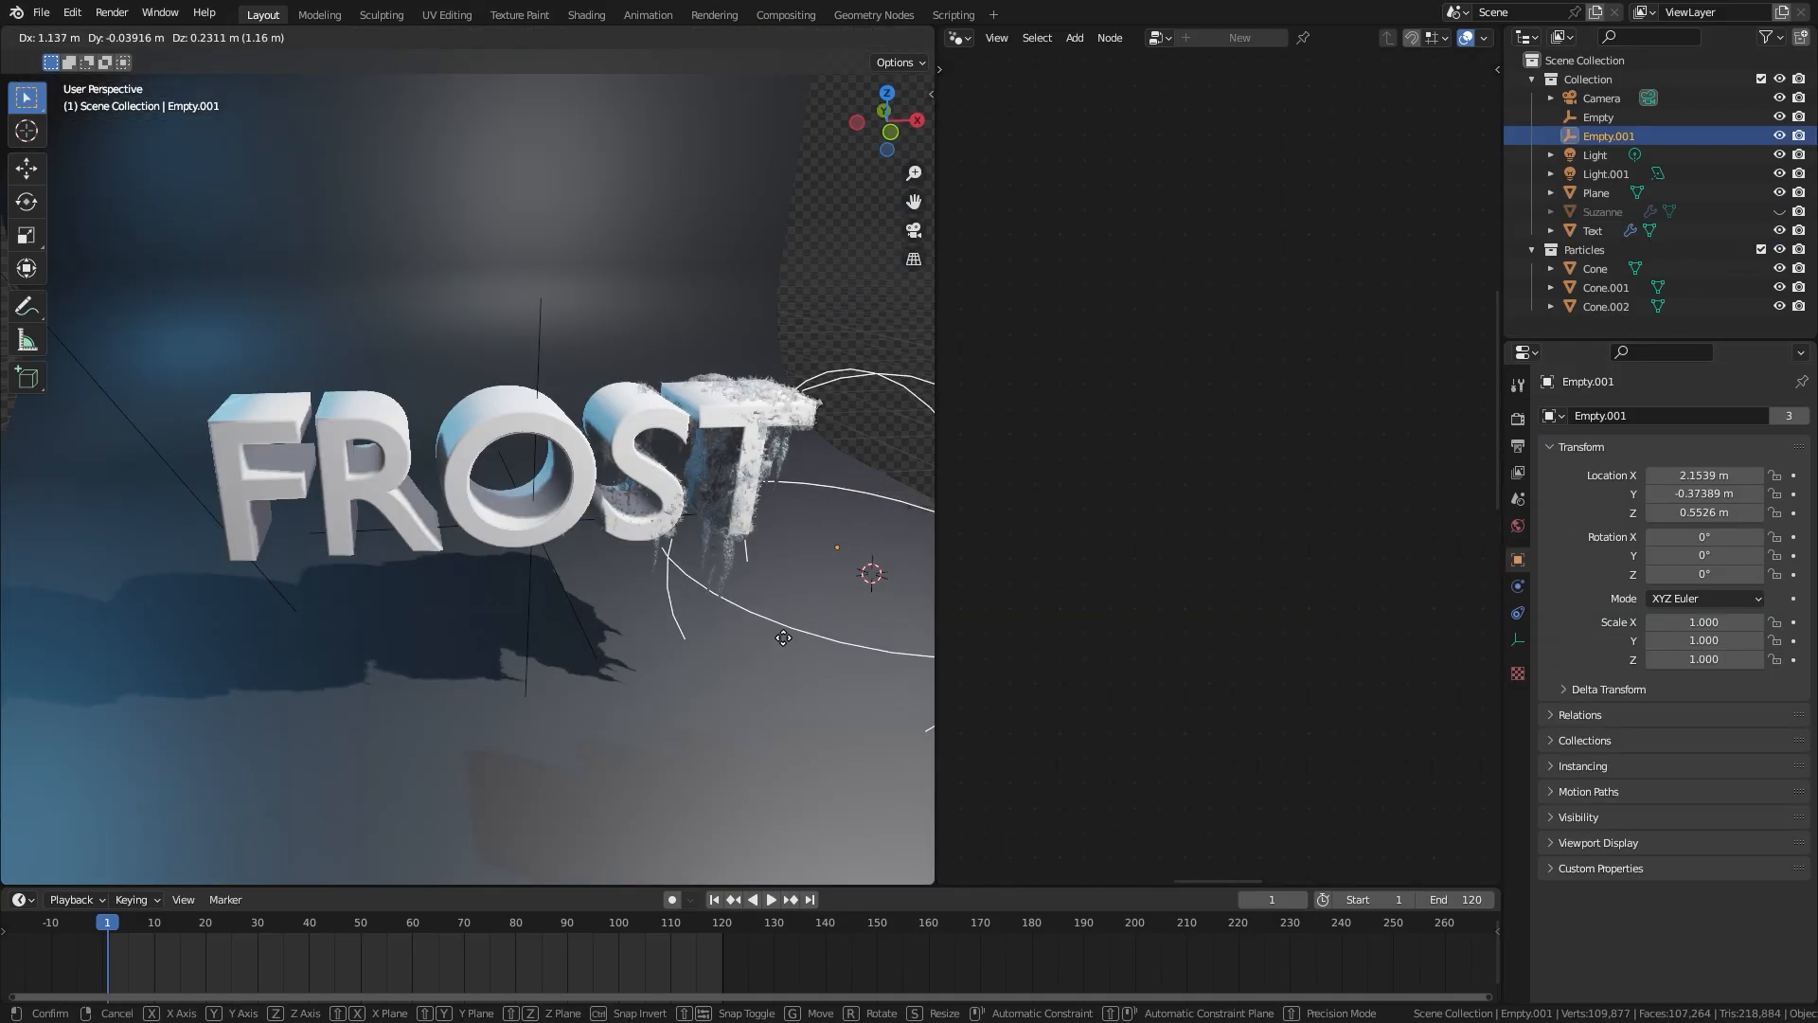
Step: Move the spherical empty beside the FROST text to preview how it controls the frost
{"action": "left_click", "coordinate": [512, 648]}
{"action": "middle_click_drag", "start_coordinate": [646, 593], "coordinate": [567, 568]}
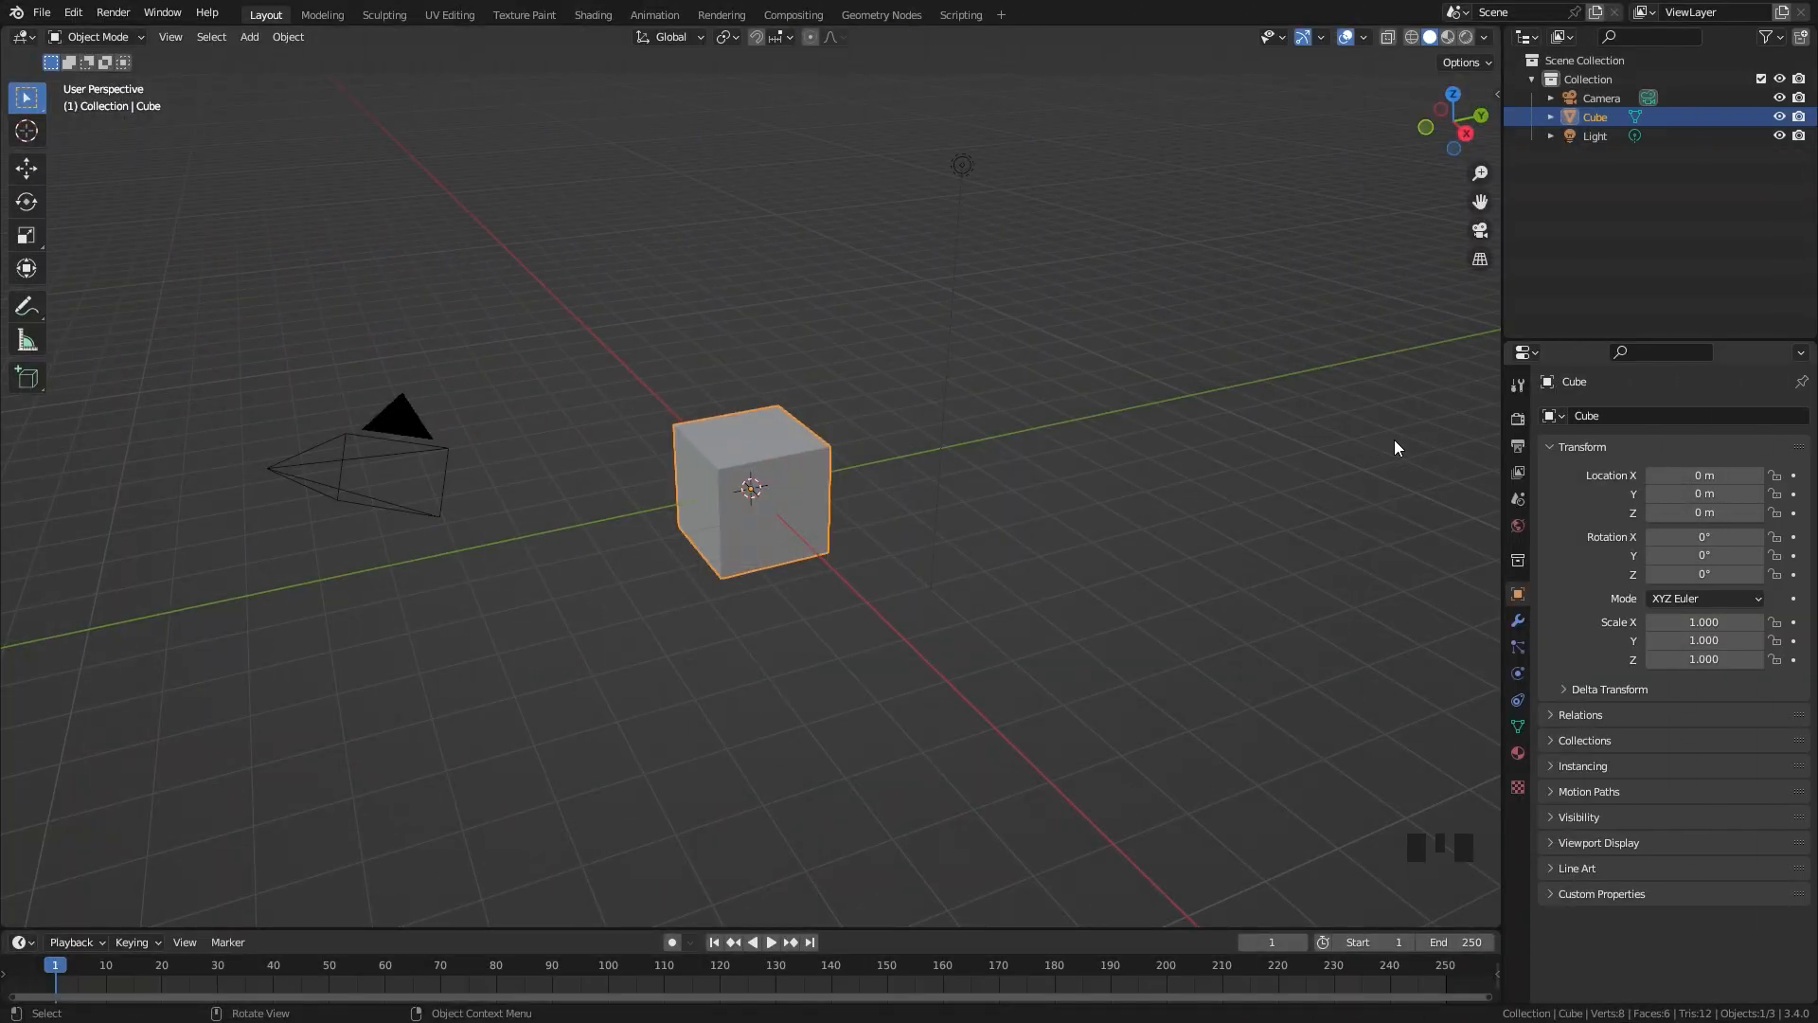
Step: Delete the default cube and add a monkey mesh in its place
{"action": "left_click", "coordinate": [769, 462]}
{"action": "key", "text": "x"}
{"action": "left_click", "coordinate": [1413, 468]}
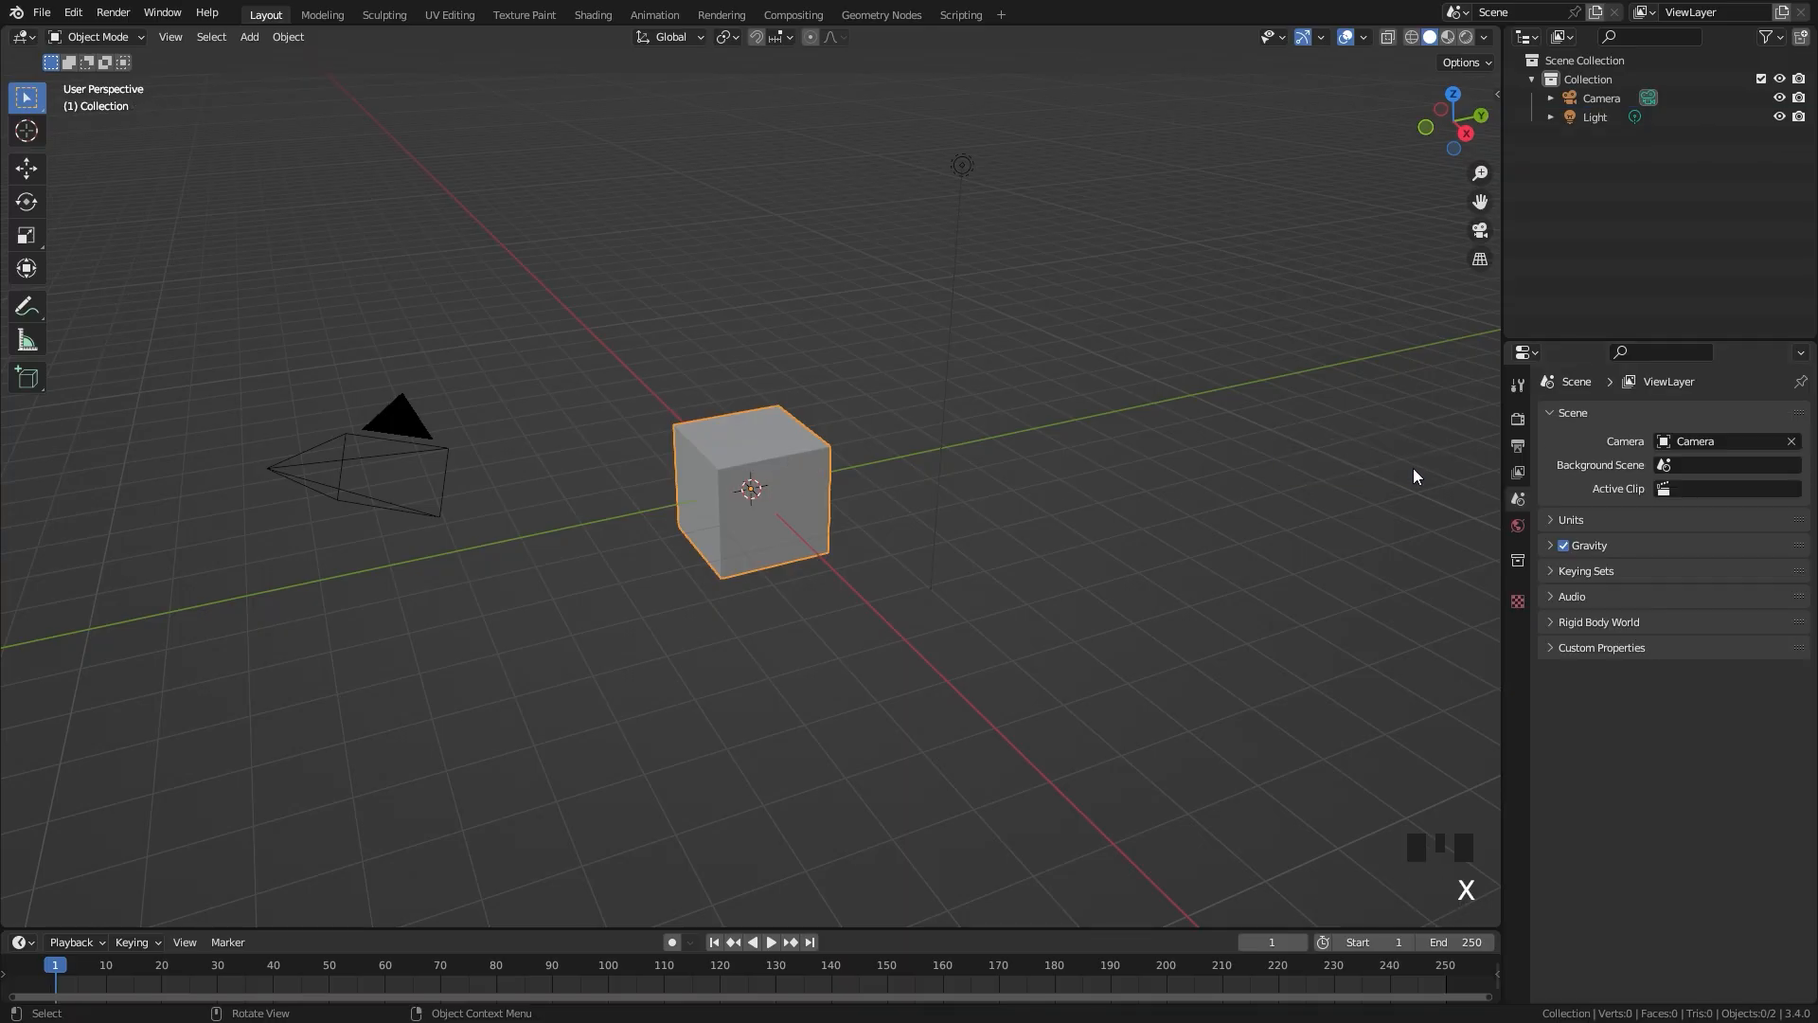
{"action": "key", "text": "shift+a"}
{"action": "mouse_move", "coordinate": [1283, 453]}
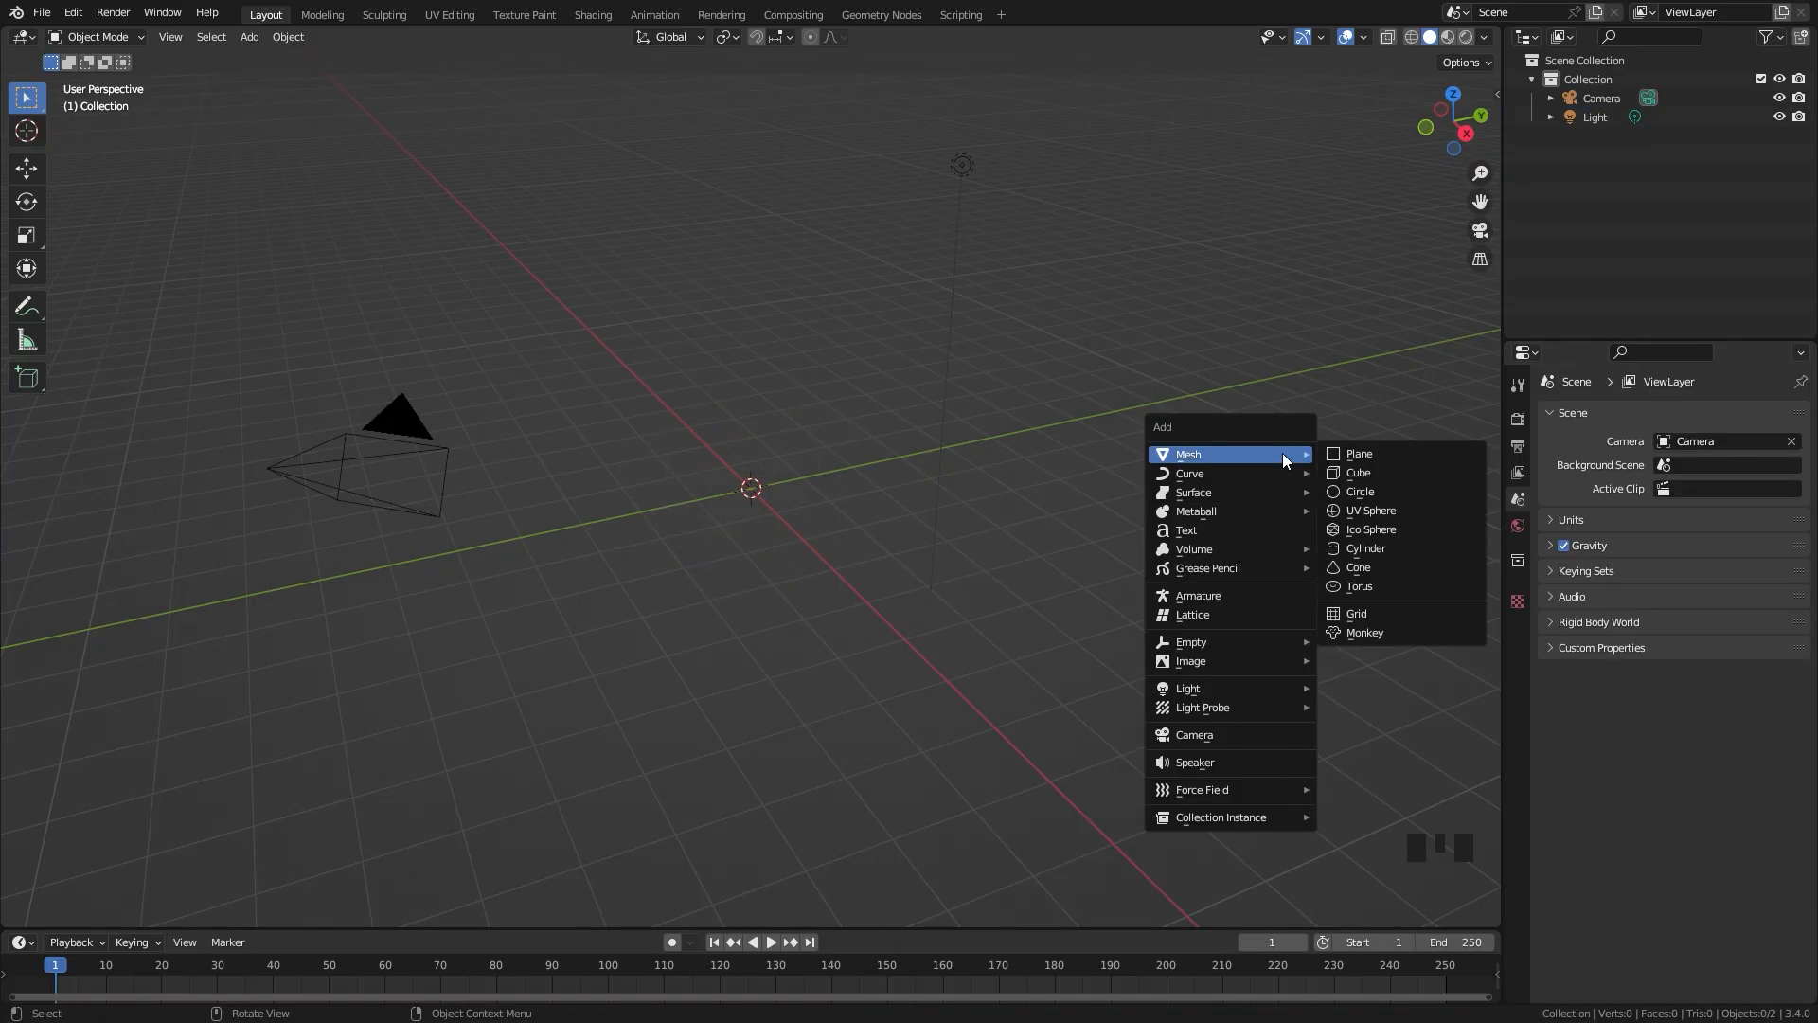
{"action": "left_click", "coordinate": [1382, 633]}
Step: Add a Subdivision Surface modifier with viewport level 2 to the monkey head and apply it
{"action": "scroll", "coordinate": [772, 560], "scroll_direction": "up", "scroll_amount": 7}
{"action": "middle_click_drag", "start_coordinate": [772, 561], "coordinate": [948, 502]}
{"action": "left_click", "coordinate": [1517, 620]}
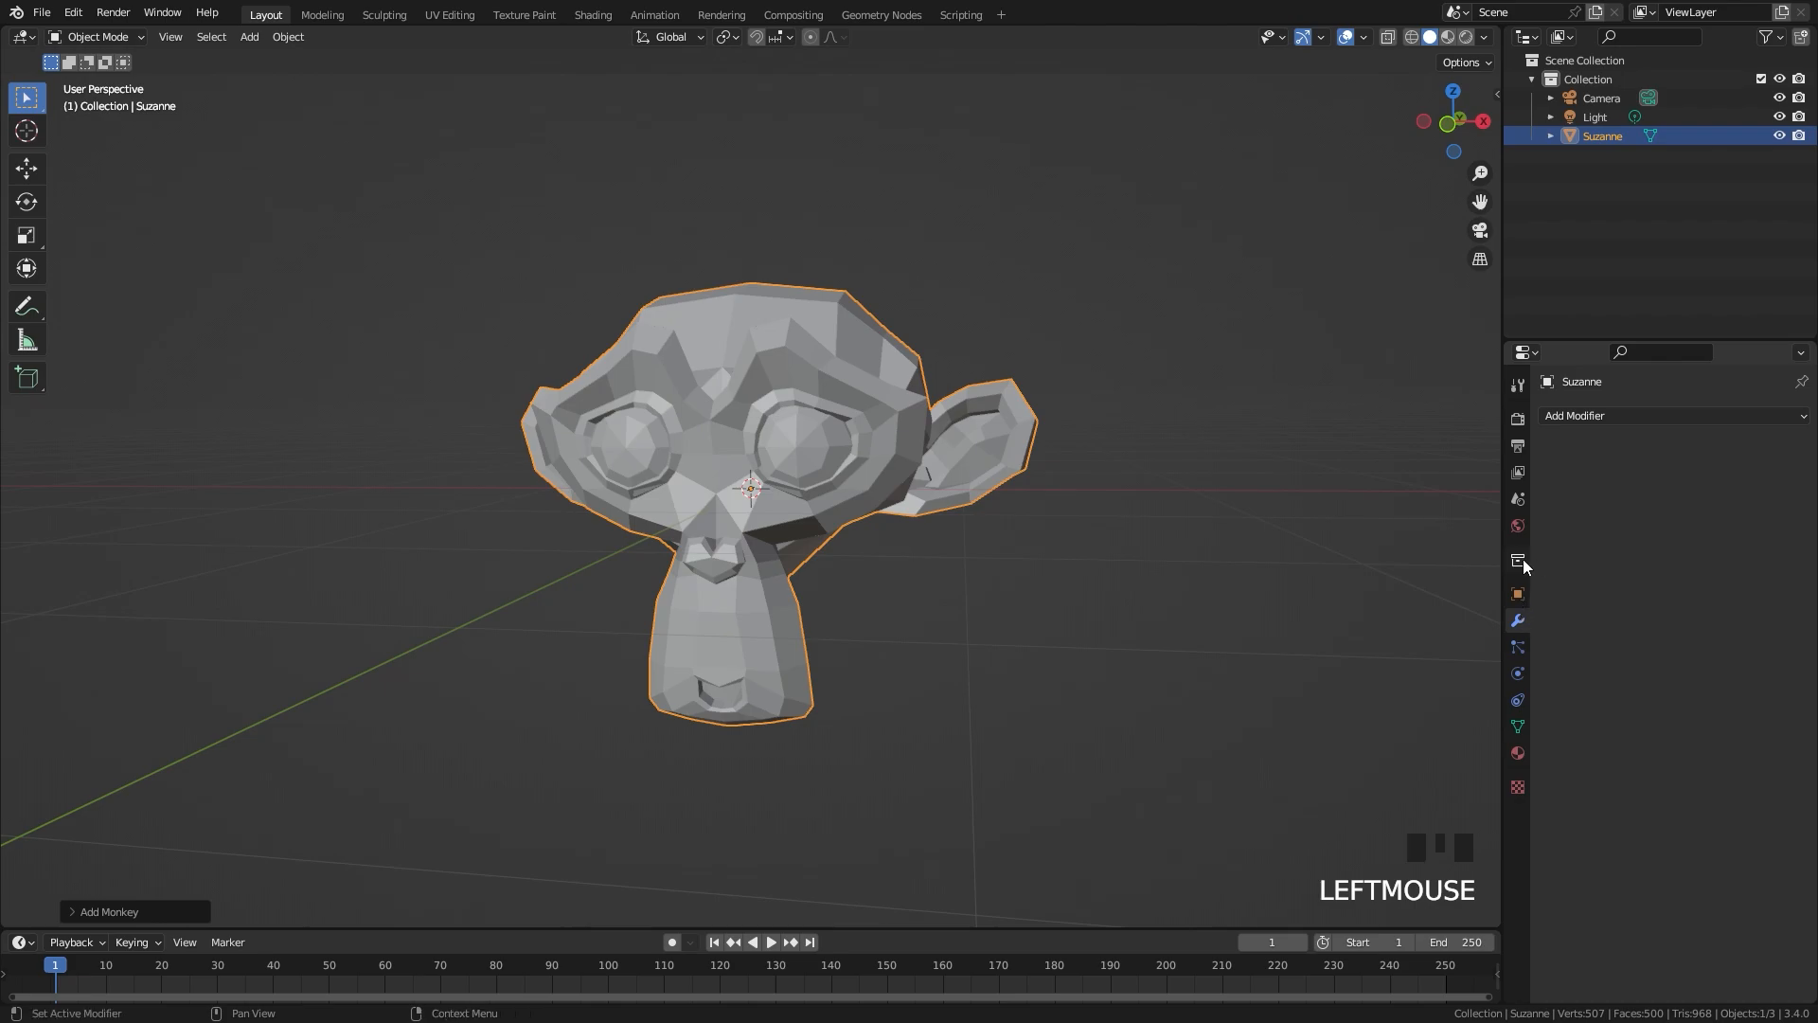
{"action": "left_click", "coordinate": [1639, 423]}
{"action": "left_click", "coordinate": [1388, 756]}
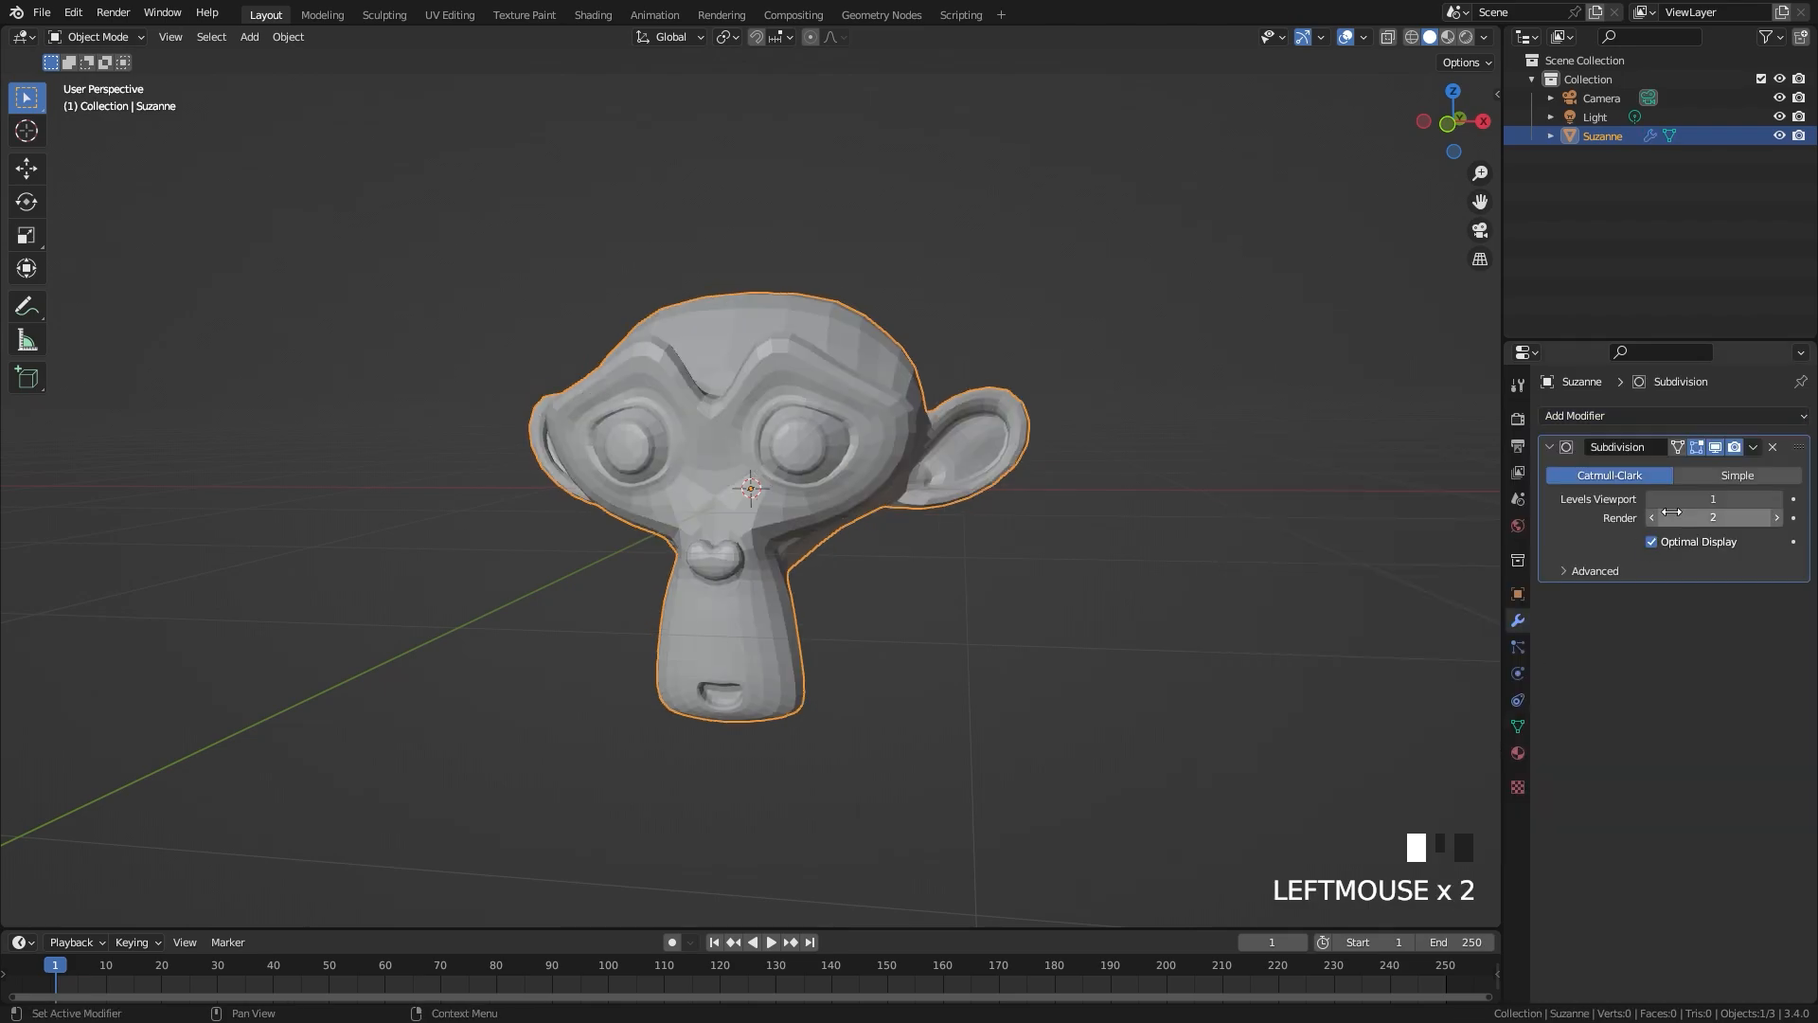
{"action": "left_click", "coordinate": [1767, 500]}
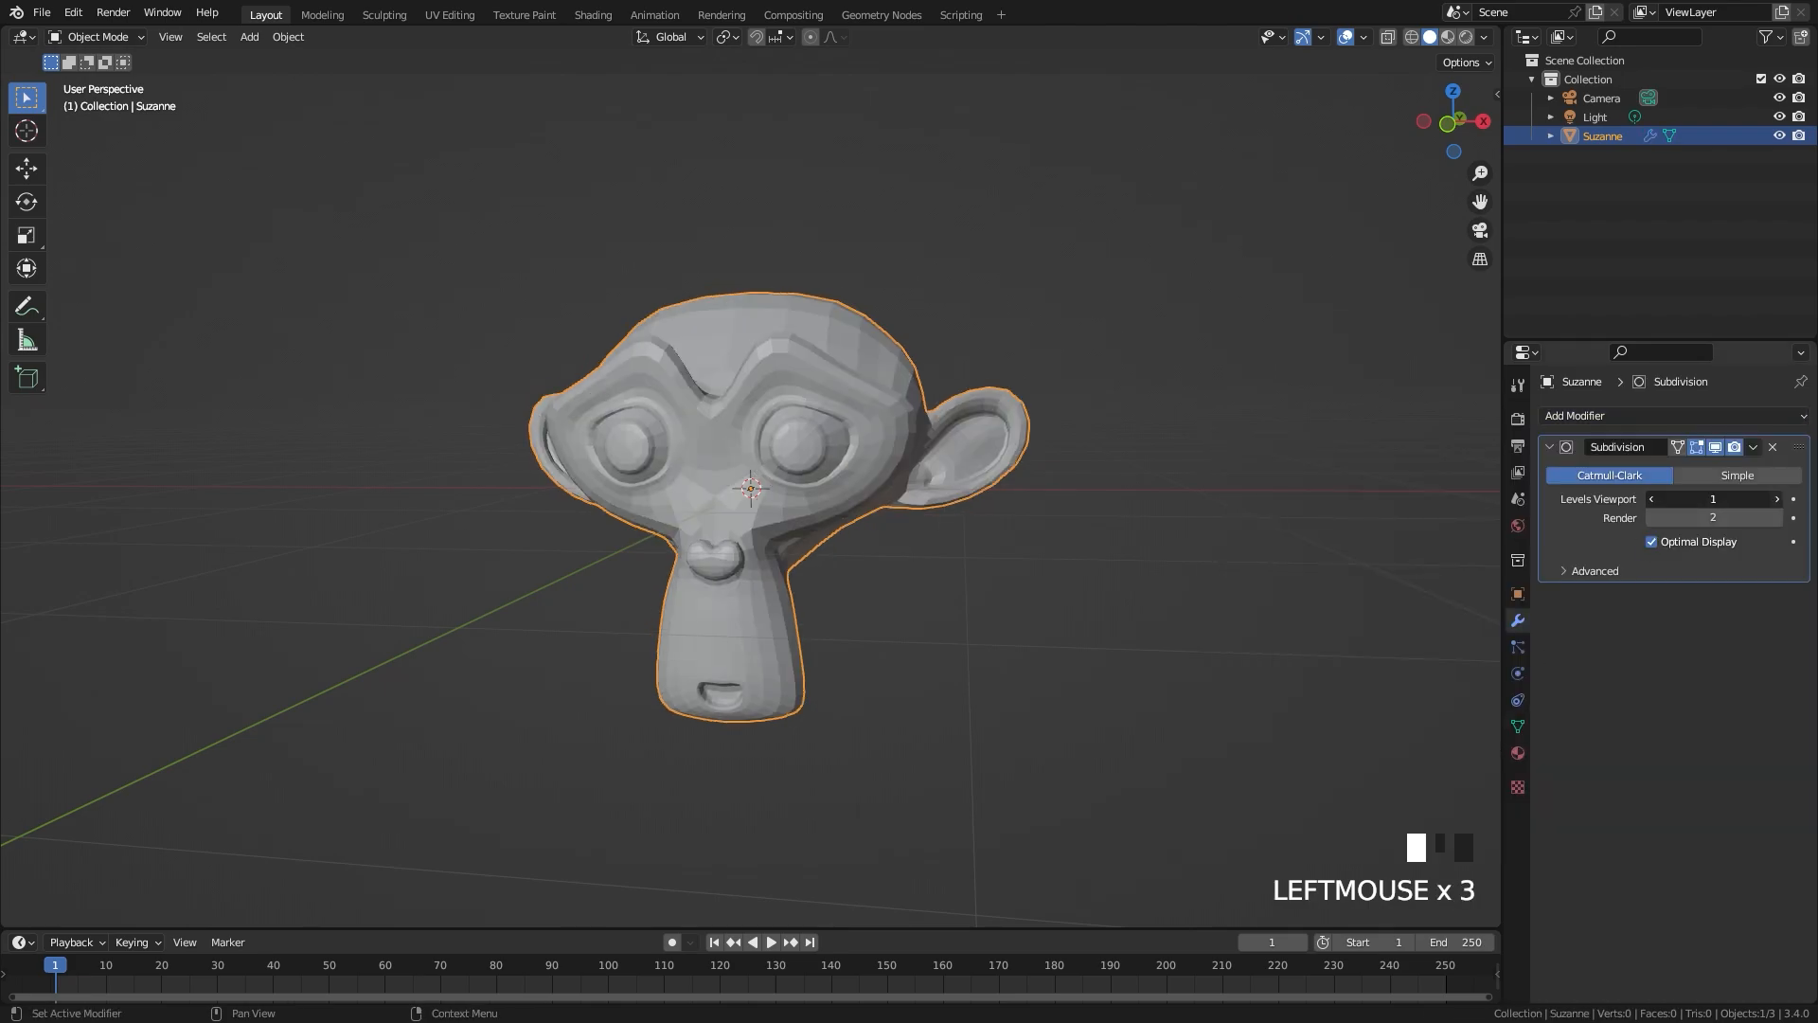
{"action": "left_click", "coordinate": [1755, 451]}
{"action": "left_click", "coordinate": [1713, 467]}
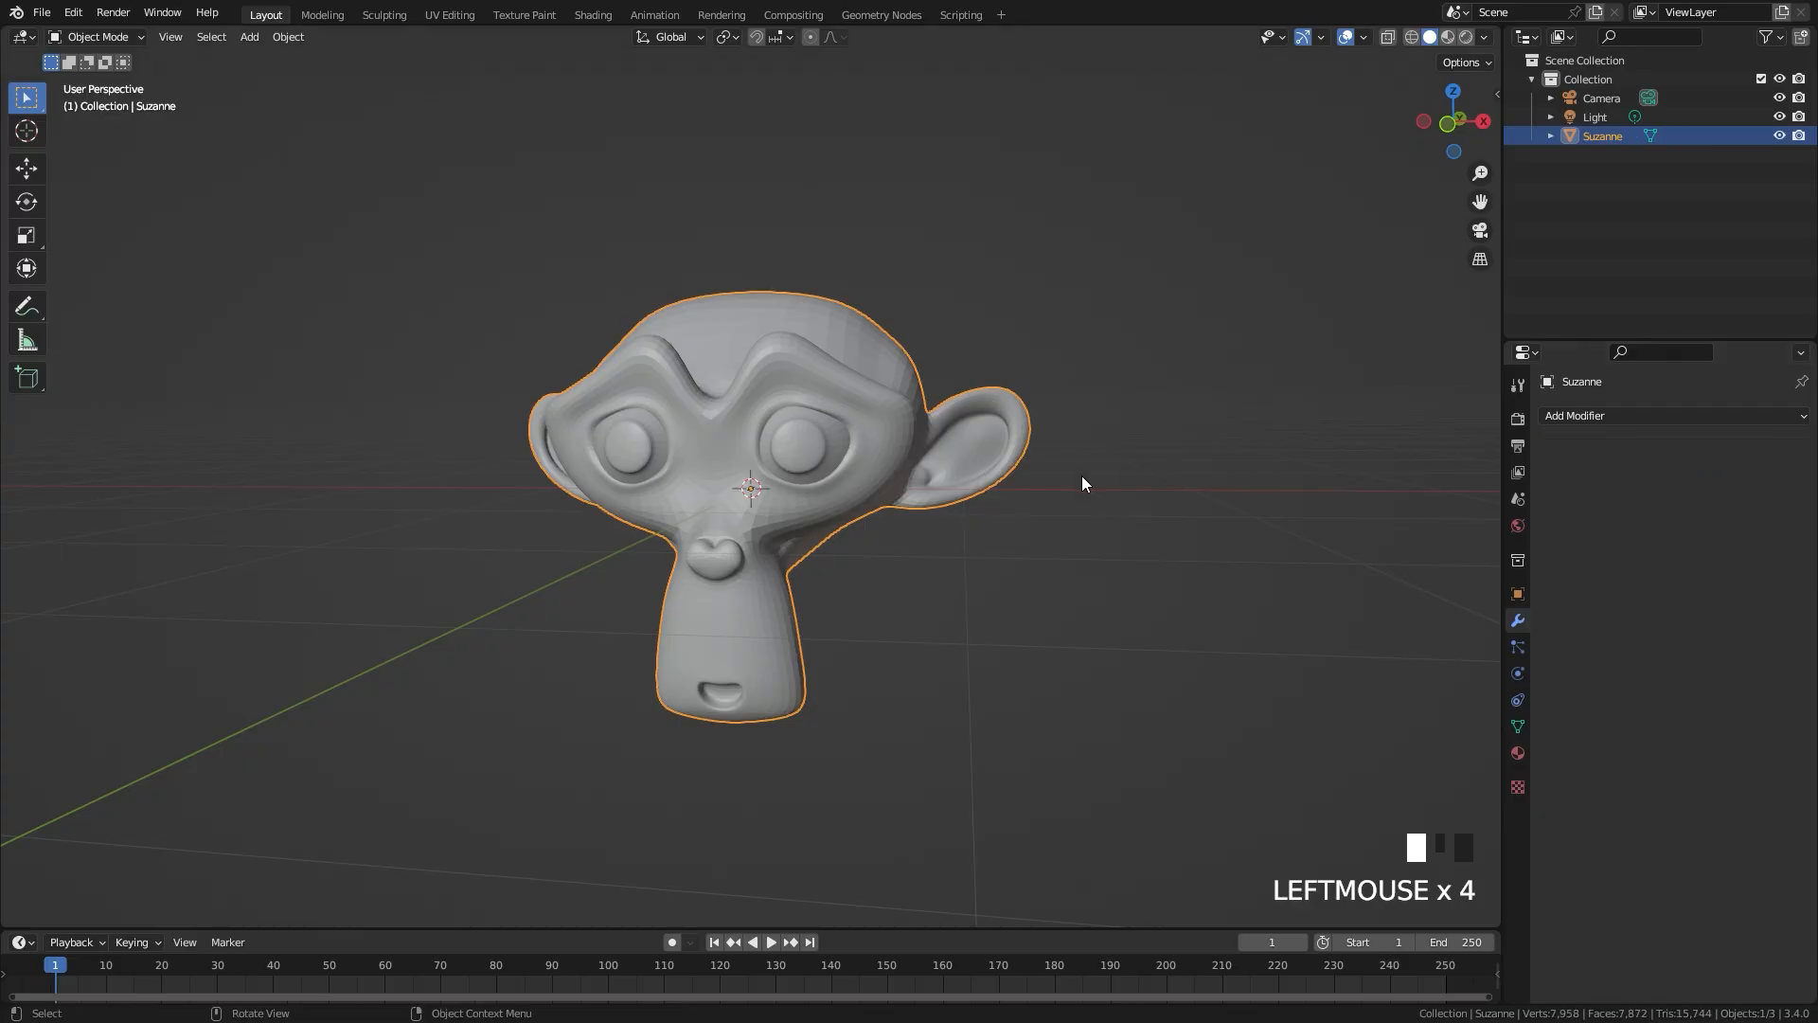
Step: Shade the monkey head smooth and raise it until its chin rests near the floor grid
{"action": "right_click", "coordinate": [811, 380]}
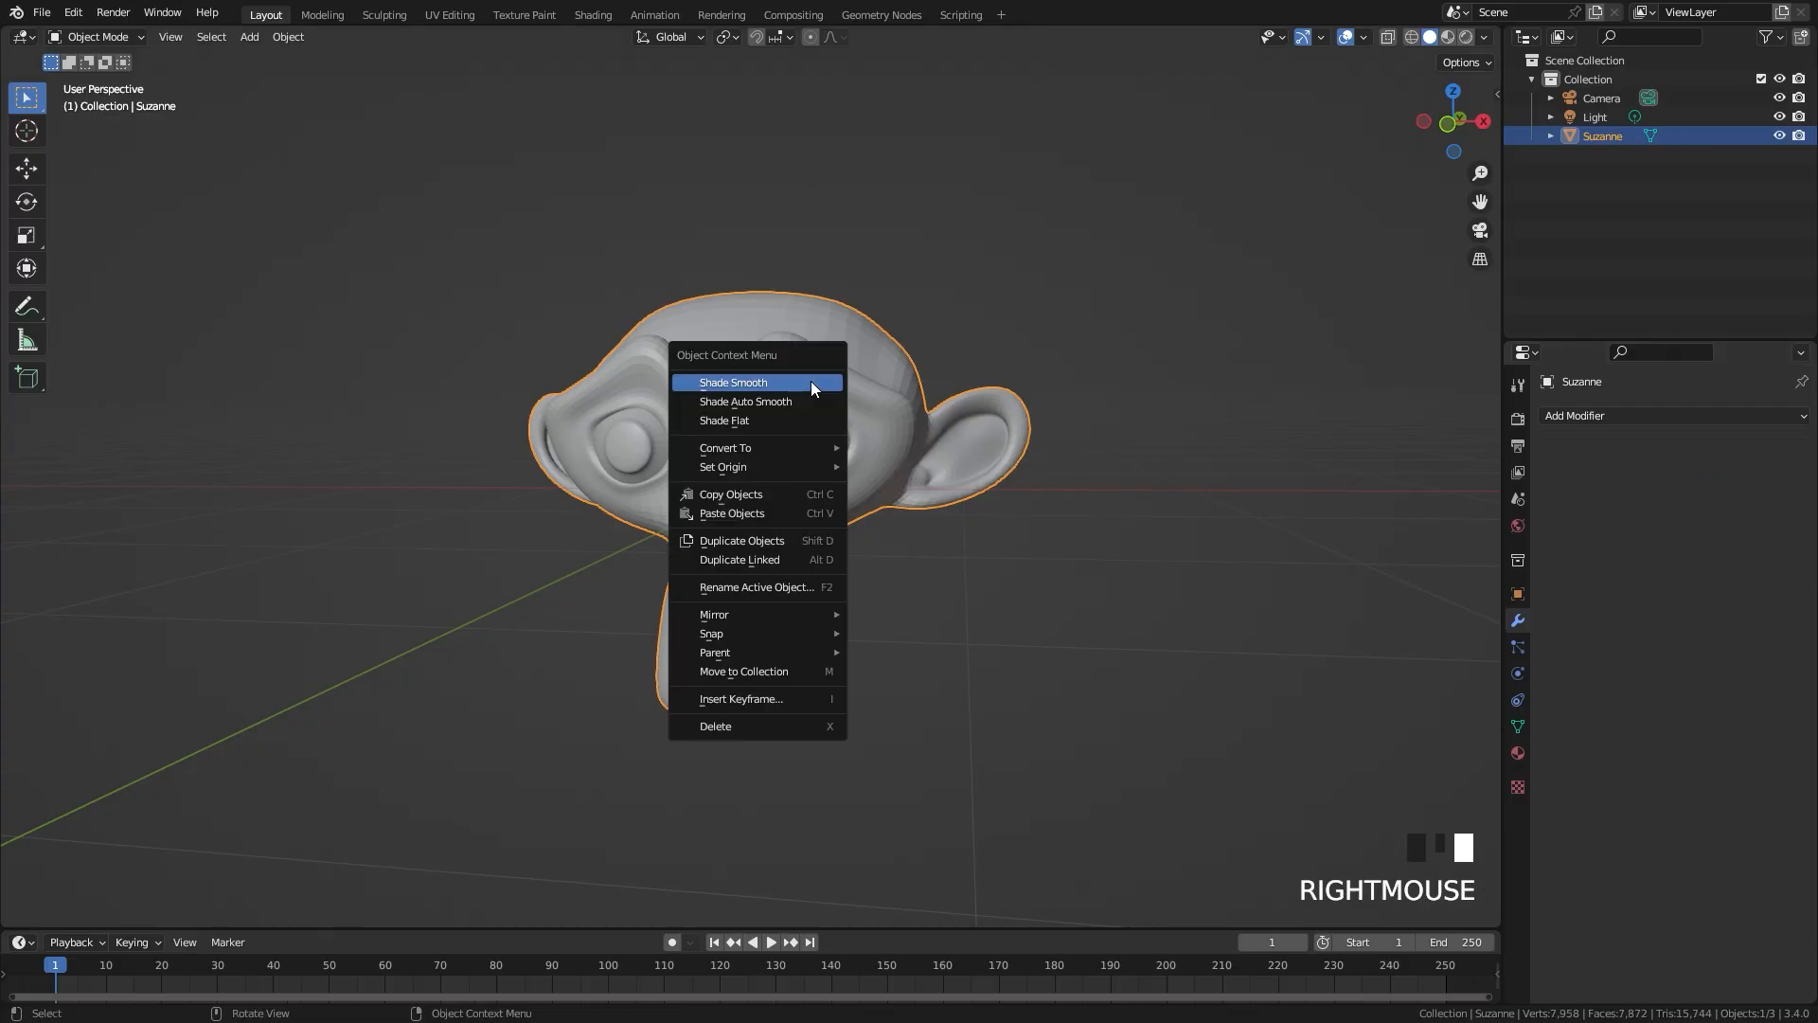
{"action": "left_click", "coordinate": [764, 384]}
{"action": "scroll", "coordinate": [887, 479], "scroll_direction": "down", "scroll_amount": 2}
{"action": "middle_click_drag", "start_coordinate": [887, 479], "coordinate": [911, 500]}
{"action": "middle_click_drag", "start_coordinate": [861, 568], "coordinate": [864, 516], "text": "shift"}
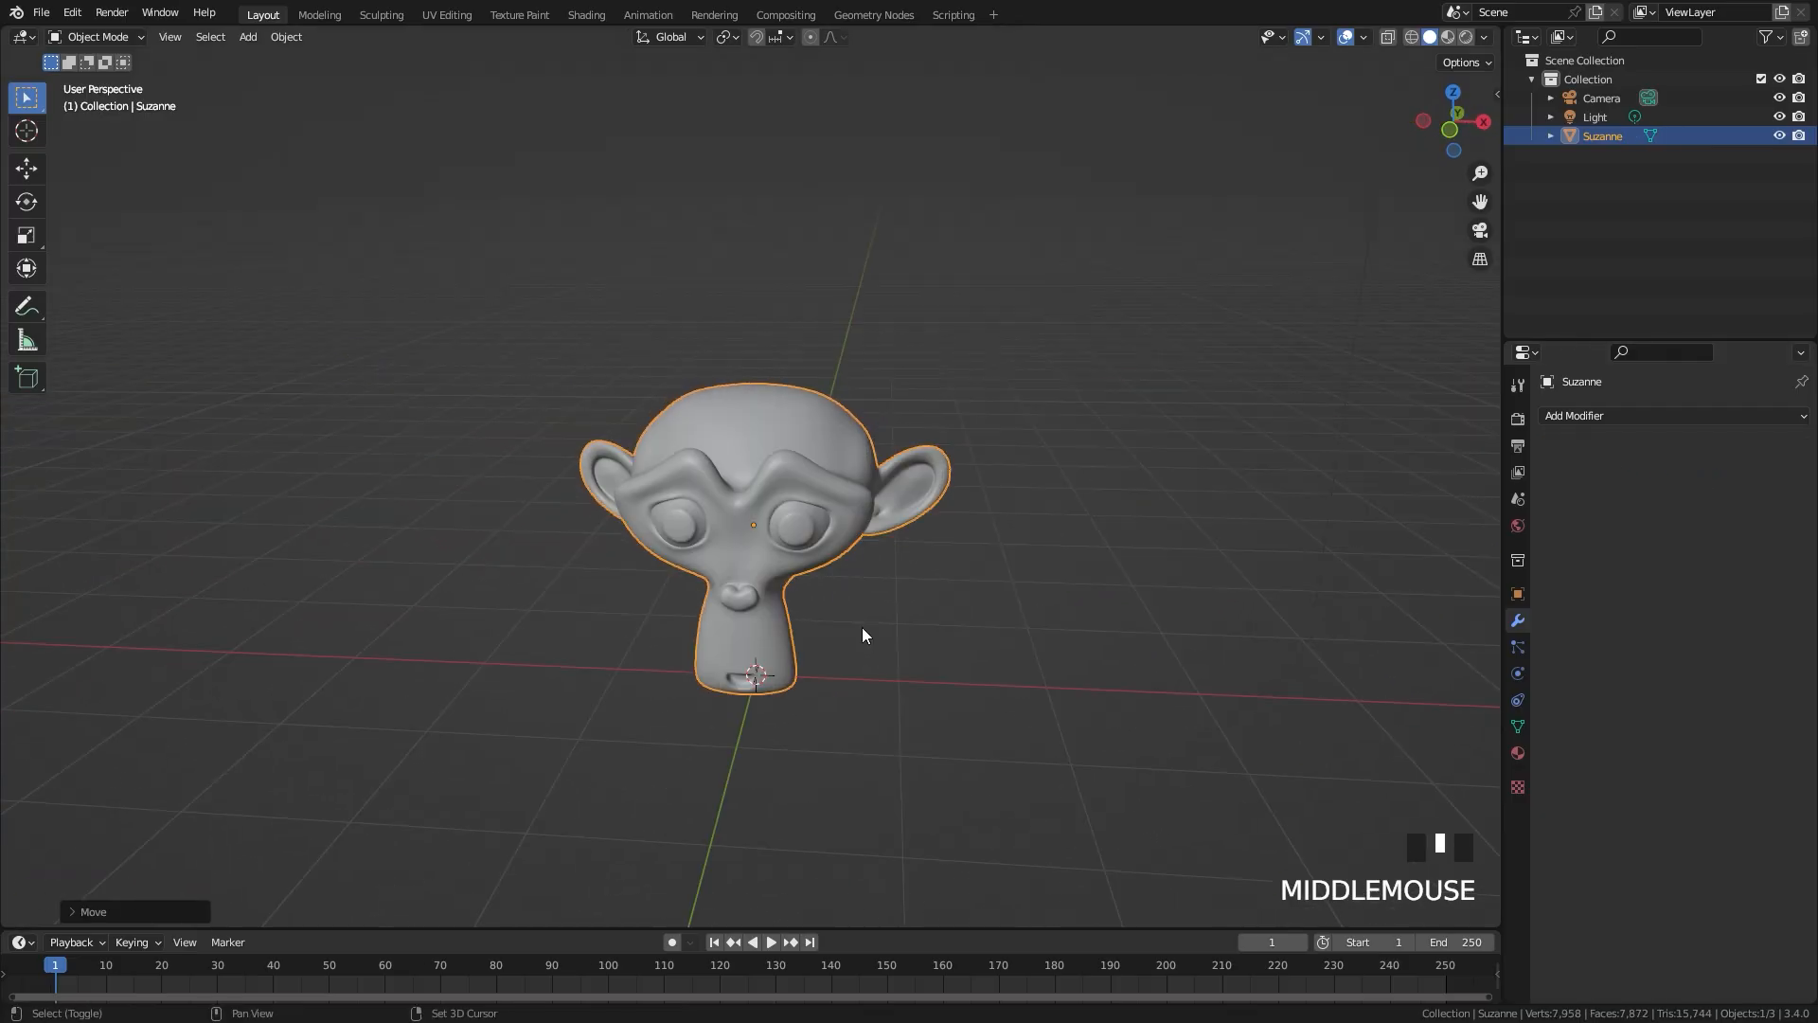
{"action": "scroll", "coordinate": [864, 515], "scroll_direction": "up", "scroll_amount": 2}
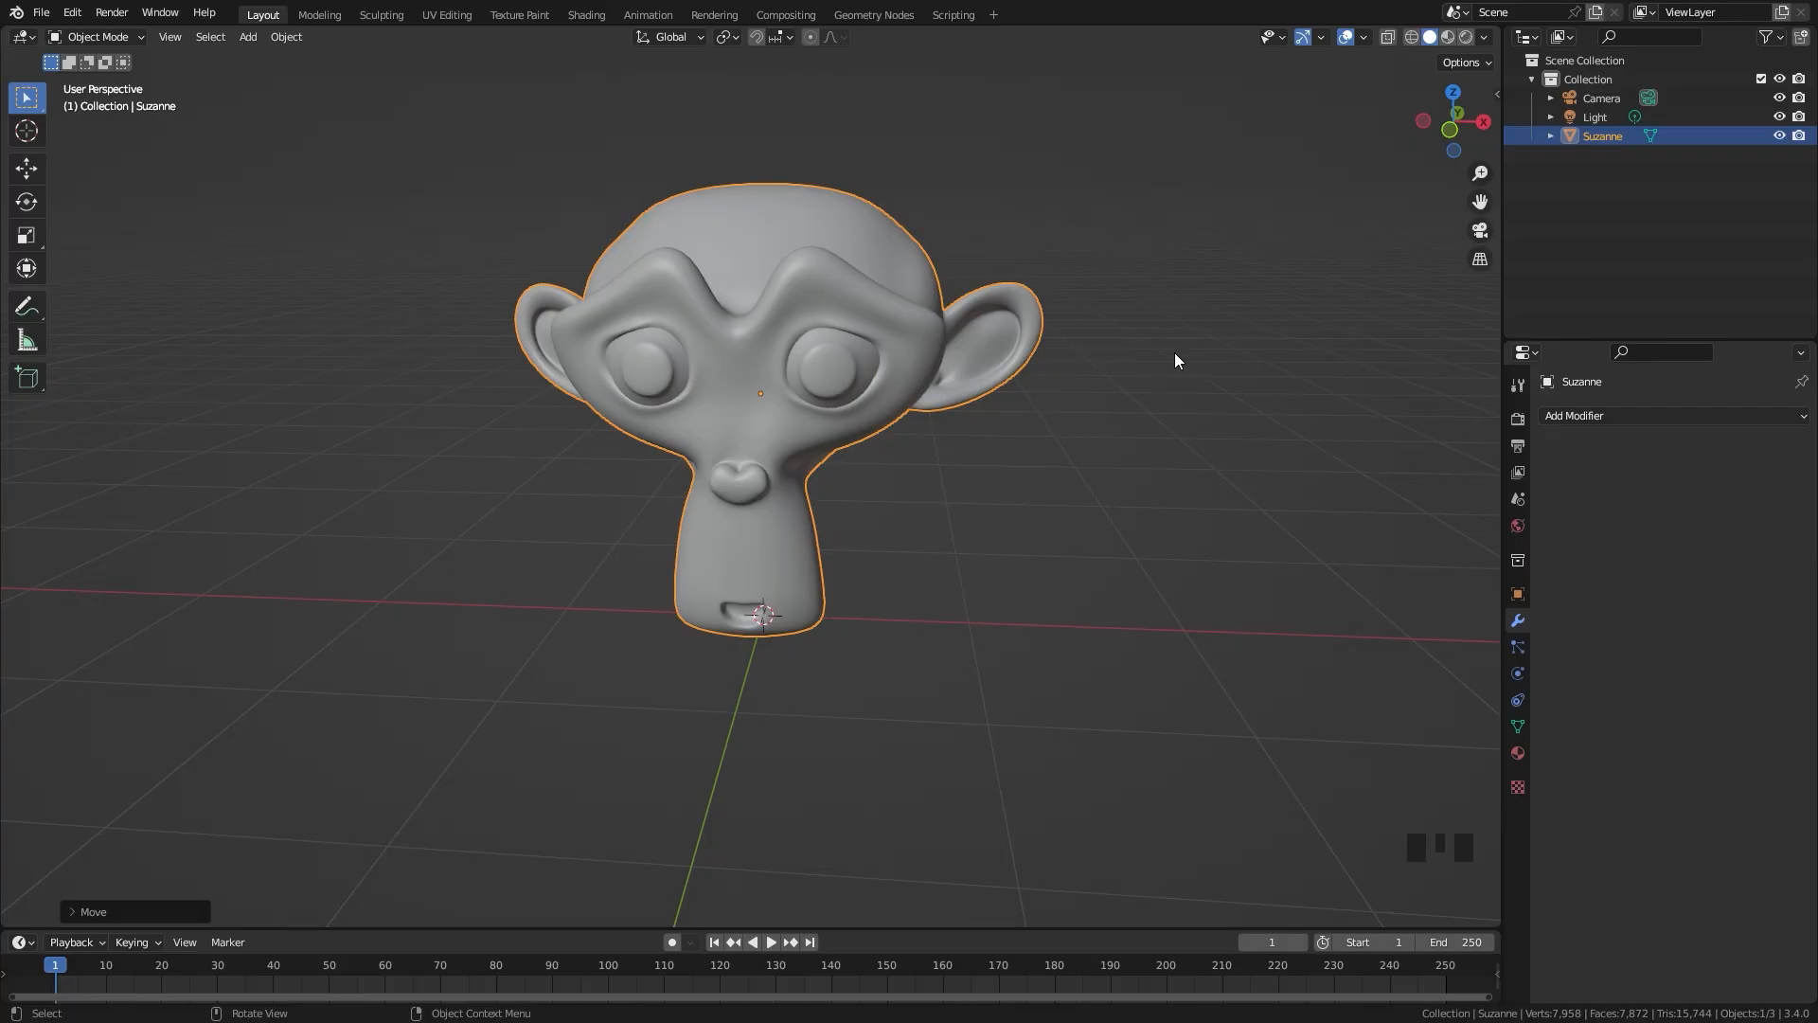
Step: Create a new collection in the scene and rename it Particles
{"action": "right_click", "coordinate": [1616, 188]}
{"action": "left_click", "coordinate": [1536, 190]}
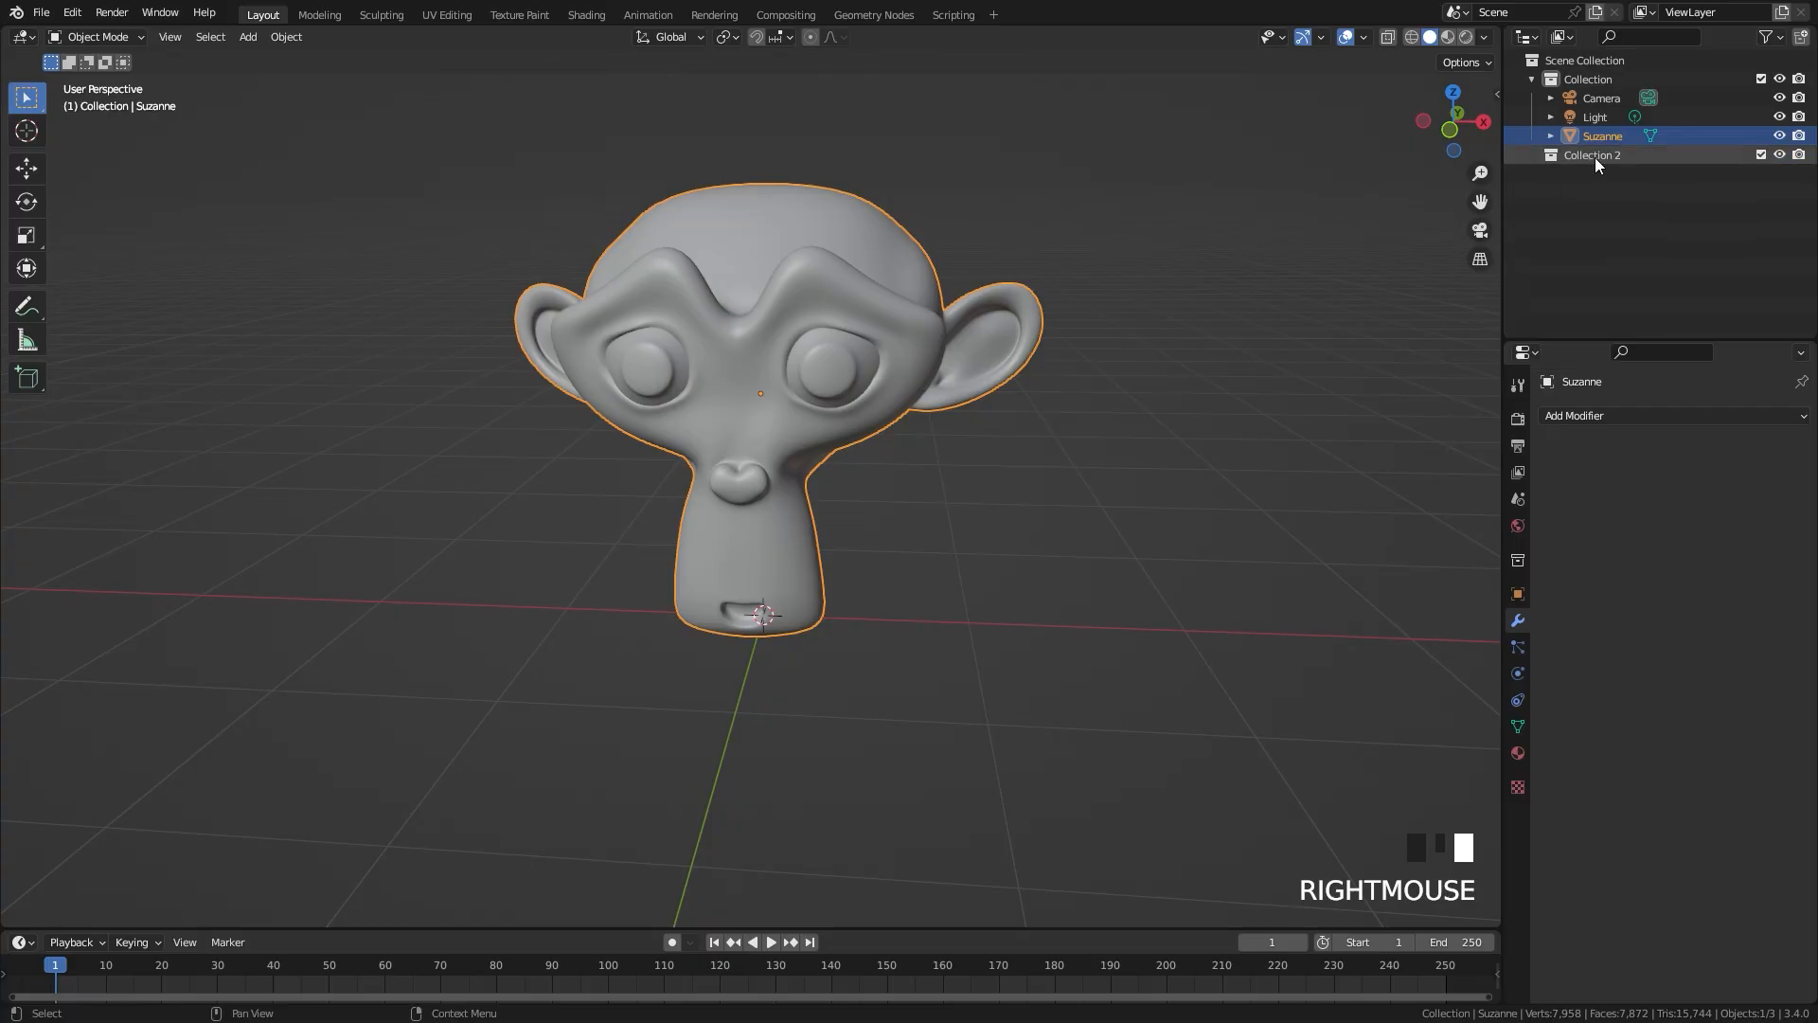
{"action": "double_click", "coordinate": [1595, 154]}
{"action": "type", "text": "Particles"}
{"action": "key", "text": "Return"}
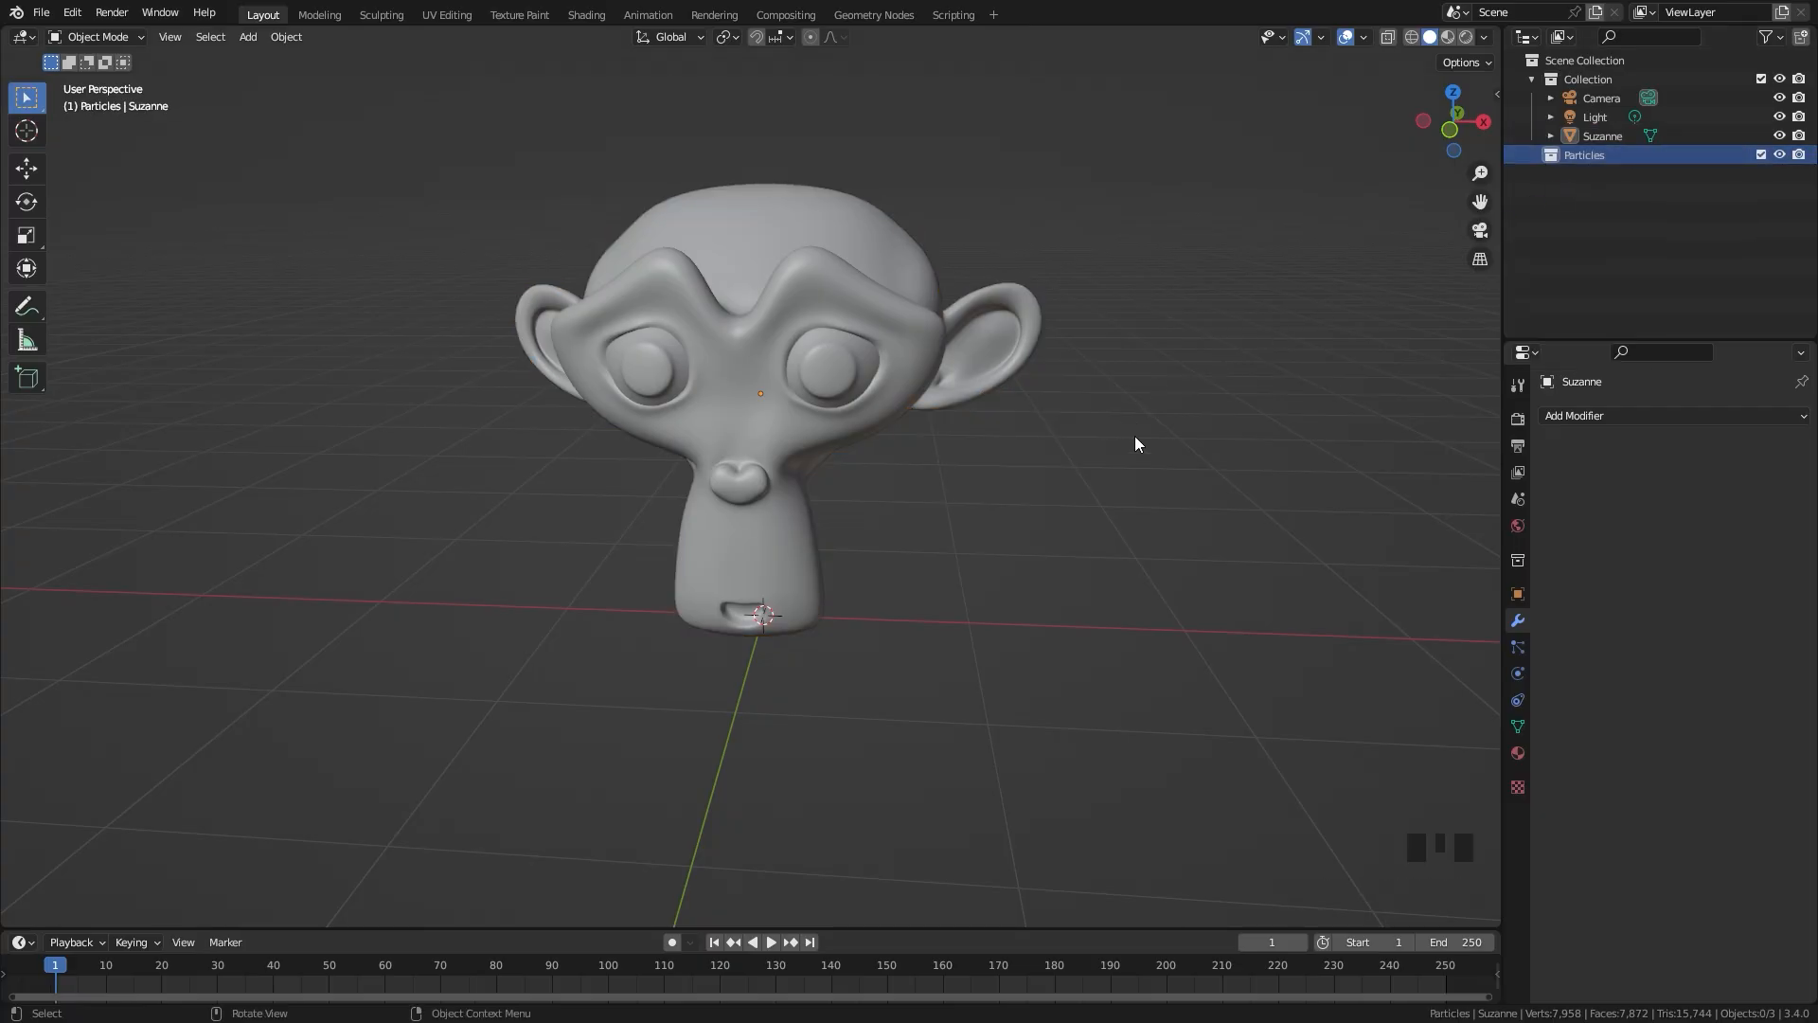
Step: Isolate the Particles collection in the viewport and add a cone with 4 vertices to it
{"action": "key", "text": "2"}
{"action": "middle_click", "coordinate": [824, 601]}
{"action": "key", "text": "shift+a"}
{"action": "key", "text": "shift+a"}
{"action": "mouse_move", "coordinate": [824, 547]}
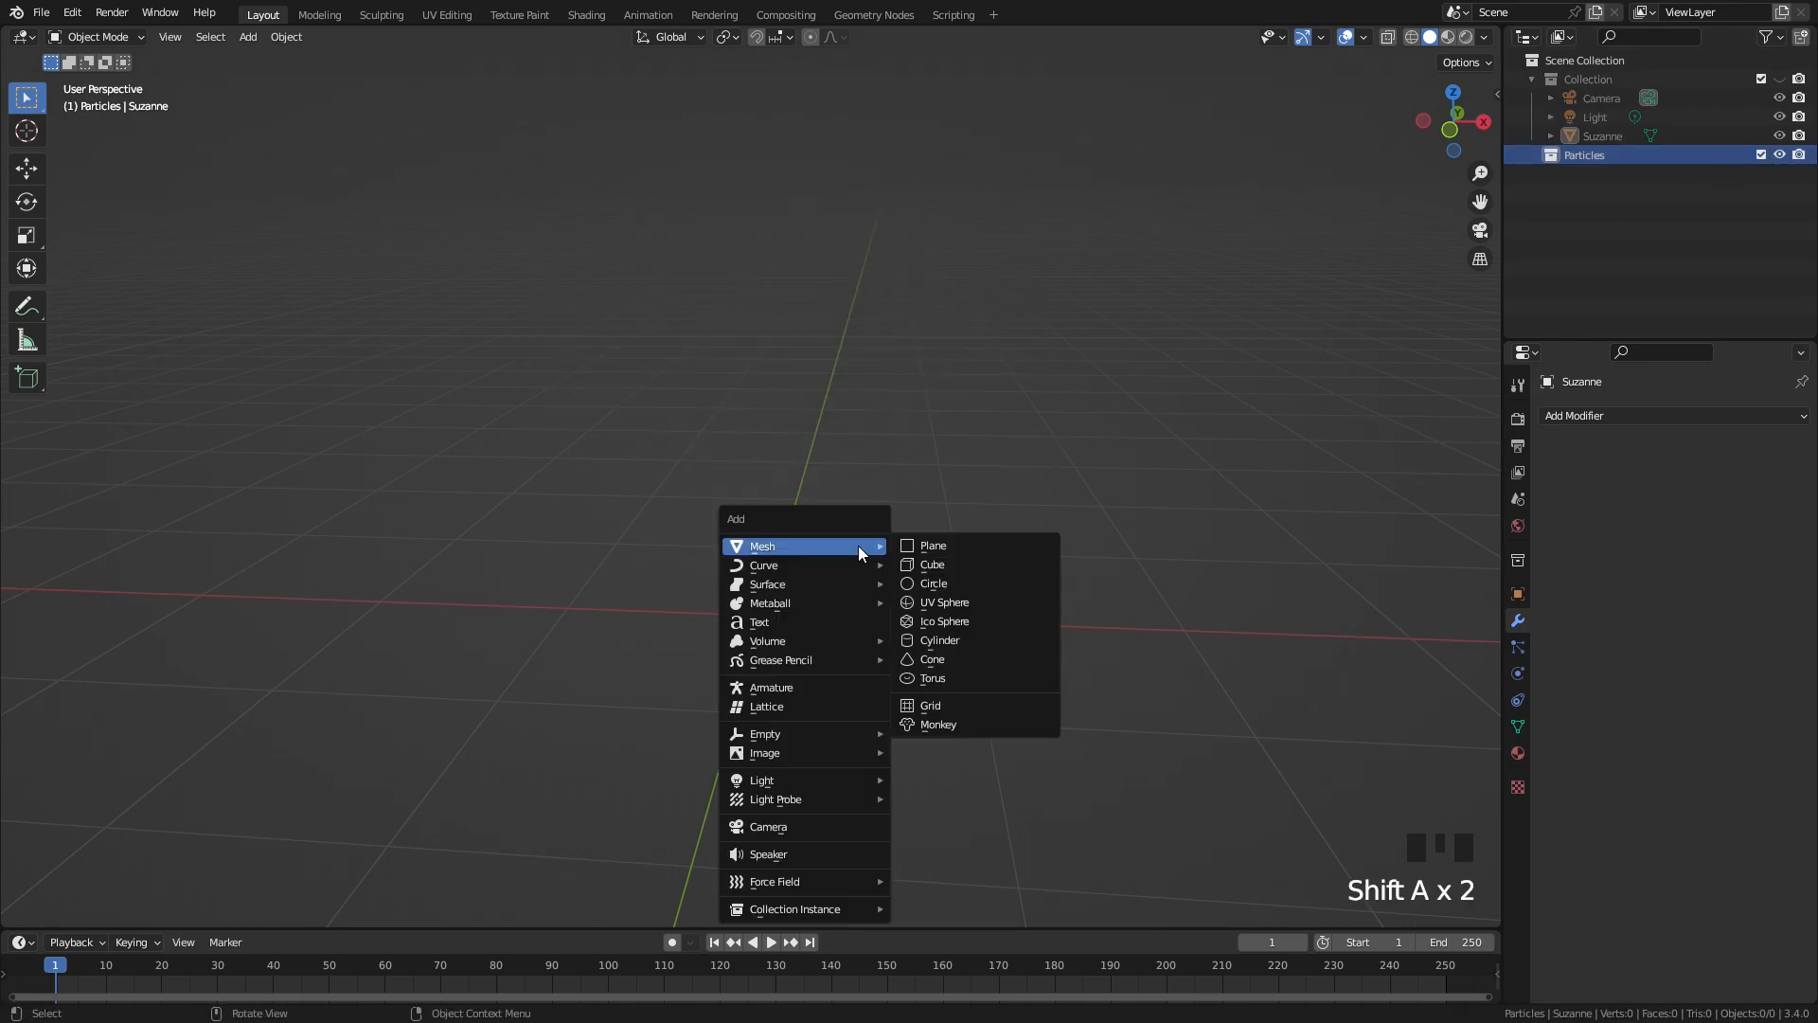
{"action": "left_click", "coordinate": [935, 660]}
{"action": "left_click", "coordinate": [71, 919]}
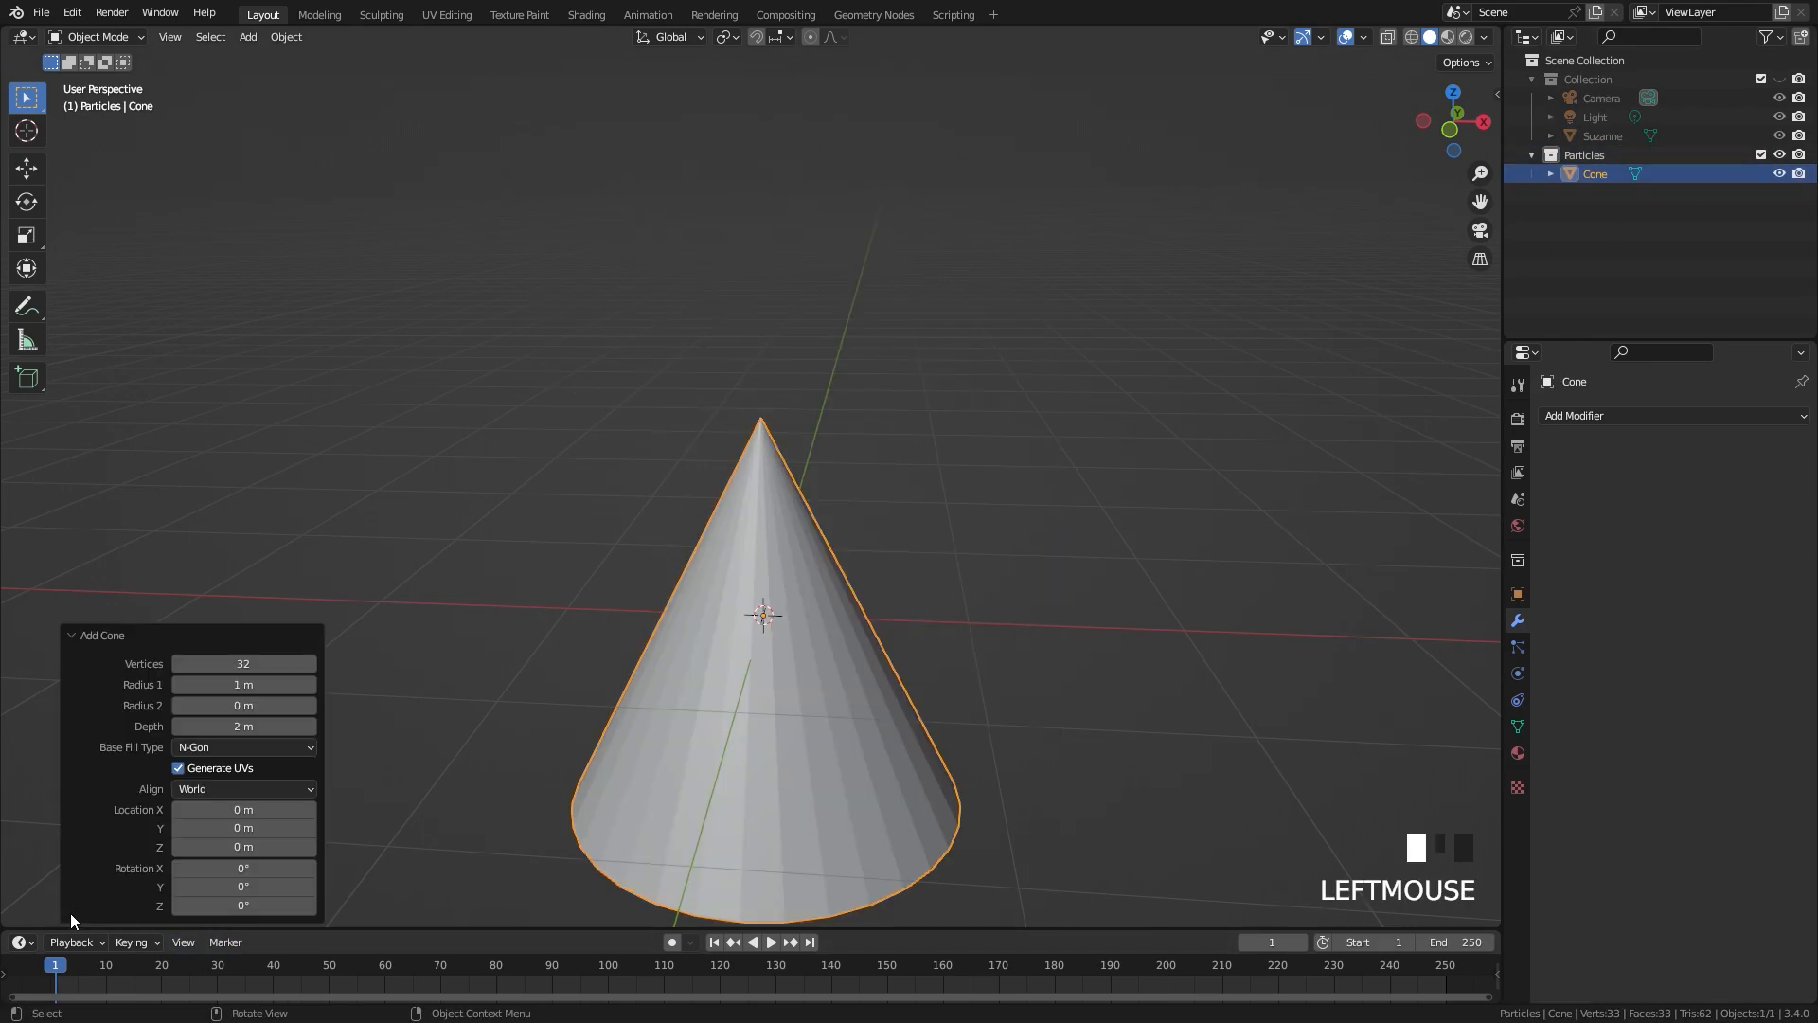
{"action": "double_click", "coordinate": [260, 667]}
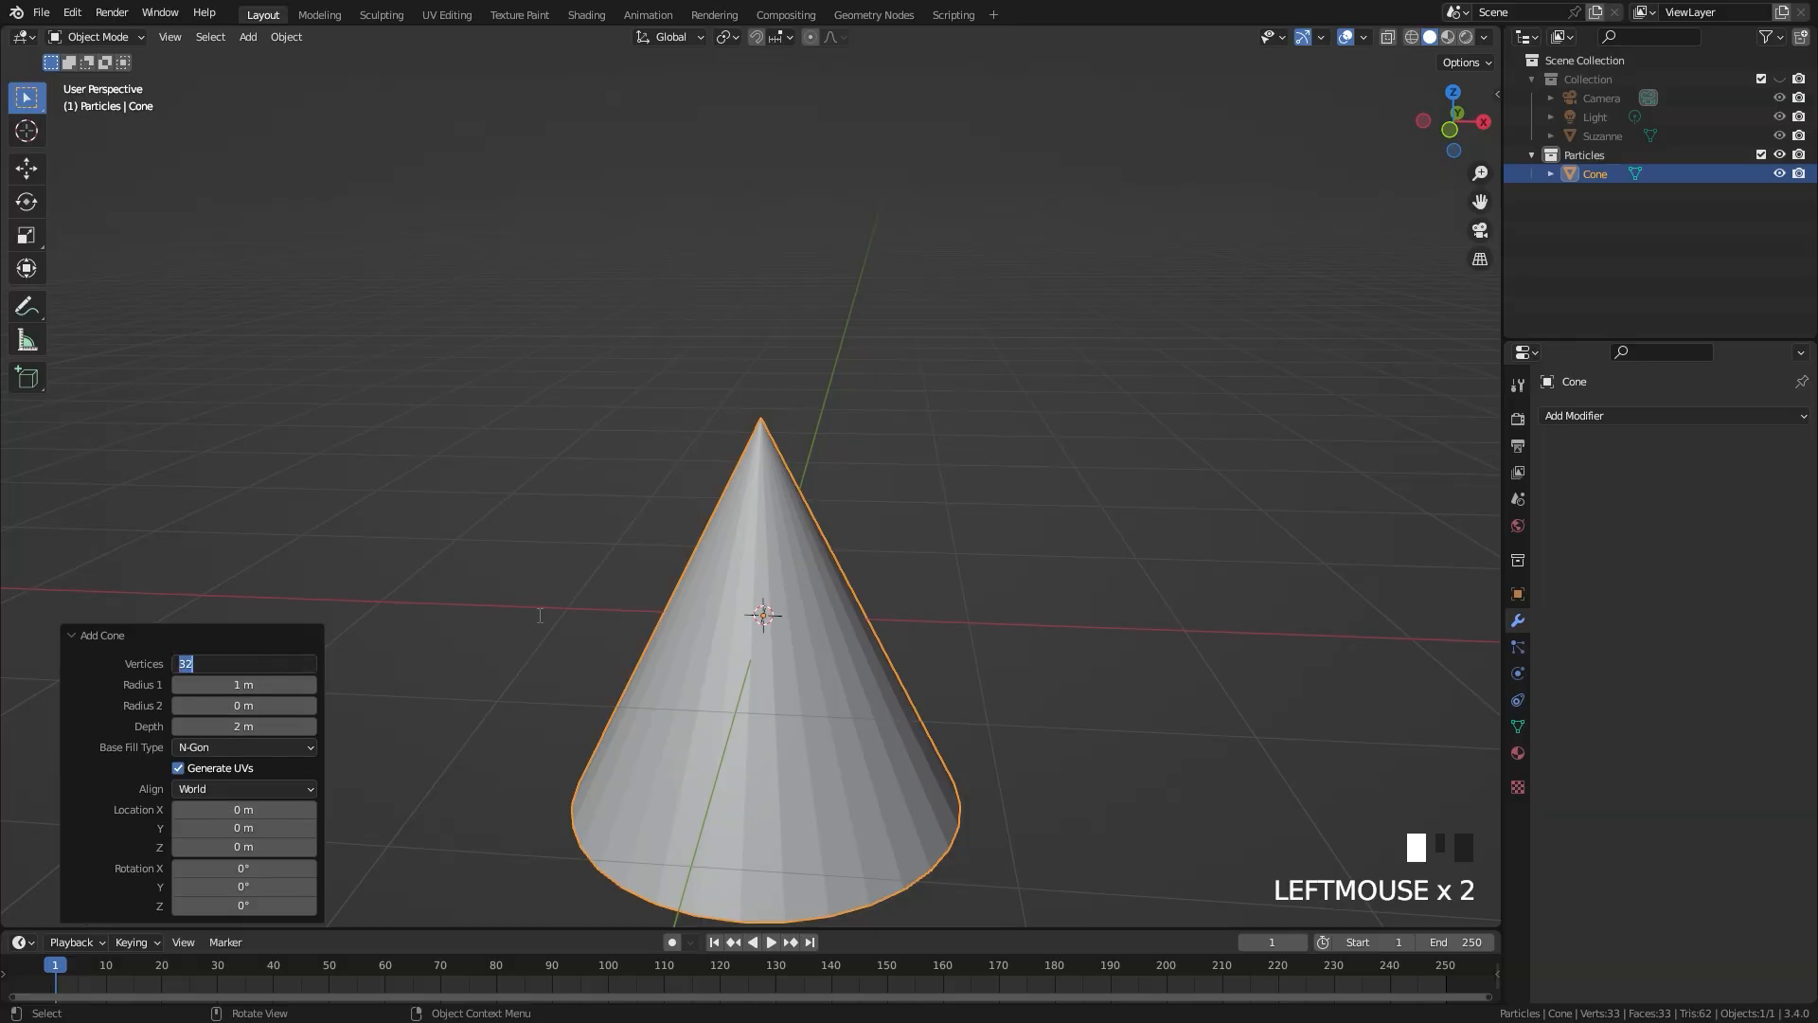
{"action": "left_click", "coordinate": [939, 571]}
Step: Scale down the four-sided cone and move it up along the Z axis
{"action": "scroll", "coordinate": [913, 678], "scroll_direction": "up", "scroll_amount": 1}
{"action": "middle_click_drag", "start_coordinate": [1064, 657], "coordinate": [1104, 454], "text": "shift"}
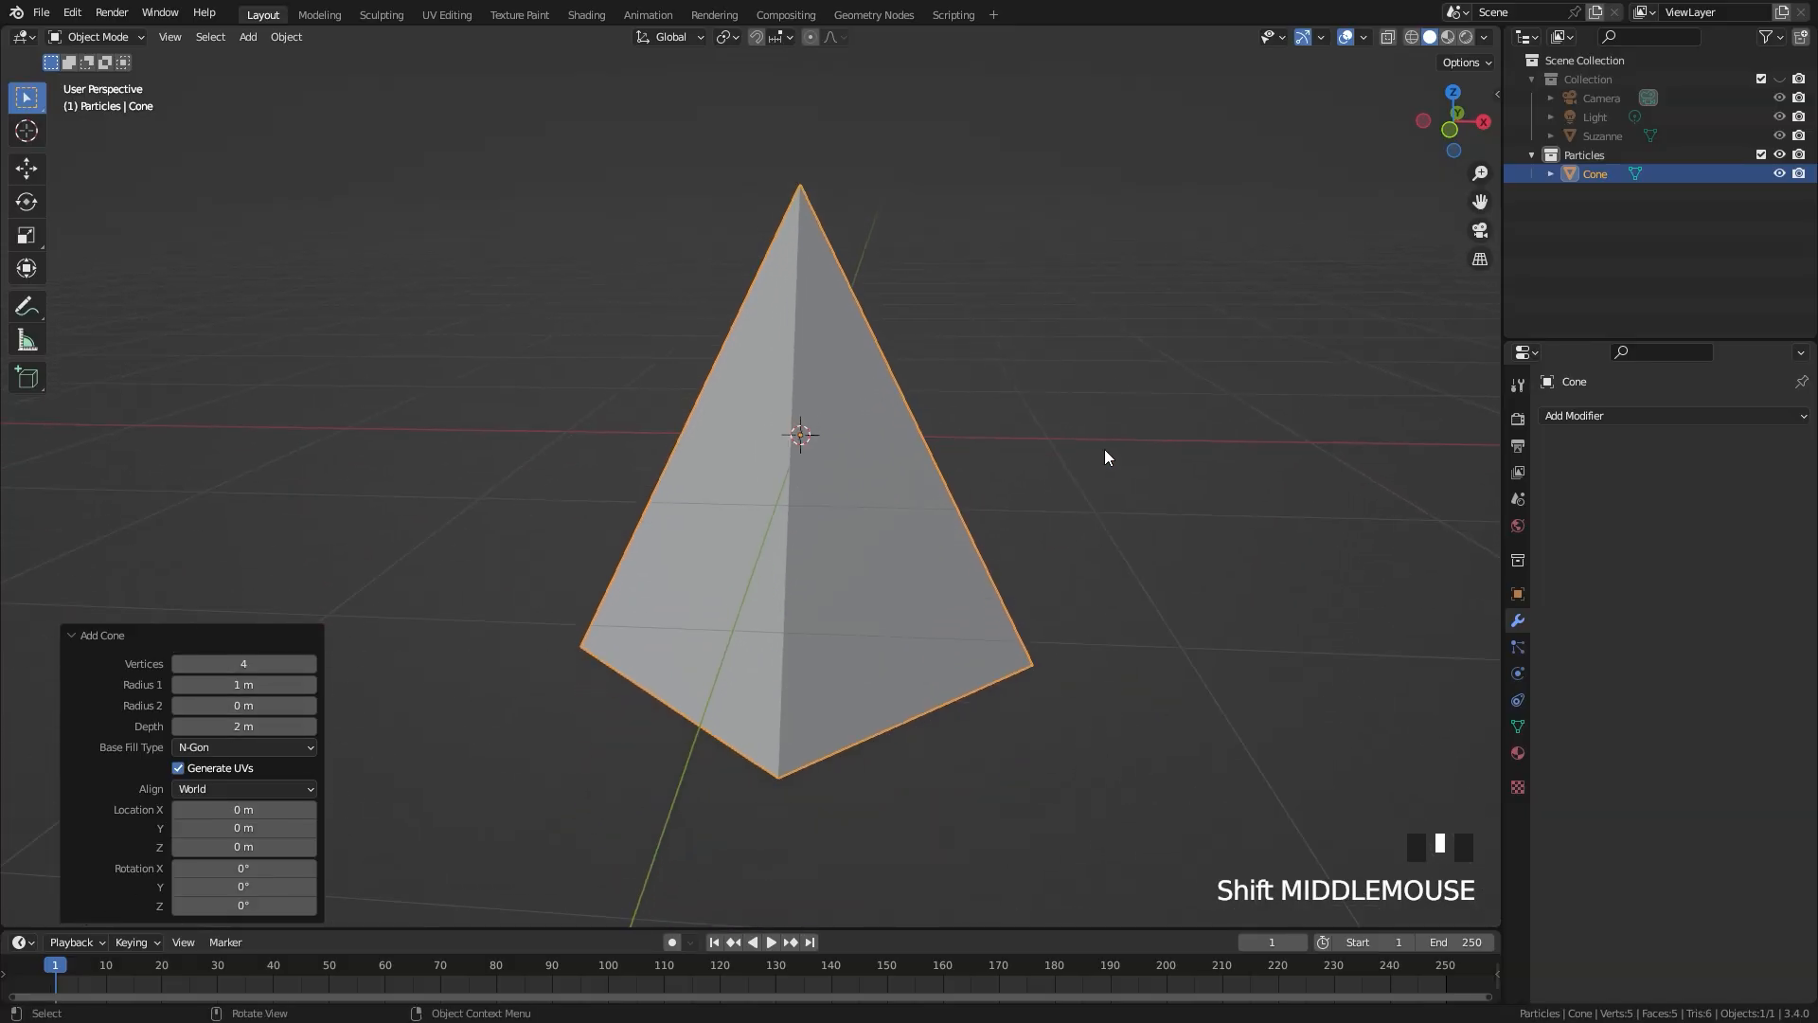
{"action": "key", "text": "s"}
{"action": "left_click", "coordinate": [861, 453]}
{"action": "key", "text": "g"}
{"action": "key", "text": "z"}
{"action": "left_click", "coordinate": [877, 341]}
Step: Extrude the cone's base downward twice in wireframe view and scale the end face to about 0.474, forming a crystal
{"action": "key", "text": "Tab"}
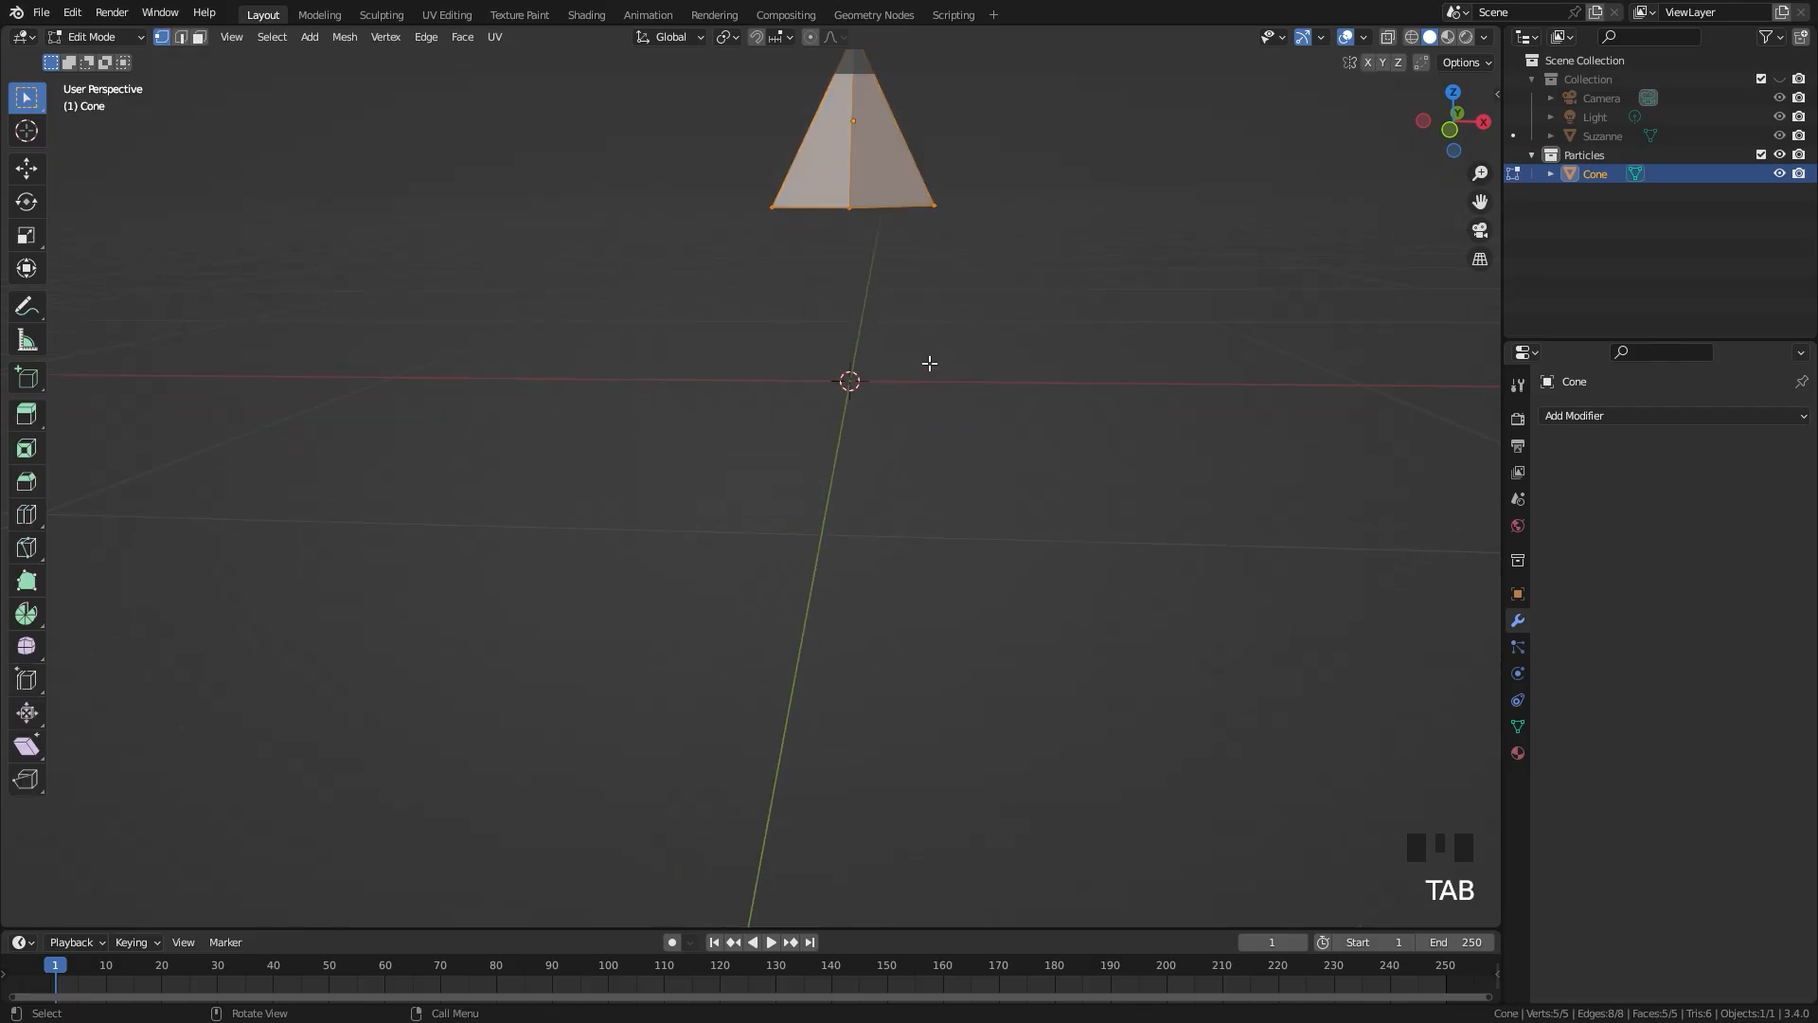
{"action": "middle_click_drag", "start_coordinate": [929, 369], "coordinate": [1007, 293]}
{"action": "key", "text": "z"}
{"action": "middle_click_drag", "start_coordinate": [852, 263], "coordinate": [819, 319], "text": "shift"}
{"action": "left_click_drag", "start_coordinate": [634, 240], "coordinate": [968, 304]}
{"action": "middle_click_drag", "start_coordinate": [914, 327], "coordinate": [876, 343]}
{"action": "left_click_drag", "start_coordinate": [636, 216], "coordinate": [980, 336]}
{"action": "key", "text": "e"}
{"action": "left_click", "coordinate": [1024, 504]}
{"action": "key", "text": "e"}
{"action": "left_click", "coordinate": [918, 589]}
{"action": "key", "text": "s"}
{"action": "left_click", "coordinate": [985, 573]}
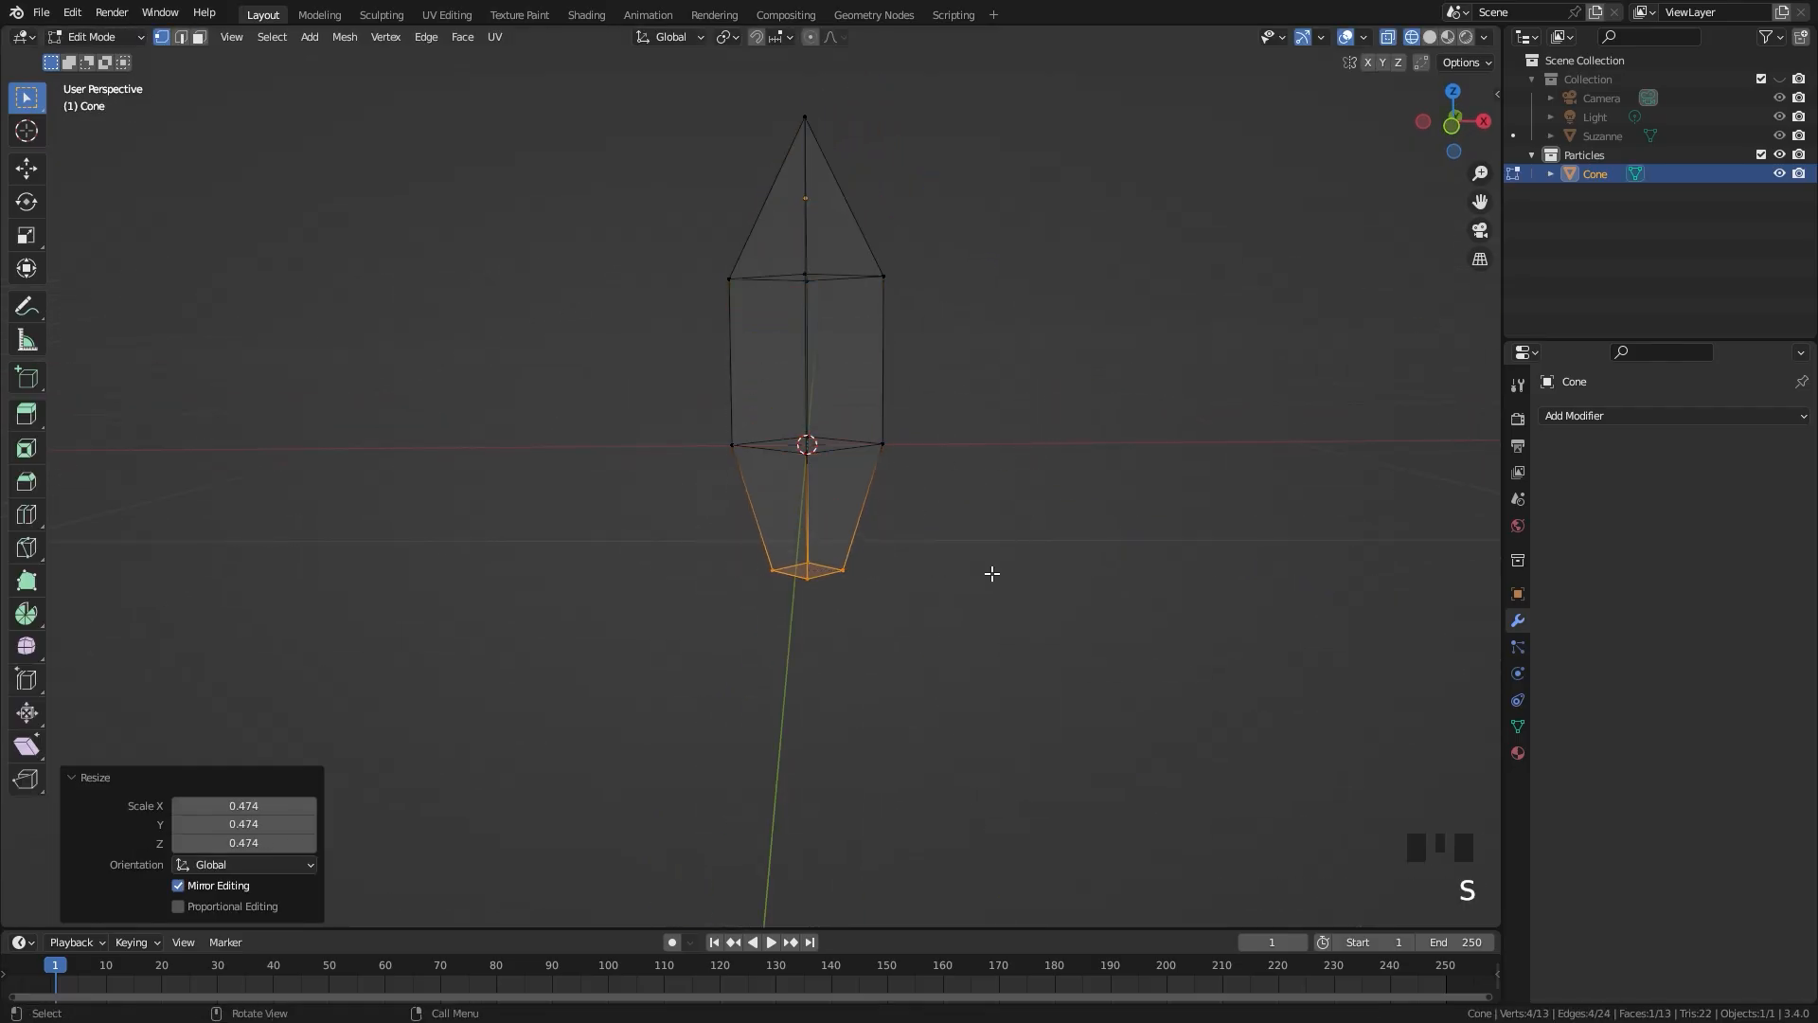
Step: Raise the whole crystal mesh along Z in Edit Mode and lower the object by about 0.4 m in Object Mode
{"action": "key", "text": "a"}
{"action": "key", "text": "g"}
{"action": "key", "text": "z"}
{"action": "left_click", "coordinate": [1025, 202]}
{"action": "key", "text": "Tab"}
{"action": "key", "text": "g"}
{"action": "left_click", "coordinate": [1010, 406]}
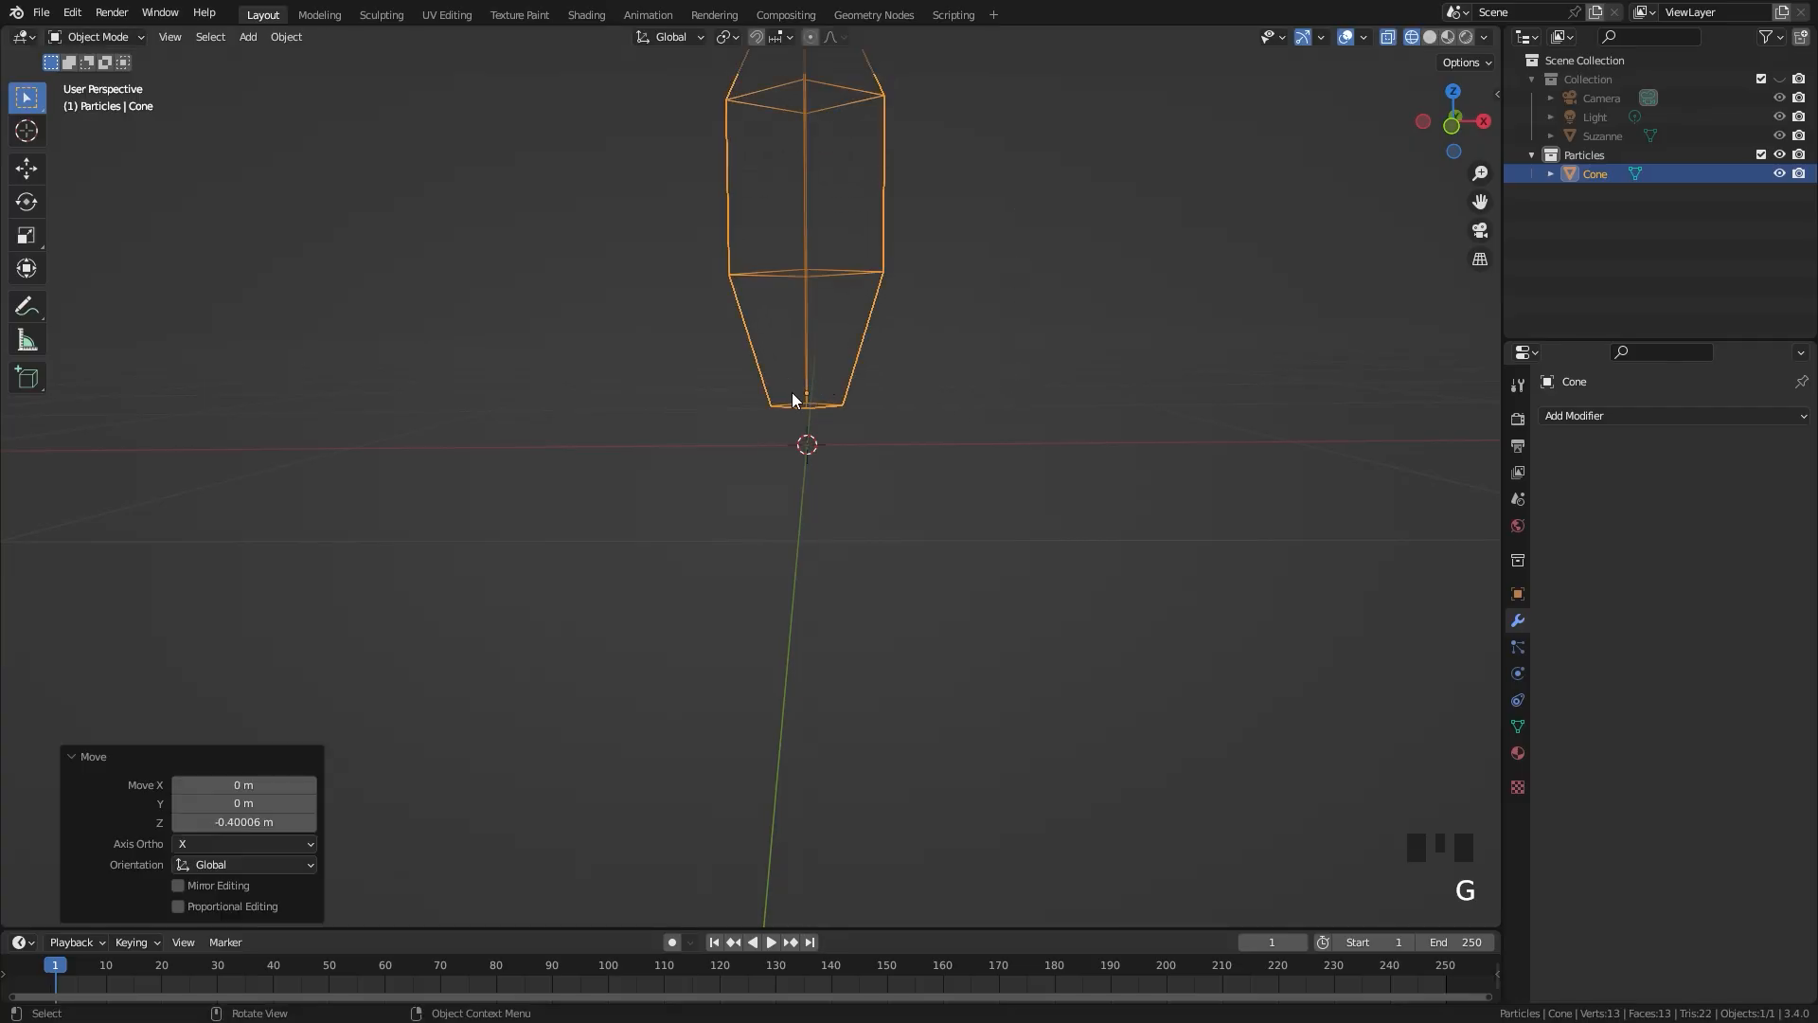
Step: Move the crystal's base onto the world origin and tilt the crystal by about -6.32° in the view plane
{"action": "key", "text": "g"}
{"action": "key", "text": "r"}
{"action": "left_click", "coordinate": [1047, 337]}
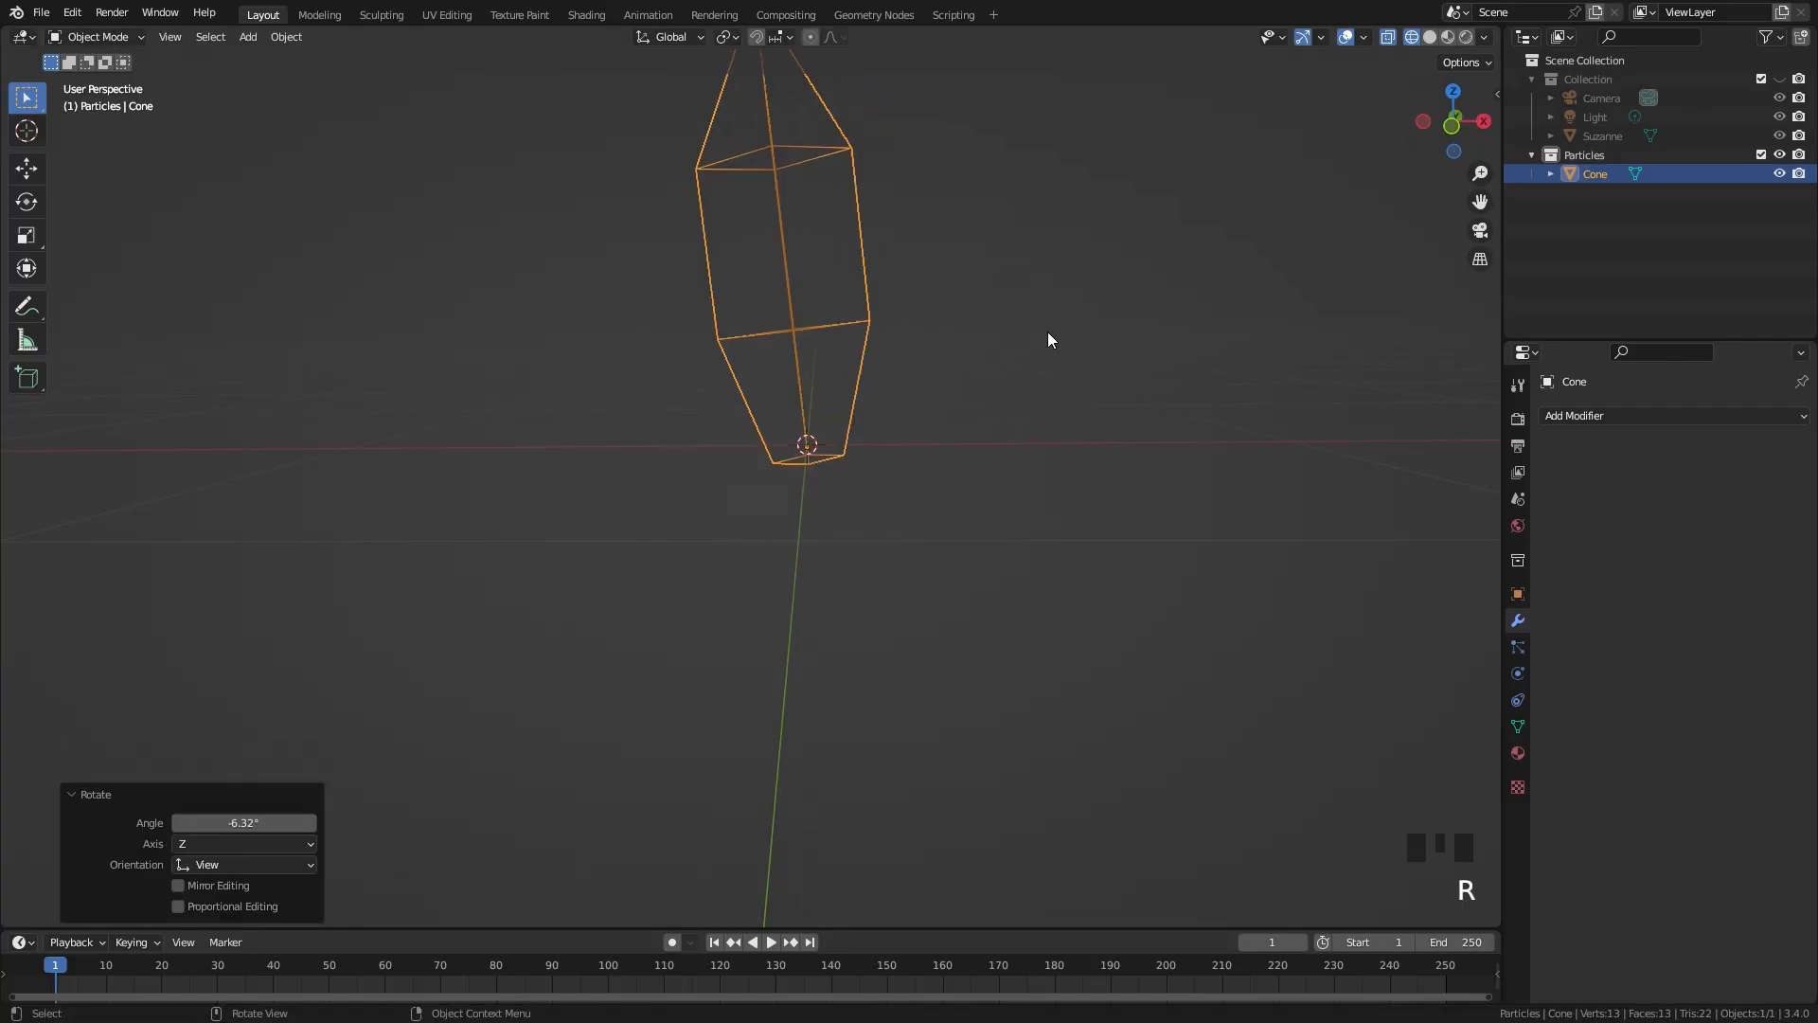
{"action": "key", "text": "g"}
{"action": "right_click", "coordinate": [904, 317]}
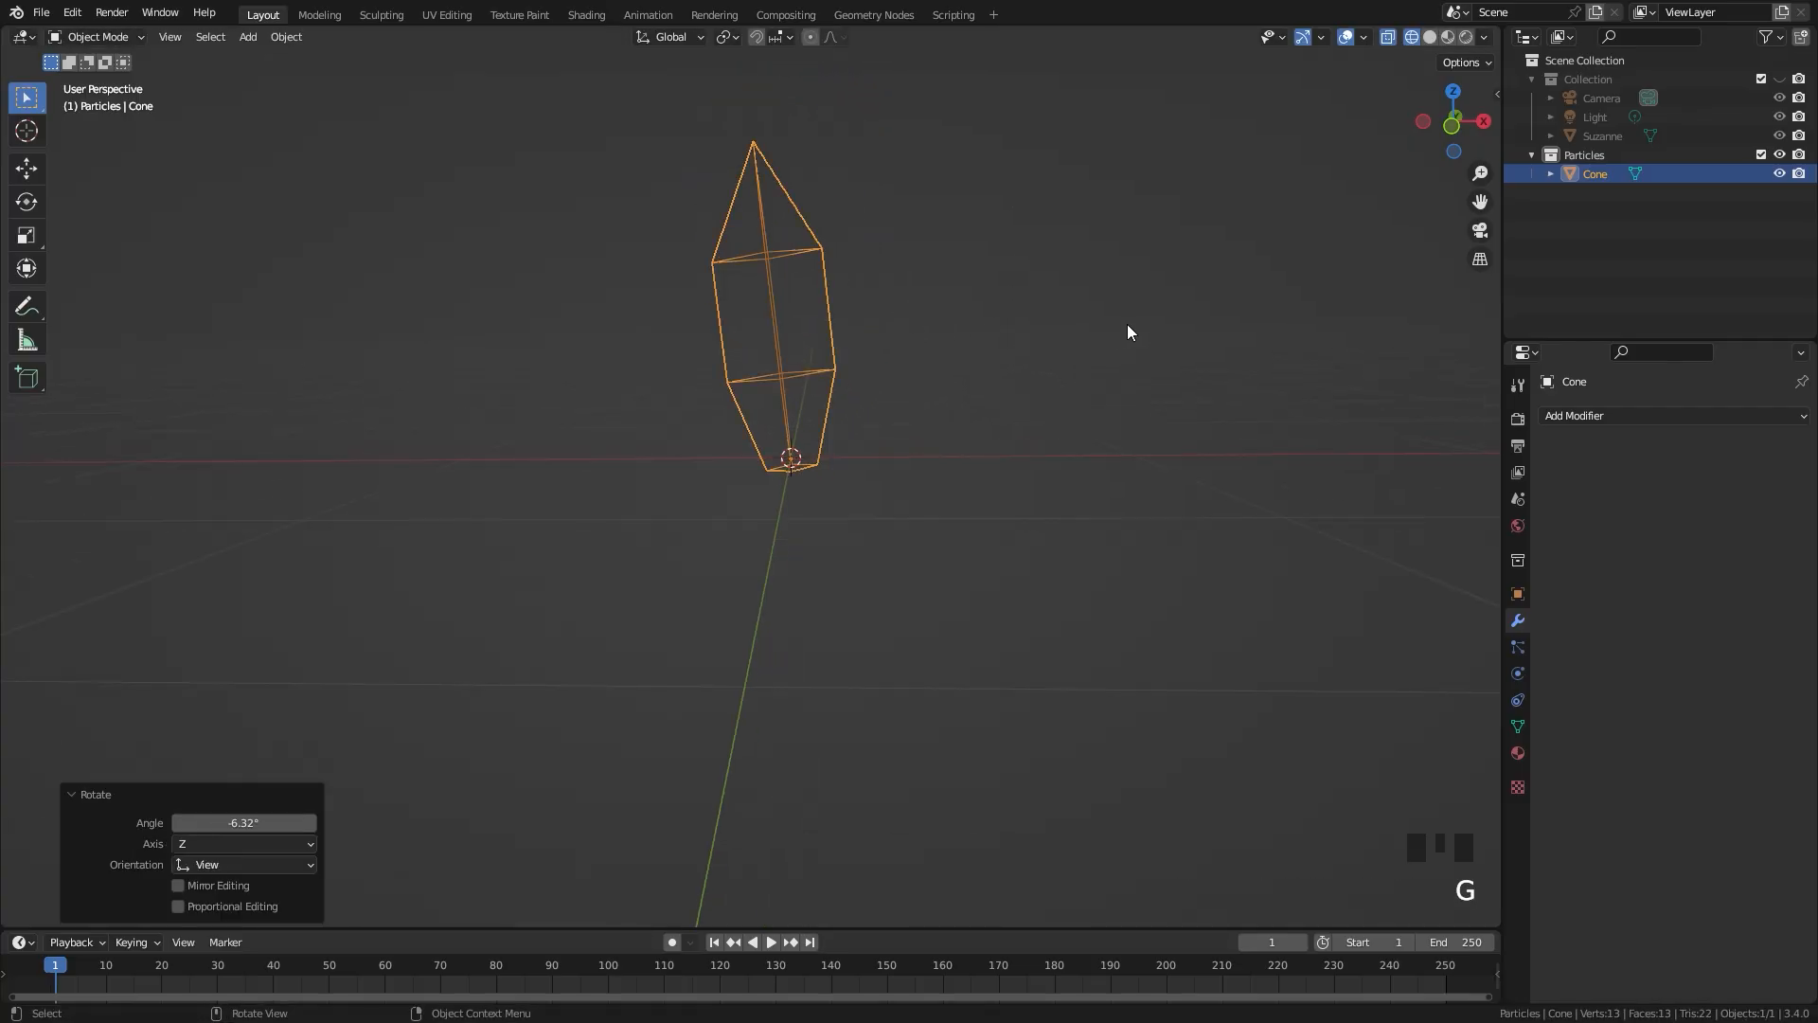
Step: Move the crystal aside along the X axis and duplicate it along X back to the world origin
{"action": "key", "text": "g"}
{"action": "key", "text": "x"}
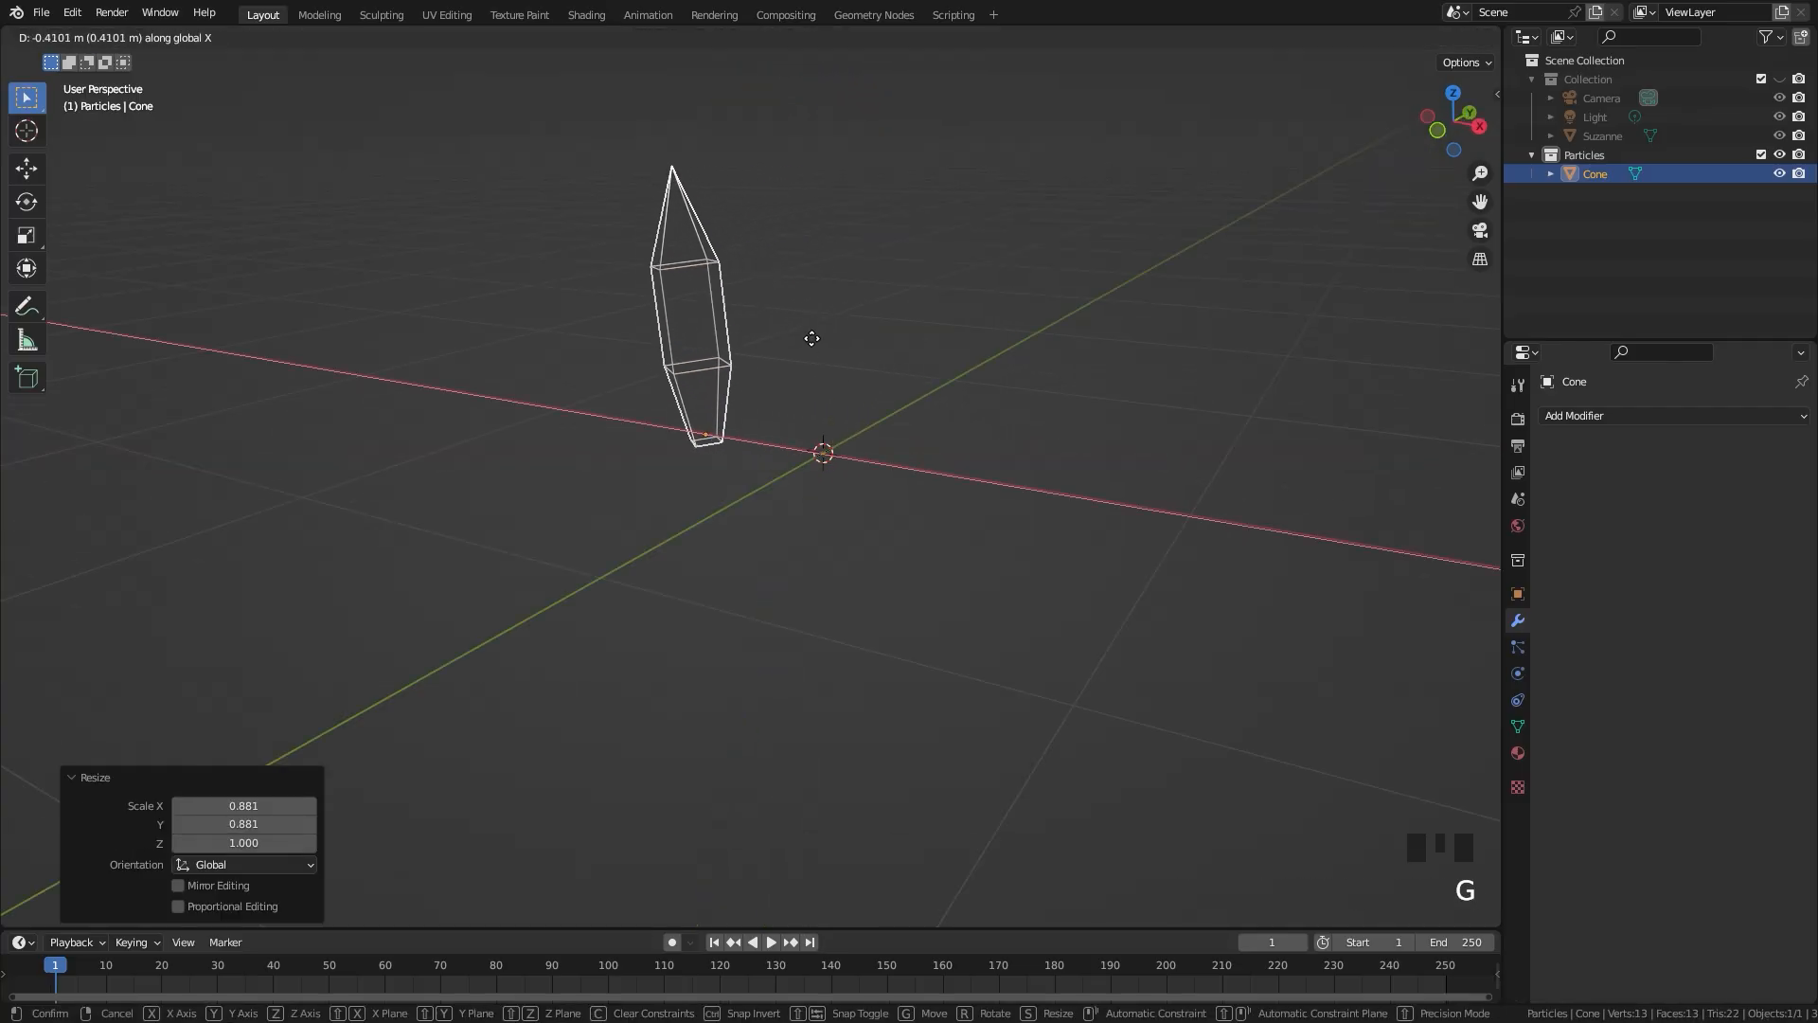
{"action": "left_click", "coordinate": [768, 345]}
{"action": "middle_click_drag", "start_coordinate": [767, 345], "coordinate": [808, 375]}
{"action": "key", "text": "g"}
{"action": "key", "text": "x"}
{"action": "left_click", "coordinate": [677, 351]}
{"action": "key", "text": "shift+d"}
{"action": "key", "text": "x"}
{"action": "left_click", "coordinate": [839, 346]}
Step: Duplicate the crystal geometry inside the second cone object and scale and place the copy as a smaller crystal at its base
{"action": "key", "text": "Tab"}
{"action": "scroll", "coordinate": [884, 315], "scroll_direction": "up", "scroll_amount": 2}
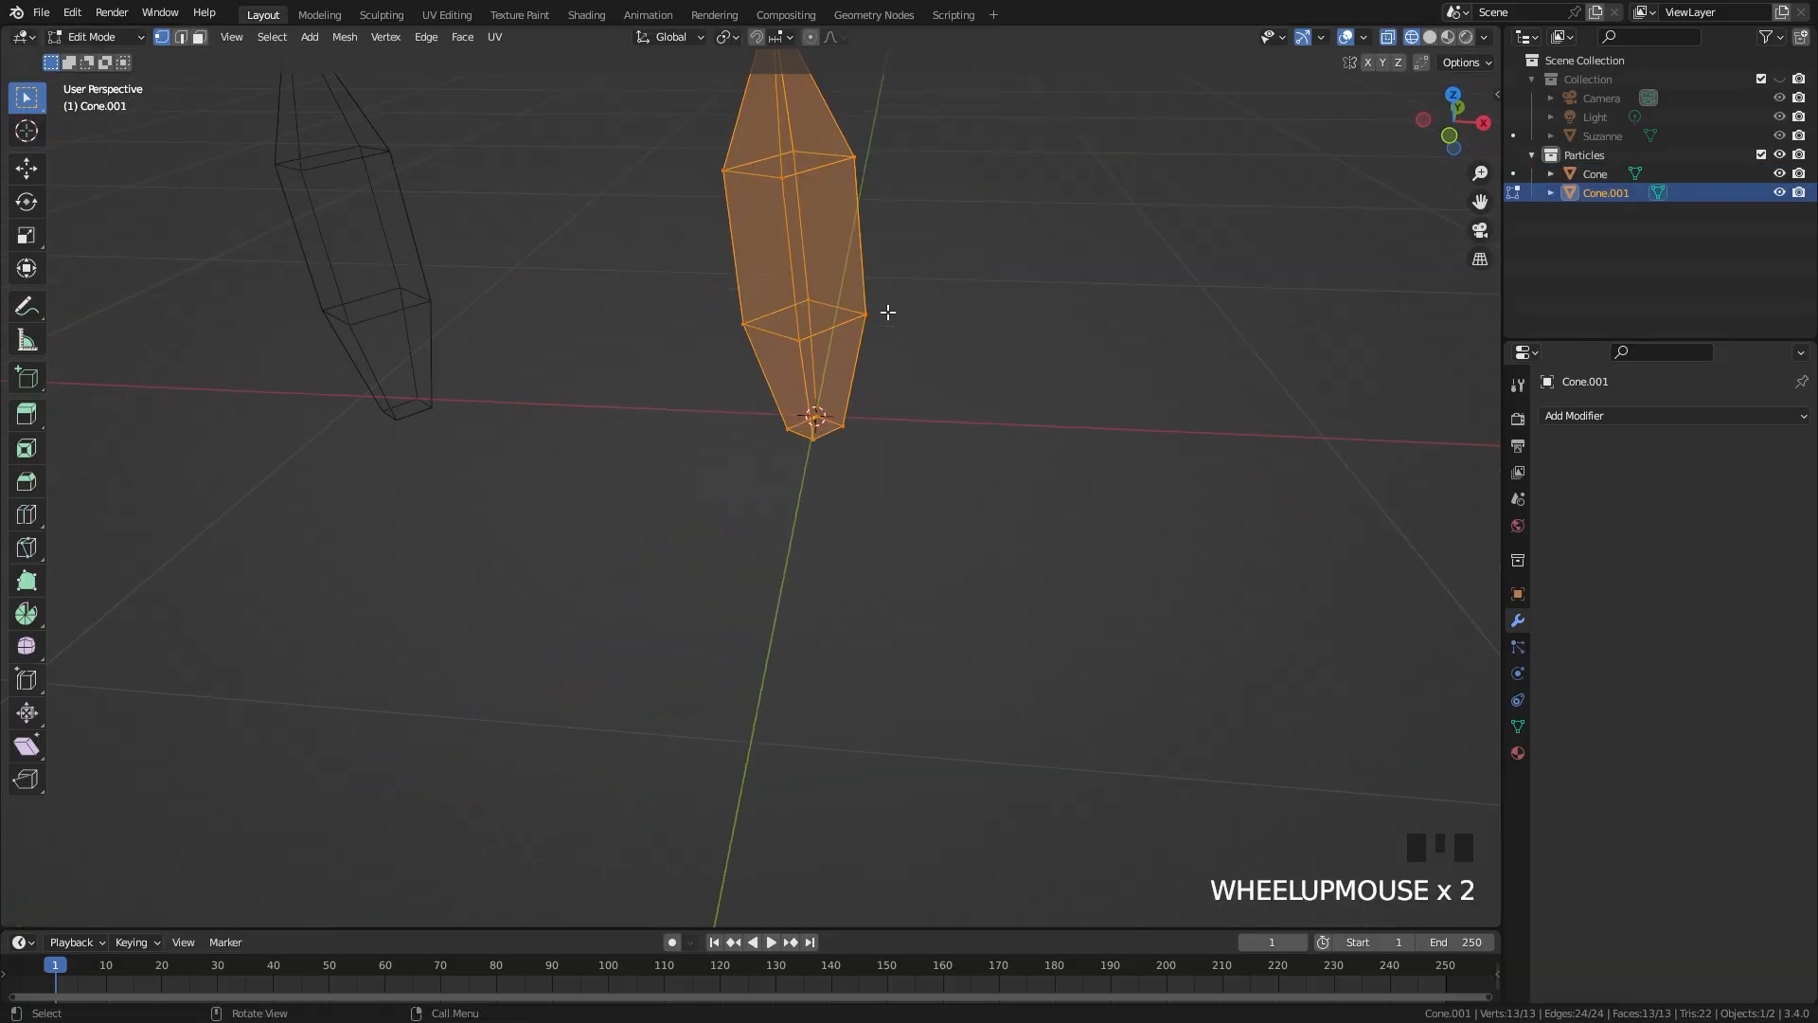
{"action": "middle_click_drag", "start_coordinate": [887, 312], "coordinate": [854, 258]}
{"action": "key", "text": "shift+d"}
{"action": "right_click", "coordinate": [853, 257]}
{"action": "key", "text": "s"}
{"action": "key", "text": "g"}
{"action": "key", "text": "Tab"}
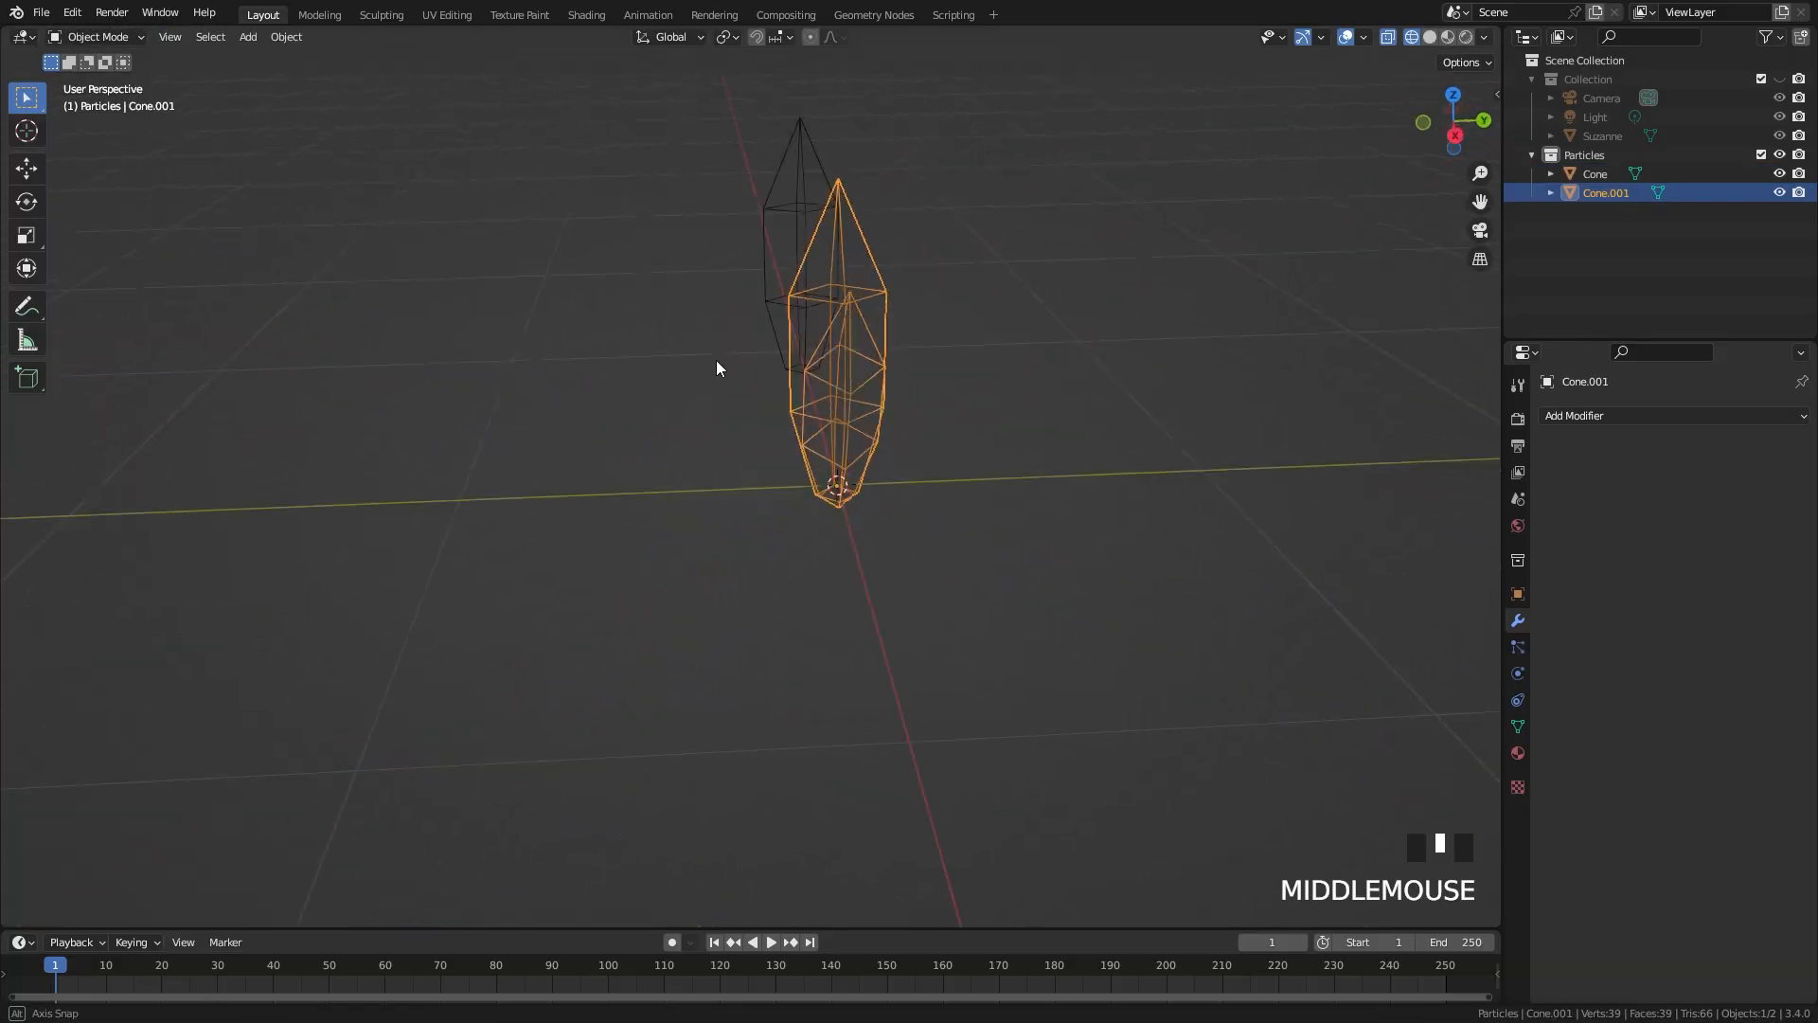
Step: Duplicate the two-crystal object along the X axis to get a third particle object
{"action": "middle_click_drag", "start_coordinate": [718, 369], "coordinate": [869, 385]}
{"action": "key", "text": "shift+d"}
{"action": "key", "text": "x"}
{"action": "left_click", "coordinate": [1225, 360]}
{"action": "middle_click_drag", "start_coordinate": [1225, 355], "coordinate": [1203, 158], "text": "shift"}
Step: Show only the collection holding the monkey head, select the head and return to solid shading
{"action": "key", "text": "1"}
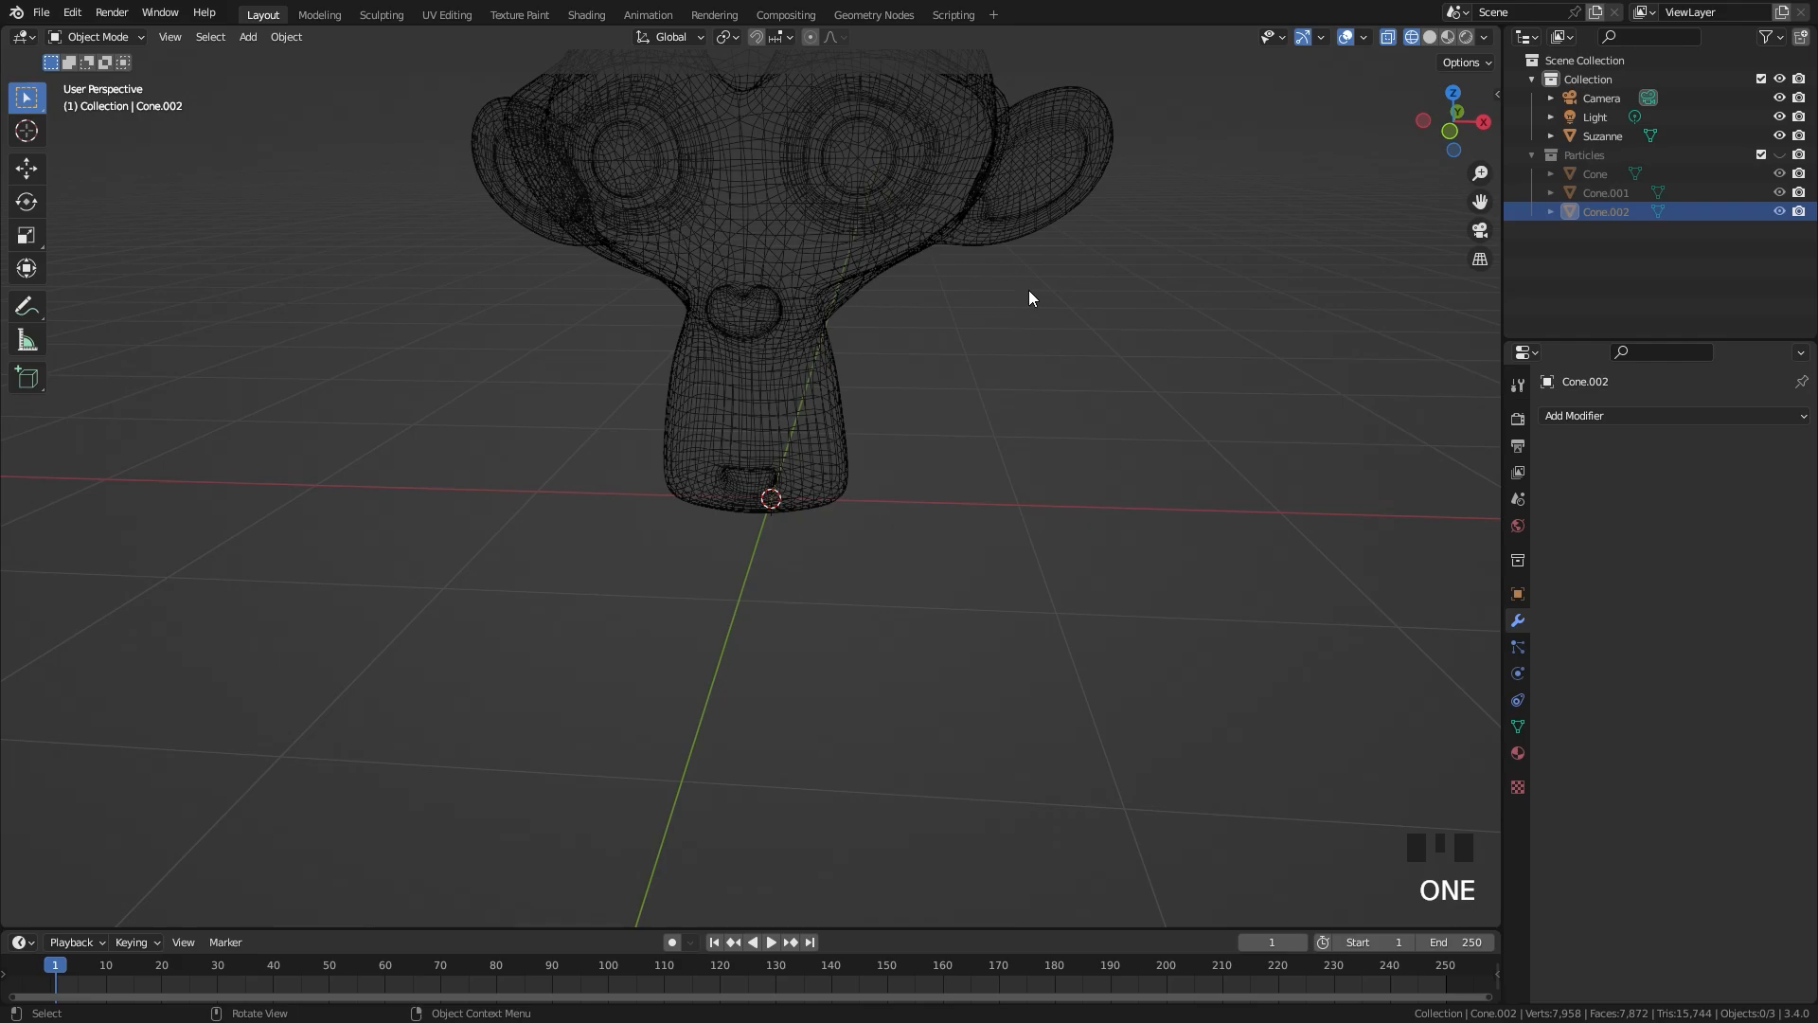
{"action": "left_click", "coordinate": [951, 257]}
{"action": "mouse_move", "coordinate": [951, 258]}
{"action": "middle_mouse_down", "text": "shift"}
{"action": "mouse_move", "coordinate": [983, 367]}
{"action": "mouse_move", "coordinate": [862, 418]}
{"action": "mouse_move", "coordinate": [899, 434]}
{"action": "middle_mouse_up", "text": "shift"}
{"action": "key", "text": "shift+z"}
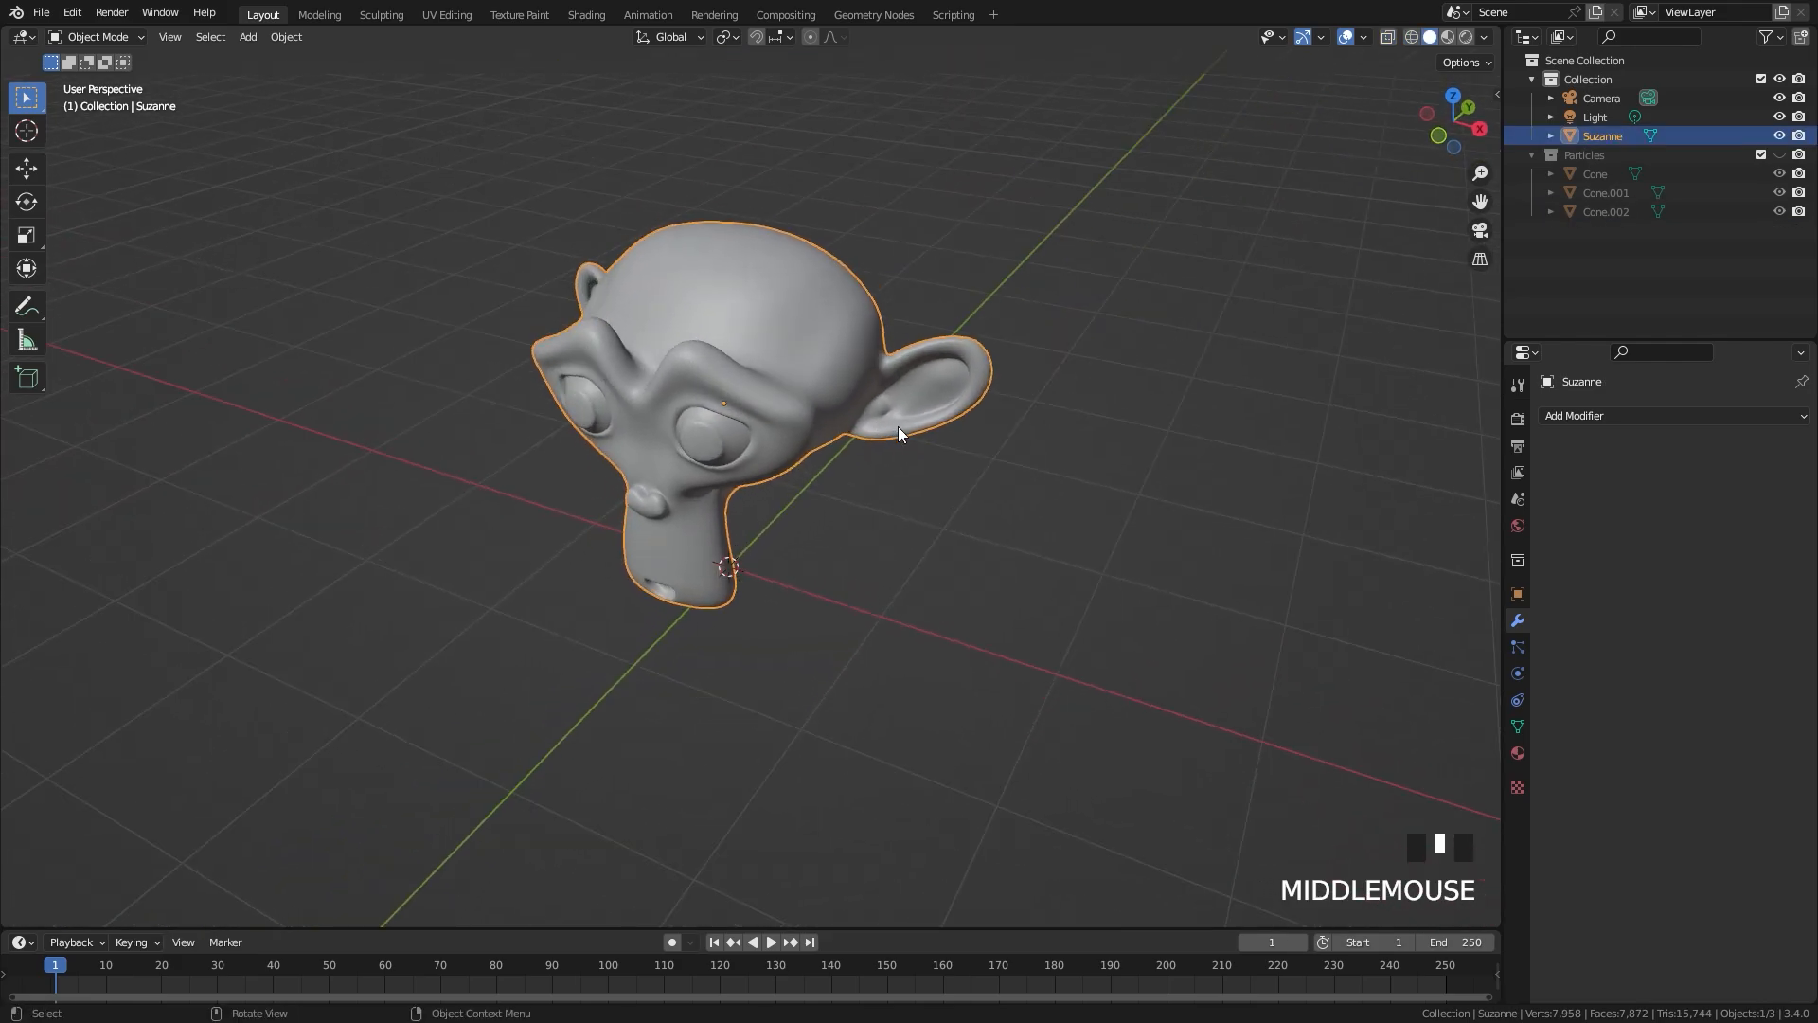
Step: Split the Layout workspace's 3D viewport vertically and turn the larger area into a Geometry Node Editor without its sidebar
{"action": "left_click", "coordinate": [872, 15]}
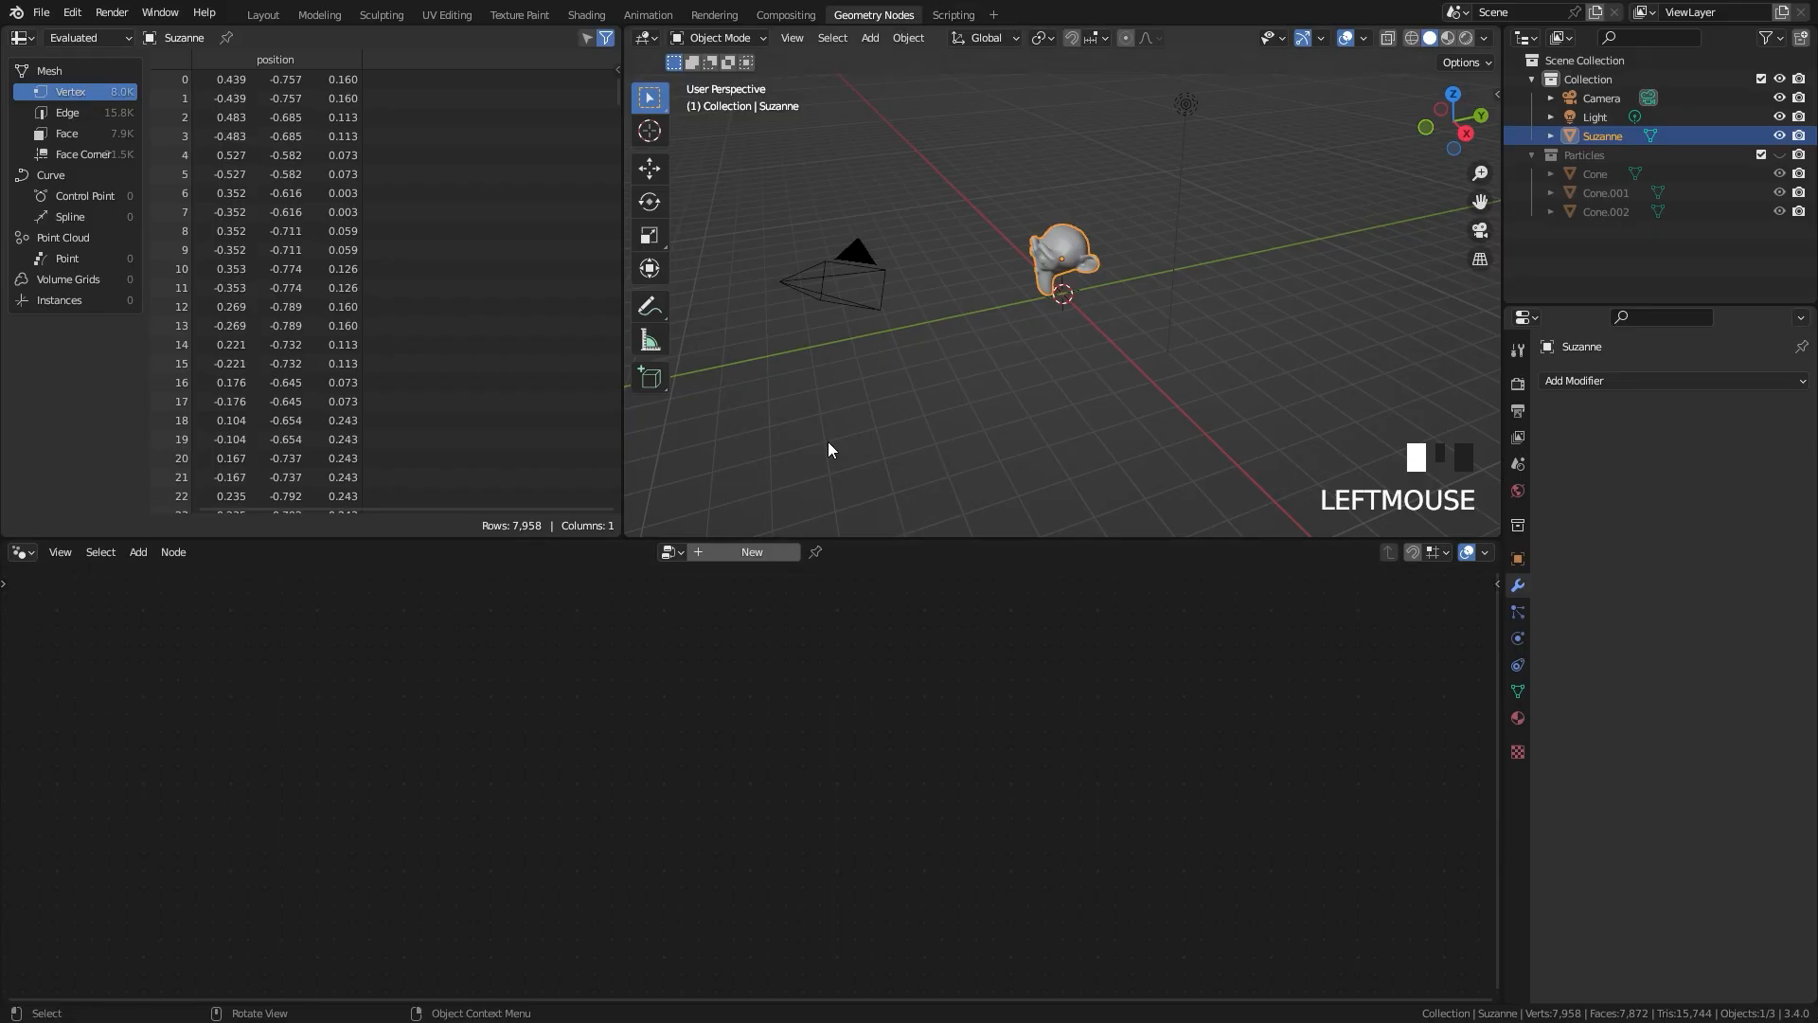
{"action": "left_click", "coordinate": [260, 14]}
{"action": "left_click_drag", "start_coordinate": [1502, 35], "coordinate": [612, 35]}
{"action": "left_click", "coordinate": [634, 37]}
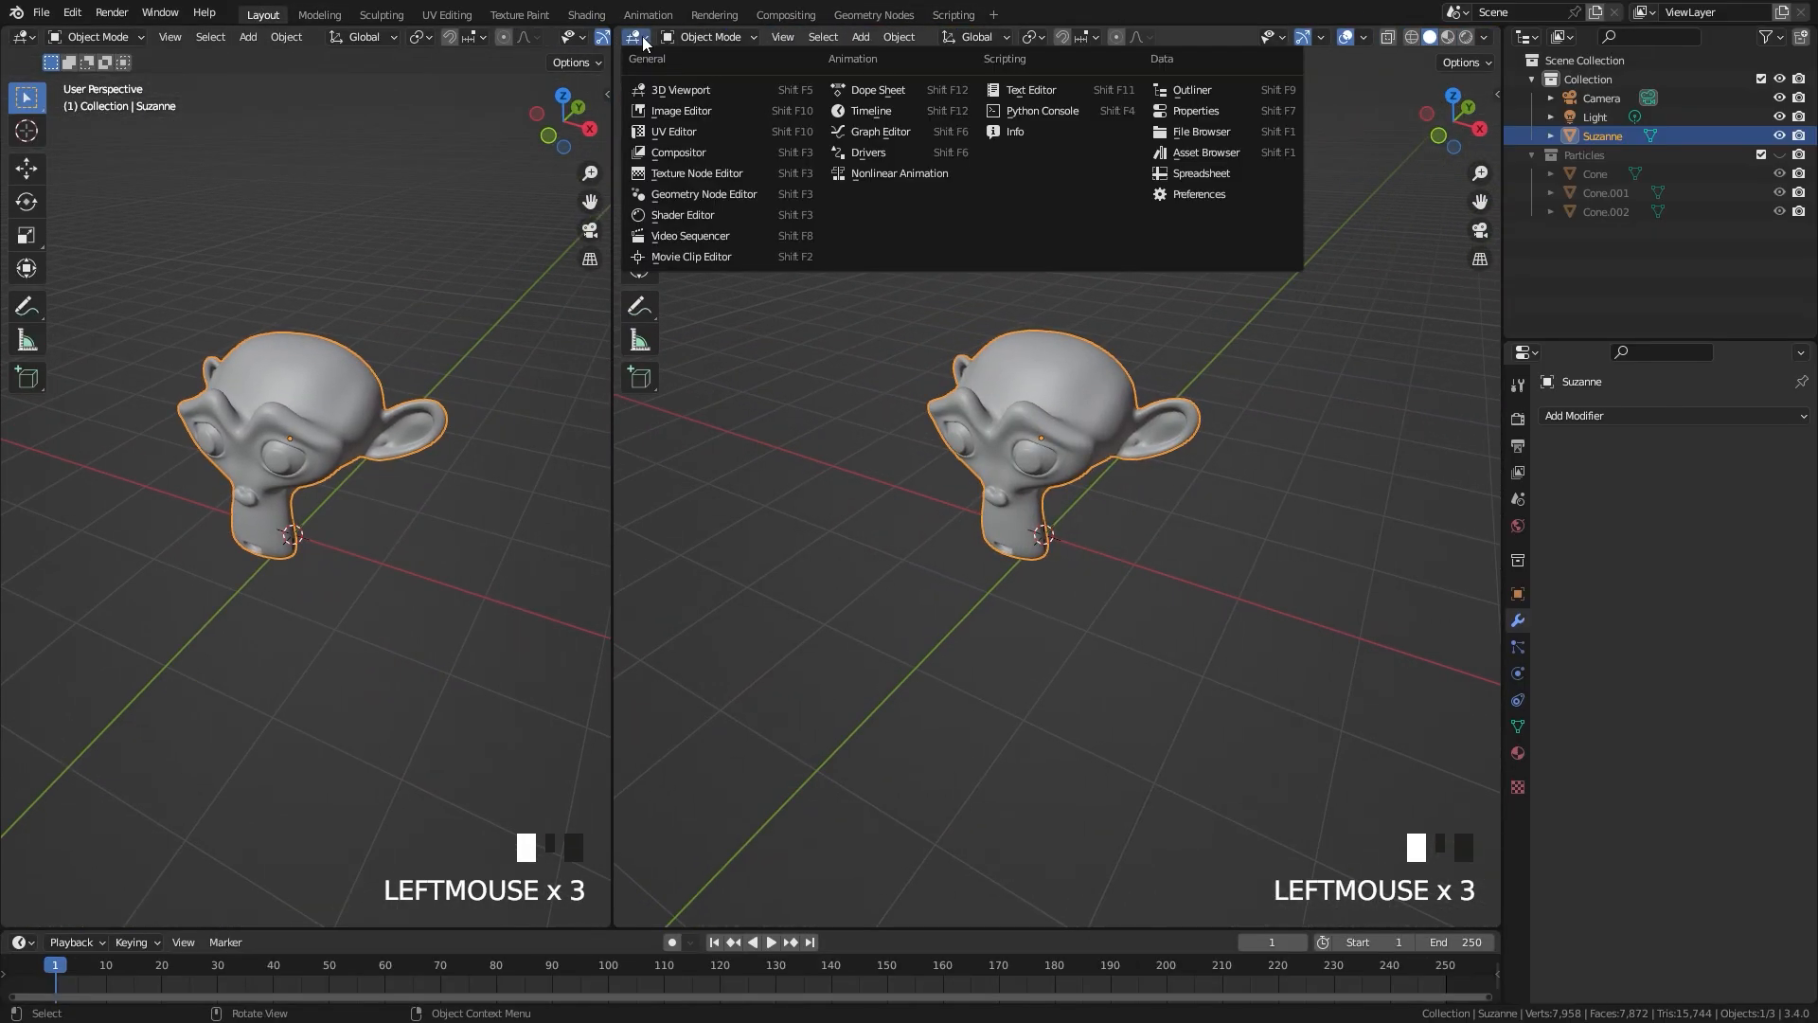
{"action": "left_click", "coordinate": [718, 214]}
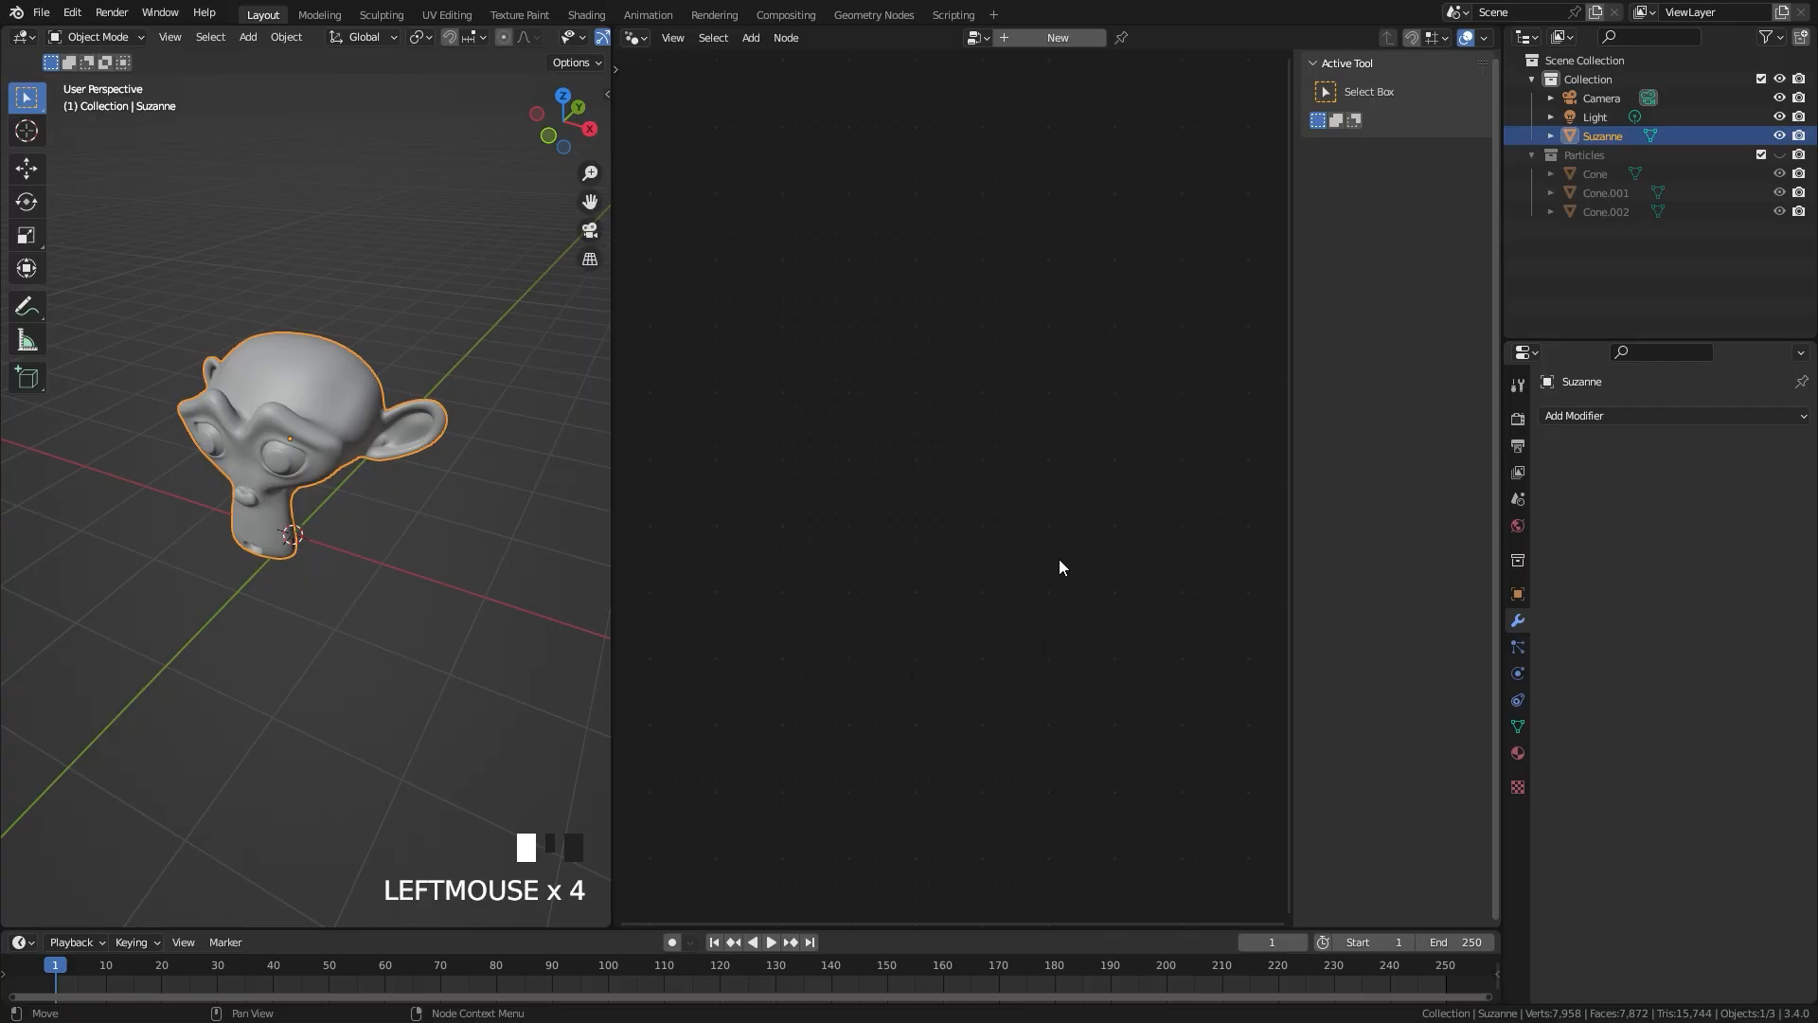
{"action": "key", "text": "n"}
Step: Narrow the 3D viewport slightly and create a new geometry node group on the monkey head
{"action": "left_click", "coordinate": [864, 17]}
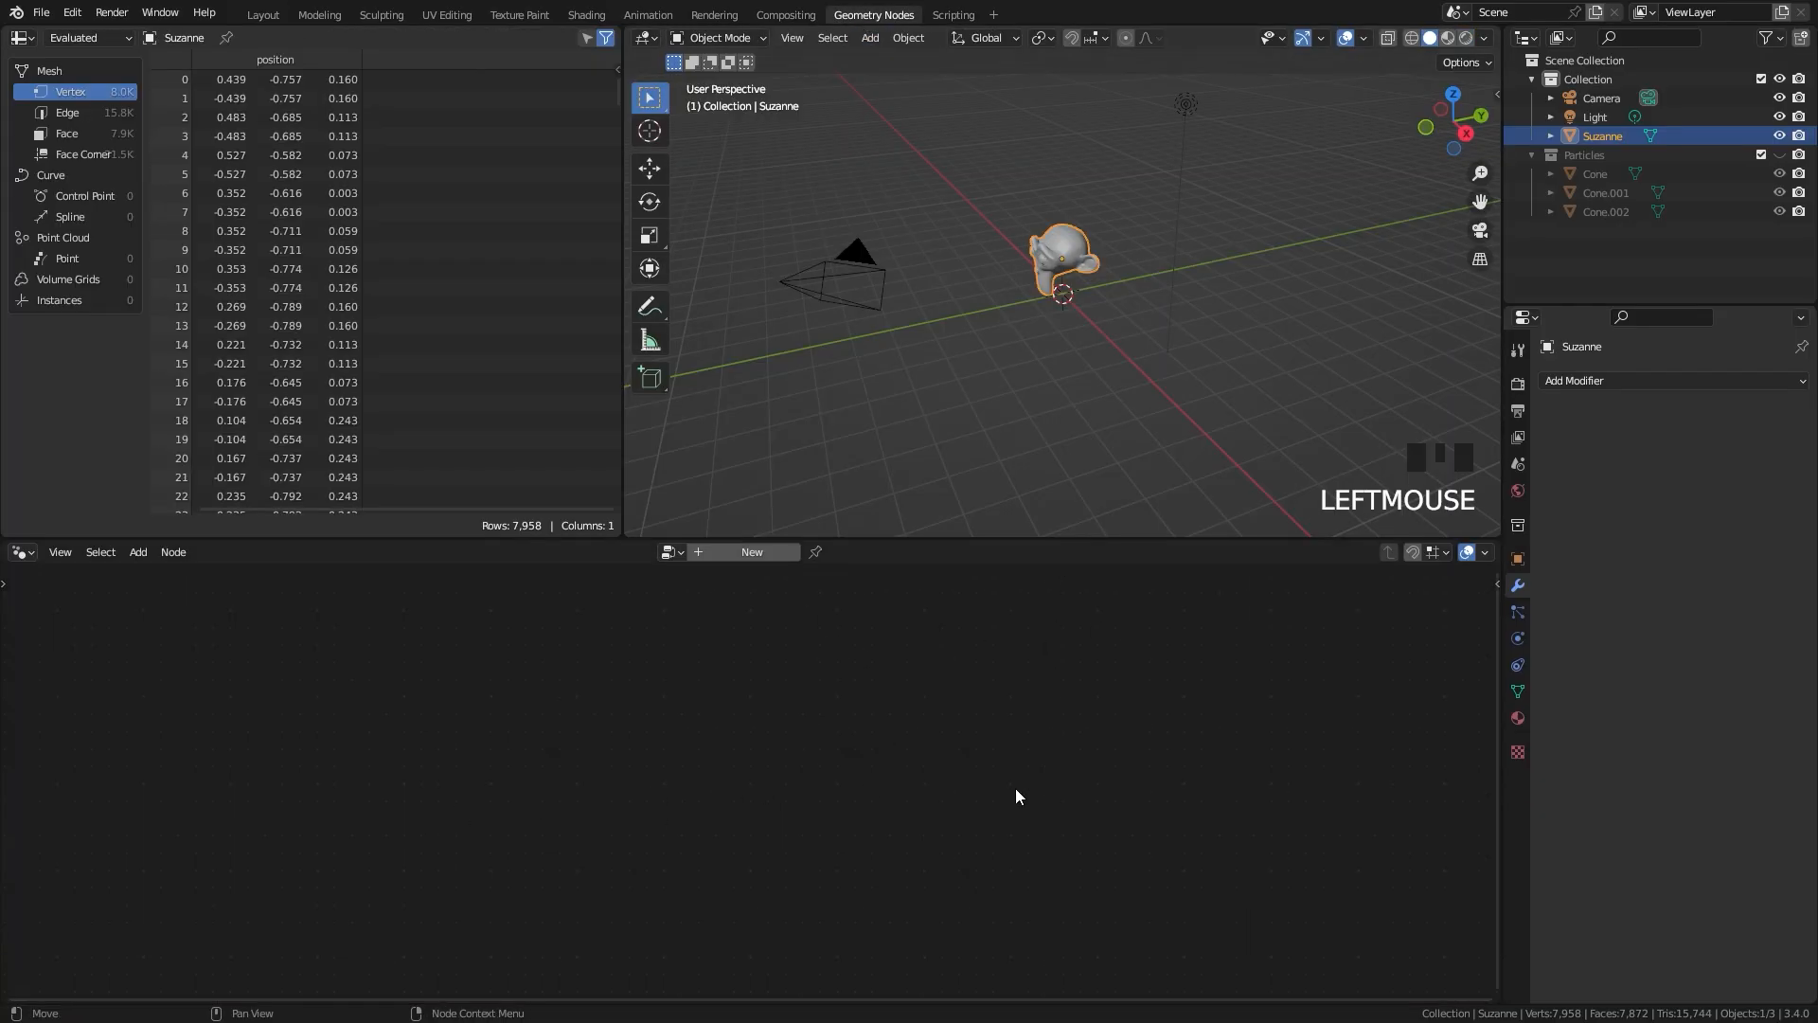
{"action": "left_click", "coordinate": [263, 14]}
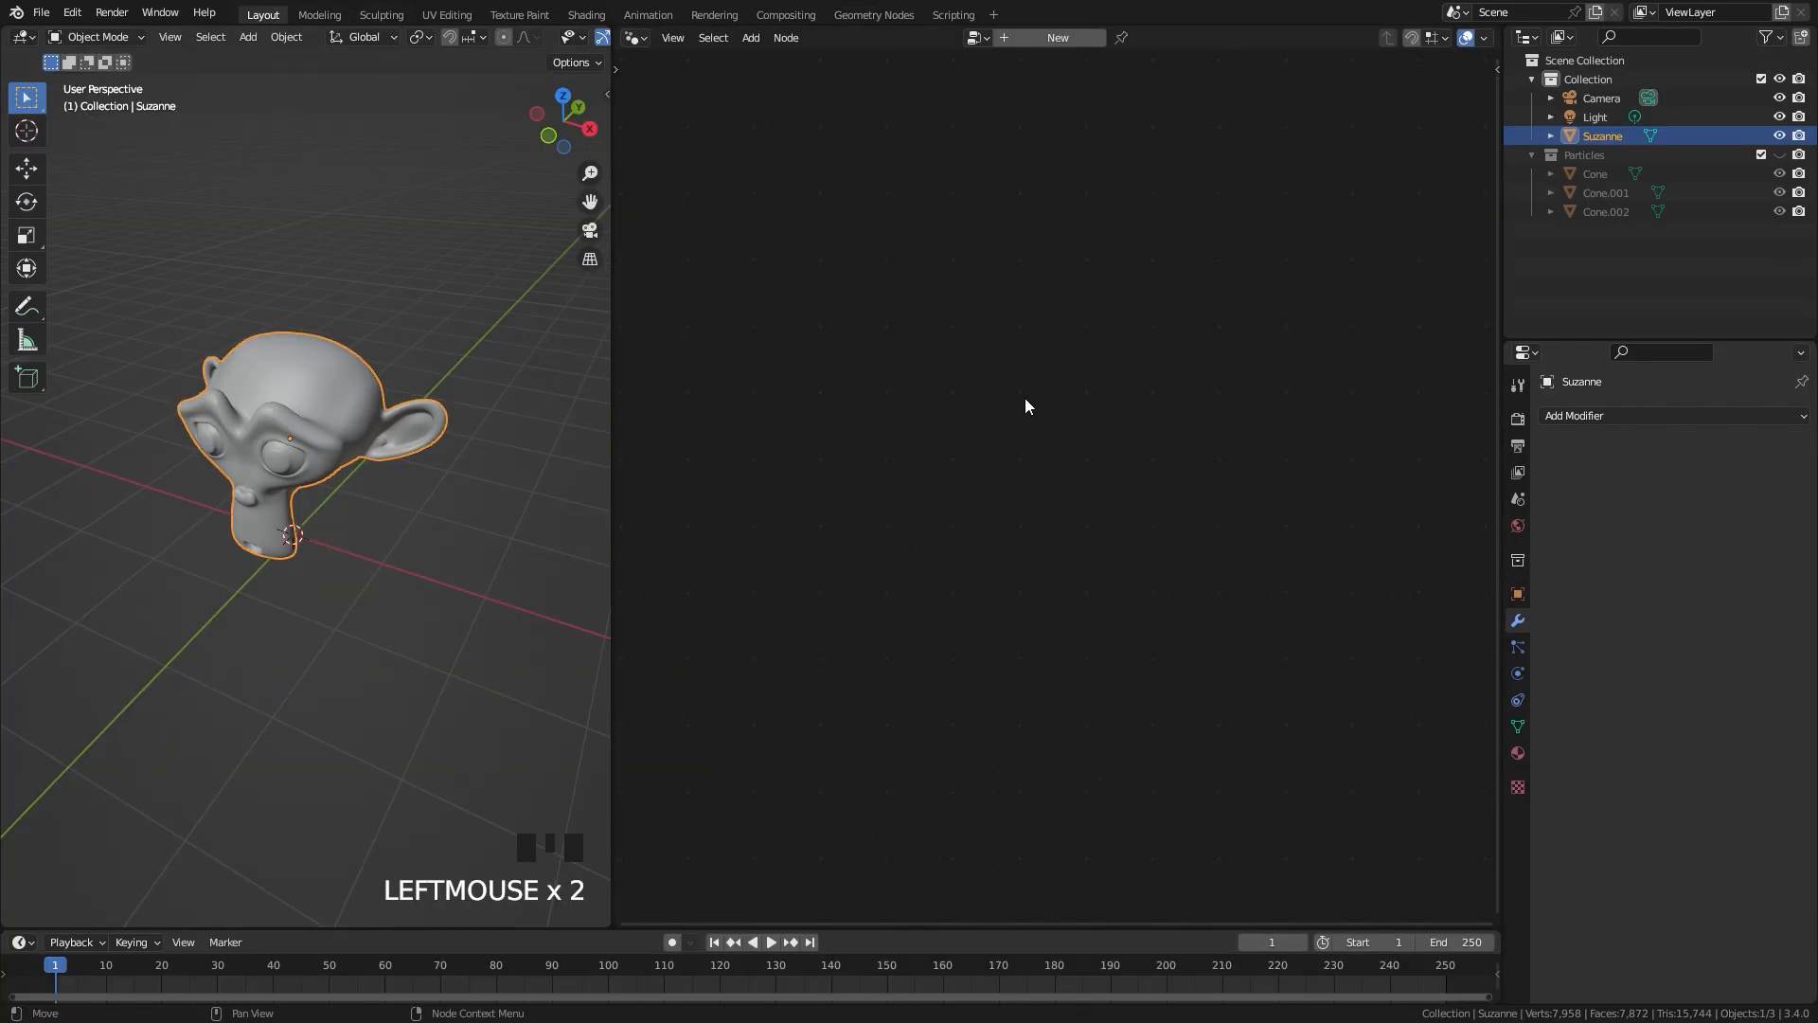
{"action": "left_click_drag", "start_coordinate": [611, 410], "coordinate": [595, 408]}
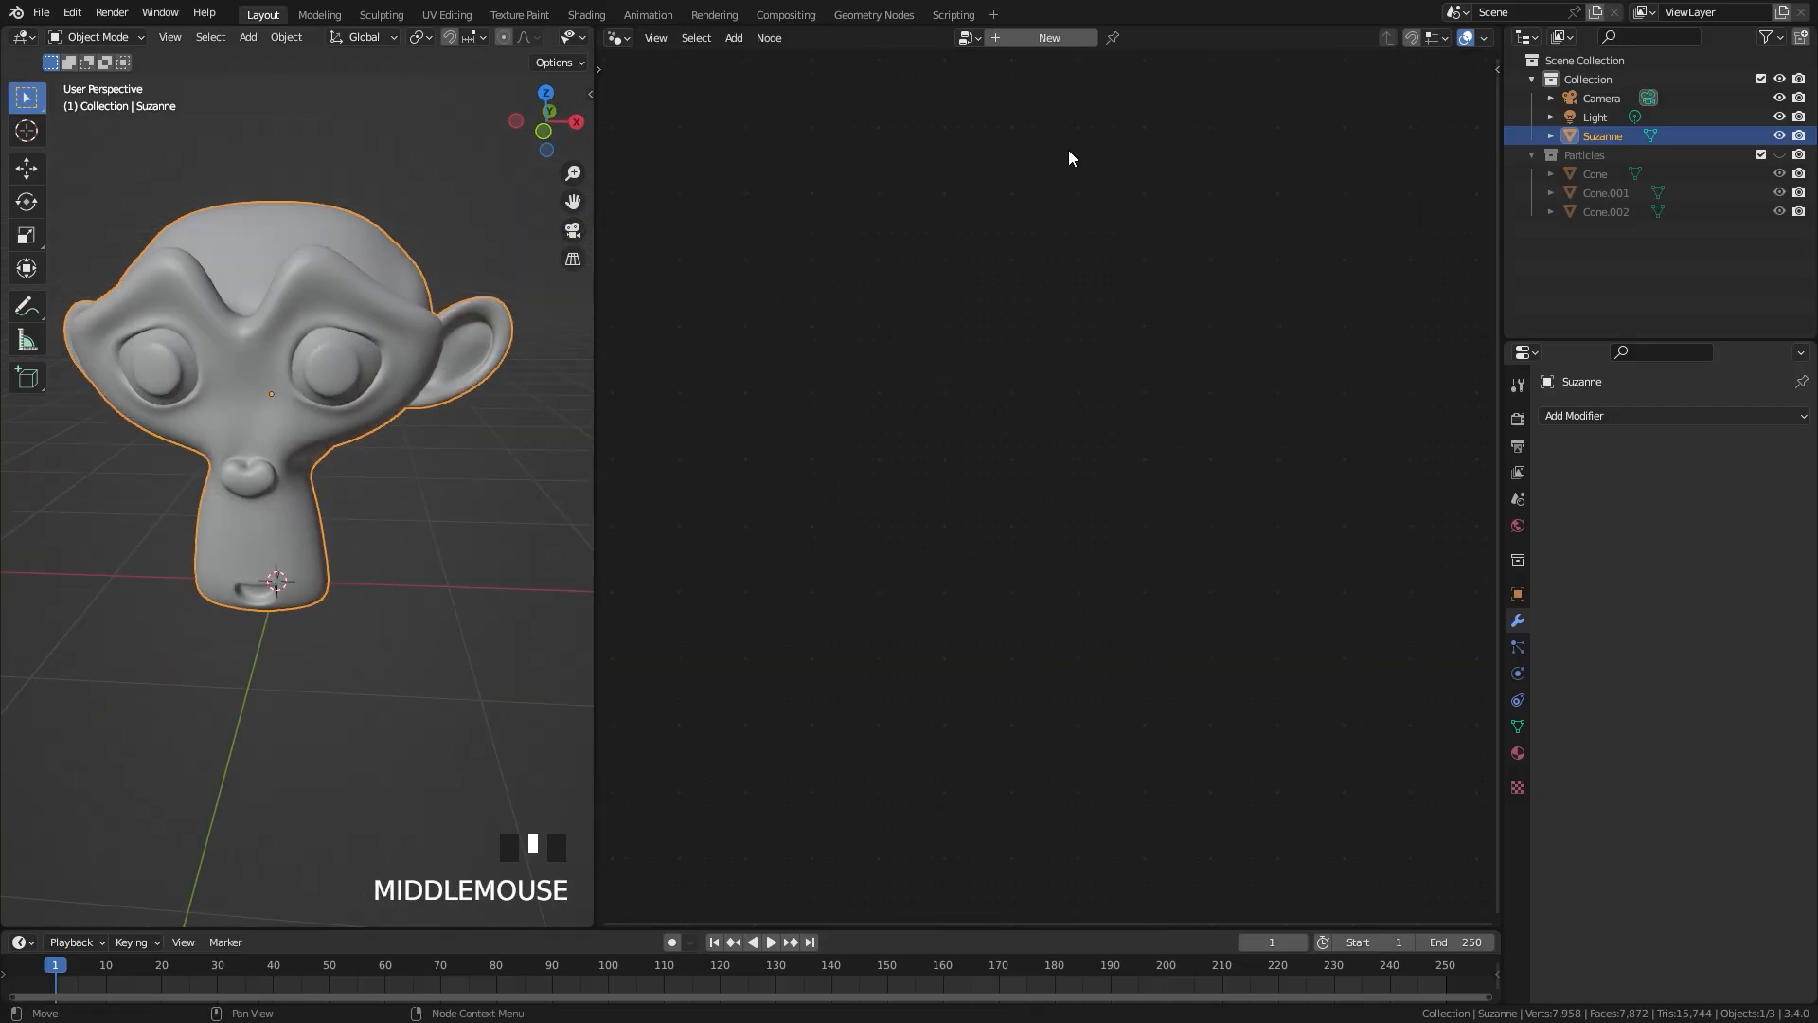
{"action": "left_click", "coordinate": [1040, 40]}
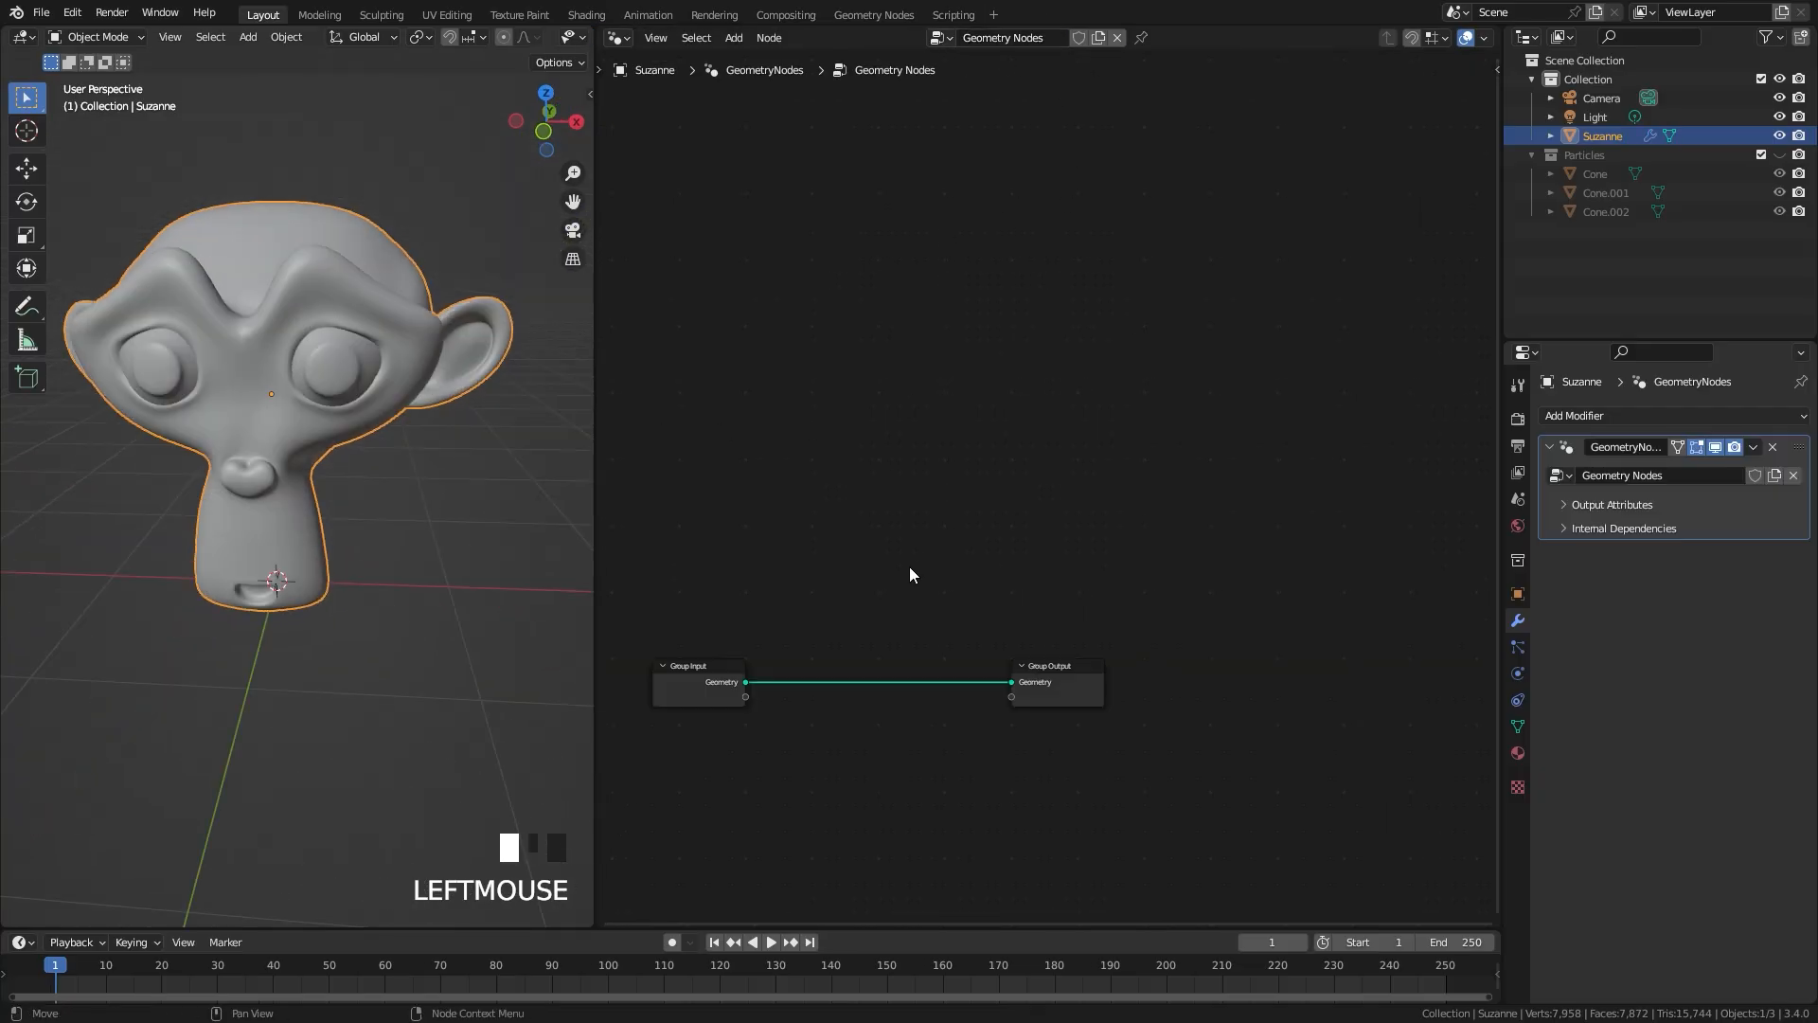
{"action": "middle_click_drag", "start_coordinate": [834, 551], "coordinate": [1148, 352]}
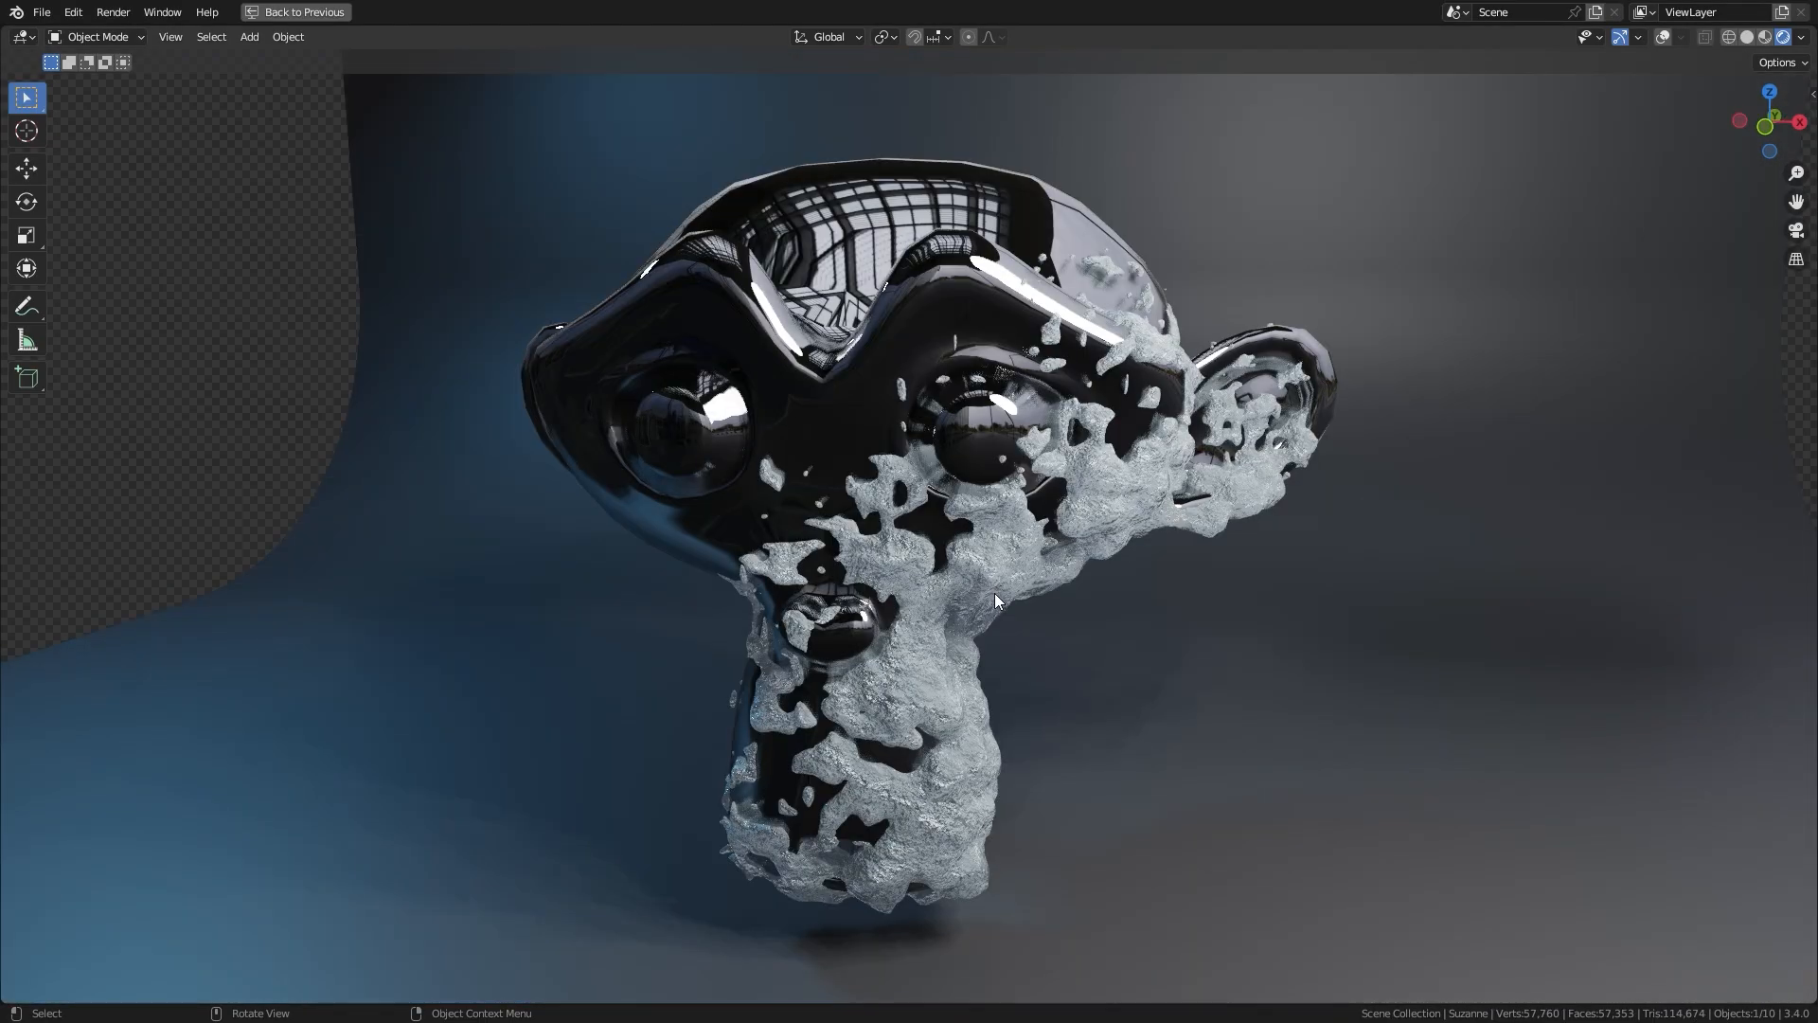
{"action": "middle_click_drag", "start_coordinate": [995, 593], "coordinate": [909, 537]}
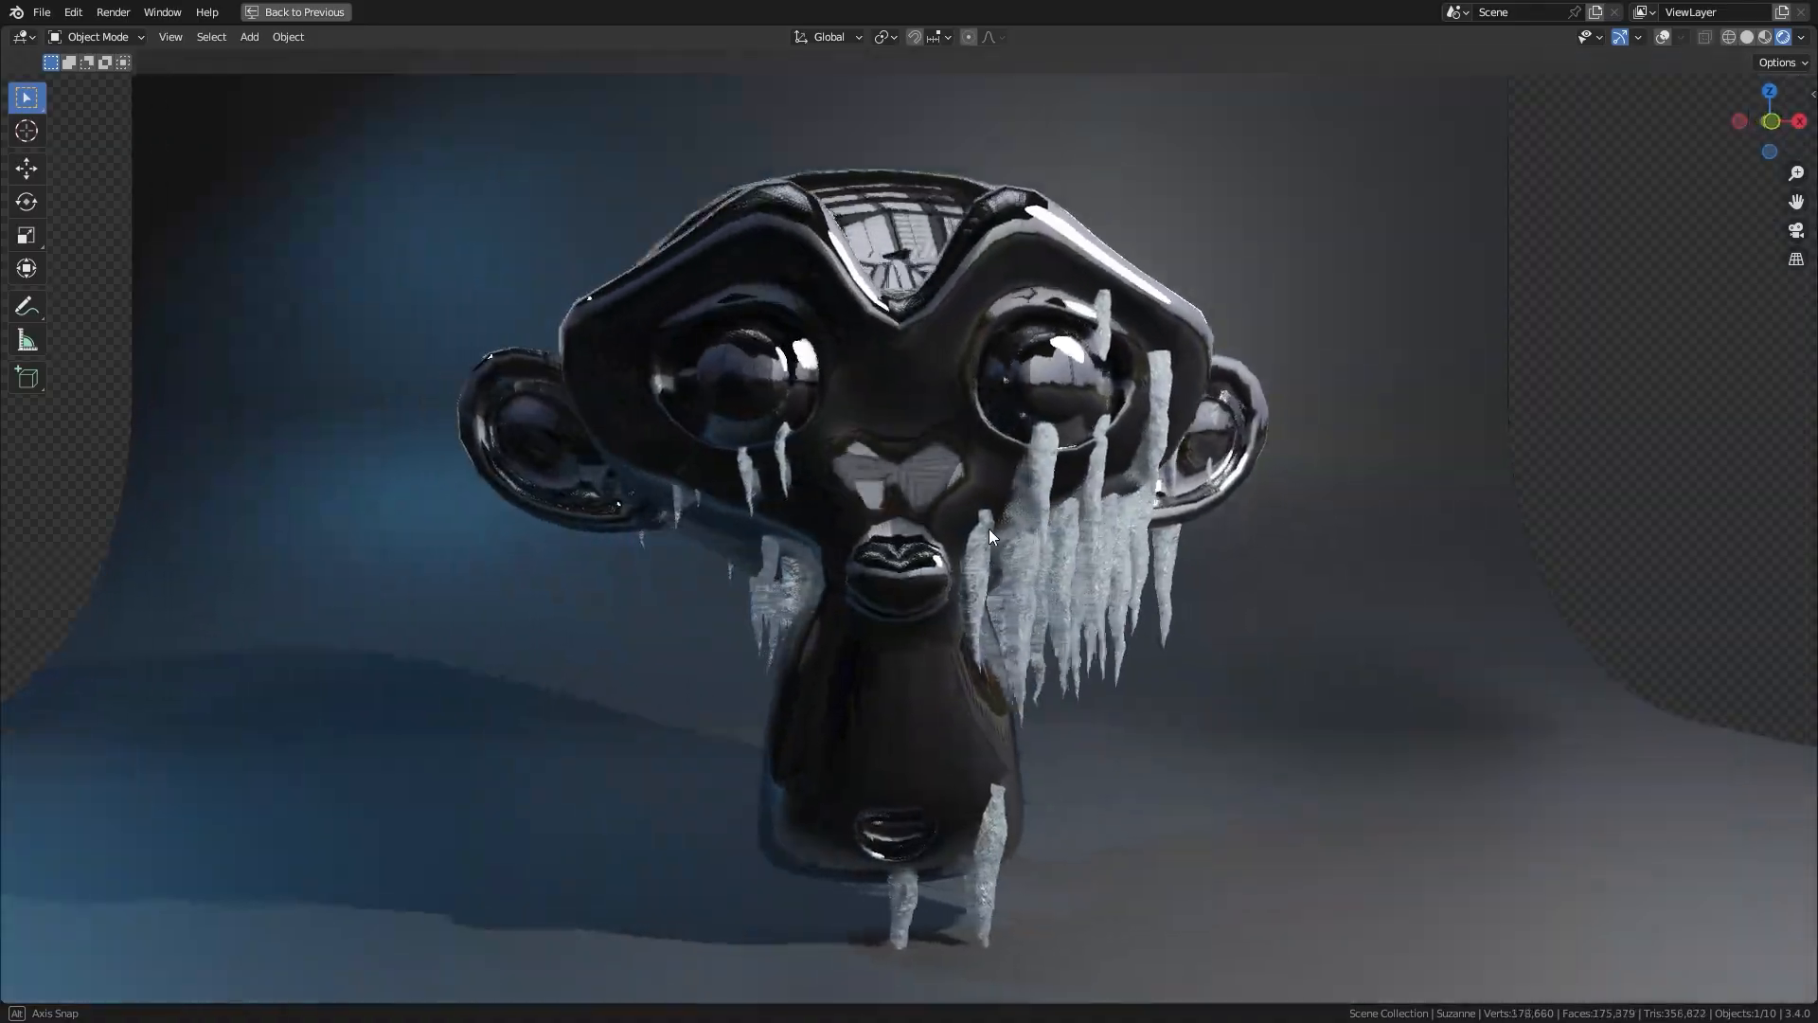
{"action": "middle_click_drag", "start_coordinate": [989, 528], "coordinate": [867, 525]}
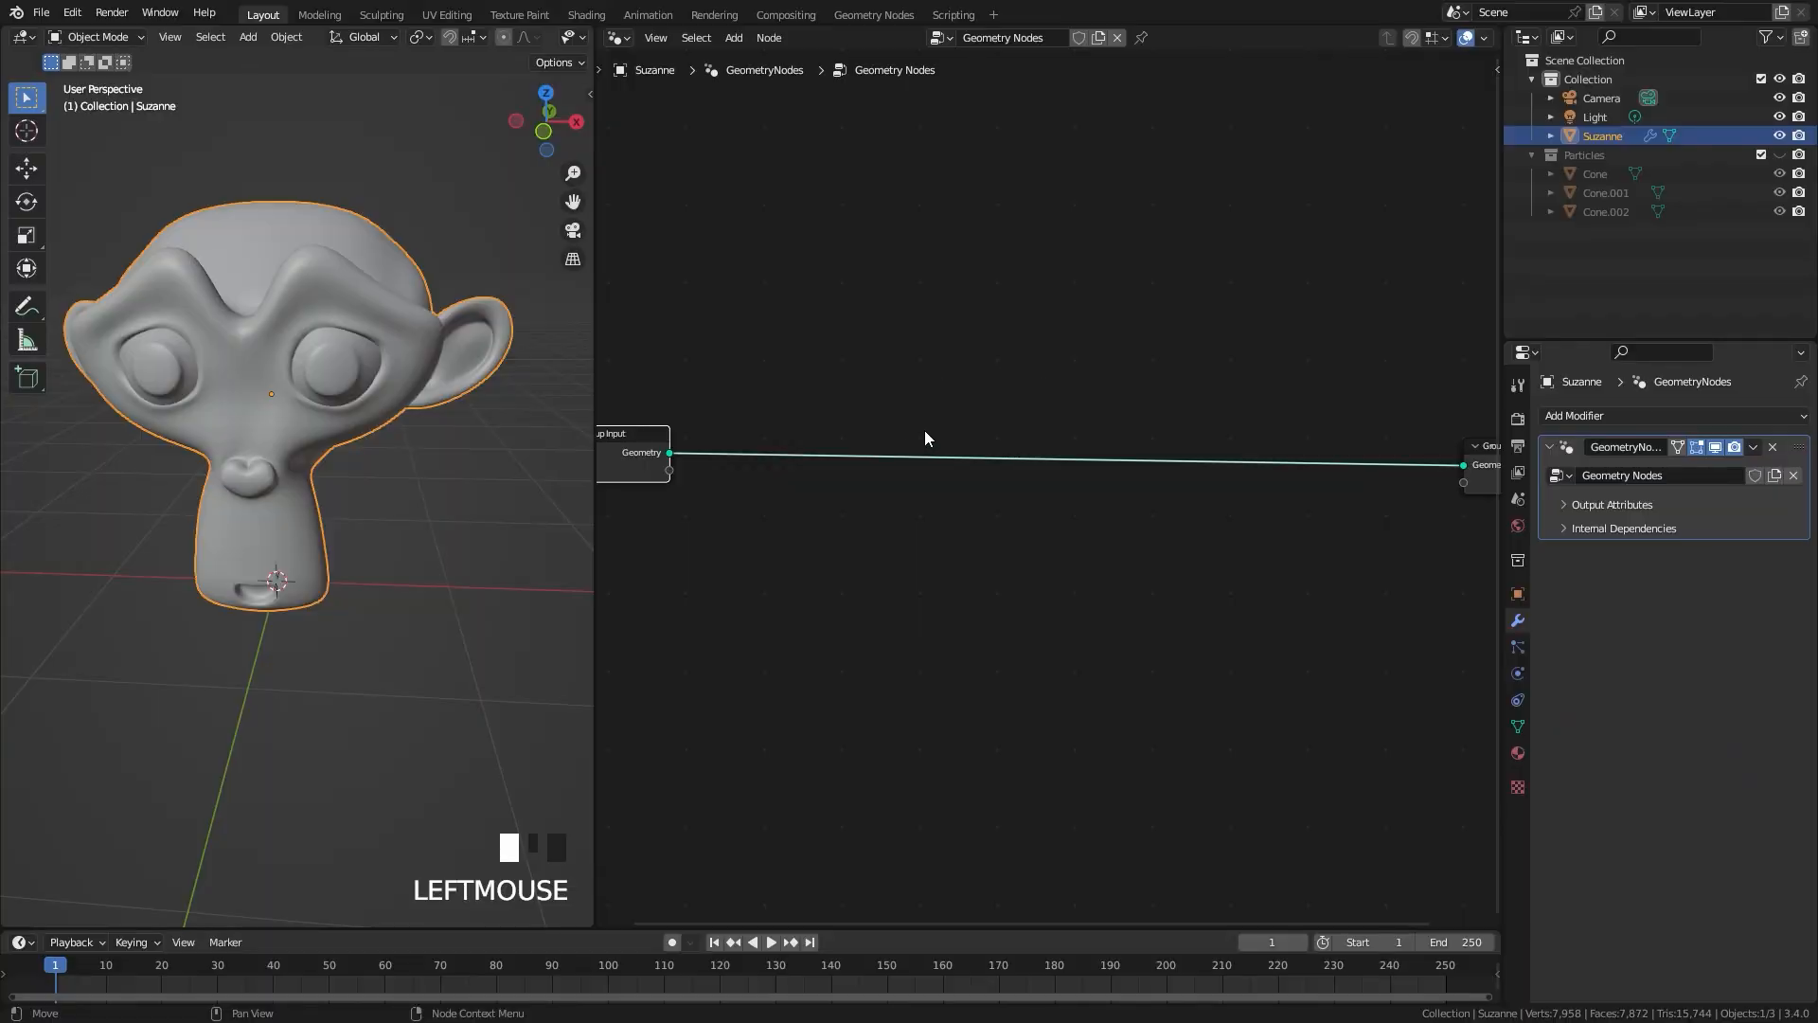
Step: Insert a Distribute Points on Faces node into the link between Group Input and Group Output
{"action": "key", "text": "shift+a"}
{"action": "mouse_move", "coordinate": [872, 505]}
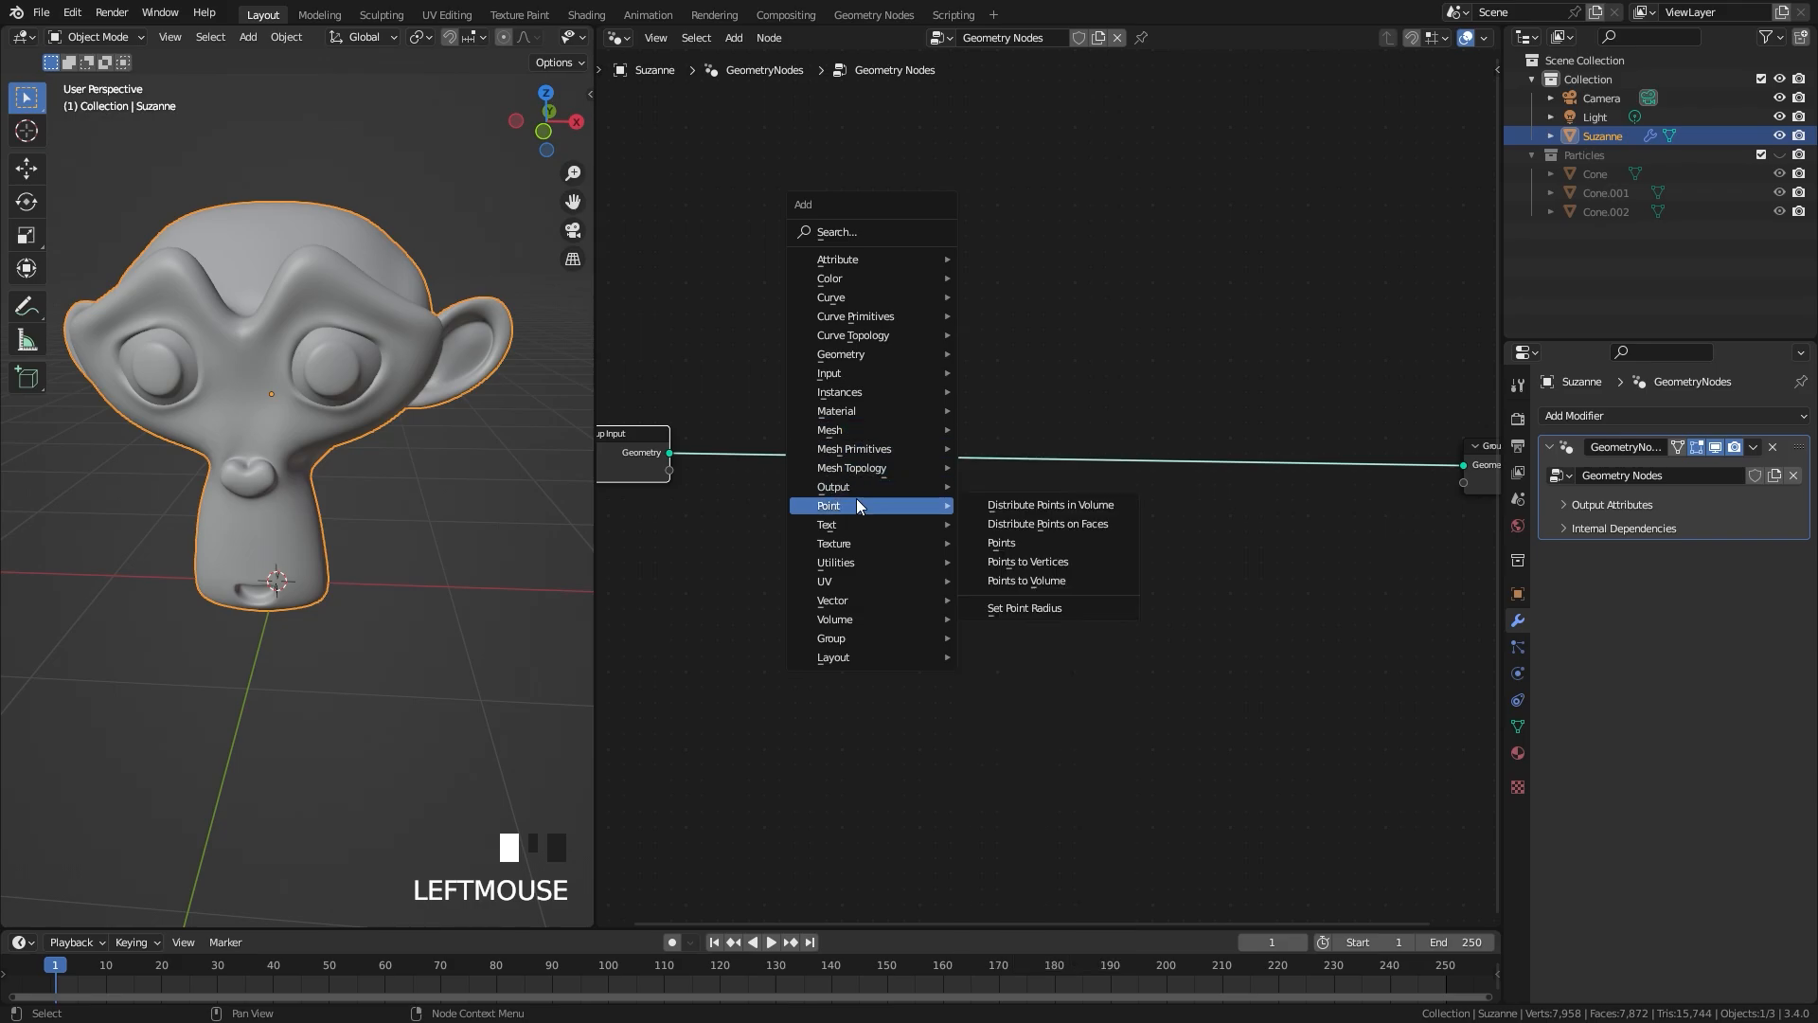
{"action": "left_click", "coordinate": [1042, 524]}
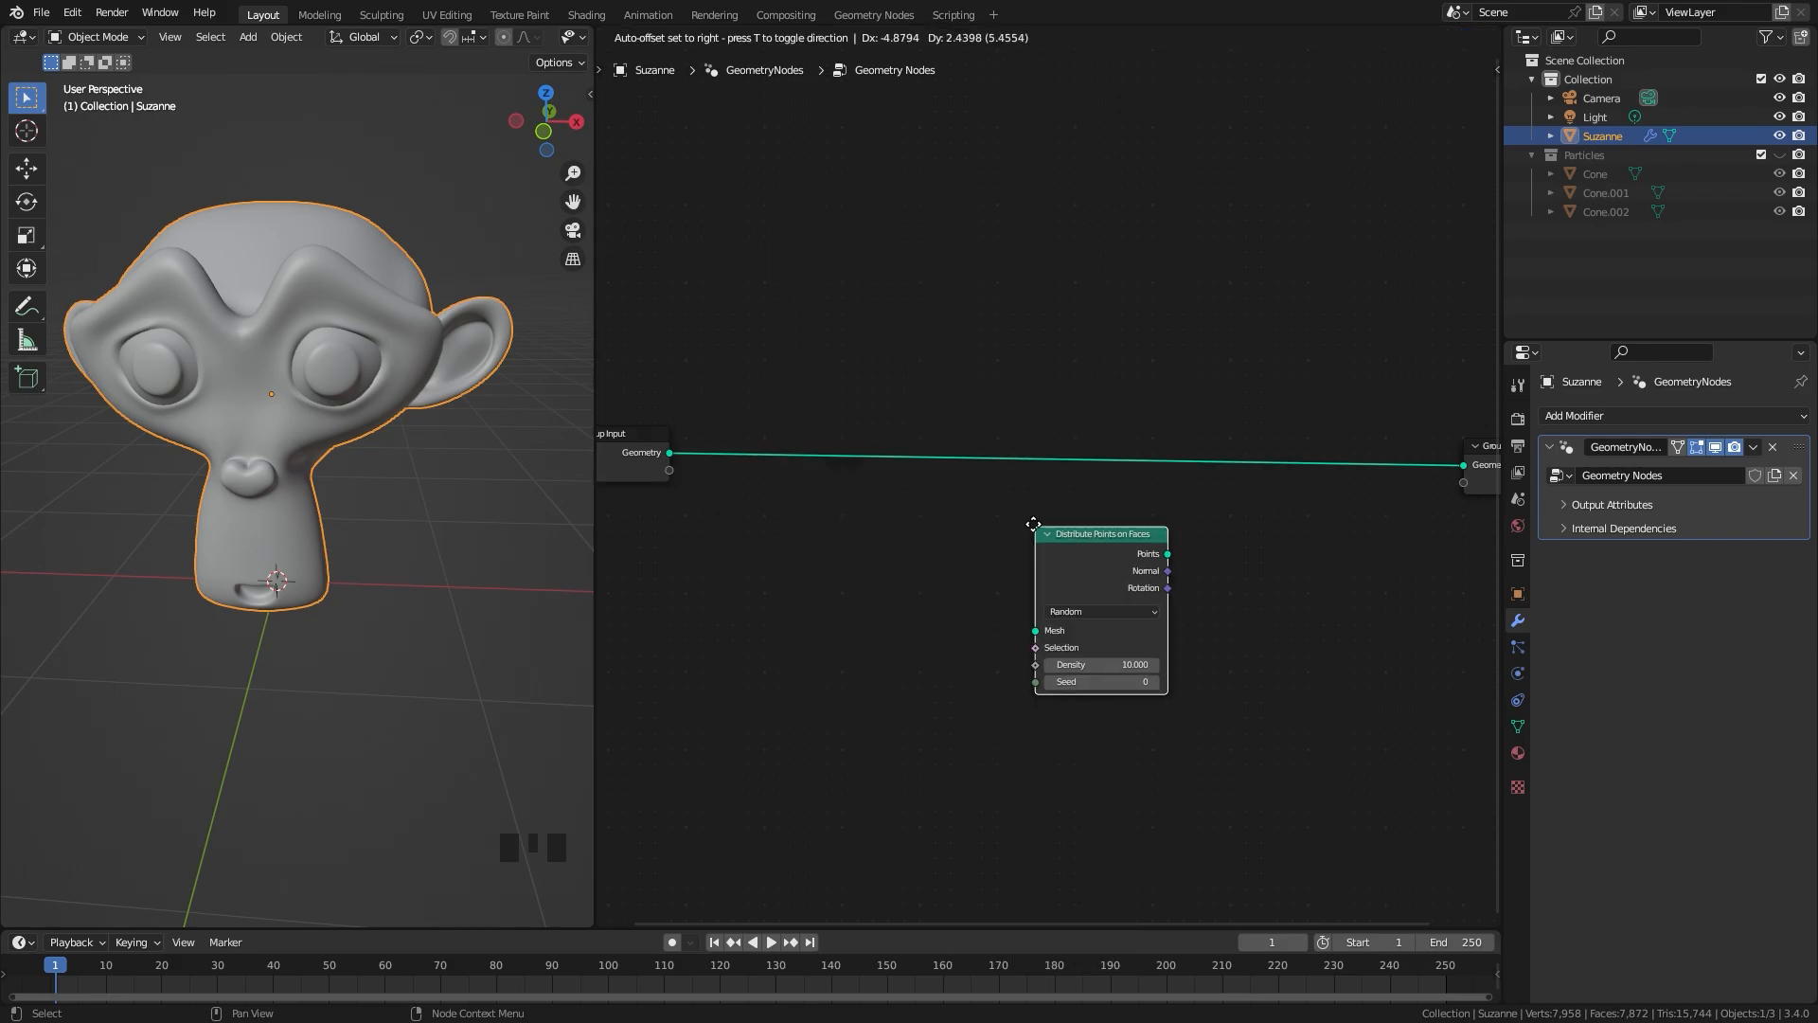
{"action": "left_click", "coordinate": [860, 386]}
{"action": "scroll", "coordinate": [684, 441], "scroll_direction": "down", "scroll_amount": 1}
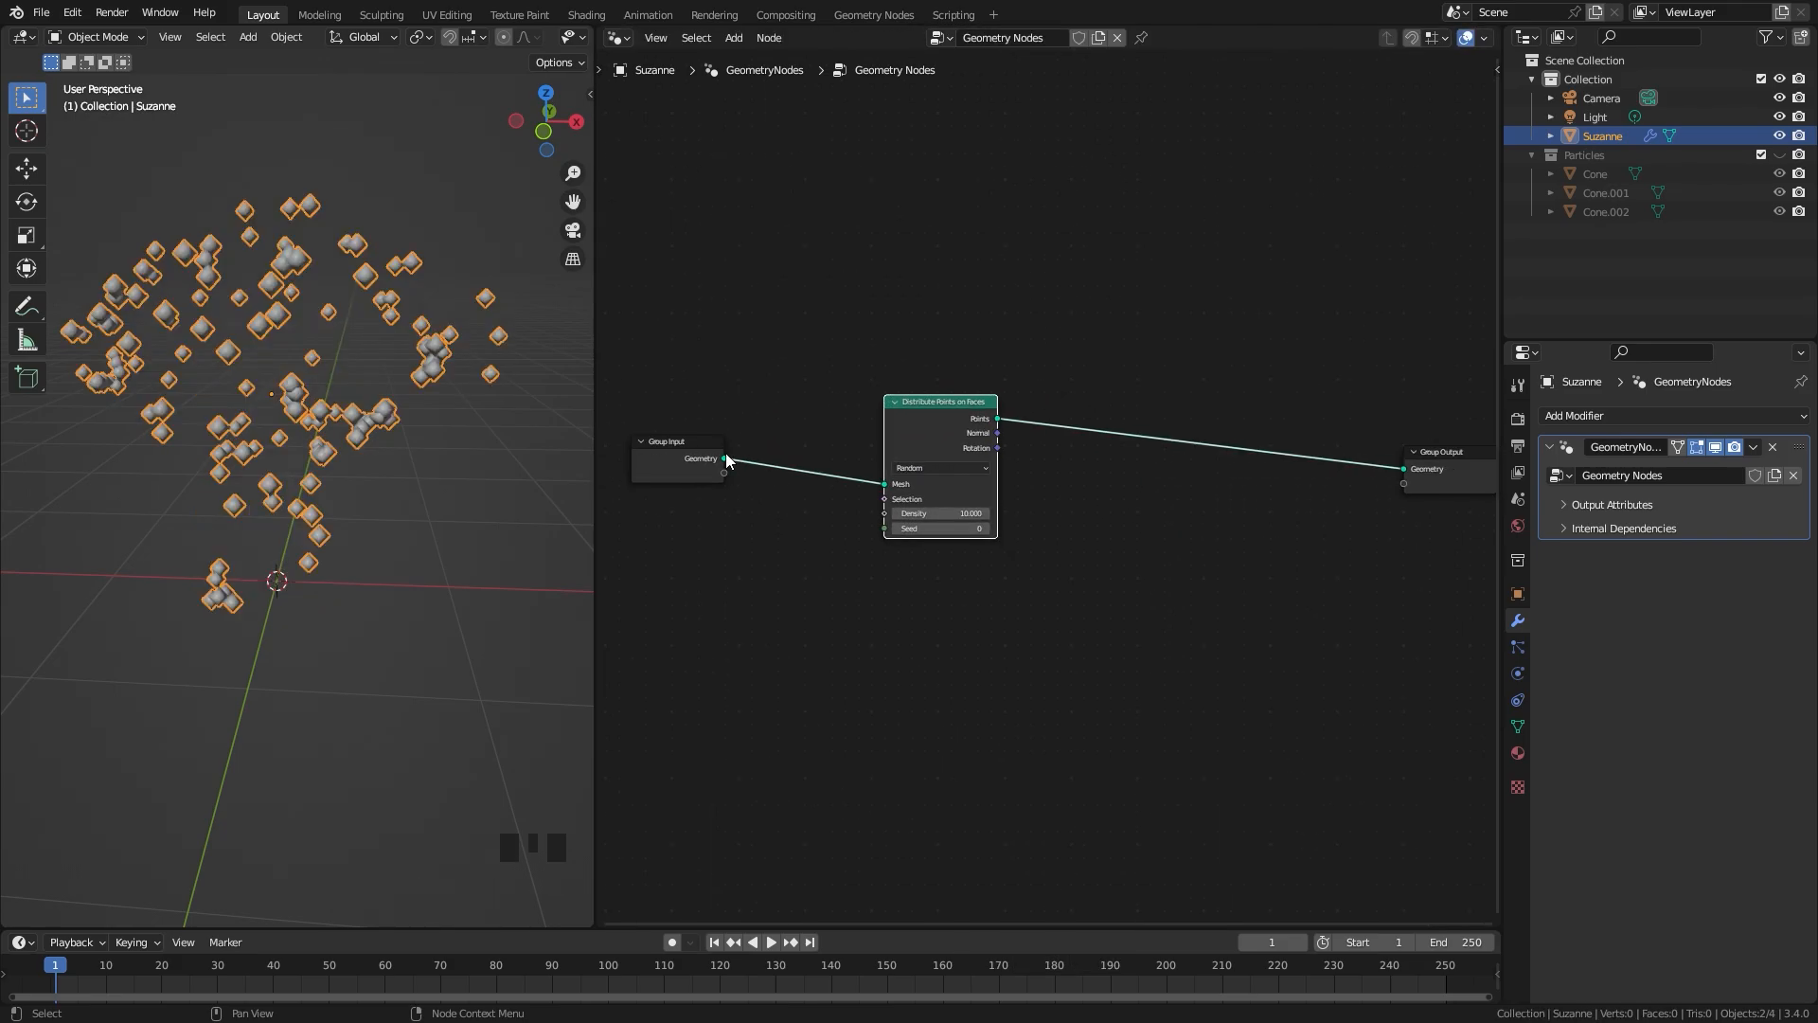
Step: Move the Group Input node further from the point distribution node and place a duplicate of it just before Group Output
{"action": "left_click_drag", "start_coordinate": [684, 441], "coordinate": [633, 443]}
{"action": "key", "text": "shift+d"}
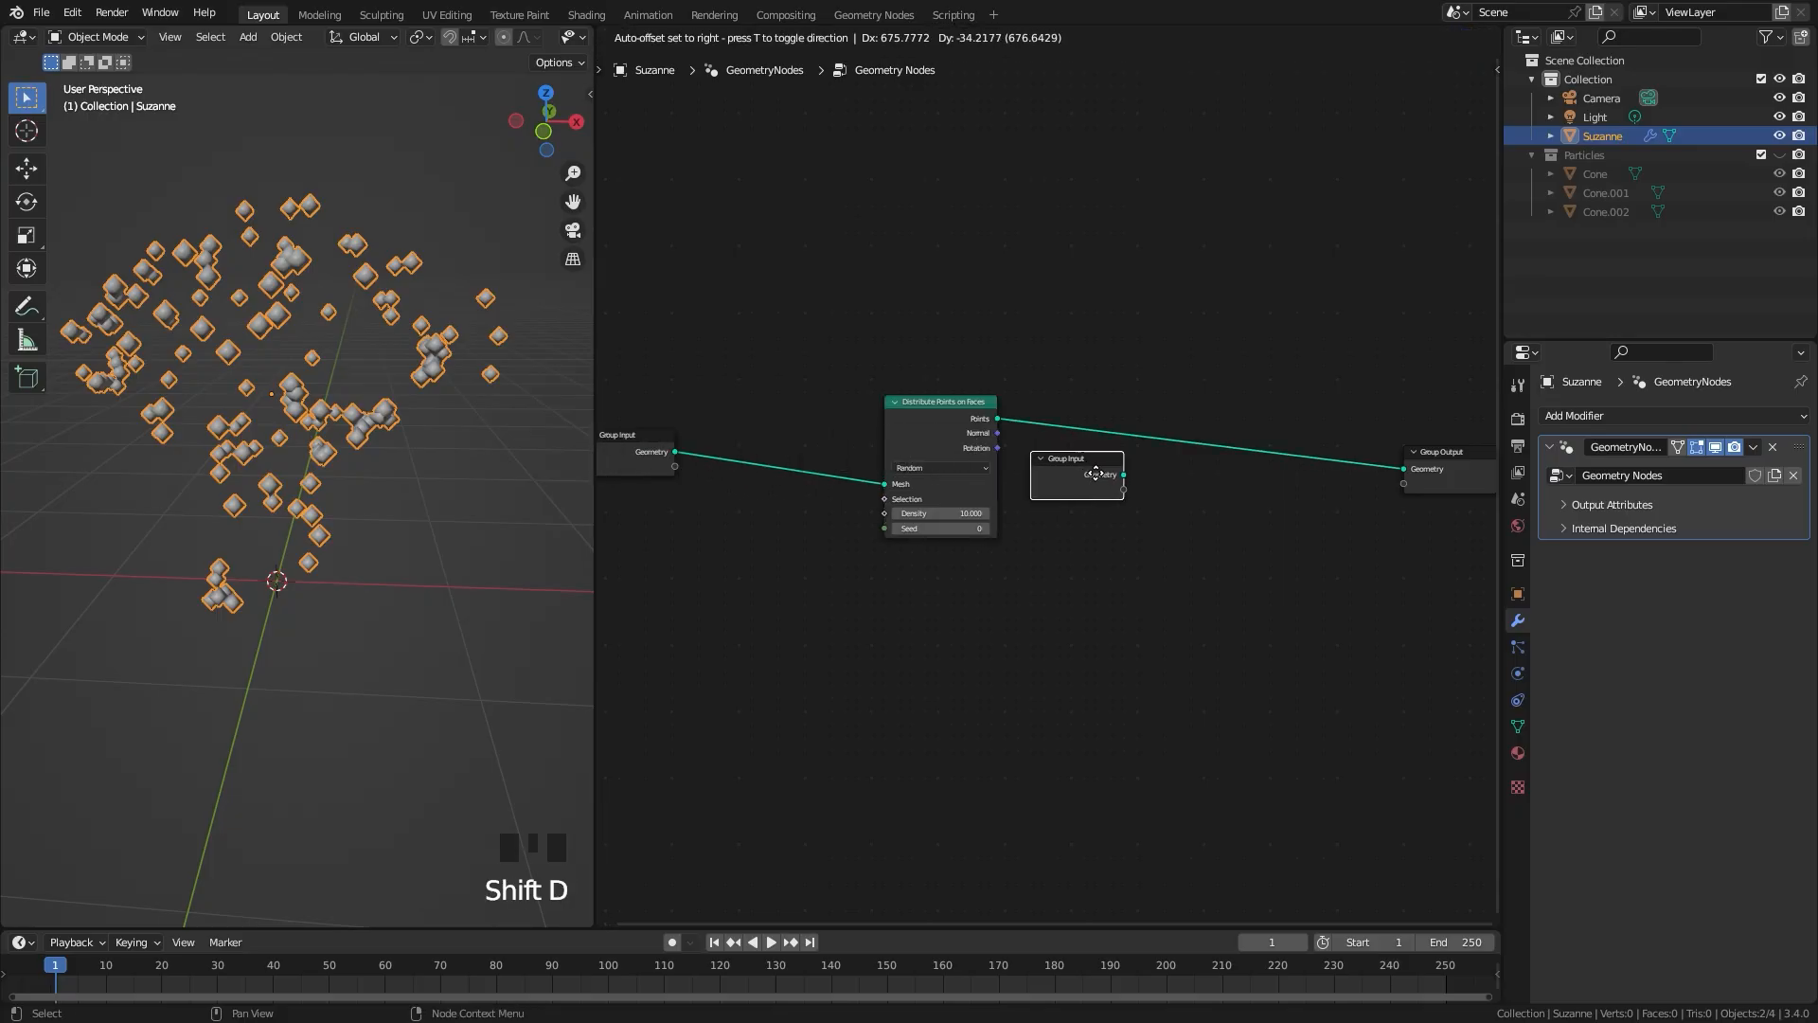
{"action": "left_click", "coordinate": [1225, 519]}
{"action": "scroll", "coordinate": [1356, 520], "scroll_direction": "up", "scroll_amount": 2}
{"action": "middle_click_drag", "start_coordinate": [1260, 508], "coordinate": [854, 473]}
{"action": "left_click_drag", "start_coordinate": [1118, 527], "coordinate": [880, 398]}
{"action": "key", "text": "g"}
{"action": "left_click", "coordinate": [1370, 473]}
{"action": "middle_click_drag", "start_coordinate": [1407, 490], "coordinate": [842, 499]}
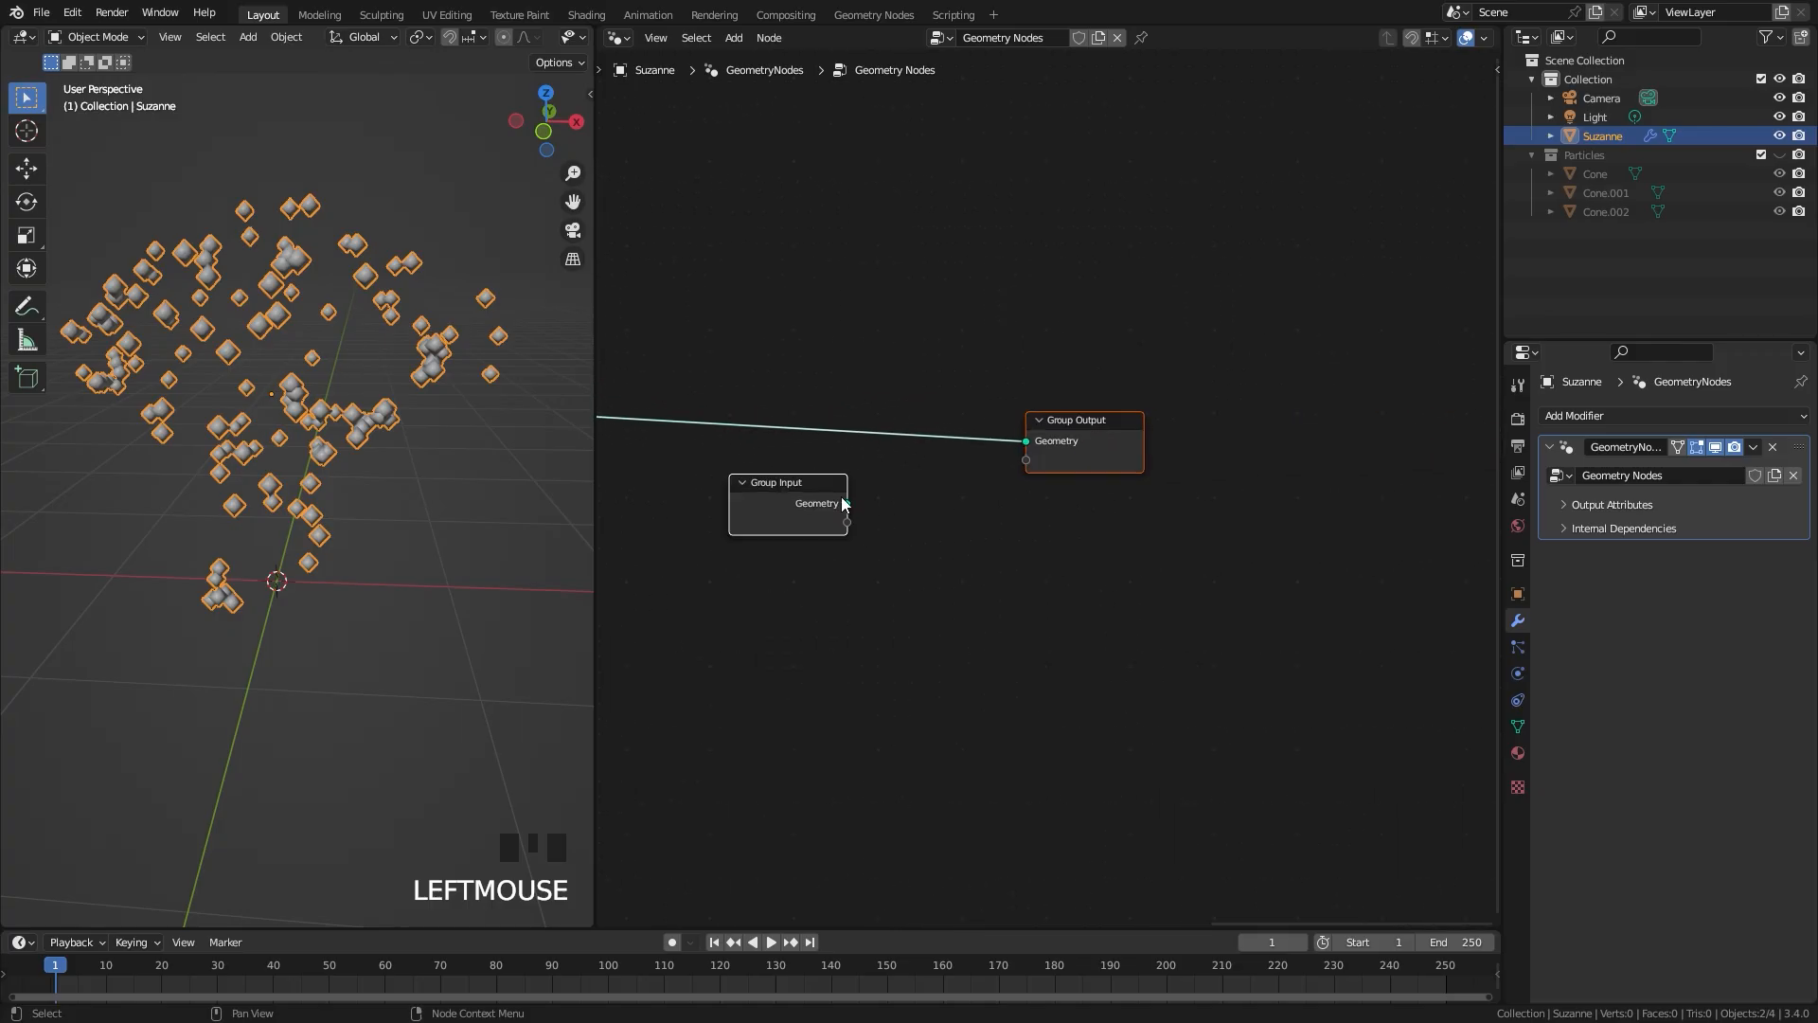
Step: Insert a Join Geometry node before Group Output and connect the duplicate Group Input's geometry to it
{"action": "scroll", "coordinate": [767, 501], "scroll_direction": "down", "scroll_amount": 6}
{"action": "middle_click_drag", "start_coordinate": [637, 500], "coordinate": [835, 431]}
{"action": "scroll", "coordinate": [1203, 455], "scroll_direction": "up", "scroll_amount": 8}
{"action": "middle_click_drag", "start_coordinate": [1189, 412], "coordinate": [1176, 466]}
{"action": "scroll", "coordinate": [1177, 466], "scroll_direction": "up", "scroll_amount": 1}
{"action": "key", "text": "shift+a"}
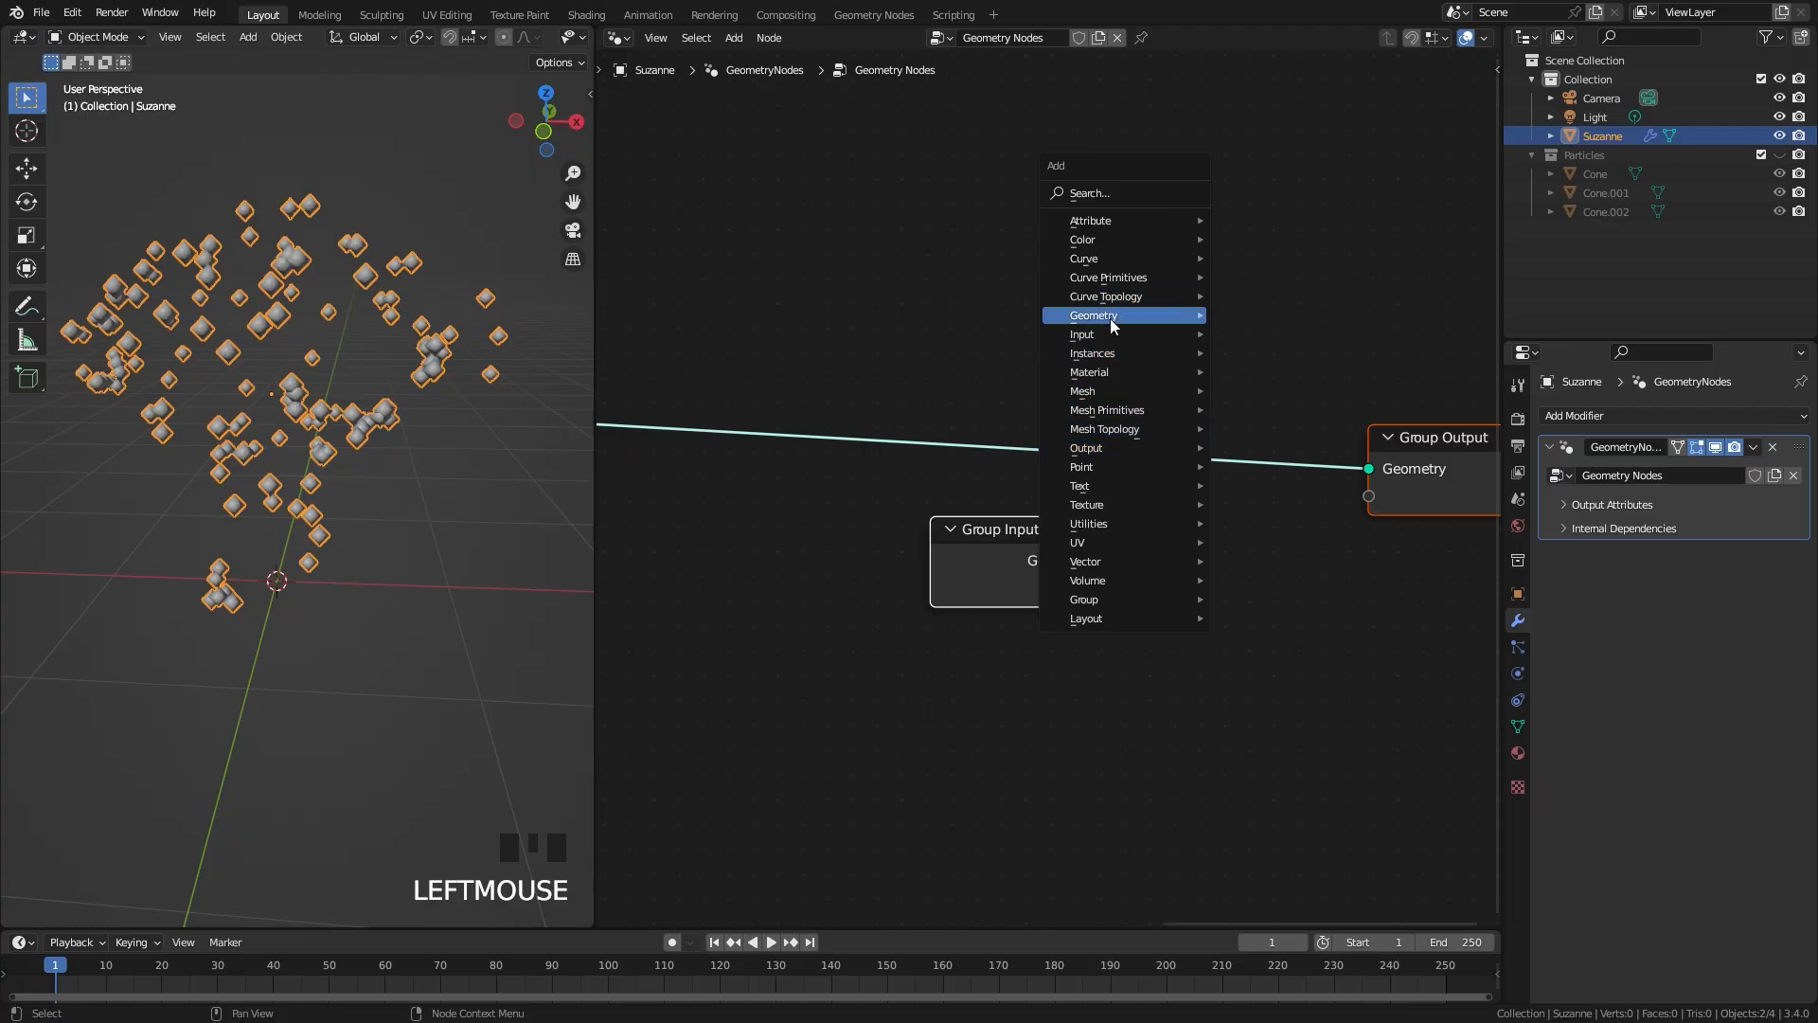
{"action": "mouse_move", "coordinate": [1114, 324]}
{"action": "left_click", "coordinate": [1260, 431]}
{"action": "left_click", "coordinate": [1090, 422]}
{"action": "left_click_drag", "start_coordinate": [1003, 563], "coordinate": [1178, 565]}
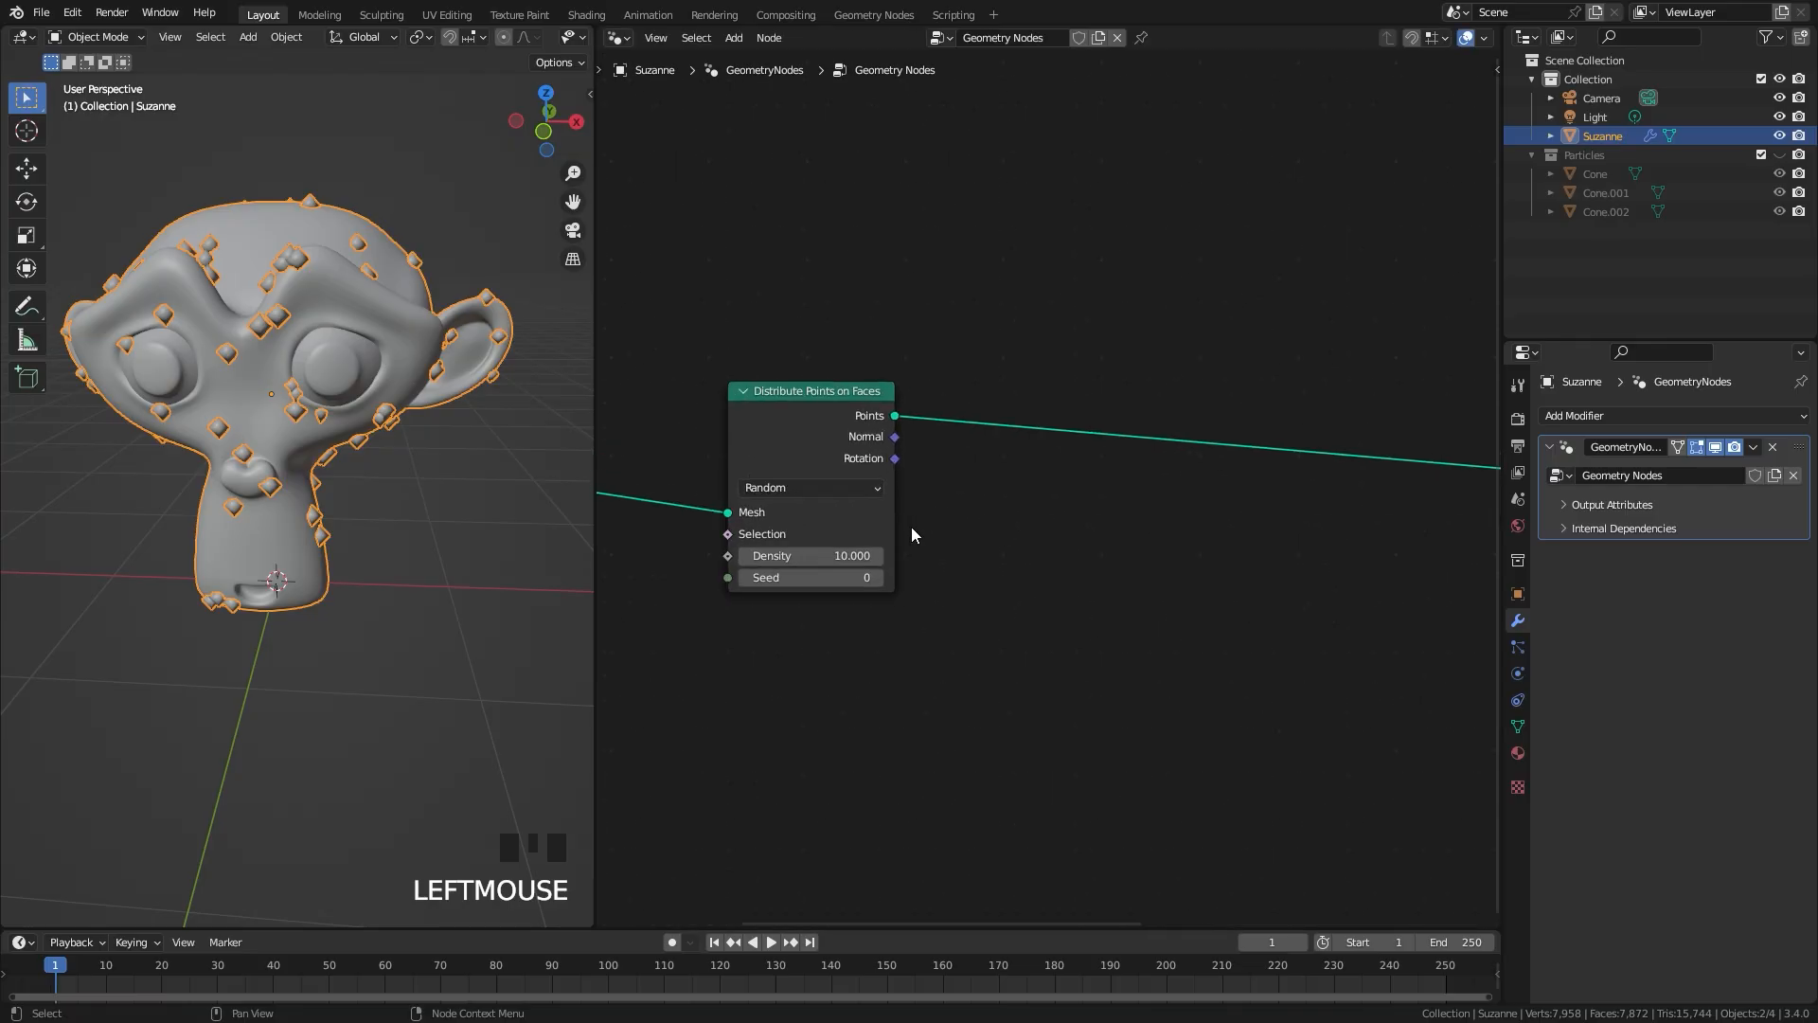
Step: Set the Distribute Points on Faces density to 1000
{"action": "left_click_drag", "start_coordinate": [832, 435], "coordinate": [1013, 396]}
{"action": "scroll", "coordinate": [1031, 488], "scroll_direction": "up", "scroll_amount": 2}
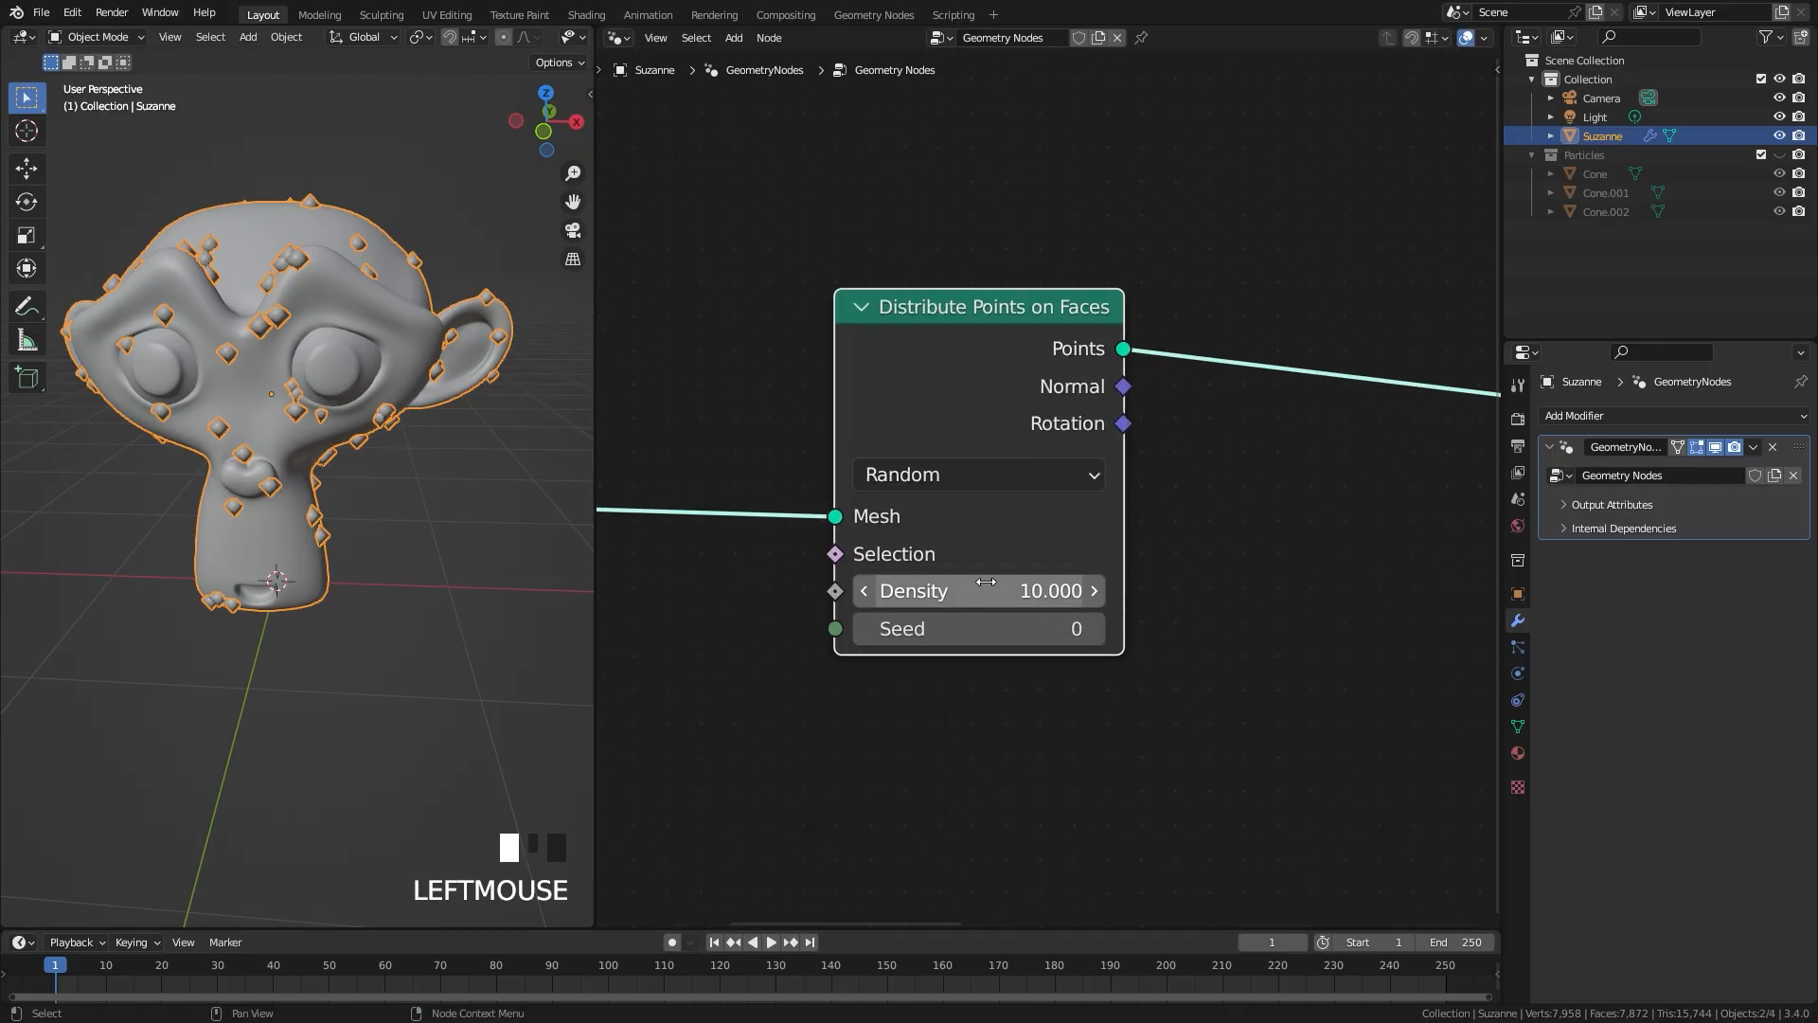
{"action": "scroll", "coordinate": [439, 509], "scroll_direction": "up", "scroll_amount": 7}
{"action": "mouse_move", "coordinate": [440, 510]}
{"action": "middle_mouse_down"}
{"action": "mouse_move", "coordinate": [358, 477]}
{"action": "mouse_move", "coordinate": [335, 417]}
{"action": "mouse_move", "coordinate": [443, 512]}
{"action": "middle_mouse_up"}
{"action": "left_click", "coordinate": [963, 589]}
{"action": "type", "text": "10"}
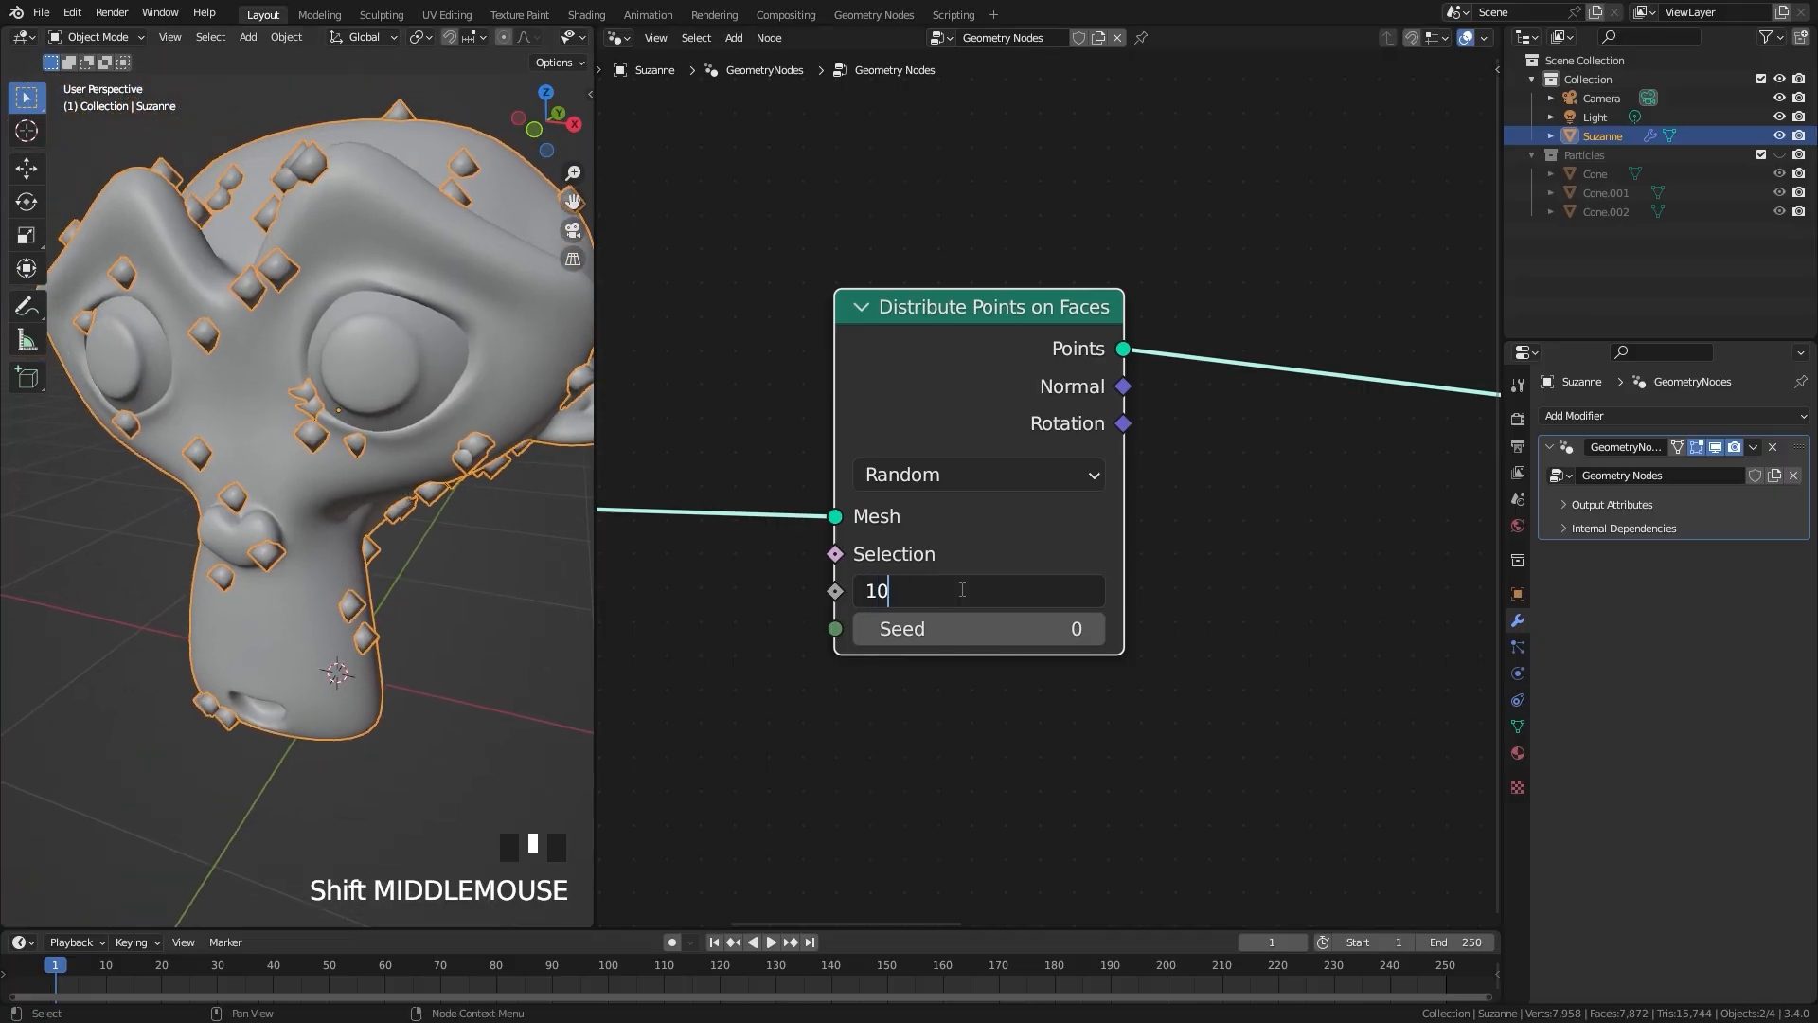
{"action": "type", "text": "00"}
{"action": "key", "text": "Return"}
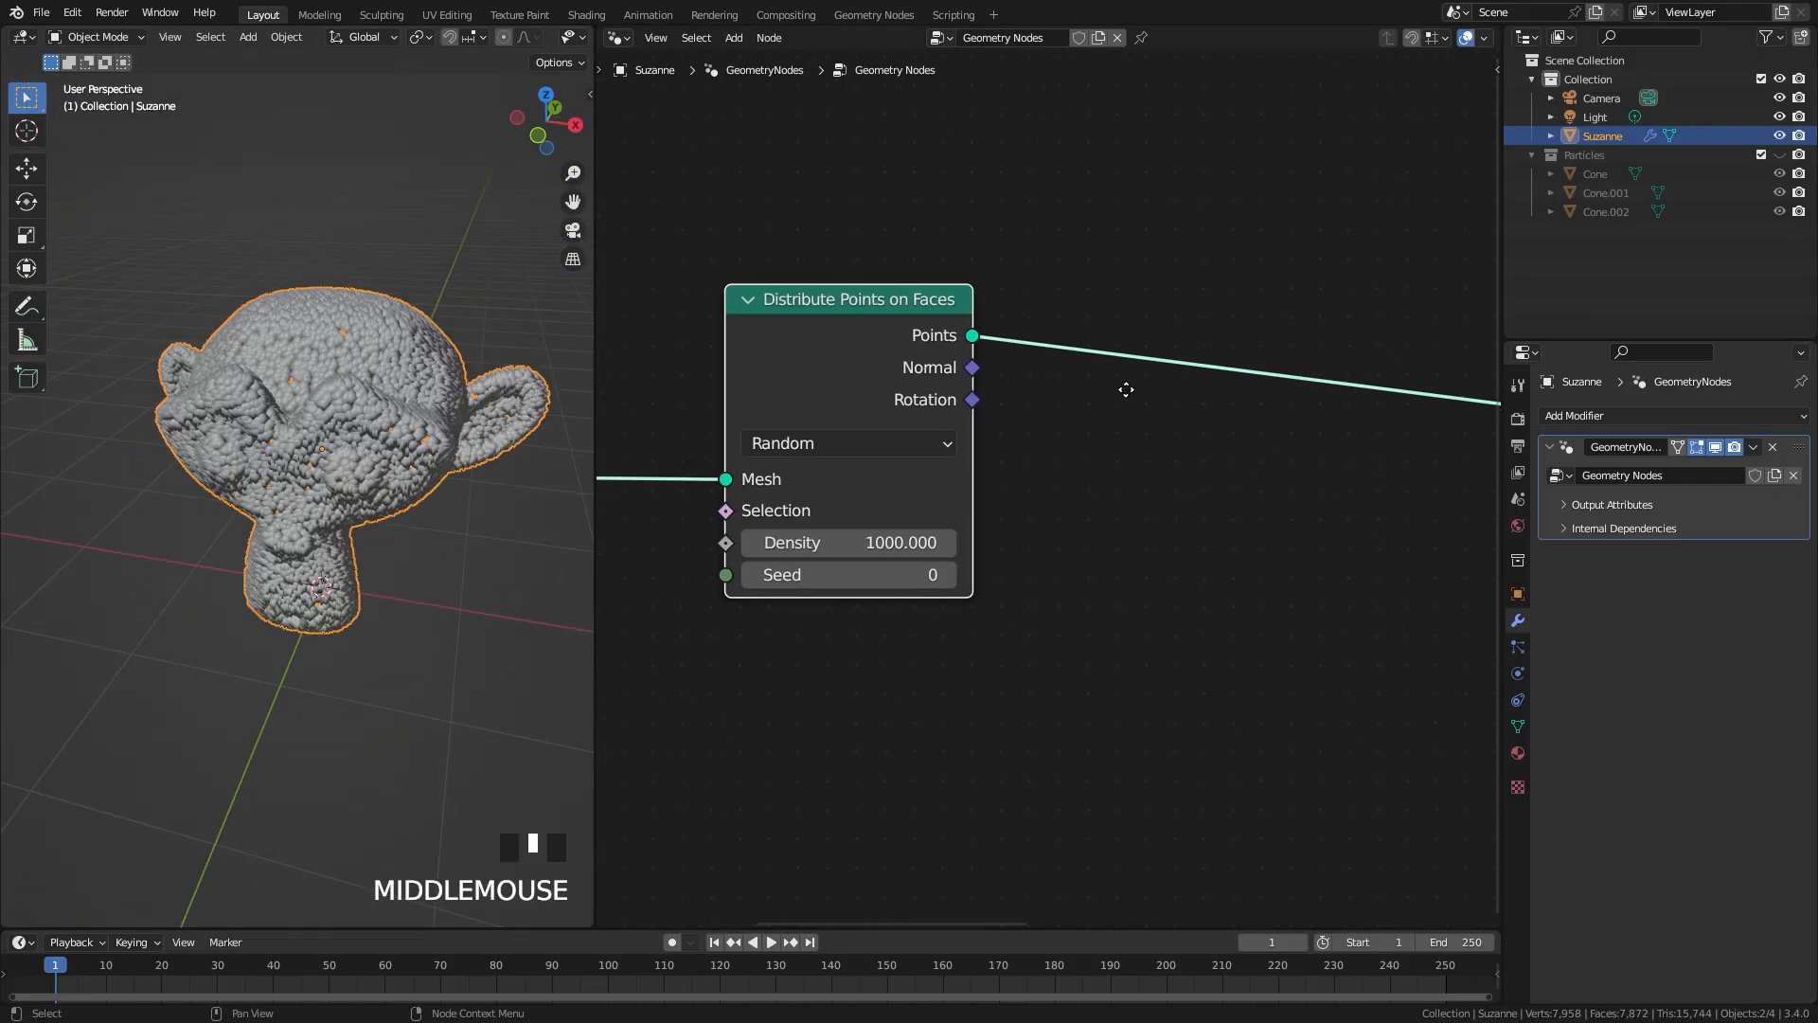
Step: Insert an Instance on Points node on the Points link after Distribute Points on Faces
{"action": "key", "text": "shift+a"}
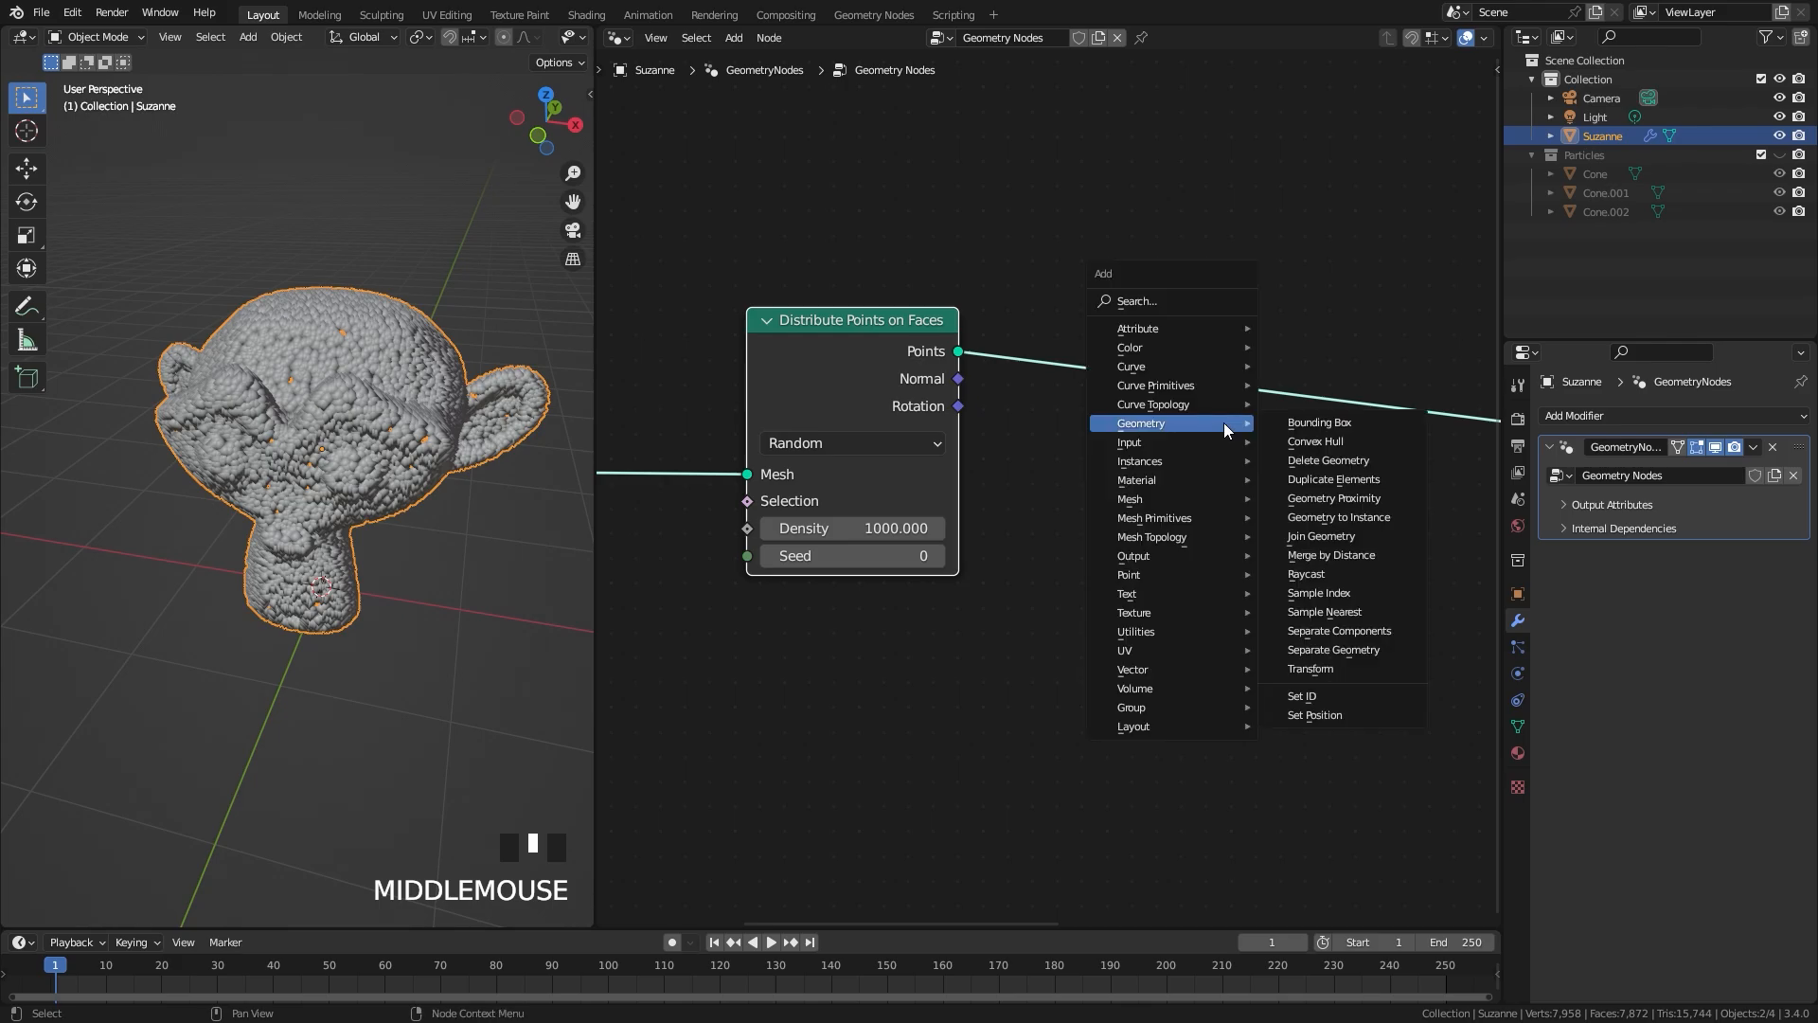
{"action": "mouse_move", "coordinate": [1195, 465]}
{"action": "left_click", "coordinate": [1360, 463]}
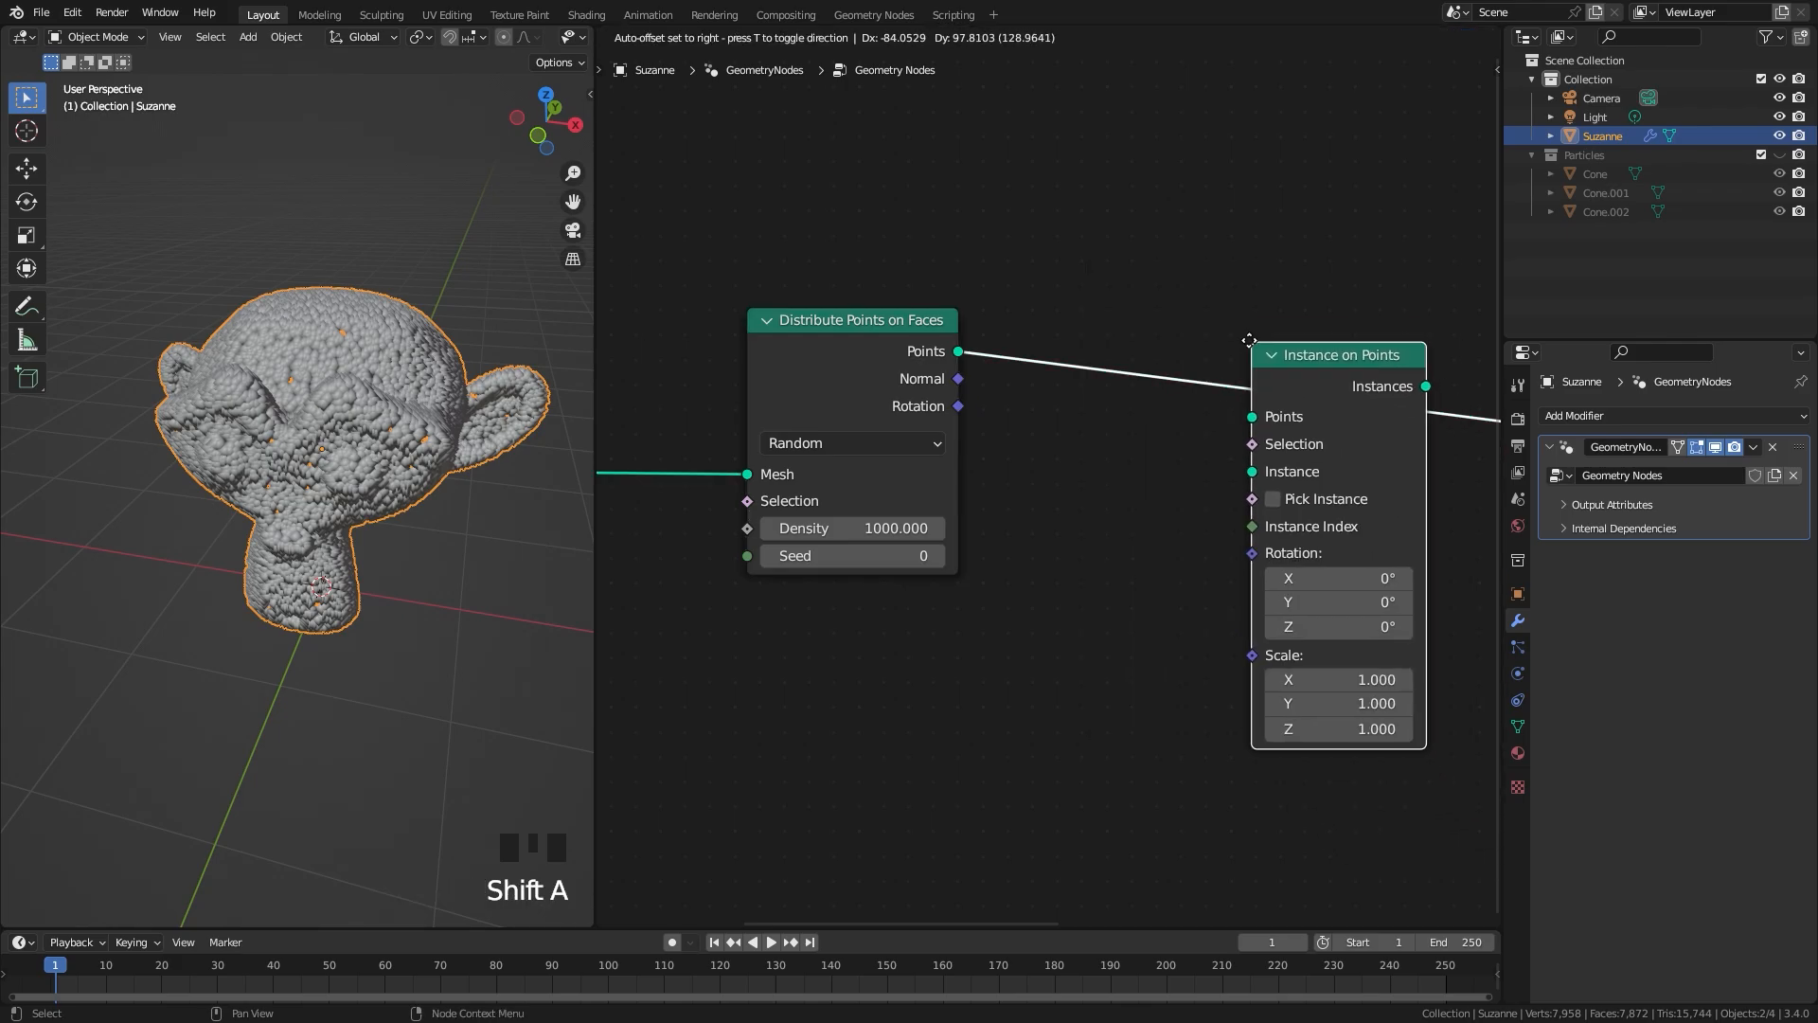
{"action": "left_click", "coordinate": [1271, 289]}
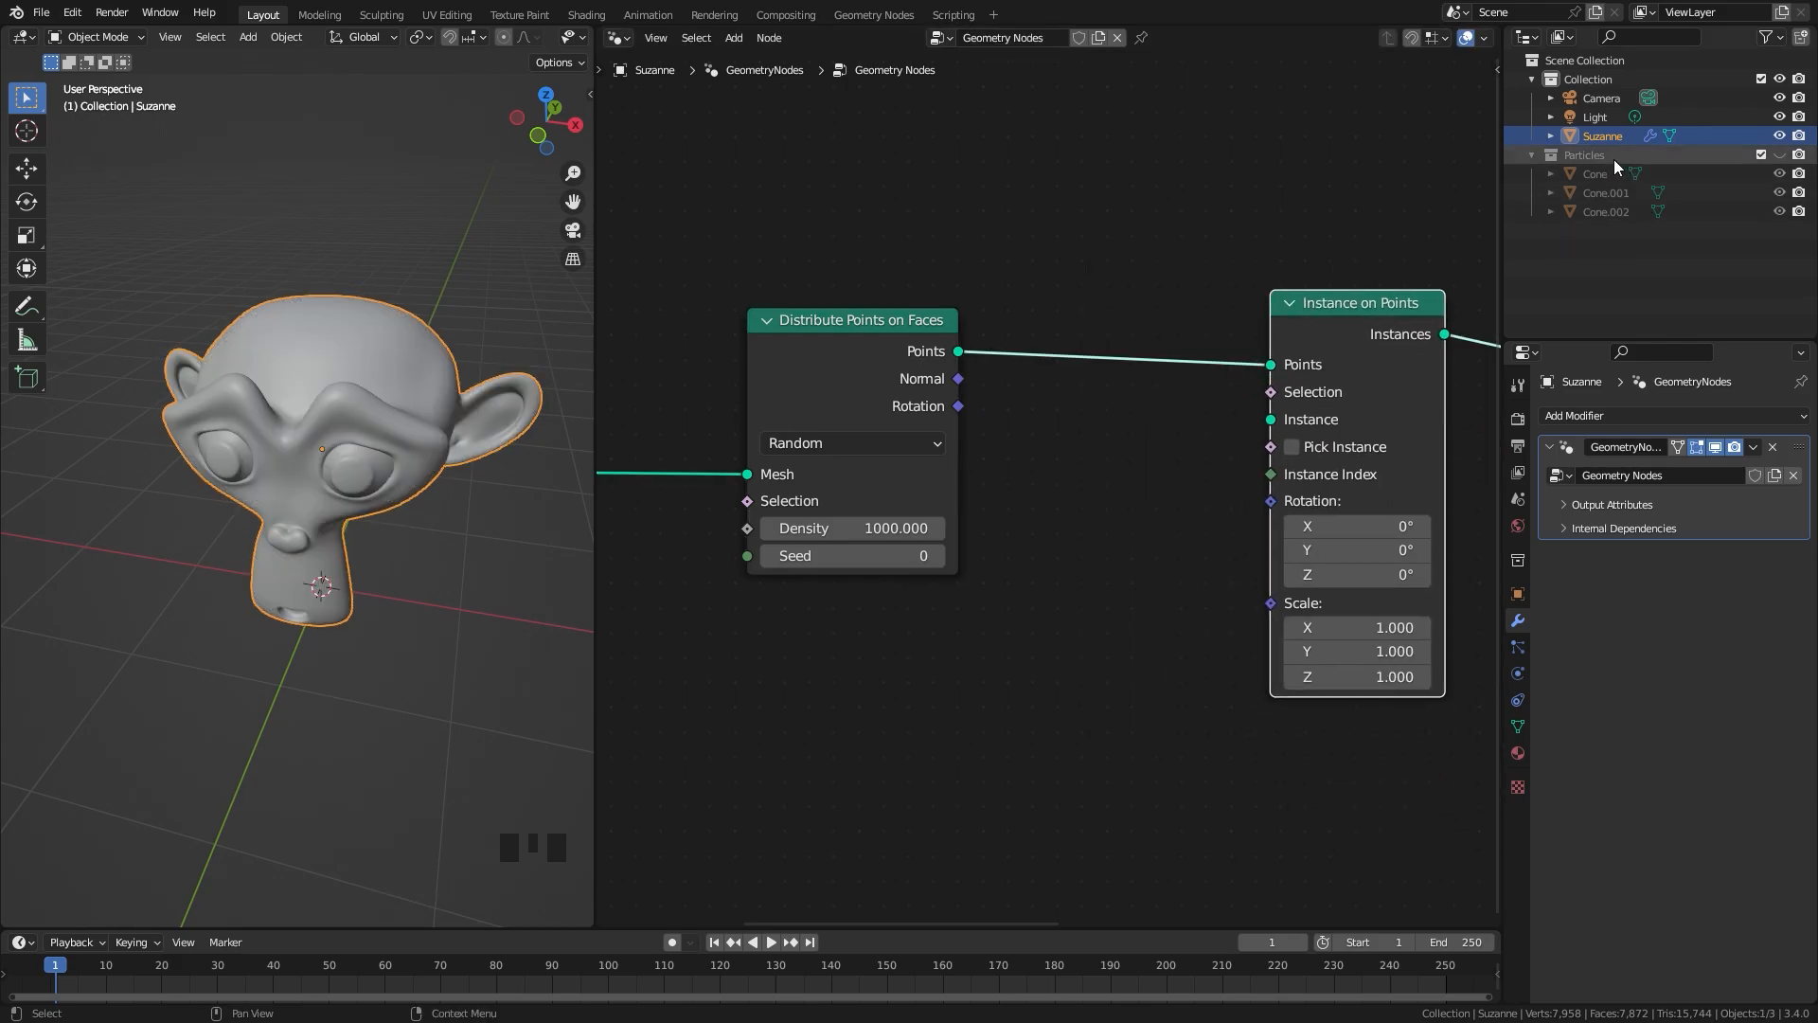
Step: Feed the Particles collection into Instance through a Collection Info node set to Relative with Separate Children and Reset Children enabled
{"action": "left_click_drag", "start_coordinate": [1593, 156], "coordinate": [1094, 474]}
{"action": "left_click_drag", "start_coordinate": [864, 706], "coordinate": [1269, 428]}
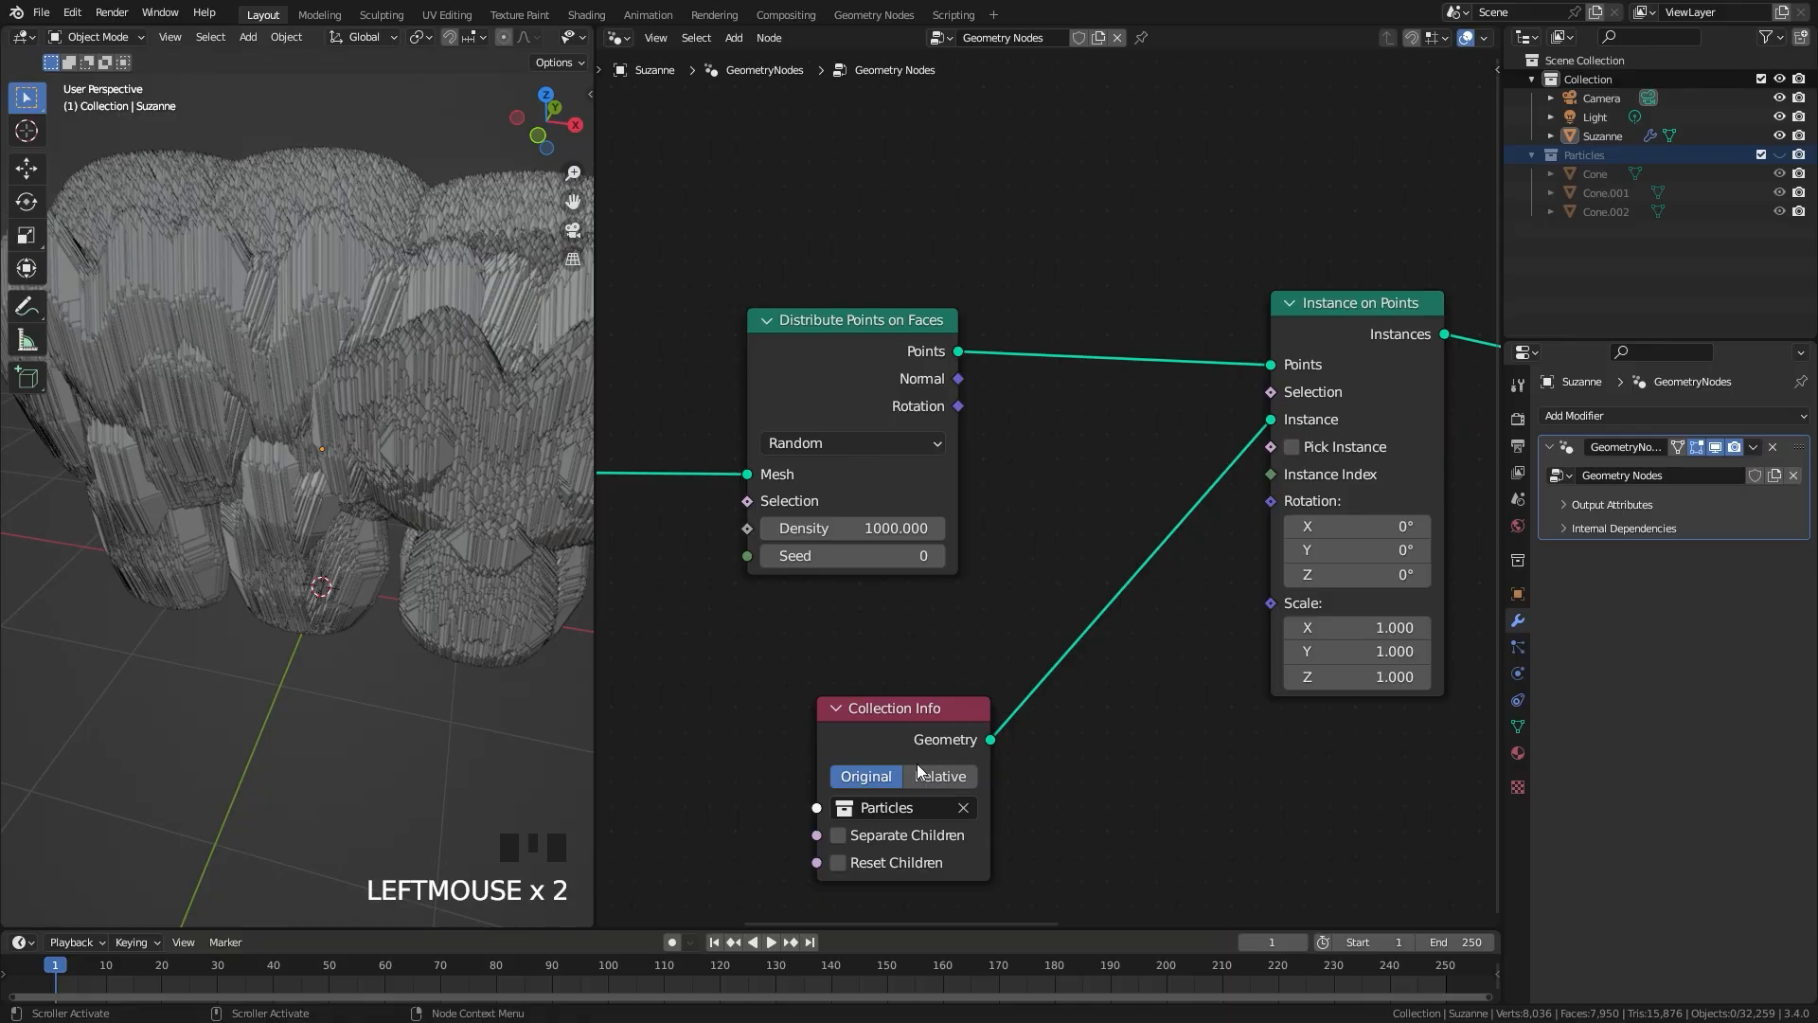
{"action": "left_click", "coordinate": [940, 779]}
{"action": "left_click", "coordinate": [841, 836]}
{"action": "left_click", "coordinate": [839, 862]}
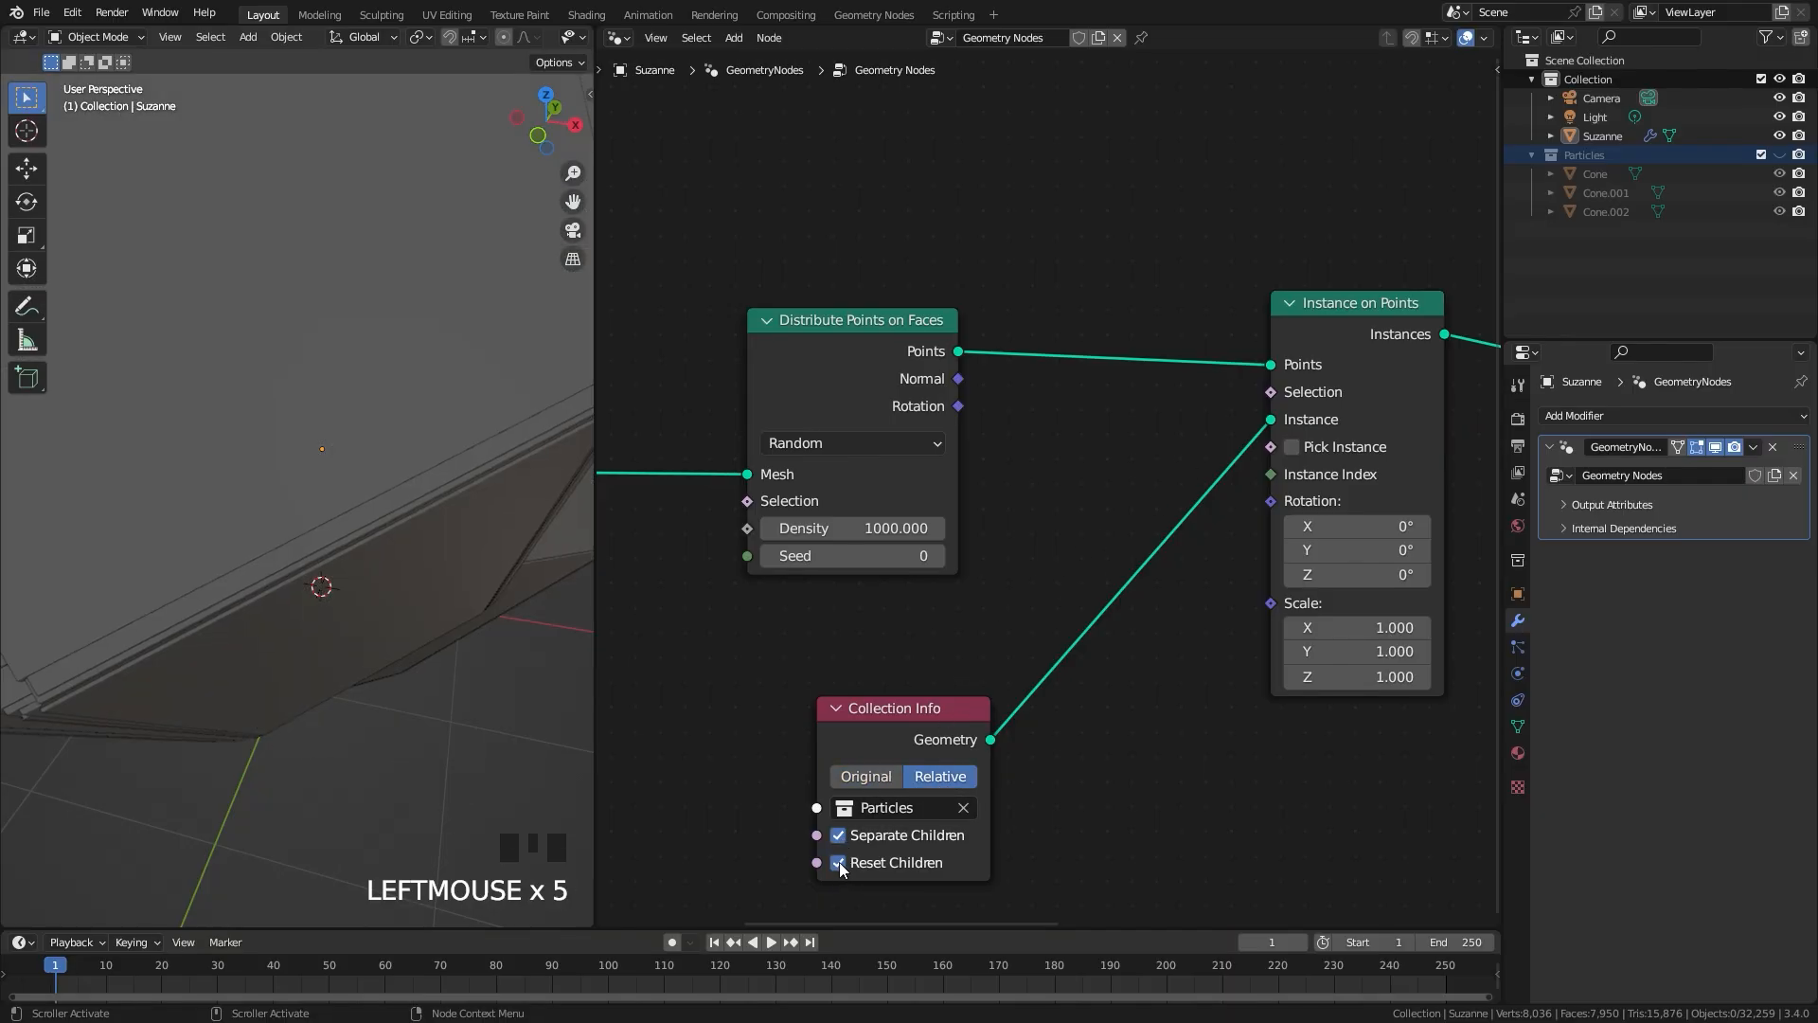
{"action": "left_click_drag", "start_coordinate": [914, 715], "coordinate": [1129, 410]}
Step: Show only the Particles collection and scale all three crystal objects down to about 0.087
{"action": "middle_click_drag", "start_coordinate": [398, 455], "coordinate": [375, 391]}
{"action": "scroll", "coordinate": [375, 390], "scroll_direction": "up", "scroll_amount": 2}
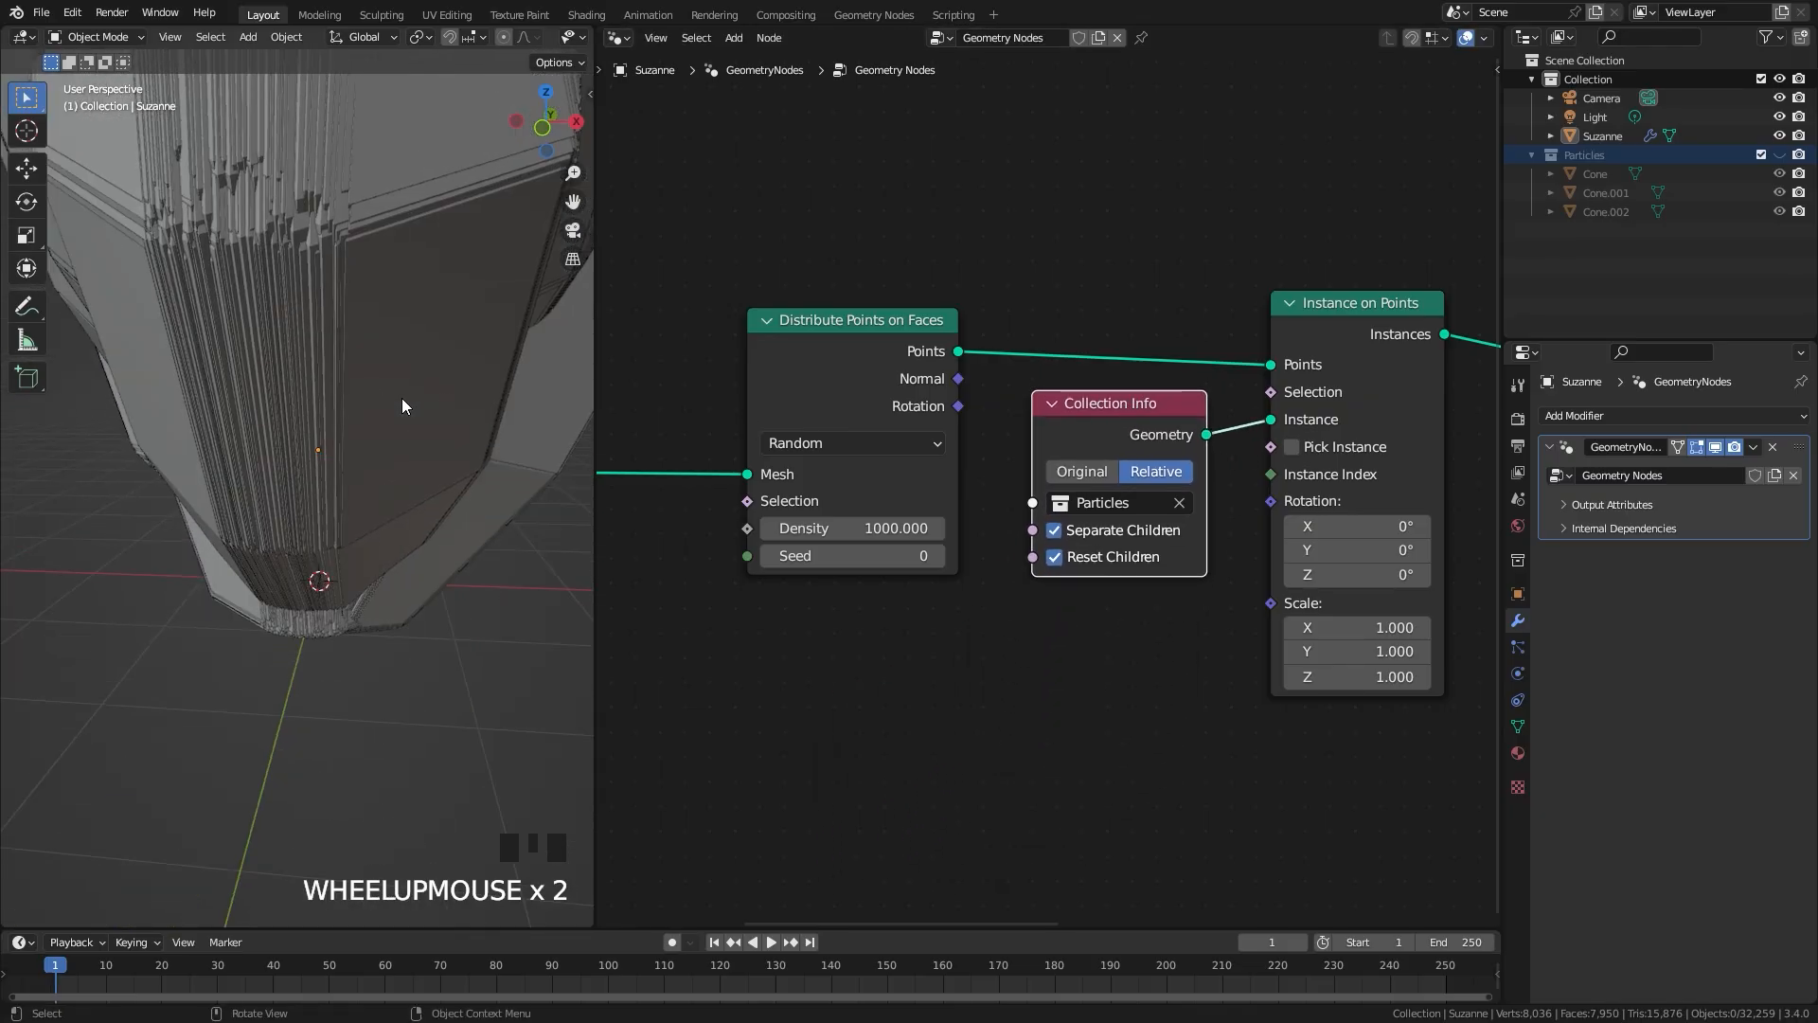
{"action": "key", "text": "2"}
{"action": "left_click_drag", "start_coordinate": [98, 463], "coordinate": [545, 619]}
{"action": "scroll", "coordinate": [544, 613], "scroll_direction": "up", "scroll_amount": 4}
{"action": "key", "text": "s"}
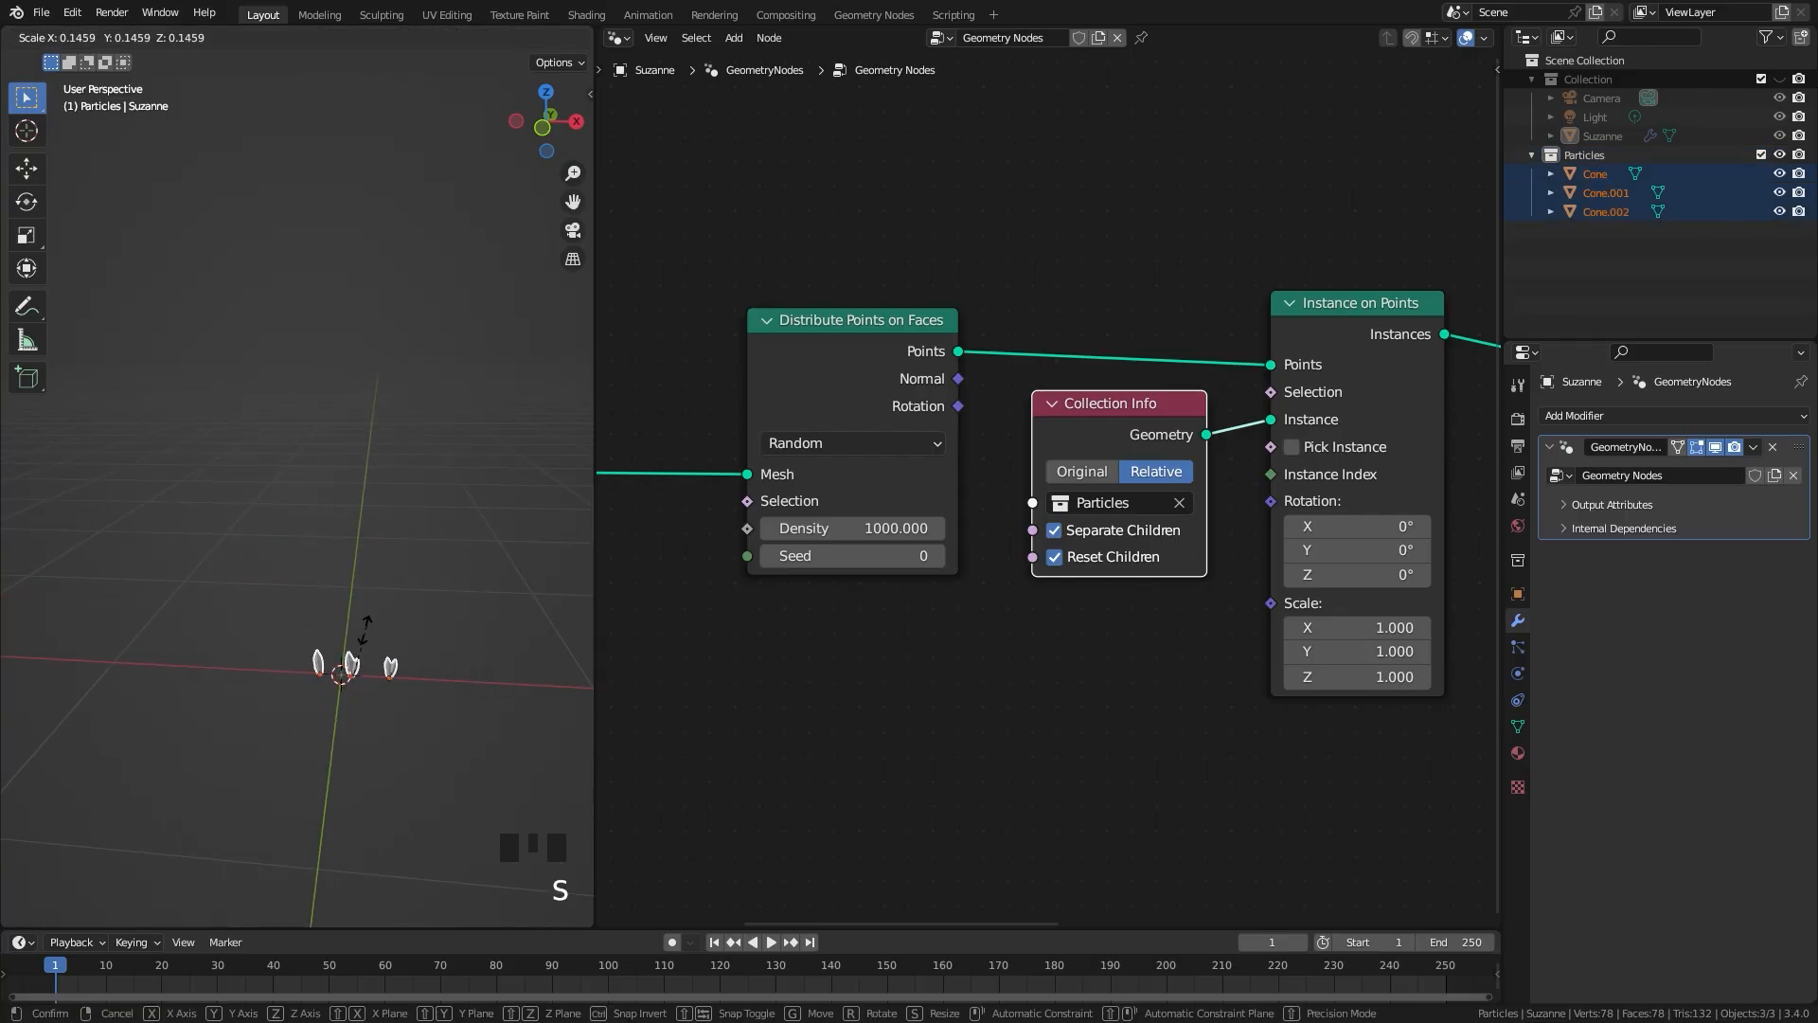
{"action": "left_click", "coordinate": [357, 652]}
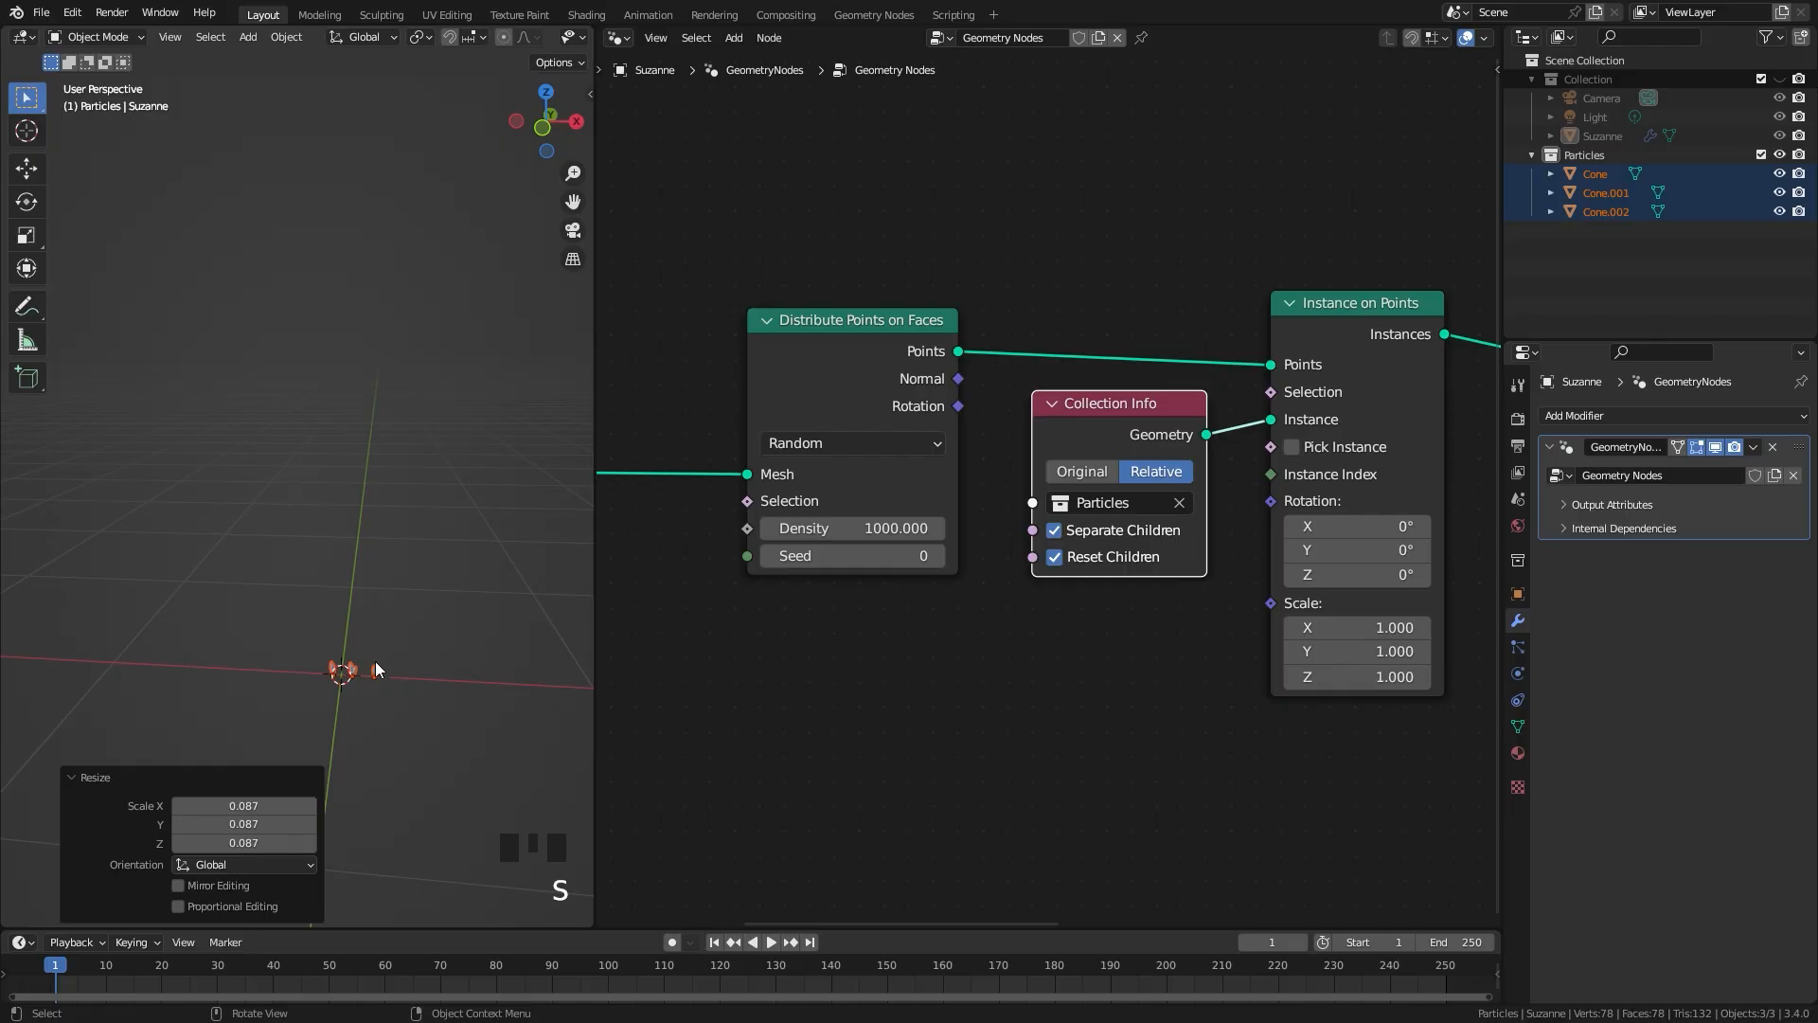
Step: Apply the scale of the three crystal objects and show only the monkey head's collection again
{"action": "key", "text": "ctrl+a"}
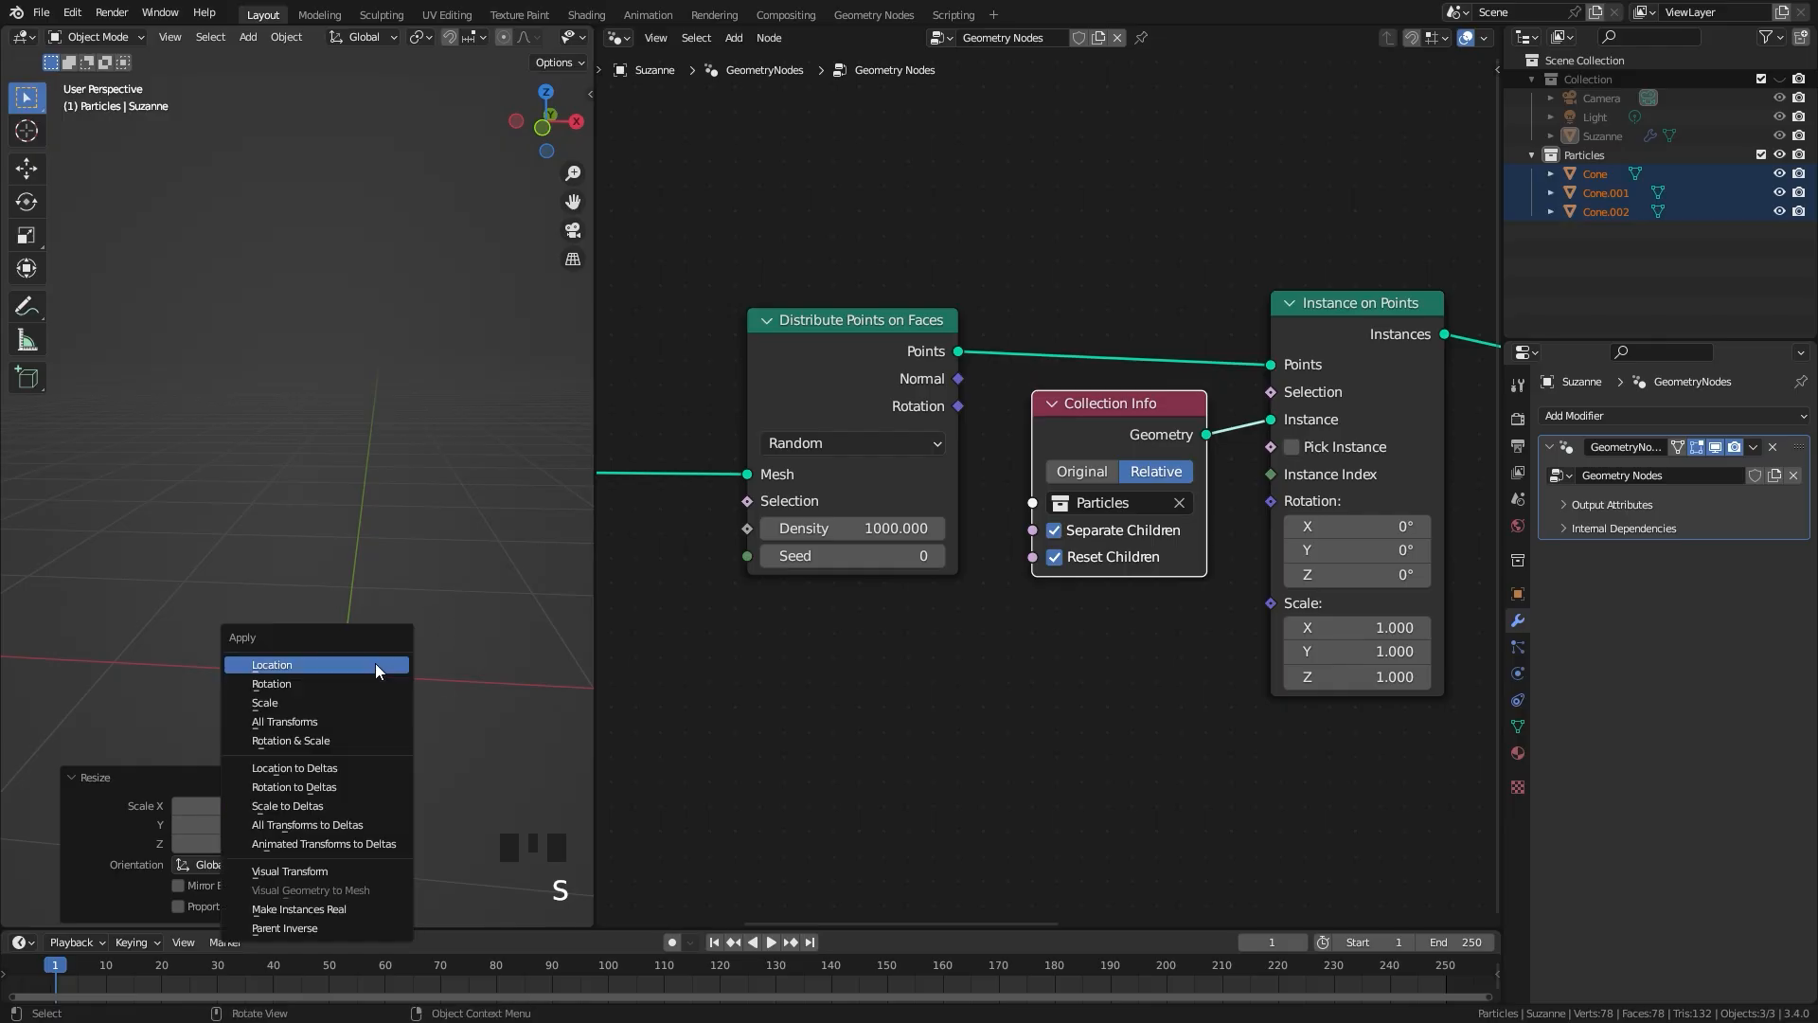
{"action": "left_click", "coordinate": [265, 703]}
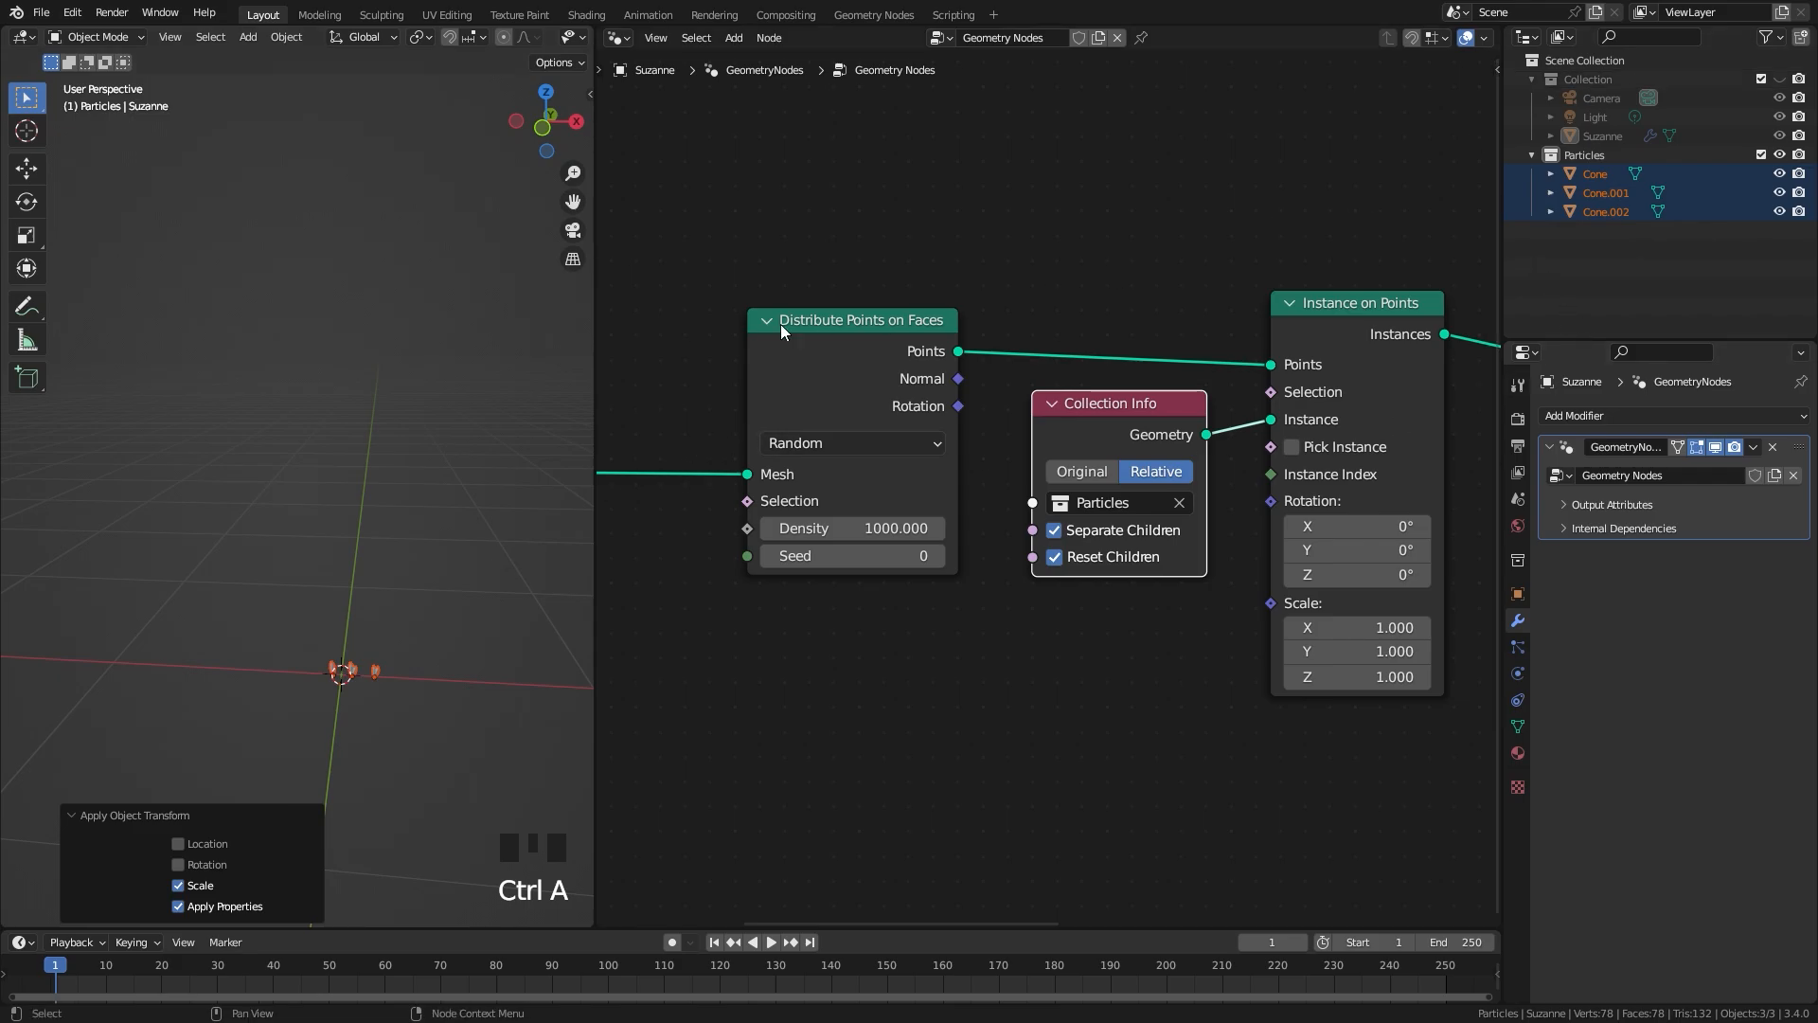
{"action": "key", "text": "1"}
{"action": "key", "text": "1"}
{"action": "middle_click_drag", "start_coordinate": [324, 472], "coordinate": [379, 498]}
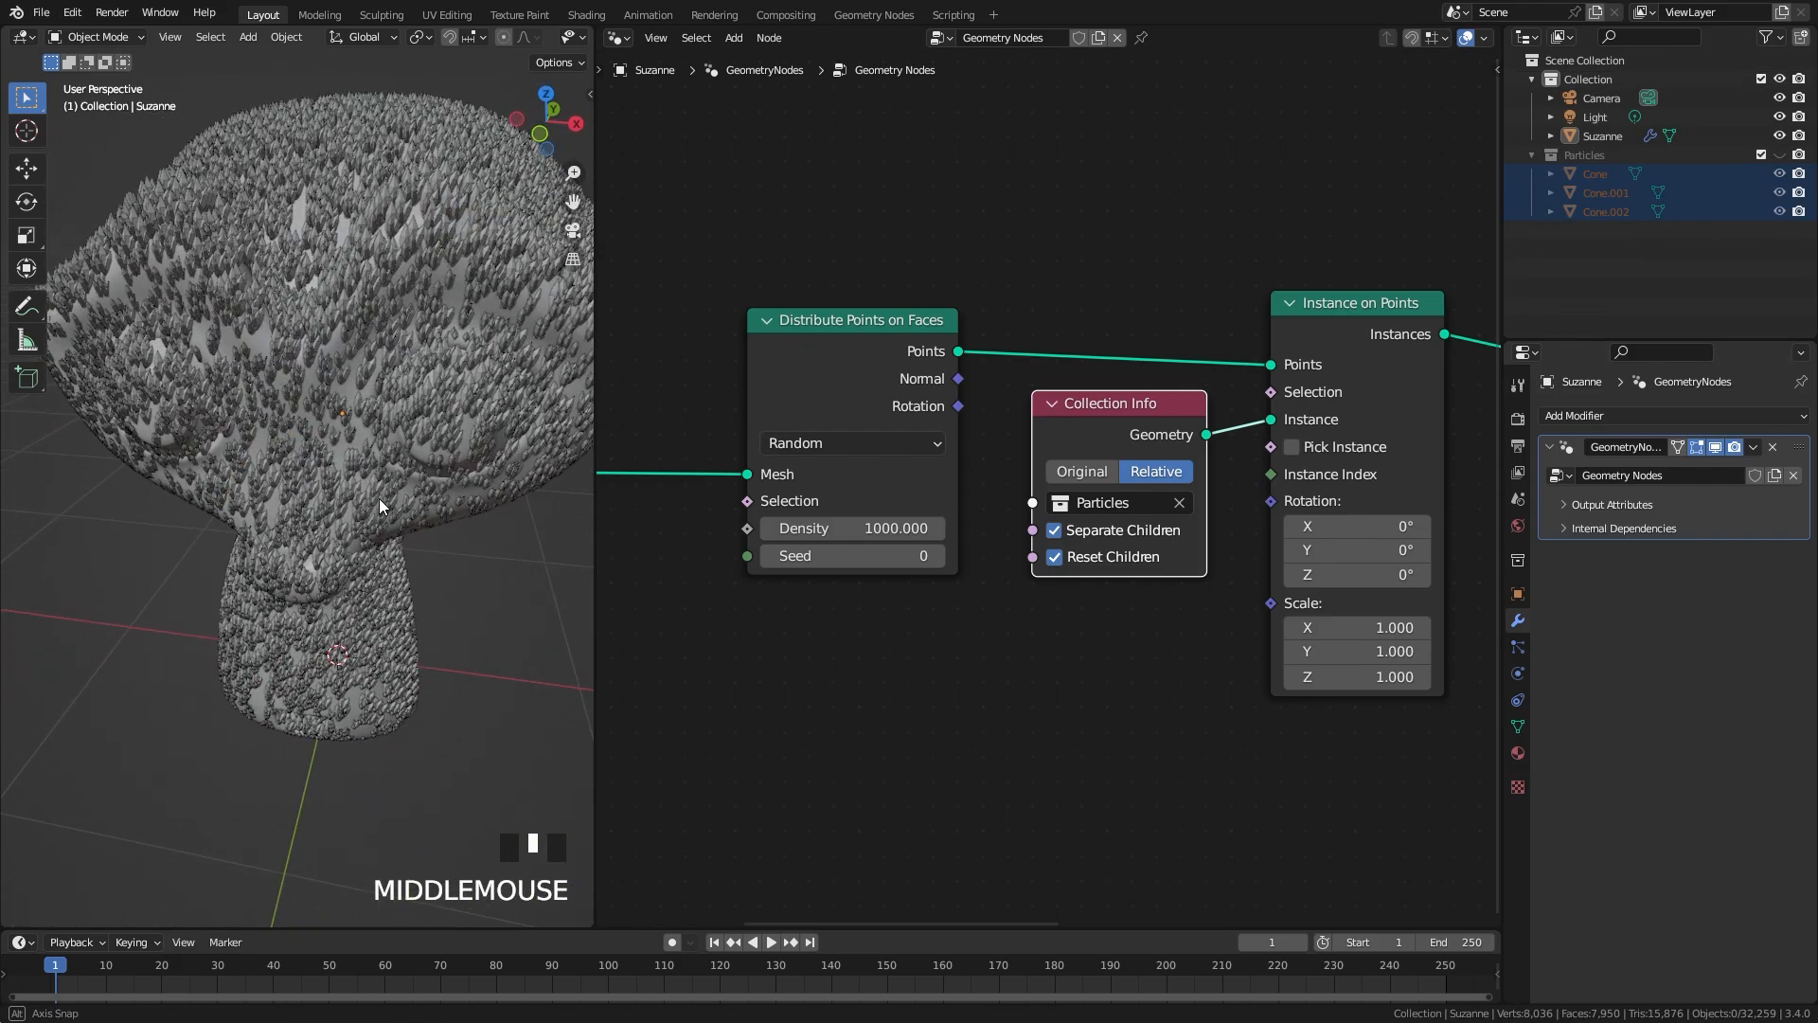
Step: Collapse the Collection Info node
{"action": "left_click", "coordinate": [1151, 478]}
{"action": "key", "text": "h"}
{"action": "scroll", "coordinate": [1159, 476], "scroll_direction": "up", "scroll_amount": 1}
{"action": "middle_click_drag", "start_coordinate": [1199, 578], "coordinate": [1000, 488]}
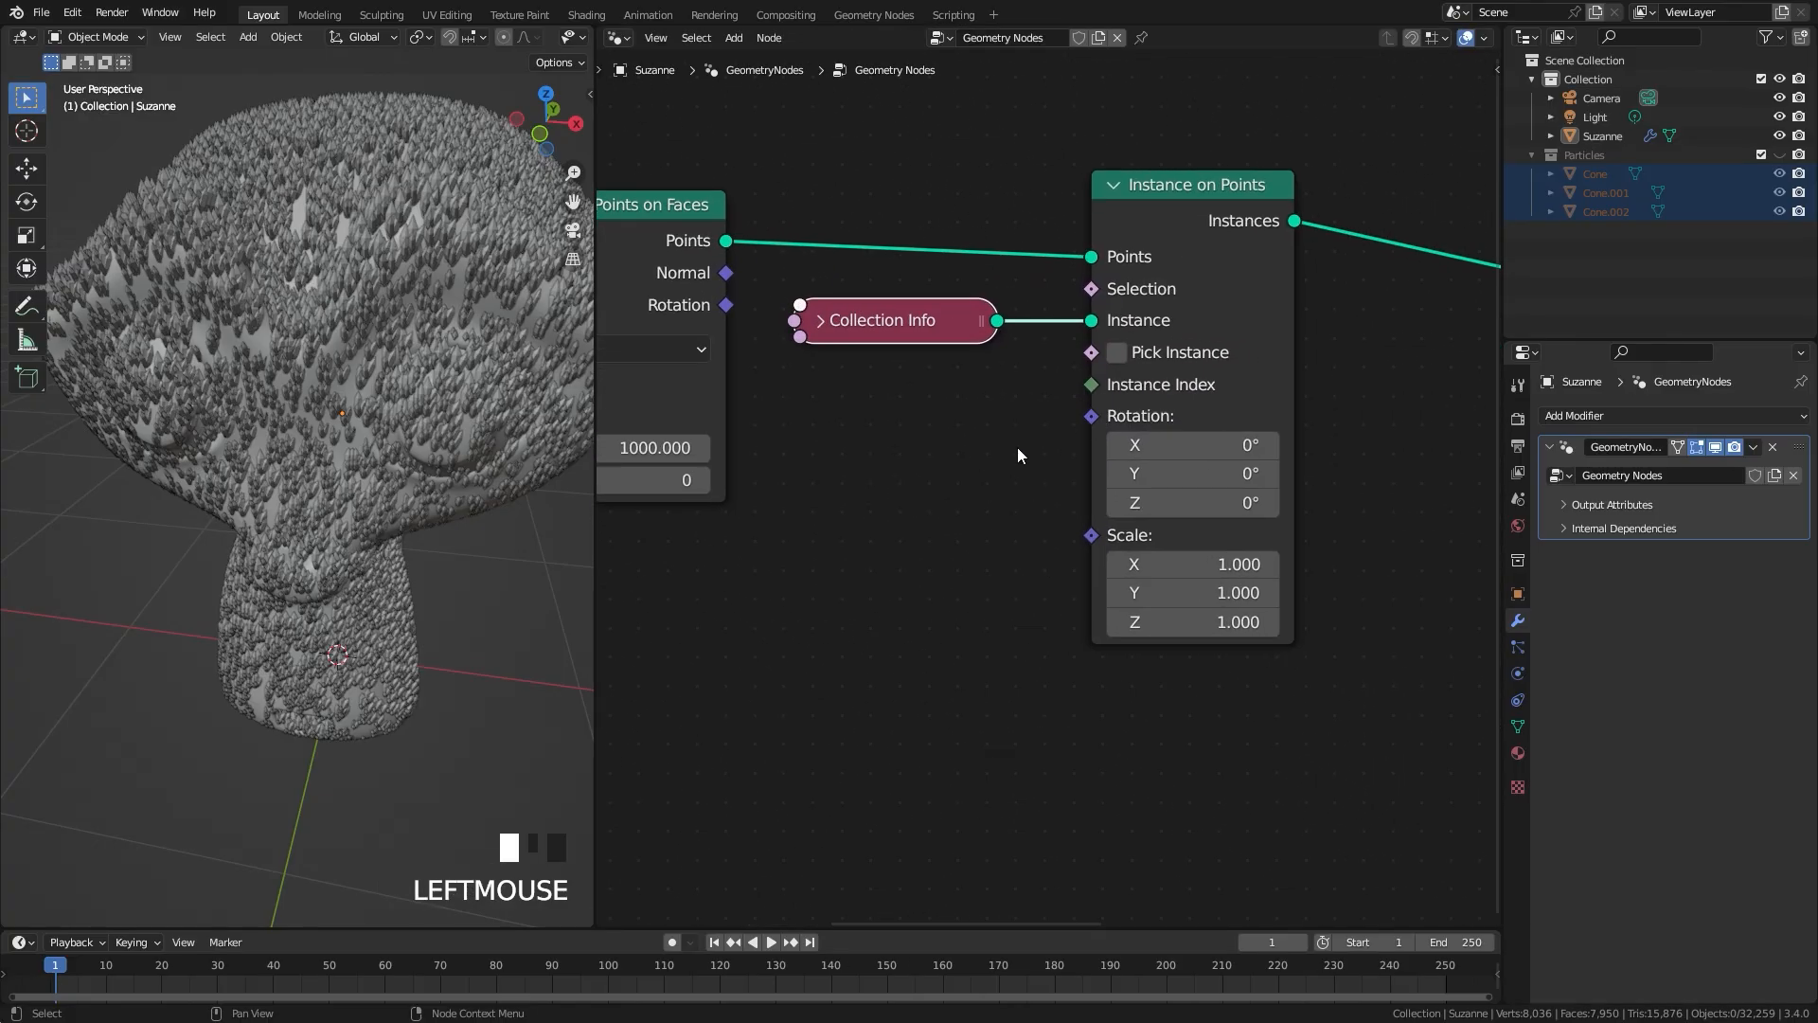
Step: Add a Random Value node below Collection Info and connect its value to the Rotation of Instance on Points
{"action": "key", "text": "shift+a"}
{"action": "mouse_move", "coordinate": [915, 452]}
{"action": "mouse_move", "coordinate": [909, 627]}
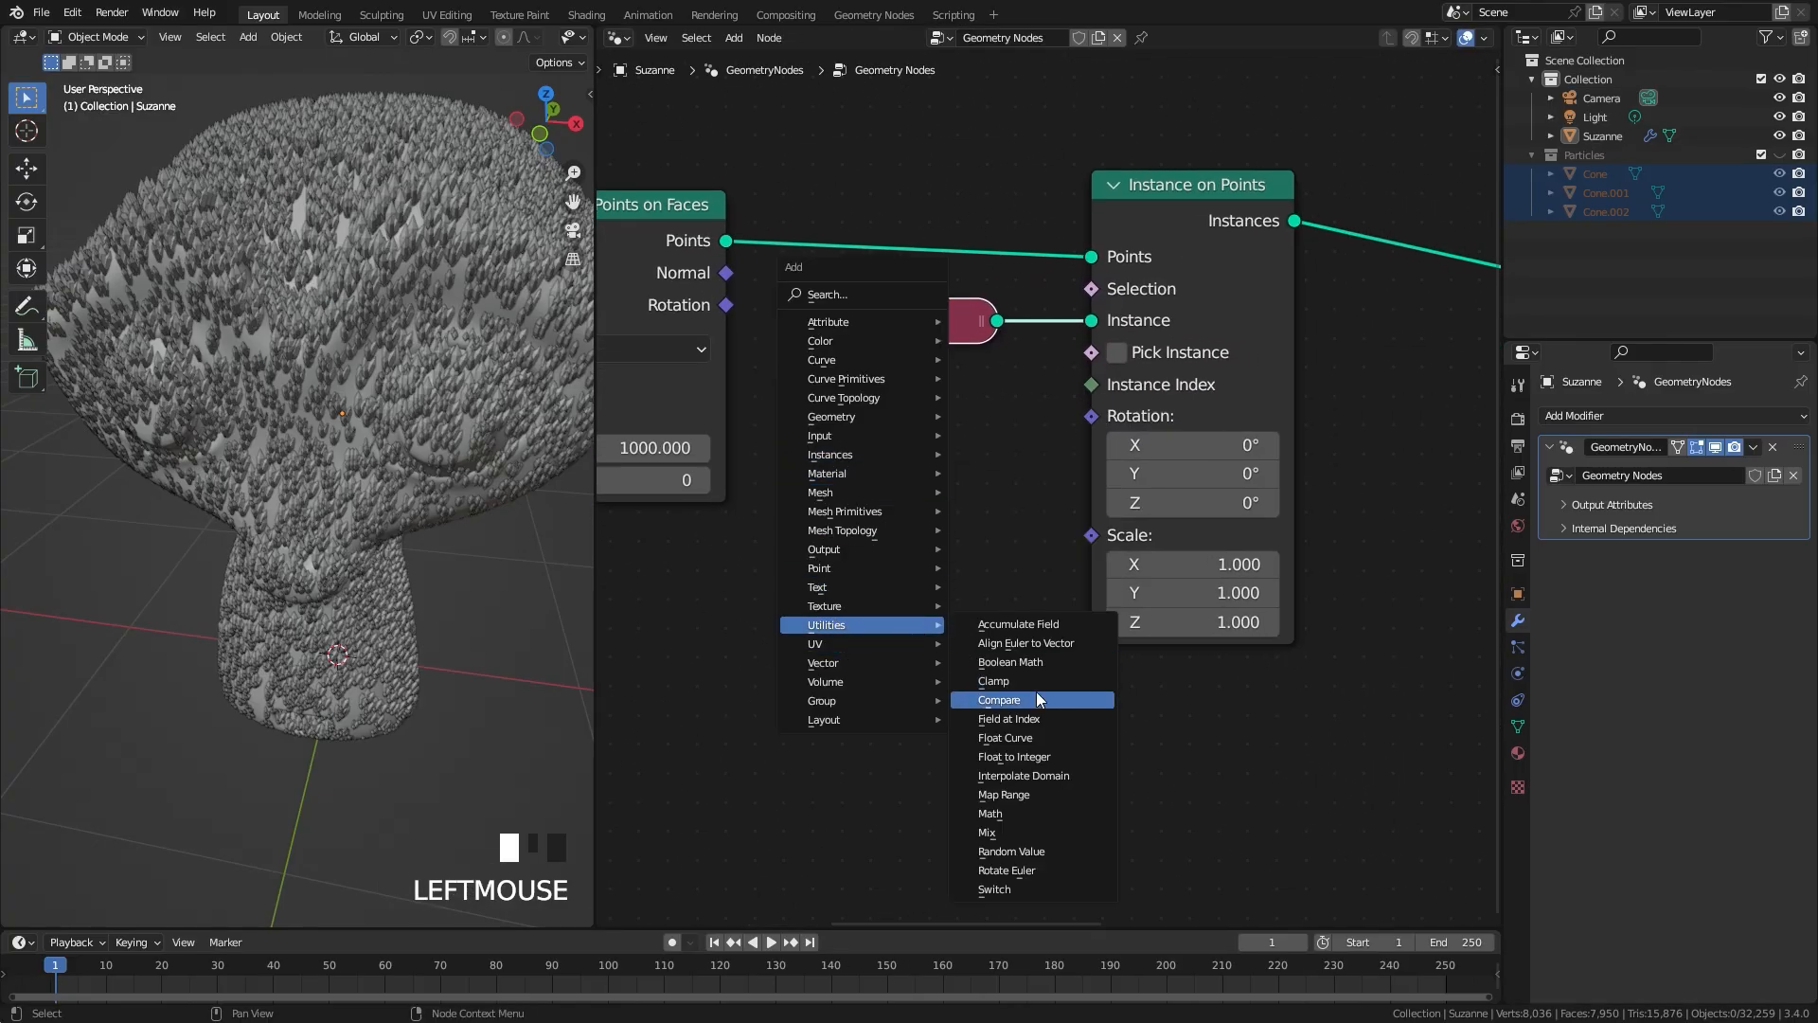
{"action": "left_click", "coordinate": [1012, 852]}
{"action": "left_click", "coordinate": [950, 648]}
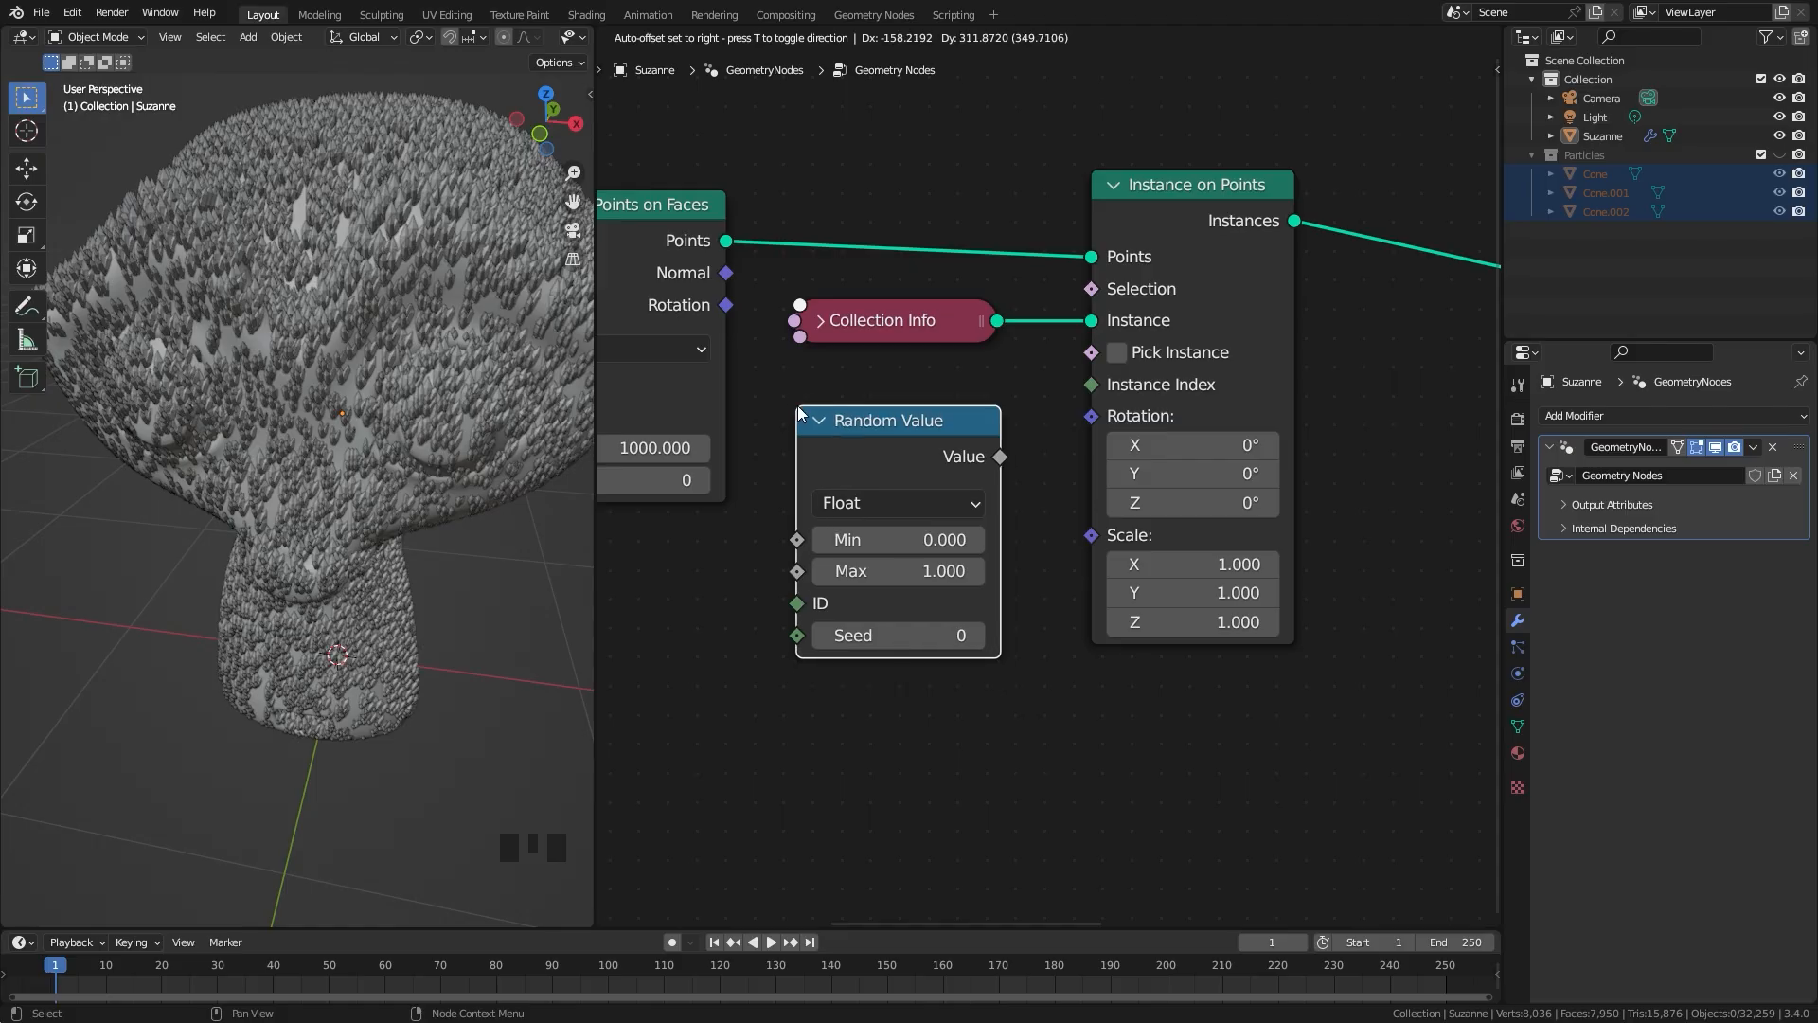
{"action": "left_click_drag", "start_coordinate": [1008, 457], "coordinate": [1028, 371]}
{"action": "left_click_drag", "start_coordinate": [1091, 432], "coordinate": [1093, 422]}
{"action": "scroll", "coordinate": [1042, 488], "scroll_direction": "up", "scroll_amount": 2}
Step: Set the Random Value's Max to 6.283 and collapse the node directly beneath Collection Info
{"action": "left_click", "coordinate": [857, 592]}
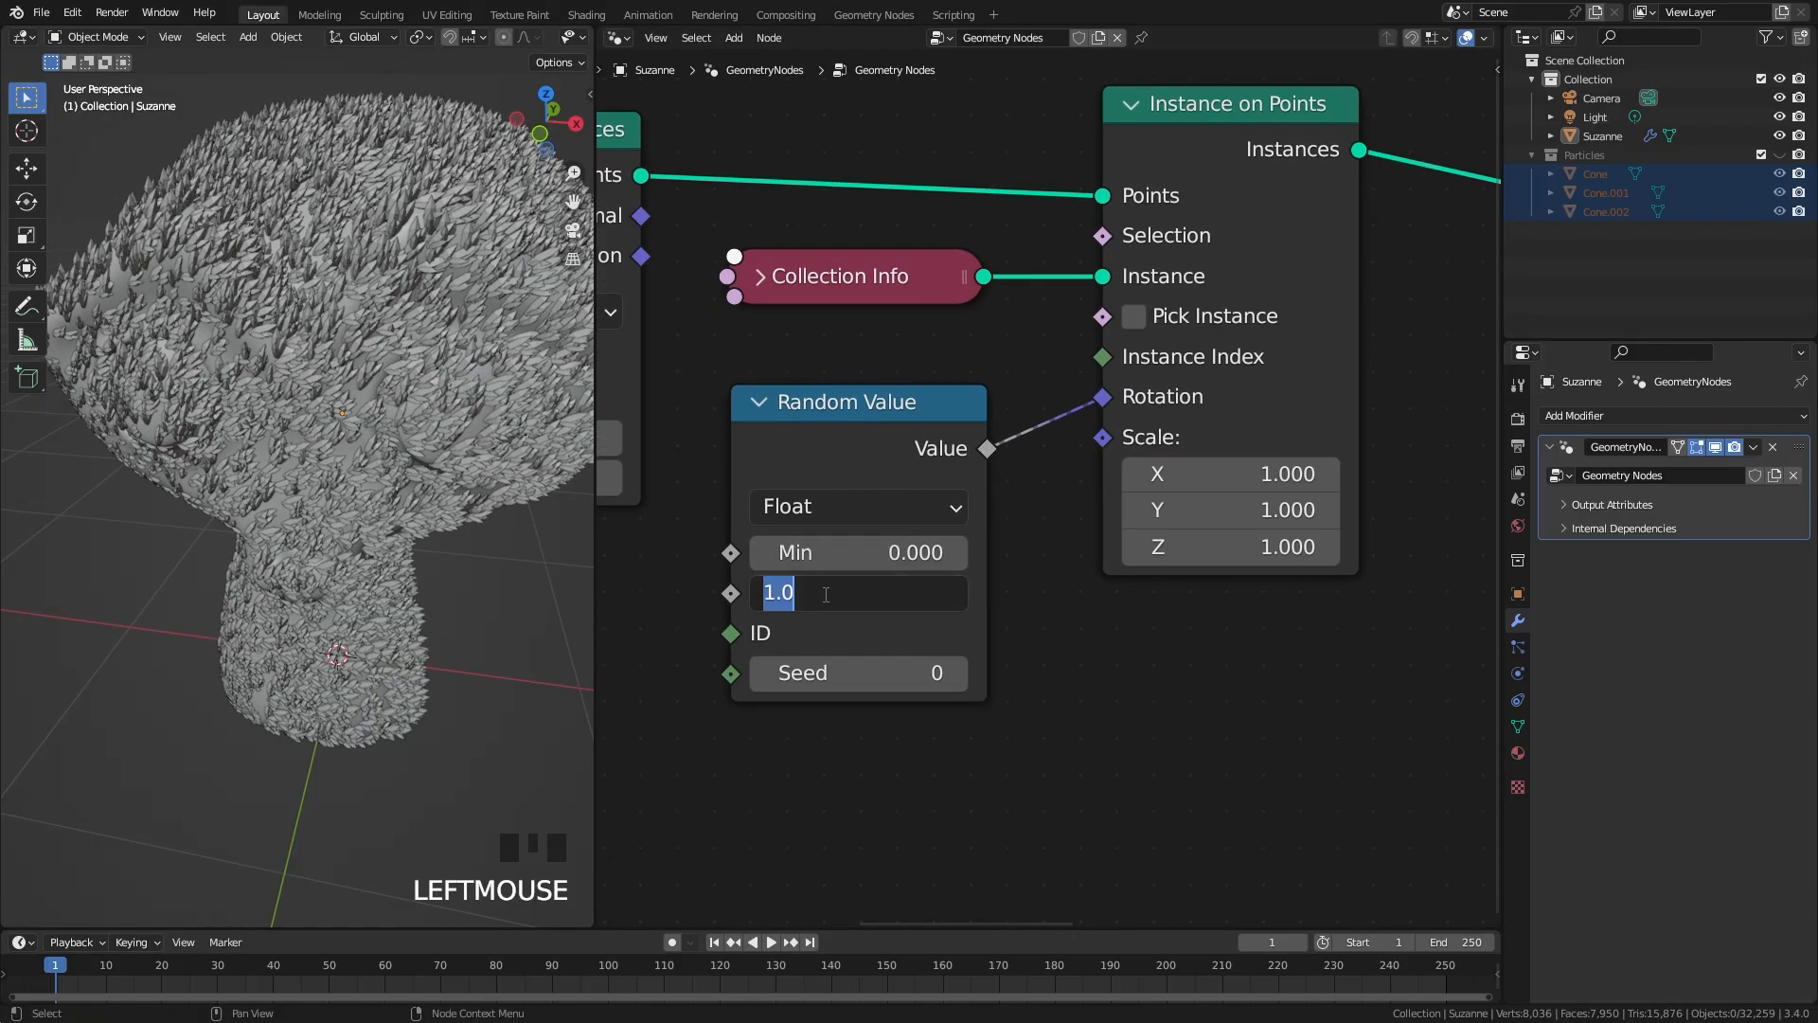
{"action": "left_click_drag", "start_coordinate": [828, 595], "coordinate": [879, 604]}
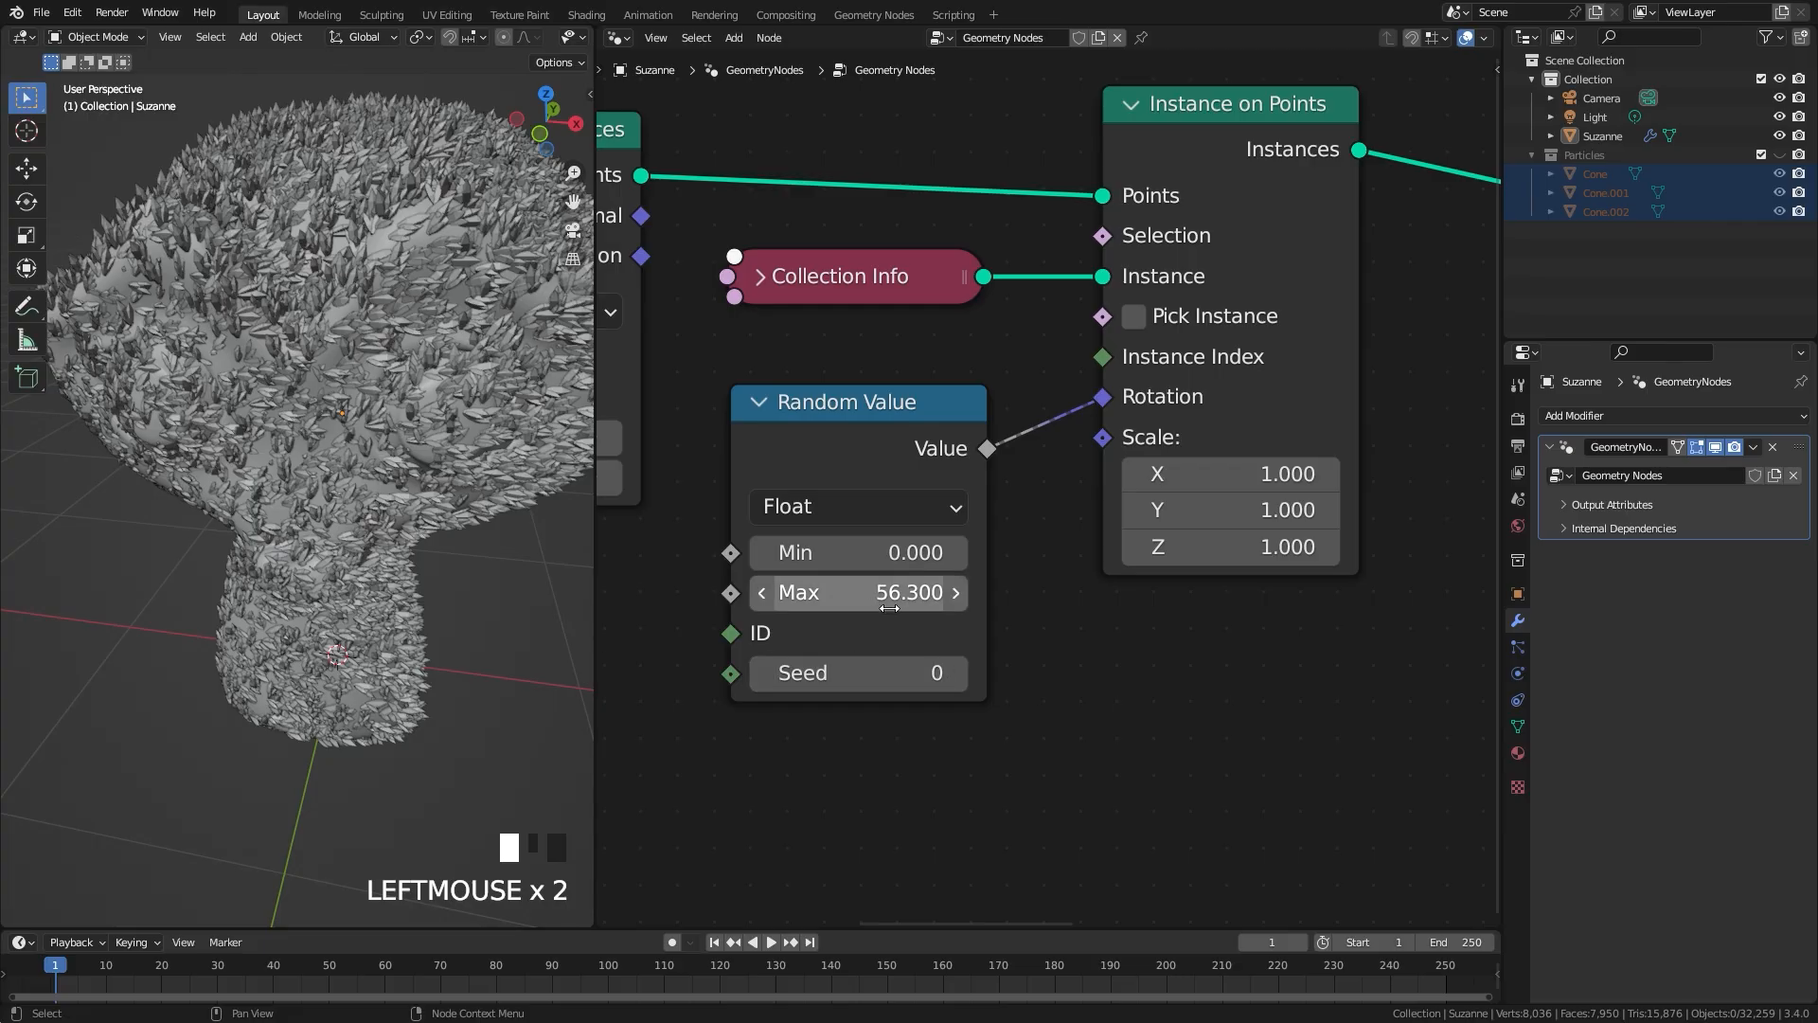
{"action": "left_click", "coordinate": [868, 594]}
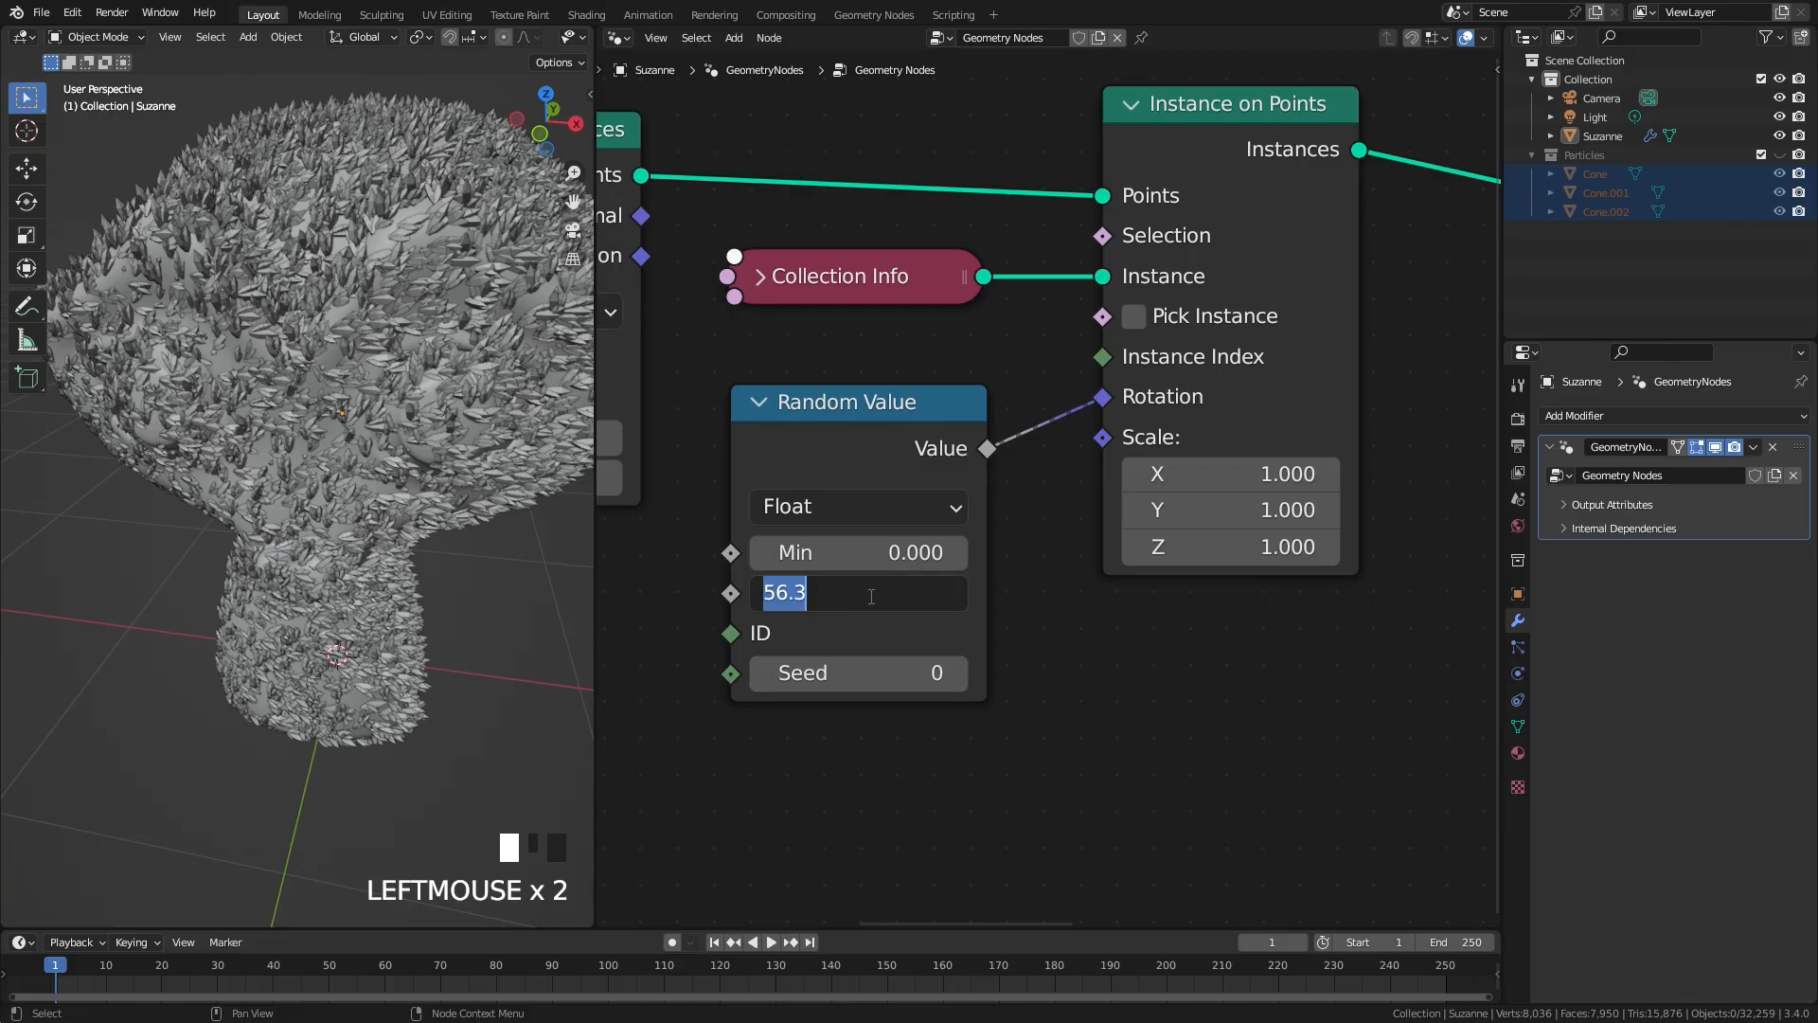
{"action": "type", "text": "pi*2"}
{"action": "key", "text": "Return"}
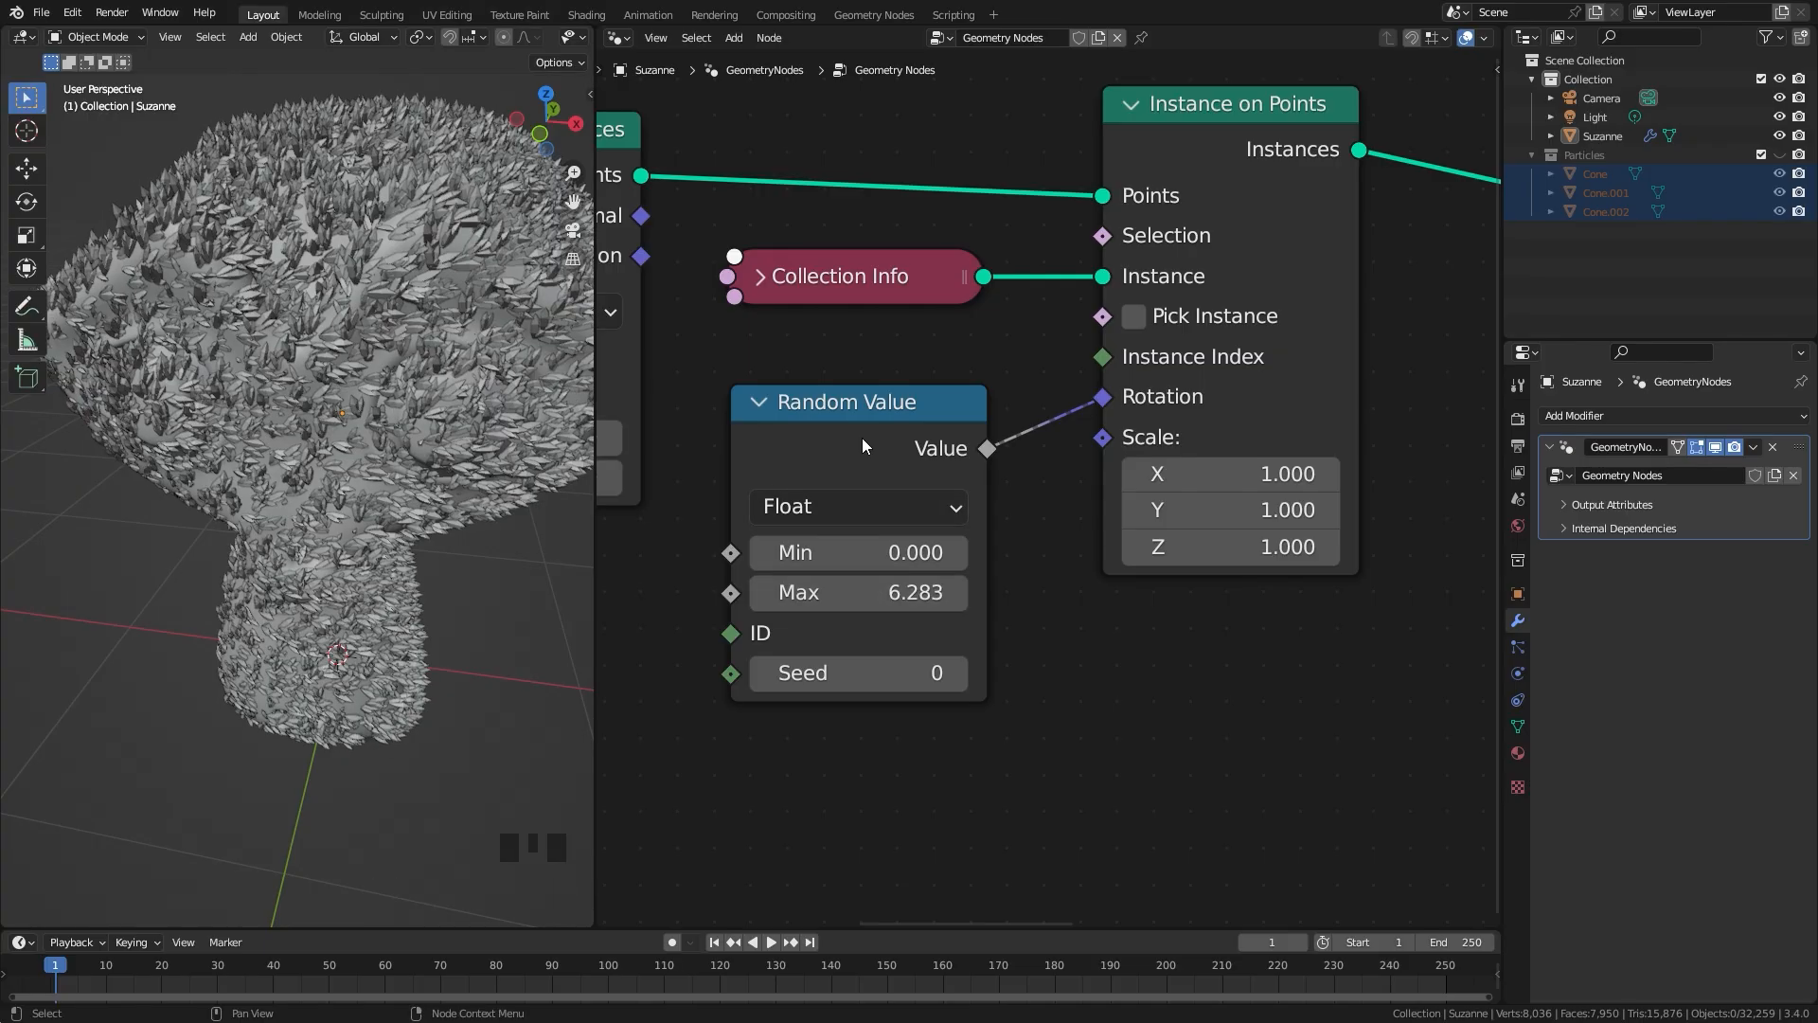
{"action": "left_click", "coordinate": [763, 404]}
{"action": "left_click_drag", "start_coordinate": [845, 426], "coordinate": [843, 375]}
Step: Inspect the coverage and random rotation of the crystals on the head from several angles and distances
{"action": "middle_click_drag", "start_coordinate": [284, 474], "coordinate": [201, 449]}
{"action": "scroll", "coordinate": [201, 449], "scroll_direction": "down", "scroll_amount": 4}
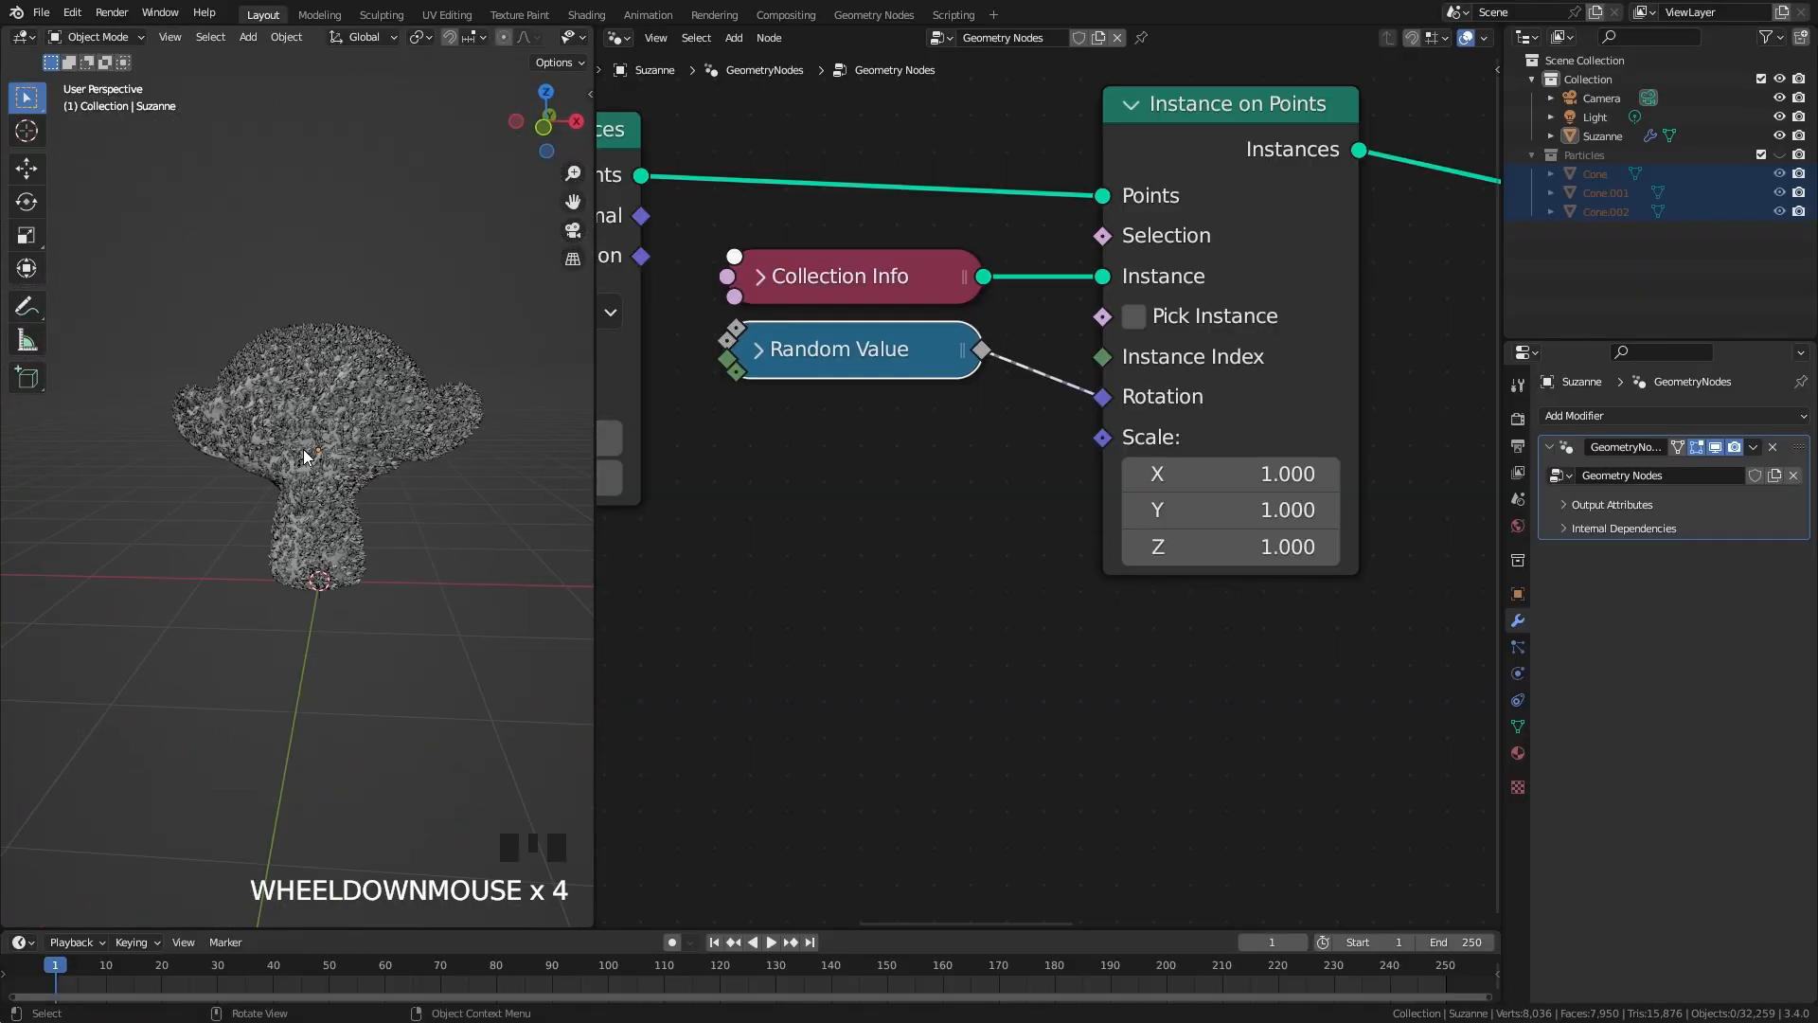
{"action": "scroll", "coordinate": [322, 449], "scroll_direction": "up", "scroll_amount": 3}
{"action": "middle_click_drag", "start_coordinate": [338, 453], "coordinate": [364, 532]}
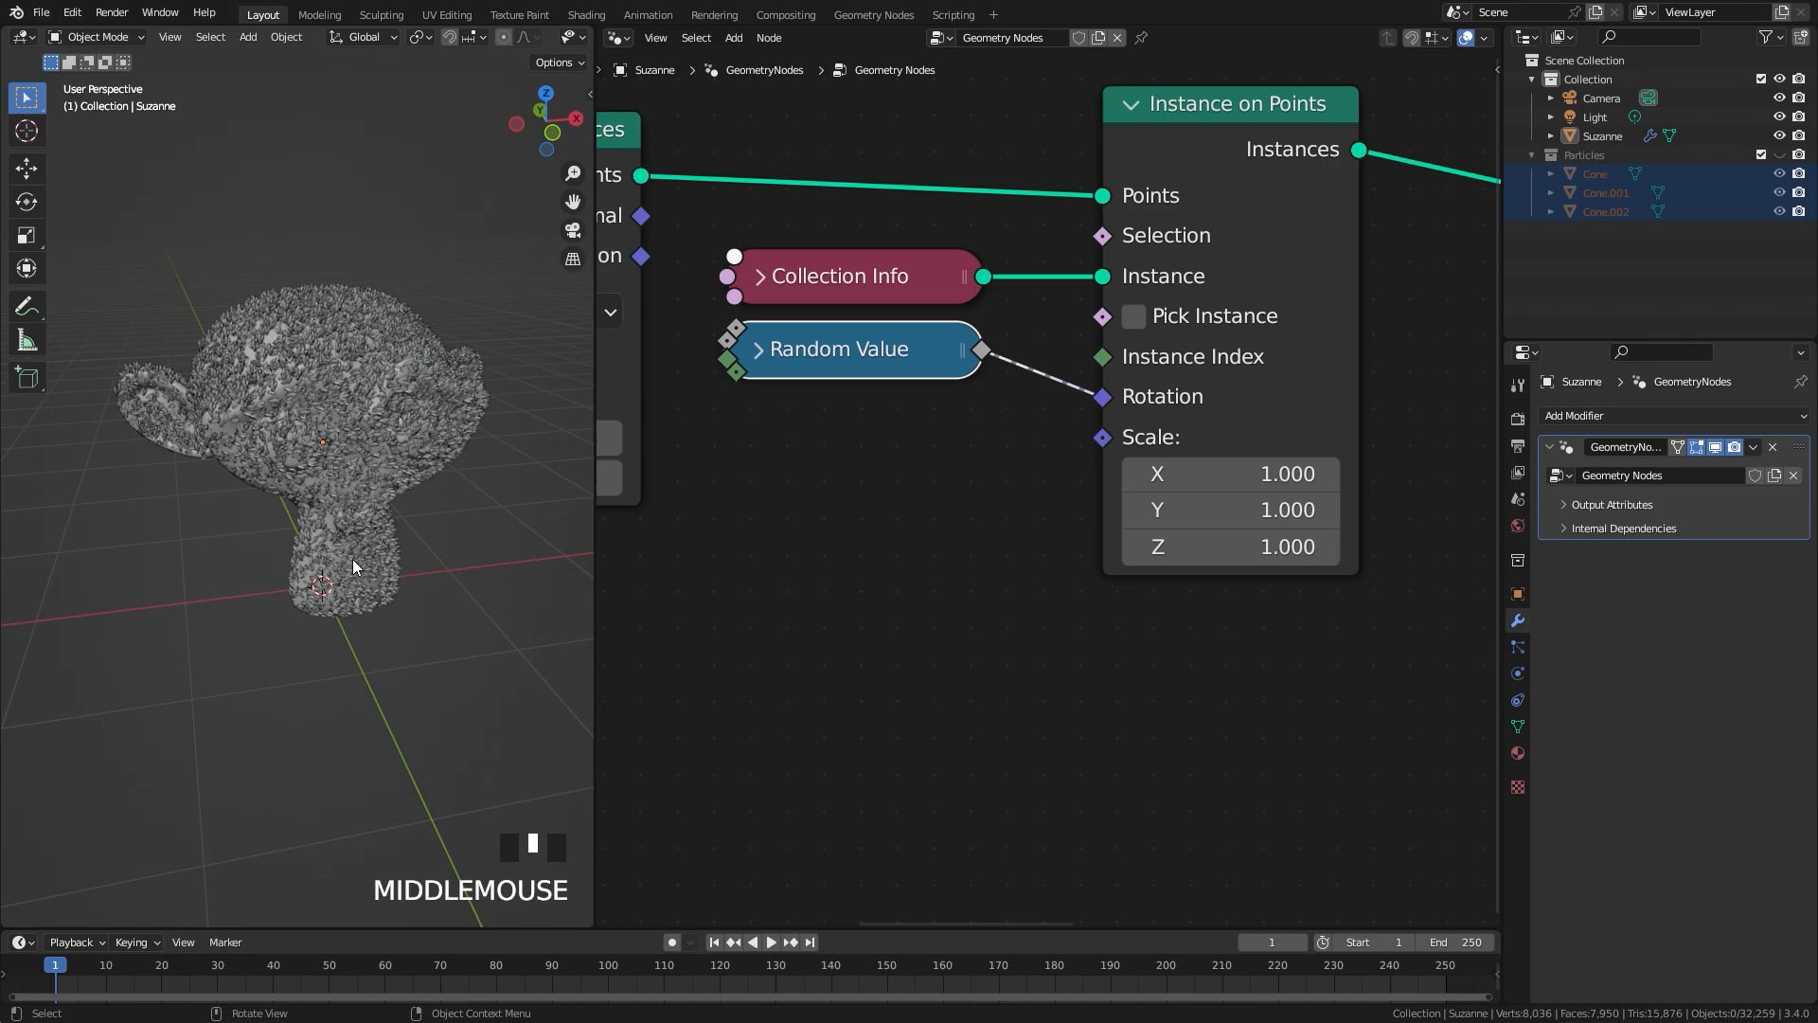
{"action": "scroll", "coordinate": [240, 392], "scroll_direction": "up", "scroll_amount": 2}
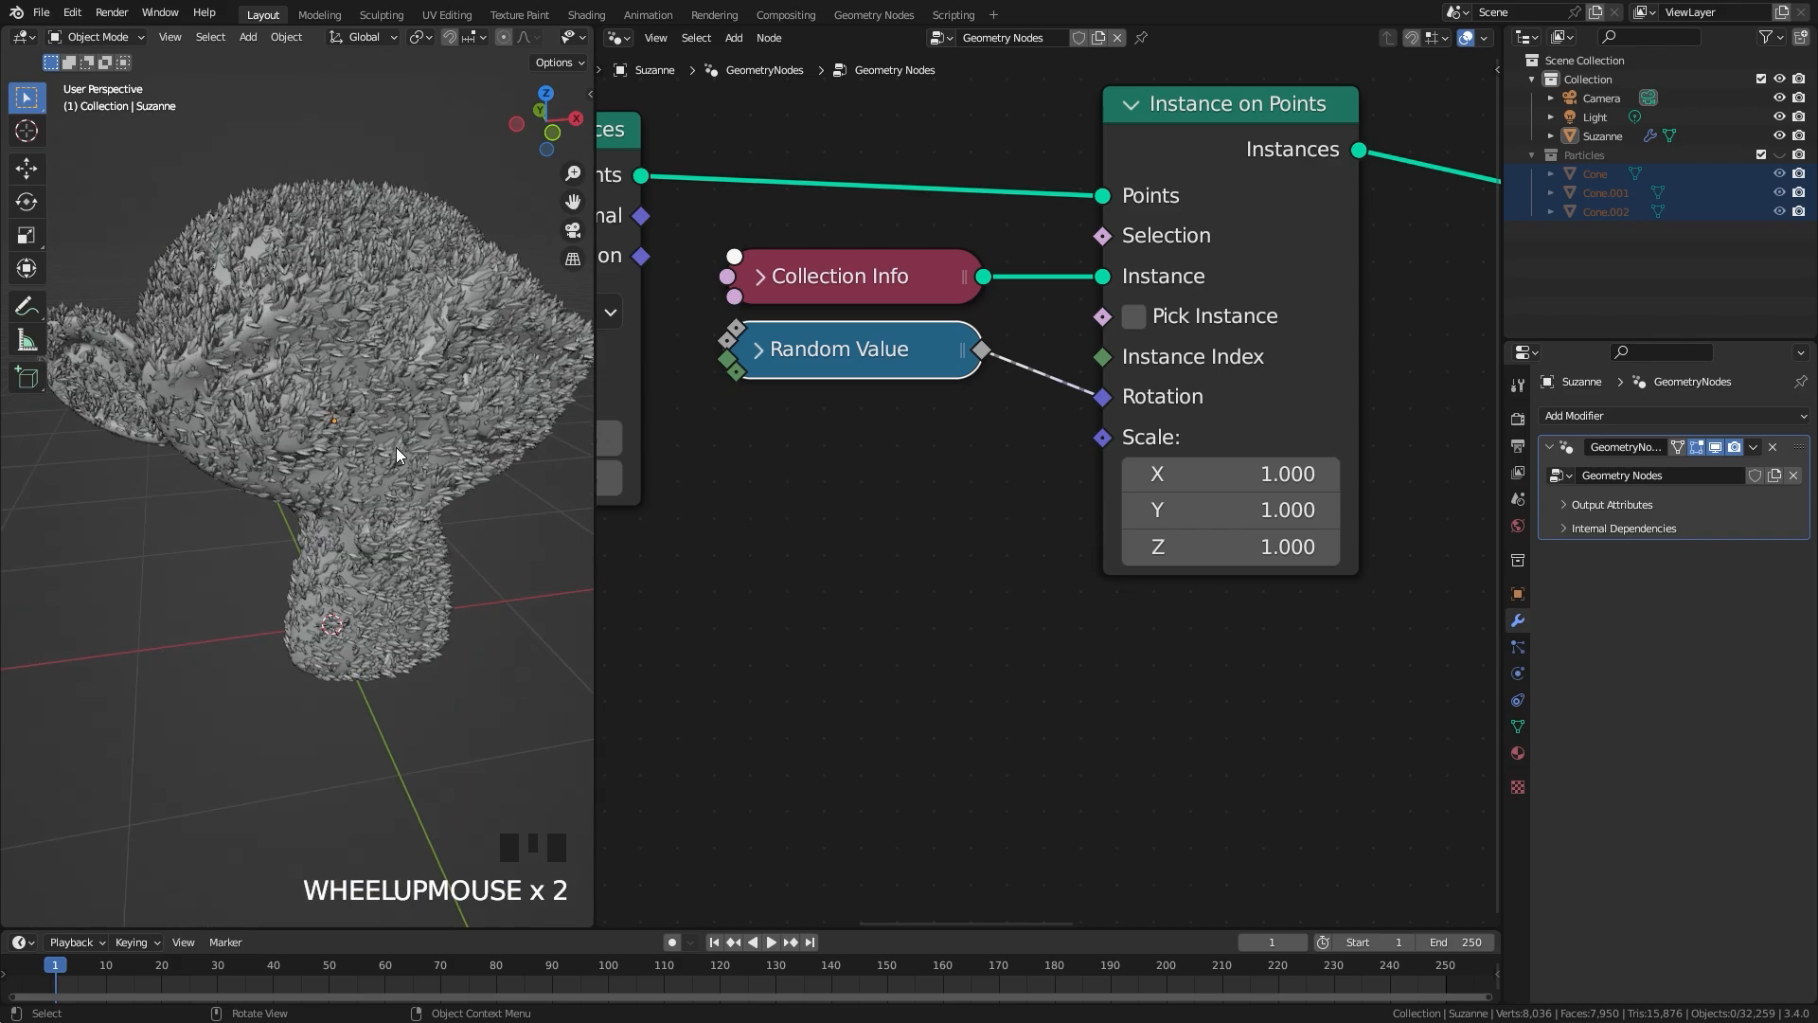
{"action": "scroll", "coordinate": [396, 447], "scroll_direction": "down", "scroll_amount": 2}
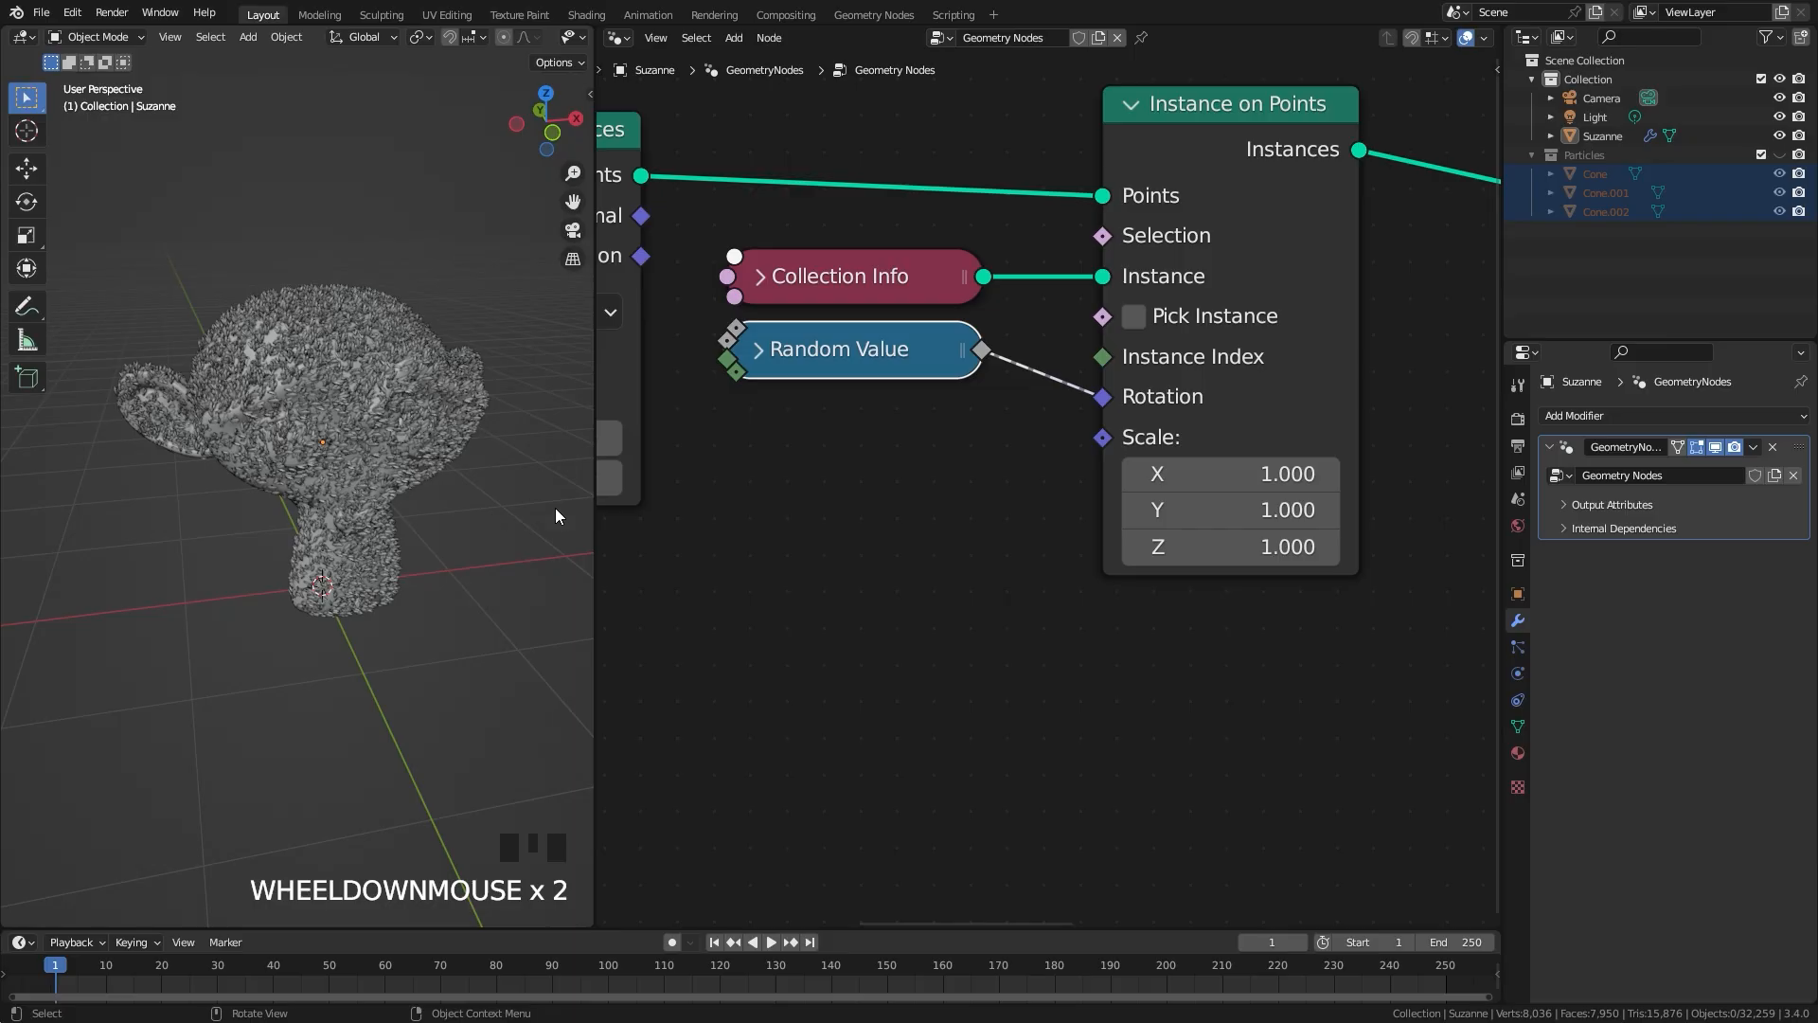
{"action": "scroll", "coordinate": [682, 530], "scroll_direction": "down", "scroll_amount": 6}
{"action": "middle_click_drag", "start_coordinate": [701, 530], "coordinate": [976, 415]}
{"action": "middle_click_drag", "start_coordinate": [311, 494], "coordinate": [297, 494]}
Step: Add a sphere empty, scale it to about 0.636 and place it beside the monkey head
{"action": "key", "text": "shift+a"}
{"action": "mouse_move", "coordinate": [411, 553]}
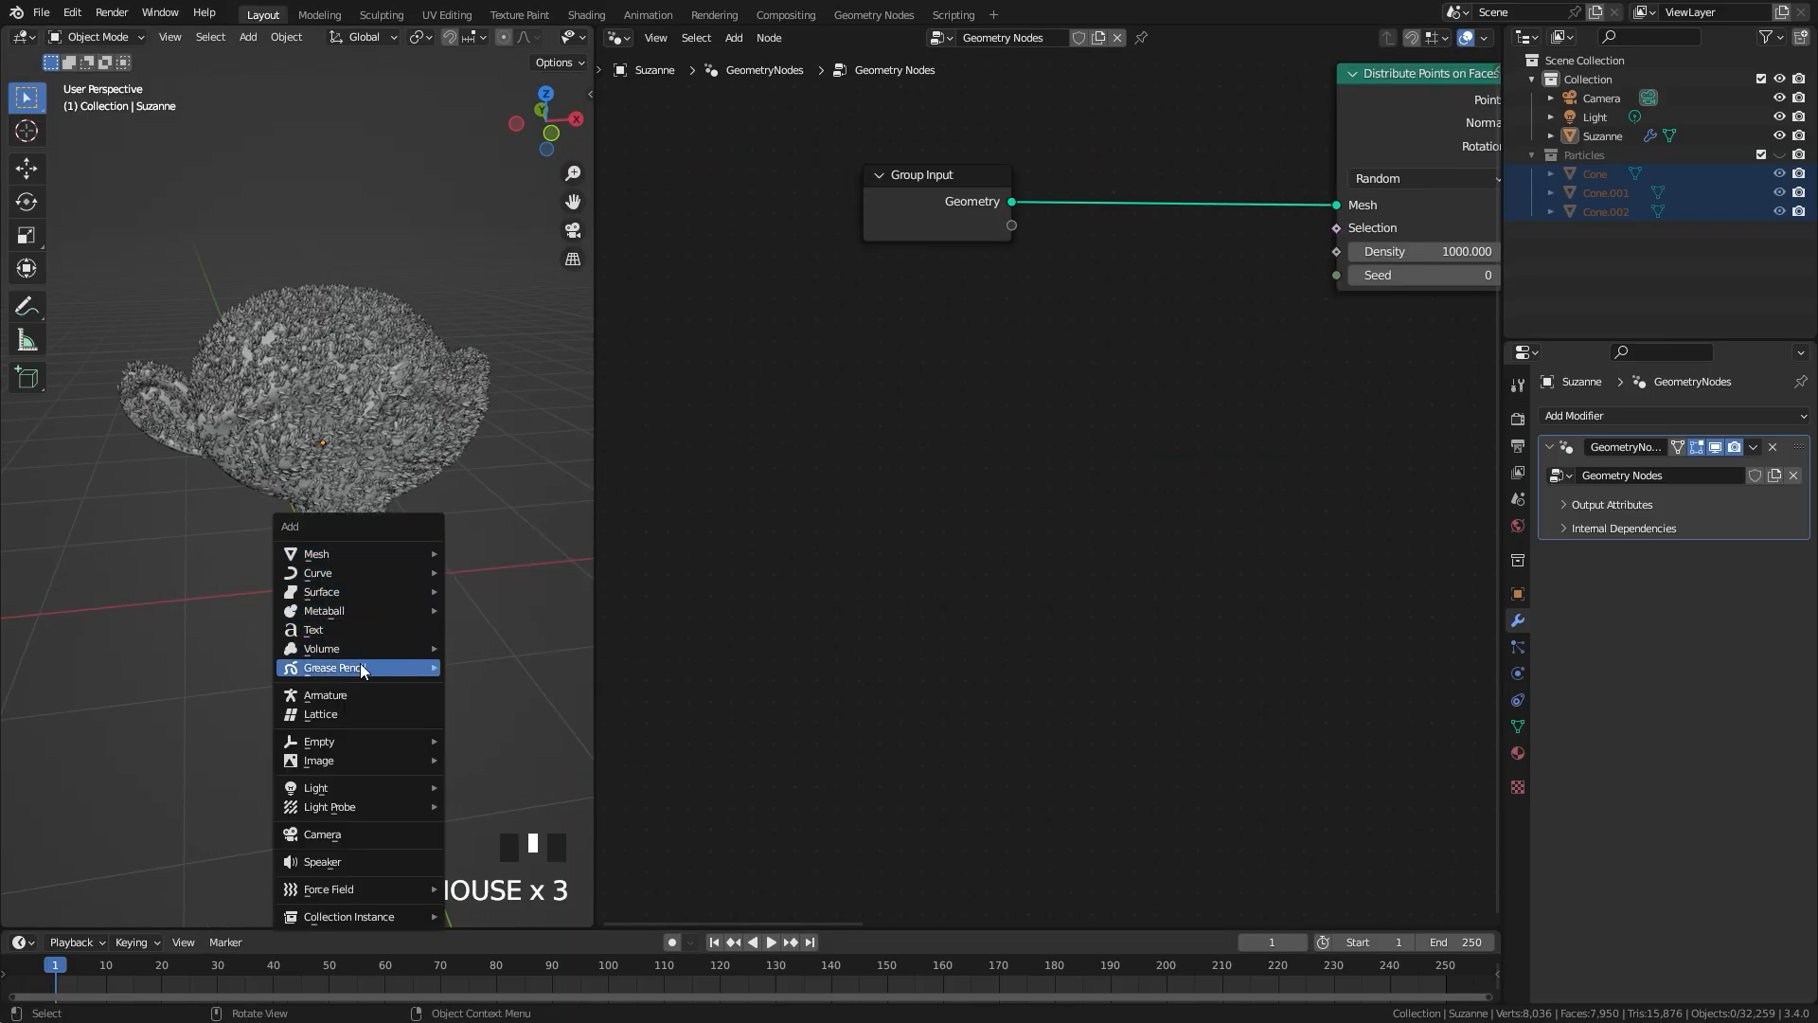
{"action": "mouse_move", "coordinate": [352, 740]}
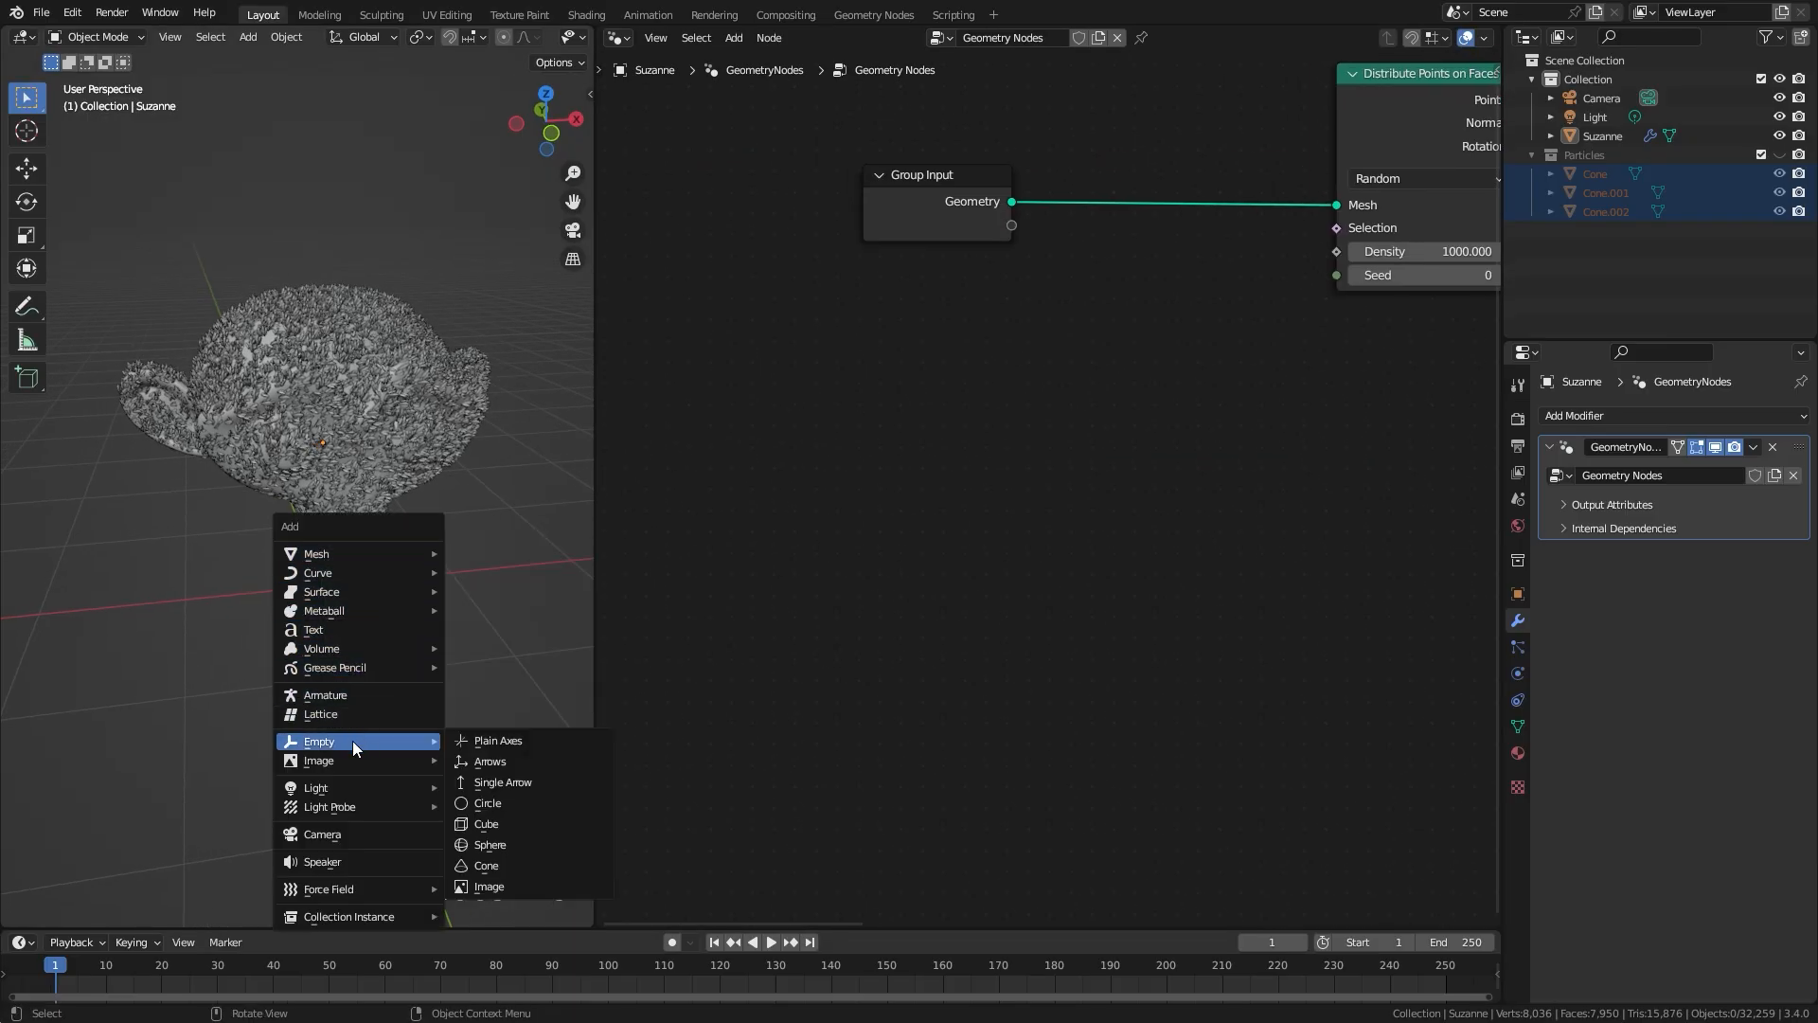
{"action": "left_click", "coordinate": [500, 848]}
{"action": "middle_click_drag", "start_coordinate": [269, 526], "coordinate": [347, 417]}
Step: Pin the monkey head's node tree in the node editor and select the sphere empty
{"action": "left_click", "coordinate": [346, 416]}
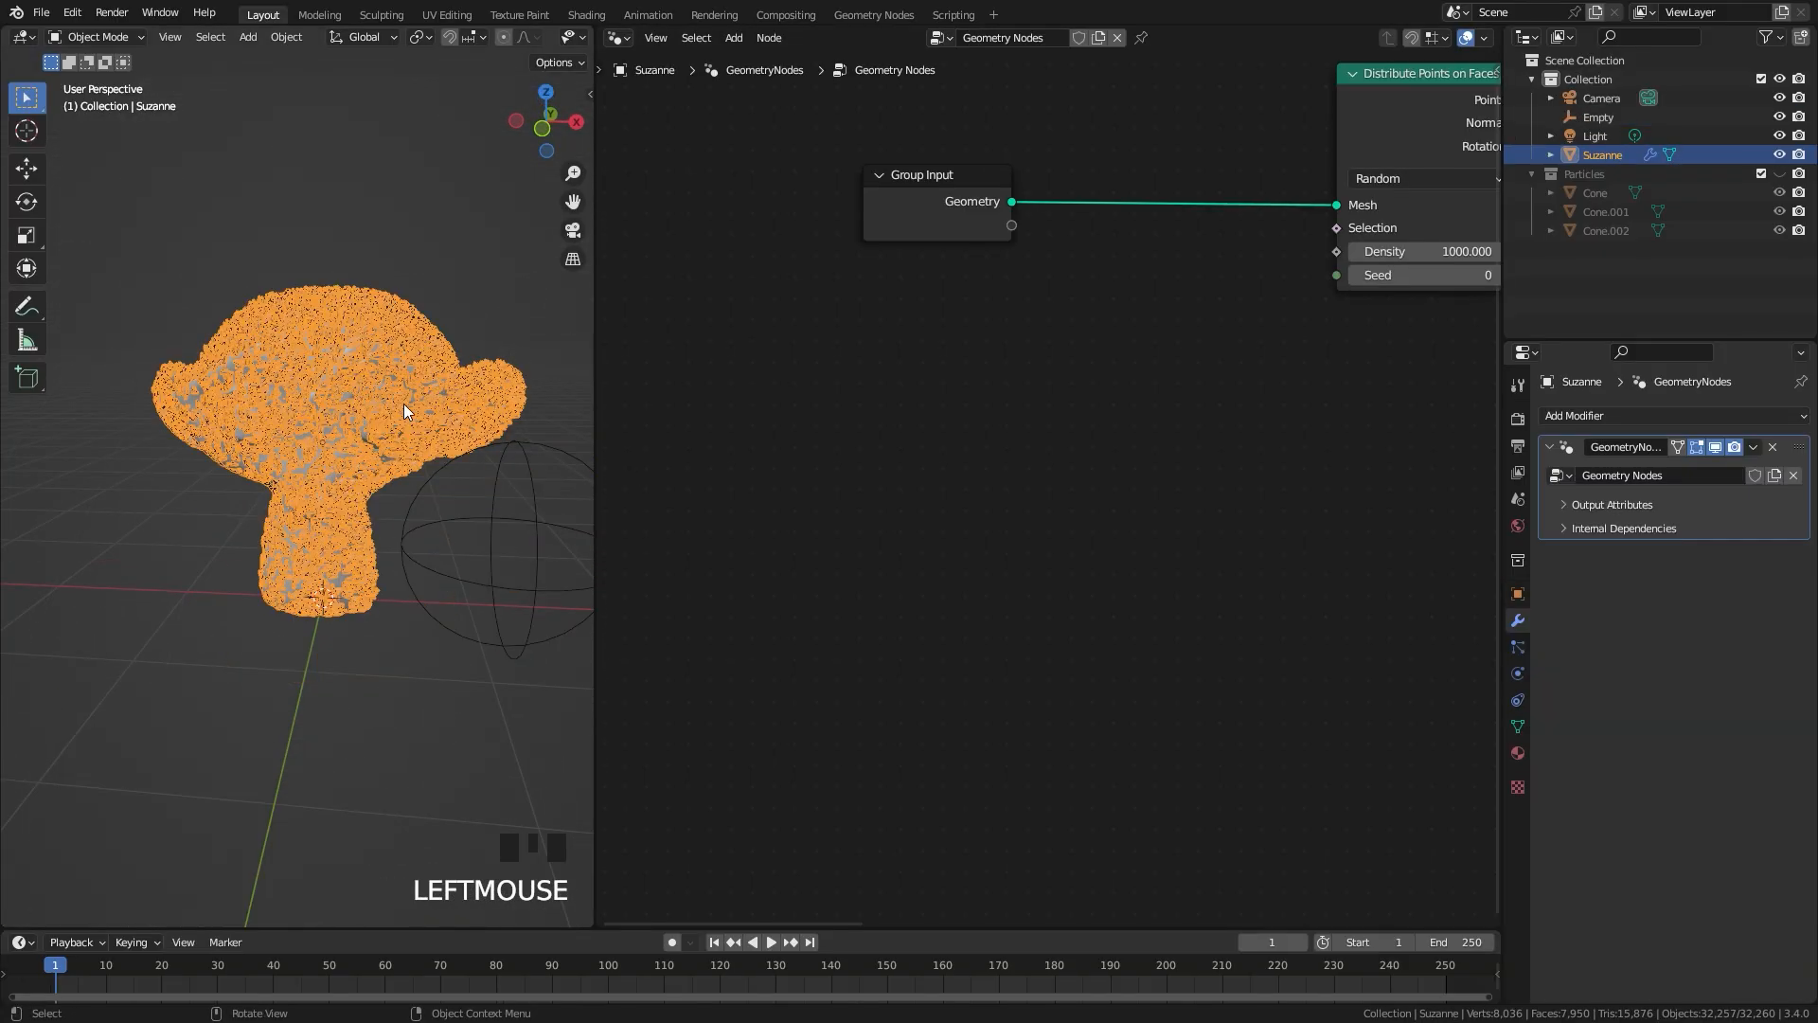
{"action": "left_click", "coordinate": [1142, 38]}
{"action": "middle_click_drag", "start_coordinate": [568, 492], "coordinate": [535, 474]}
{"action": "left_click", "coordinate": [476, 426]}
{"action": "scroll", "coordinate": [356, 440], "scroll_direction": "up", "scroll_amount": 2}
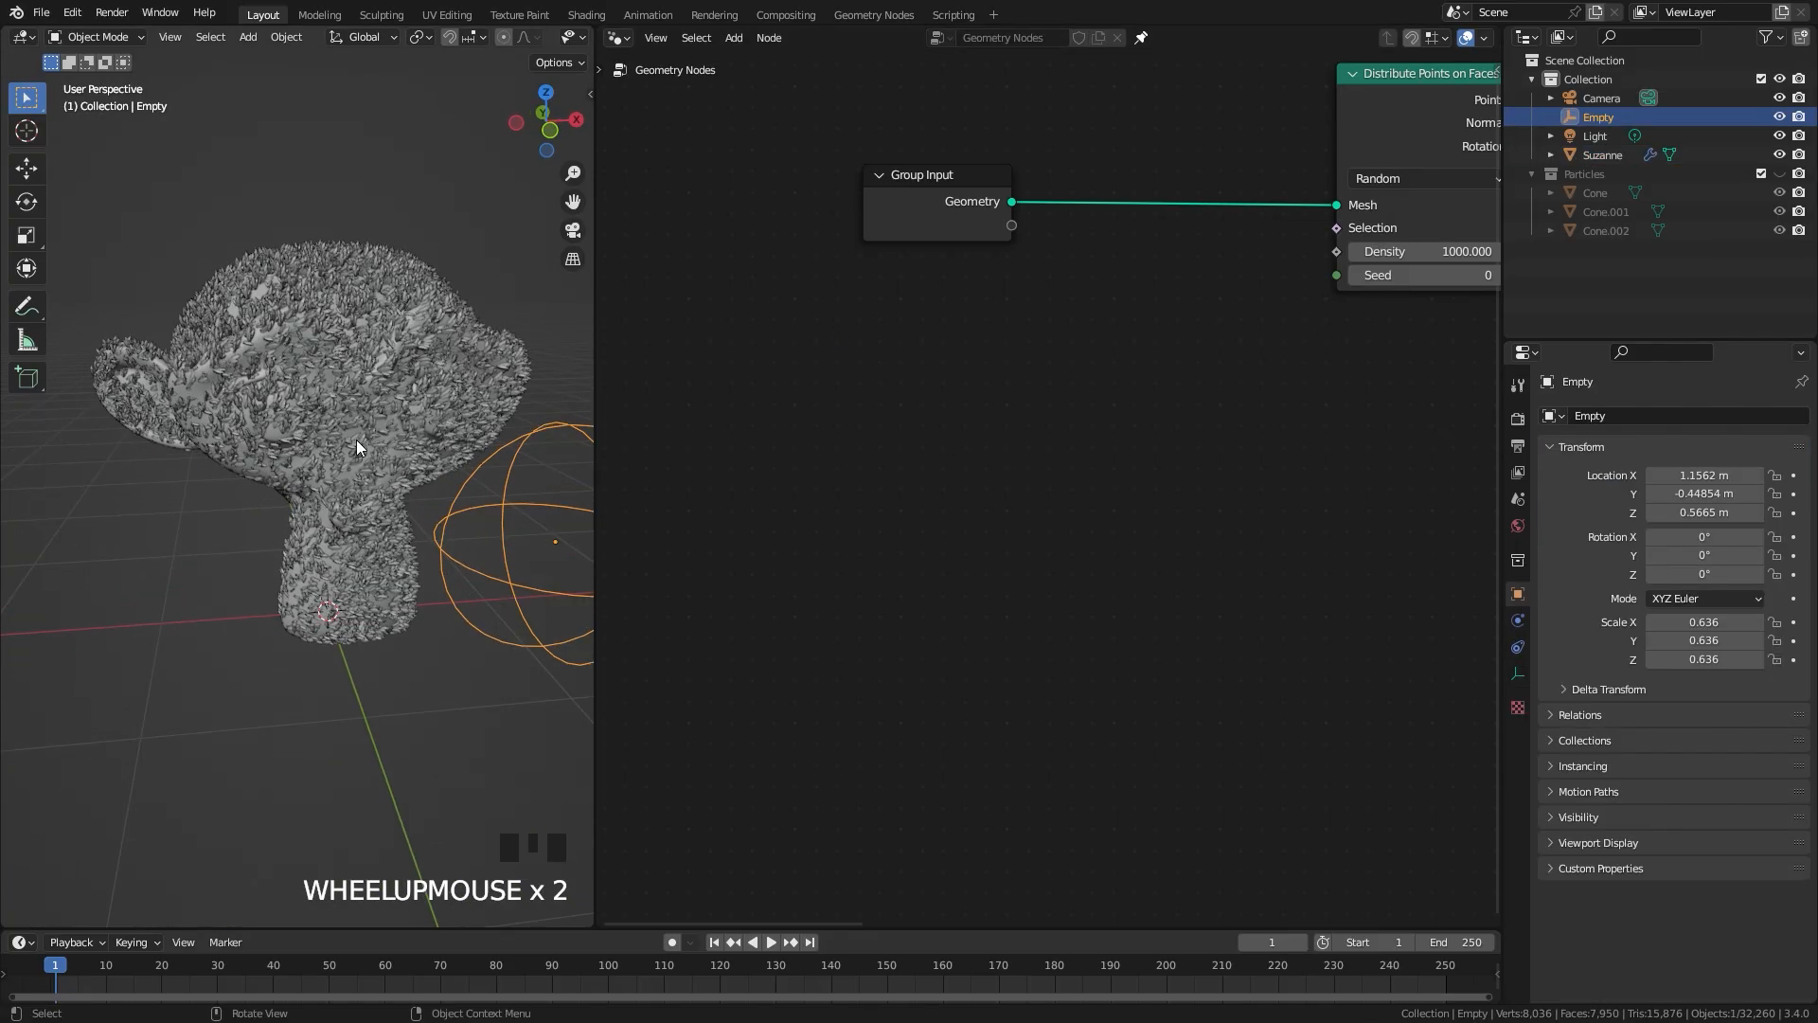
Step: Bring the sphere empty into the node tree as an Object Info node below the Group Input
{"action": "left_click", "coordinate": [356, 439]}
{"action": "middle_click_drag", "start_coordinate": [453, 502], "coordinate": [444, 490]}
{"action": "scroll", "coordinate": [531, 521], "scroll_direction": "down", "scroll_amount": 2}
{"action": "left_click", "coordinate": [511, 525]}
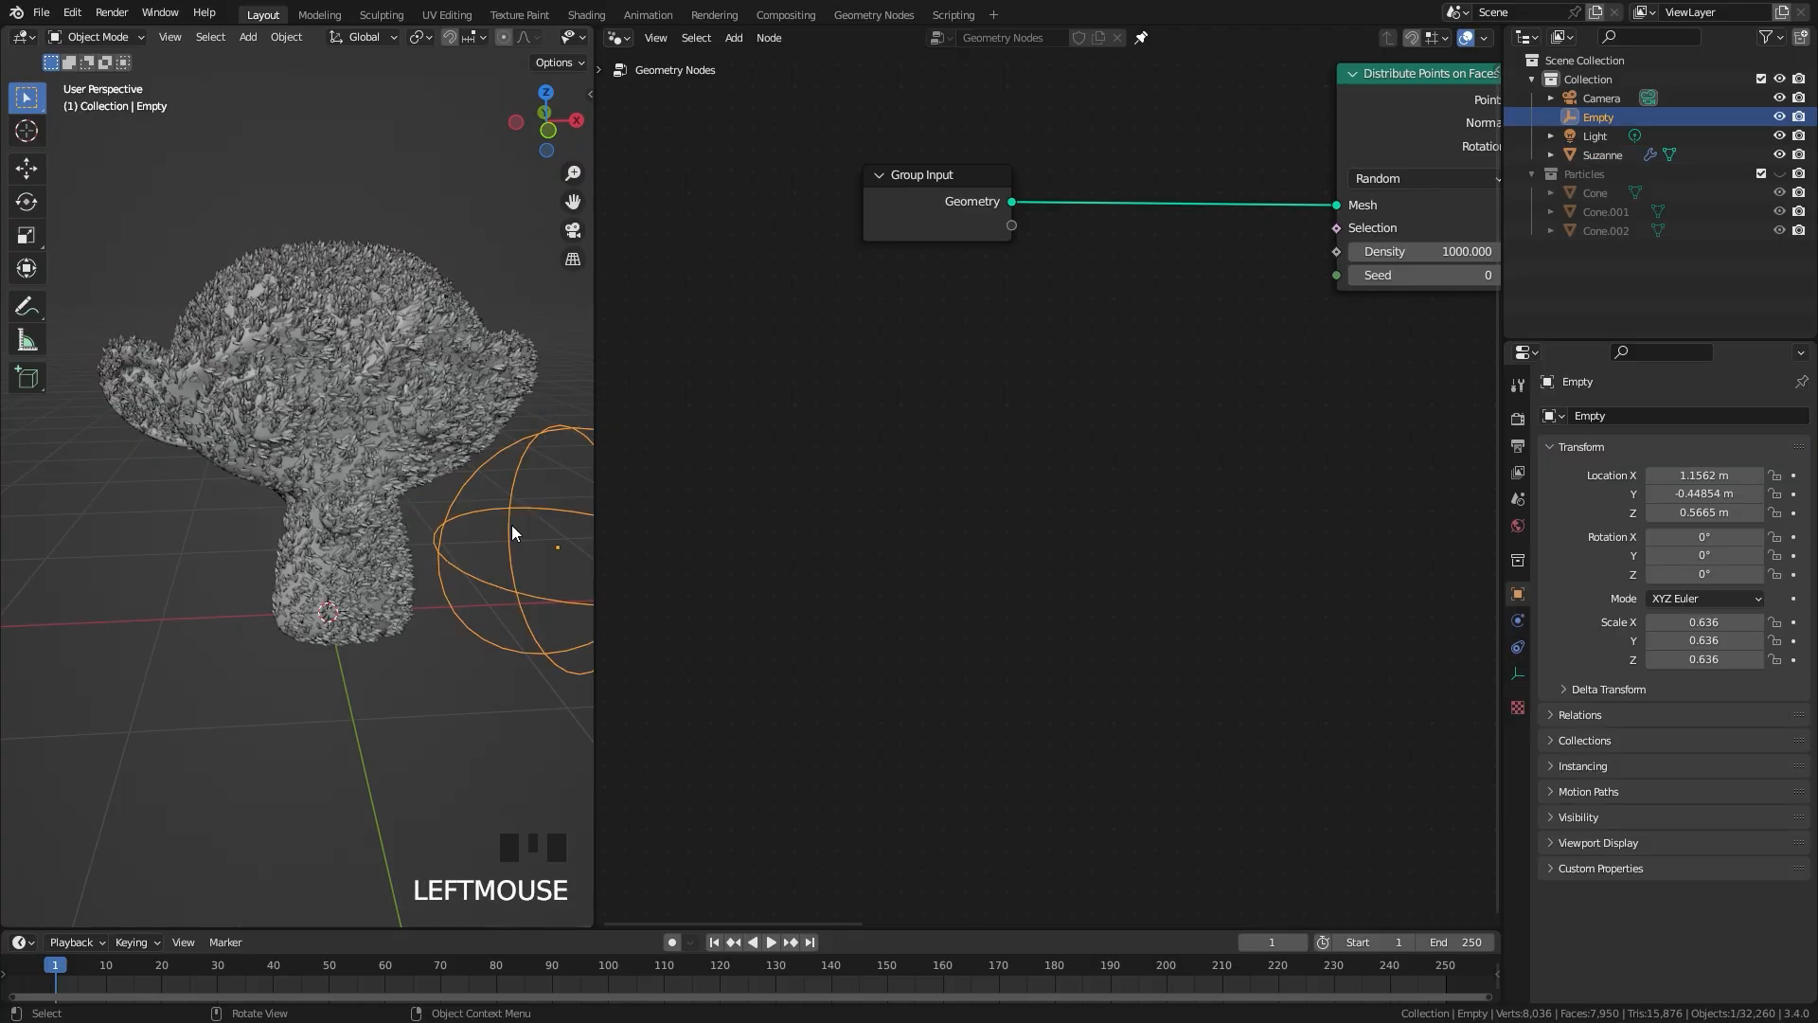
{"action": "left_click_drag", "start_coordinate": [1605, 117], "coordinate": [852, 391]}
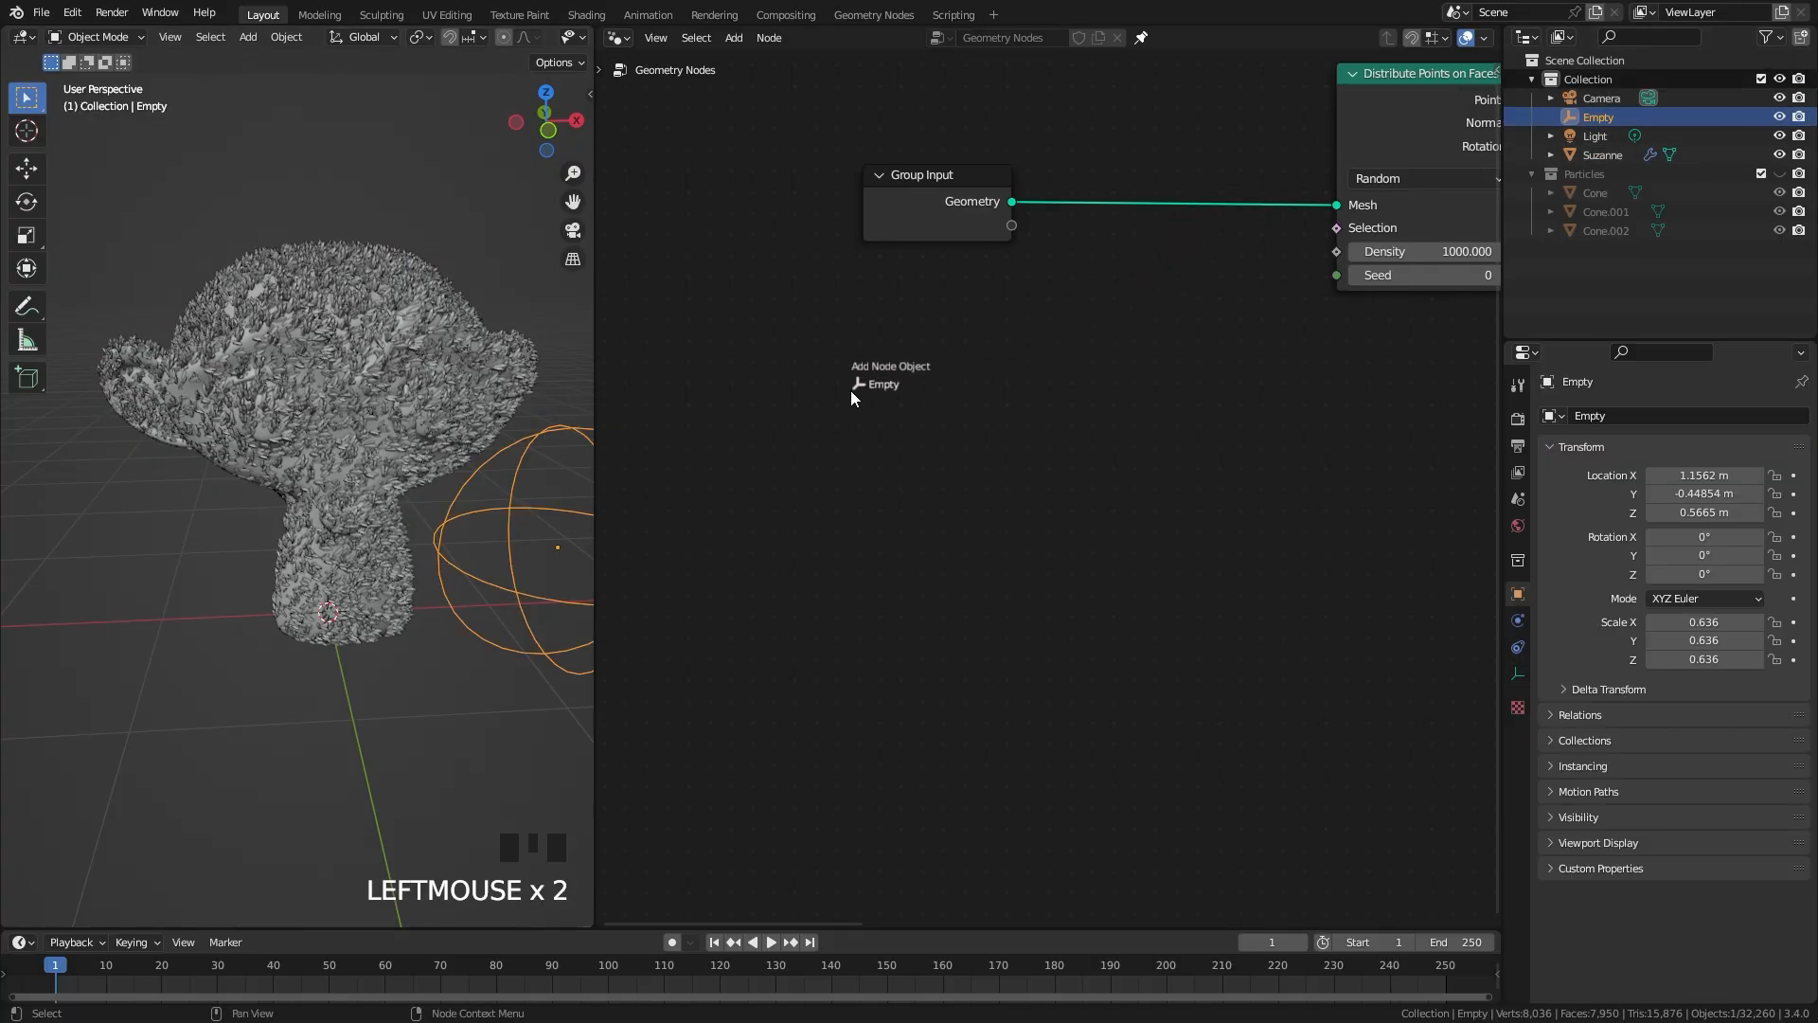
{"action": "left_click_drag", "start_coordinate": [712, 442], "coordinate": [712, 441]}
{"action": "left_click_drag", "start_coordinate": [756, 463], "coordinate": [717, 457]}
Step: Add a Position node directly above the Object Info node
{"action": "key", "text": "shift+a"}
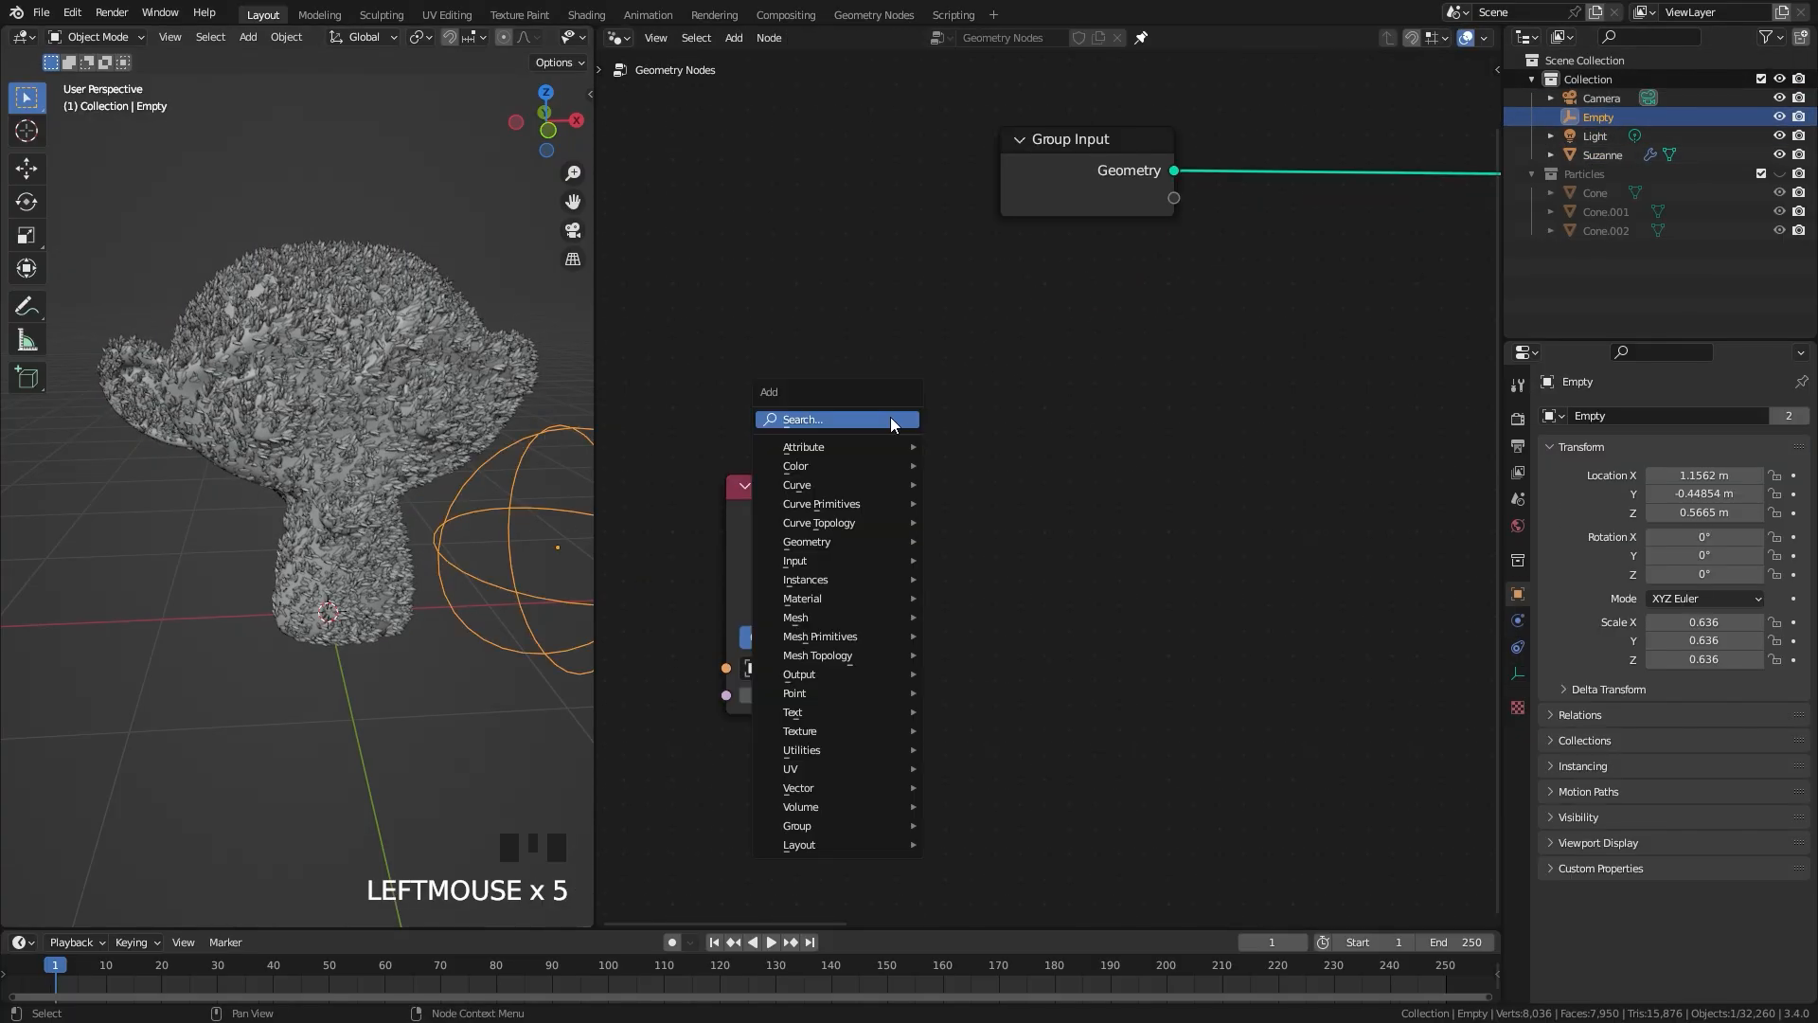
{"action": "mouse_move", "coordinate": [835, 557]}
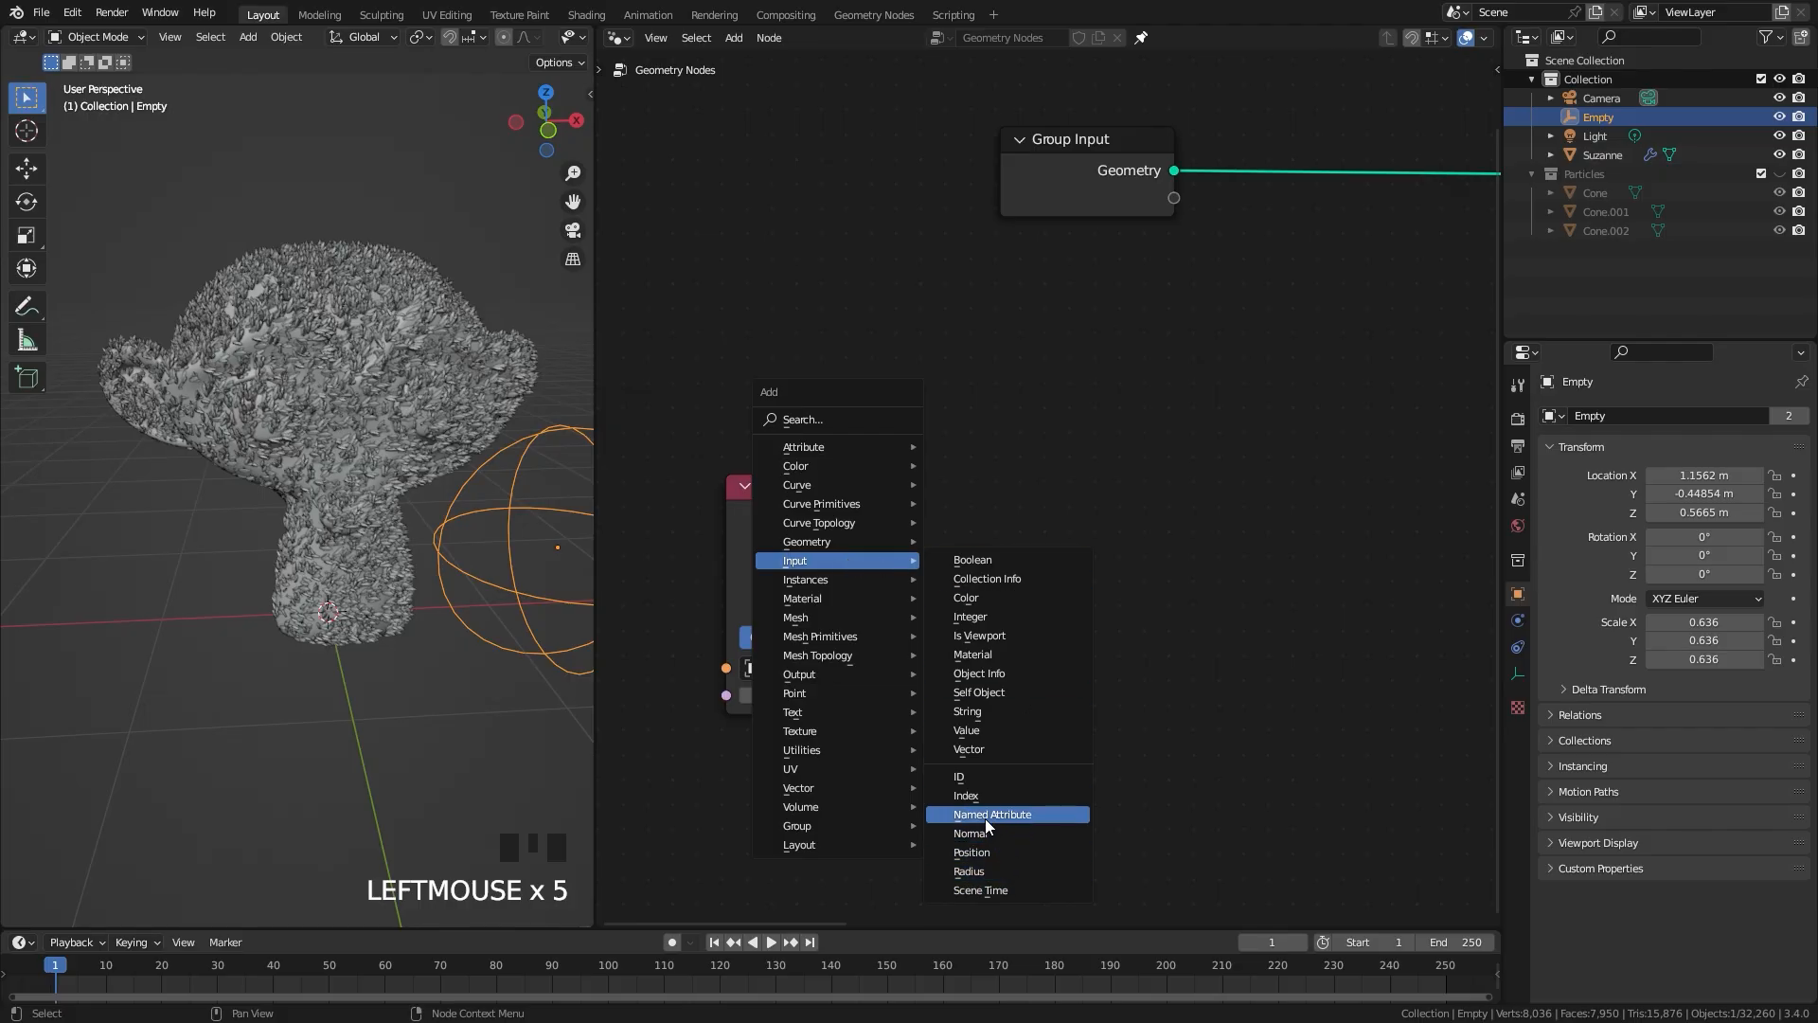
{"action": "left_click", "coordinate": [975, 853]}
{"action": "left_click", "coordinate": [723, 396]}
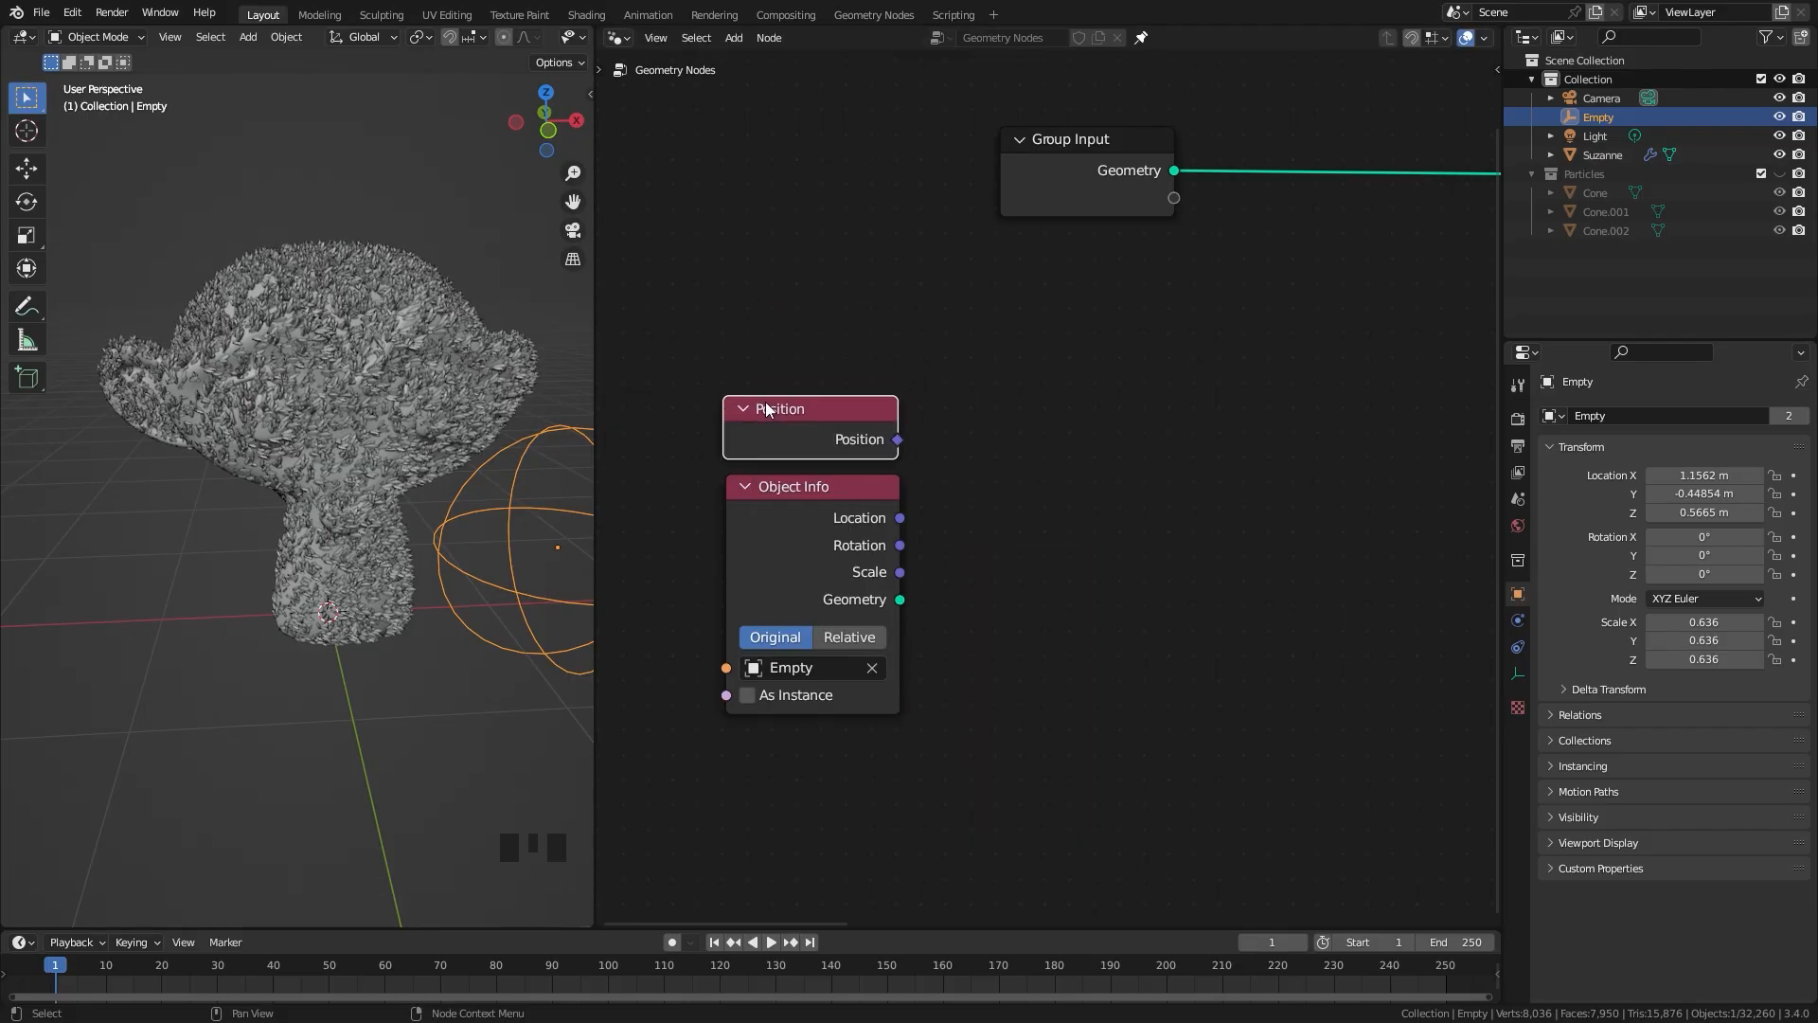
Step: Add a Vector Math node set to Distance, fed by the Position node and the Object Info's Location
{"action": "key", "text": "shift+a"}
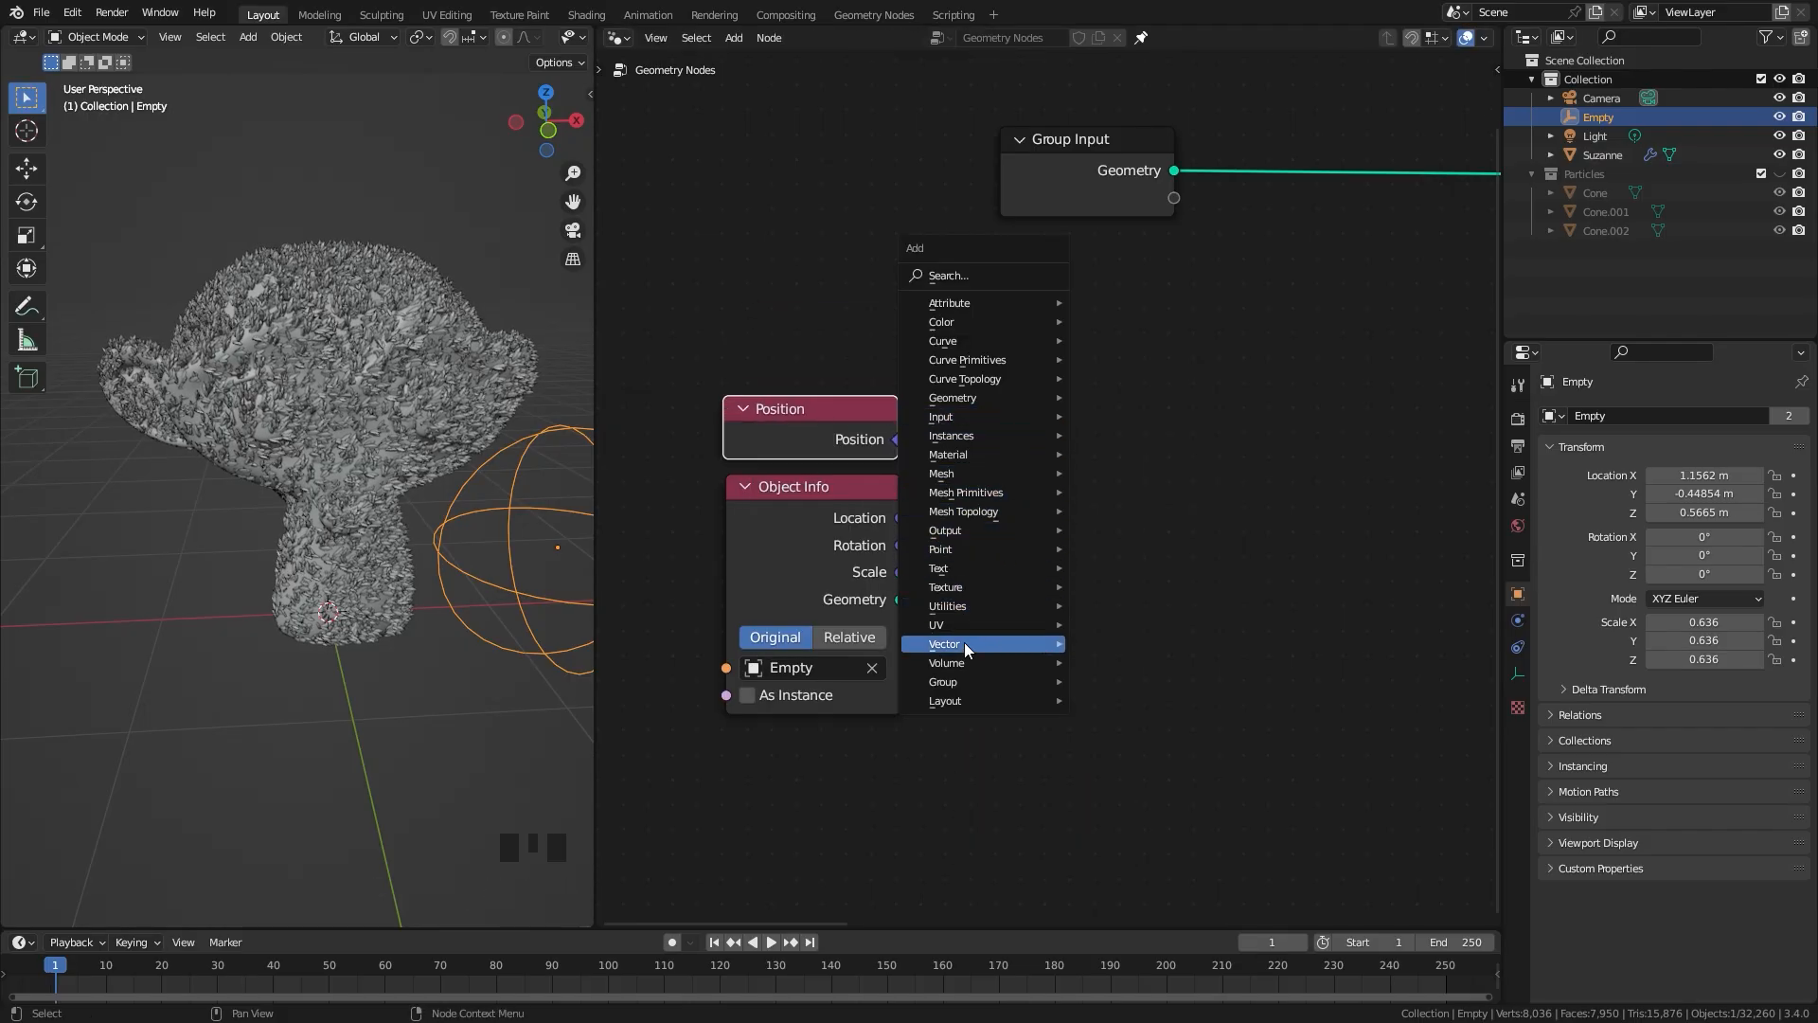
{"action": "mouse_move", "coordinate": [966, 644]}
{"action": "left_click", "coordinate": [1117, 701]}
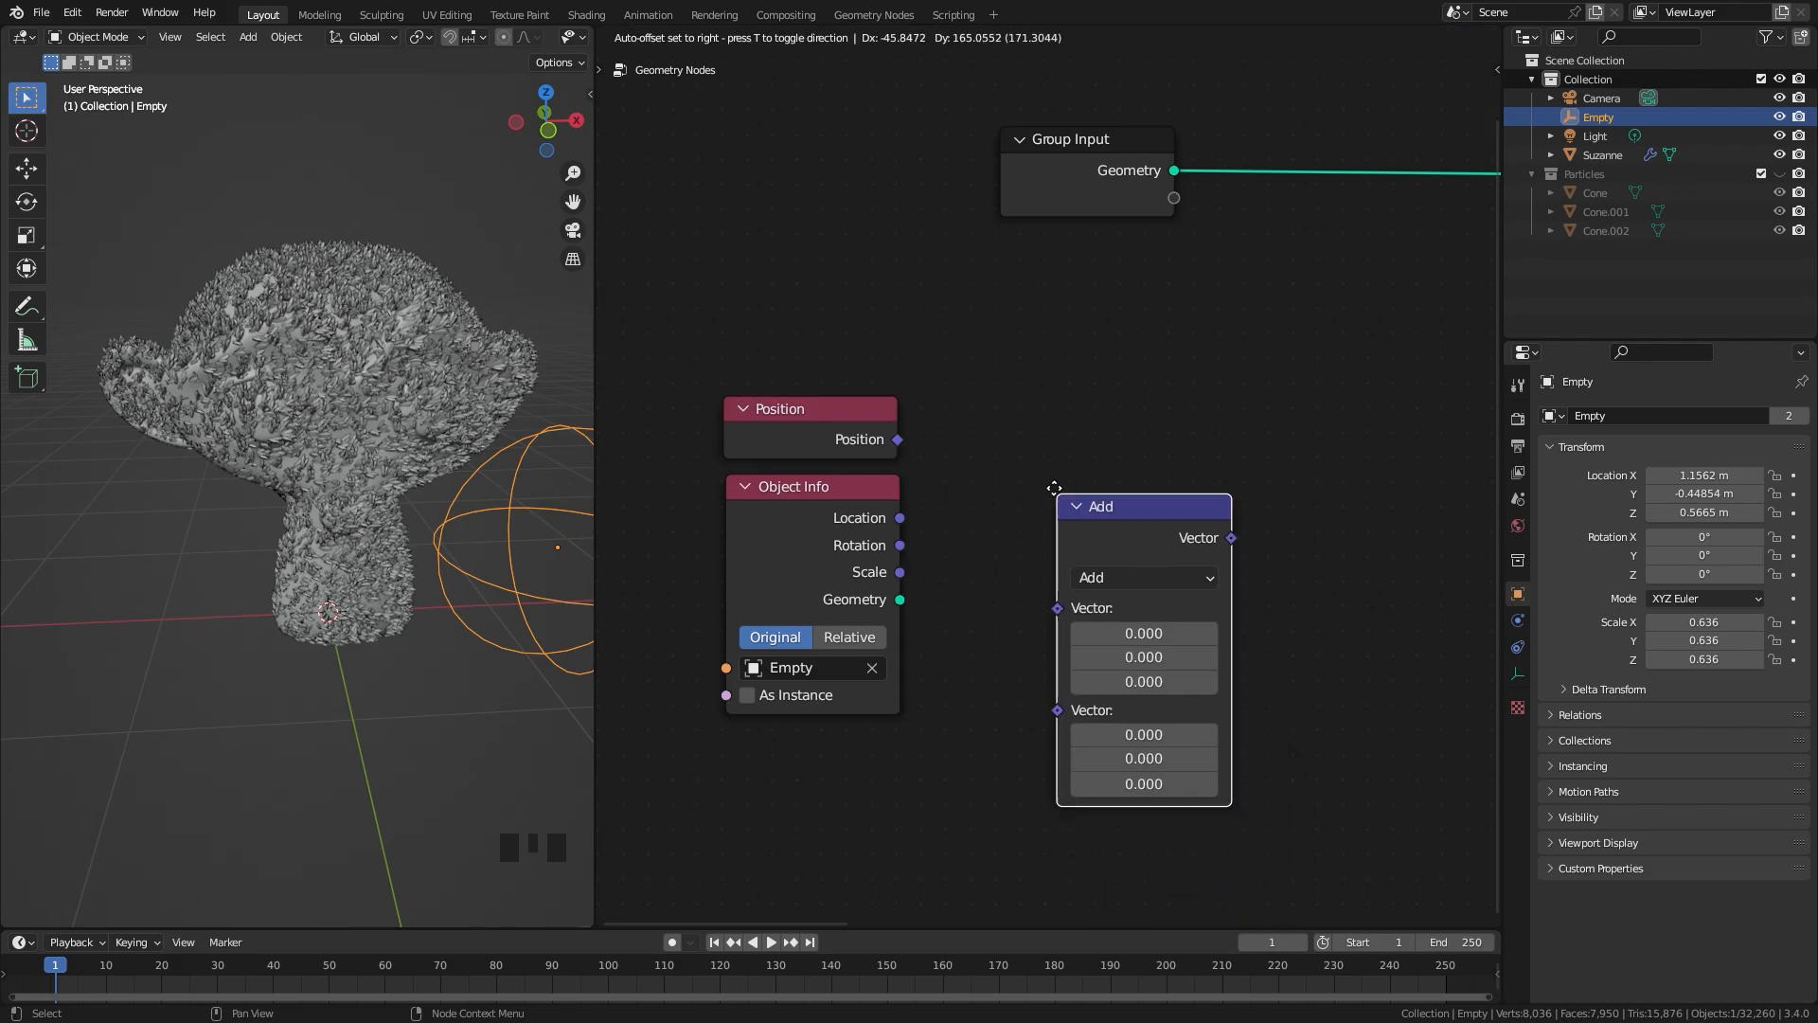
{"action": "left_click", "coordinate": [1021, 409]}
{"action": "left_click_drag", "start_coordinate": [896, 438], "coordinate": [1024, 524]}
{"action": "left_click_drag", "start_coordinate": [899, 518], "coordinate": [1025, 550]}
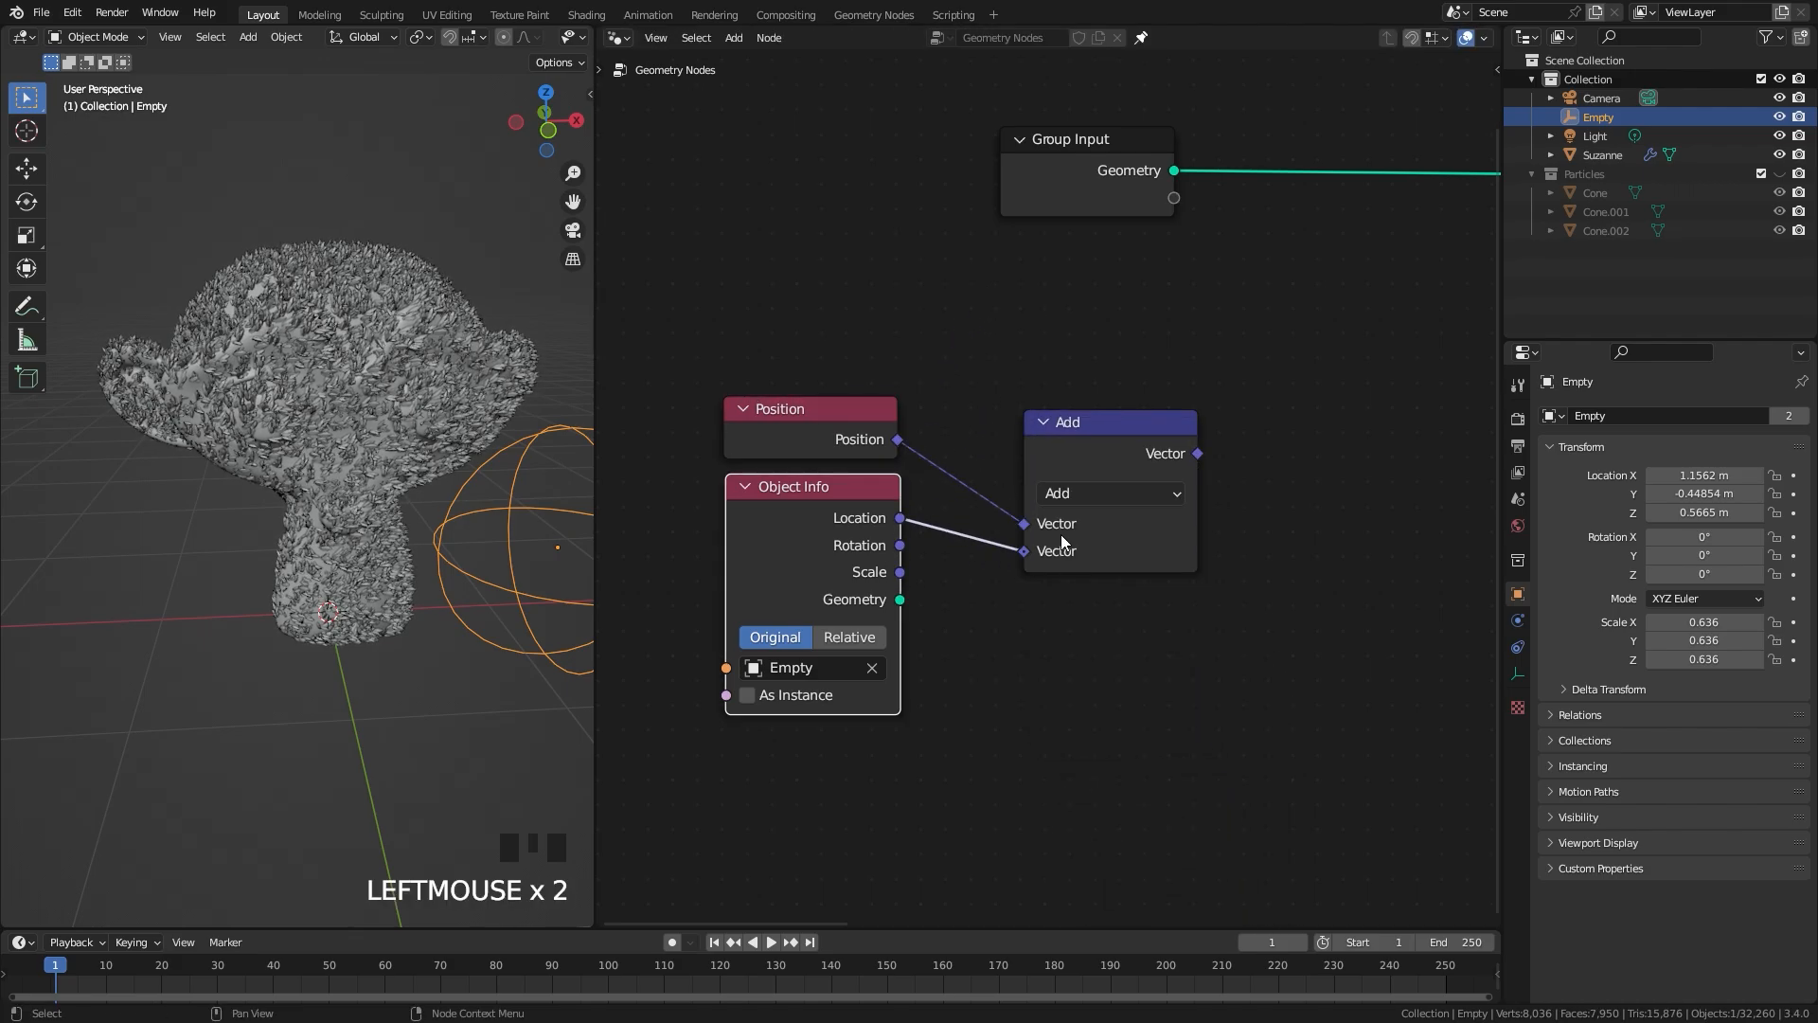
{"action": "left_click", "coordinate": [1127, 495]}
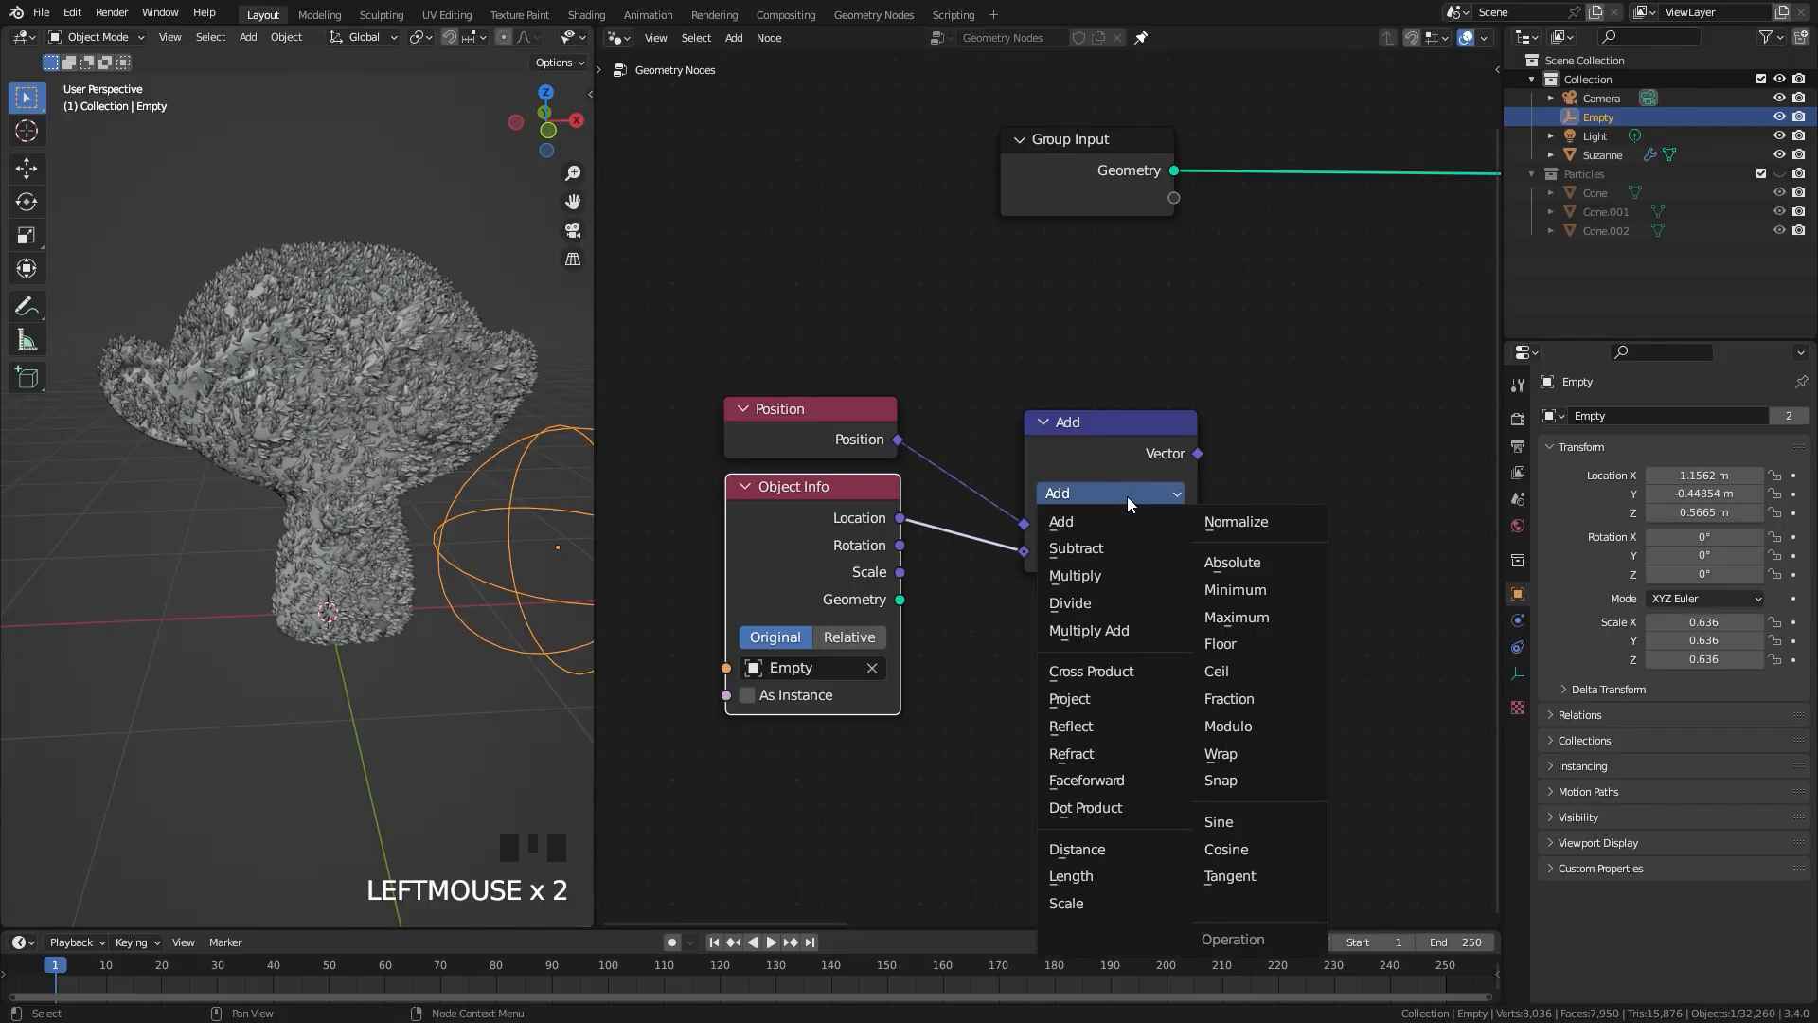
{"action": "left_click", "coordinate": [1099, 851]}
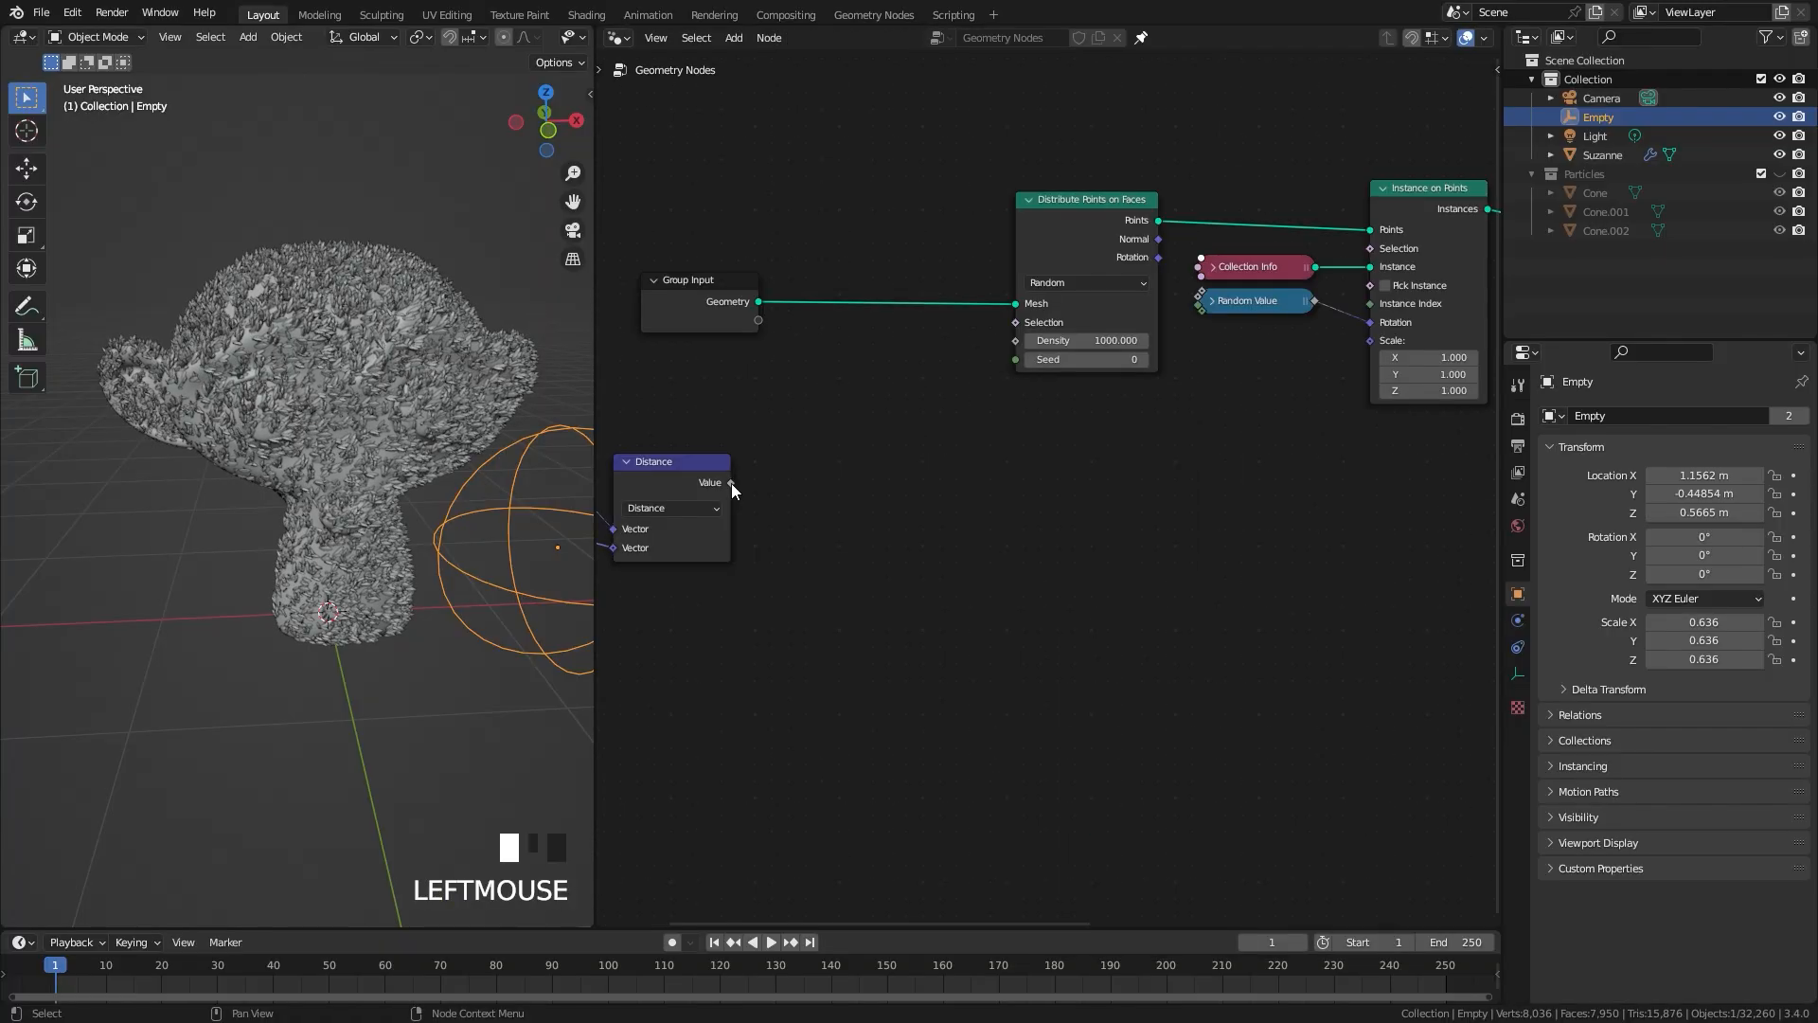
Step: Connect the Distance value to the Scale of Instance on Points and test the effect by moving the empty
{"action": "left_click_drag", "start_coordinate": [731, 483], "coordinate": [1371, 343]}
{"action": "key", "text": "g"}
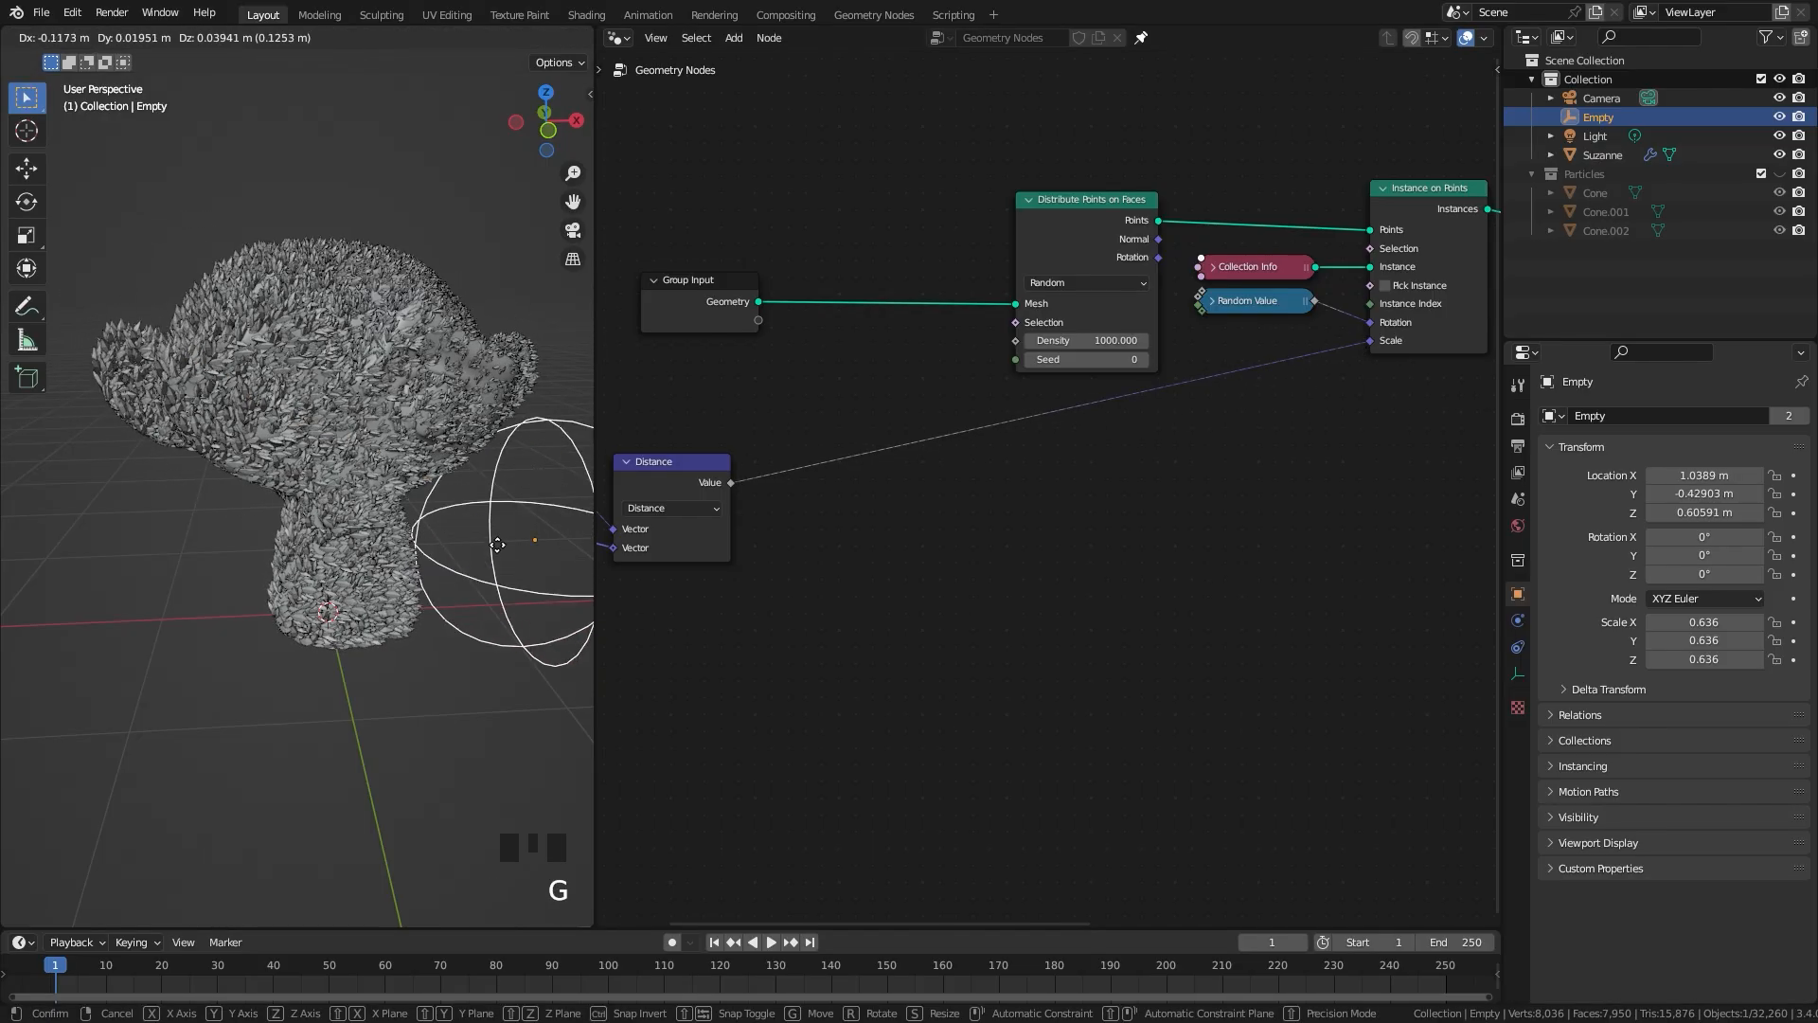
{"action": "left_click", "coordinate": [554, 554]}
Step: Insert a Map Range node on the link between Distance and the Scale of Instance on Points
{"action": "scroll", "coordinate": [1042, 478], "scroll_direction": "up", "scroll_amount": 1}
{"action": "middle_click_drag", "start_coordinate": [1247, 399], "coordinate": [1023, 412]}
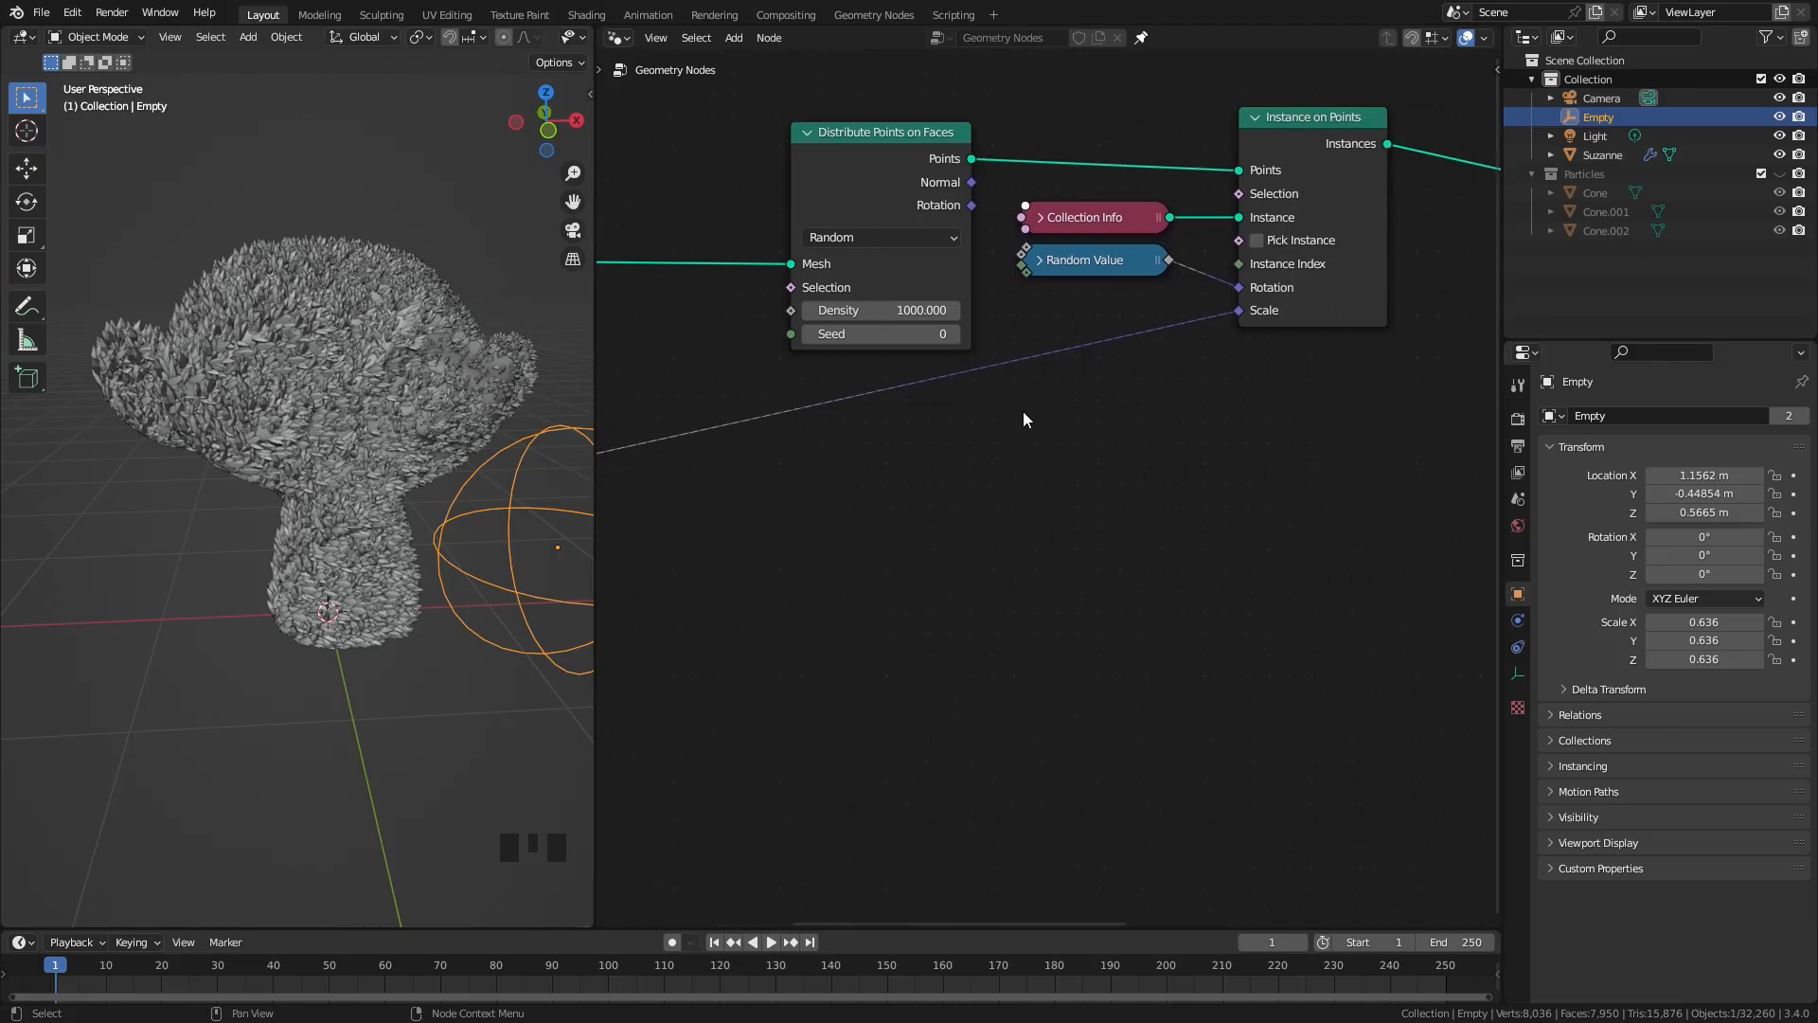
{"action": "key", "text": "shift+a"}
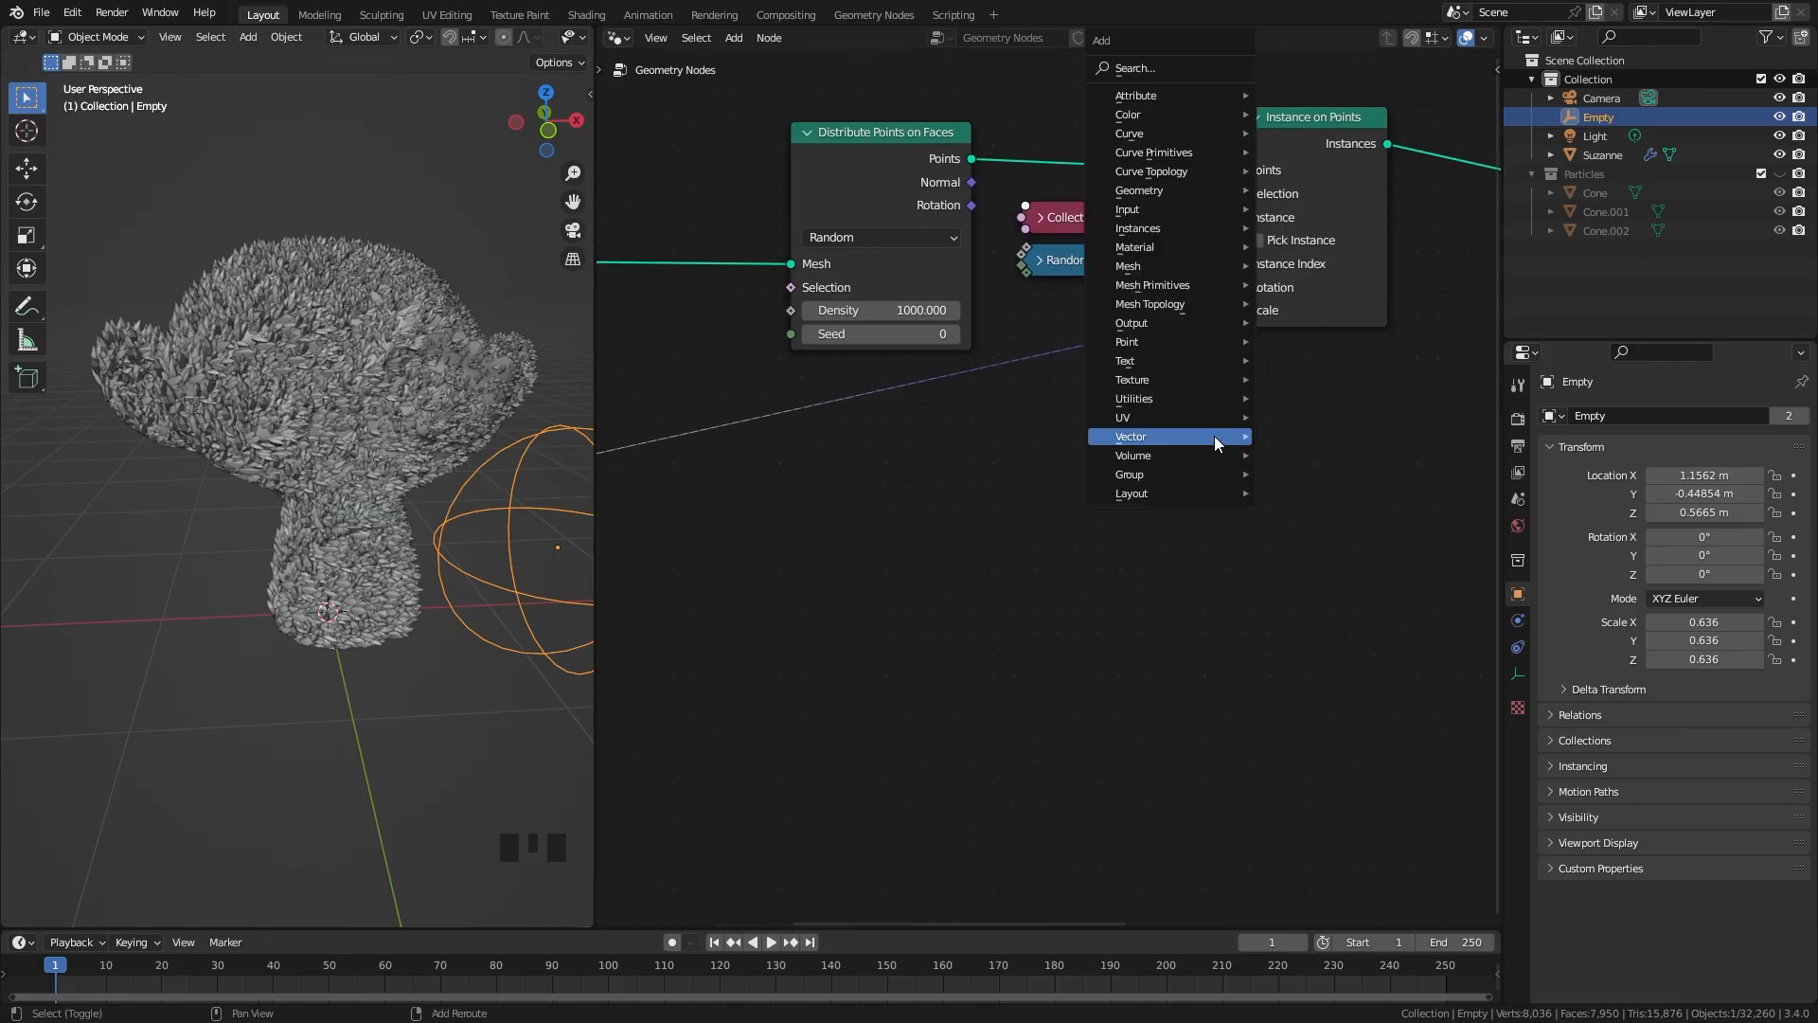
{"action": "mouse_move", "coordinate": [1171, 386]}
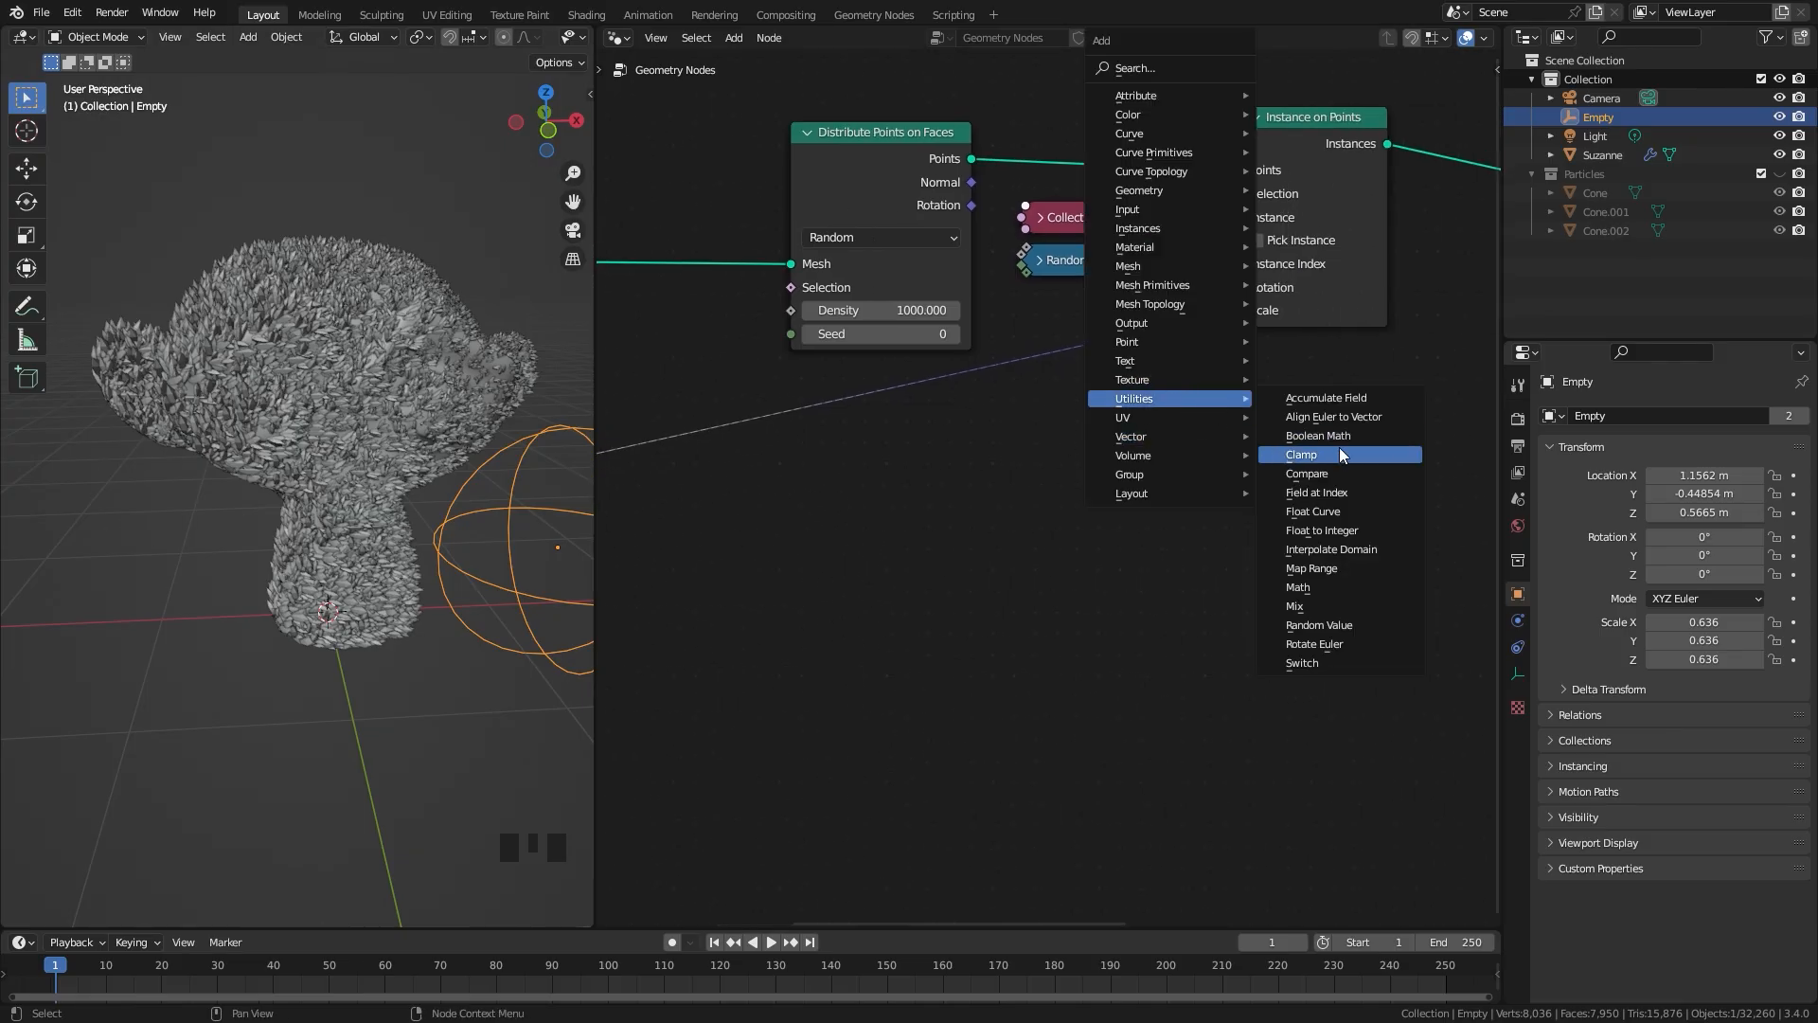
{"action": "left_click", "coordinate": [1334, 567]}
{"action": "scroll", "coordinate": [1136, 365], "scroll_direction": "up", "scroll_amount": 2}
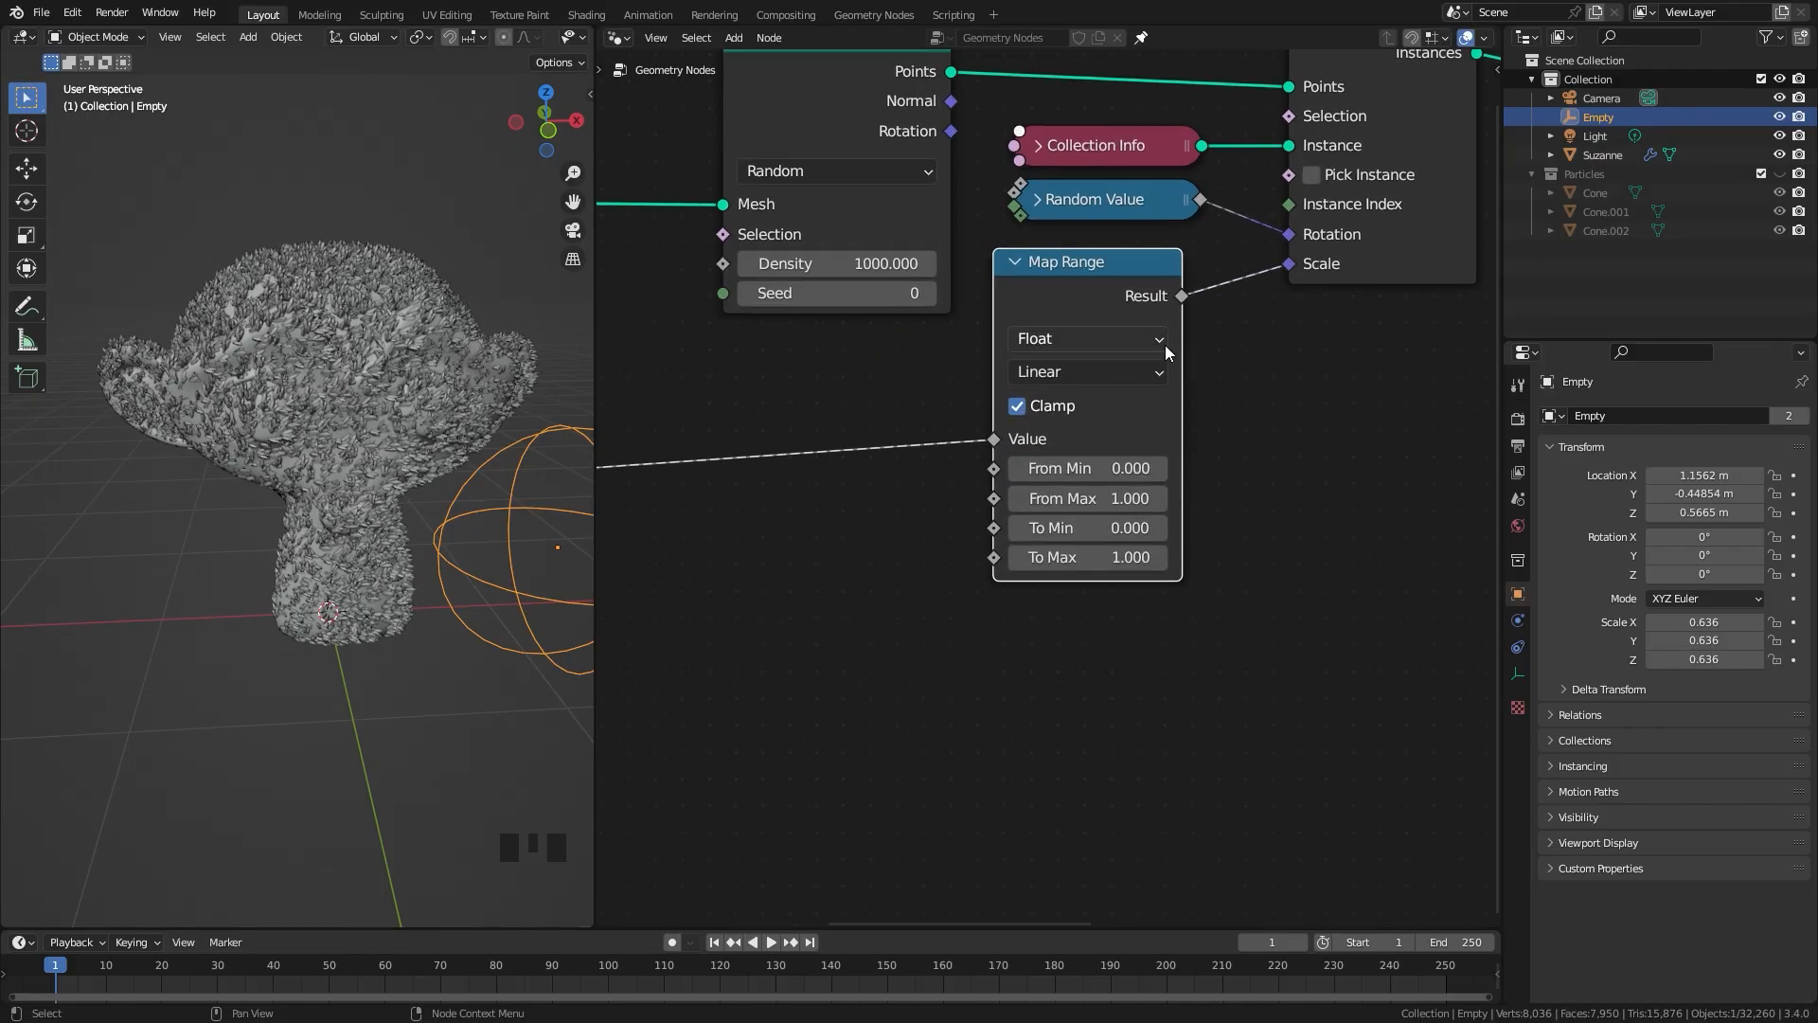
{"action": "left_click", "coordinate": [1156, 363]}
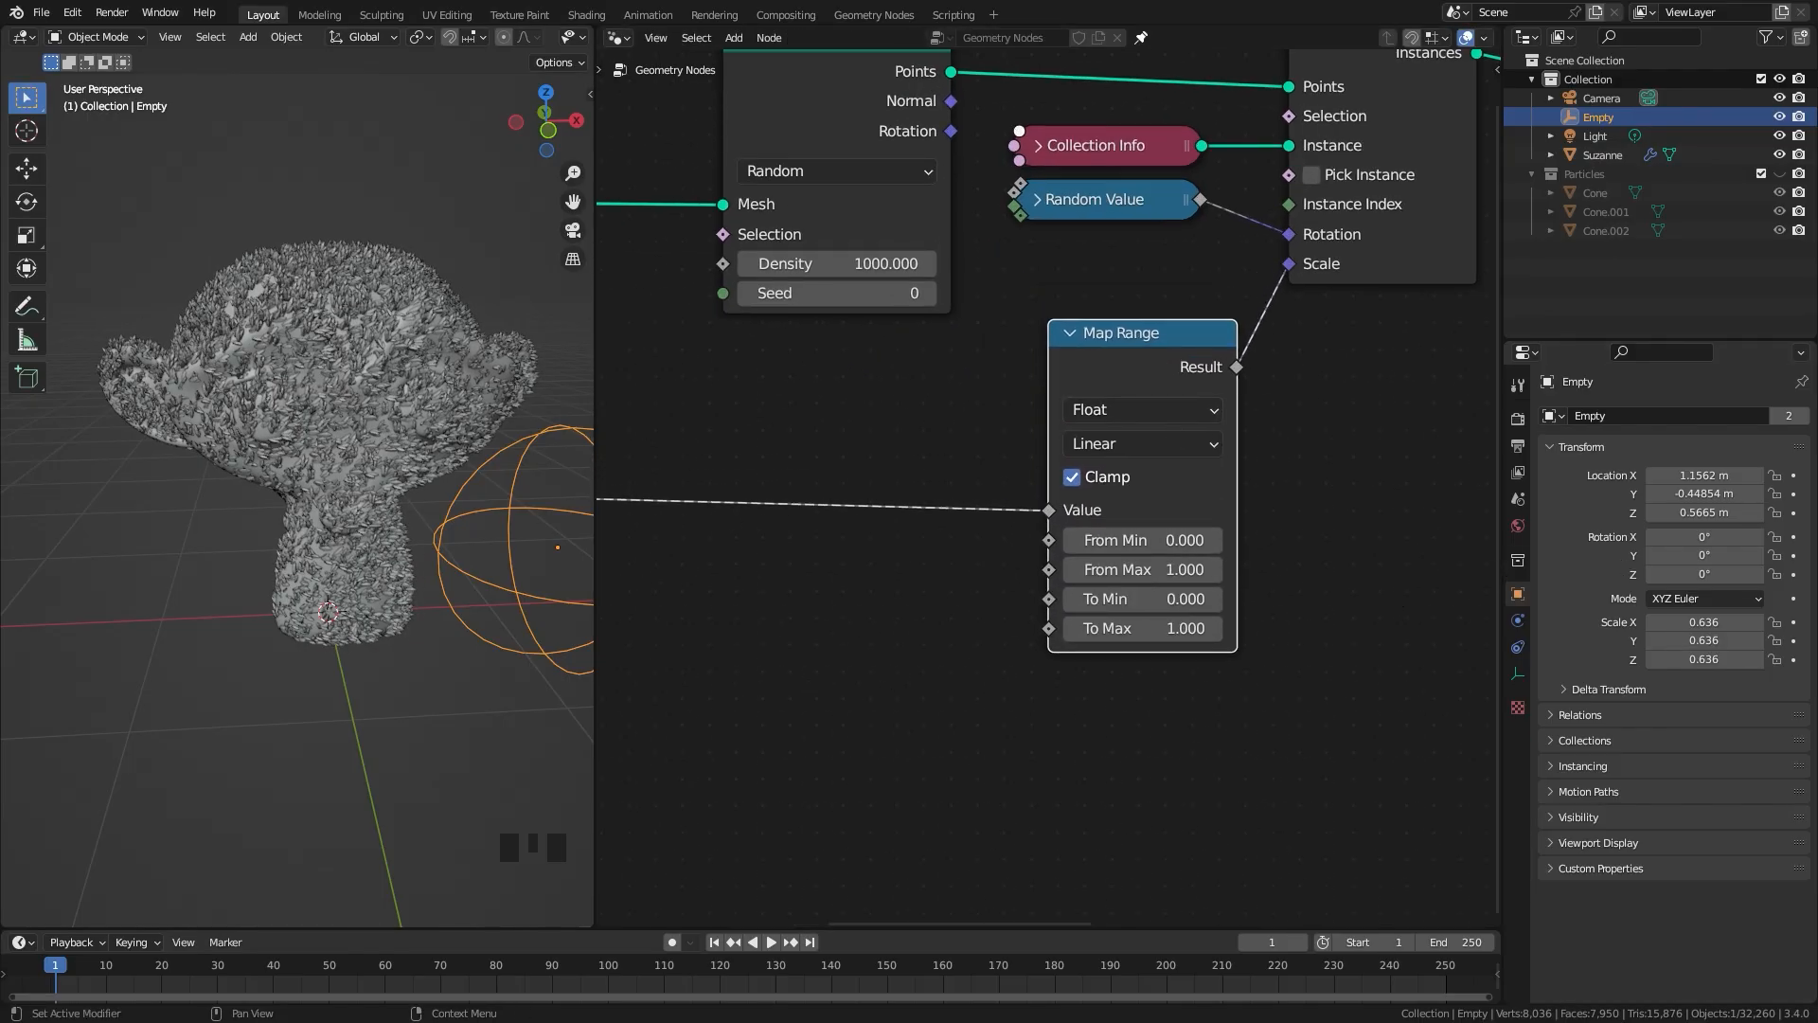
{"action": "scroll", "coordinate": [1018, 484], "scroll_direction": "up", "scroll_amount": 3}
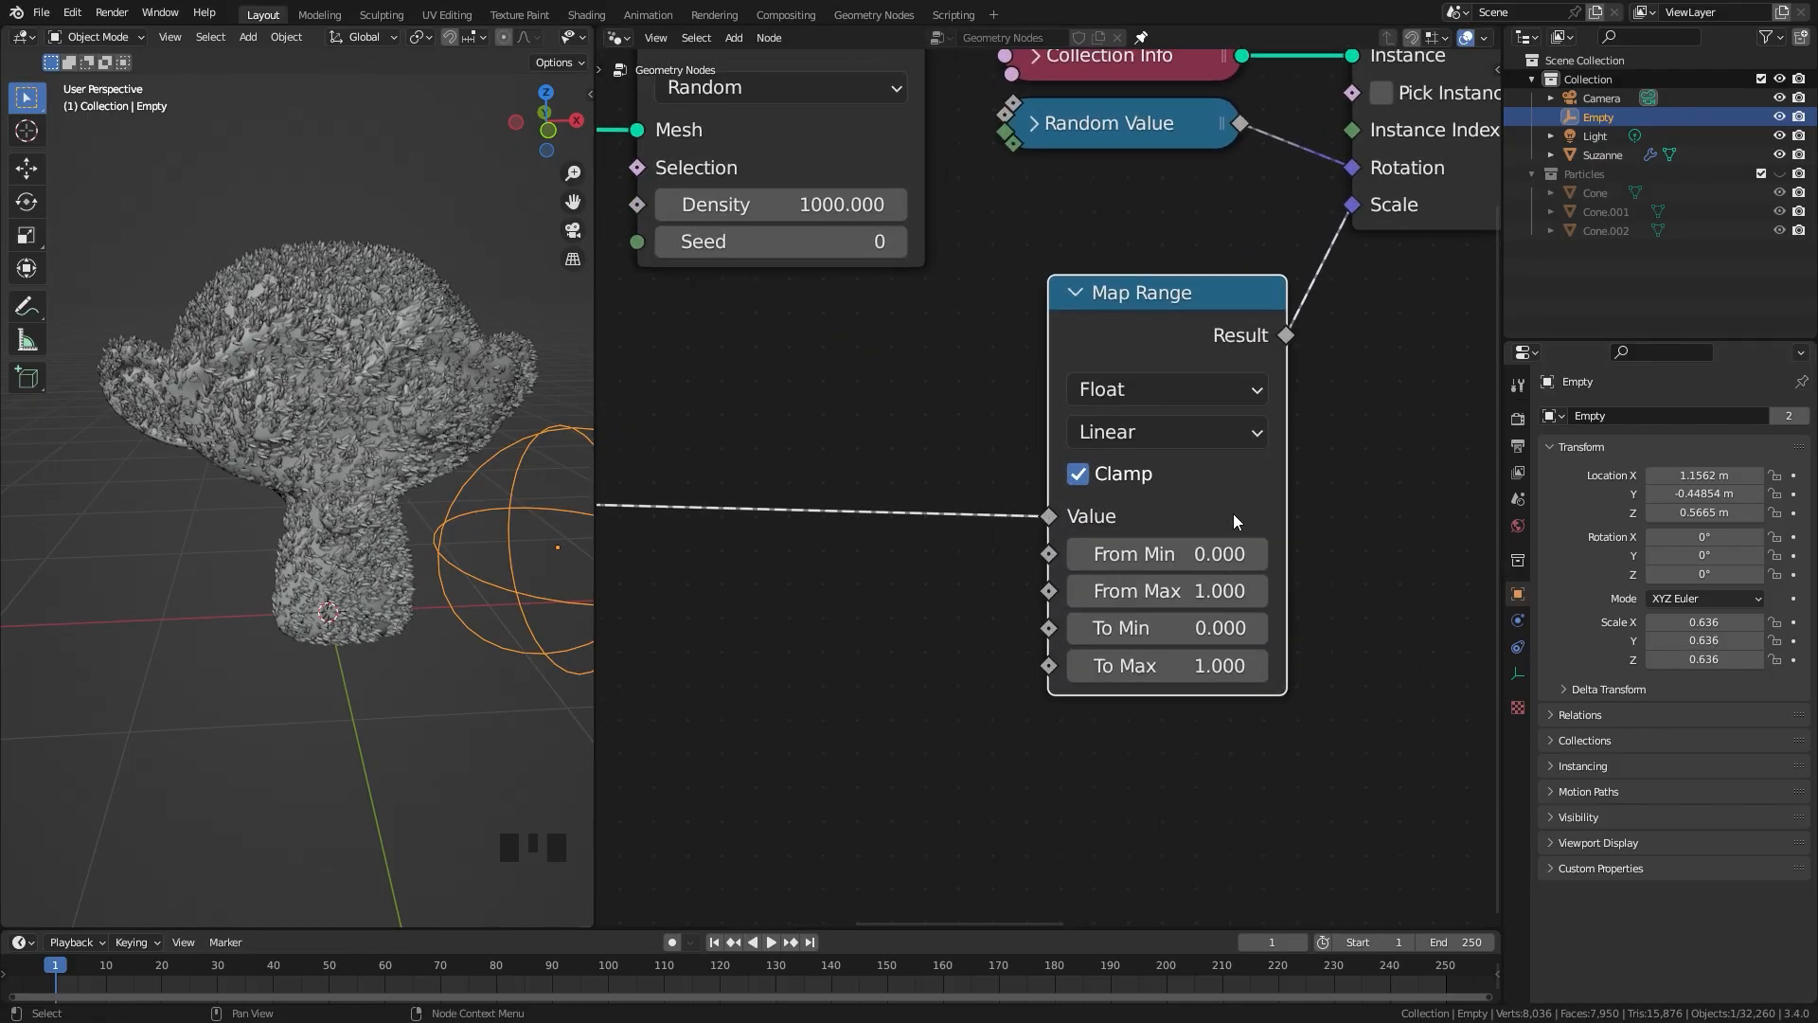
{"action": "middle_click_drag", "start_coordinate": [1234, 515], "coordinate": [1086, 509]}
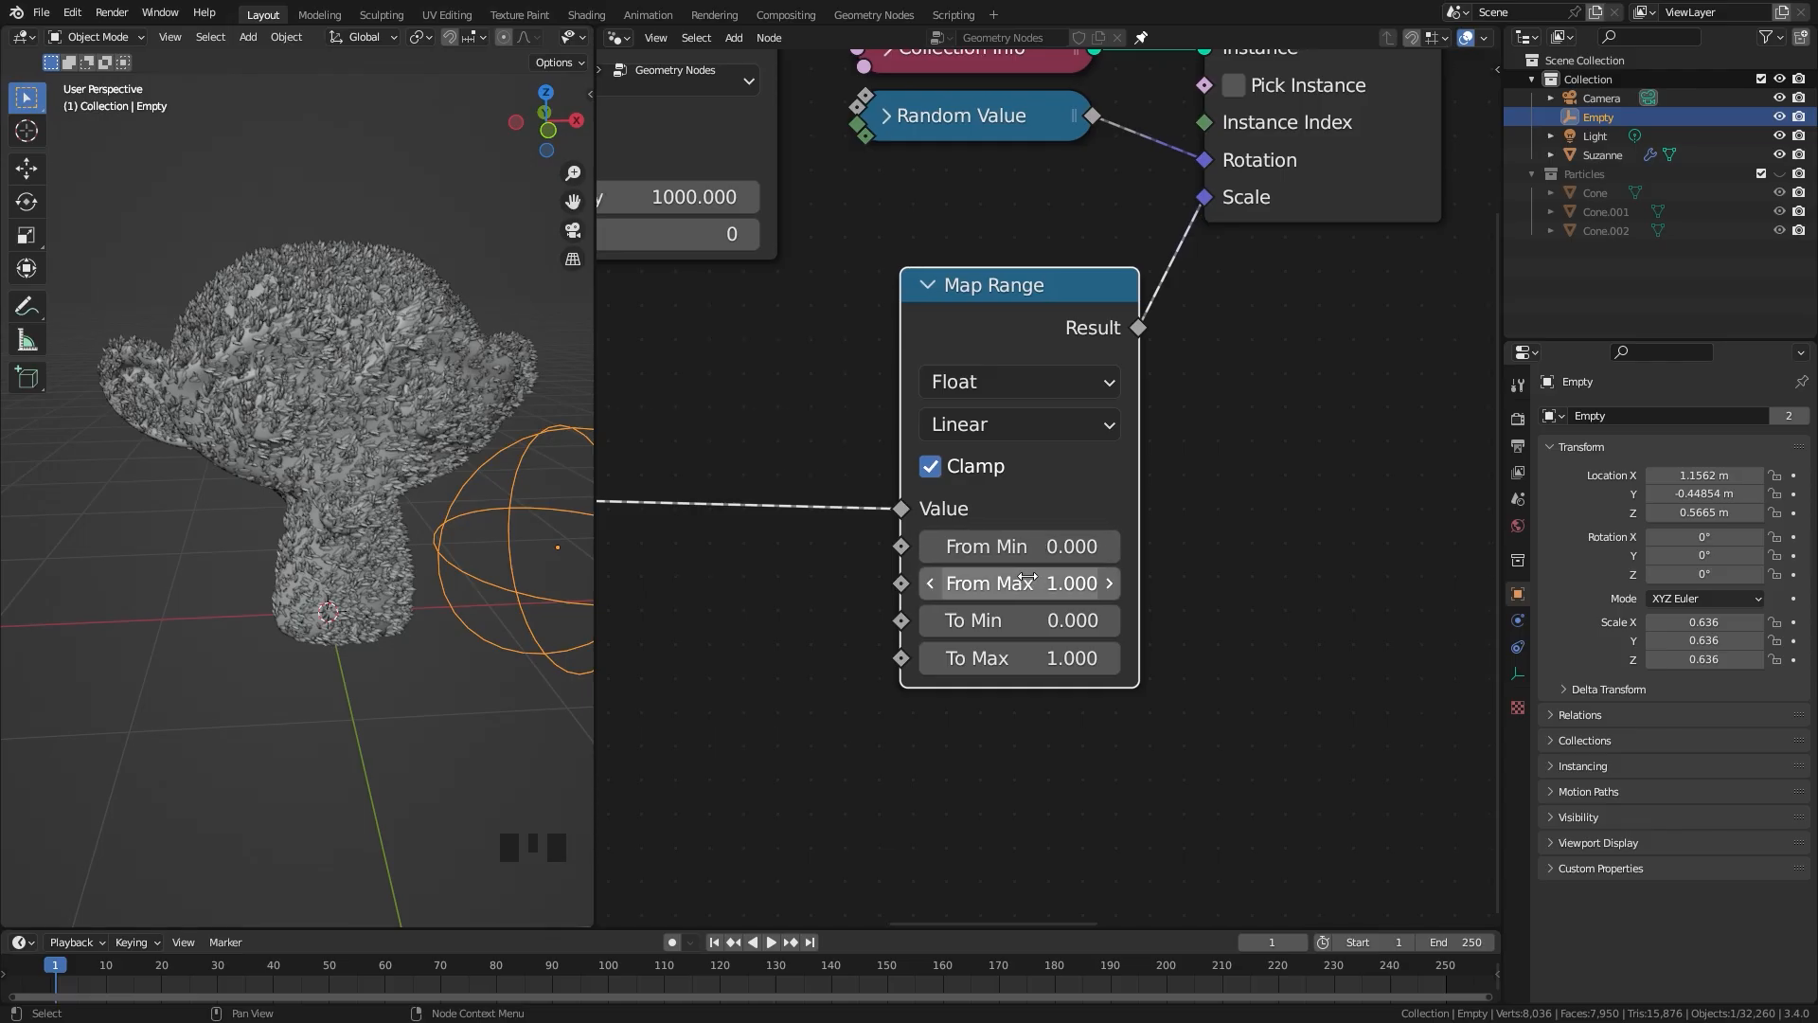
{"action": "left_click_drag", "start_coordinate": [1013, 583], "coordinate": [1059, 584]}
{"action": "key", "text": "Escape"}
{"action": "scroll", "coordinate": [966, 644], "scroll_direction": "up", "scroll_amount": 3}
{"action": "scroll", "coordinate": [962, 611], "scroll_direction": "down", "scroll_amount": 1}
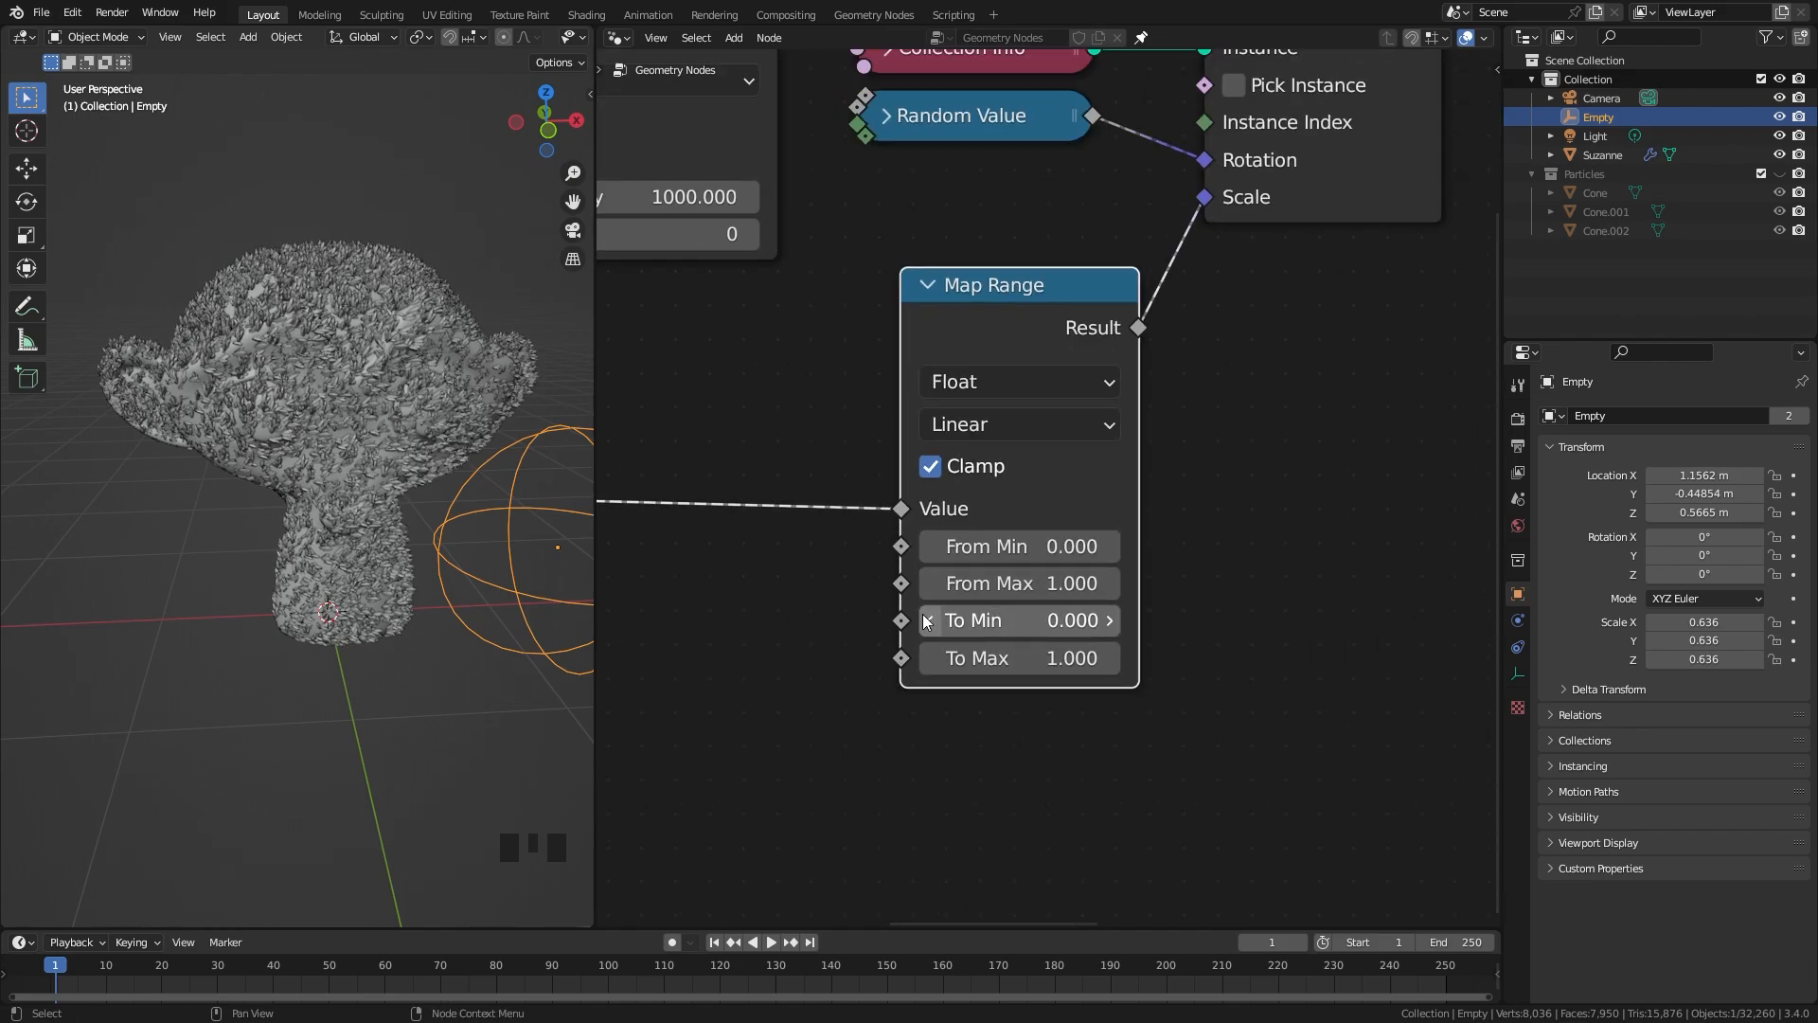
Step: Invert the Map Range output by setting To Min to 1 and To Max to 0
{"action": "left_click", "coordinate": [968, 622]}
{"action": "type", "text": "1"}
{"action": "left_click", "coordinate": [1020, 645]}
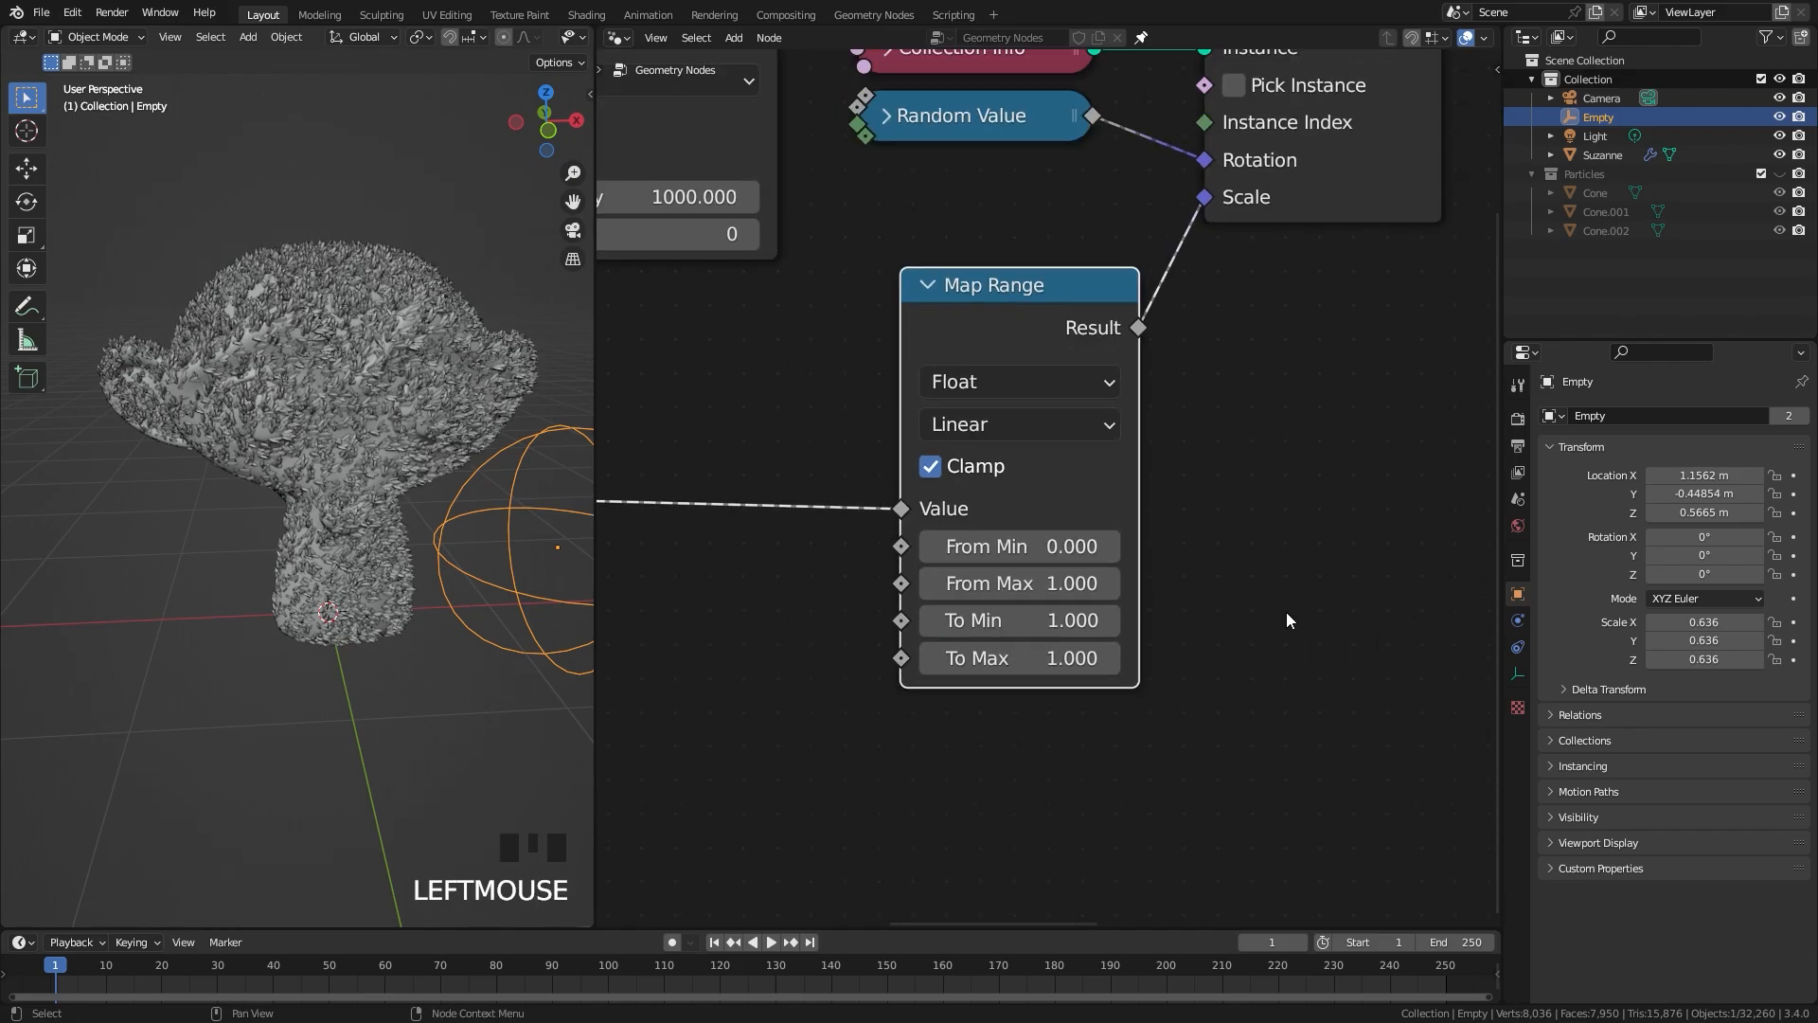
{"action": "left_click", "coordinate": [1020, 646]}
{"action": "type", "text": "0"}
{"action": "left_click", "coordinate": [1285, 561]}
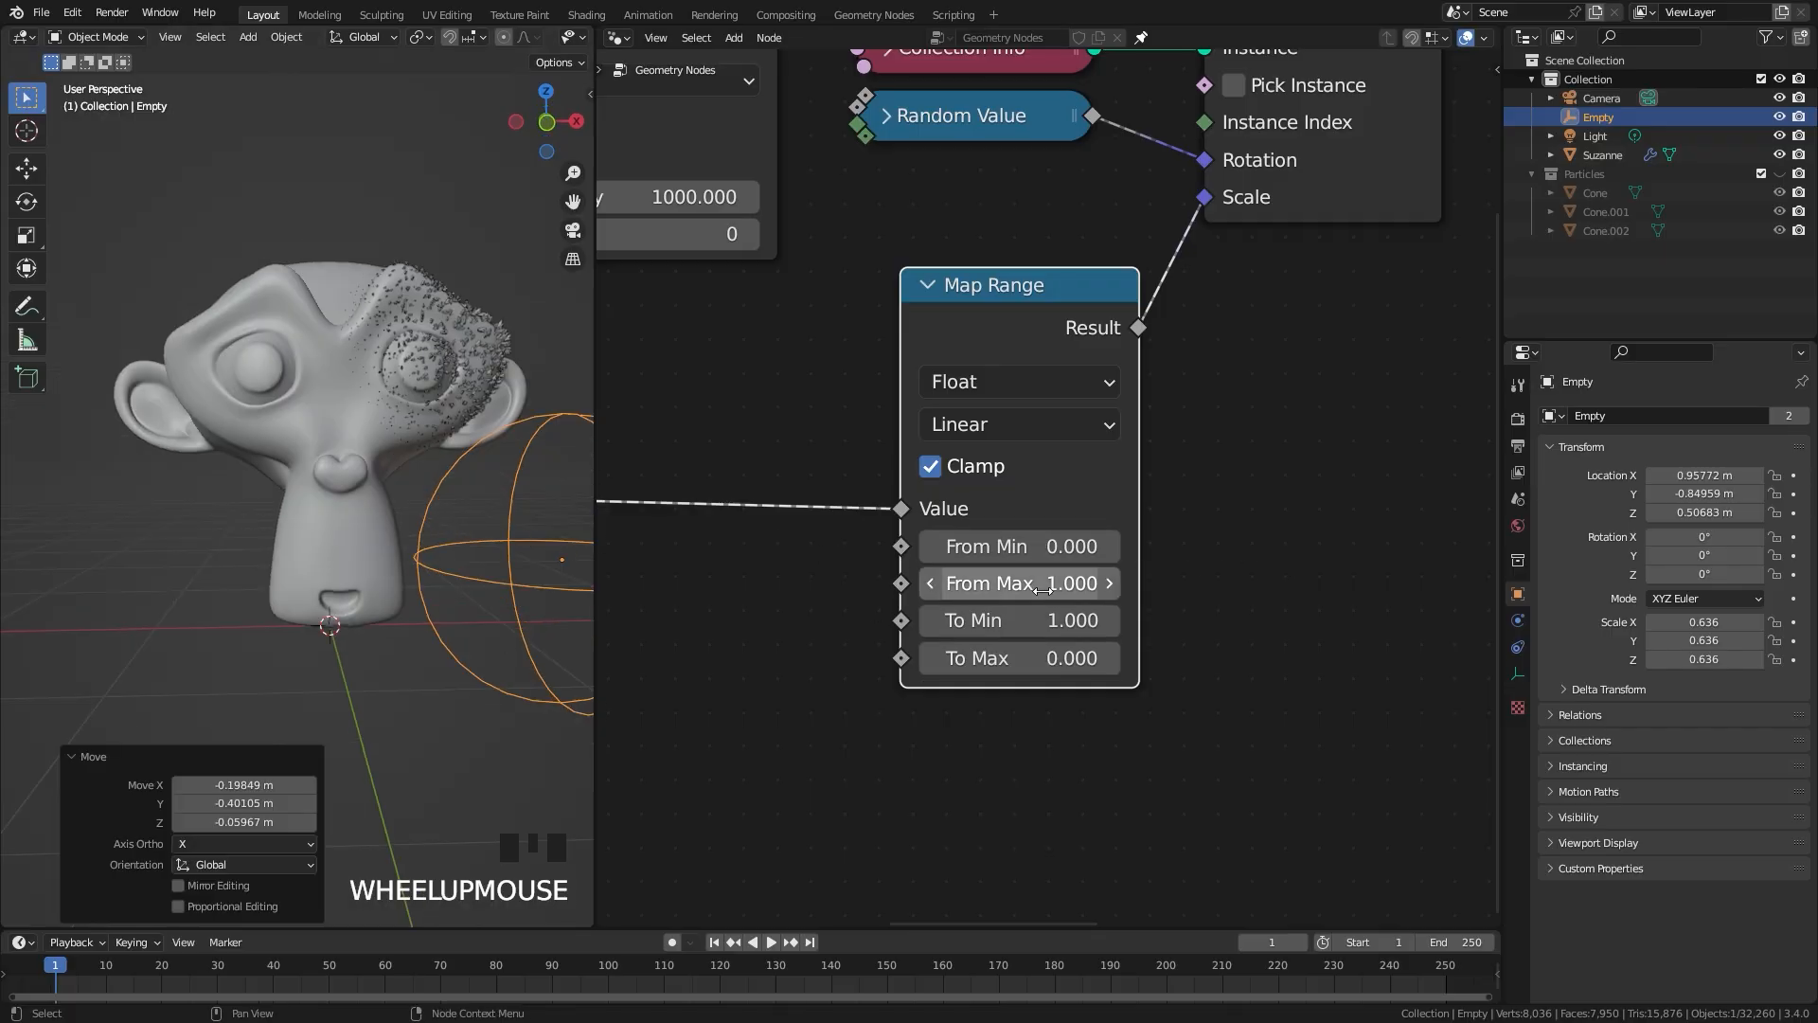
Step: Set the empty's Object Info node to Relative and view the head from the front
{"action": "mouse_move", "coordinate": [1042, 587]}
{"action": "left_mouse_down", "text": "shift"}
{"action": "mouse_move", "coordinate": [956, 588]}
{"action": "mouse_move", "coordinate": [1450, 588]}
{"action": "mouse_move", "coordinate": [1038, 588]}
{"action": "left_mouse_up", "text": "shift"}
{"action": "scroll", "coordinate": [720, 521], "scroll_direction": "down", "scroll_amount": 5}
{"action": "middle_click_drag", "start_coordinate": [640, 519], "coordinate": [1307, 458]}
{"action": "scroll", "coordinate": [946, 646], "scroll_direction": "up", "scroll_amount": 2}
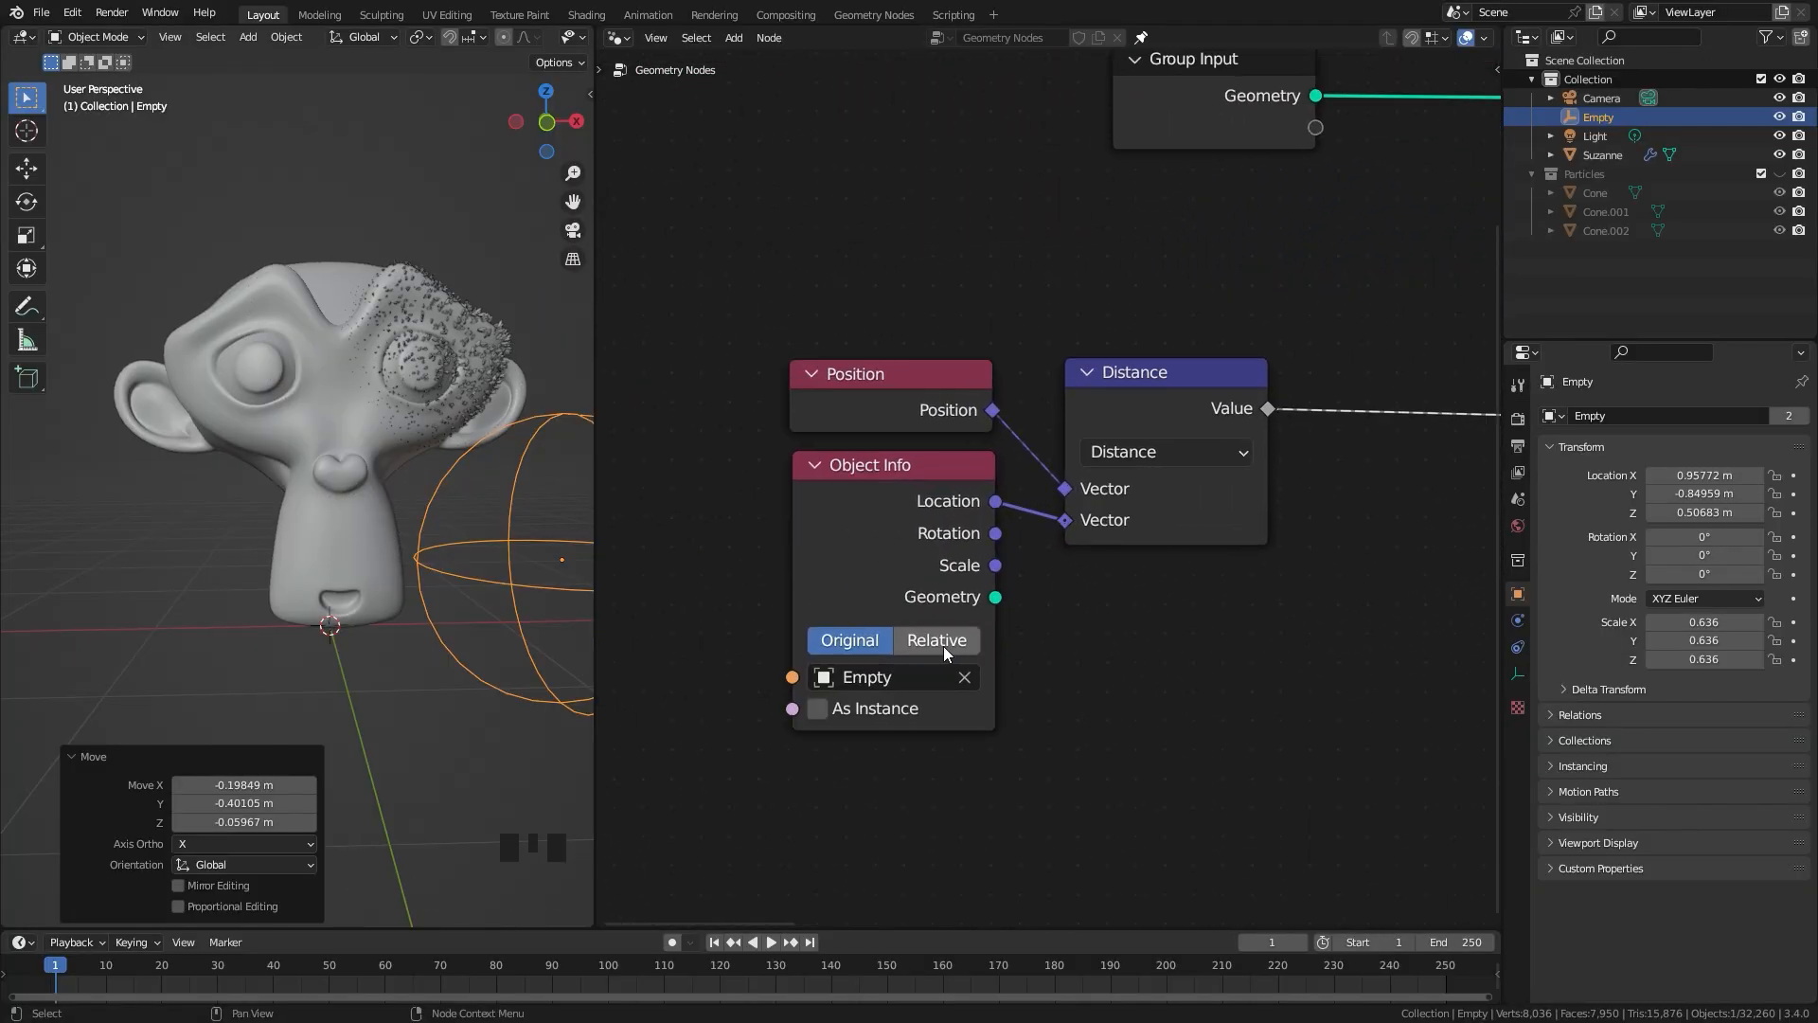
{"action": "left_click", "coordinate": [934, 641]}
{"action": "middle_click_drag", "start_coordinate": [313, 549], "coordinate": [570, 595]}
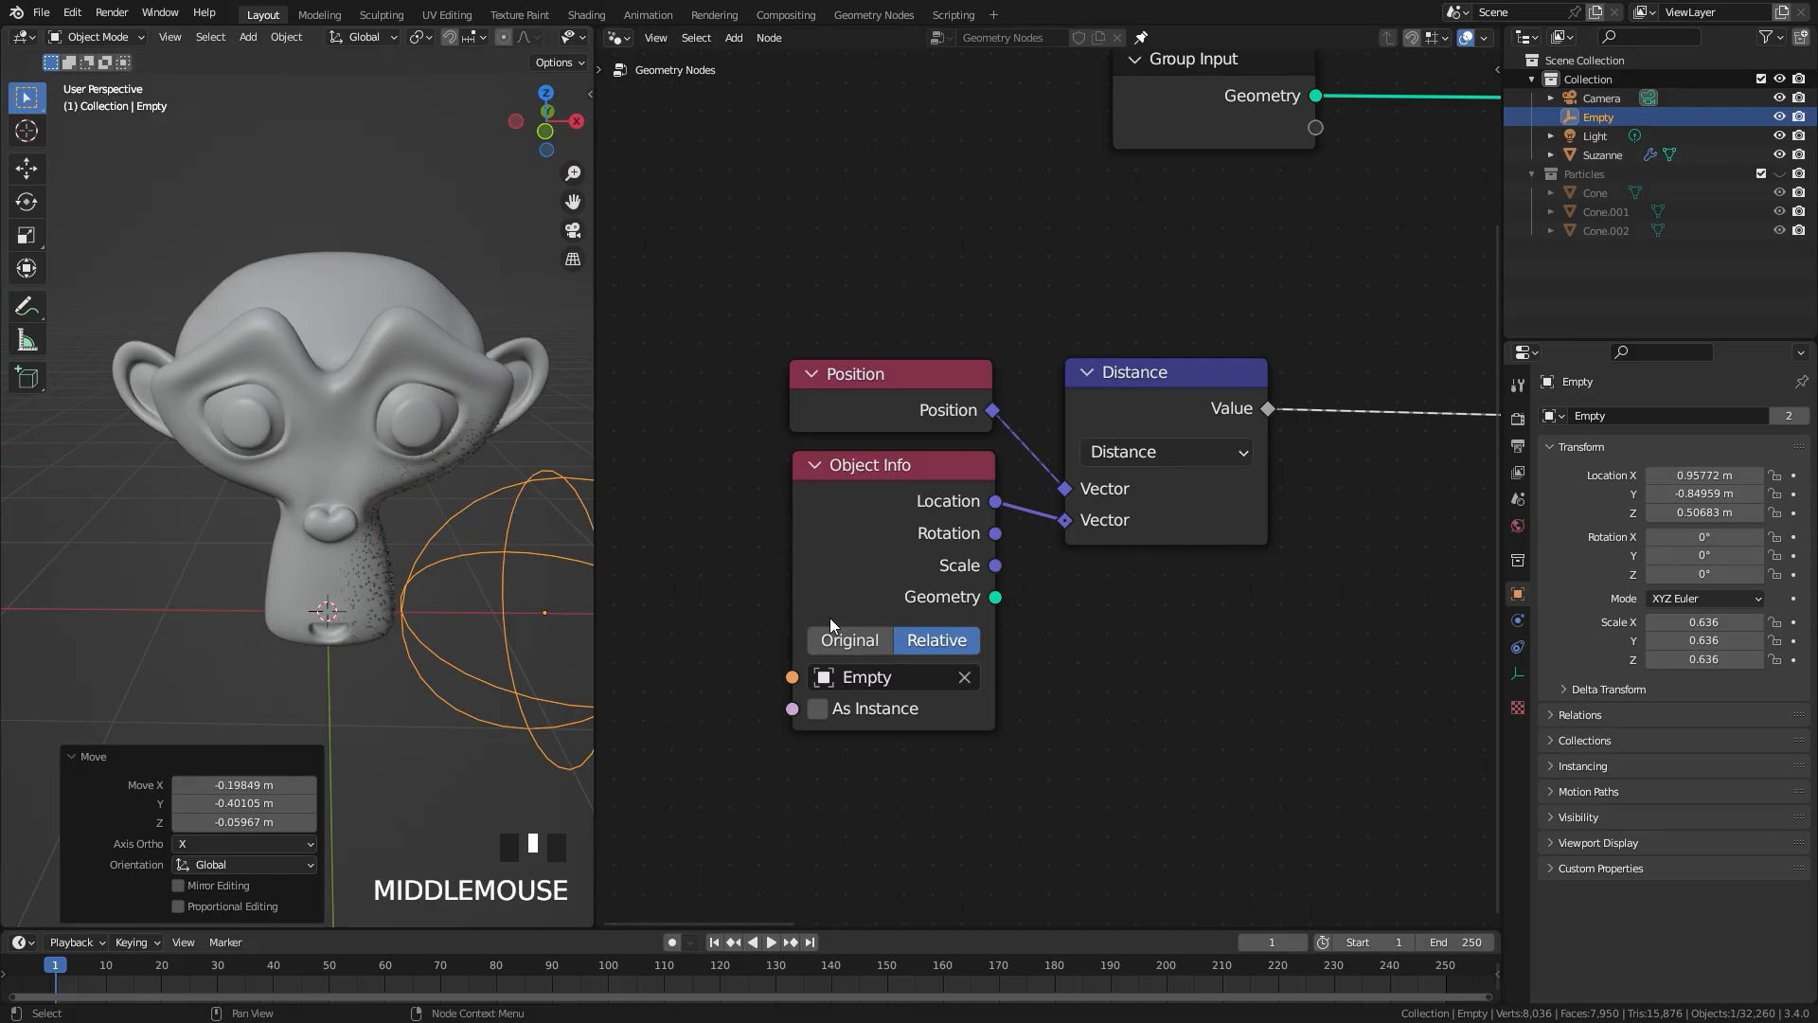
Step: Set the Map Range node's From Max to 0.7
{"action": "scroll", "coordinate": [488, 595], "scroll_direction": "down", "scroll_amount": 2}
{"action": "scroll", "coordinate": [1307, 492], "scroll_direction": "down", "scroll_amount": 4}
{"action": "middle_click_drag", "start_coordinate": [1325, 484], "coordinate": [871, 480]}
{"action": "middle_click_drag", "start_coordinate": [1265, 474], "coordinate": [913, 470]}
{"action": "scroll", "coordinate": [985, 492], "scroll_direction": "up", "scroll_amount": 4}
{"action": "scroll", "coordinate": [1121, 545], "scroll_direction": "up", "scroll_amount": 4}
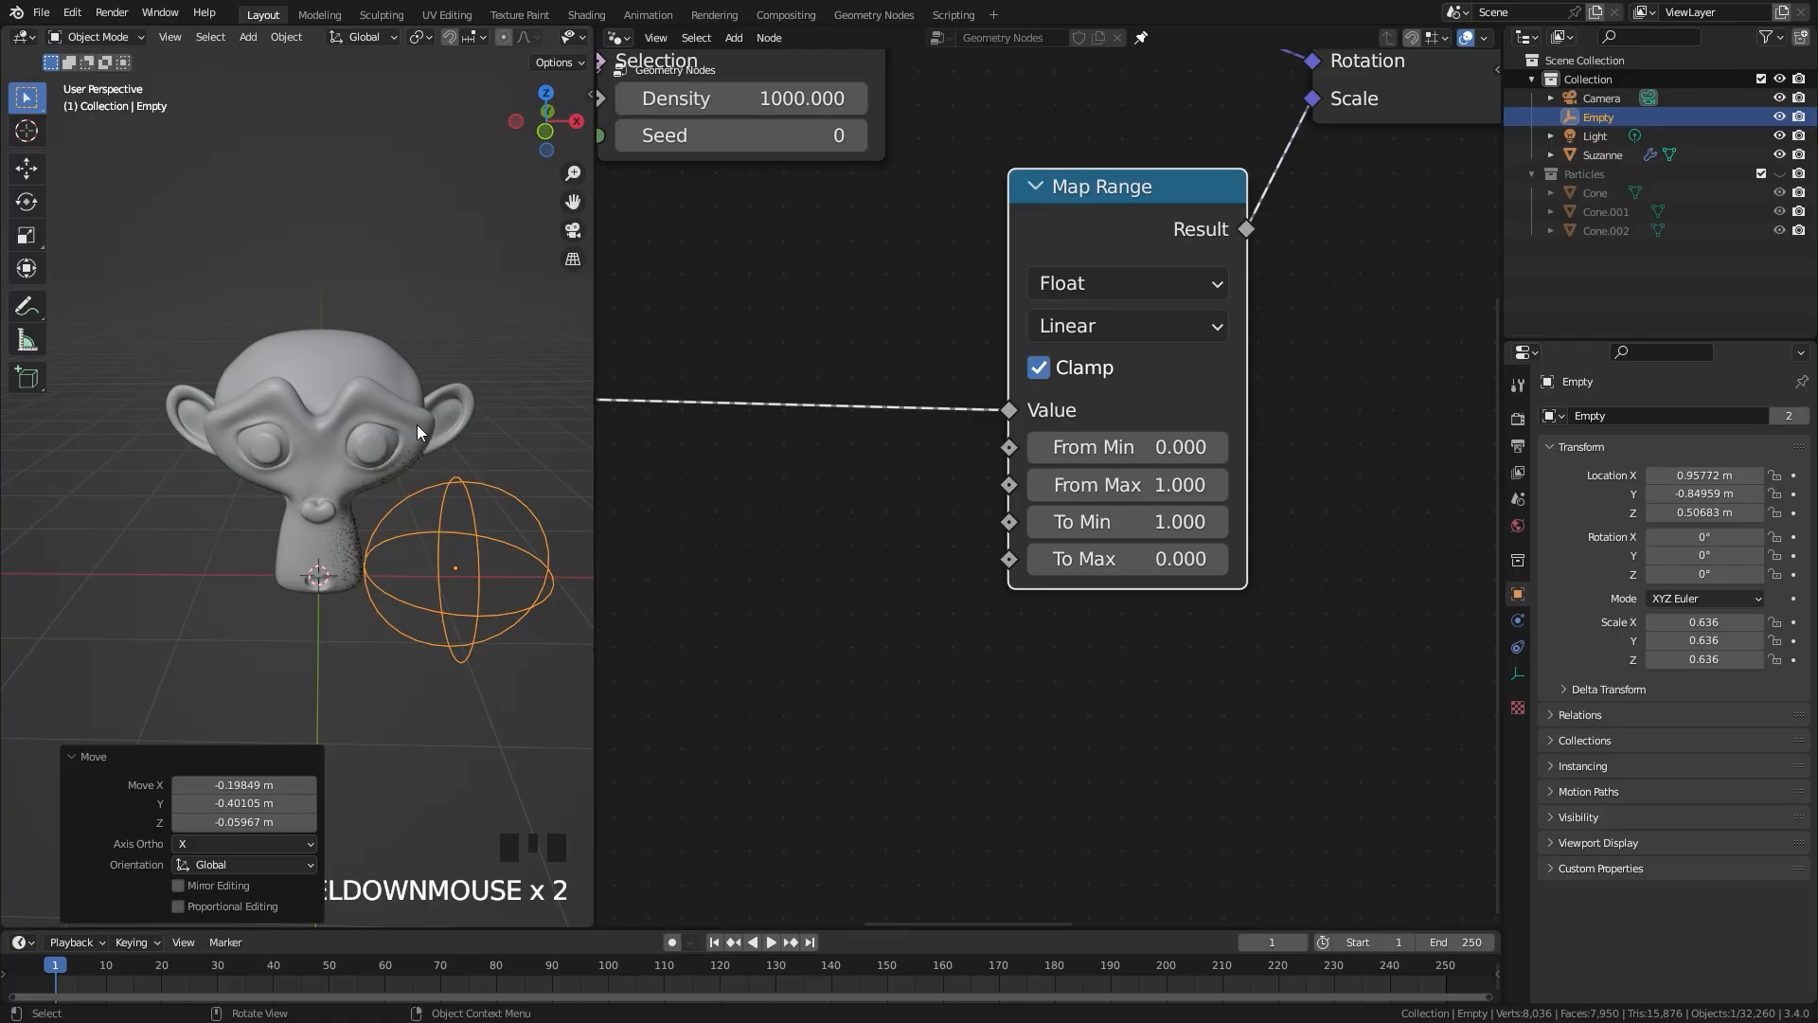
{"action": "left_click_drag", "start_coordinate": [1114, 483], "coordinate": [1154, 483], "text": "shift"}
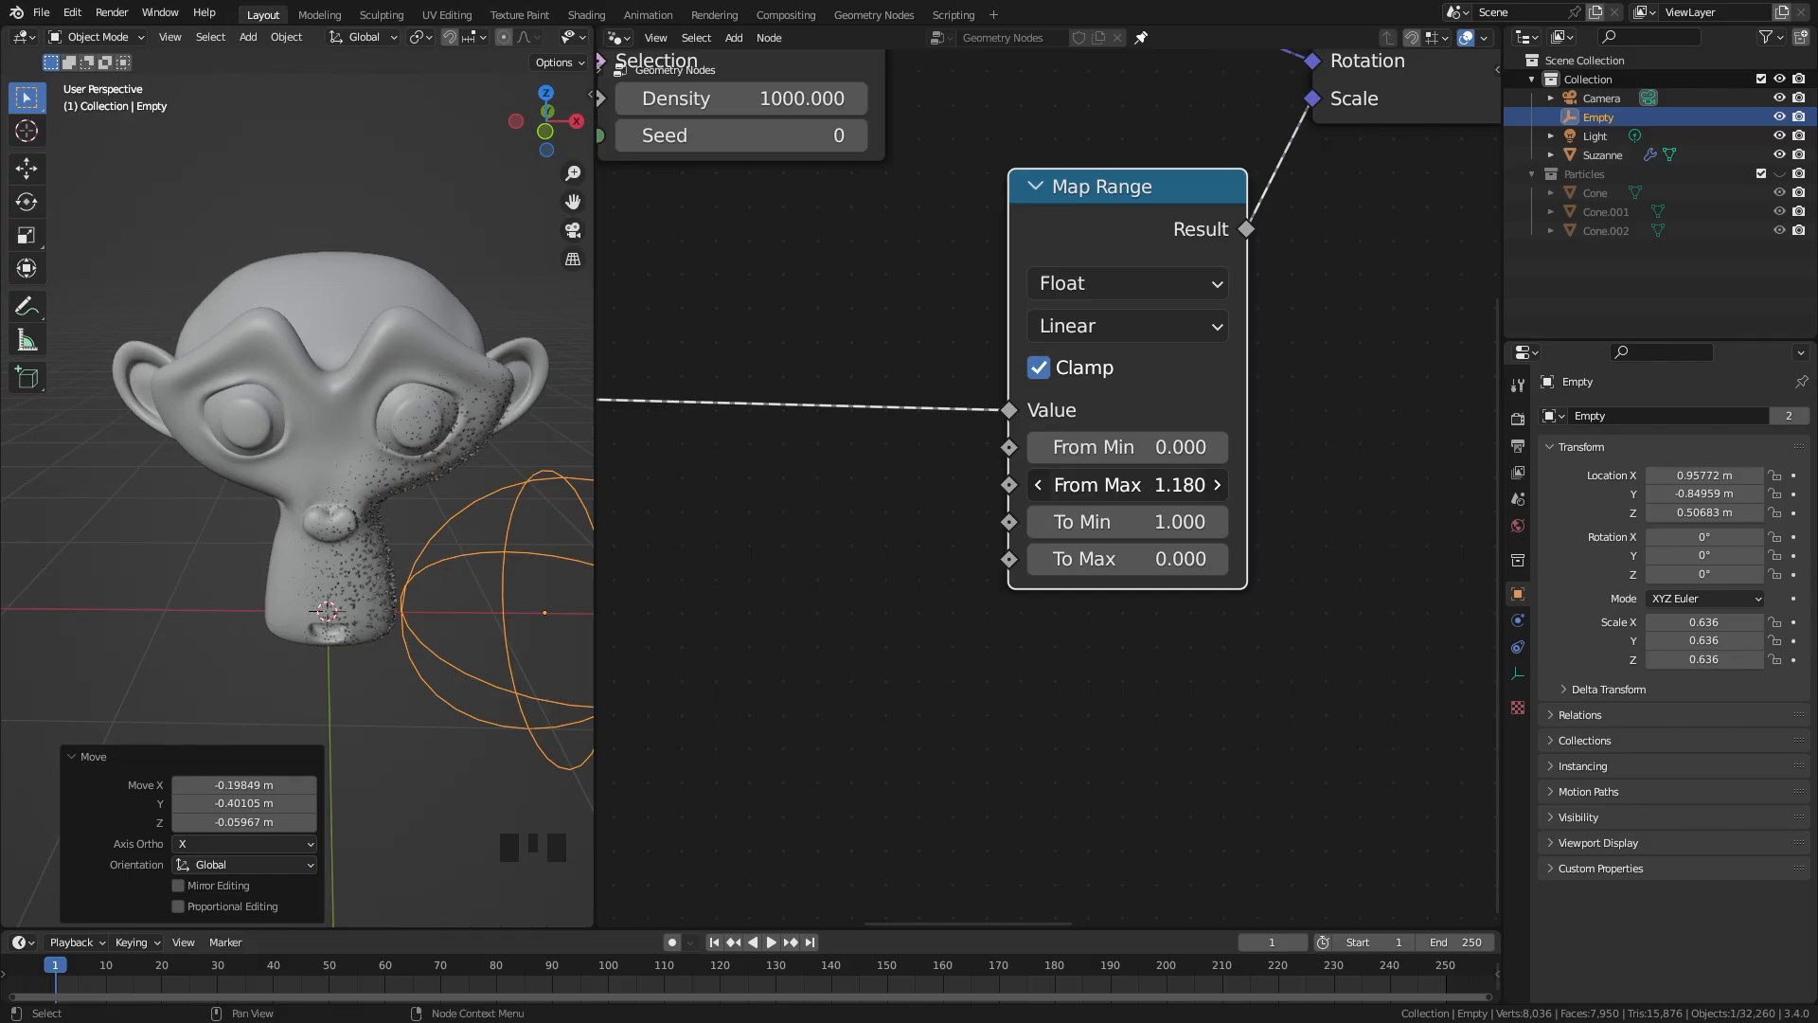
{"action": "left_click", "coordinate": [1142, 485]}
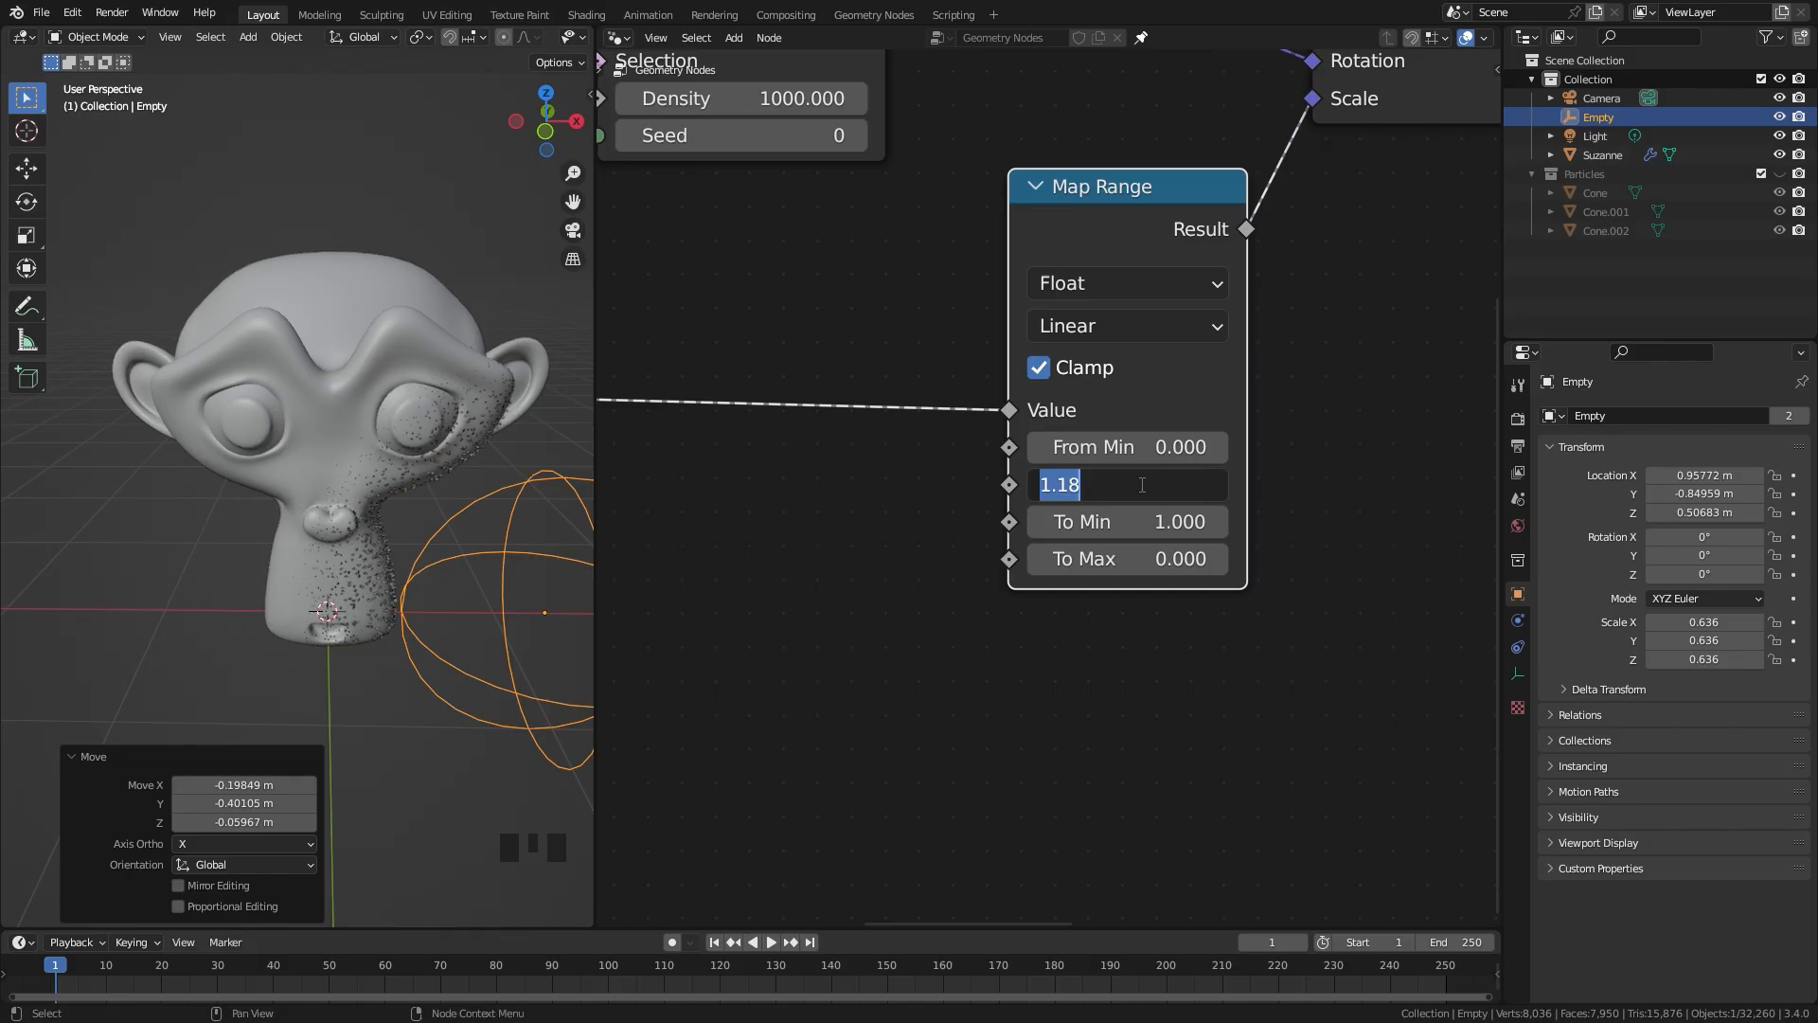
{"action": "type", "text": ".7"}
{"action": "left_click", "coordinate": [1142, 485]}
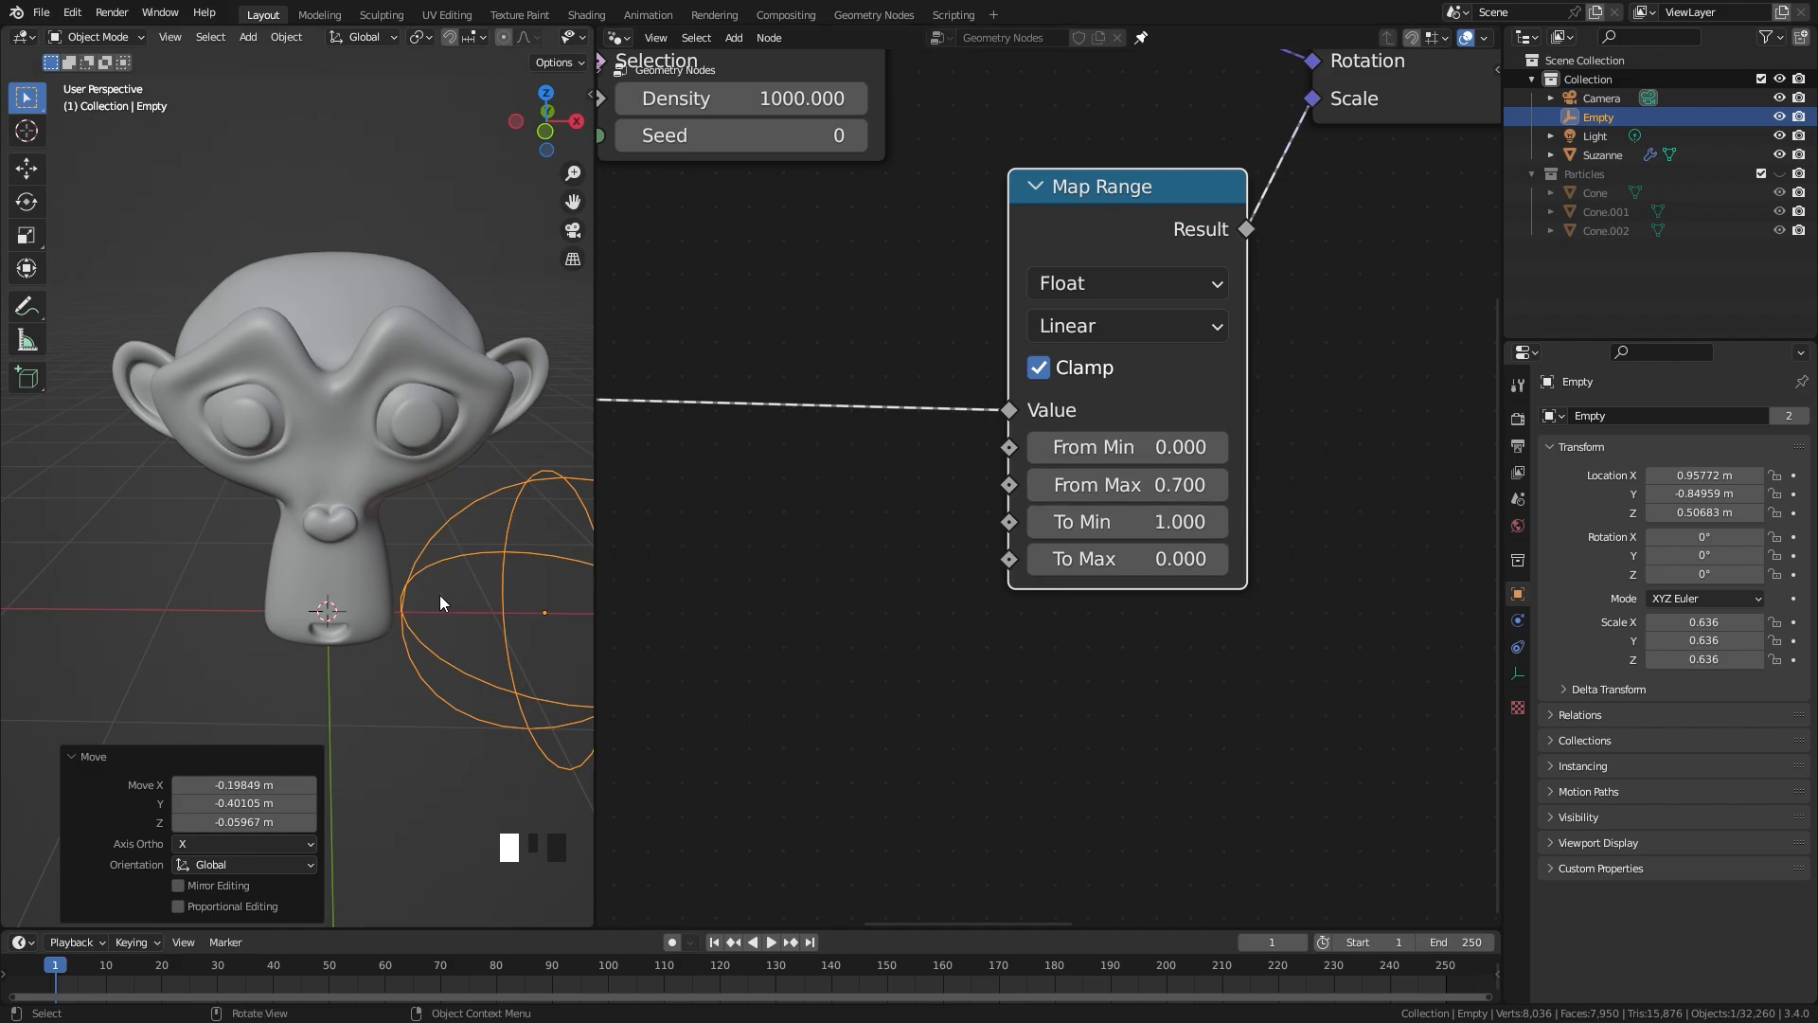
Step: Move the empty onto the face near the nose, to about X 0.265, Y -0.709, Z 0.990 m, and inspect the crystals closely
{"action": "key", "text": "g"}
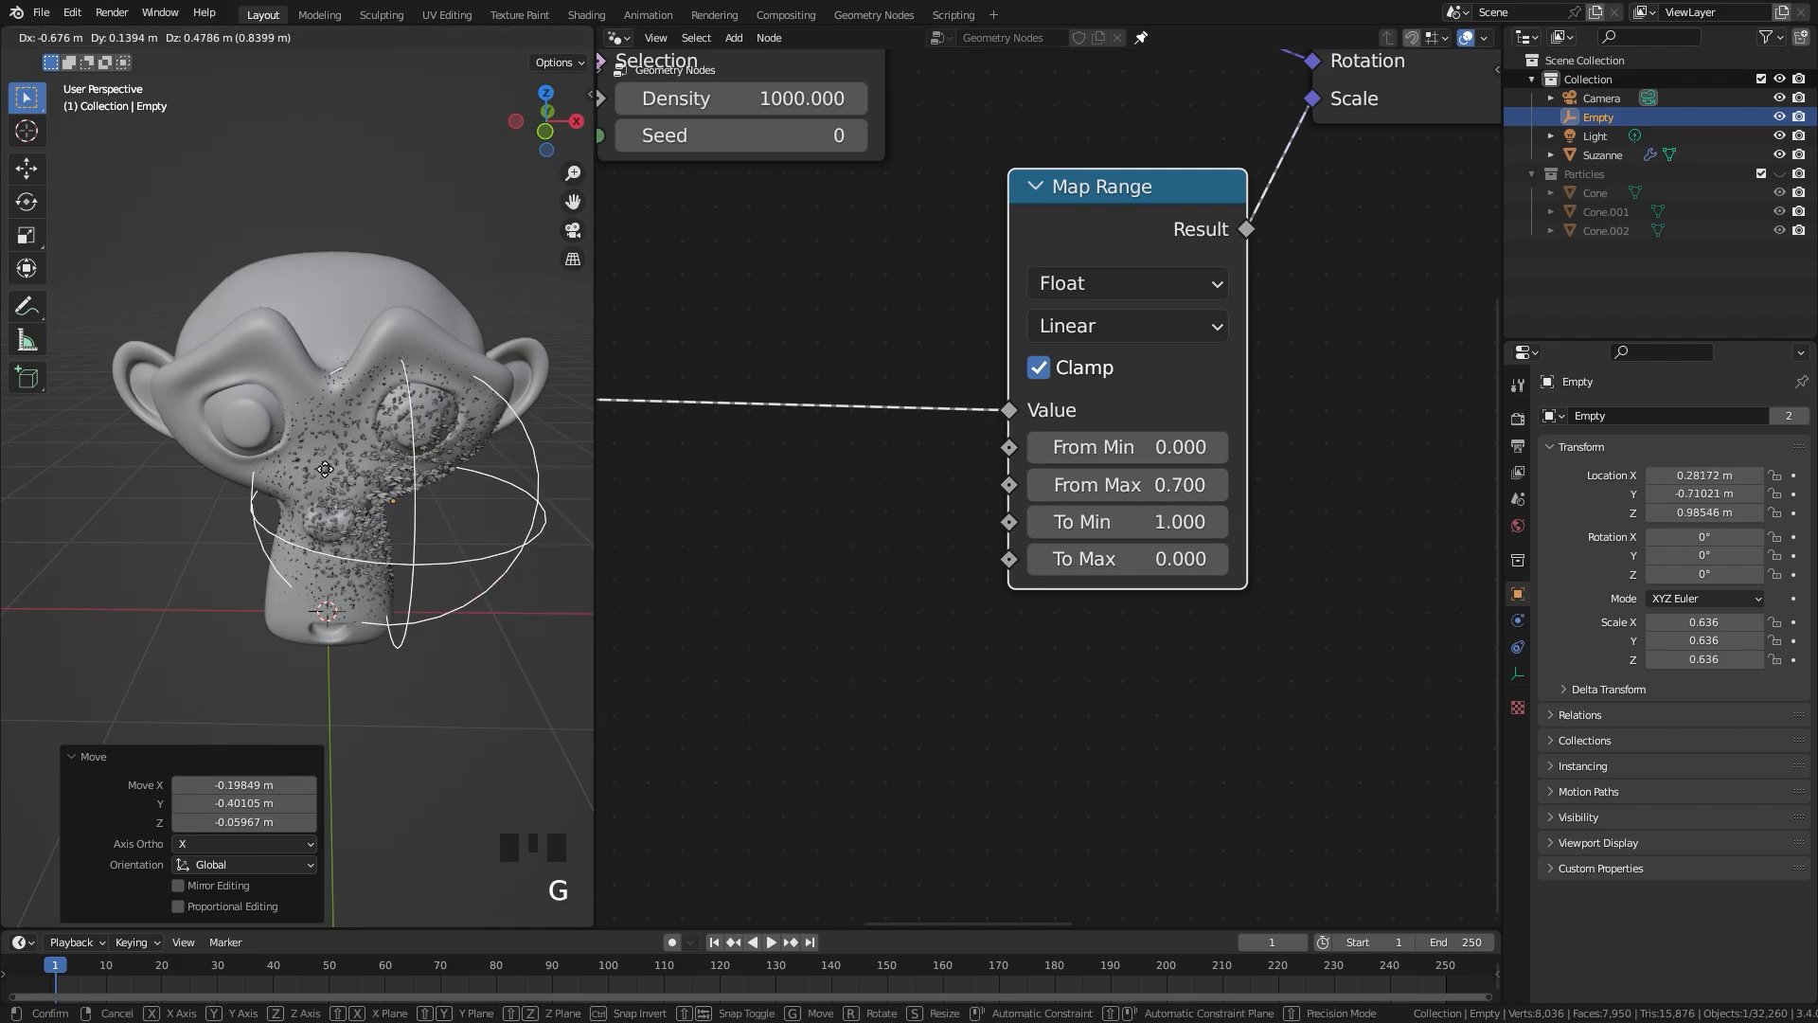
{"action": "left_click", "coordinate": [322, 468]}
{"action": "scroll", "coordinate": [402, 494], "scroll_direction": "up", "scroll_amount": 4}
{"action": "middle_click_drag", "start_coordinate": [439, 521], "coordinate": [396, 437], "text": "shift"}
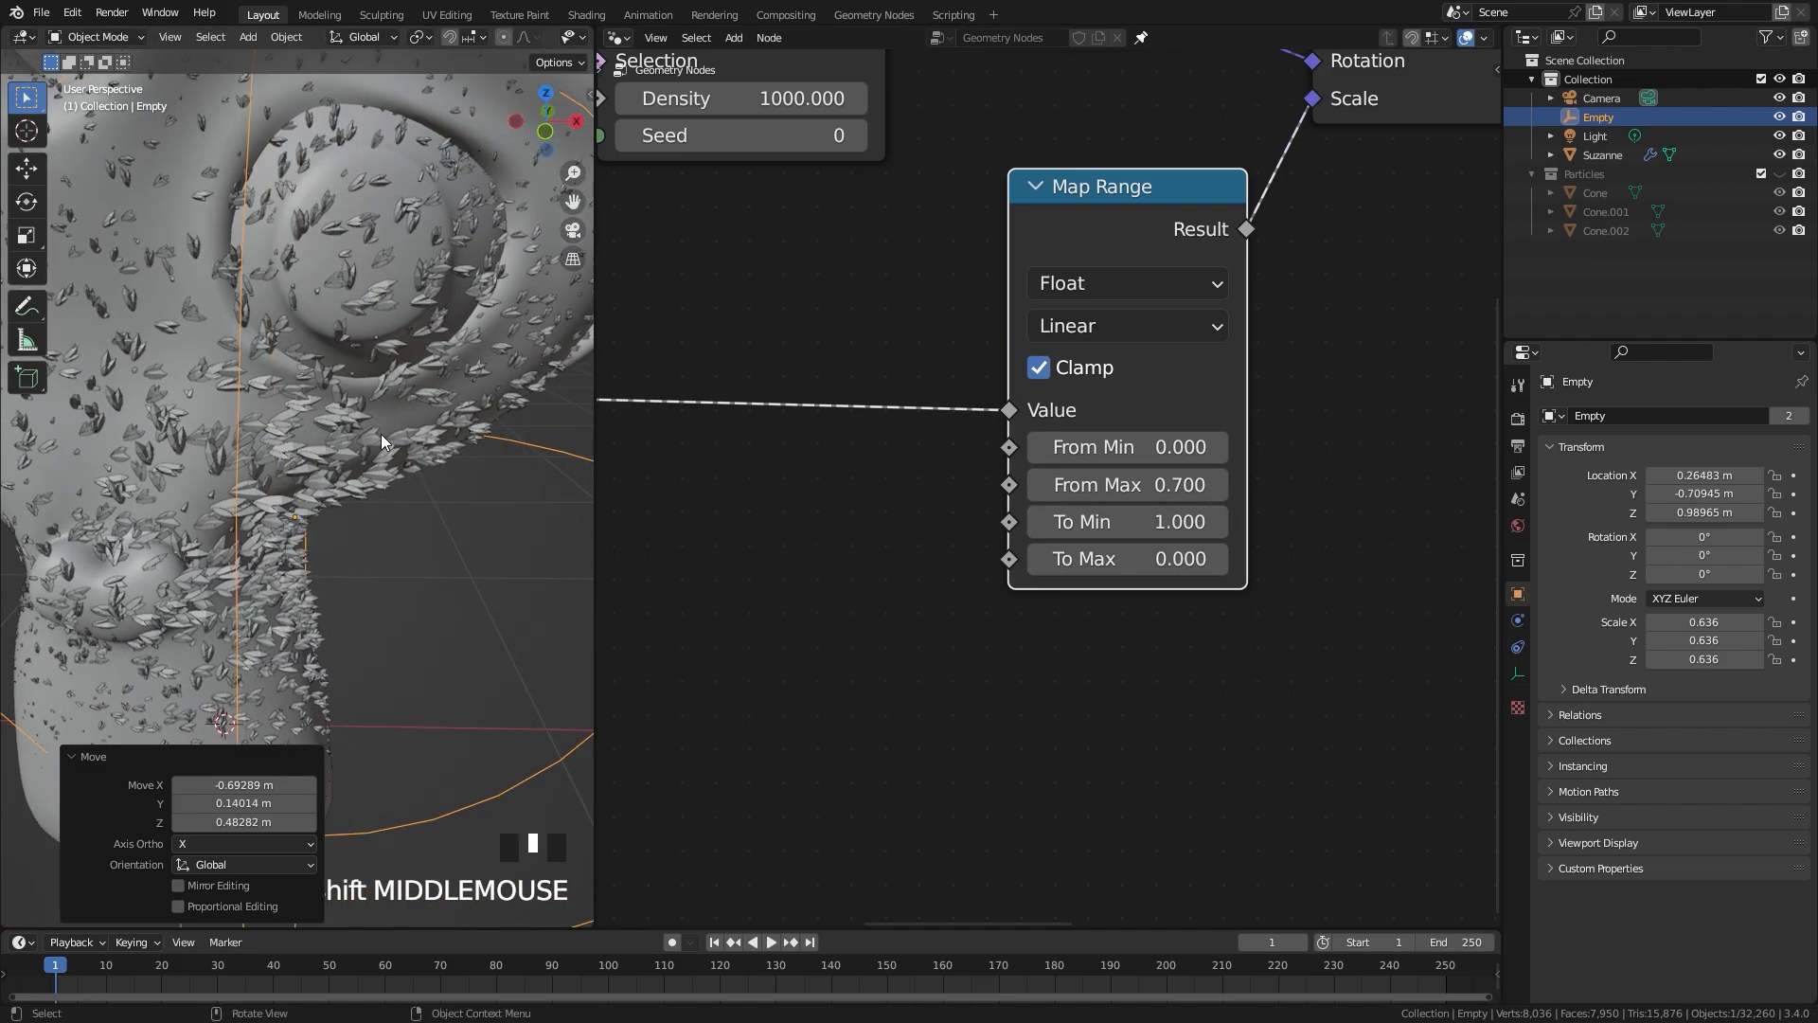
Step: Adjust the crystal size by setting the Map Range node's To Min to 0.740
{"action": "left_click_drag", "start_coordinate": [1127, 522], "coordinate": [1063, 522], "text": "shift"}
{"action": "key", "text": "ctrl+z"}
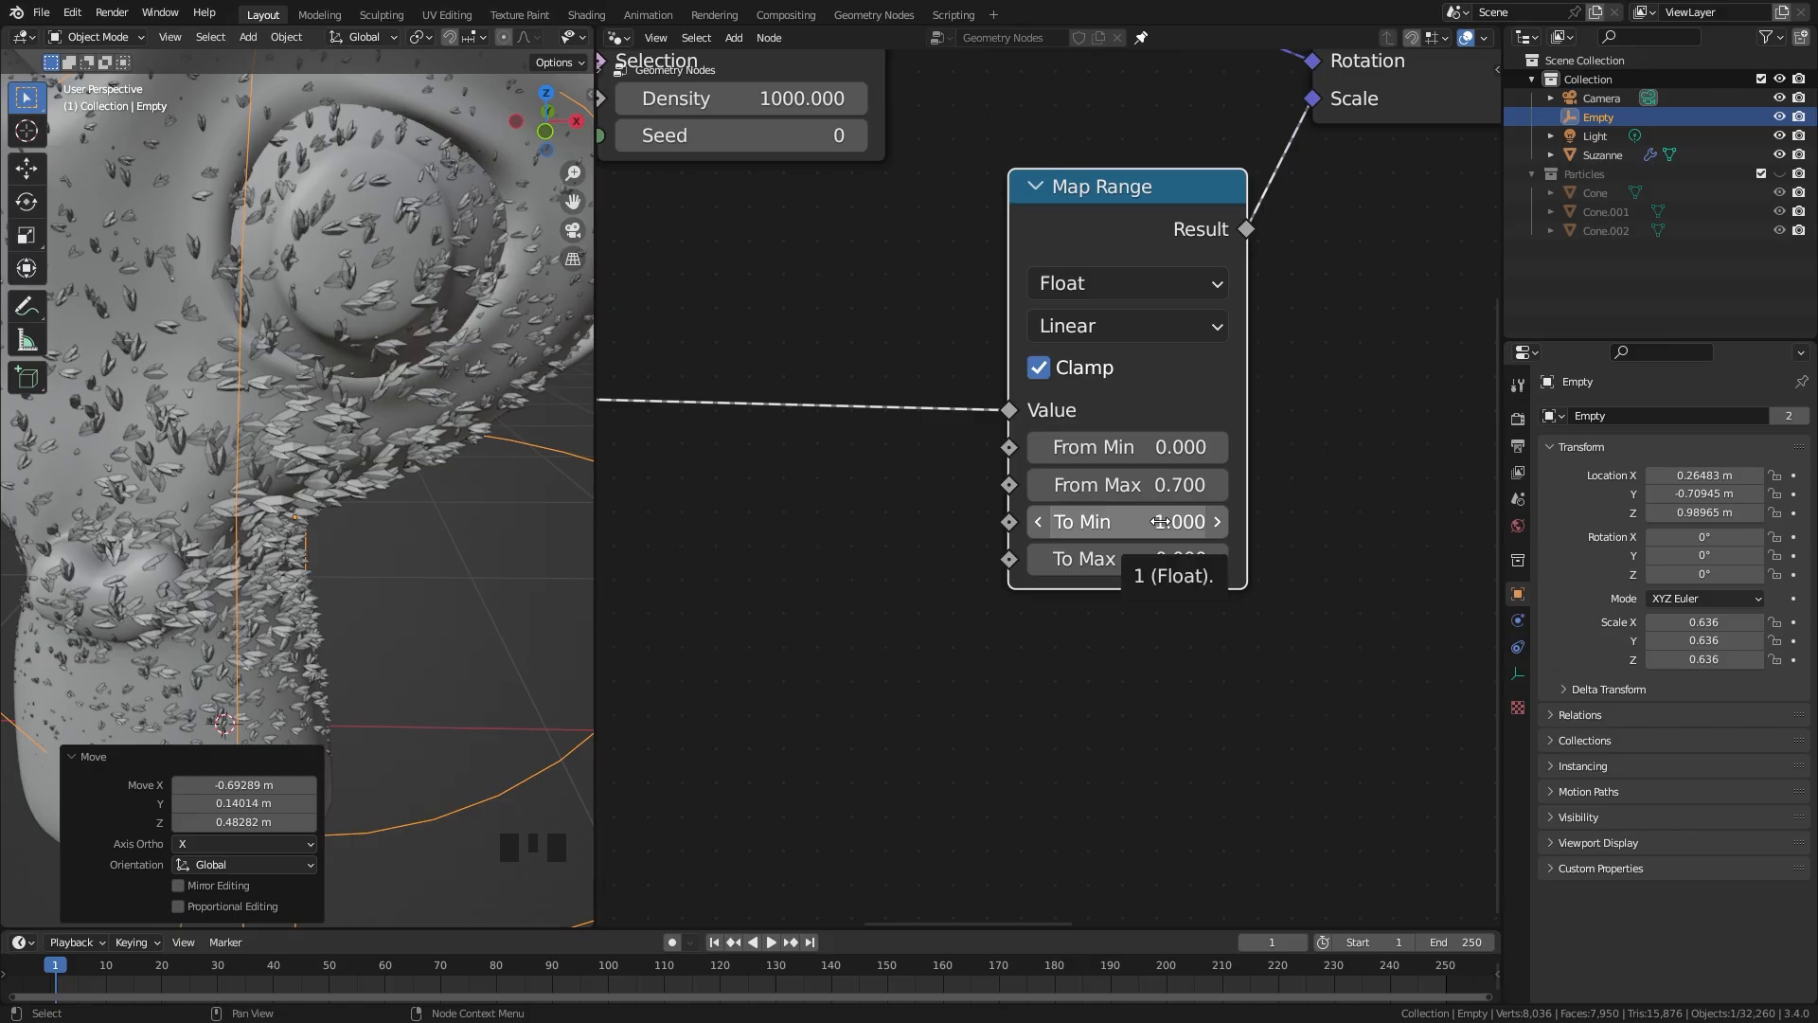
{"action": "left_click_drag", "start_coordinate": [1201, 527], "coordinate": [1159, 526]}
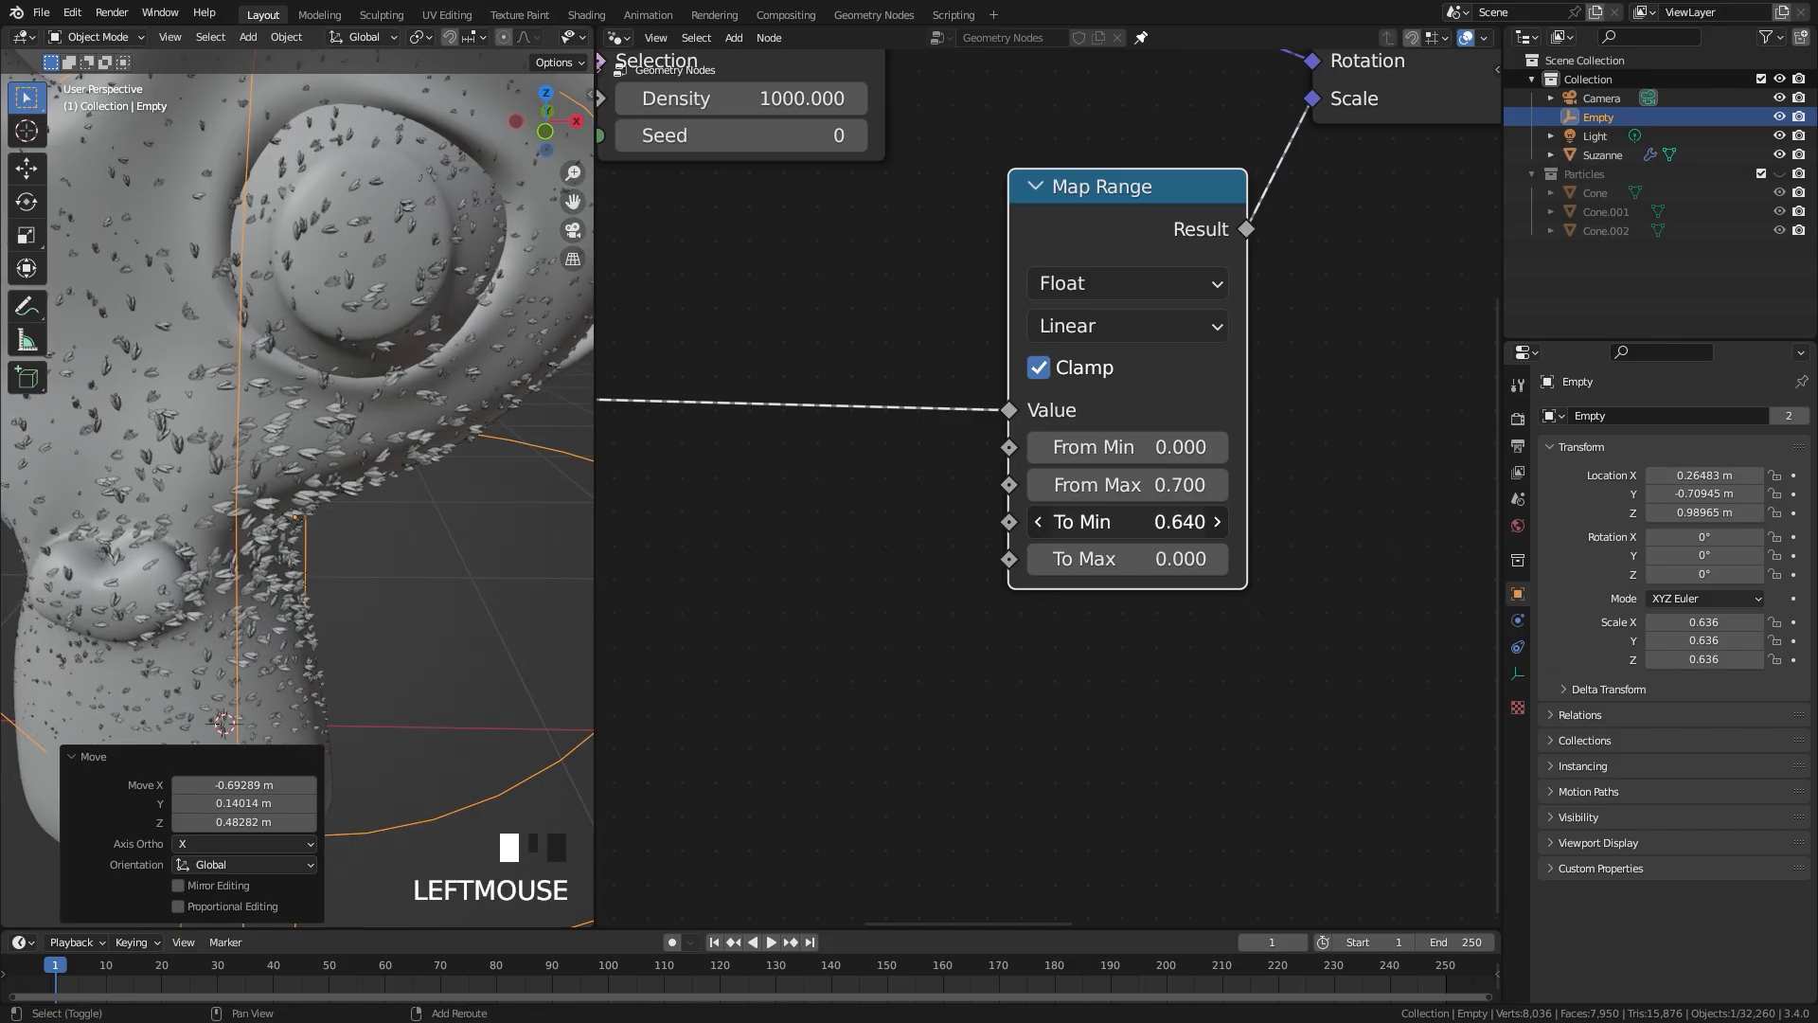
{"action": "scroll", "coordinate": [407, 455], "scroll_direction": "down", "scroll_amount": 5}
{"action": "middle_click_drag", "start_coordinate": [402, 457], "coordinate": [418, 400]}
{"action": "scroll", "coordinate": [426, 416], "scroll_direction": "up", "scroll_amount": 4}
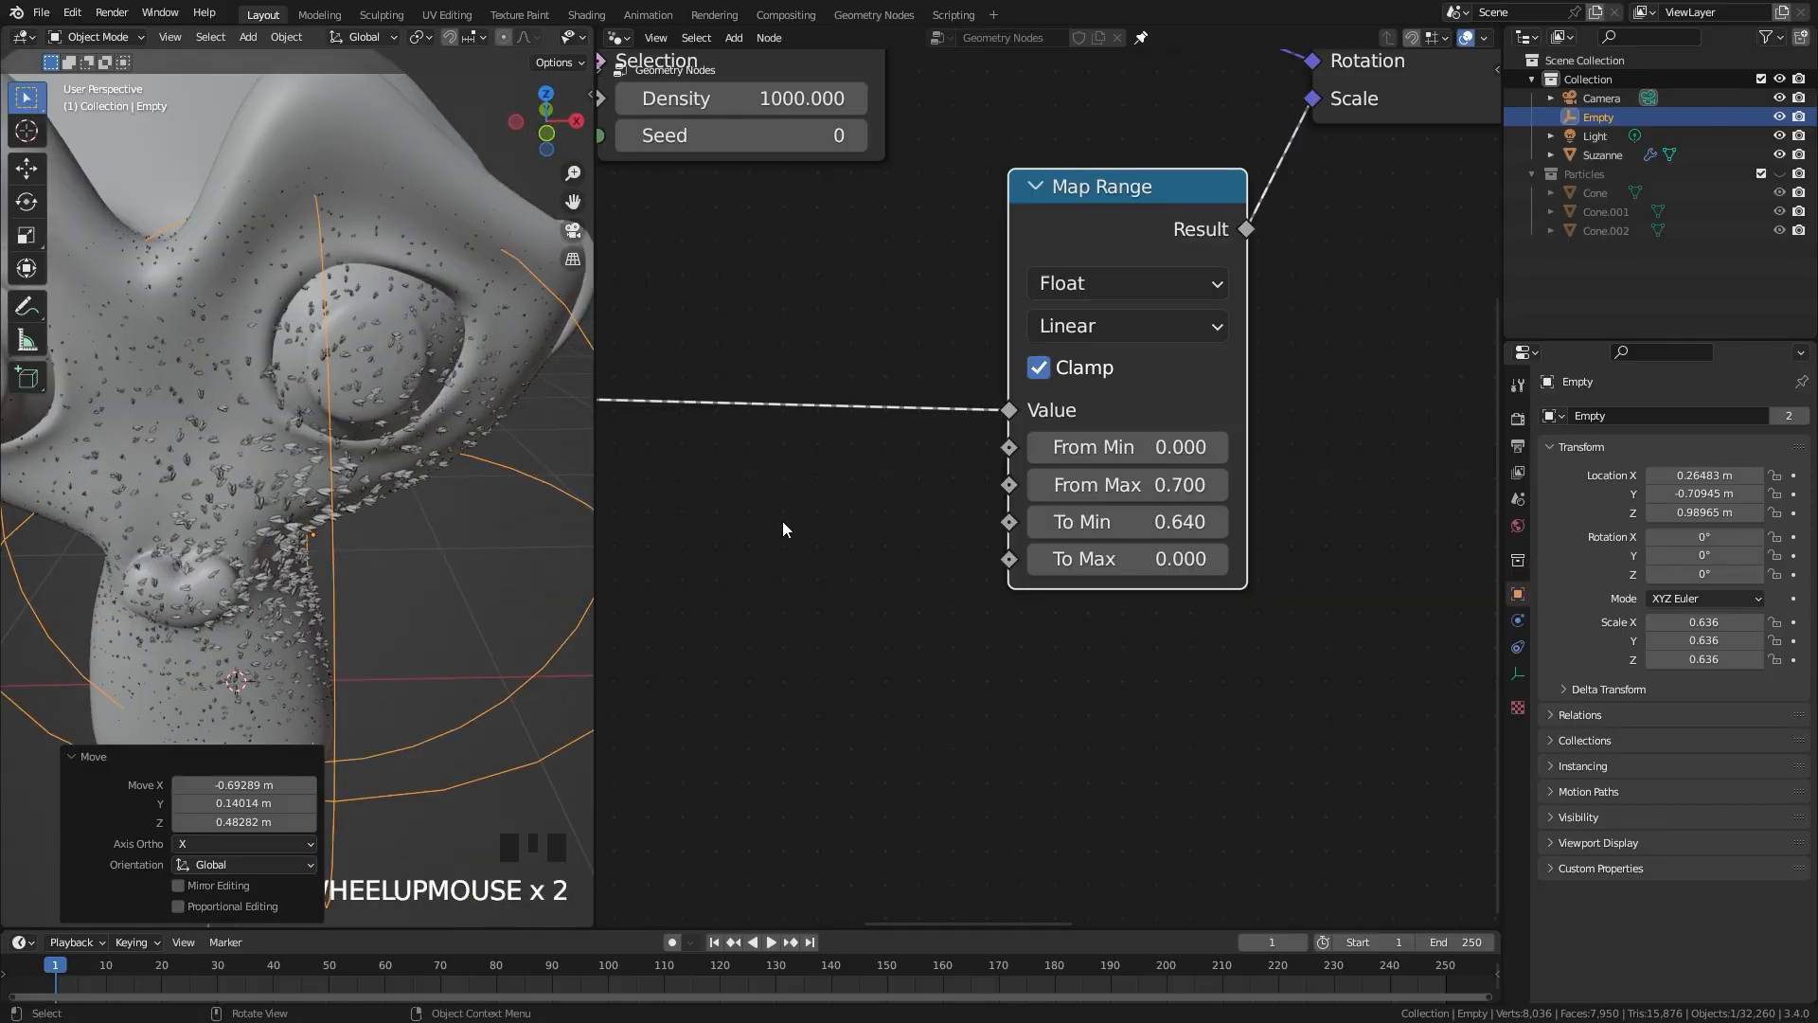
{"action": "left_click_drag", "start_coordinate": [1159, 526], "coordinate": [1175, 527], "text": "shift"}
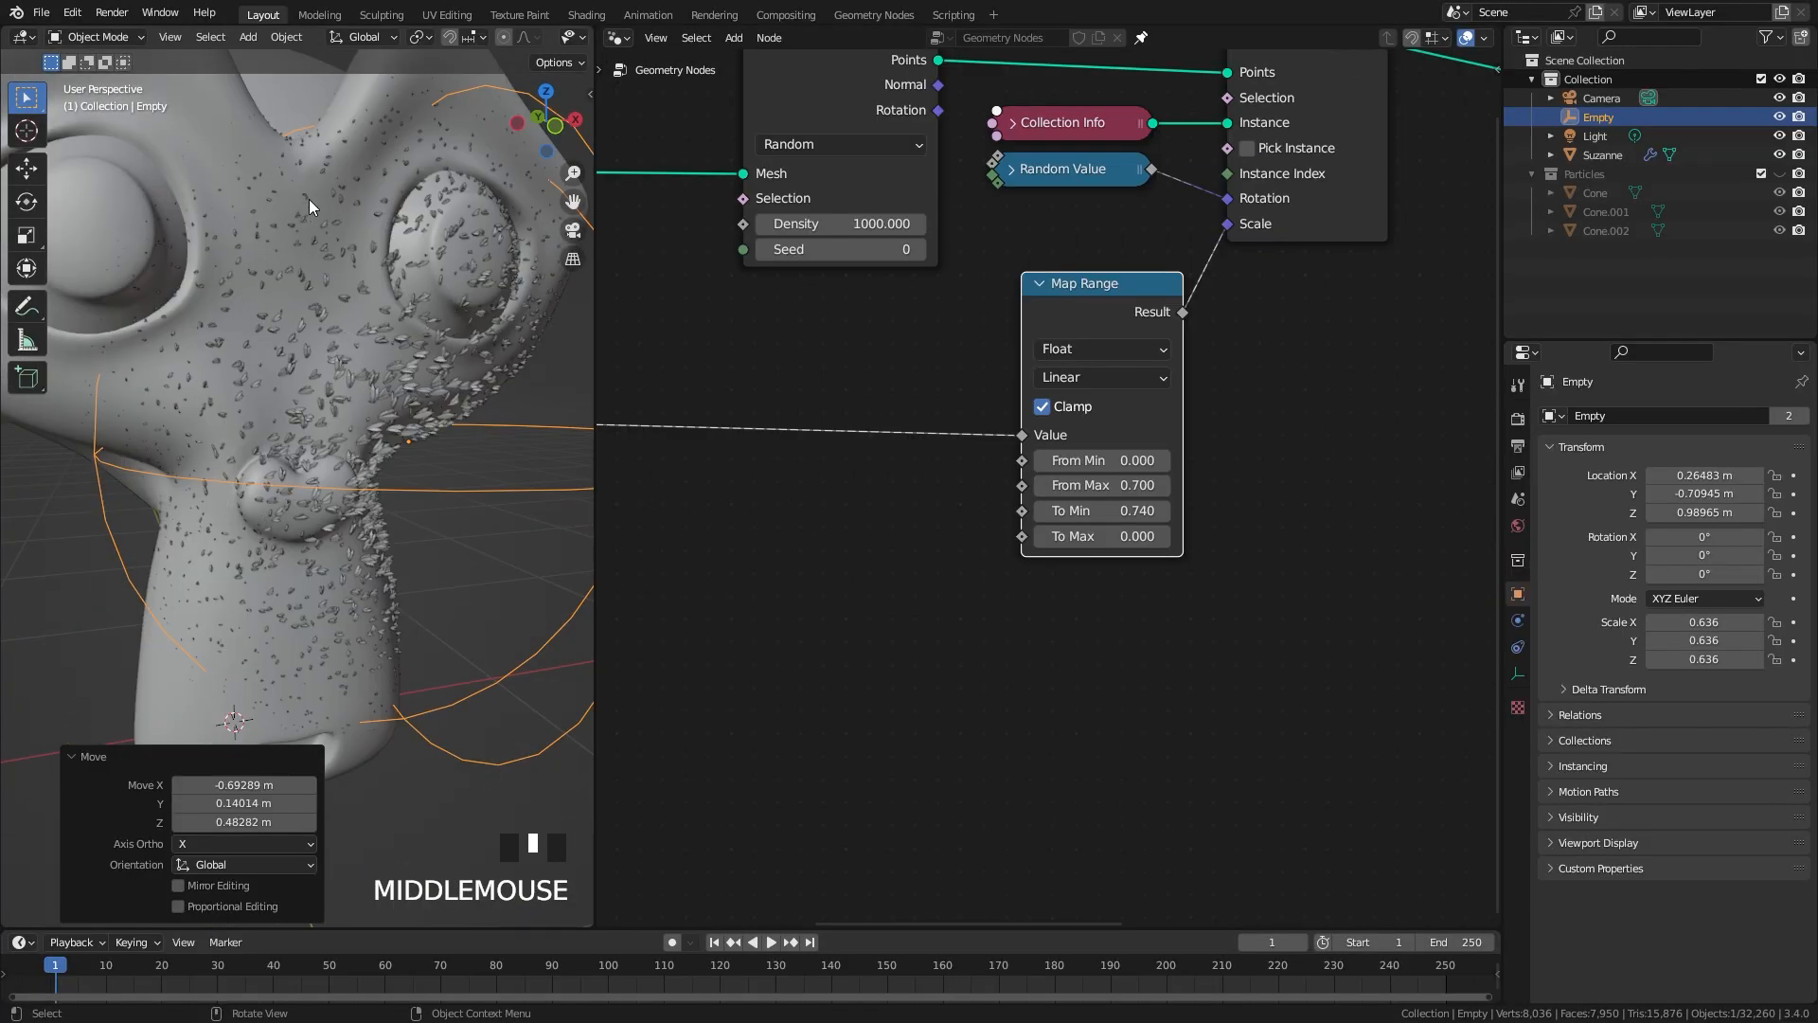
Step: Add a Noise Texture node below the link between Distance and Map Range
{"action": "scroll", "coordinate": [849, 430], "scroll_direction": "down", "scroll_amount": 2}
{"action": "scroll", "coordinate": [322, 398], "scroll_direction": "down", "scroll_amount": 3}
{"action": "middle_click_drag", "start_coordinate": [282, 393], "coordinate": [335, 413]}
{"action": "scroll", "coordinate": [172, 262], "scroll_direction": "up", "scroll_amount": 2}
{"action": "middle_click_drag", "start_coordinate": [868, 495], "coordinate": [1071, 455]}
{"action": "scroll", "coordinate": [1070, 454], "scroll_direction": "up", "scroll_amount": 2}
{"action": "key", "text": "shift+a"}
{"action": "mouse_move", "coordinate": [870, 415]}
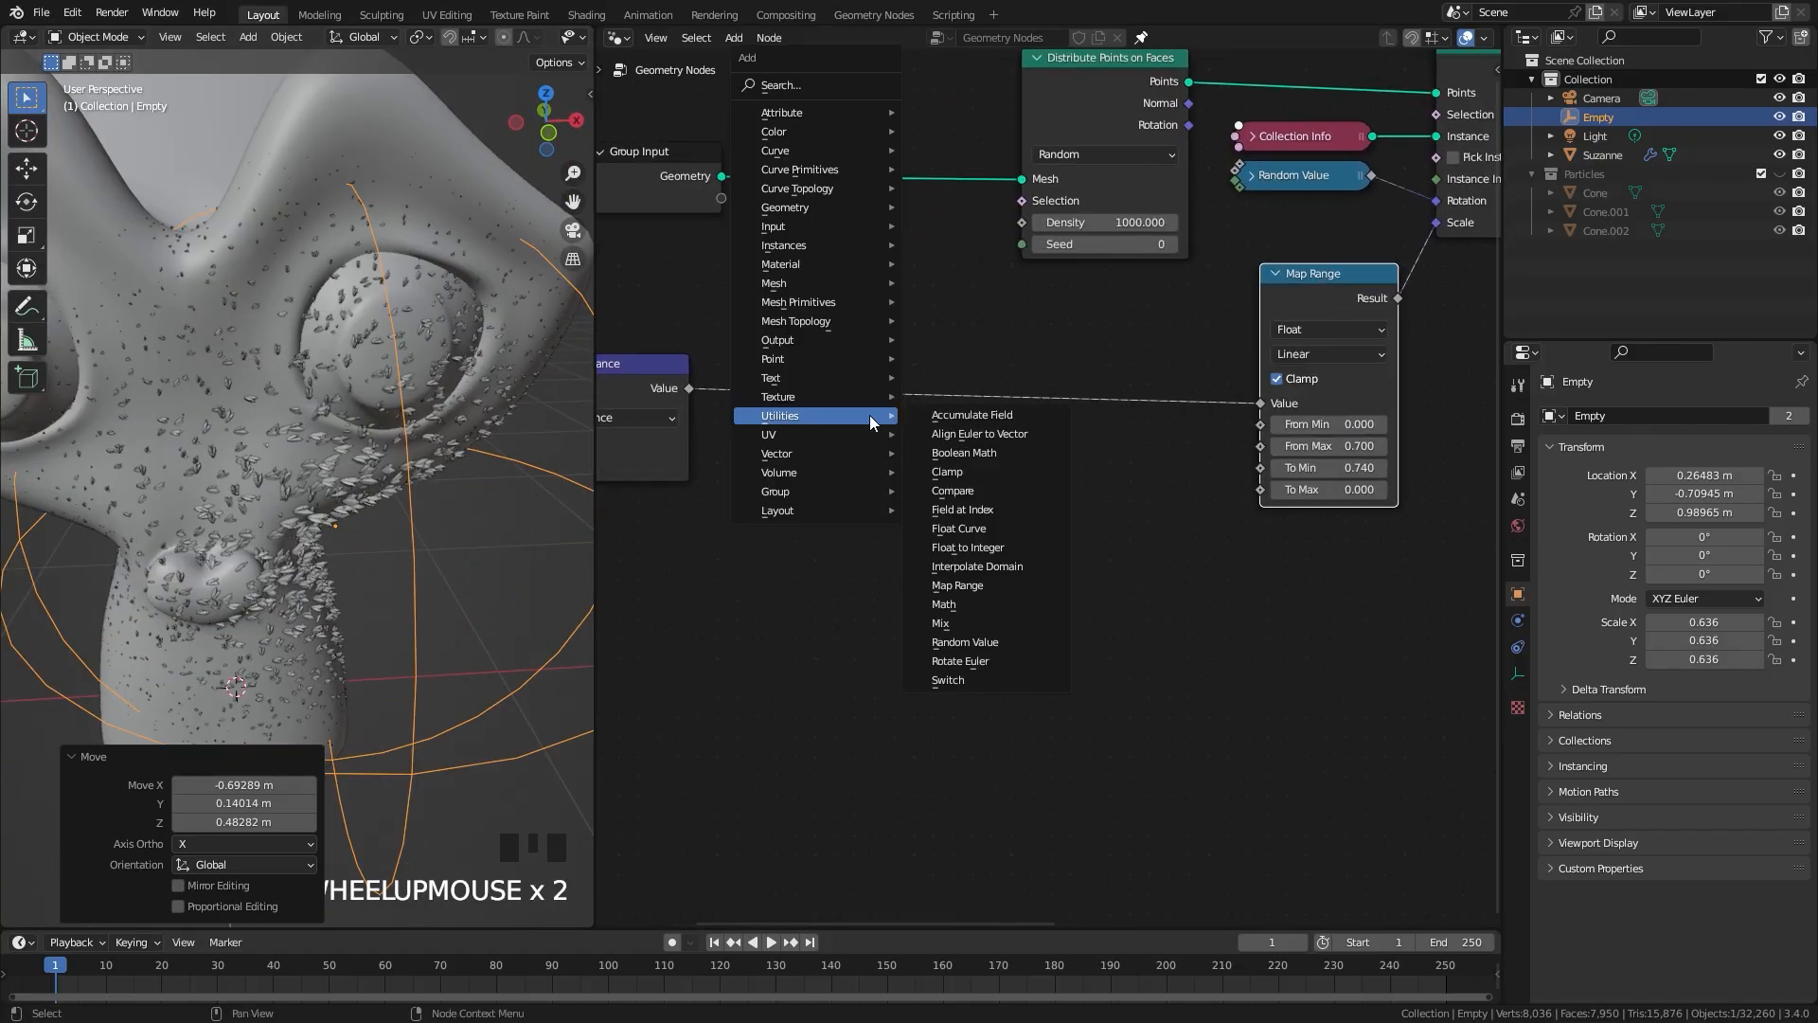
{"action": "mouse_move", "coordinate": [817, 396]}
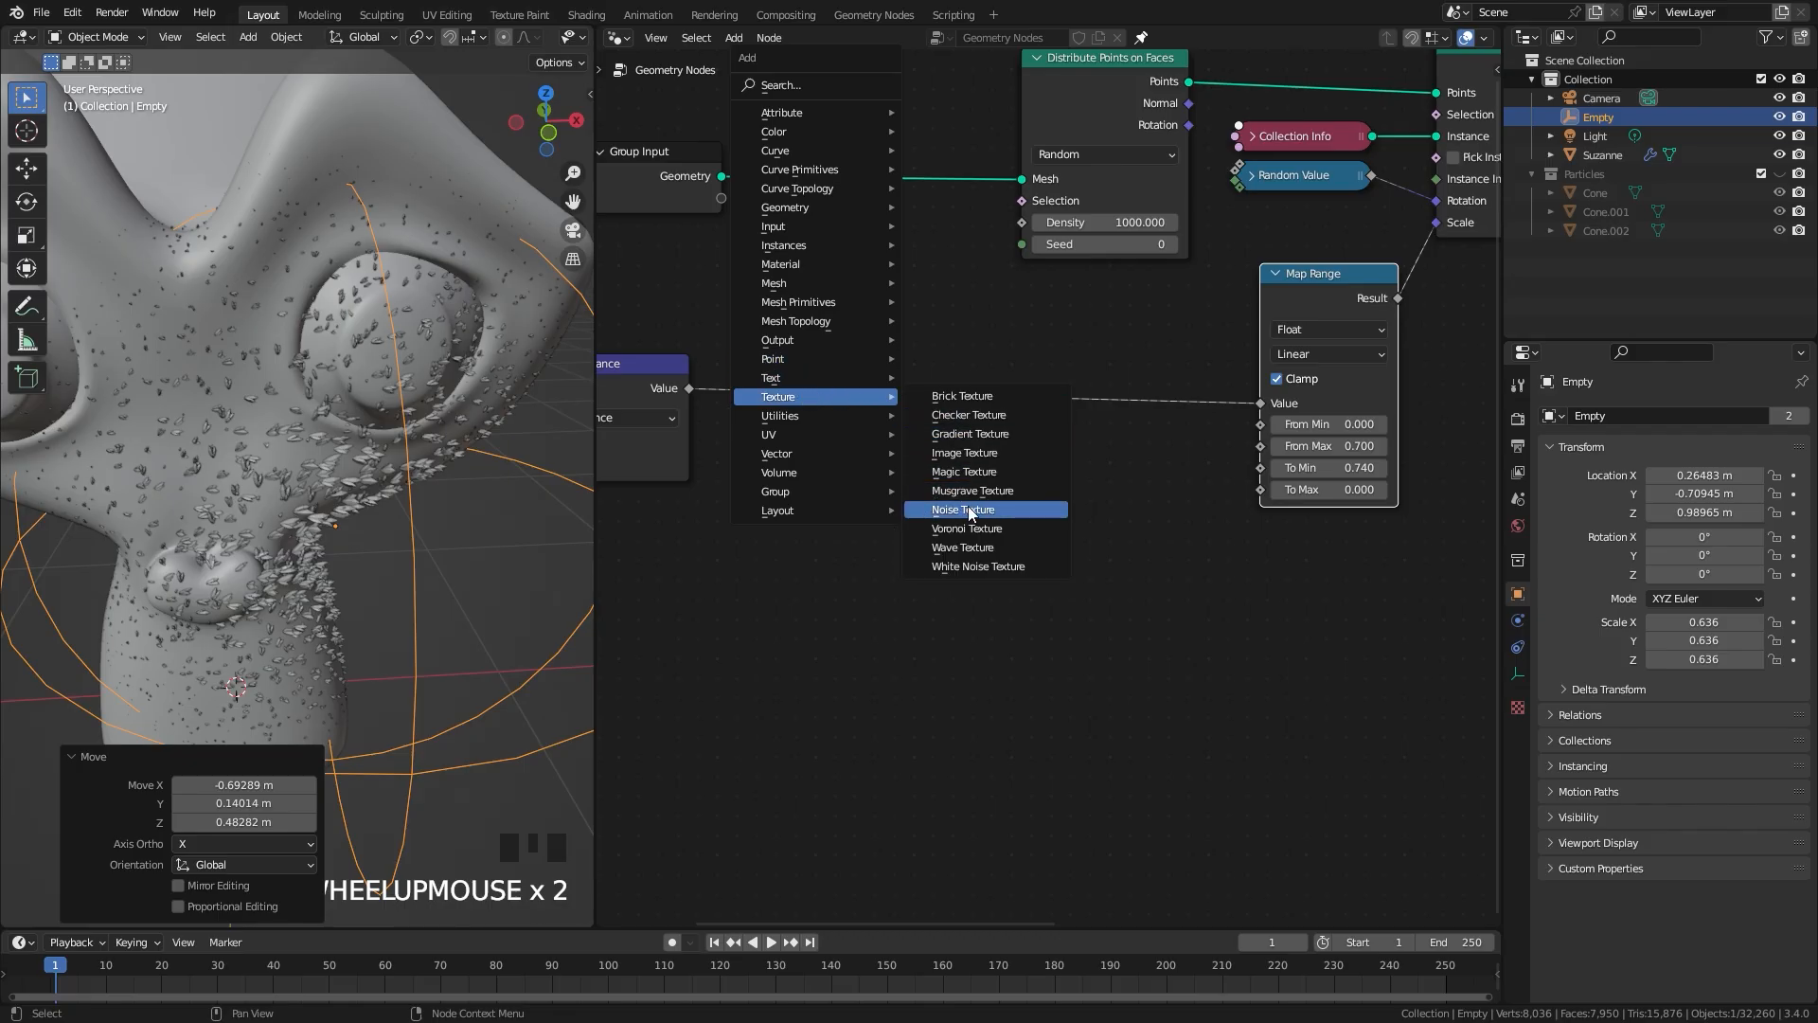
{"action": "left_click", "coordinate": [971, 513]}
{"action": "left_click", "coordinate": [870, 513]}
Step: Add a ColorRamp node and place it just after the Noise Texture node
{"action": "scroll", "coordinate": [874, 492], "scroll_direction": "up", "scroll_amount": 1}
{"action": "key", "text": "shift+a"}
{"action": "mouse_move", "coordinate": [933, 493]}
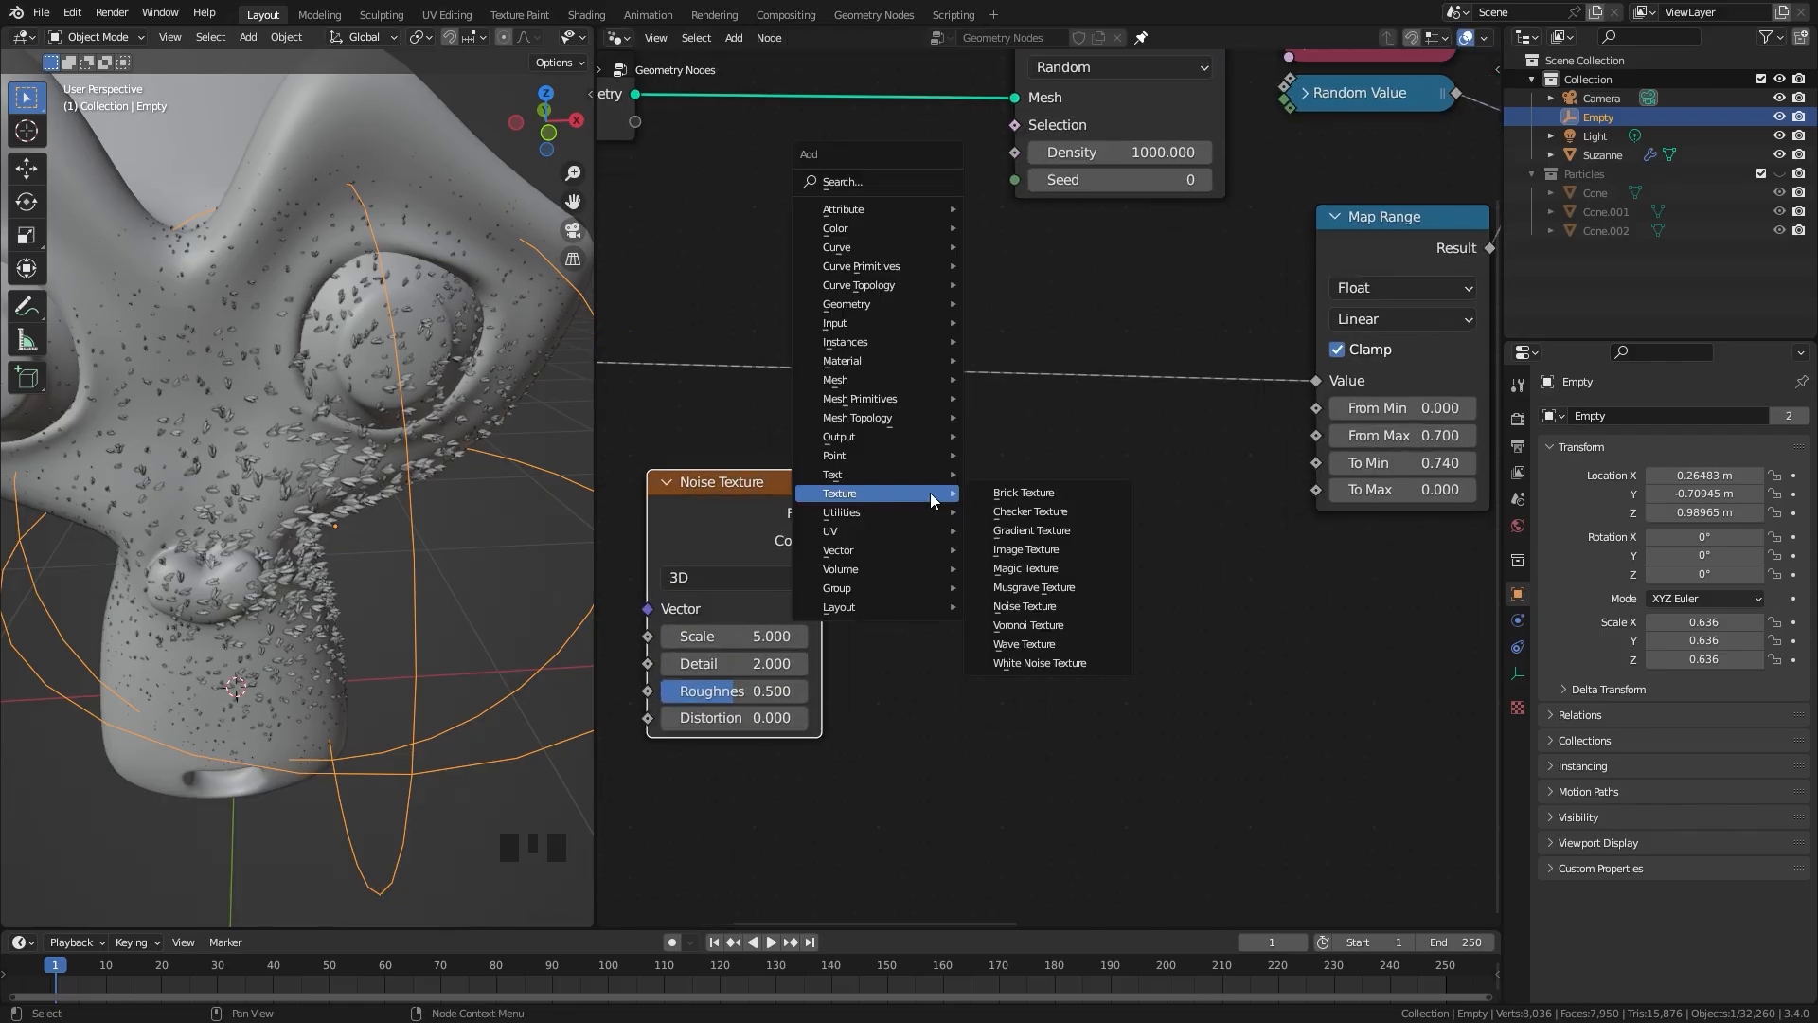
{"action": "mouse_move", "coordinate": [870, 229]}
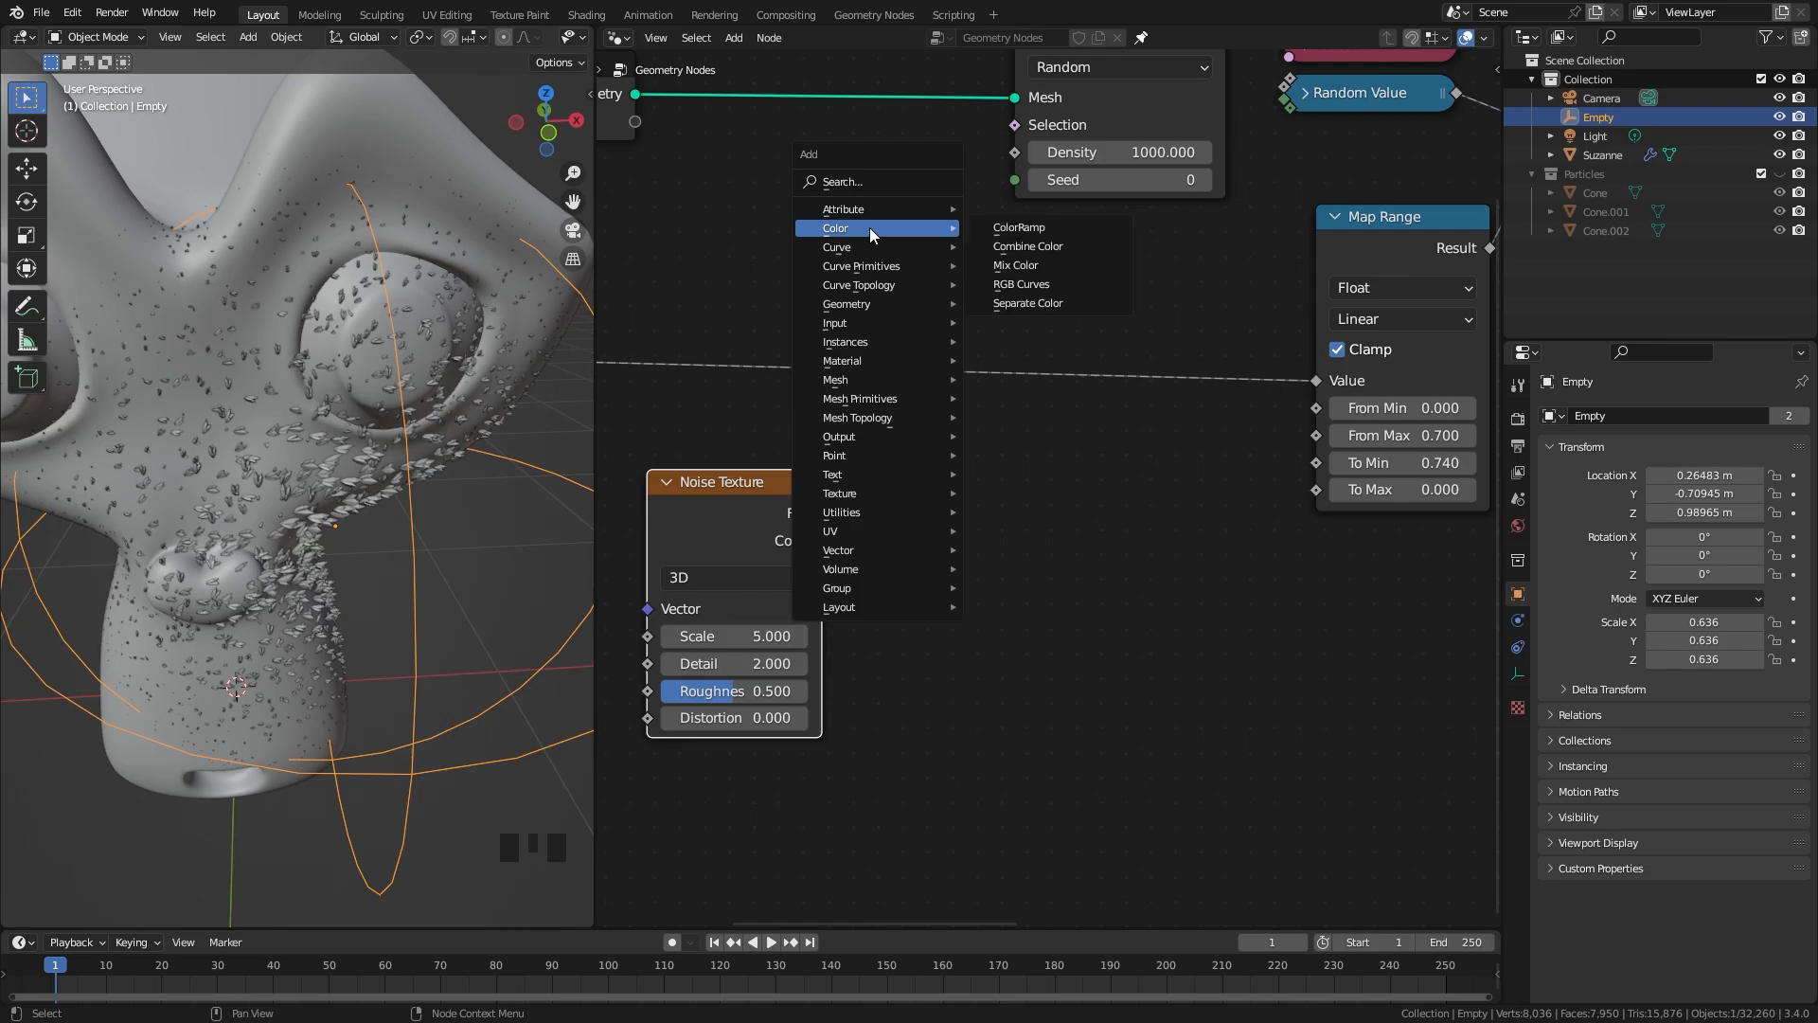
{"action": "left_click", "coordinate": [1019, 227]}
{"action": "left_click", "coordinate": [900, 478]}
{"action": "left_click_drag", "start_coordinate": [732, 433], "coordinate": [952, 547]}
{"action": "left_click_drag", "start_coordinate": [958, 546], "coordinate": [842, 606]}
Step: Insert a Math node into the link between Distance and Map Range and set its operation to Subtract
{"action": "key", "text": "shift+a"}
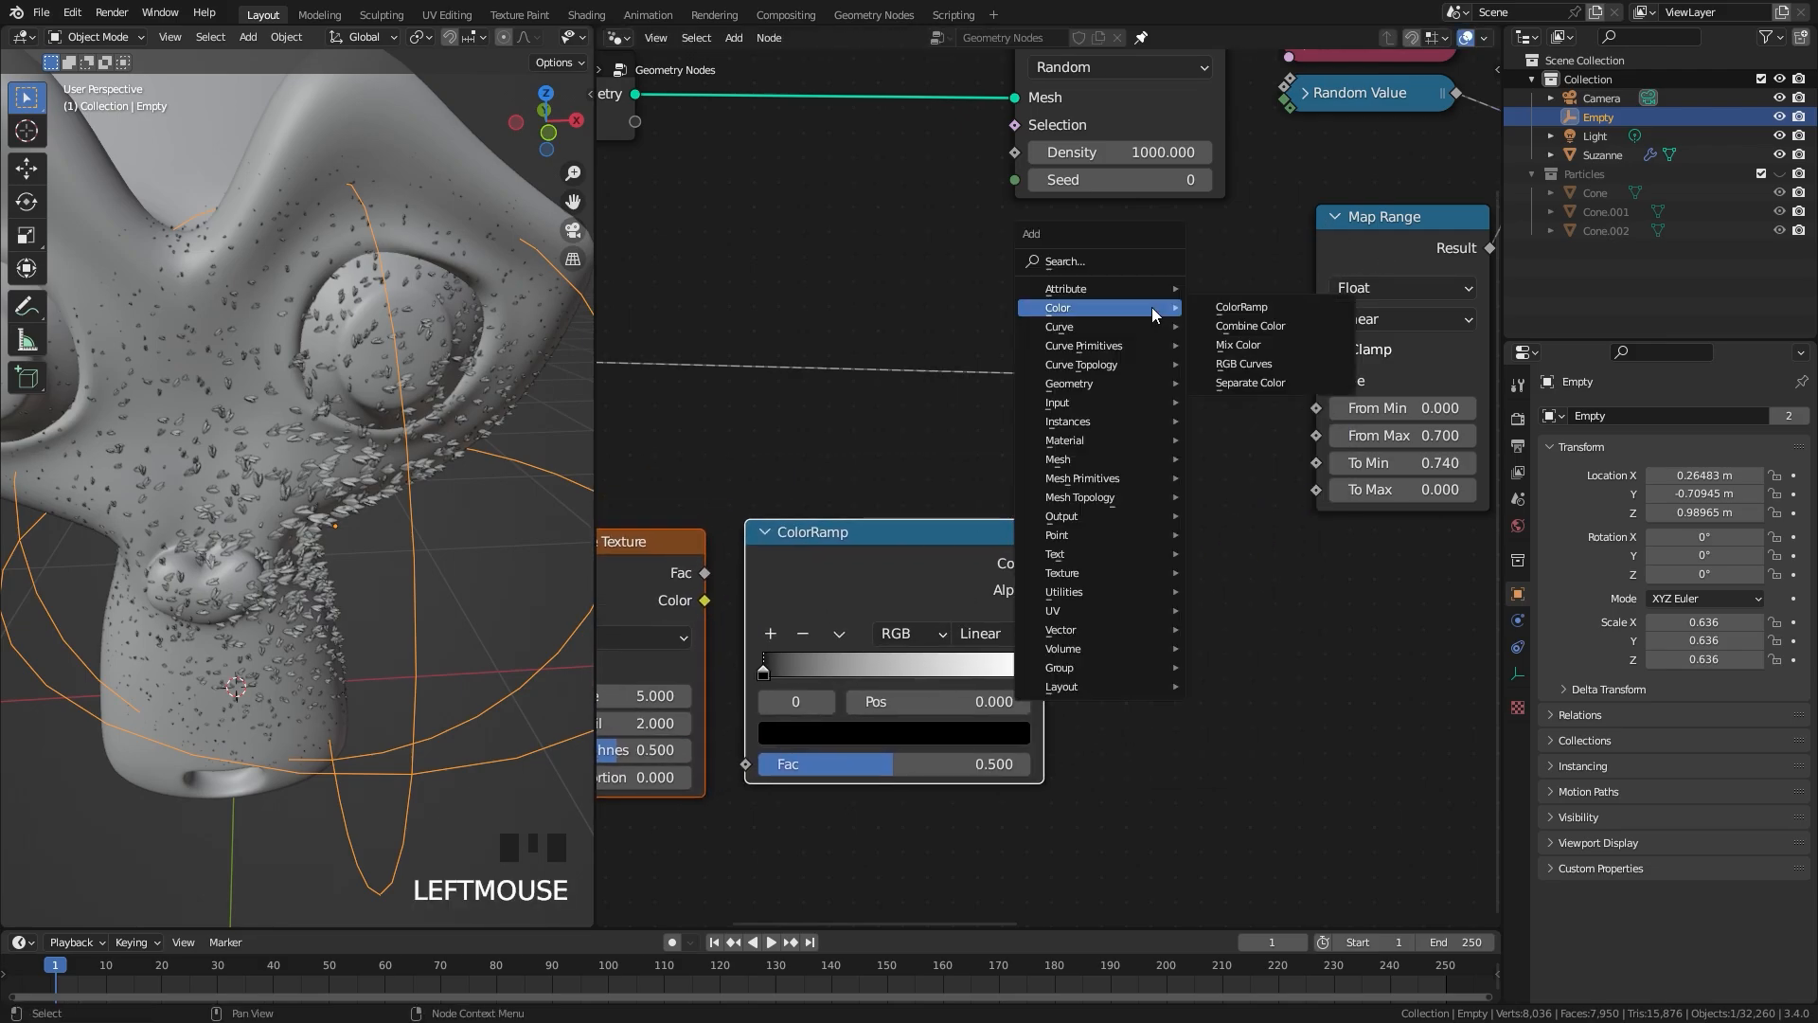
{"action": "mouse_move", "coordinate": [1084, 591]}
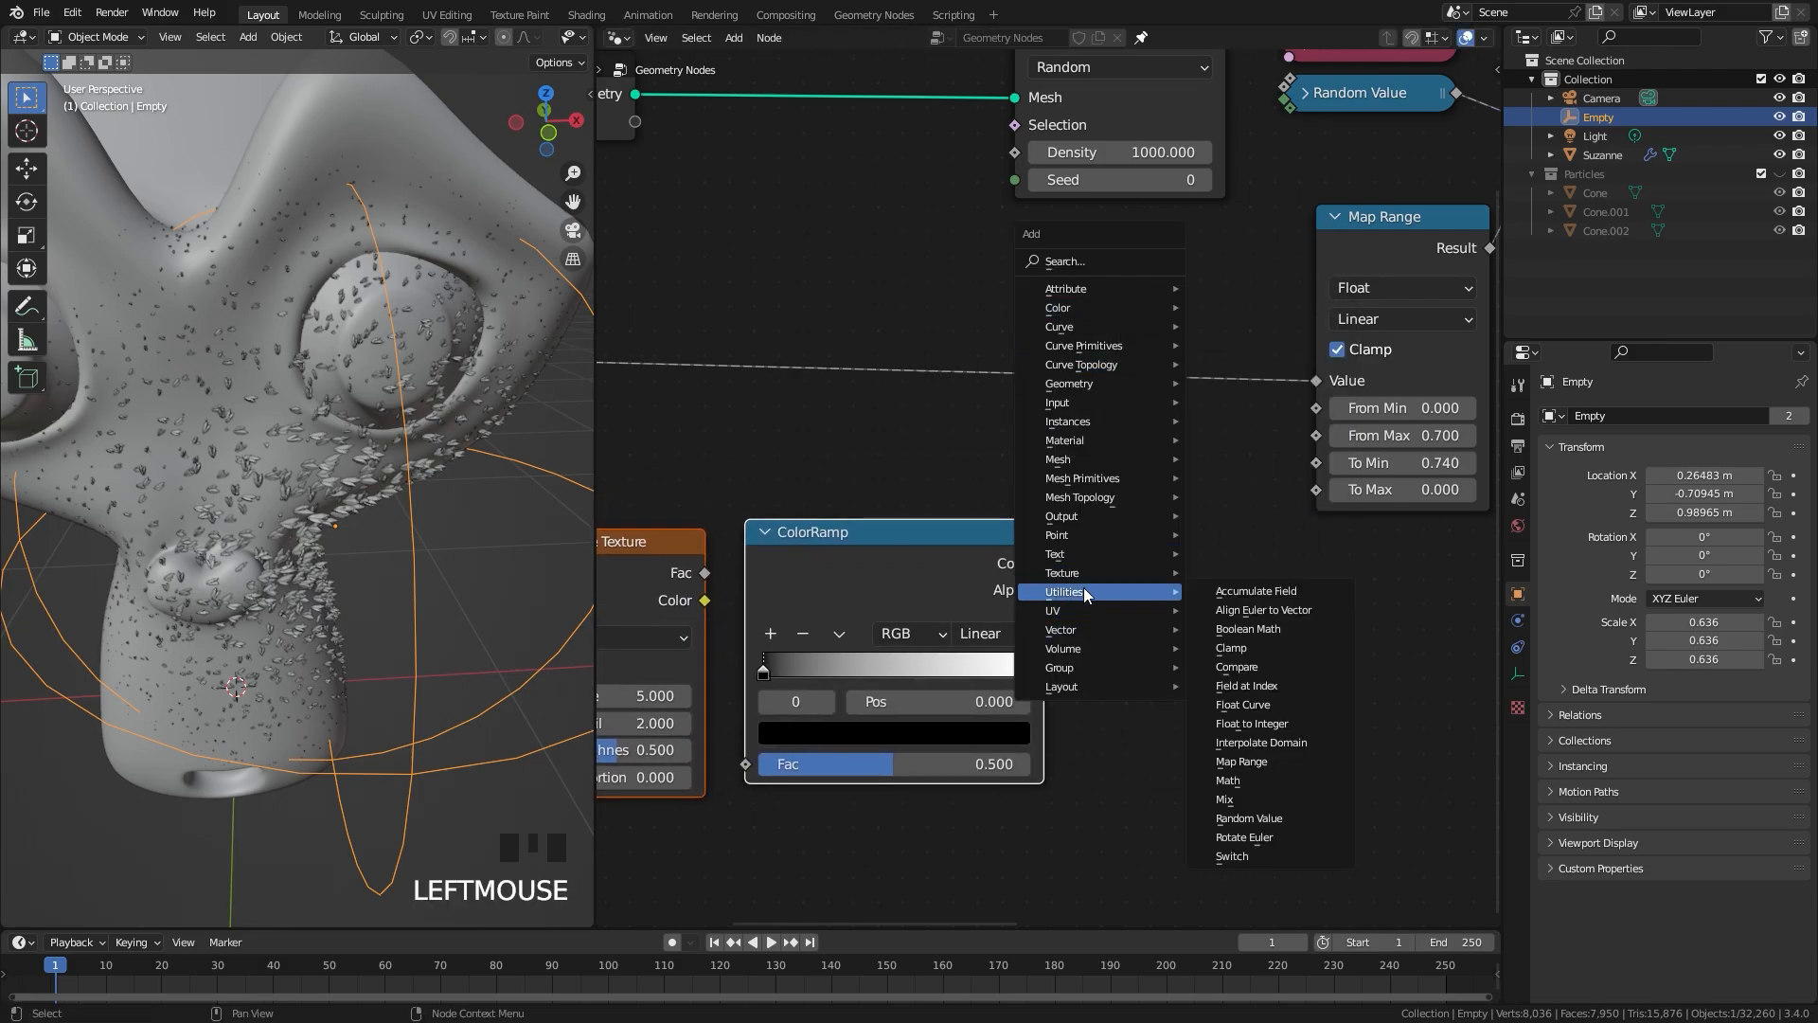
{"action": "left_click", "coordinate": [1235, 781]}
{"action": "left_click", "coordinate": [1083, 294]}
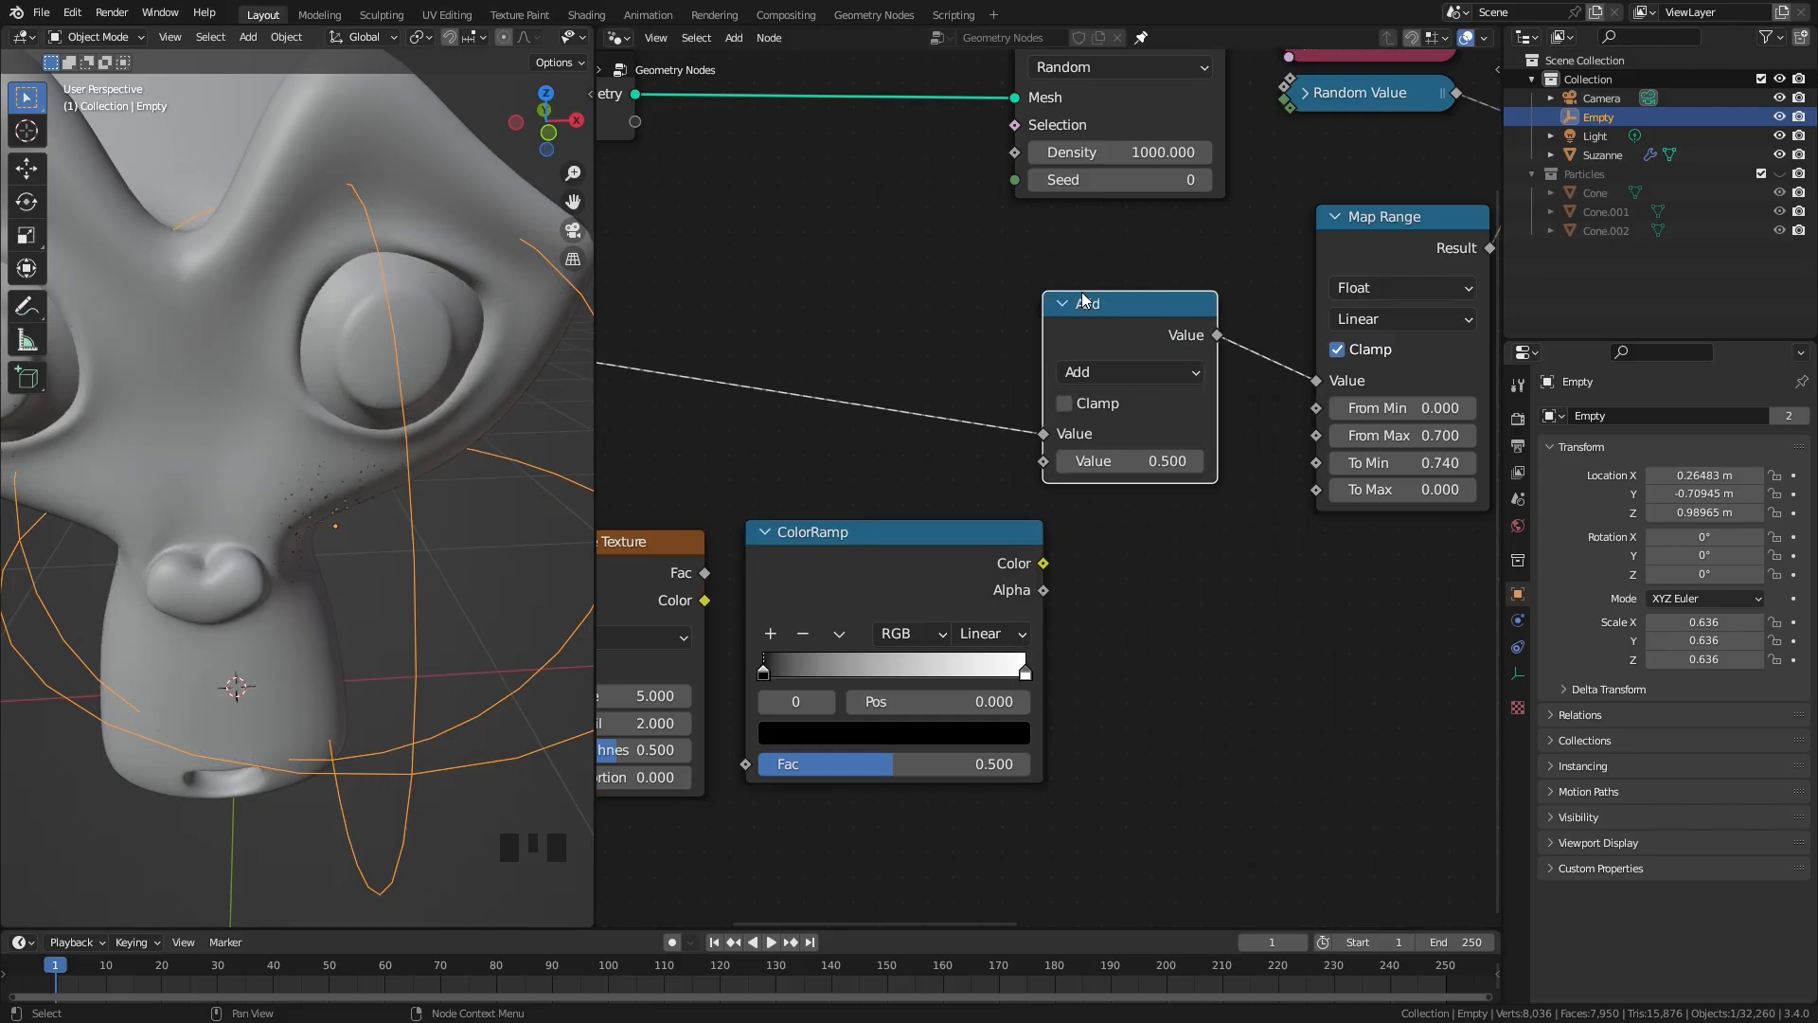
{"action": "left_click", "coordinate": [1125, 369]}
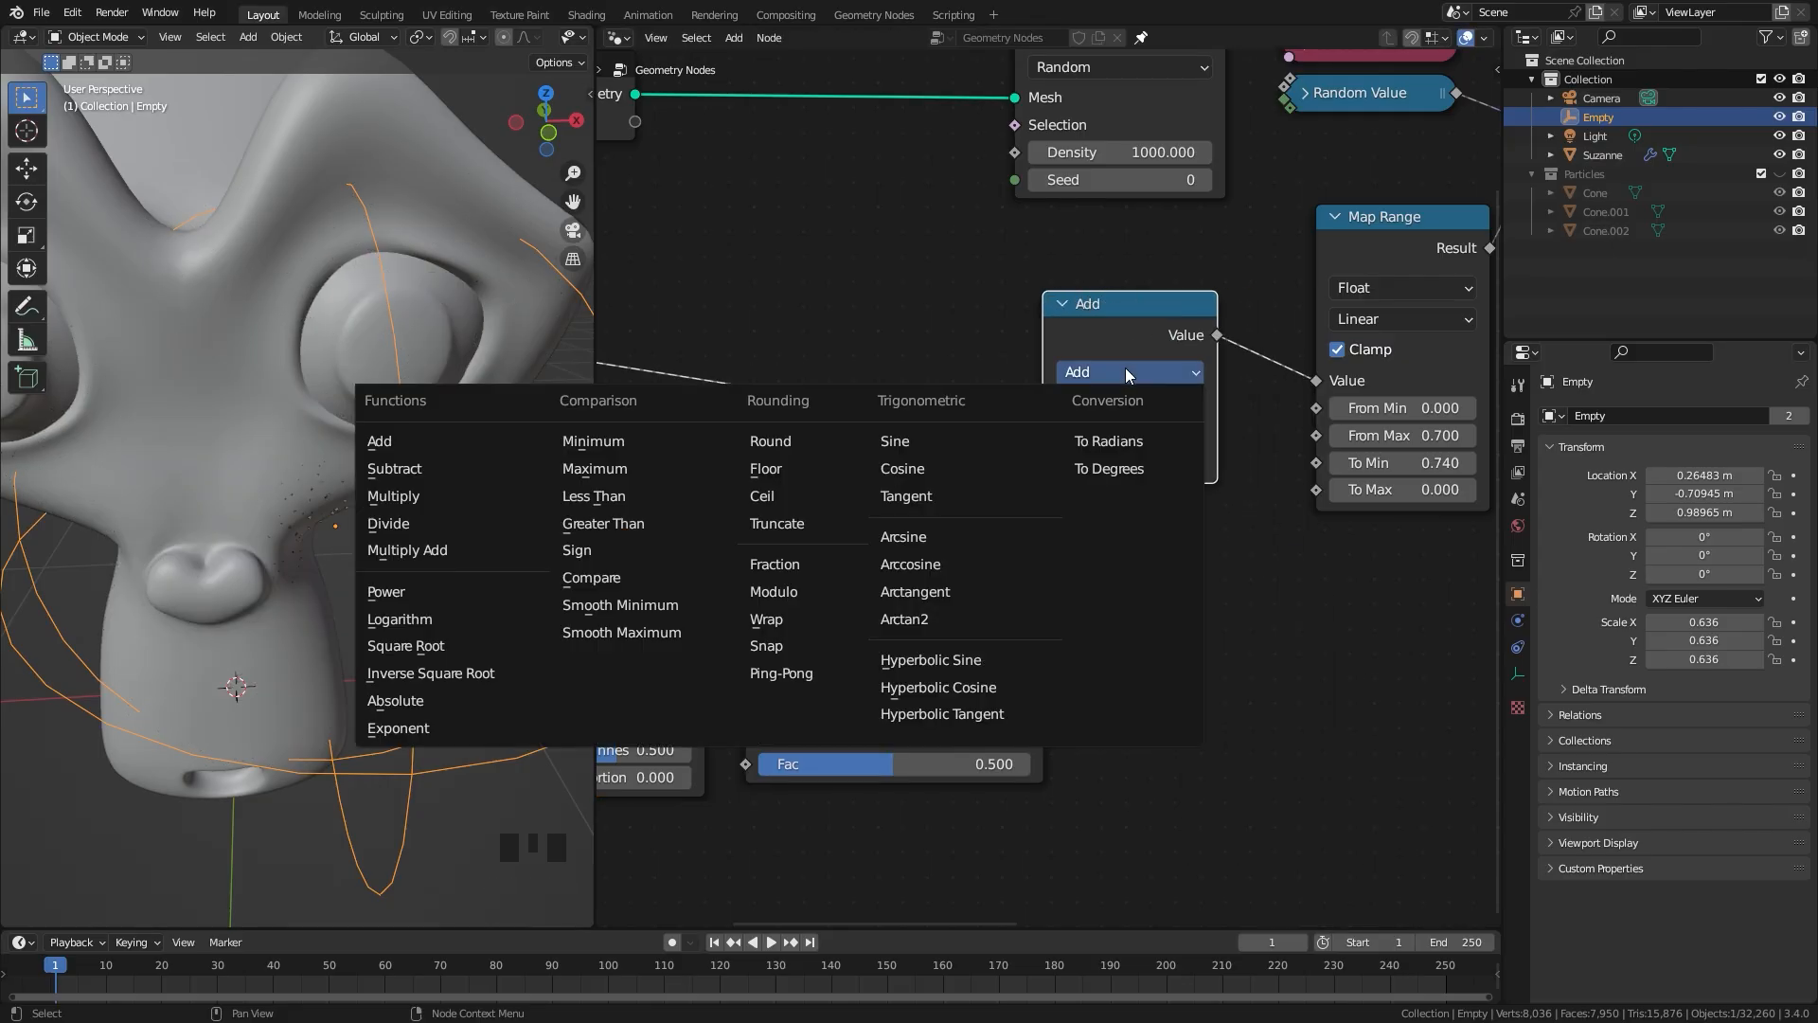
{"action": "left_click", "coordinate": [405, 470]}
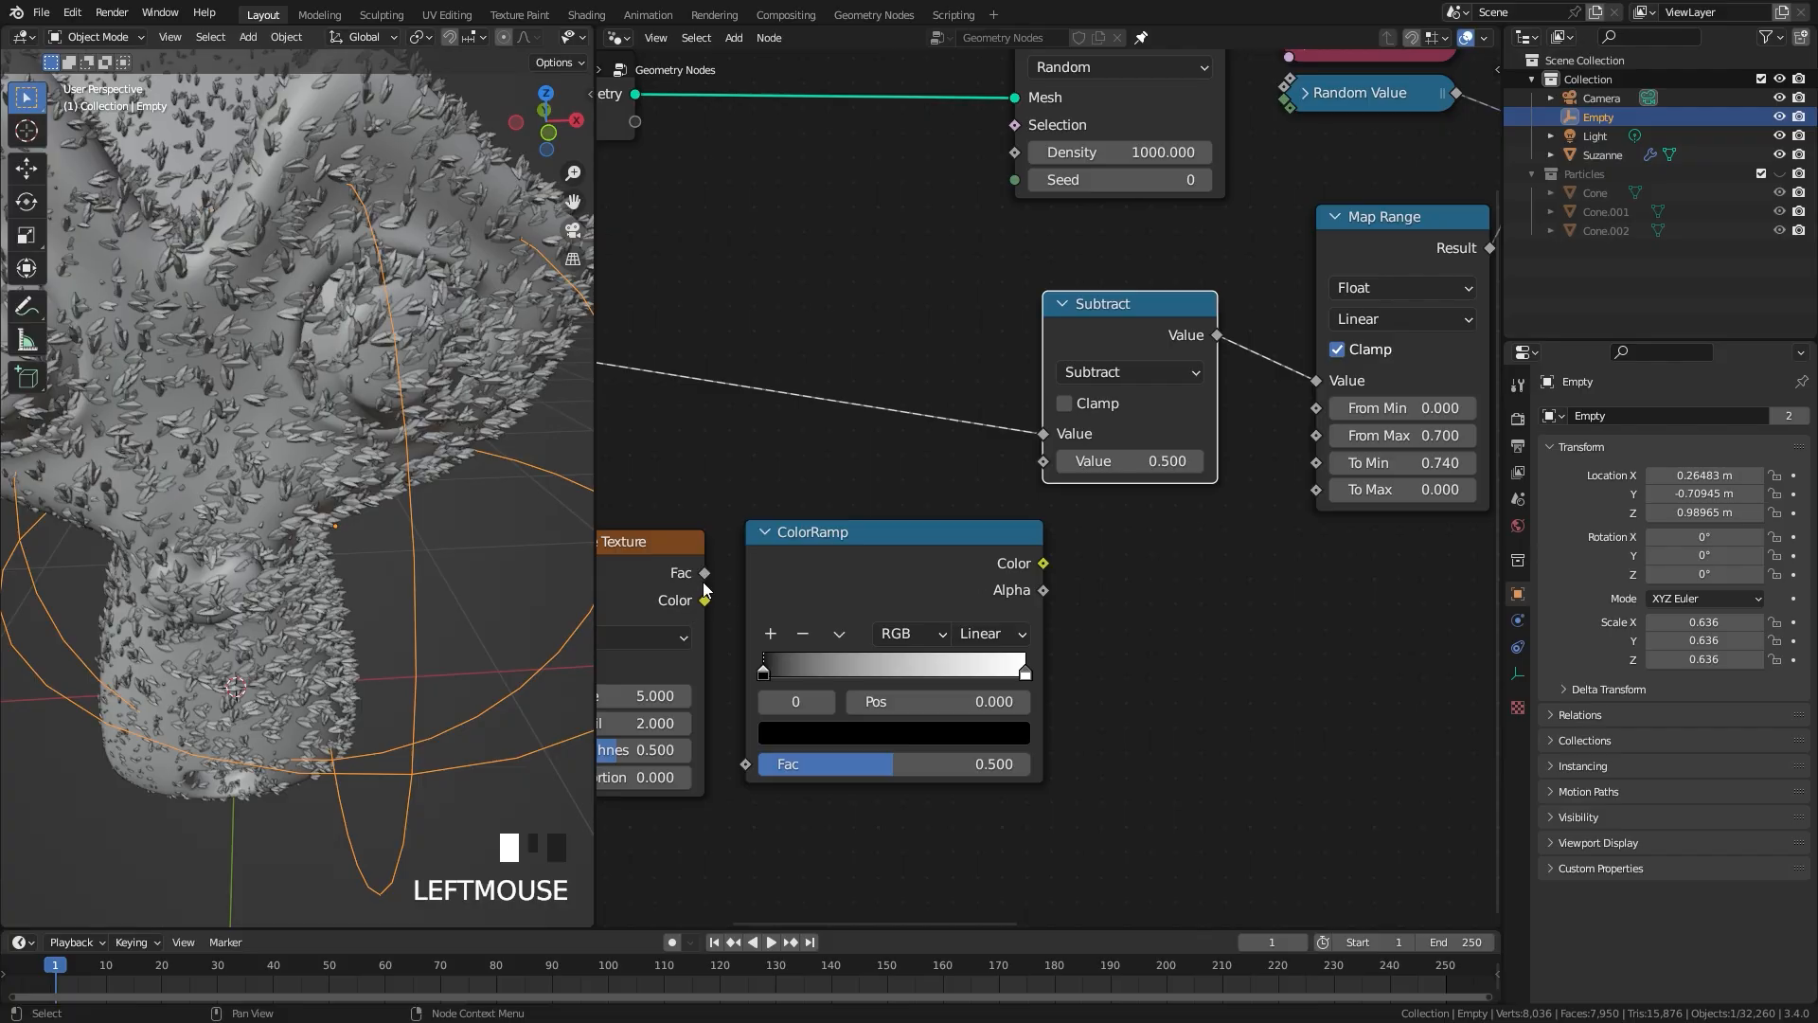
Step: Connect the Noise Texture's Fac to the ColorRamp's Fac, and the ColorRamp's Color to the Subtract node's second value
{"action": "left_click_drag", "start_coordinate": [704, 574], "coordinate": [745, 763]}
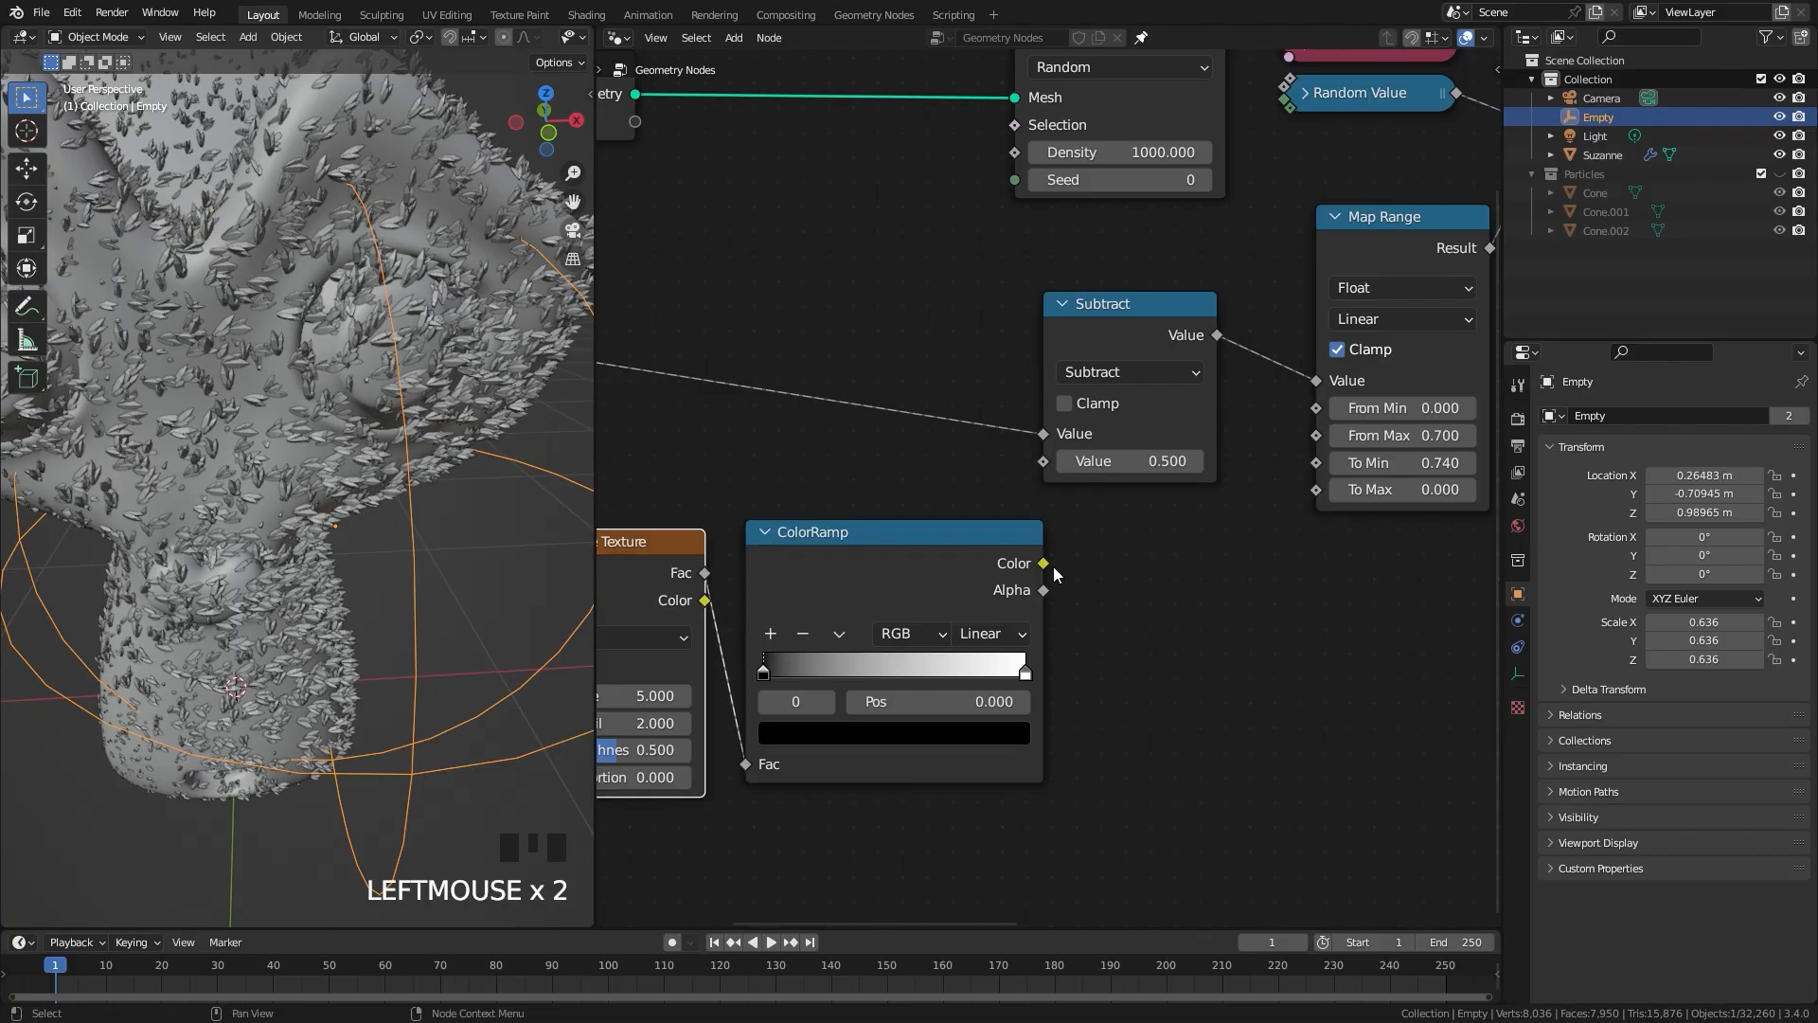
{"action": "left_click_drag", "start_coordinate": [1043, 562], "coordinate": [1171, 521]}
{"action": "left_click_drag", "start_coordinate": [1044, 463], "coordinate": [1044, 462]}
{"action": "left_click_drag", "start_coordinate": [1115, 336], "coordinate": [1127, 323]}
{"action": "middle_click_drag", "start_coordinate": [855, 508], "coordinate": [1034, 441]}
Step: Increase the ColorRamp's contrast by moving the black stop to 0.318 and the white stop inward, and check the crystals on the head
{"action": "left_click_drag", "start_coordinate": [942, 607], "coordinate": [1030, 607]}
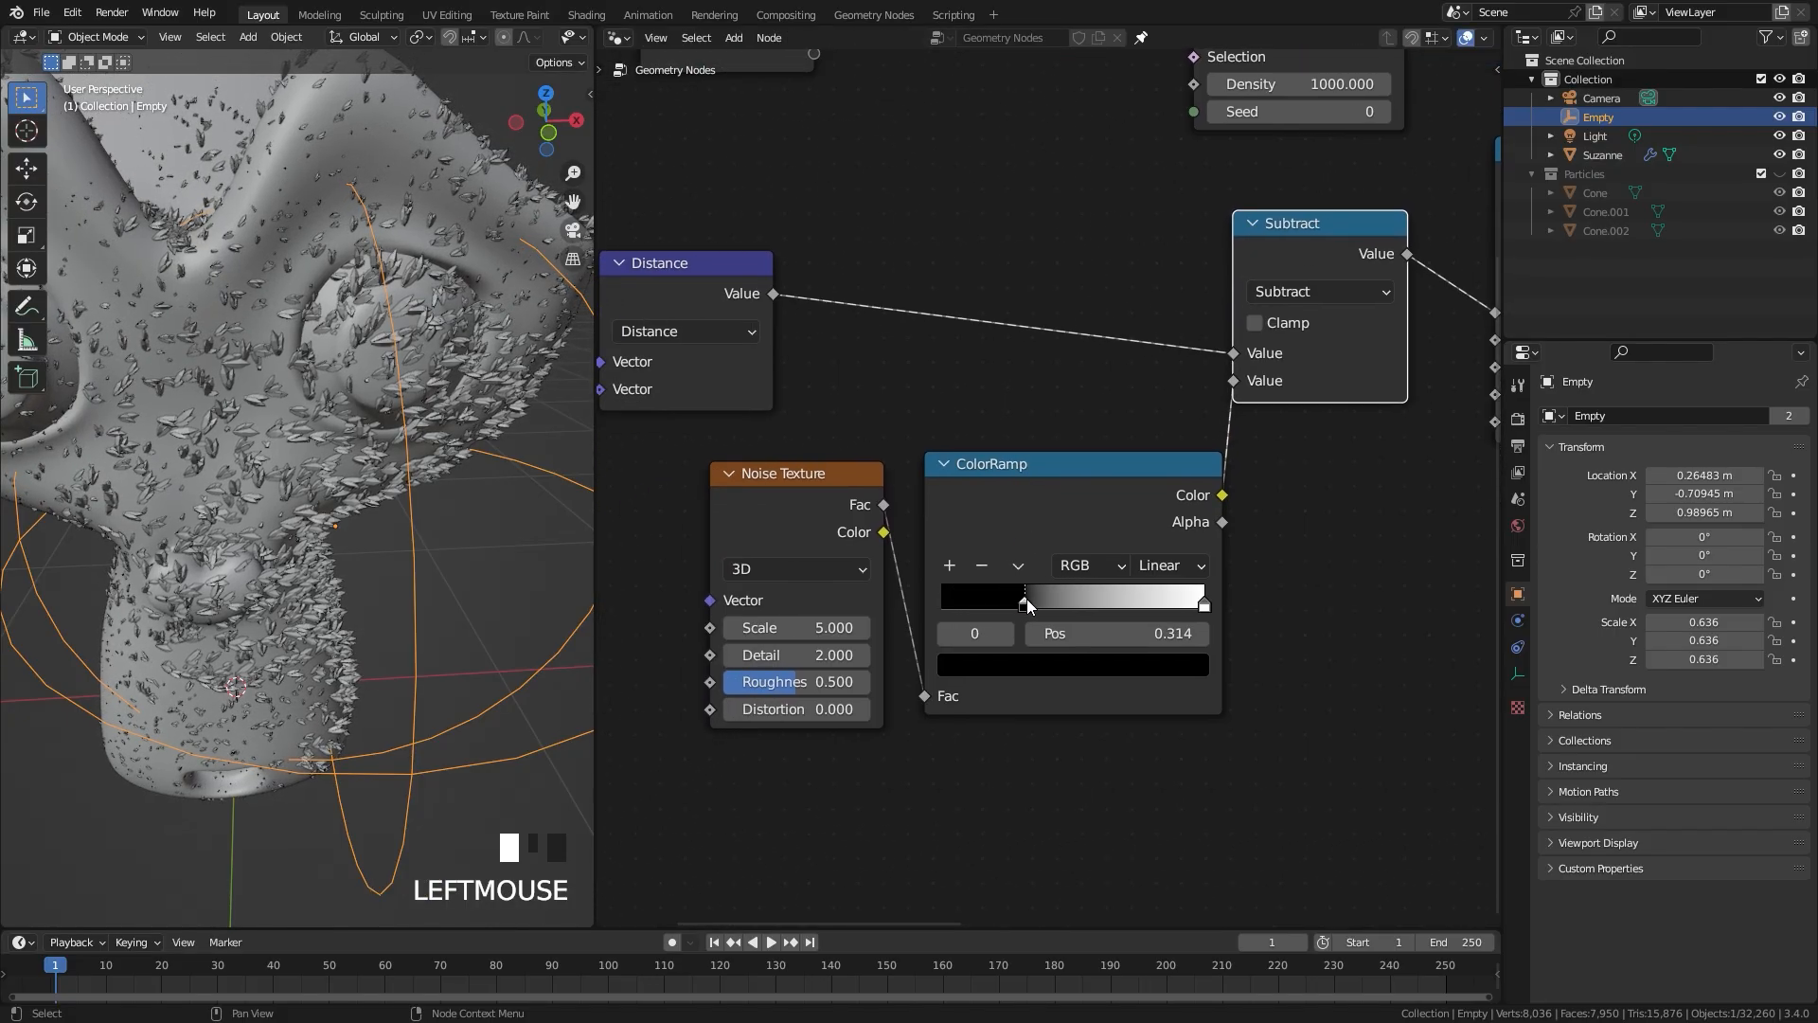
{"action": "left_click_drag", "start_coordinate": [1206, 609], "coordinate": [1132, 608]}
{"action": "left_click", "coordinate": [1021, 606]}
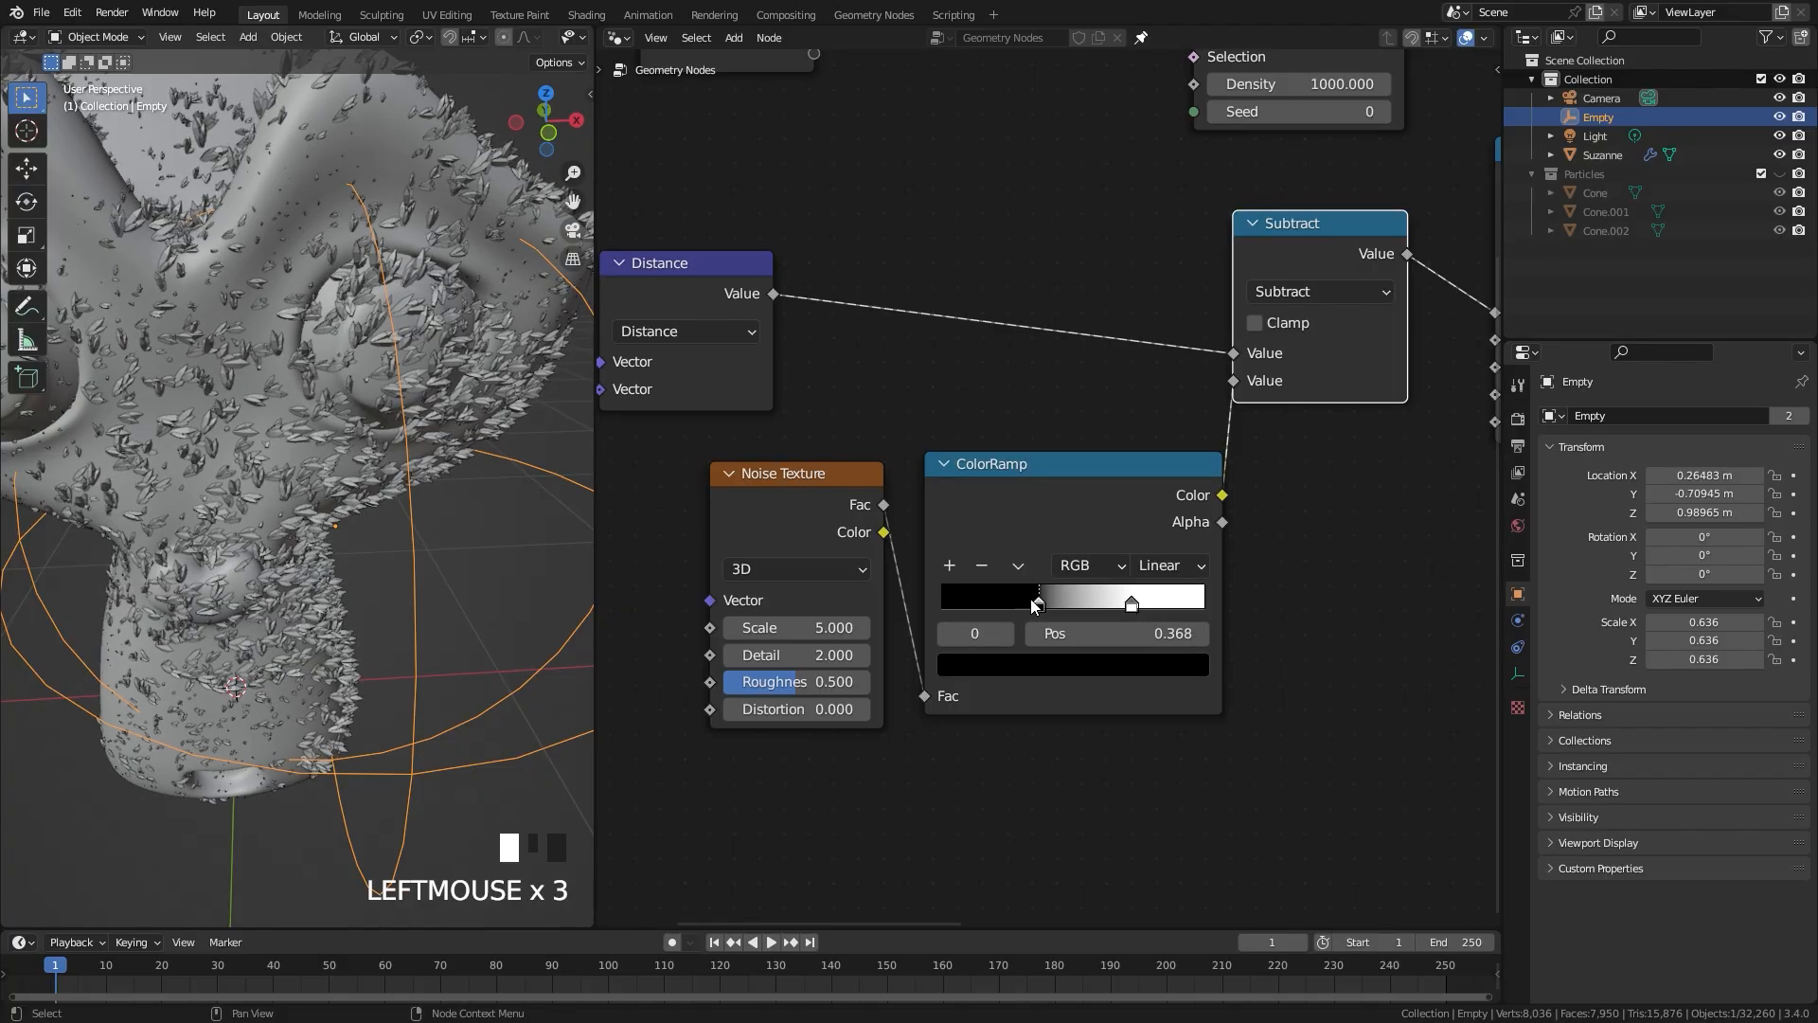
{"action": "scroll", "coordinate": [273, 508], "scroll_direction": "down", "scroll_amount": 3}
{"action": "middle_click_drag", "start_coordinate": [272, 508], "coordinate": [453, 498]}
{"action": "scroll", "coordinate": [335, 557], "scroll_direction": "up", "scroll_amount": 3}
{"action": "middle_click_drag", "start_coordinate": [276, 277], "coordinate": [241, 311]}
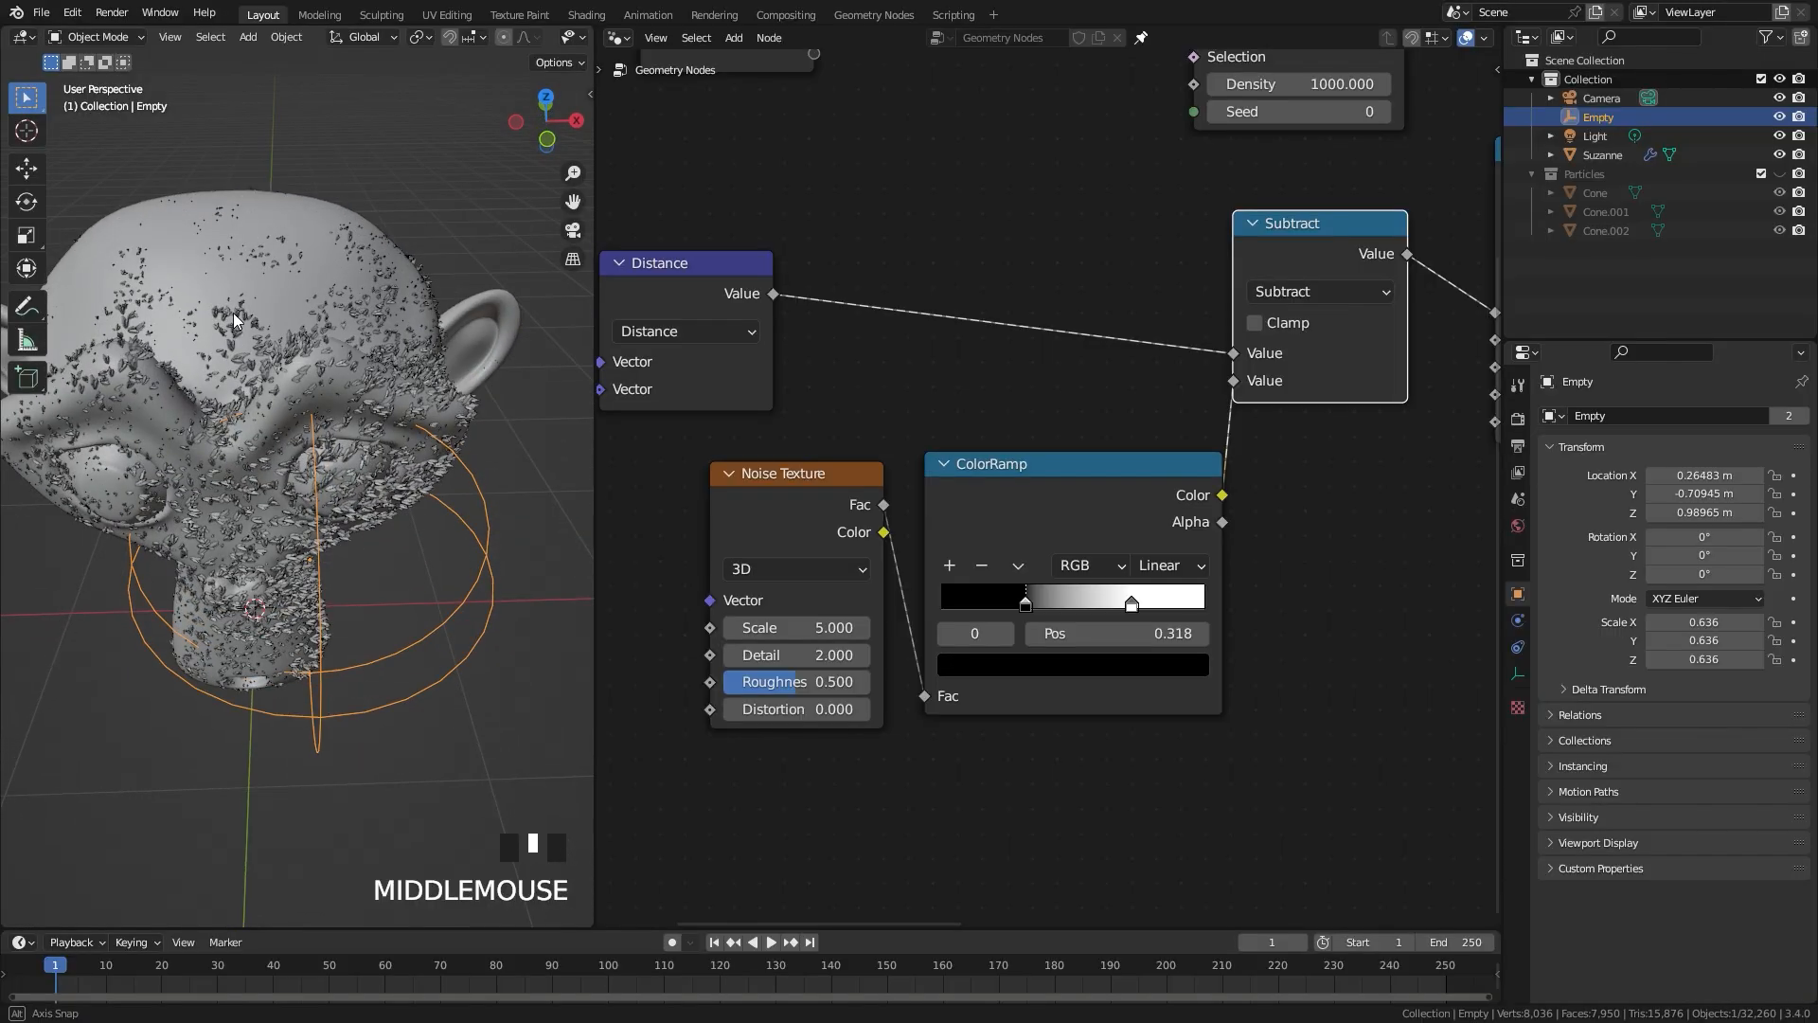
Step: Set the Map Range node's From Max to 0.610 and To Min to 0.560
{"action": "middle_click_drag", "start_coordinate": [1345, 381], "coordinate": [983, 392]}
{"action": "middle_click_drag", "start_coordinate": [1264, 396], "coordinate": [1023, 488]}
{"action": "scroll", "coordinate": [1023, 488], "scroll_direction": "up", "scroll_amount": 6}
{"action": "left_click_drag", "start_coordinate": [932, 506], "coordinate": [929, 461], "text": "shift"}
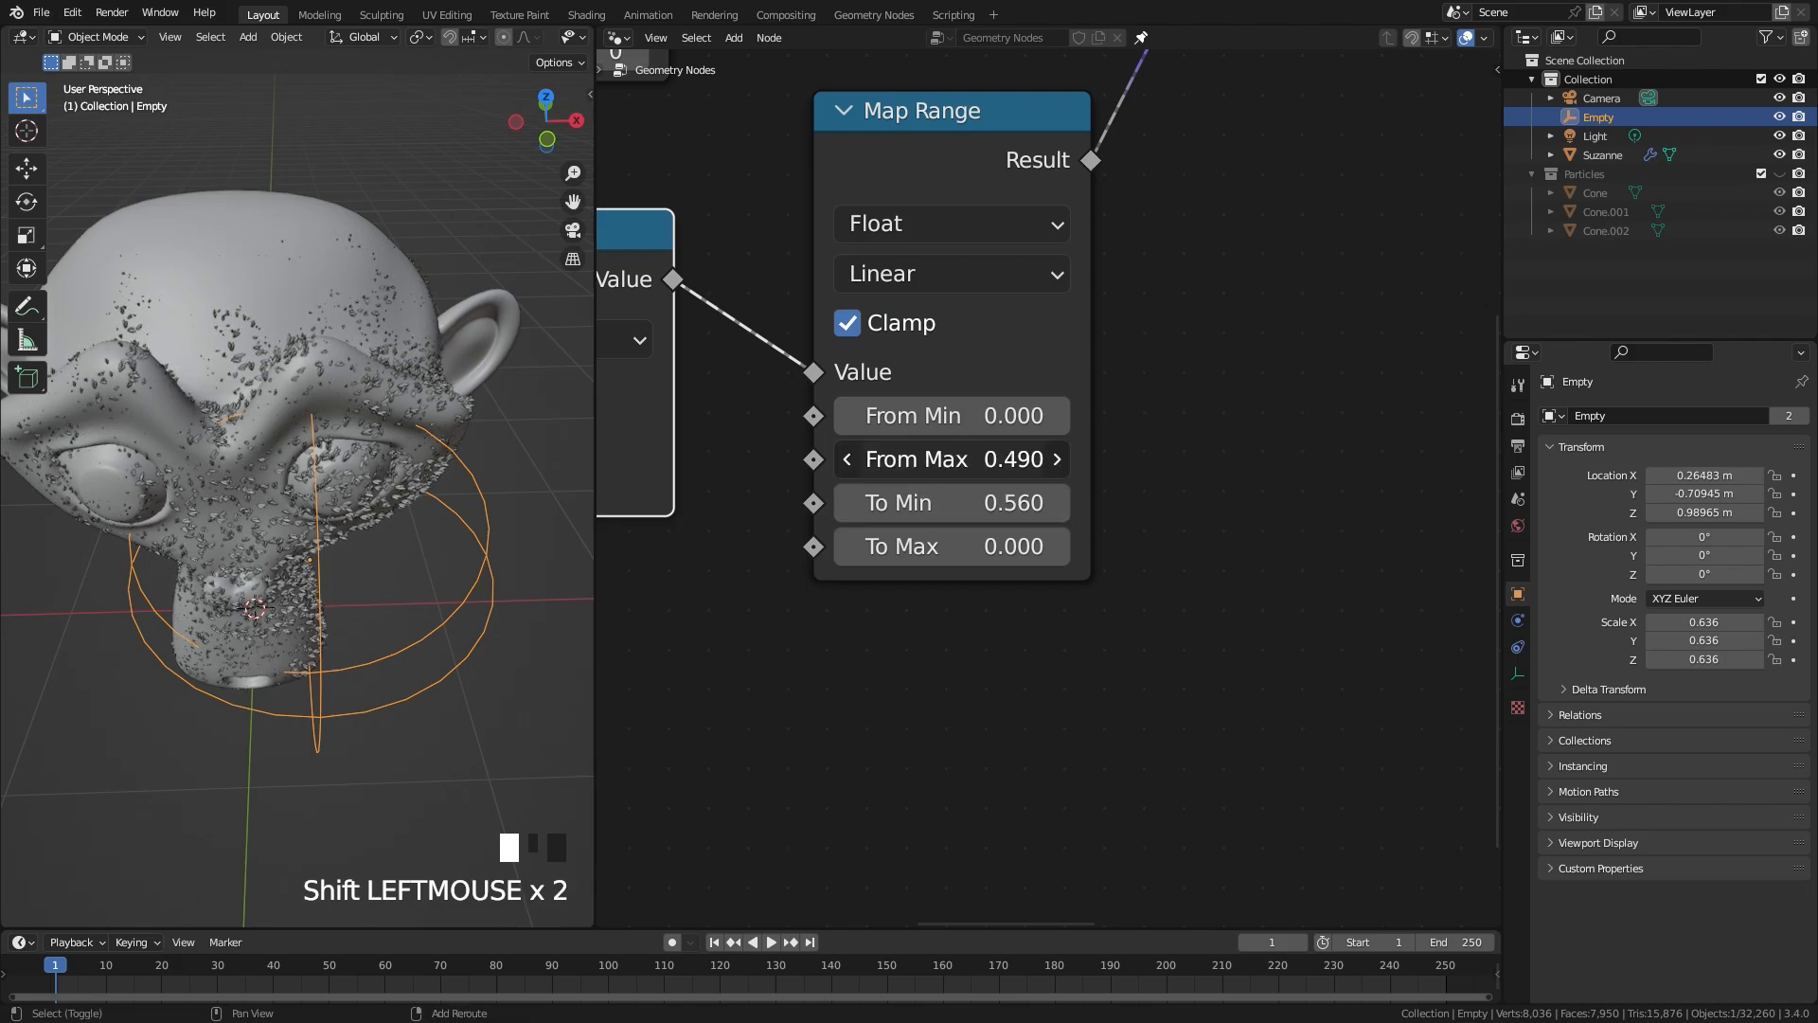
{"action": "left_click_drag", "start_coordinate": [892, 460], "coordinate": [912, 459], "text": "shift"}
Step: Move the empty beside the face to about X 0.707, Y -0.811, Z 0.803 m
{"action": "middle_click_drag", "start_coordinate": [469, 660], "coordinate": [305, 487]}
{"action": "key", "text": "g"}
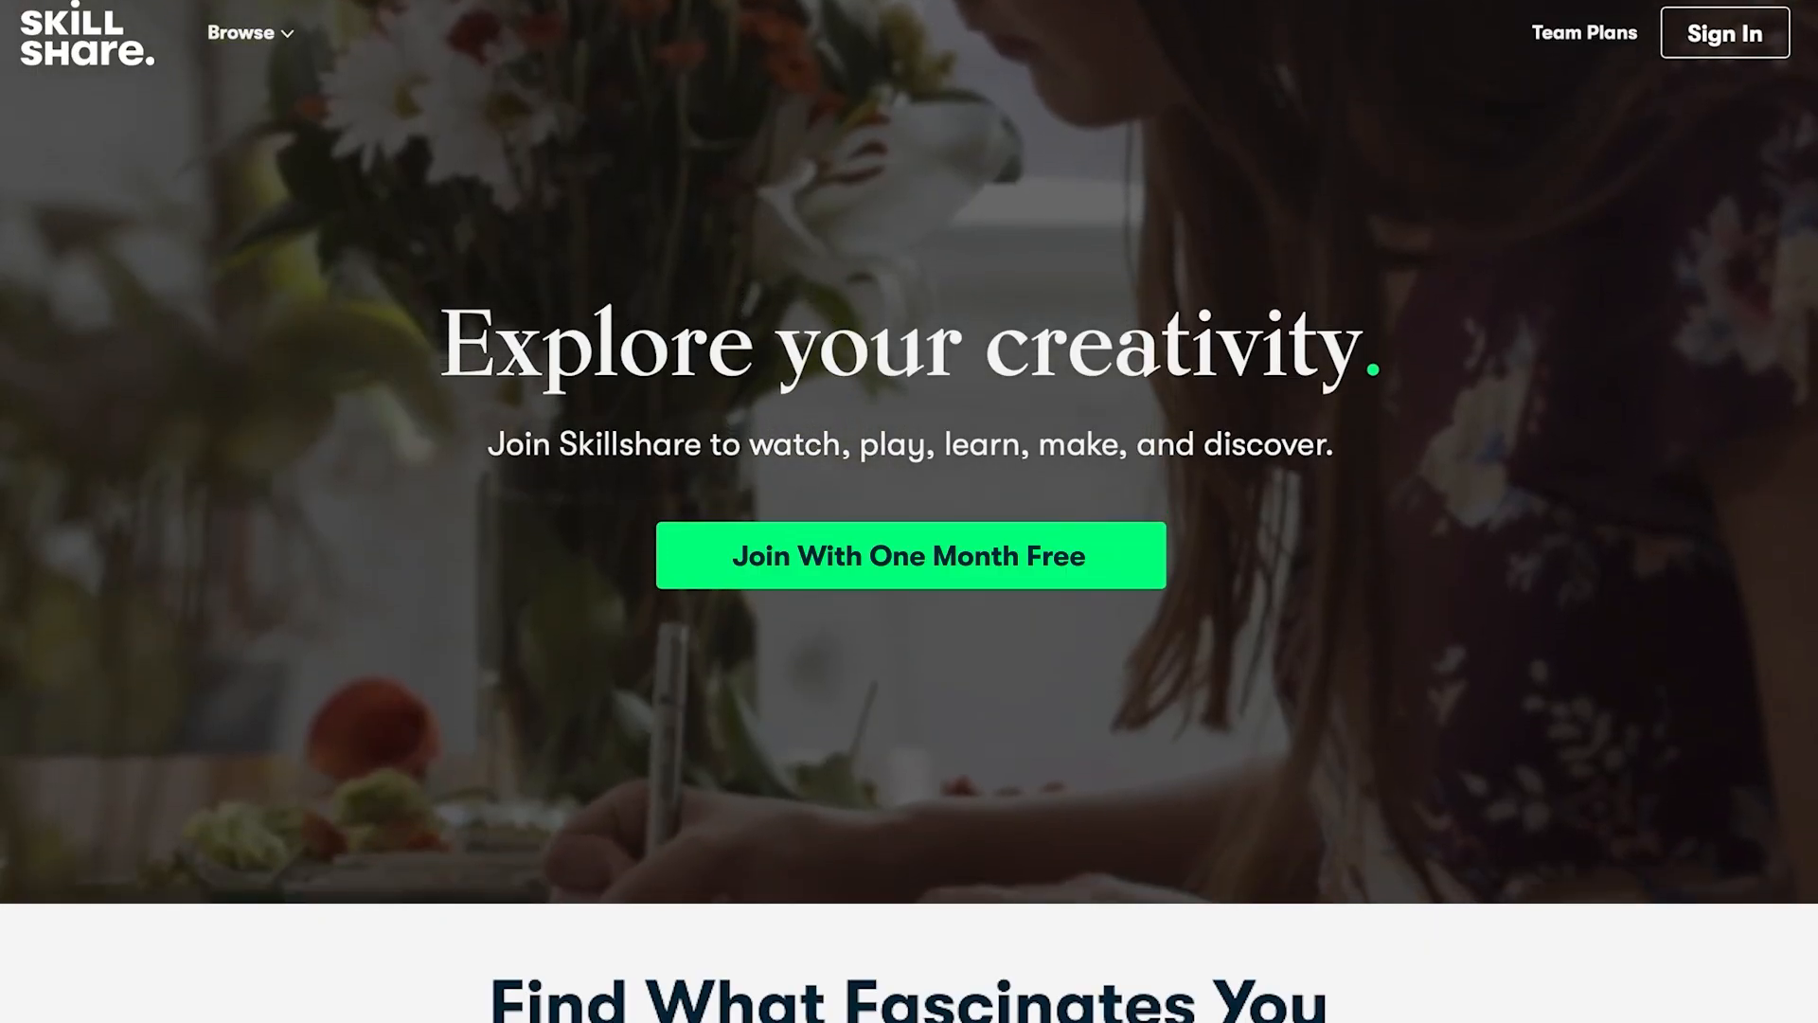
{"action": "scroll", "coordinate": [909, 511], "scroll_direction": "down", "scroll_amount": 6}
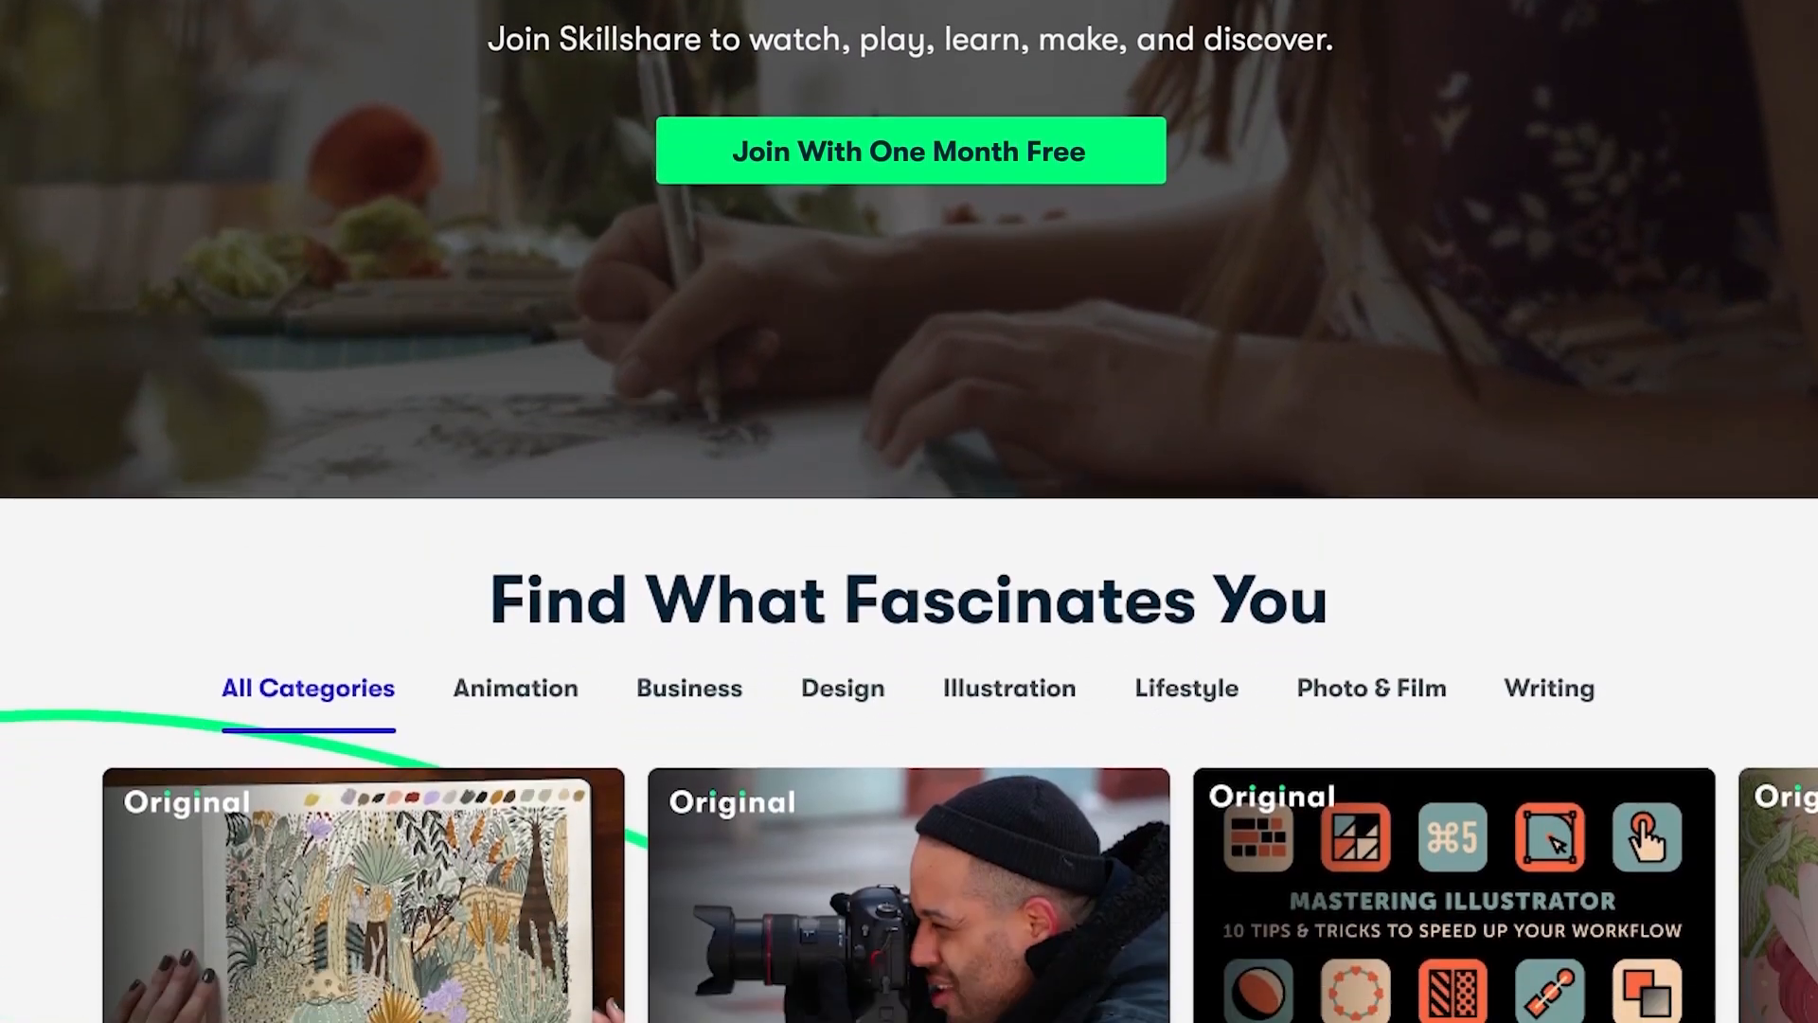
{"action": "scroll", "coordinate": [910, 511], "scroll_direction": "down", "scroll_amount": 3}
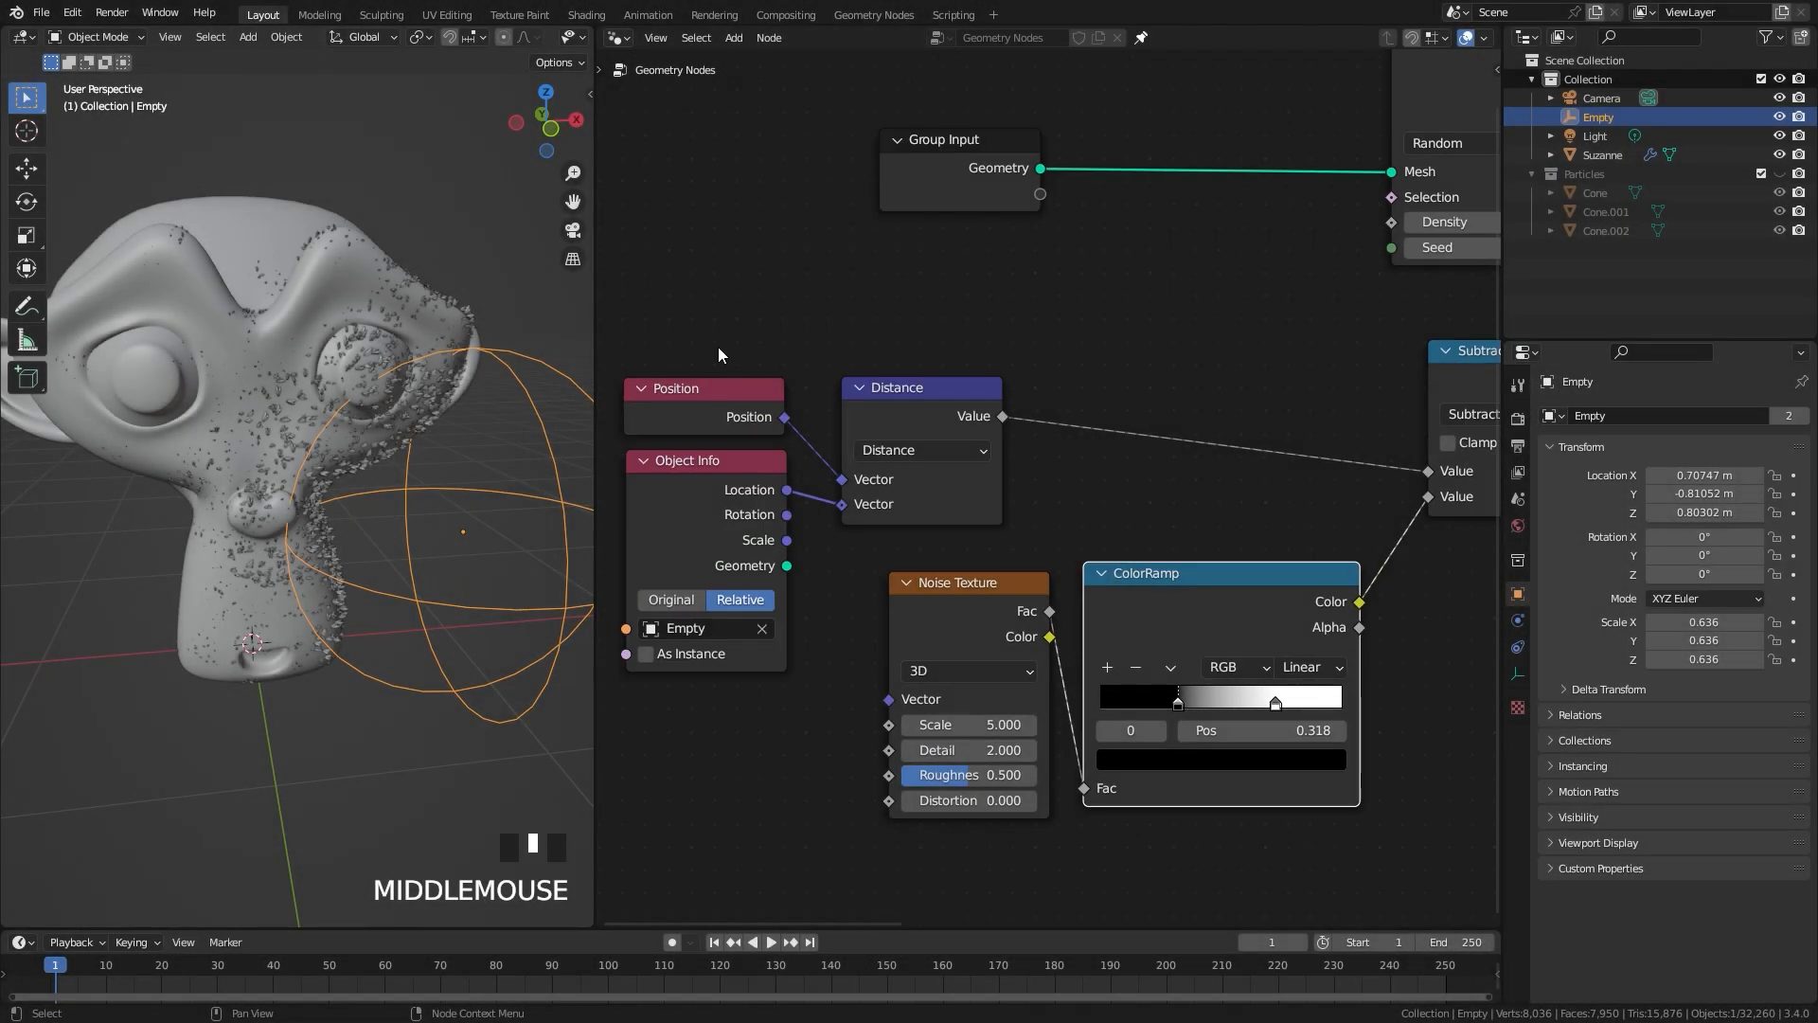
Step: Spread the nodes apart to leave room between the Distance and Subtract nodes
{"action": "middle_click_drag", "start_coordinate": [723, 356], "coordinate": [727, 383]}
{"action": "left_click_drag", "start_coordinate": [707, 342], "coordinate": [947, 531]}
{"action": "left_click_drag", "start_coordinate": [955, 506], "coordinate": [802, 483]}
{"action": "scroll", "coordinate": [890, 389], "scroll_direction": "up", "scroll_amount": 4}
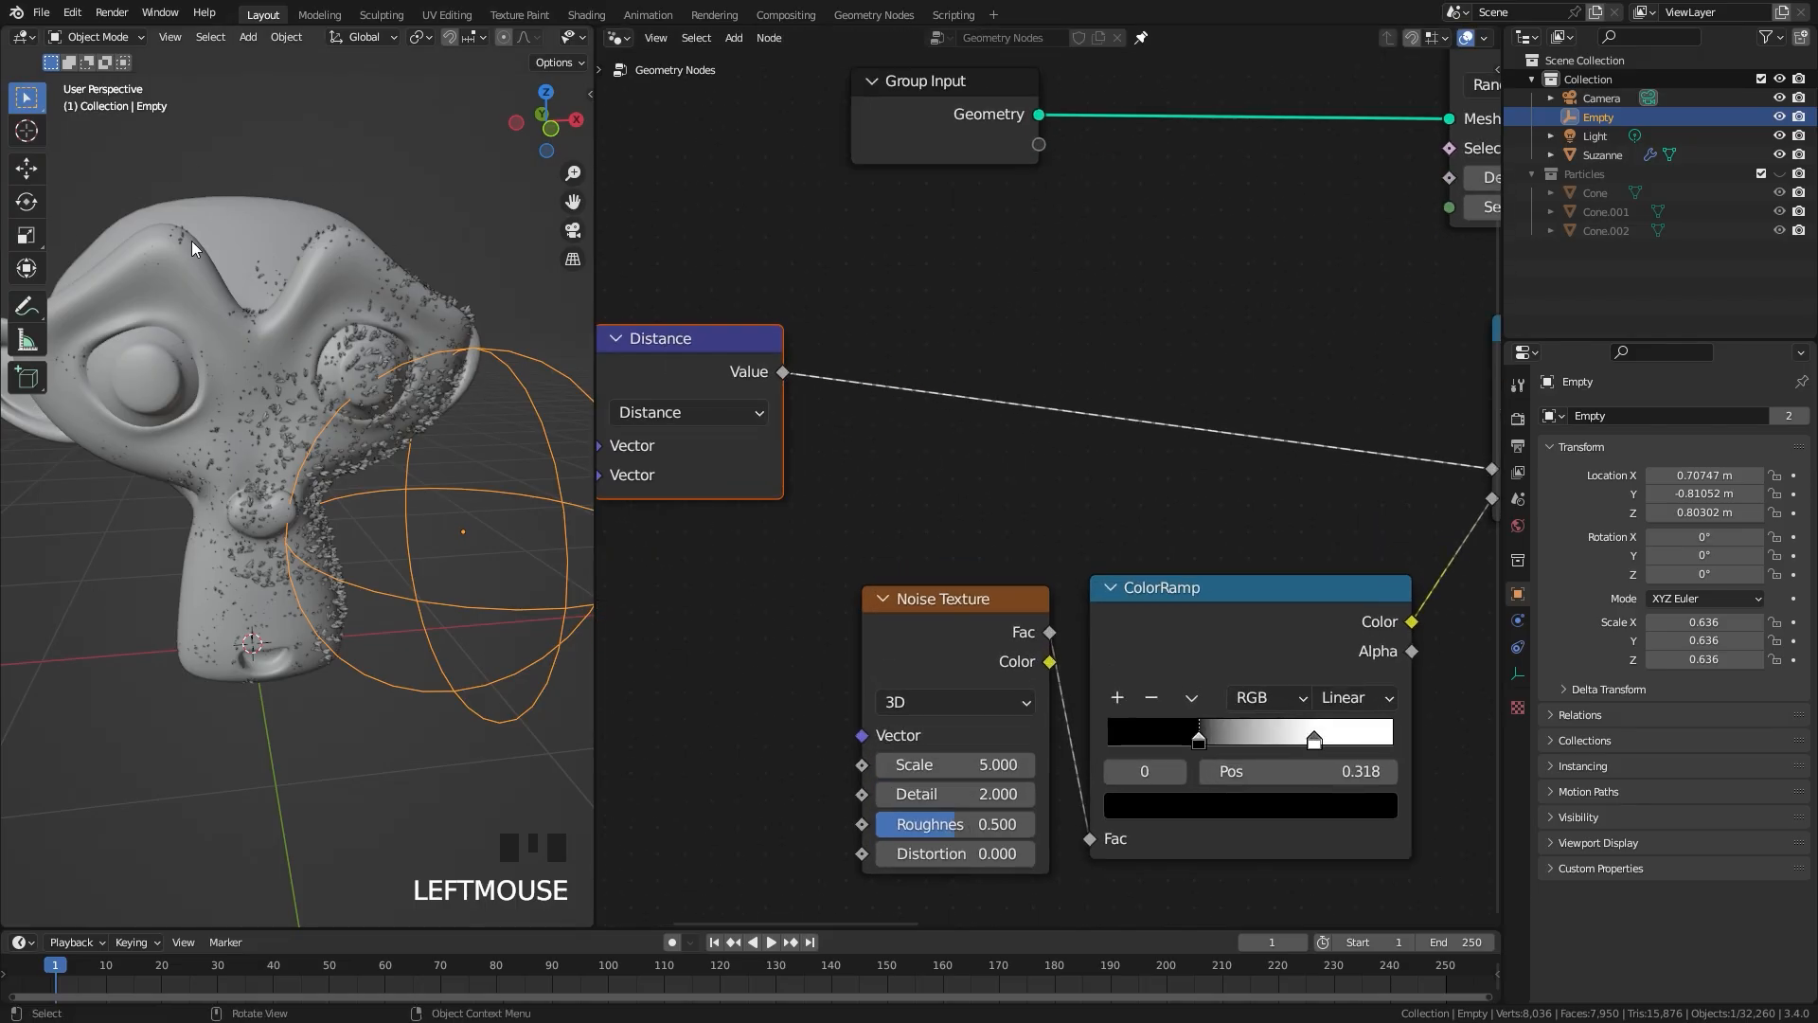
Step: Try moving the empty across the face several times to preview how the crystals follow it, cancelling each move
{"action": "key", "text": "g"}
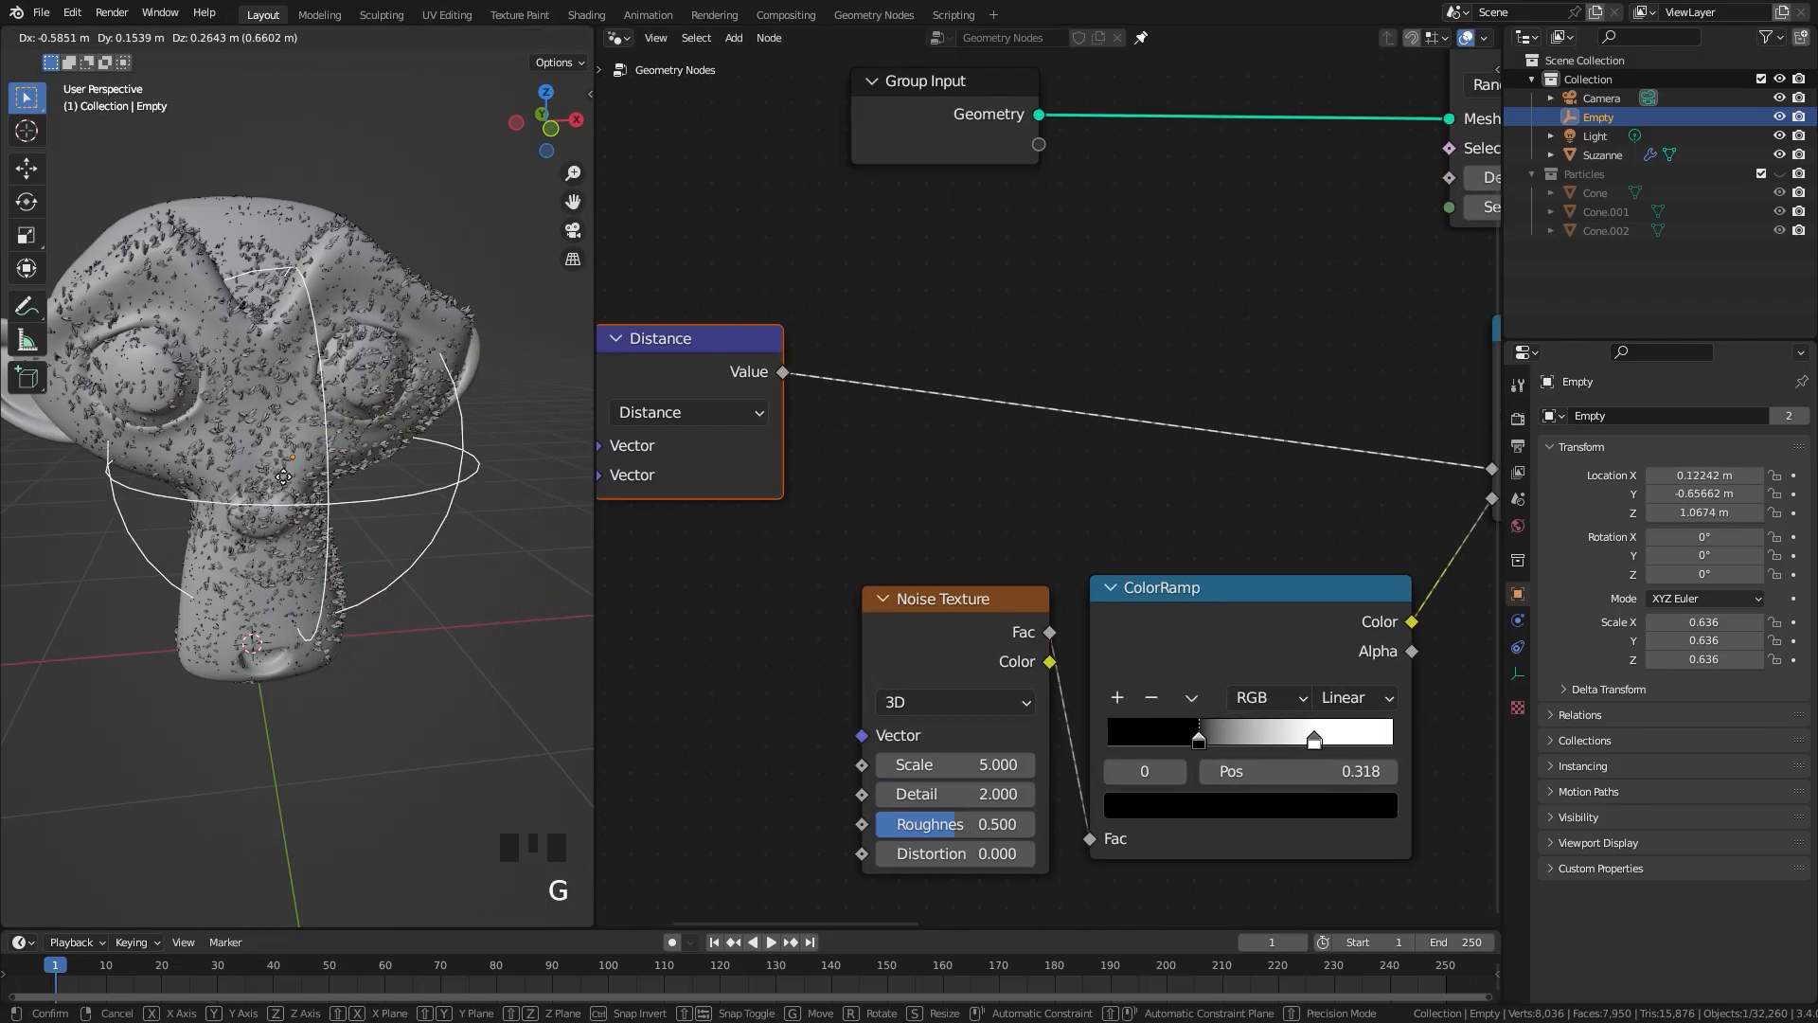
{"action": "right_click", "coordinate": [217, 460]}
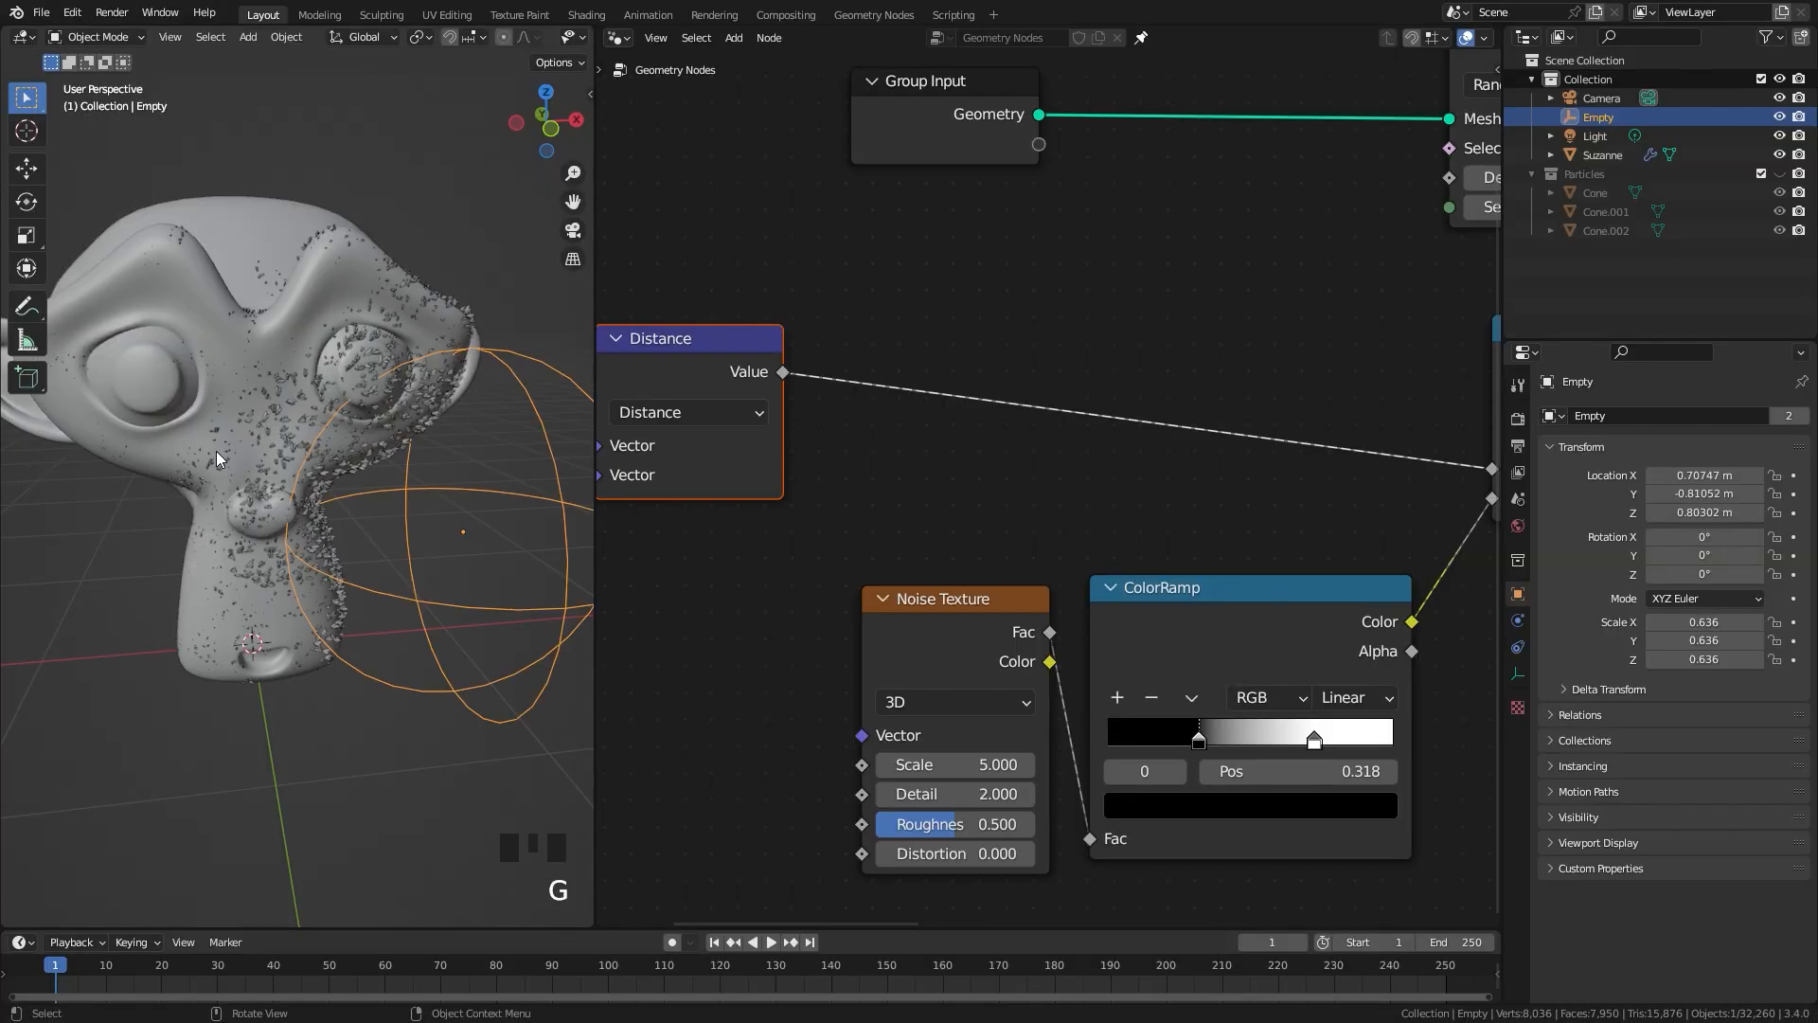
{"action": "key", "text": "g"}
{"action": "right_click", "coordinate": [322, 476]}
{"action": "key", "text": "g"}
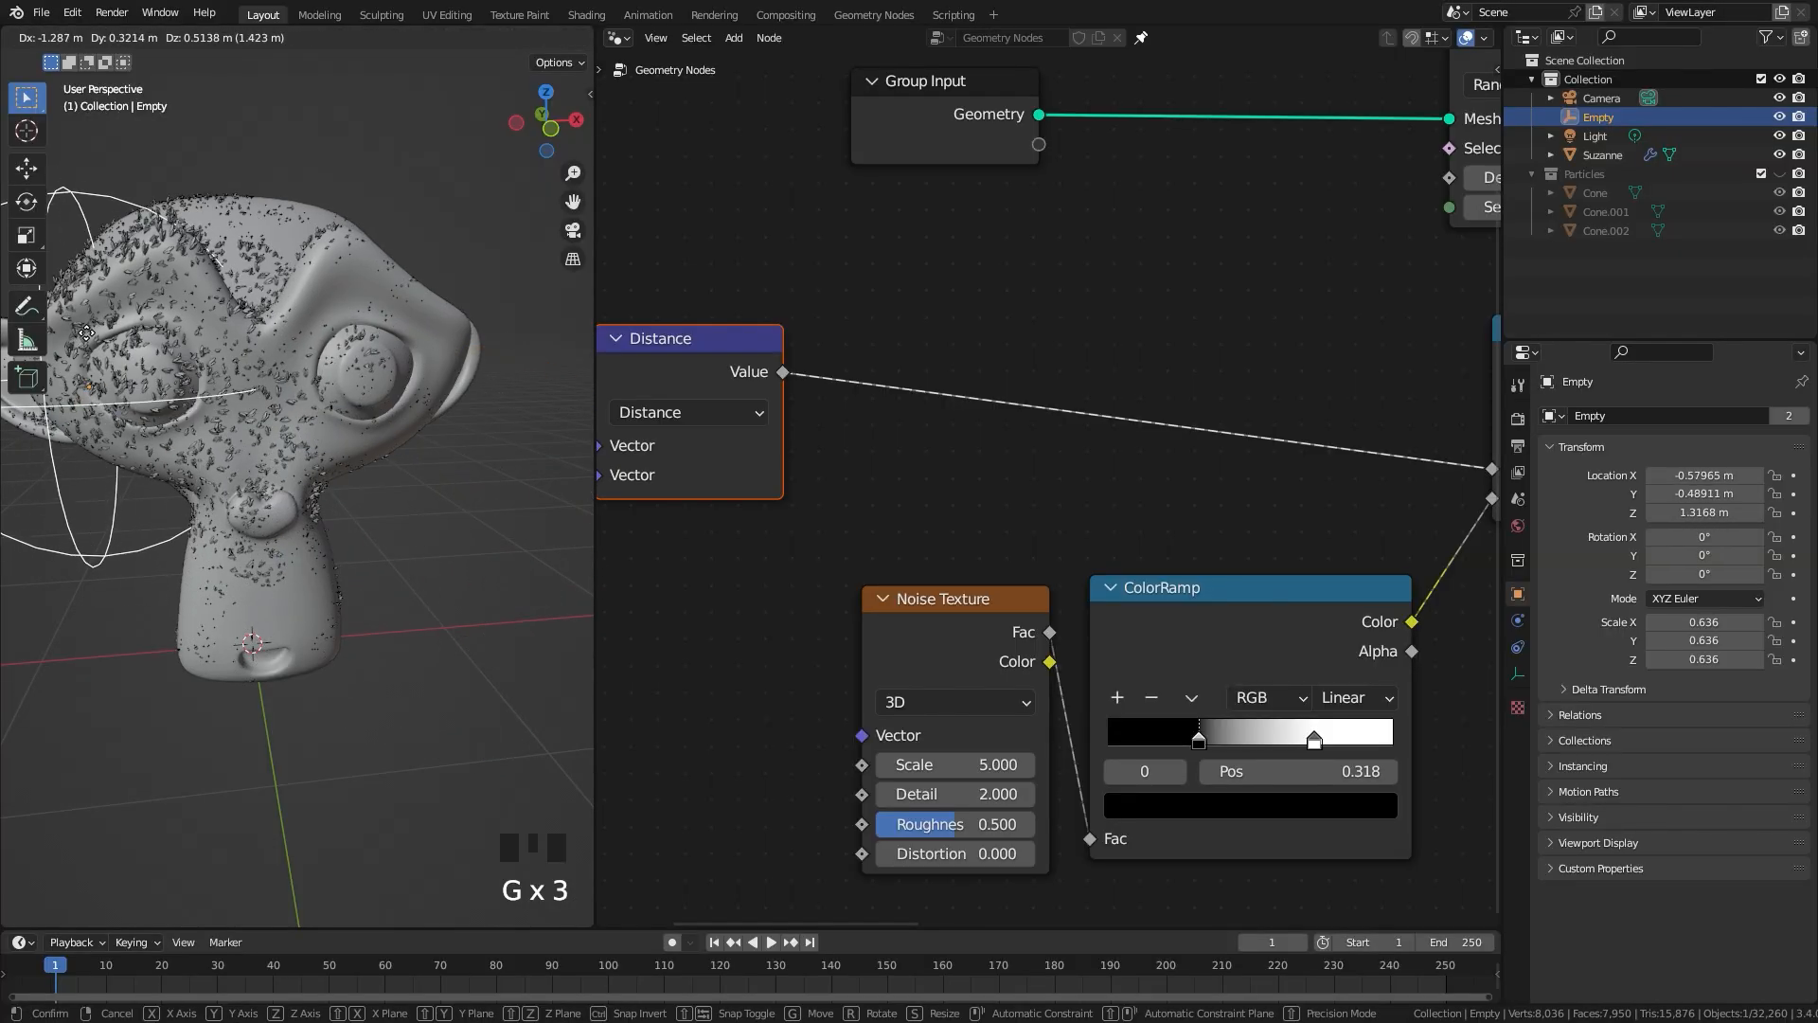
{"action": "right_click", "coordinate": [304, 403]}
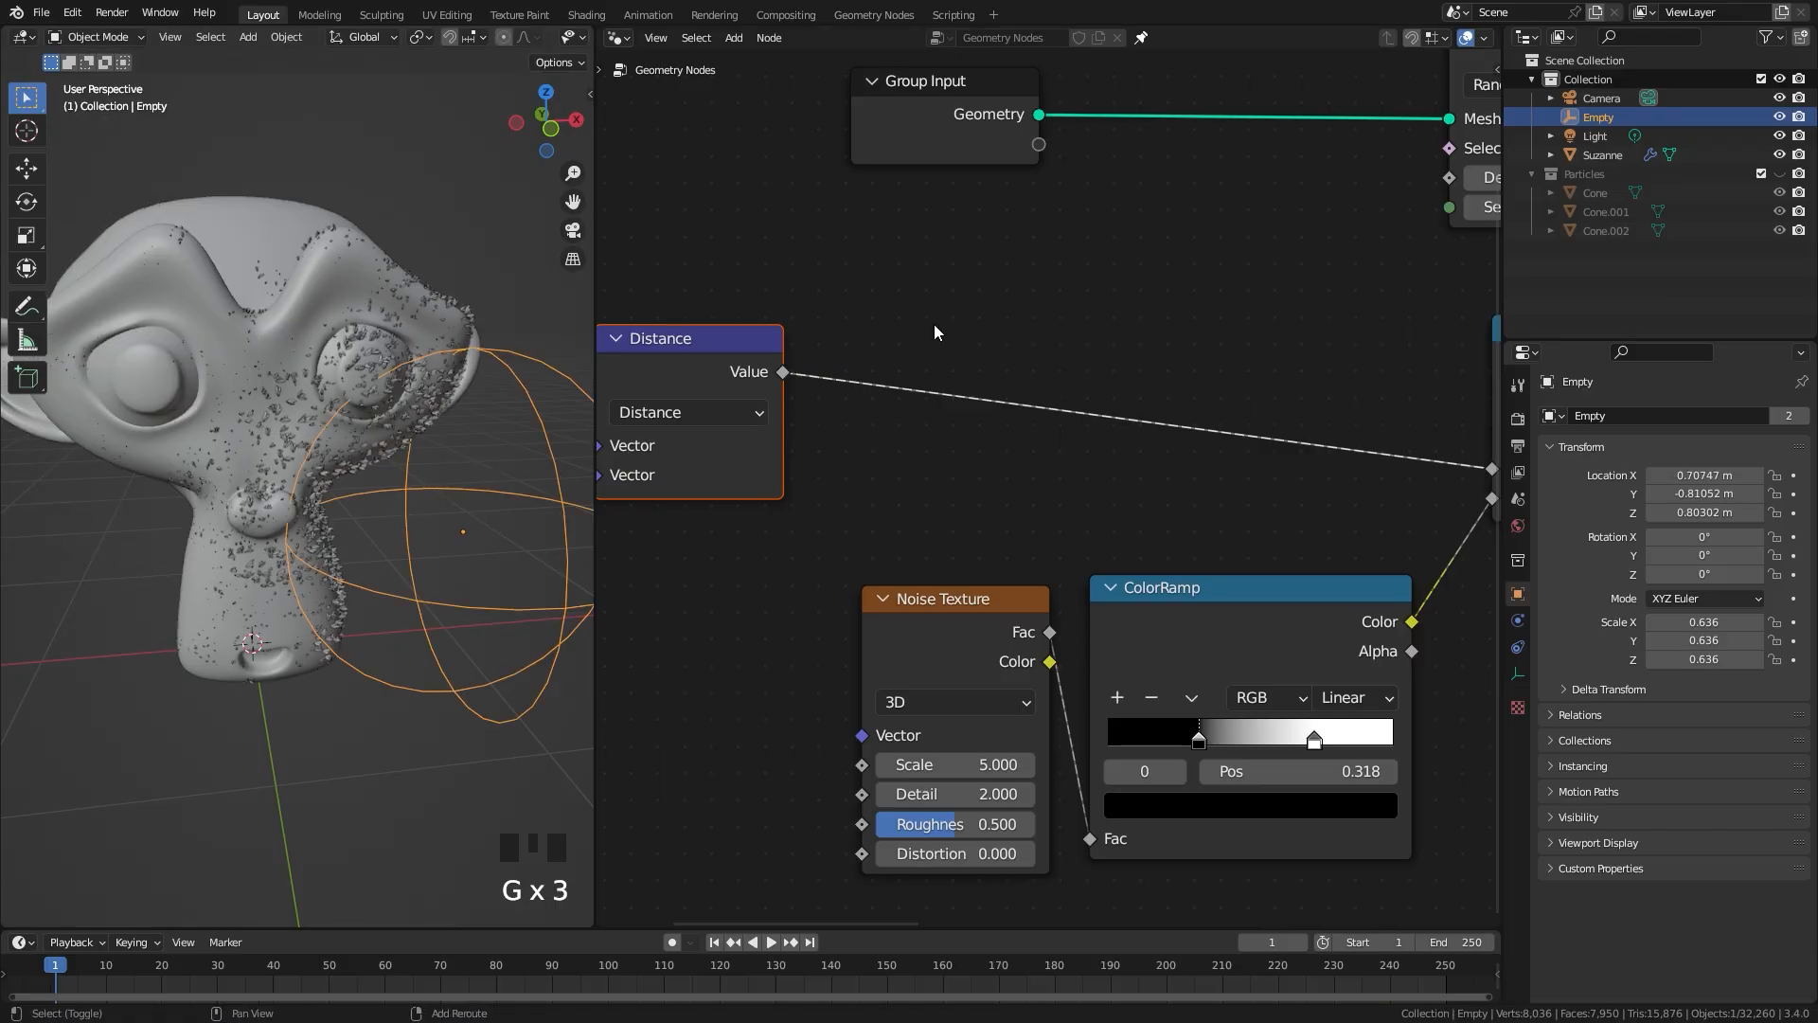
Step: Insert another Math node directly after the Distance node and set its operation to Subtract
{"action": "key", "text": "shift+a"}
{"action": "mouse_move", "coordinate": [879, 381]}
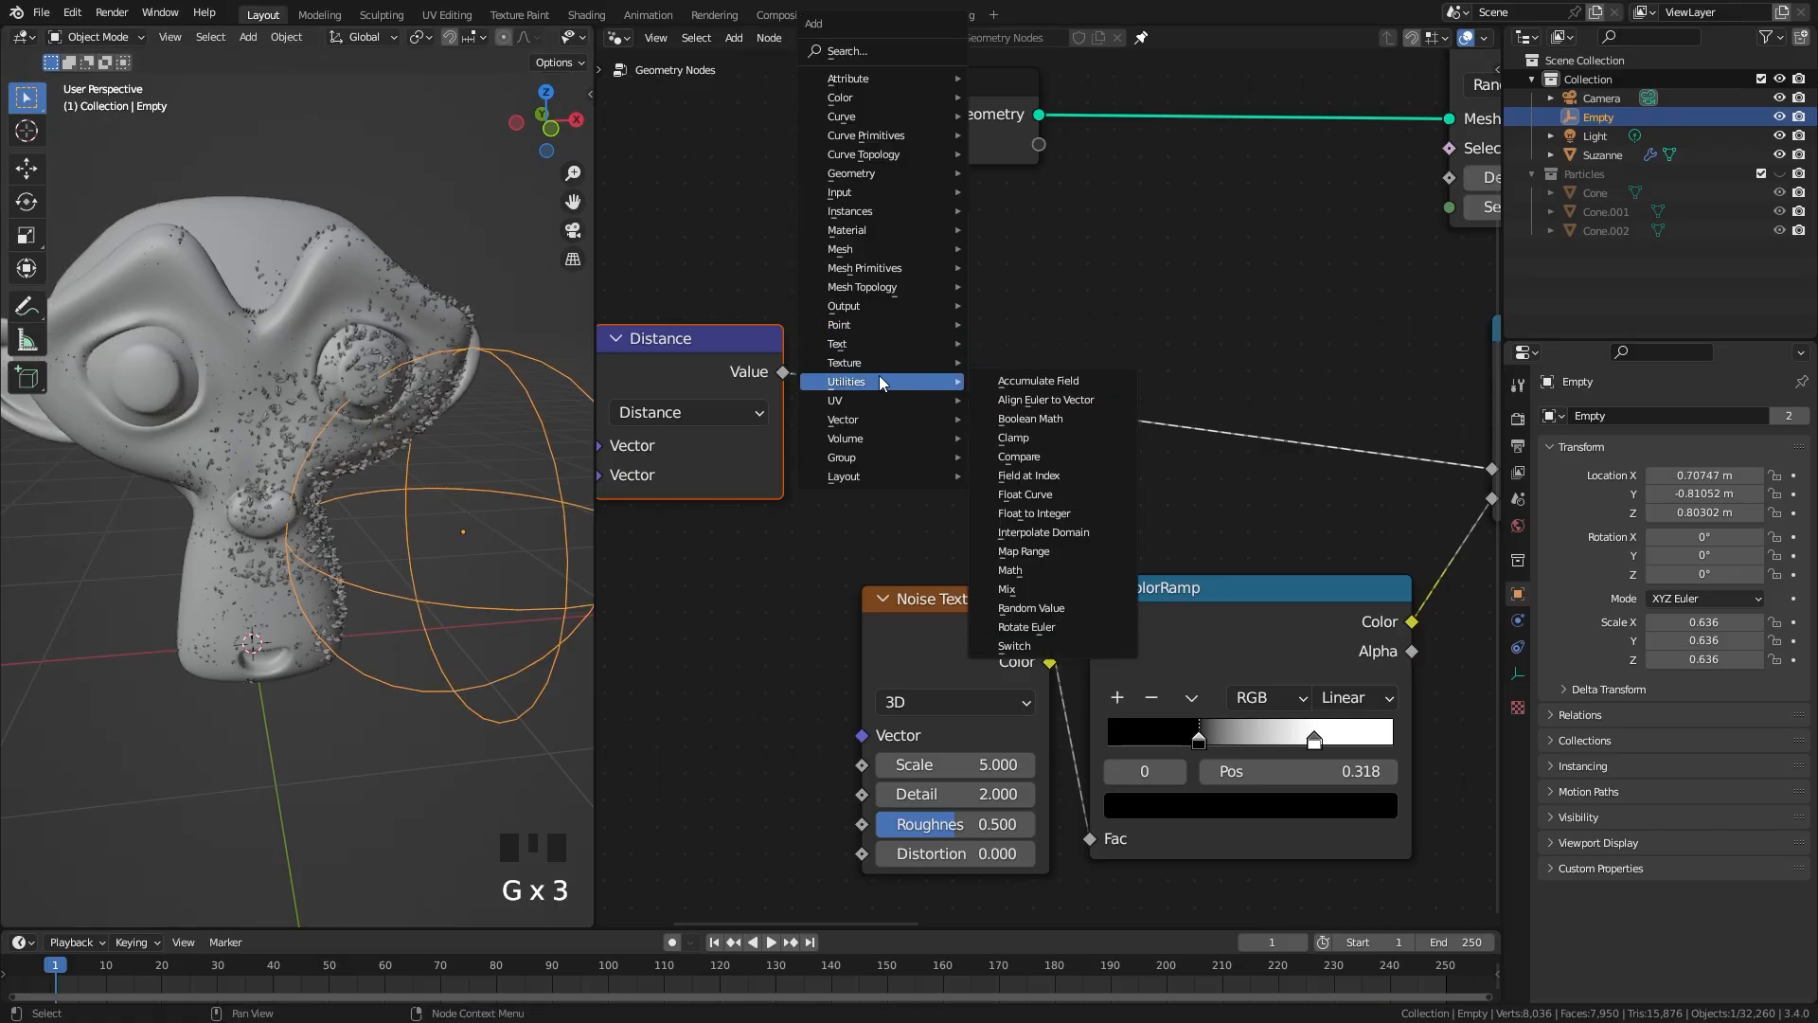
{"action": "left_click", "coordinate": [1024, 569]}
{"action": "left_click", "coordinate": [928, 383]}
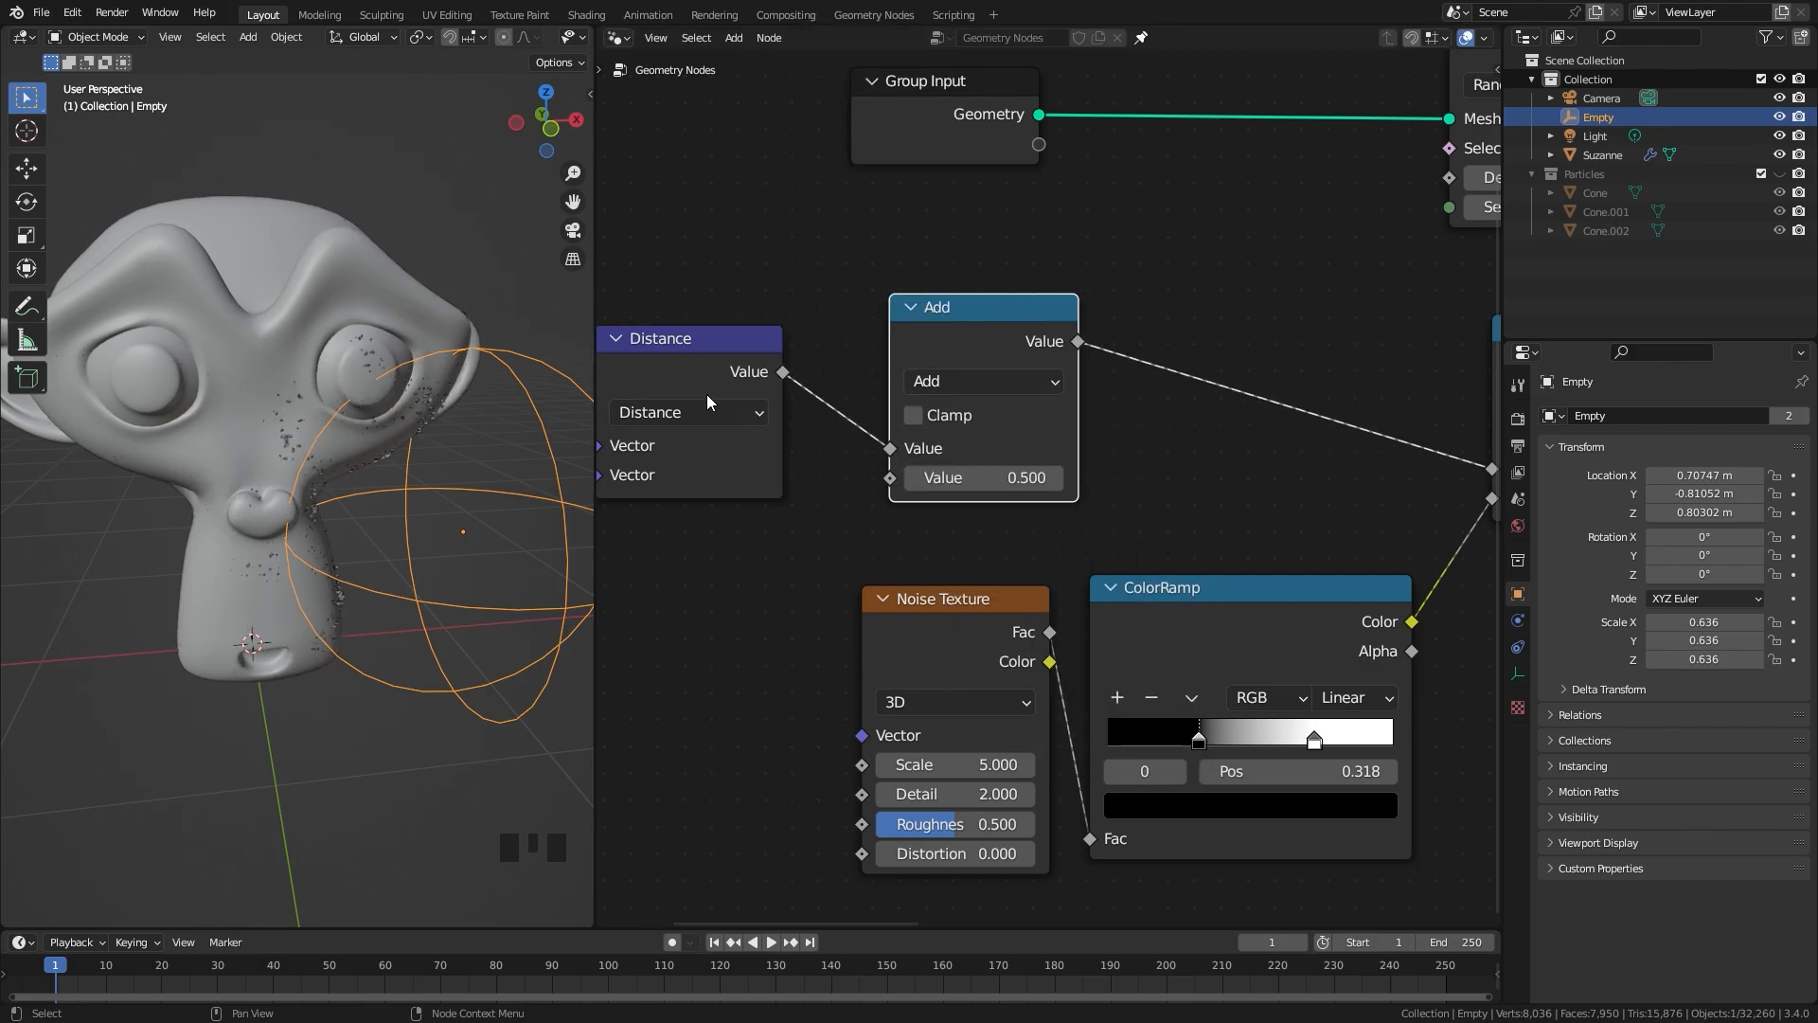
{"action": "scroll", "coordinate": [708, 396], "scroll_direction": "down", "scroll_amount": 1}
{"action": "middle_click_drag", "start_coordinate": [738, 383], "coordinate": [960, 380]}
{"action": "scroll", "coordinate": [1055, 409], "scroll_direction": "up", "scroll_amount": 1}
{"action": "scroll", "coordinate": [1055, 409], "scroll_direction": "right", "scroll_amount": 3, "text": "ctrl"}
{"action": "left_click", "coordinate": [949, 358]}
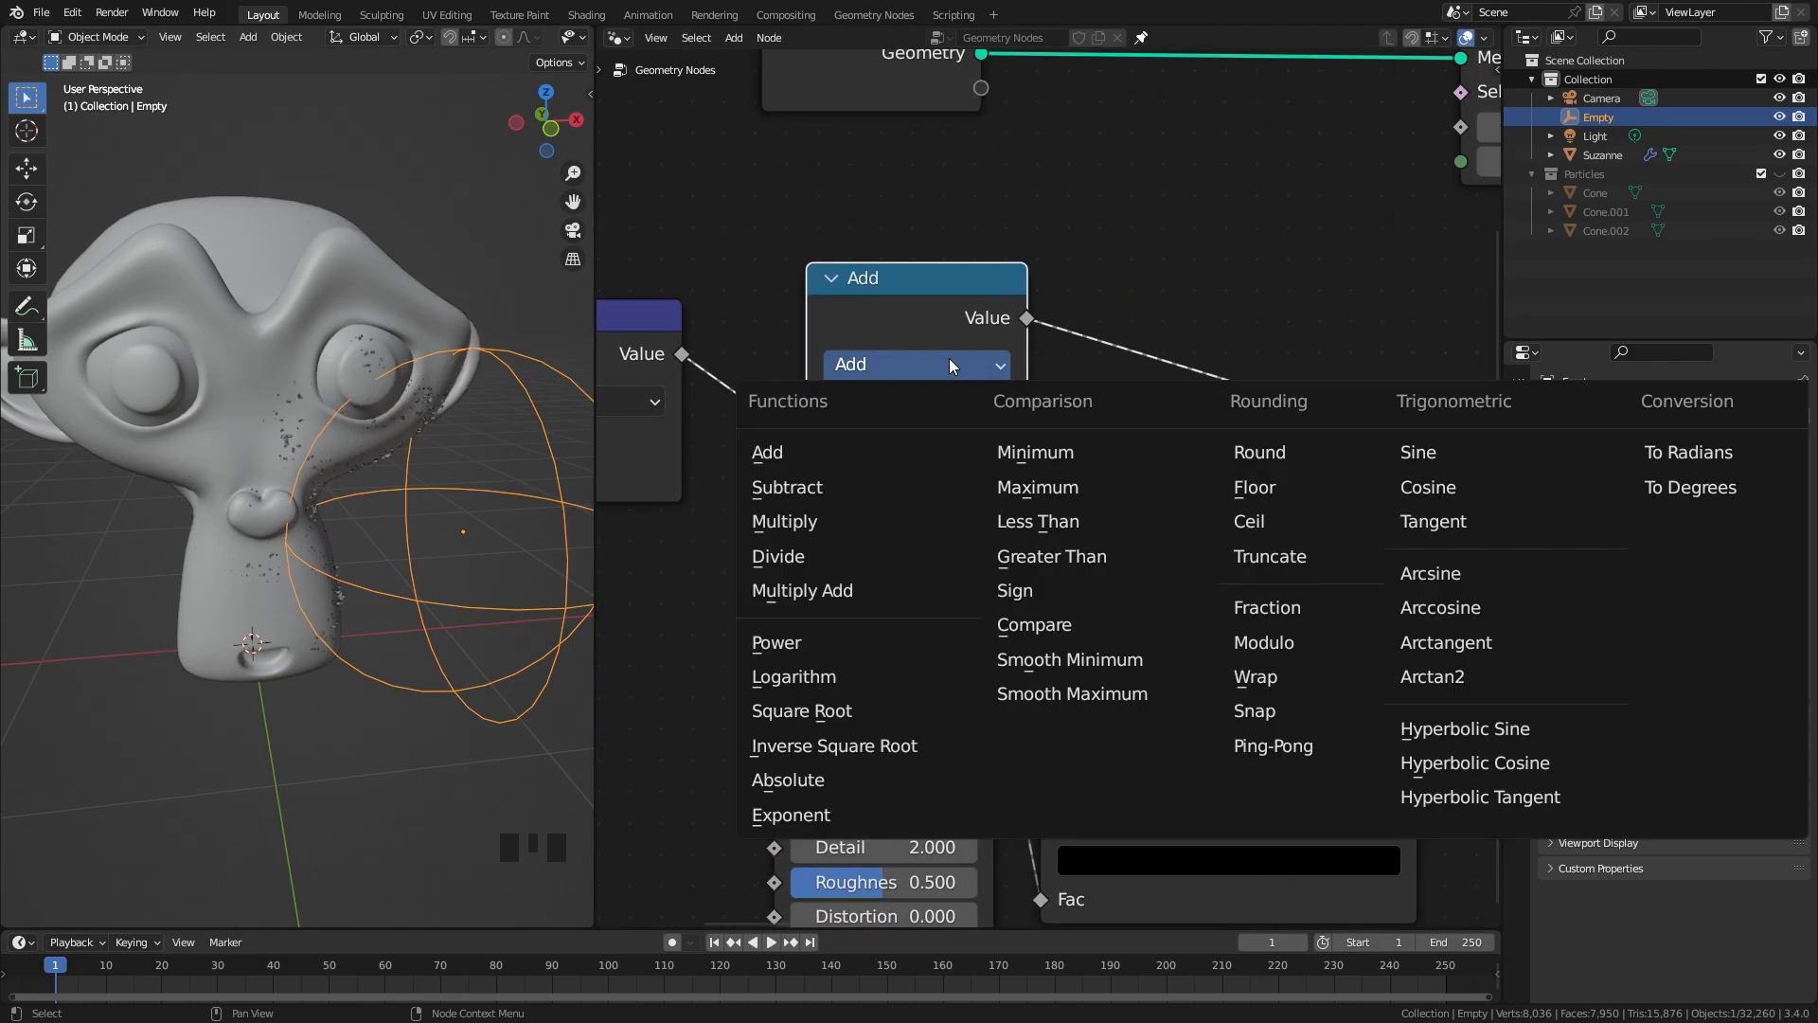
{"action": "left_click", "coordinate": [803, 487]}
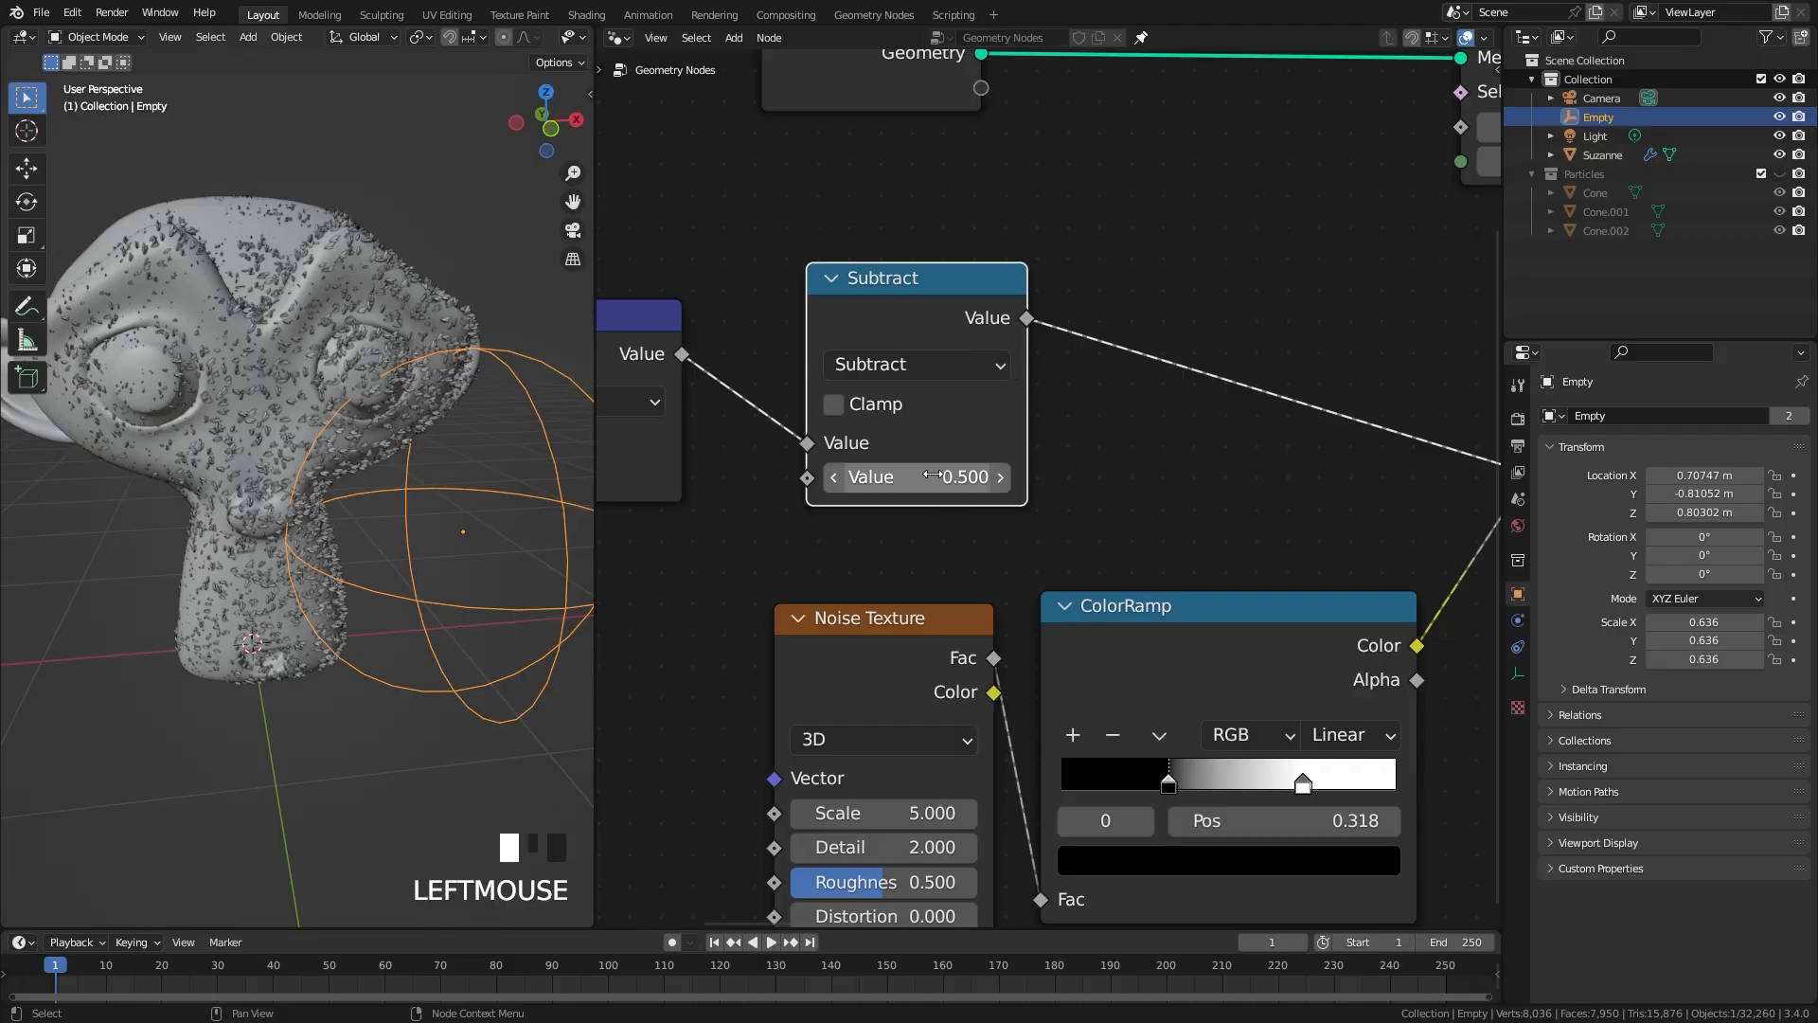
Step: Vary the new Subtract node's value between about -2.010 and 3.350 to test the frost coverage, and return it close to zero
{"action": "left_click_drag", "start_coordinate": [917, 476], "coordinate": [796, 476], "text": "shift"}
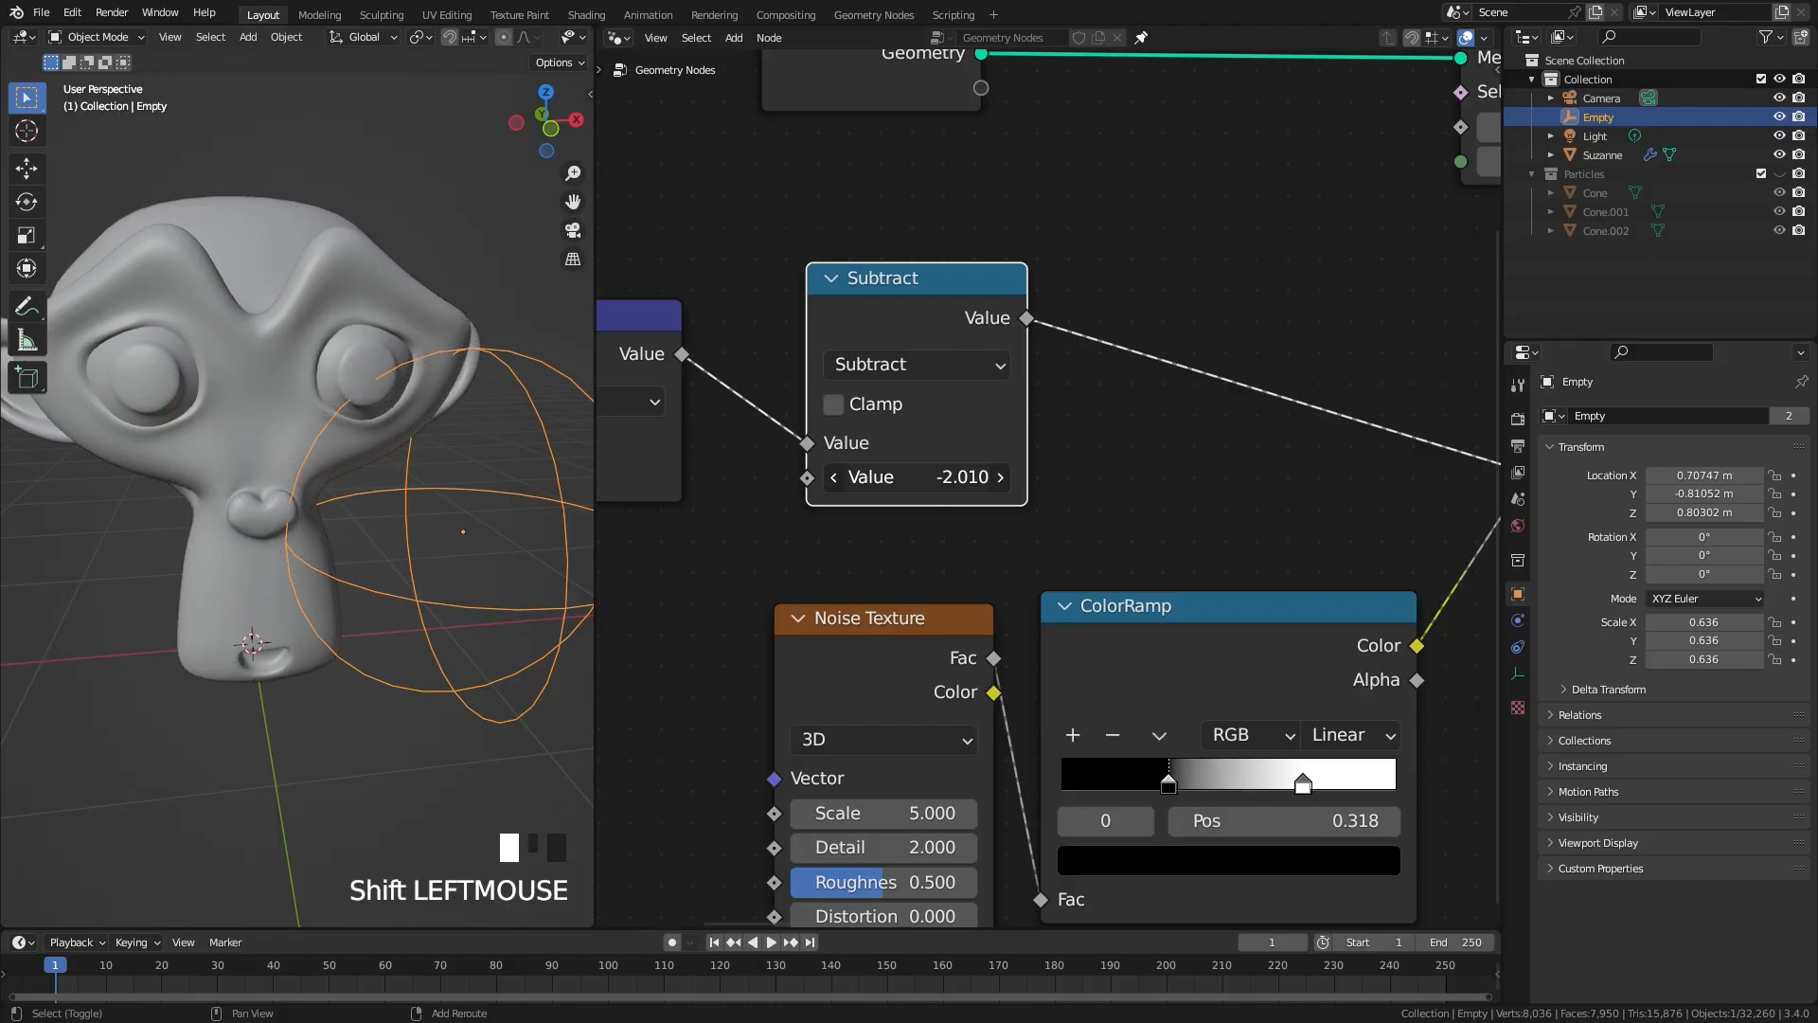
{"action": "left_click_drag", "start_coordinate": [917, 476], "coordinate": [1032, 476]}
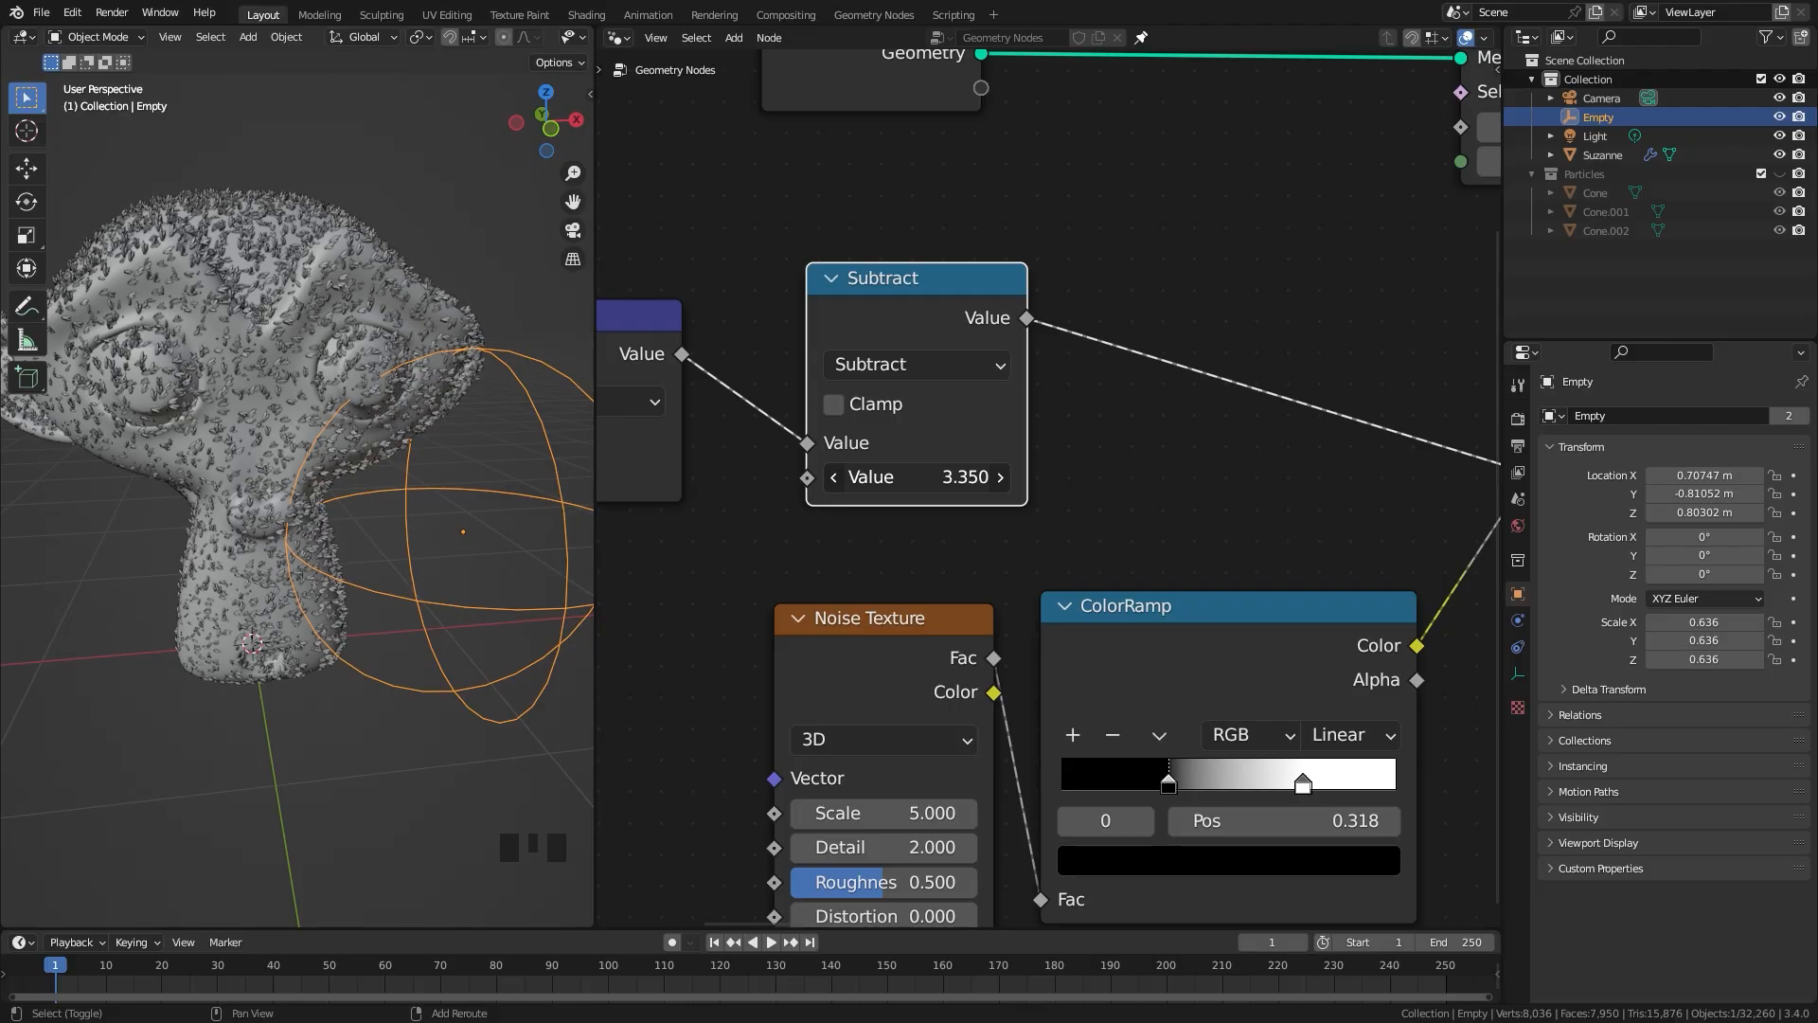
{"action": "left_click_drag", "start_coordinate": [917, 477], "coordinate": [931, 477]}
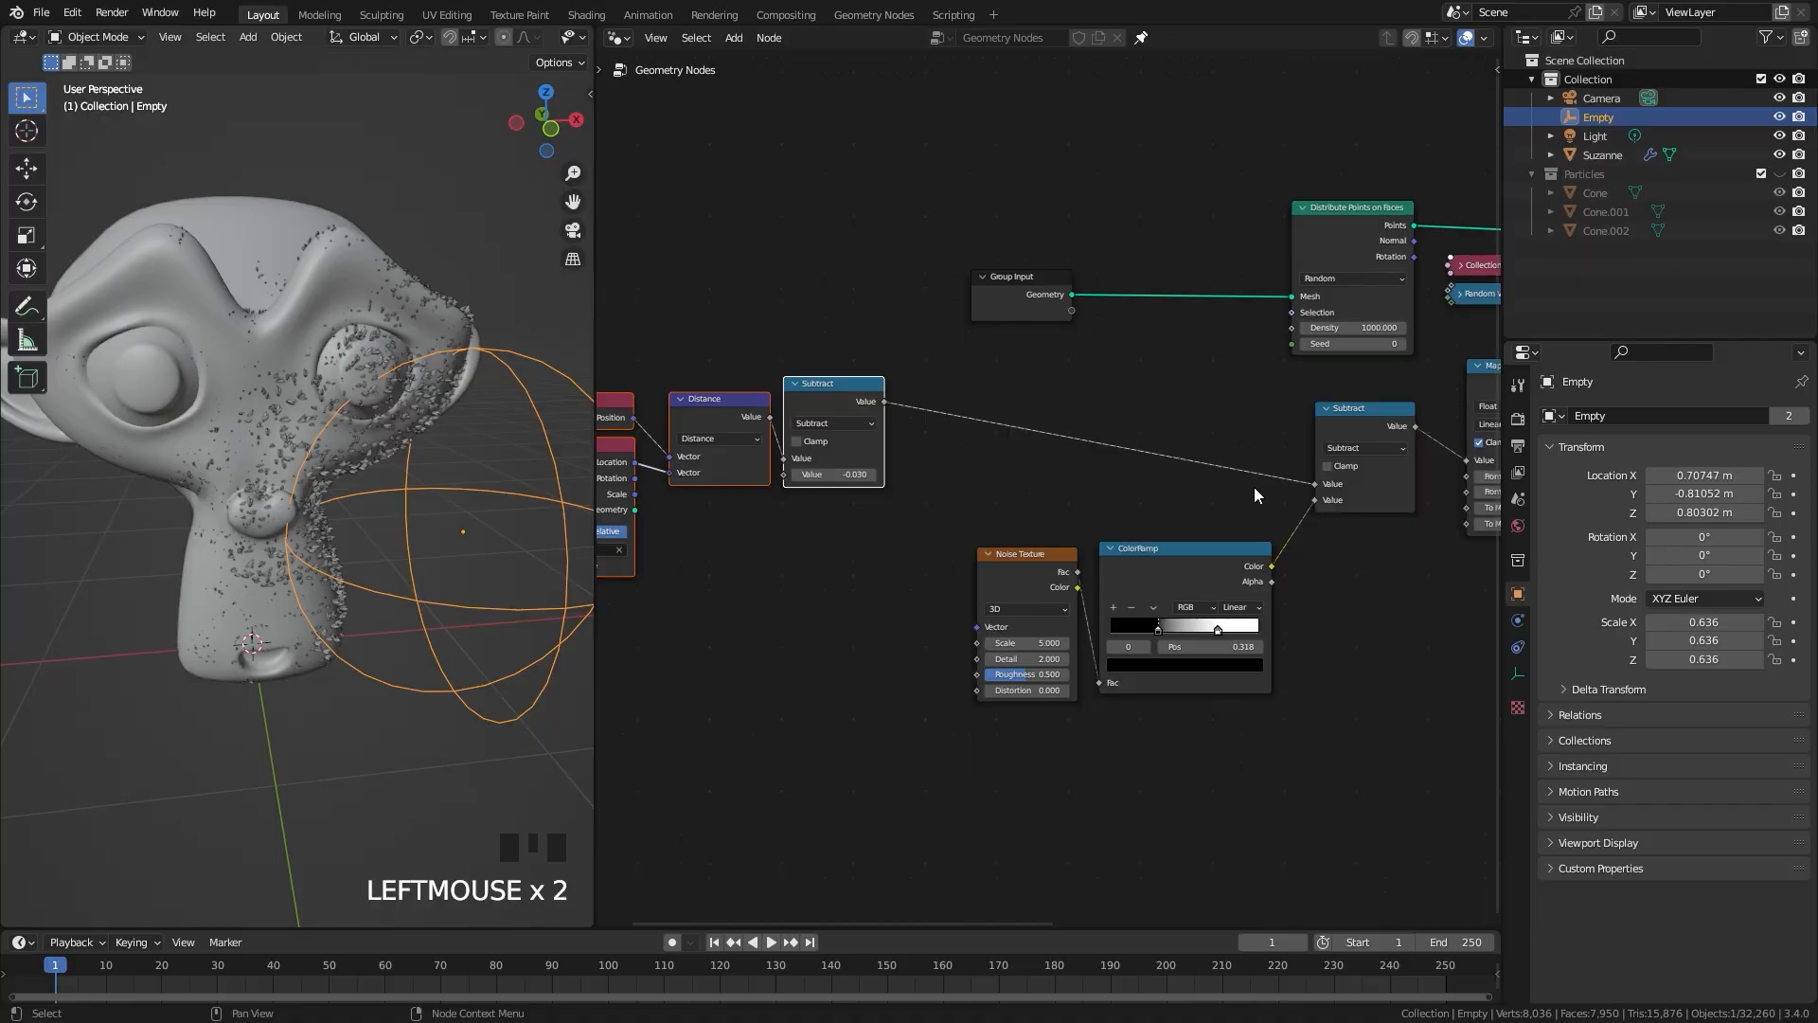
Step: Reposition the Map Range node and the Subtract node feeding it to tidy the layout below Distribute Points on Faces
{"action": "scroll", "coordinate": [1254, 495], "scroll_direction": "down", "scroll_amount": 1}
{"action": "middle_click_drag", "start_coordinate": [1254, 495], "coordinate": [742, 461]}
{"action": "scroll", "coordinate": [741, 462], "scroll_direction": "up", "scroll_amount": 2}
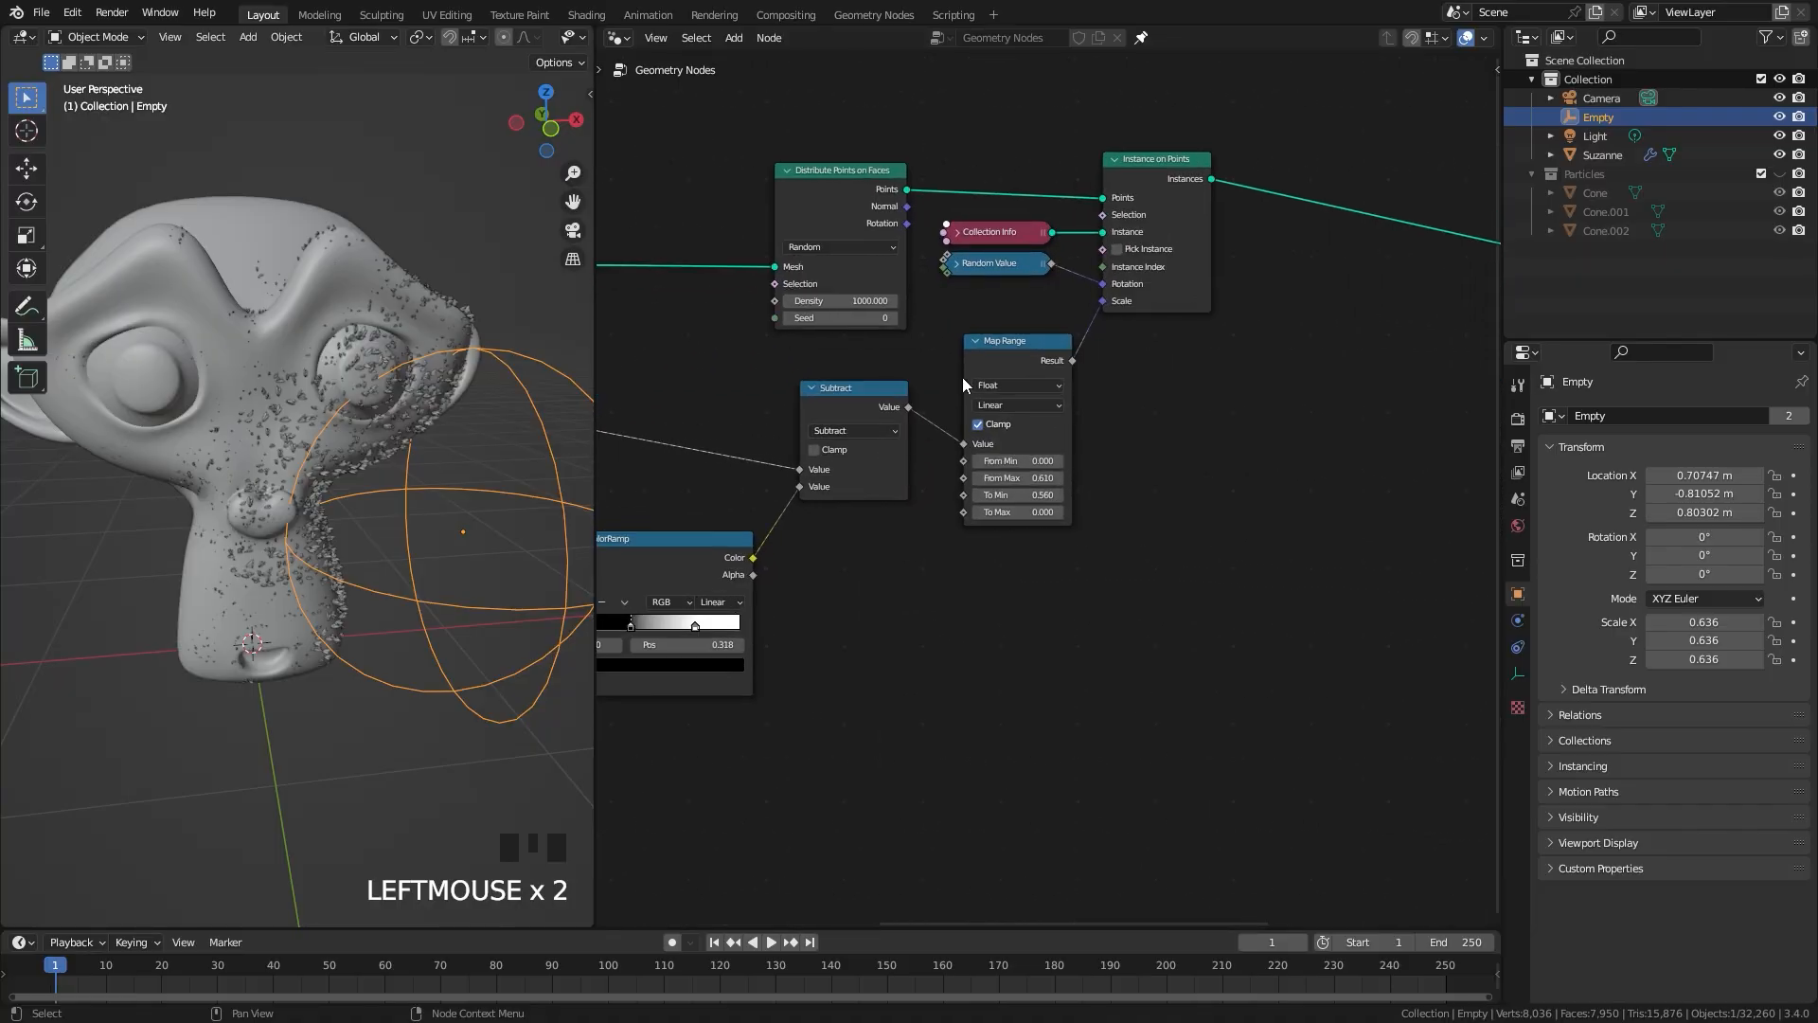
{"action": "left_click_drag", "start_coordinate": [1020, 362], "coordinate": [1010, 356]}
{"action": "left_click_drag", "start_coordinate": [875, 401], "coordinate": [856, 373]}
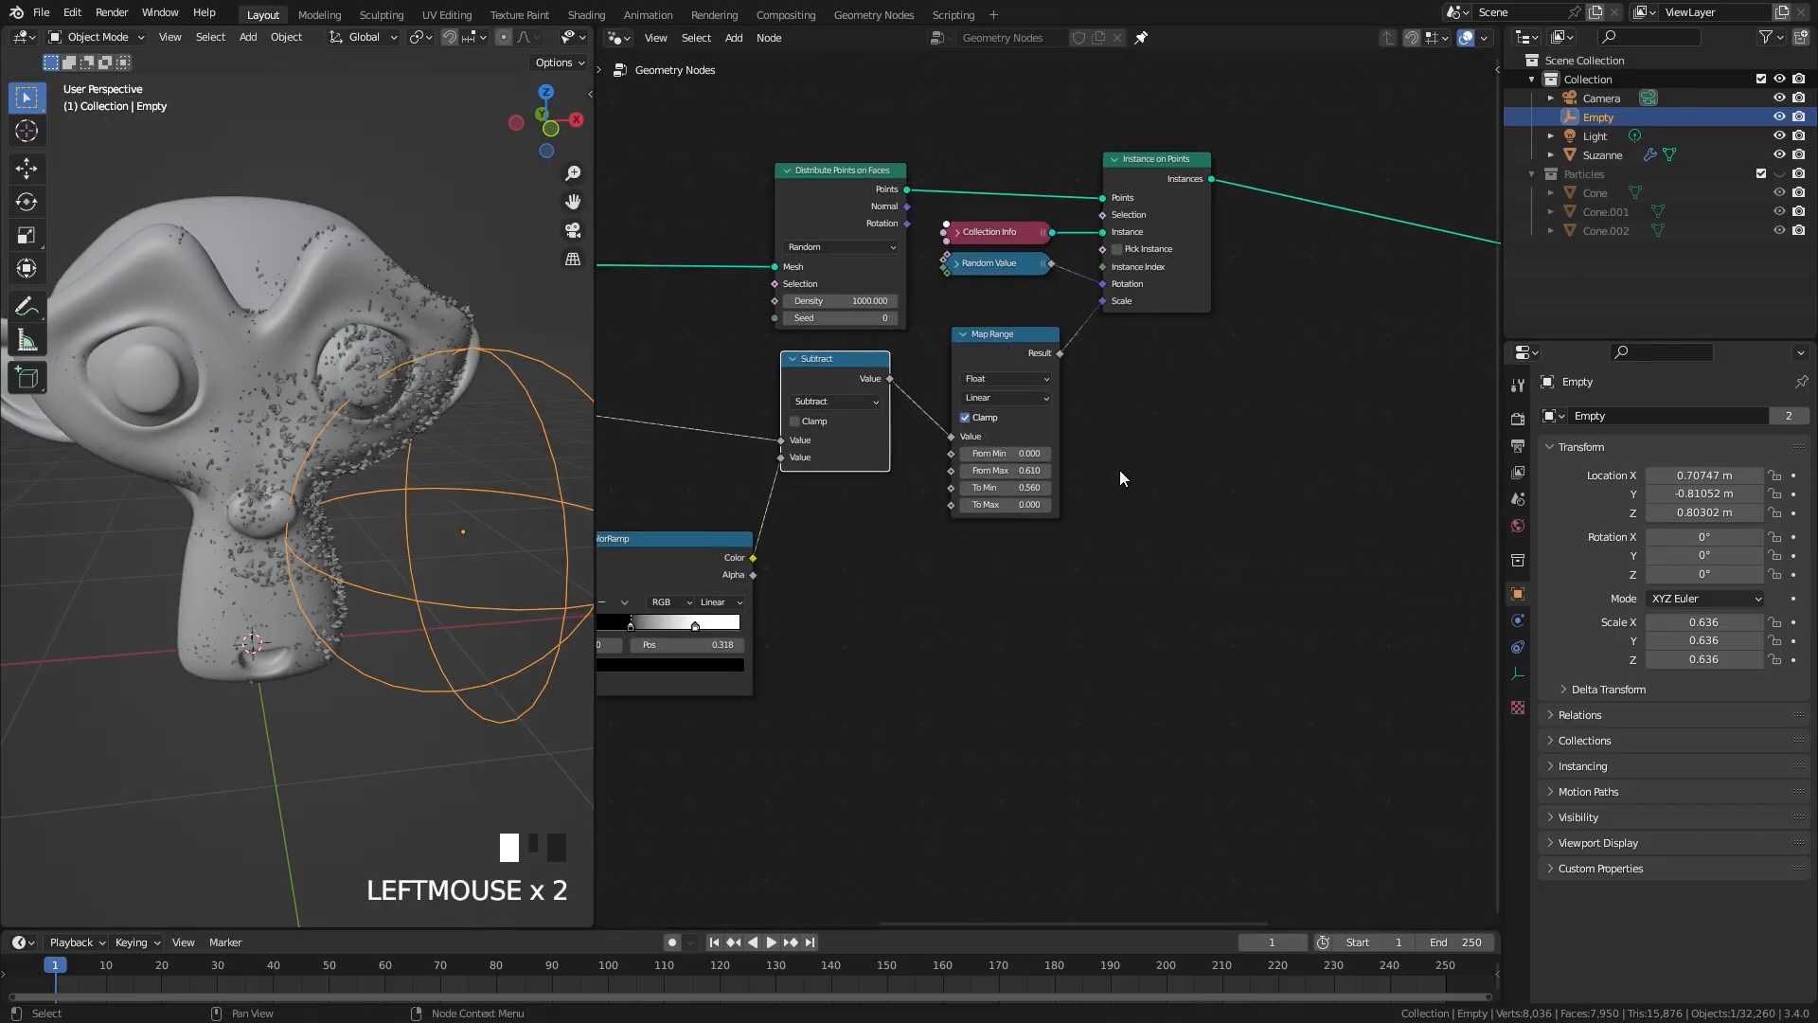
Step: Duplicate the Distribute Points on Faces node with its mesh link kept, and place the copy well above the original
{"action": "middle_click_drag", "start_coordinate": [890, 216], "coordinate": [1068, 609]}
{"action": "left_click", "coordinate": [1007, 578]}
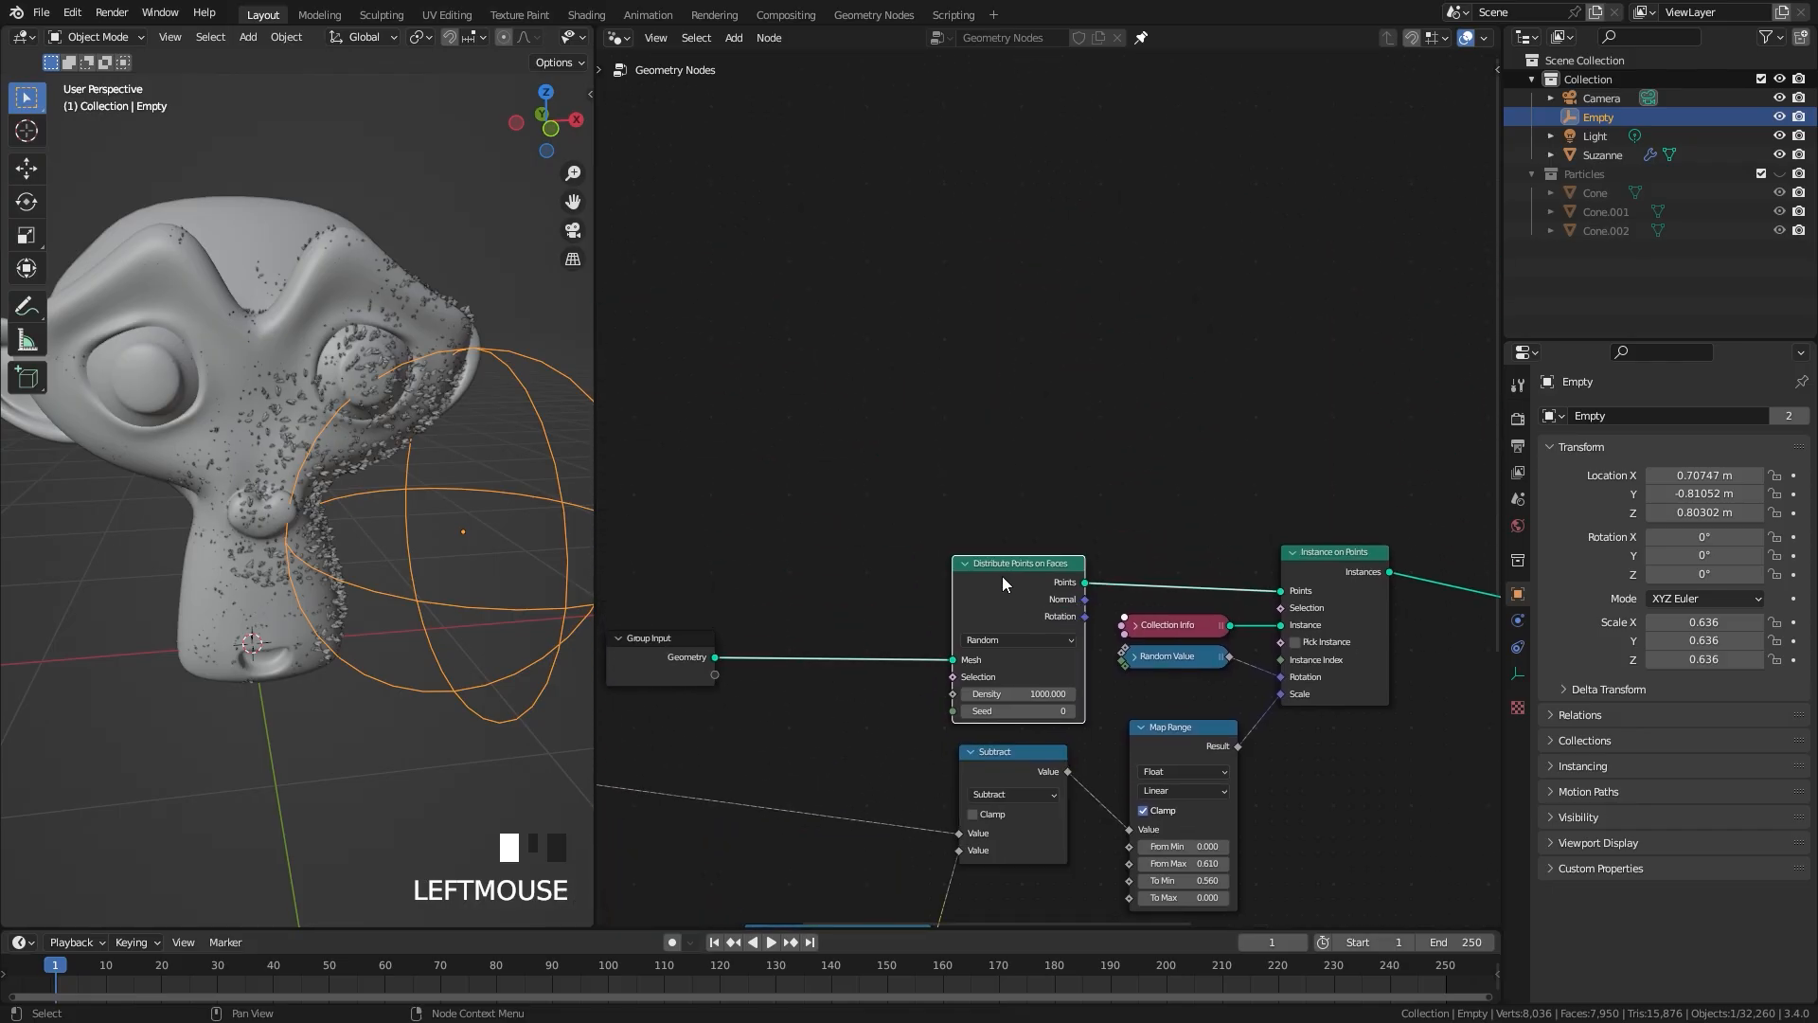
{"action": "key", "text": "ctrl+shift+d"}
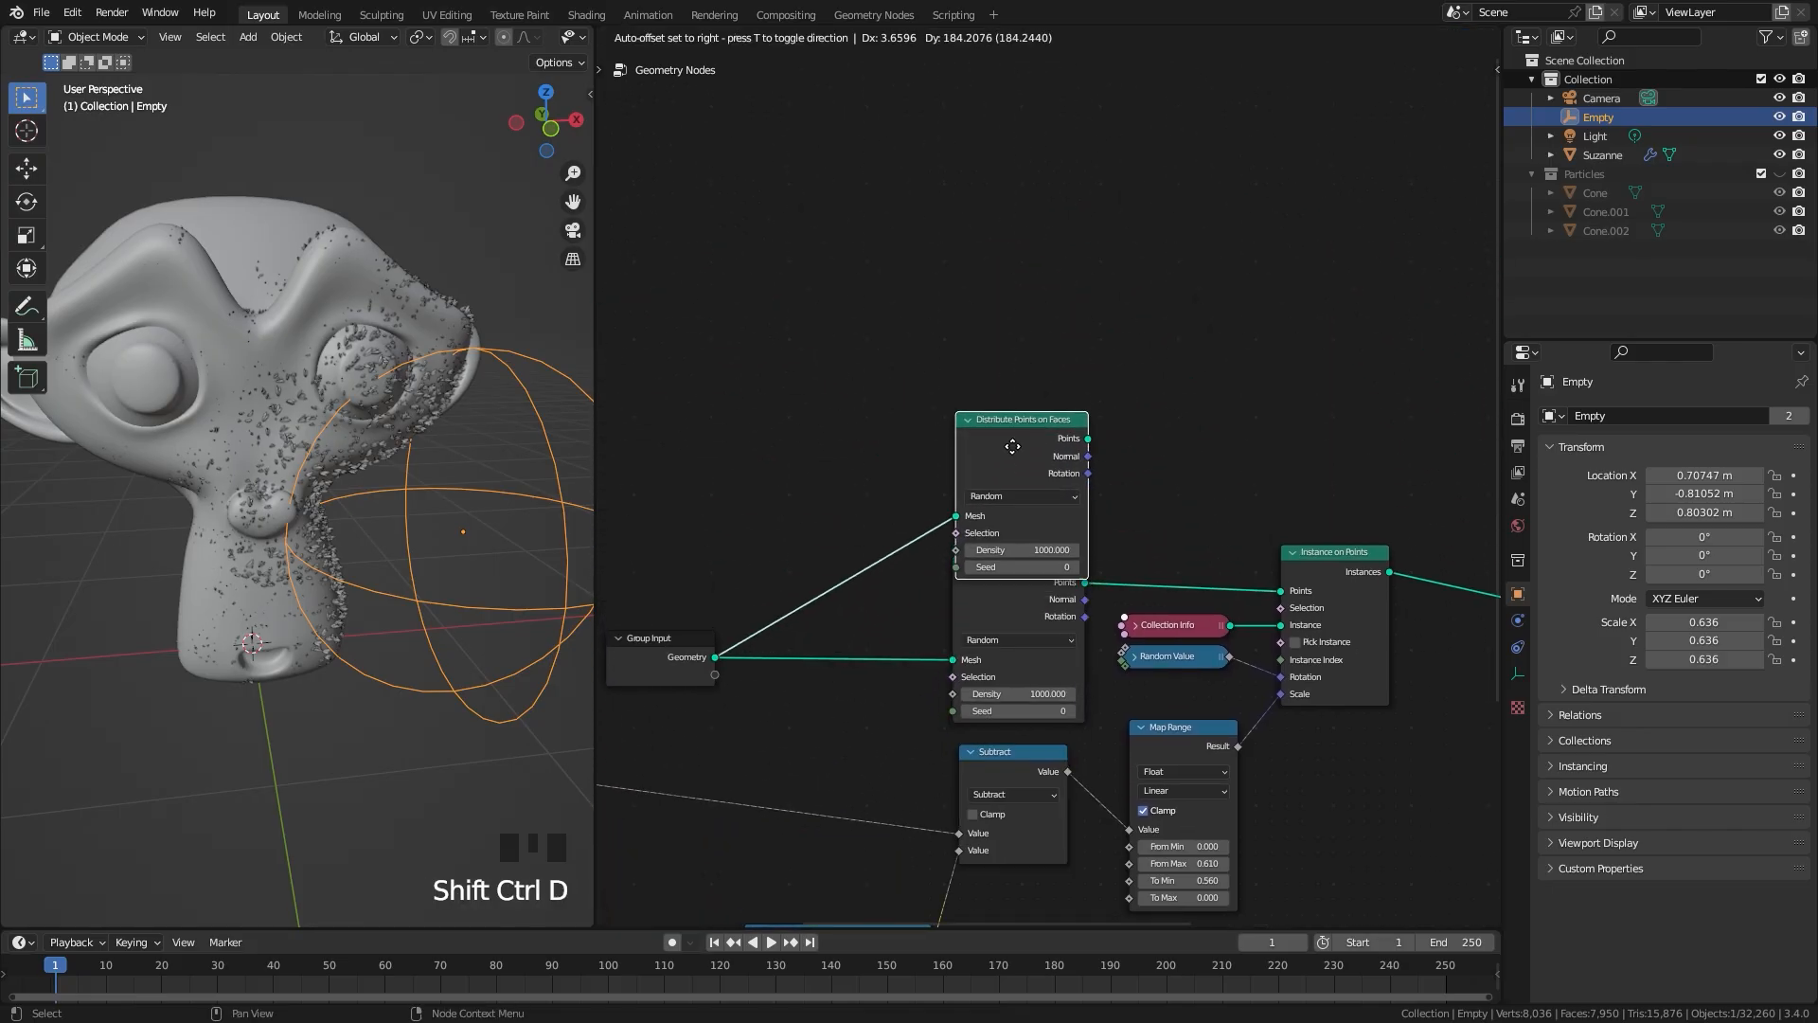
{"action": "middle_click_drag", "start_coordinate": [761, 637], "coordinate": [963, 534]}
{"action": "left_click_drag", "start_coordinate": [860, 549], "coordinate": [849, 546]}
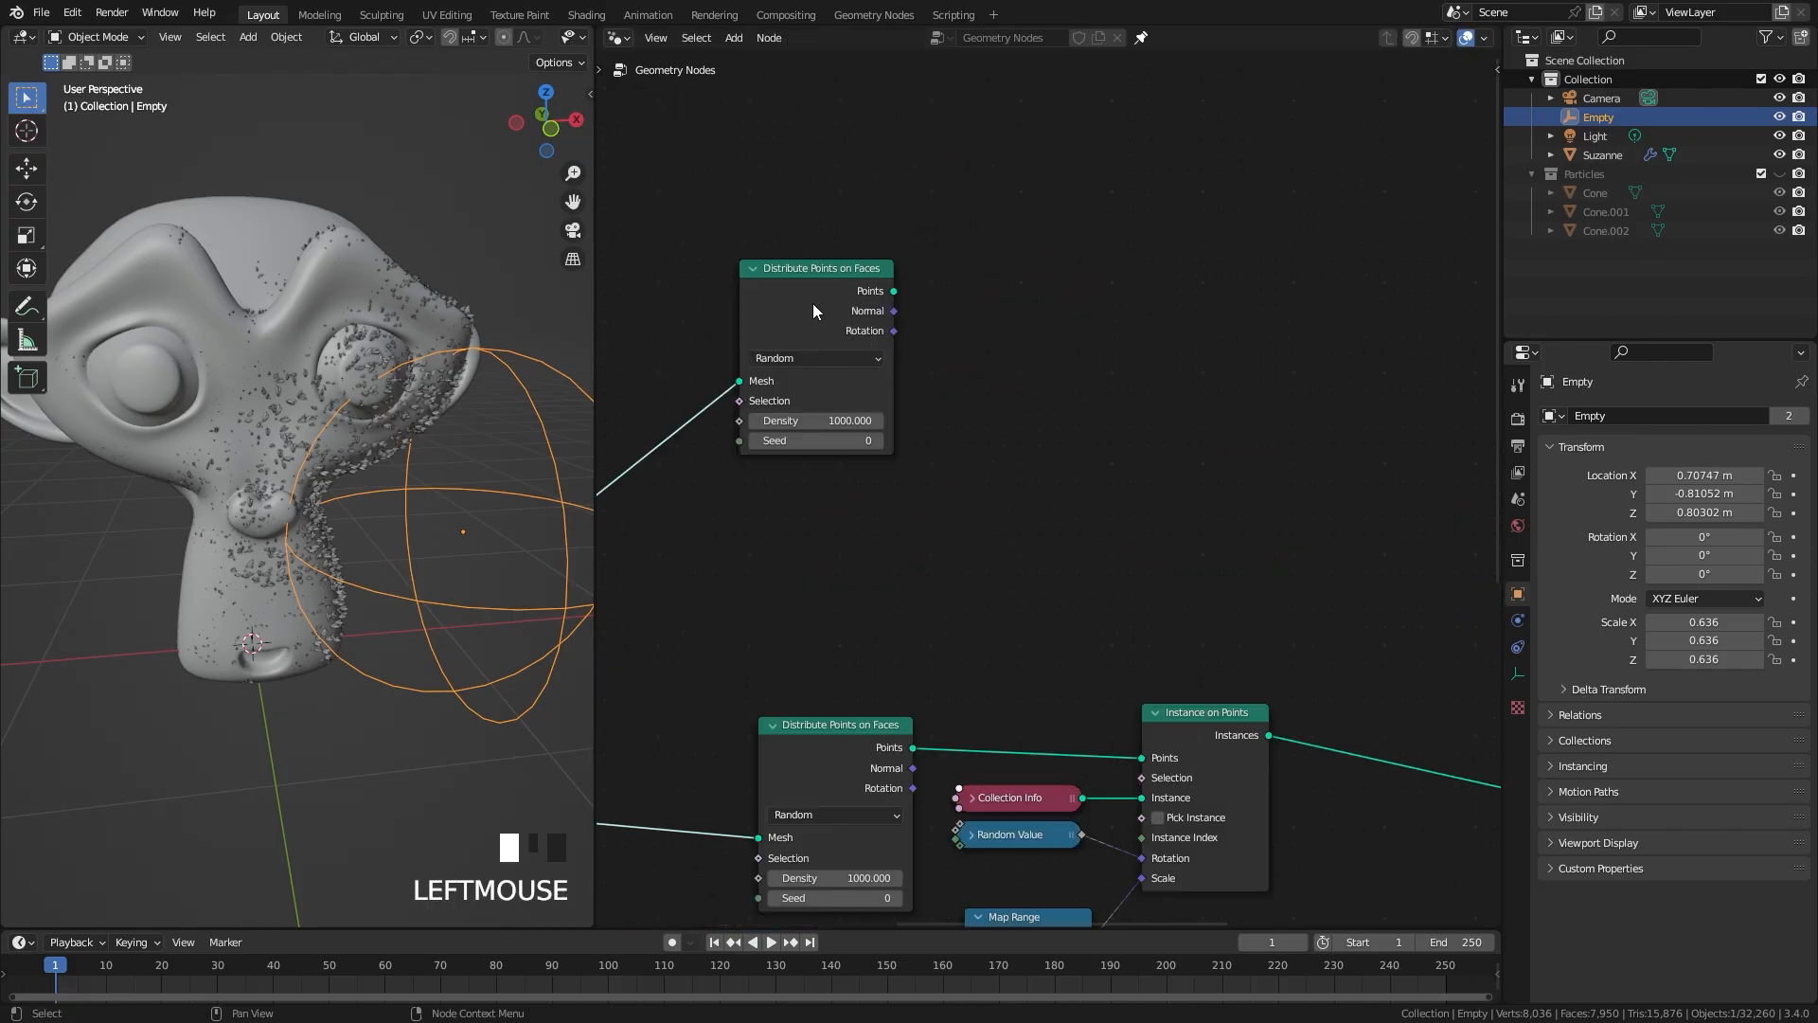
Step: Add a Points to Volume node beside the duplicated Distribute Points on Faces node
{"action": "scroll", "coordinate": [985, 267], "scroll_direction": "up", "scroll_amount": 2}
{"action": "key", "text": "shift+a"}
{"action": "mouse_move", "coordinate": [956, 347]}
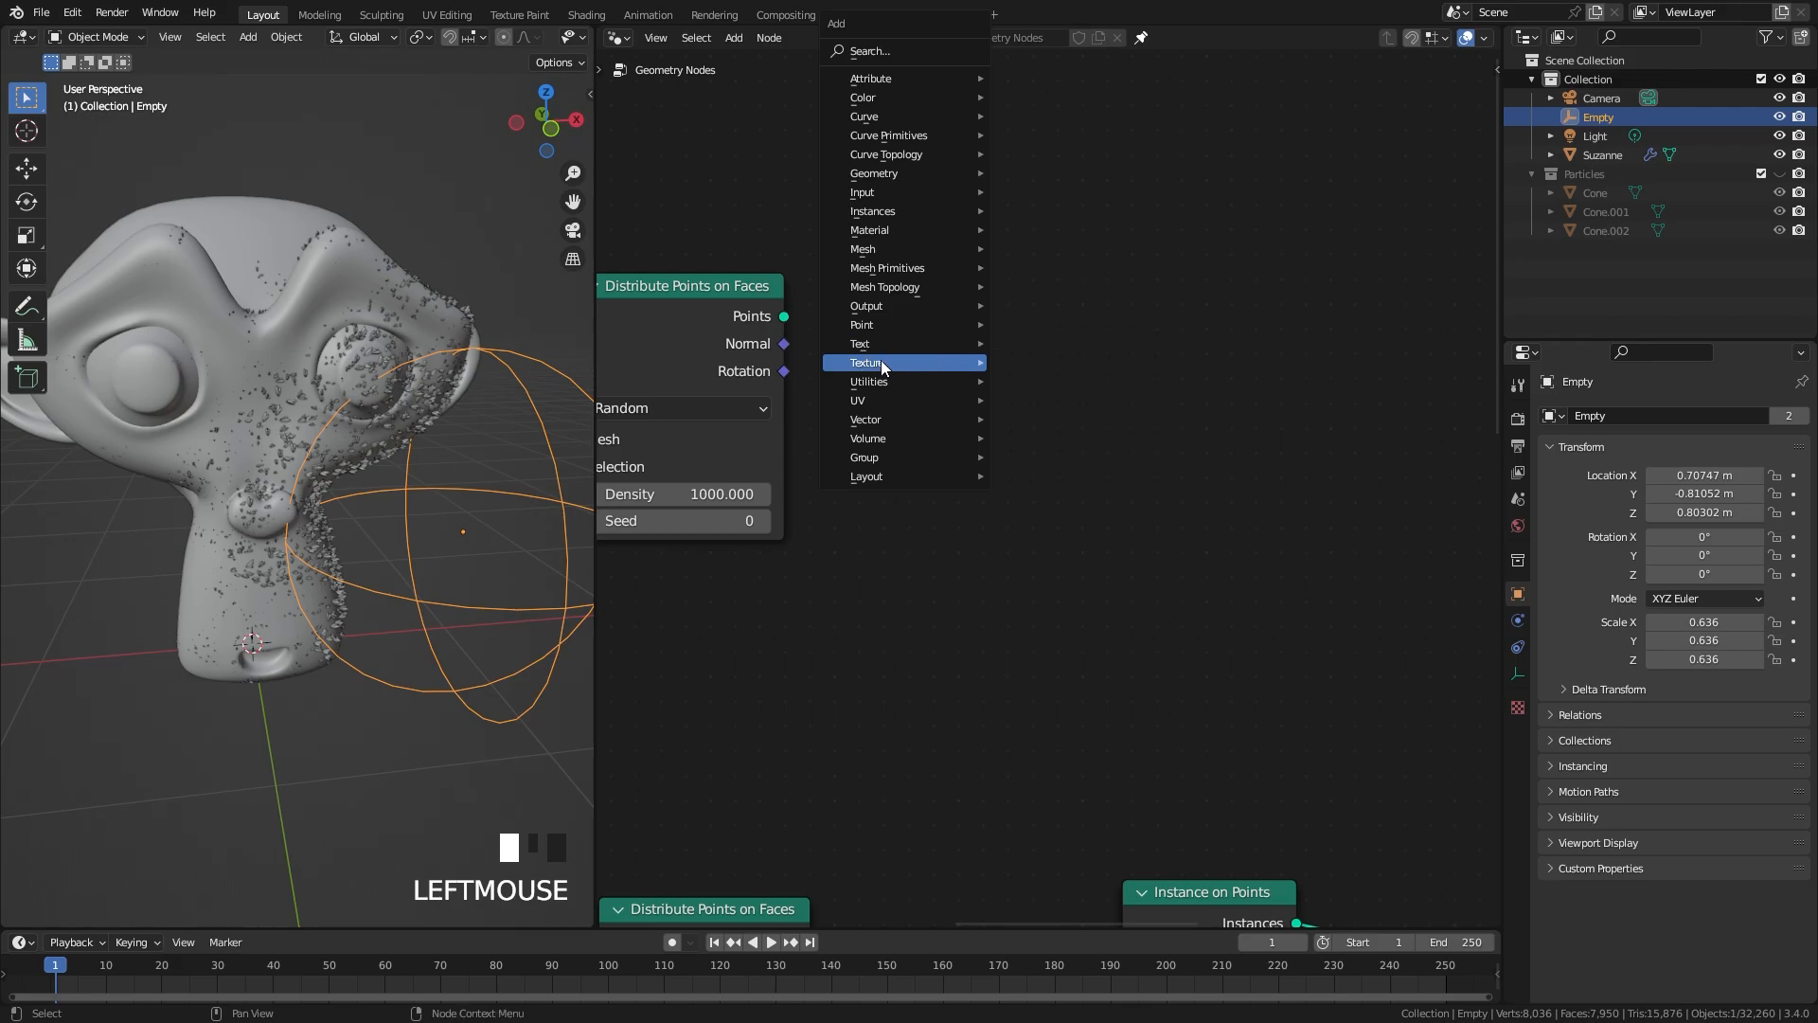
{"action": "mouse_move", "coordinate": [867, 328]}
{"action": "left_click", "coordinate": [1059, 399]}
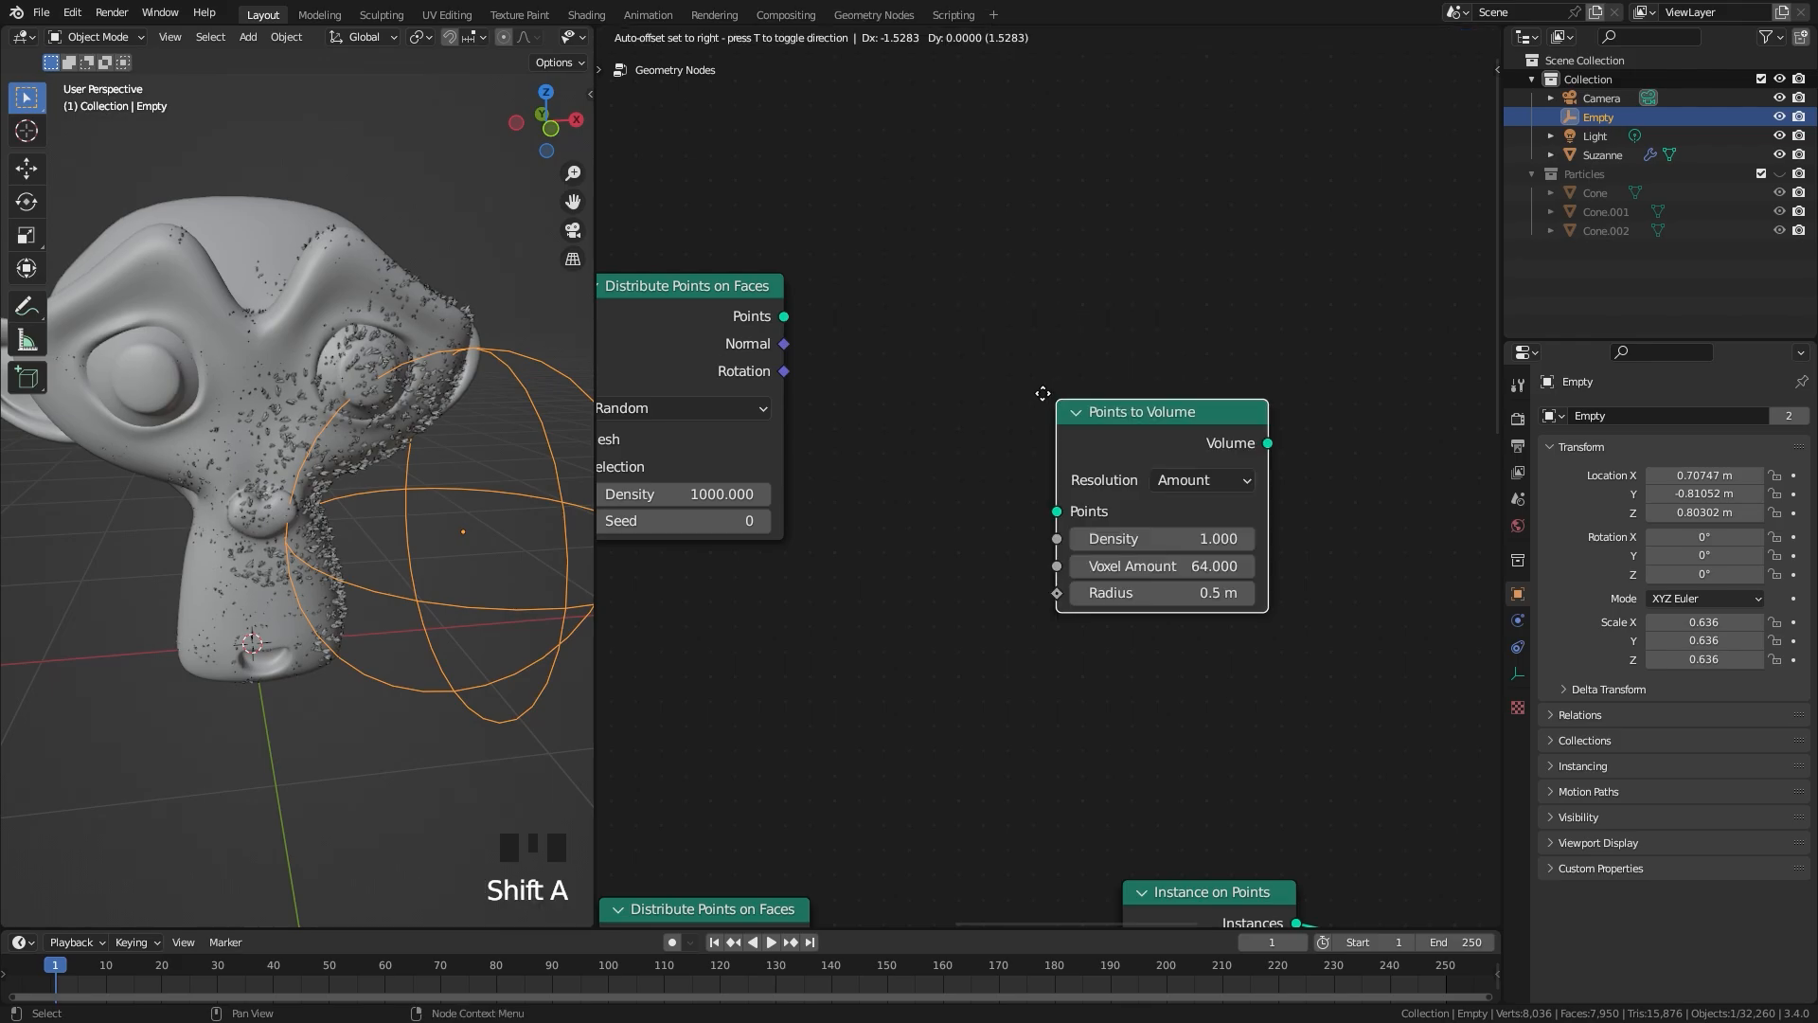
{"action": "left_click", "coordinate": [902, 281]}
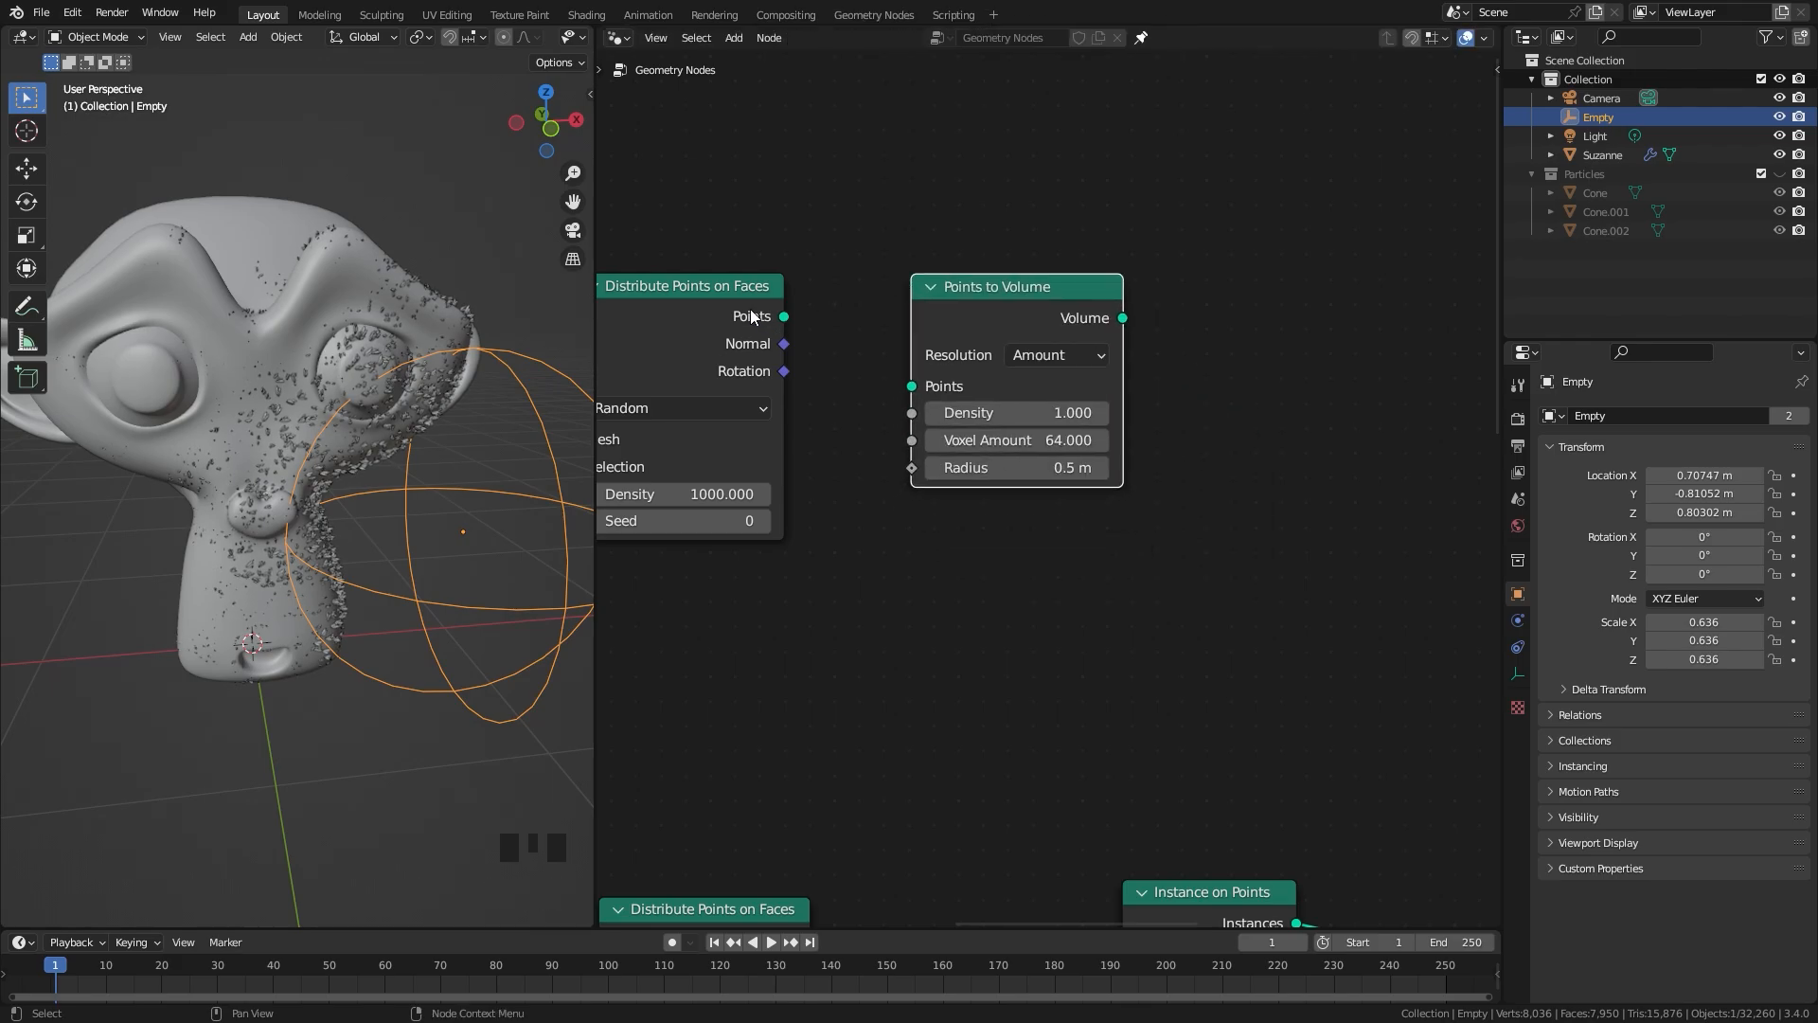
Step: Connect the duplicated Distribute Points on Faces node's Points to Points to Volume and preview the resulting volume with a Viewer node
{"action": "left_click_drag", "start_coordinate": [779, 318], "coordinate": [867, 277]}
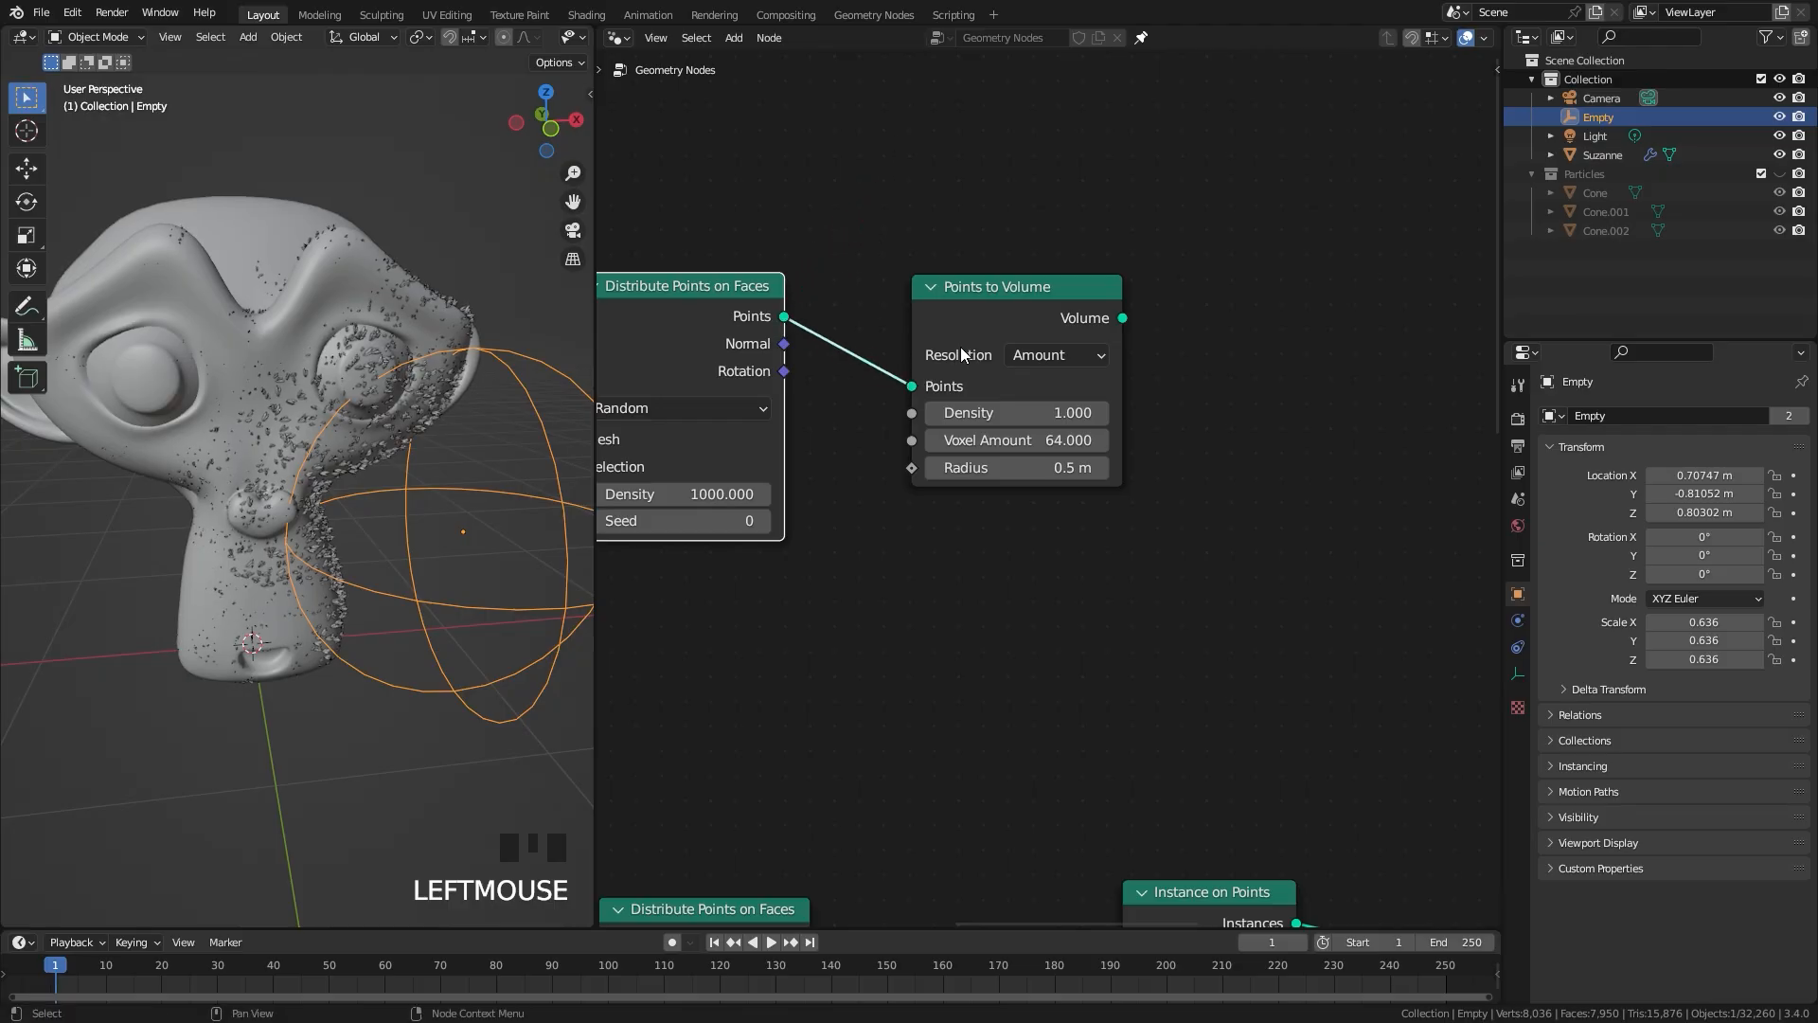
{"action": "left_click", "coordinate": [1034, 304], "text": "ctrl+shift"}
{"action": "middle_click_drag", "start_coordinate": [398, 407], "coordinate": [299, 472]}
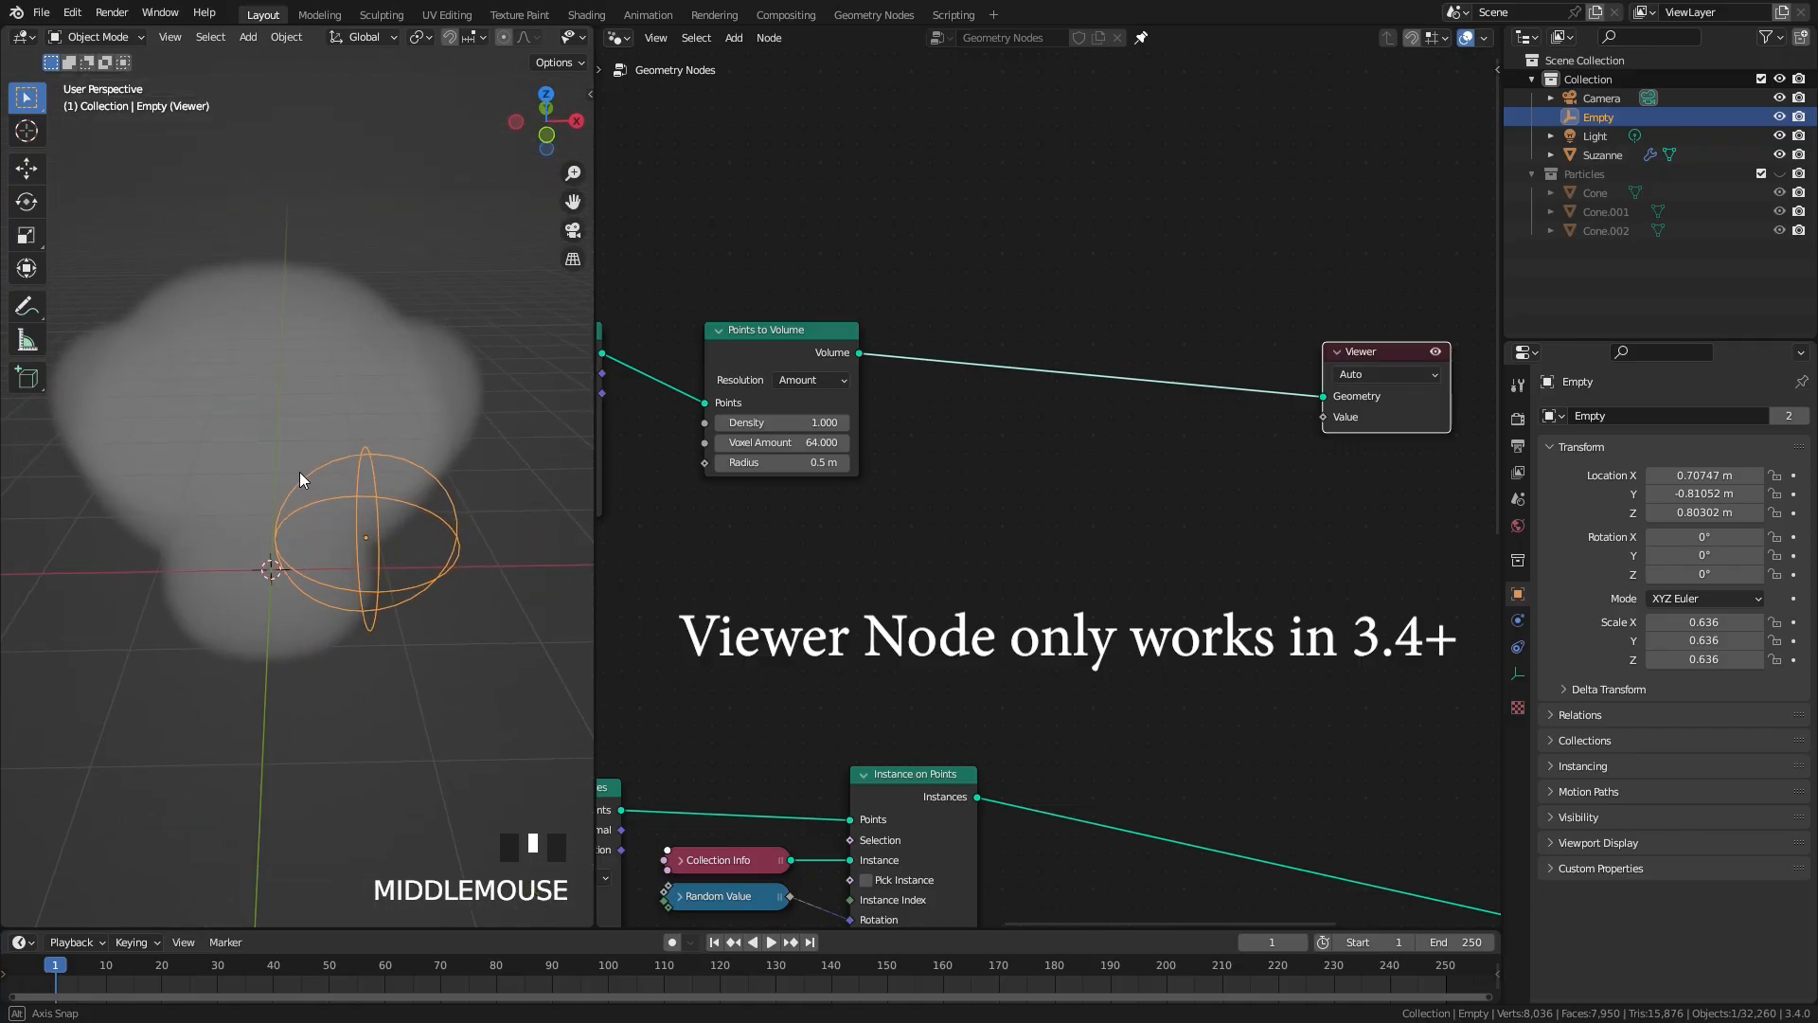
{"action": "scroll", "coordinate": [322, 462], "scroll_direction": "up", "scroll_amount": 2}
Step: Tidy the positions of the duplicated Distribute Points on Faces and Points to Volume nodes, and reduce the volume radius to 0.12 m
{"action": "left_click_drag", "start_coordinate": [822, 332], "coordinate": [813, 324]}
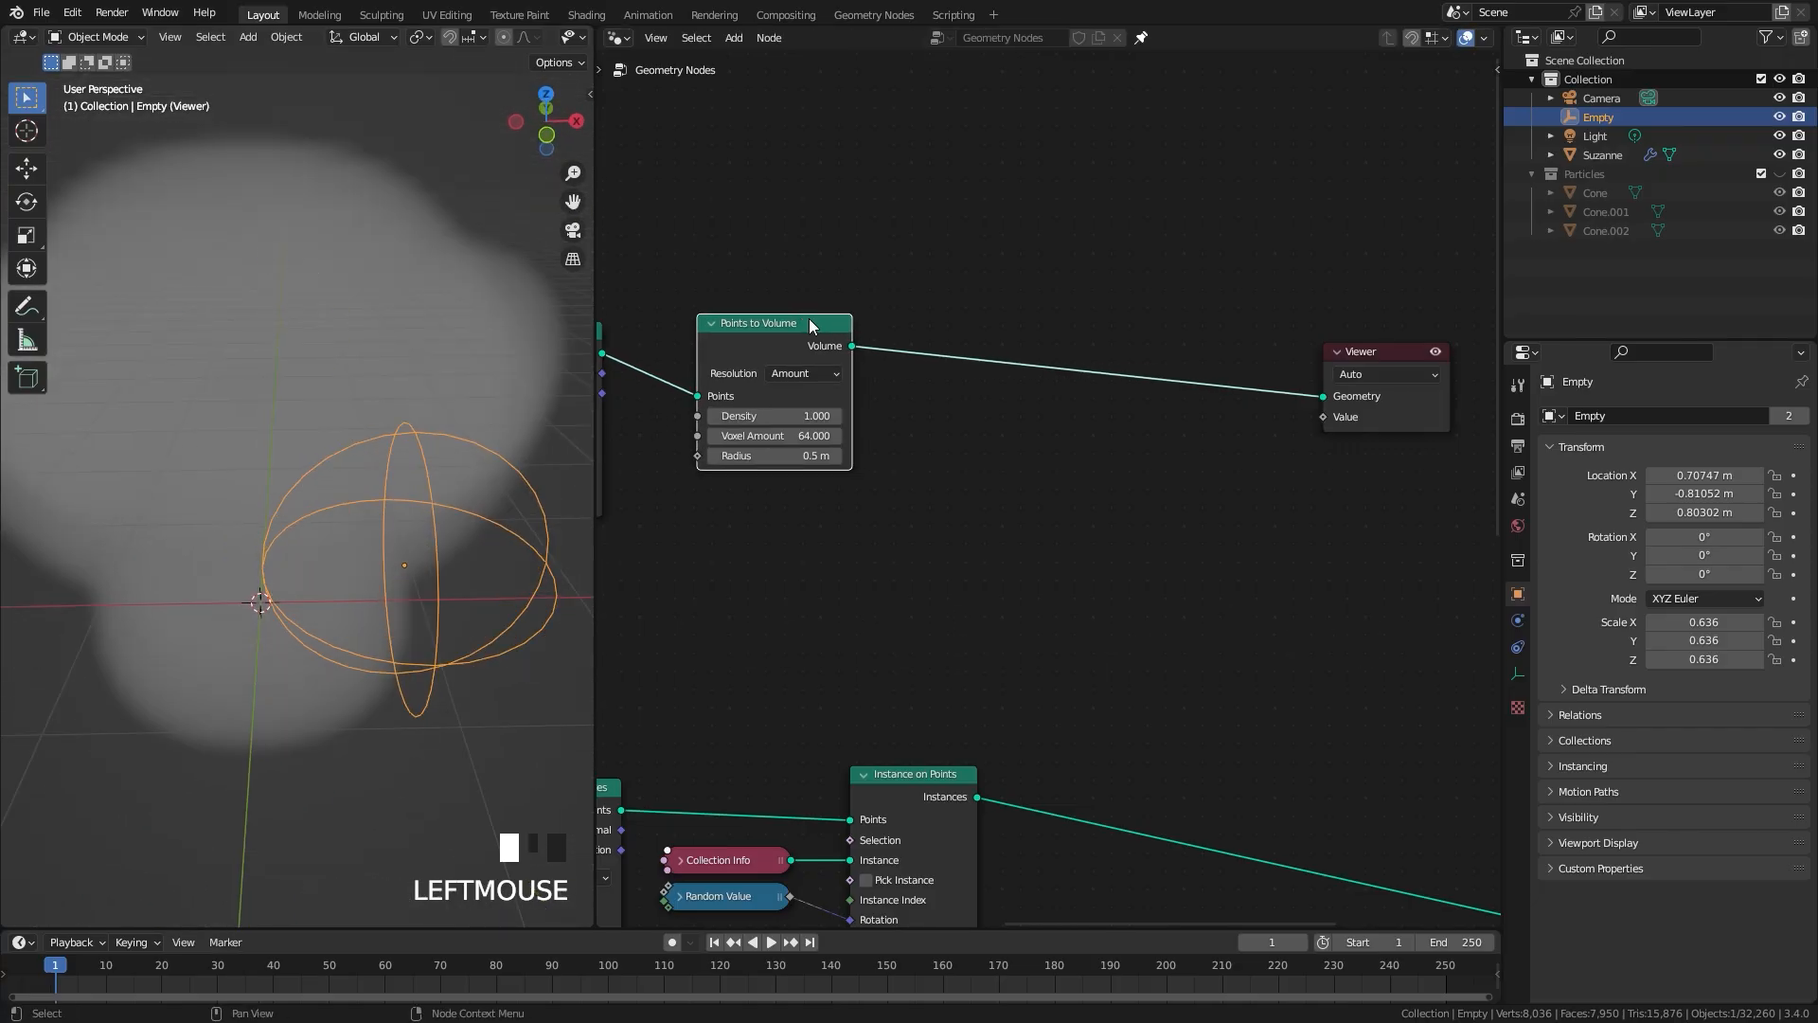
{"action": "middle_click_drag", "start_coordinate": [841, 362], "coordinate": [1051, 394]}
{"action": "scroll", "coordinate": [1051, 394], "scroll_direction": "up", "scroll_amount": 3}
{"action": "left_click", "coordinate": [671, 322]}
{"action": "left_click_drag", "start_coordinate": [673, 341], "coordinate": [644, 276]}
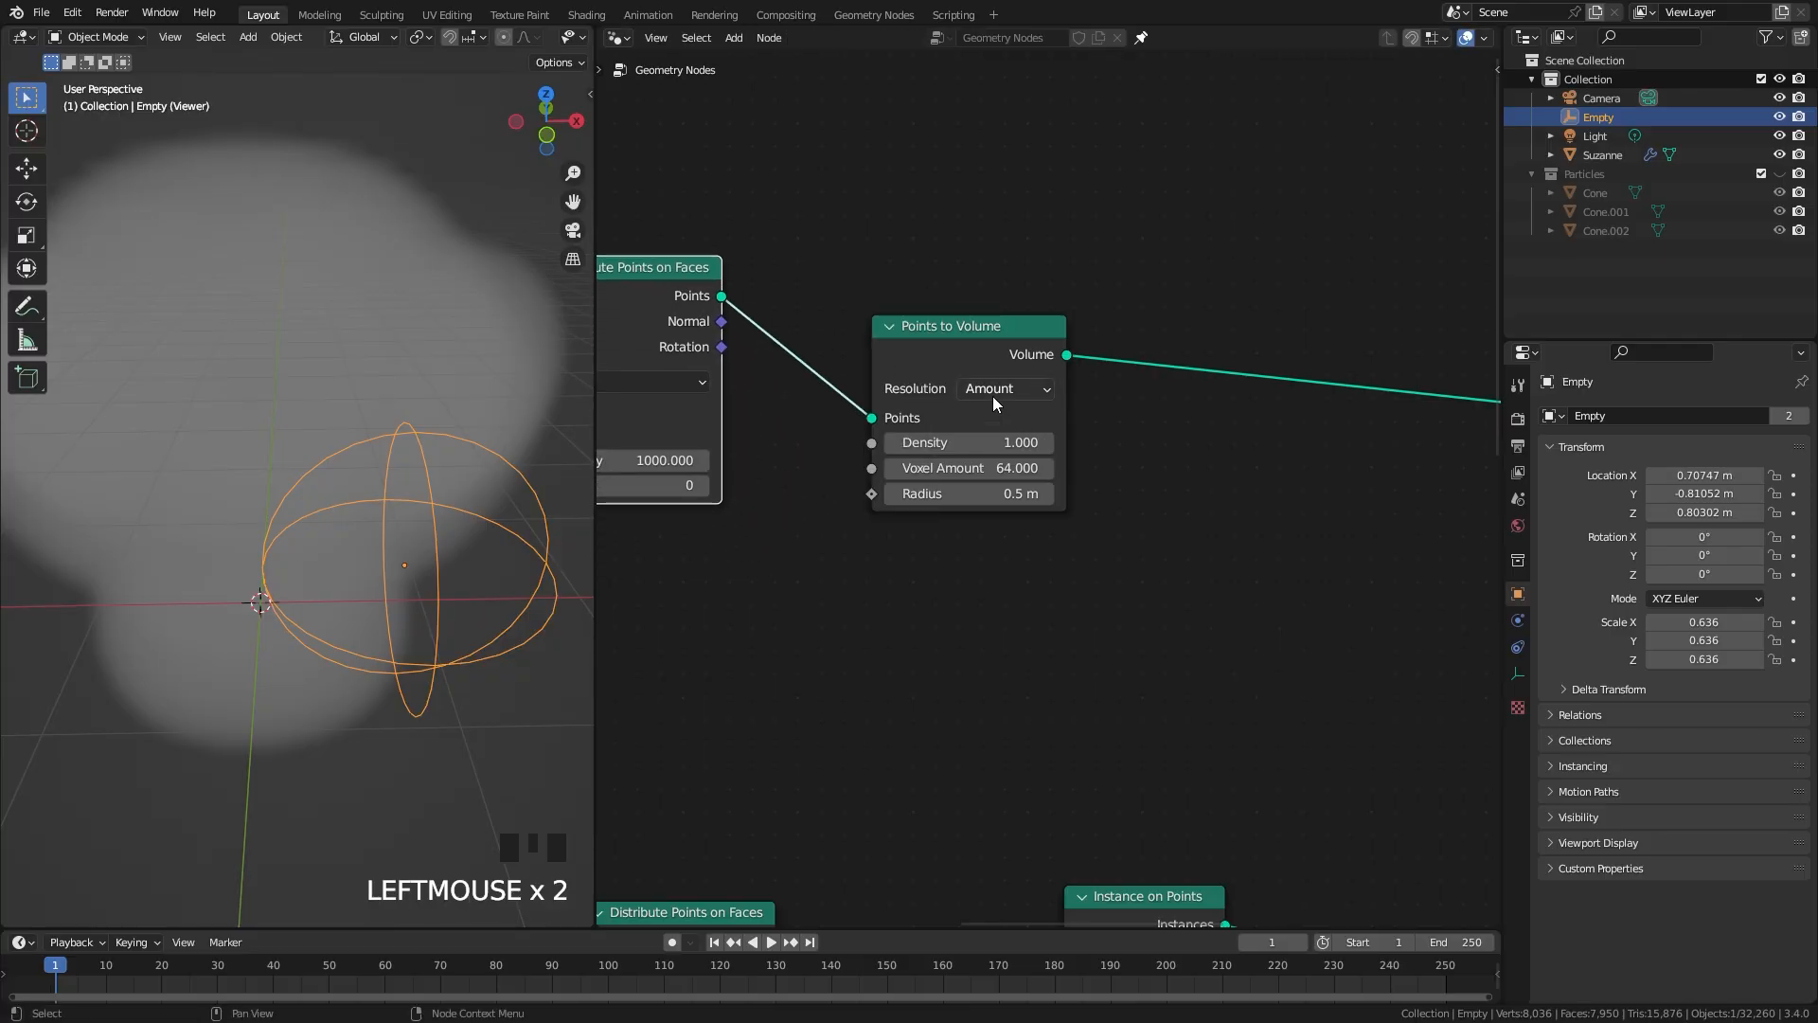
{"action": "left_click_drag", "start_coordinate": [976, 346], "coordinate": [1002, 342]}
{"action": "scroll", "coordinate": [1037, 488], "scroll_direction": "up", "scroll_amount": 2}
{"action": "left_click_drag", "start_coordinate": [945, 490], "coordinate": [902, 490], "text": "shift"}
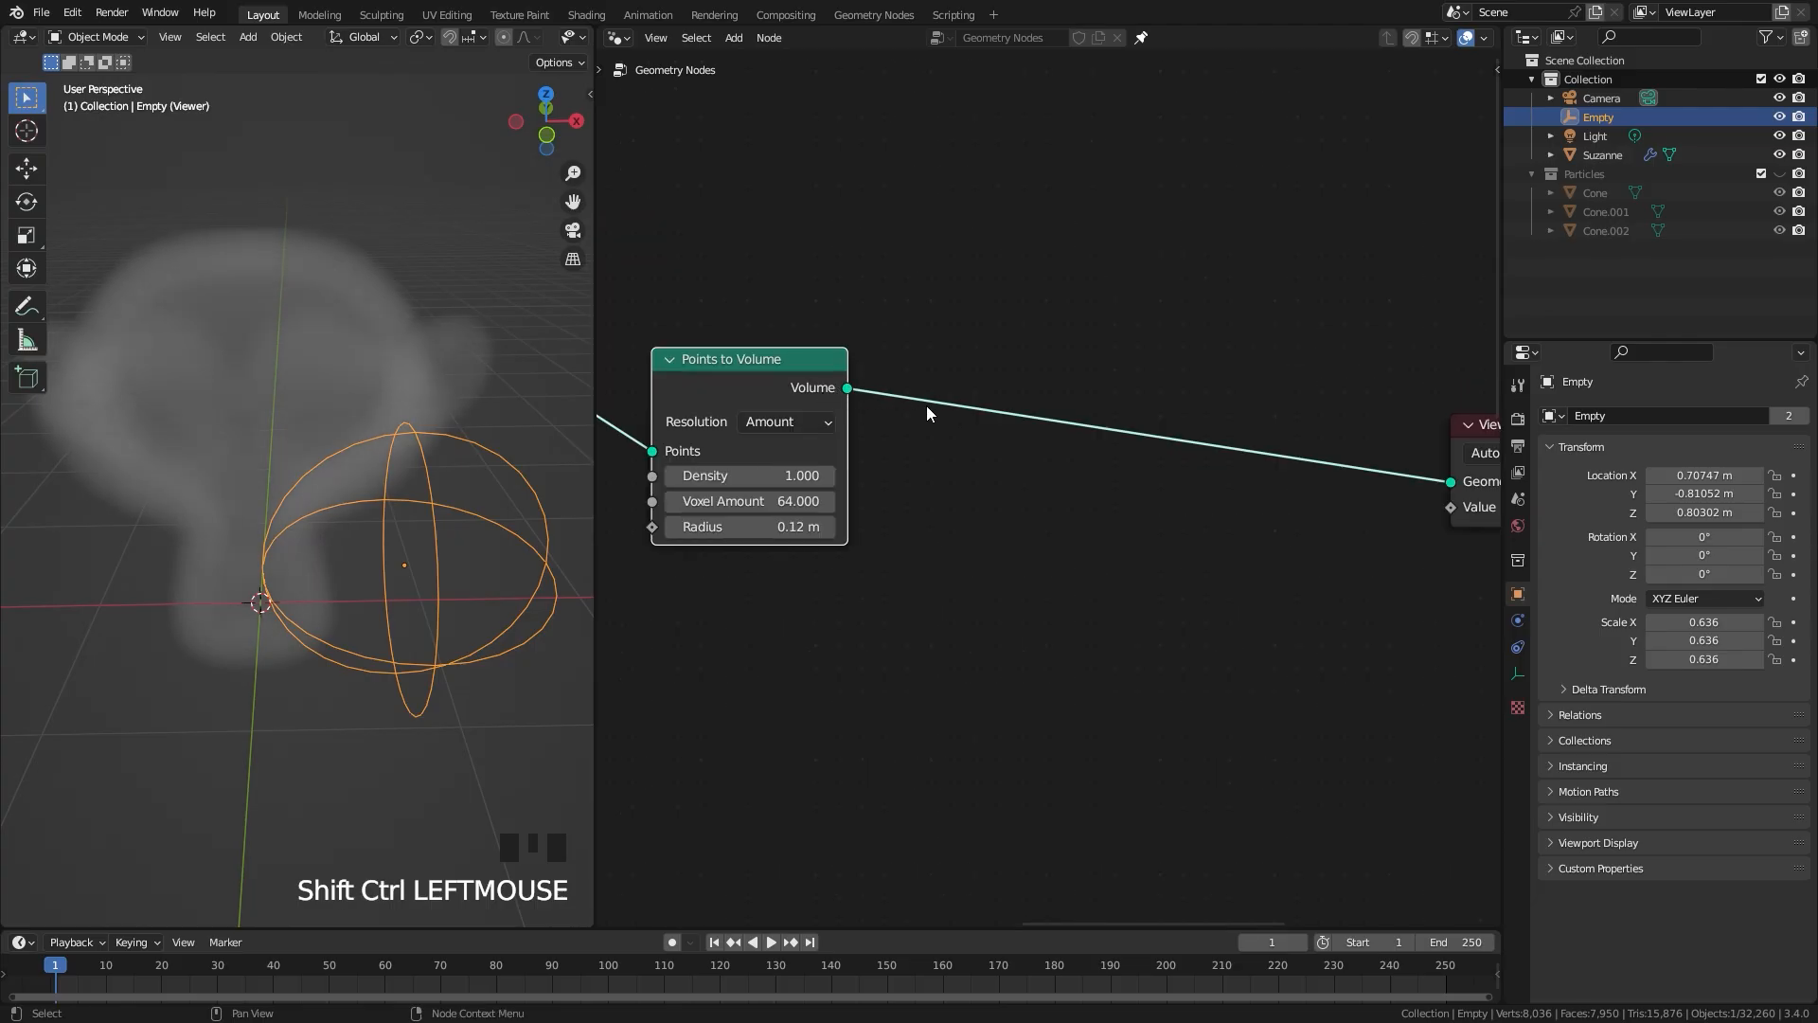
Step: Insert a Volume to Mesh node between Points to Volume and the Viewer
{"action": "key", "text": "shift+a"}
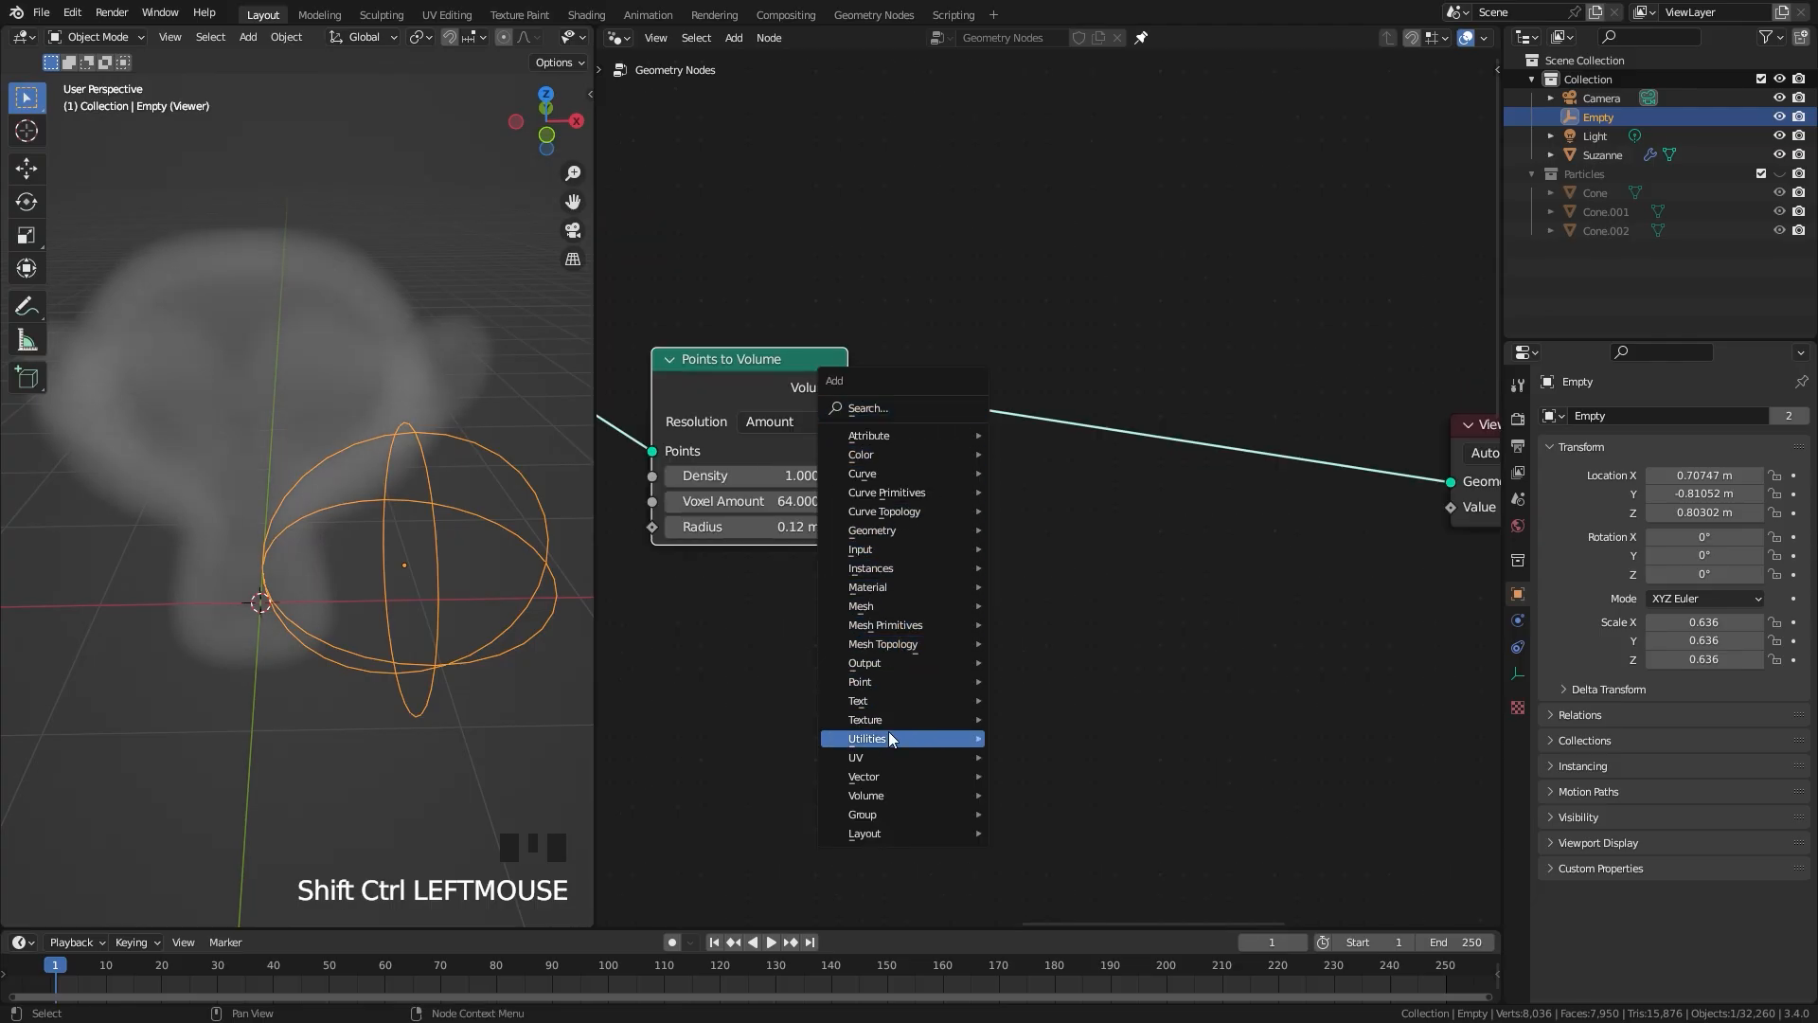
{"action": "mouse_move", "coordinate": [884, 795]}
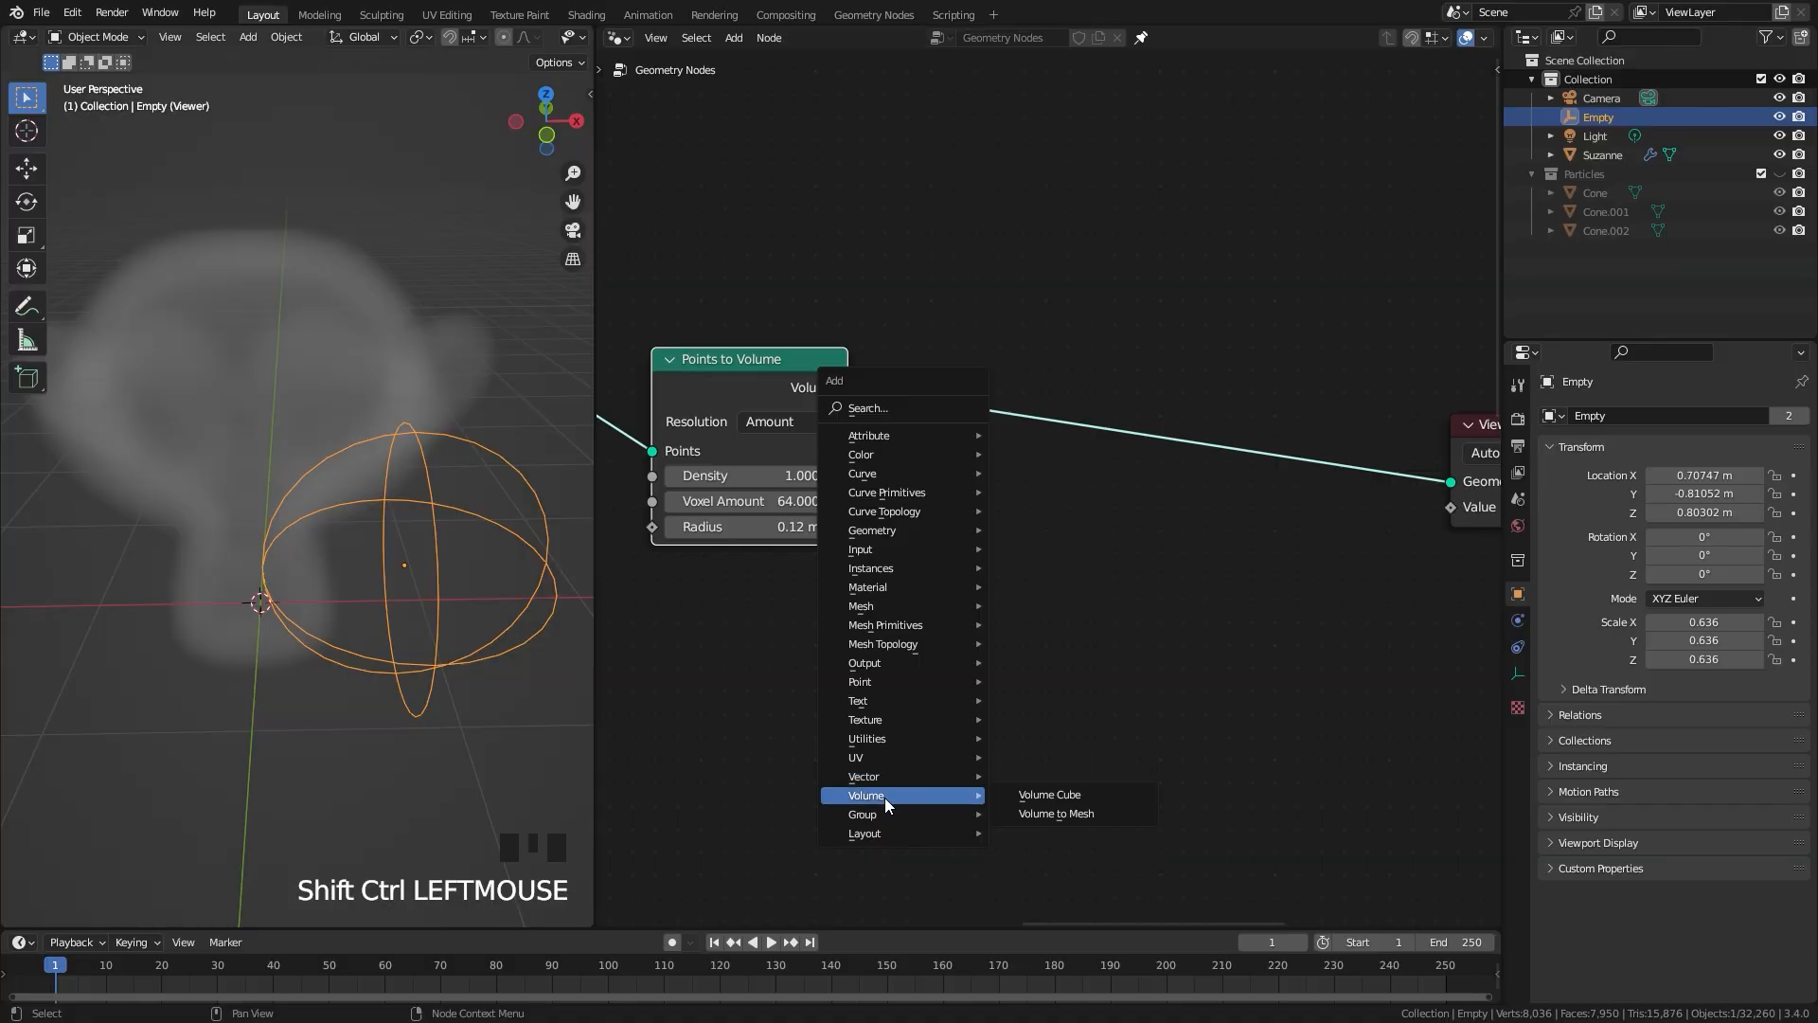
{"action": "left_click", "coordinate": [1054, 816]}
{"action": "left_click", "coordinate": [904, 343]}
{"action": "middle_click_drag", "start_coordinate": [161, 504], "coordinate": [180, 442]}
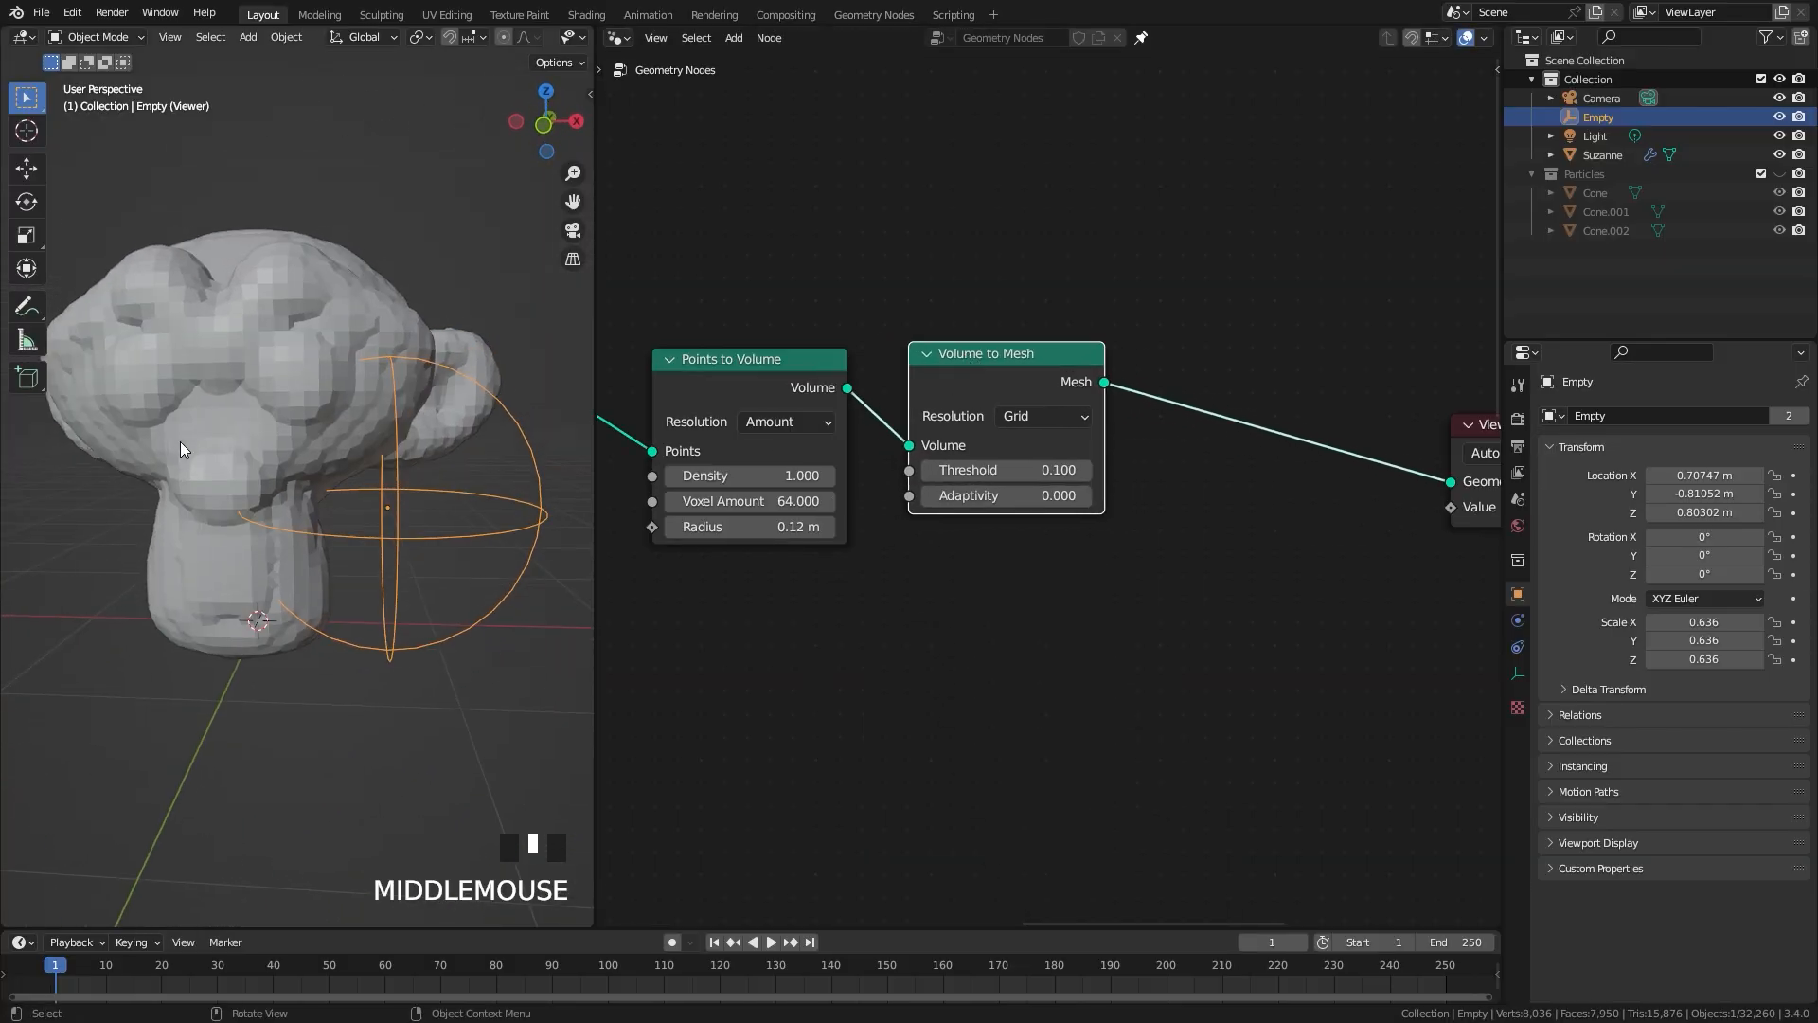
Step: Move the Viewer node to leave room for more nodes after Volume to Mesh
{"action": "middle_click_drag", "start_coordinate": [1136, 396], "coordinate": [936, 417]}
{"action": "left_click_drag", "start_coordinate": [1149, 378], "coordinate": [1445, 570]}
{"action": "scroll", "coordinate": [1097, 549], "scroll_direction": "down", "scroll_amount": 4}
{"action": "key", "text": "g"}
{"action": "left_click", "coordinate": [1272, 544]}
{"action": "scroll", "coordinate": [1079, 530], "scroll_direction": "up", "scroll_amount": 1}
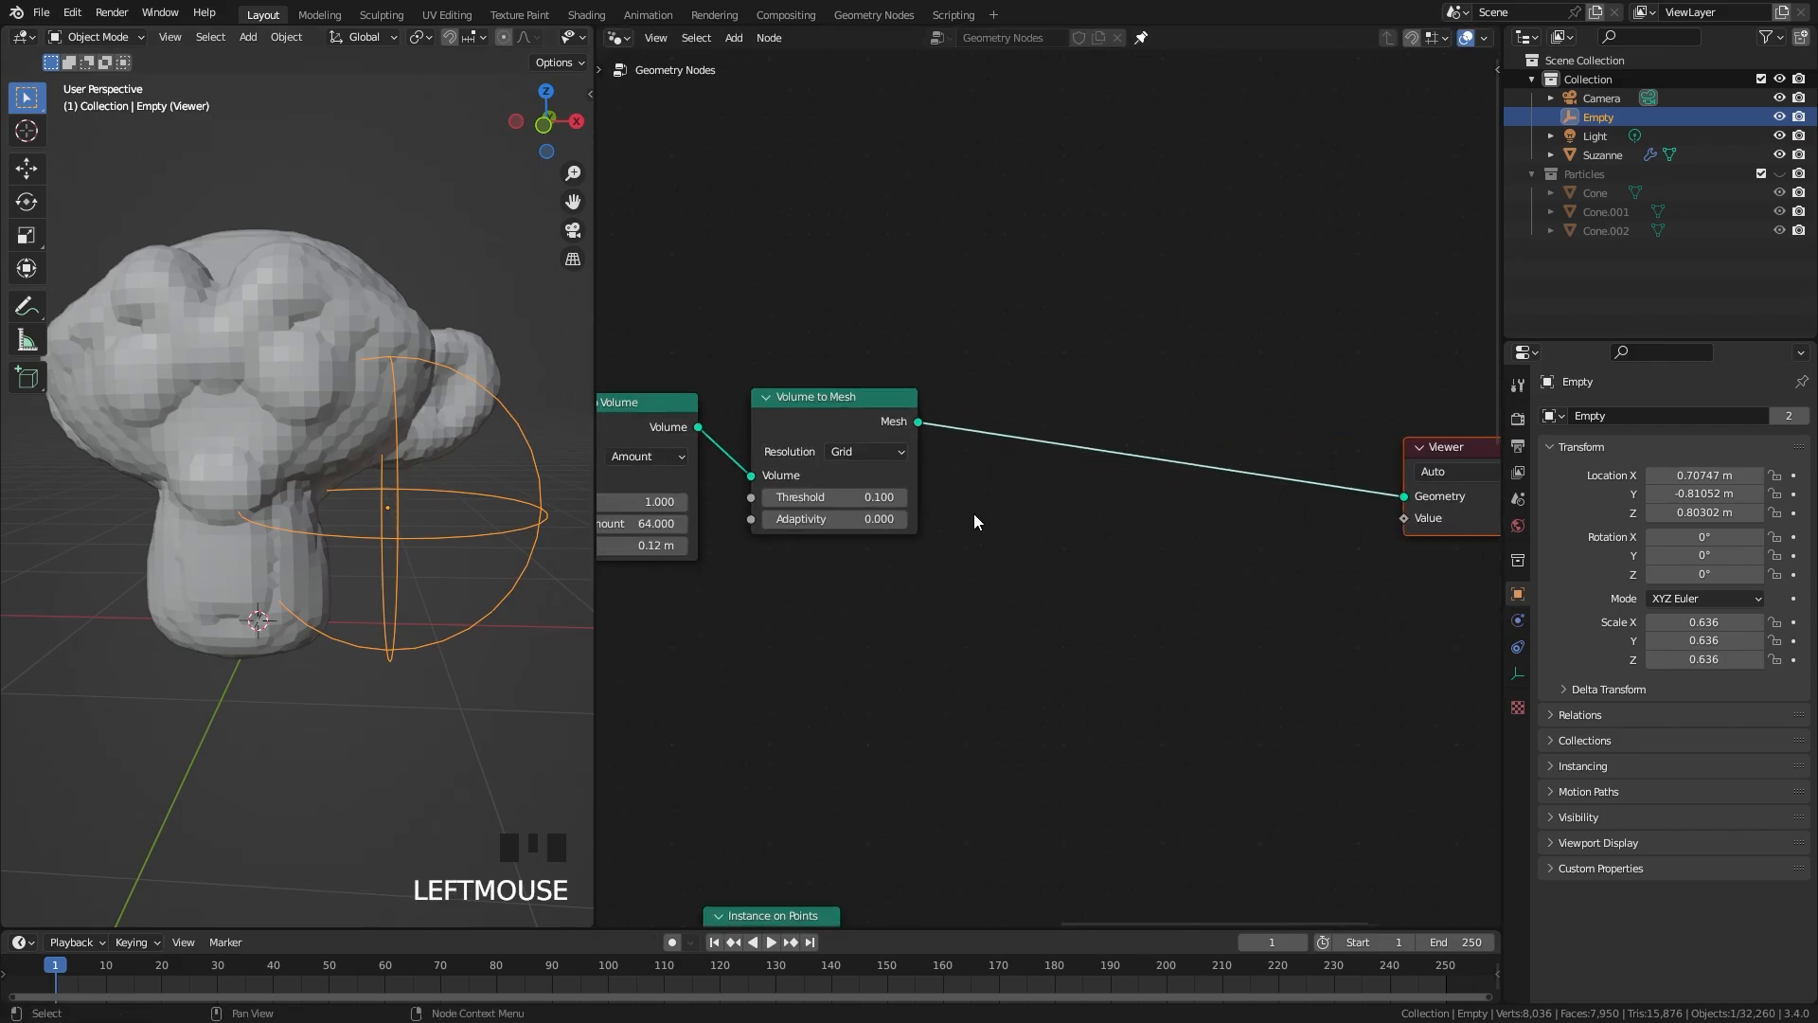
Step: Insert a Subdivision Surface node between Volume to Mesh and the Viewer
{"action": "scroll", "coordinate": [976, 521], "scroll_direction": "up", "scroll_amount": 1}
{"action": "key", "text": "shift+a"}
{"action": "left_click", "coordinate": [943, 123]}
{"action": "type", "text": "sub"}
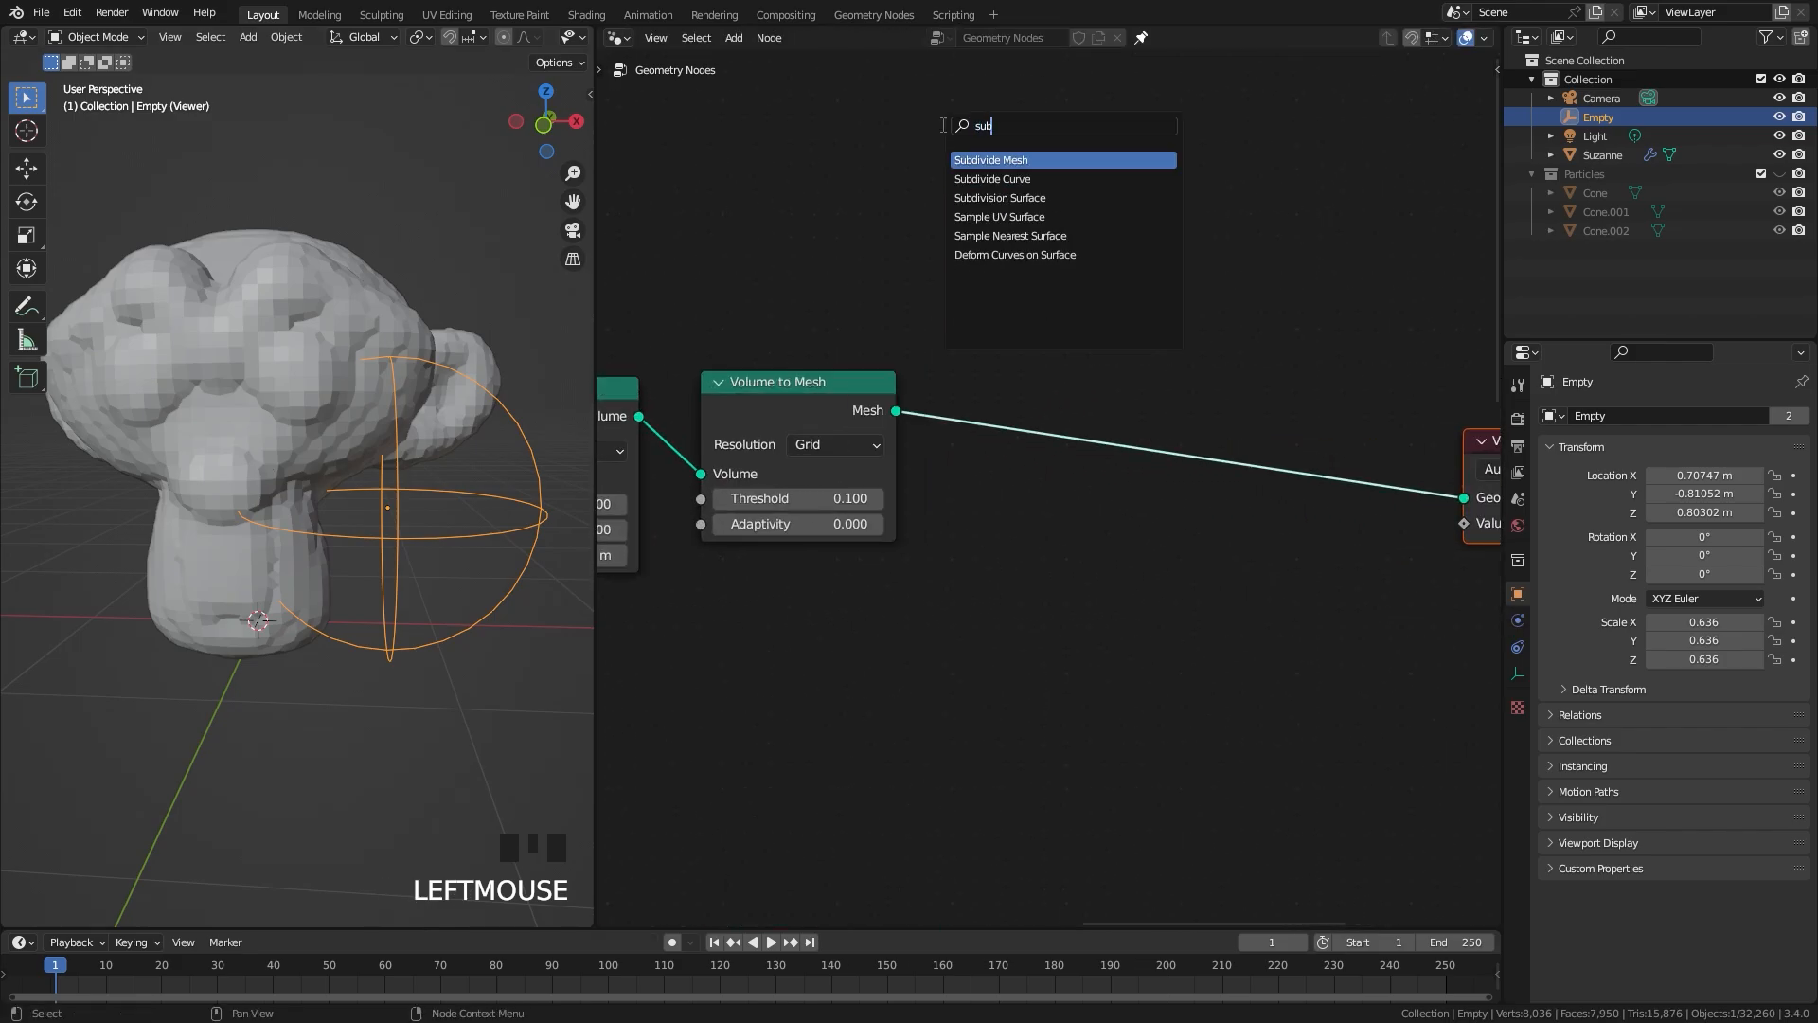
{"action": "key", "text": "Down"}
{"action": "key", "text": "Down"}
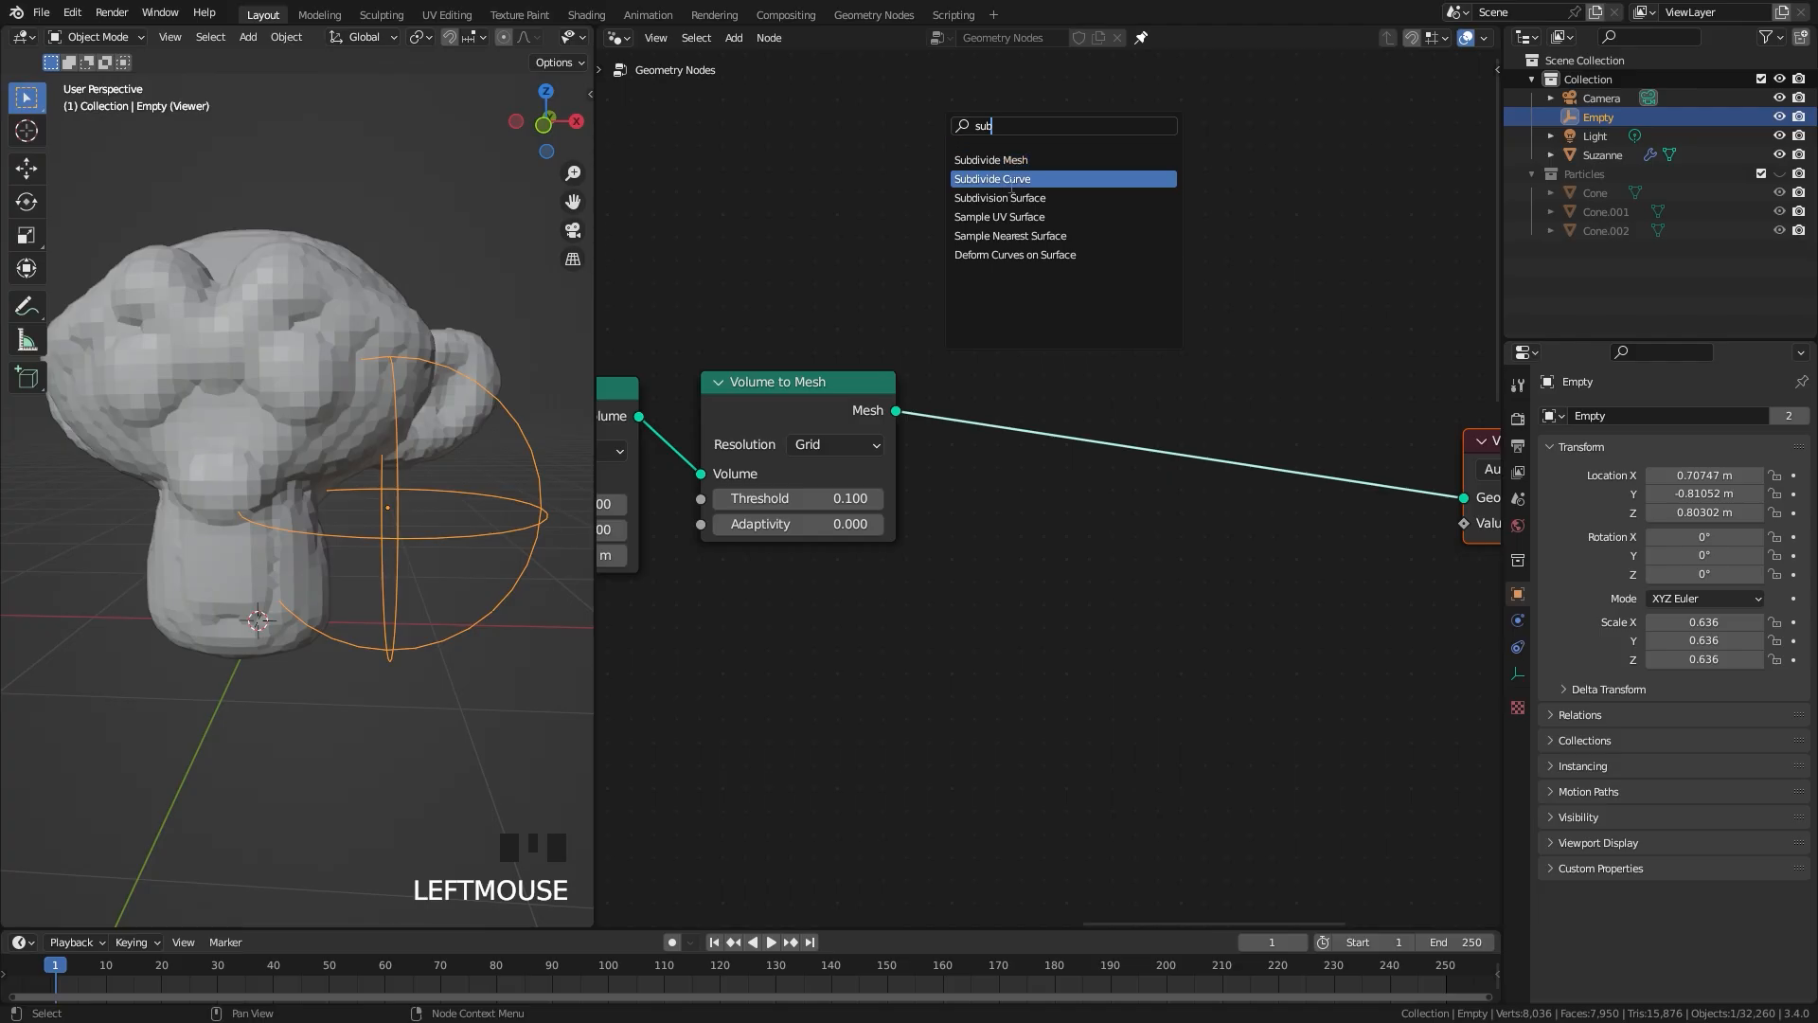
{"action": "key", "text": "Return"}
{"action": "left_click", "coordinate": [1056, 448]}
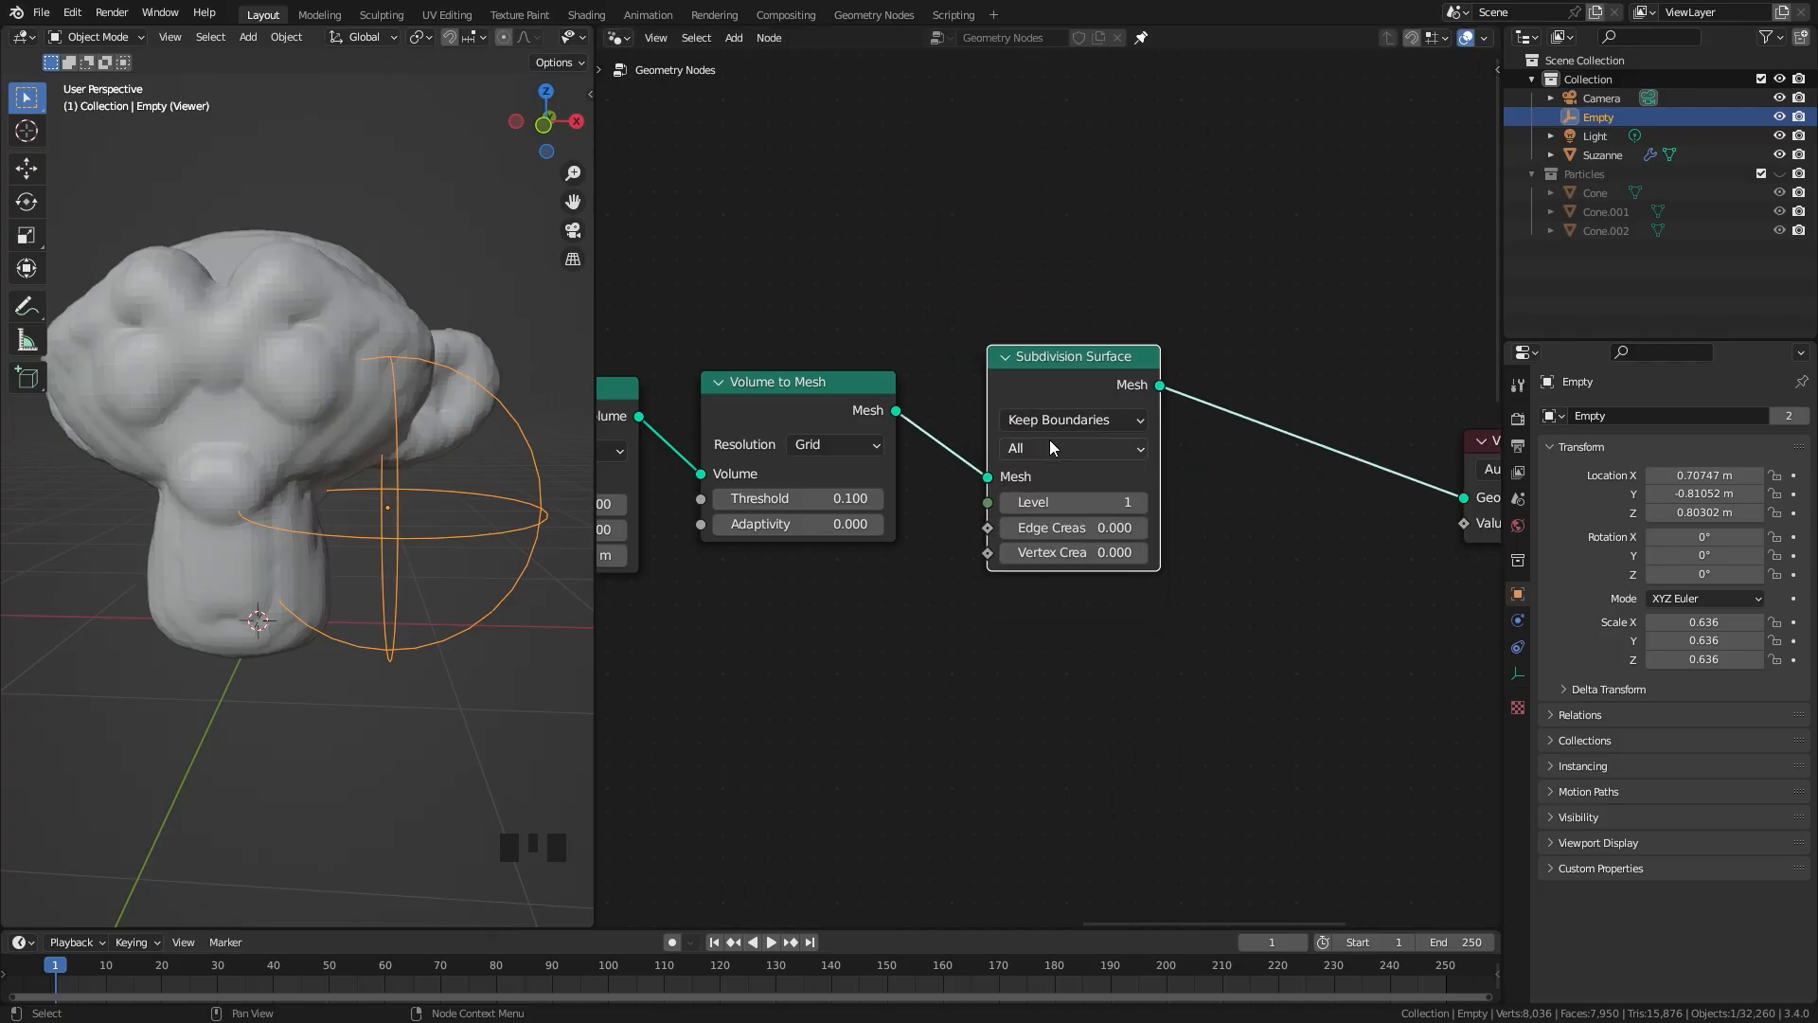
{"action": "middle_click_drag", "start_coordinate": [297, 420], "coordinate": [252, 417]}
{"action": "scroll", "coordinate": [1185, 438], "scroll_direction": "down", "scroll_amount": 2}
Step: Insert a Set Shade Smooth node between Subdivision Surface and the Viewer
{"action": "left_click_drag", "start_coordinate": [1199, 452], "coordinate": [1436, 462]}
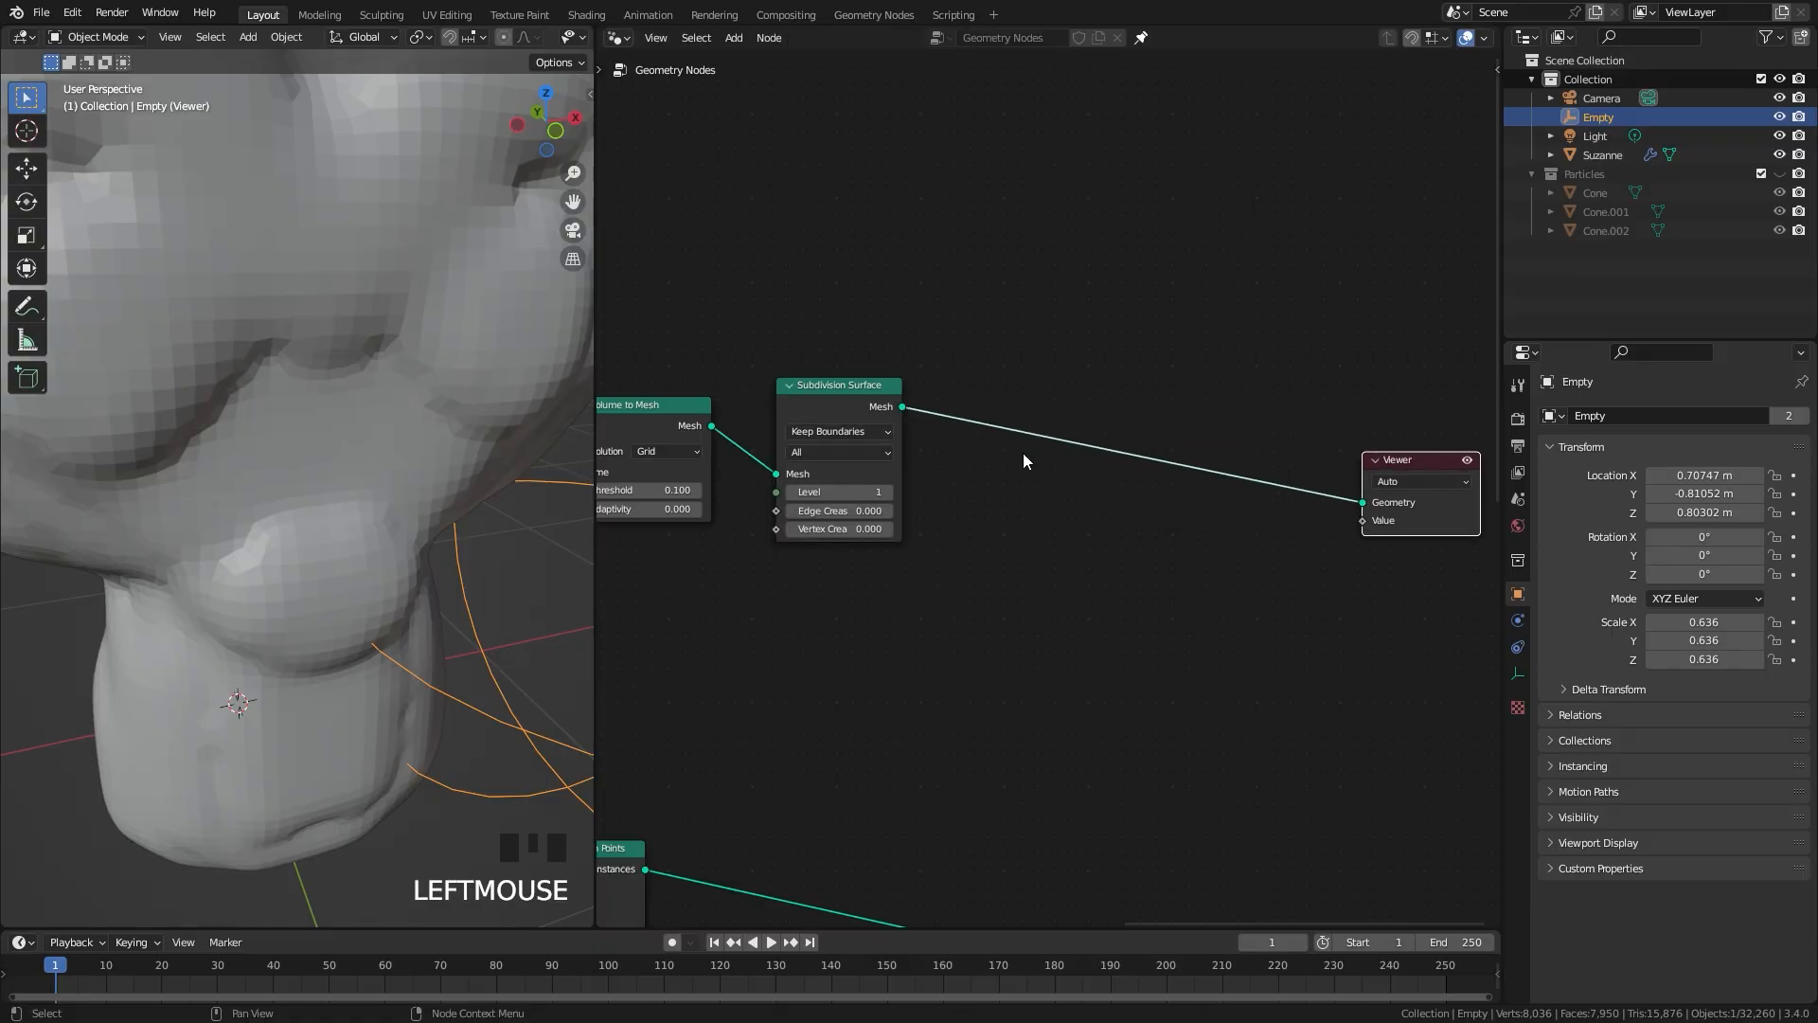
{"action": "scroll", "coordinate": [1015, 455], "scroll_direction": "up", "scroll_amount": 1}
{"action": "key", "text": "shift+a"}
{"action": "left_click", "coordinate": [1016, 454]}
{"action": "type", "text": "shade"}
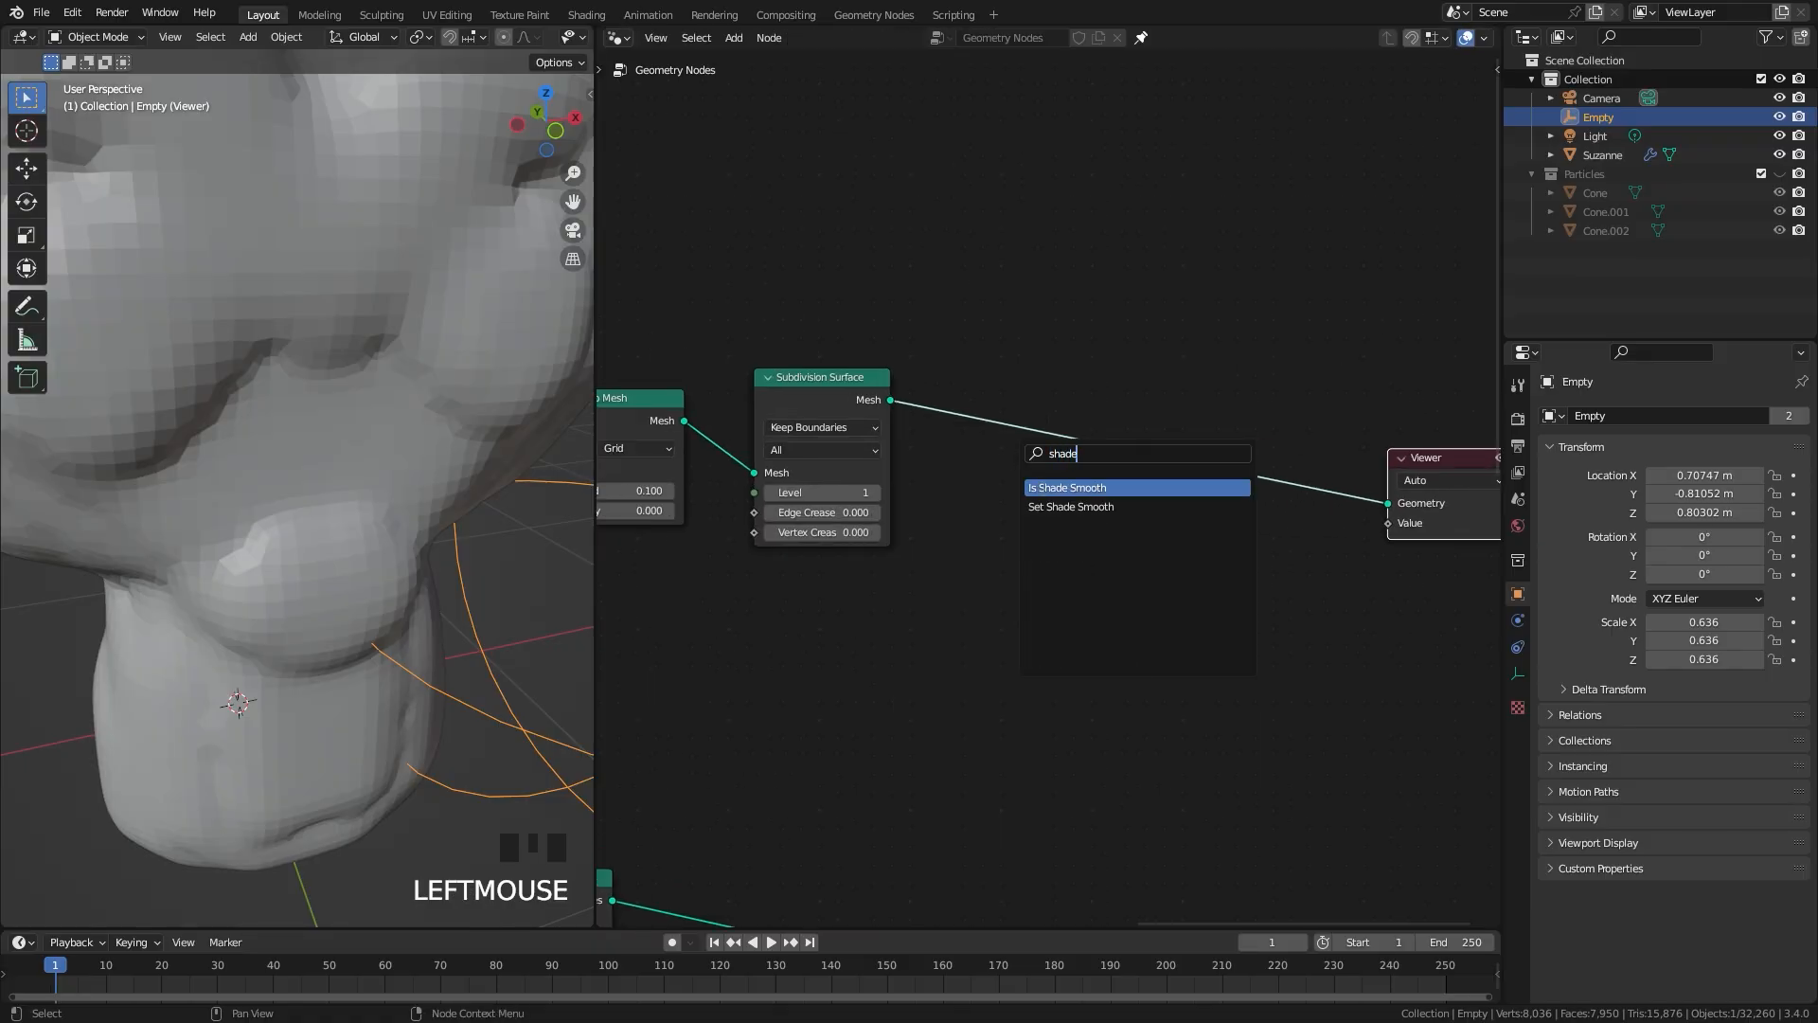
{"action": "left_click", "coordinate": [1071, 507]}
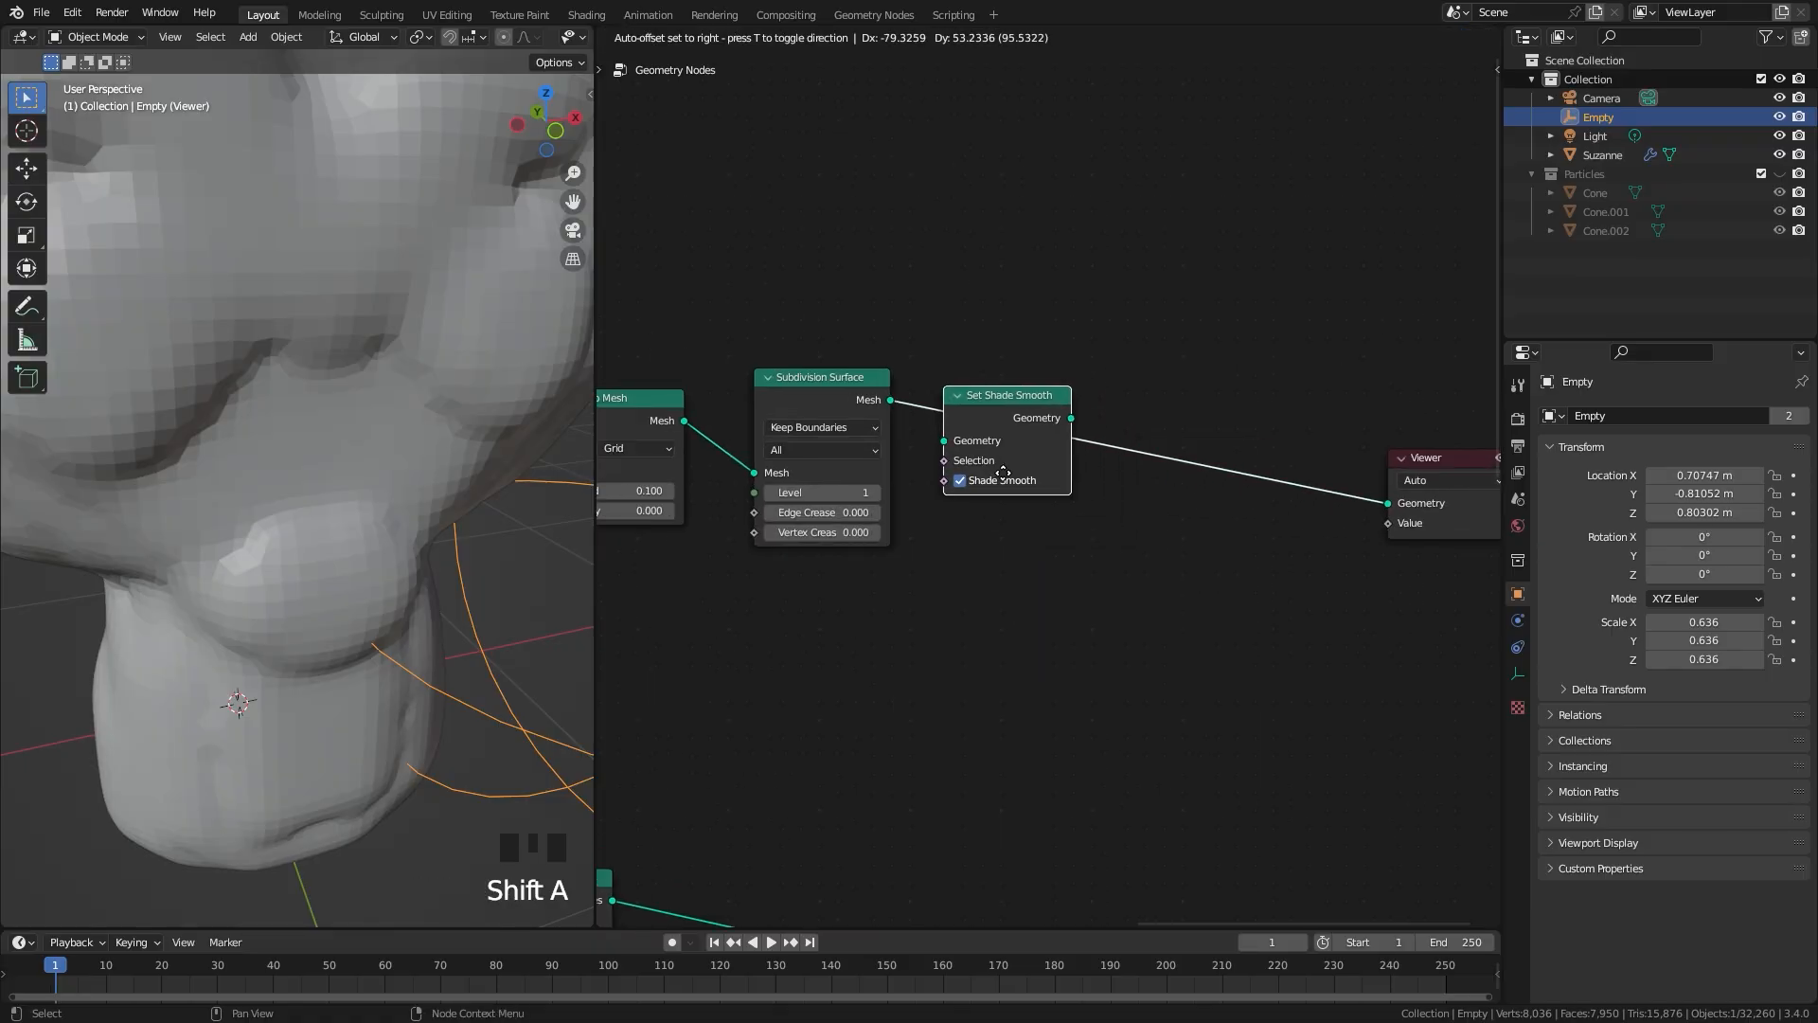
{"action": "left_click", "coordinate": [1260, 532]}
{"action": "scroll", "coordinate": [362, 506], "scroll_direction": "down", "scroll_amount": 3}
{"action": "middle_click_drag", "start_coordinate": [362, 506], "coordinate": [288, 481]}
Step: Examine the crystal branch's Subtract and Map Range setup and inspect the smoothed volume mesh on the head
{"action": "middle_click_drag", "start_coordinate": [909, 507], "coordinate": [1000, 409]}
{"action": "scroll", "coordinate": [1018, 530], "scroll_direction": "down", "scroll_amount": 1}
{"action": "middle_click_drag", "start_coordinate": [1020, 577], "coordinate": [991, 292]}
{"action": "middle_click_drag", "start_coordinate": [846, 608], "coordinate": [872, 739]}
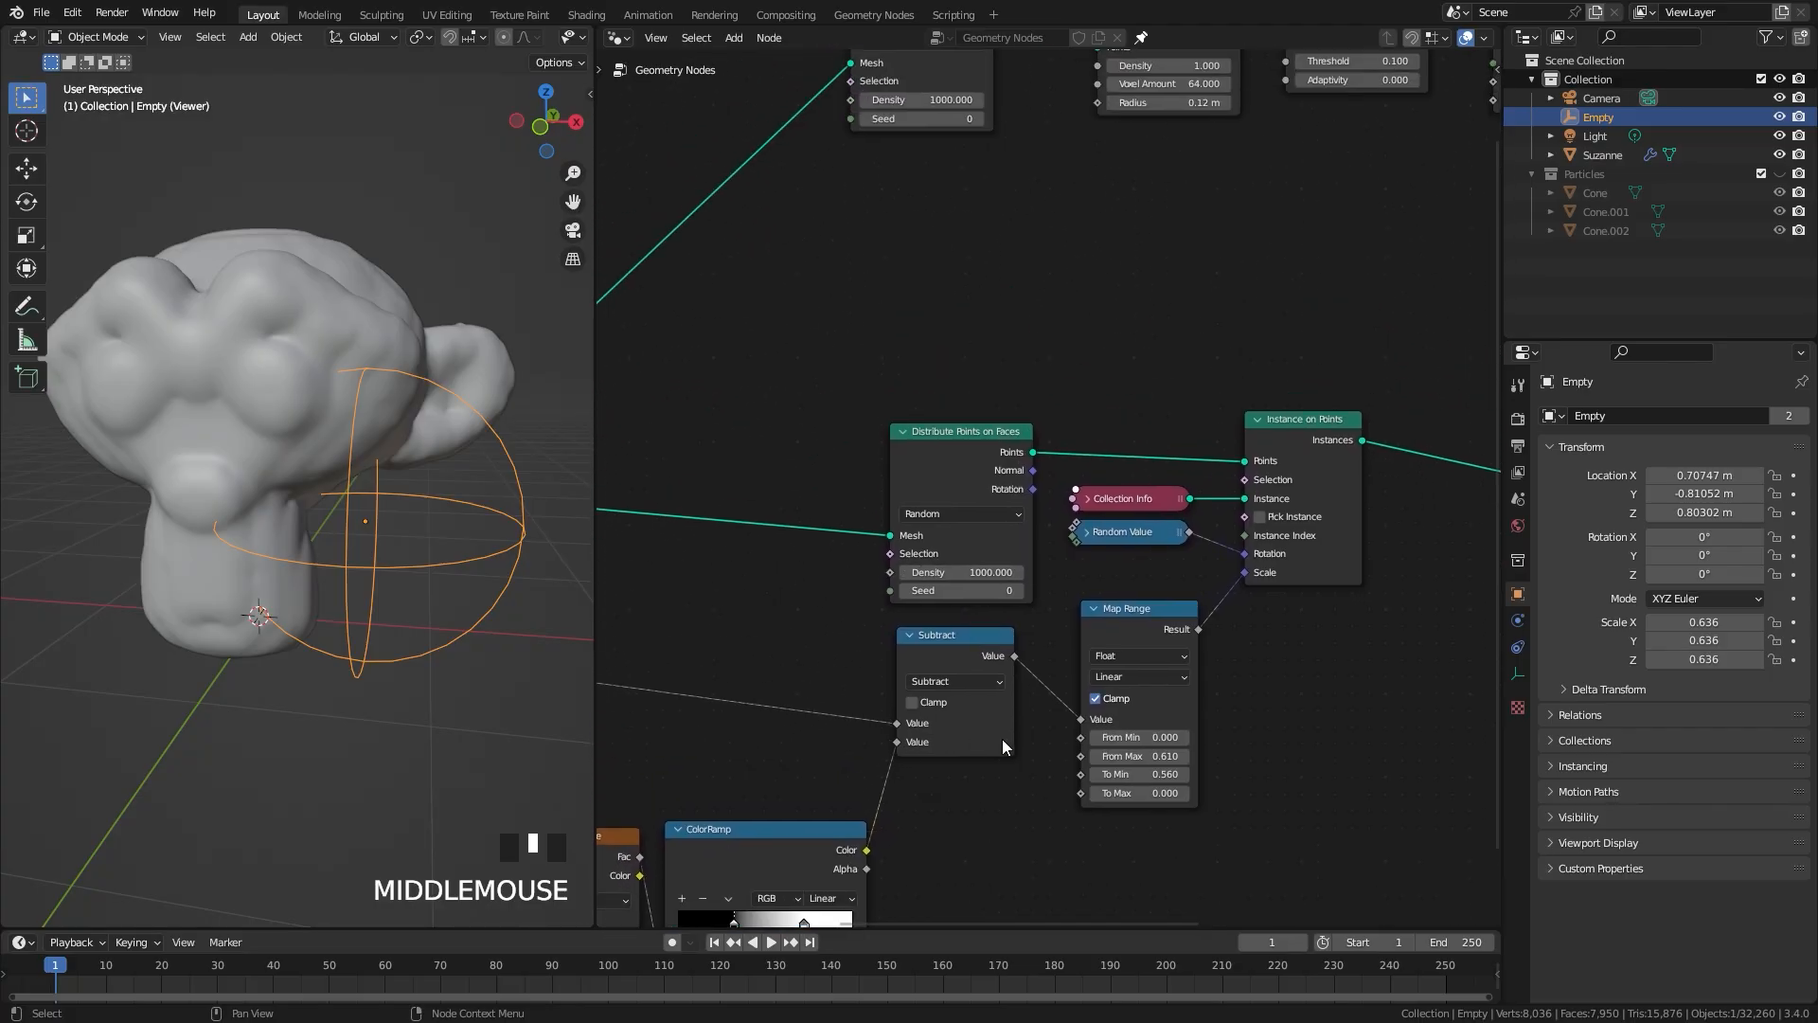
{"action": "middle_click_drag", "start_coordinate": [1061, 261], "coordinate": [1047, 507]}
{"action": "scroll", "coordinate": [1055, 493], "scroll_direction": "up", "scroll_amount": 1}
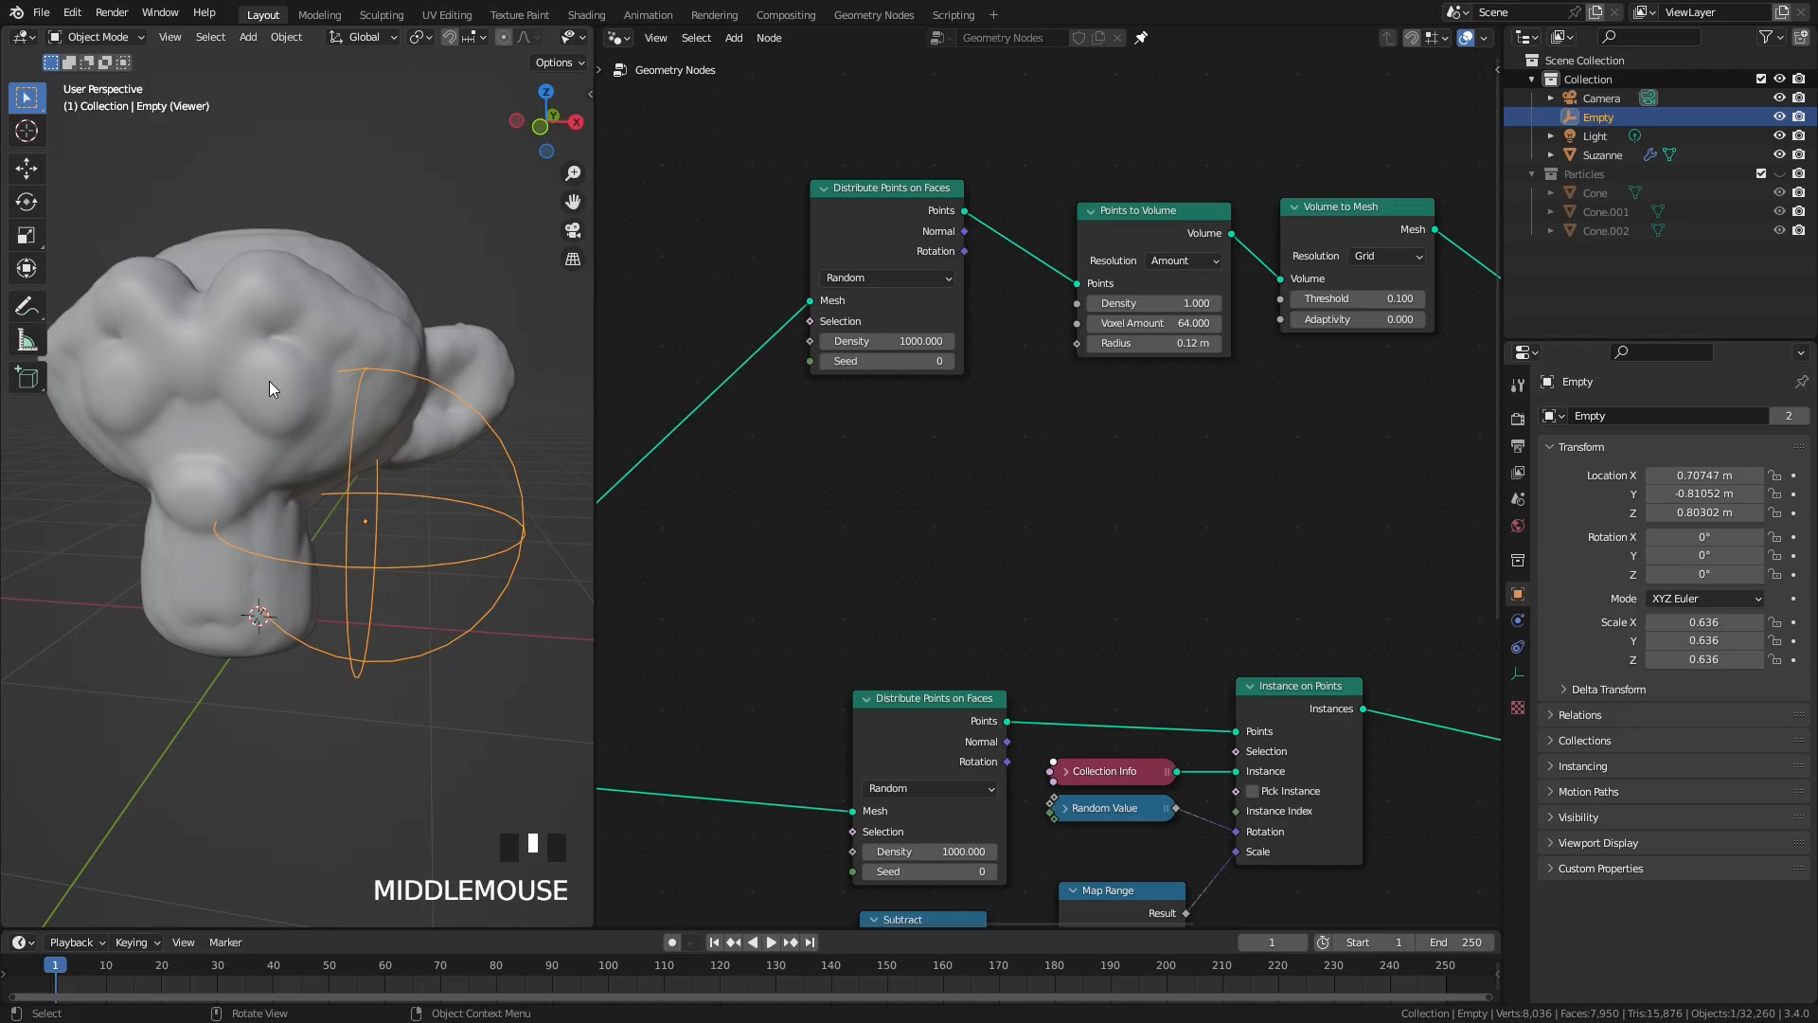
{"action": "middle_click_drag", "start_coordinate": [269, 383], "coordinate": [322, 519]}
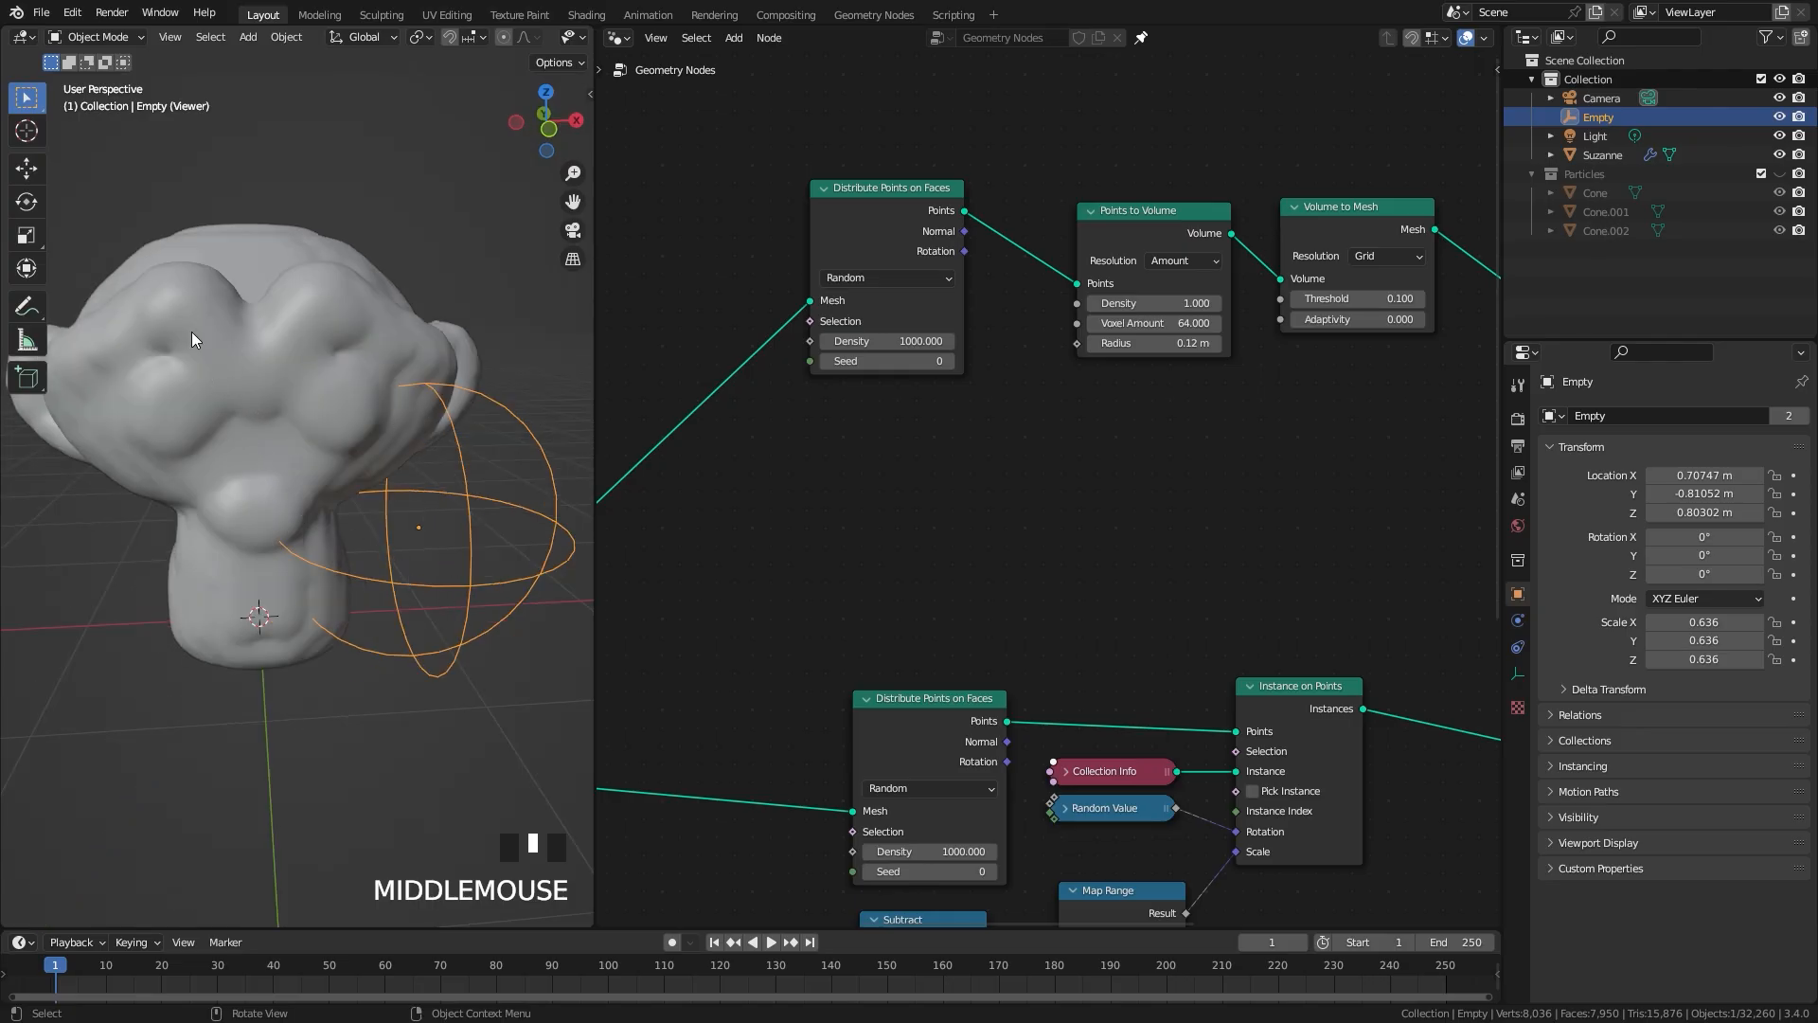
{"action": "mouse_move", "coordinate": [288, 431]}
{"action": "middle_mouse_down"}
{"action": "mouse_move", "coordinate": [475, 304]}
{"action": "mouse_move", "coordinate": [313, 407]}
{"action": "middle_mouse_up"}
Step: Add a Map Range node below the duplicated Distribute Points on Faces node
{"action": "middle_click_drag", "start_coordinate": [787, 453], "coordinate": [882, 286]}
{"action": "key", "text": "shift+a"}
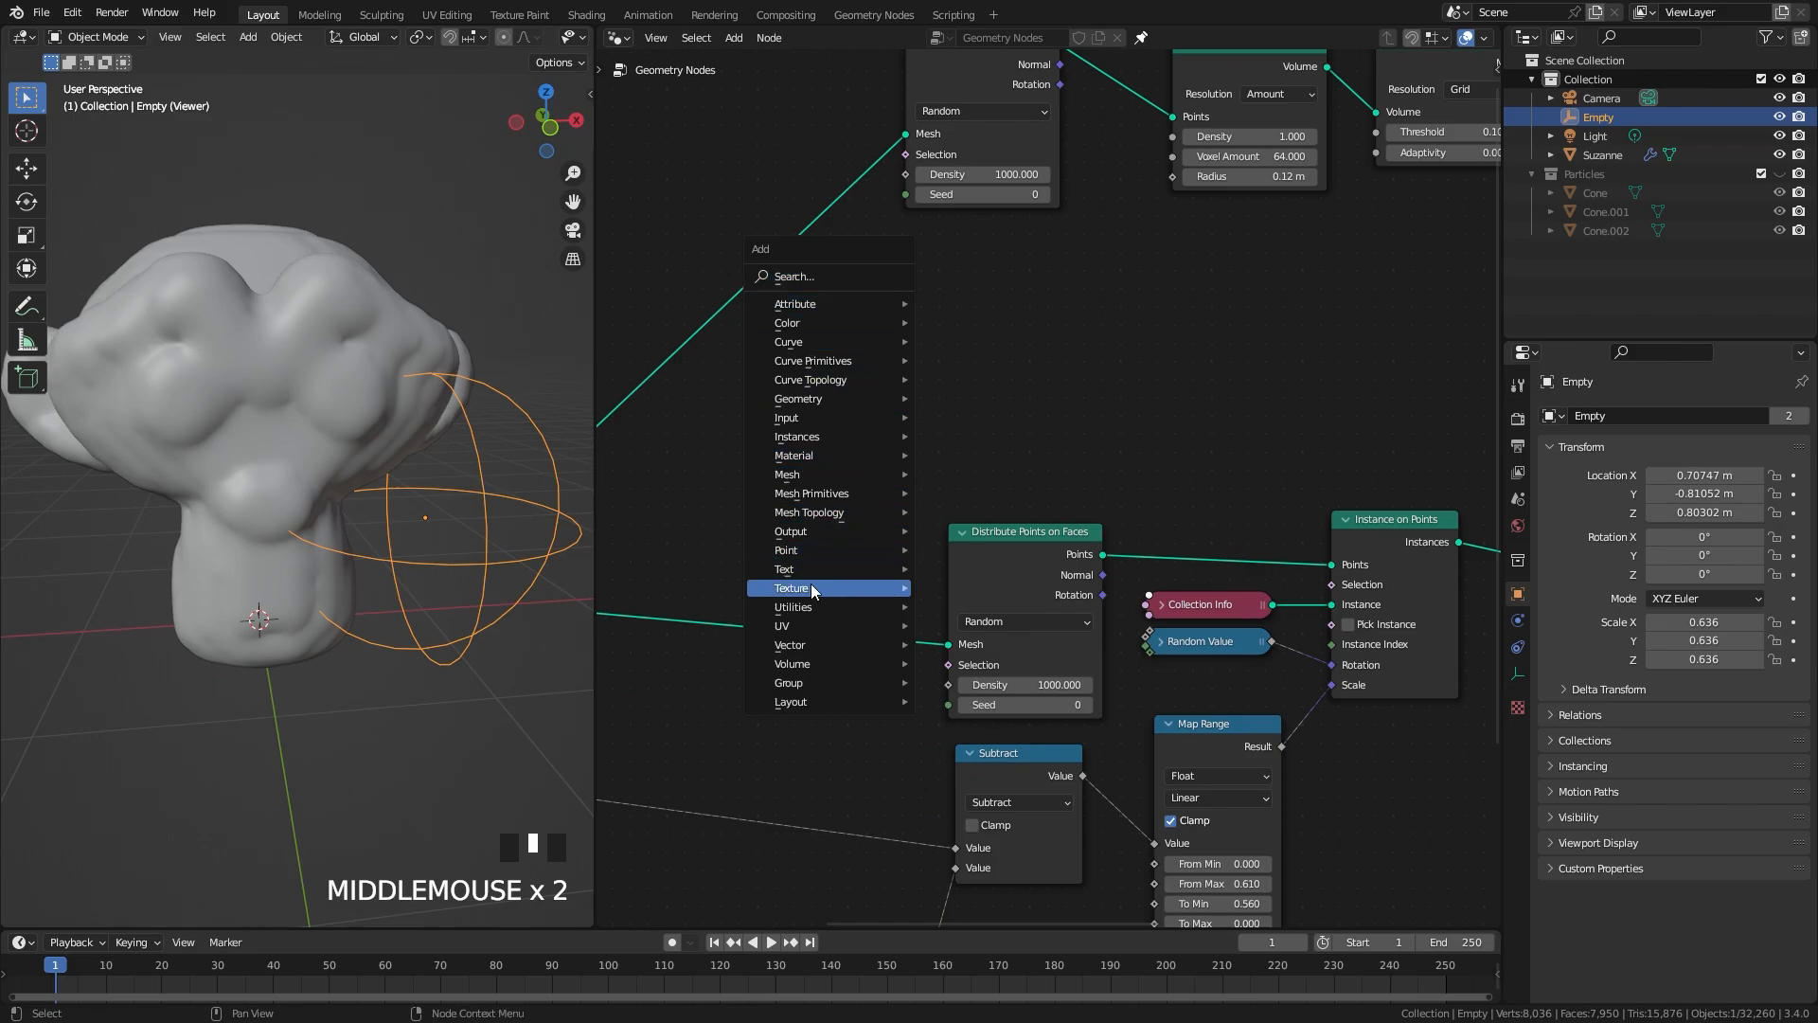
{"action": "mouse_move", "coordinate": [803, 608]}
{"action": "left_click", "coordinate": [991, 785]}
{"action": "left_click", "coordinate": [943, 239]}
Step: Feed the empty-distance value into the new Map Range and connect its Result to the Points to Volume Radius
{"action": "middle_click_drag", "start_coordinate": [770, 464], "coordinate": [1194, 429]}
{"action": "left_click_drag", "start_coordinate": [858, 744], "coordinate": [1368, 336]}
{"action": "middle_click_drag", "start_coordinate": [1295, 379], "coordinate": [772, 575]}
{"action": "scroll", "coordinate": [777, 572], "scroll_direction": "up", "scroll_amount": 2}
{"action": "left_click_drag", "start_coordinate": [1002, 414], "coordinate": [1046, 392]}
{"action": "left_click_drag", "start_coordinate": [1114, 313], "coordinate": [1120, 308]}
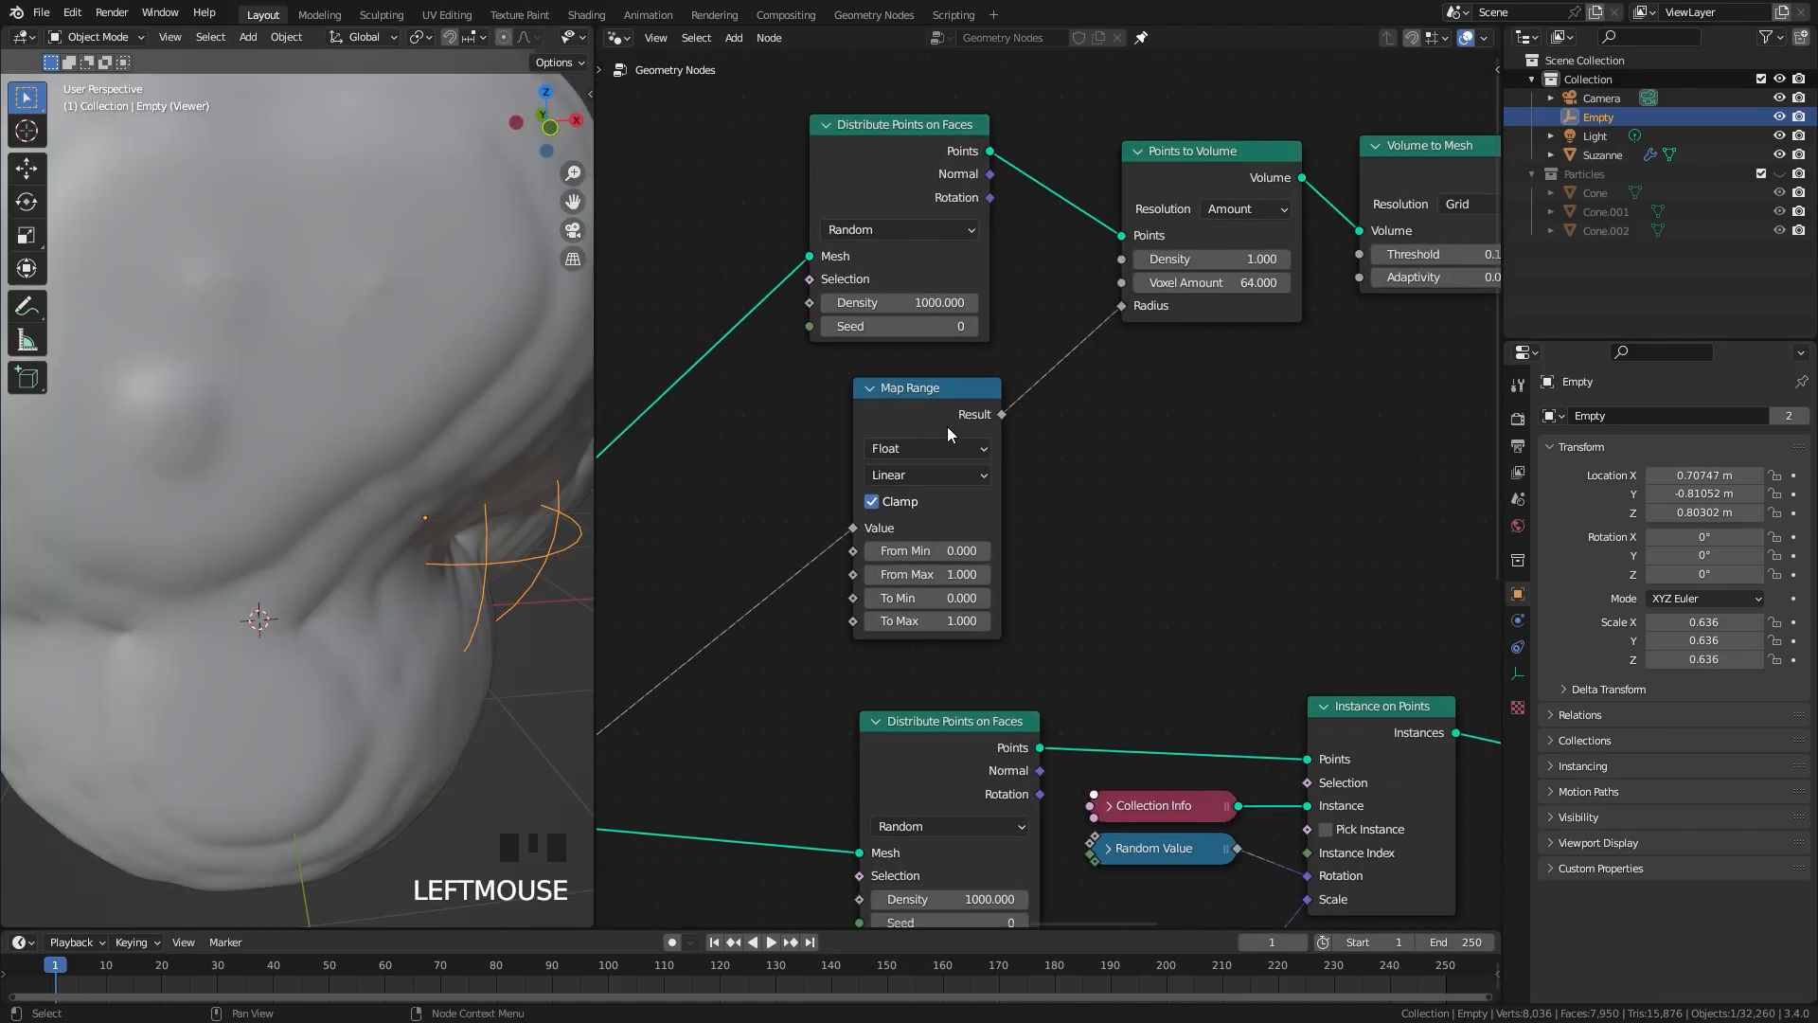
Step: Set the new Map Range's To Min to 1 and To Max to 0, and test it by moving the Empty around the head
{"action": "scroll", "coordinate": [983, 530], "scroll_direction": "up", "scroll_amount": 2}
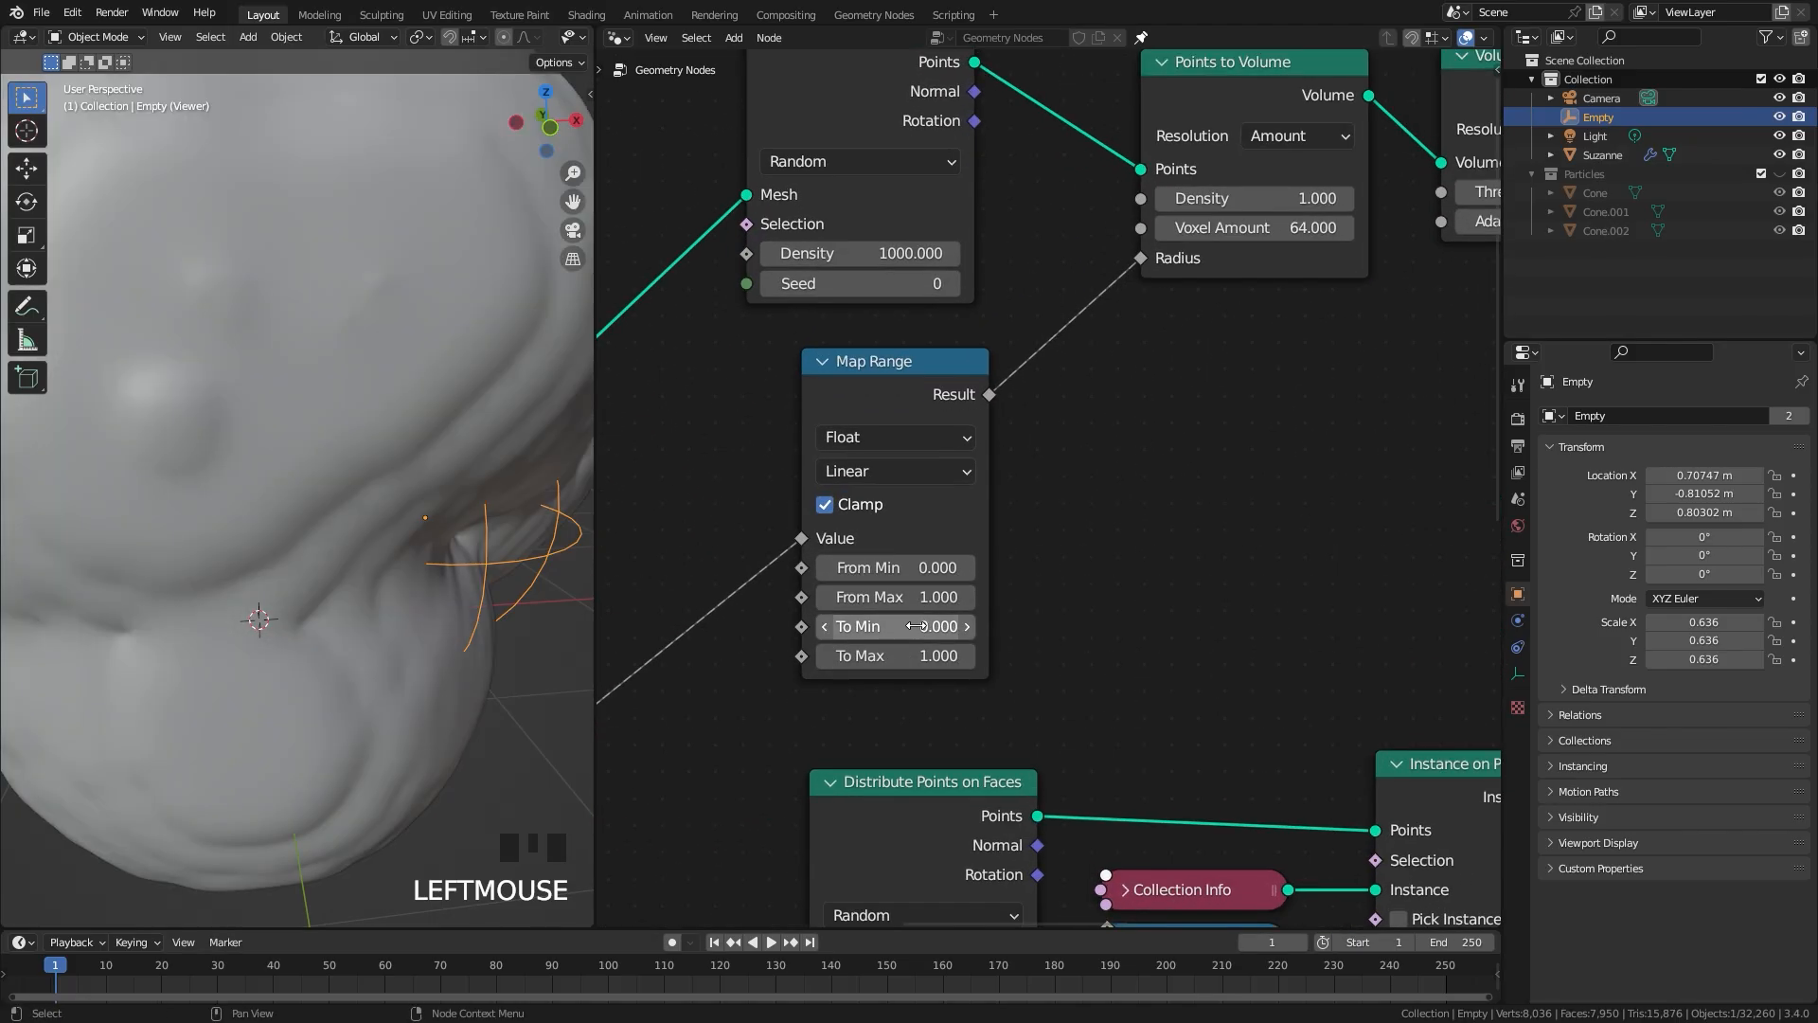
{"action": "key", "text": "Tab"}
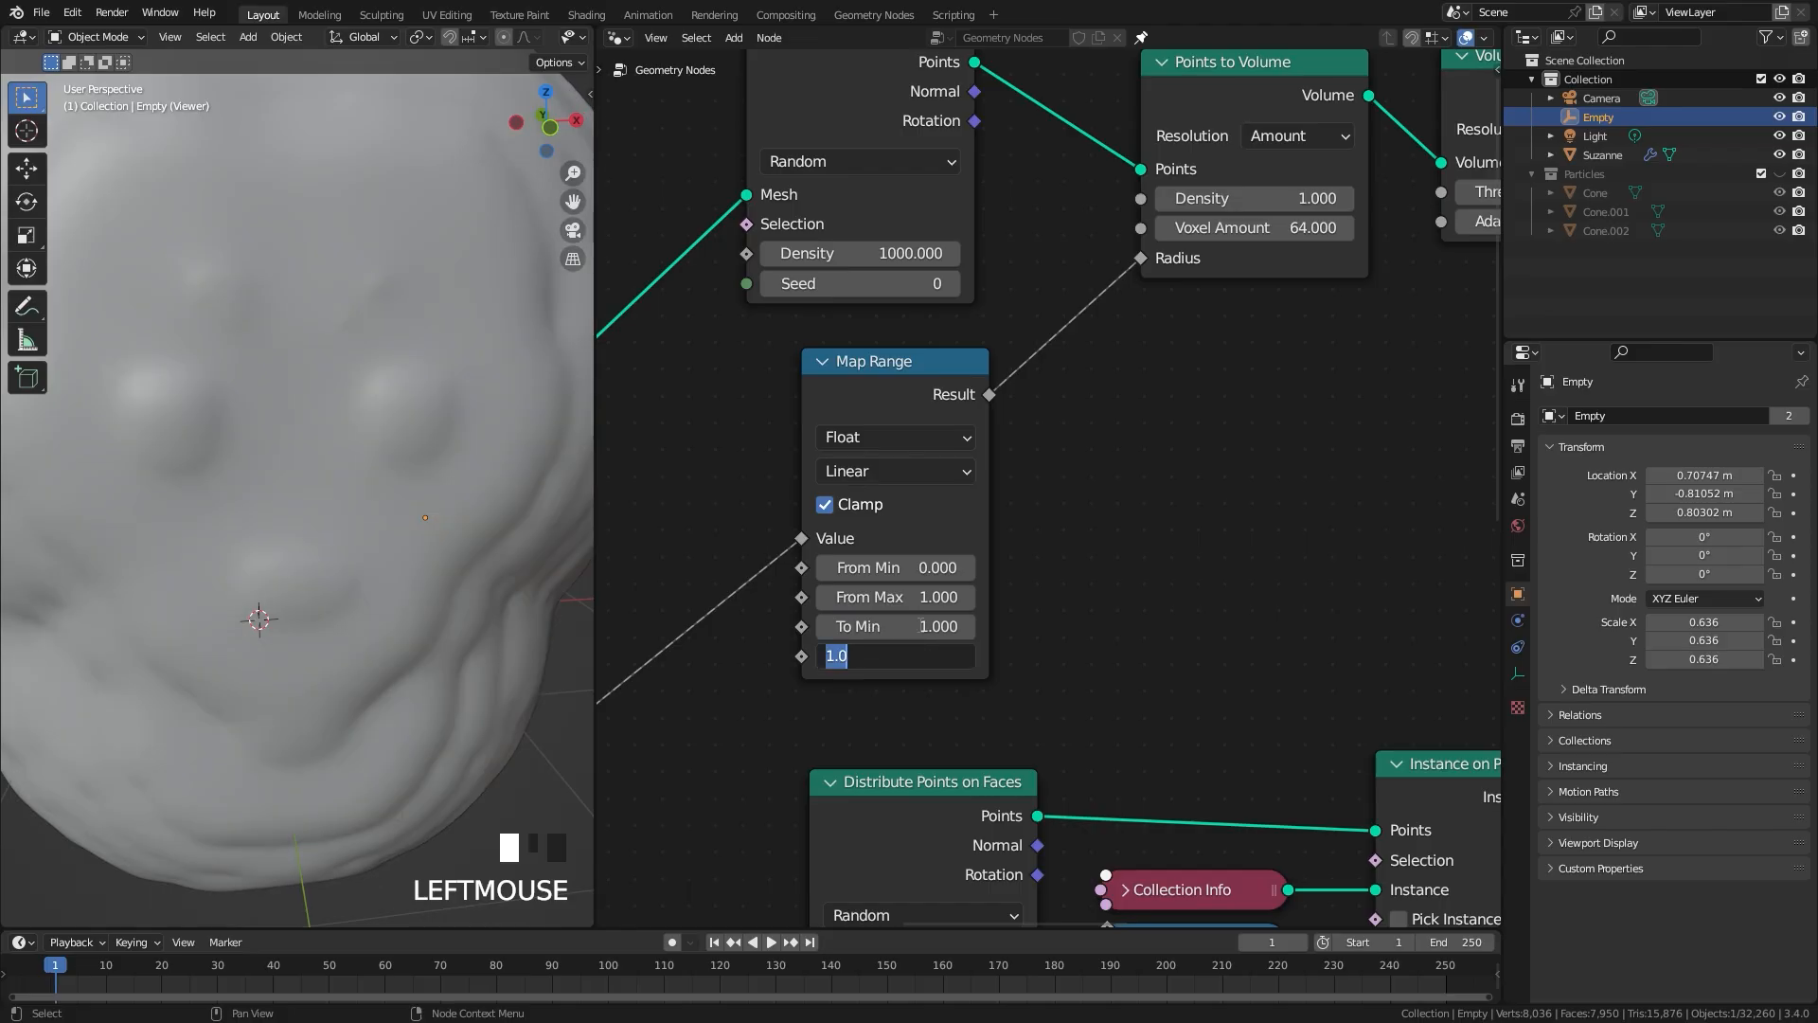
{"action": "key", "text": "Return"}
{"action": "key", "text": "g"}
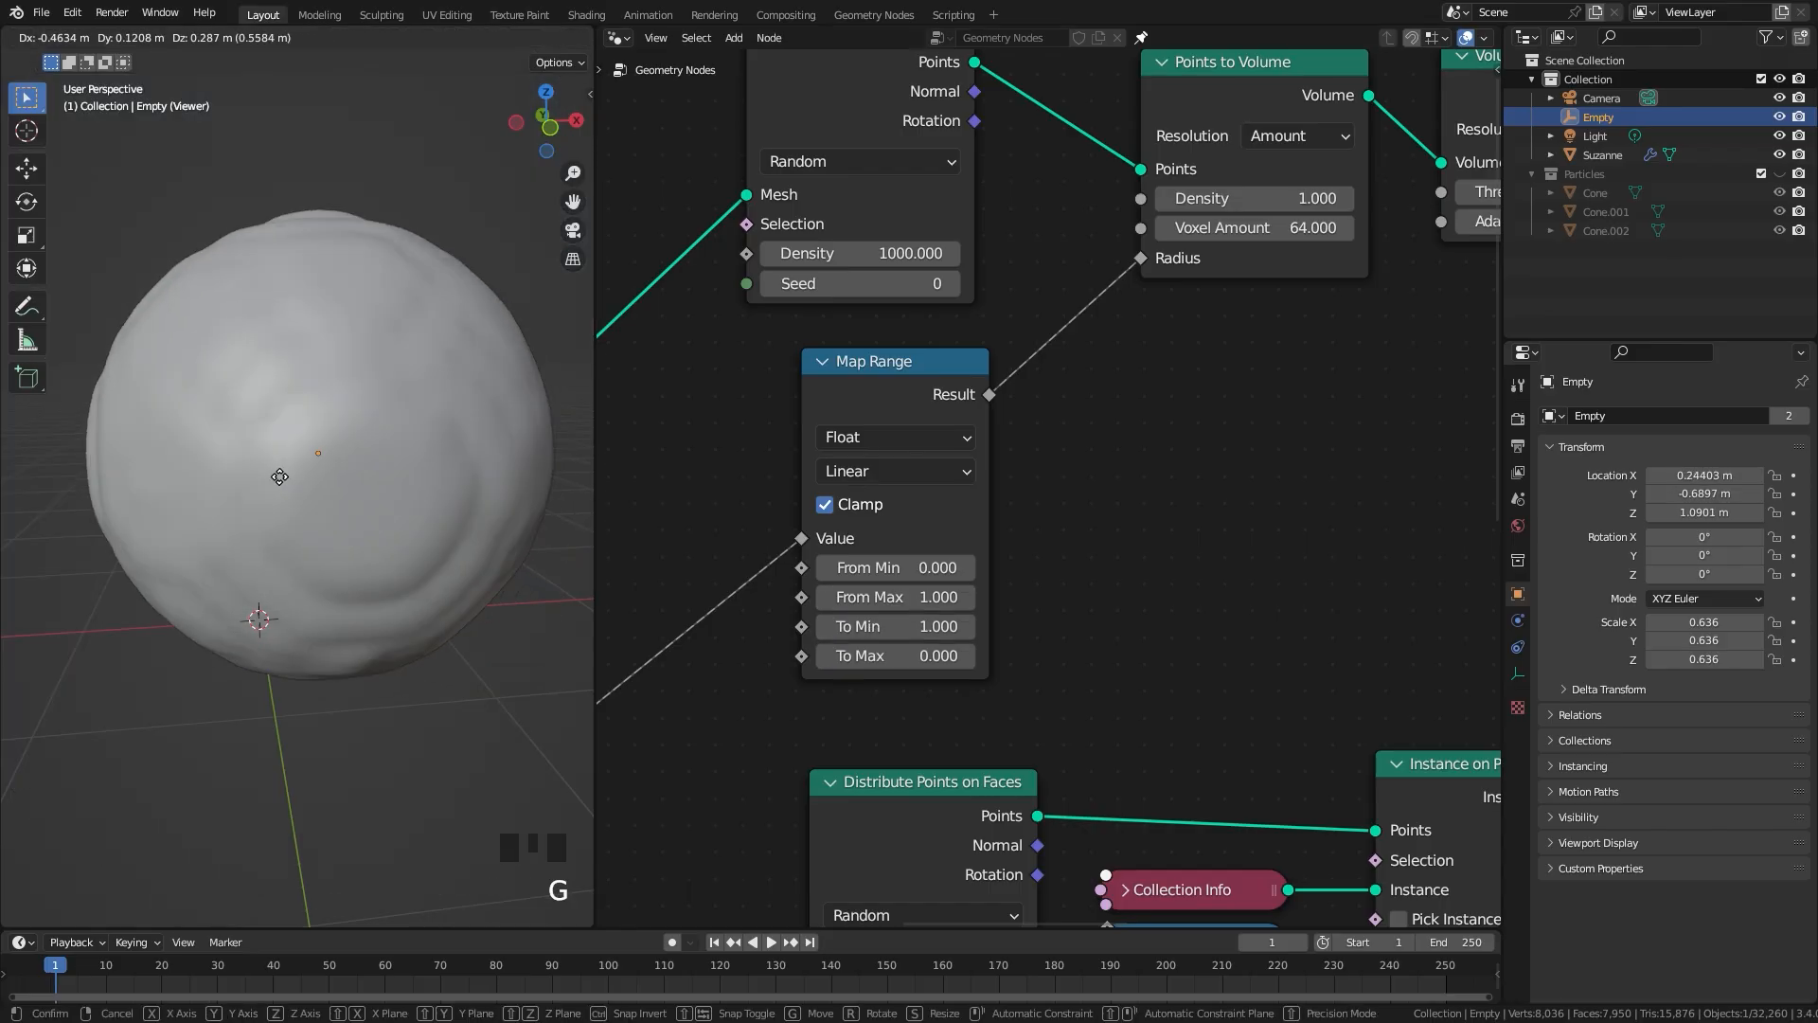
{"action": "left_click", "coordinate": [398, 549]}
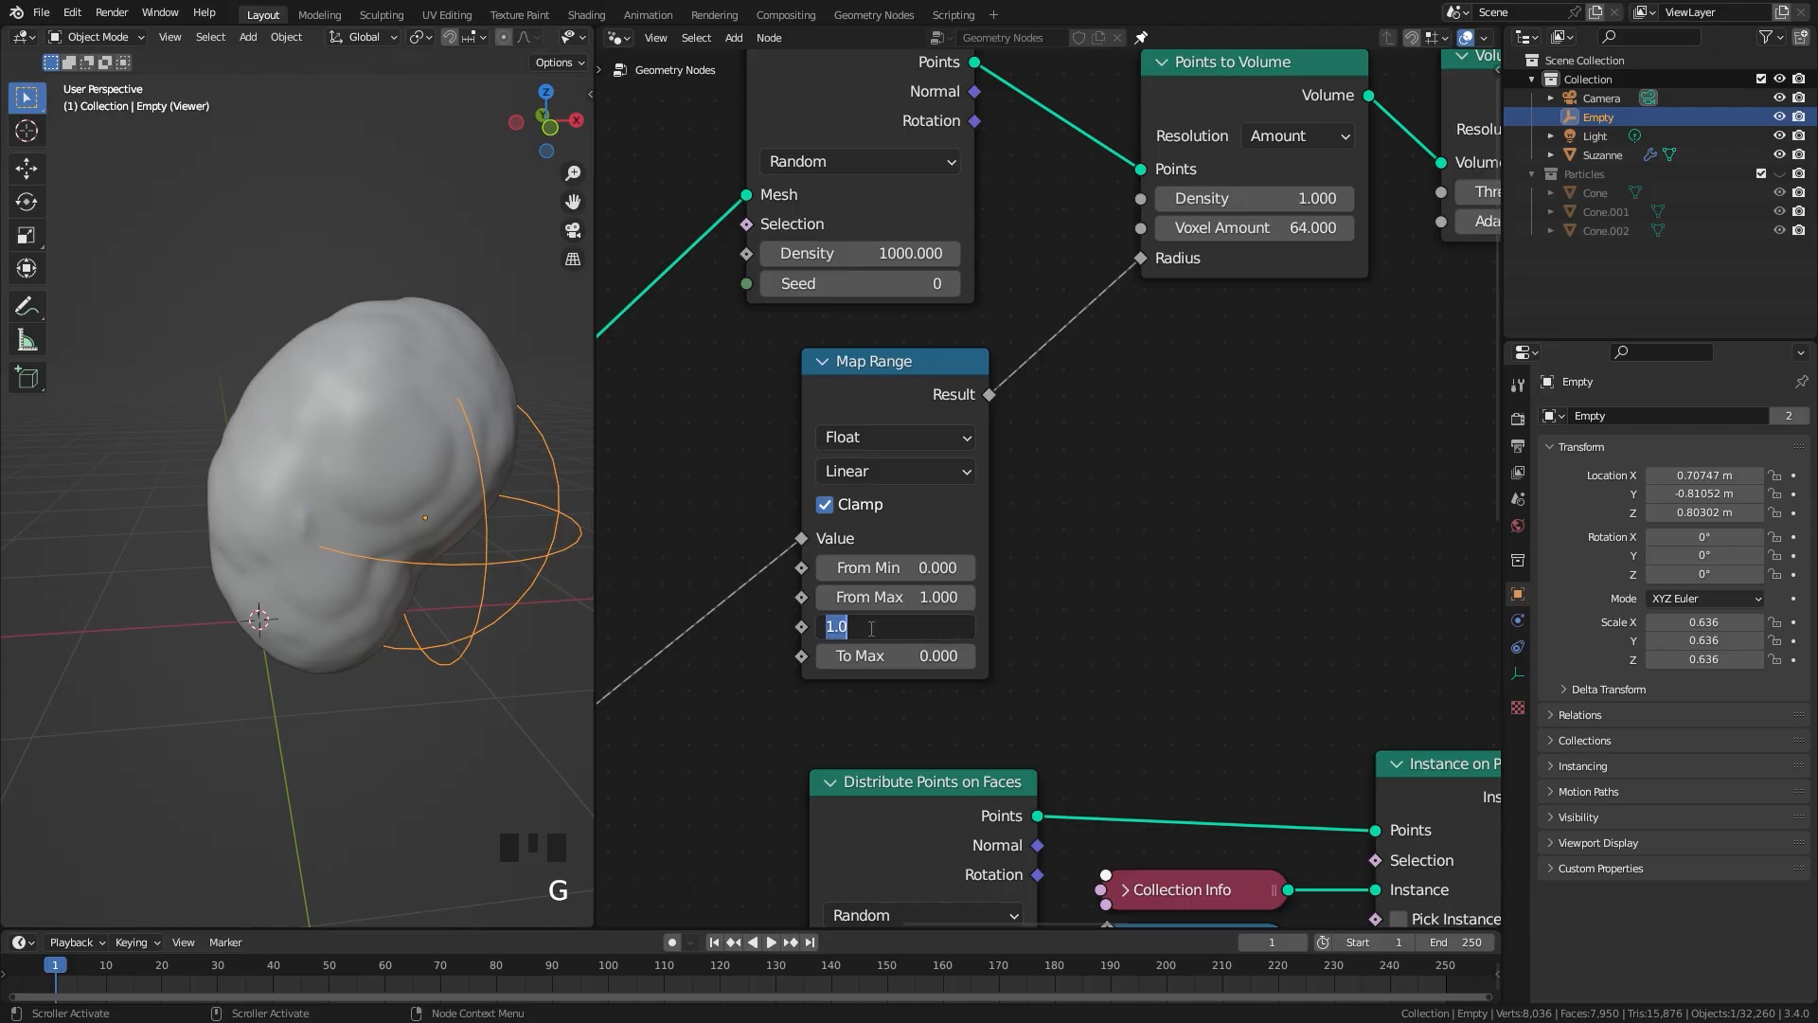
Step: Set the new Map Range's To Min to 0.1 and check the thinner volume mesh around the Empty
{"action": "key", "text": "Return"}
{"action": "middle_click_drag", "start_coordinate": [303, 468], "coordinate": [413, 451]}
{"action": "scroll", "coordinate": [322, 454], "scroll_direction": "up", "scroll_amount": 2}
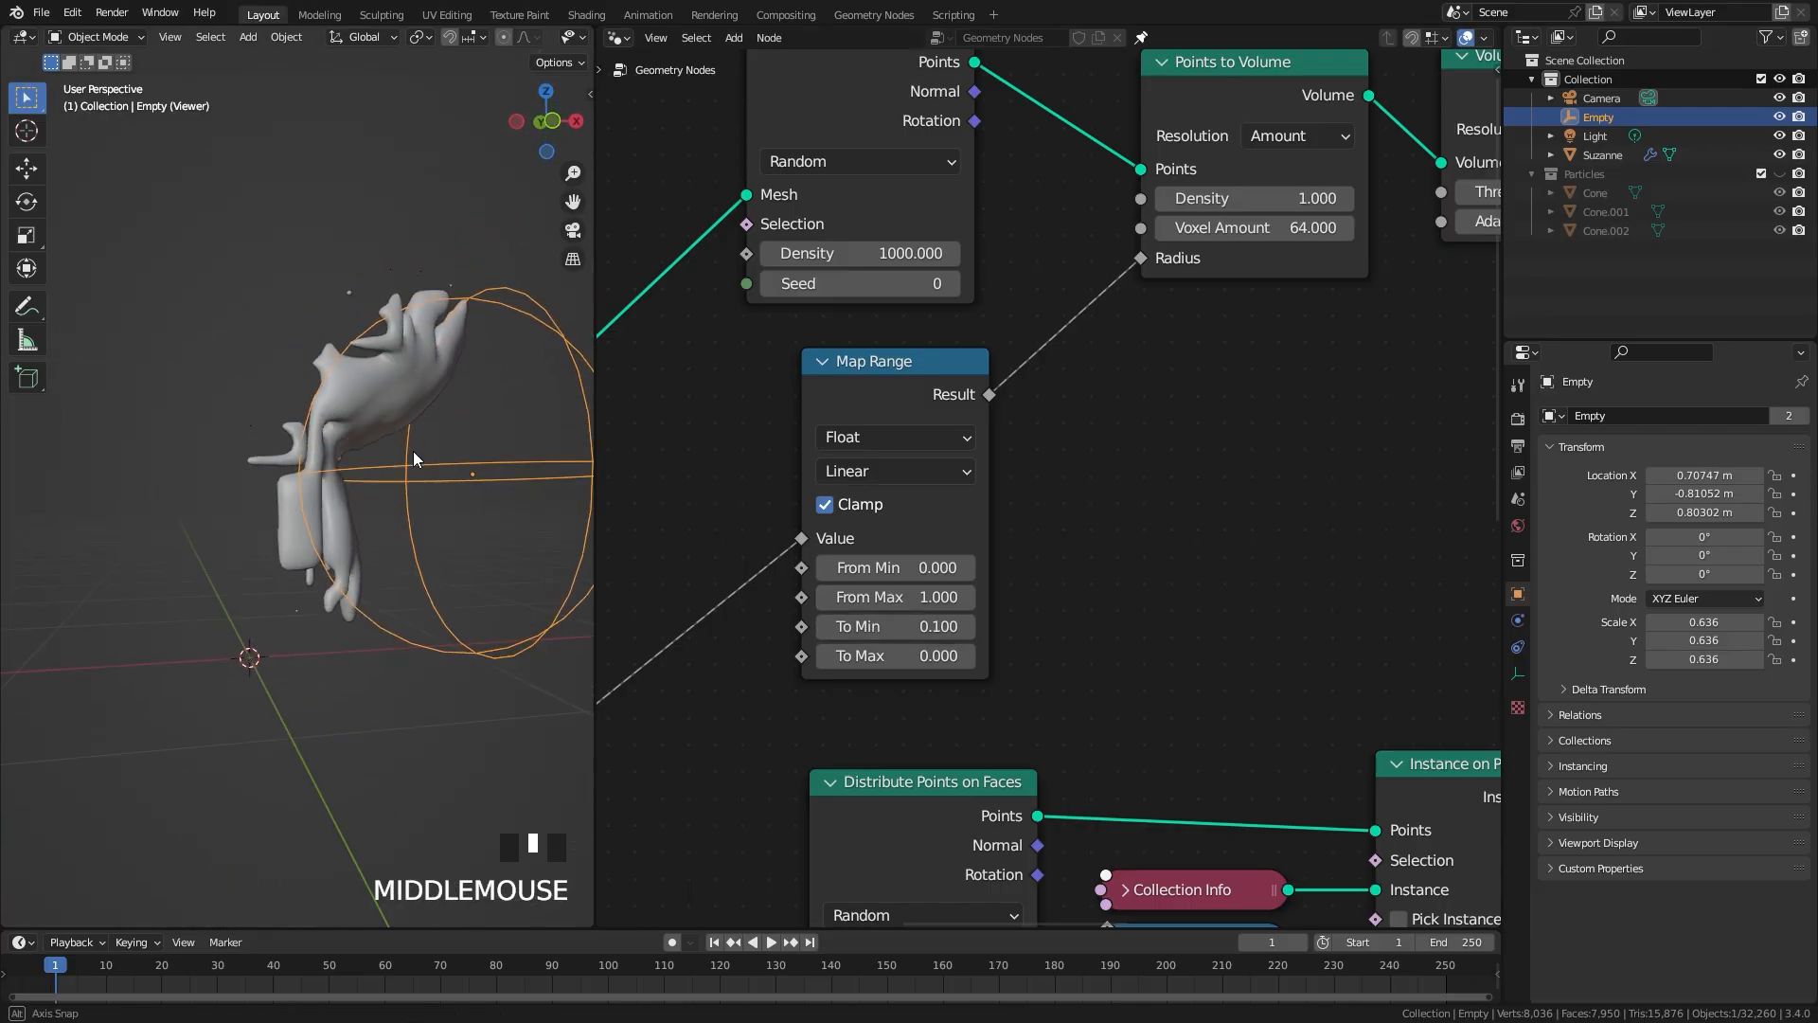
{"action": "key", "text": "g"}
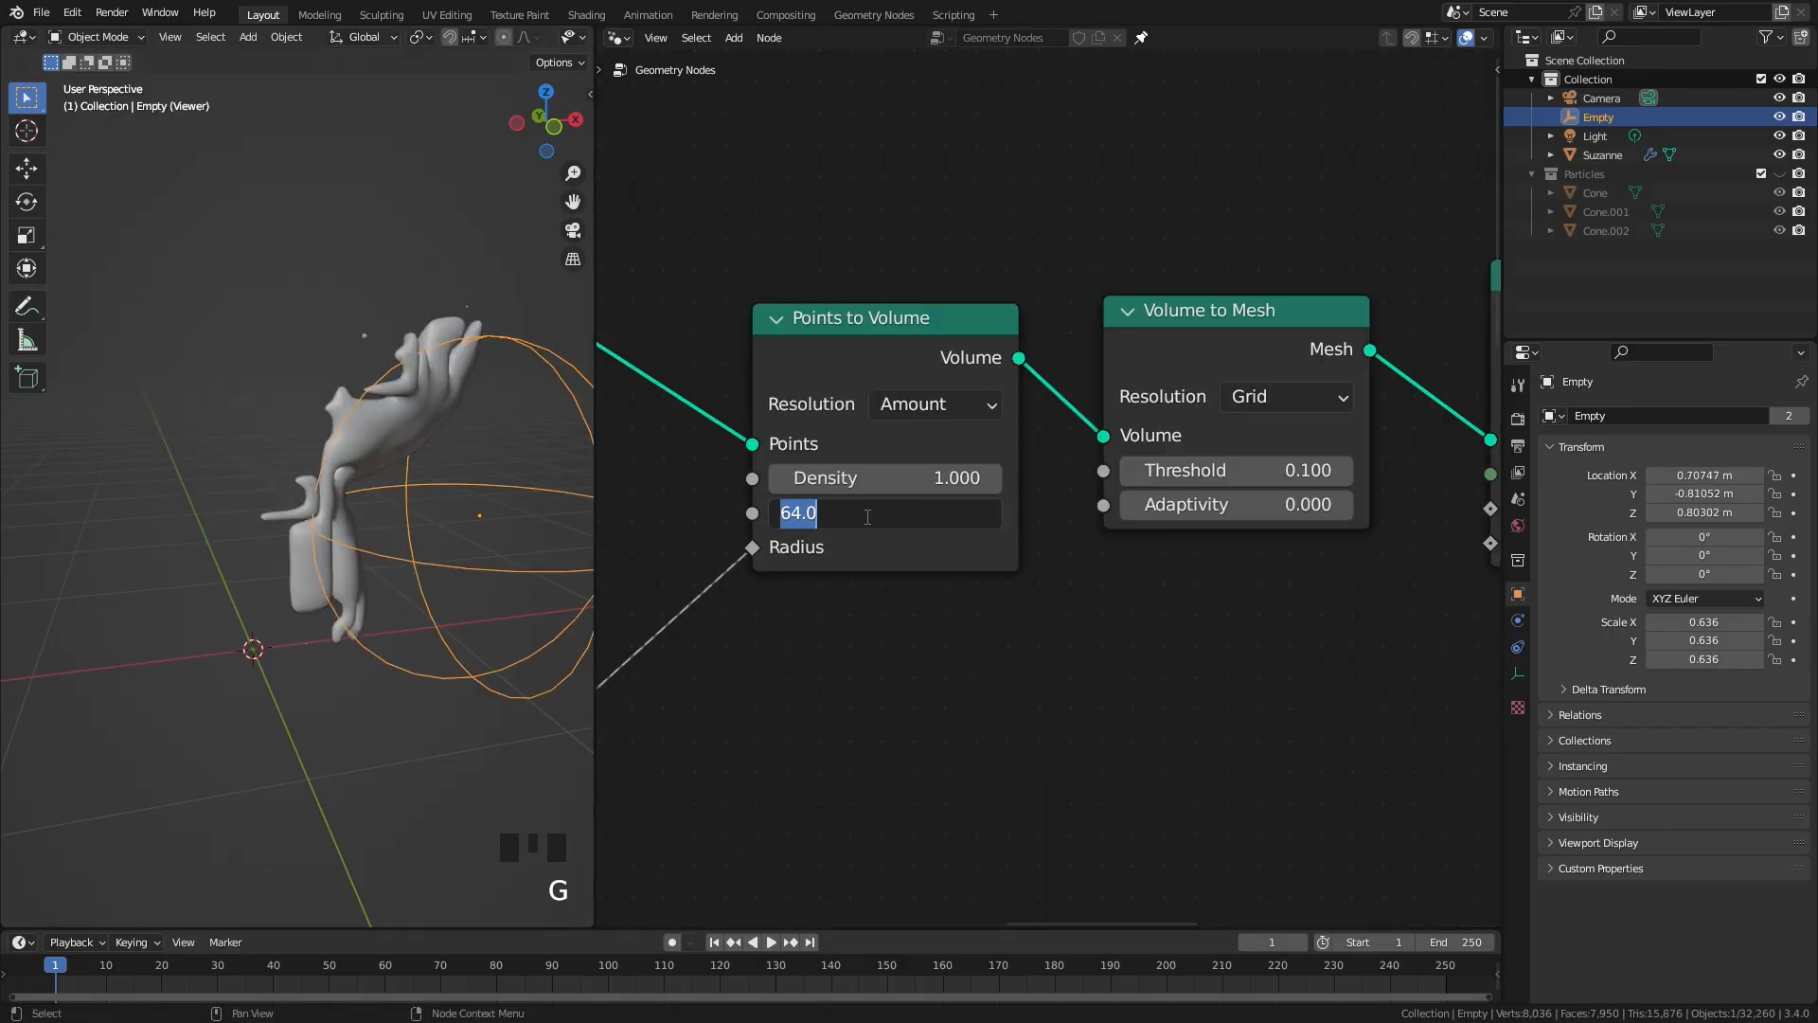
Step: Set the Points to Volume node's Voxel Amount to 128
{"action": "key", "text": "Return"}
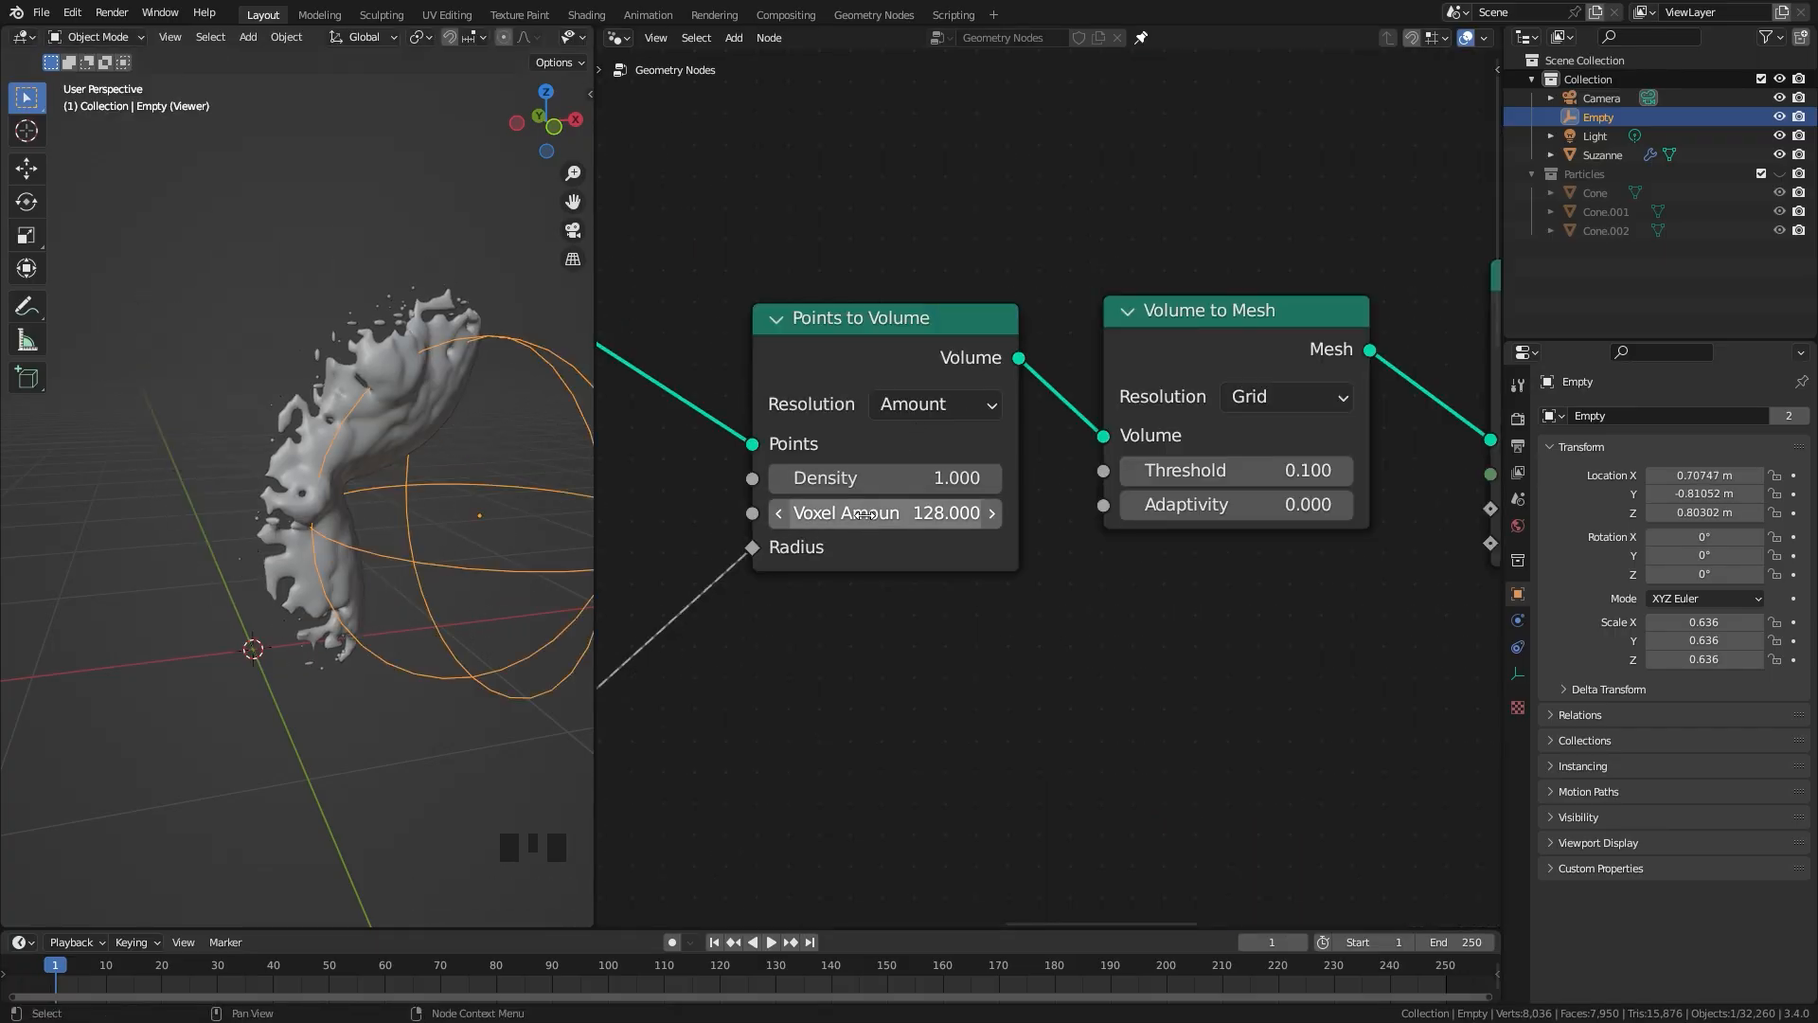
{"action": "scroll", "coordinate": [471, 423], "scroll_direction": "down", "scroll_amount": 2}
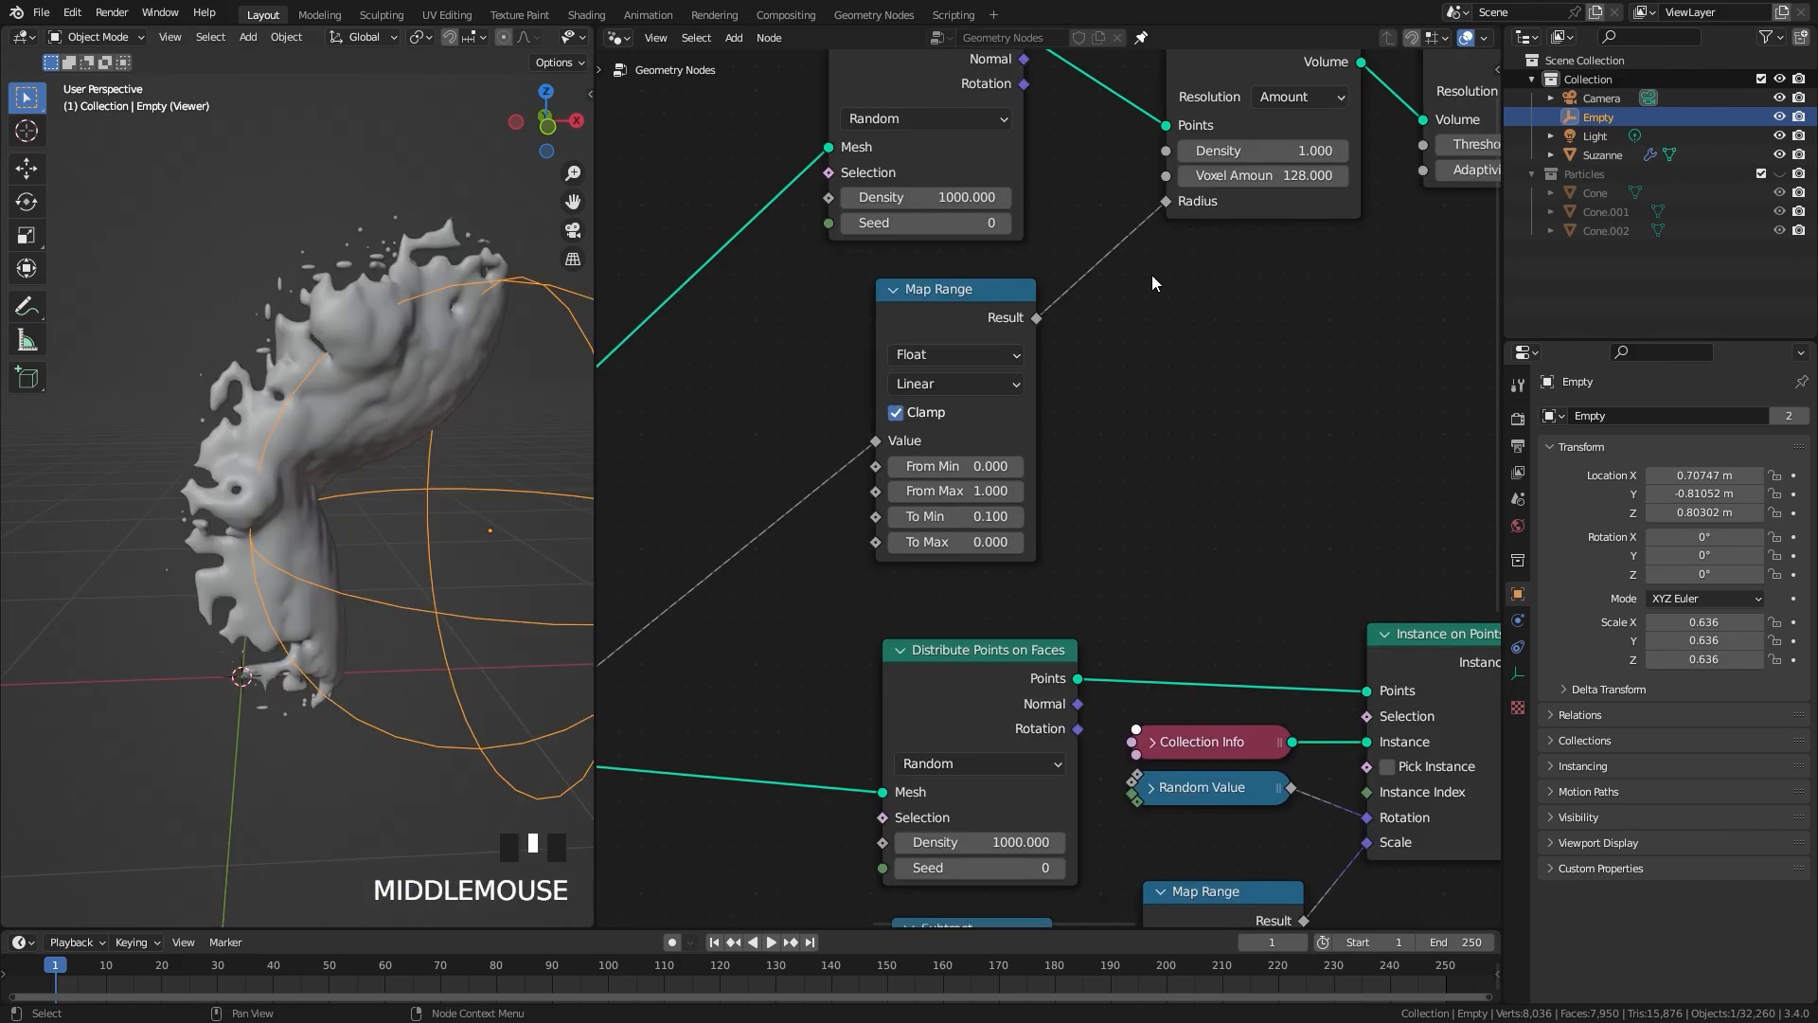
{"action": "left_click_drag", "start_coordinate": [939, 304], "coordinate": [917, 288]}
Step: Duplicate the Noise Texture and ColorRamp nodes and place the copies beneath the volume branch
{"action": "scroll", "coordinate": [1042, 538], "scroll_direction": "down", "scroll_amount": 2}
{"action": "middle_click_drag", "start_coordinate": [1042, 538], "coordinate": [983, 138]}
{"action": "middle_click_drag", "start_coordinate": [796, 523], "coordinate": [838, 802]}
{"action": "left_click", "coordinate": [713, 568], "text": "shift"}
{"action": "key", "text": "shift+d"}
{"action": "left_click", "coordinate": [1309, 239]}
{"action": "scroll", "coordinate": [1309, 239], "scroll_direction": "down", "scroll_amount": 3}
Step: Move the volume branch's nodes farther above the crystal branch and place the copied Noise Texture and ColorRamp below its Map Range
{"action": "middle_click_drag", "start_coordinate": [1309, 240], "coordinate": [1049, 490]}
{"action": "left_click_drag", "start_coordinate": [751, 293], "coordinate": [1277, 611]}
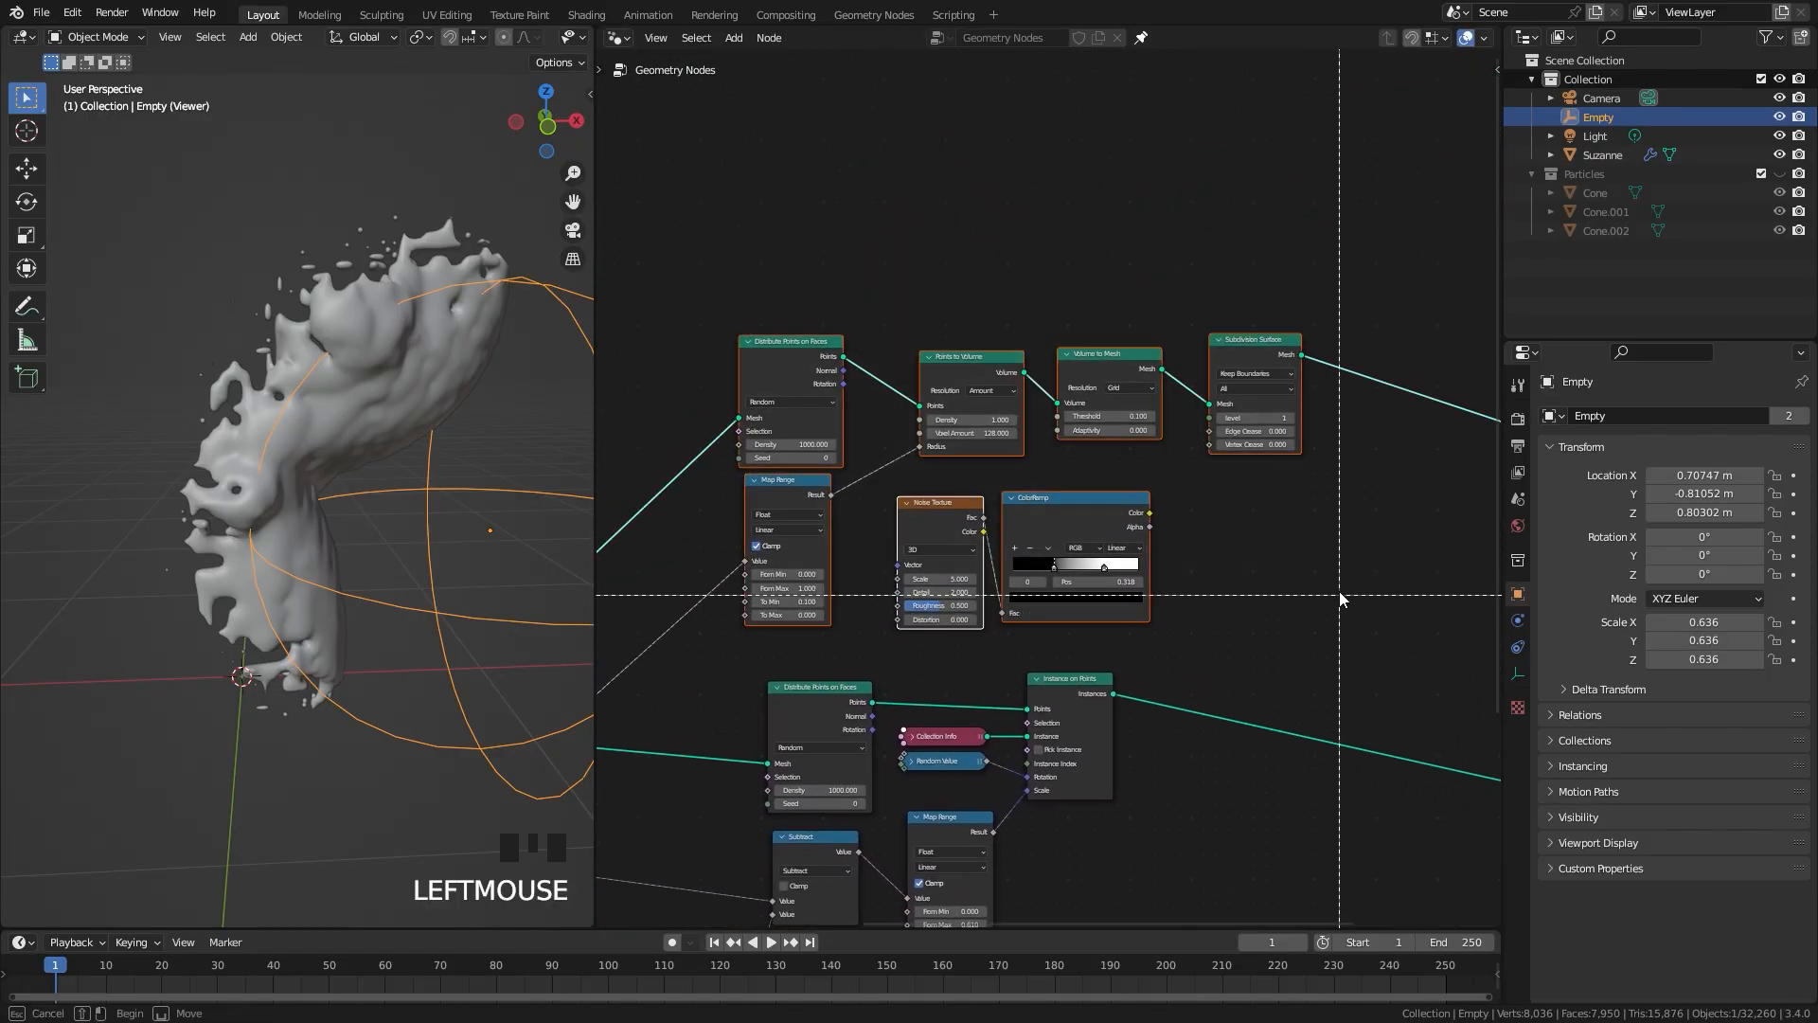
{"action": "key", "text": "g"}
{"action": "scroll", "coordinate": [1218, 582], "scroll_direction": "up", "scroll_amount": 3}
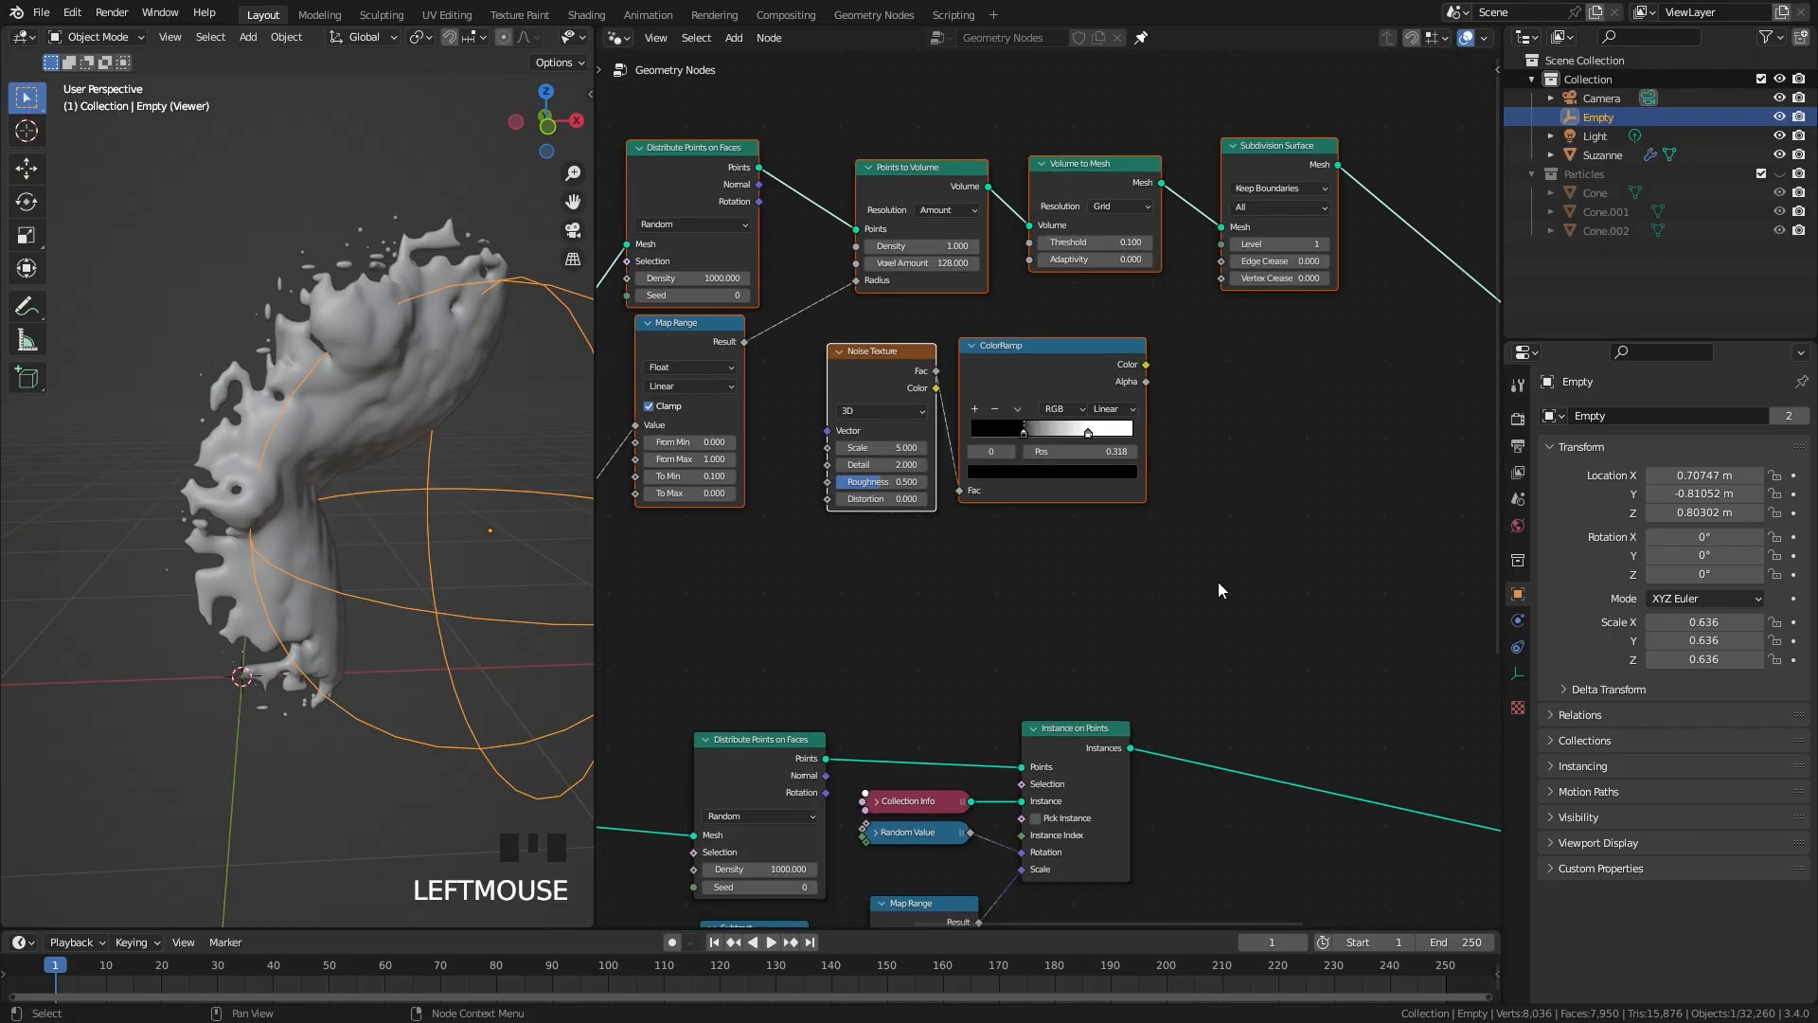
{"action": "left_click", "coordinate": [829, 574]}
{"action": "middle_click_drag", "start_coordinate": [842, 478], "coordinate": [985, 524]}
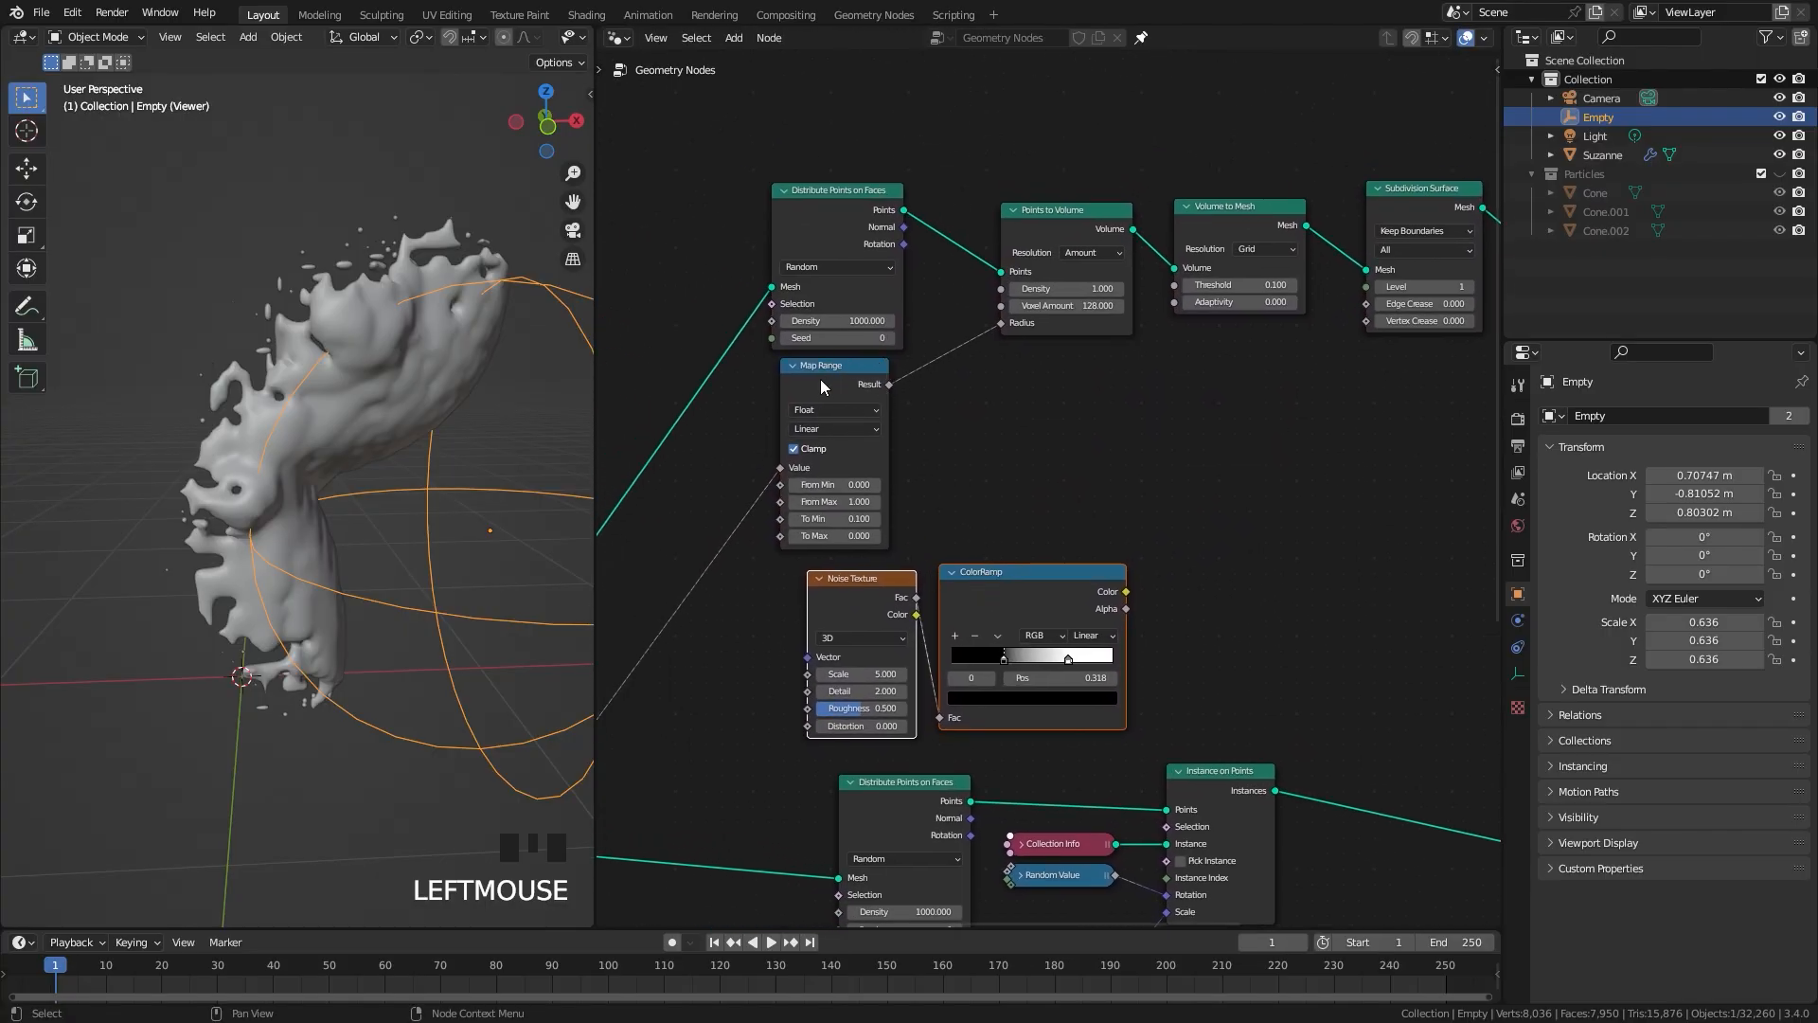
Step: Insert a Math node on the link between the volume branch's Map Range and the Points to Volume Radius
{"action": "scroll", "coordinate": [1020, 476], "scroll_direction": "up", "scroll_amount": 2}
{"action": "key", "text": "shift+a"}
{"action": "mouse_move", "coordinate": [983, 452]}
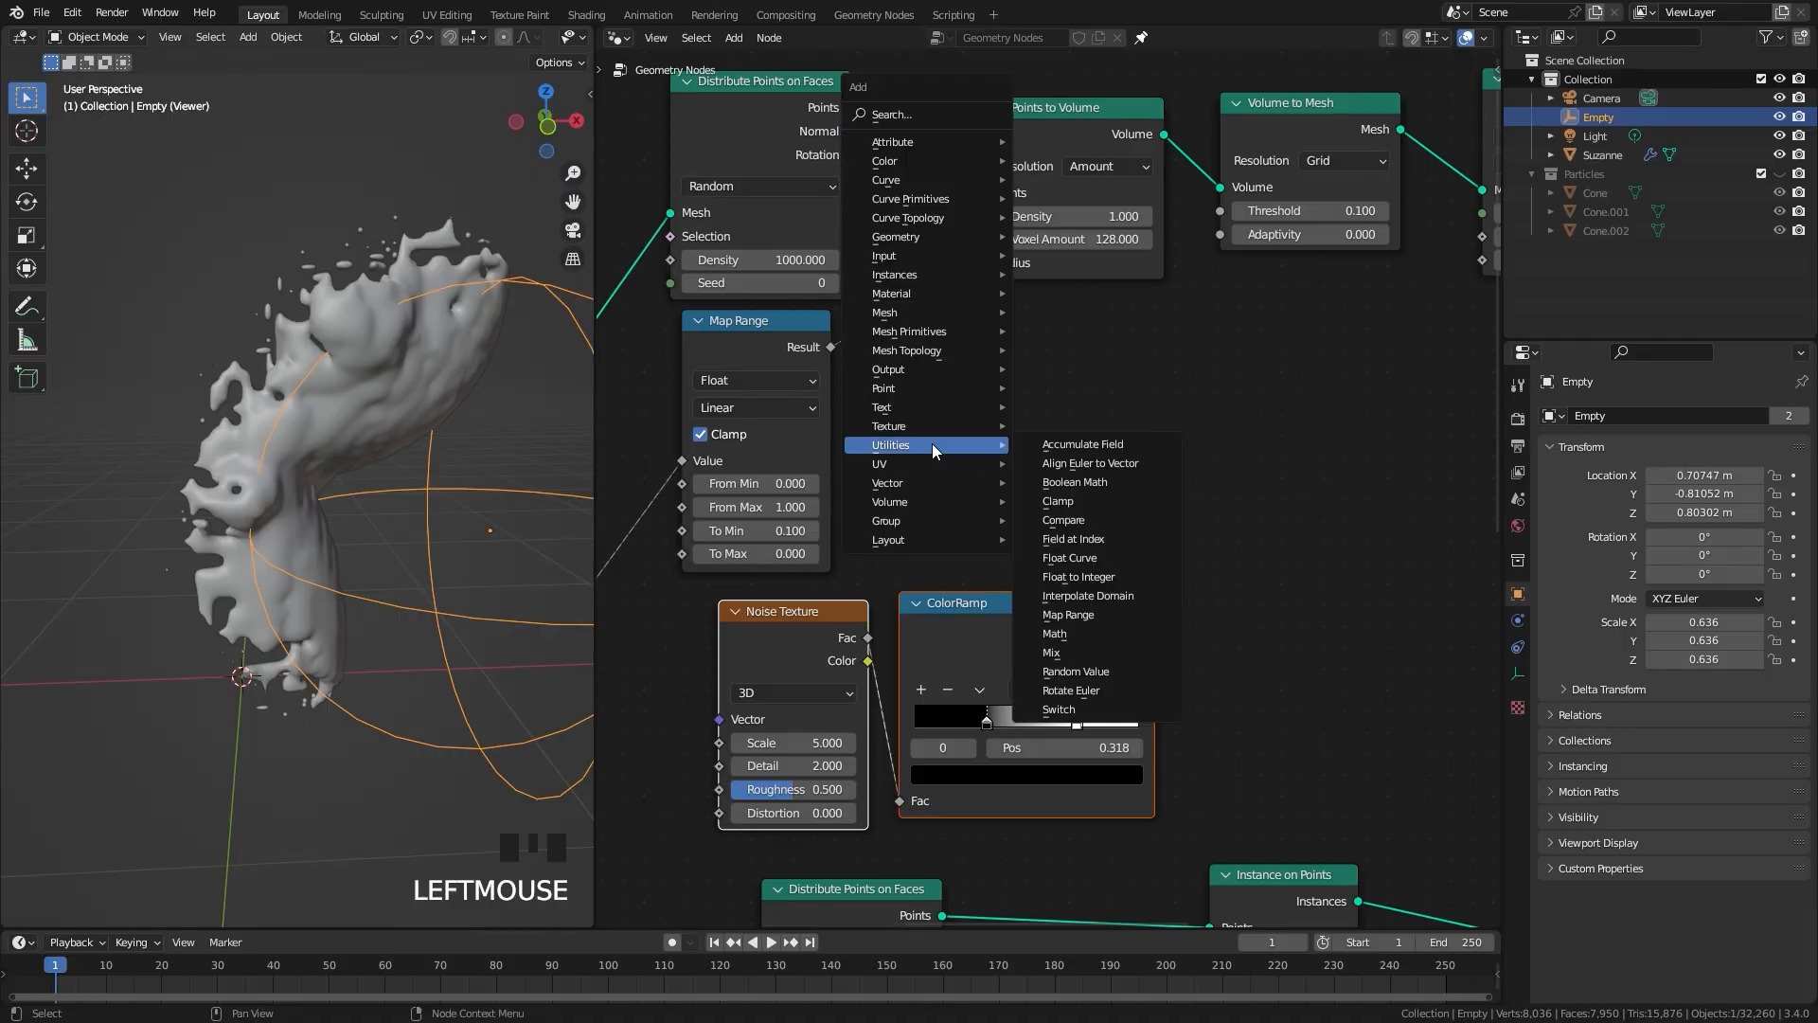
{"action": "left_click", "coordinate": [1071, 635]}
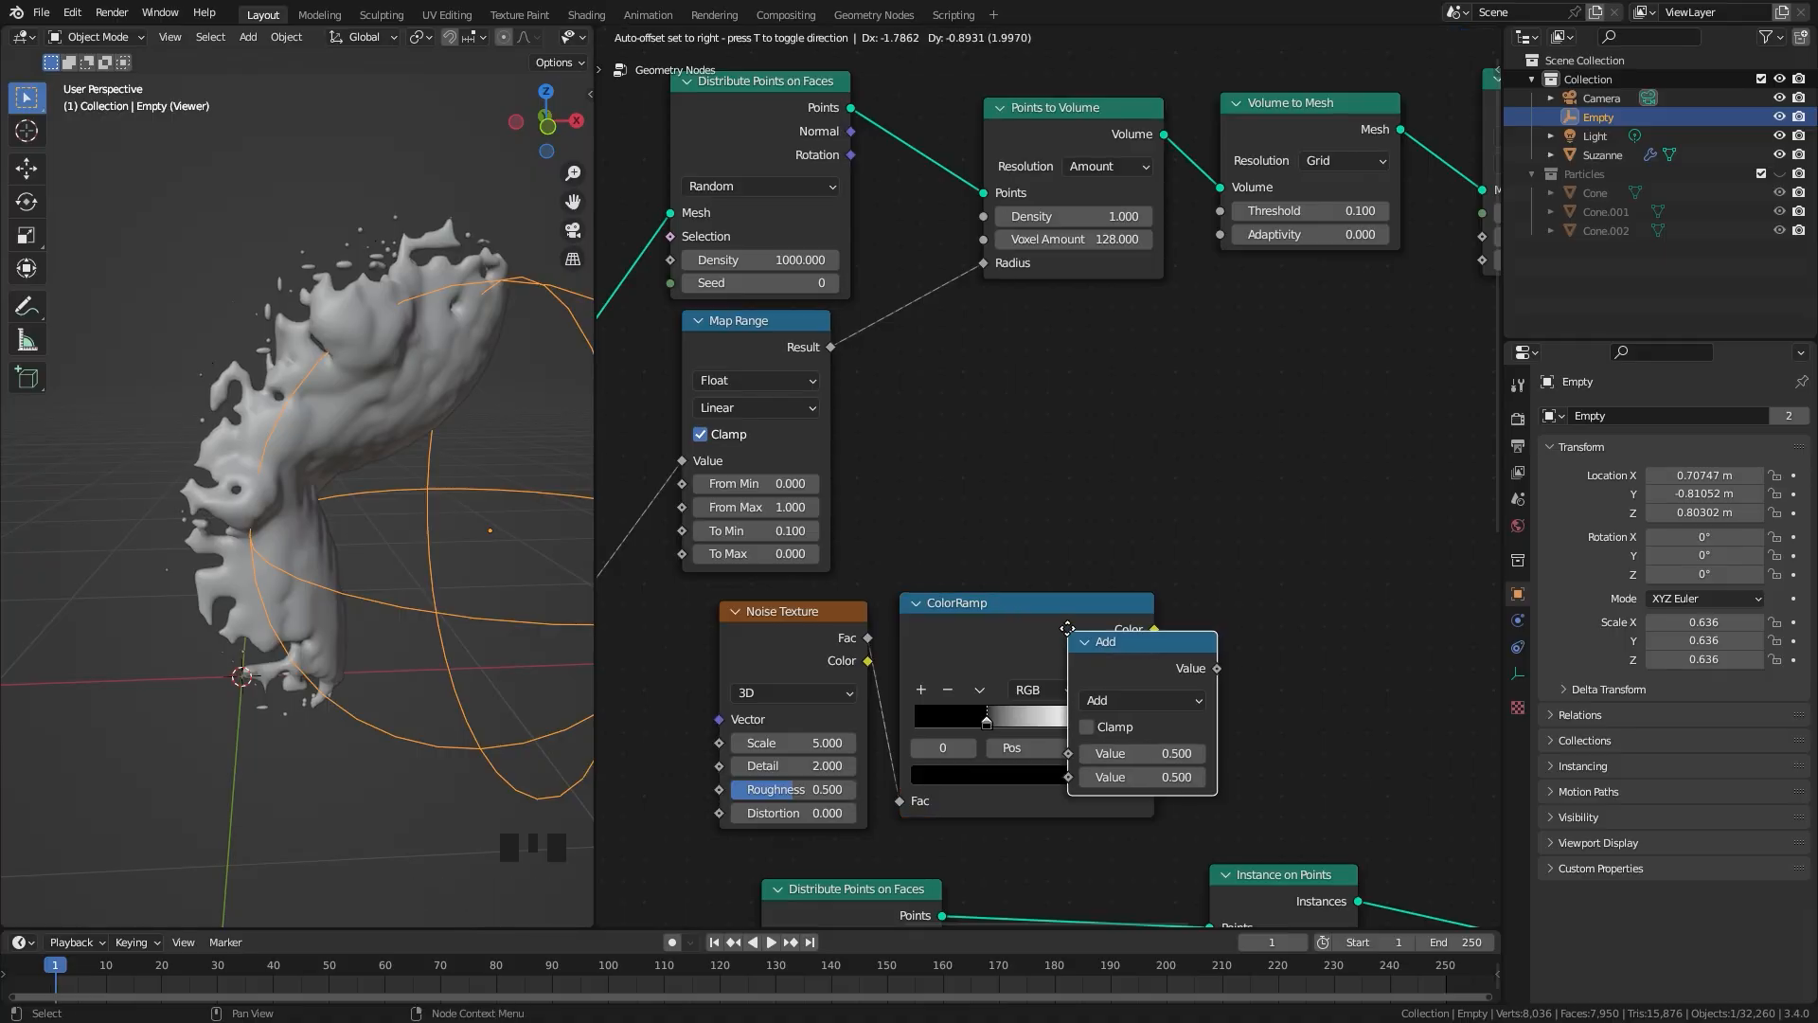
{"action": "left_click", "coordinate": [916, 295]}
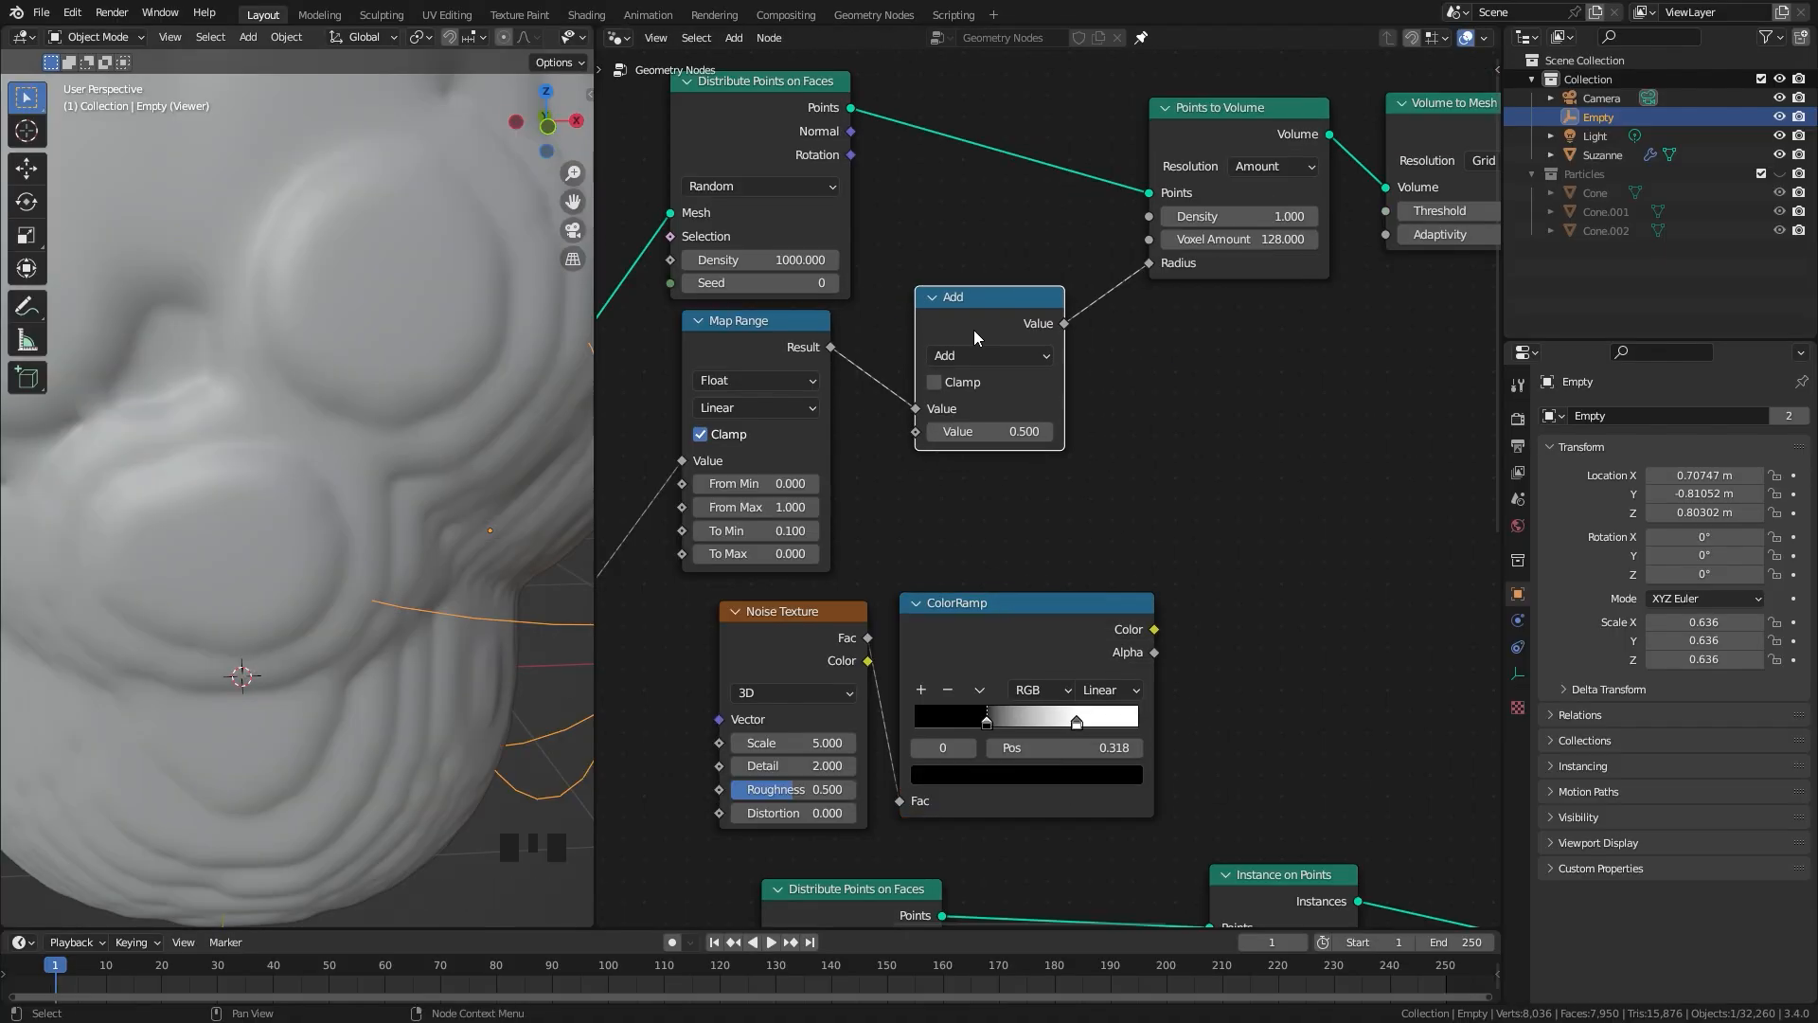
Step: Set the inserted Math node to Multiply and feed the copied ColorRamp's color into its second value
{"action": "left_click", "coordinate": [983, 354]}
{"action": "left_click", "coordinate": [958, 462]}
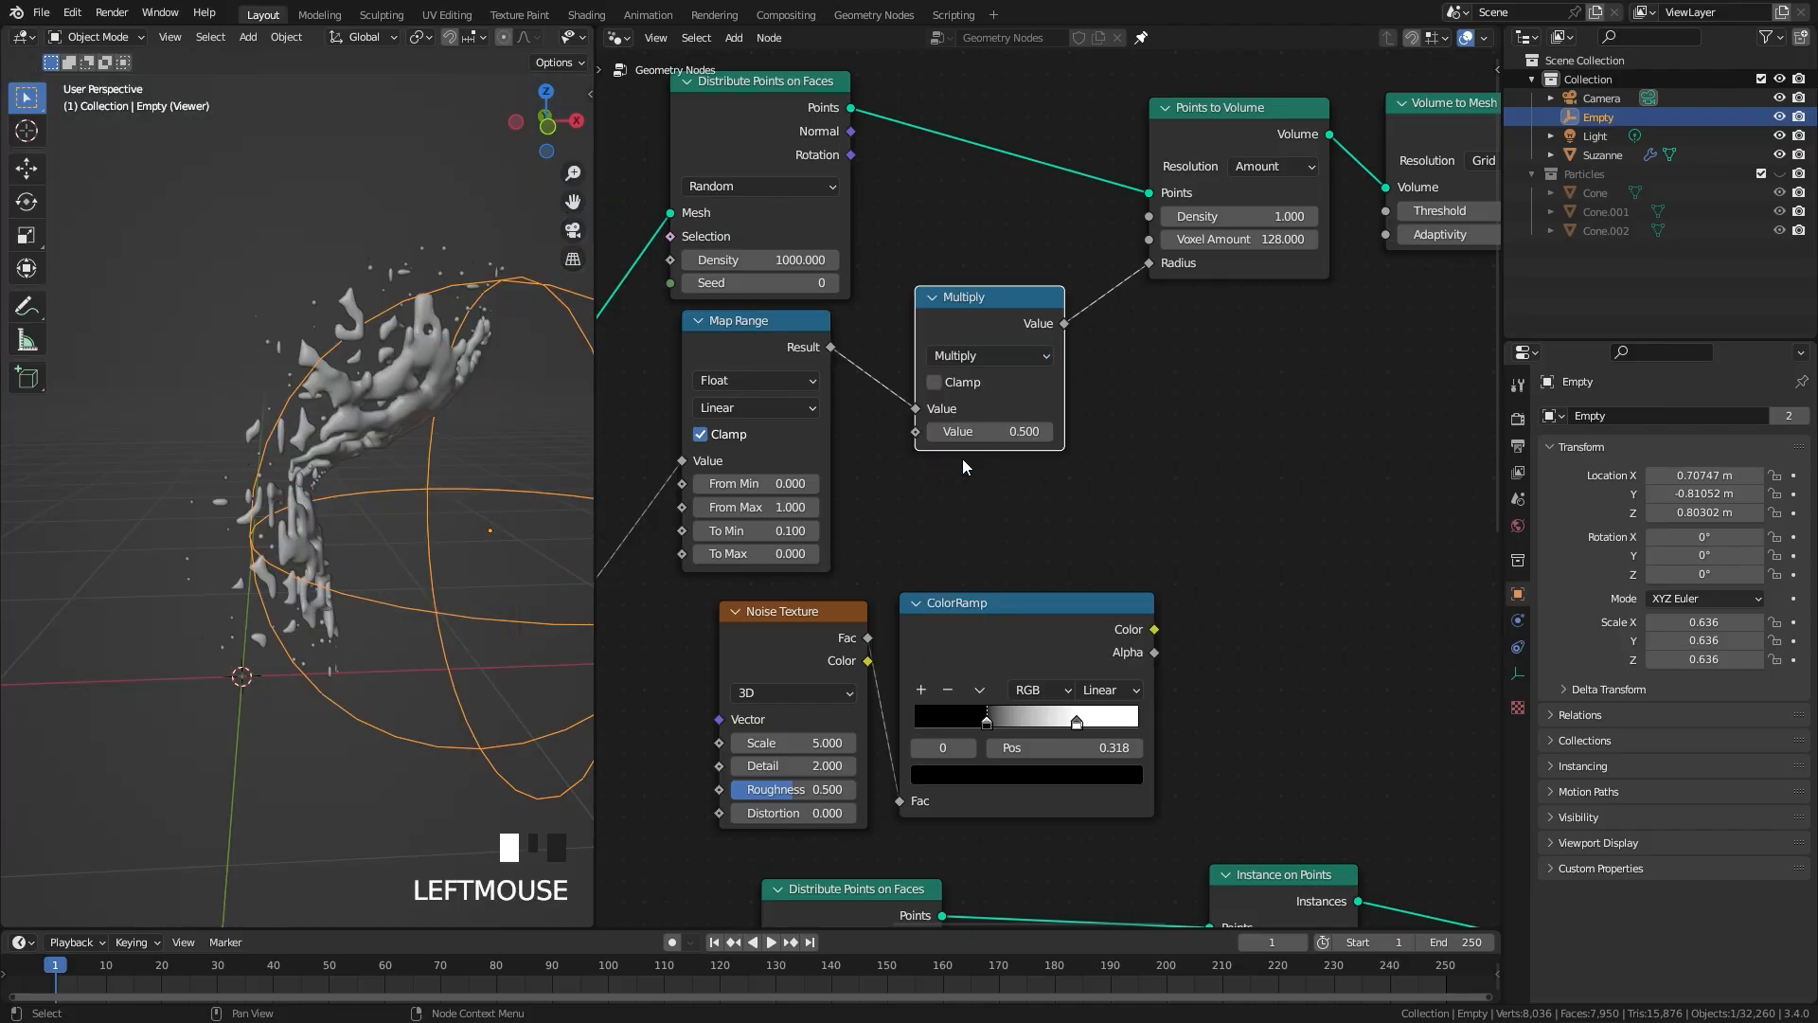
{"action": "left_click_drag", "start_coordinate": [1155, 629], "coordinate": [1189, 469]}
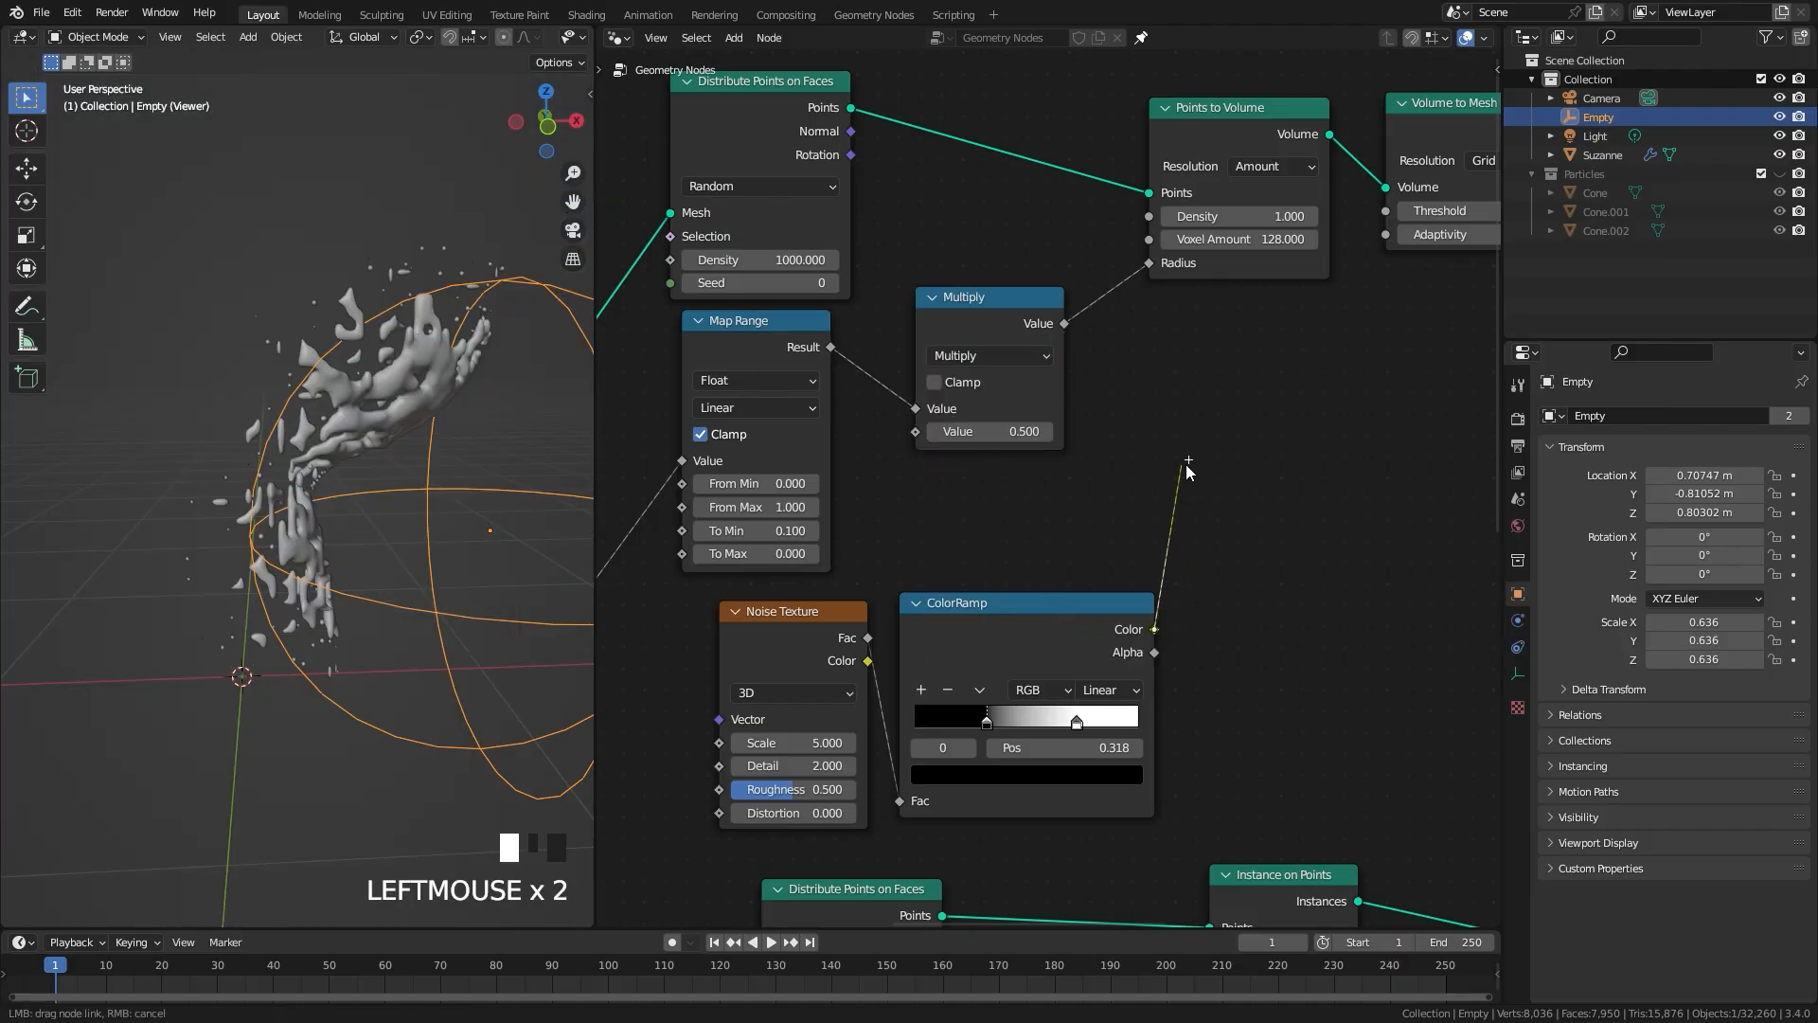
{"action": "left_click_drag", "start_coordinate": [916, 432], "coordinate": [916, 435]}
{"action": "left_click_drag", "start_coordinate": [1002, 644], "coordinate": [990, 622]}
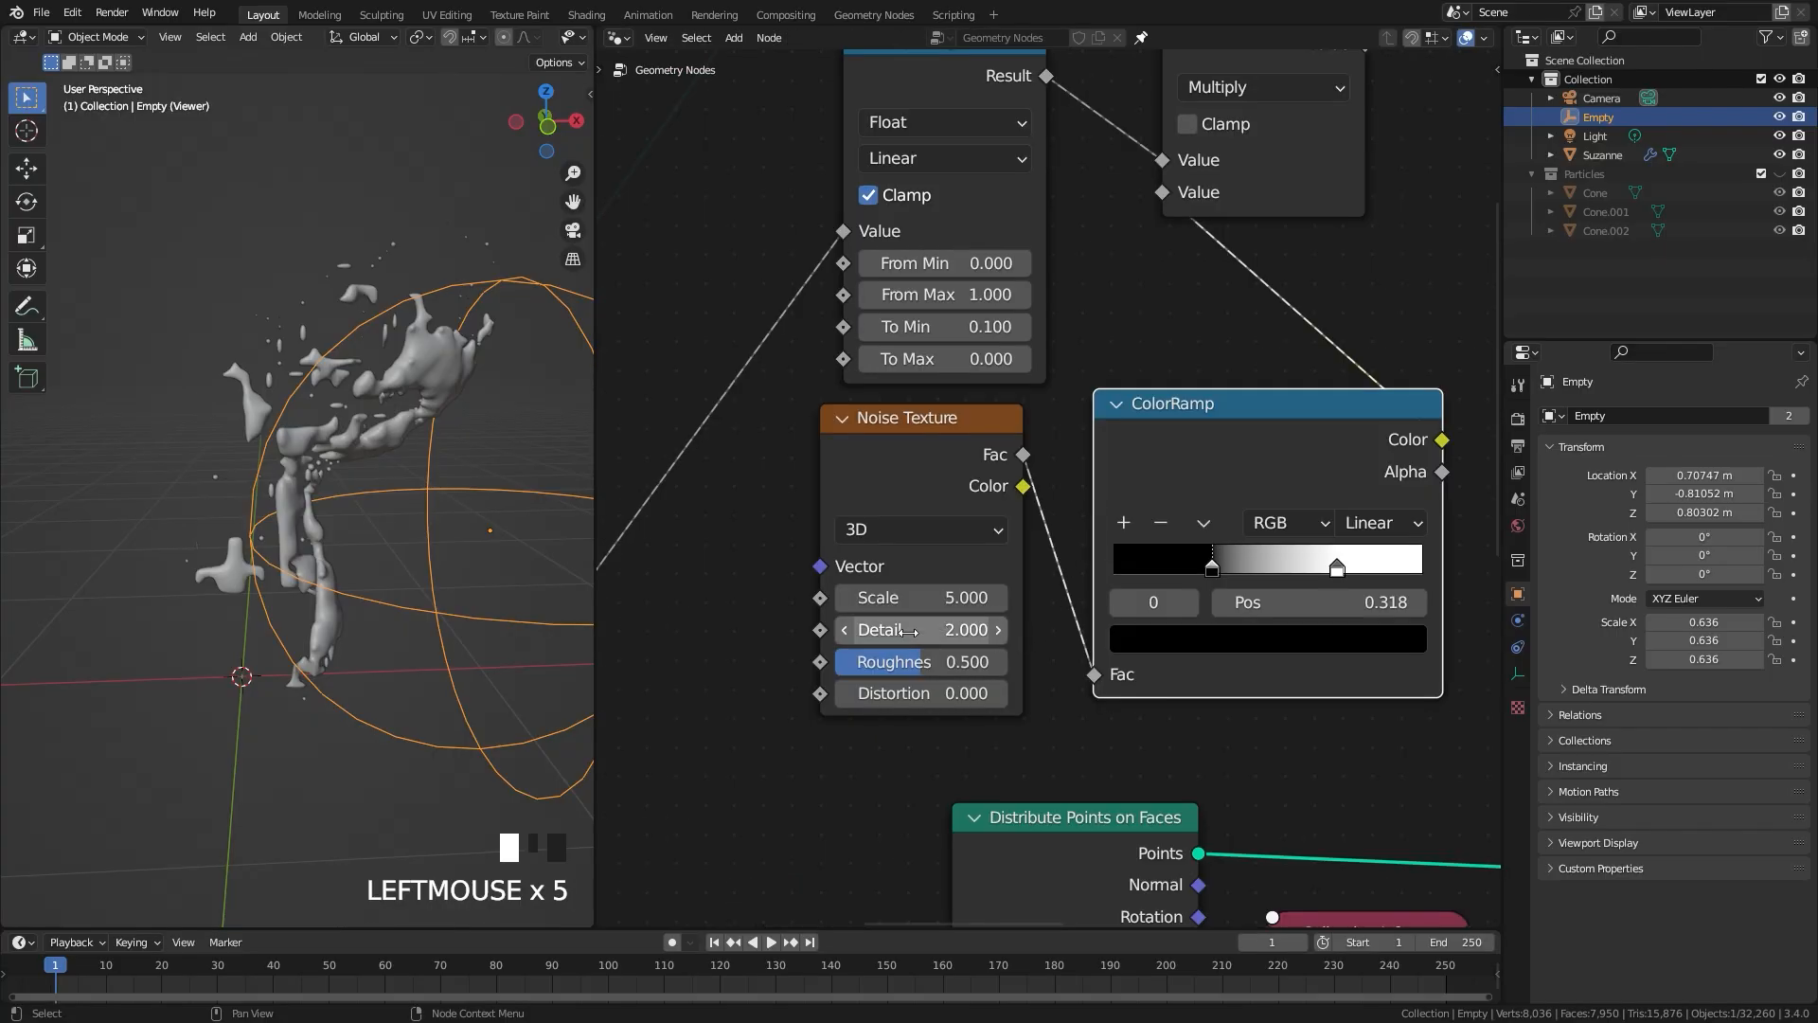
{"action": "left_click_drag", "start_coordinate": [909, 632], "coordinate": [995, 670]}
Step: Set the copied Noise Texture's Detail to 3.6 and Roughness to 0.867, and shift both ColorRamp stops toward black, with the white one at 0.632
{"action": "middle_click_drag", "start_coordinate": [277, 409], "coordinate": [229, 374]}
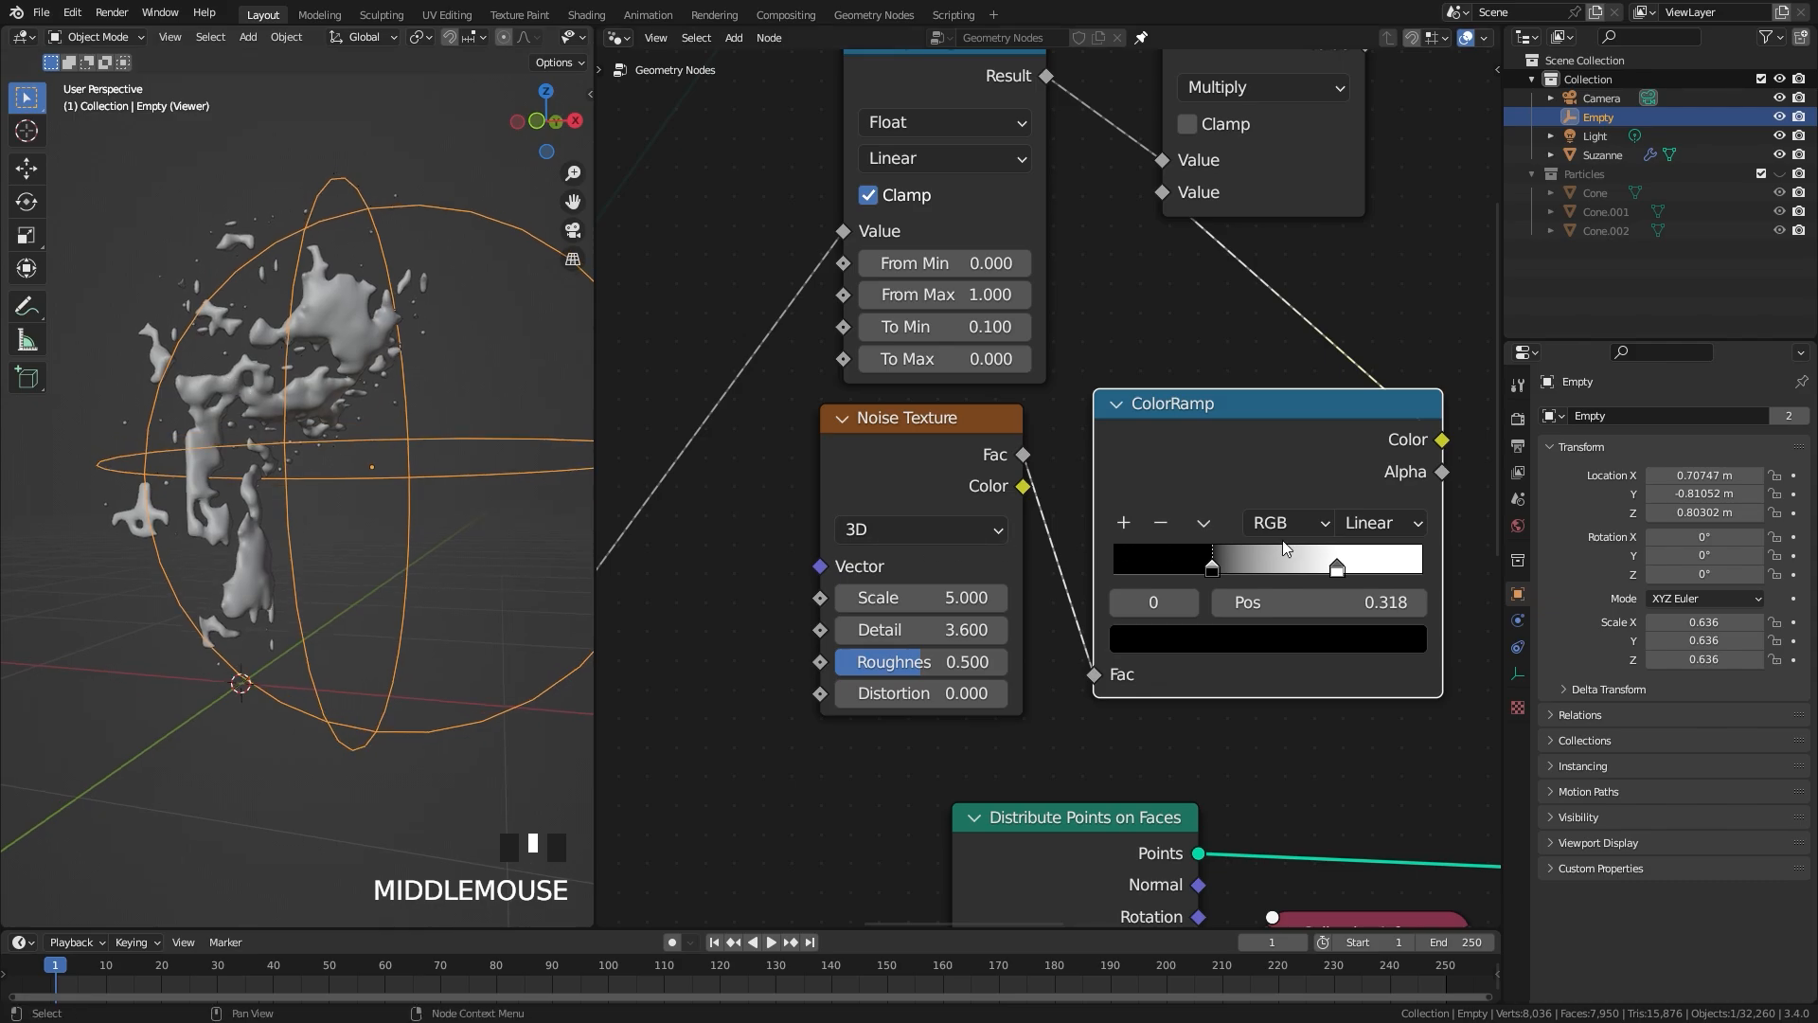
{"action": "left_click_drag", "start_coordinate": [1213, 569], "coordinate": [1200, 570]}
{"action": "left_click_drag", "start_coordinate": [1337, 568], "coordinate": [1311, 568]}
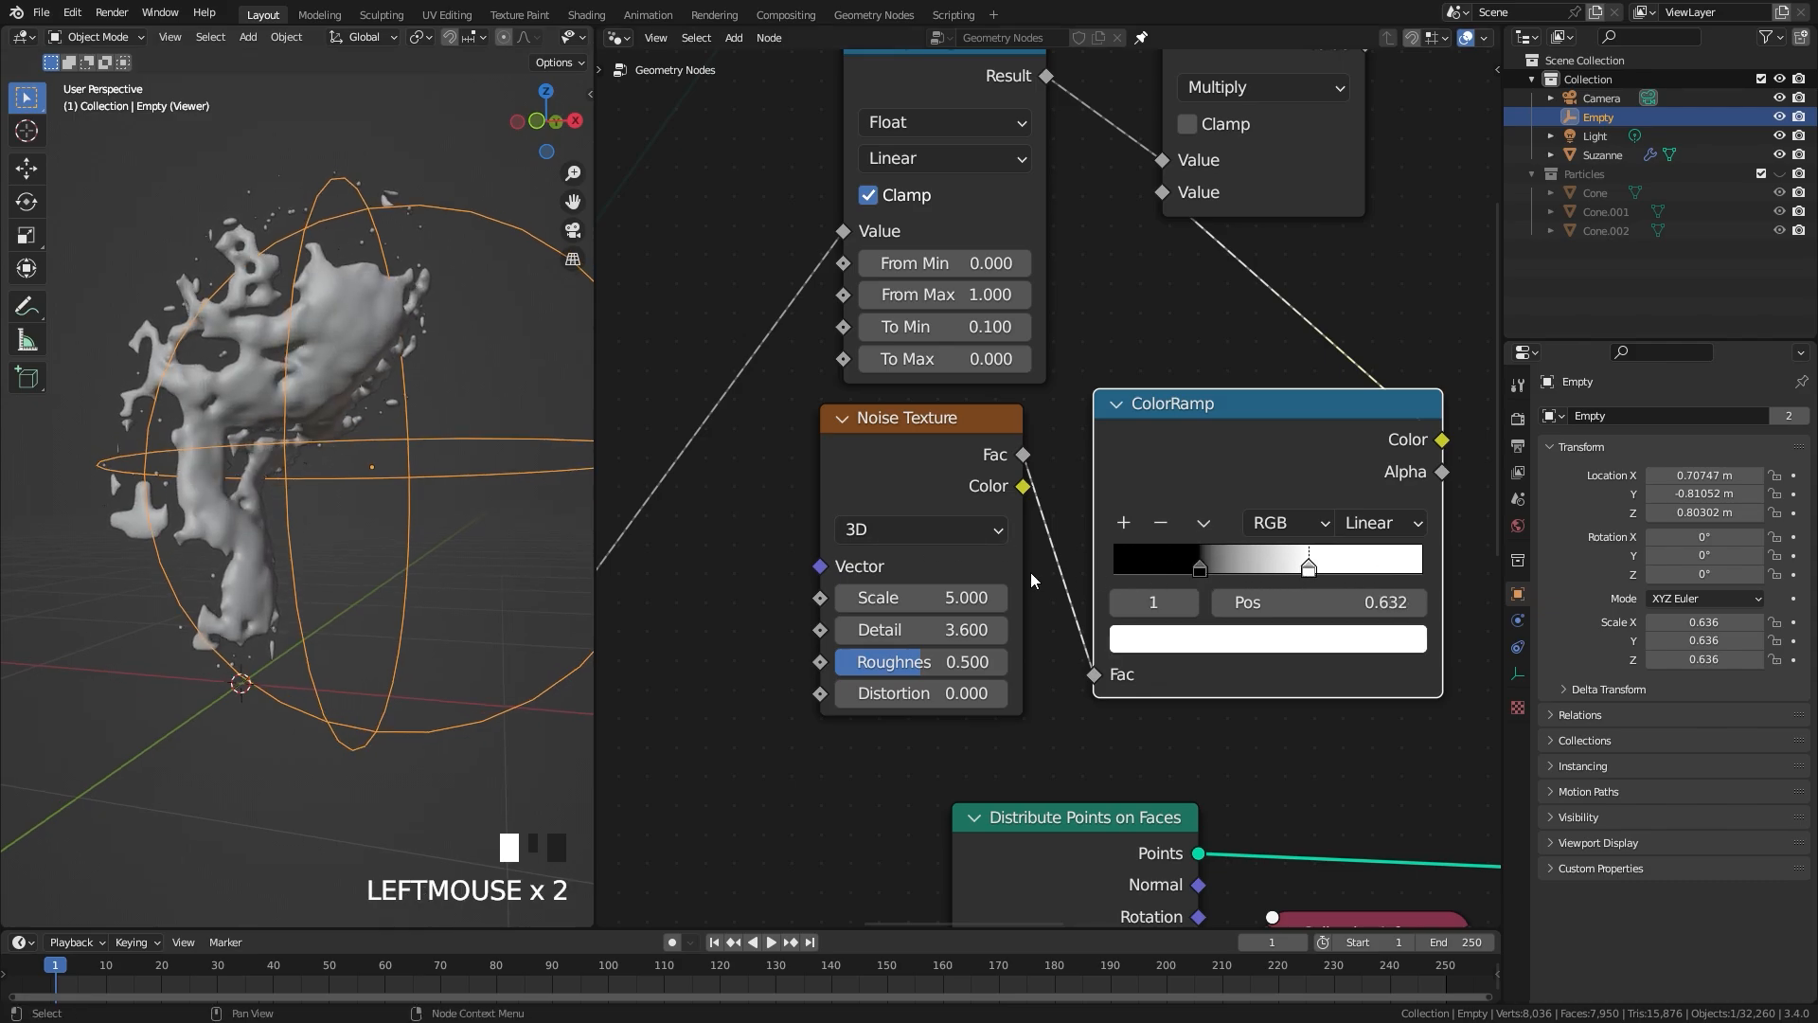
{"action": "left_click_drag", "start_coordinate": [905, 663], "coordinate": [933, 663]}
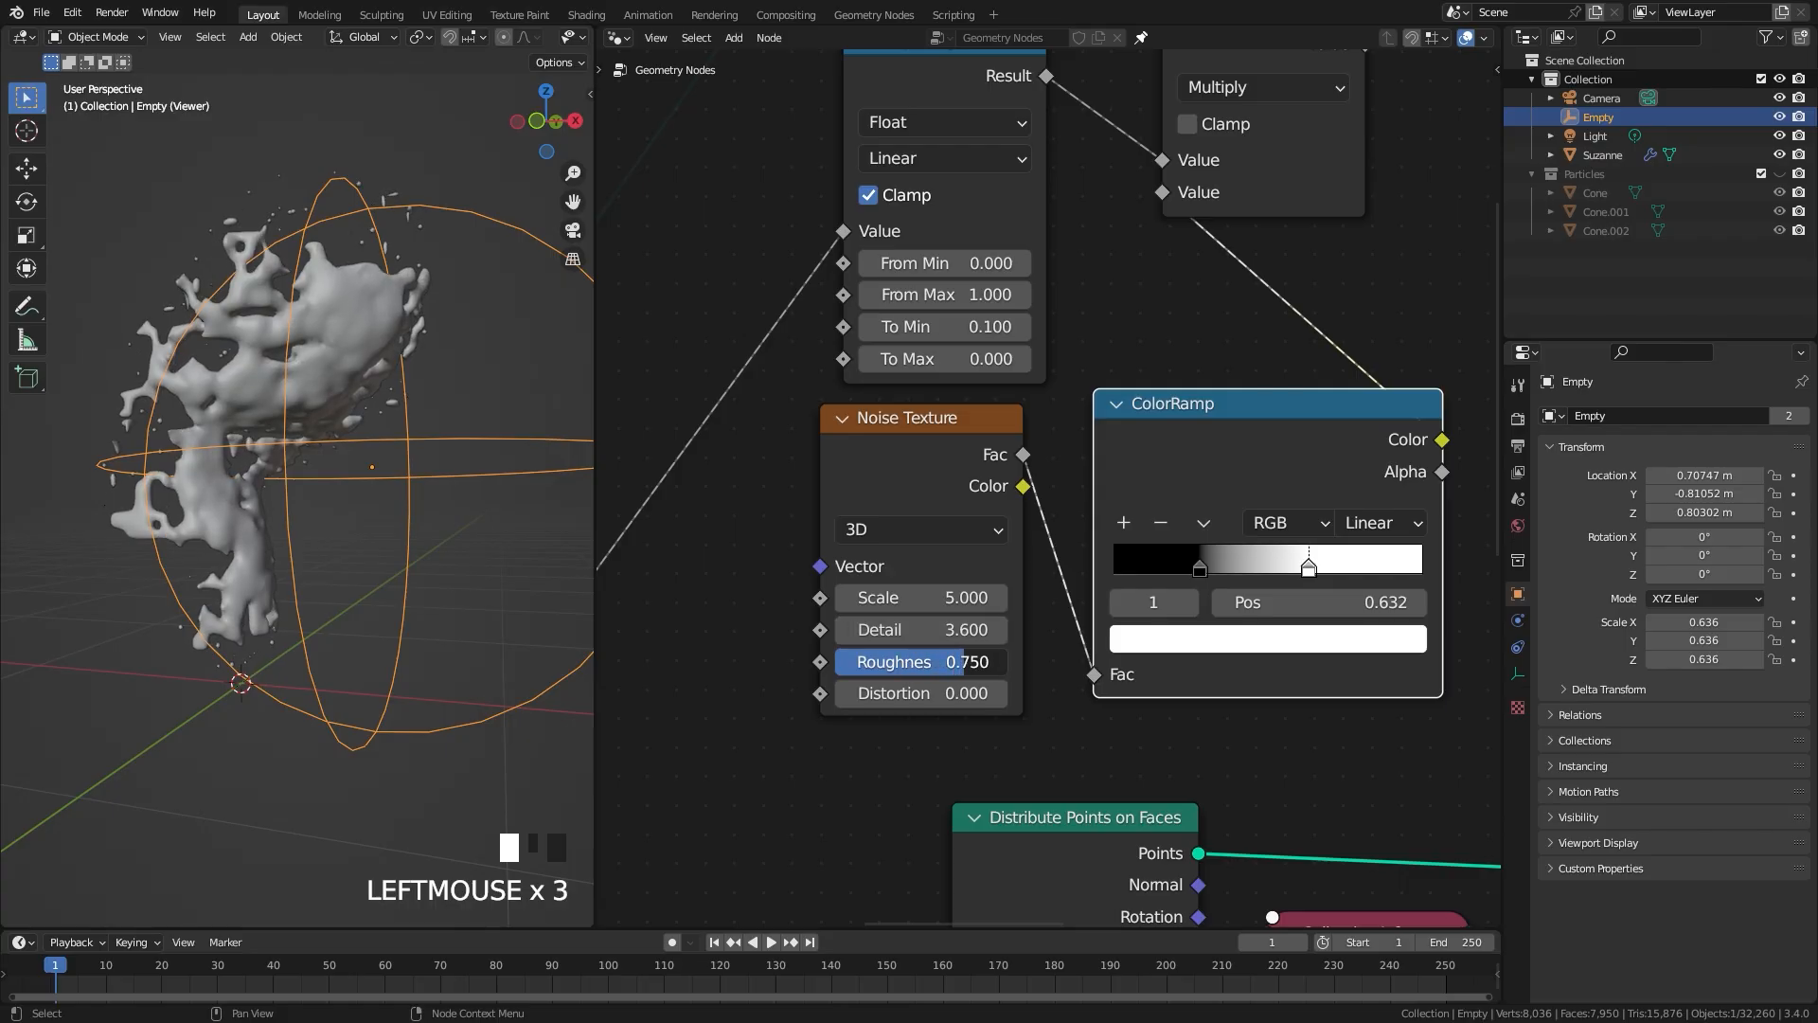
{"action": "left_click", "coordinate": [997, 695]}
Step: Raise the From Max of the volume branch's Map Range to about 1.19
{"action": "middle_click_drag", "start_coordinate": [474, 587], "coordinate": [404, 519]}
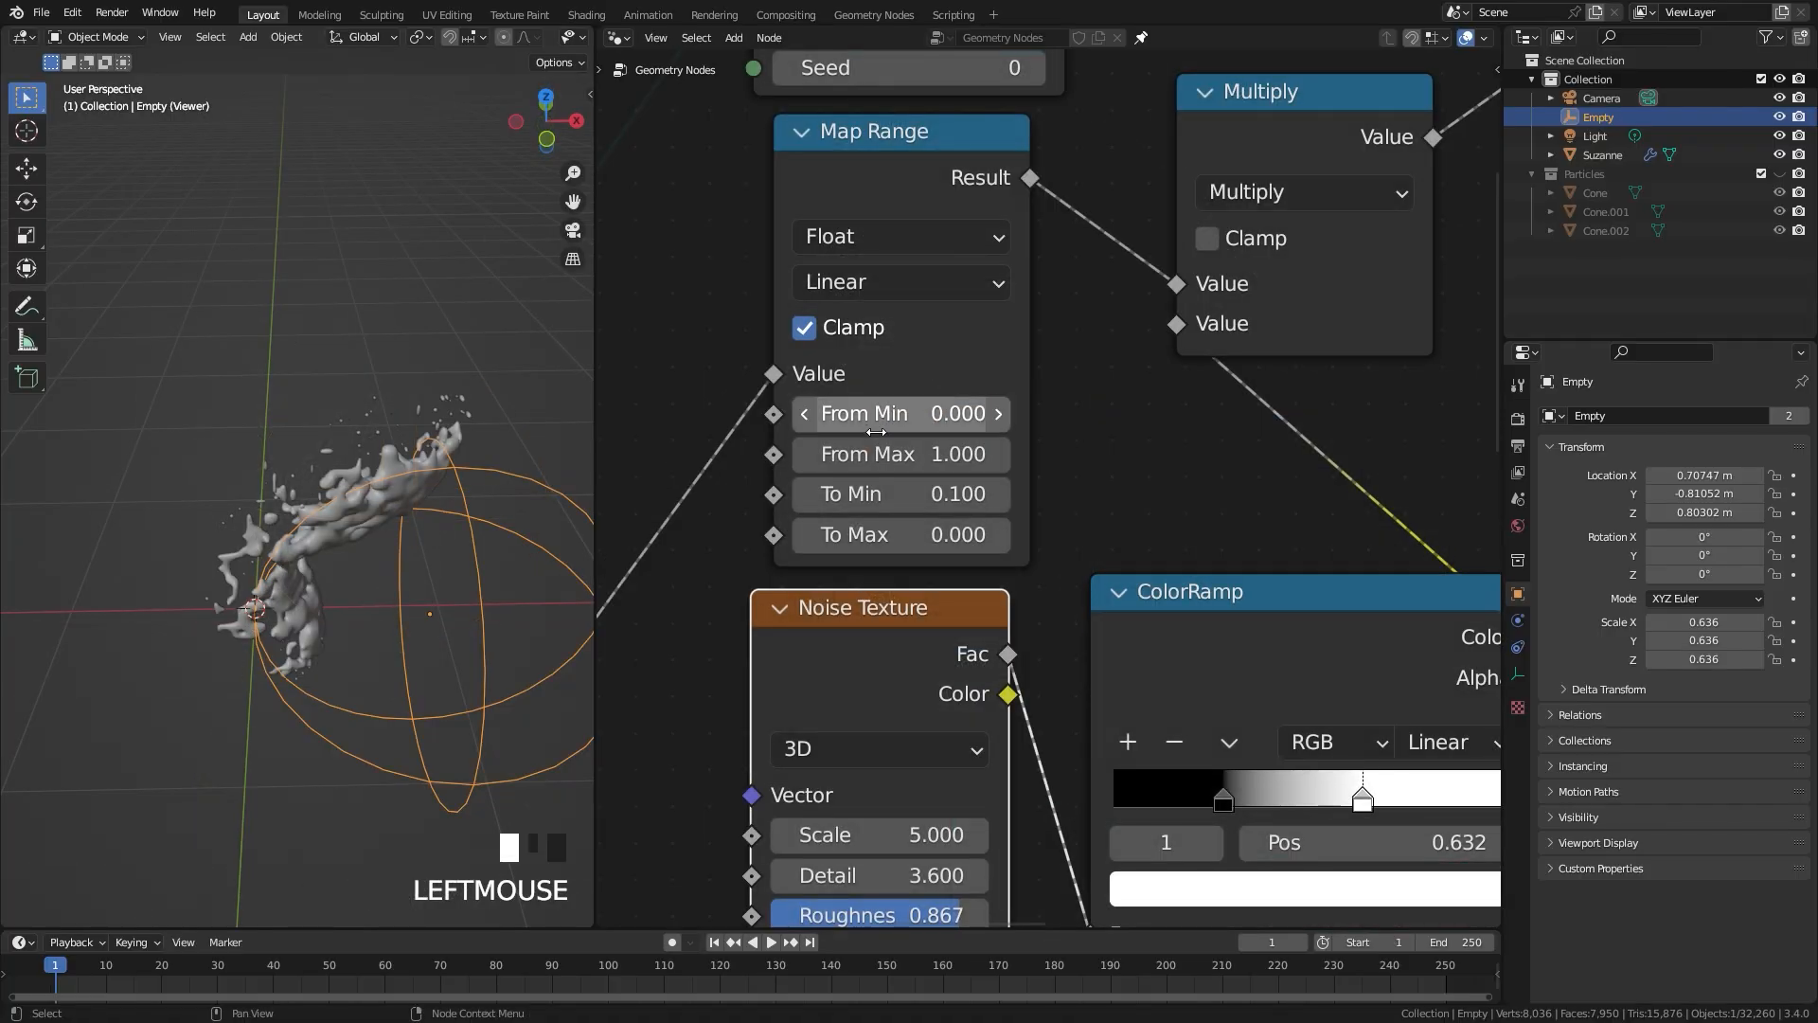
{"action": "mouse_move", "coordinate": [876, 454]}
{"action": "left_mouse_down", "text": "shift"}
{"action": "mouse_move", "coordinate": [909, 454]}
{"action": "mouse_move", "coordinate": [876, 454]}
{"action": "left_mouse_up", "text": "shift"}
{"action": "middle_click_drag", "start_coordinate": [360, 485], "coordinate": [364, 458]}
{"action": "left_click_drag", "start_coordinate": [876, 454], "coordinate": [912, 453], "text": "shift"}
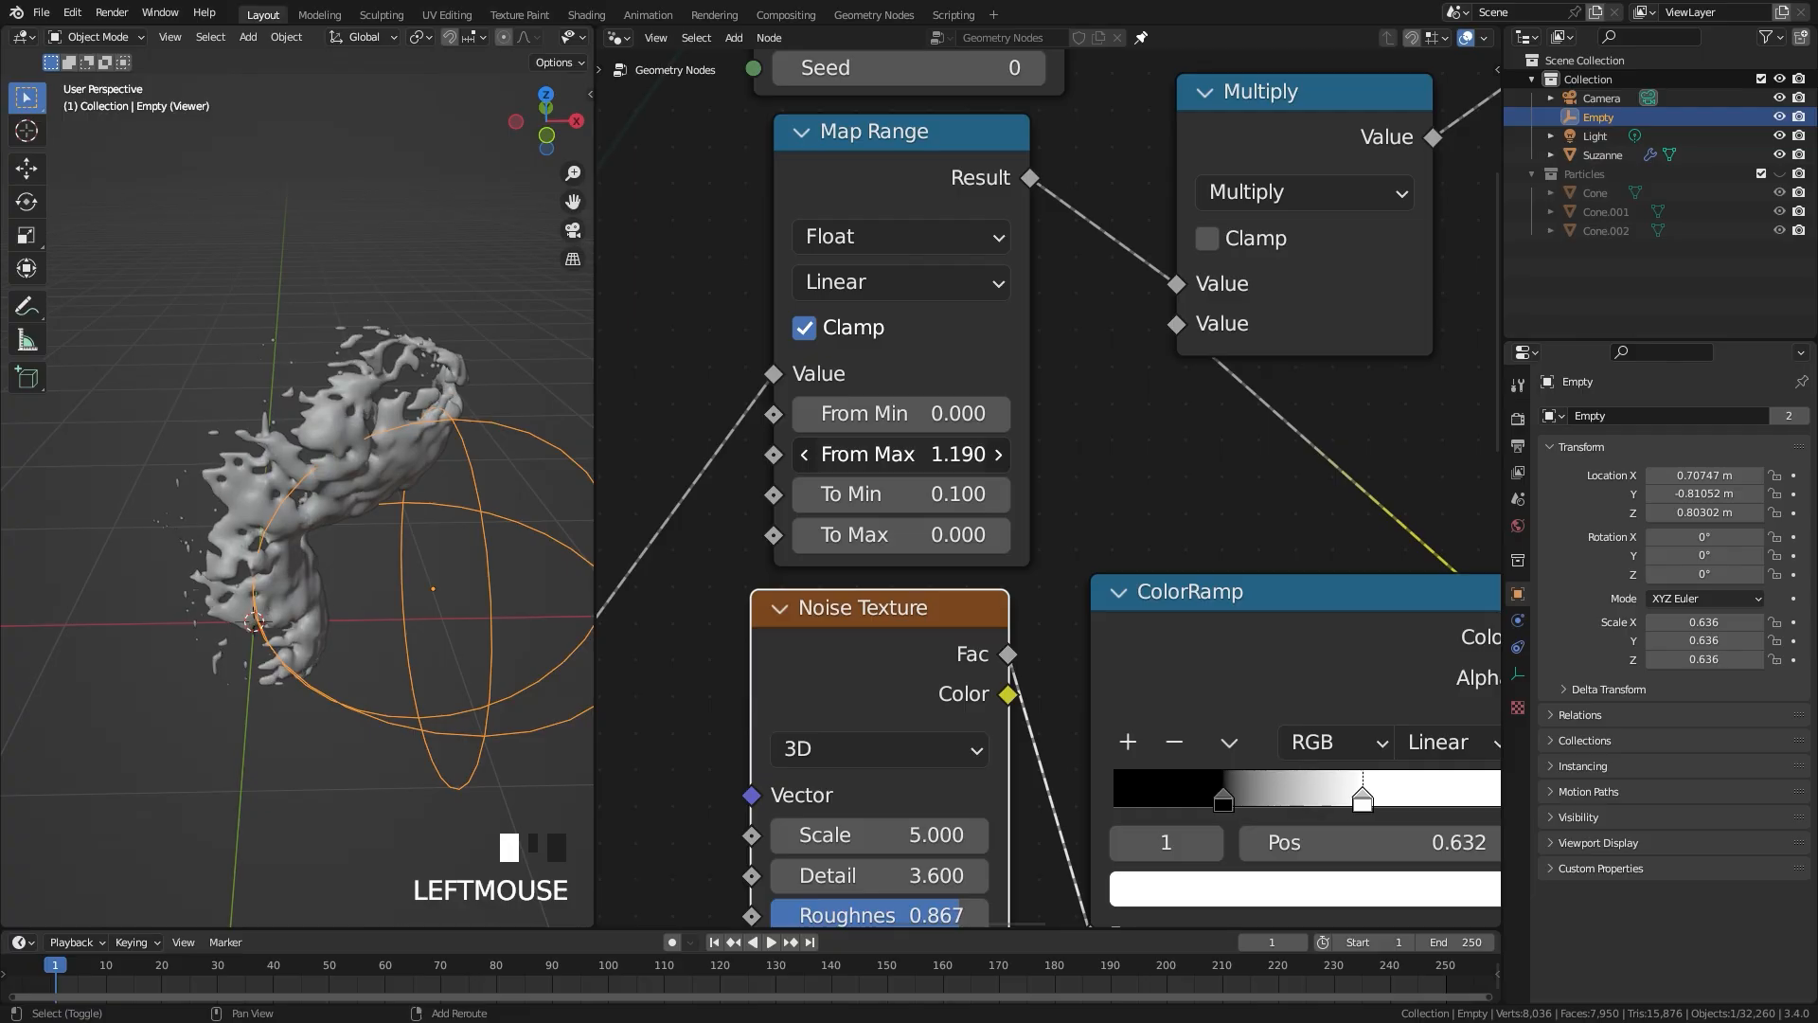
Step: Connect the Set Shade Smooth geometry to Join Geometry and delete the Viewer node
{"action": "scroll", "coordinate": [407, 435], "scroll_direction": "down", "scroll_amount": 1}
{"action": "middle_click_drag", "start_coordinate": [379, 437], "coordinate": [332, 417]}
{"action": "scroll", "coordinate": [889, 424], "scroll_direction": "down", "scroll_amount": 6}
{"action": "middle_click_drag", "start_coordinate": [1231, 414], "coordinate": [1087, 349]}
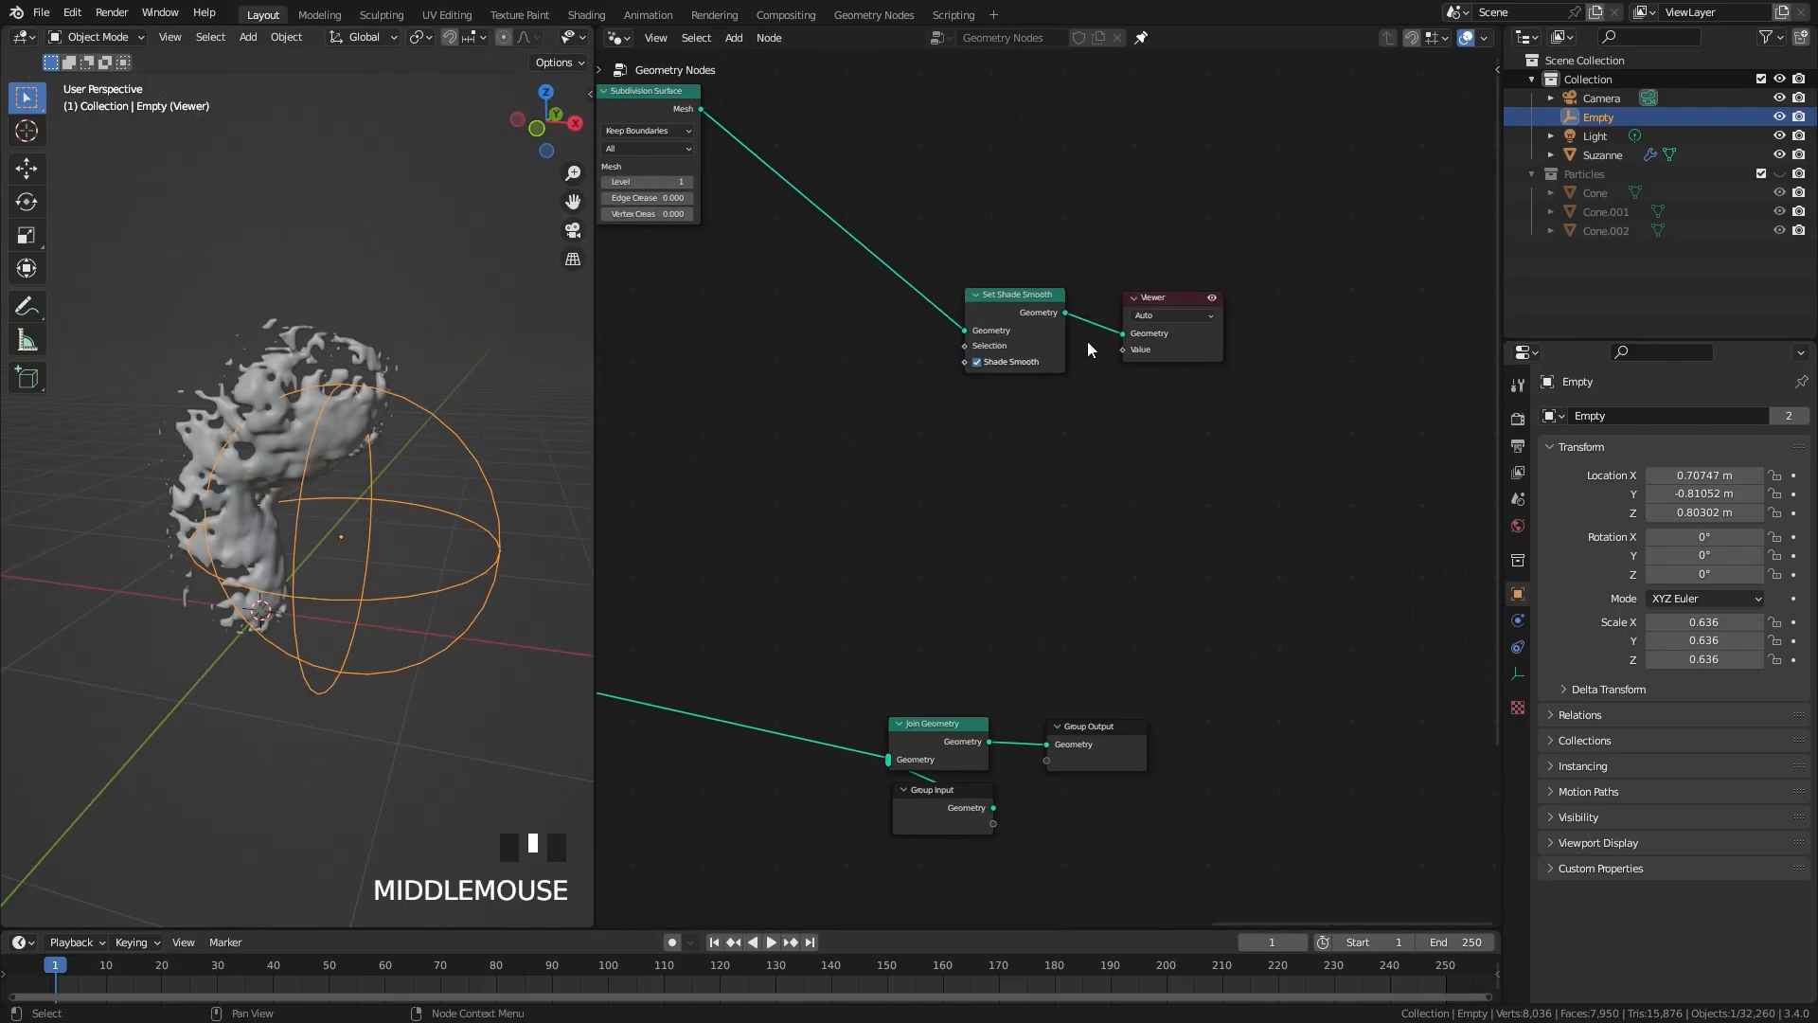
{"action": "left_click", "coordinate": [987, 310]}
{"action": "left_click_drag", "start_coordinate": [994, 308], "coordinate": [998, 697]}
{"action": "left_click_drag", "start_coordinate": [871, 753], "coordinate": [879, 757]}
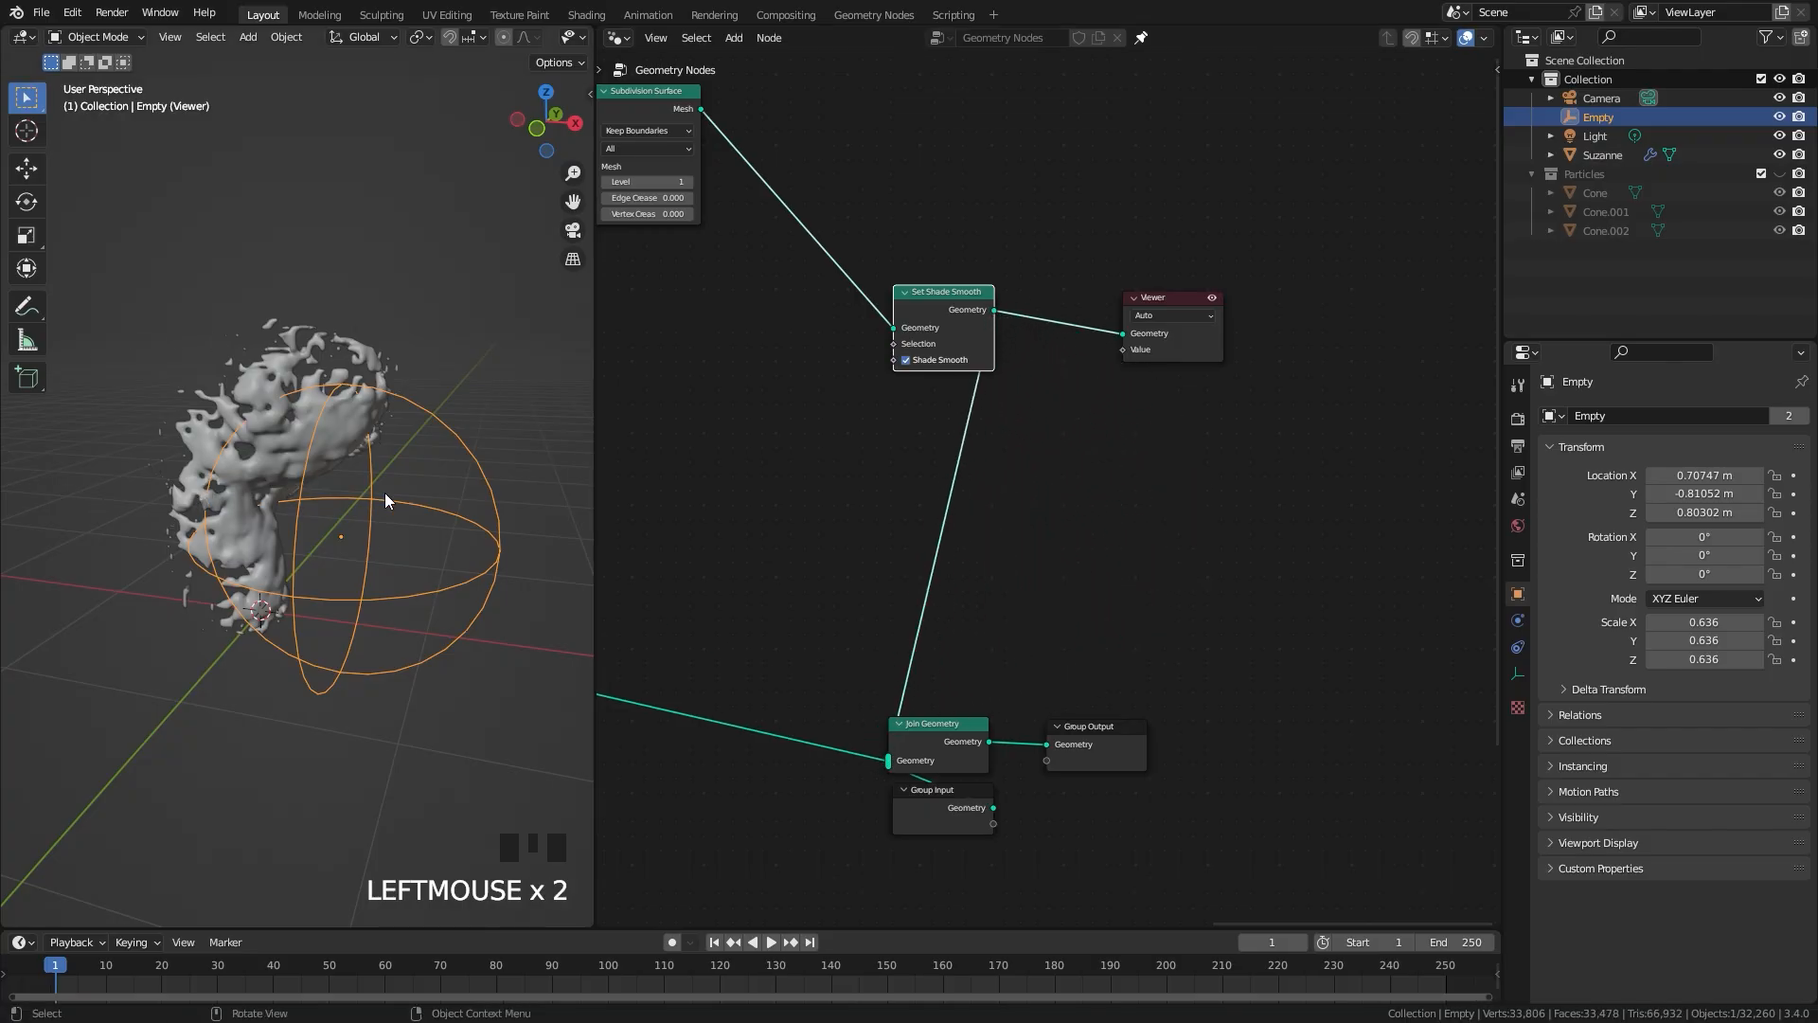
{"action": "scroll", "coordinate": [354, 512], "scroll_direction": "up", "scroll_amount": 3}
{"action": "scroll", "coordinate": [1163, 330], "scroll_direction": "down", "scroll_amount": 1}
{"action": "key", "text": "x"}
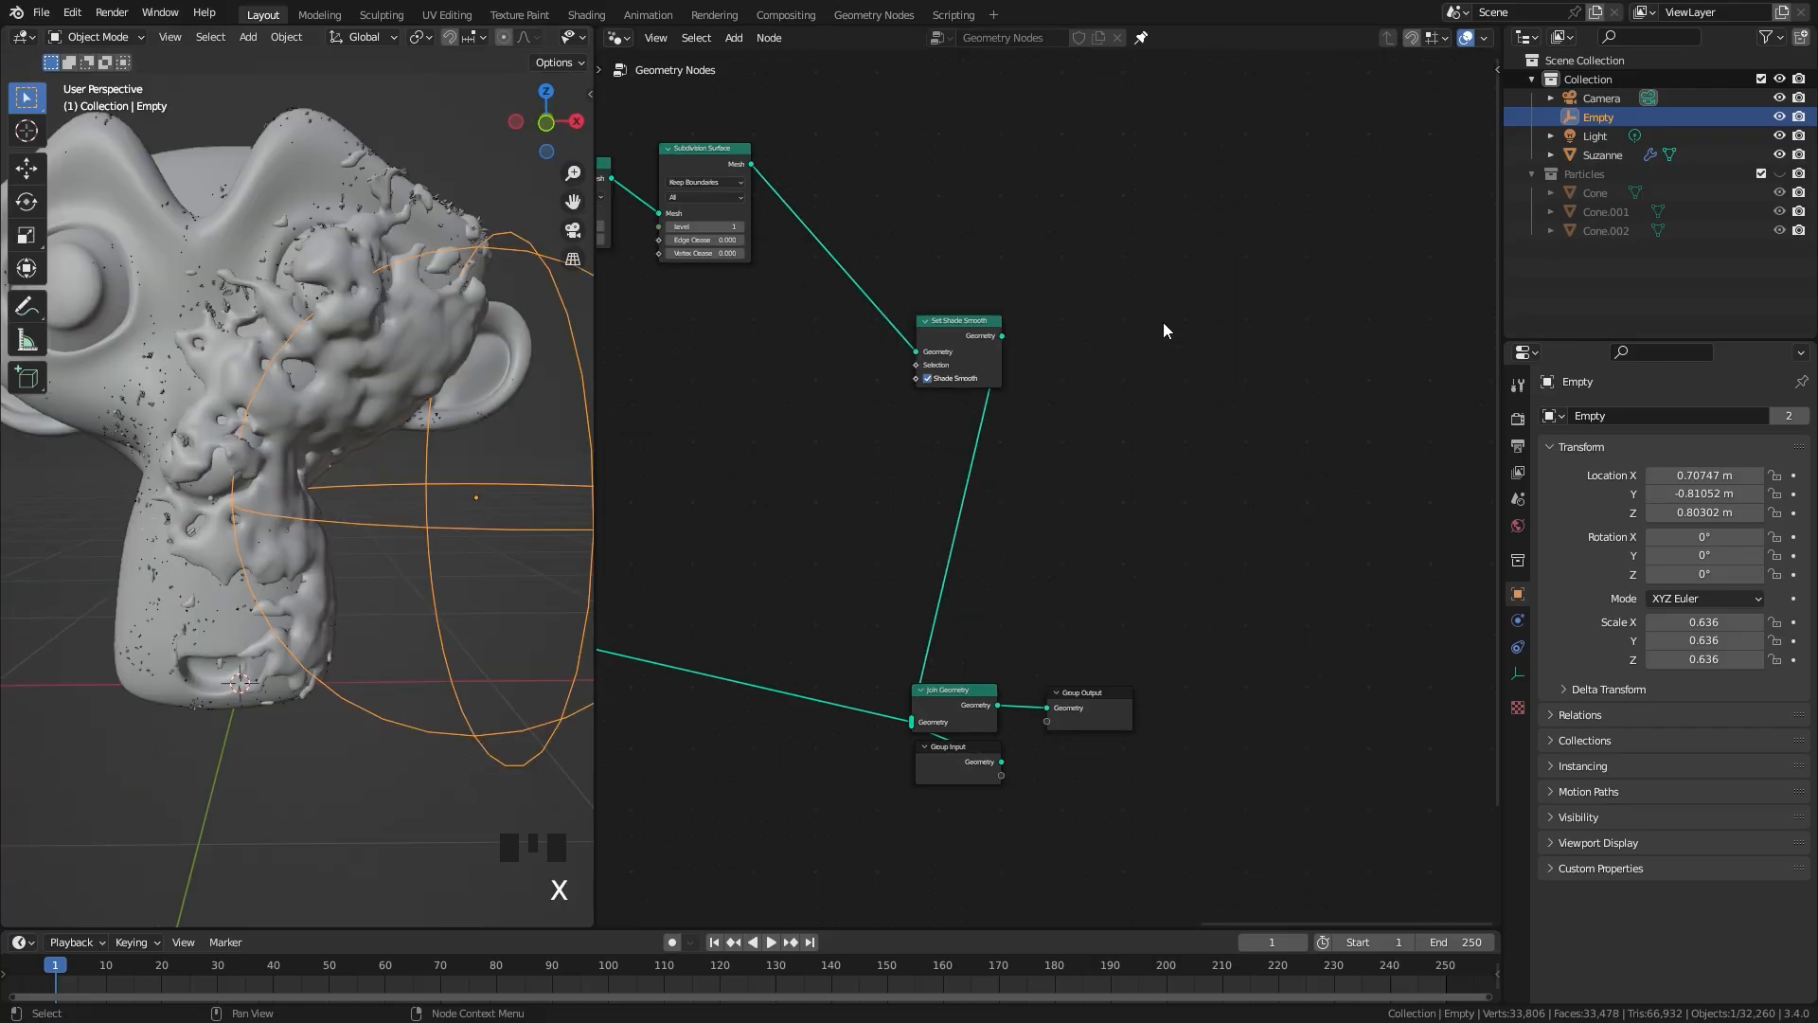
Step: Try moving the empty around the monkey head to preview how the ice mesh follows it
{"action": "middle_click_drag", "start_coordinate": [252, 439], "coordinate": [272, 481]}
{"action": "scroll", "coordinate": [458, 627], "scroll_direction": "up", "scroll_amount": 3}
{"action": "key", "text": "g"}
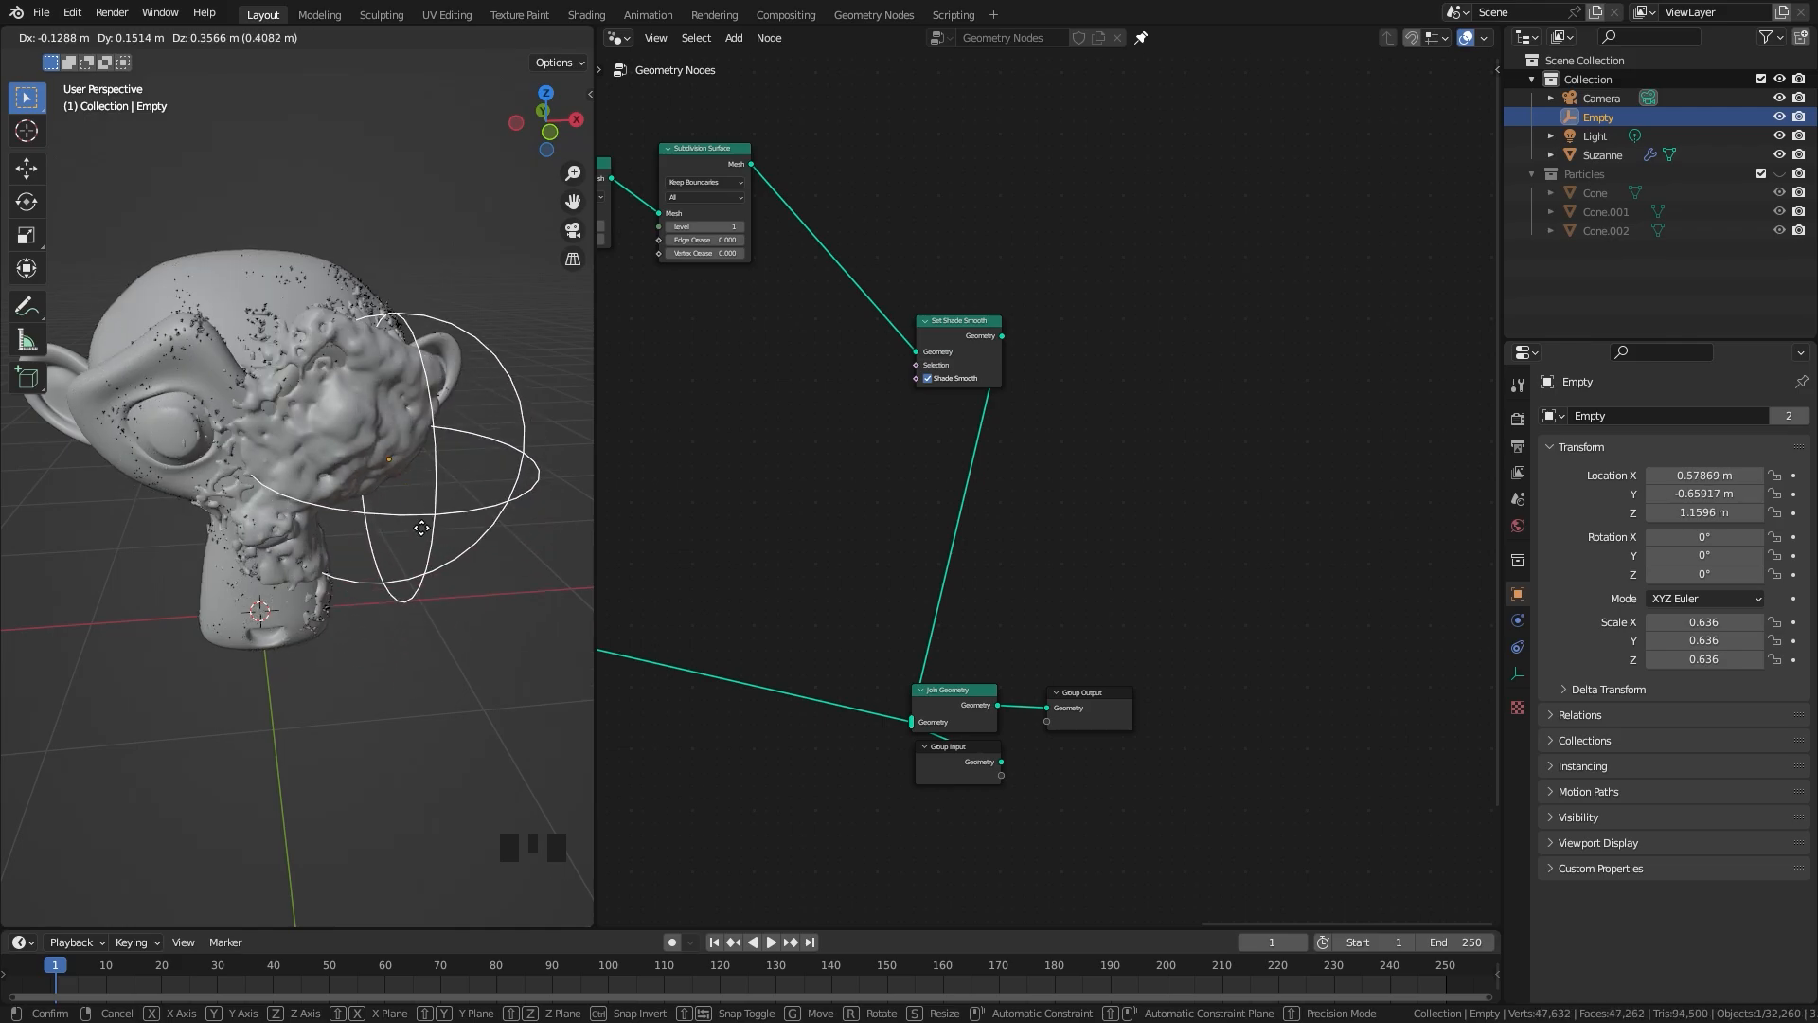
{"action": "left_click", "coordinate": [473, 530]}
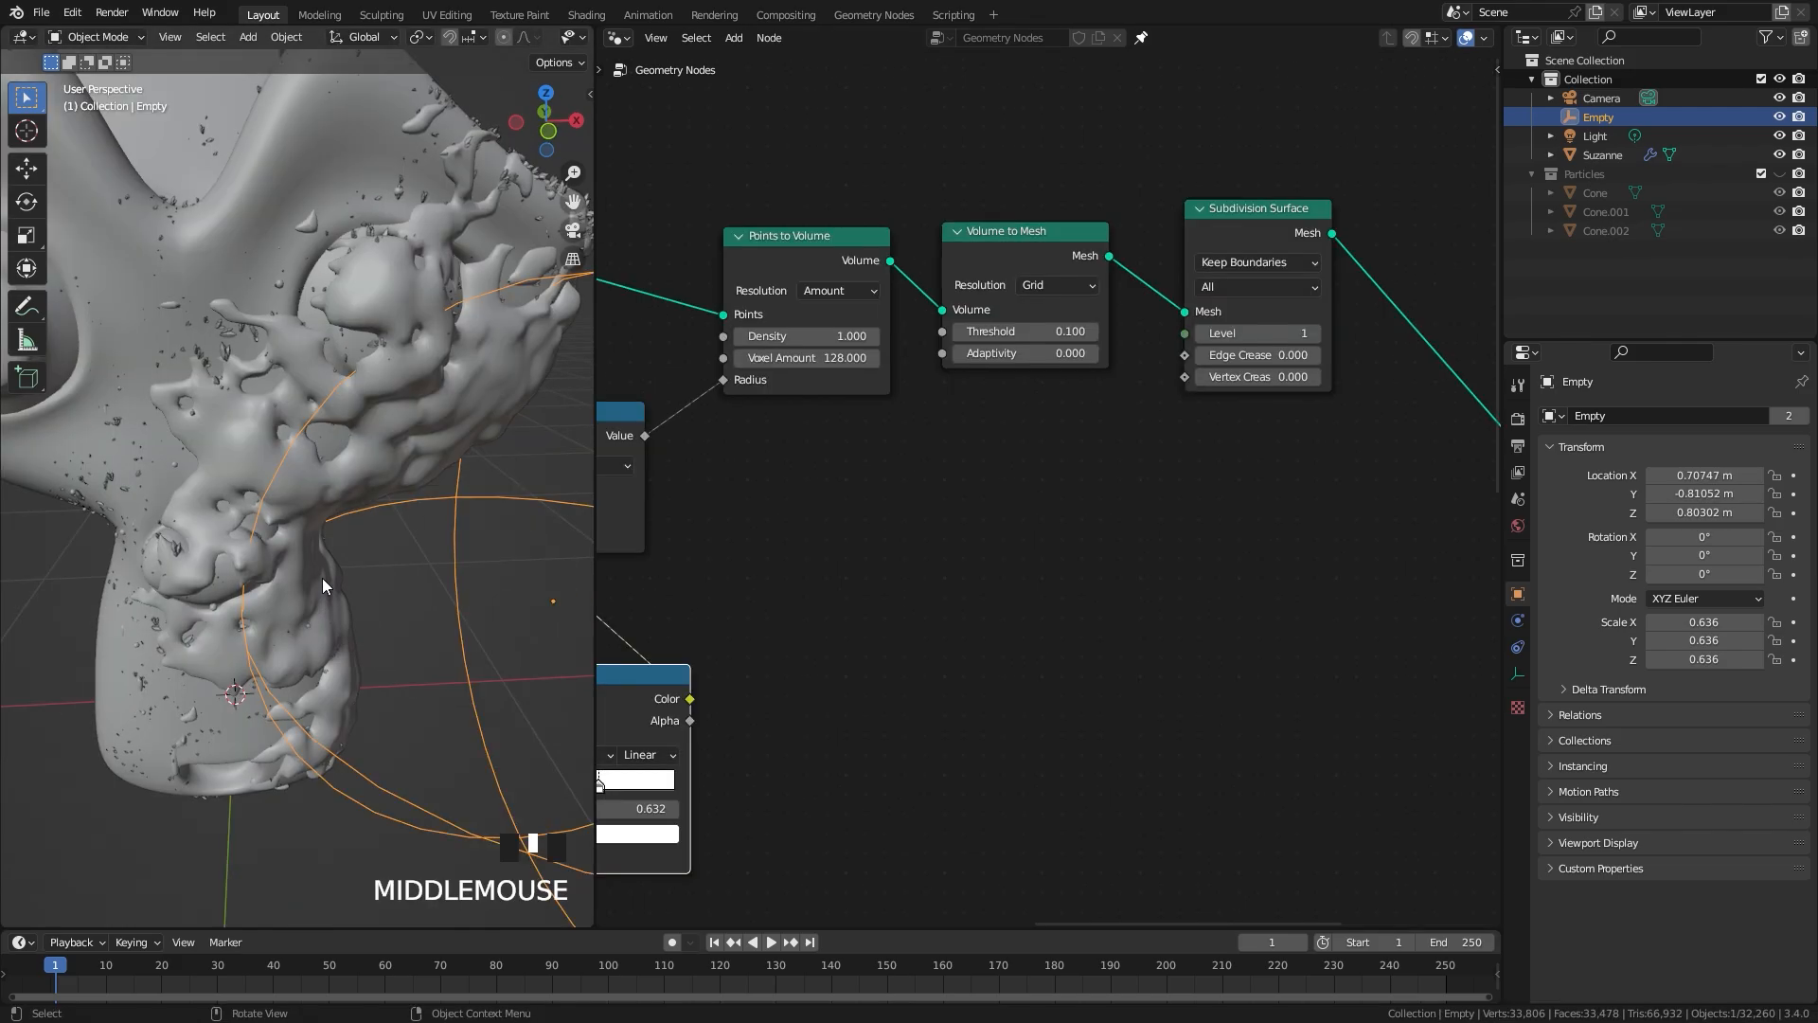
{"action": "scroll", "coordinate": [345, 462], "scroll_direction": "down", "scroll_amount": 2}
{"action": "middle_click_drag", "start_coordinate": [344, 462], "coordinate": [299, 454]}
{"action": "scroll", "coordinate": [297, 394], "scroll_direction": "up", "scroll_amount": 2}
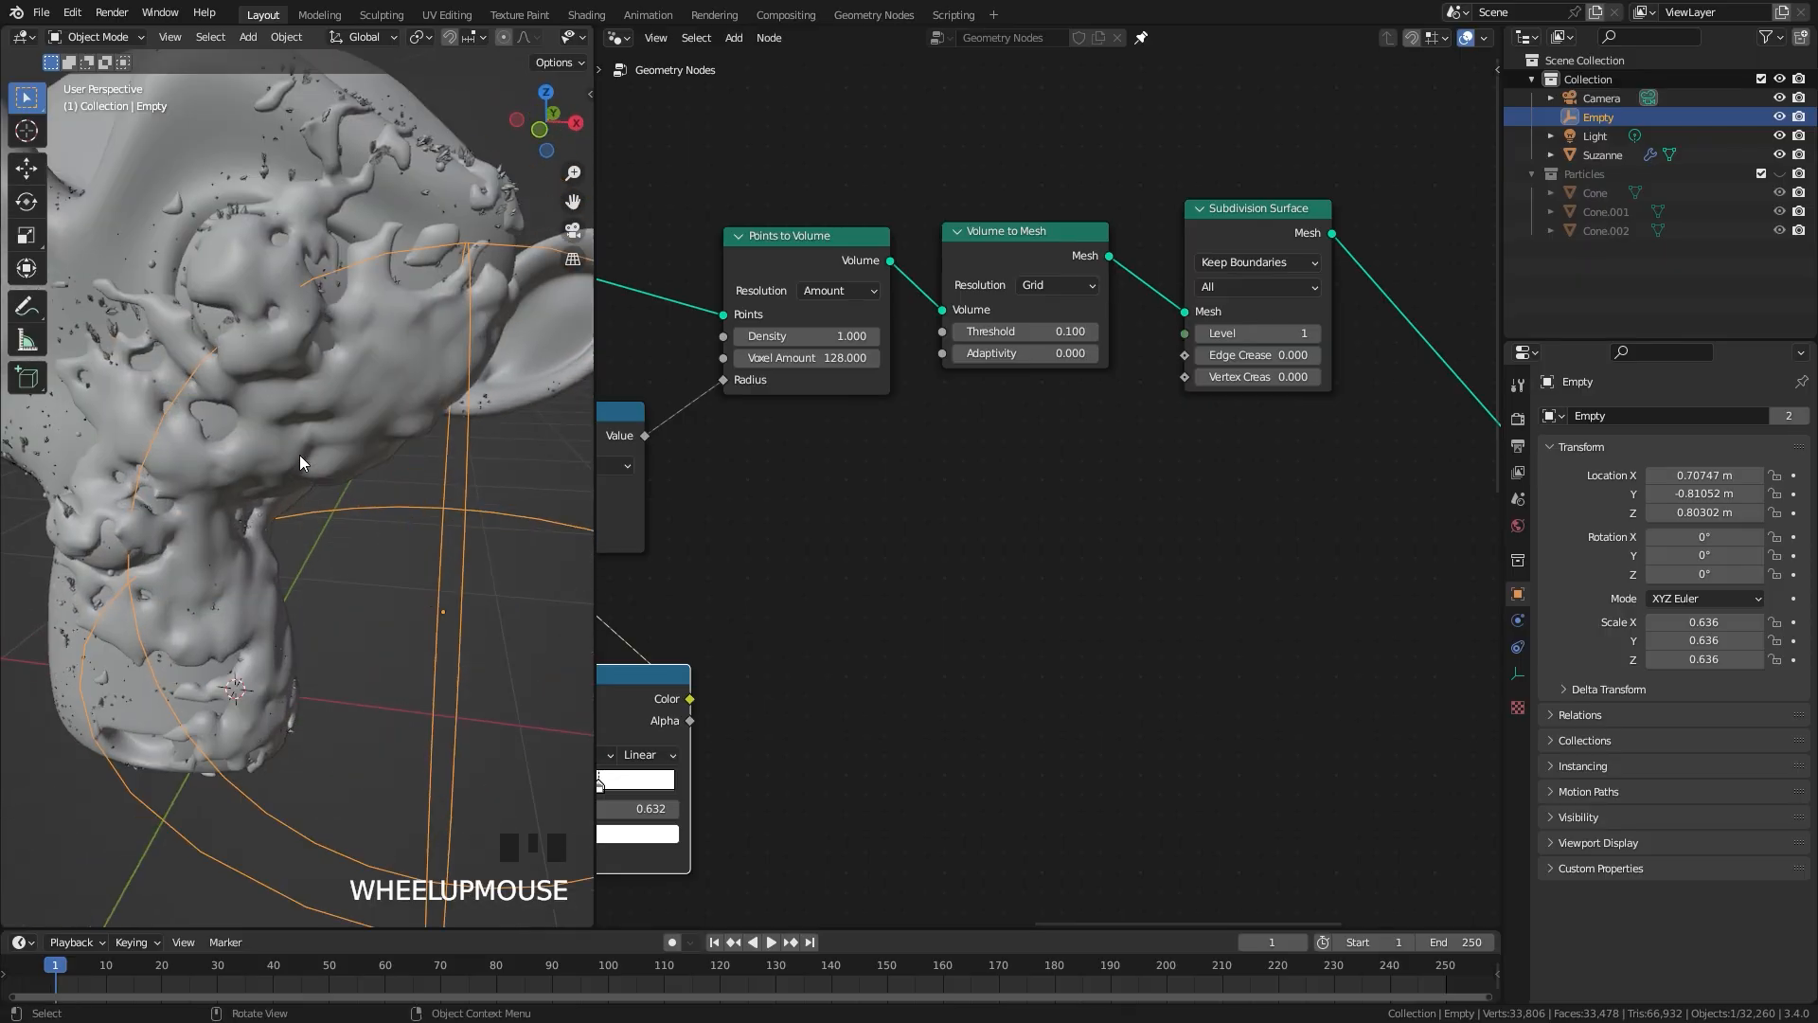
{"action": "middle_click_drag", "start_coordinate": [173, 459], "coordinate": [328, 350]}
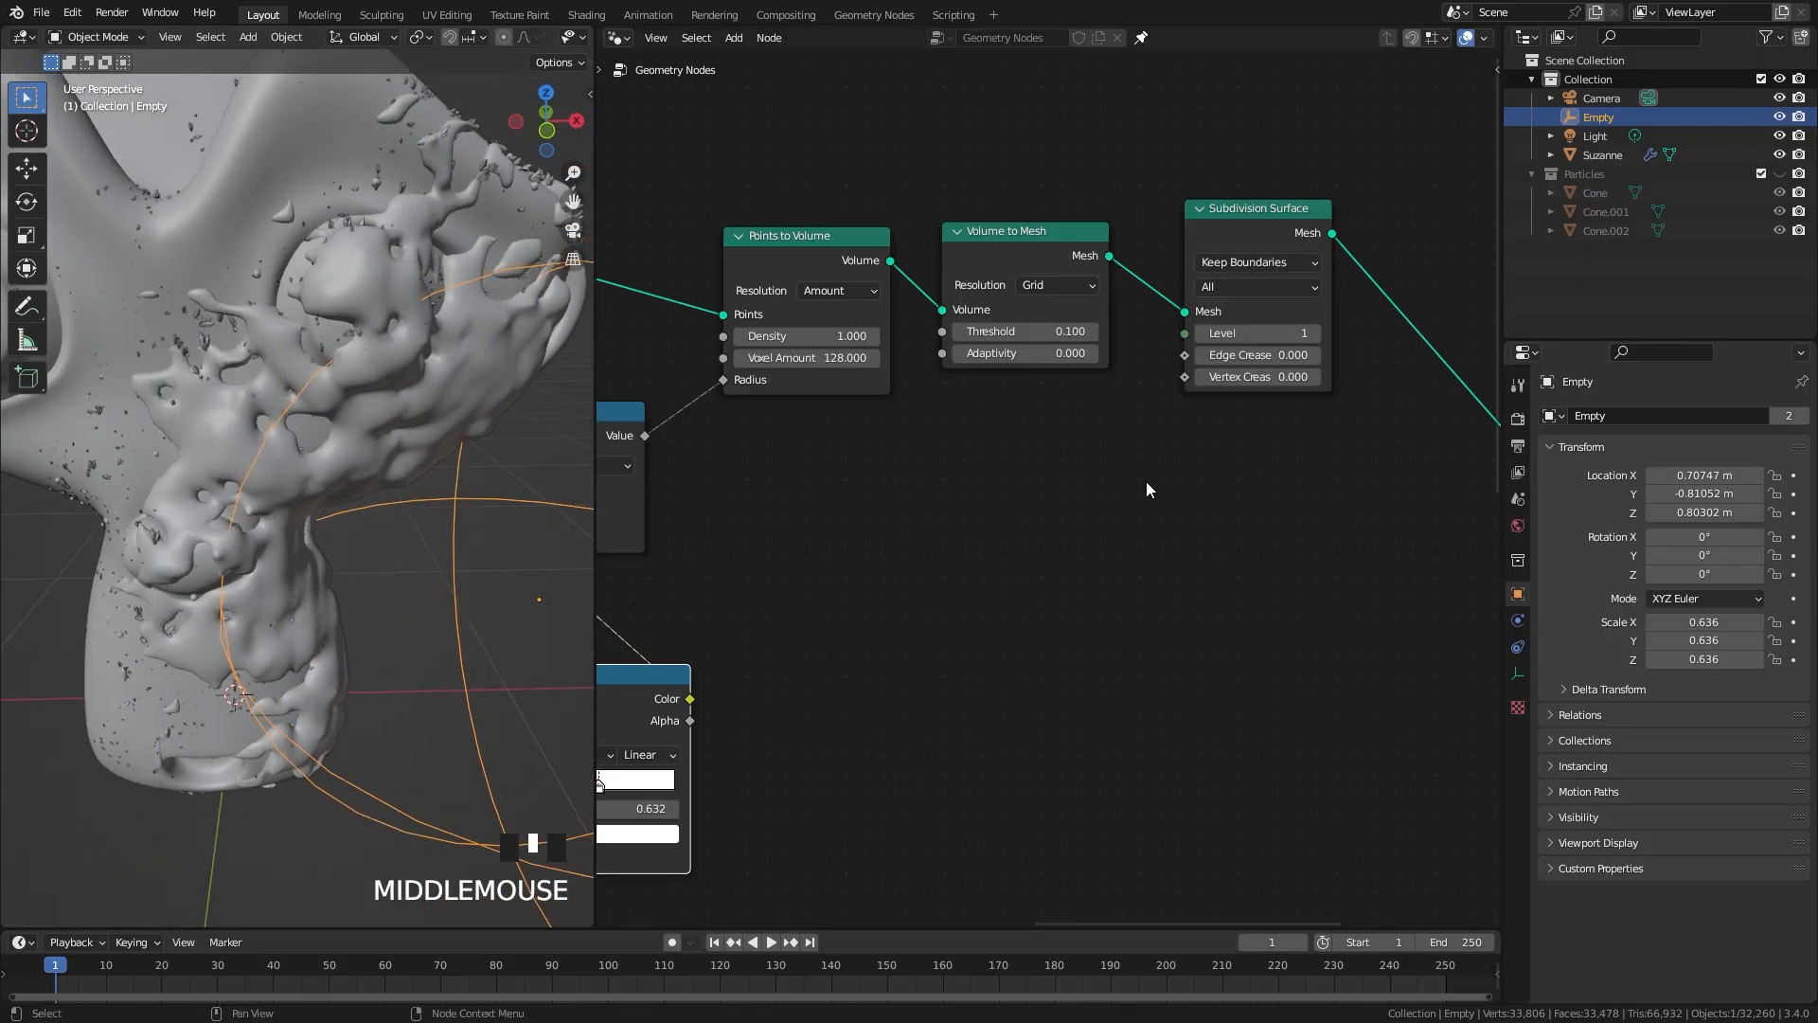
Step: Add a new Noise Texture node below the Points to Volume and Volume to Mesh nodes
{"action": "scroll", "coordinate": [1160, 481], "scroll_direction": "up", "scroll_amount": 1}
{"action": "scroll", "coordinate": [1326, 479], "scroll_direction": "down", "scroll_amount": 1}
{"action": "middle_click_drag", "start_coordinate": [1226, 483], "coordinate": [1136, 502]}
{"action": "key", "text": "shift+a"}
{"action": "mouse_move", "coordinate": [1017, 543]}
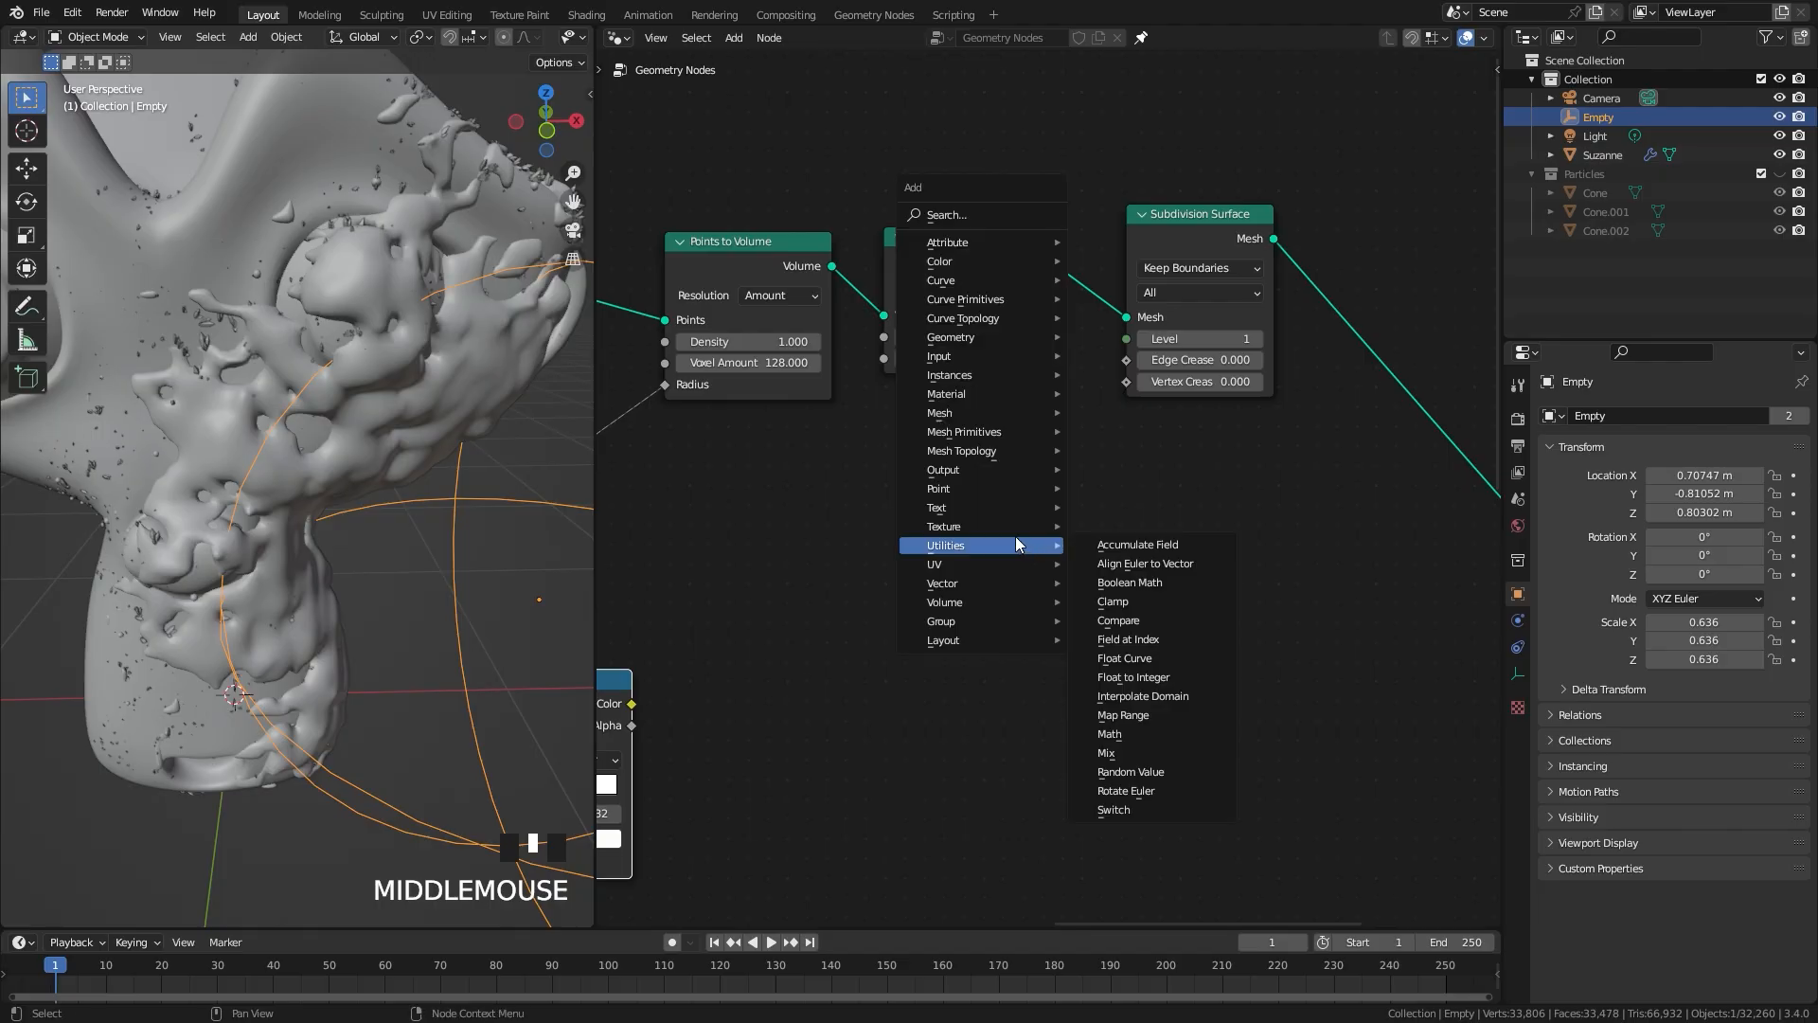
{"action": "mouse_move", "coordinate": [947, 526]}
{"action": "left_click", "coordinate": [1131, 640]}
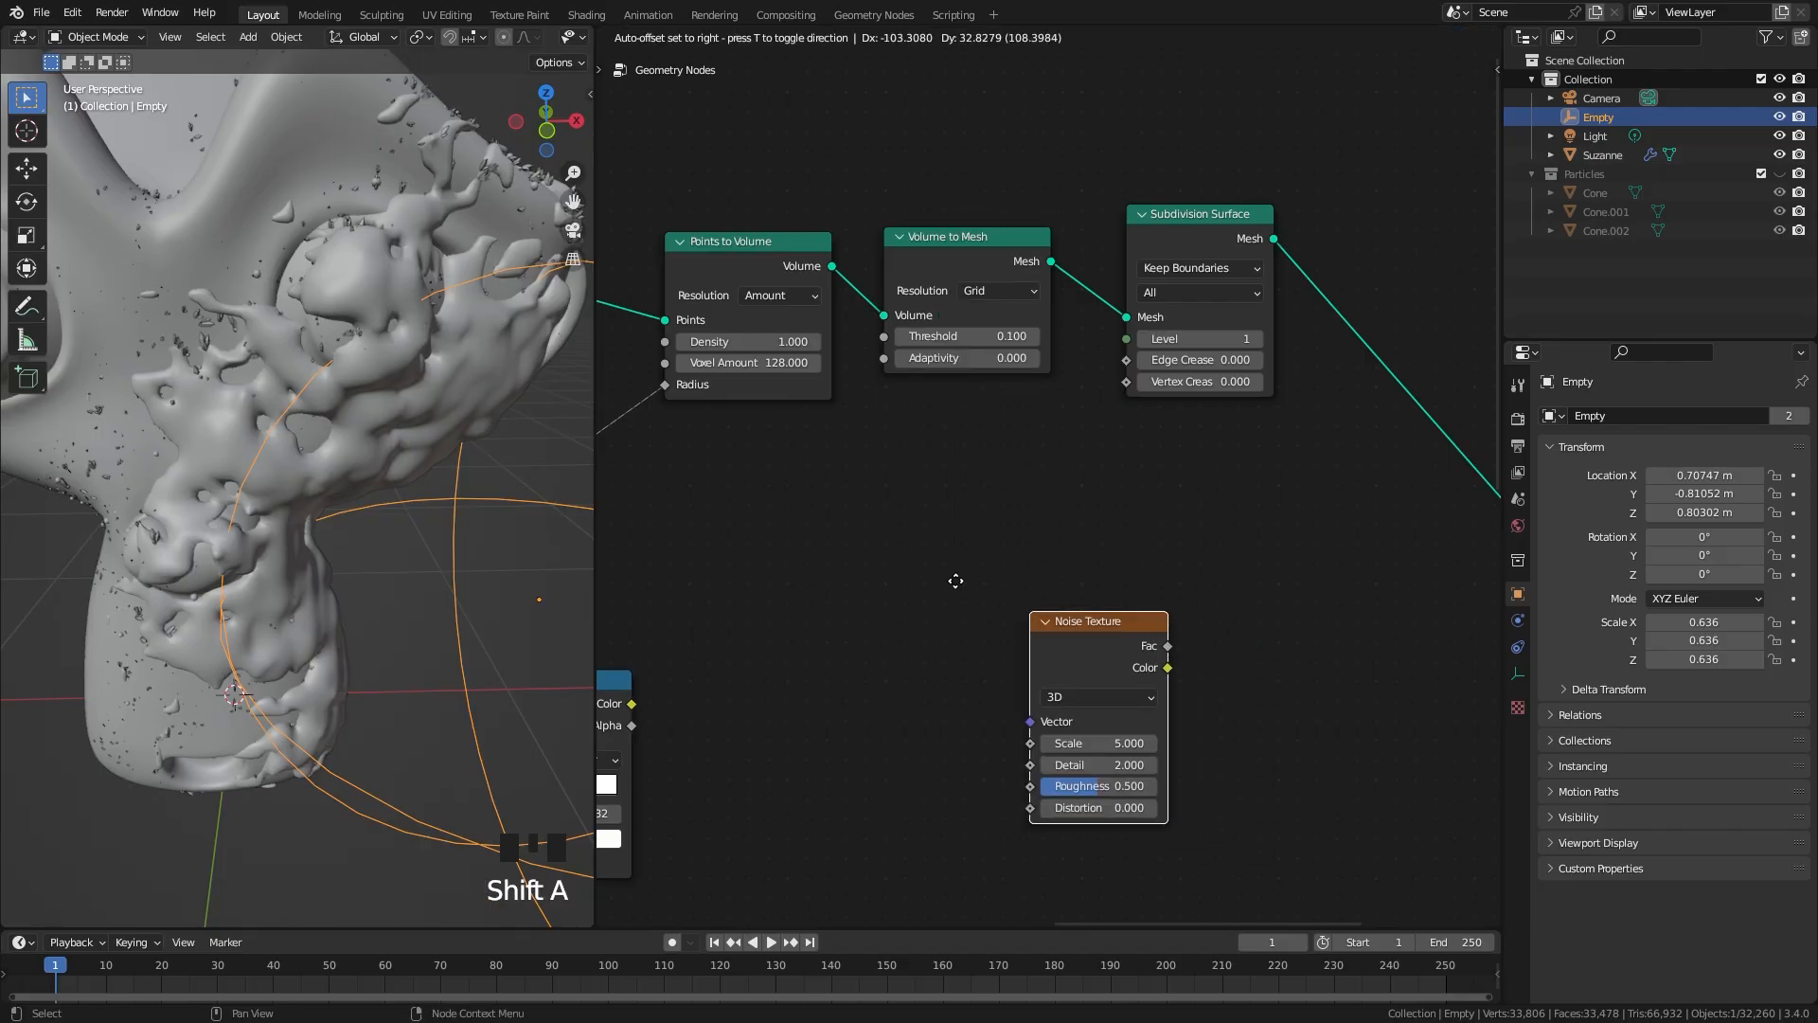
{"action": "left_click", "coordinate": [763, 472]}
Step: Insert a Set Position node on the link between Subdivision Surface and Set Shade Smooth
{"action": "middle_click_drag", "start_coordinate": [1182, 290], "coordinate": [914, 413]}
{"action": "left_click_drag", "start_coordinate": [881, 368], "coordinate": [841, 359]}
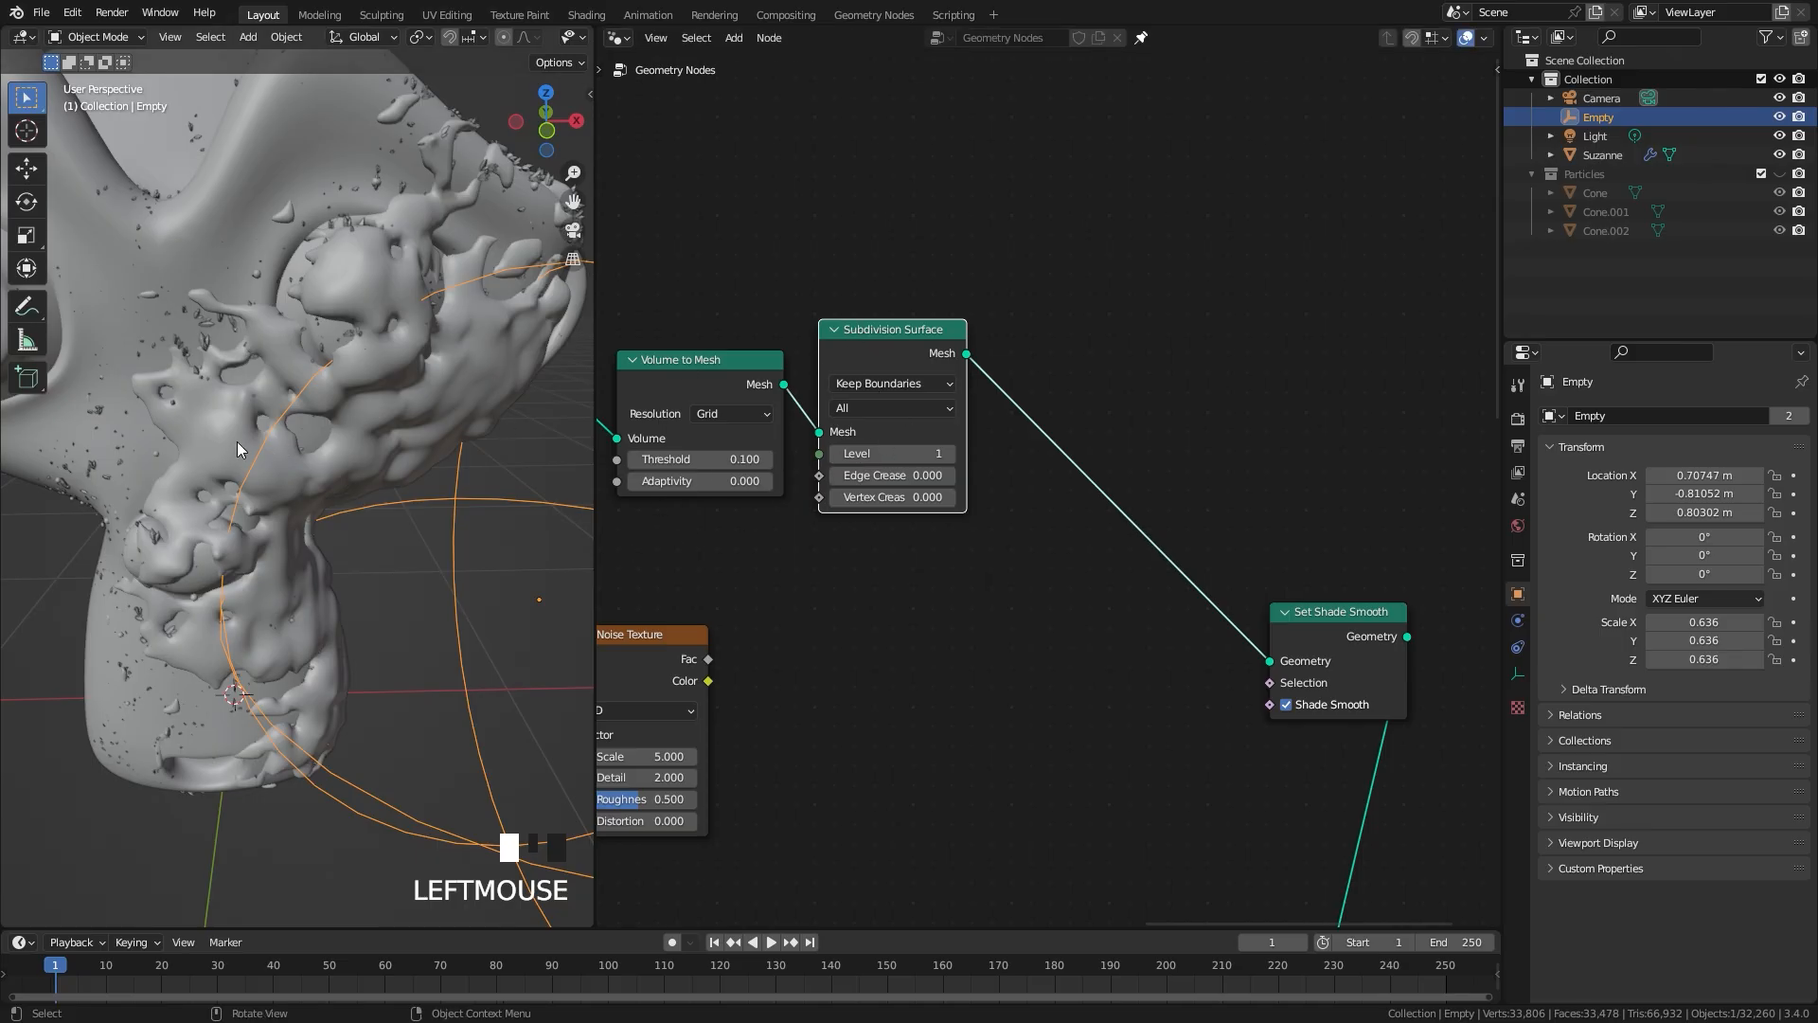
{"action": "key", "text": "shift+a"}
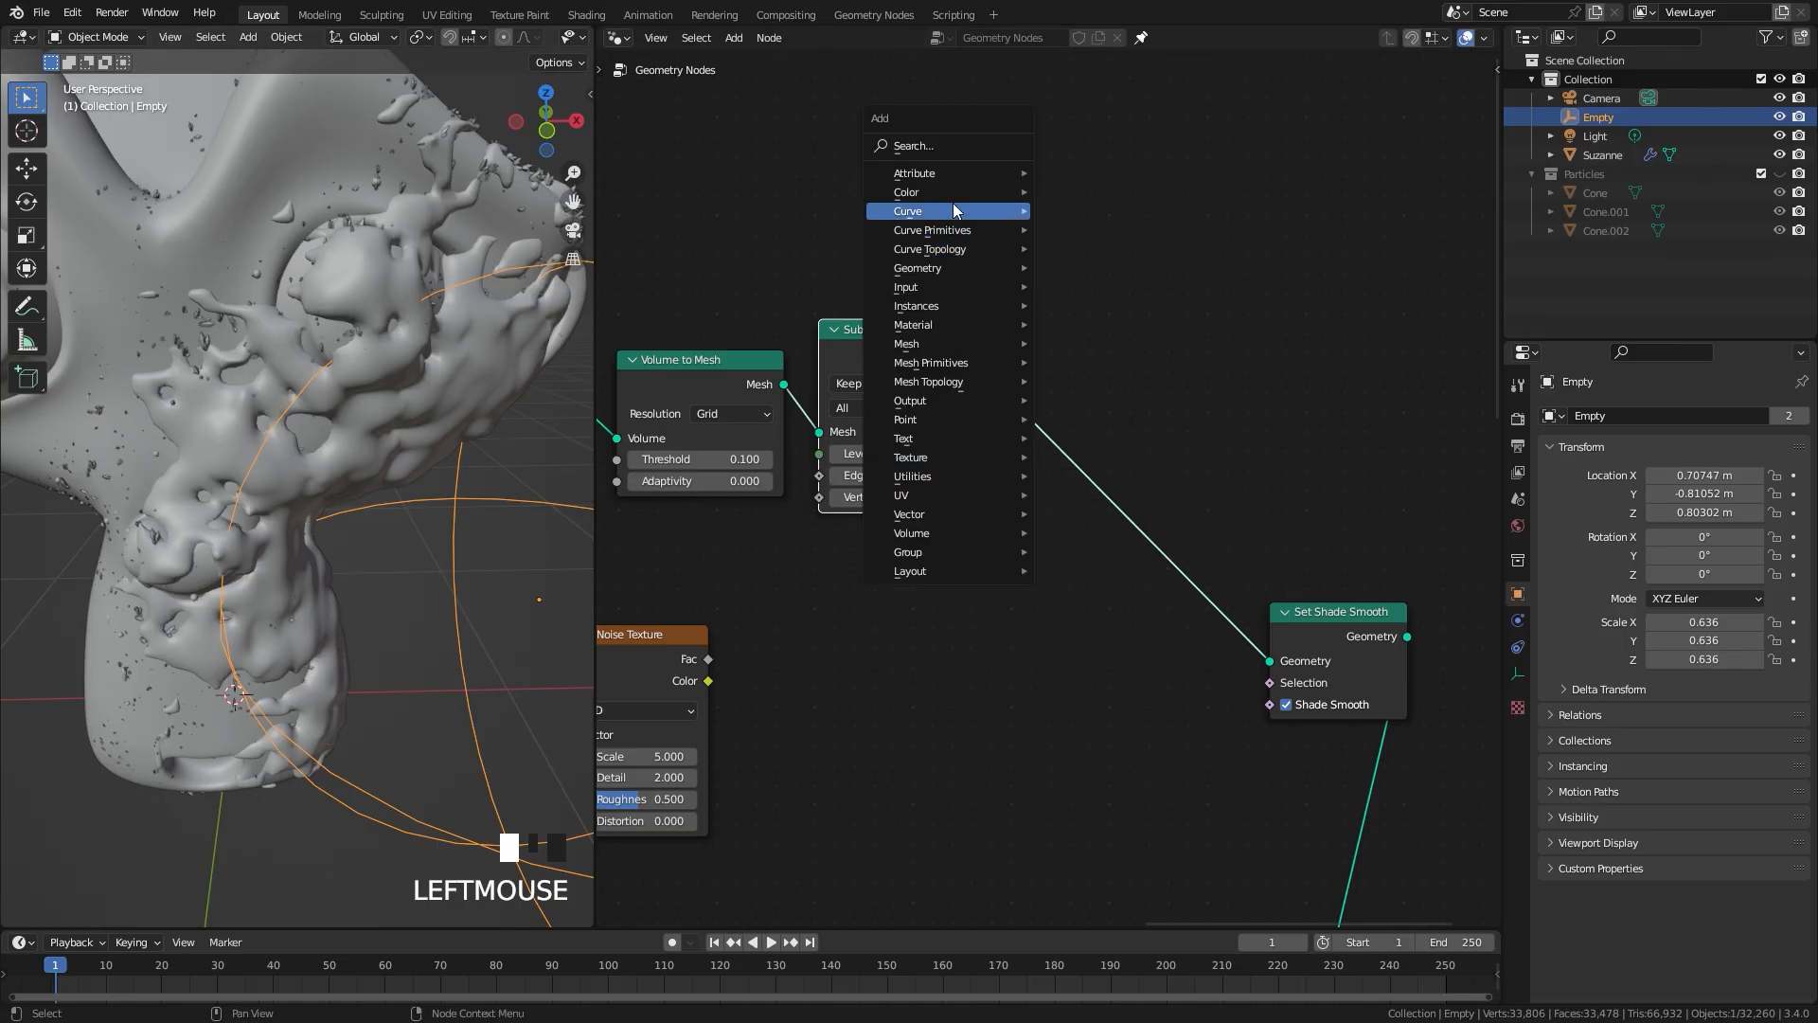
{"action": "left_click", "coordinate": [947, 148]}
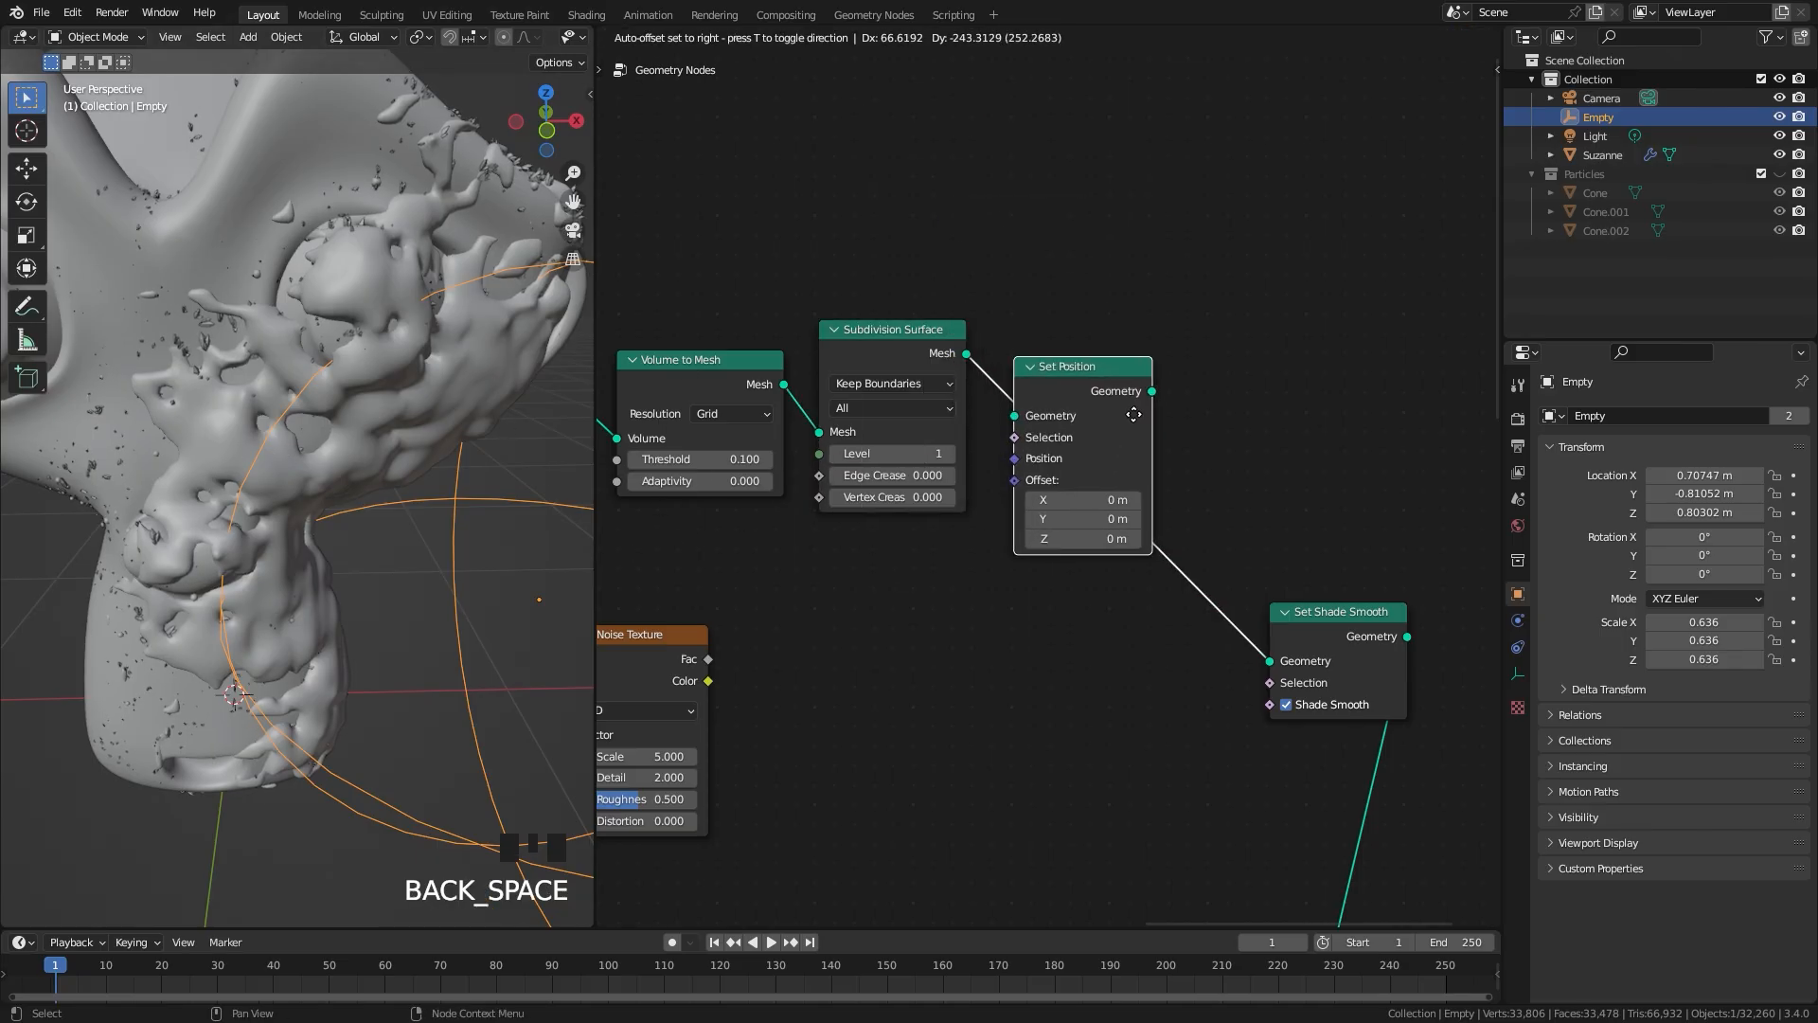
{"action": "left_click", "coordinate": [1142, 427]}
Step: Connect the new Noise Texture's Color output to the Set Position node's Offset
{"action": "middle_click_drag", "start_coordinate": [867, 601], "coordinate": [1139, 471]}
{"action": "scroll", "coordinate": [1140, 471], "scroll_direction": "up", "scroll_amount": 2}
{"action": "left_click_drag", "start_coordinate": [955, 567], "coordinate": [953, 567]}
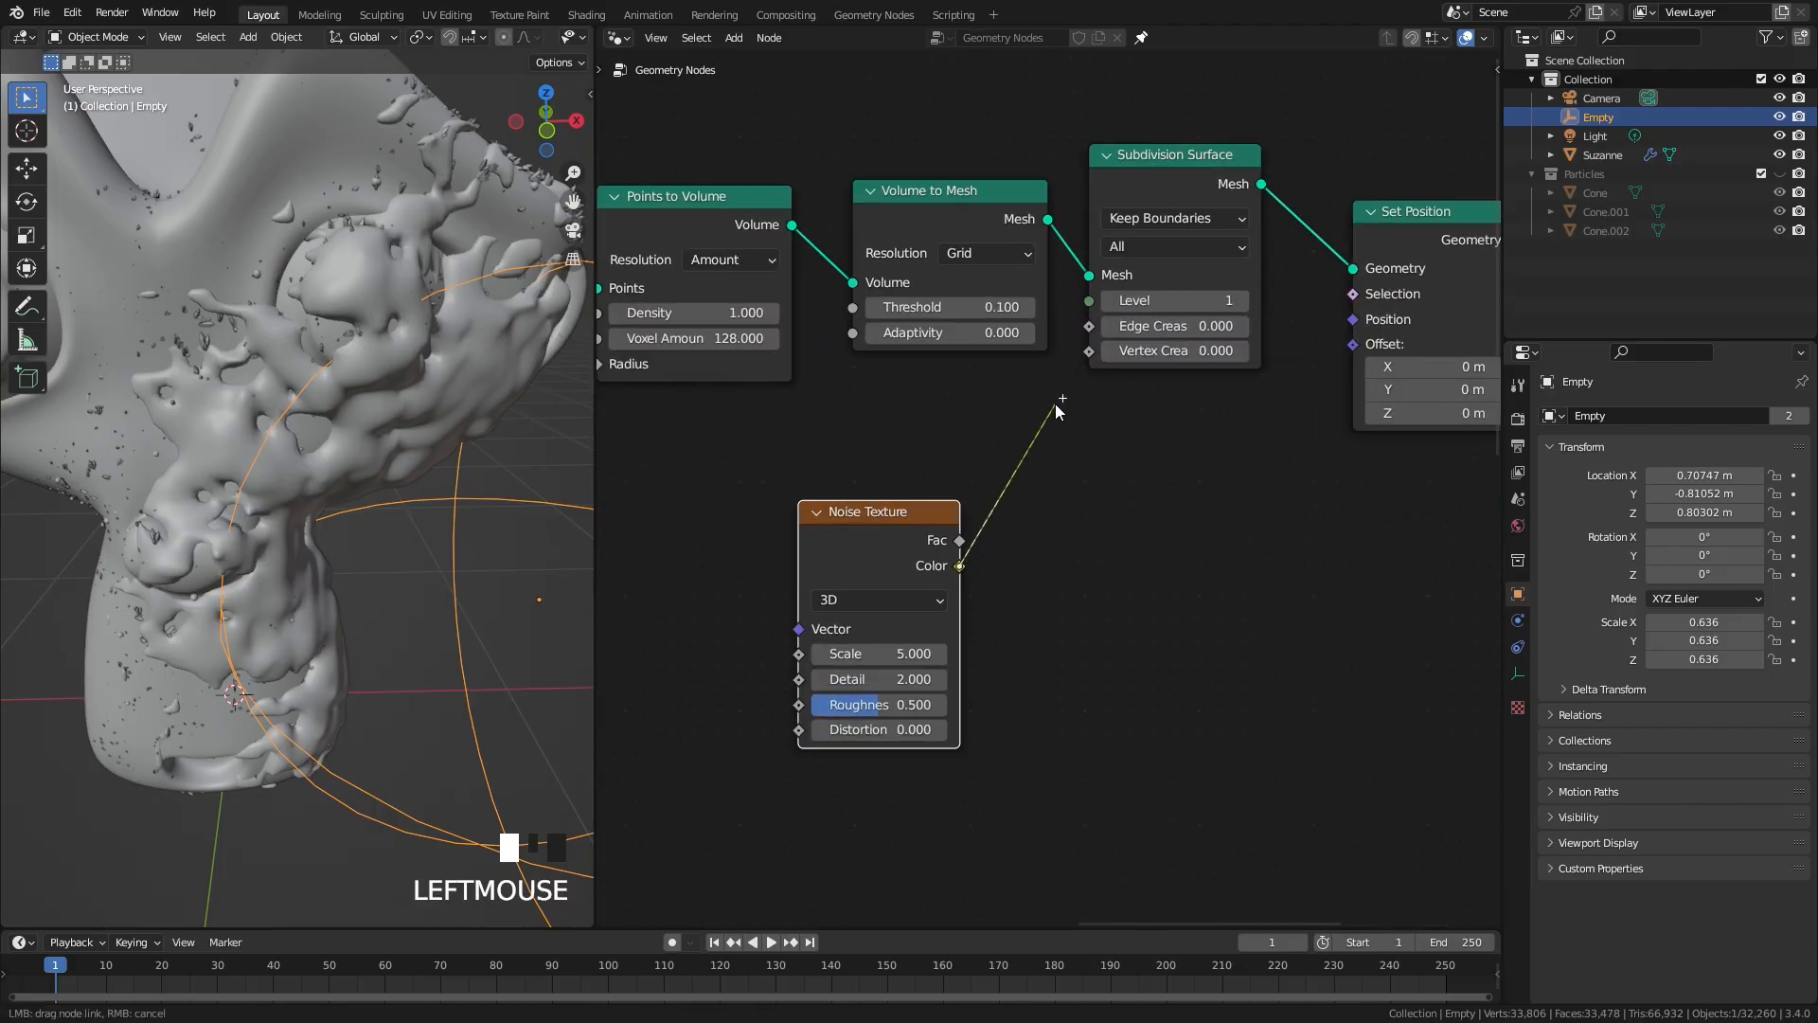
{"action": "left_click_drag", "start_coordinate": [1347, 349], "coordinate": [1352, 344]}
{"action": "scroll", "coordinate": [318, 506], "scroll_direction": "down", "scroll_amount": 4}
{"action": "middle_click_drag", "start_coordinate": [318, 506], "coordinate": [362, 409]}
{"action": "scroll", "coordinate": [392, 435], "scroll_direction": "up", "scroll_amount": 2}
Step: Insert a Vector Math node set to Subtract between the Noise Texture and Set Position, subtracting 0.5 on all three axes
{"action": "left_click_drag", "start_coordinate": [909, 513], "coordinate": [865, 515]}
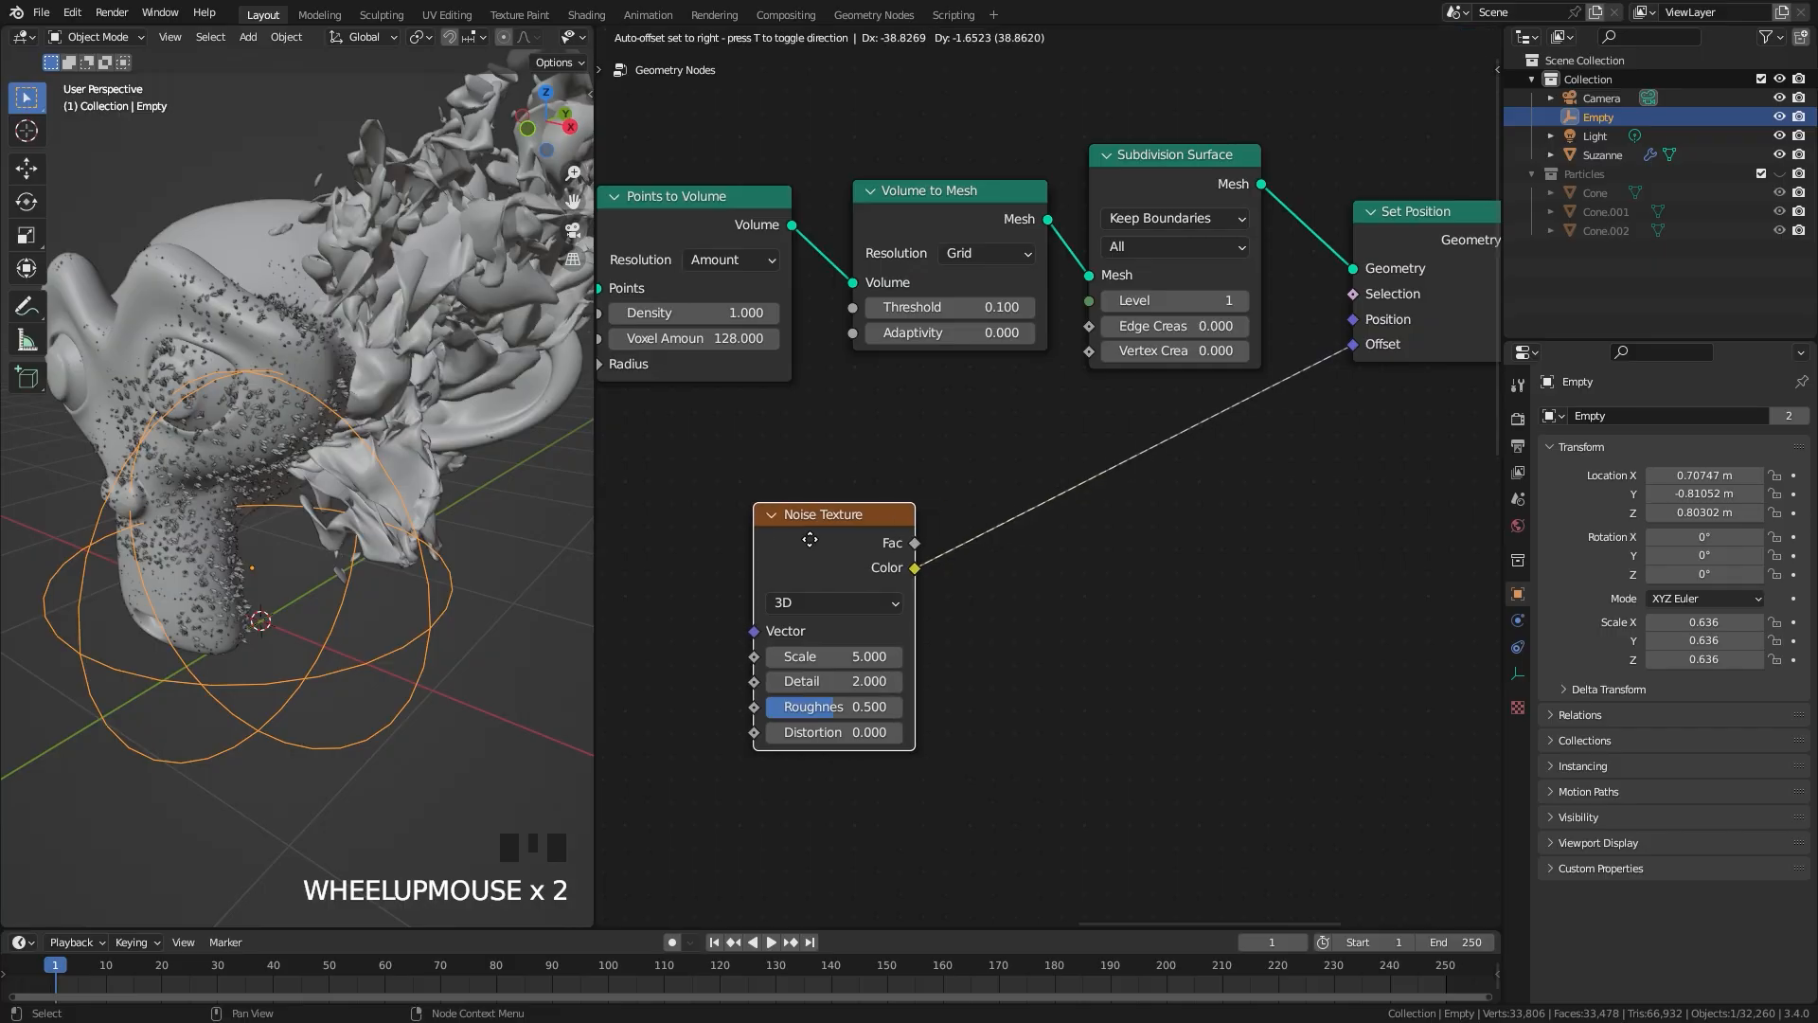
{"action": "key", "text": "shift+a"}
{"action": "mouse_move", "coordinate": [926, 884]}
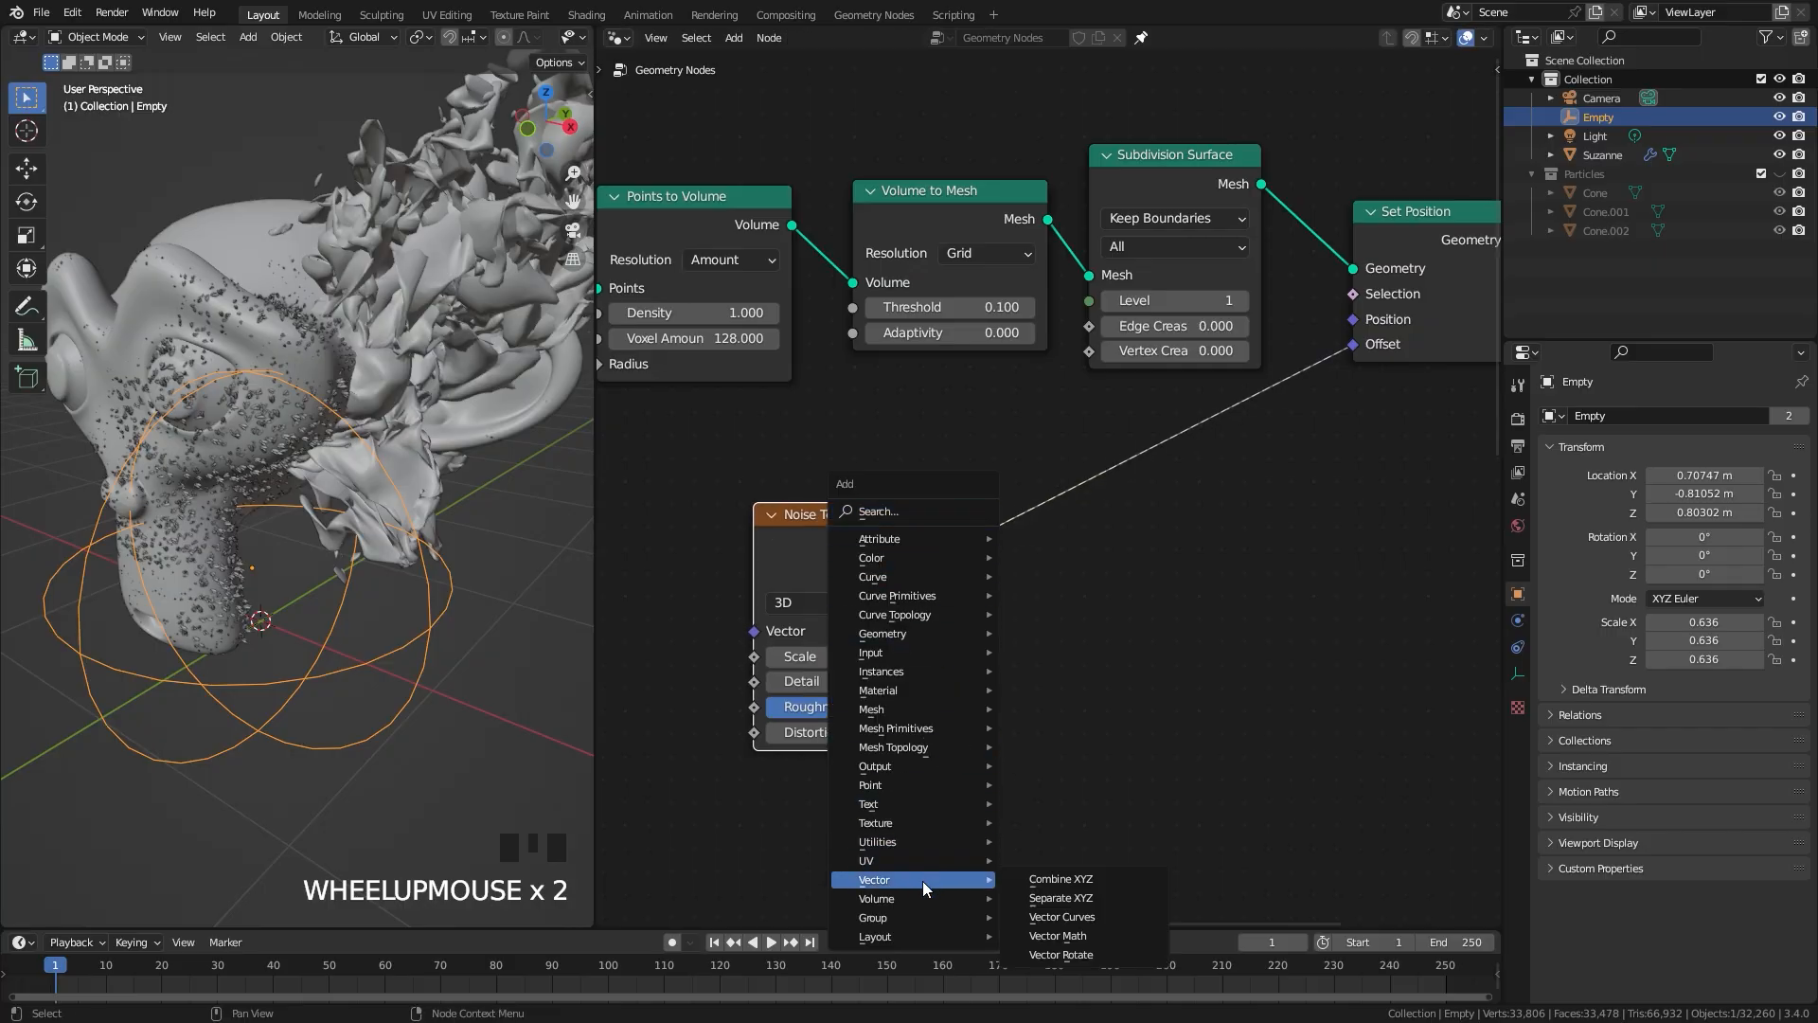
{"action": "left_click", "coordinate": [1058, 936]}
{"action": "left_click", "coordinate": [1079, 815]}
{"action": "left_click", "coordinate": [1080, 568]}
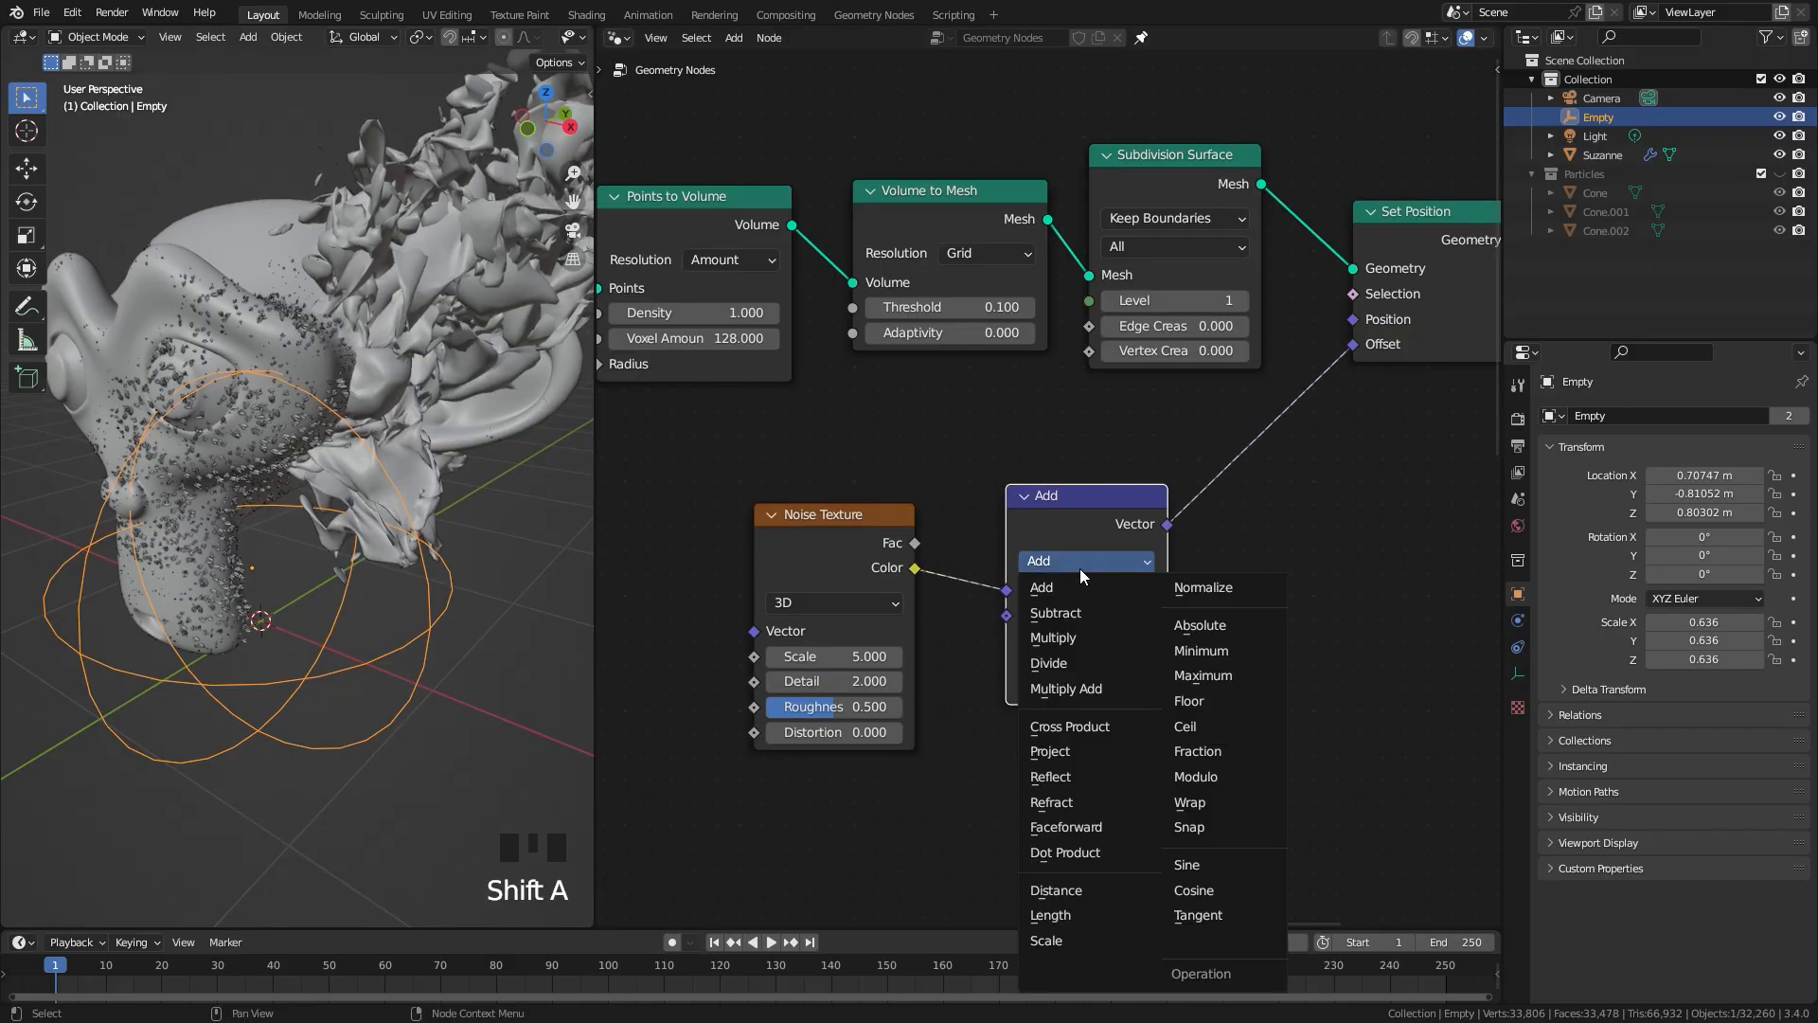
{"action": "left_click", "coordinate": [1063, 615]}
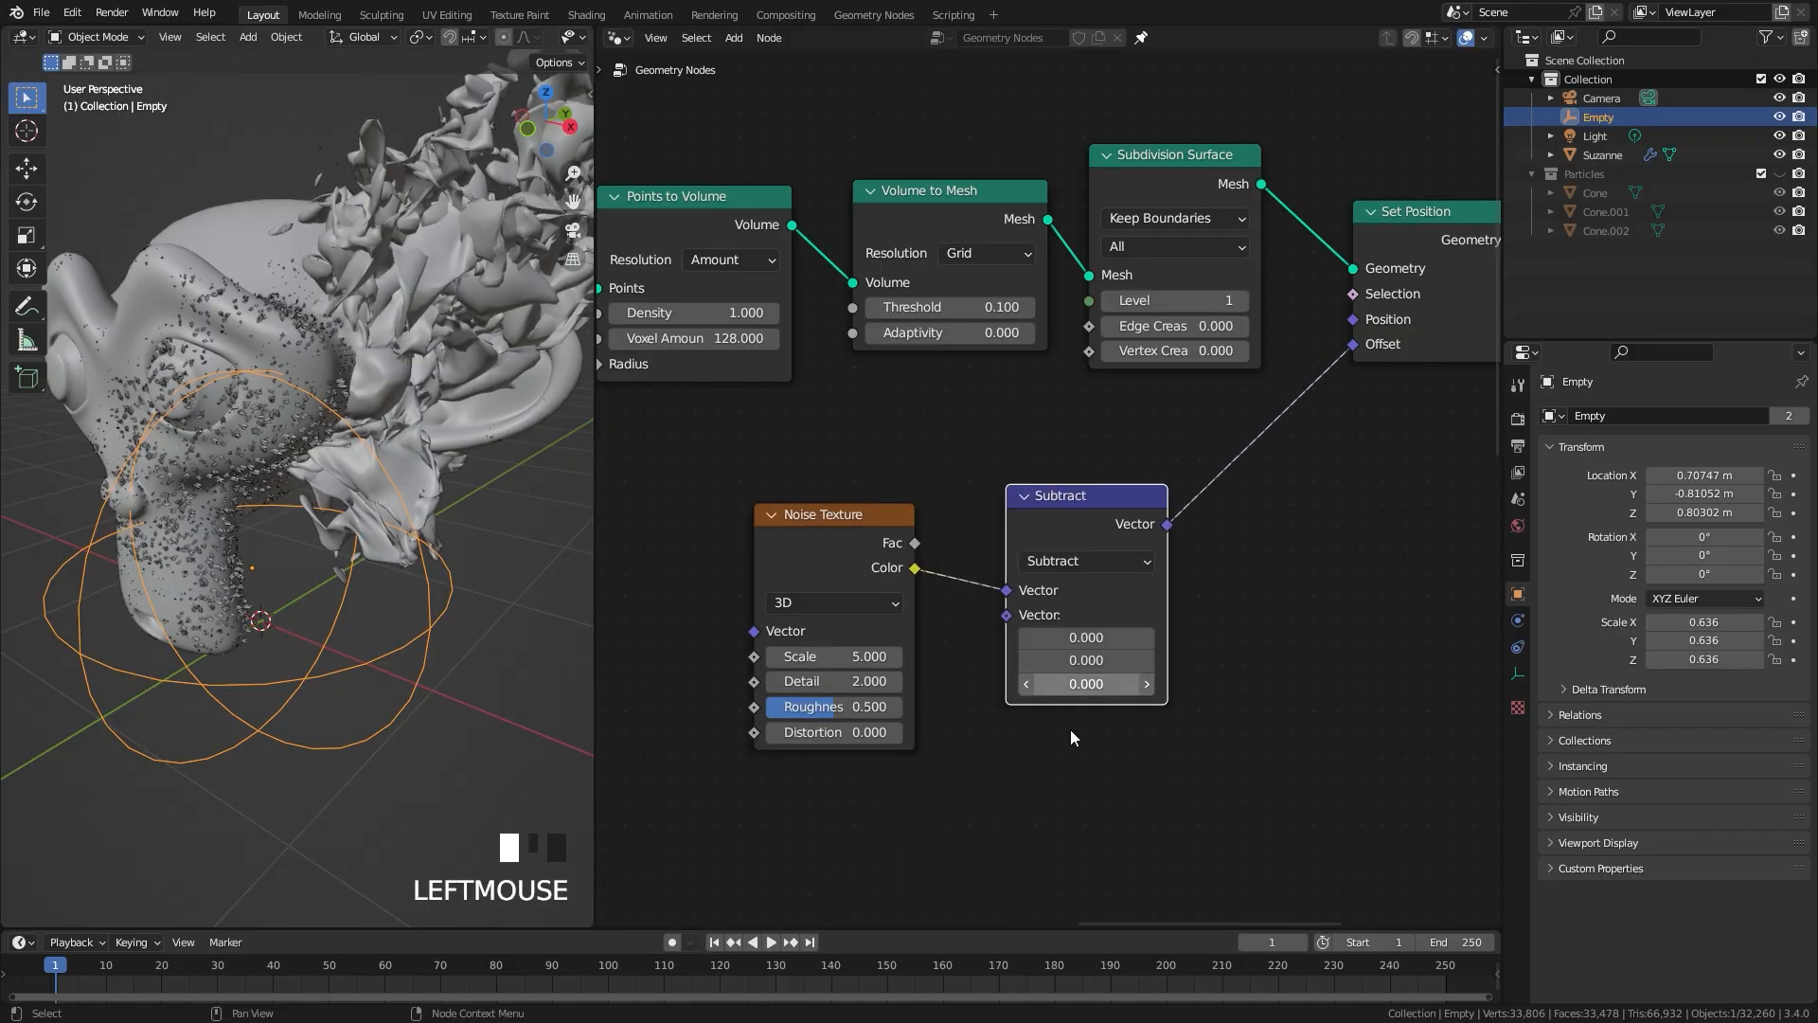
{"action": "left_click", "coordinate": [1072, 637]}
Step: Move the Noise Texture and Subtract nodes farther from Set Position to make room for another node
{"action": "left_click_drag", "start_coordinate": [1166, 559], "coordinate": [1133, 567]}
{"action": "left_click_drag", "start_coordinate": [881, 796], "coordinate": [1003, 607]}
{"action": "middle_click_drag", "start_coordinate": [271, 596], "coordinate": [305, 504]}
{"action": "key", "text": "shift+a"}
{"action": "mouse_move", "coordinate": [1093, 576]}
{"action": "key", "text": "shift+d"}
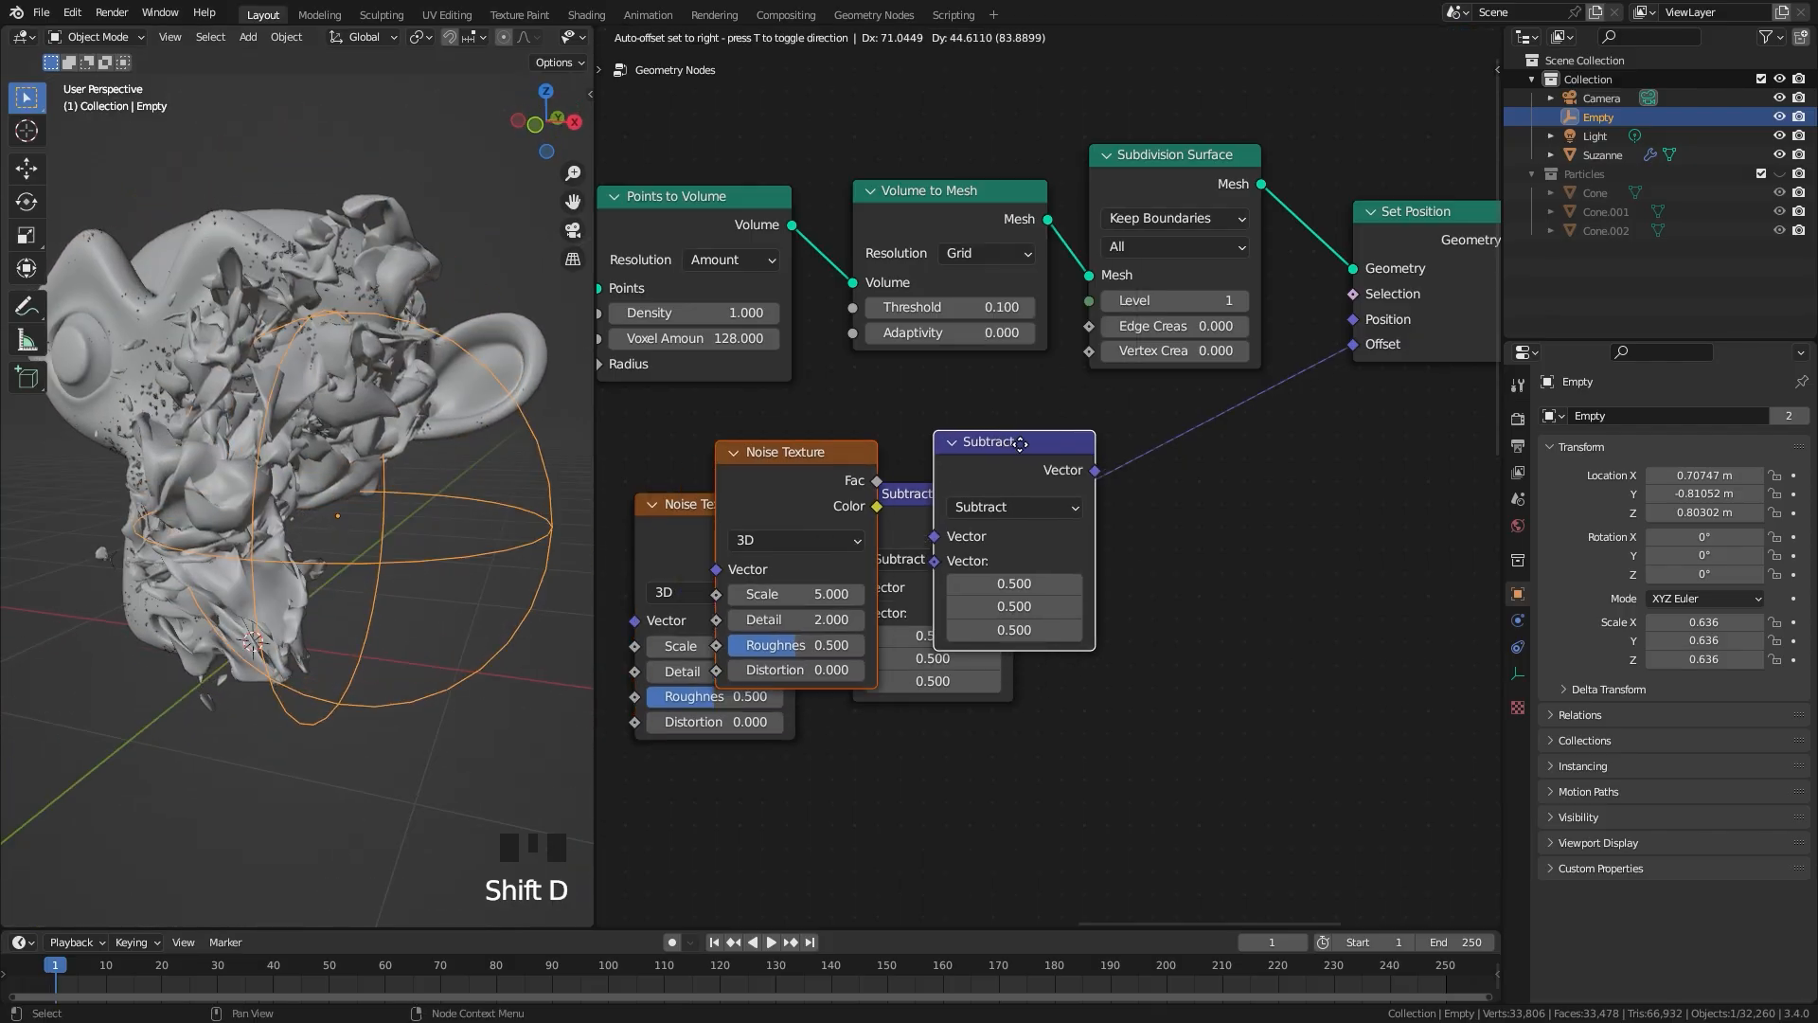
{"action": "left_click", "coordinate": [909, 525]}
Step: Duplicate the Subtract node onto the link to the Set Position Offset and switch the copy to Scale
{"action": "left_click", "coordinate": [923, 519]}
{"action": "key", "text": "shift+d"}
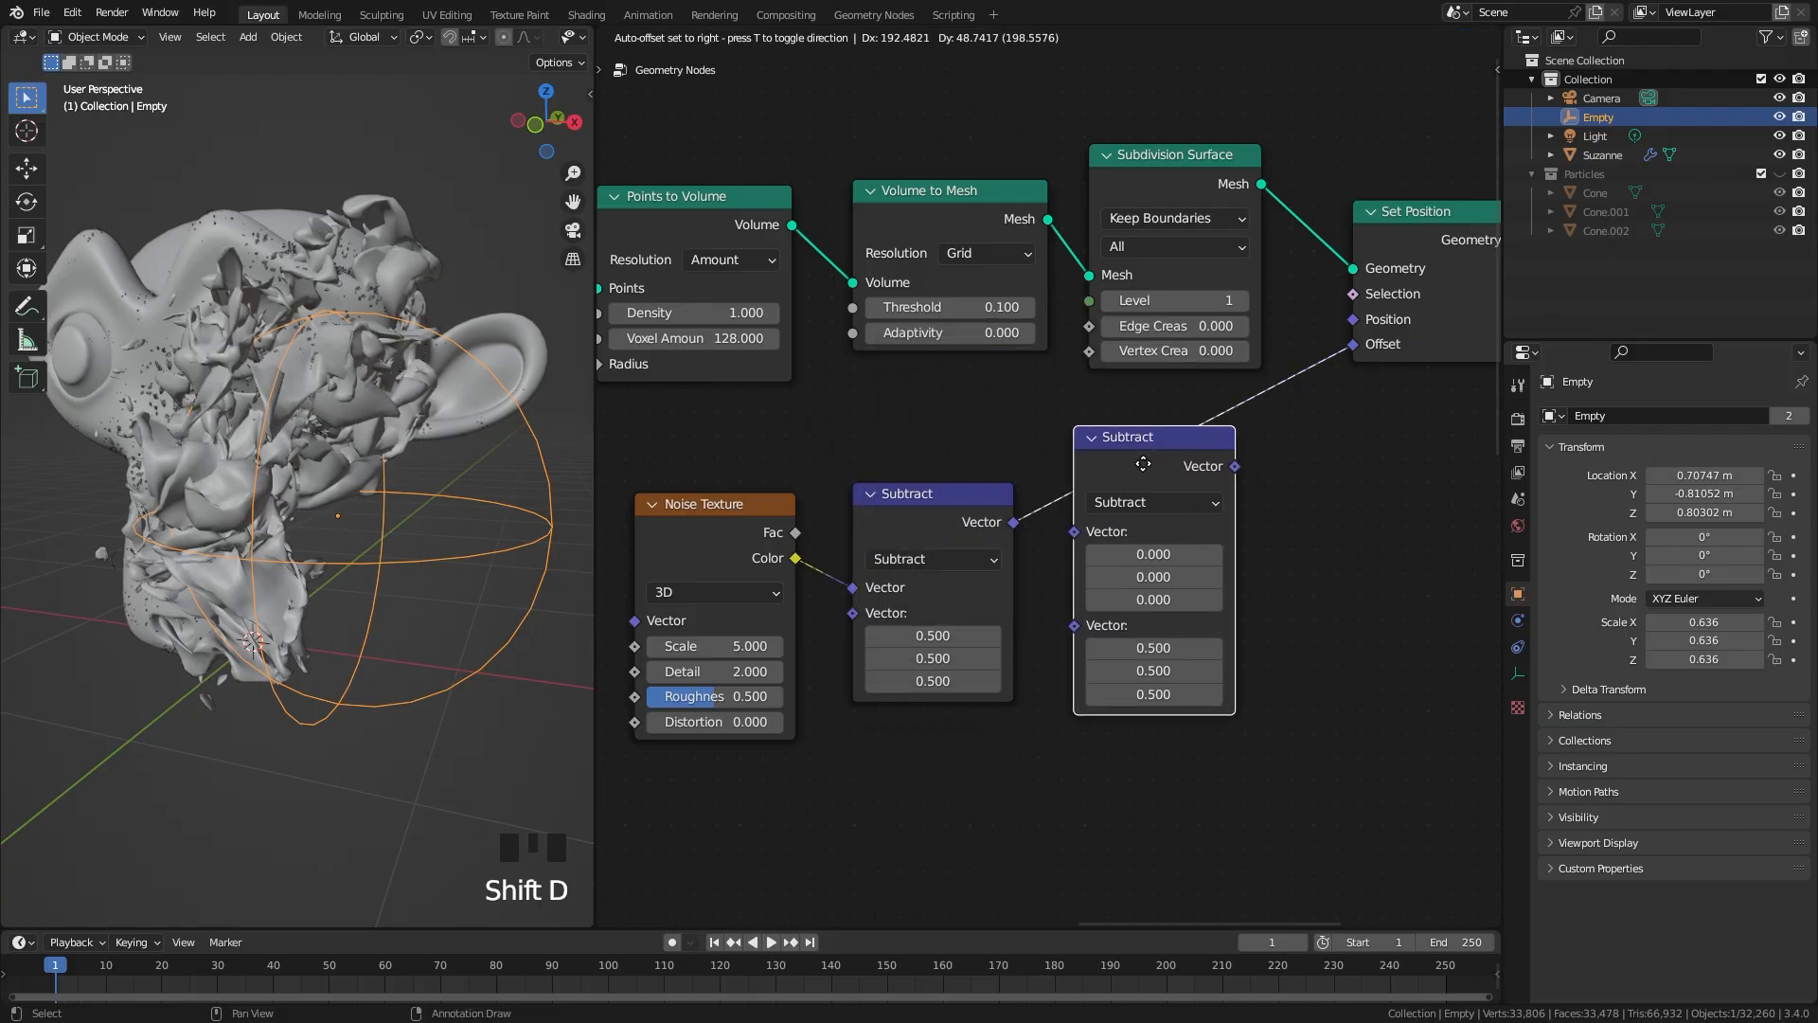
{"action": "left_click", "coordinate": [1182, 458]}
{"action": "left_click", "coordinate": [1158, 500]}
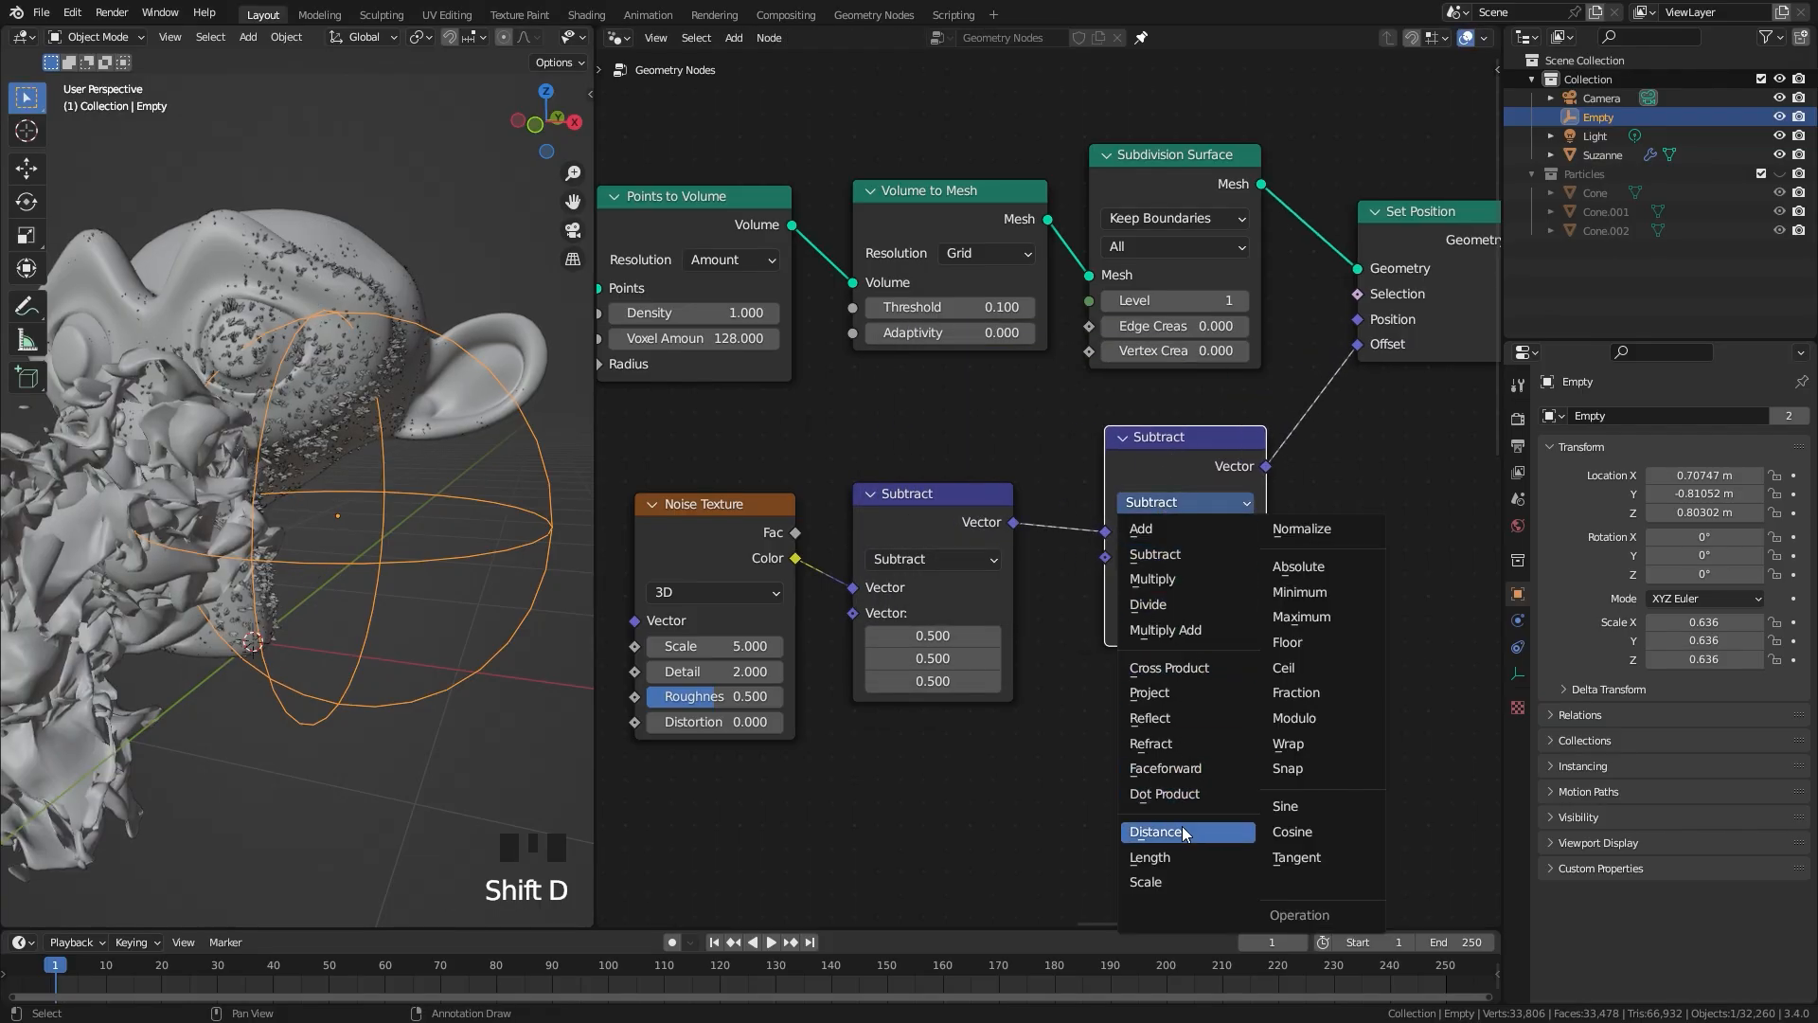
{"action": "left_click", "coordinate": [1167, 881]}
{"action": "left_click_drag", "start_coordinate": [1171, 438], "coordinate": [1129, 501]}
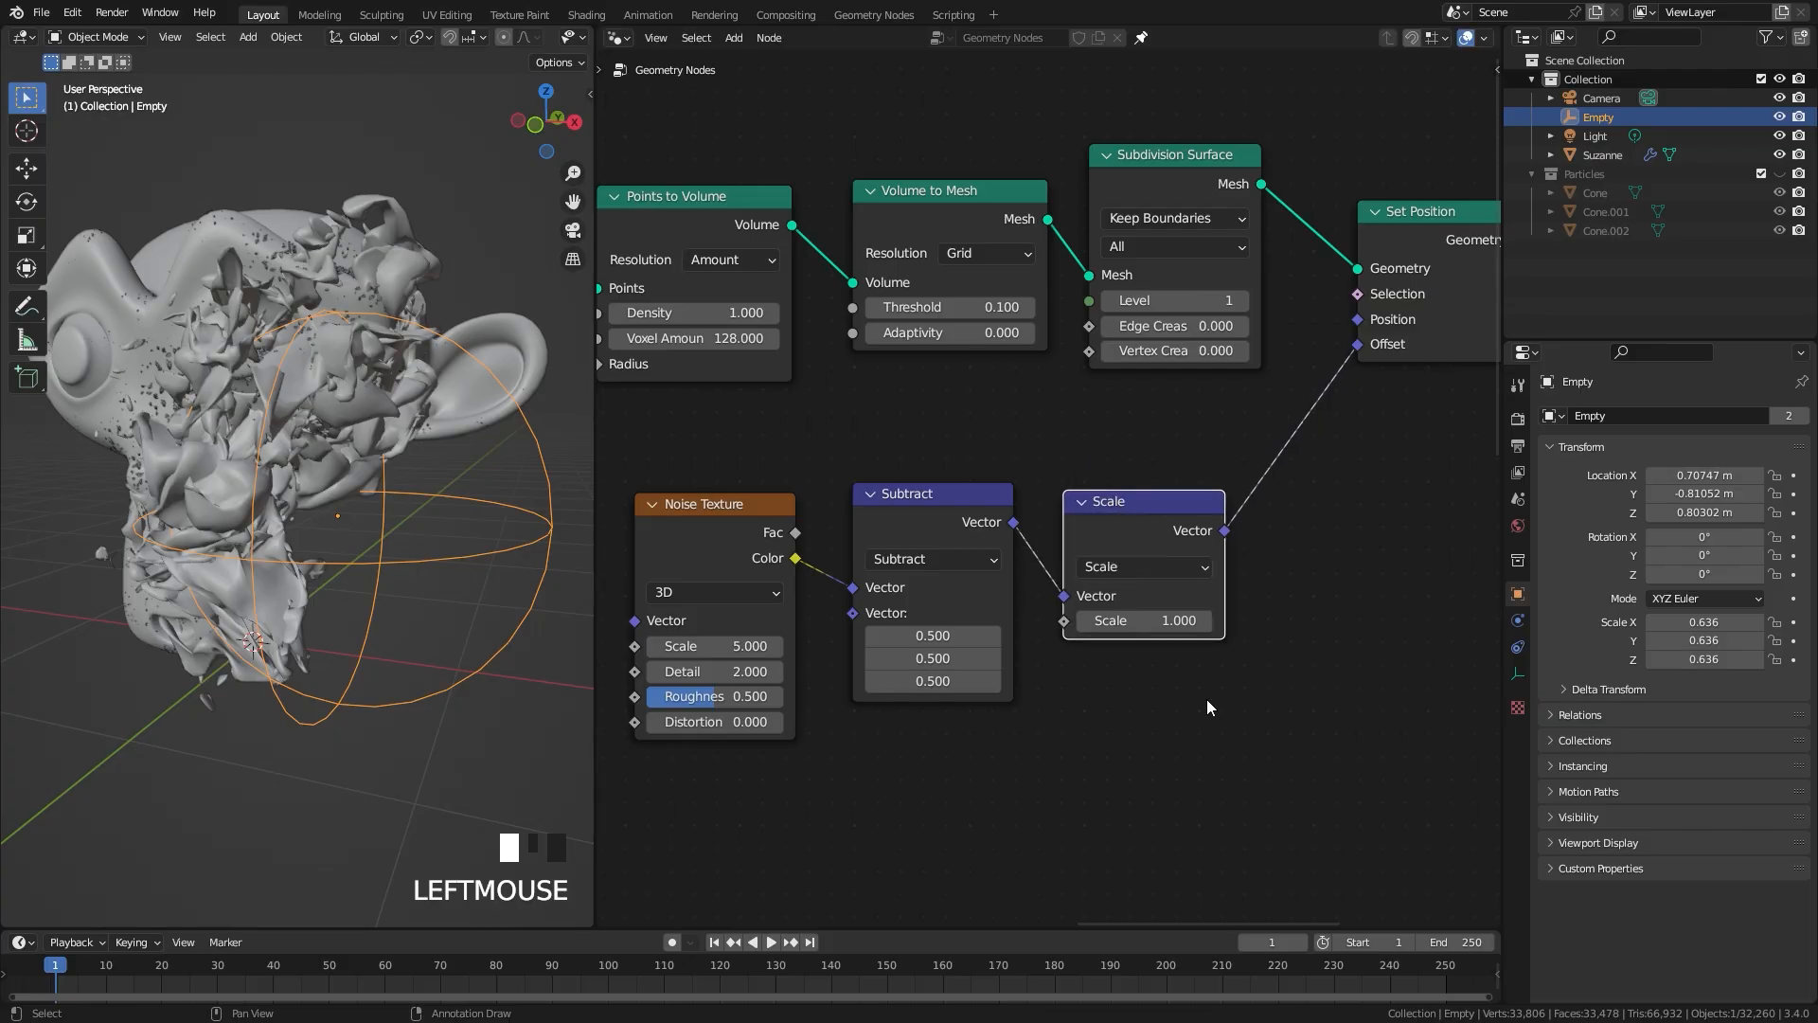
Step: Set the Scale factor of the vector Scale node to 0.12
{"action": "scroll", "coordinate": [1051, 490], "scroll_direction": "up", "scroll_amount": 2}
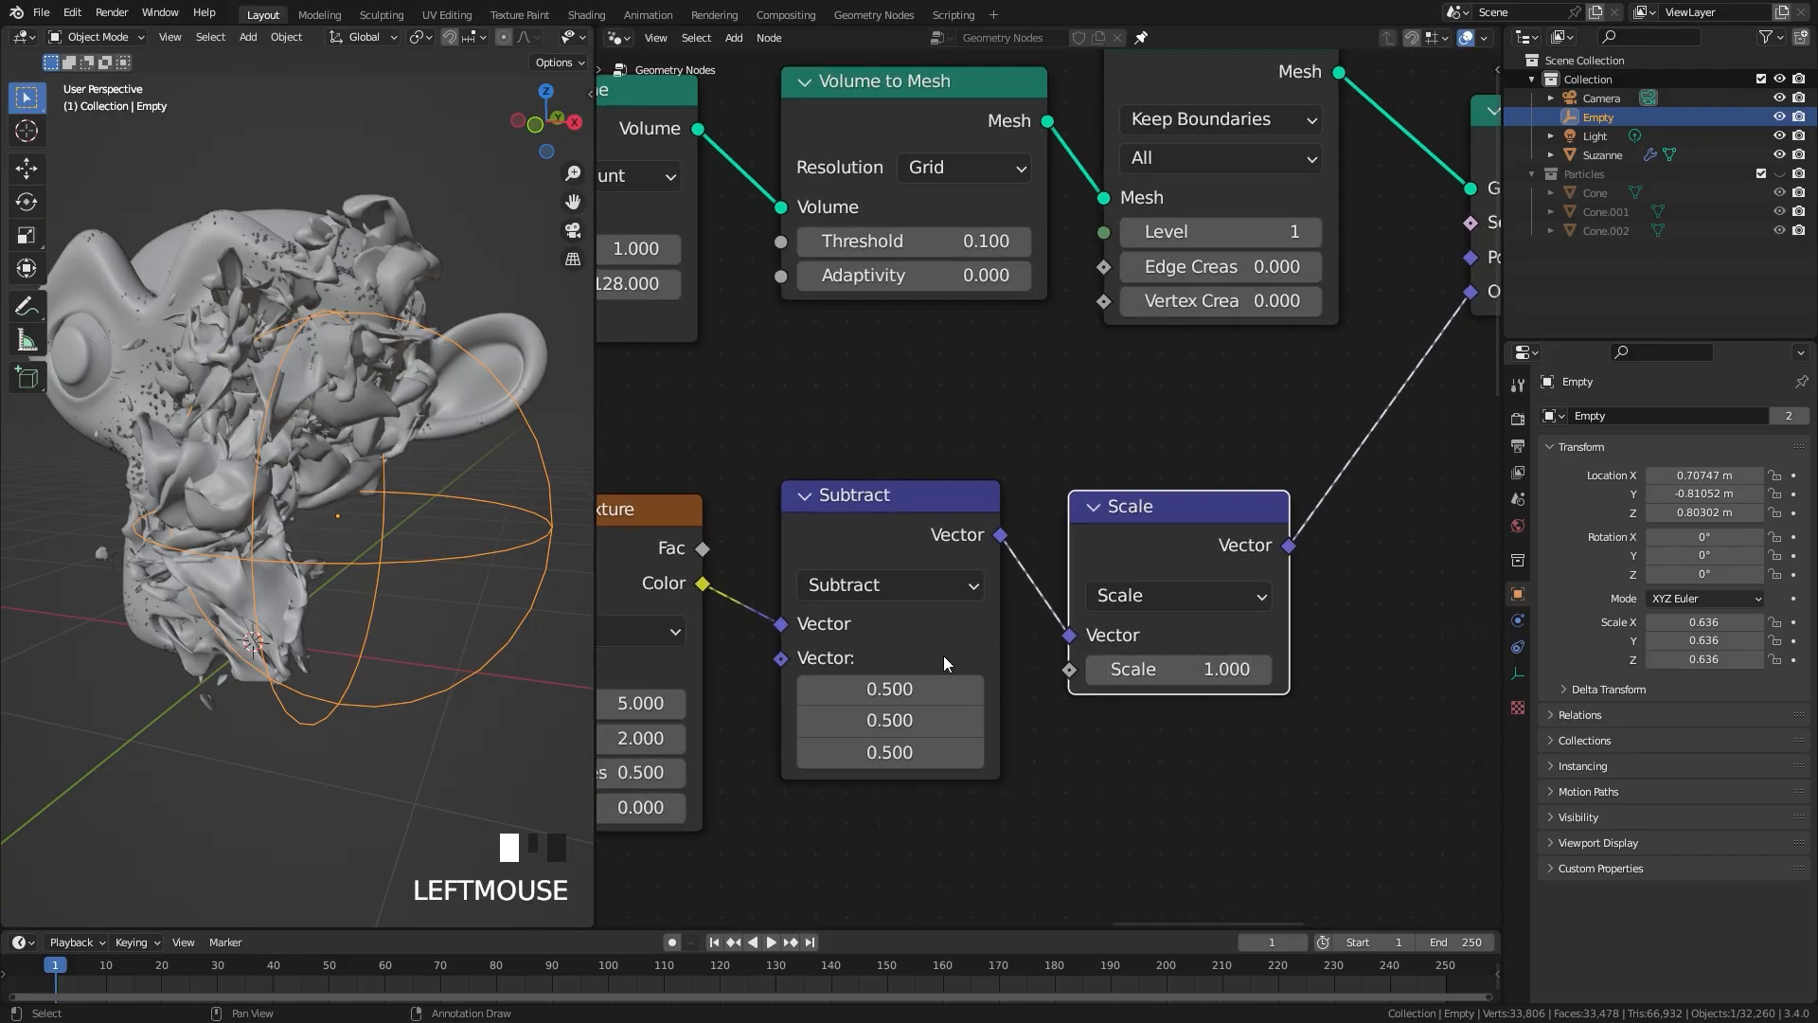
{"action": "left_click_drag", "start_coordinate": [1218, 669], "coordinate": [1210, 668]}
{"action": "left_click", "coordinate": [1210, 669]}
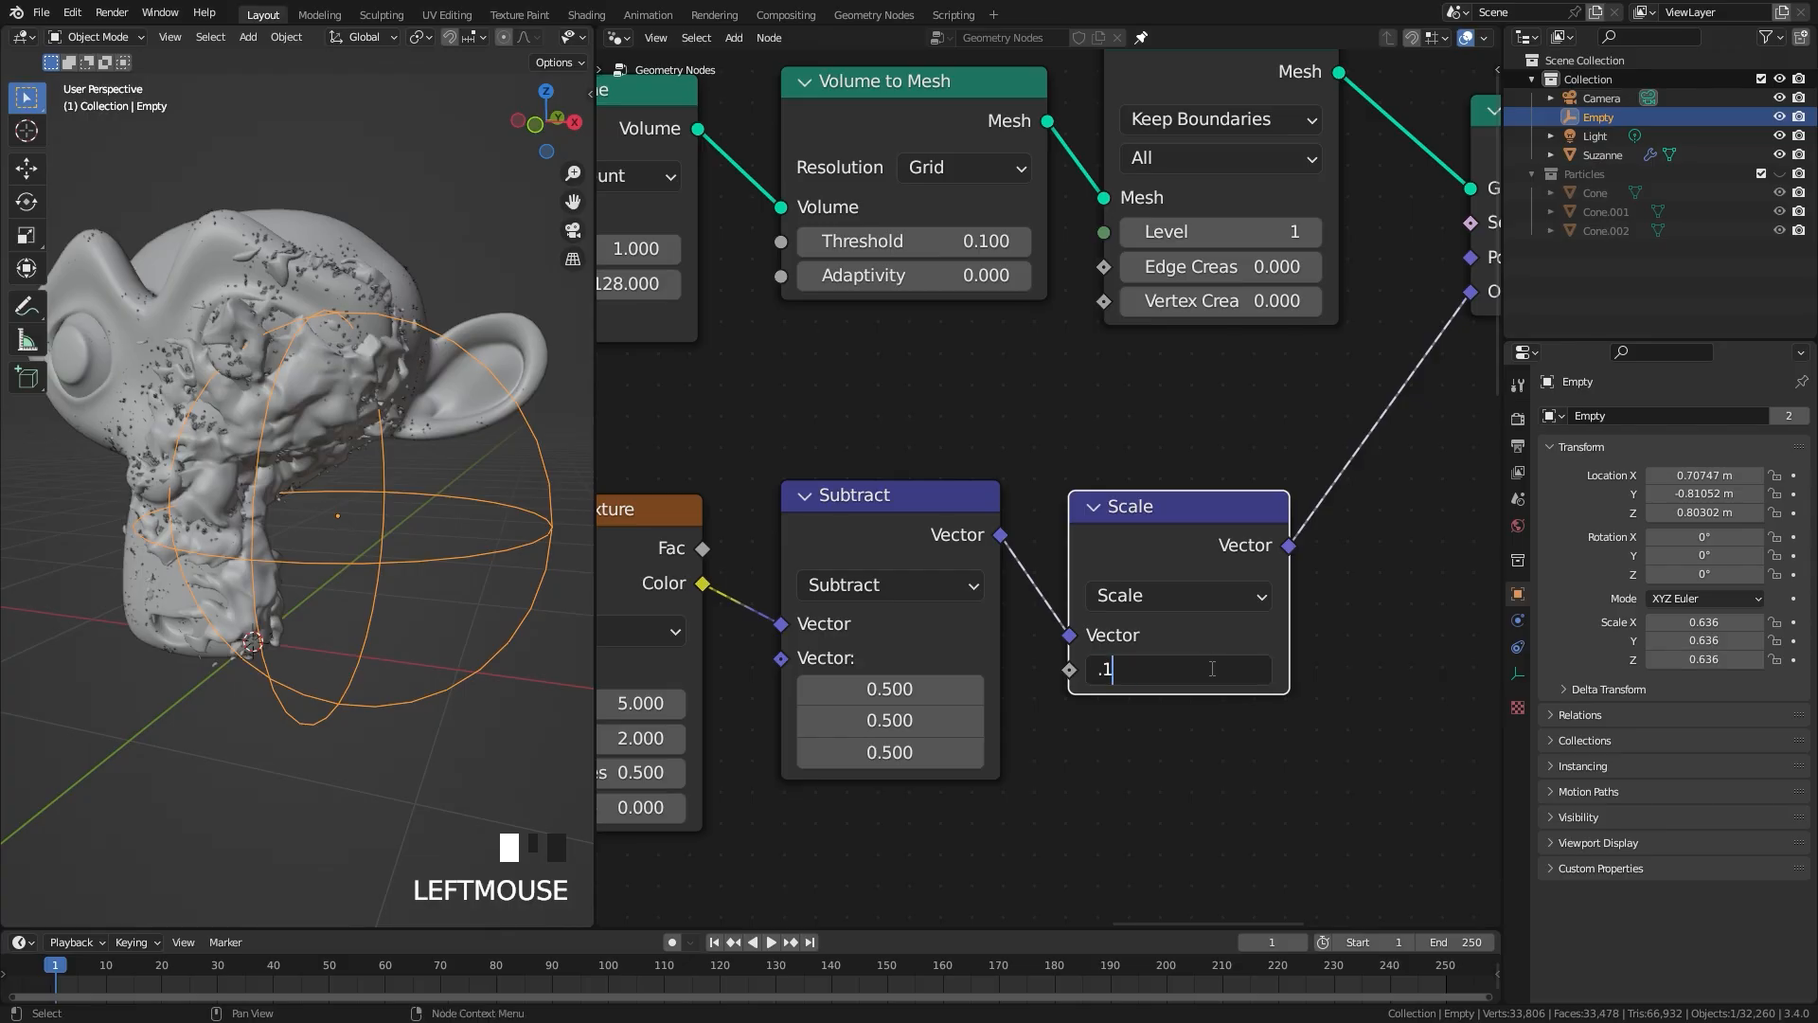
{"action": "key", "text": "Return"}
Step: Set the displacement Noise Texture's Scale to 3 and its Roughness to 0.6
{"action": "middle_click_drag", "start_coordinate": [536, 663], "coordinate": [405, 613]}
{"action": "scroll", "coordinate": [407, 613], "scroll_direction": "down", "scroll_amount": 1}
{"action": "middle_click_drag", "start_coordinate": [957, 689], "coordinate": [1224, 648]}
{"action": "scroll", "coordinate": [957, 635], "scroll_direction": "up", "scroll_amount": 1}
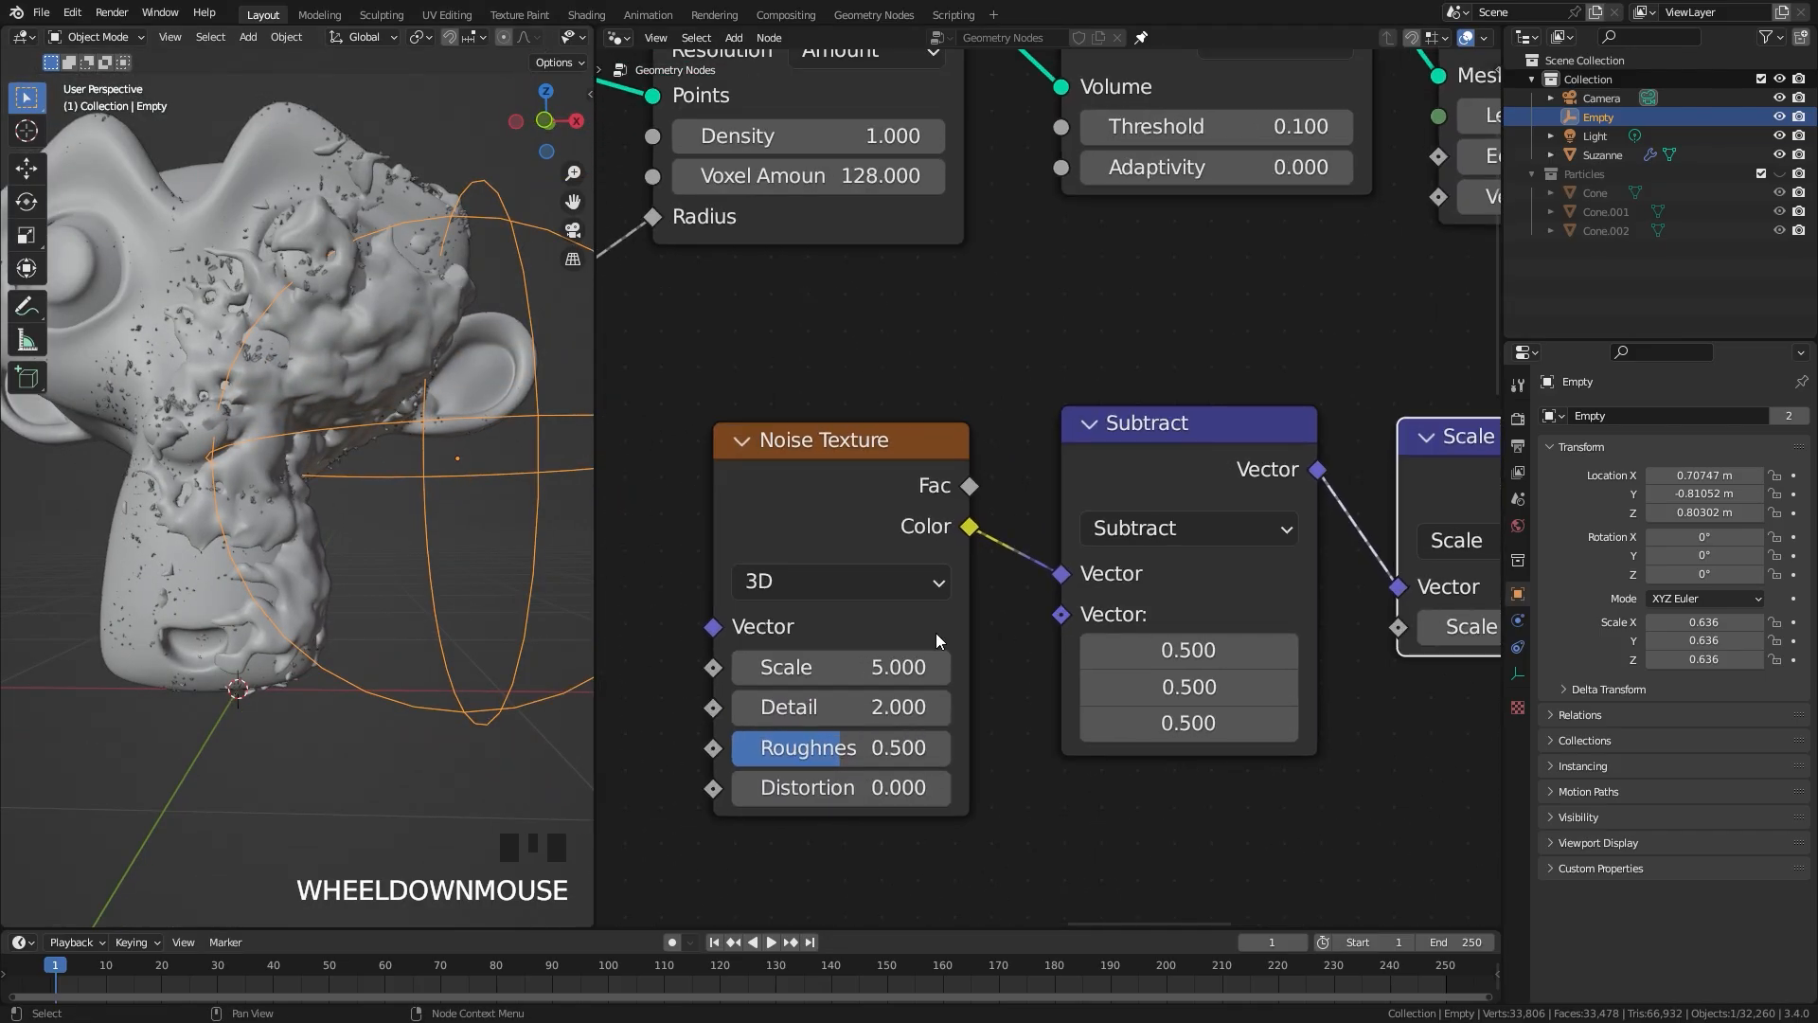
{"action": "left_click", "coordinate": [888, 663]}
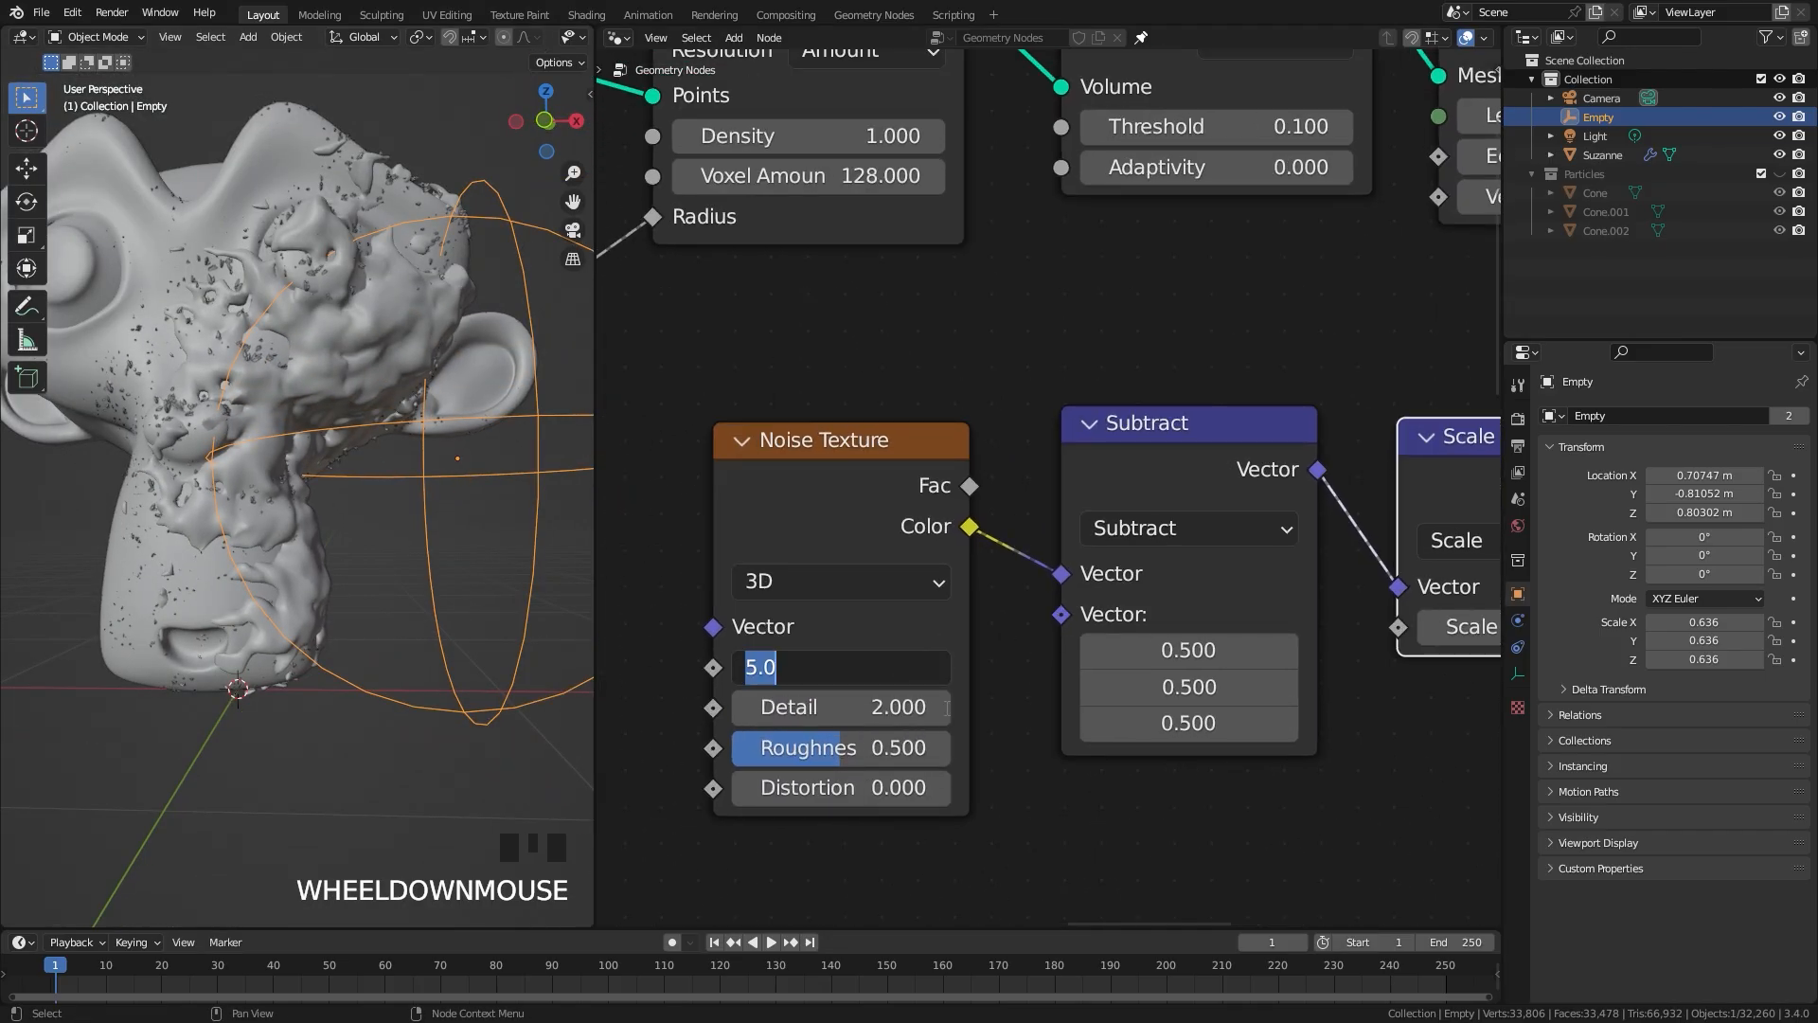
{"action": "type", "text": "3"}
{"action": "left_click", "coordinate": [1080, 791]}
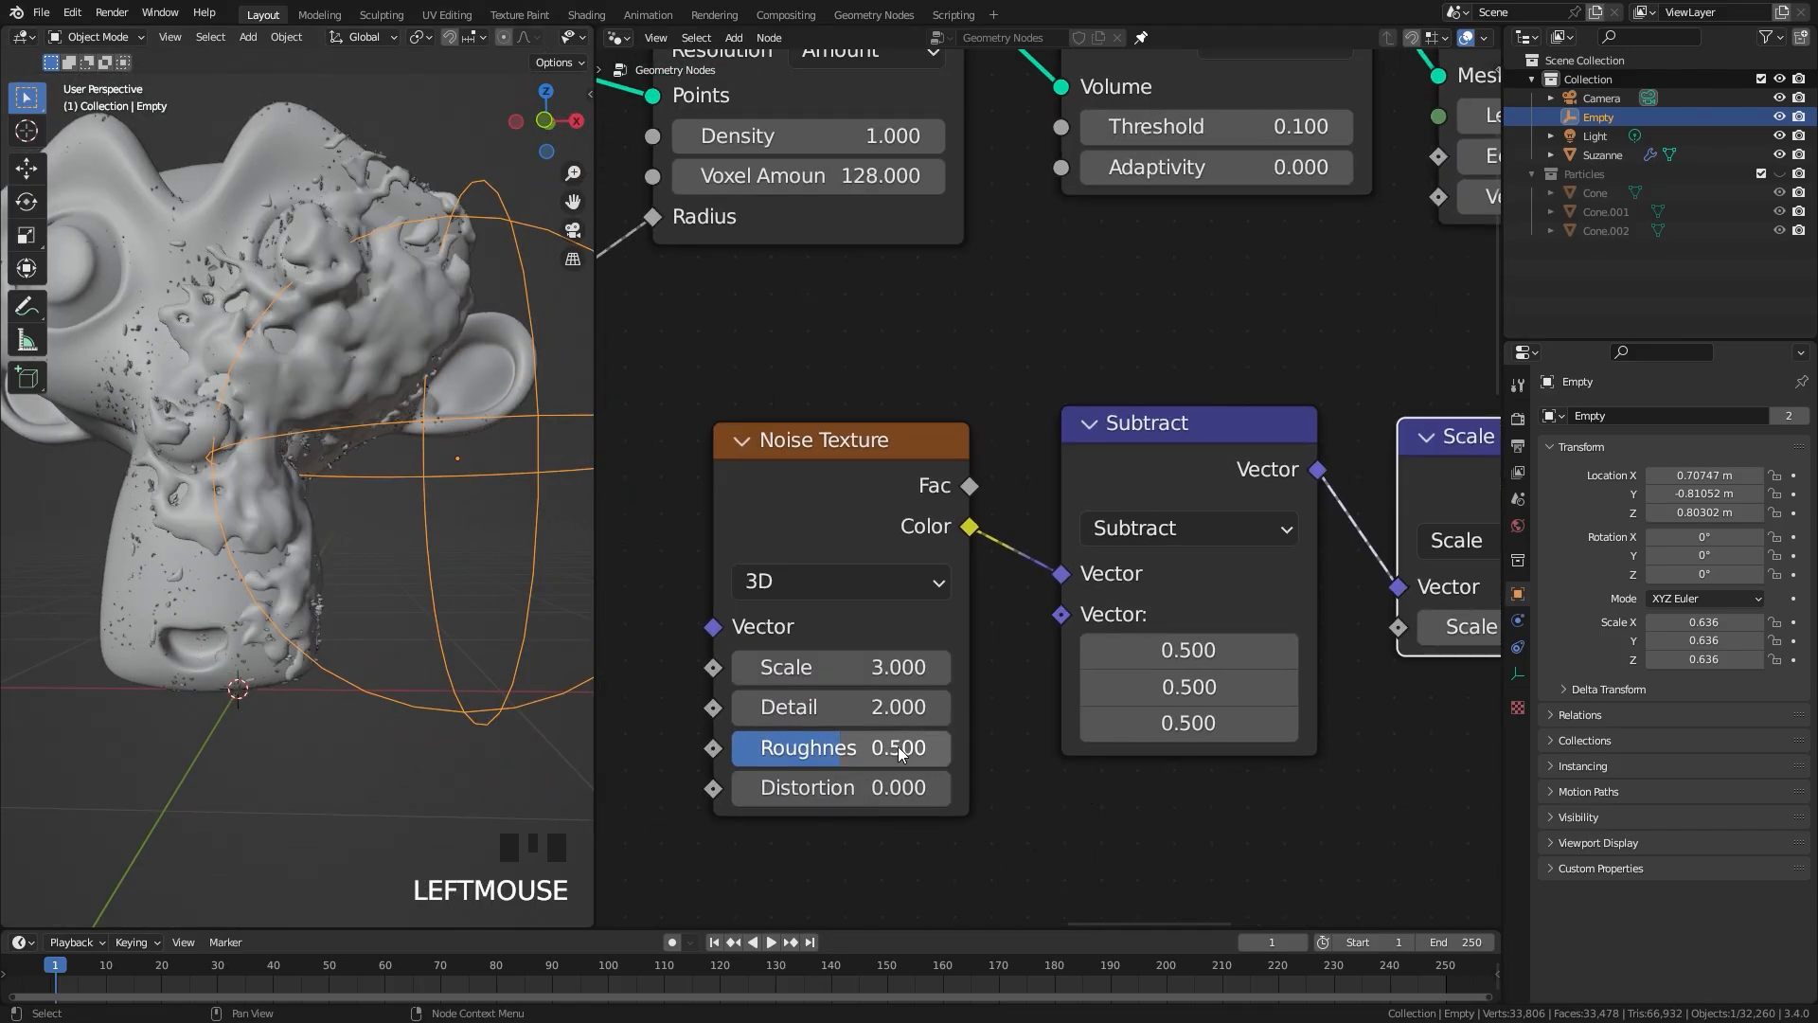
{"action": "left_click_drag", "start_coordinate": [854, 748], "coordinate": [881, 748]}
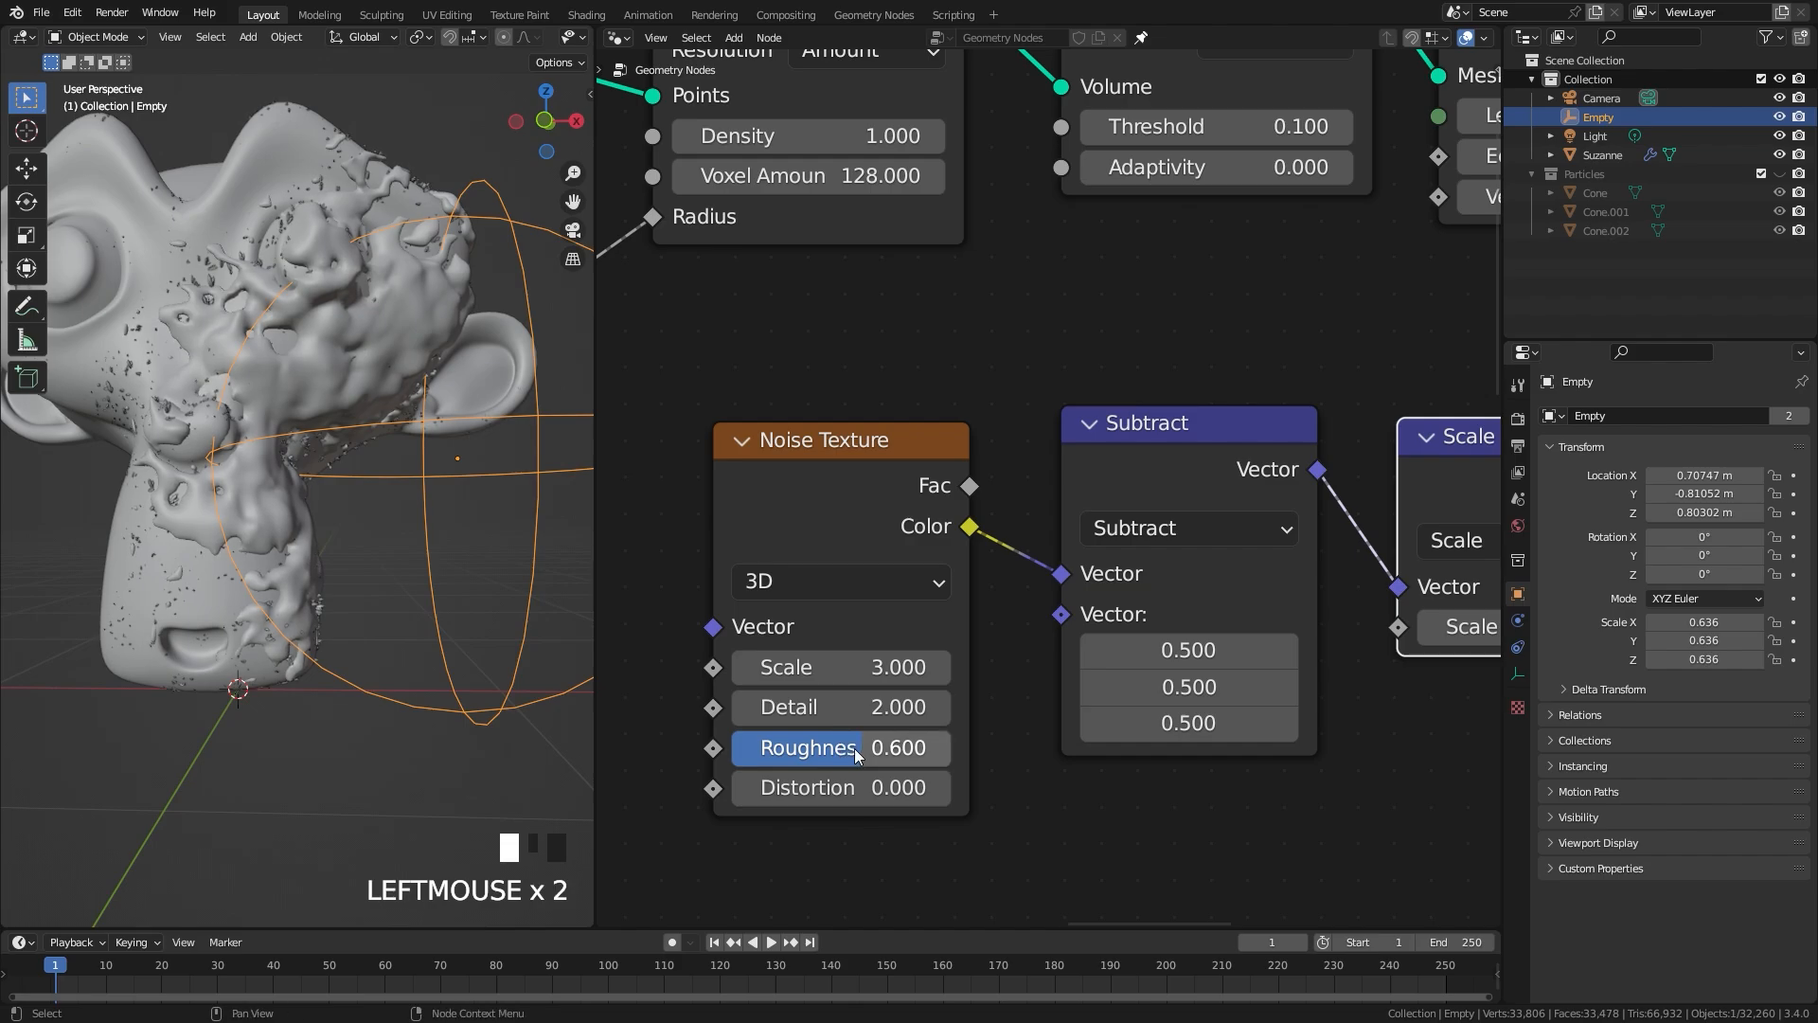
{"action": "left_click", "coordinate": [942, 790]}
{"action": "left_click", "coordinate": [941, 790]}
Step: Mute the Set Position node and inspect the ice mesh on the monkey head without its displacement
{"action": "middle_click_drag", "start_coordinate": [398, 606], "coordinate": [327, 571]}
{"action": "scroll", "coordinate": [1116, 513], "scroll_direction": "down", "scroll_amount": 2}
{"action": "middle_click_drag", "start_coordinate": [1184, 512], "coordinate": [877, 601]}
{"action": "middle_click_drag", "start_coordinate": [1317, 345], "coordinate": [1000, 496]}
{"action": "left_click", "coordinate": [1125, 394]}
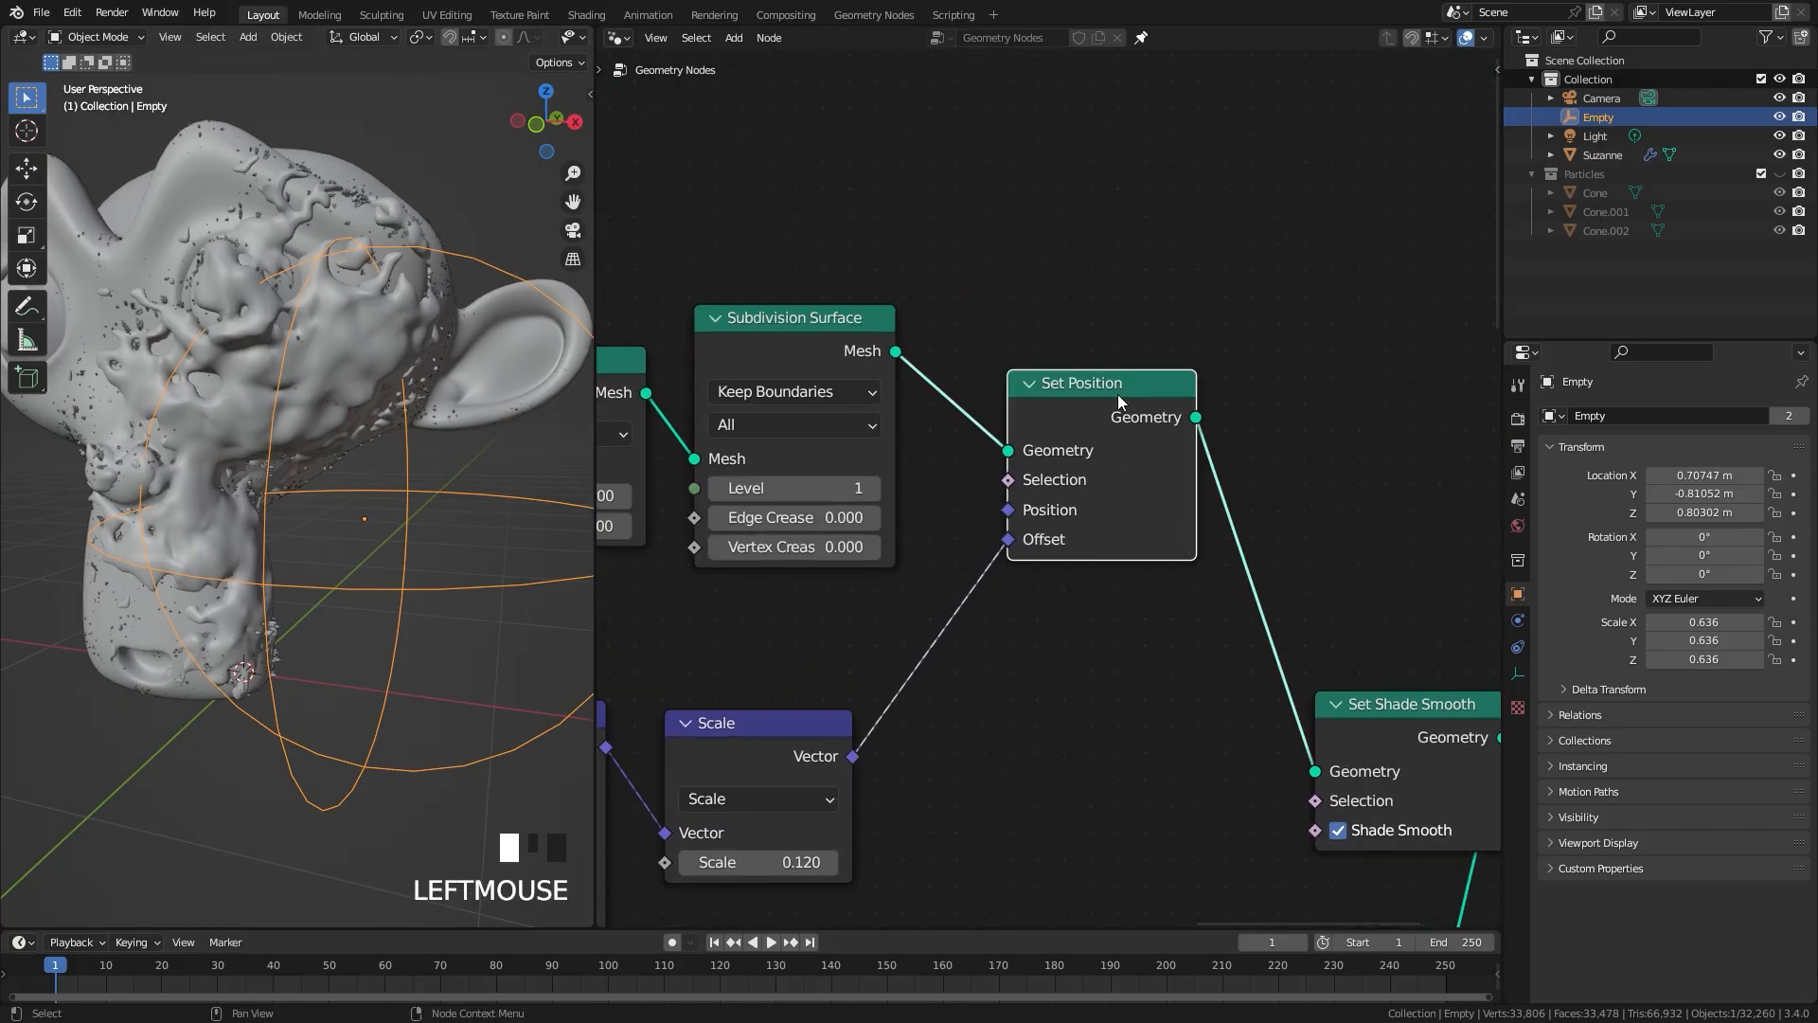
{"action": "key", "text": "m"}
{"action": "middle_click_drag", "start_coordinate": [305, 442], "coordinate": [250, 481]}
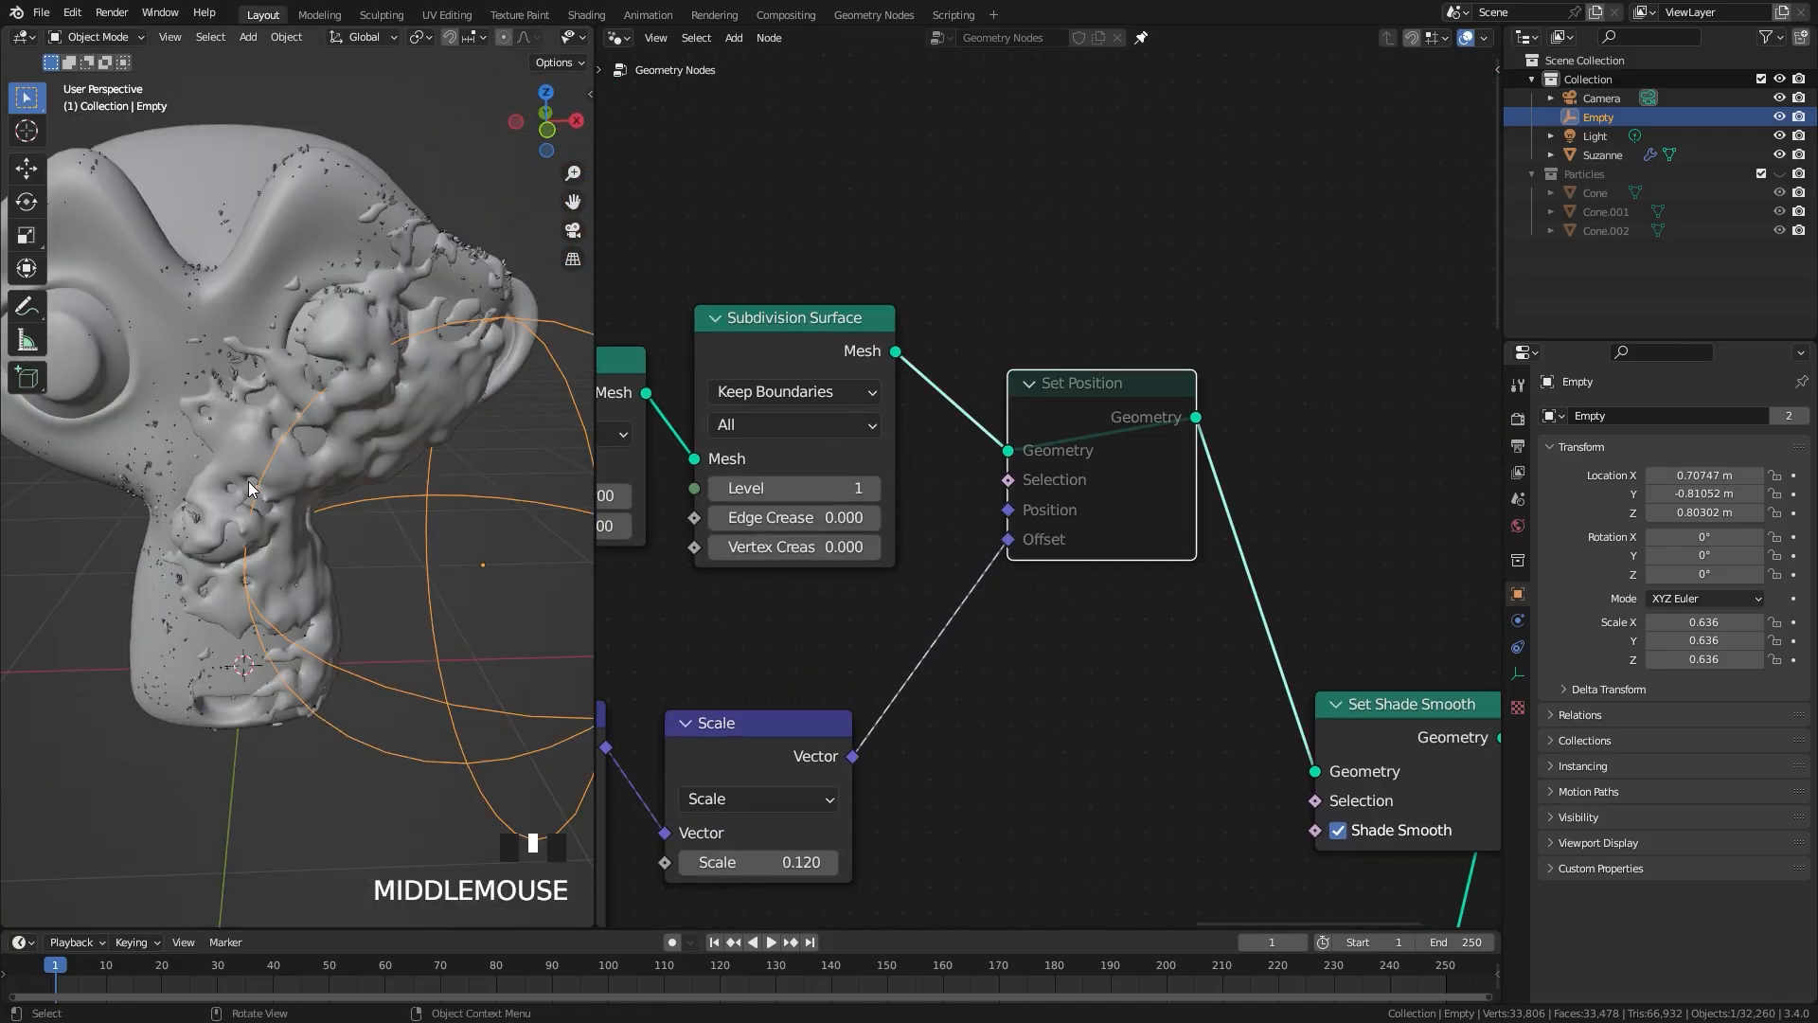
Step: Unmute the Set Position node and inspect the displaced ice mesh around the monkey's eye and snout
{"action": "scroll", "coordinate": [265, 478], "scroll_direction": "up", "scroll_amount": 3}
{"action": "key", "text": "m"}
{"action": "key", "text": "m"}
{"action": "middle_click_drag", "start_coordinate": [360, 445], "coordinate": [394, 466]}
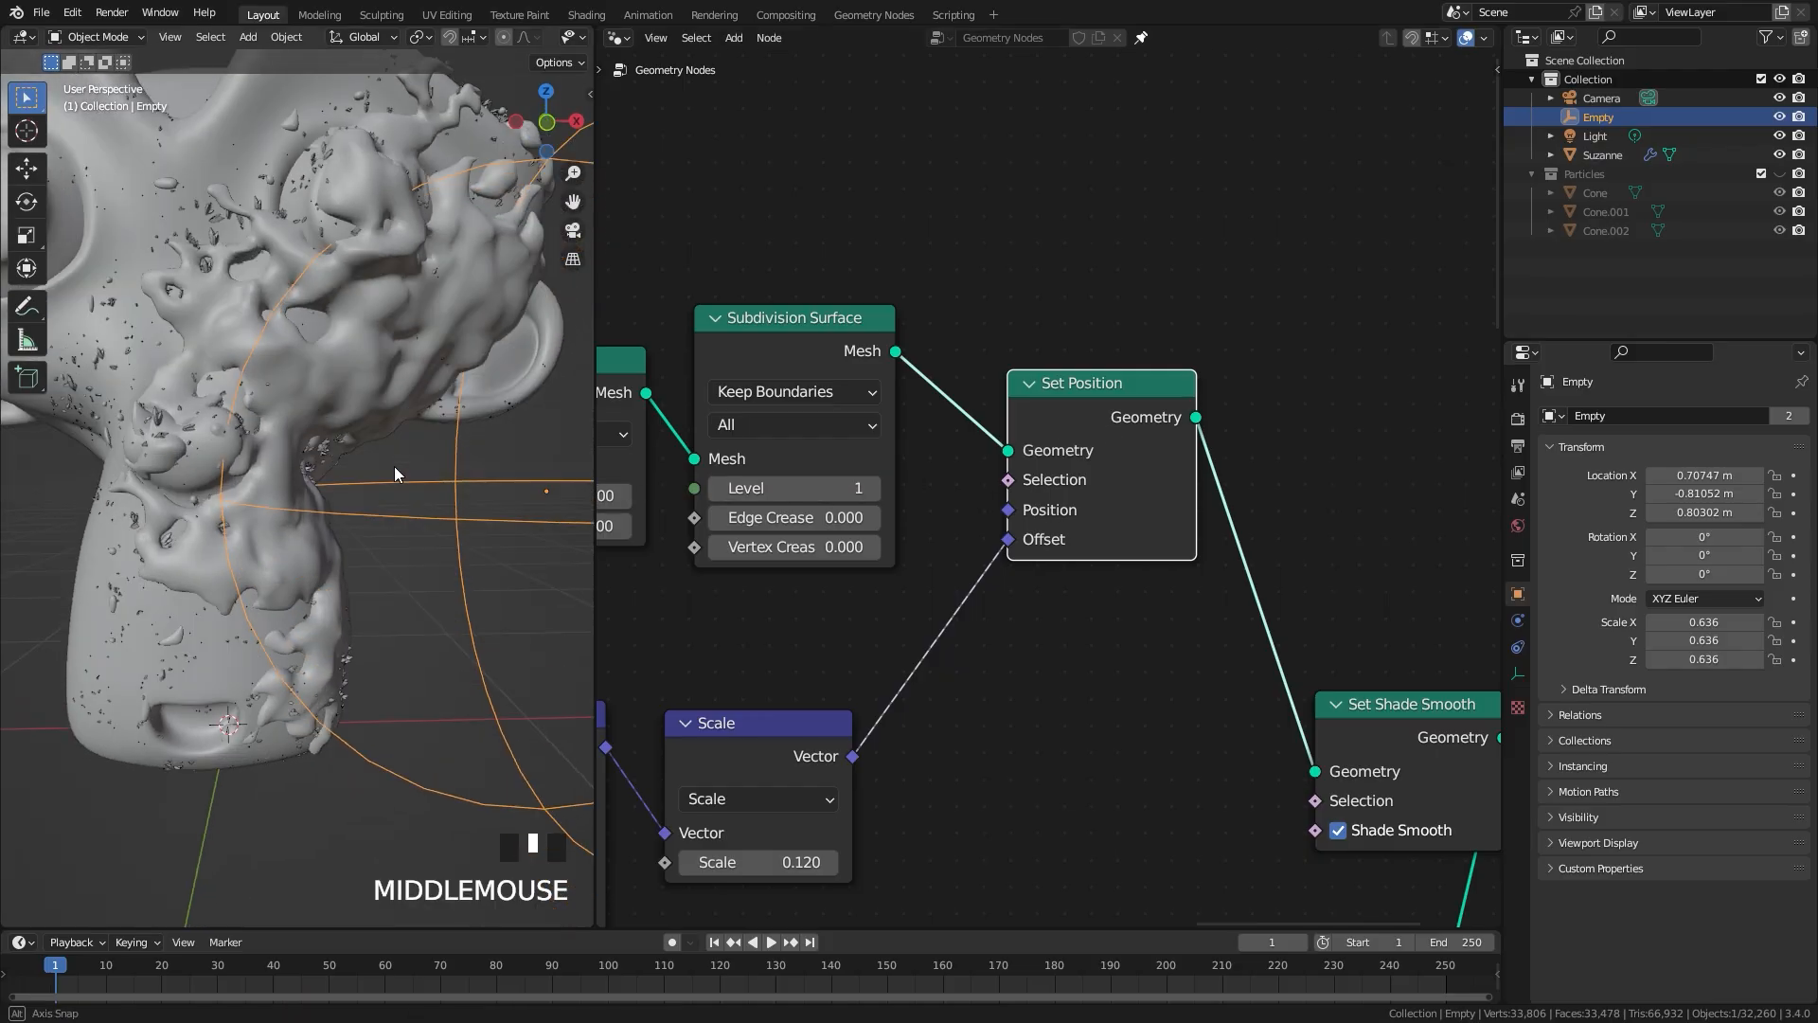
{"action": "middle_click_drag", "start_coordinate": [355, 268], "coordinate": [417, 496]}
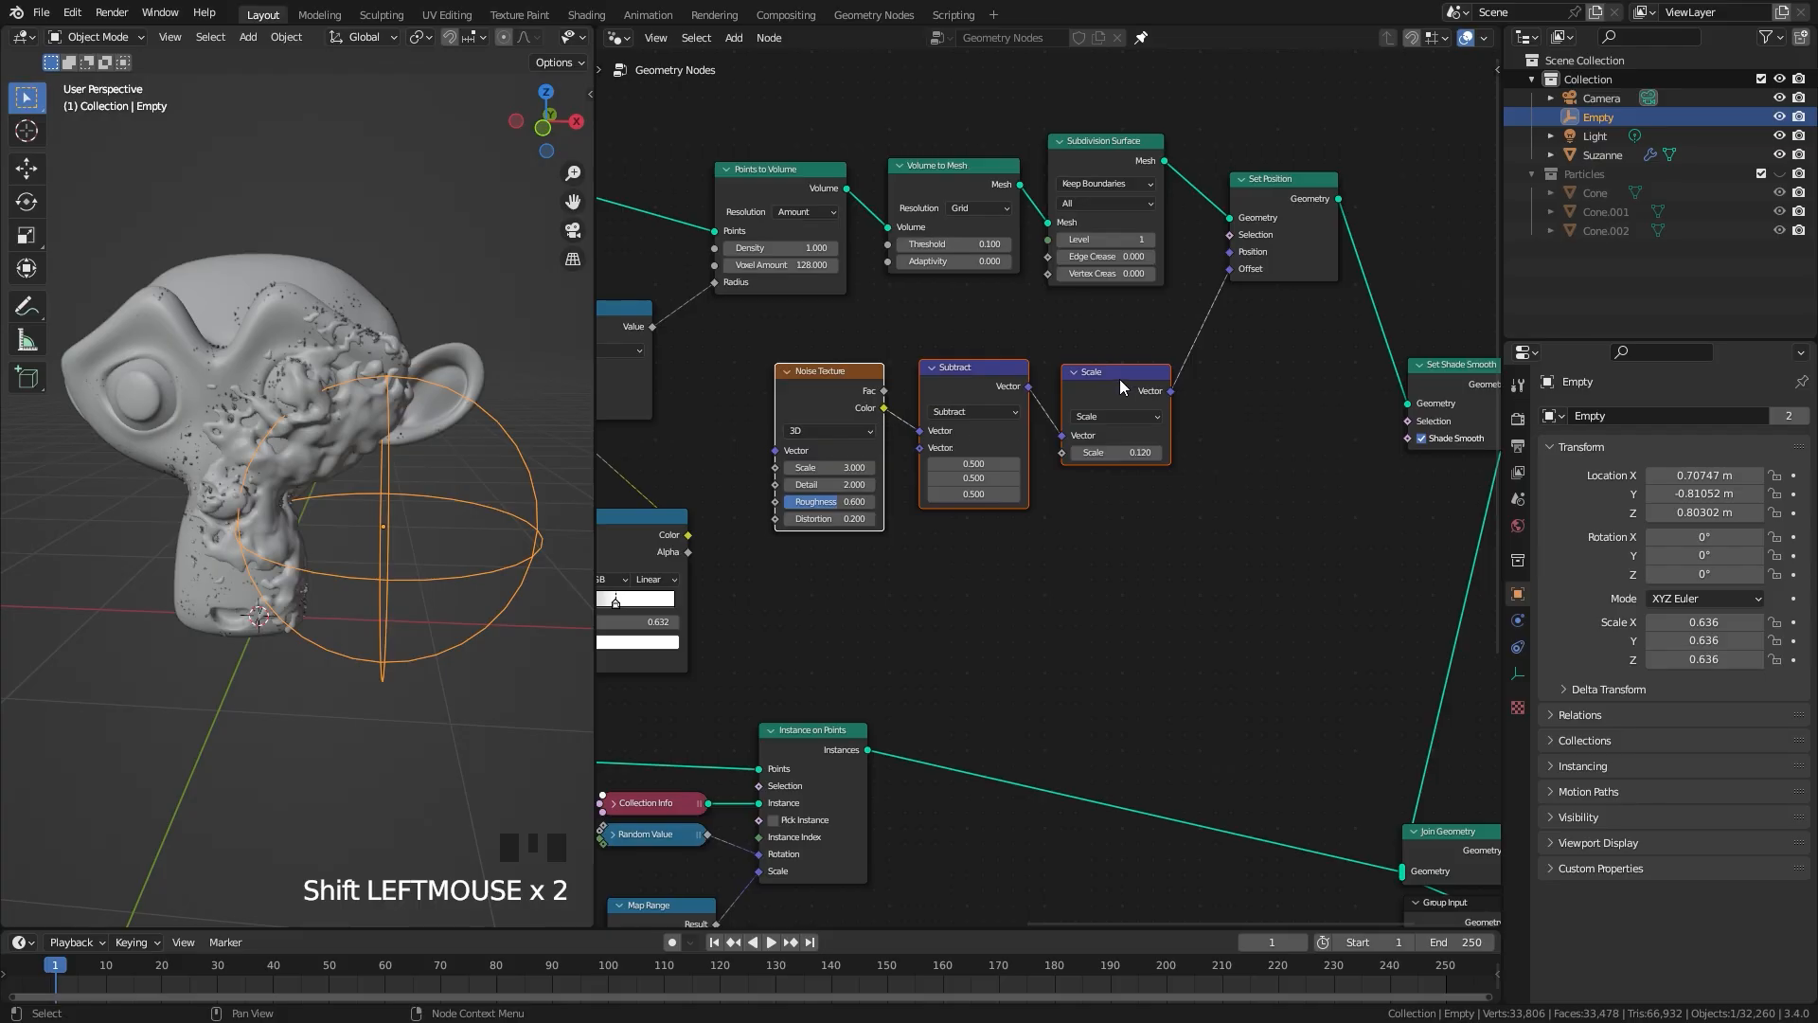
Step: Set To Min to 0.14 on the Map Range node that drives the Points to Volume radius
{"action": "middle_click_drag", "start_coordinate": [606, 411], "coordinate": [983, 432]}
{"action": "scroll", "coordinate": [956, 445], "scroll_direction": "up", "scroll_amount": 4}
{"action": "scroll", "coordinate": [842, 505], "scroll_direction": "up", "scroll_amount": 3}
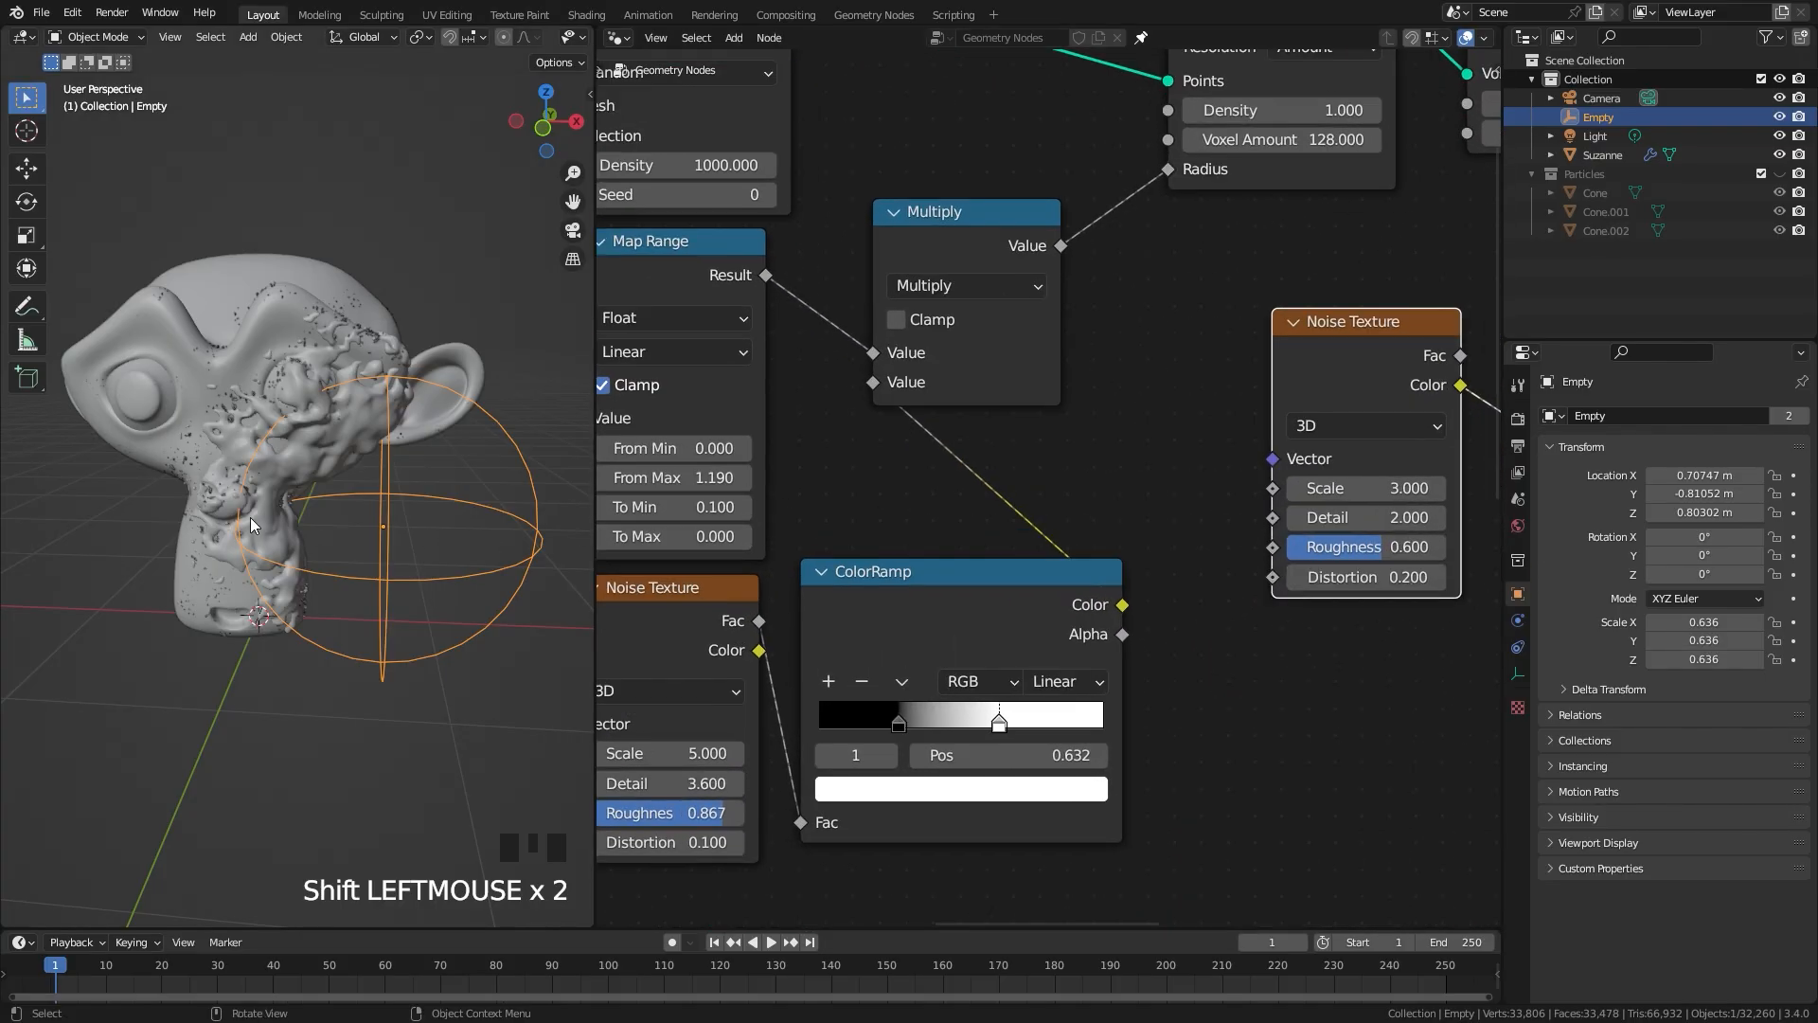
{"action": "scroll", "coordinate": [274, 500], "scroll_direction": "up", "scroll_amount": 1}
{"action": "middle_click_drag", "start_coordinate": [832, 483], "coordinate": [1032, 476]}
{"action": "scroll", "coordinate": [1034, 477], "scroll_direction": "up", "scroll_amount": 4}
{"action": "left_click_drag", "start_coordinate": [826, 513], "coordinate": [920, 513], "text": "shift"}
{"action": "left_click_drag", "start_coordinate": [815, 470], "coordinate": [757, 470], "text": "shift"}
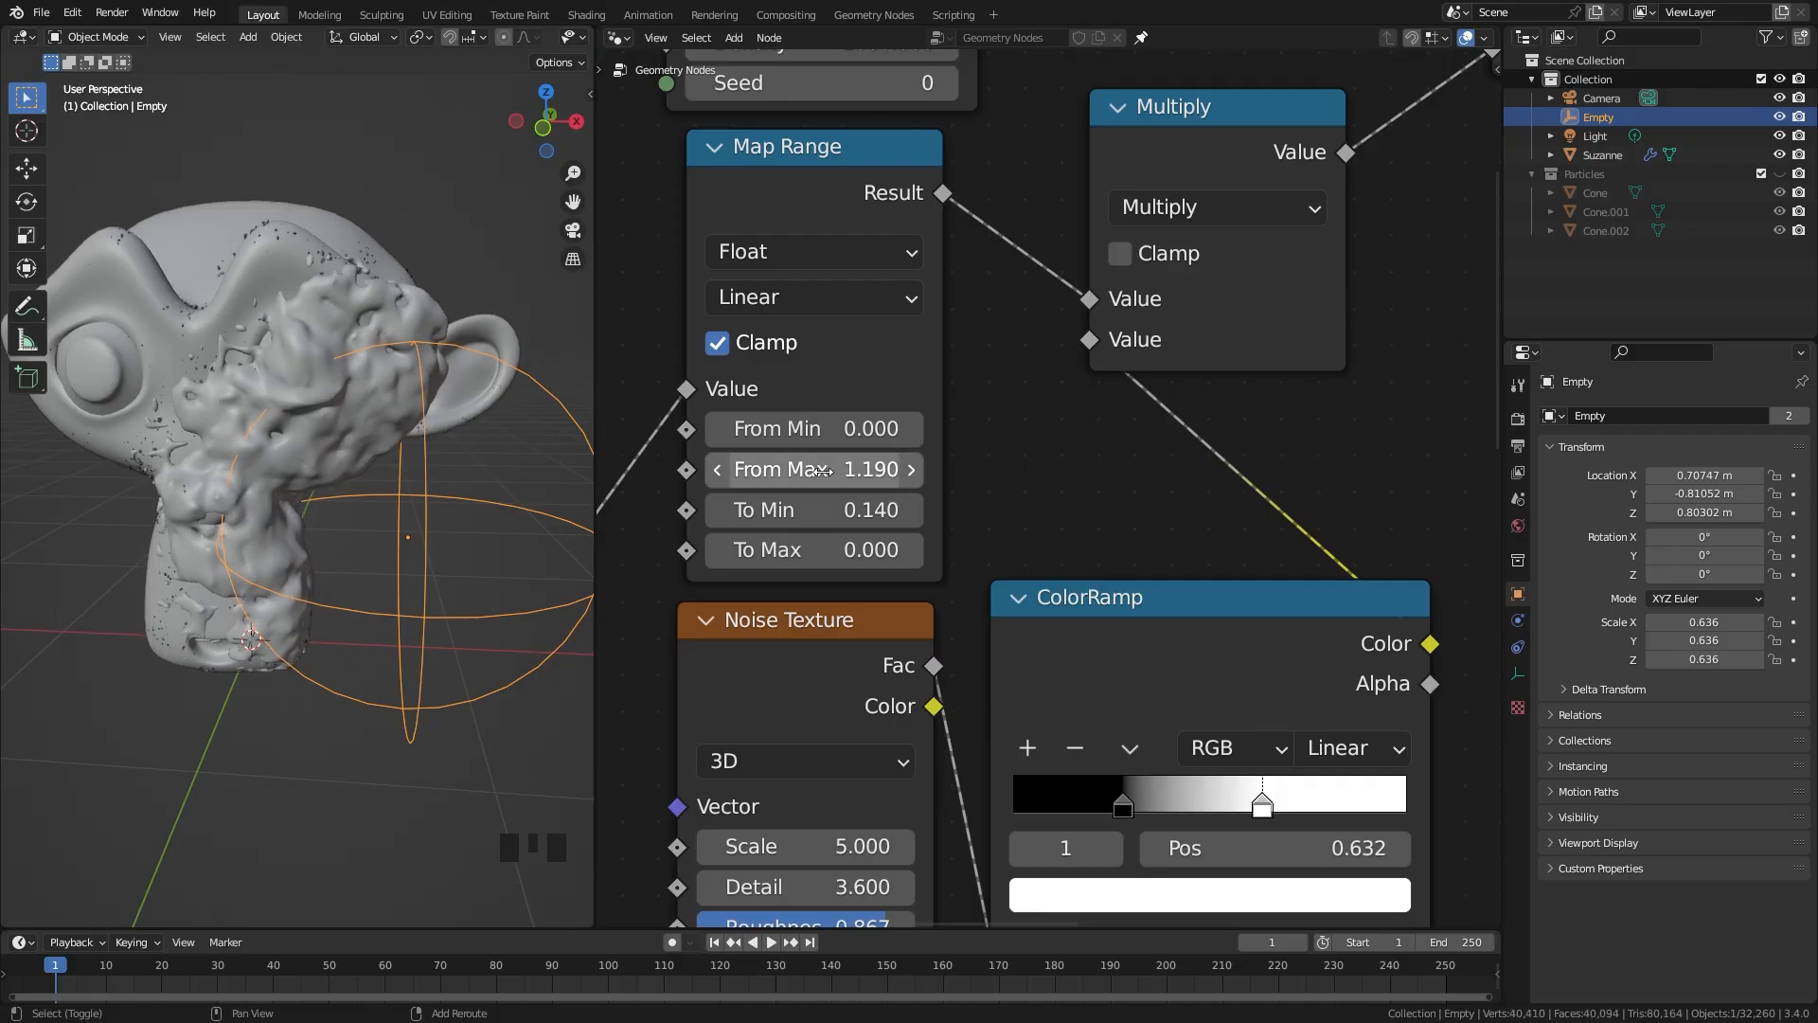
Step: Nudge the radius Noise Texture node into line beneath the Map Range node and save the file
{"action": "scroll", "coordinate": [822, 470], "scroll_direction": "down", "scroll_amount": 3}
{"action": "left_click_drag", "start_coordinate": [1175, 582], "coordinate": [1171, 507]}
{"action": "left_click_drag", "start_coordinate": [943, 577], "coordinate": [948, 577]}
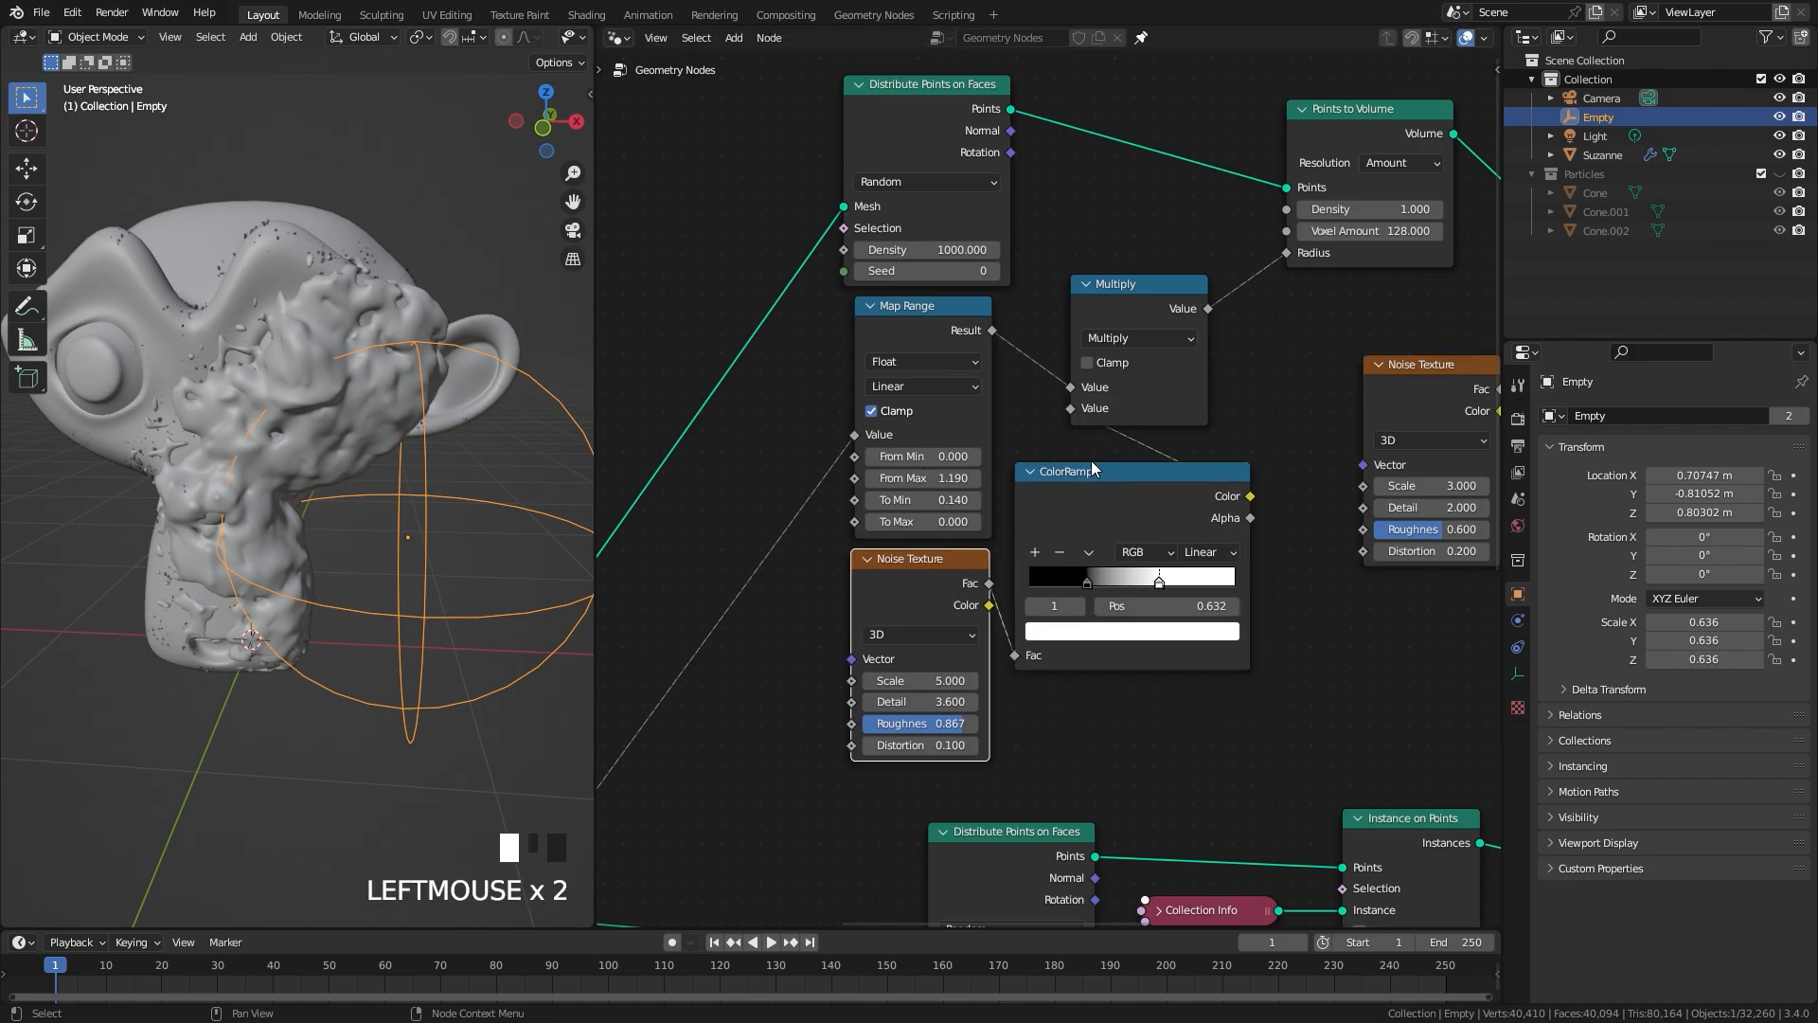
{"action": "scroll", "coordinate": [1093, 468], "scroll_direction": "down", "scroll_amount": 3}
{"action": "key", "text": "ctrl+s"}
{"action": "scroll", "coordinate": [458, 606], "scroll_direction": "up", "scroll_amount": 2}
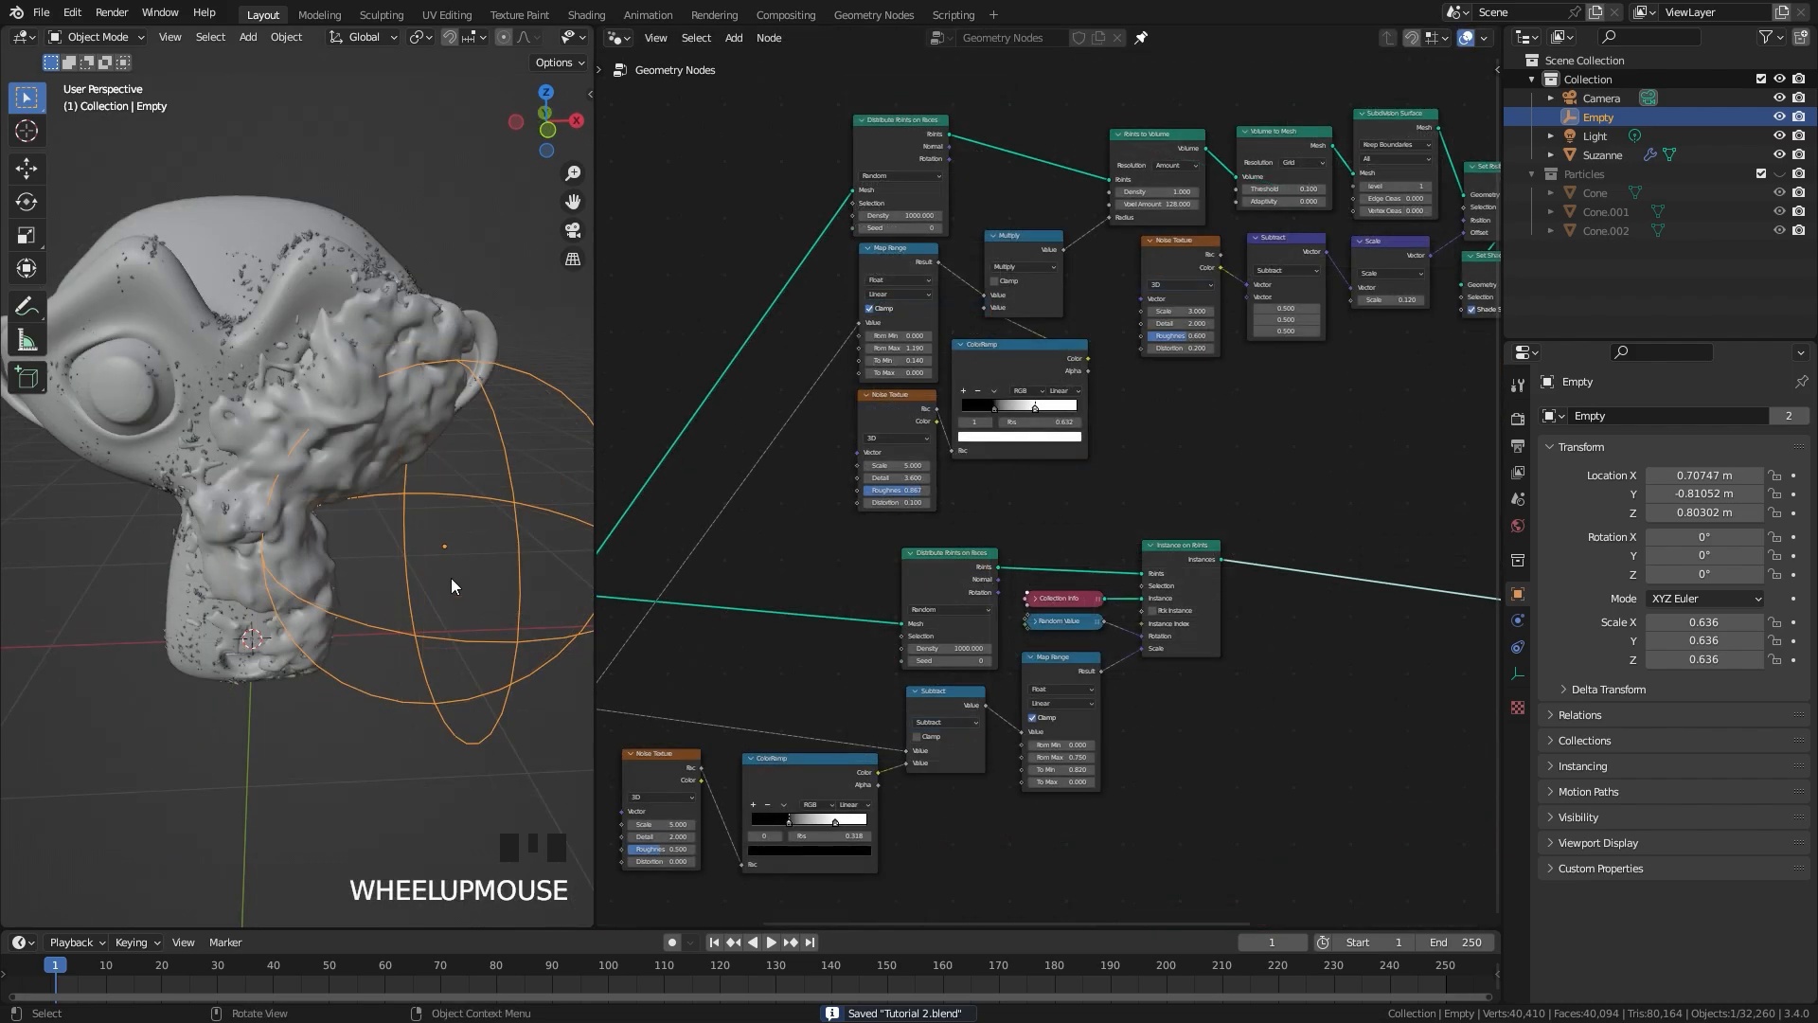
Step: Try moving the Empty to test the frost response, and examine the ice and crystals from the side and underneath
{"action": "key", "text": "g"}
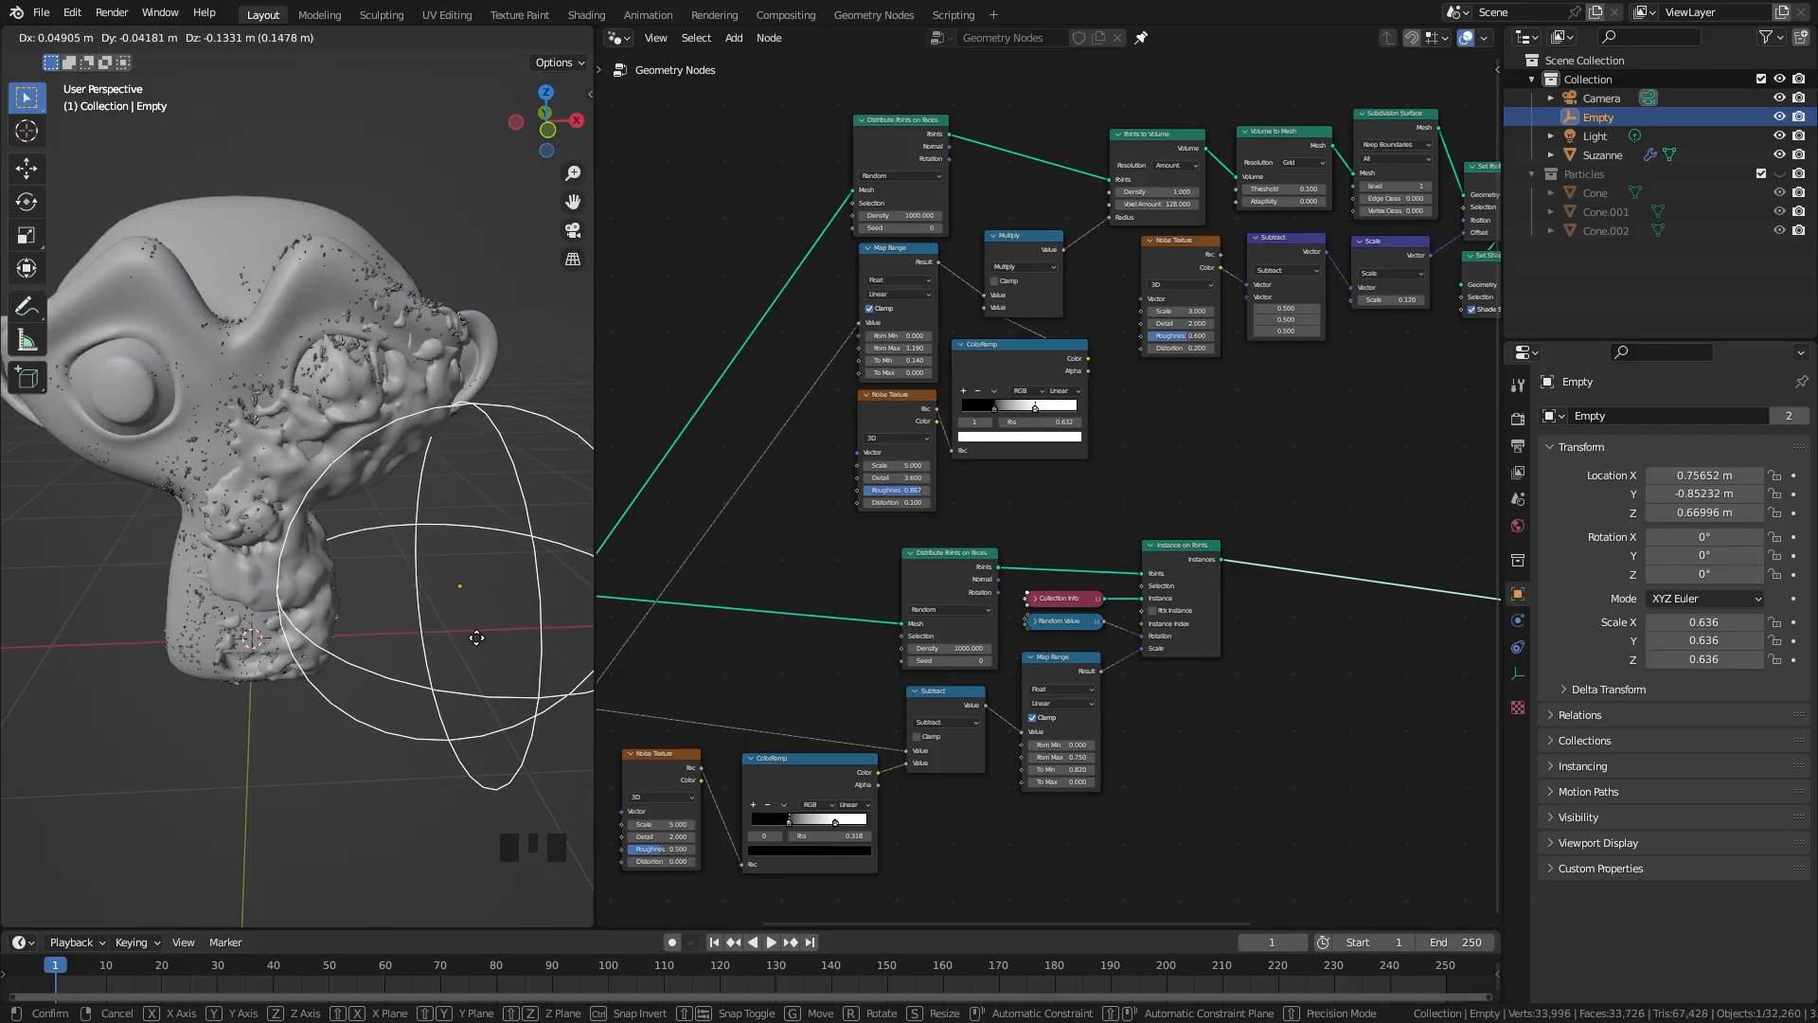
{"action": "left_click", "coordinate": [459, 540]}
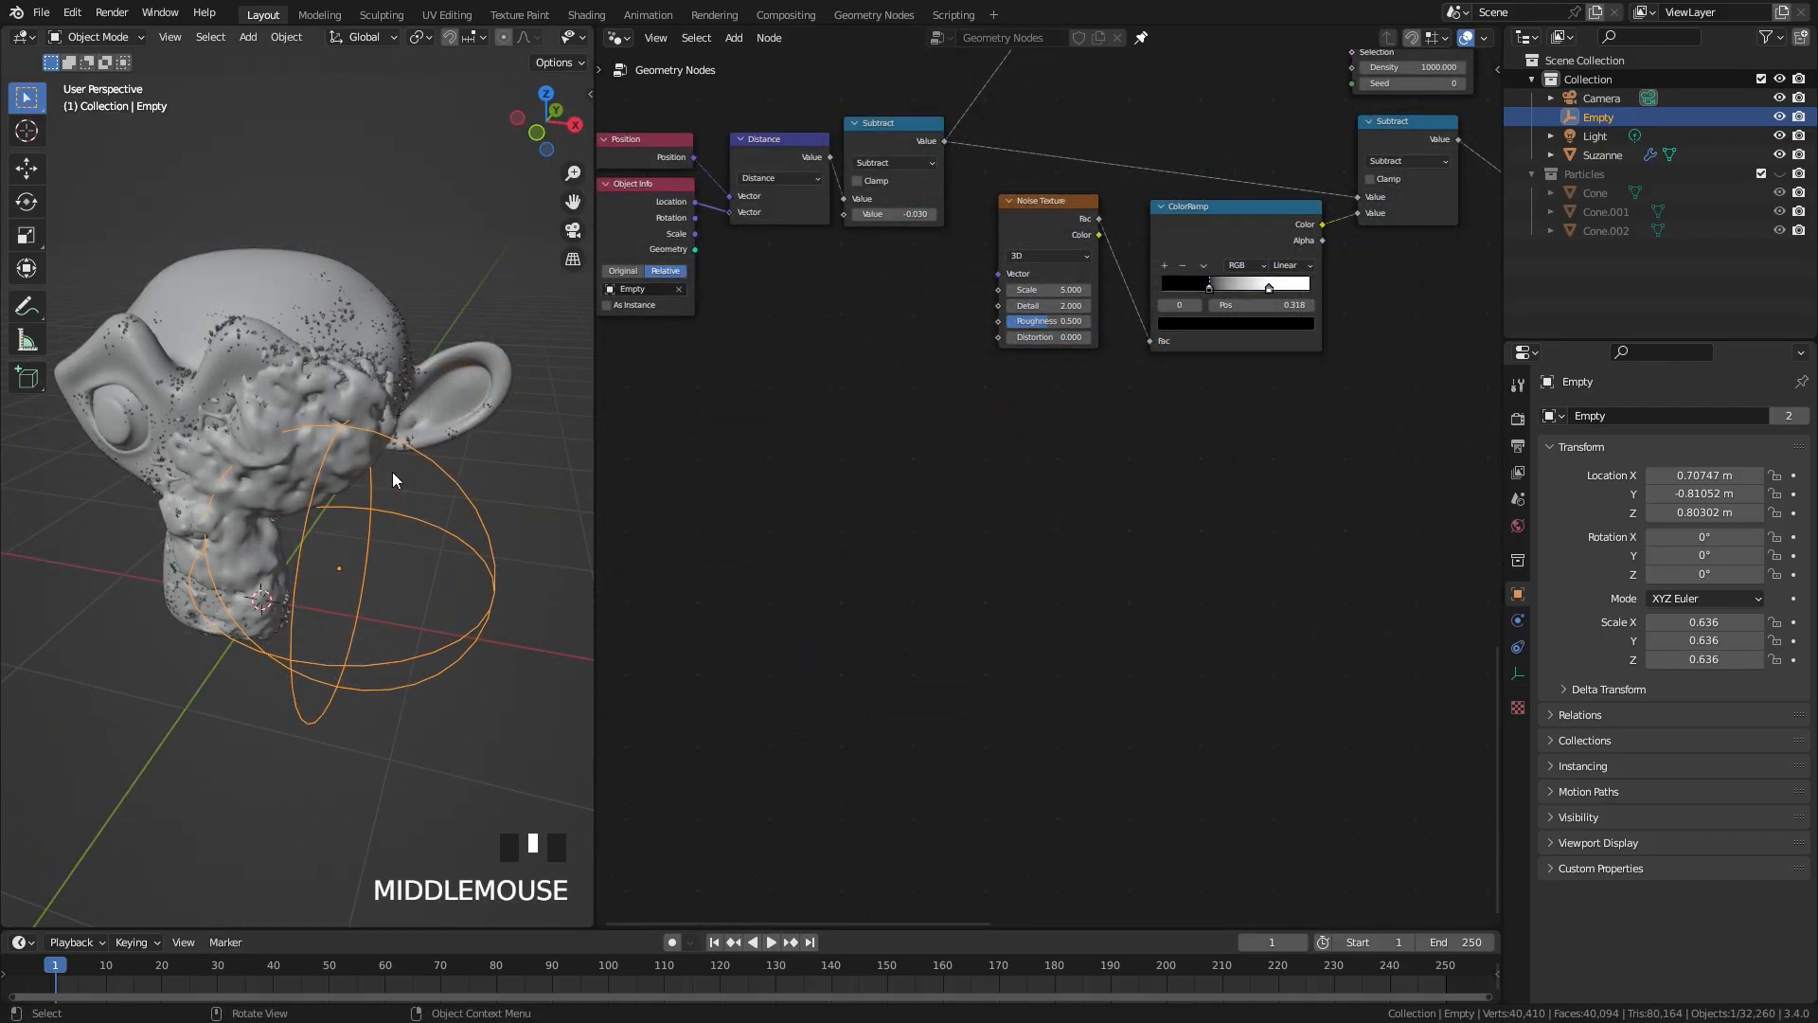
{"action": "scroll", "coordinate": [392, 472], "scroll_direction": "up", "scroll_amount": 3}
{"action": "middle_click_drag", "start_coordinate": [379, 460], "coordinate": [272, 515]}
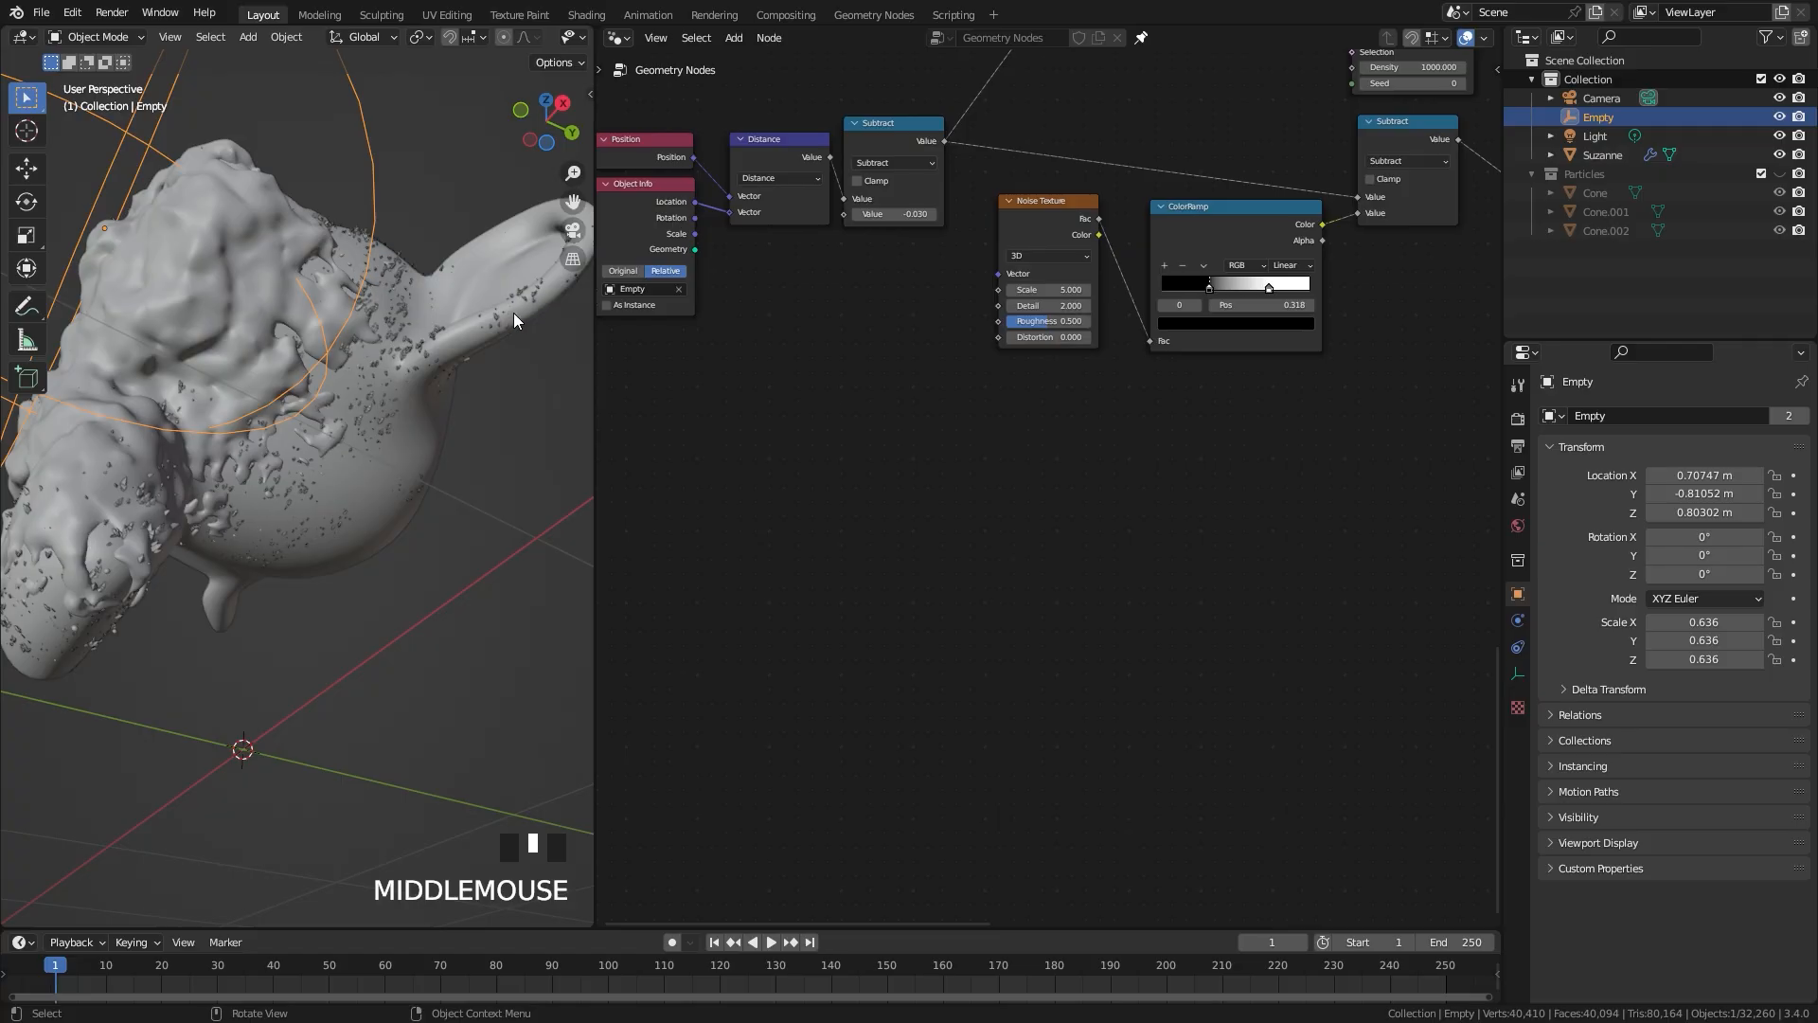
{"action": "middle_click_drag", "start_coordinate": [370, 257], "coordinate": [365, 401]}
{"action": "middle_click_drag", "start_coordinate": [375, 428], "coordinate": [376, 423]}
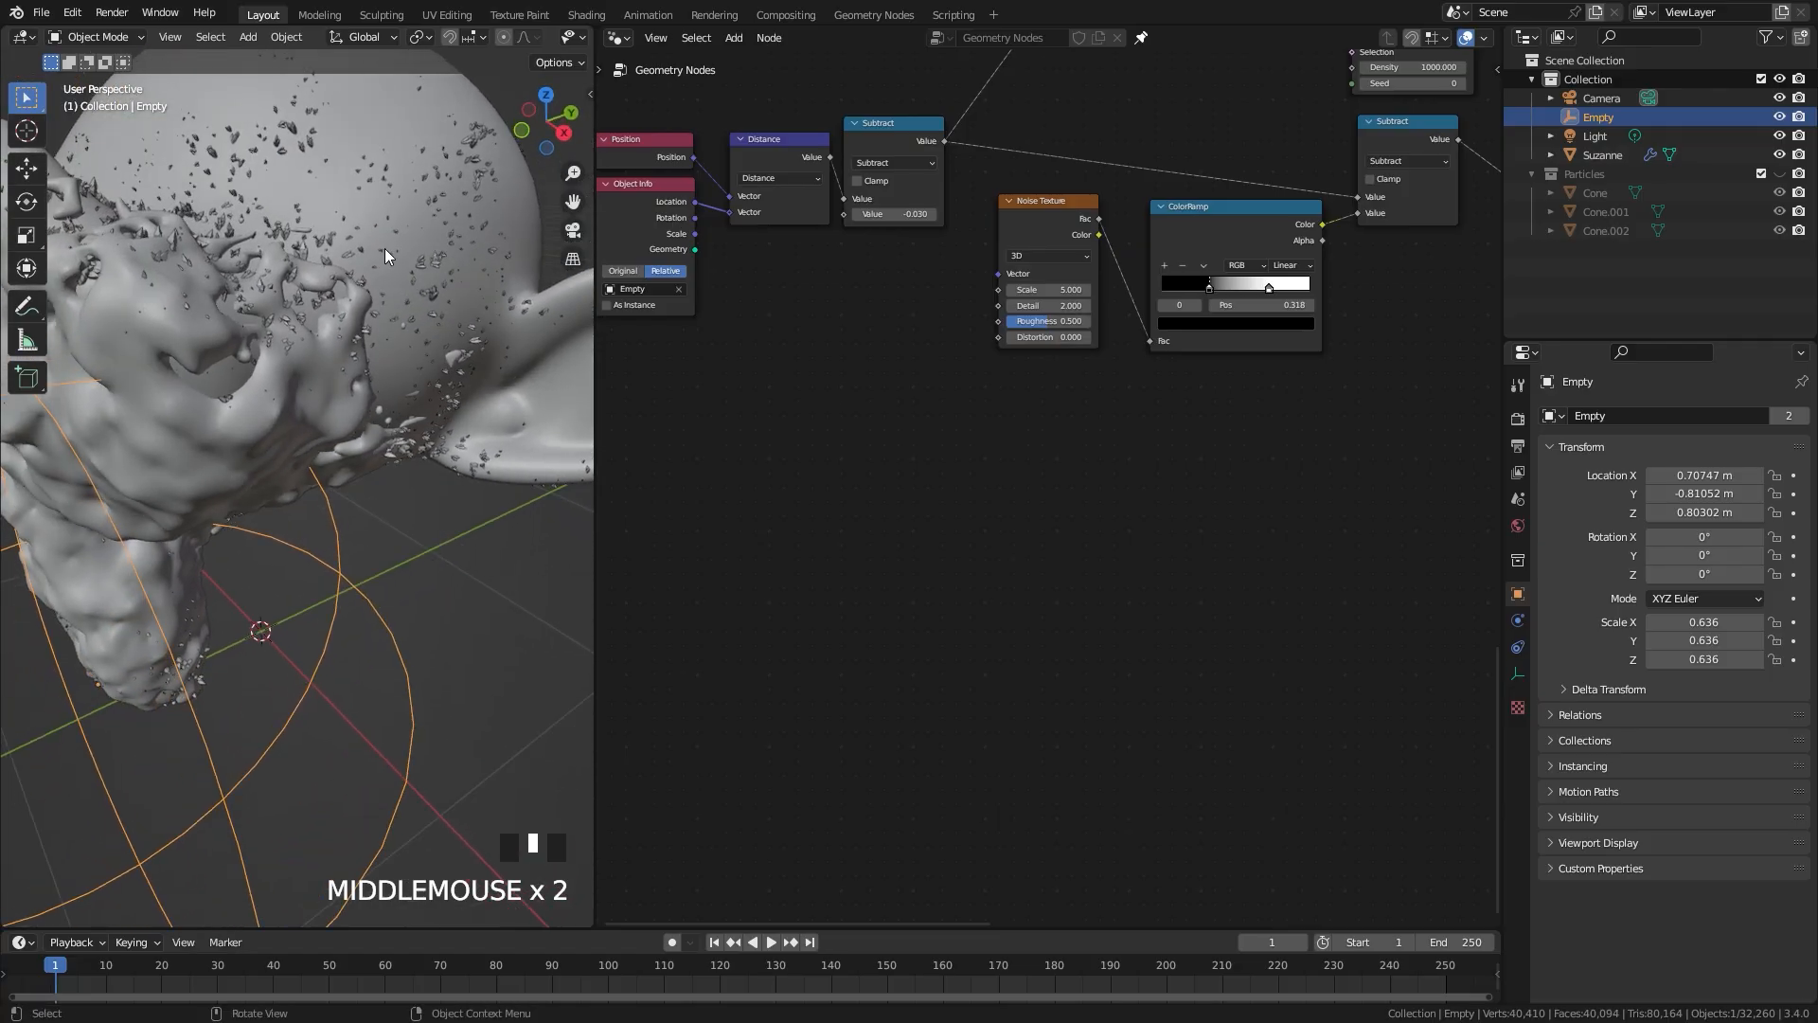
{"action": "middle_click_drag", "start_coordinate": [271, 118], "coordinate": [310, 239]}
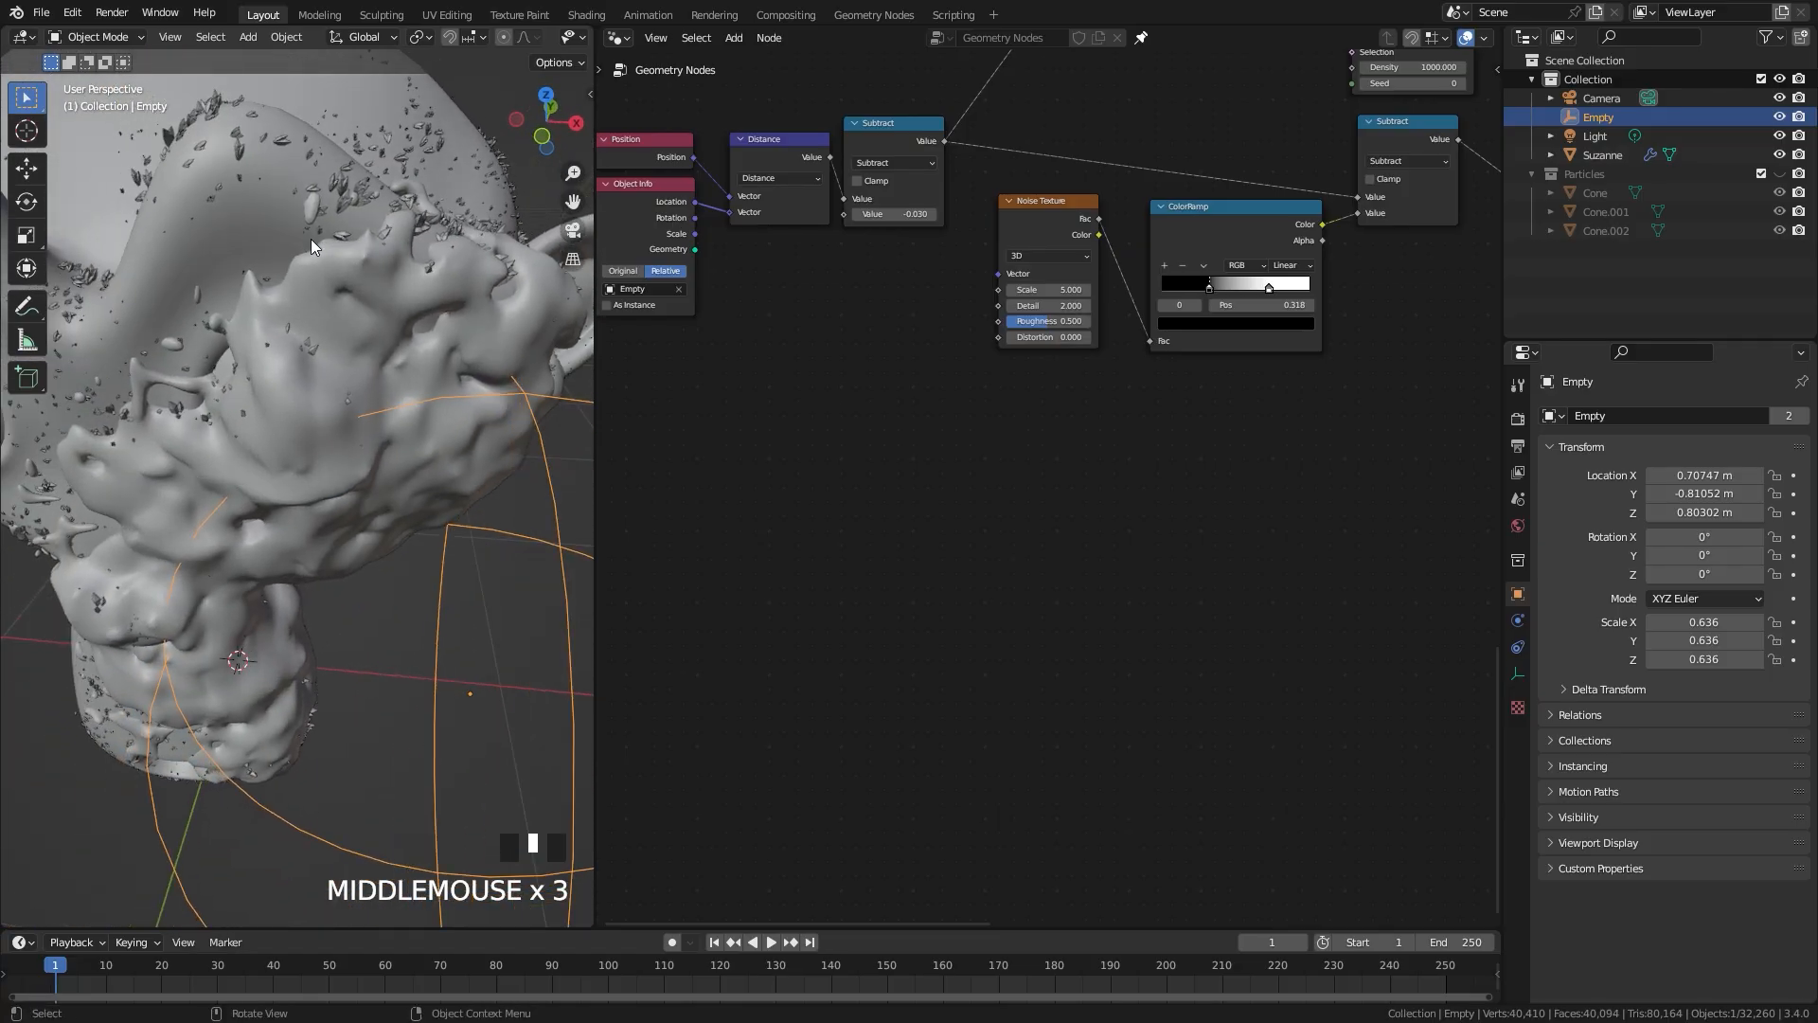
{"action": "scroll", "coordinate": [311, 238], "scroll_direction": "down", "scroll_amount": 2}
{"action": "middle_click_drag", "start_coordinate": [274, 466], "coordinate": [235, 263]}
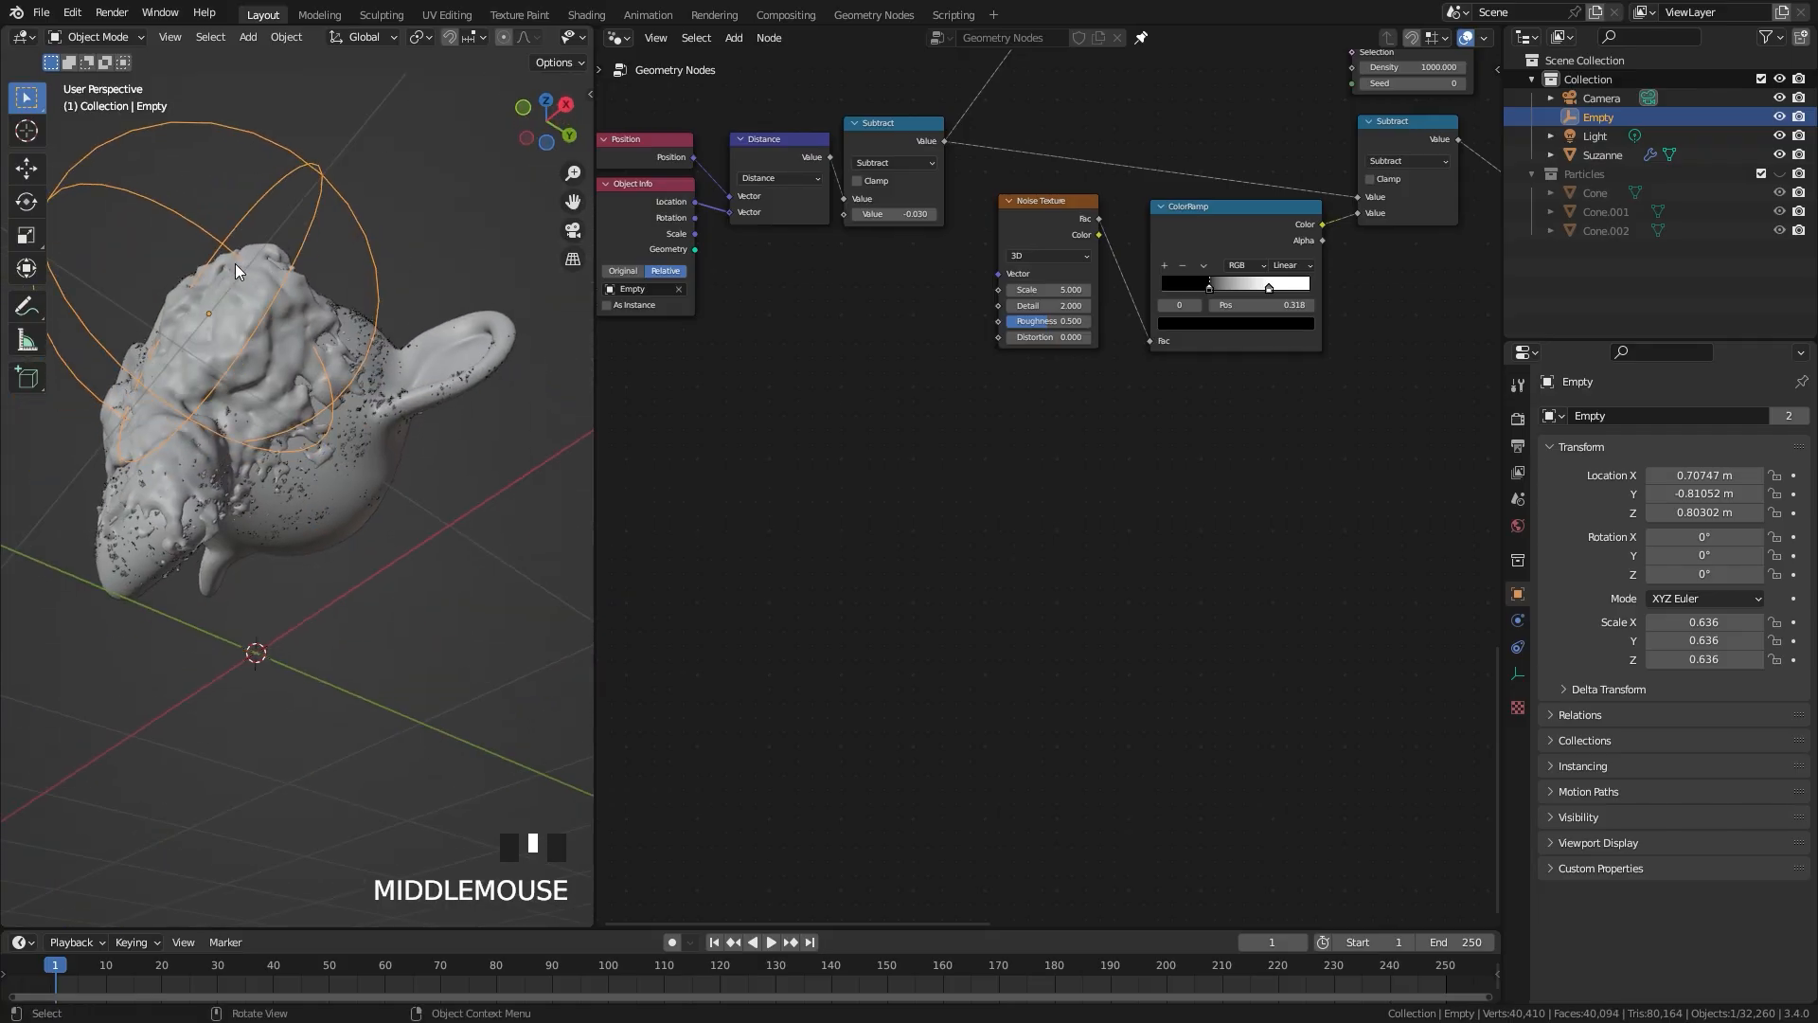
{"action": "scroll", "coordinate": [409, 366], "scroll_direction": "up", "scroll_amount": 3}
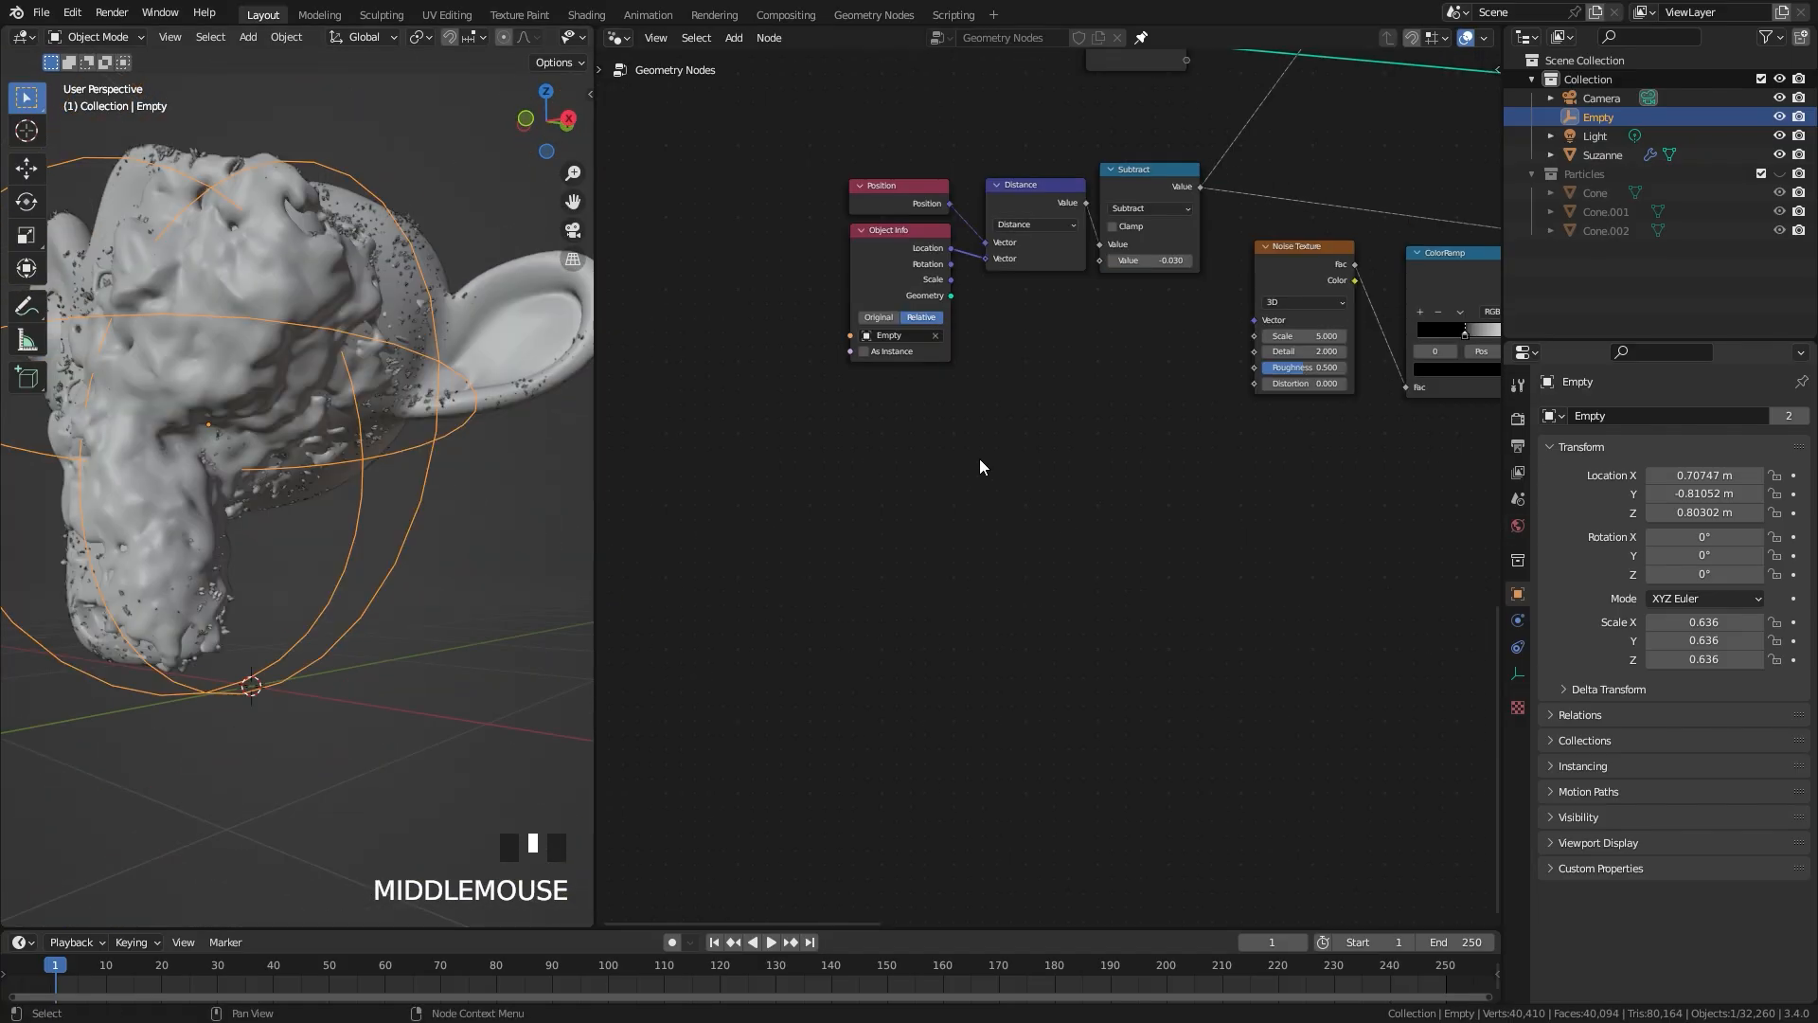
Step: Add a Normal node in the empty area below the Position and Object Info nodes
{"action": "middle_click_drag", "start_coordinate": [888, 494], "coordinate": [848, 494]}
{"action": "key", "text": "shift+a"}
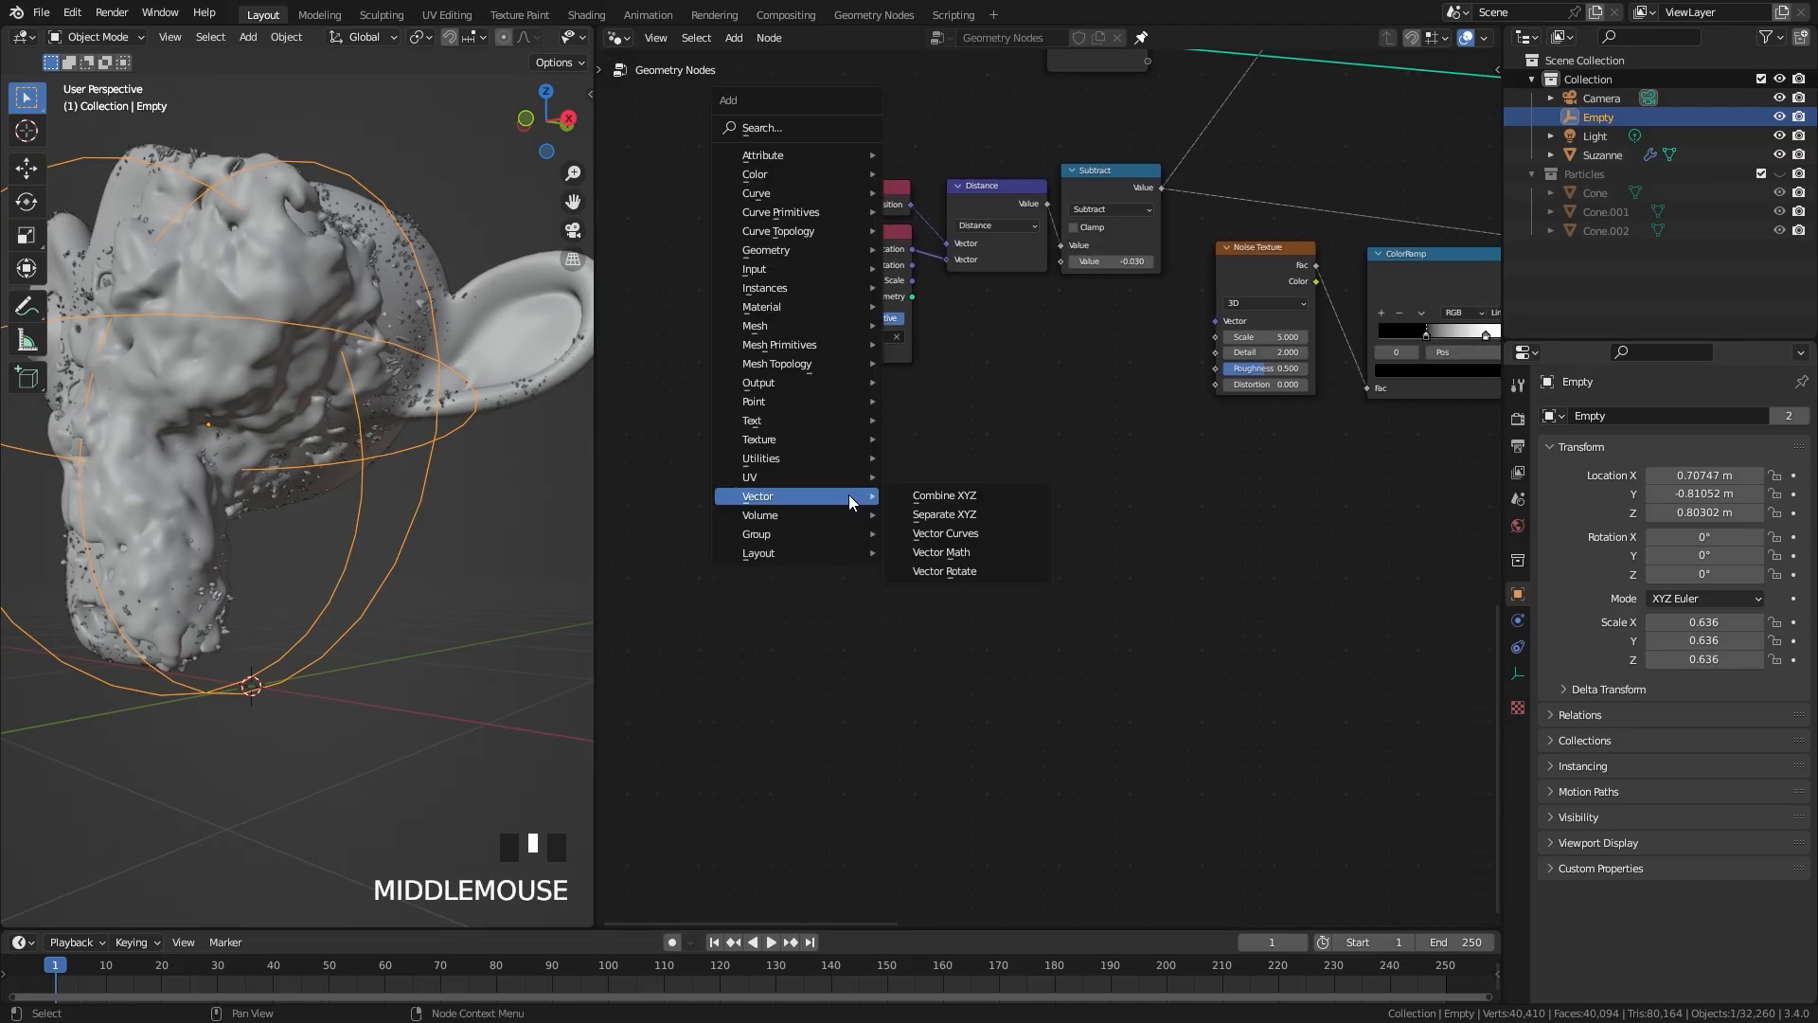
{"action": "left_click", "coordinate": [775, 126]}
{"action": "type", "text": "norm"}
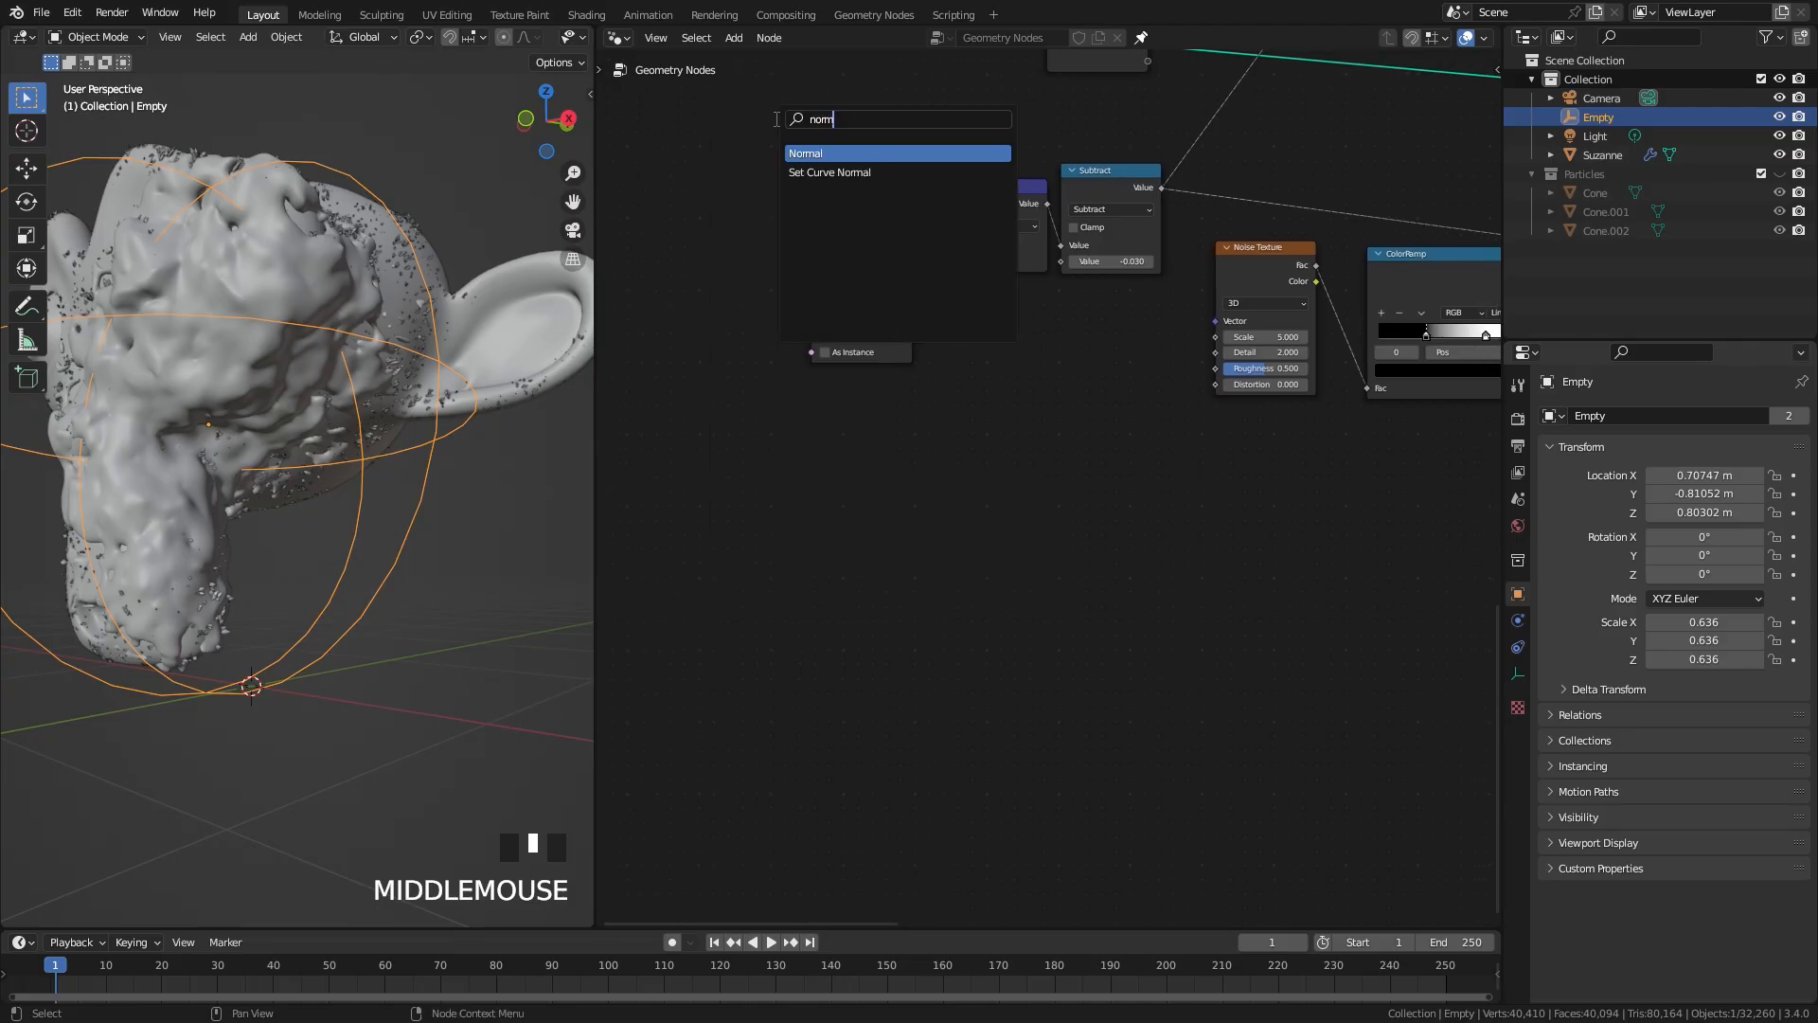
{"action": "key", "text": "Return"}
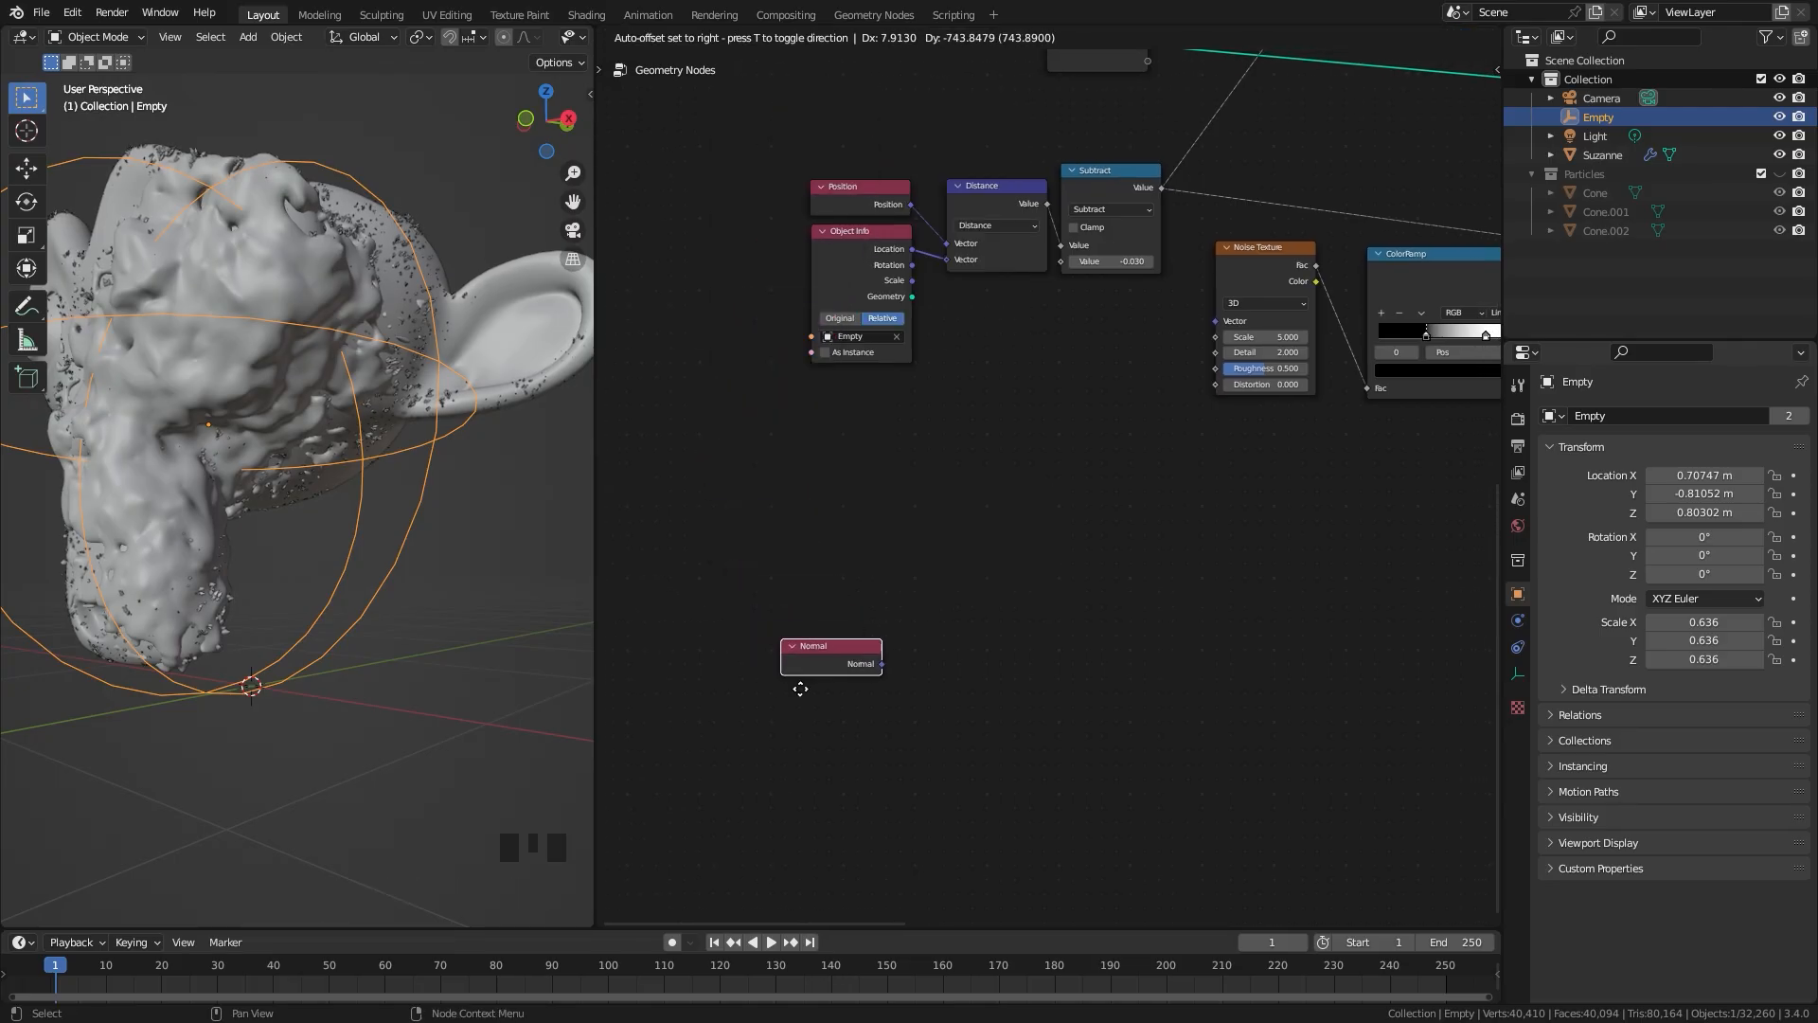
{"action": "left_click", "coordinate": [818, 651]}
Step: Add a Vector Math node beside the Normal node and connect Normal to its first Vector input
{"action": "scroll", "coordinate": [941, 596], "scroll_direction": "up", "scroll_amount": 2}
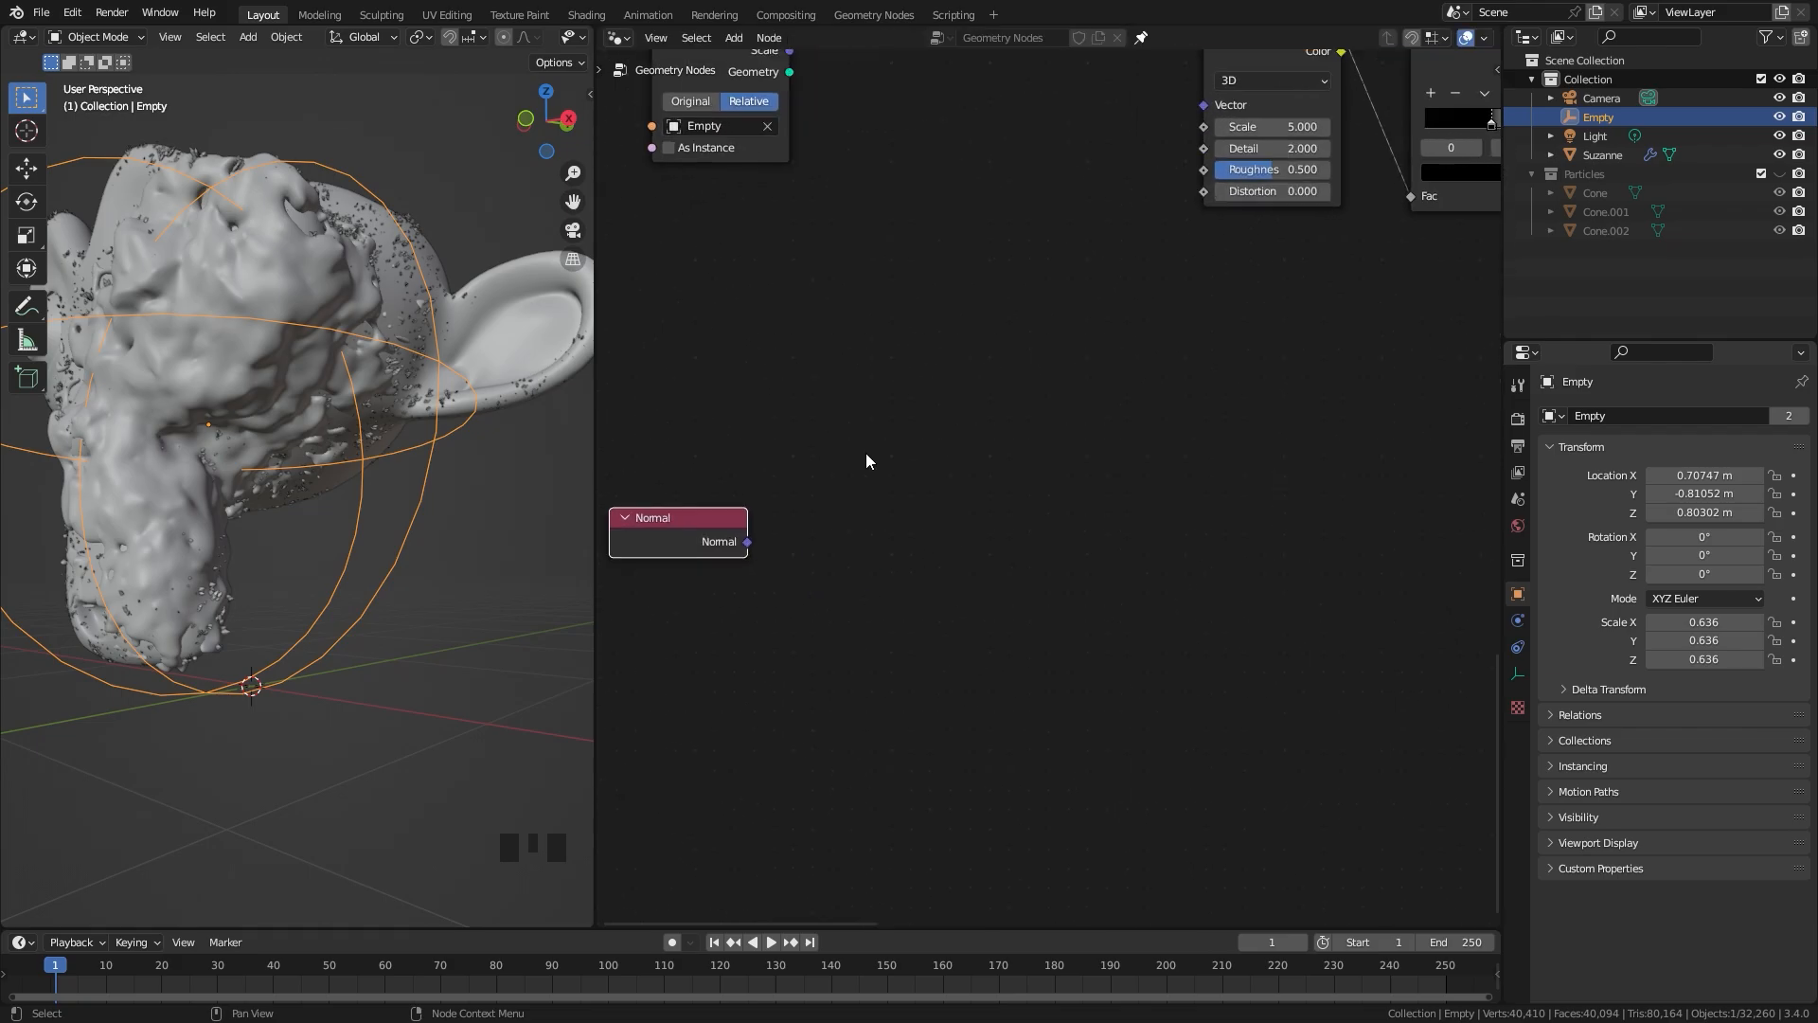
{"action": "key", "text": "shift+a"}
{"action": "mouse_move", "coordinate": [805, 826]}
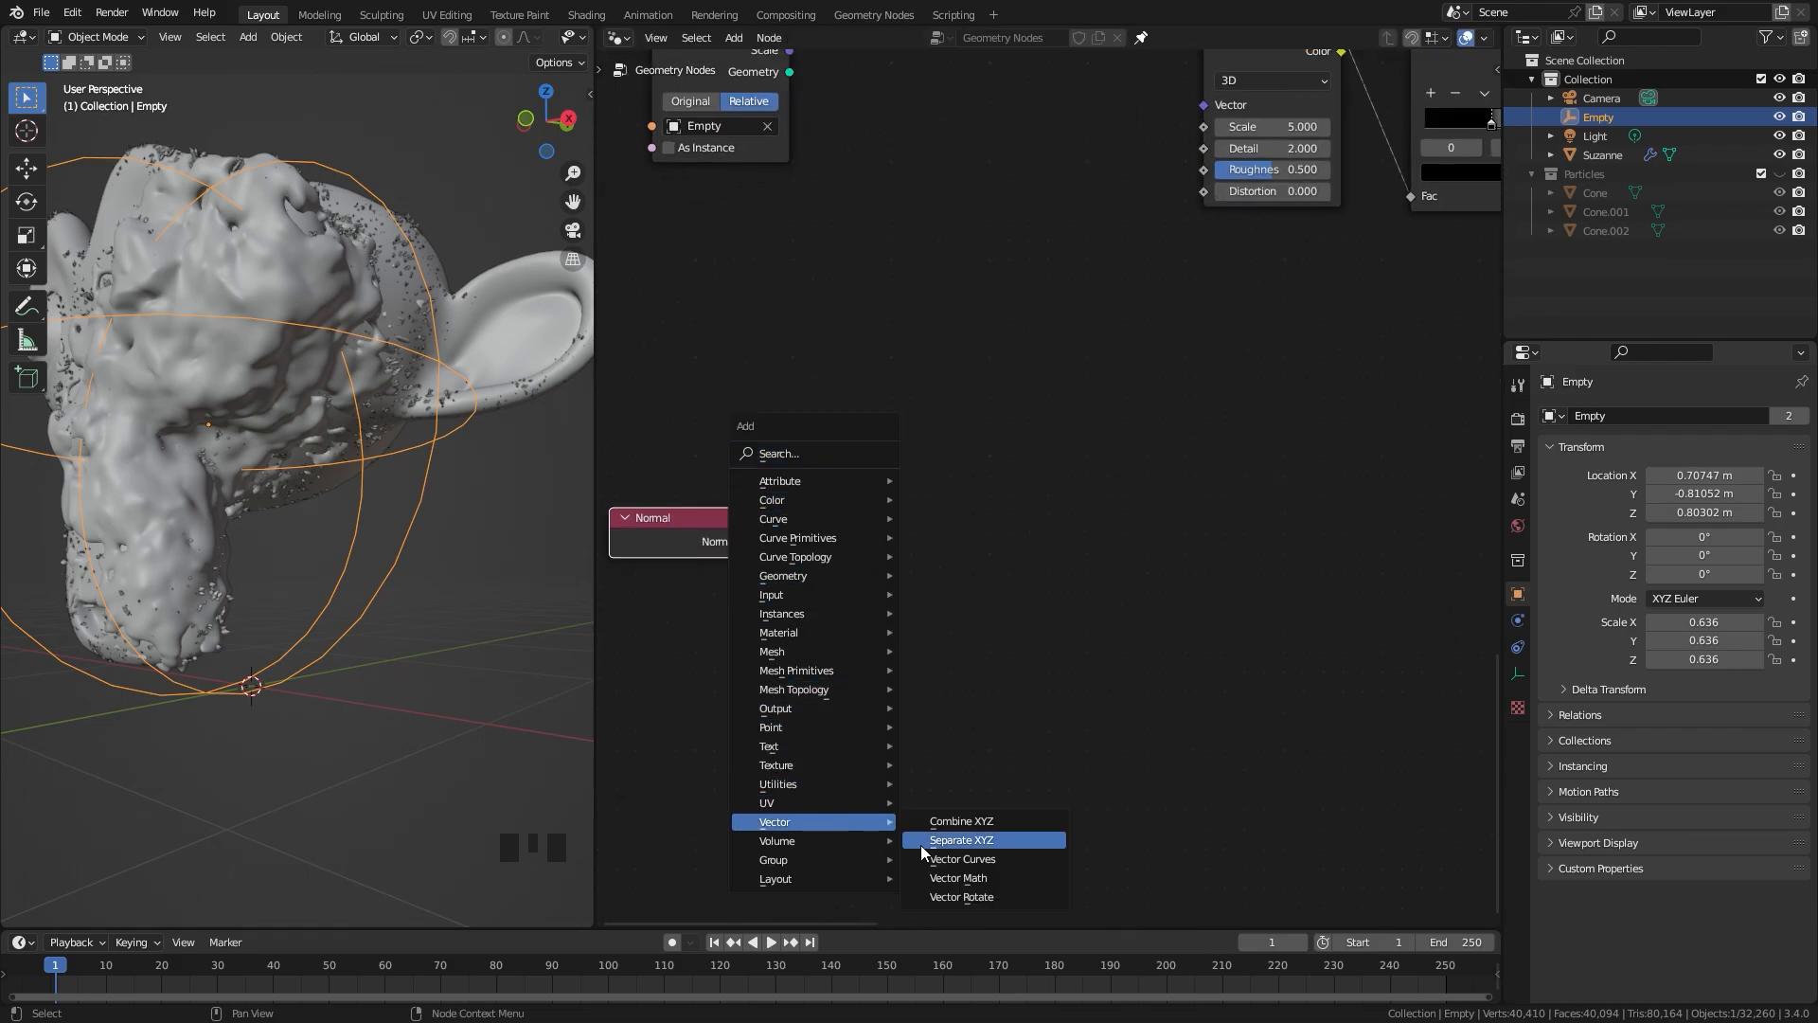
{"action": "left_click", "coordinate": [967, 879]}
{"action": "left_click", "coordinate": [776, 367]}
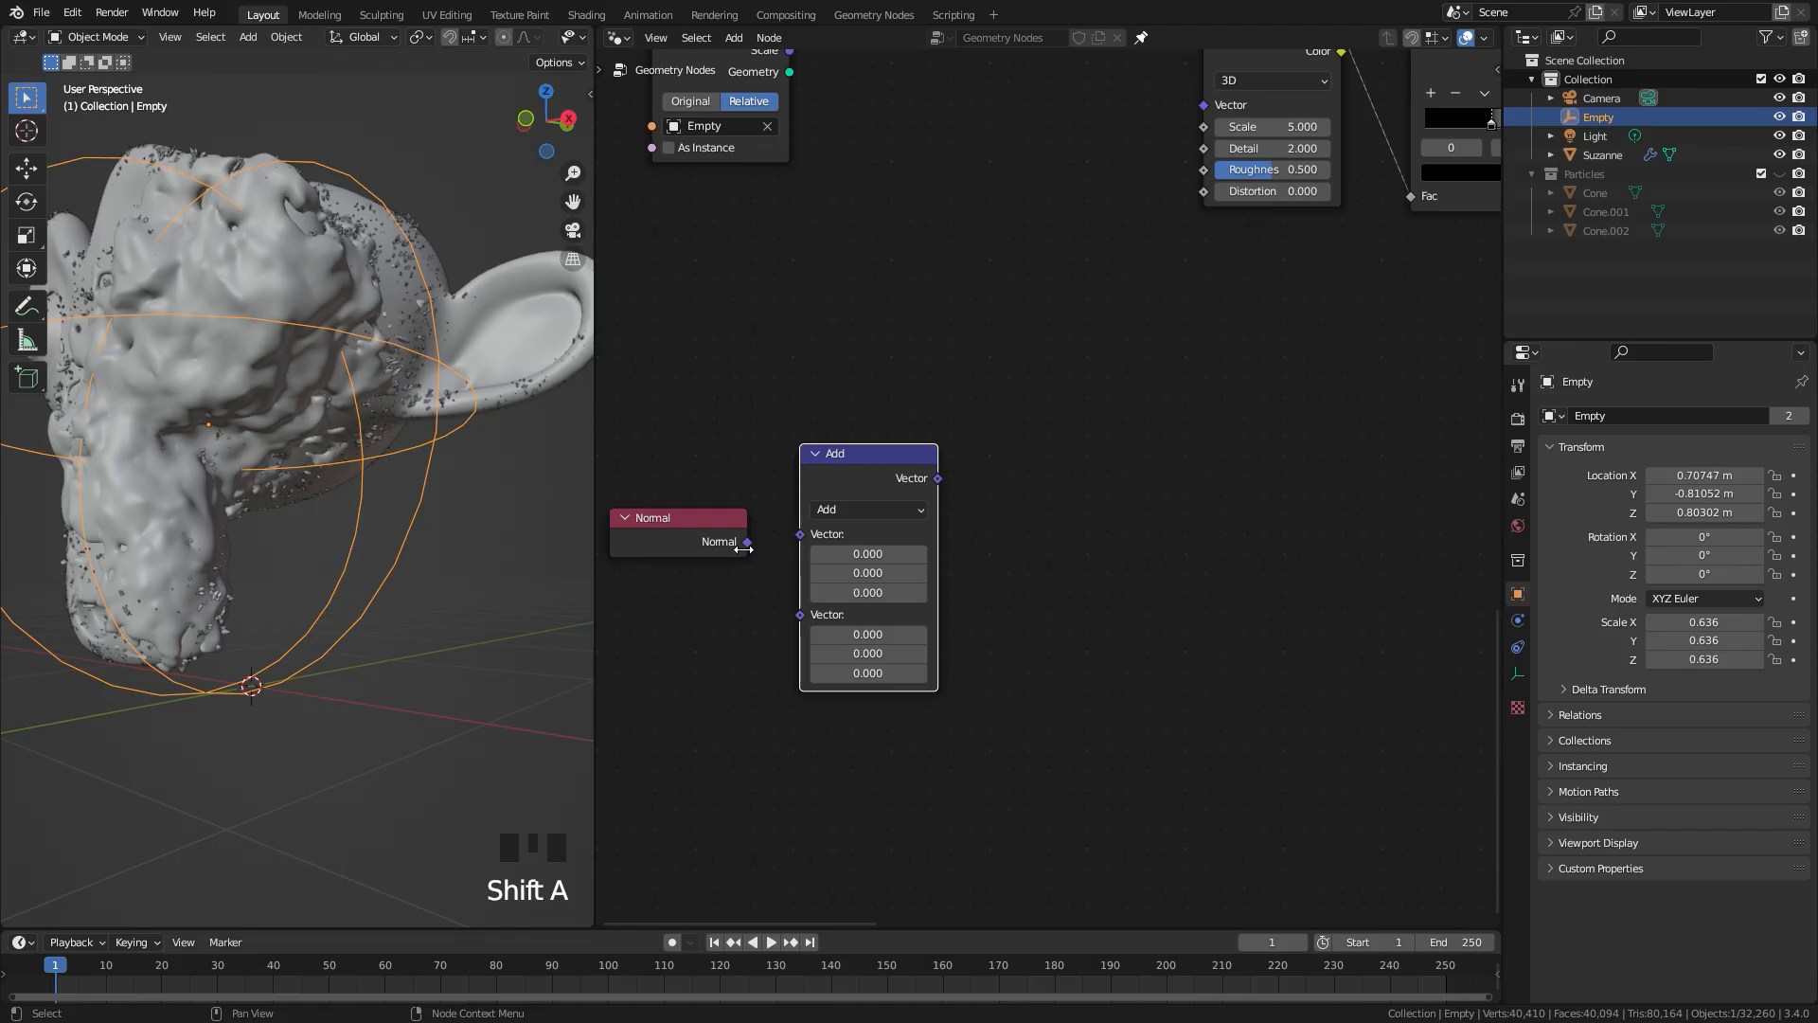
{"action": "left_click_drag", "start_coordinate": [746, 545], "coordinate": [763, 401]}
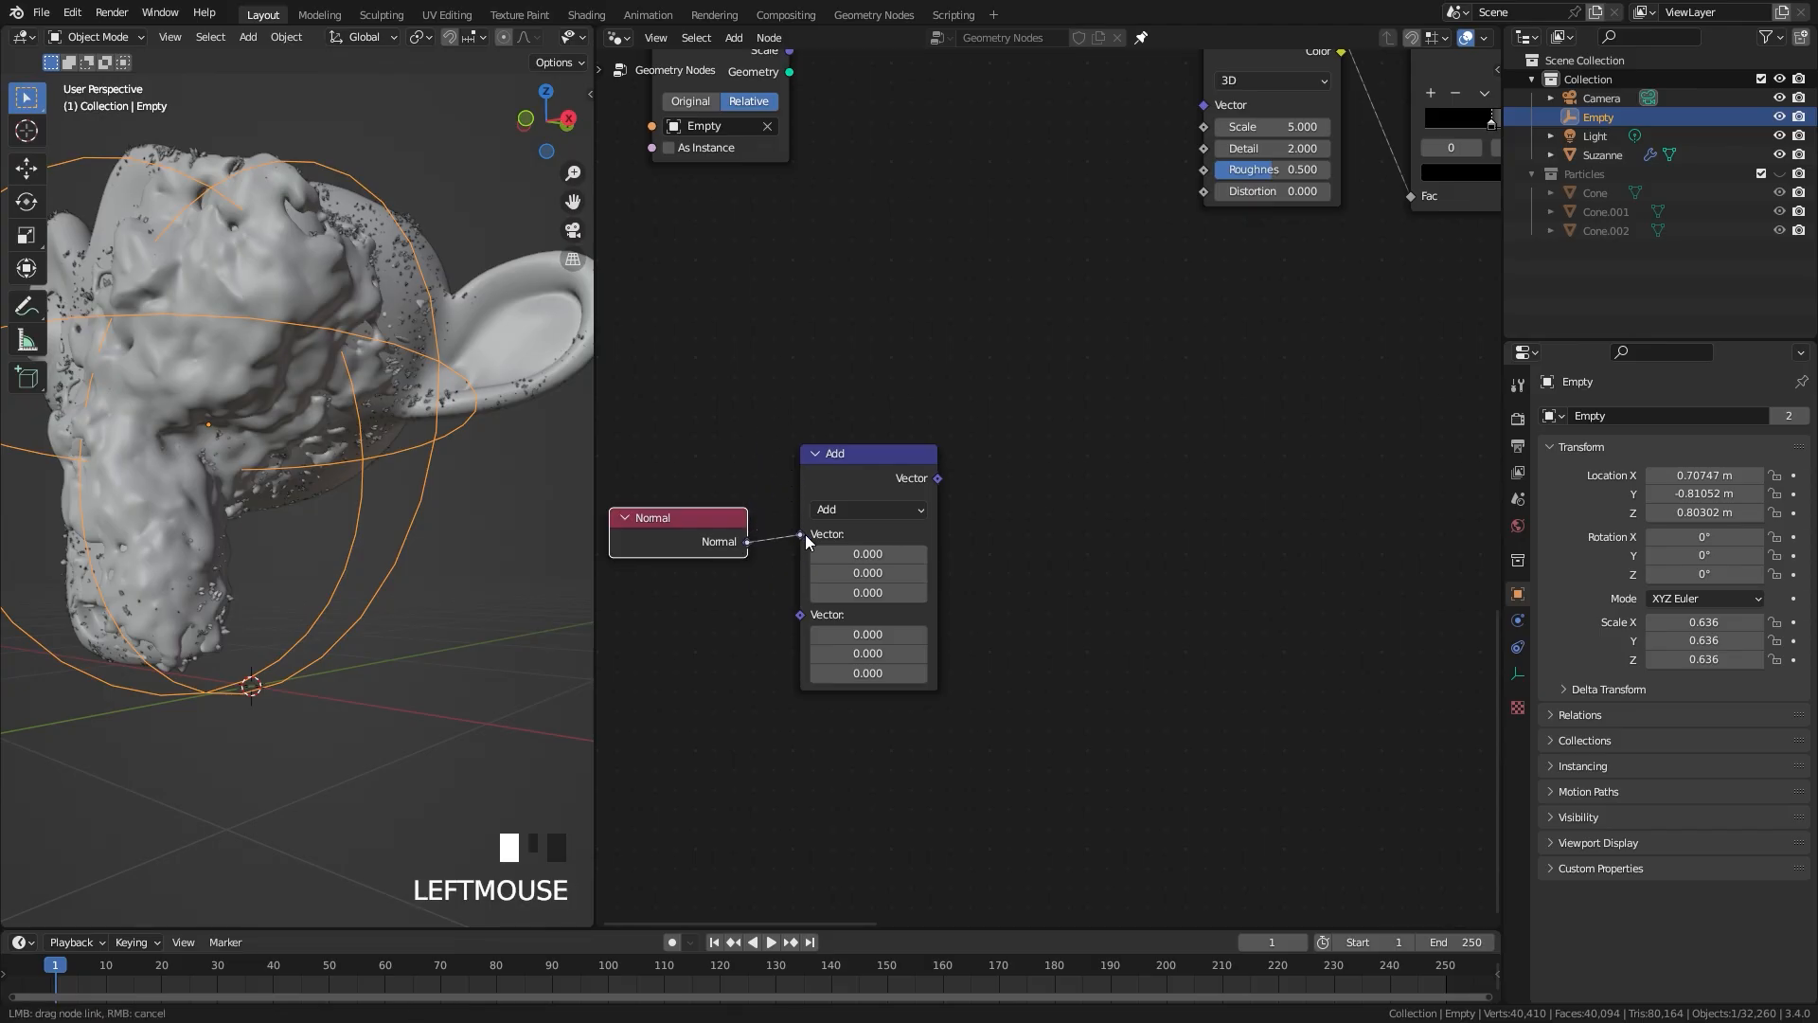
{"action": "left_click_drag", "start_coordinate": [807, 538], "coordinate": [802, 535]}
Step: Switch the new Vector Math node to Dot Product and position it next to the Normal node
{"action": "left_click", "coordinate": [854, 515]}
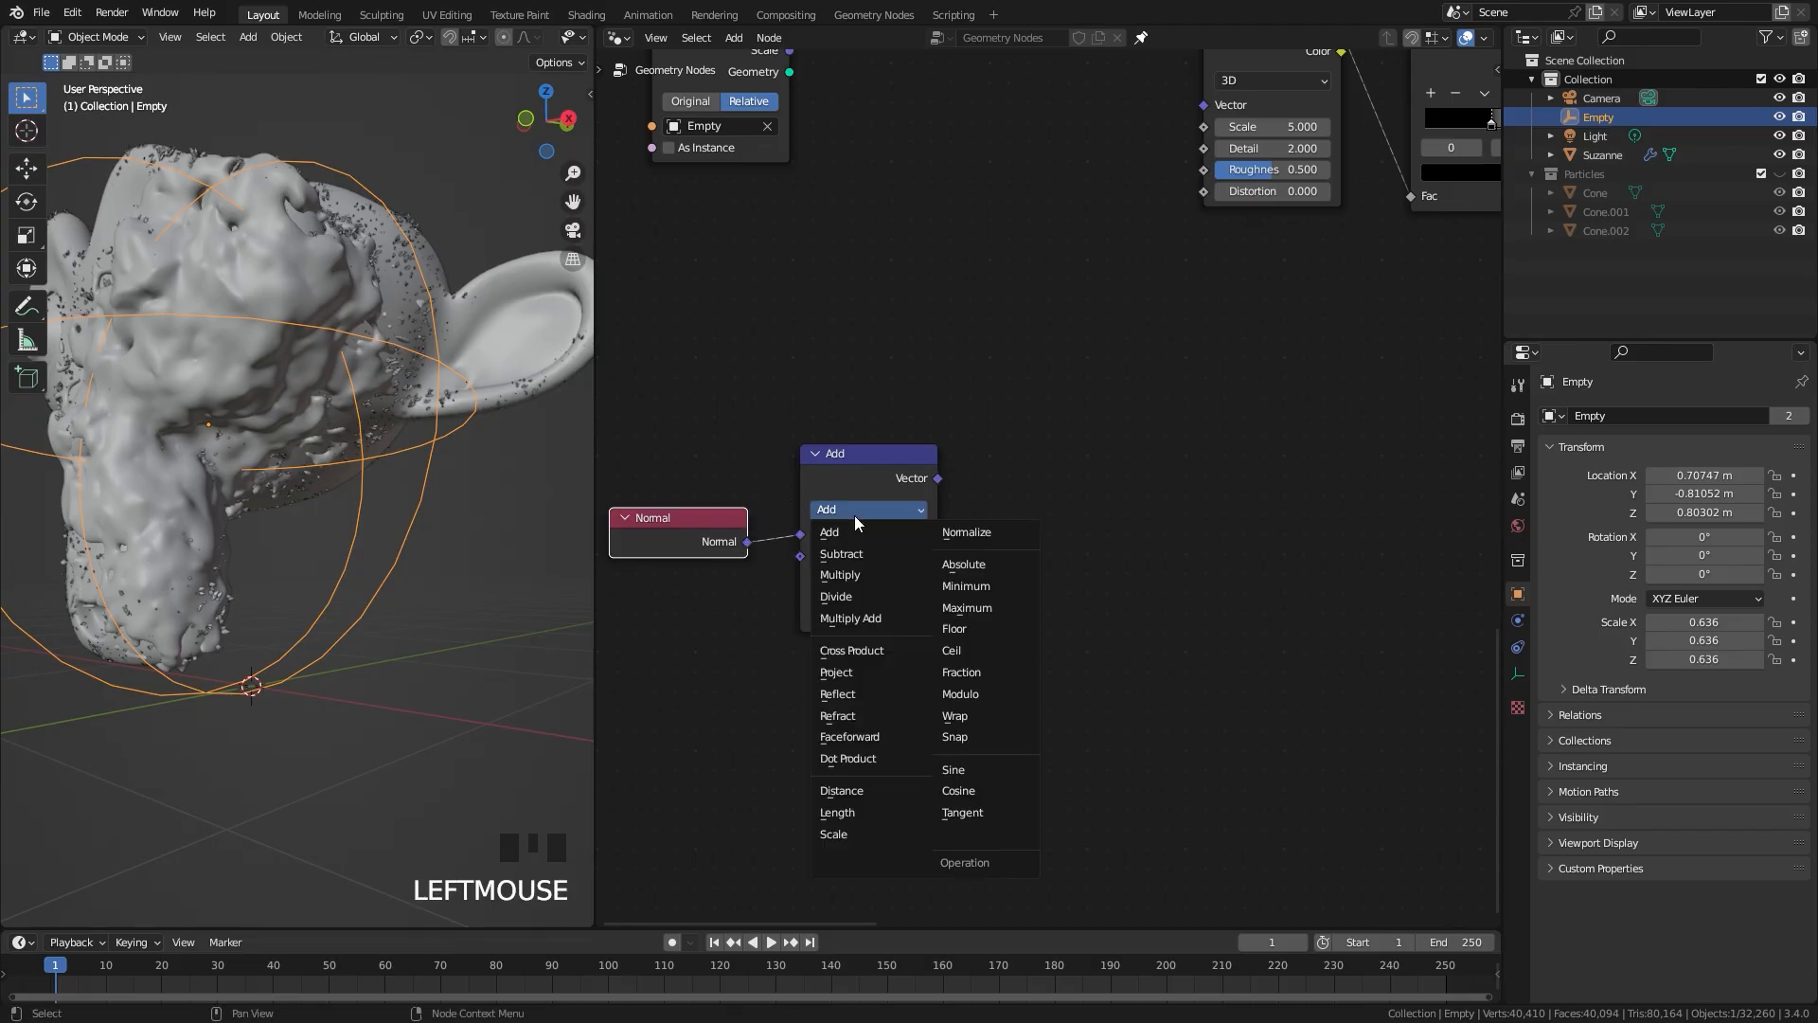
{"action": "left_click", "coordinate": [851, 759]}
{"action": "left_click_drag", "start_coordinate": [864, 466], "coordinate": [865, 489]}
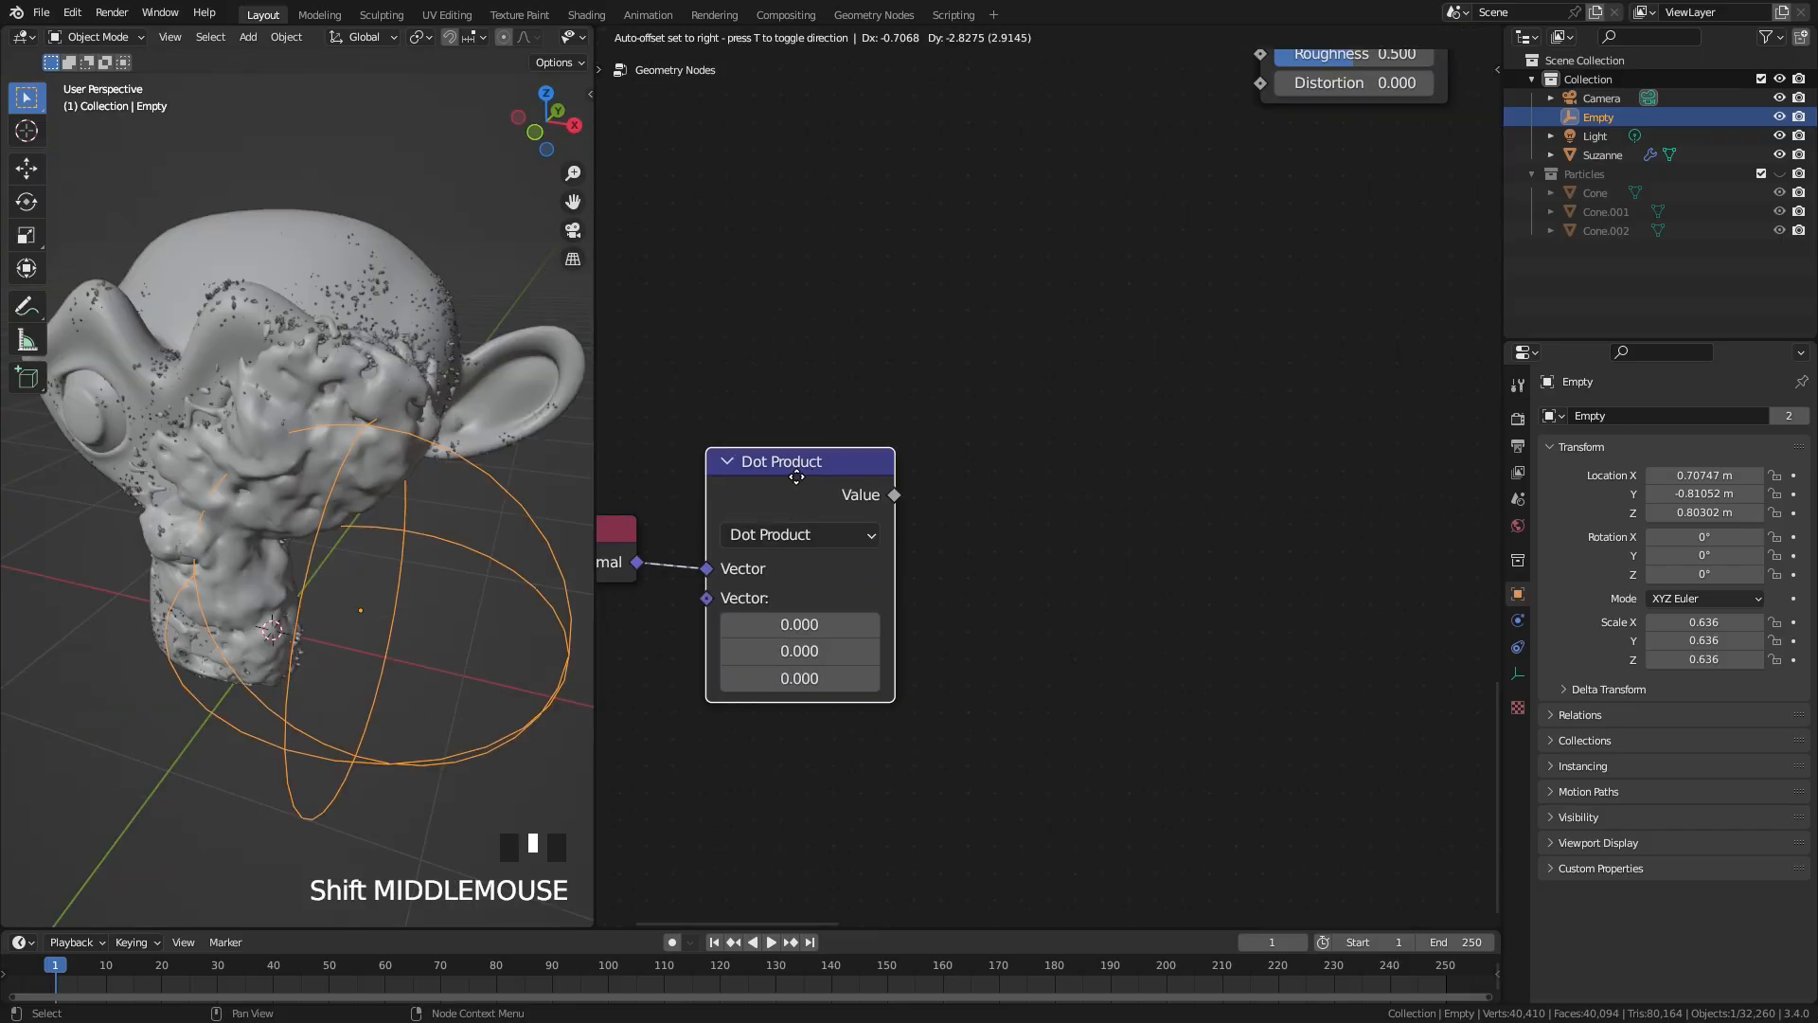
{"action": "left_click_drag", "start_coordinate": [796, 476], "coordinate": [786, 457]}
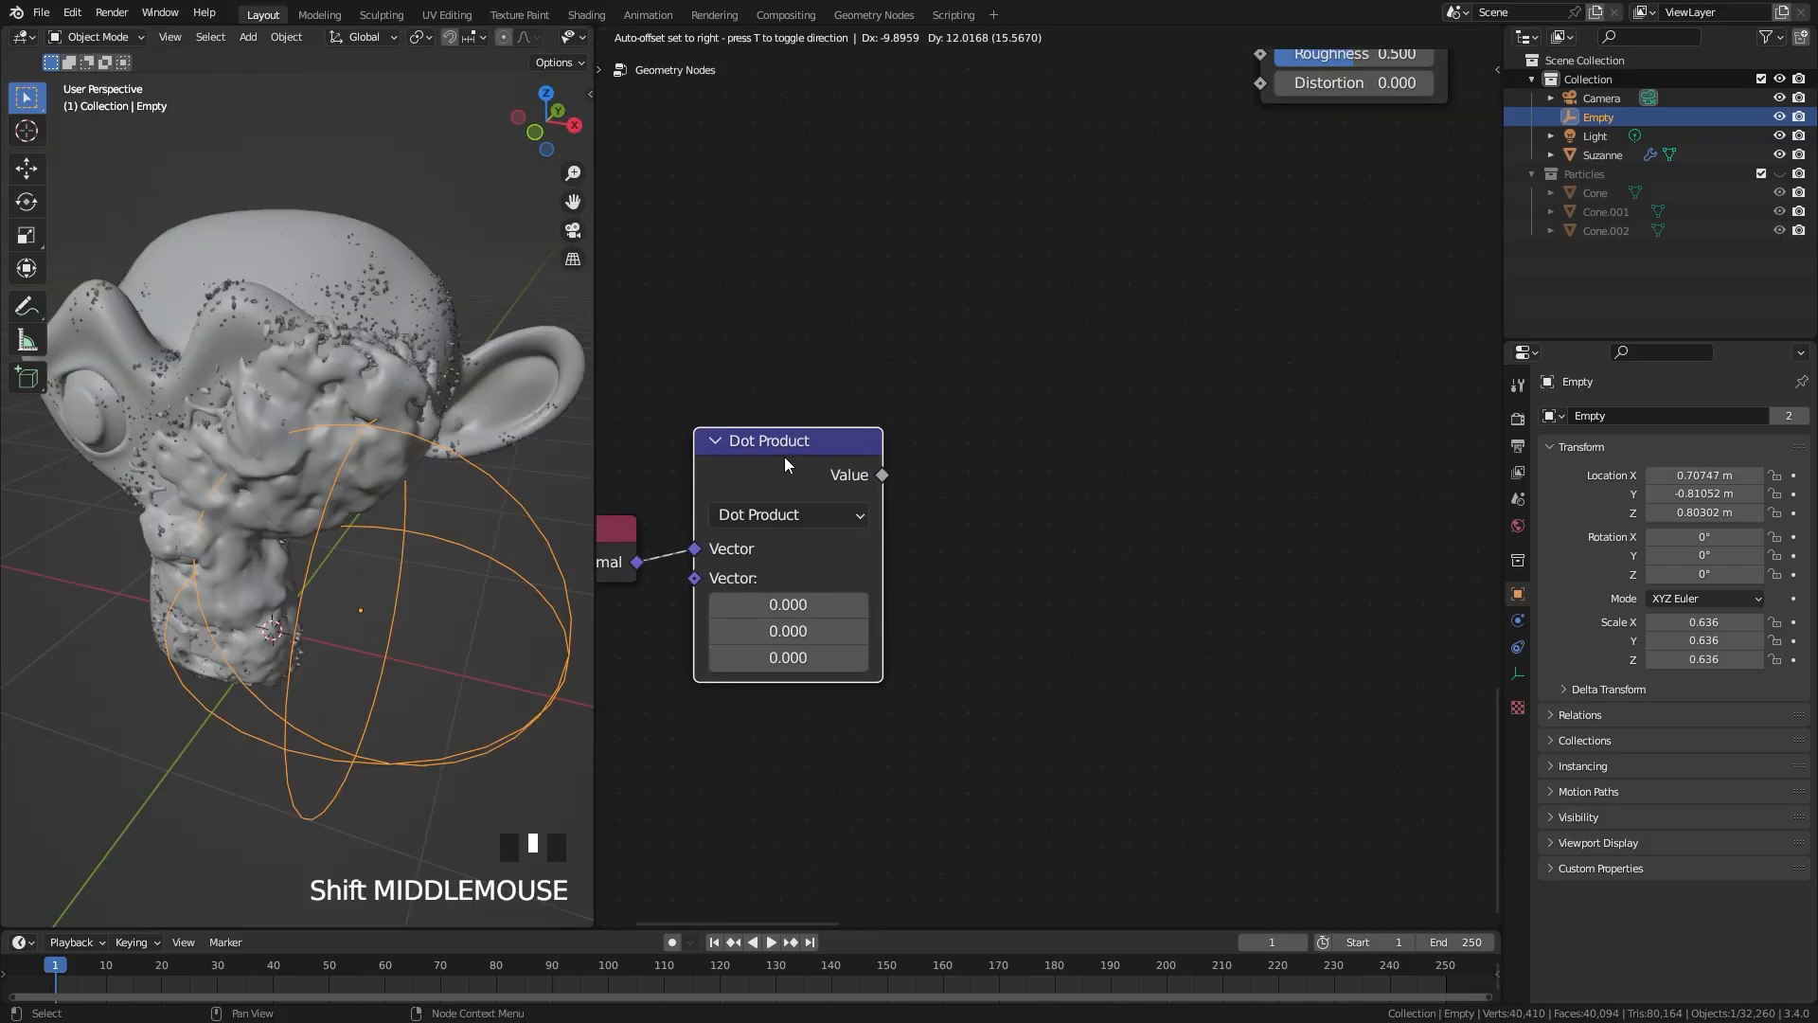
{"action": "mouse_move", "coordinate": [792, 445]}
{"action": "left_mouse_down"}
{"action": "mouse_move", "coordinate": [815, 464]}
{"action": "mouse_move", "coordinate": [805, 451]}
{"action": "left_mouse_up"}
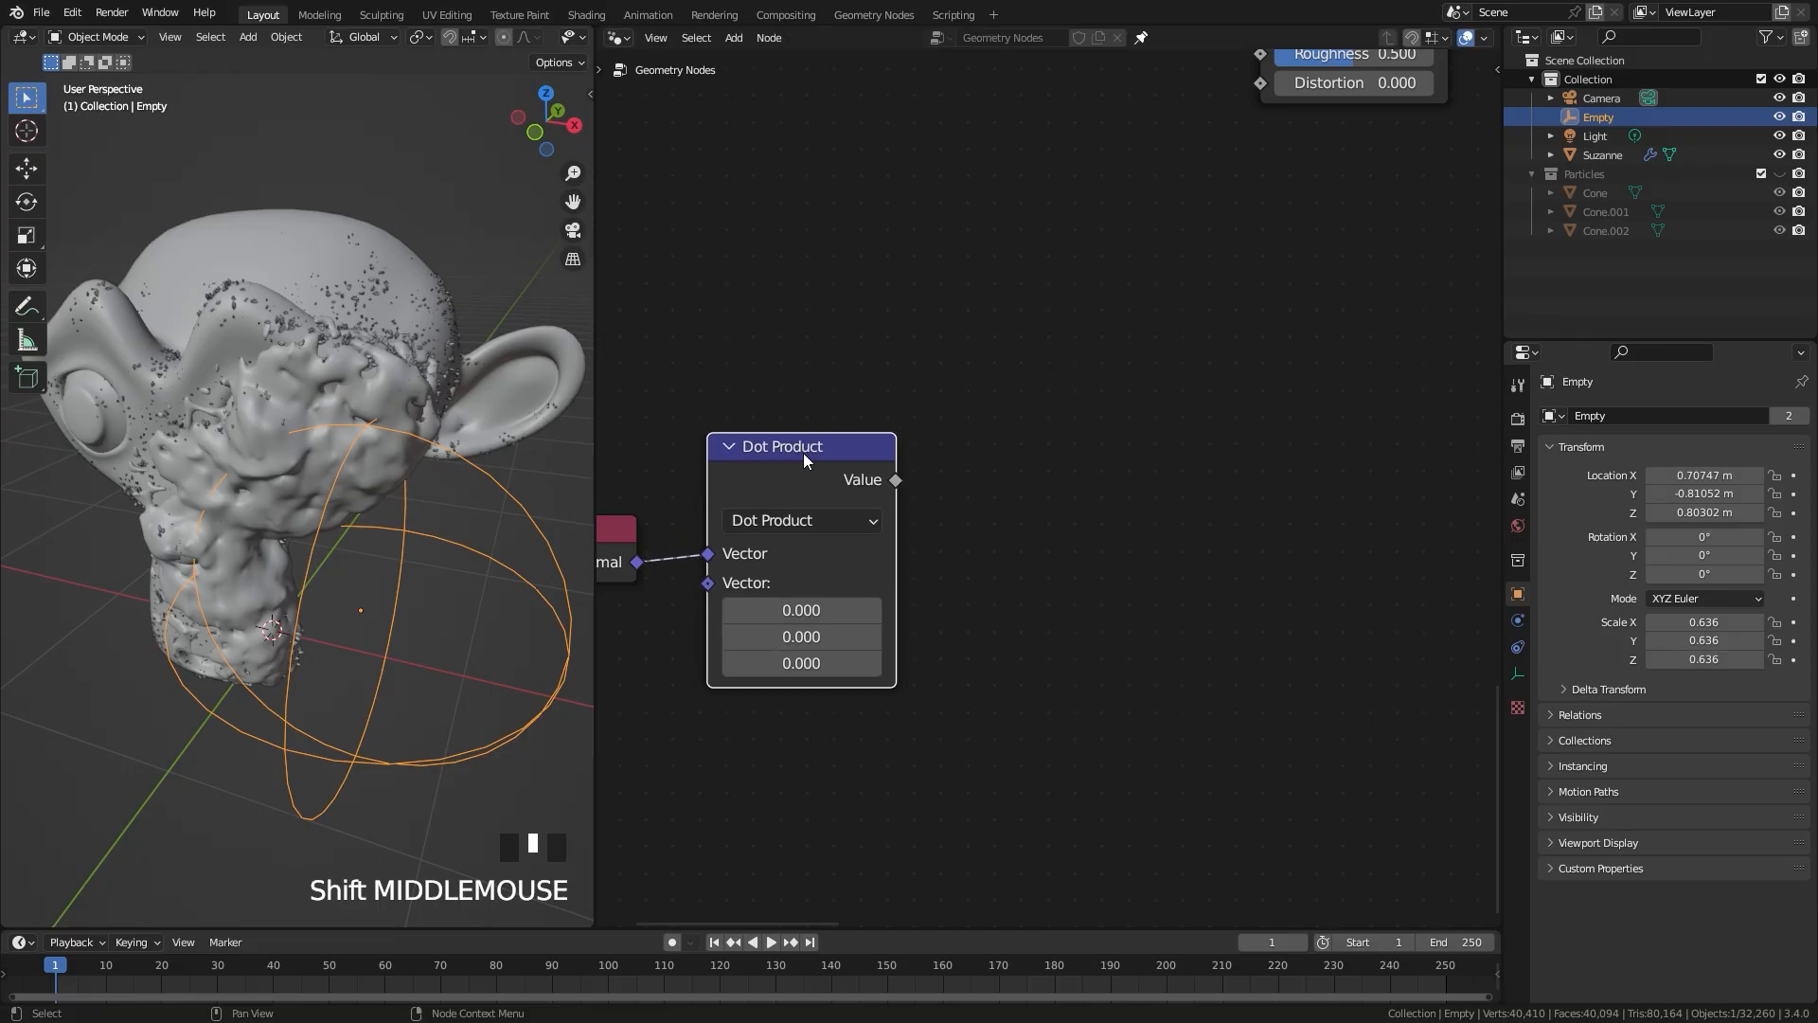
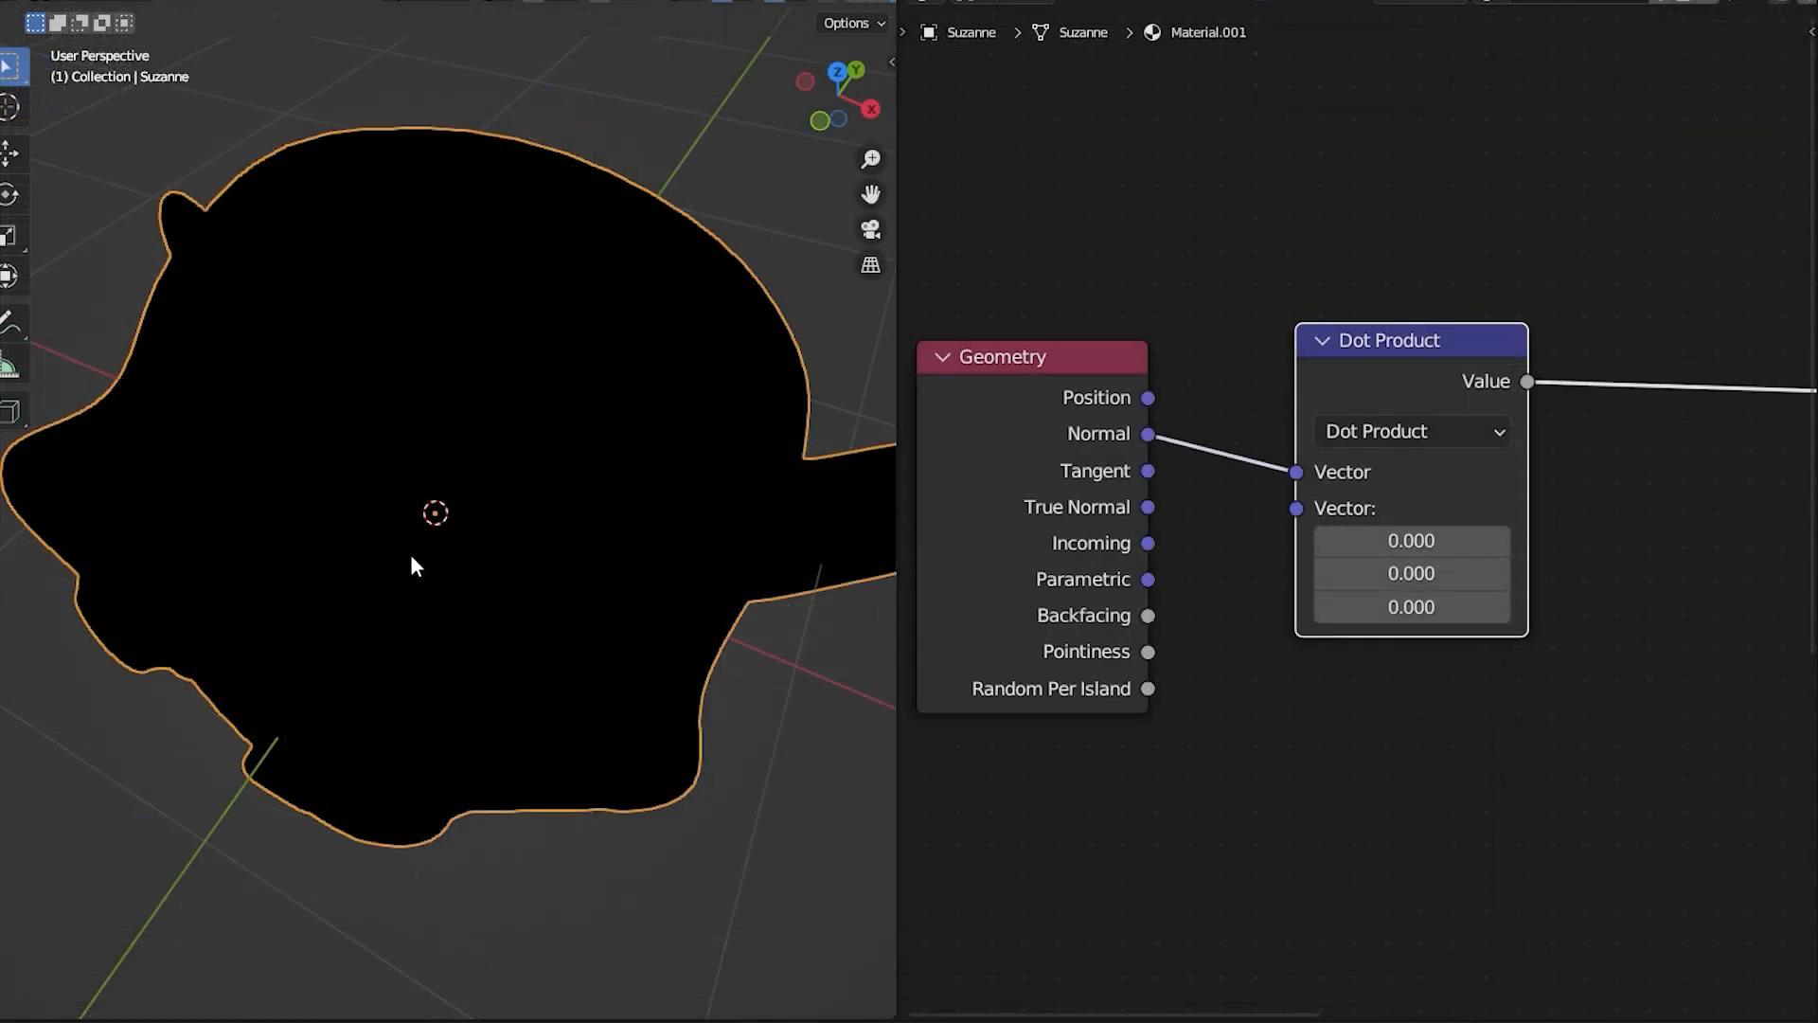
Step: In the demo material, align the Geometry and Dot Product nodes, set the second vector's X to 2.1, and examine the head's shading
{"action": "middle_click_drag", "start_coordinate": [405, 555], "coordinate": [434, 514]}
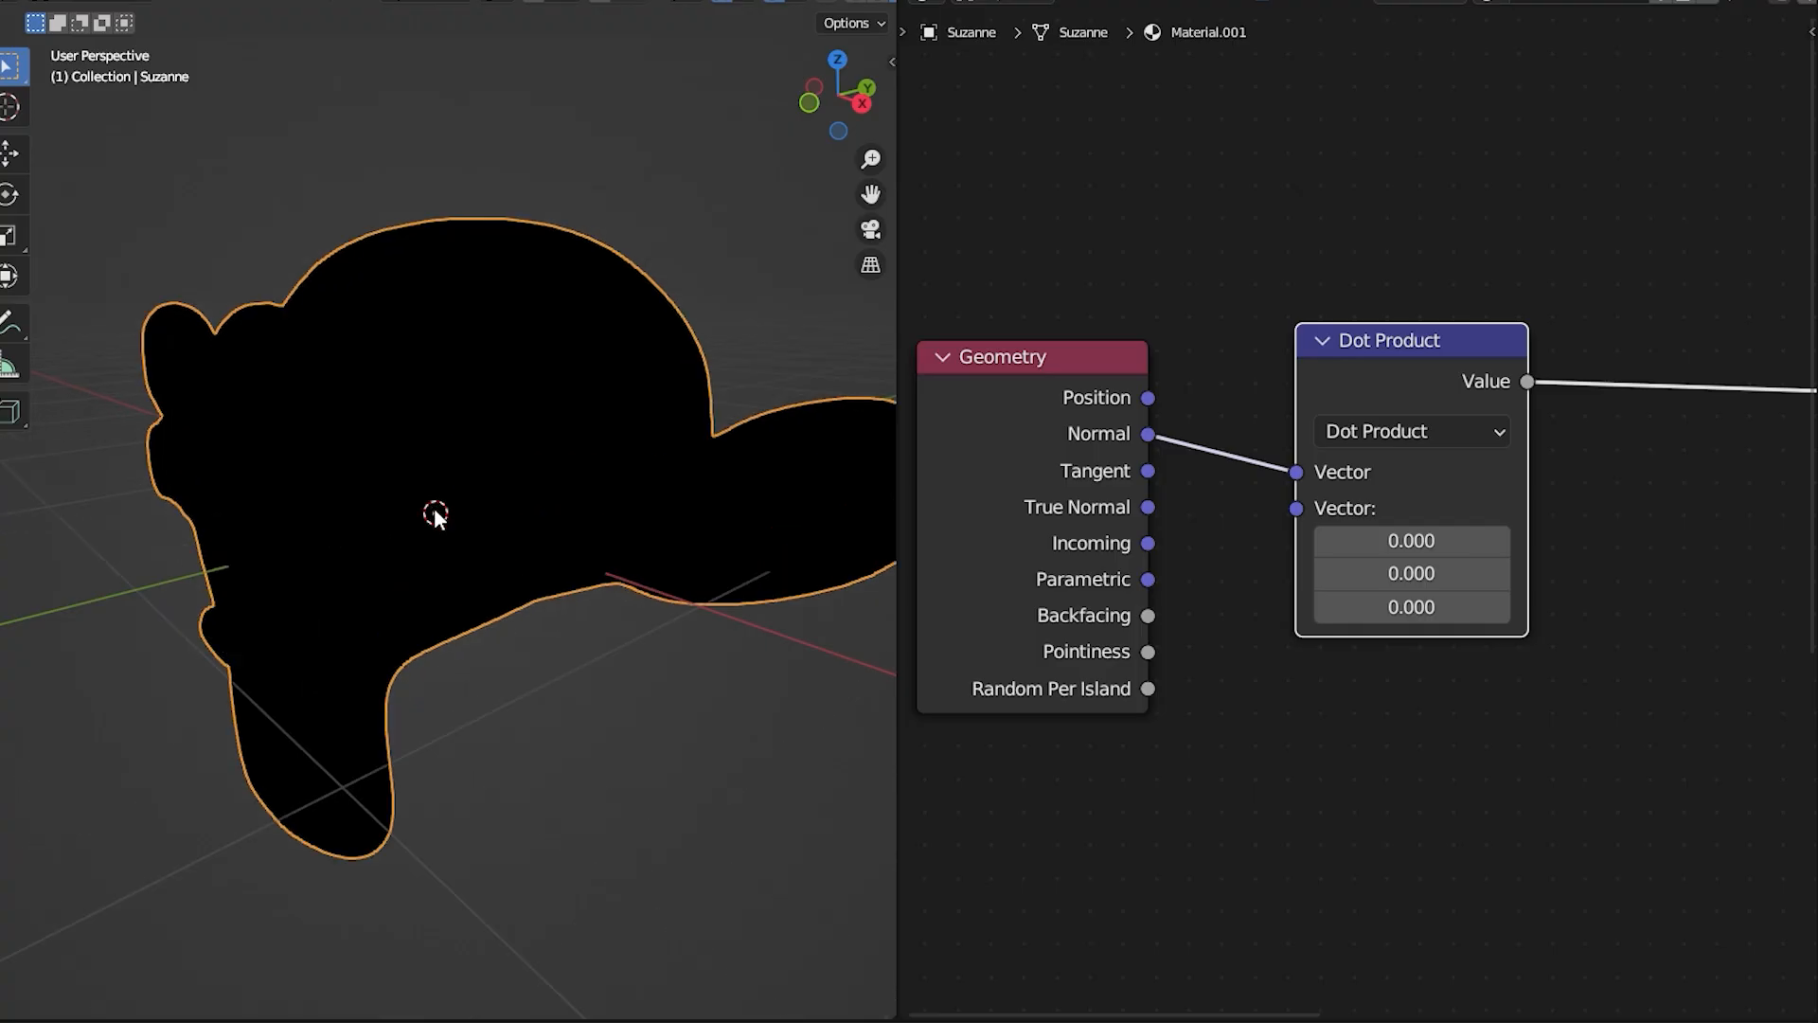
{"action": "left_click_drag", "start_coordinate": [1068, 400], "coordinate": [1067, 341]}
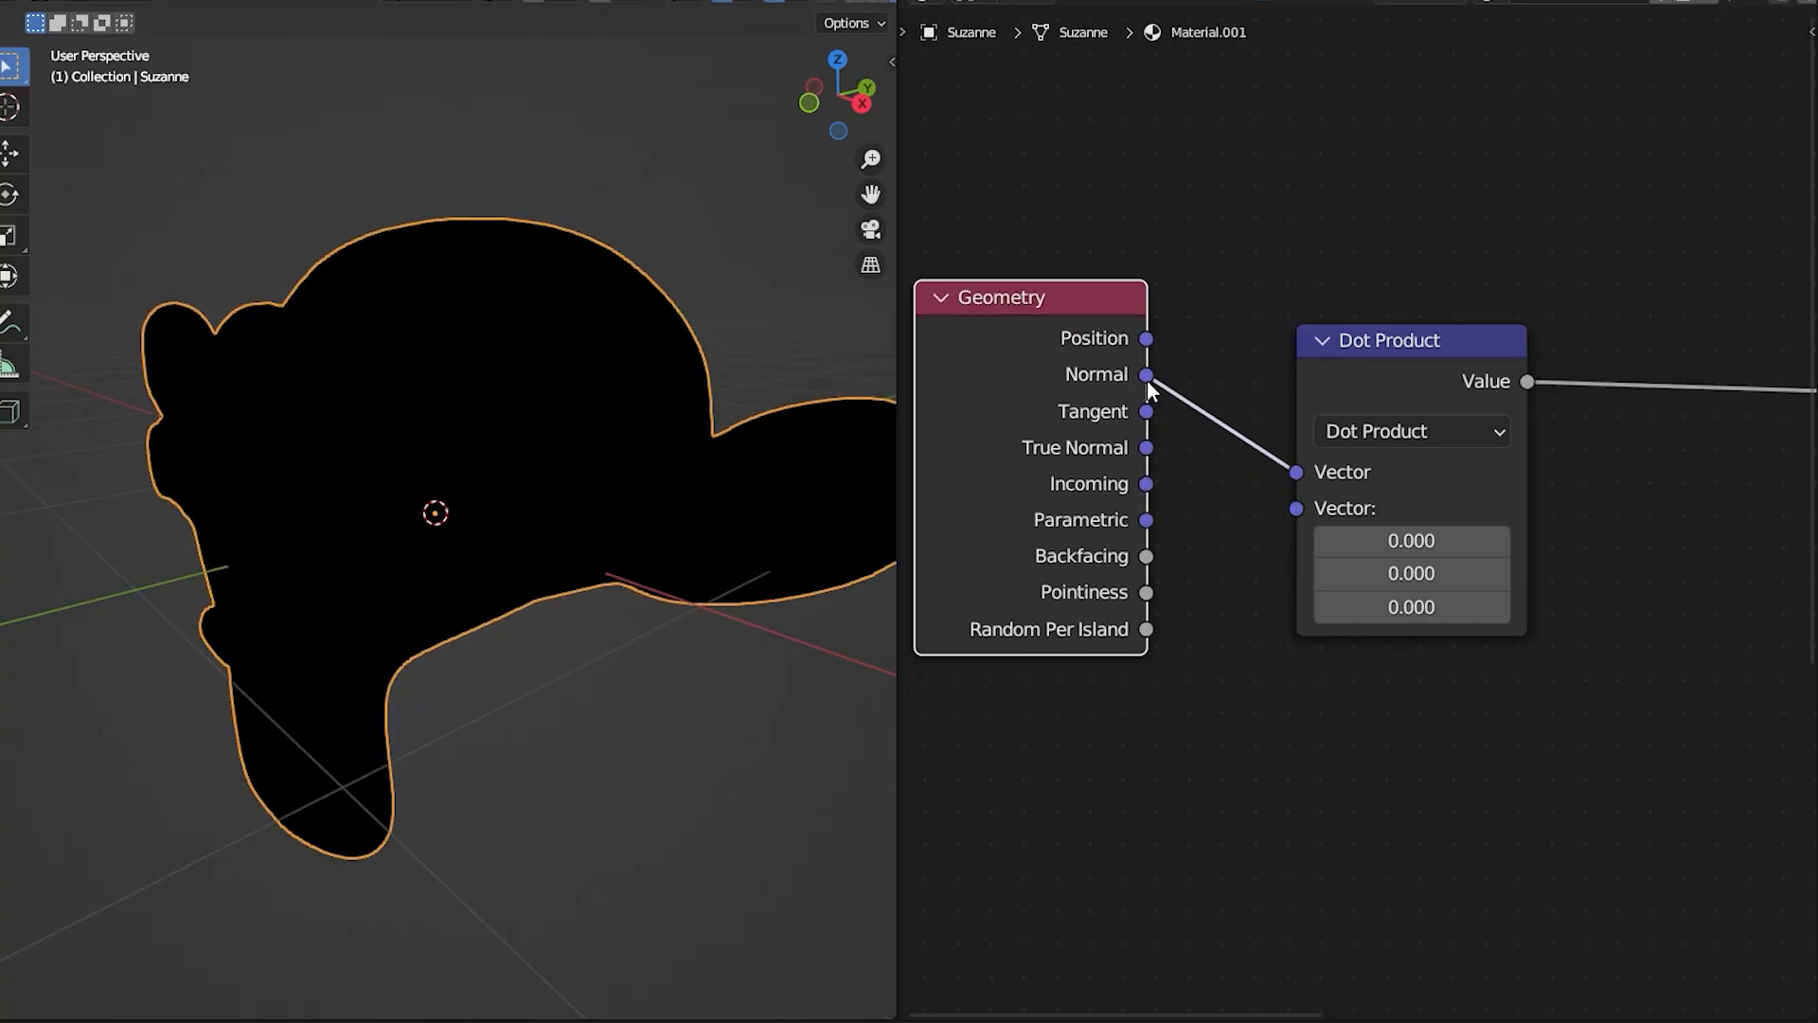
{"action": "left_click_drag", "start_coordinate": [1429, 358], "coordinate": [1363, 328]}
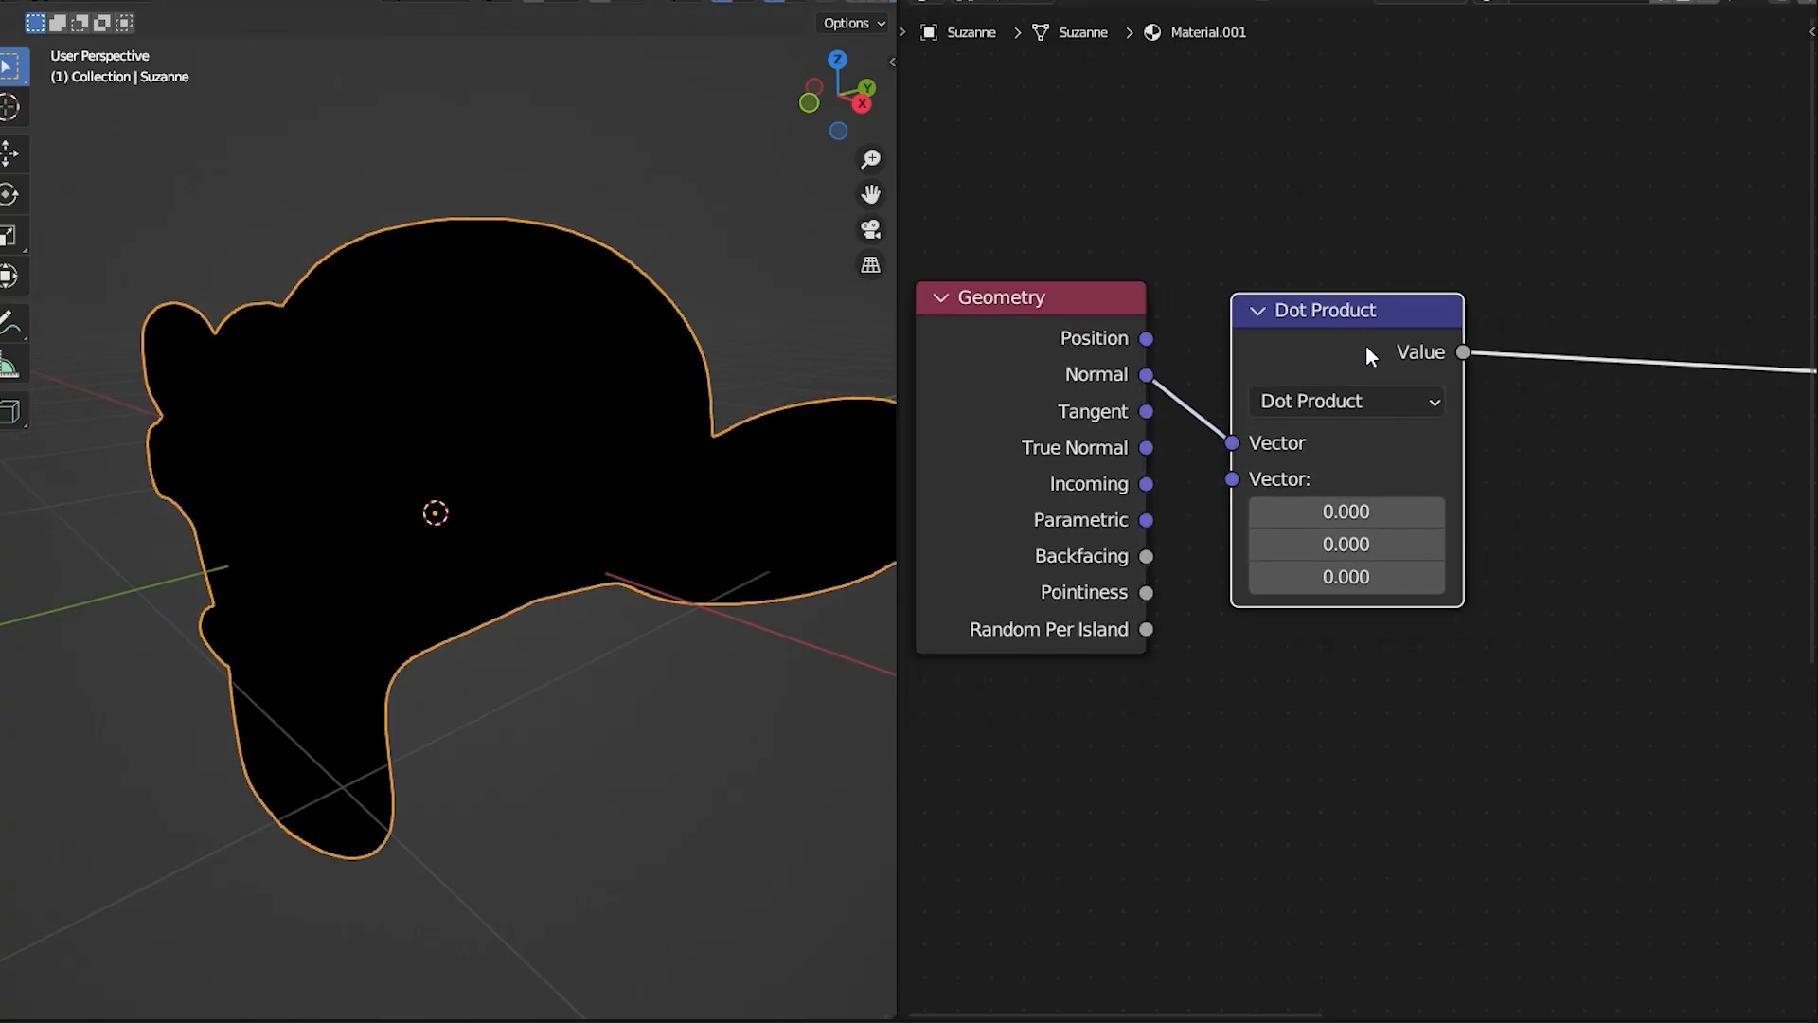
{"action": "left_click_drag", "start_coordinate": [1326, 511], "coordinate": [1525, 512]}
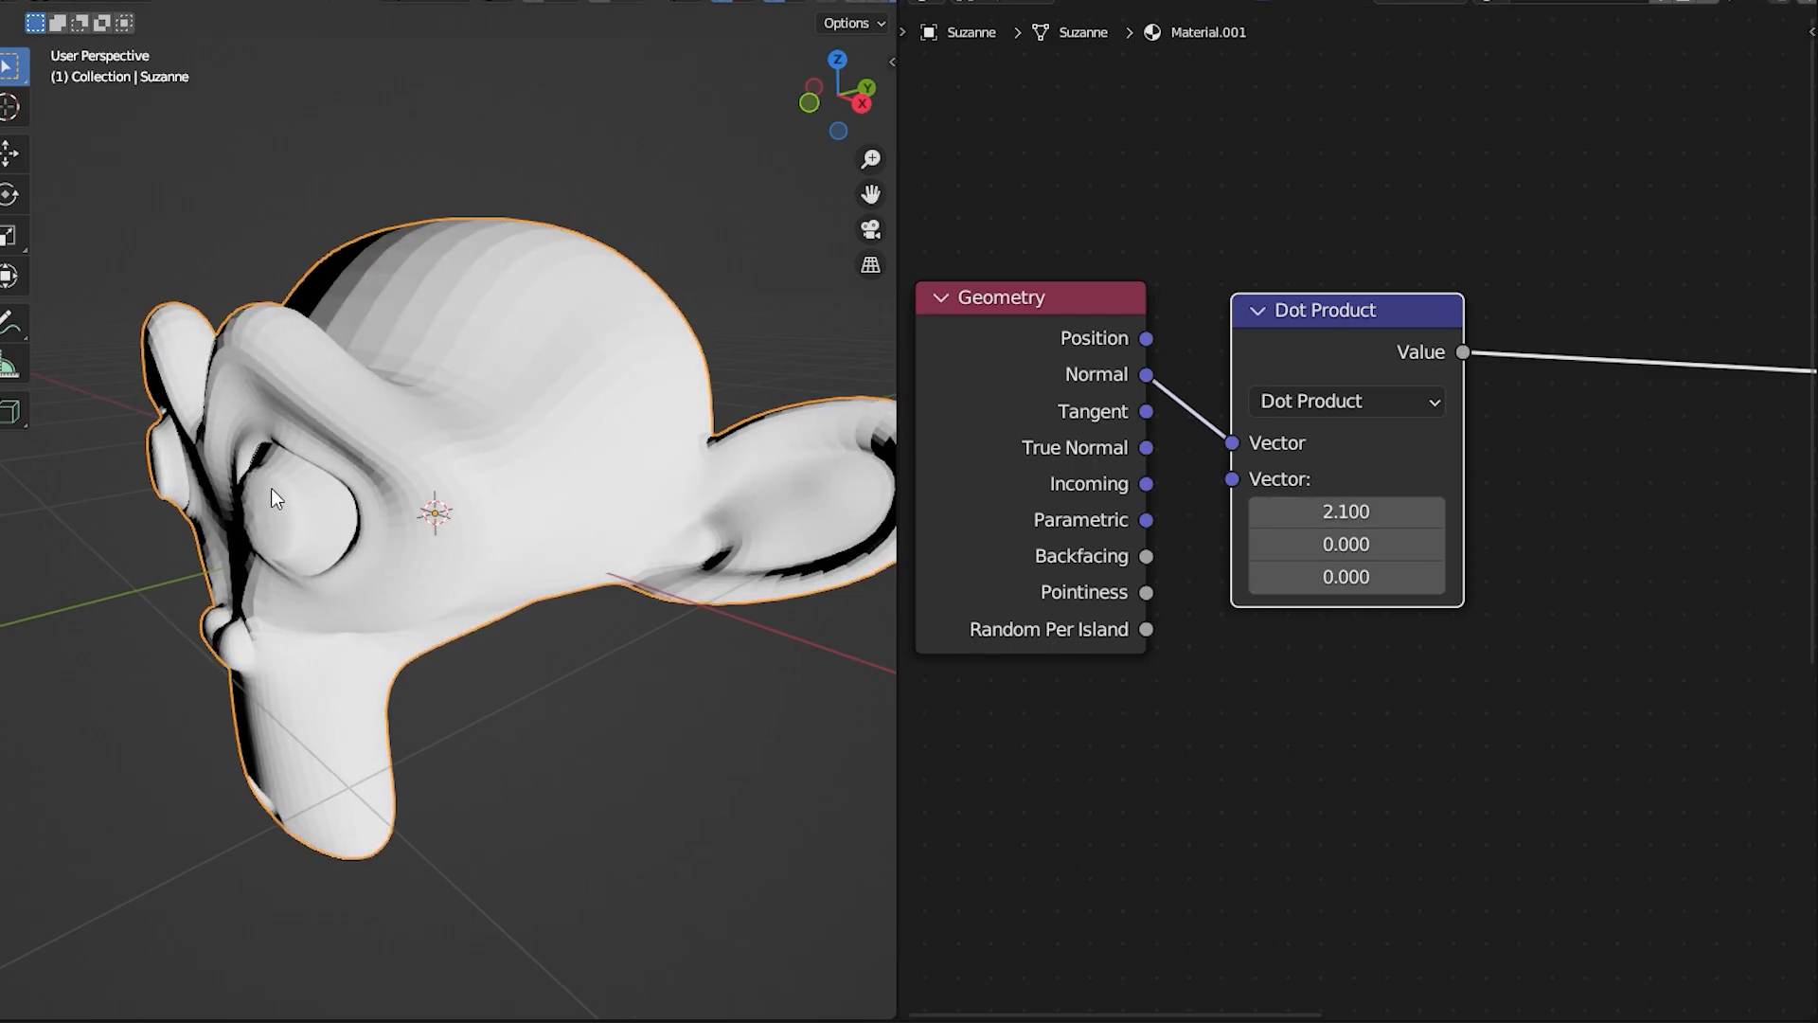
{"action": "mouse_move", "coordinate": [271, 487]}
{"action": "middle_mouse_down"}
{"action": "mouse_move", "coordinate": [638, 453]}
{"action": "mouse_move", "coordinate": [468, 460]}
{"action": "mouse_move", "coordinate": [403, 486]}
{"action": "middle_mouse_up"}
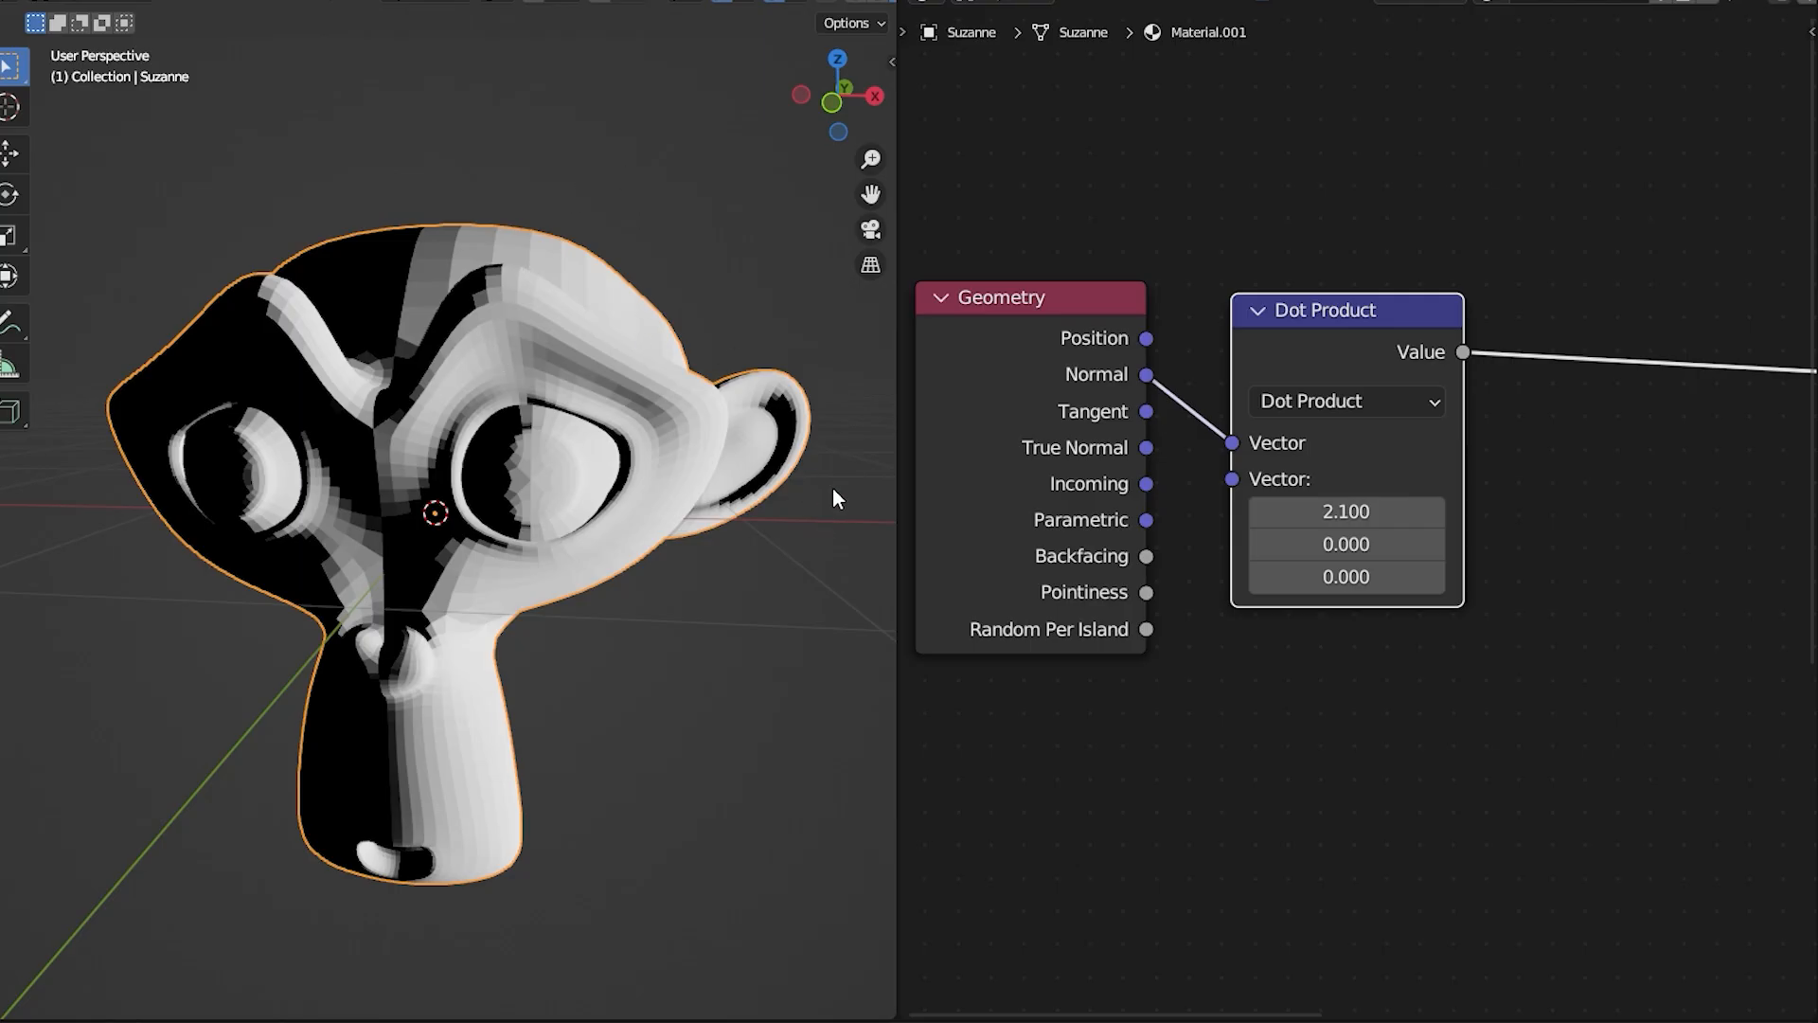
{"action": "mouse_move", "coordinate": [520, 360]}
{"action": "middle_mouse_down"}
{"action": "mouse_move", "coordinate": [521, 446]}
{"action": "mouse_move", "coordinate": [284, 423]}
{"action": "mouse_move", "coordinate": [301, 224]}
{"action": "mouse_move", "coordinate": [459, 458]}
{"action": "middle_mouse_up"}
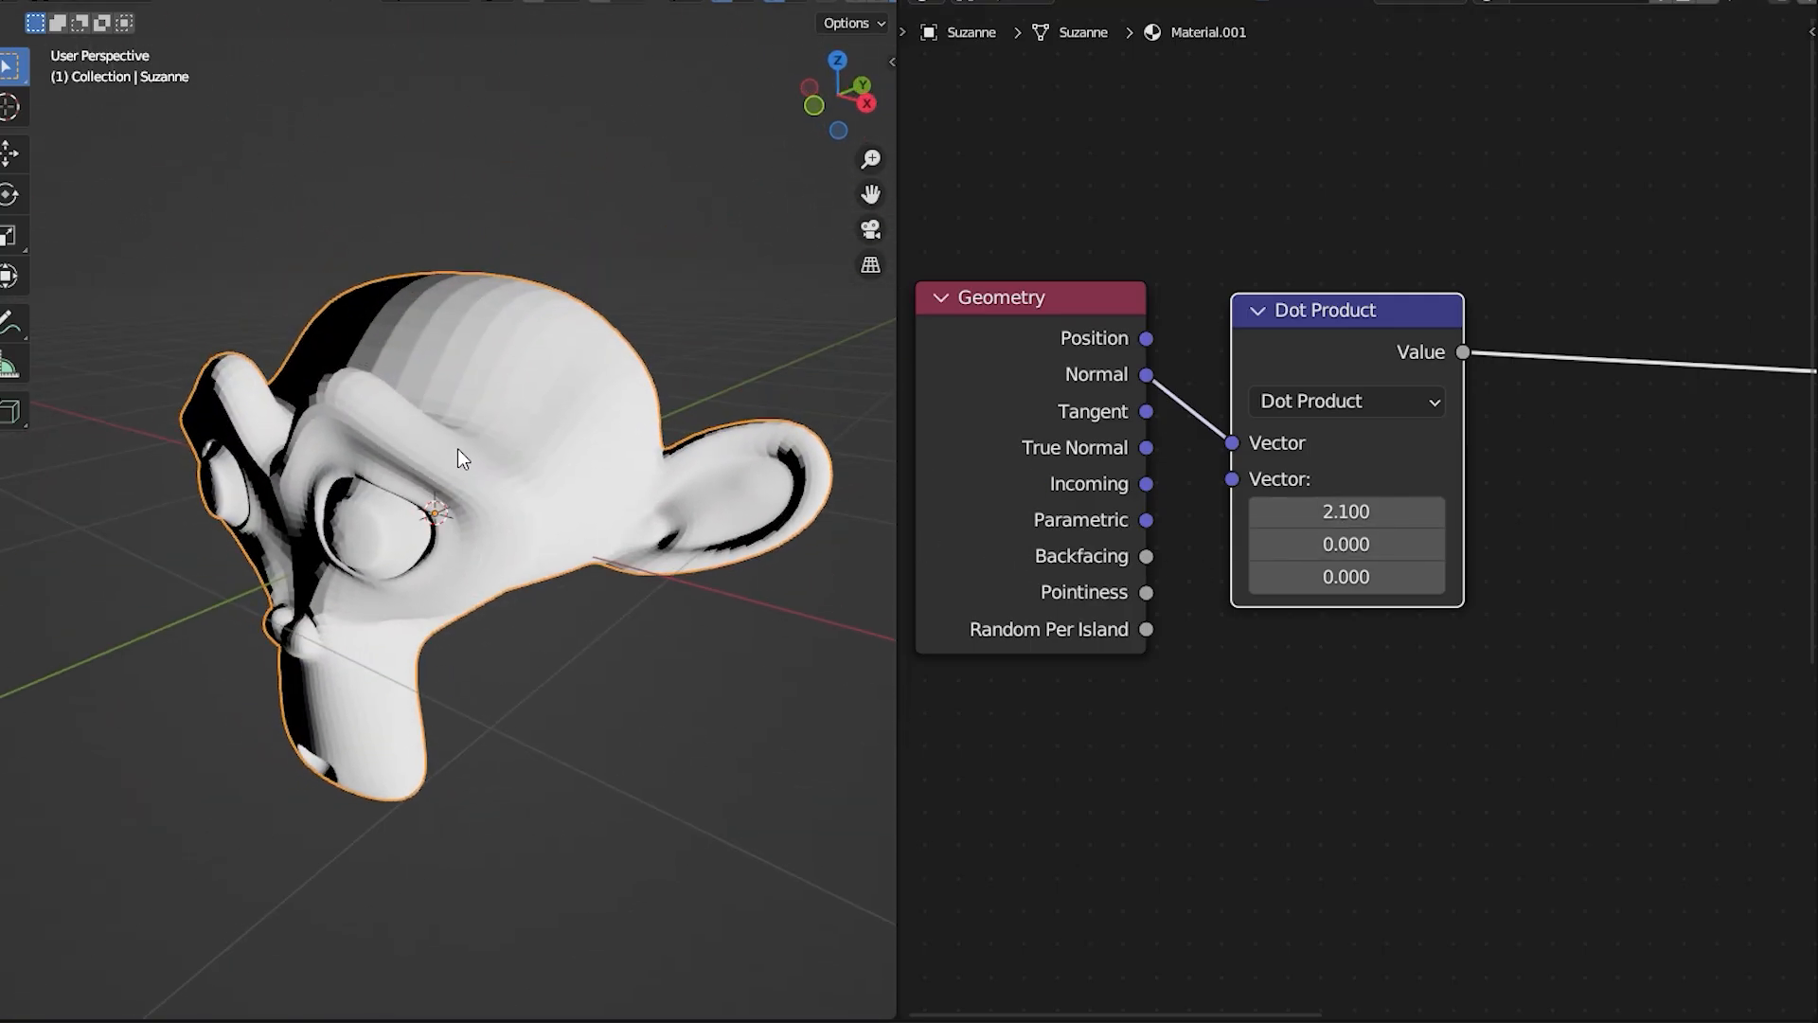
Step: Reset the demo Dot Product's X to 0, set Z to 3.2, and examine the head's shading from above
{"action": "left_click", "coordinate": [1346, 512]}
{"action": "type", "text": "0"}
{"action": "key", "text": "Return"}
{"action": "left_click_drag", "start_coordinate": [1350, 577], "coordinate": [1425, 577]}
{"action": "middle_click_drag", "start_coordinate": [469, 320], "coordinate": [504, 421]}
{"action": "scroll", "coordinate": [588, 317], "scroll_direction": "up", "scroll_amount": 2}
{"action": "scroll", "coordinate": [551, 327], "scroll_direction": "down", "scroll_amount": 4}
{"action": "scroll", "coordinate": [504, 421], "scroll_direction": "up", "scroll_amount": 4}
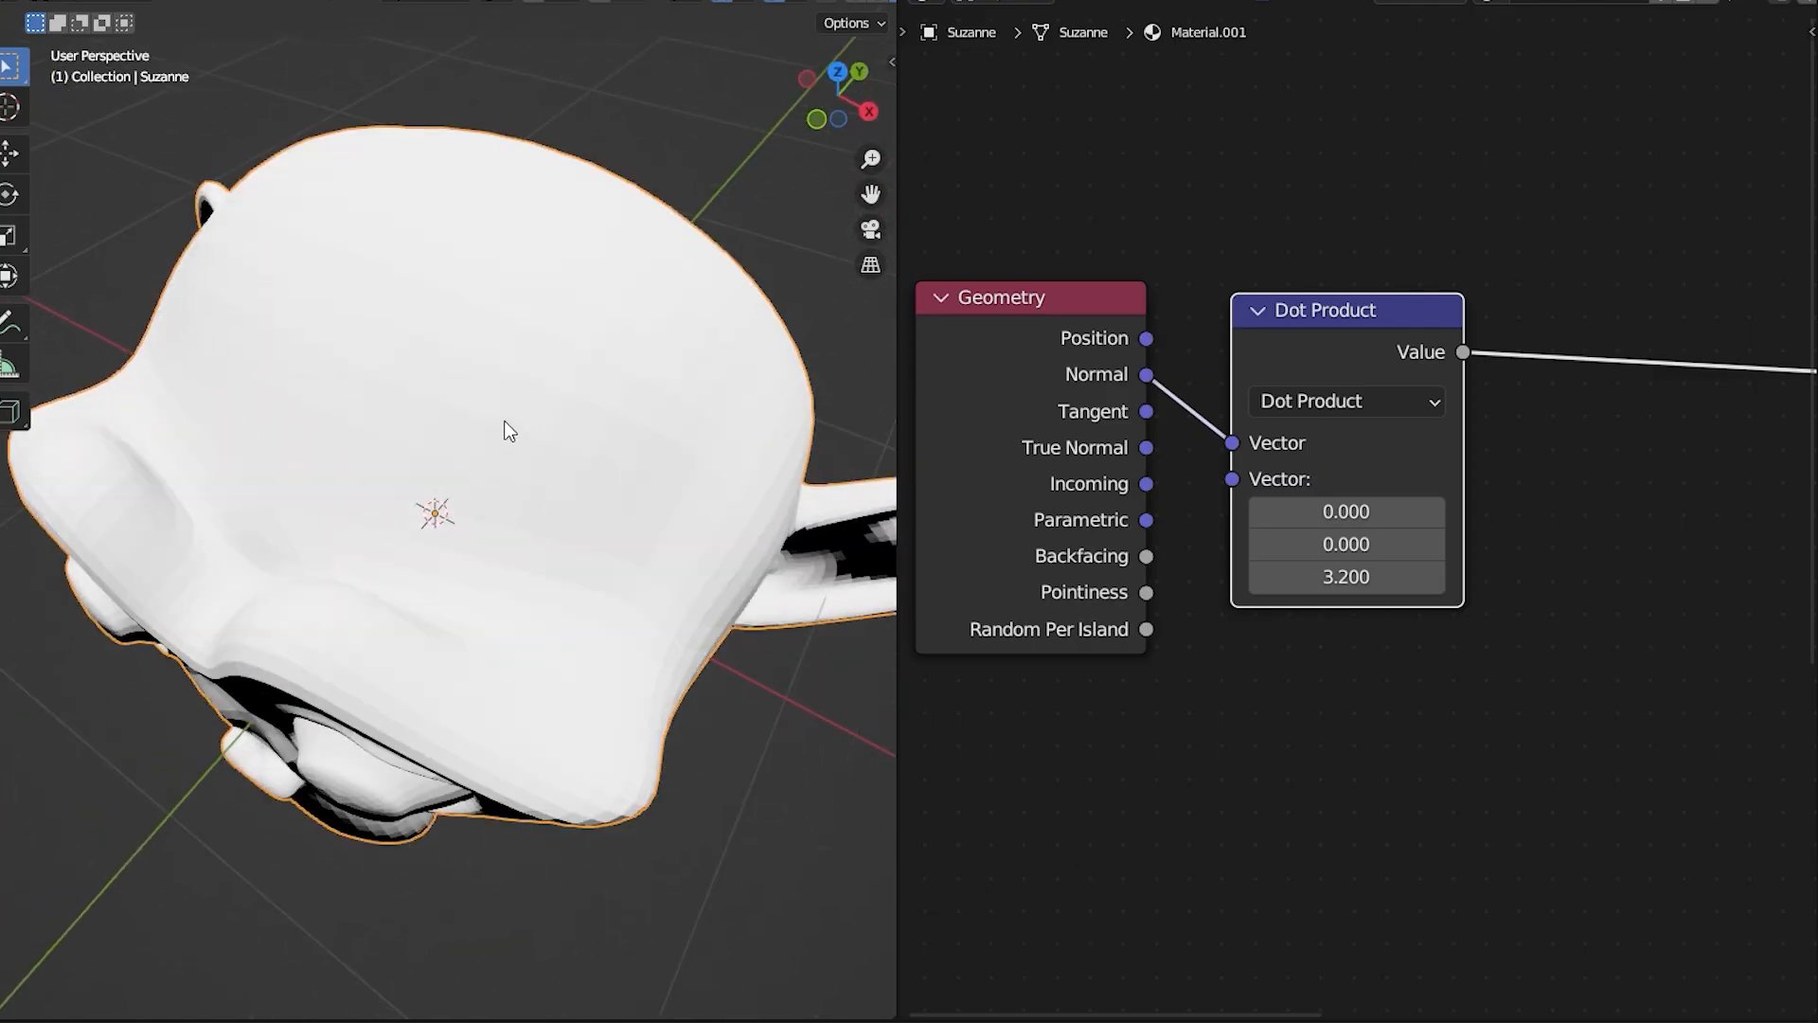
Step: Set the demo Dot Product's Z to -5.6 and examine the head from underneath and from the side
{"action": "left_click_drag", "start_coordinate": [1364, 580], "coordinate": [1304, 588]}
{"action": "middle_click_drag", "start_coordinate": [502, 473], "coordinate": [411, 275]}
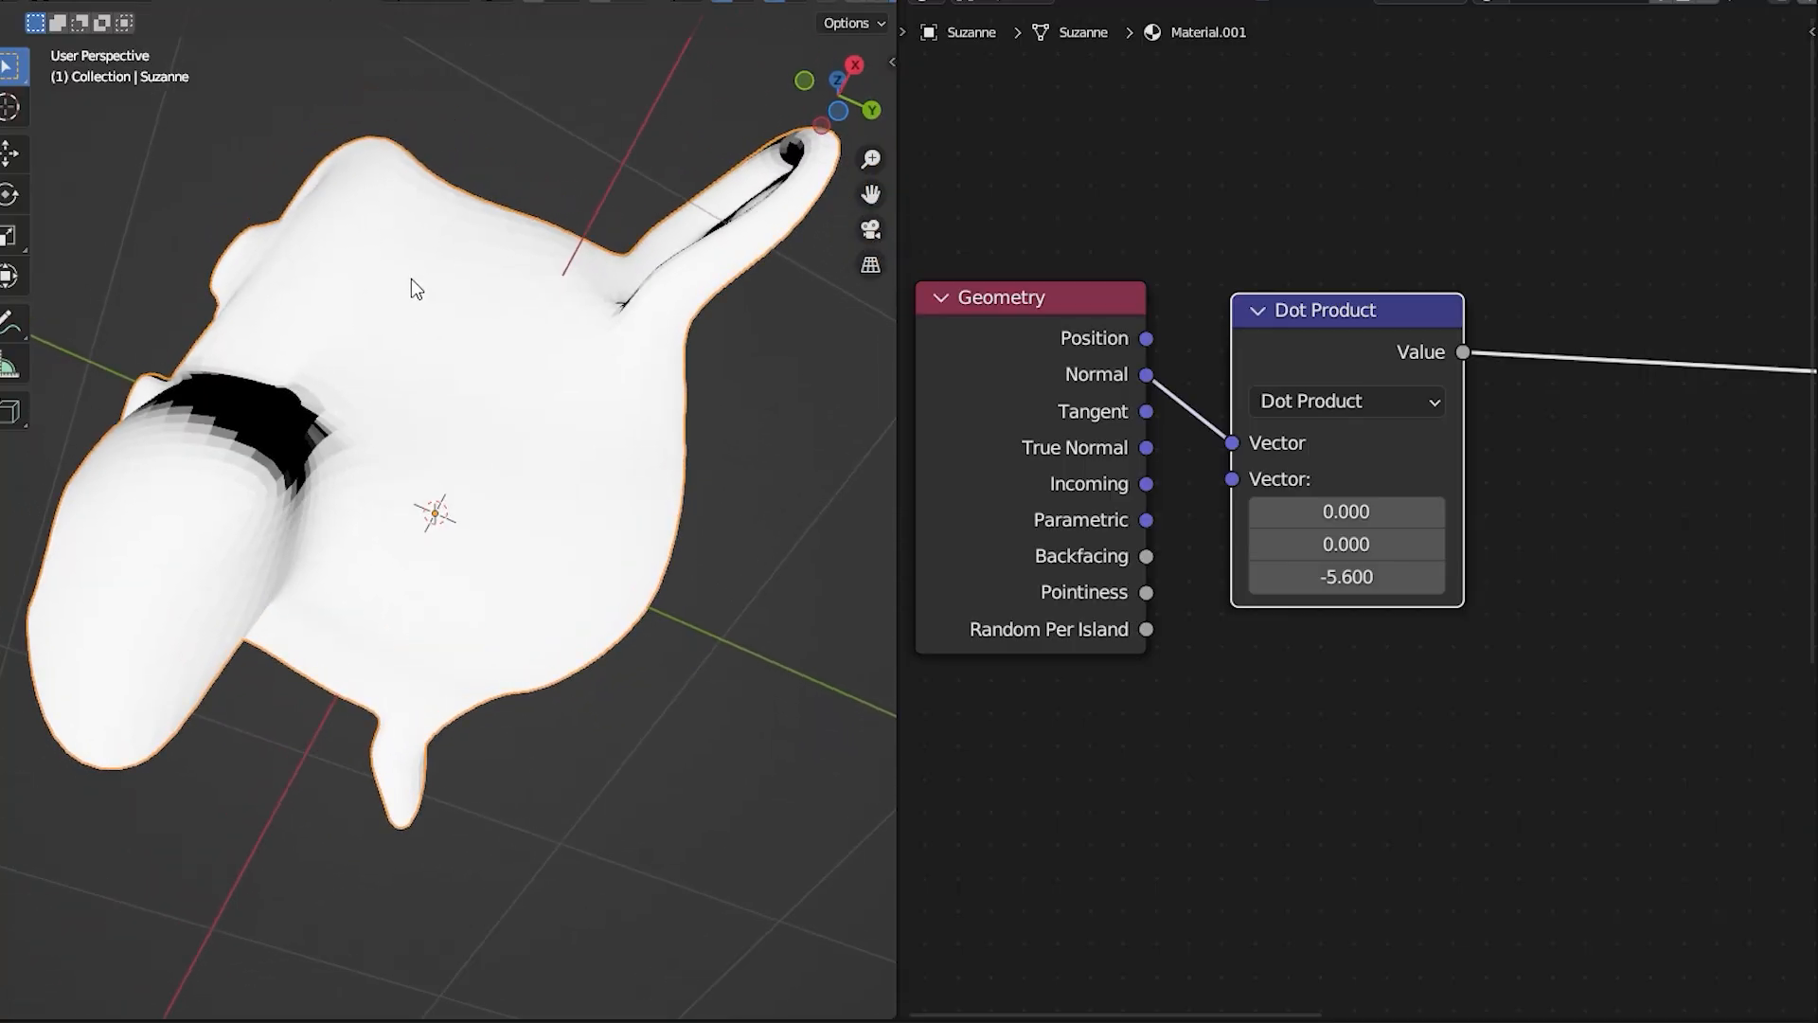
{"action": "middle_click_drag", "start_coordinate": [506, 549], "coordinate": [392, 817]}
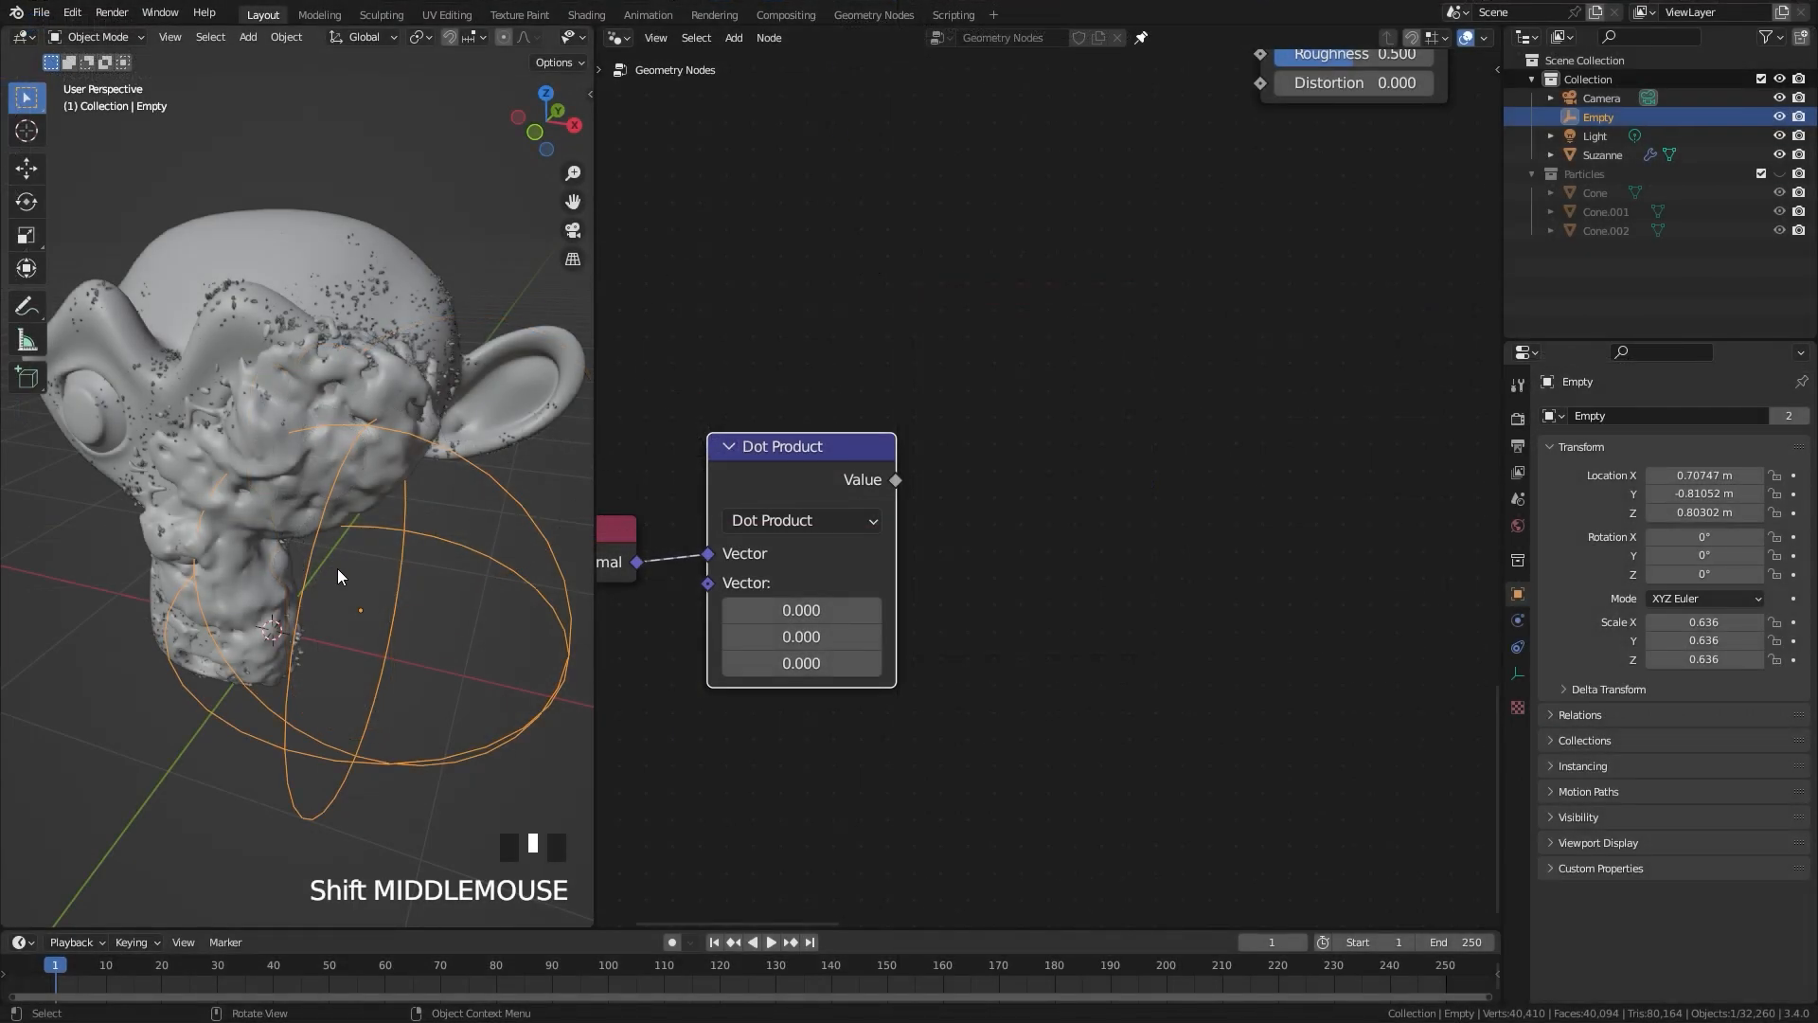
{"action": "middle_click_drag", "start_coordinate": [338, 568], "coordinate": [572, 608]}
Step: In the geometry node tree, set the Dot Product node's second vector Z to -1.5
{"action": "left_click", "coordinate": [813, 663]}
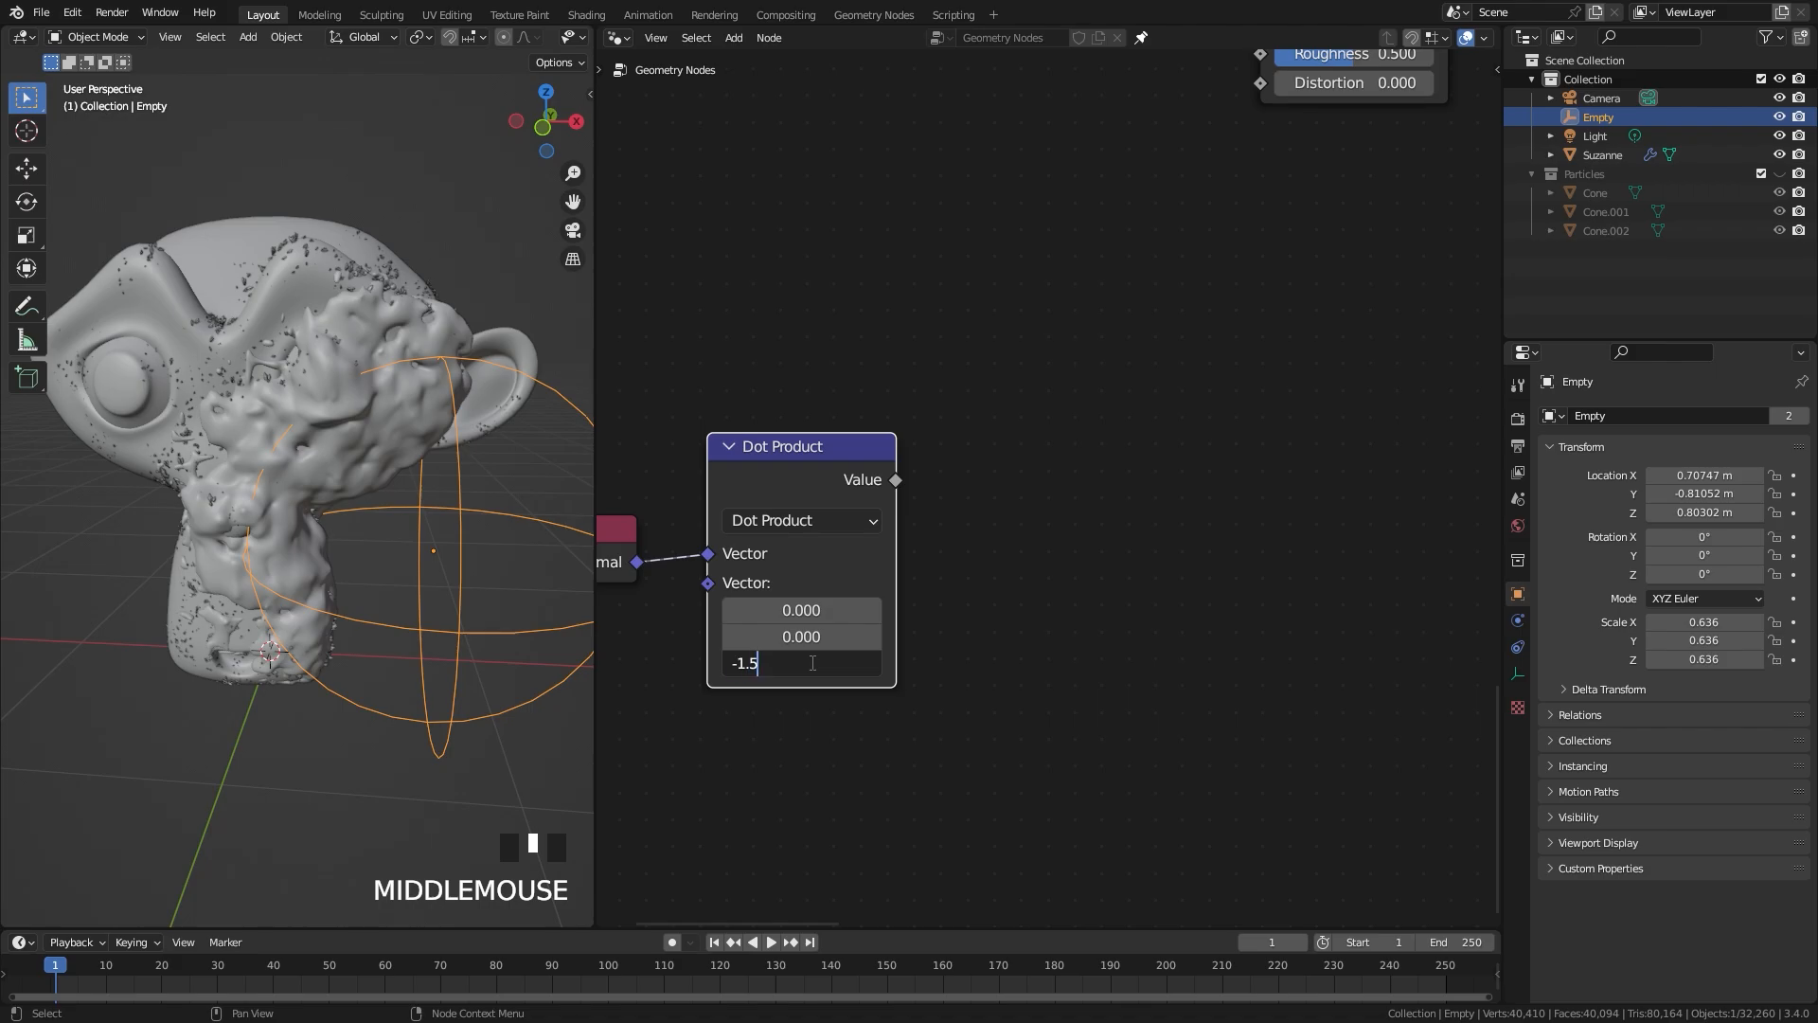
{"action": "type", "text": "-1.5"}
{"action": "key", "text": "Return"}
{"action": "scroll", "coordinate": [951, 502], "scroll_direction": "down", "scroll_amount": 4}
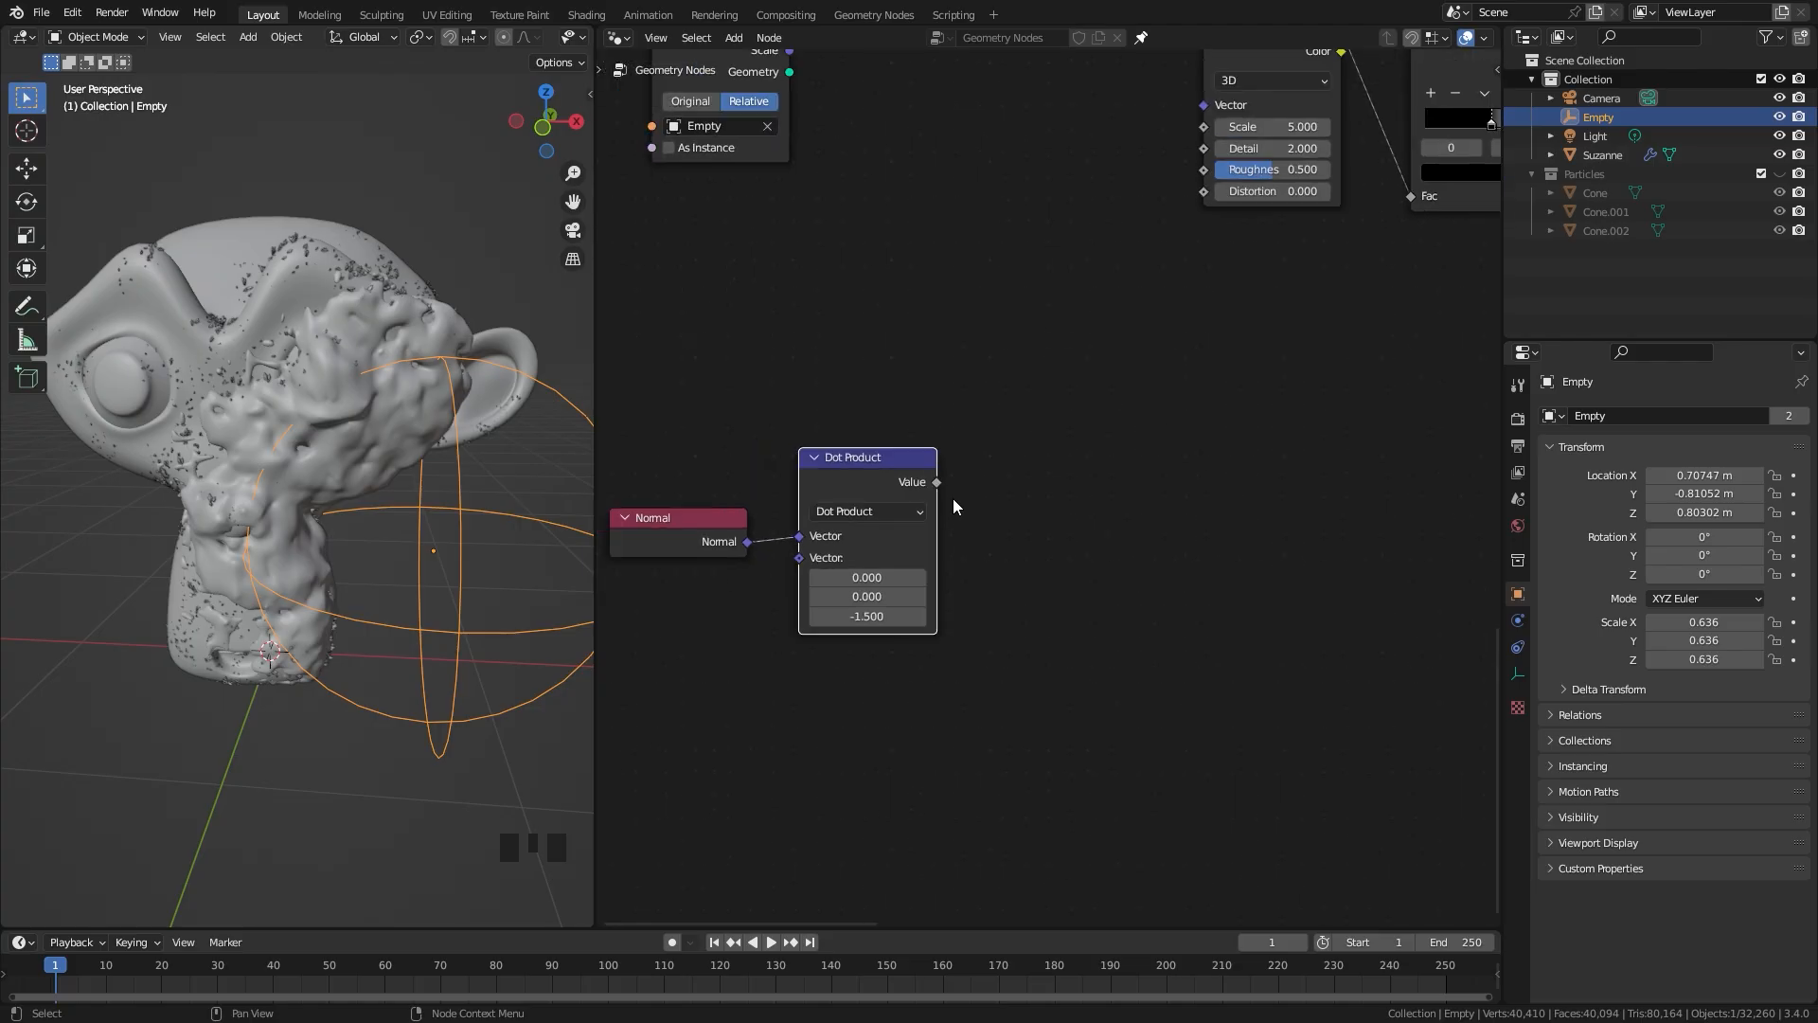
Step: Add a Distribute Points on Faces node below the Noise Texture and connect the Dot Product Value to its Density
{"action": "middle_click_drag", "start_coordinate": [1031, 447], "coordinate": [905, 594]}
{"action": "key", "text": "shift+a"}
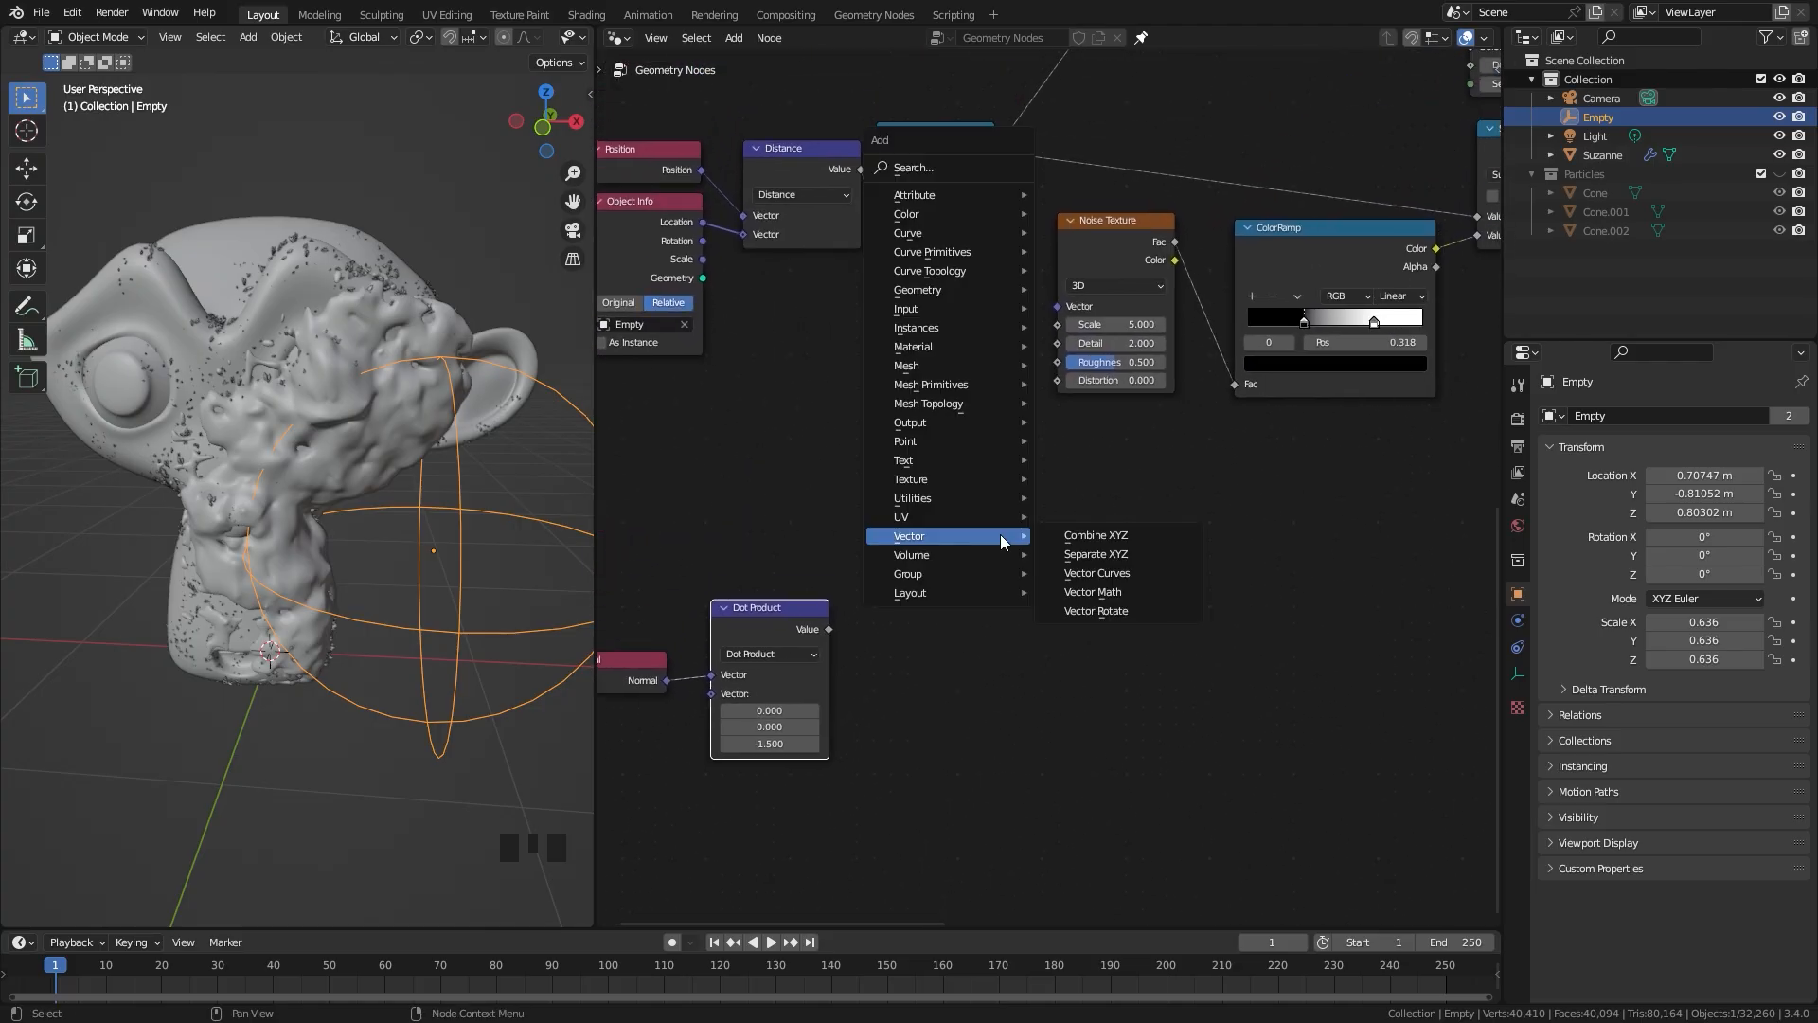
{"action": "mouse_move", "coordinate": [992, 440]}
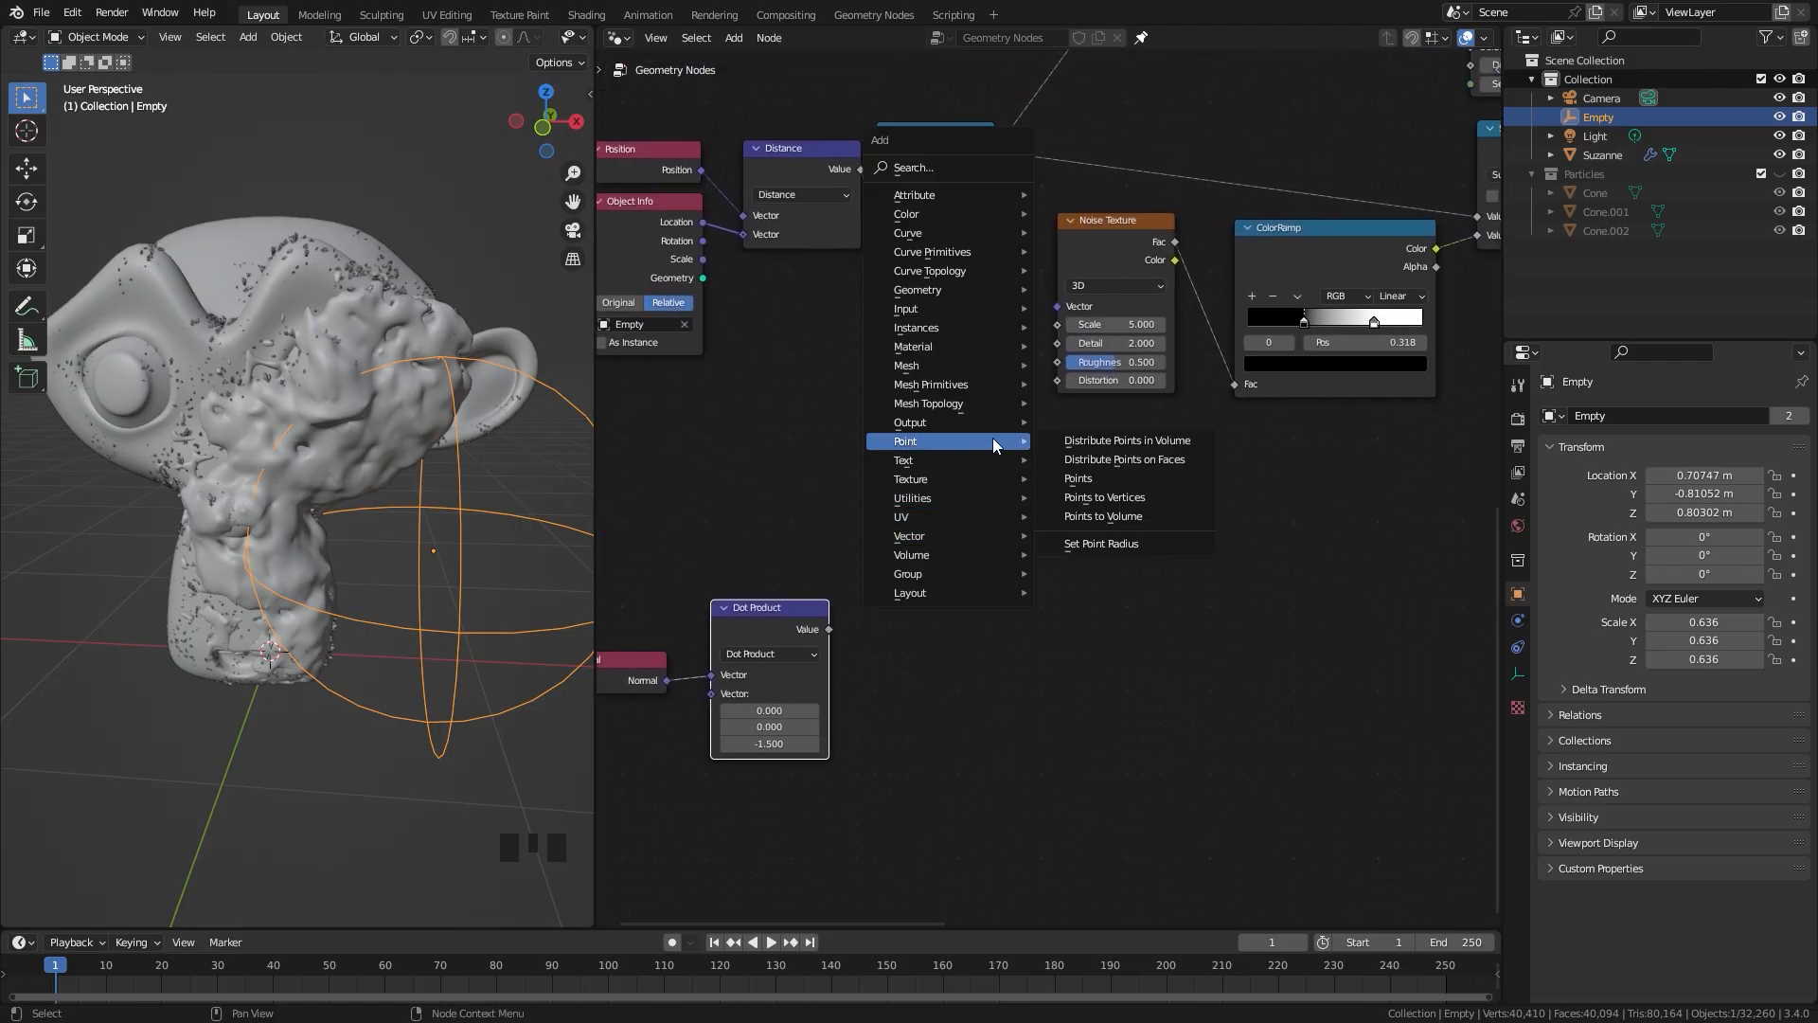
{"action": "left_click", "coordinate": [1127, 459]}
{"action": "scroll", "coordinate": [790, 671], "scroll_direction": "up", "scroll_amount": 1}
{"action": "left_click_drag", "start_coordinate": [746, 681], "coordinate": [995, 600]}
{"action": "left_click_drag", "start_coordinate": [1117, 447], "coordinate": [1134, 446]}
{"action": "middle_click_drag", "start_coordinate": [846, 579], "coordinate": [930, 476]}
Step: Insert a Math node set to Multiply between Dot Product and Distribute Points on Faces, with a value of 14.4
{"action": "key", "text": "shift+a"}
{"action": "mouse_move", "coordinate": [869, 532]}
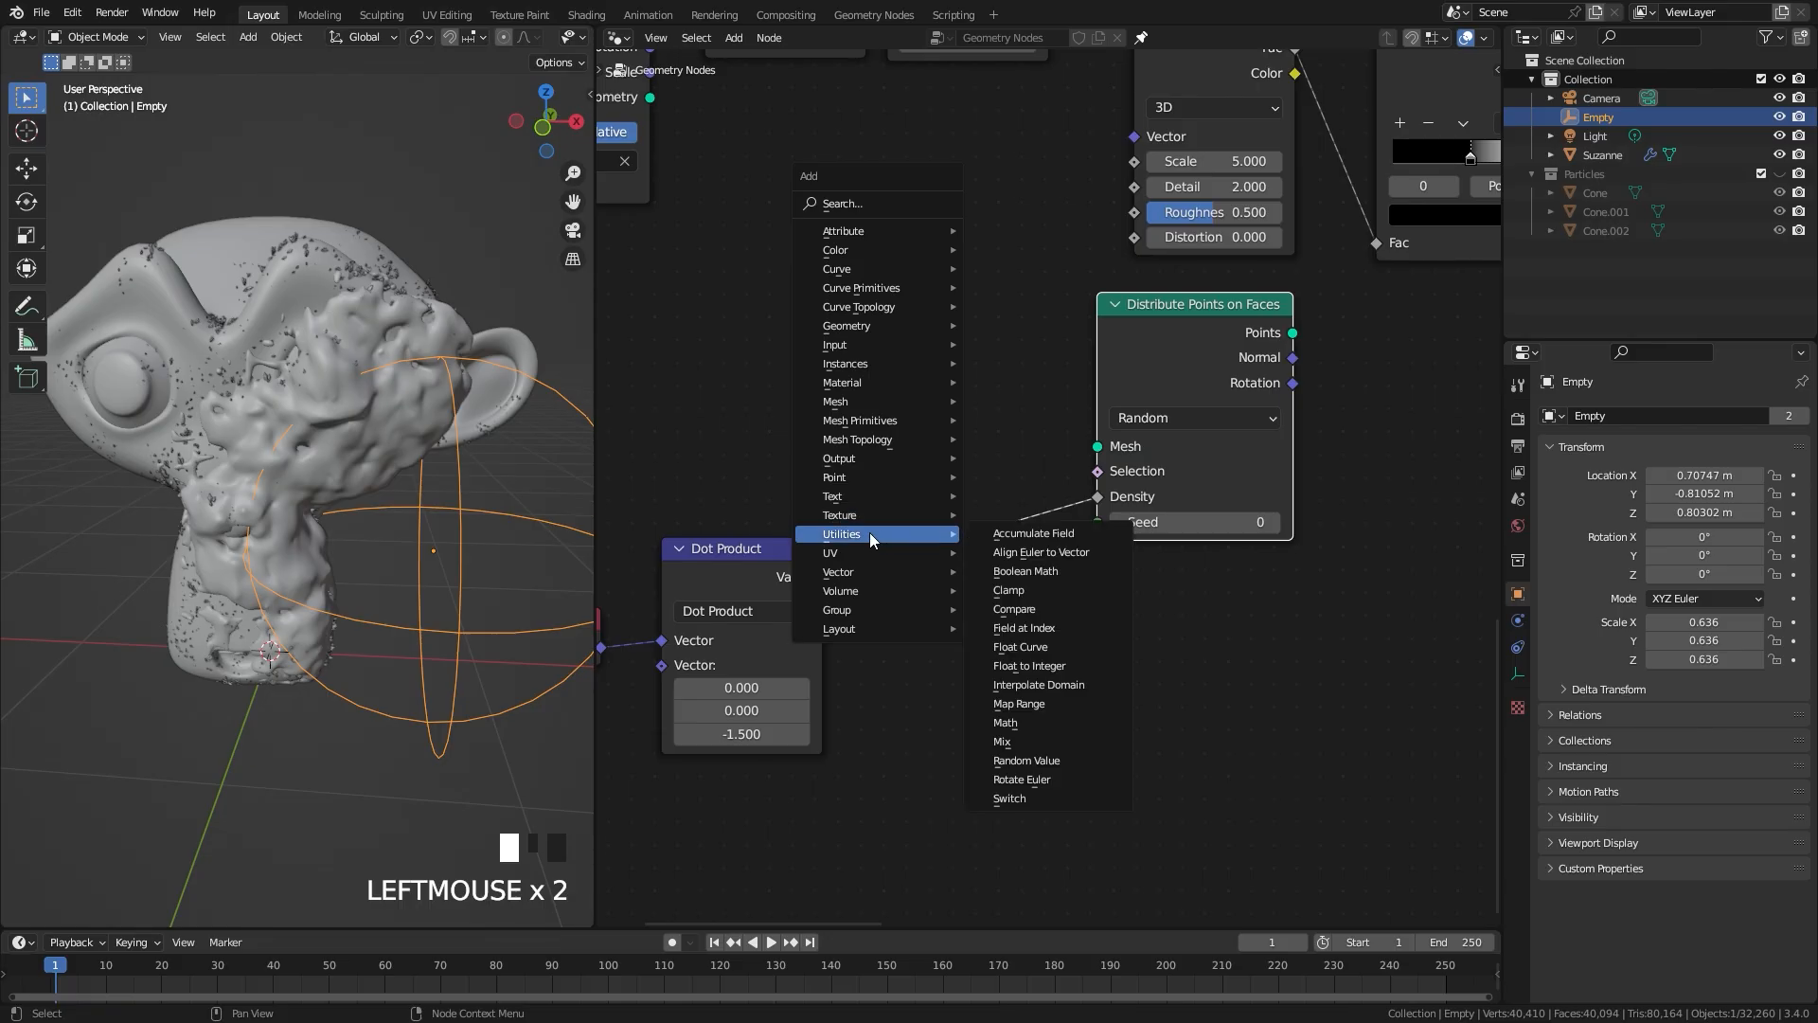
{"action": "left_click", "coordinate": [1021, 724]}
{"action": "left_click", "coordinate": [894, 488]}
{"action": "left_click", "coordinate": [968, 557]}
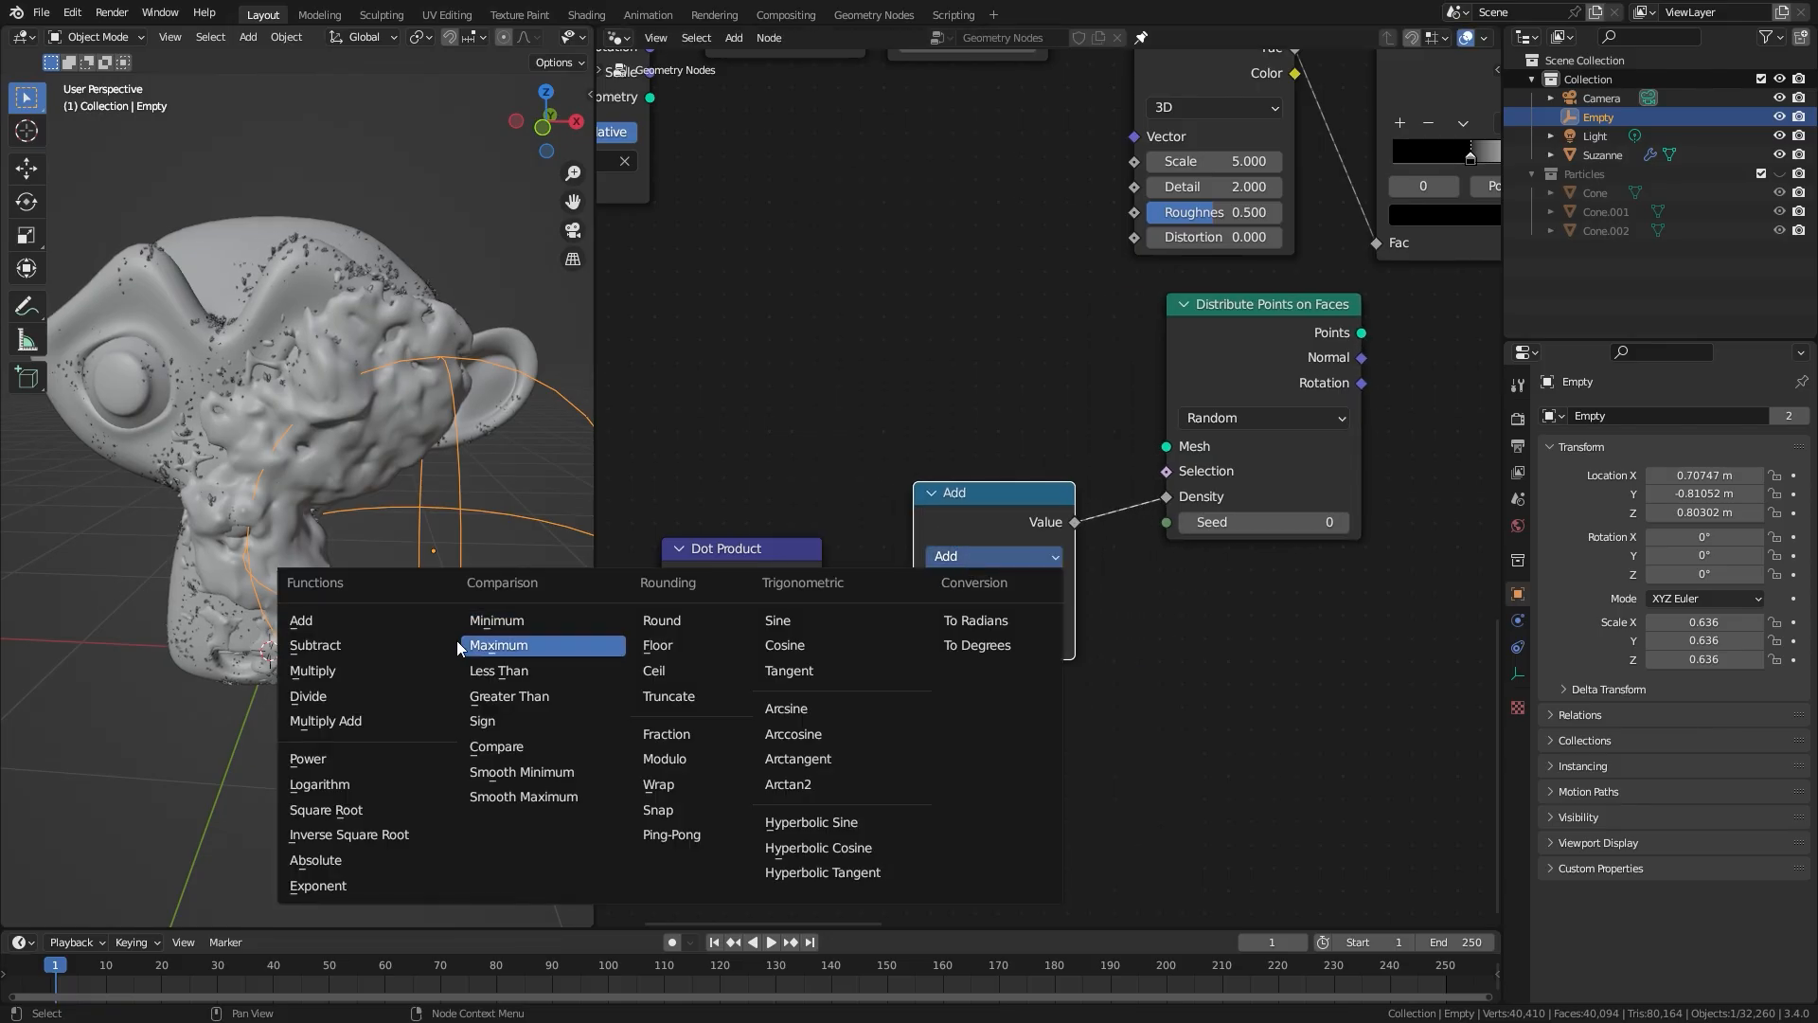
{"action": "left_click", "coordinate": [330, 673]}
{"action": "double_click", "coordinate": [985, 639]}
{"action": "type", "text": "10.8"}
{"action": "key", "text": "Return"}
{"action": "left_click_drag", "start_coordinate": [988, 638], "coordinate": [1023, 638]}
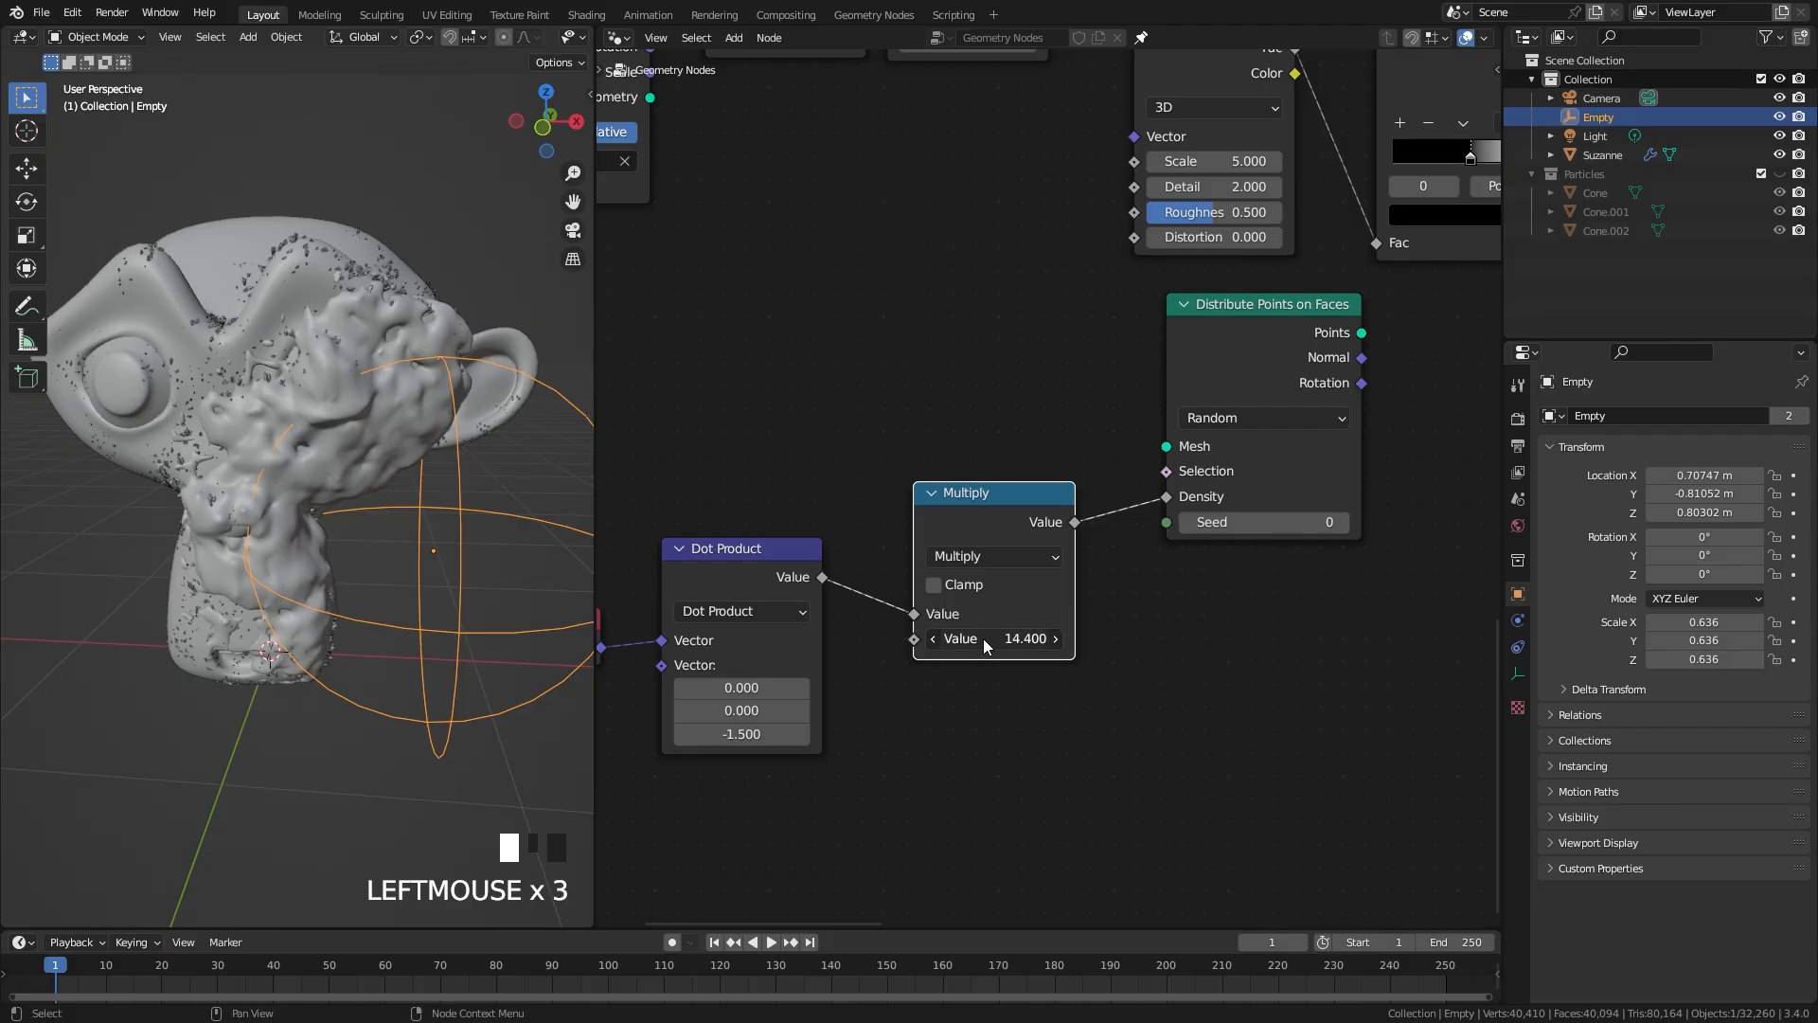
Step: Preview the new Distribute Points on Faces output through a Viewer node
{"action": "scroll", "coordinate": [1060, 531], "scroll_direction": "down", "scroll_amount": 4}
{"action": "middle_click_drag", "start_coordinate": [1392, 496], "coordinate": [873, 536]}
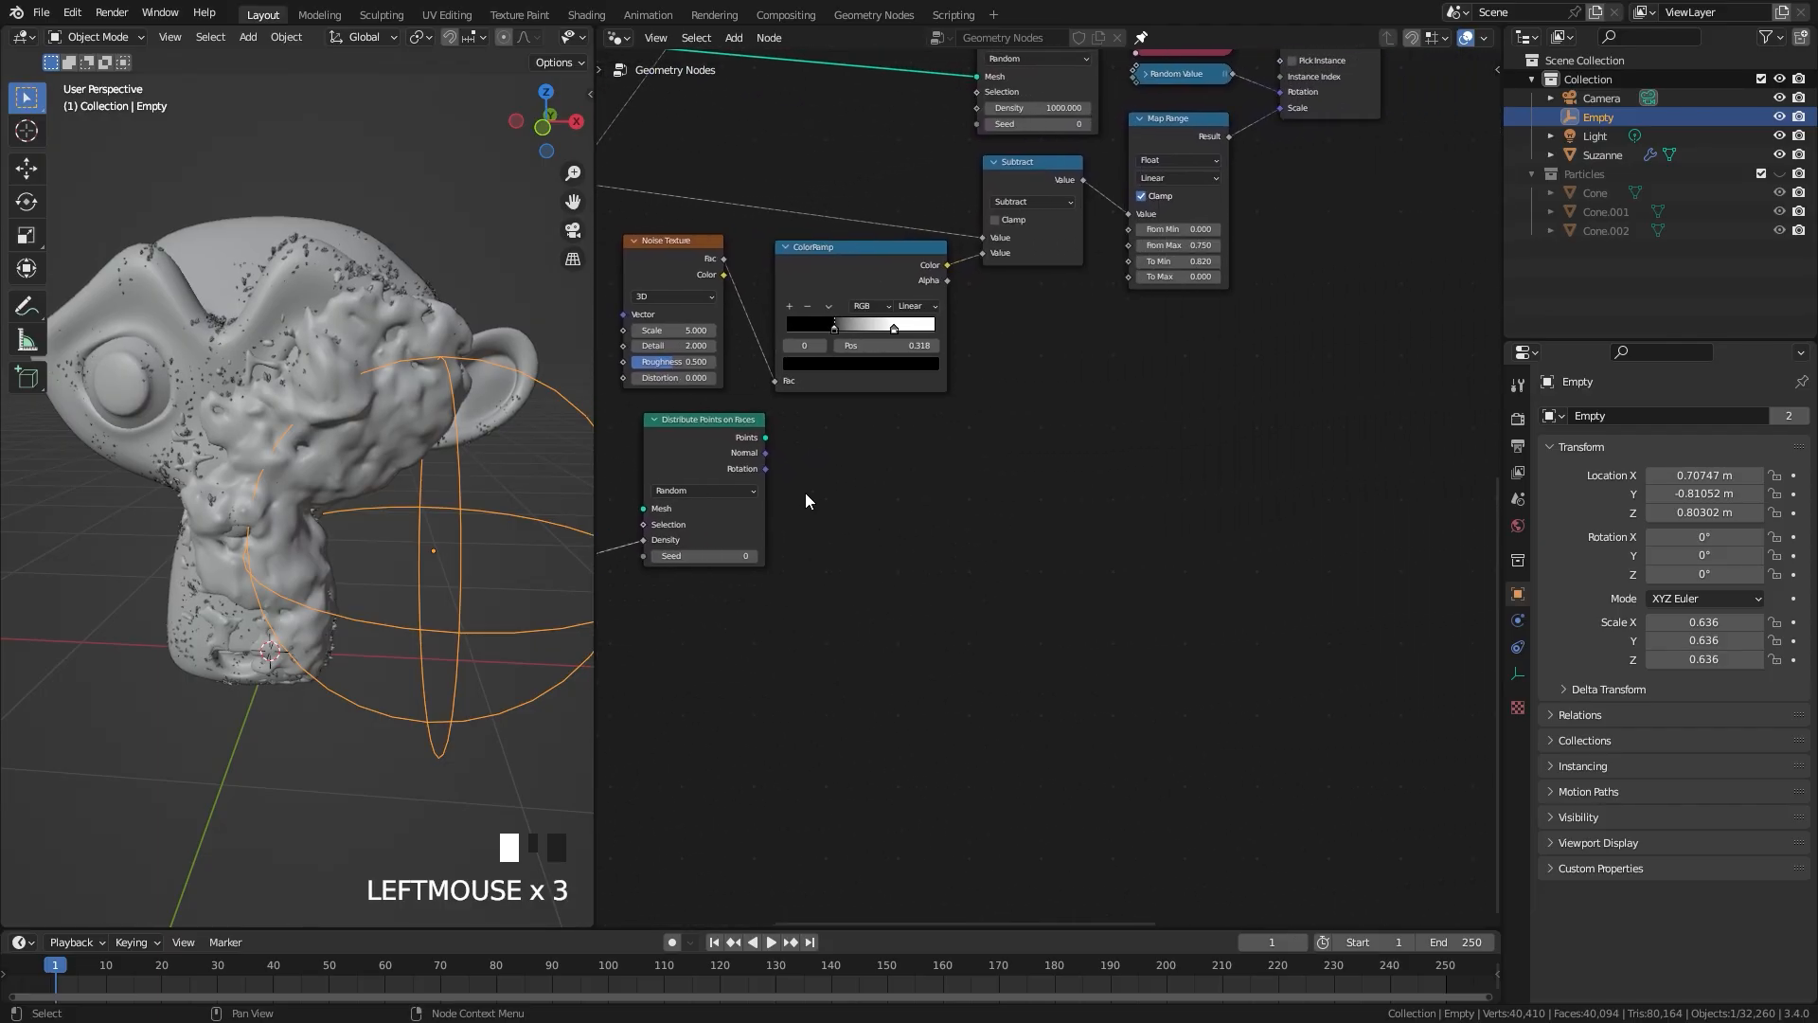
{"action": "left_click", "coordinate": [709, 437], "text": "ctrl+shift"}
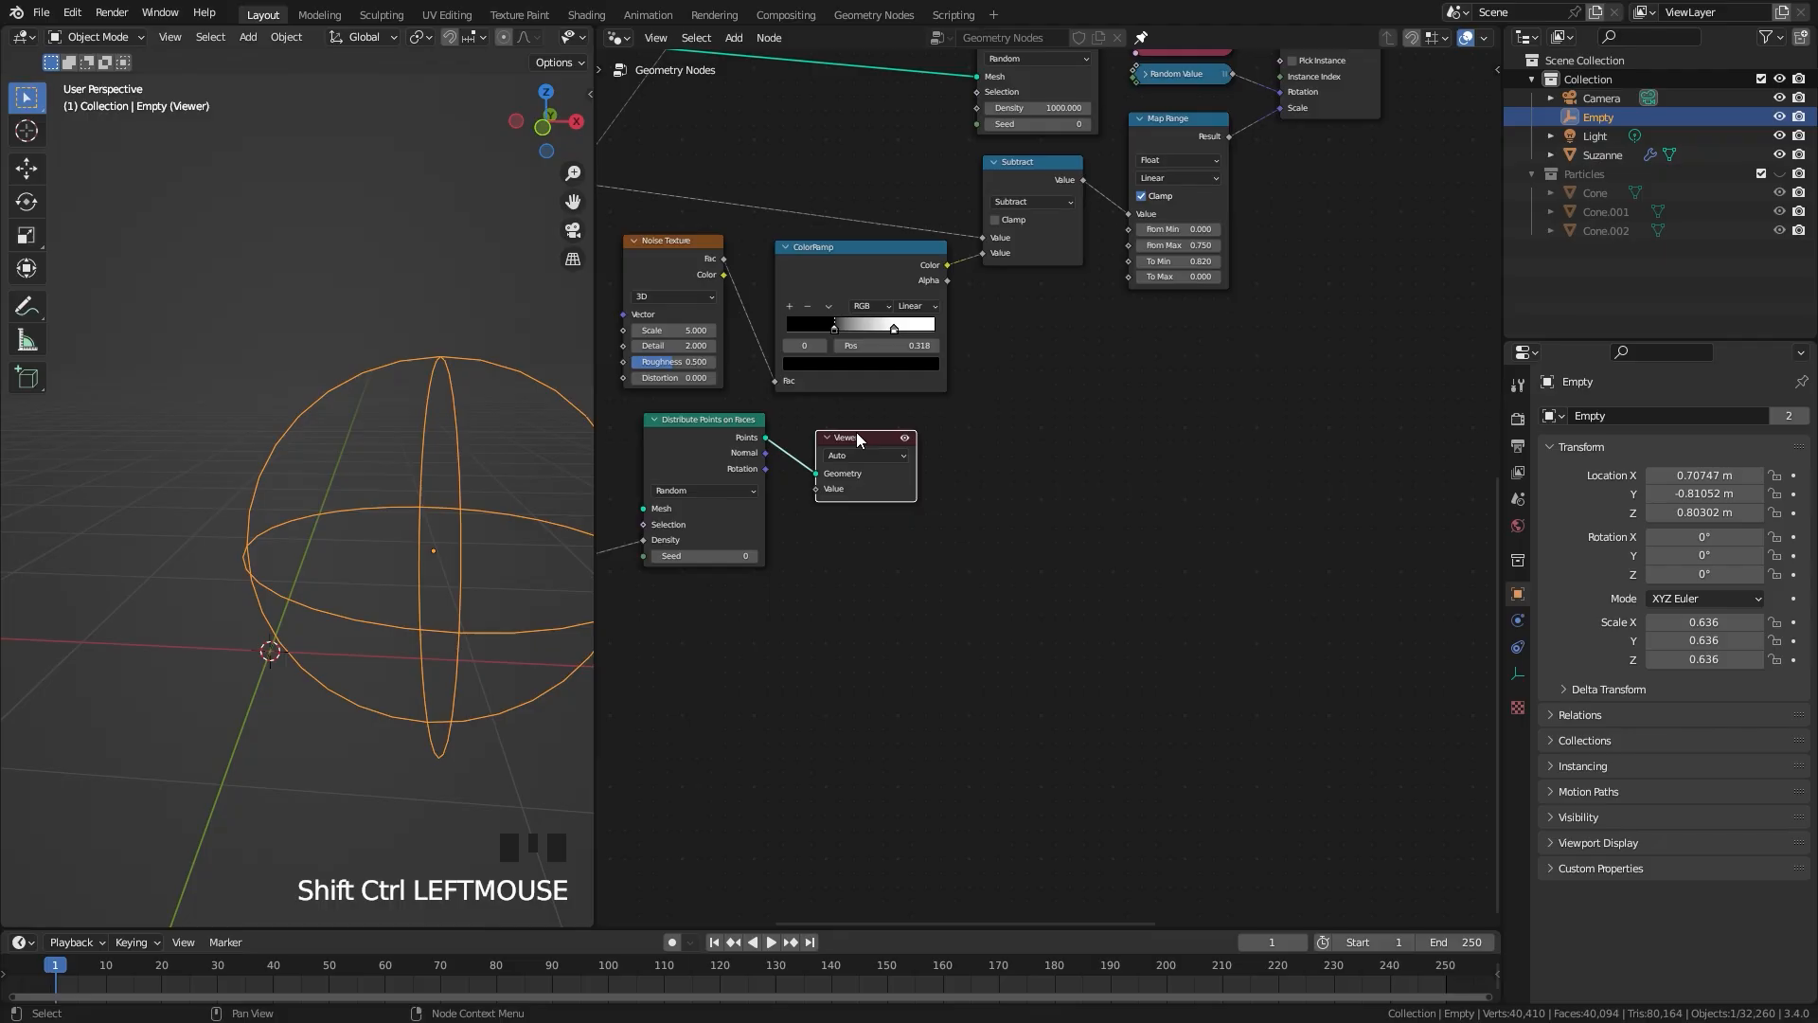
Step: Connect the incoming mesh geometry to the new Distribute Points on Faces node's Mesh input
{"action": "scroll", "coordinate": [767, 546], "scroll_direction": "up", "scroll_amount": 1}
{"action": "middle_click_drag", "start_coordinate": [767, 546], "coordinate": [1142, 617]}
{"action": "middle_click_drag", "start_coordinate": [799, 212], "coordinate": [949, 379]}
{"action": "left_click_drag", "start_coordinate": [1070, 225], "coordinate": [1172, 773]}
{"action": "middle_click_drag", "start_coordinate": [408, 678], "coordinate": [223, 499]}
{"action": "scroll", "coordinate": [341, 720], "scroll_direction": "up", "scroll_amount": 2}
Step: Set the Multiply node's value to 25 and check the point distribution in the viewport
{"action": "middle_click_drag", "start_coordinate": [951, 665], "coordinate": [925, 605]}
{"action": "scroll", "coordinate": [1122, 644], "scroll_direction": "up", "scroll_amount": 3}
{"action": "left_click", "coordinate": [1130, 774]}
{"action": "type", "text": "25"}
{"action": "left_click", "coordinate": [1089, 754]}
{"action": "scroll", "coordinate": [277, 515], "scroll_direction": "down", "scroll_amount": 2}
{"action": "middle_click_drag", "start_coordinate": [277, 515], "coordinate": [323, 577]}
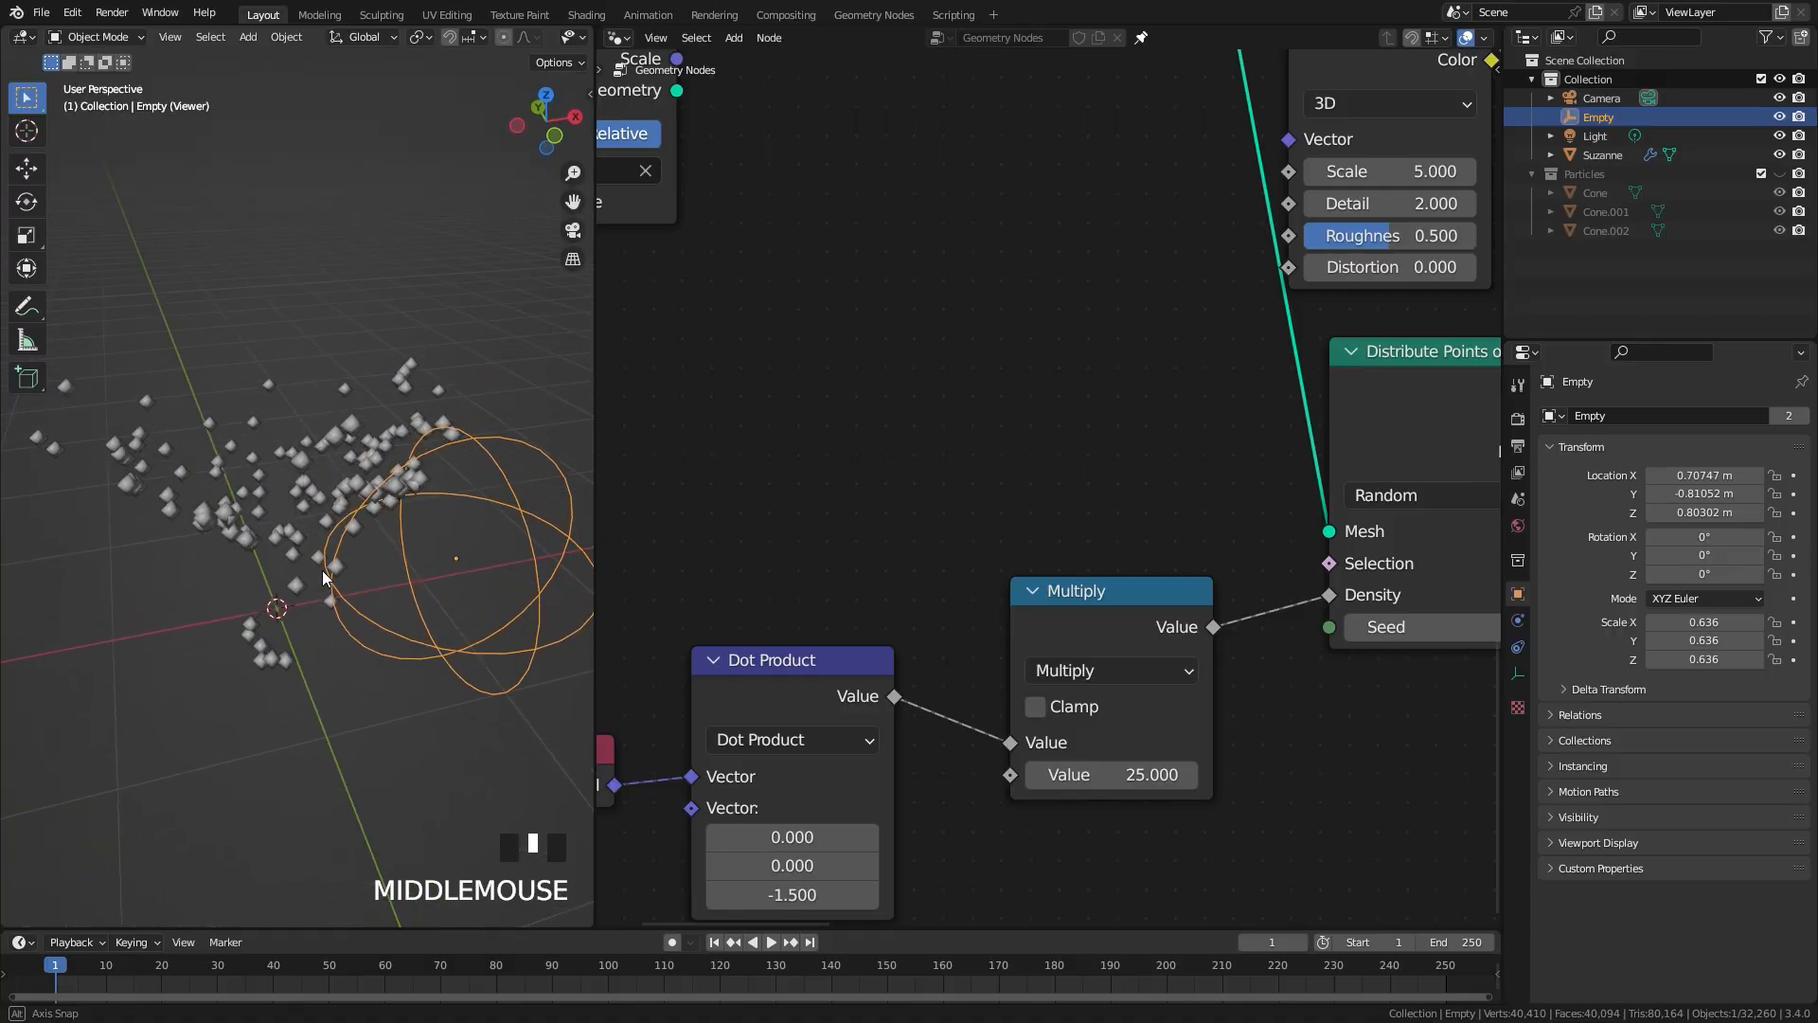
{"action": "middle_click_drag", "start_coordinate": [323, 577], "coordinate": [358, 571]}
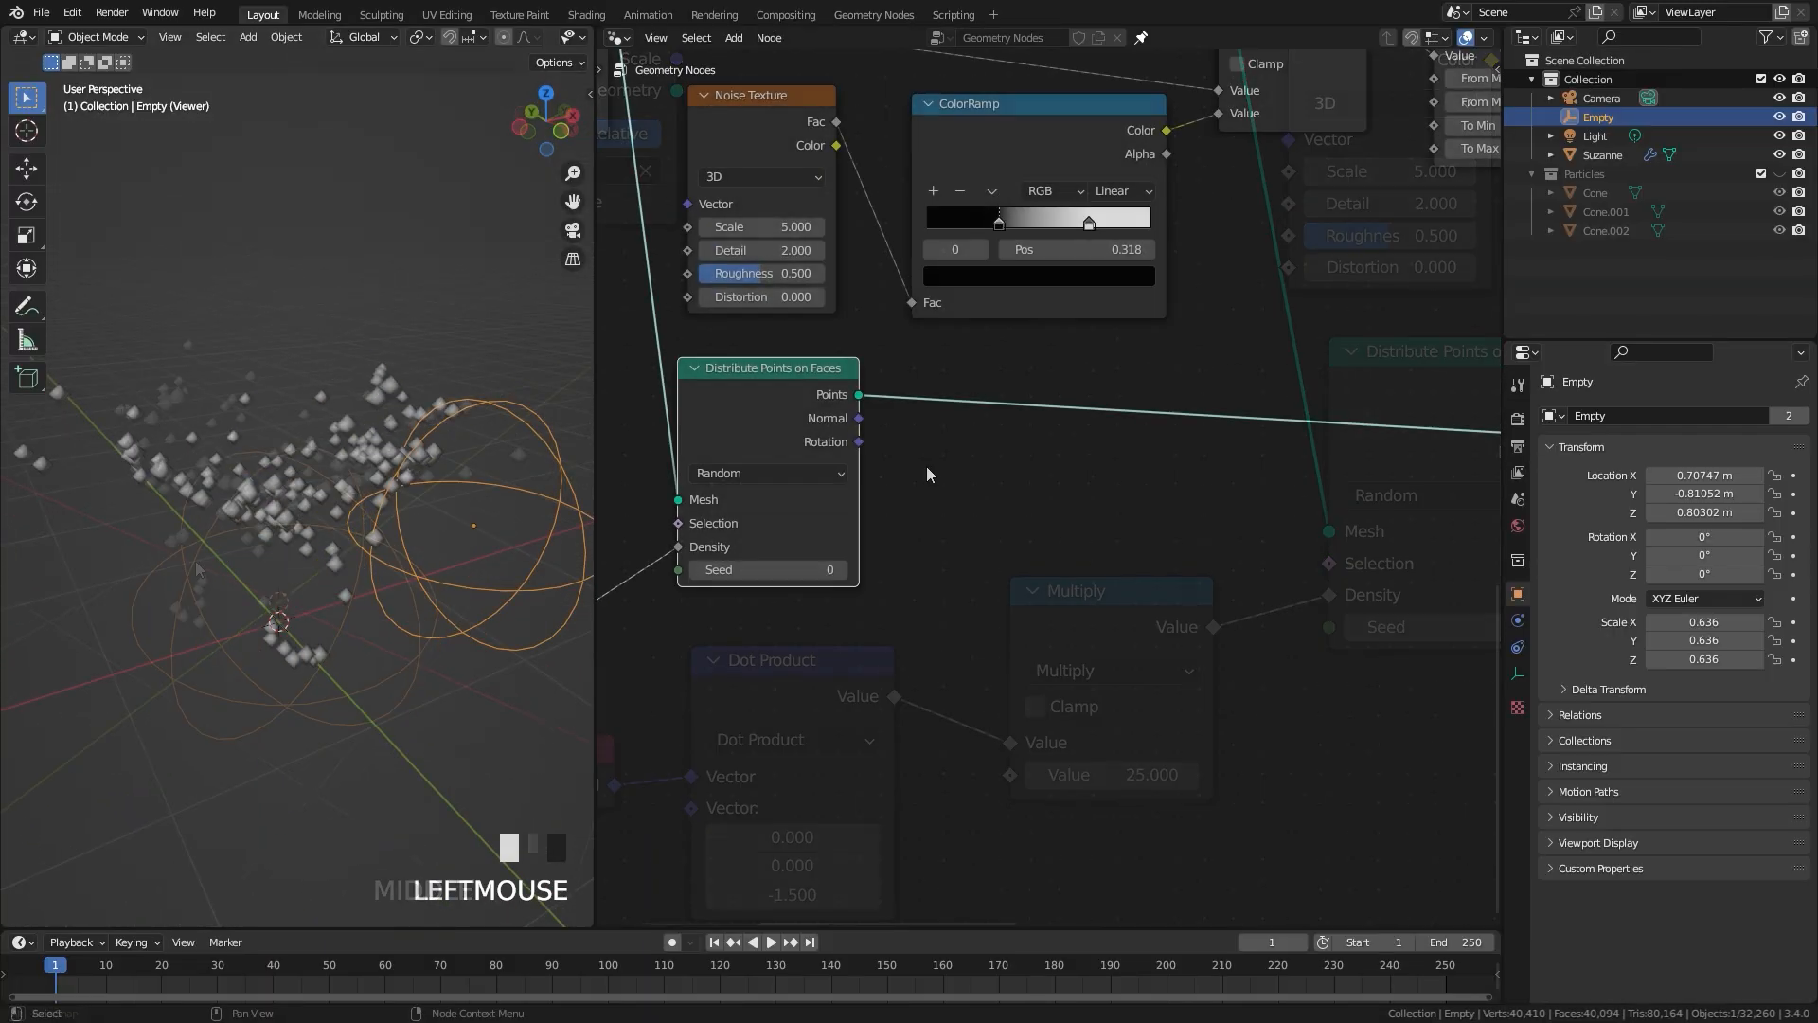
Step: Insert an Instance on Points node between the new Distribute Points on Faces node and the Viewer
{"action": "middle_click_drag", "start_coordinate": [927, 466], "coordinate": [920, 511]}
{"action": "key", "text": "shift+a"}
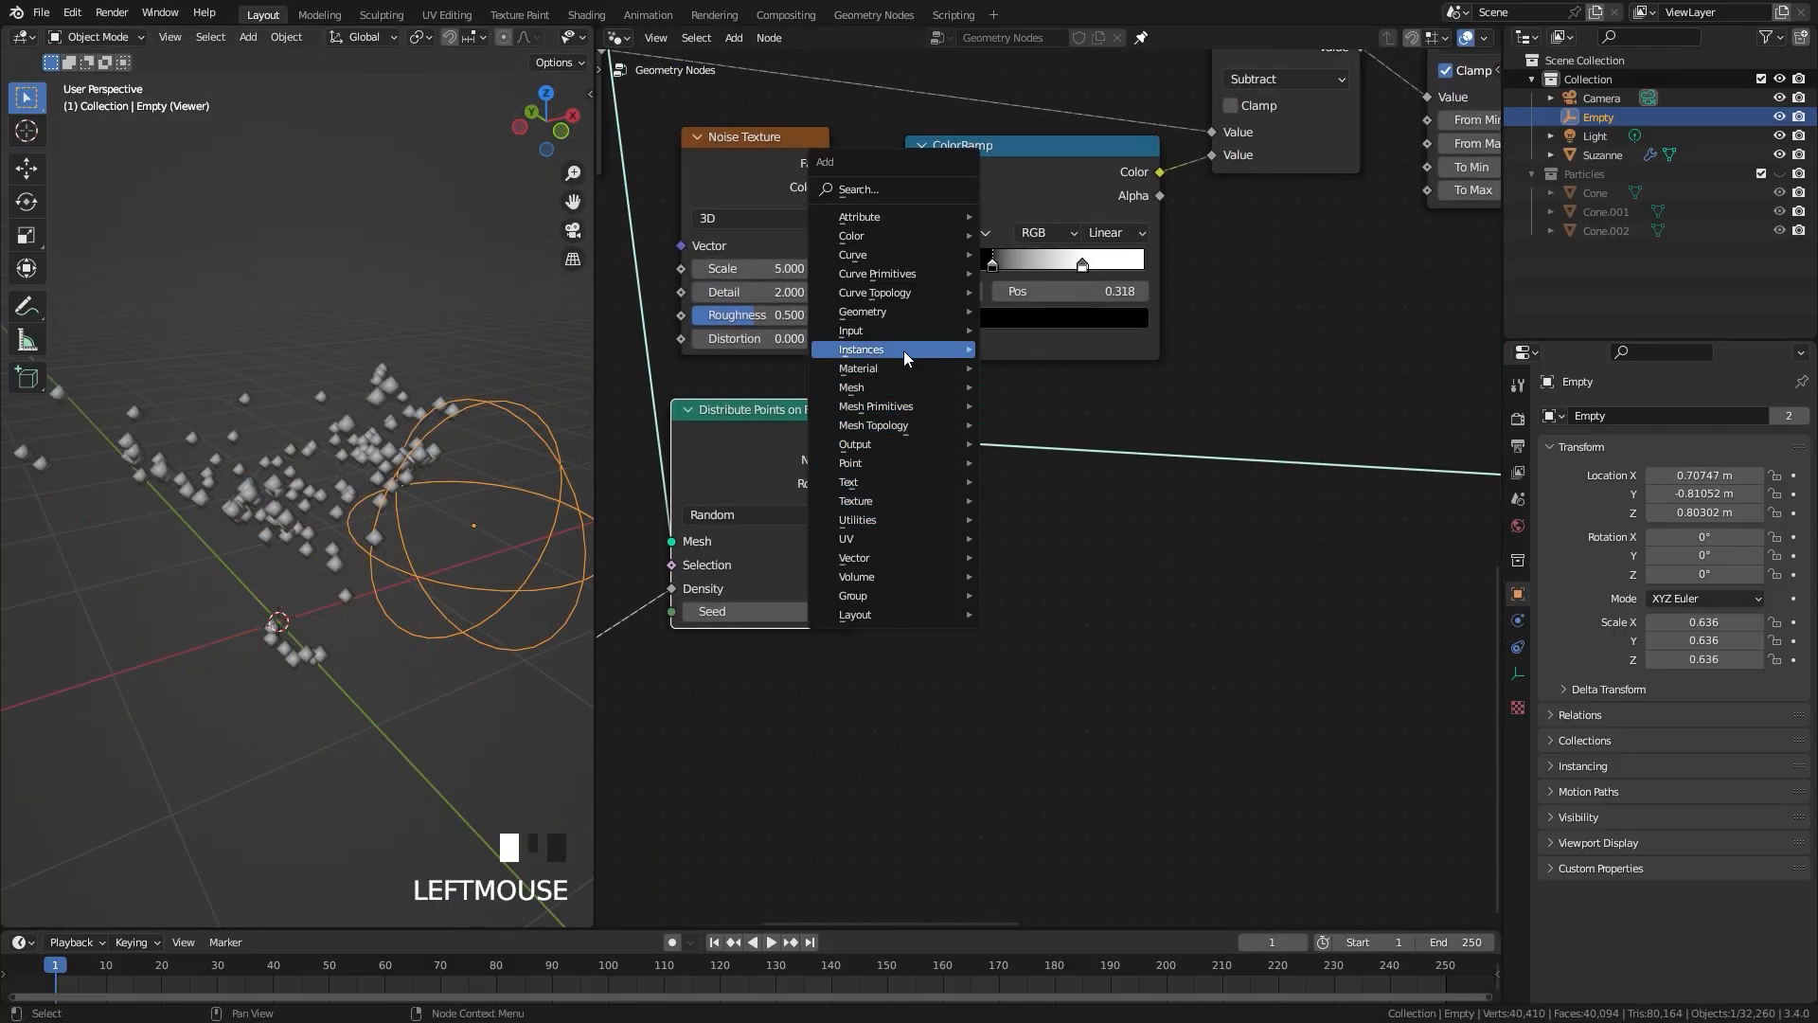
{"action": "mouse_move", "coordinate": [904, 351]}
{"action": "left_click", "coordinate": [1057, 353]}
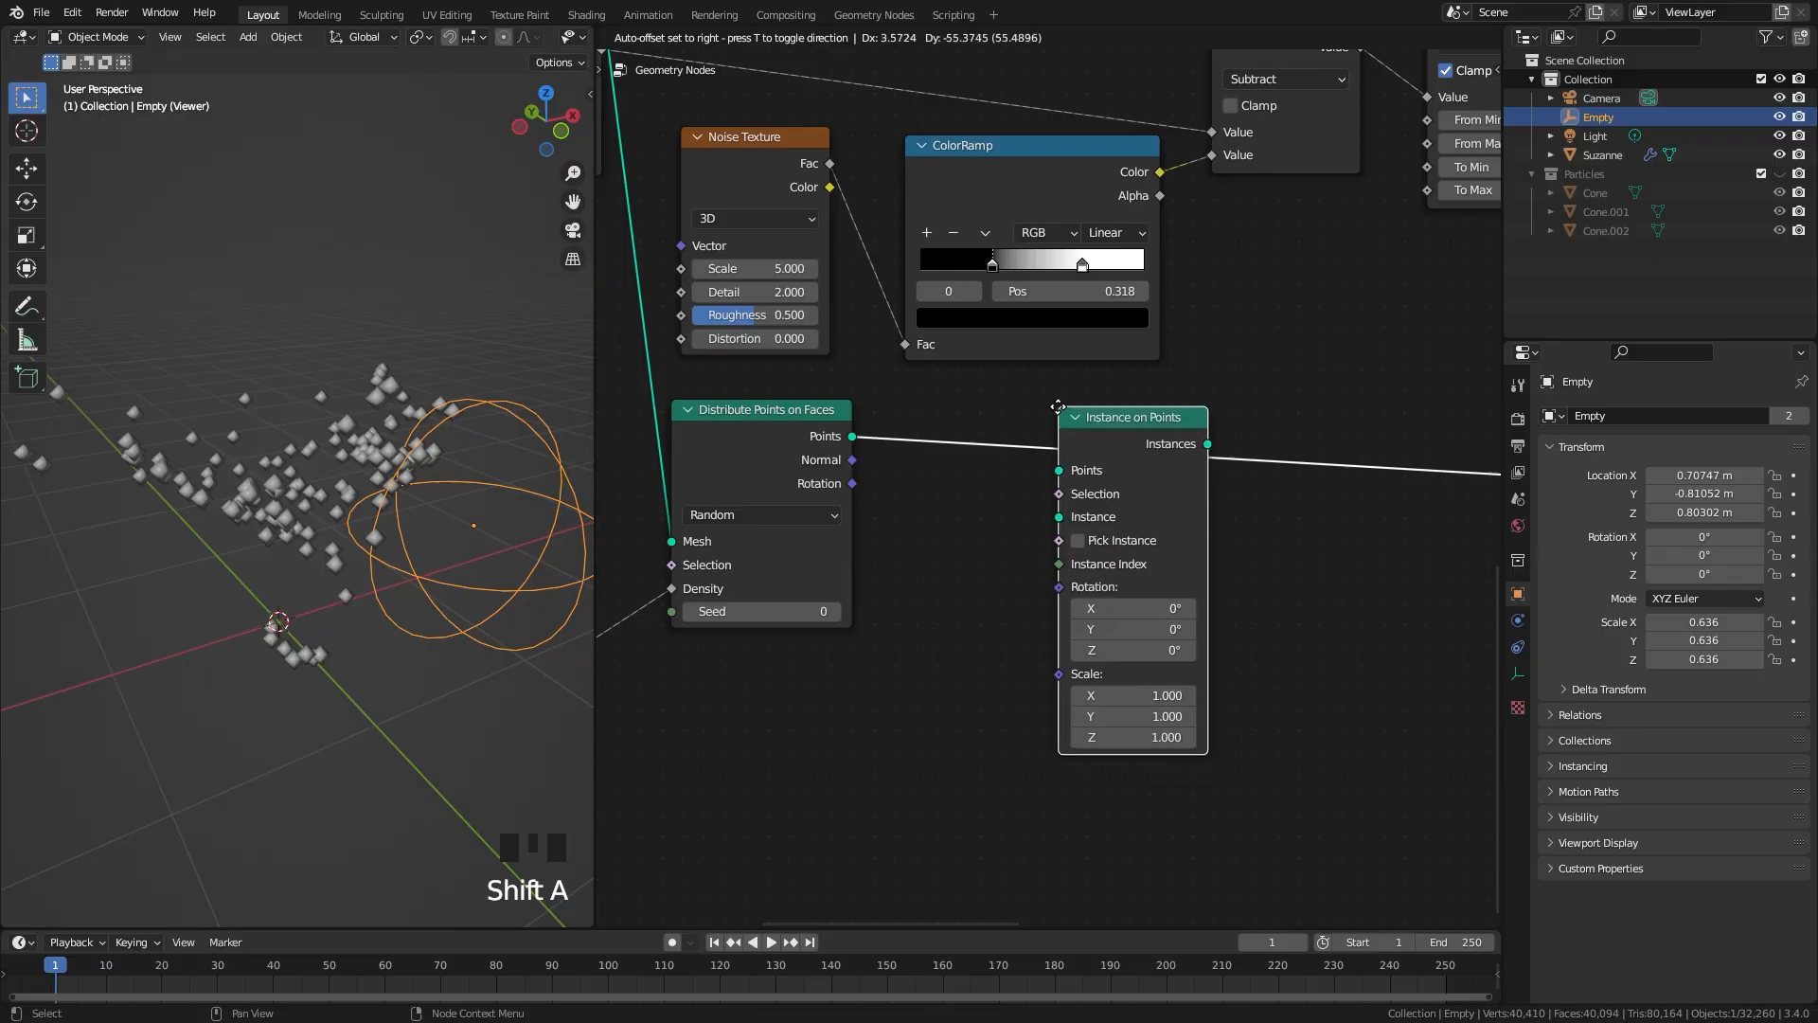
{"action": "left_click", "coordinate": [1092, 413]}
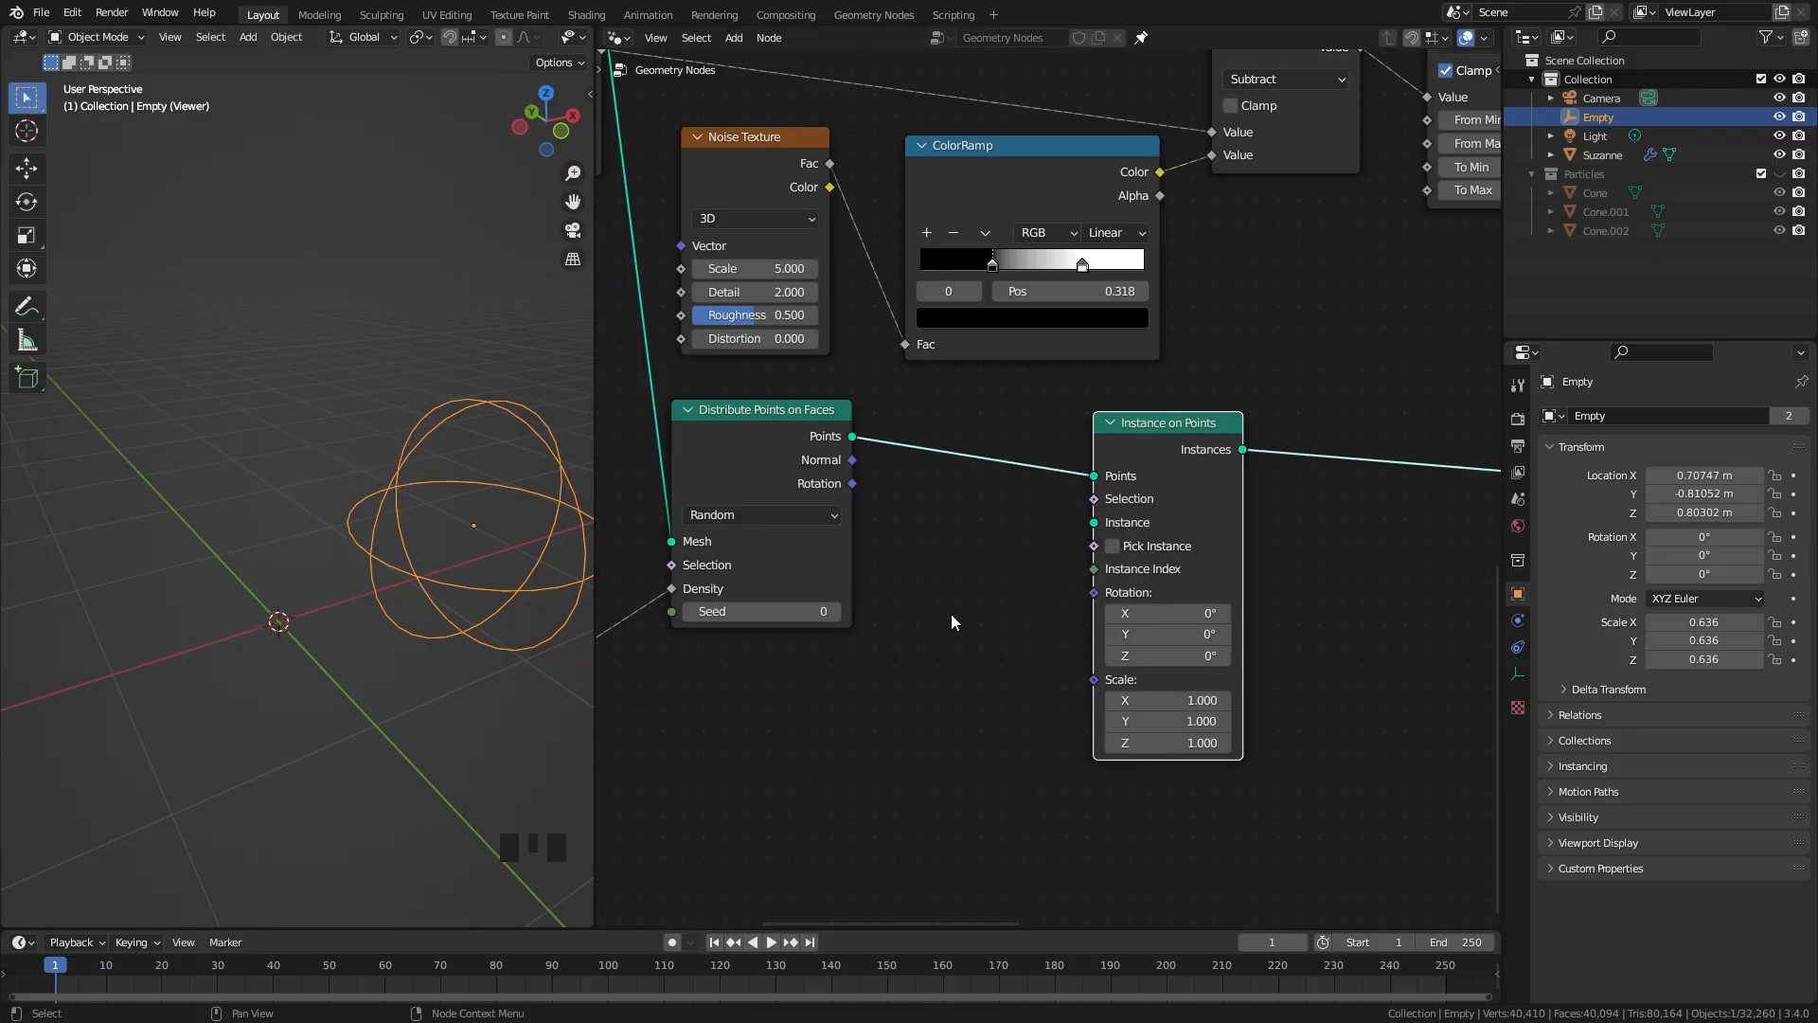
Step: Add a Curve Line node and connect its Curve output to the Instance input of Instance on Points
{"action": "middle_click_drag", "start_coordinate": [954, 623], "coordinate": [1051, 551]}
{"action": "key", "text": "shift+a"}
{"action": "mouse_move", "coordinate": [968, 568]}
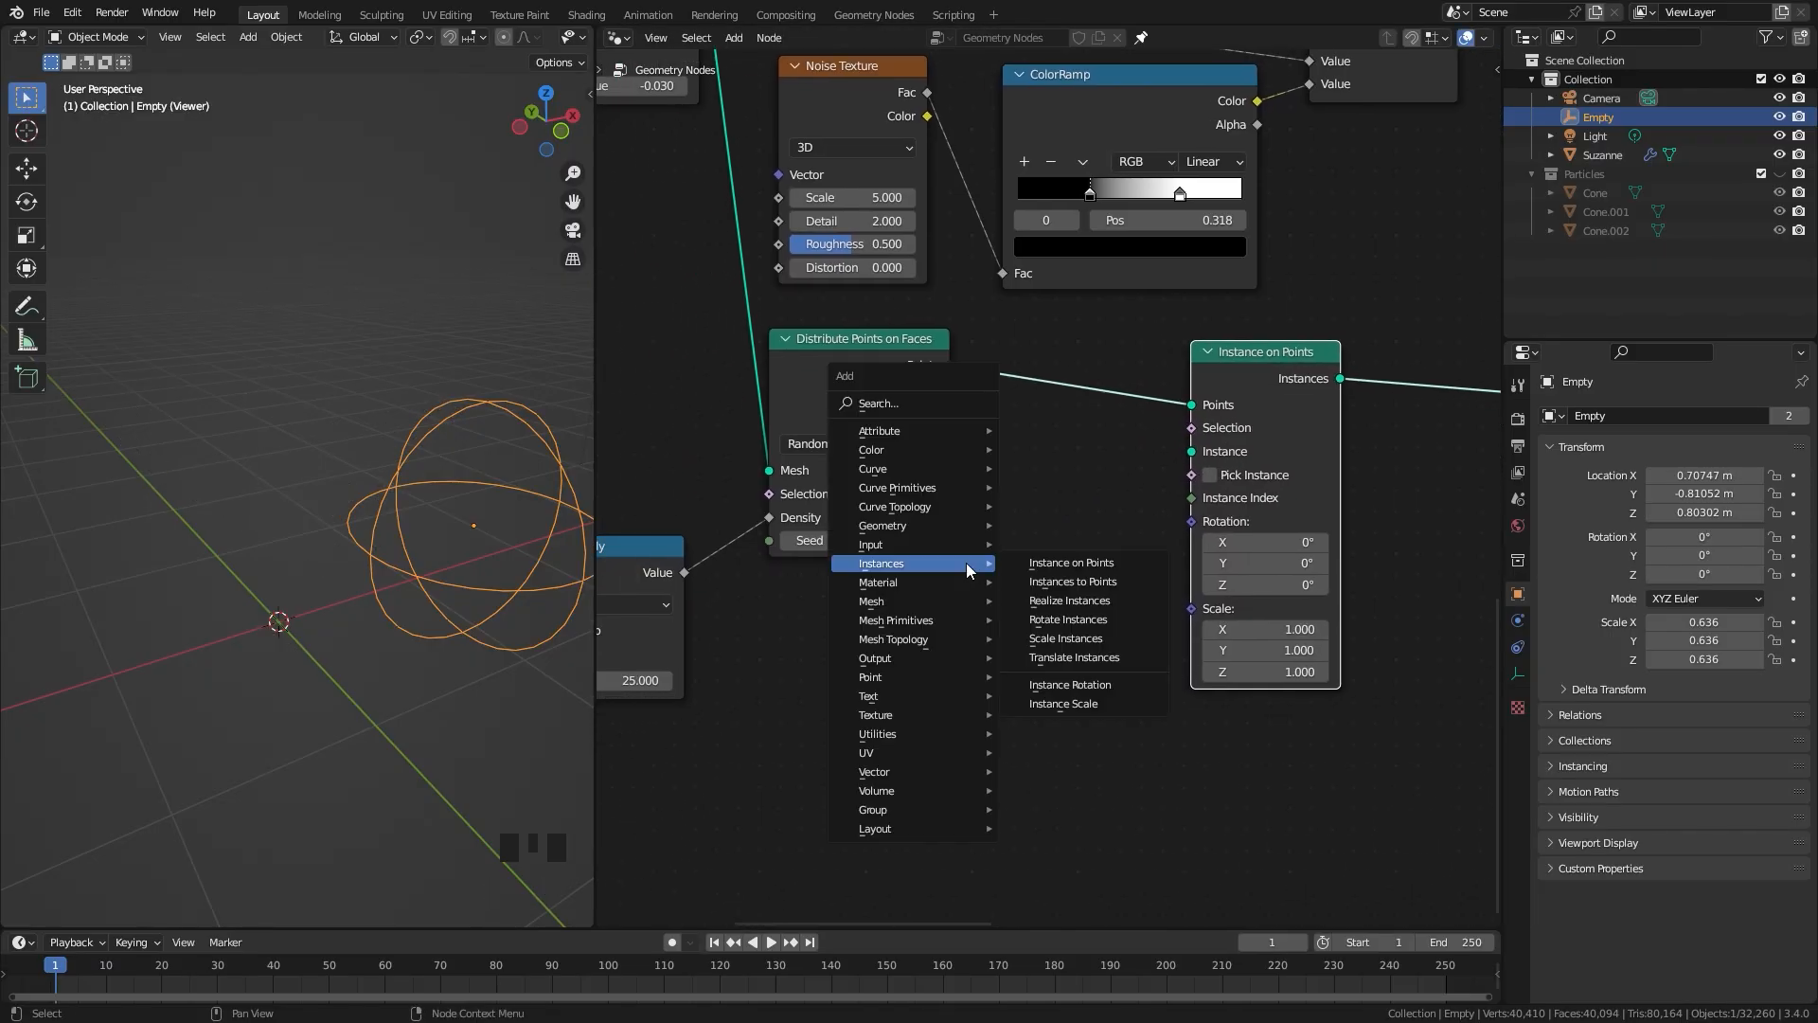
{"action": "mouse_move", "coordinate": [903, 493]}
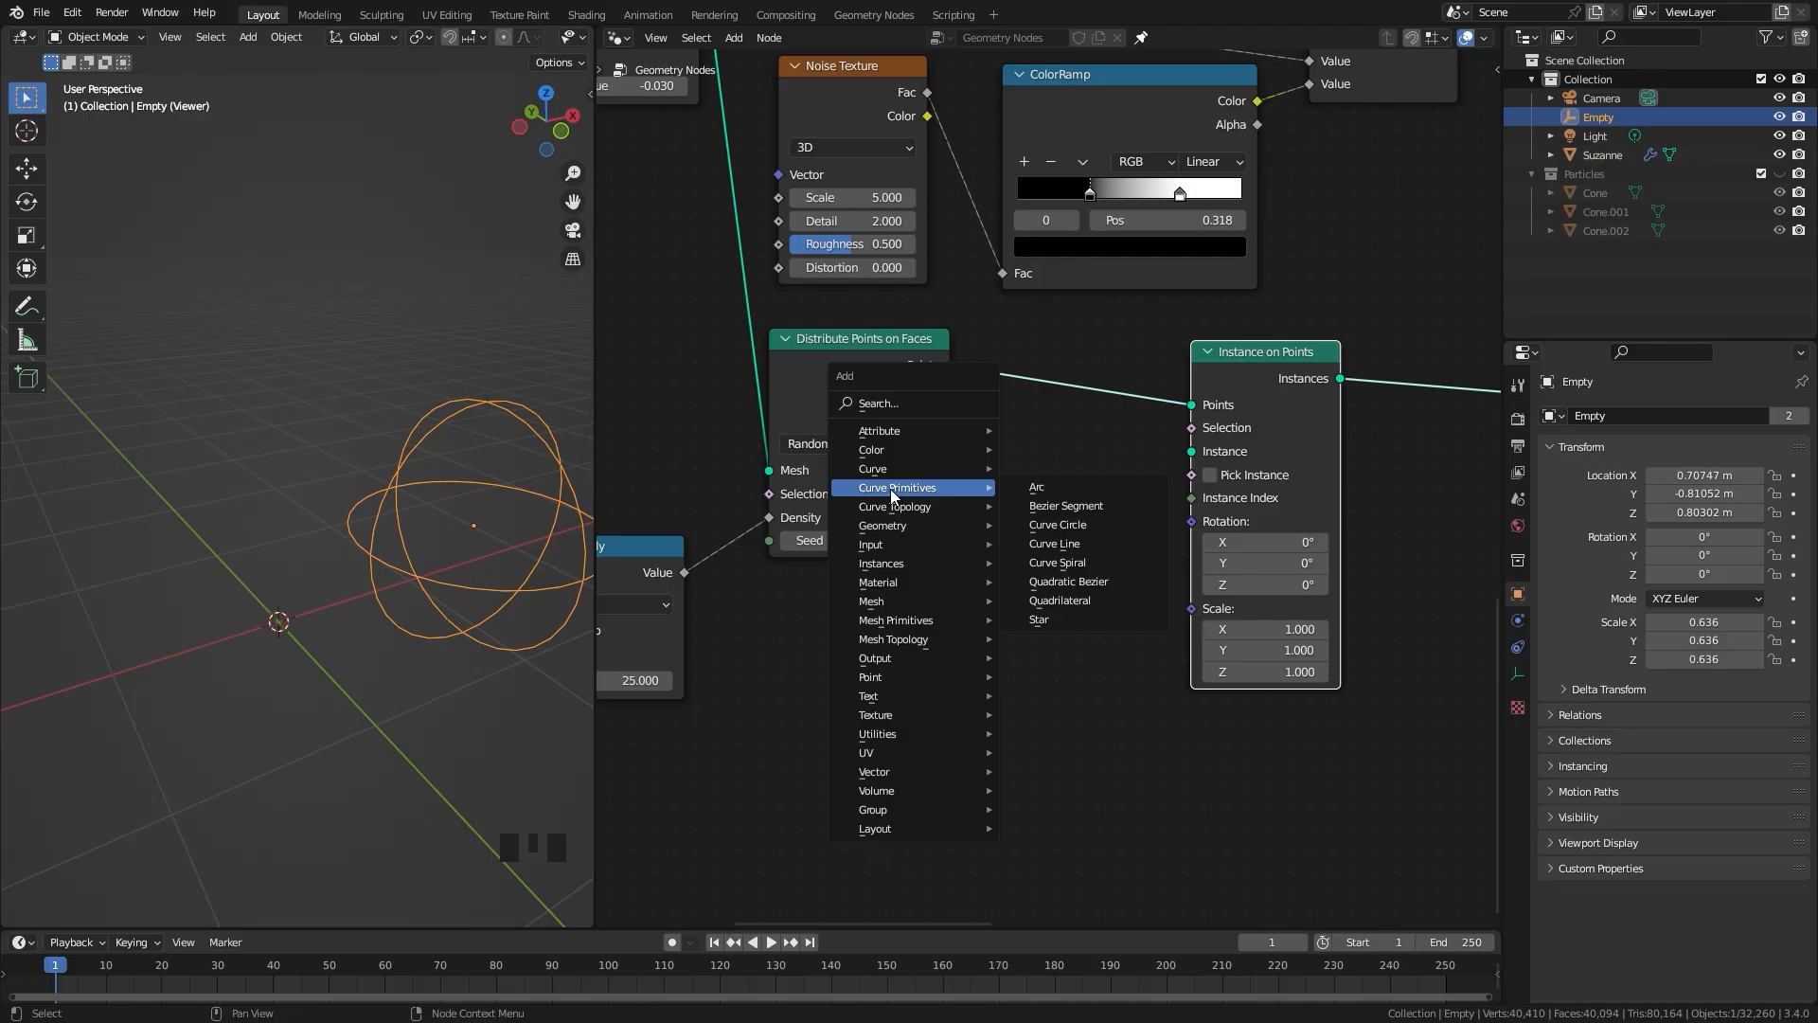
{"action": "left_click", "coordinate": [1063, 543]}
{"action": "left_click", "coordinate": [784, 588]}
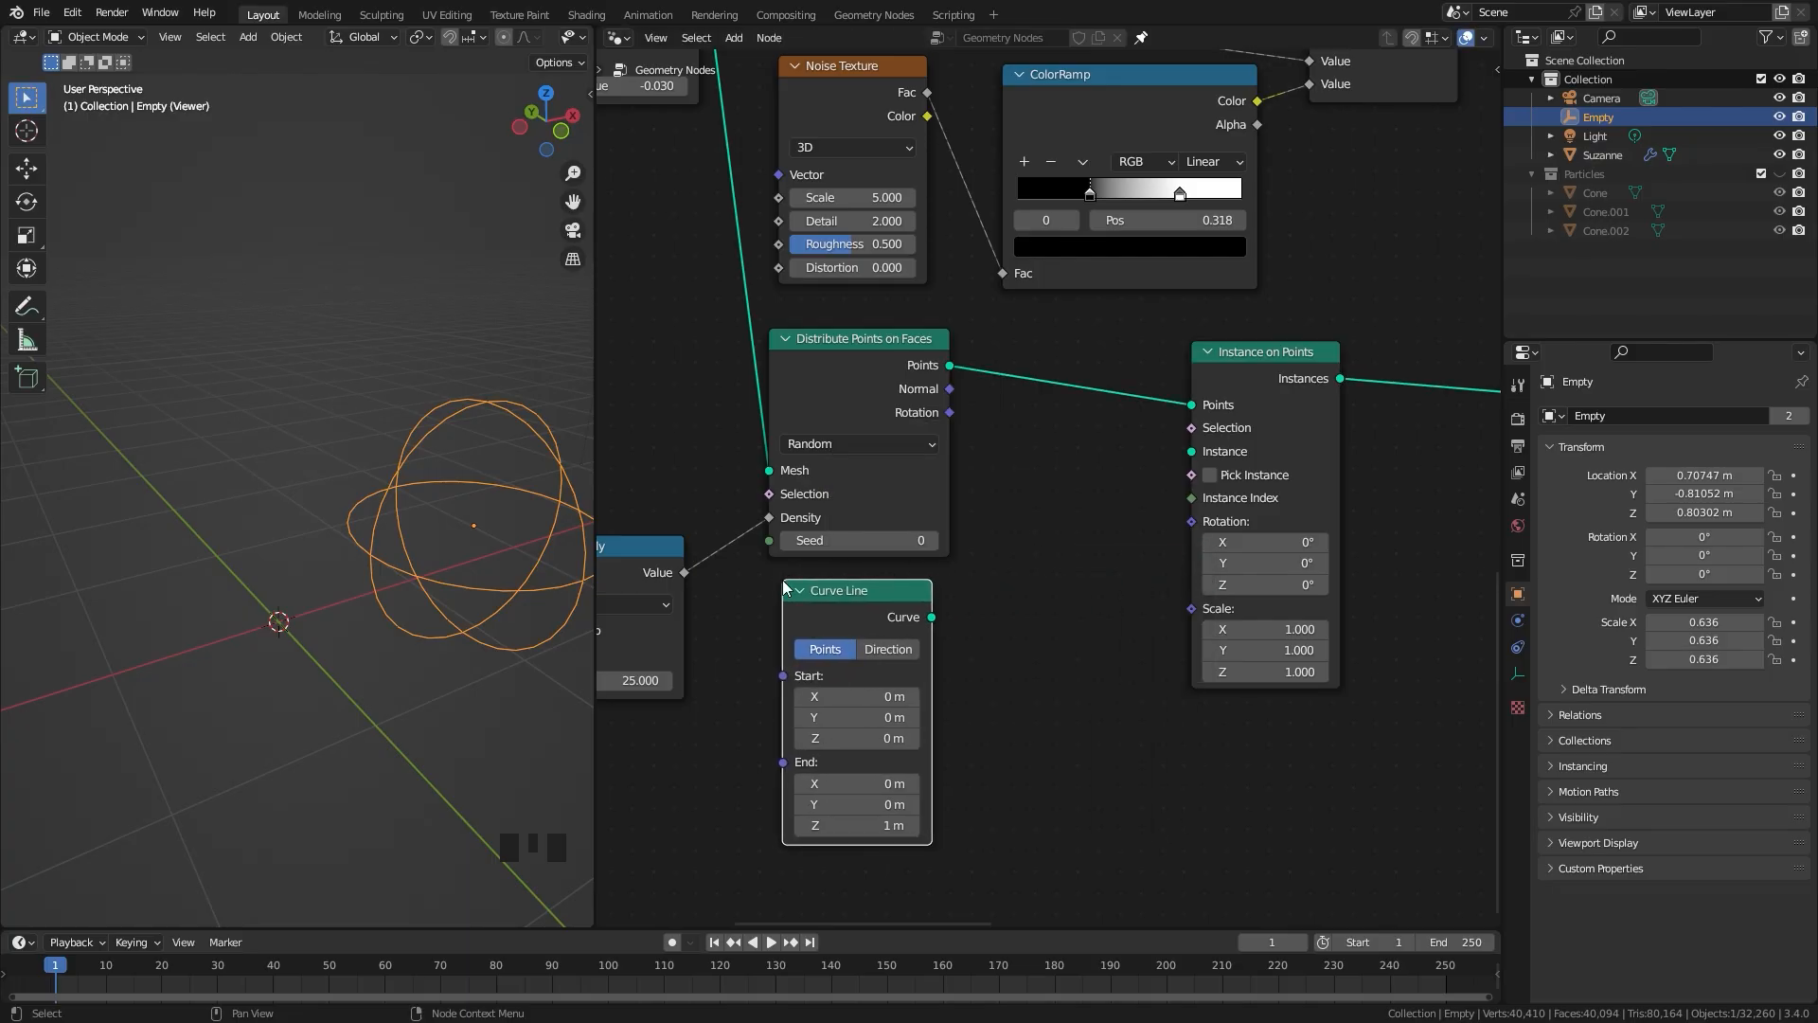
{"action": "left_click_drag", "start_coordinate": [942, 625], "coordinate": [1192, 453]}
Step: Set the Curve Line's End Z to -0.5 m and place the node next to Instance on Points
{"action": "scroll", "coordinate": [910, 705], "scroll_direction": "up", "scroll_amount": 3}
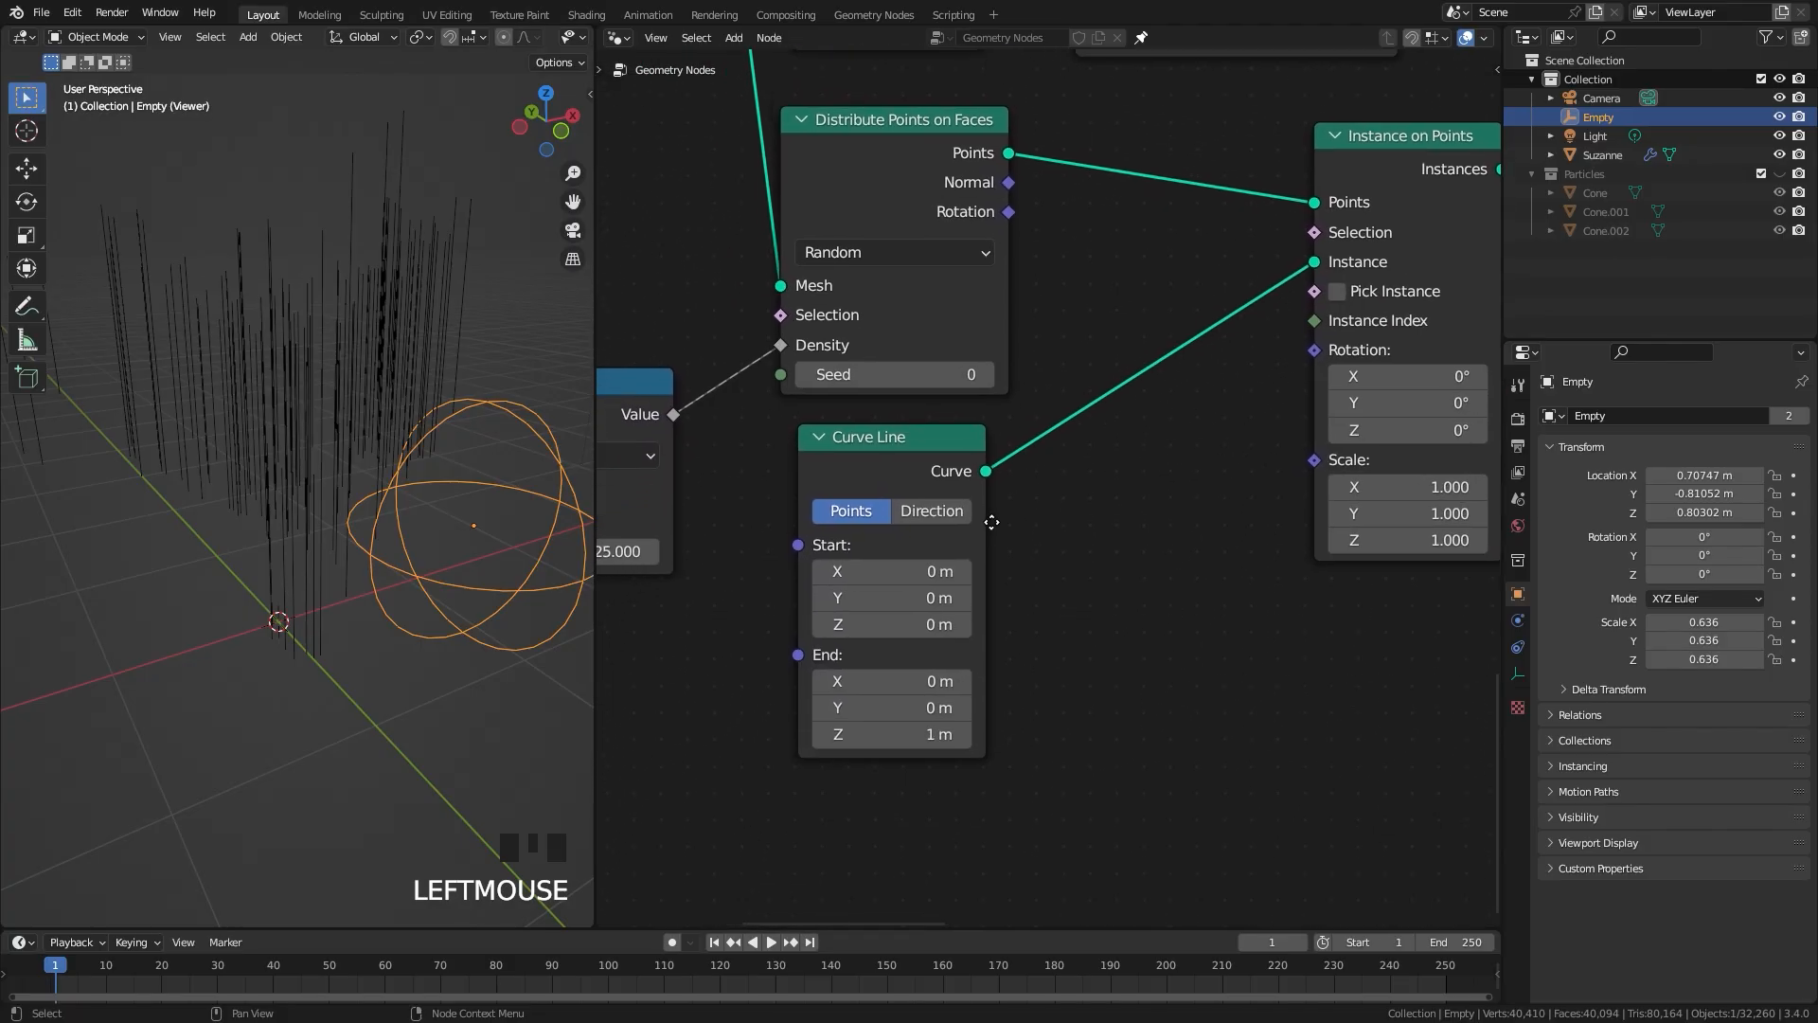
{"action": "left_click", "coordinate": [915, 719]}
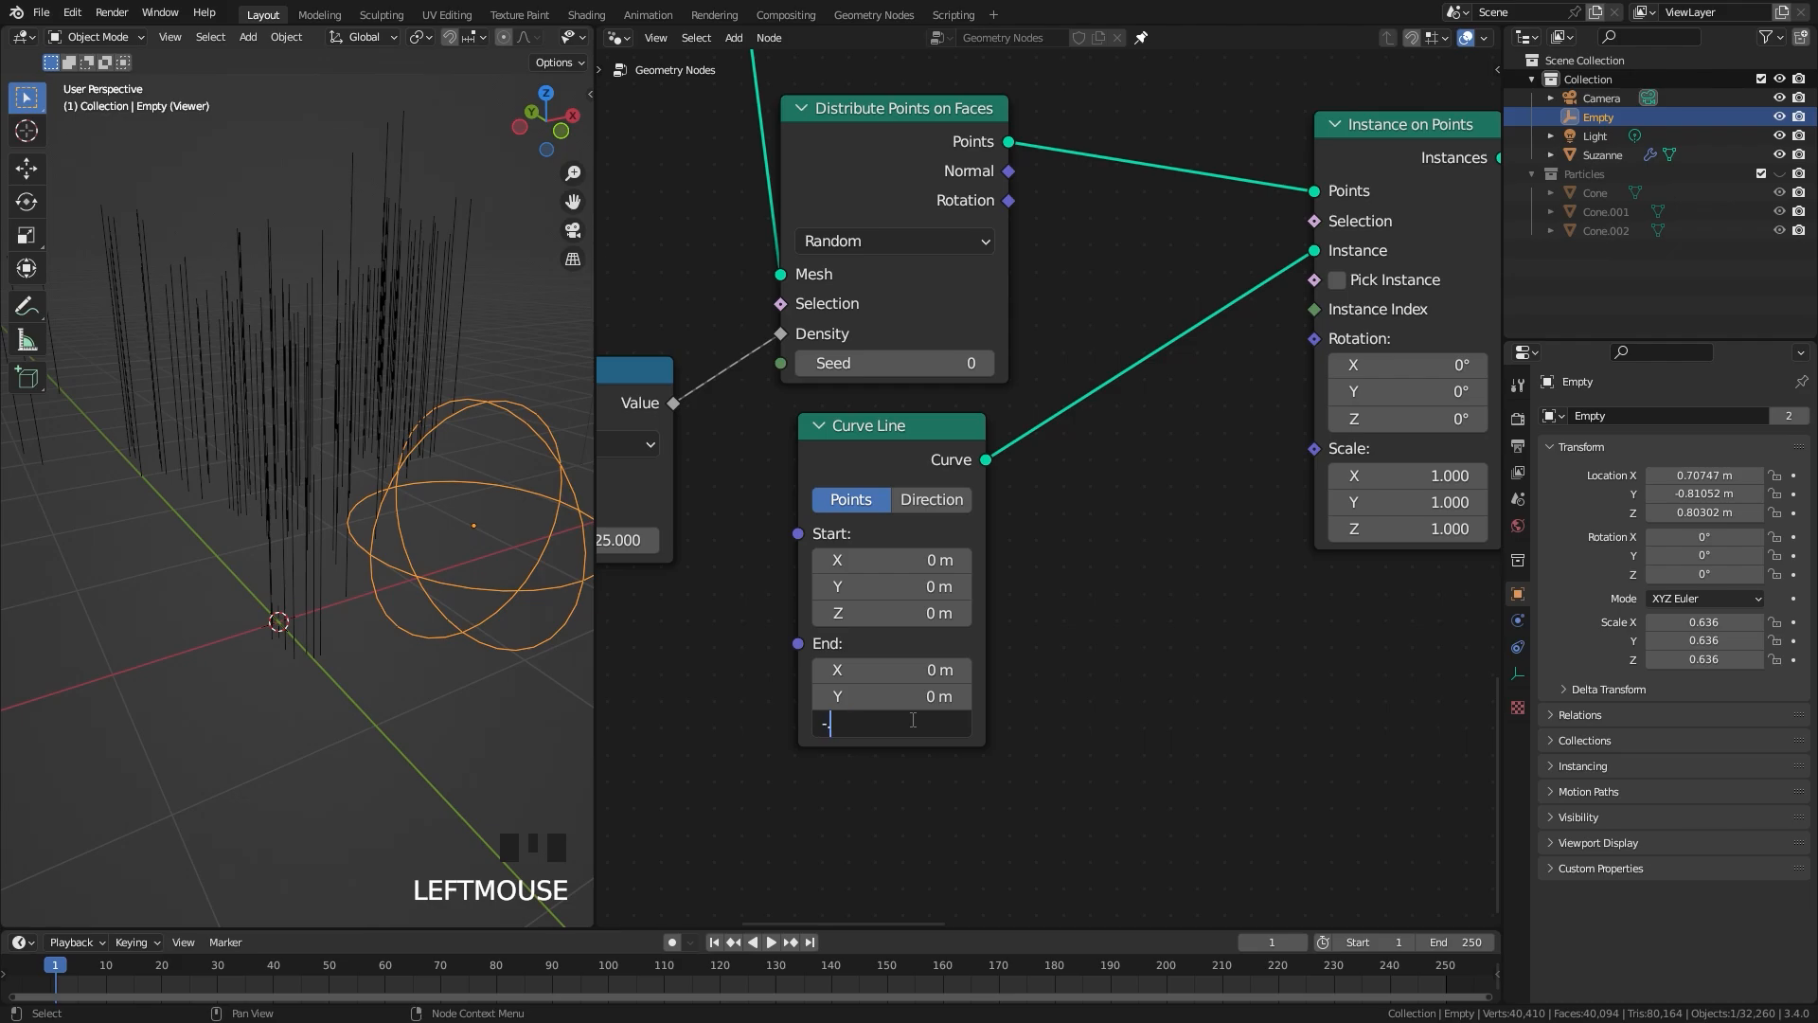
{"action": "key", "text": "Return"}
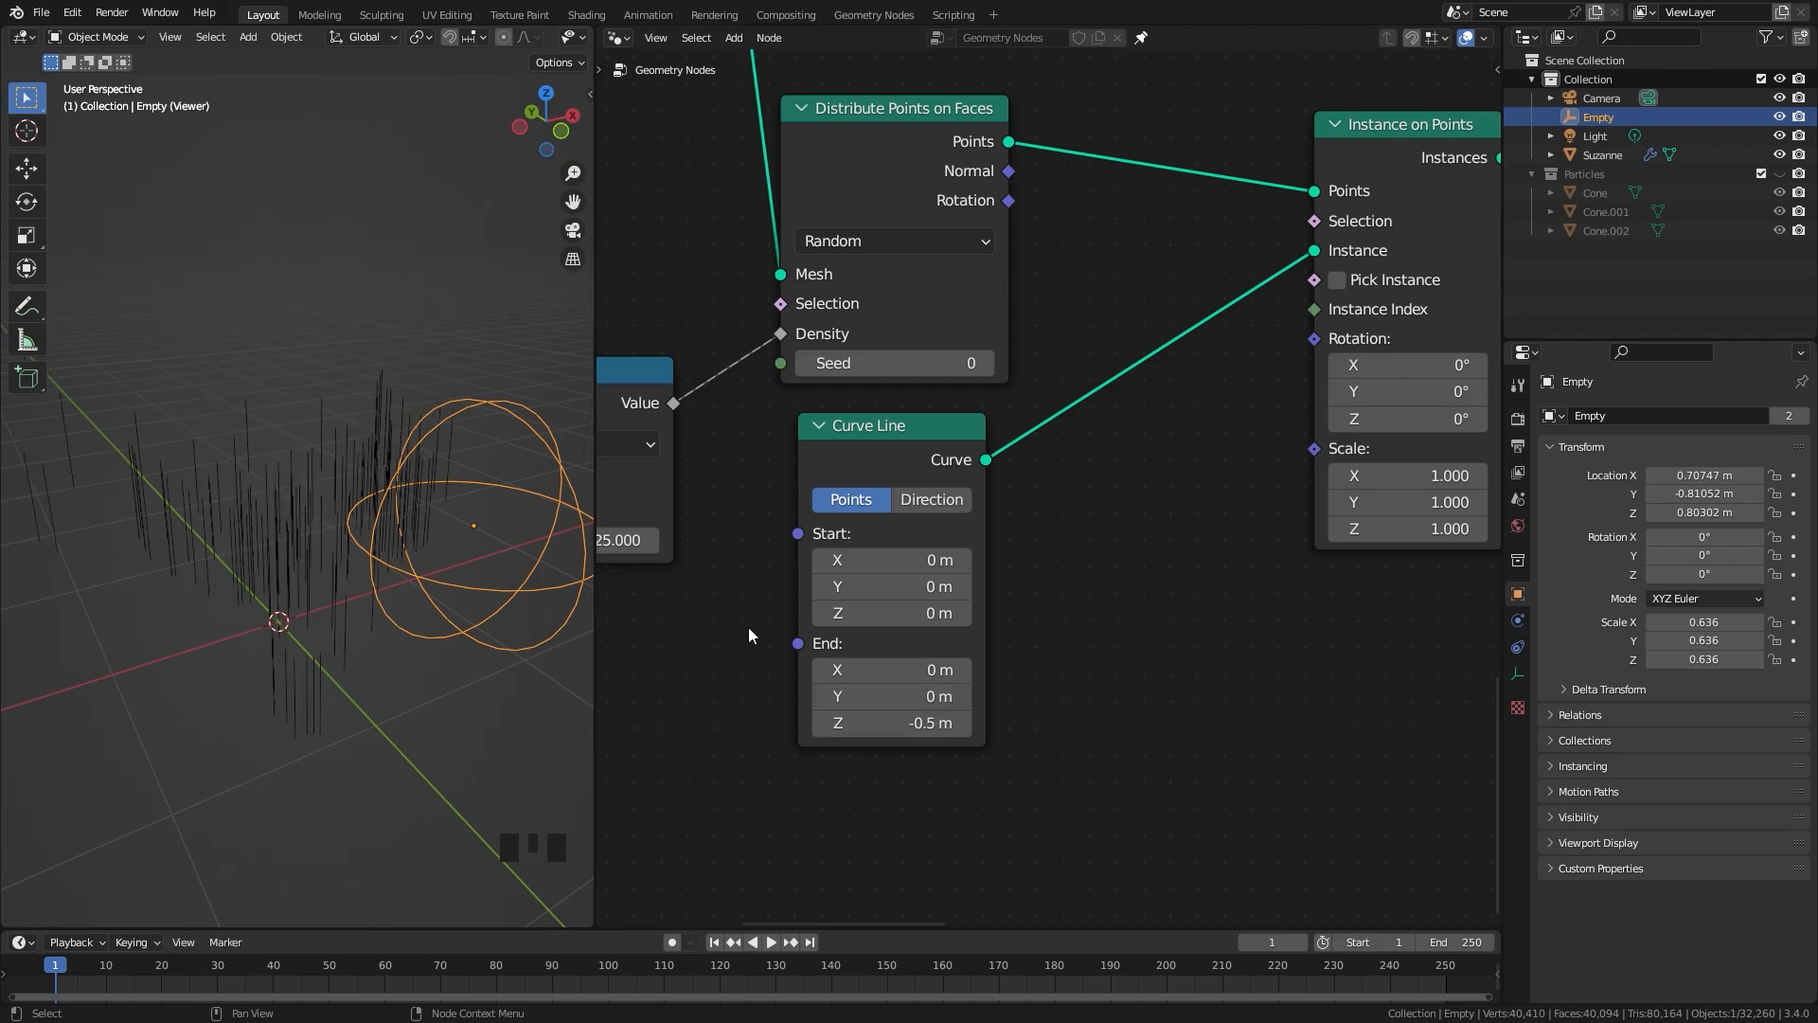
{"action": "left_click_drag", "start_coordinate": [913, 442], "coordinate": [1200, 256]}
{"action": "scroll", "coordinate": [293, 516], "scroll_direction": "down", "scroll_amount": 3}
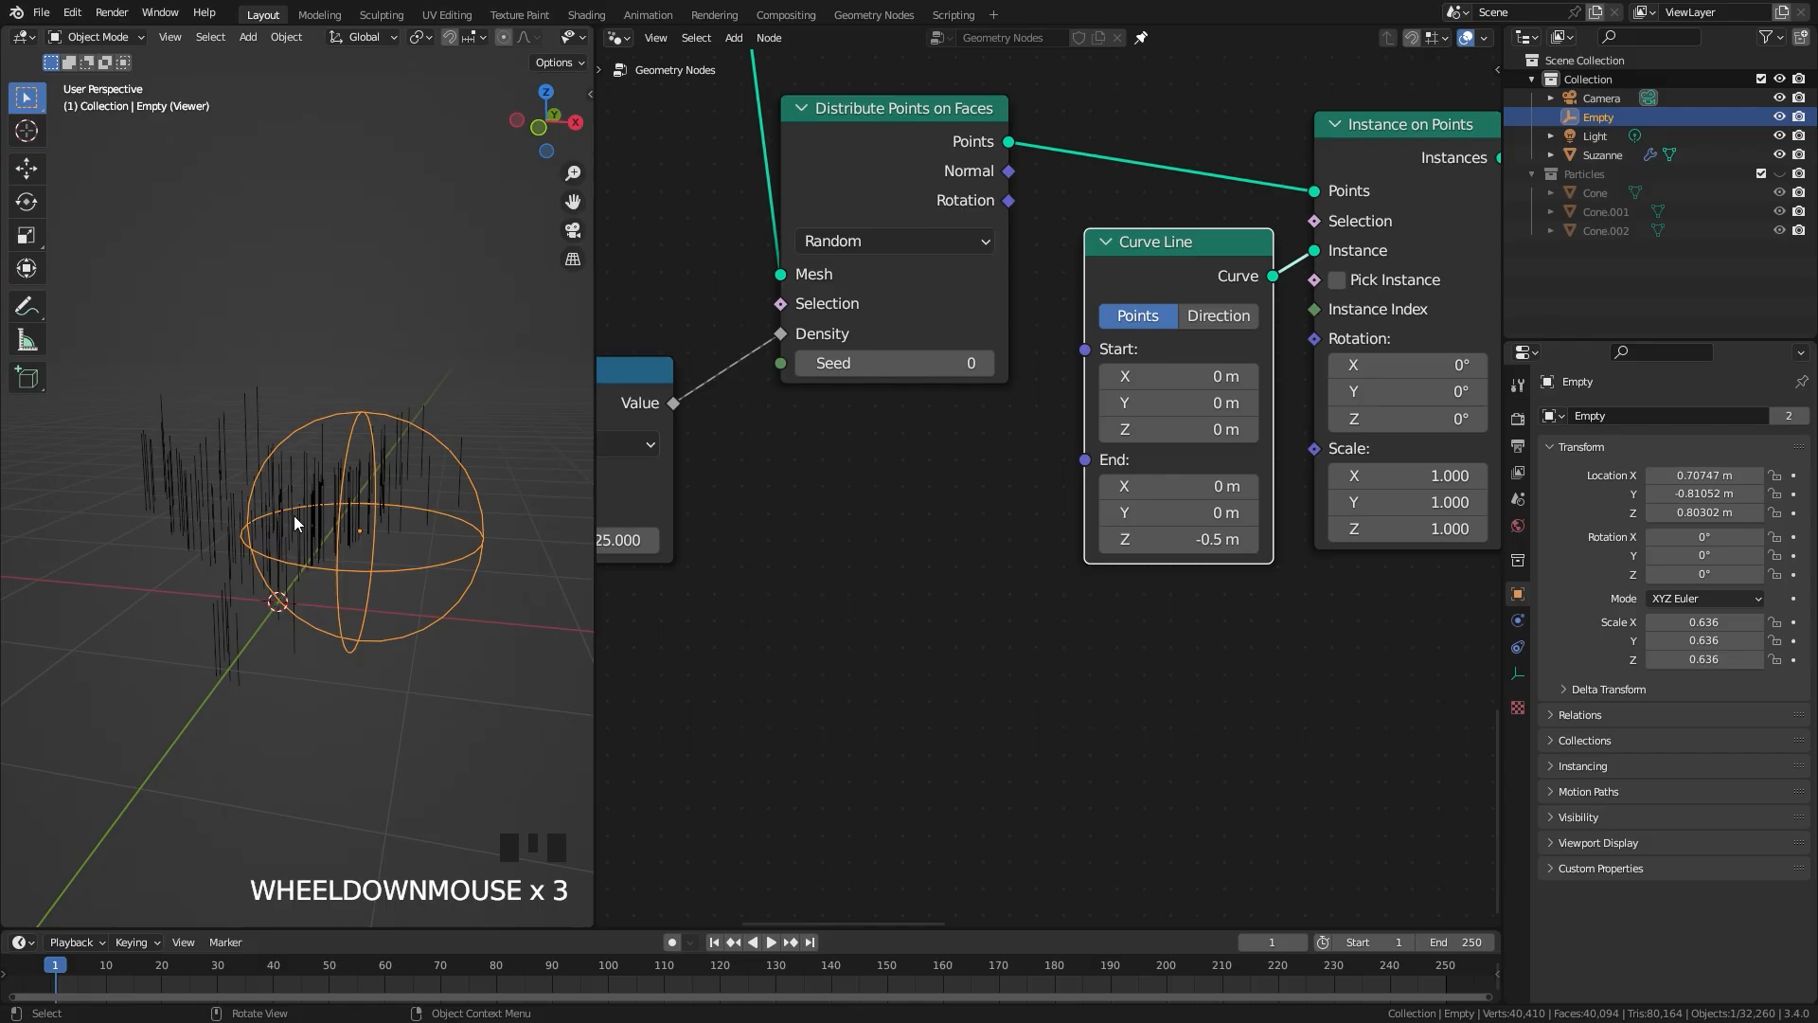
{"action": "scroll", "coordinate": [1028, 456], "scroll_direction": "down", "scroll_amount": 5}
{"action": "left_click_drag", "start_coordinate": [1143, 344], "coordinate": [1137, 337]}
Step: Add a Map Range node below Distribute Points on Faces and connect the Distance node's Value to its Value input
{"action": "scroll", "coordinate": [1051, 397], "scroll_direction": "down", "scroll_amount": 1}
{"action": "middle_click_drag", "start_coordinate": [1045, 397], "coordinate": [1070, 494]}
{"action": "key", "text": "shift+a"}
{"action": "mouse_move", "coordinate": [900, 864]}
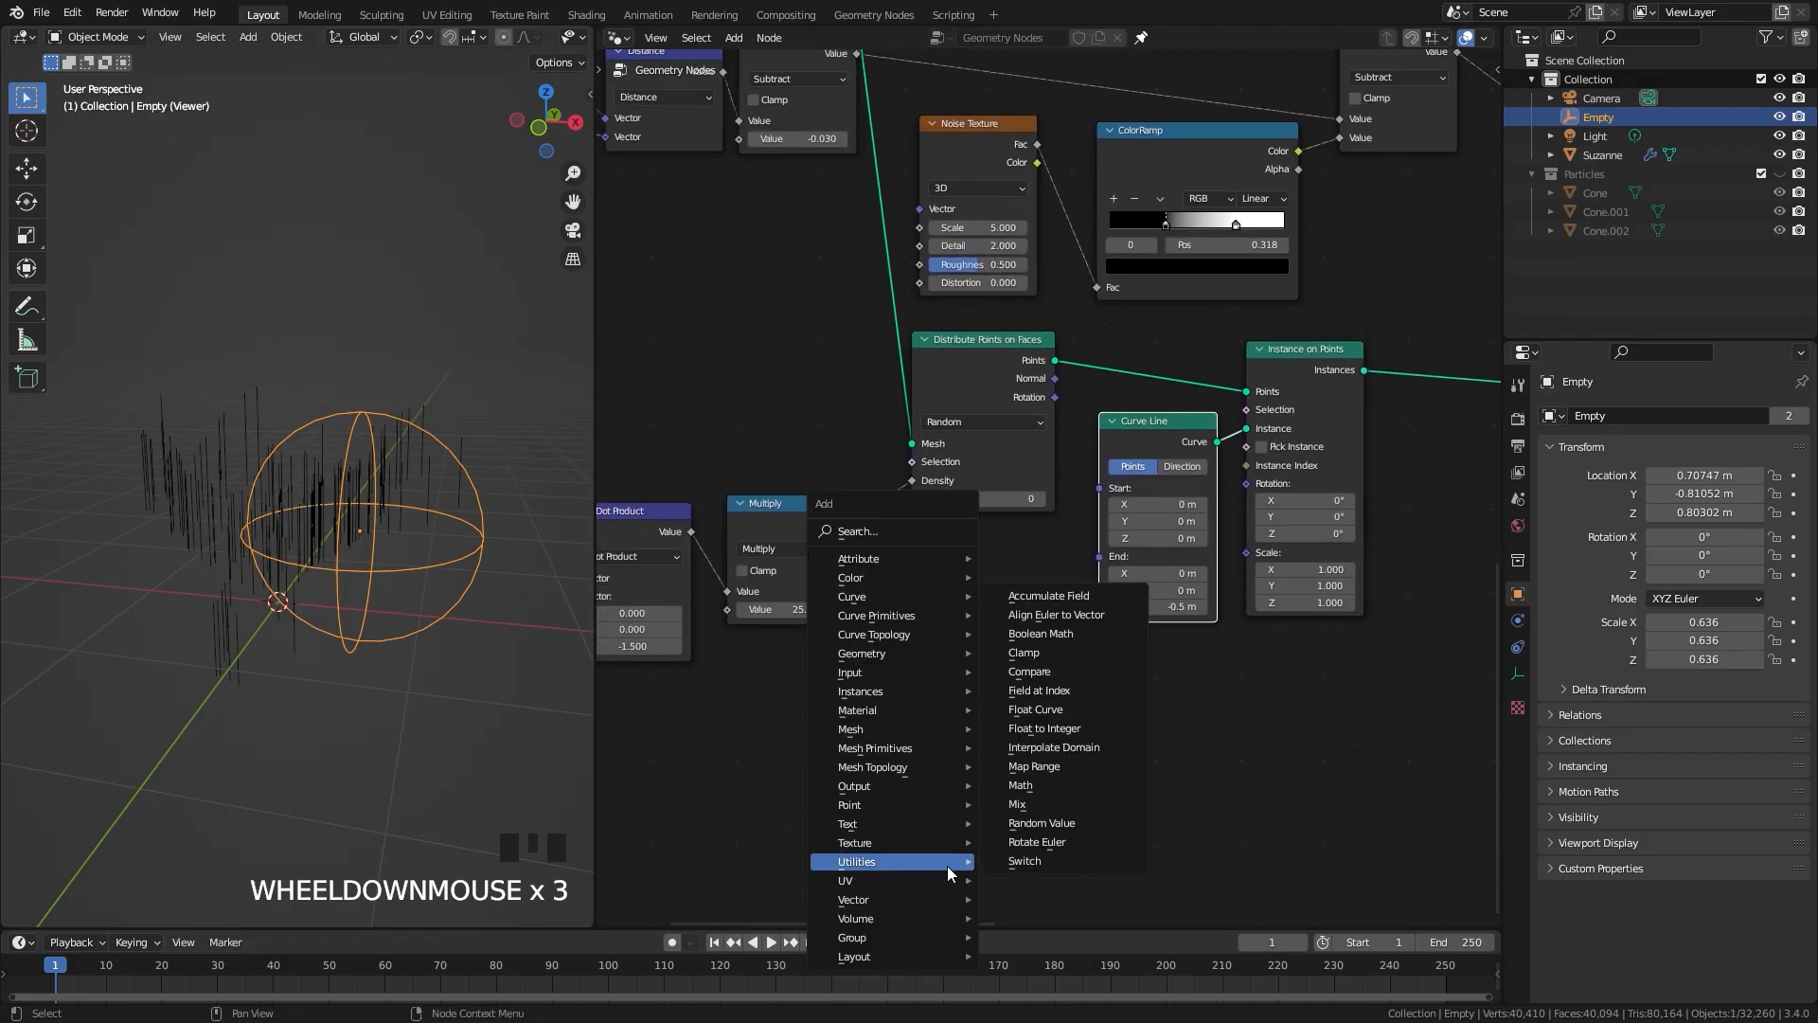
{"action": "left_click", "coordinate": [1068, 771]}
{"action": "left_click", "coordinate": [968, 643]}
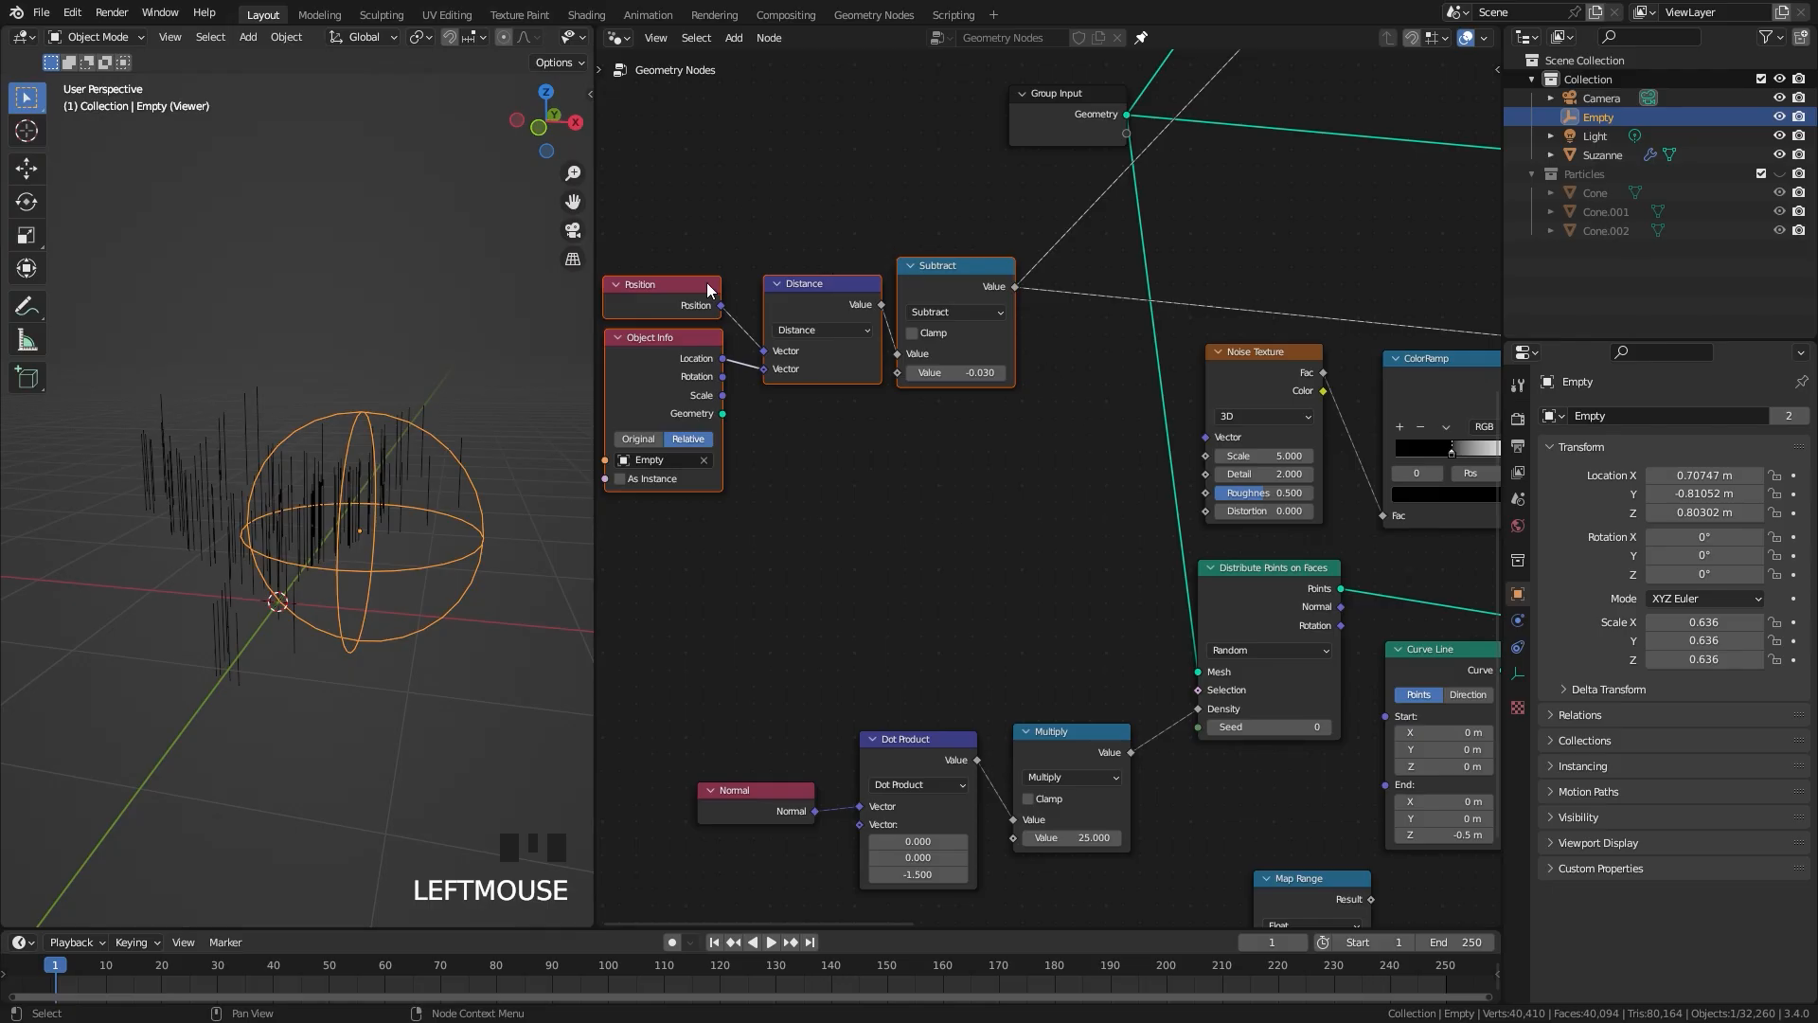
{"action": "middle_click_drag", "start_coordinate": [1026, 287], "coordinate": [839, 178]}
{"action": "left_click_drag", "start_coordinate": [828, 178], "coordinate": [1066, 816]}
Step: Connect the Map Range Result to the Scale input of the new Instance on Points node
{"action": "scroll", "coordinate": [1217, 715], "scroll_direction": "up", "scroll_amount": 5}
{"action": "middle_click_drag", "start_coordinate": [1212, 705], "coordinate": [906, 648]}
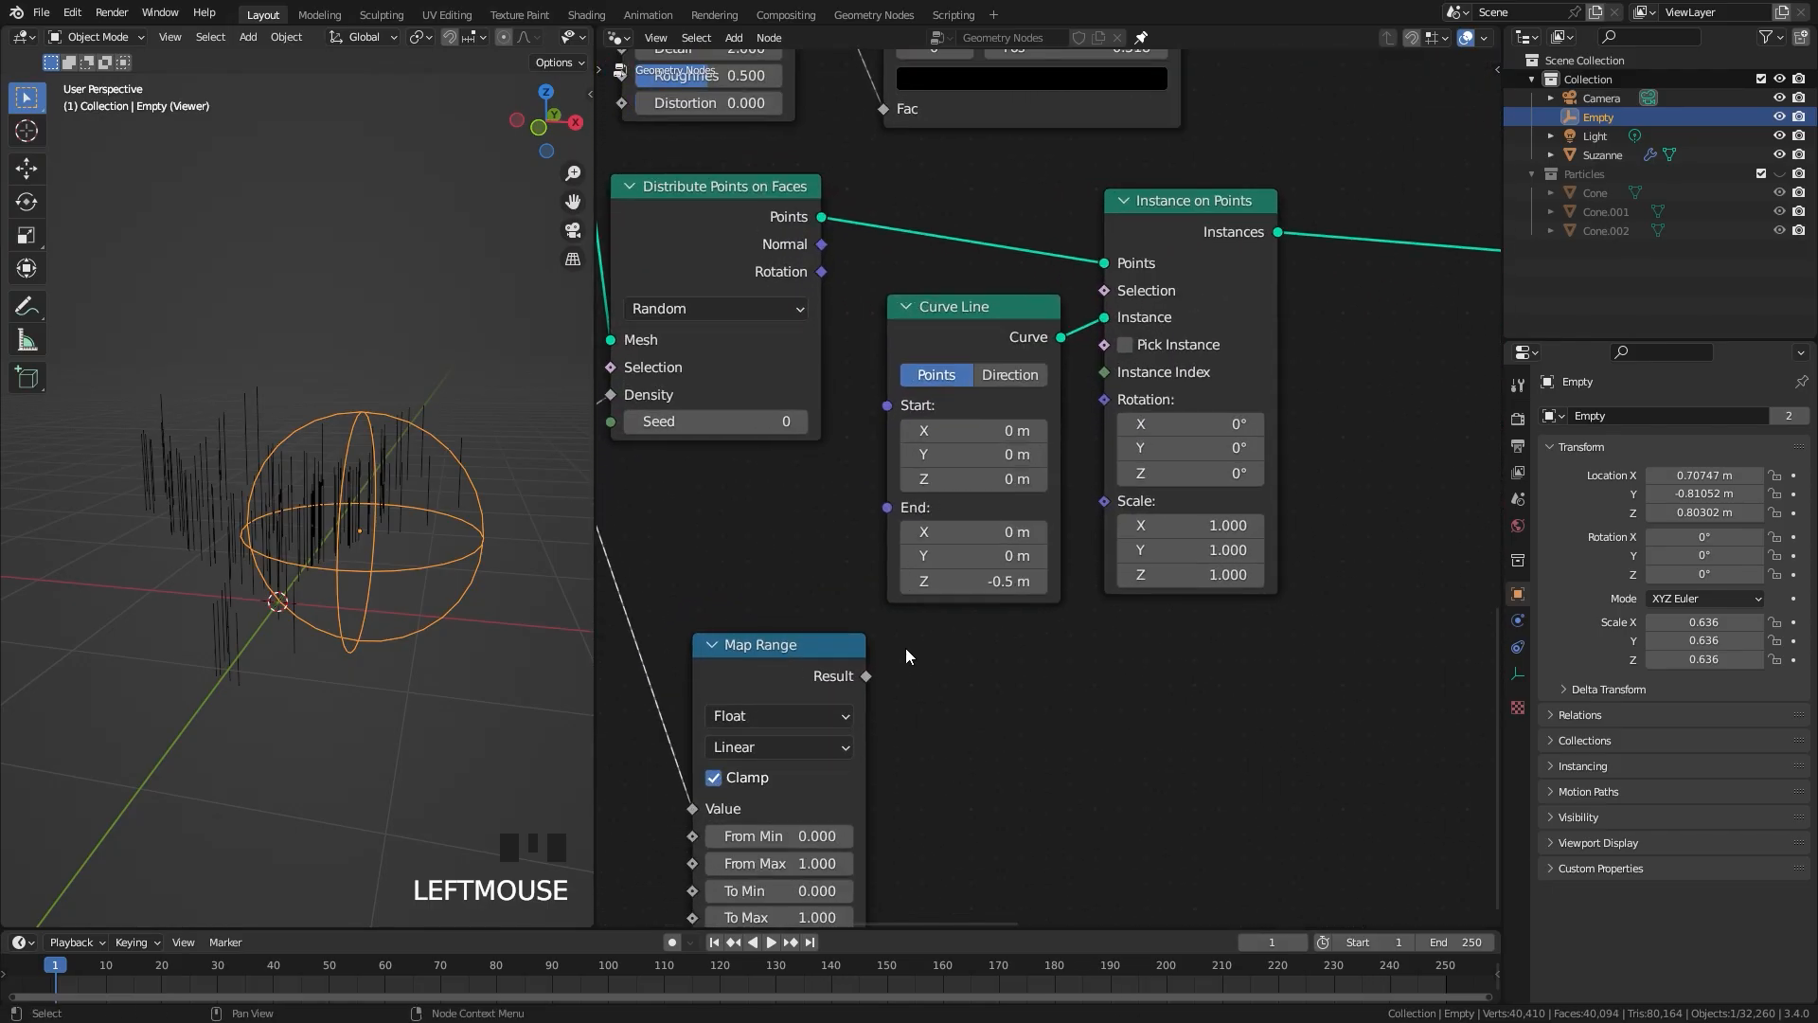
{"action": "left_click_drag", "start_coordinate": [866, 680], "coordinate": [1082, 519]}
{"action": "middle_click_drag", "start_coordinate": [364, 588], "coordinate": [388, 563]}
Step: Invert the new Map Range output by setting To Min to 1 and To Max to 0
{"action": "middle_click_drag", "start_coordinate": [898, 758], "coordinate": [1066, 633]}
{"action": "scroll", "coordinate": [1066, 633], "scroll_direction": "up", "scroll_amount": 2}
{"action": "left_click", "coordinate": [951, 793]}
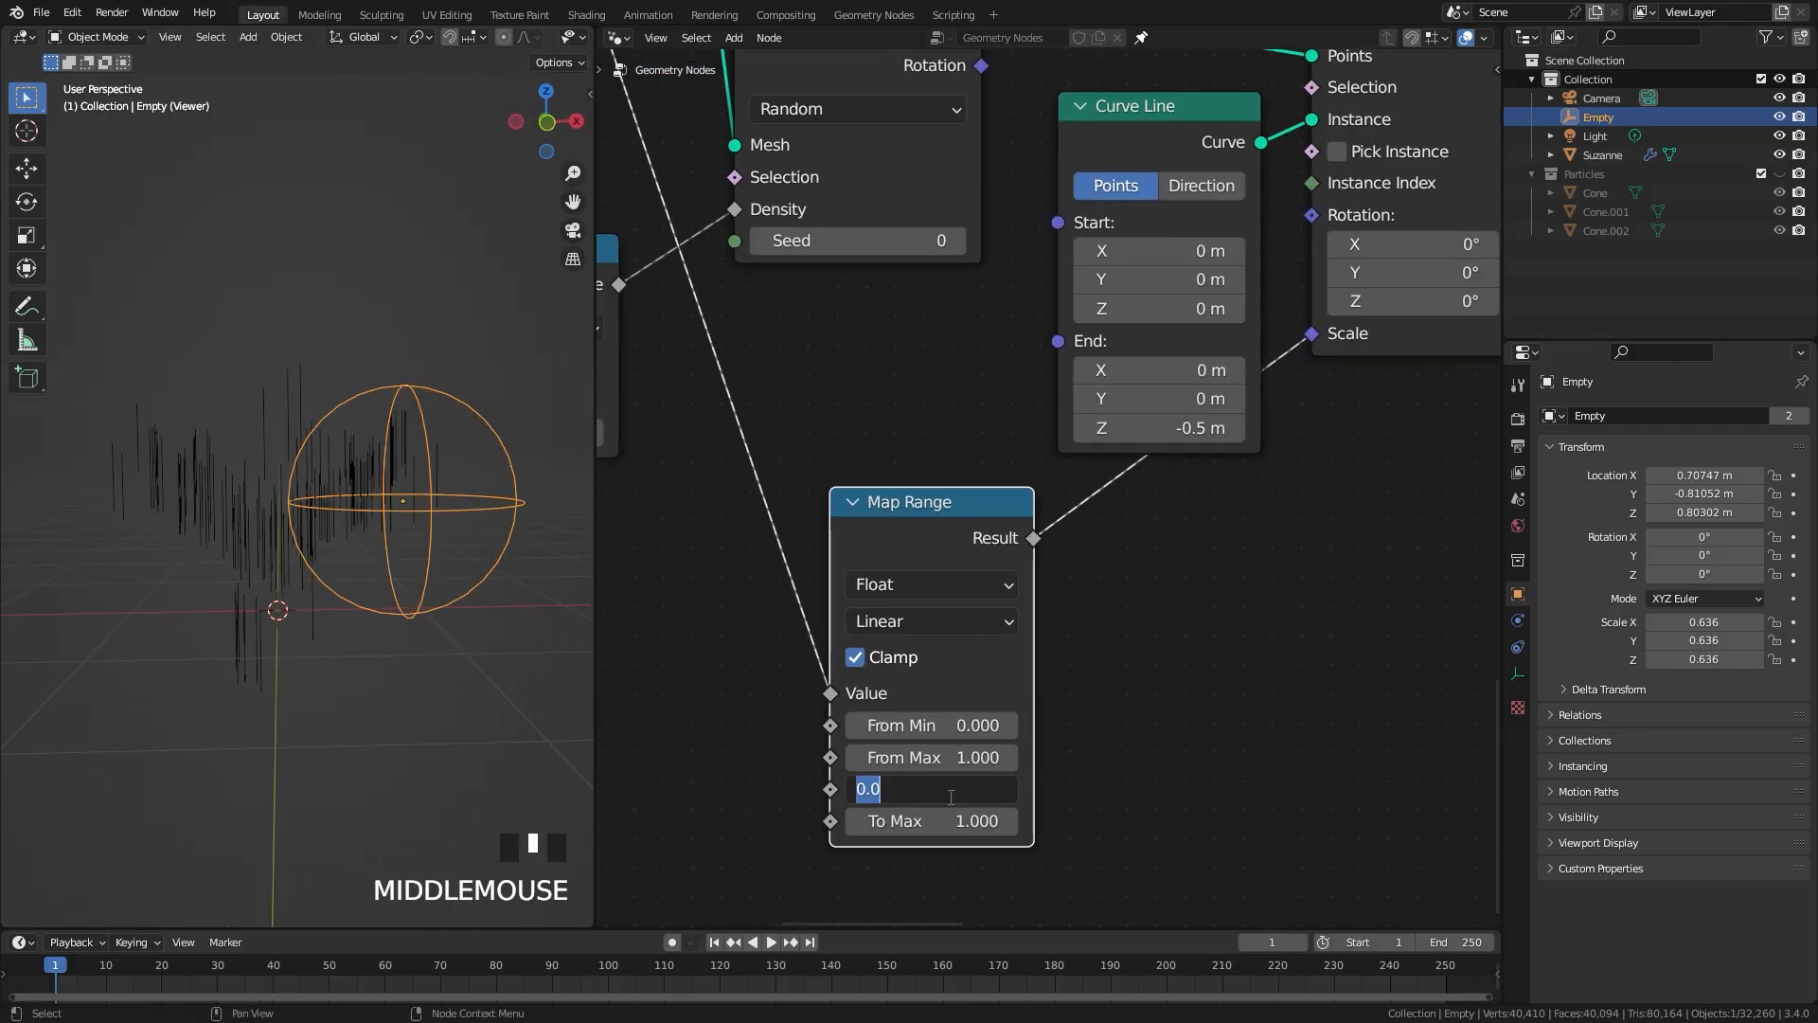
{"action": "type", "text": "1"}
{"action": "key", "text": "Tab"}
{"action": "type", "text": "0"}
{"action": "key", "text": "Return"}
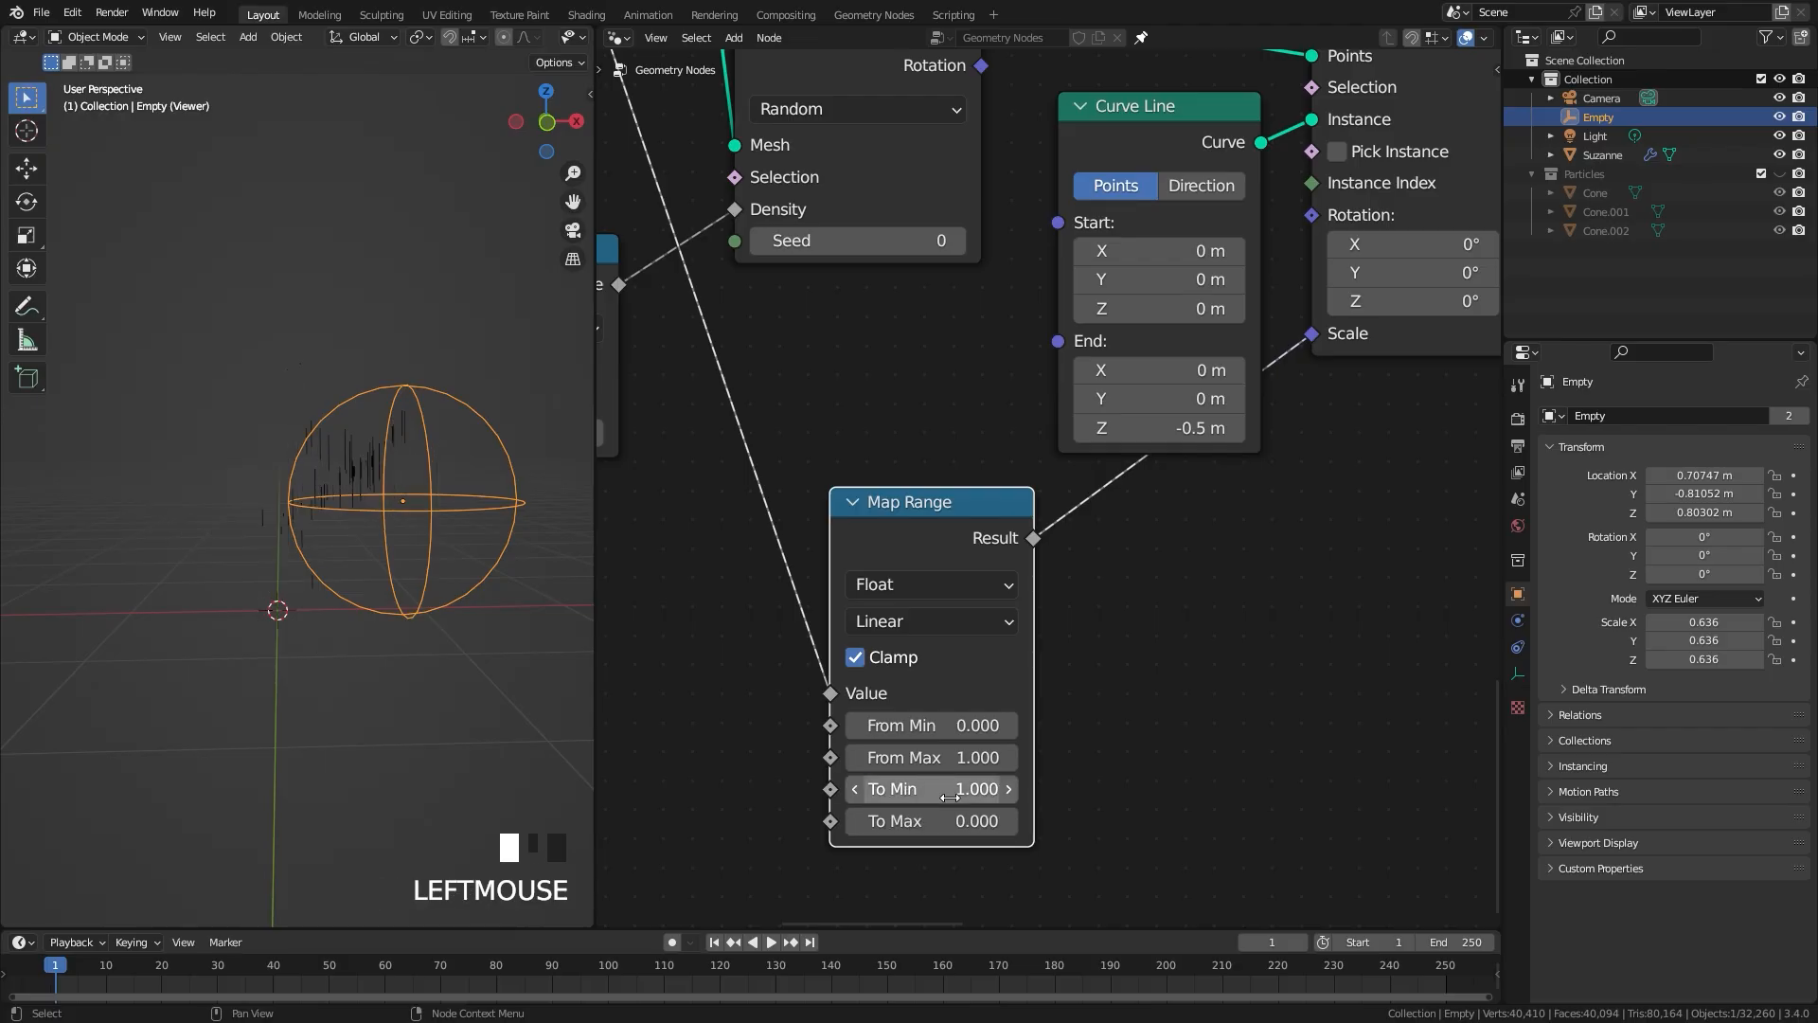
Step: Try moving the Empty across the instanced lines to test their distance-based scaling
{"action": "key", "text": "g"}
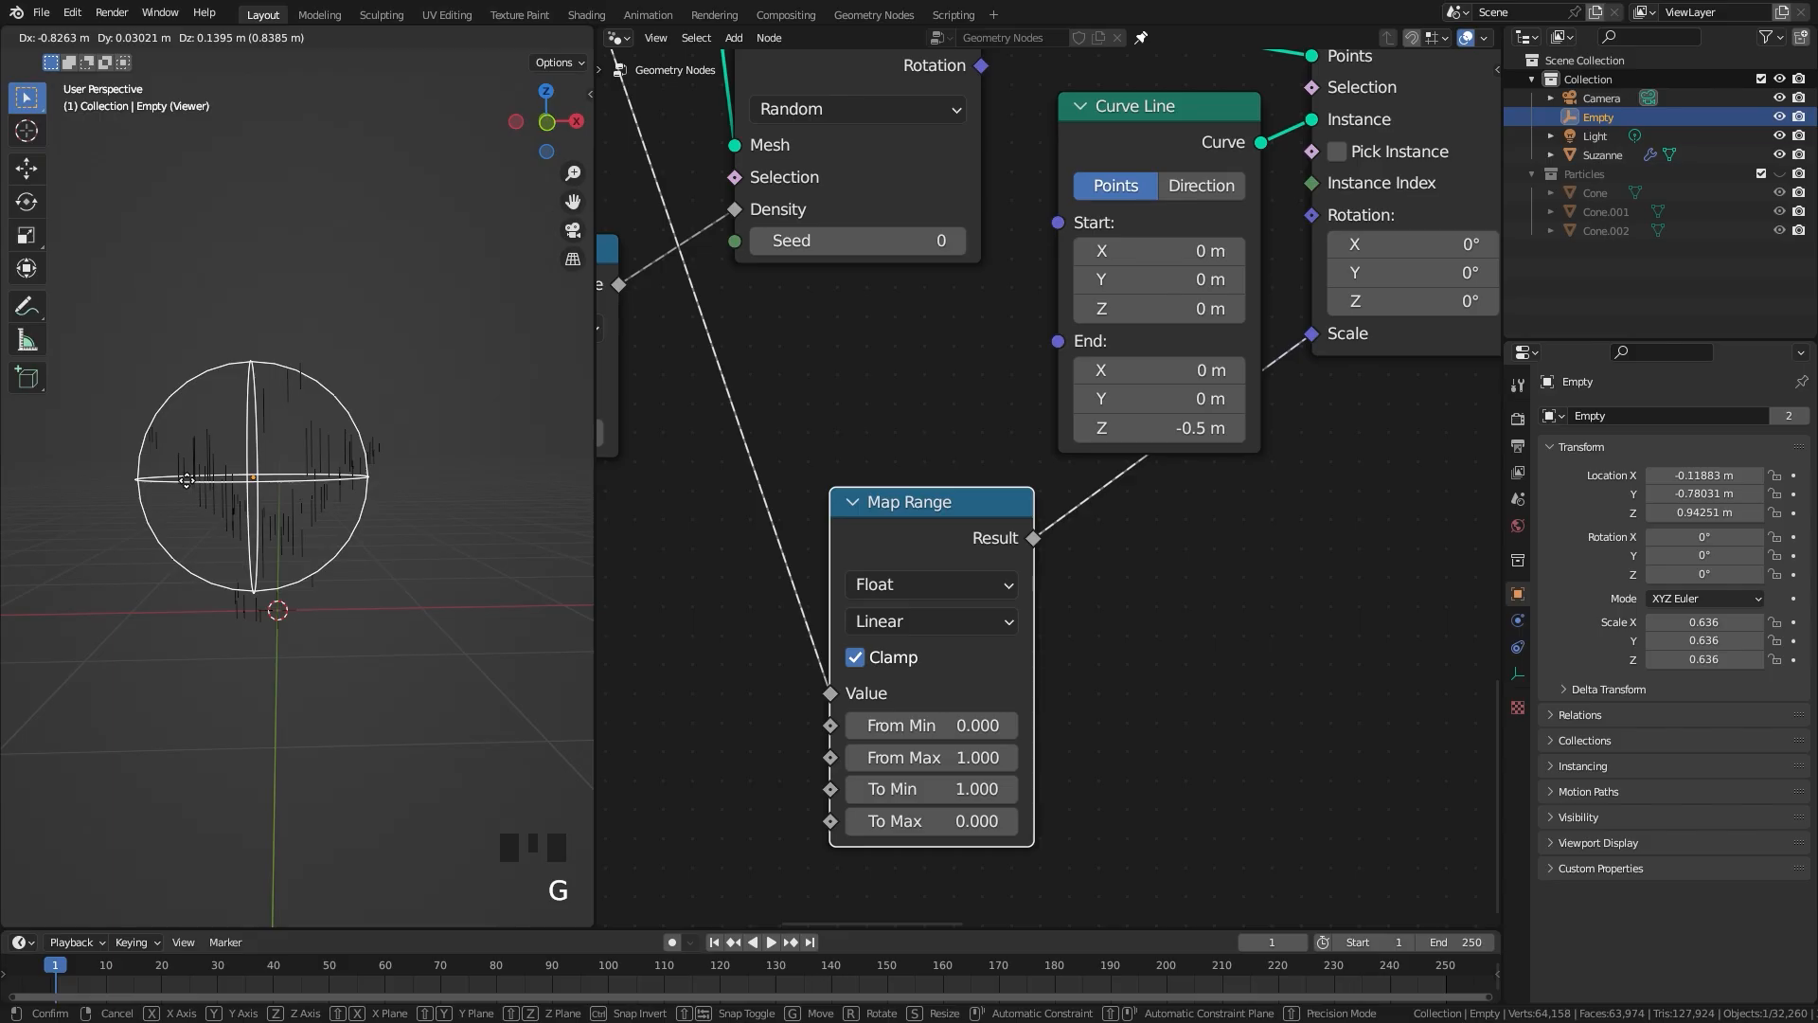
{"action": "left_click", "coordinate": [510, 576]}
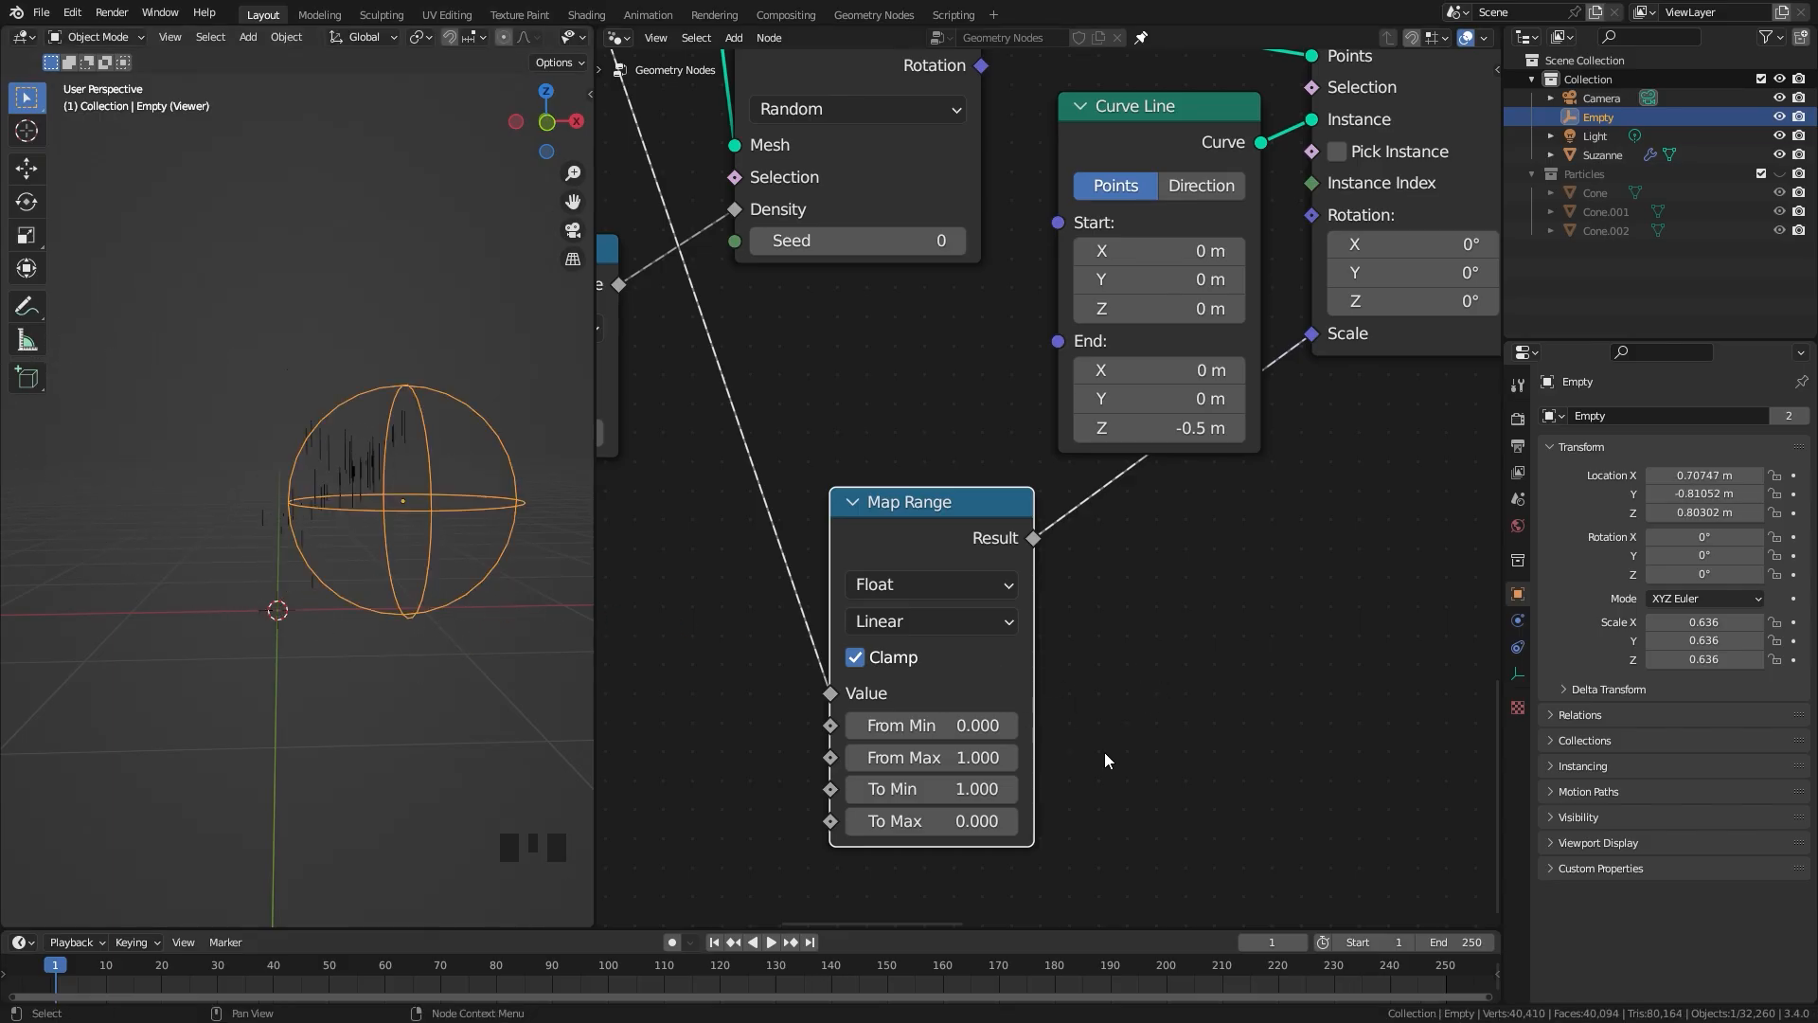
Step: Set From Max to 1.5 on the Map Range node that drives the line instances' scale
{"action": "scroll", "coordinate": [956, 757], "scroll_direction": "up", "scroll_amount": 3}
{"action": "left_click_drag", "start_coordinate": [910, 689], "coordinate": [976, 689]}
{"action": "left_click", "coordinate": [906, 689]}
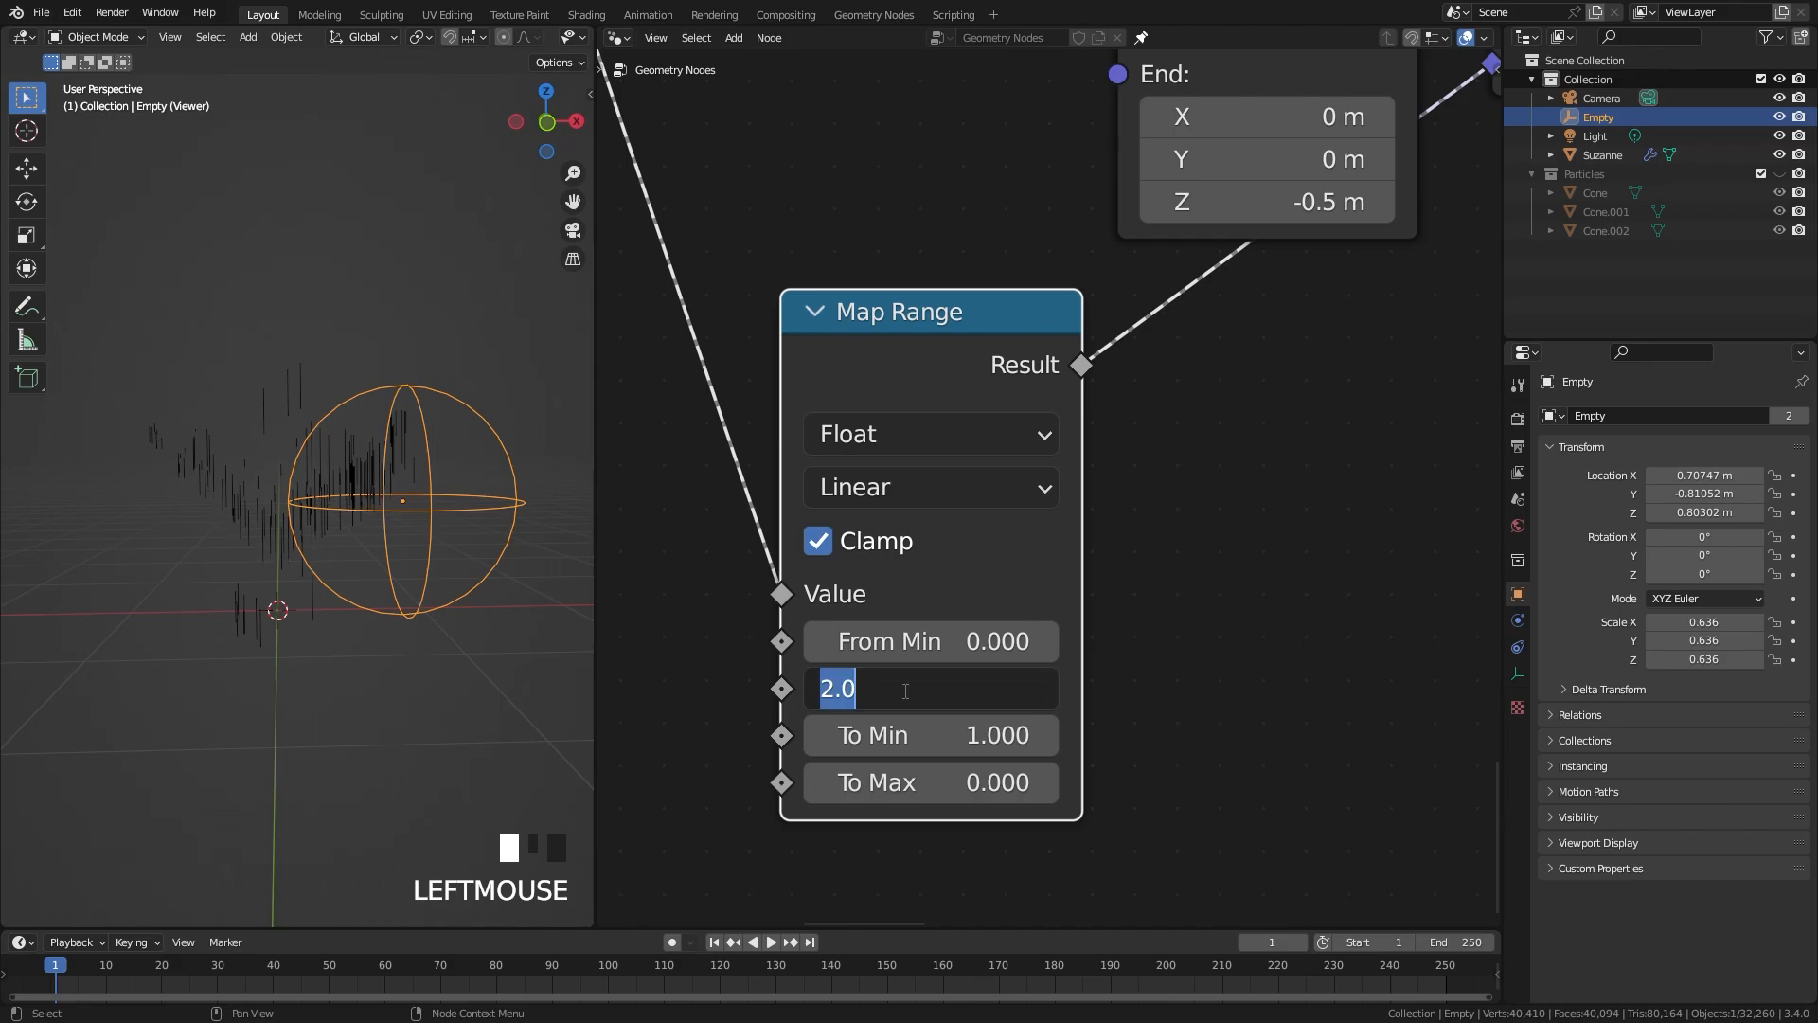
{"action": "type", "text": "1.5"}
{"action": "key", "text": "Return"}
{"action": "middle_click_drag", "start_coordinate": [275, 530], "coordinate": [228, 542]}
{"action": "scroll", "coordinate": [227, 541], "scroll_direction": "up", "scroll_amount": 2}
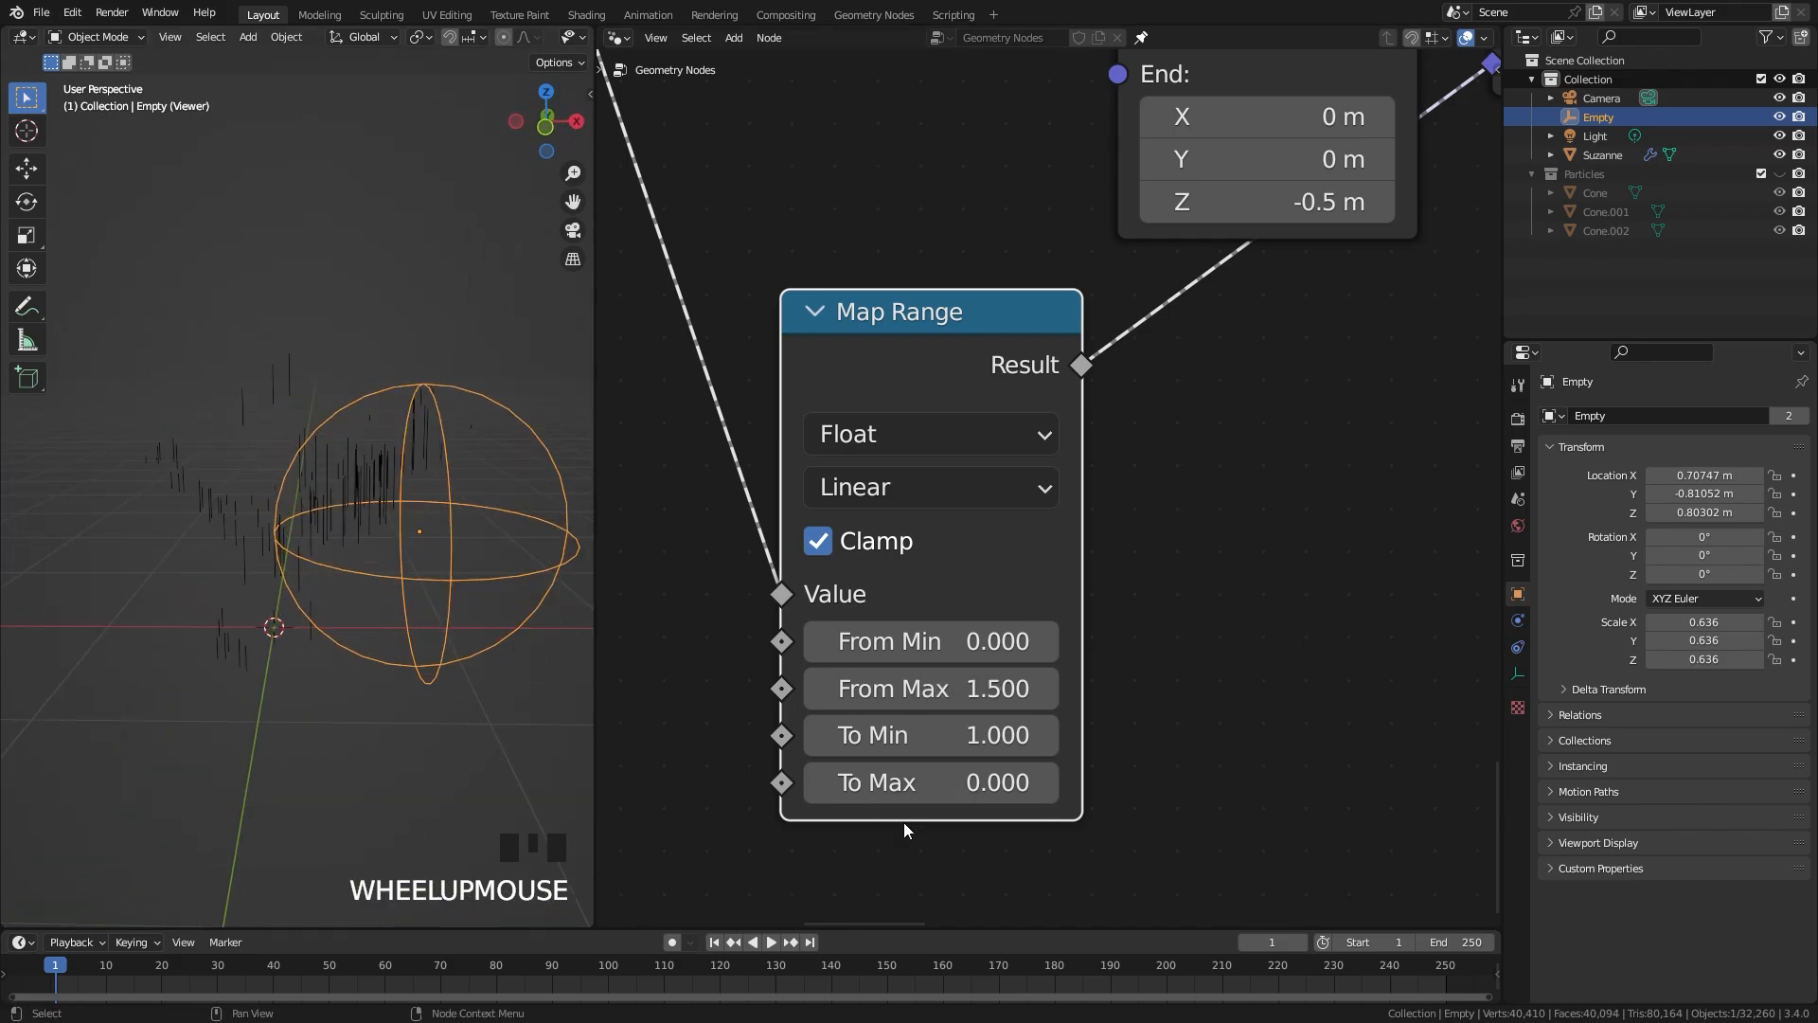
Step: Raise To Min to 1.350 on the Map Range node driving the line scale
{"action": "left_click_drag", "start_coordinate": [967, 742], "coordinate": [994, 742]}
{"action": "middle_click_drag", "start_coordinate": [313, 547], "coordinate": [369, 559]}
{"action": "scroll", "coordinate": [238, 545], "scroll_direction": "up", "scroll_amount": 2}
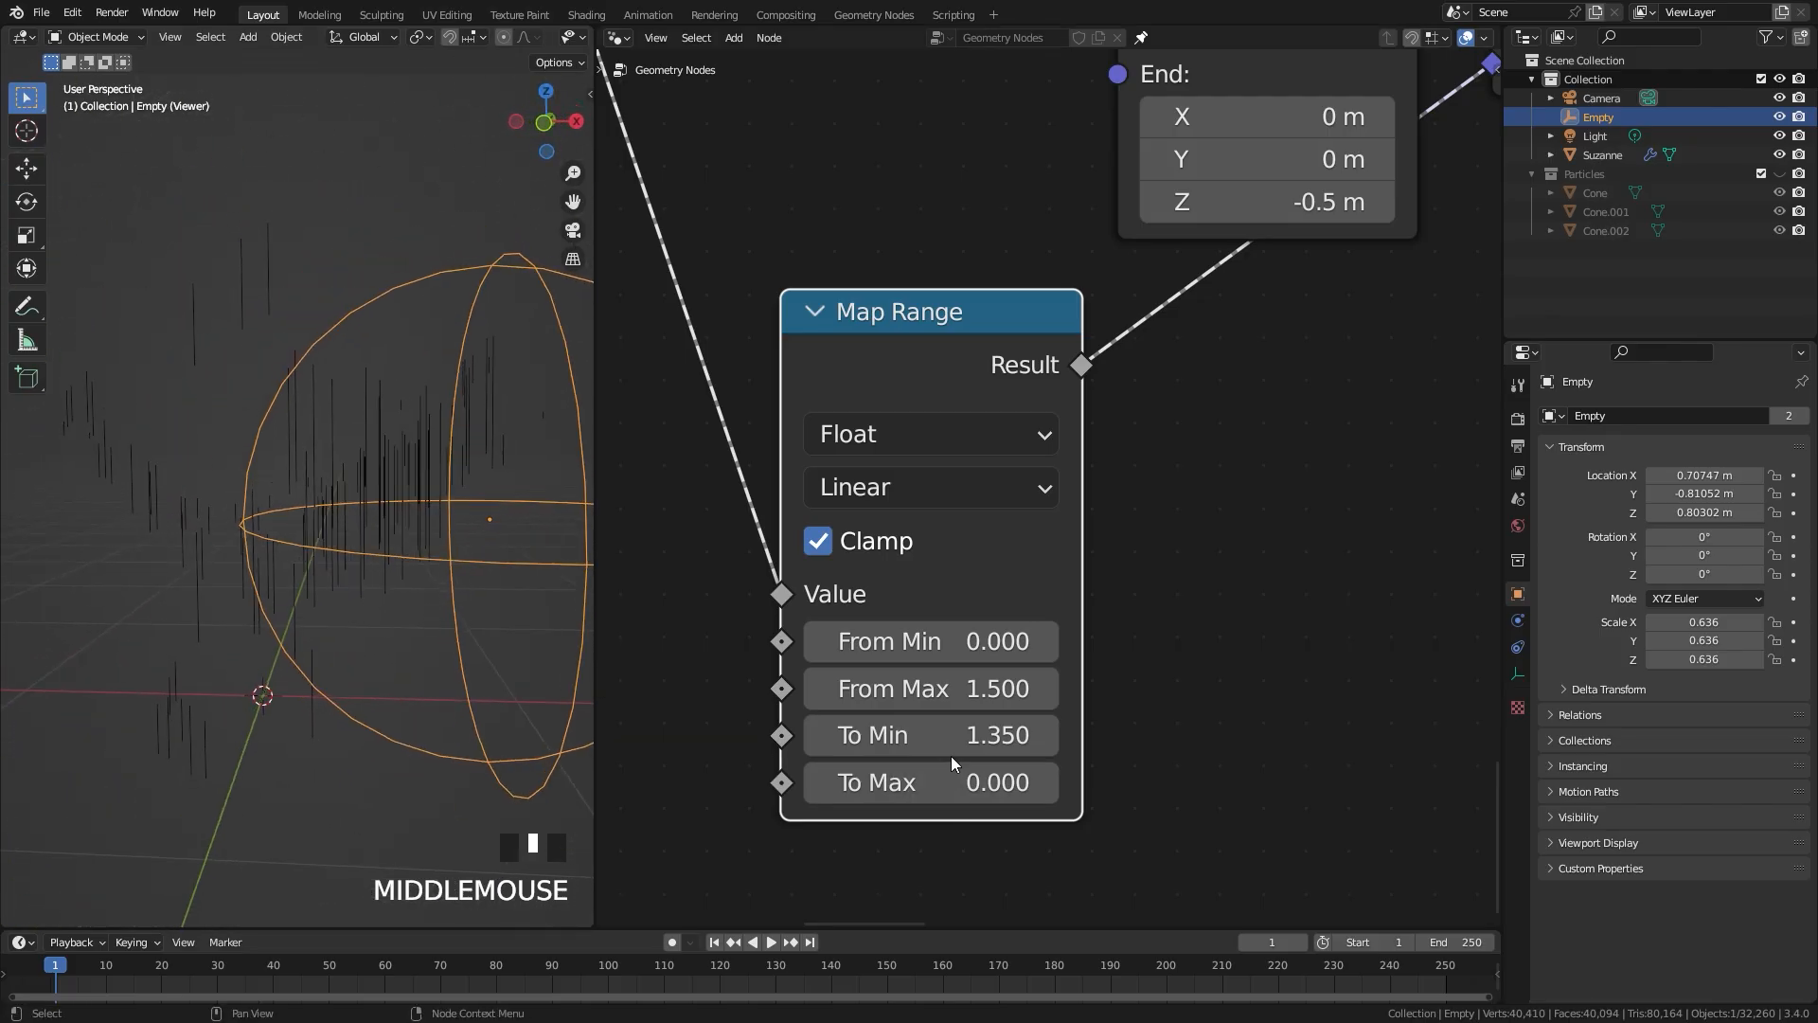
{"action": "scroll", "coordinate": [388, 459], "scroll_direction": "down", "scroll_amount": 3}
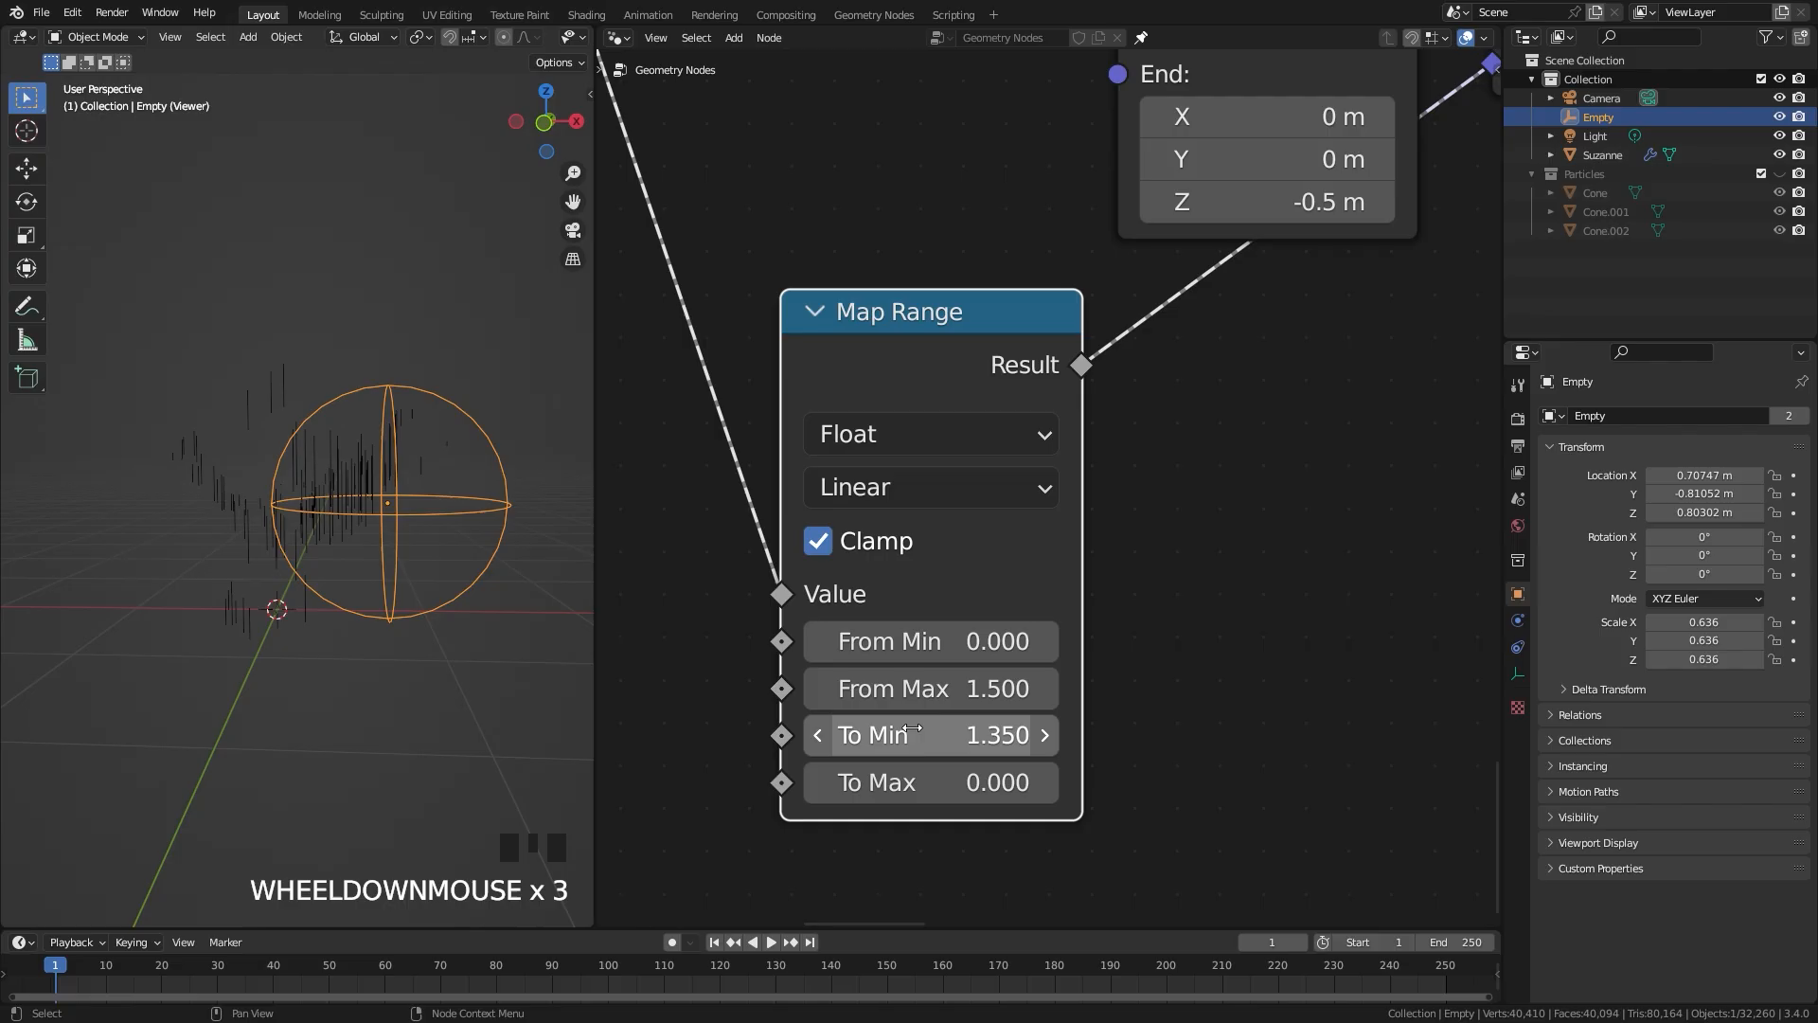
{"action": "scroll", "coordinate": [963, 426], "scroll_direction": "down", "scroll_amount": 1}
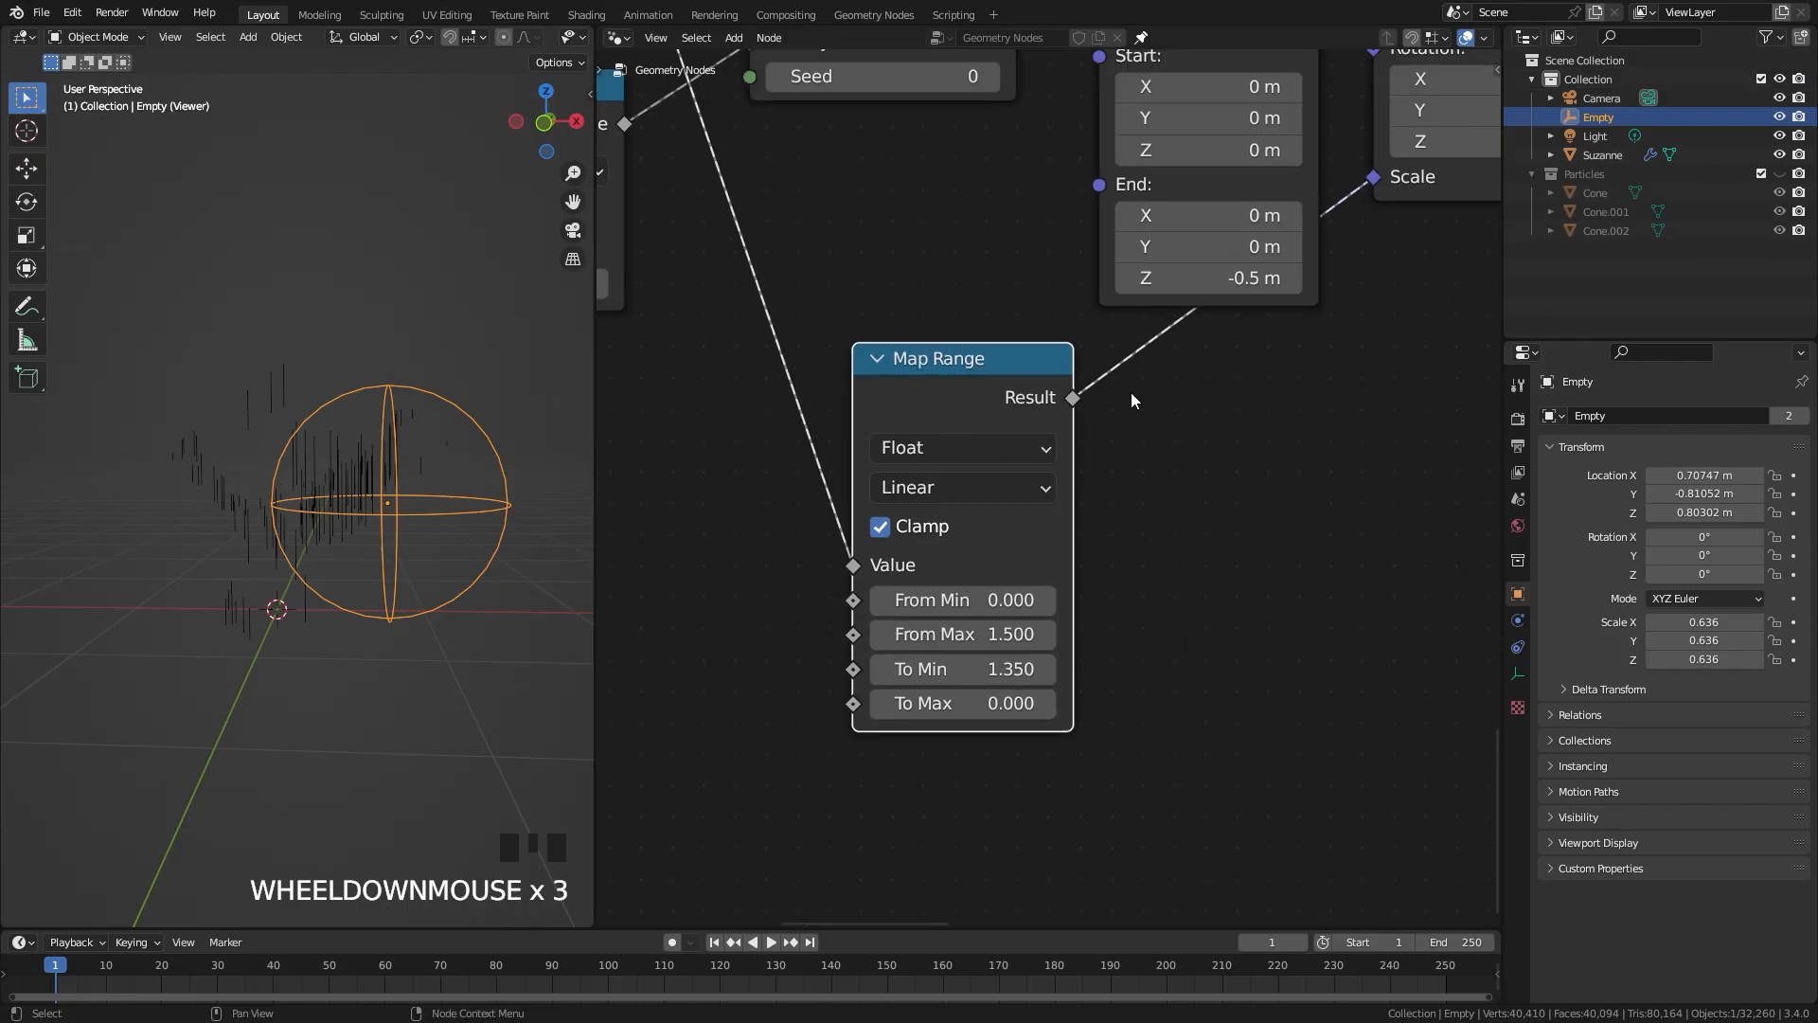
Step: Make room for more nodes after the lines' Instance on Points node by moving the downstream node farther along
{"action": "middle_click_drag", "start_coordinate": [968, 395], "coordinate": [808, 380]}
{"action": "left_click_drag", "start_coordinate": [809, 380], "coordinate": [1054, 385]}
{"action": "scroll", "coordinate": [1216, 277], "scroll_direction": "down", "scroll_amount": 1}
{"action": "left_click_drag", "start_coordinate": [1168, 333], "coordinate": [1333, 470]}
{"action": "key", "text": "g"}
{"action": "left_click", "coordinate": [1485, 465]}
Step: Insert a Realize Instances node directly after the lines' Instance on Points node
{"action": "scroll", "coordinate": [417, 485], "scroll_direction": "up", "scroll_amount": 2}
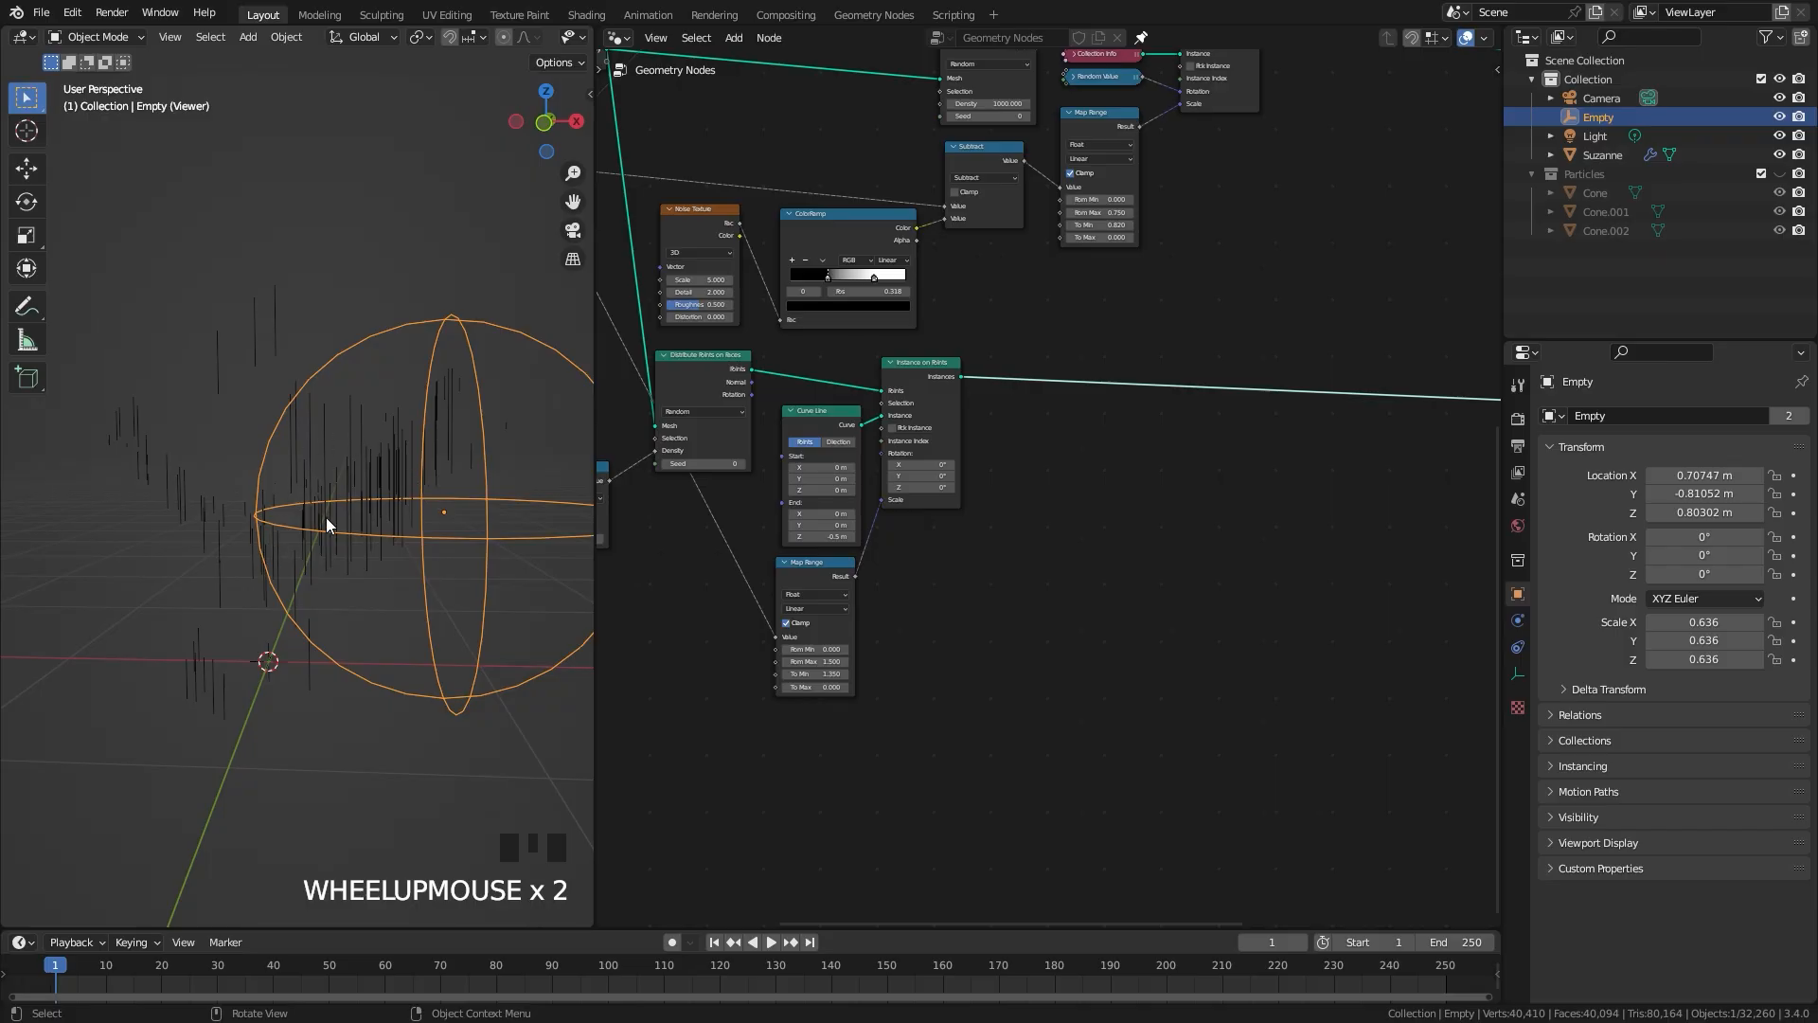
{"action": "scroll", "coordinate": [1145, 479], "scroll_direction": "up", "scroll_amount": 2}
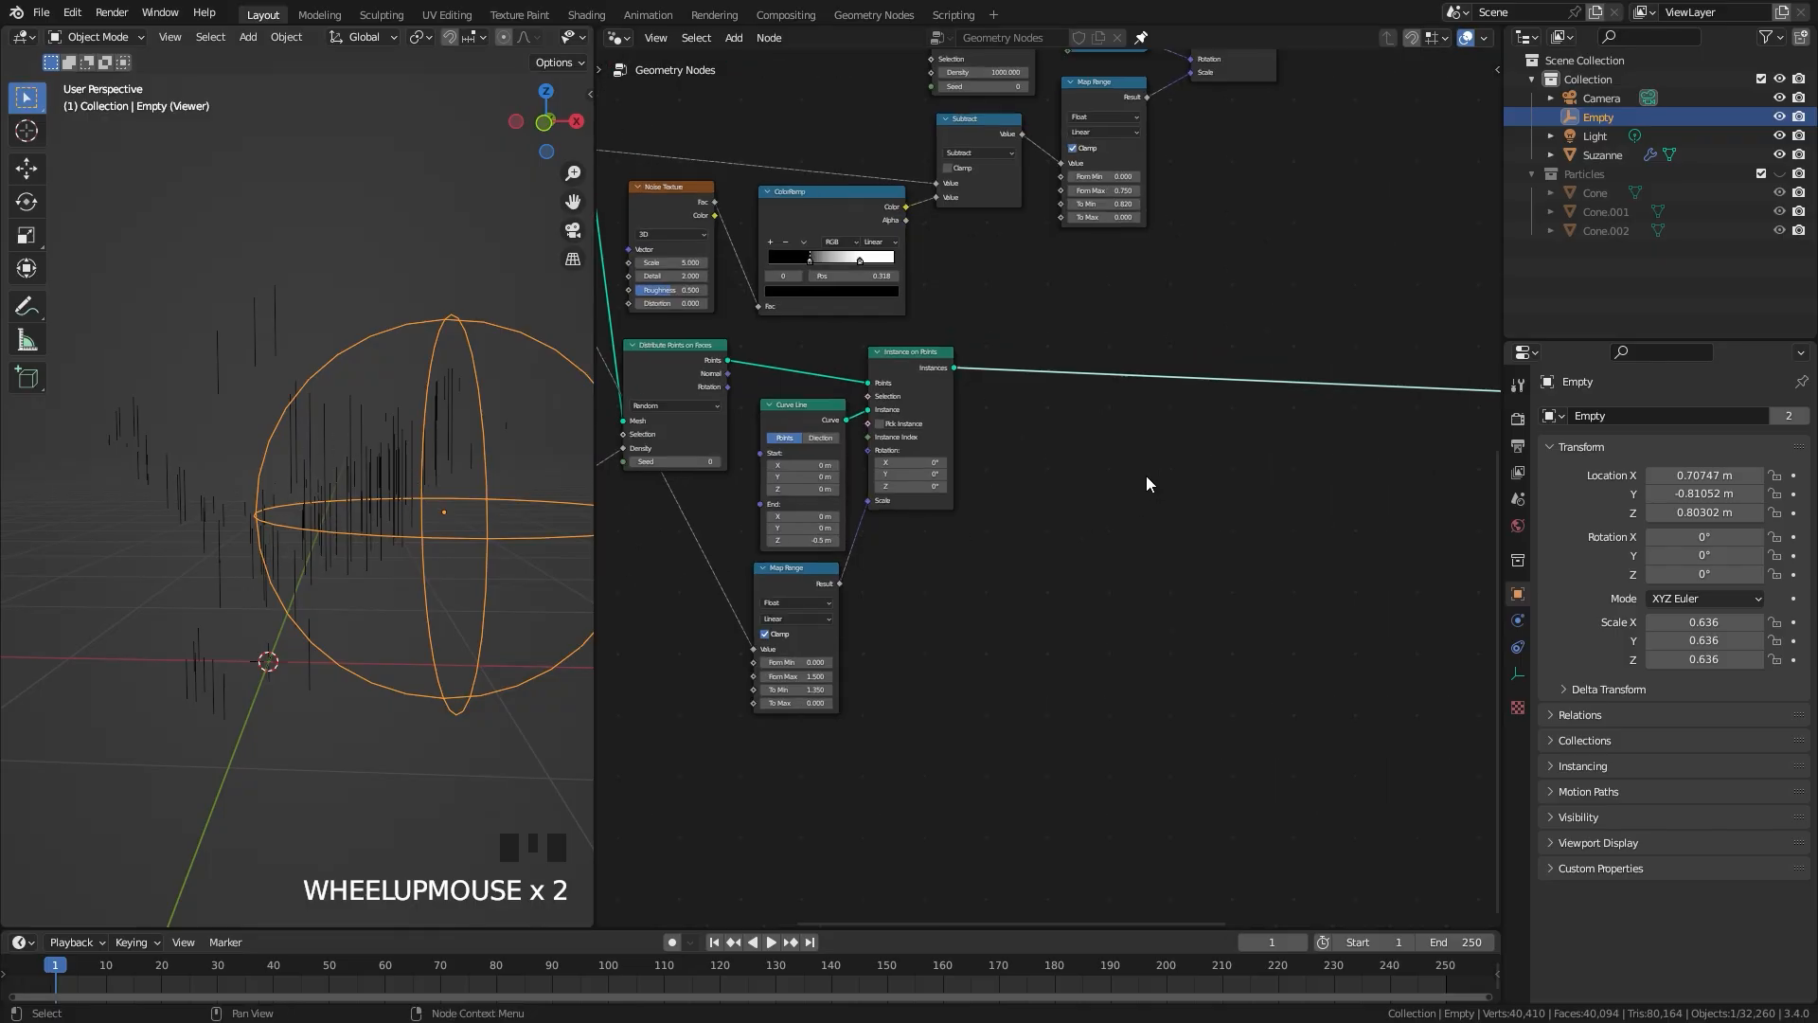
{"action": "key", "text": "shift+a"}
{"action": "mouse_move", "coordinate": [981, 493]}
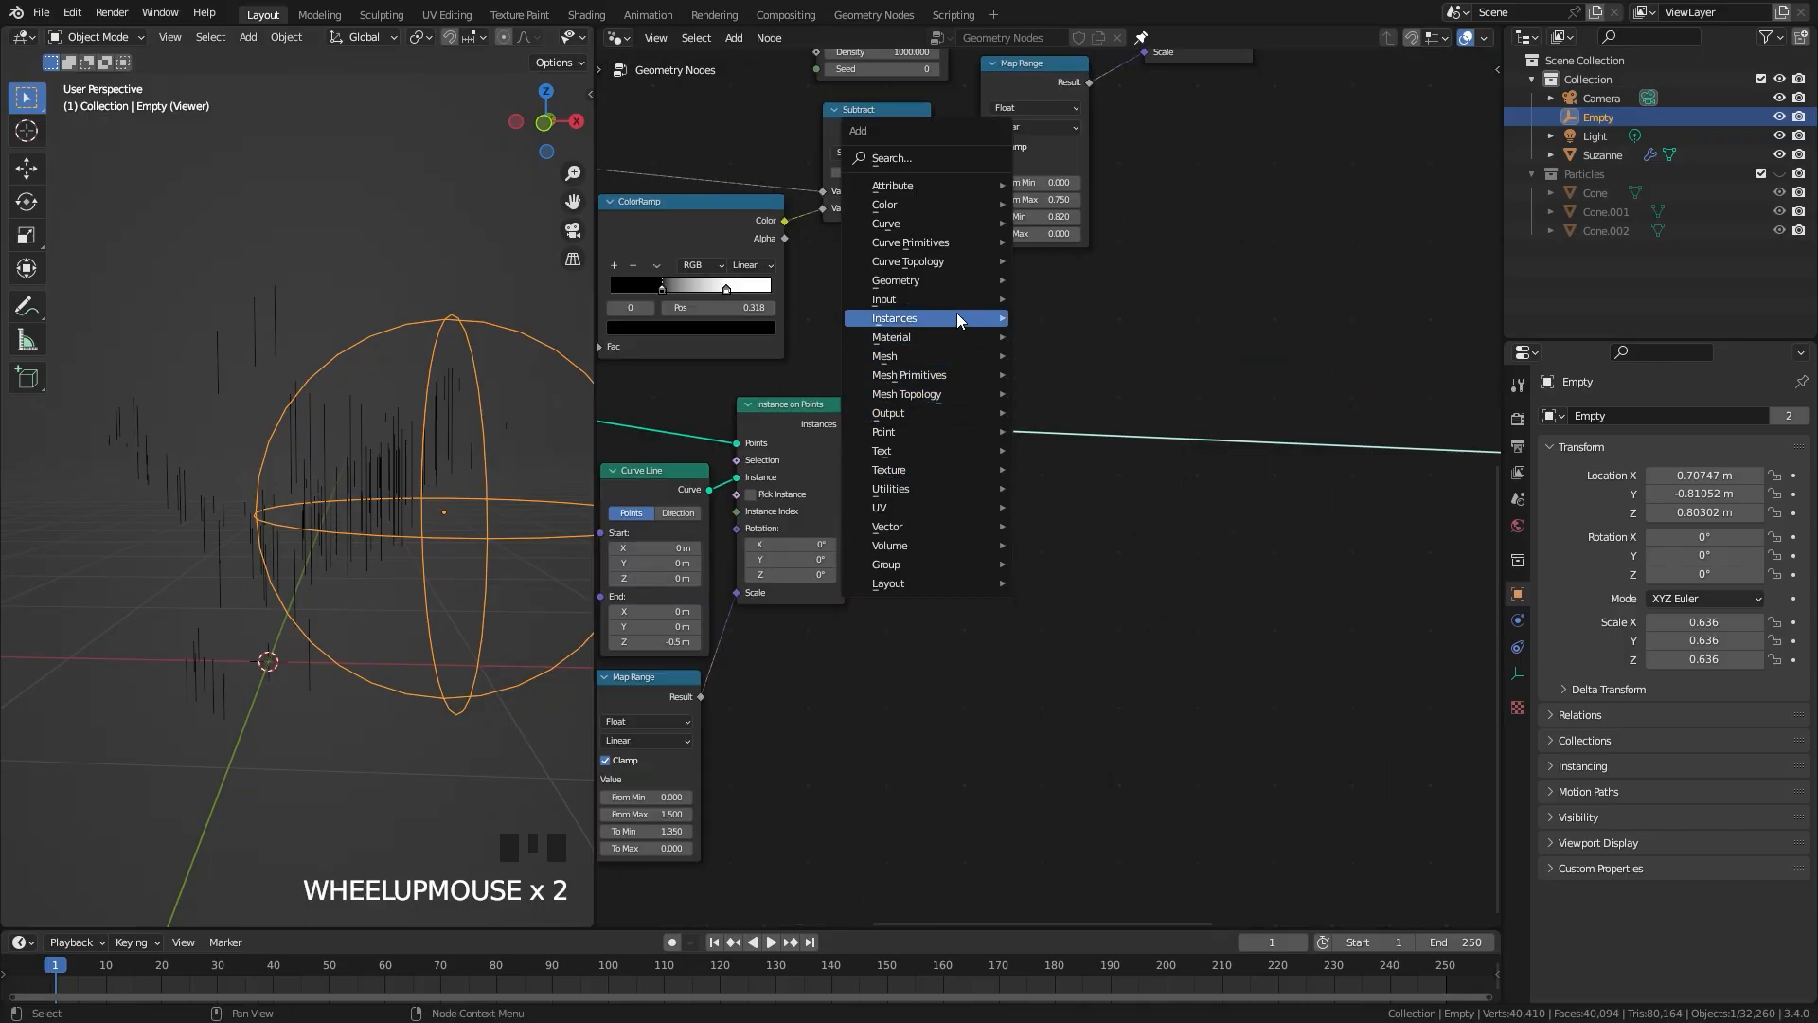
{"action": "mouse_move", "coordinate": [915, 317]}
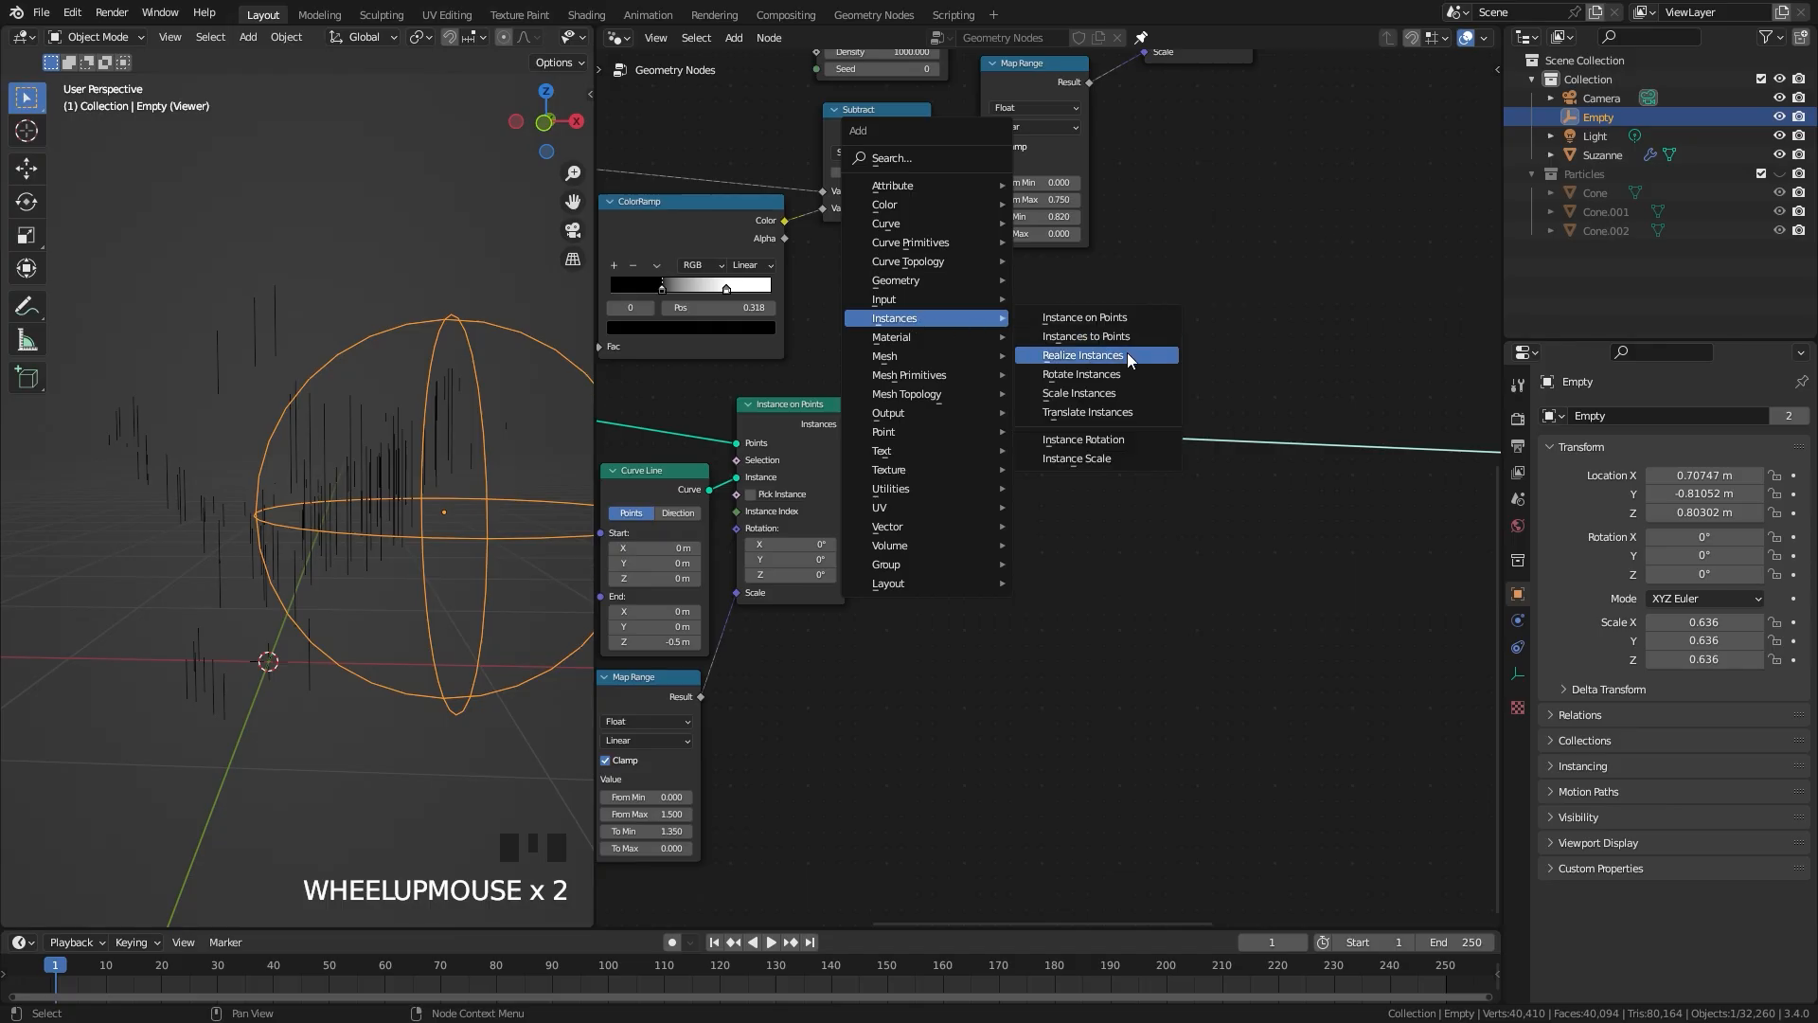
{"action": "left_click", "coordinate": [1063, 359]}
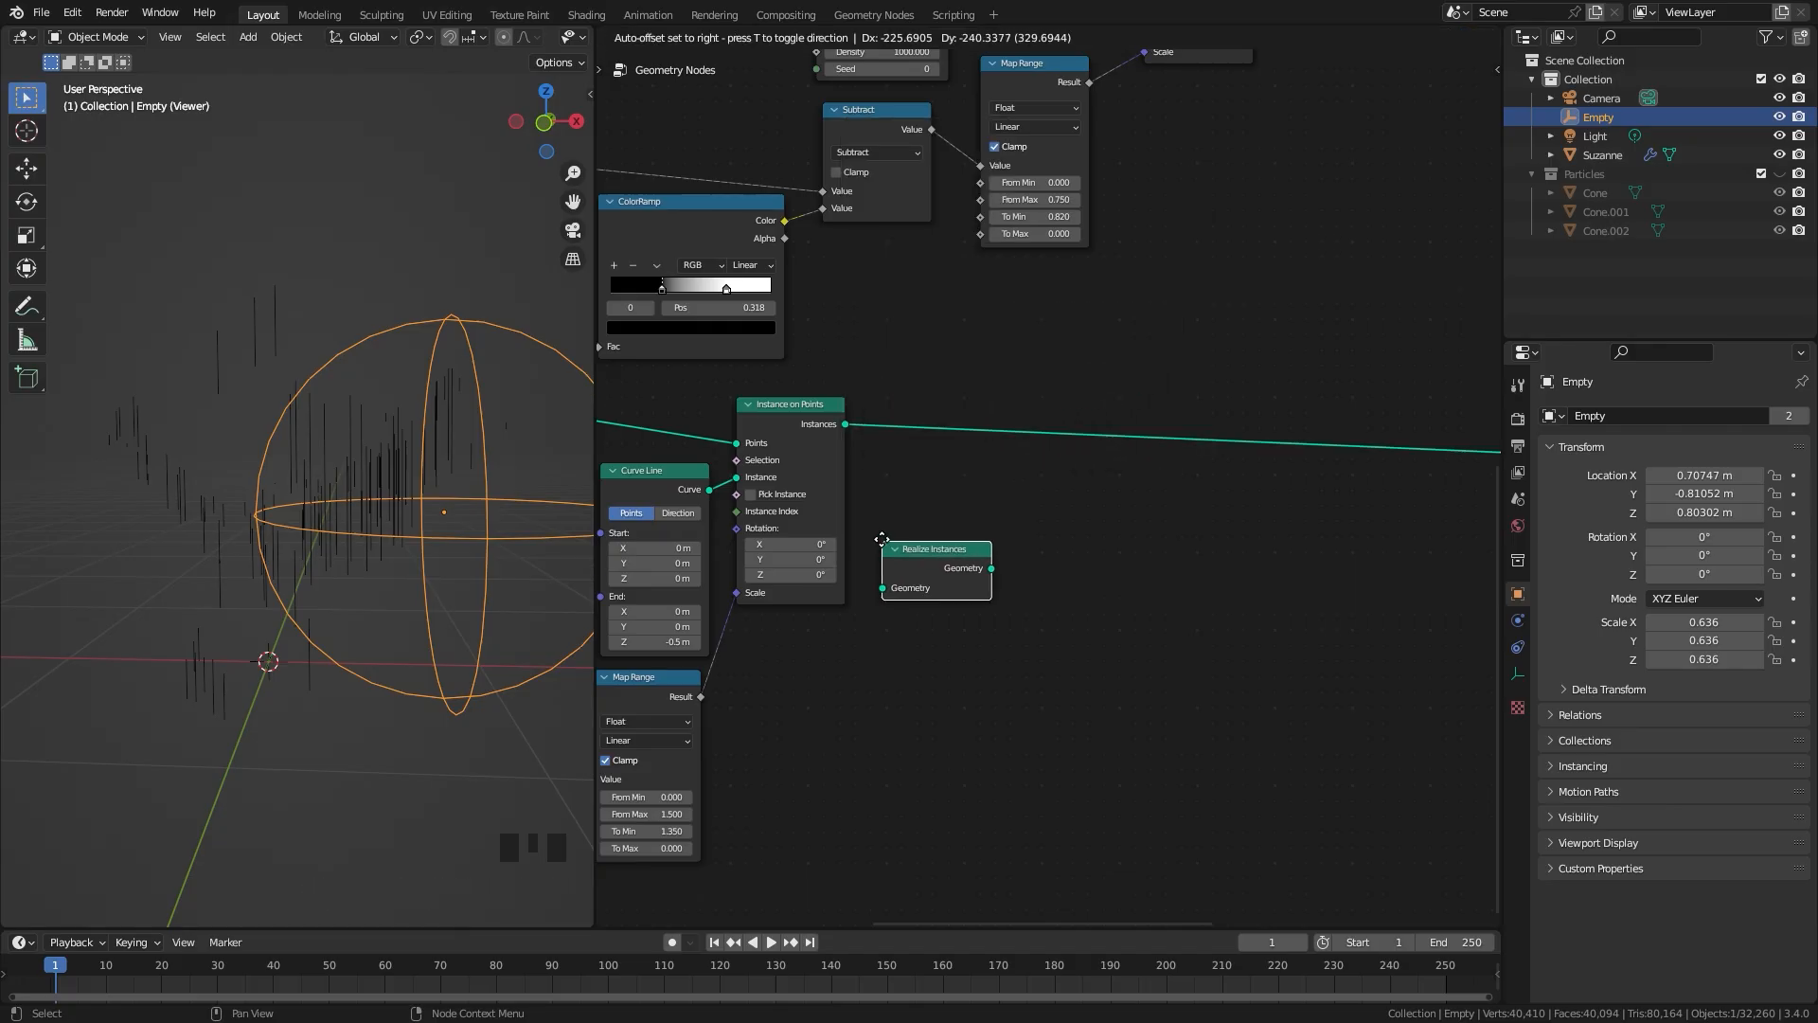
{"action": "left_click", "coordinate": [887, 537]}
{"action": "scroll", "coordinate": [341, 475], "scroll_direction": "up", "scroll_amount": 3}
{"action": "key", "text": "g"}
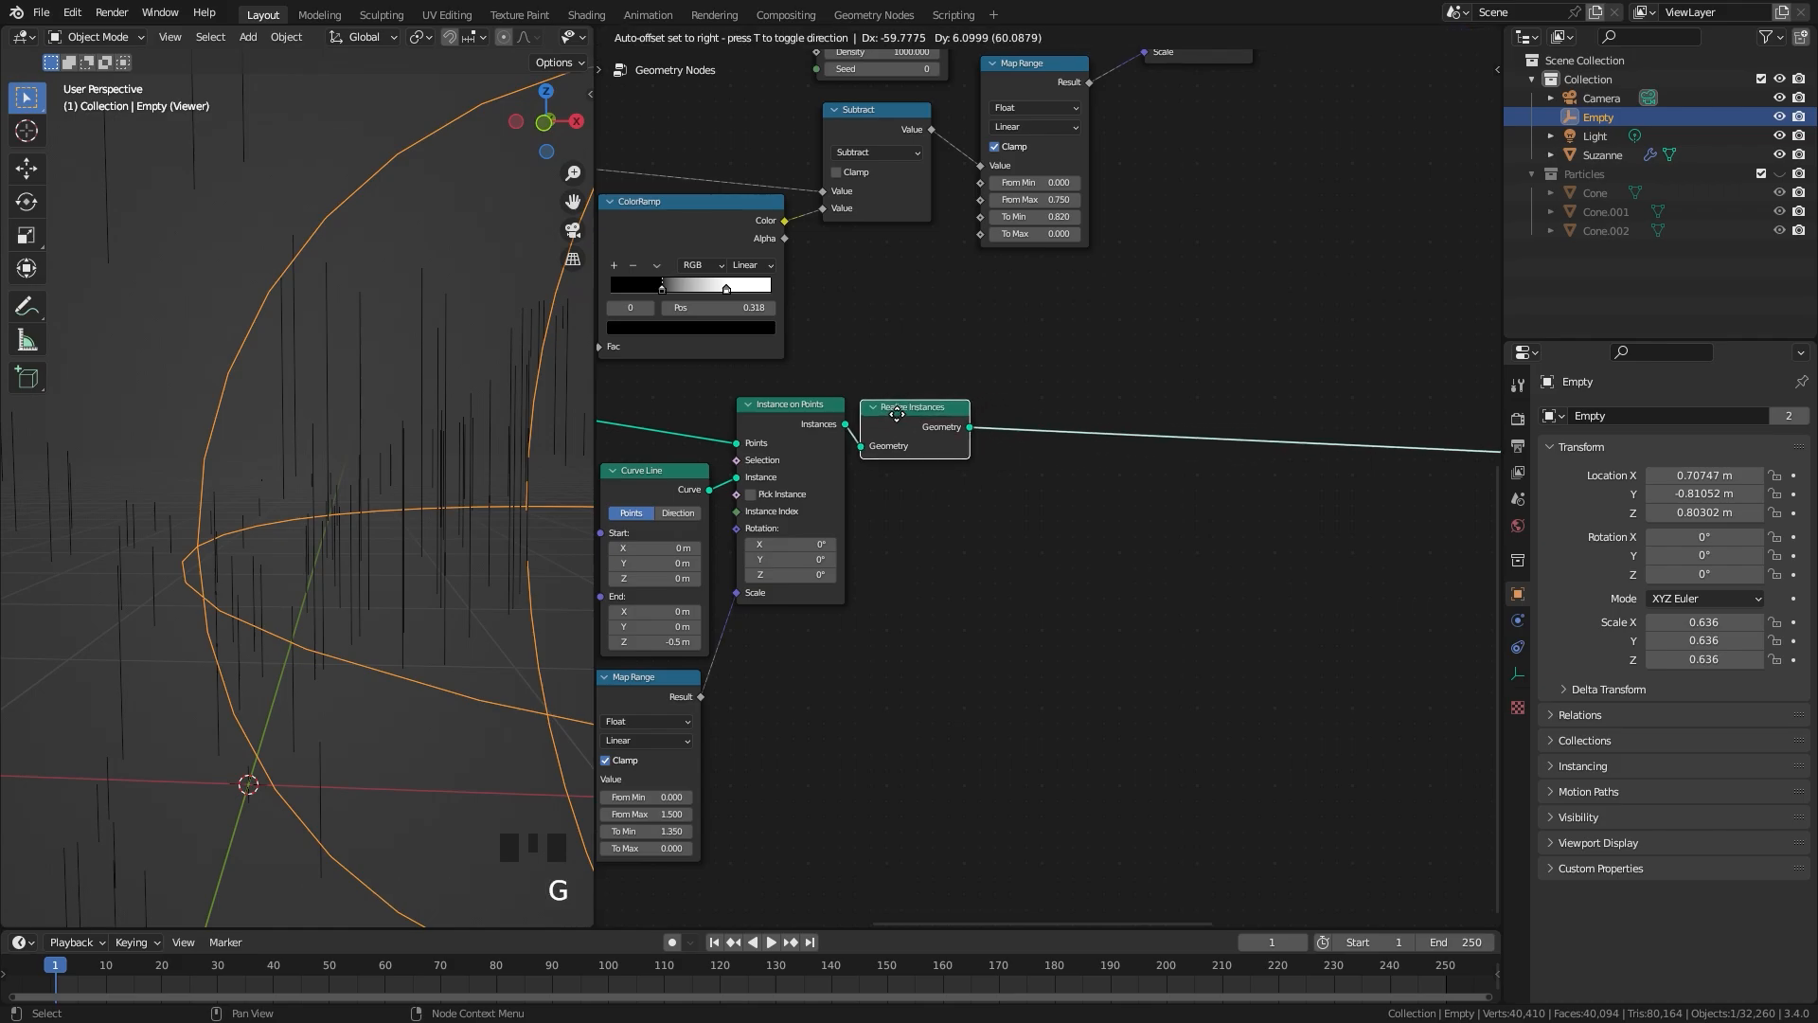
{"action": "left_click", "coordinate": [895, 417]}
{"action": "scroll", "coordinate": [1044, 481], "scroll_direction": "down", "scroll_amount": 1}
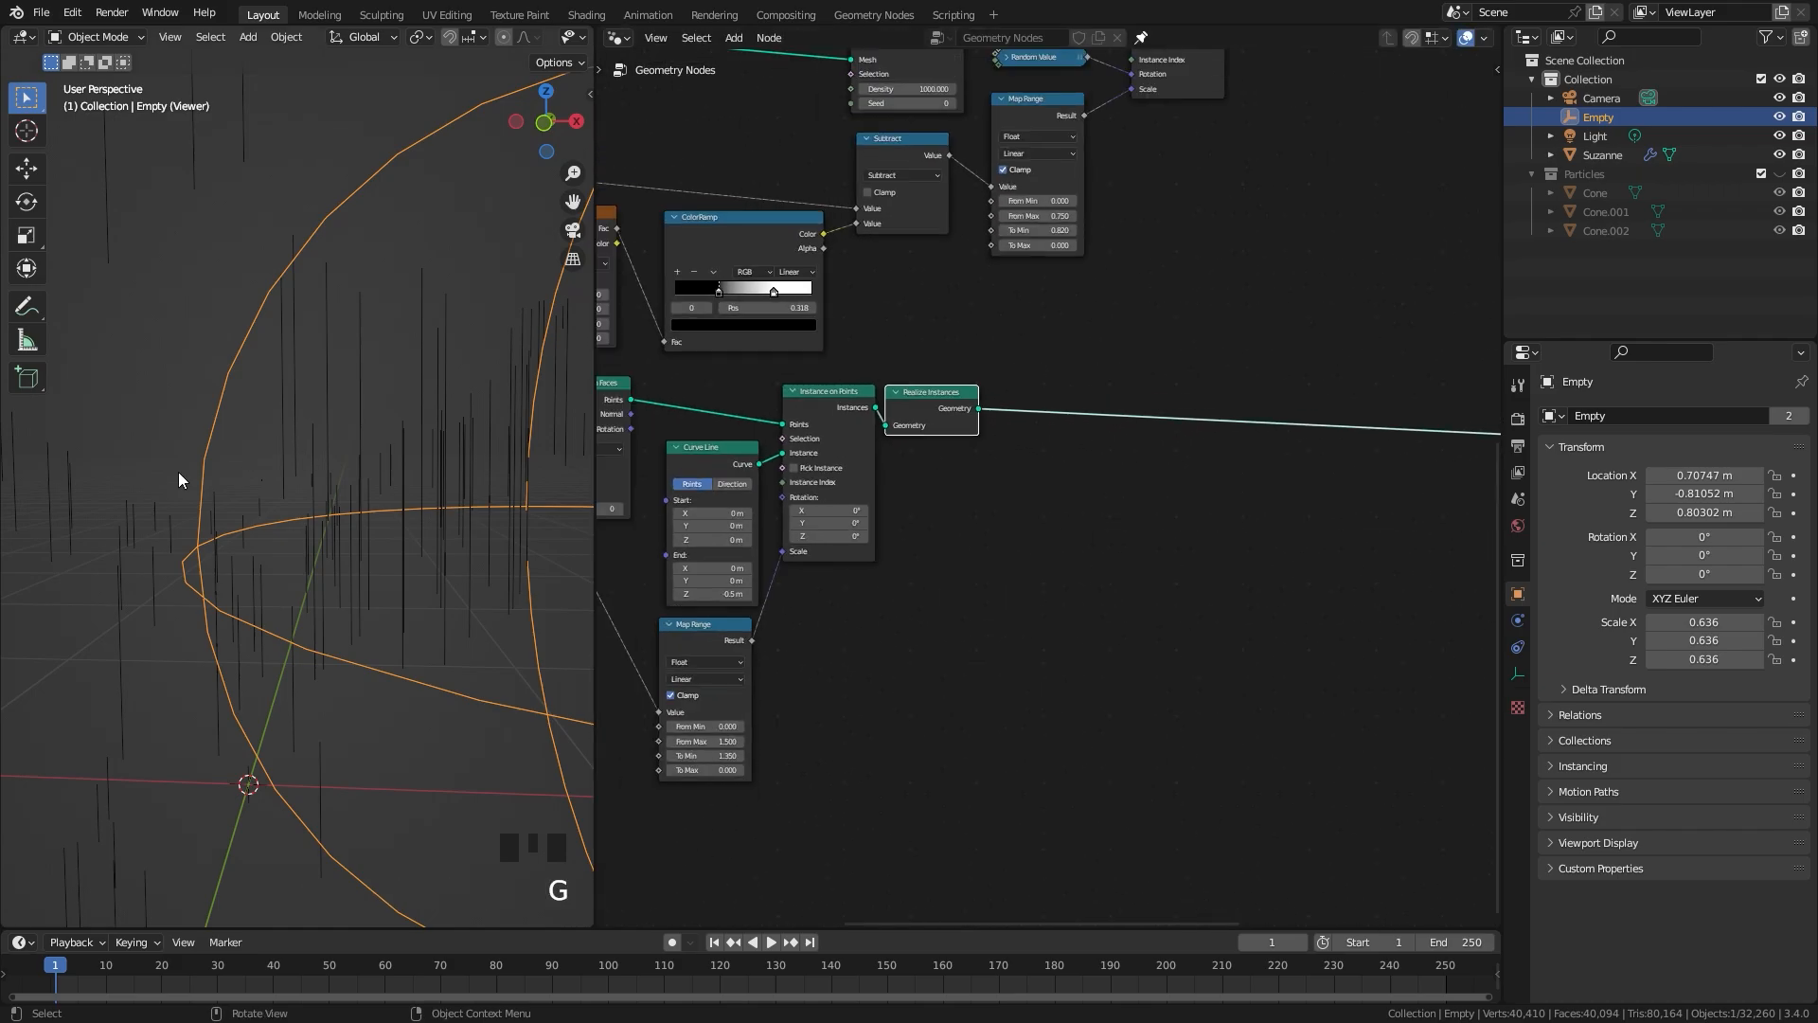
Step: Insert a Curve to Mesh node on the link after Realize Instances
{"action": "key", "text": "shift+a"}
{"action": "type", "text": "c"}
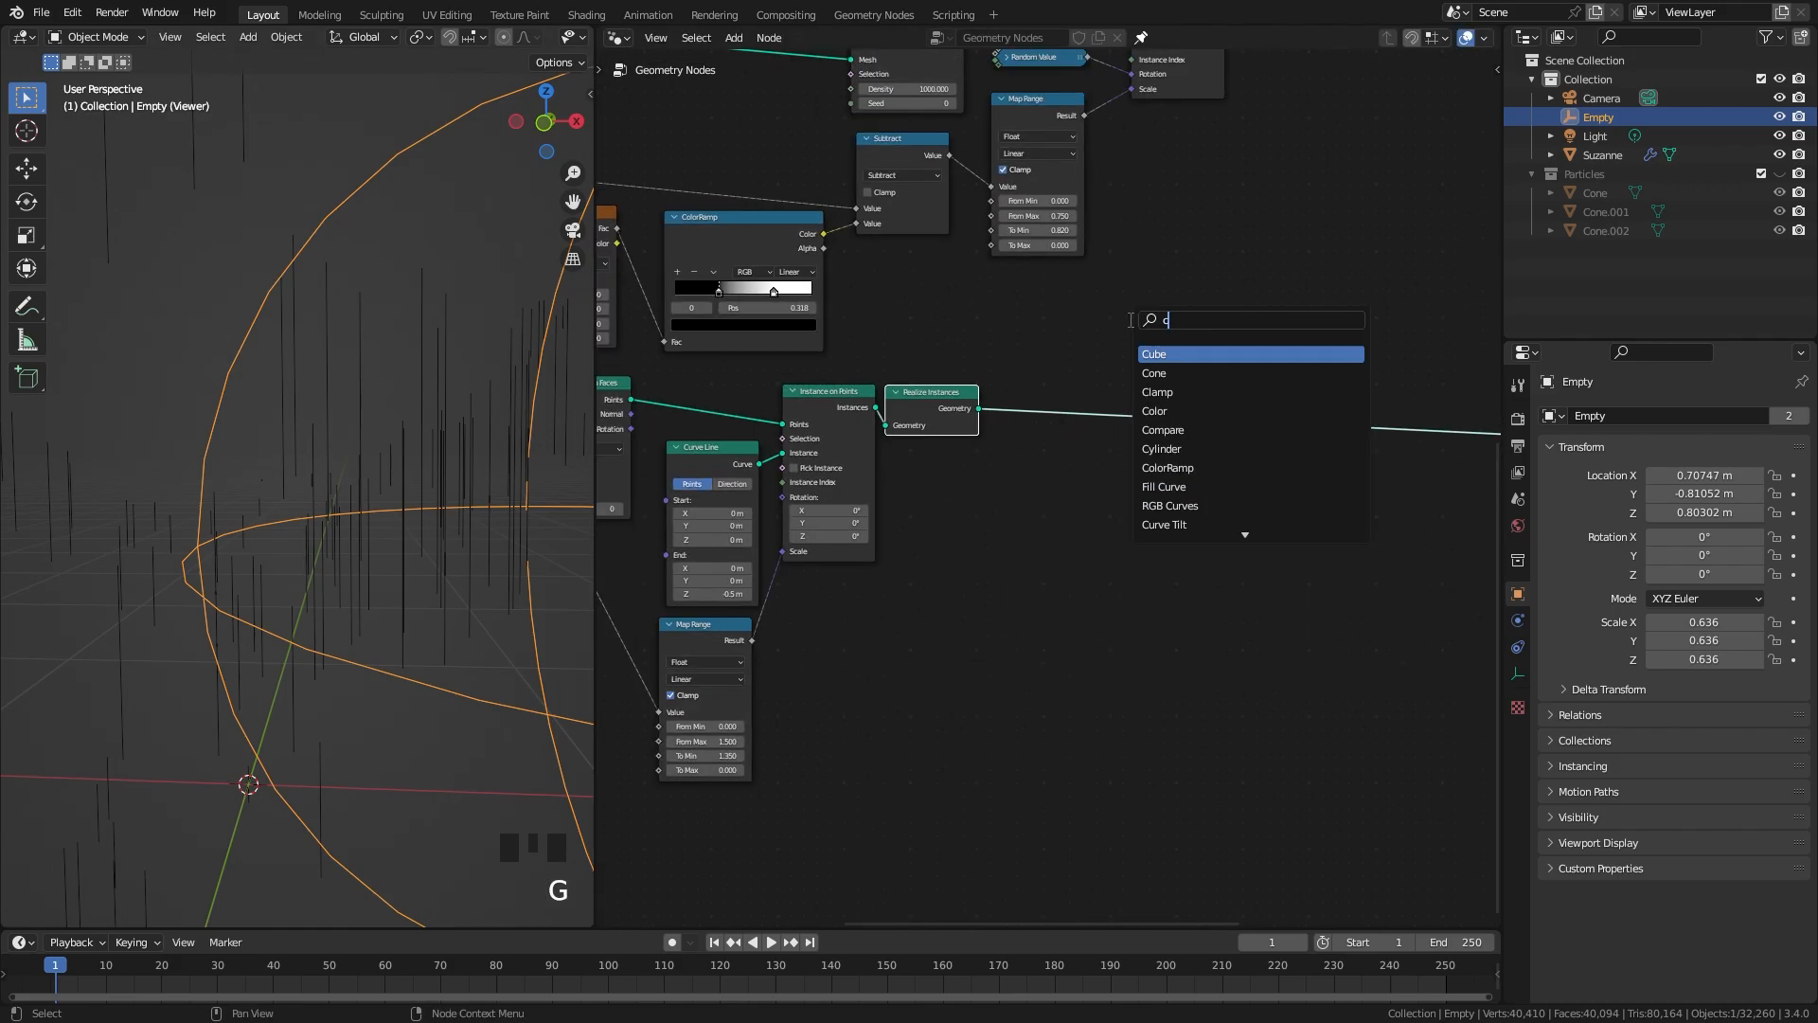
{"action": "type", "text": "urve to m"}
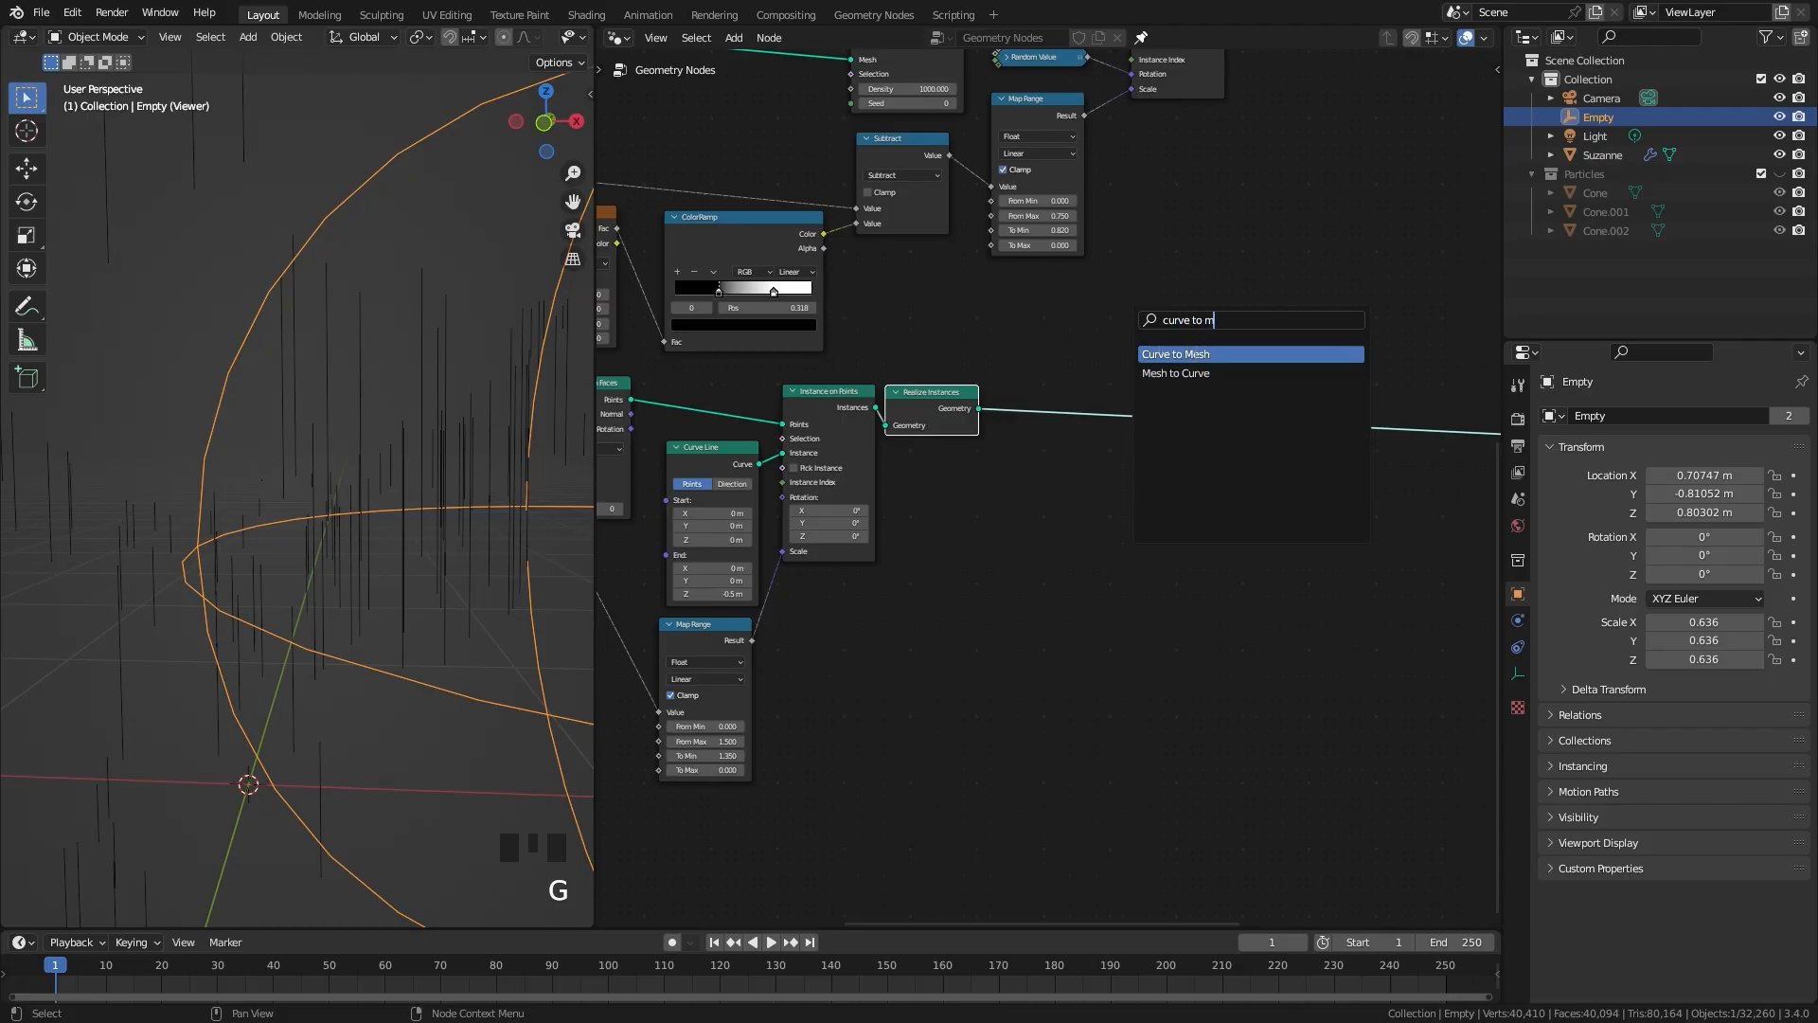
{"action": "key", "text": "Return"}
{"action": "left_click", "coordinate": [1222, 445]}
{"action": "scroll", "coordinate": [1222, 445], "scroll_direction": "up", "scroll_amount": 1}
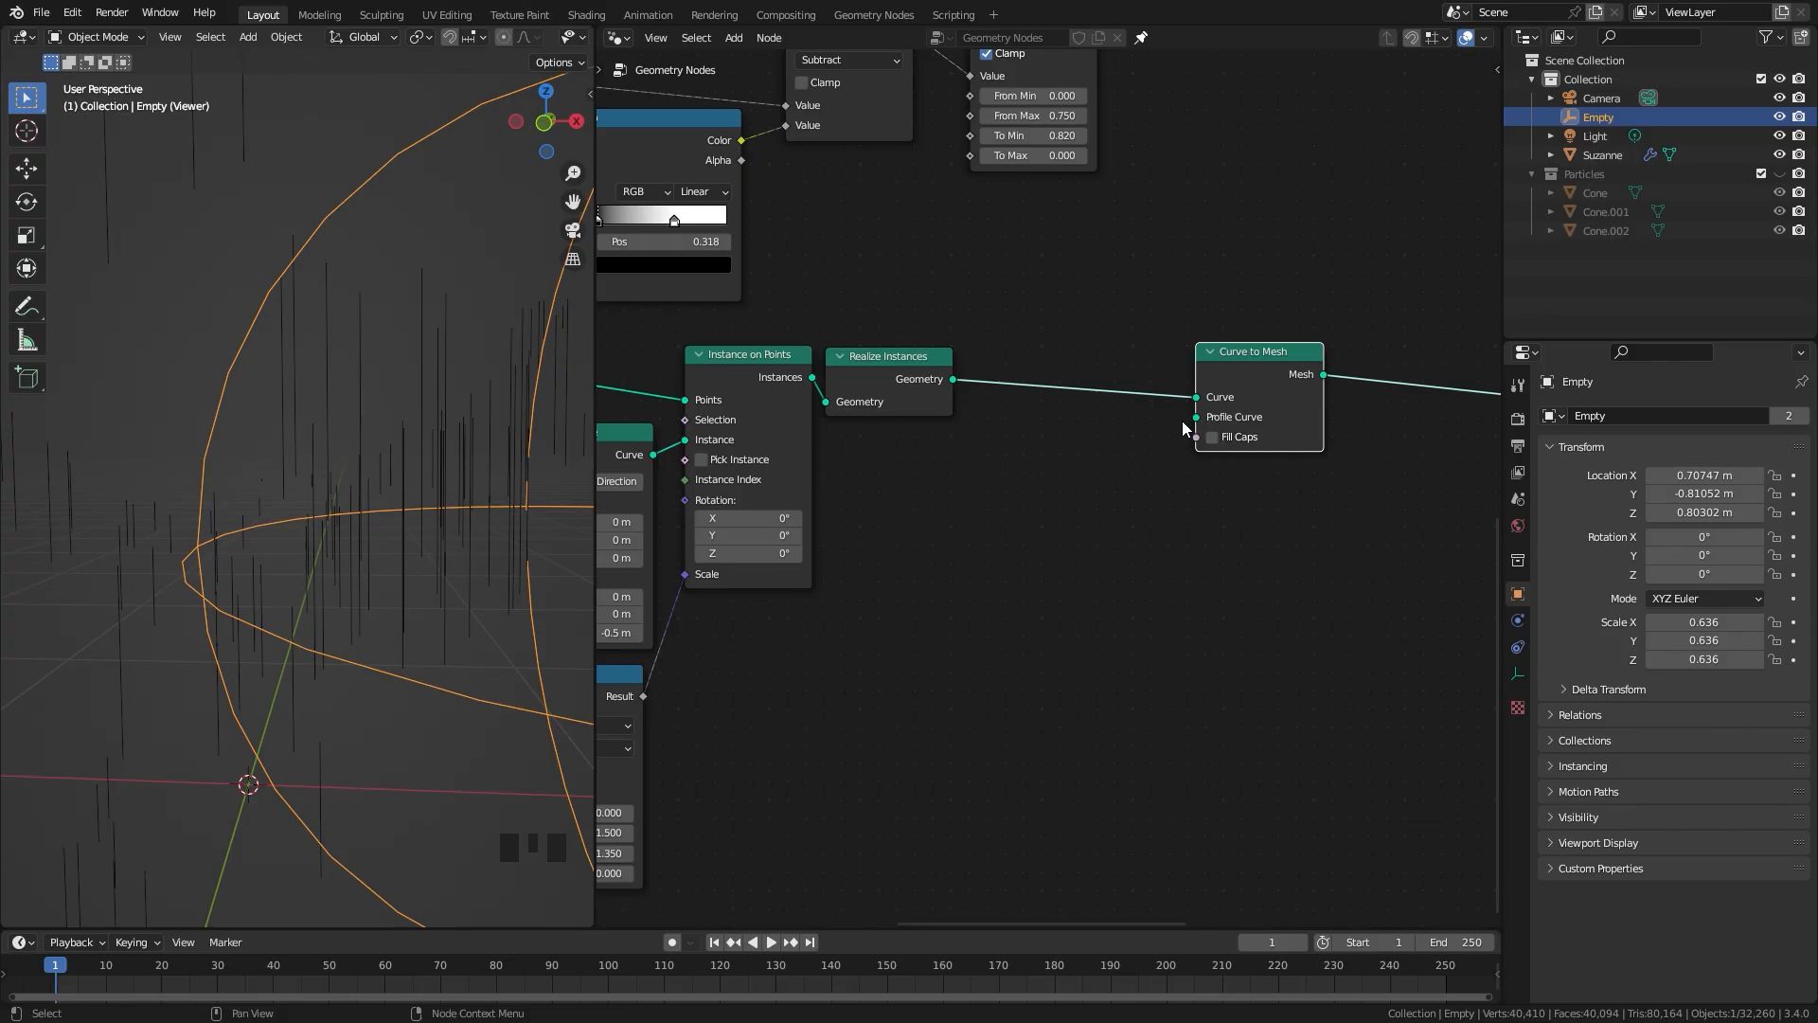
Step: Add a Curve Circle node and connect its Curve output to the Profile Curve input of Curve to Mesh
{"action": "scroll", "coordinate": [1028, 451], "scroll_direction": "up", "scroll_amount": 1}
{"action": "key", "text": "shift+a"}
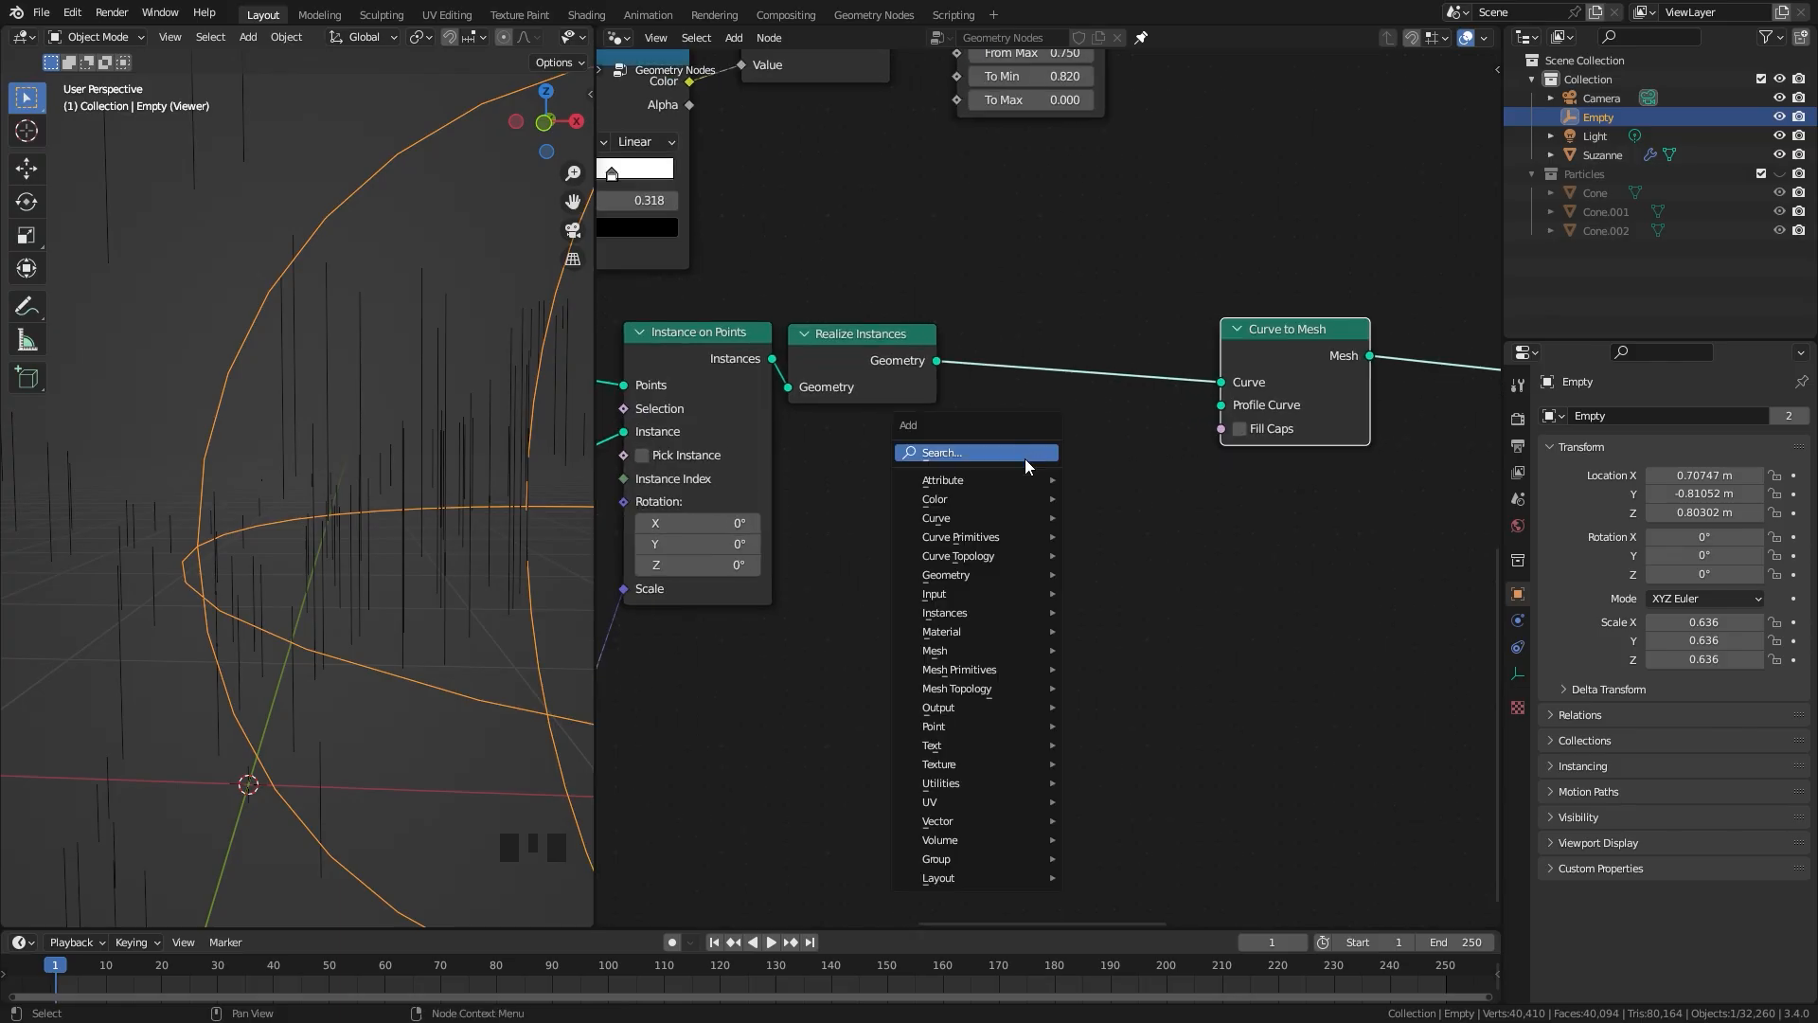
{"action": "mouse_move", "coordinate": [960, 540]}
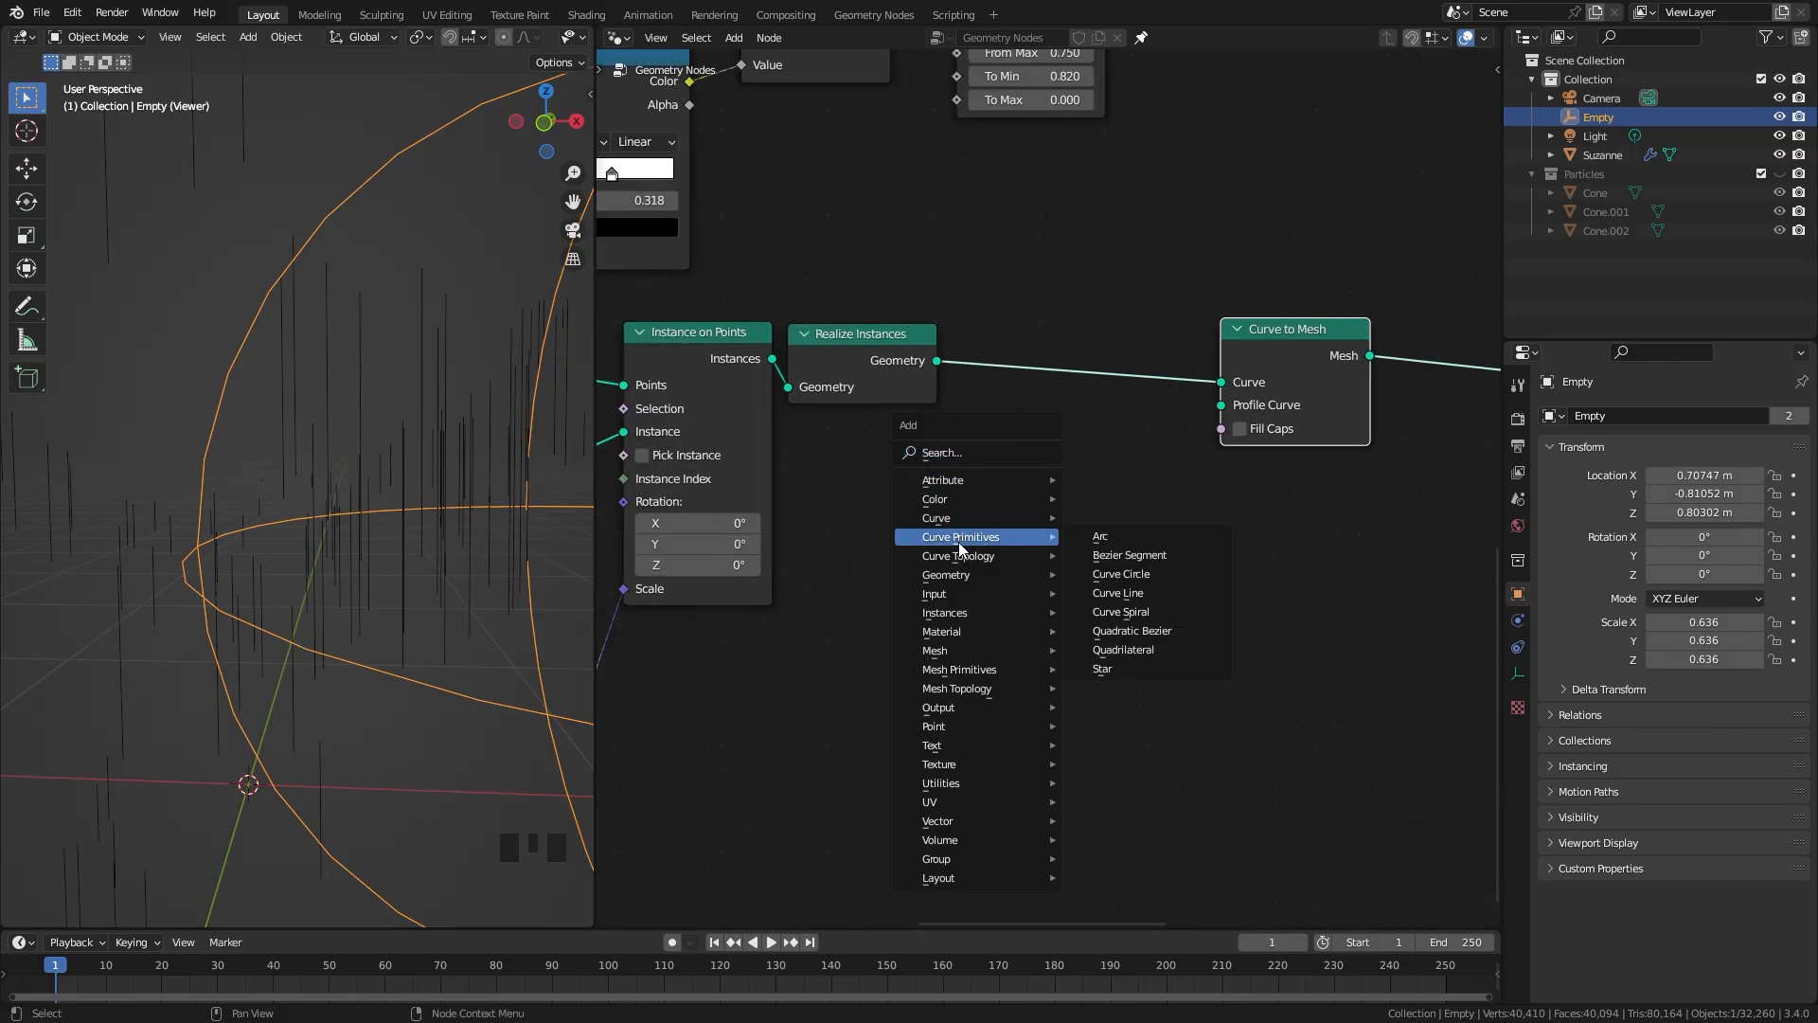
{"action": "left_click", "coordinate": [1144, 578]}
{"action": "left_click", "coordinate": [1127, 544]}
{"action": "left_click_drag", "start_coordinate": [1125, 537], "coordinate": [1208, 417]}
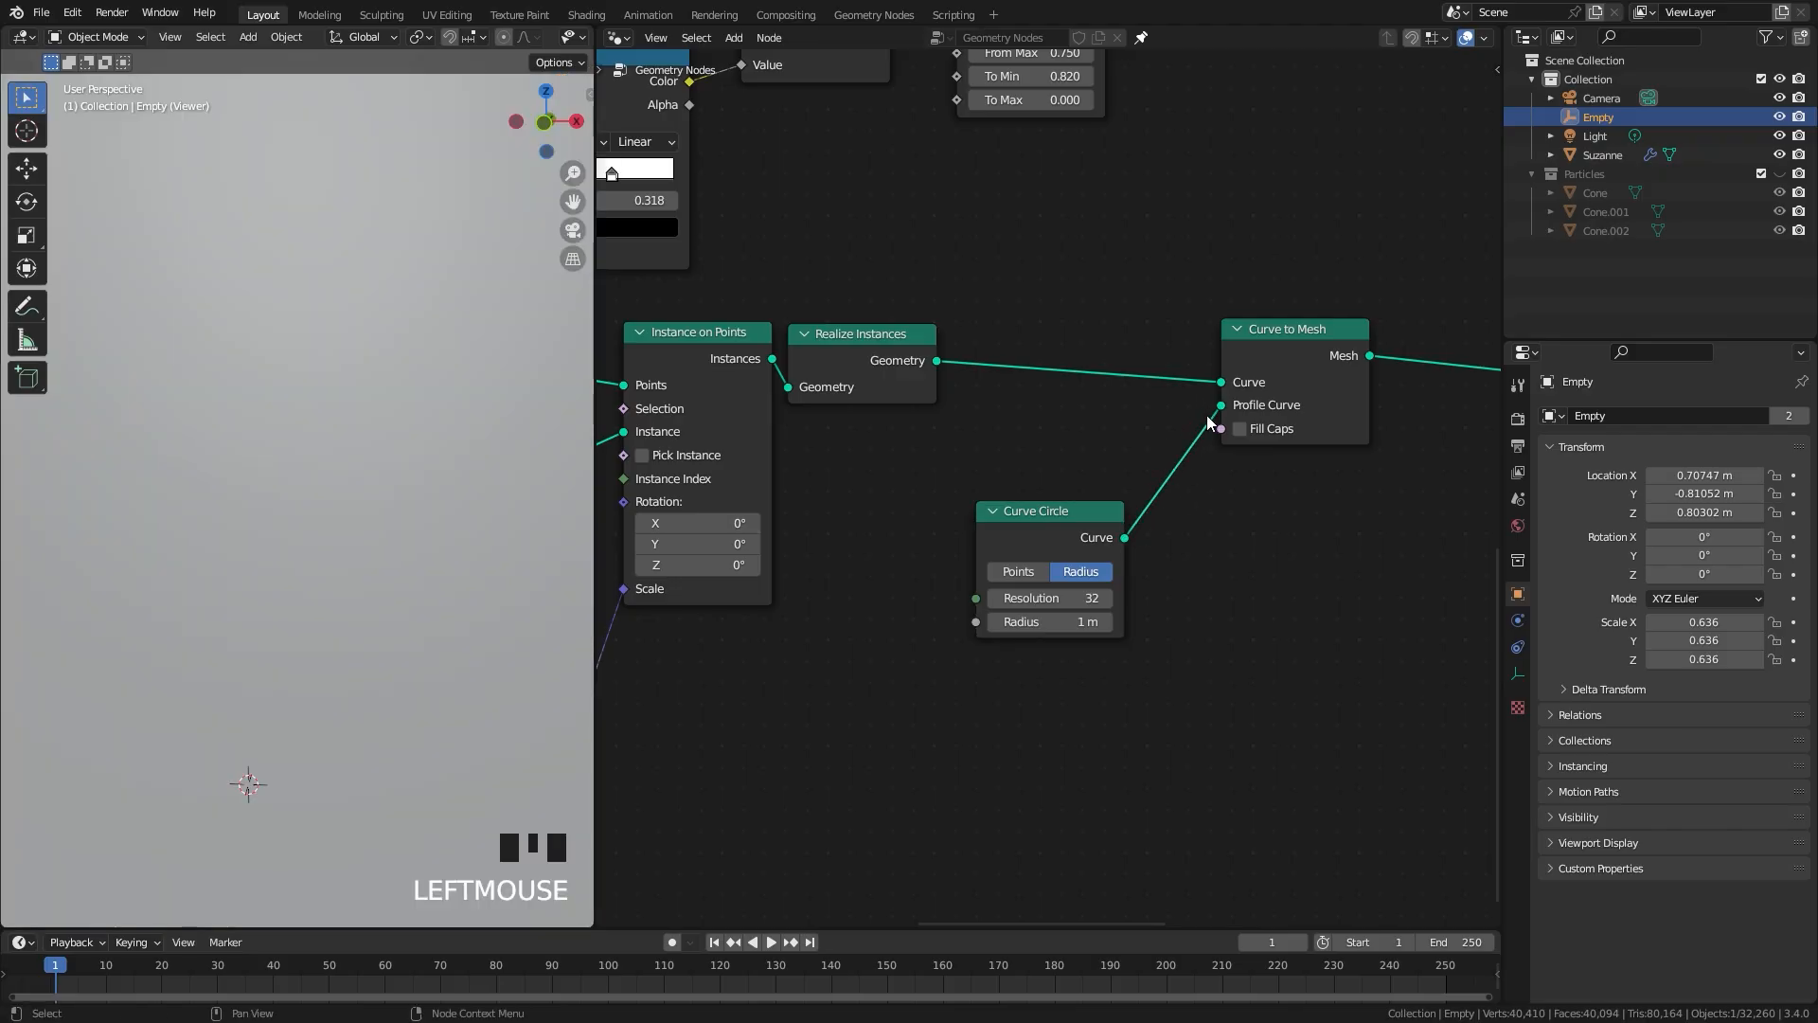
Step: Reduce the Curve Circle radius to 0.1 m
{"action": "scroll", "coordinate": [288, 530], "scroll_direction": "down", "scroll_amount": 5}
{"action": "scroll", "coordinate": [299, 529], "scroll_direction": "up", "scroll_amount": 2}
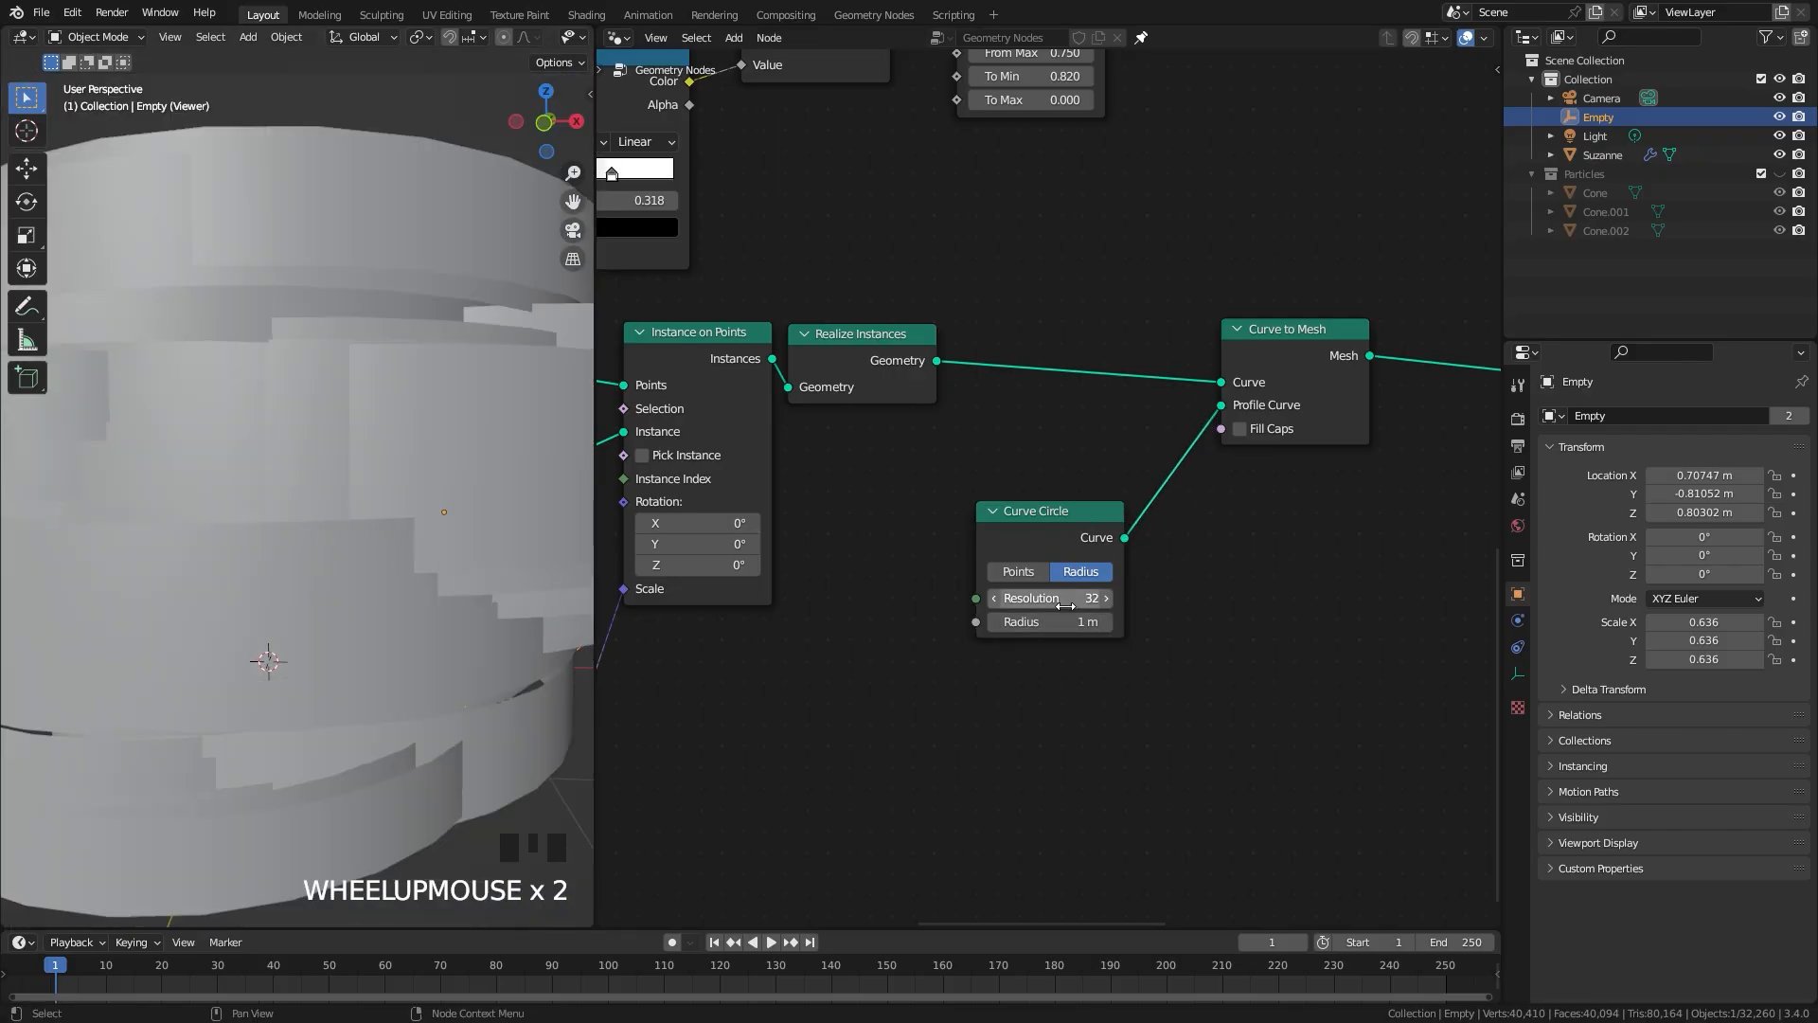
{"action": "left_click_drag", "start_coordinate": [1073, 622], "coordinate": [990, 623]}
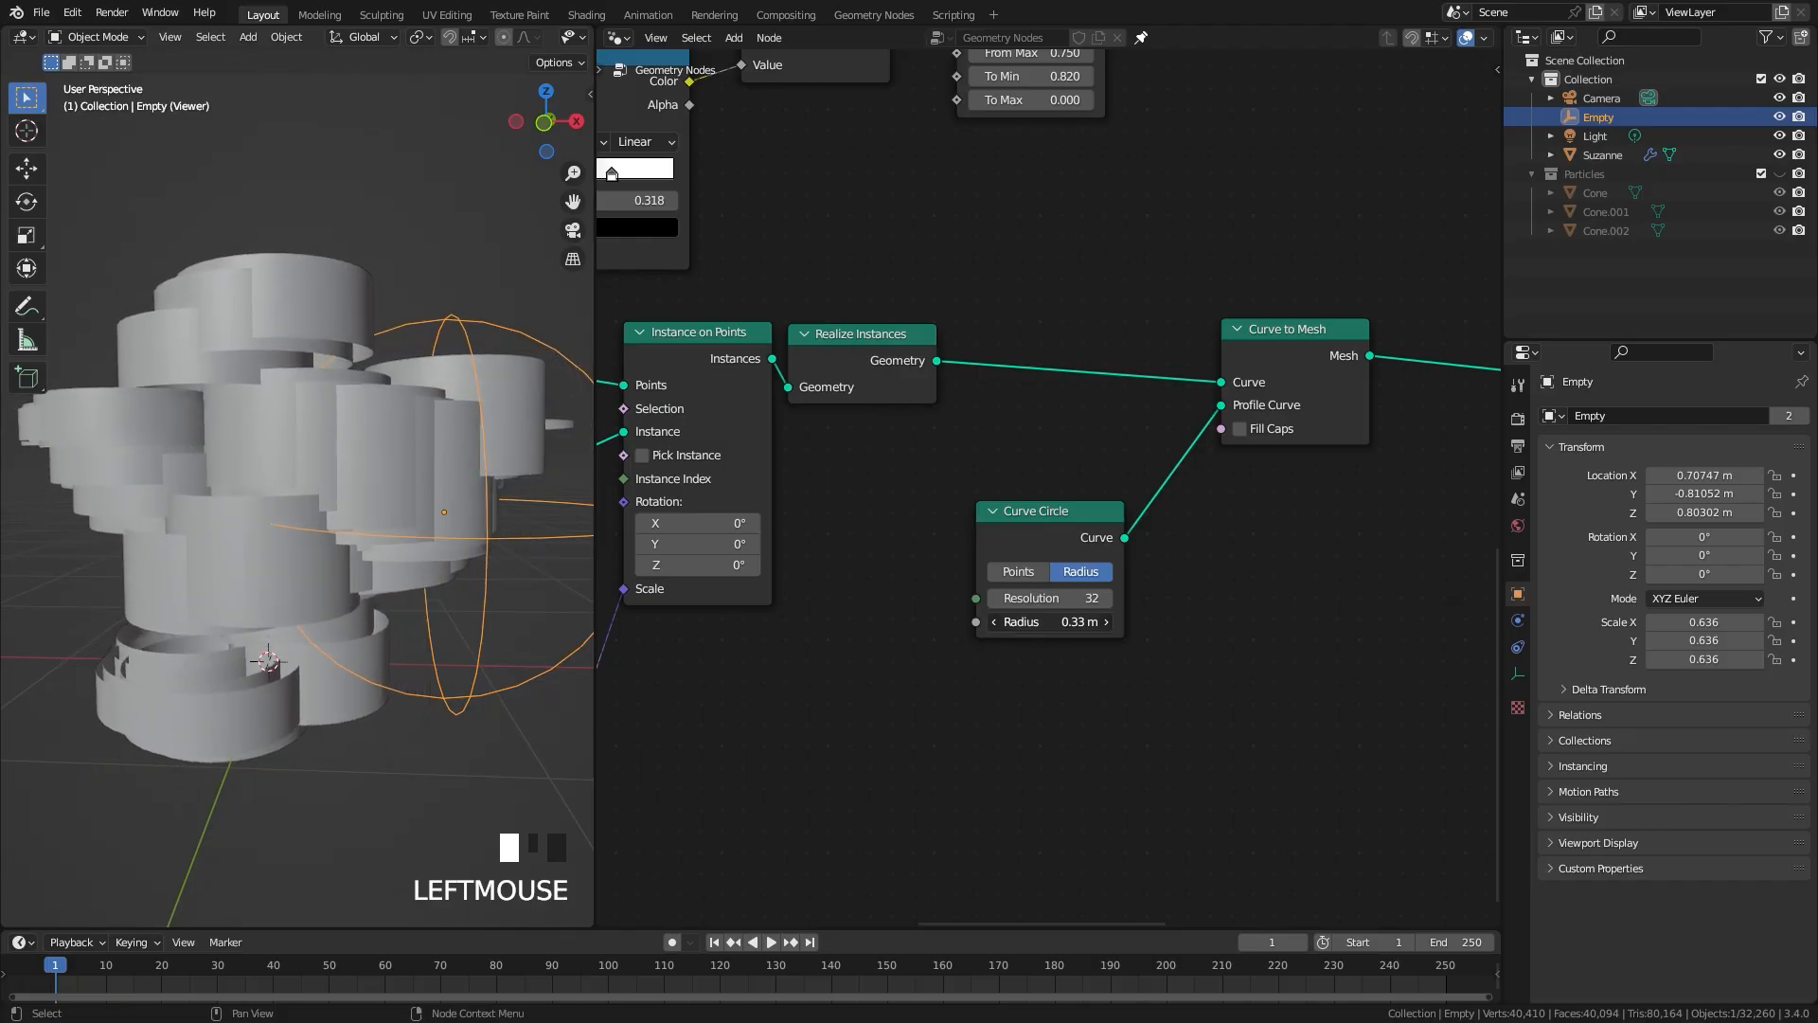
{"action": "left_click", "coordinate": [1077, 622]}
{"action": "key", "text": "Return"}
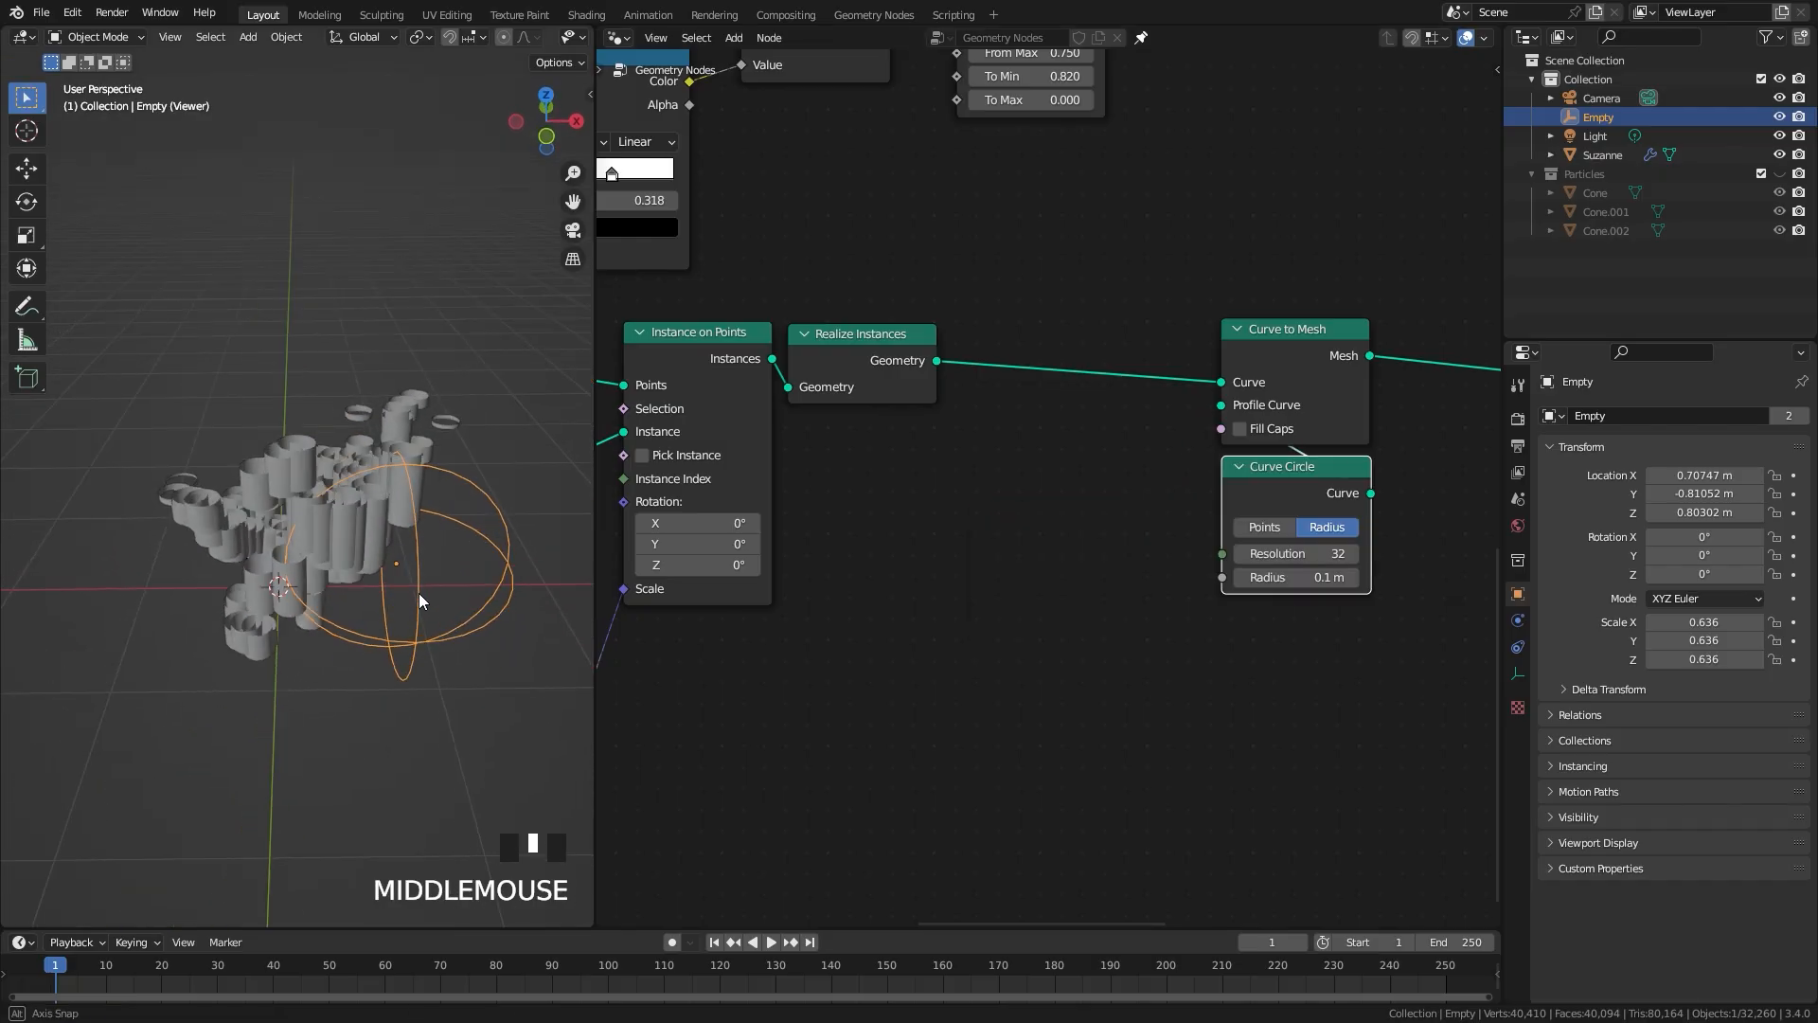
{"action": "middle_click_drag", "start_coordinate": [418, 593], "coordinate": [381, 595]}
{"action": "scroll", "coordinate": [381, 595], "scroll_direction": "up", "scroll_amount": 2}
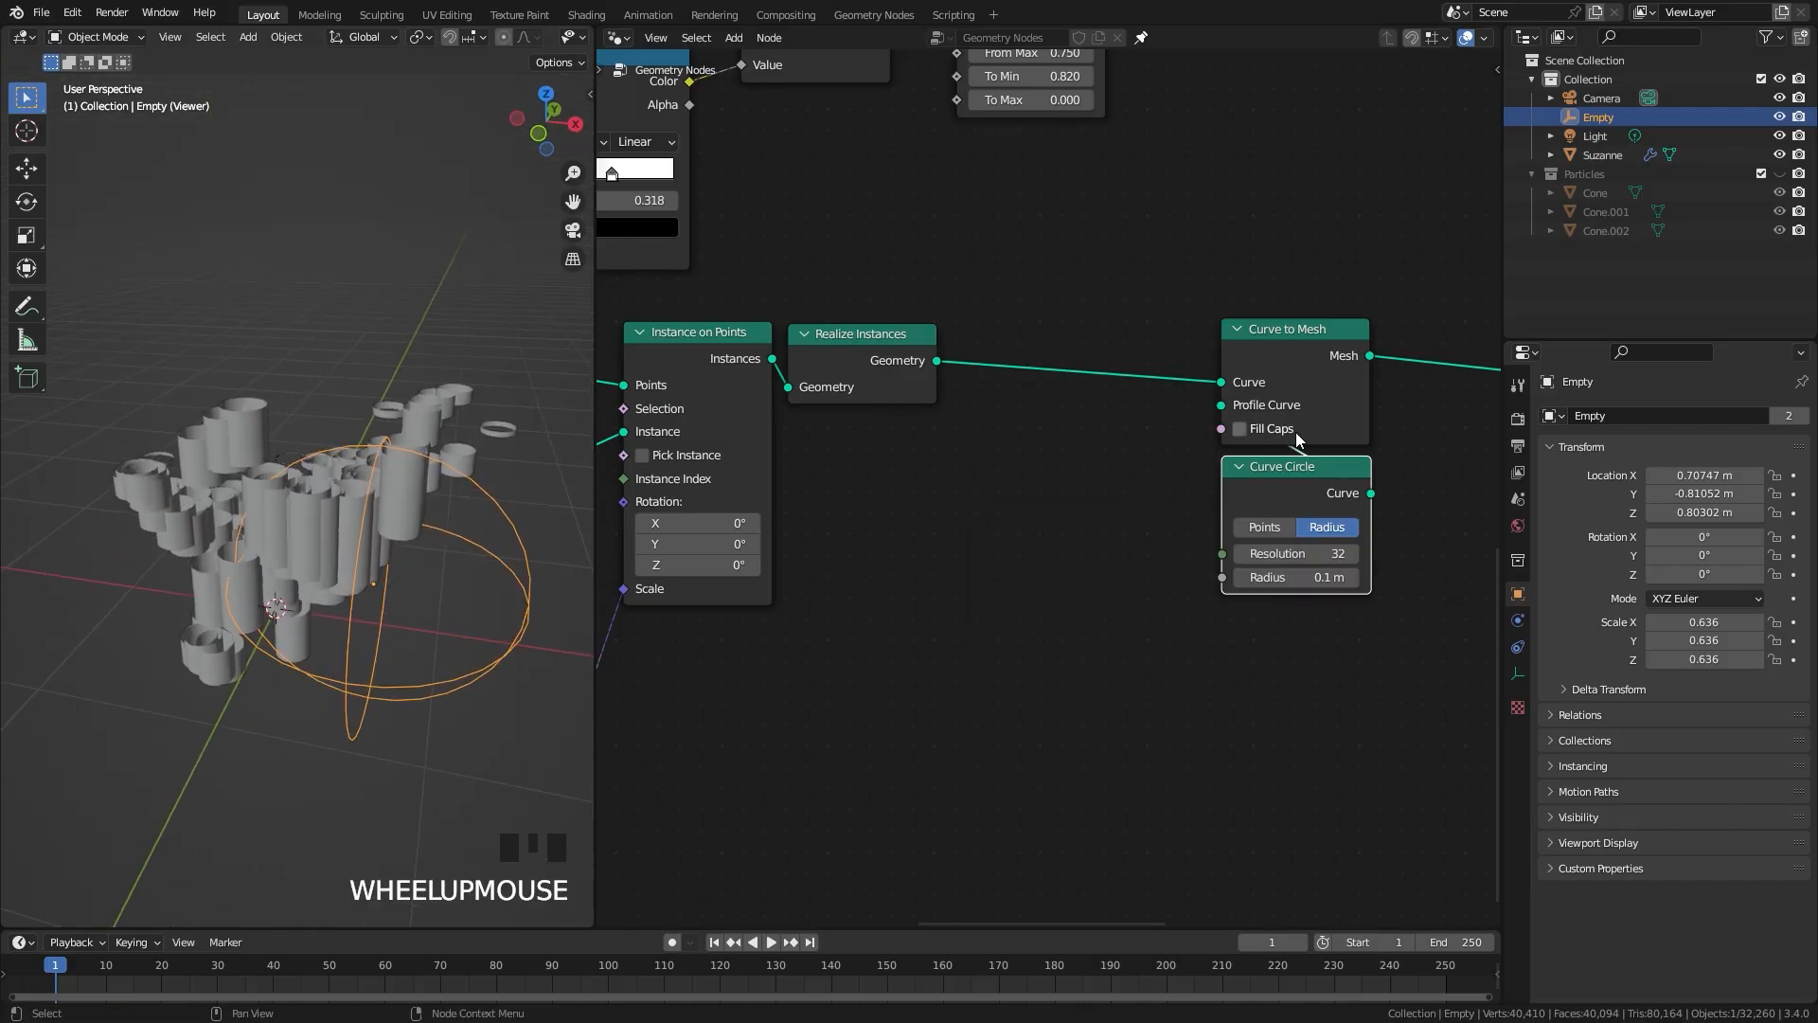
Step: Enable Fill Caps on Curve to Mesh and reduce the Curve Circle radius to 0.03 m
{"action": "left_click", "coordinate": [1239, 428]}
{"action": "scroll", "coordinate": [275, 504], "scroll_direction": "up", "scroll_amount": 2}
{"action": "middle_click_drag", "start_coordinate": [170, 466], "coordinate": [264, 449]}
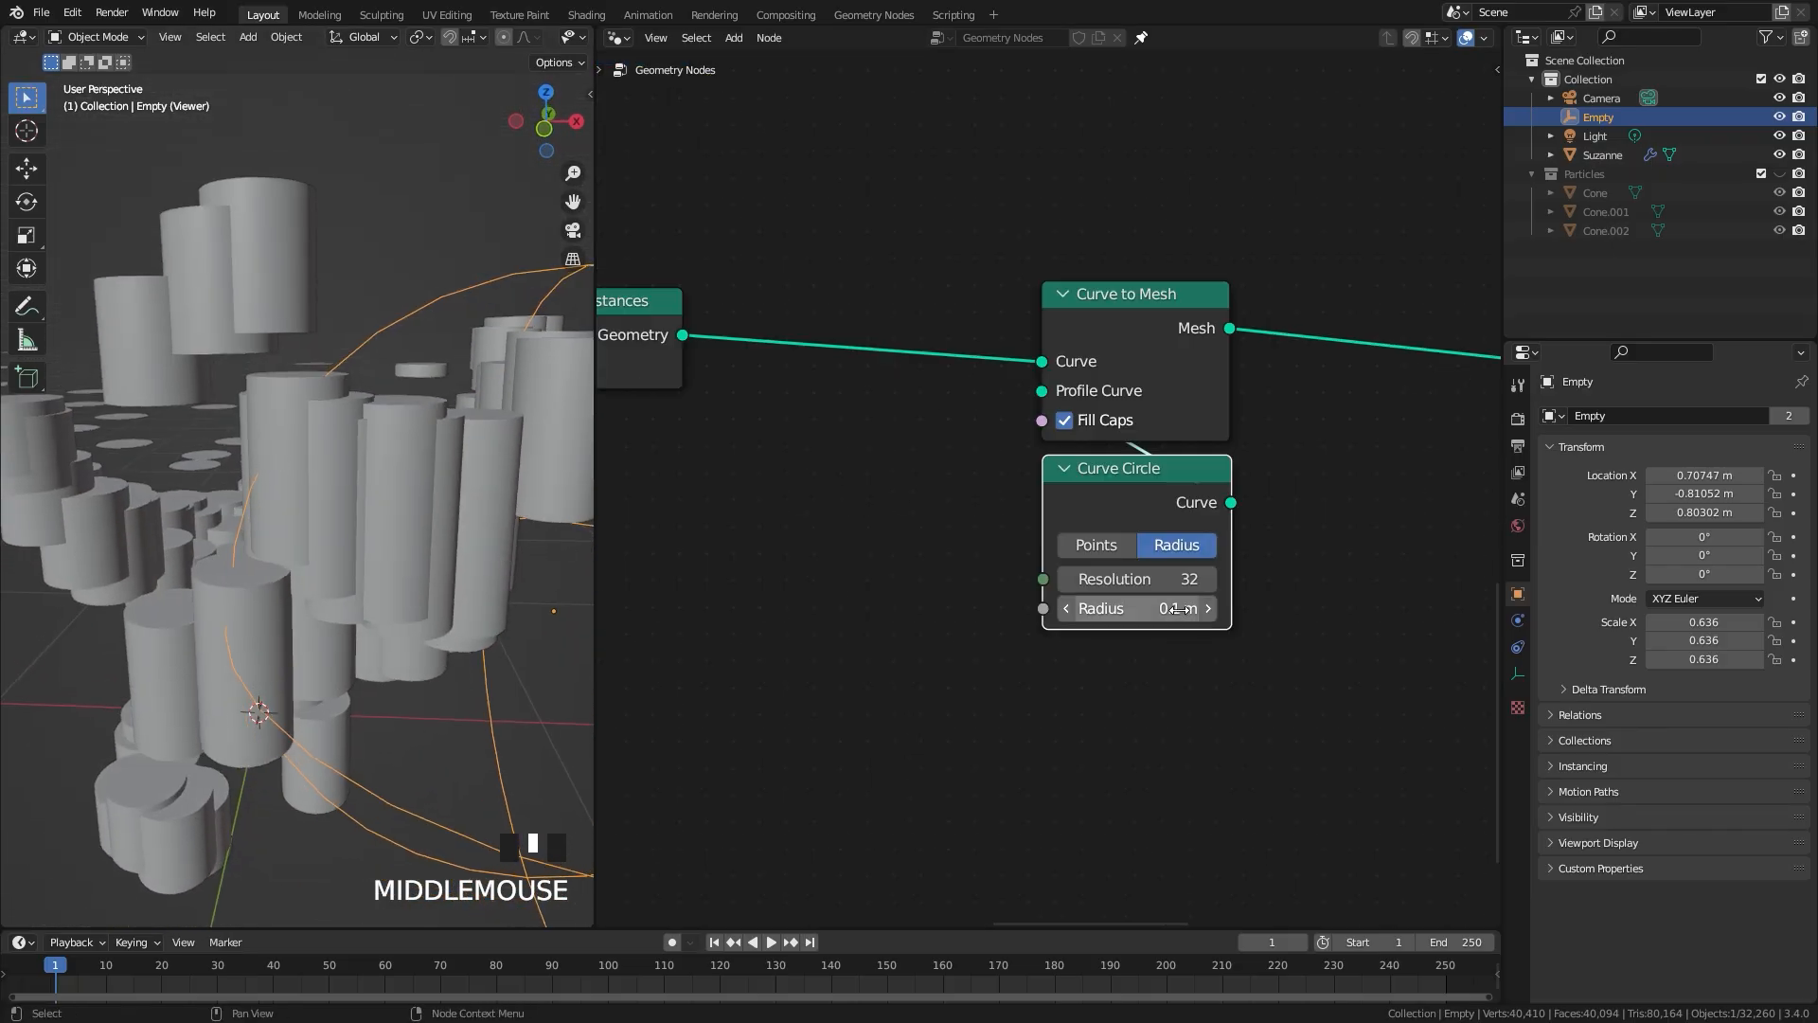
{"action": "left_click_drag", "start_coordinate": [1182, 611], "coordinate": [1122, 611], "text": "shift"}
{"action": "mouse_move", "coordinate": [322, 559]}
{"action": "middle_mouse_down"}
{"action": "mouse_move", "coordinate": [496, 519]}
{"action": "mouse_move", "coordinate": [281, 430]}
{"action": "mouse_move", "coordinate": [338, 538]}
{"action": "middle_mouse_up"}
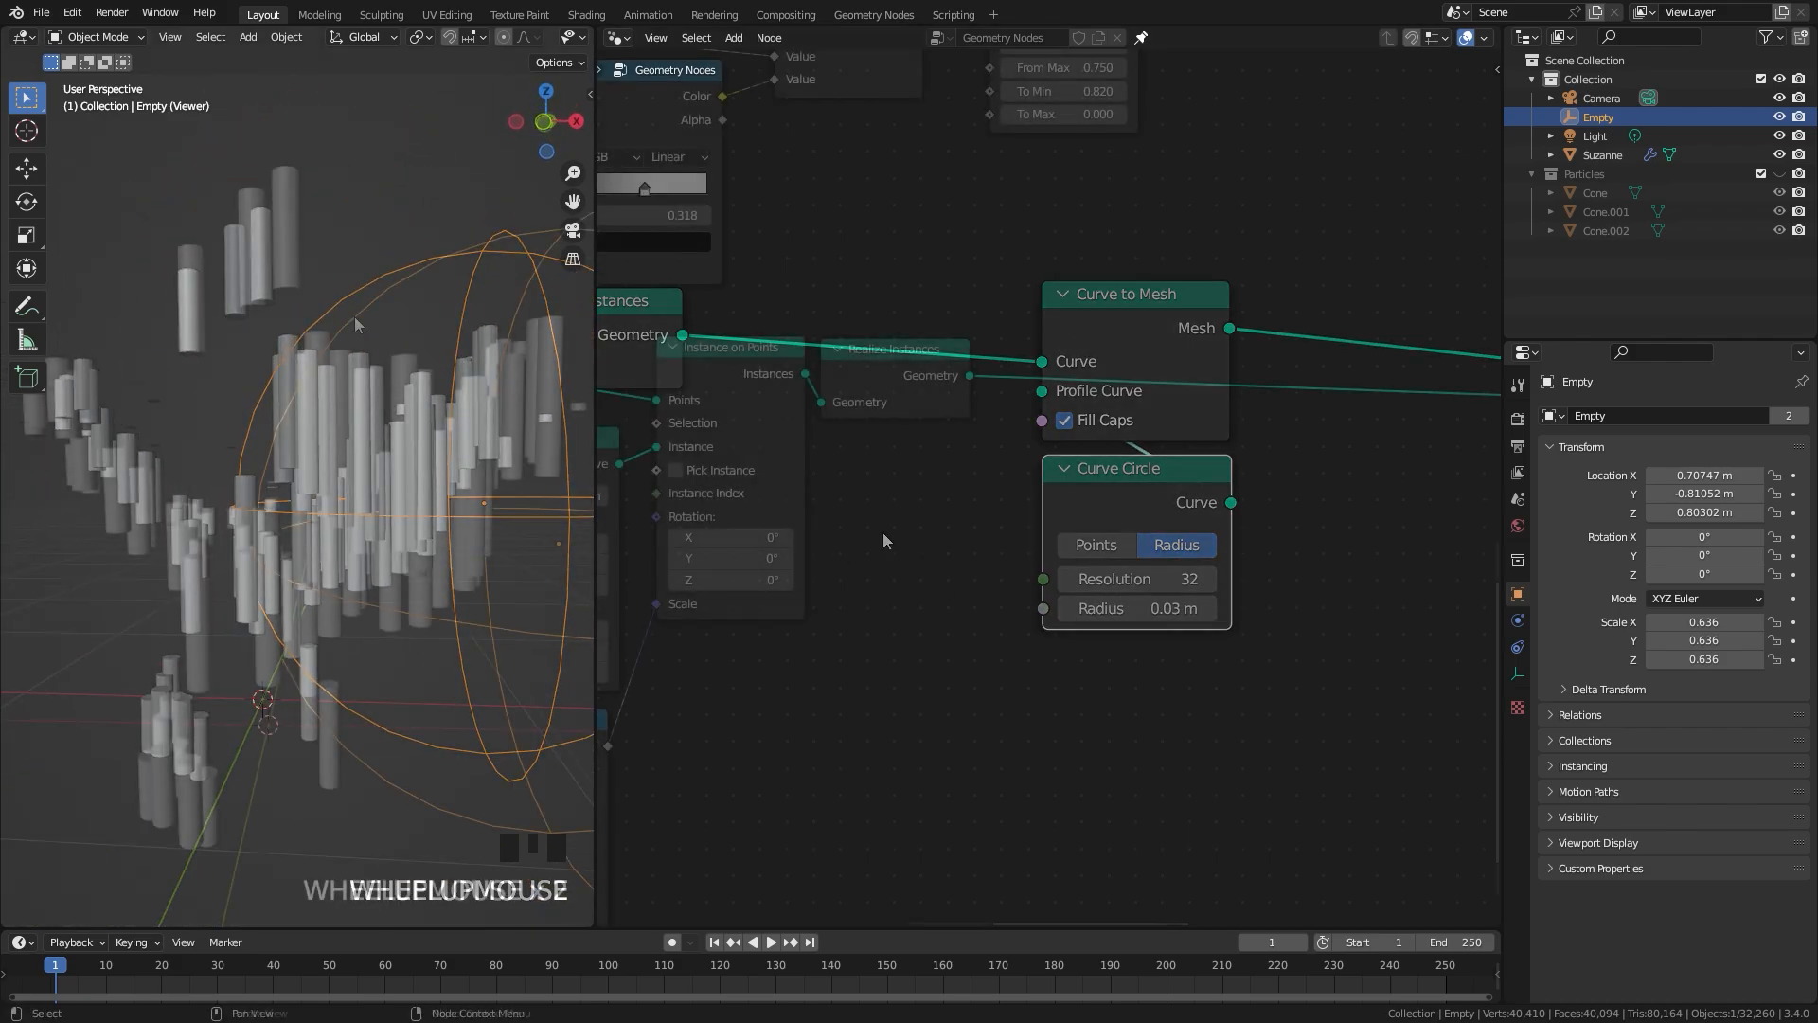
{"action": "scroll", "coordinate": [354, 316], "scroll_direction": "up", "scroll_amount": 2}
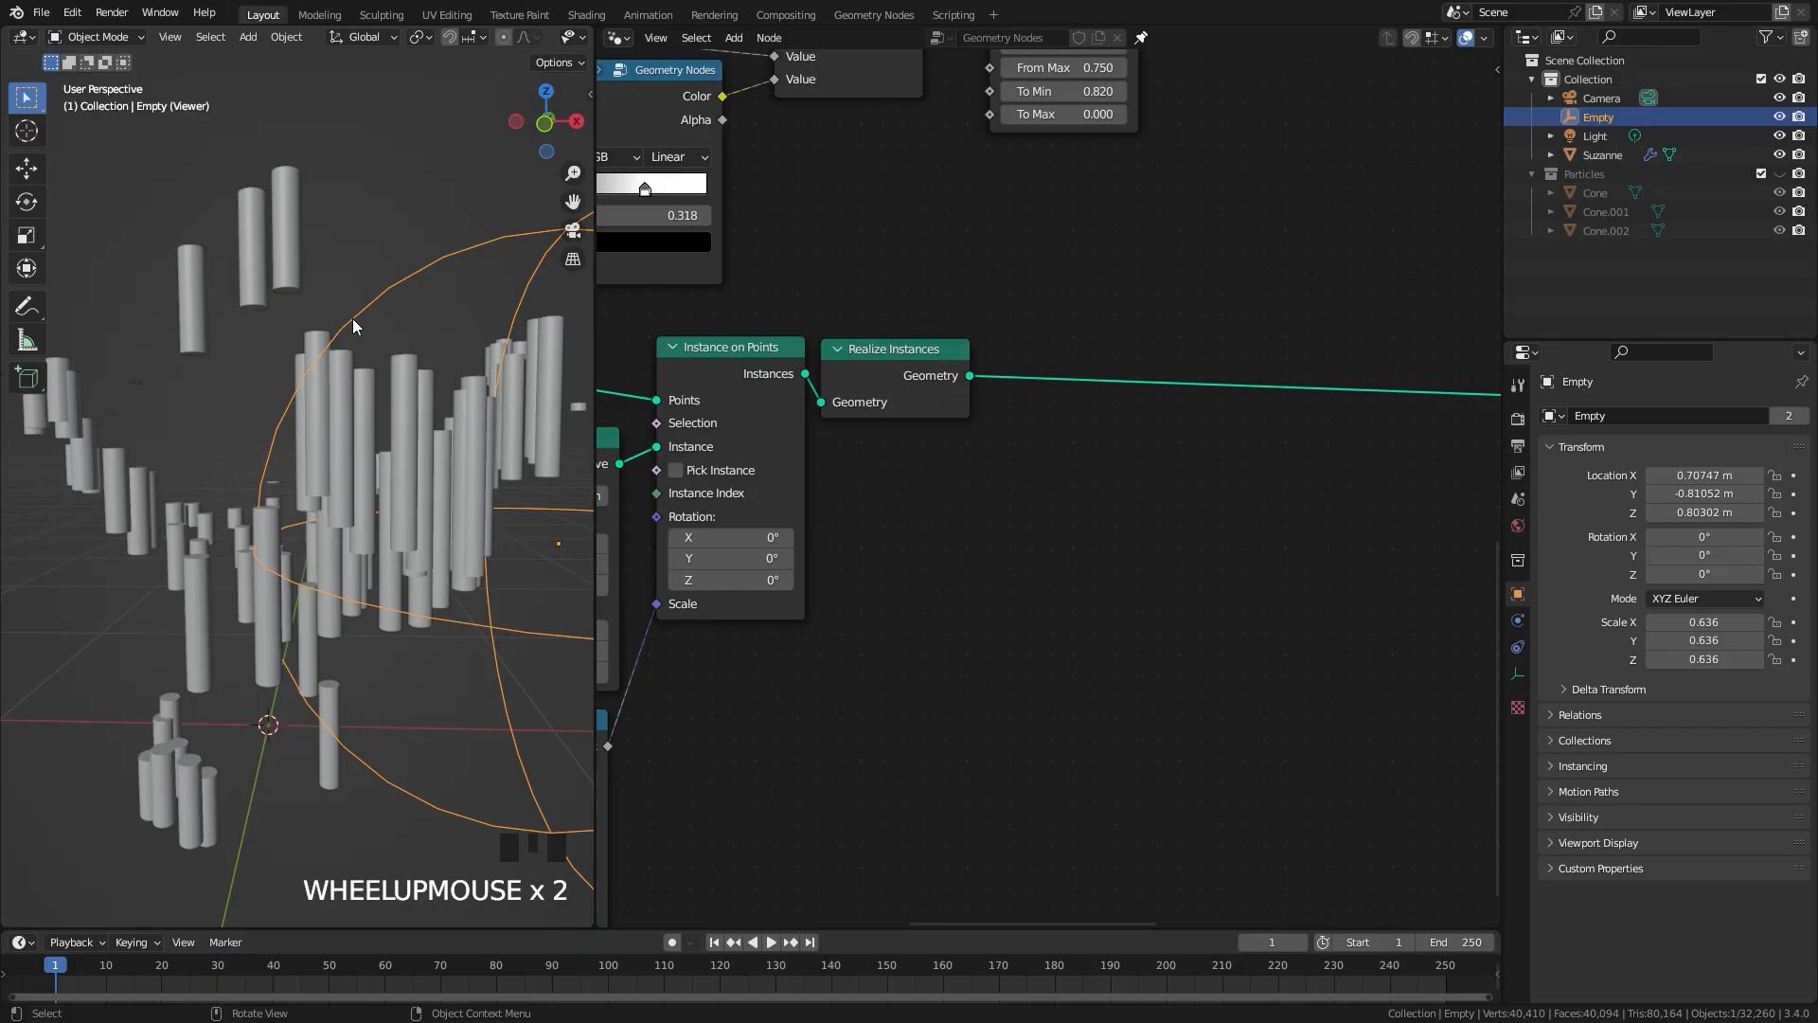
Step: Insert a Set Curve Radius node between Realize Instances and Curve to Mesh
{"action": "scroll", "coordinate": [1064, 435], "scroll_direction": "down", "scroll_amount": 1}
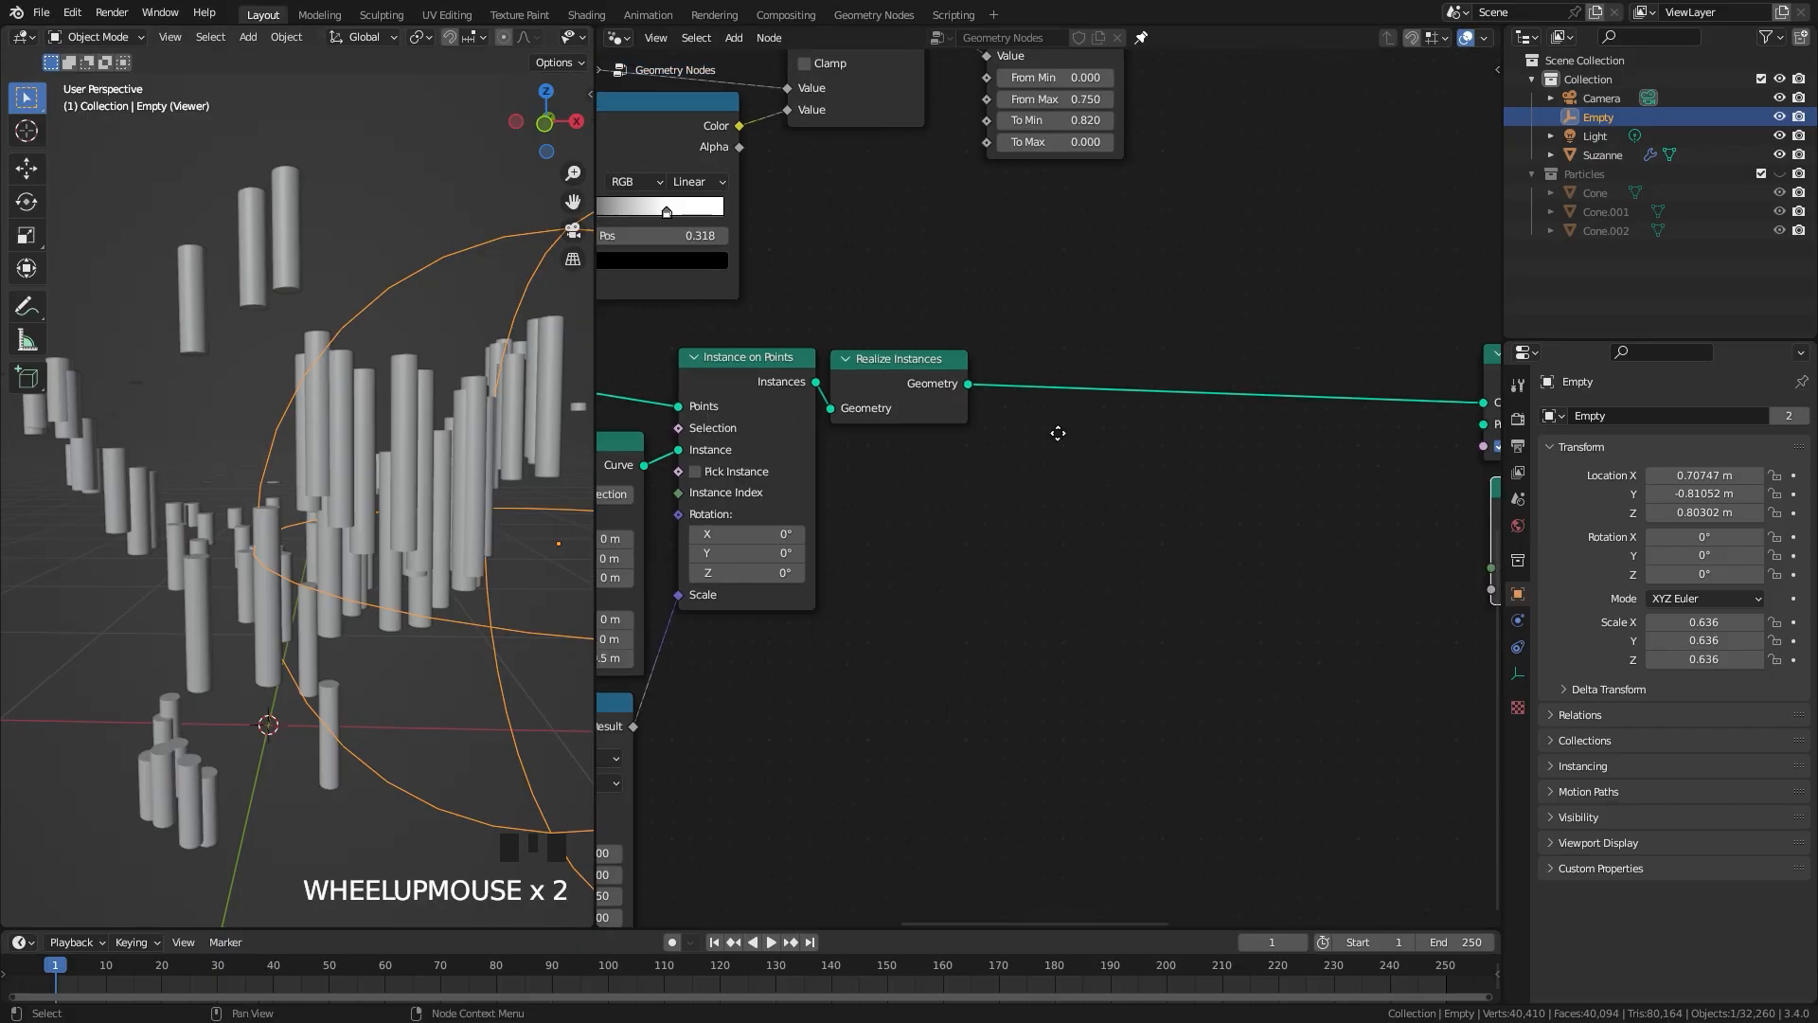
{"action": "middle_click_drag", "start_coordinate": [1064, 434], "coordinate": [975, 435]}
{"action": "key", "text": "shift+a"}
{"action": "left_click", "coordinate": [928, 434]}
{"action": "type", "text": "set curve"}
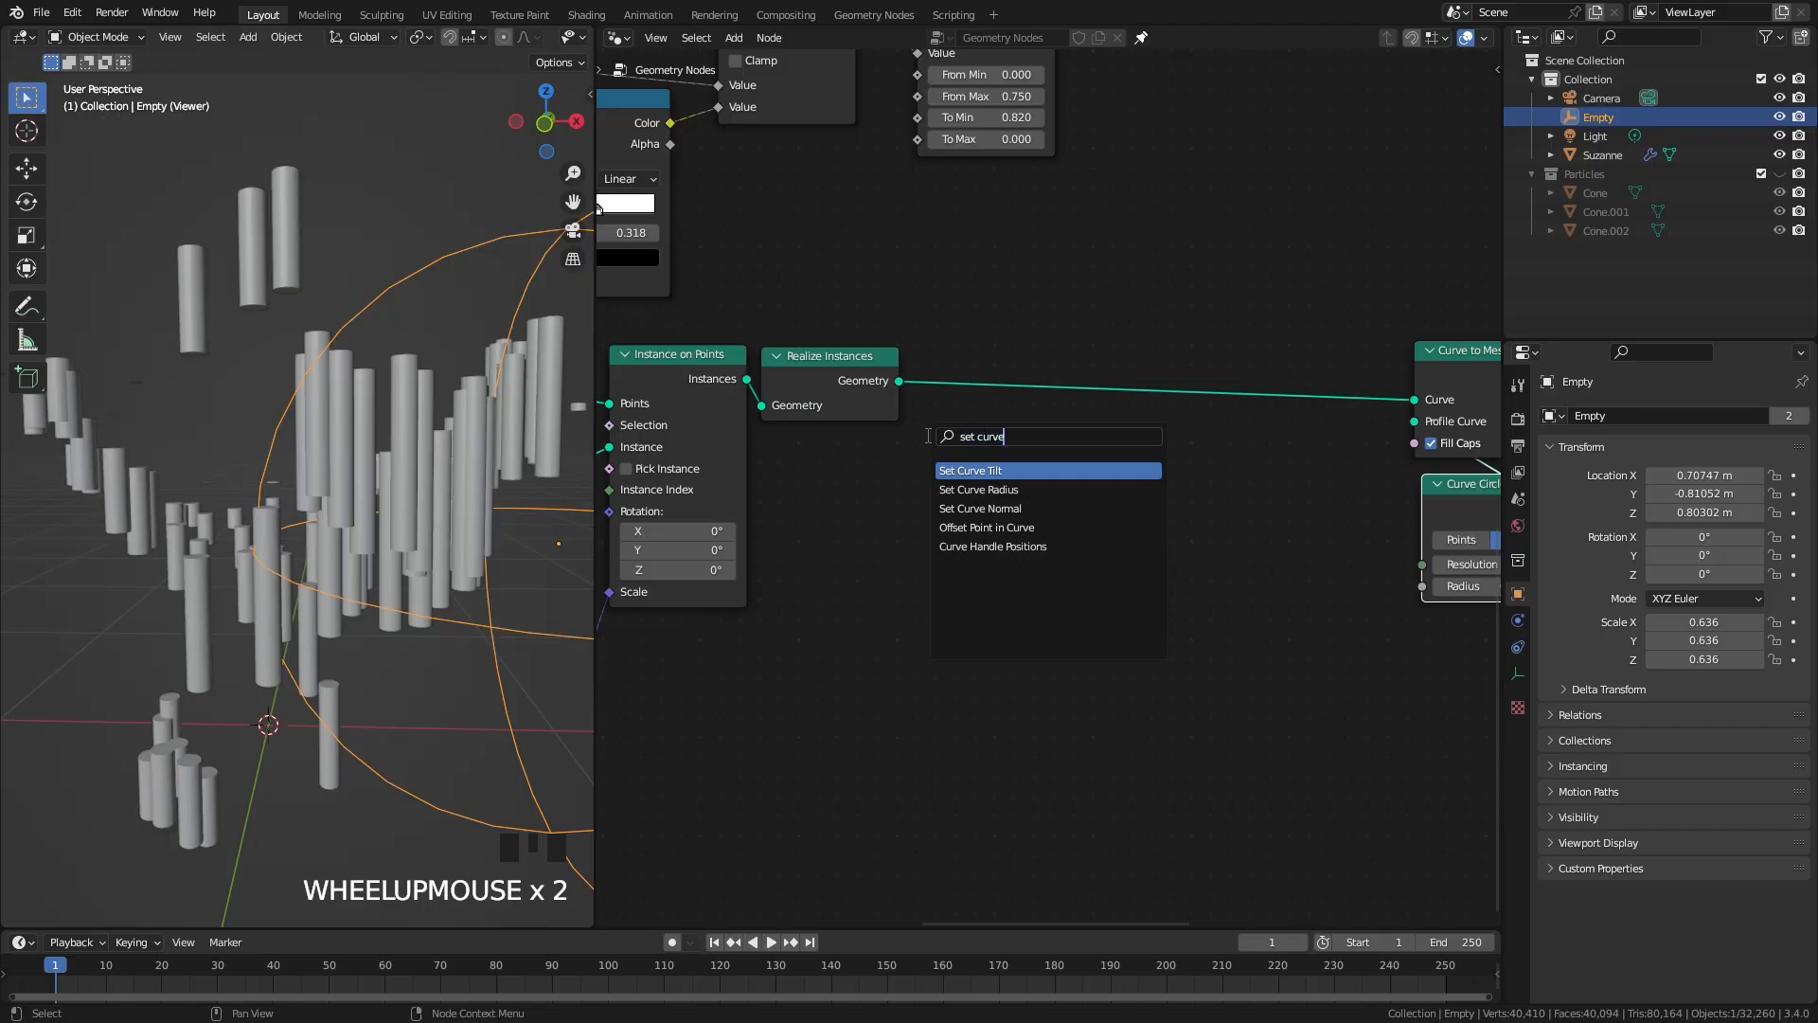
{"action": "left_click", "coordinate": [978, 489]}
{"action": "left_click", "coordinate": [961, 452]}
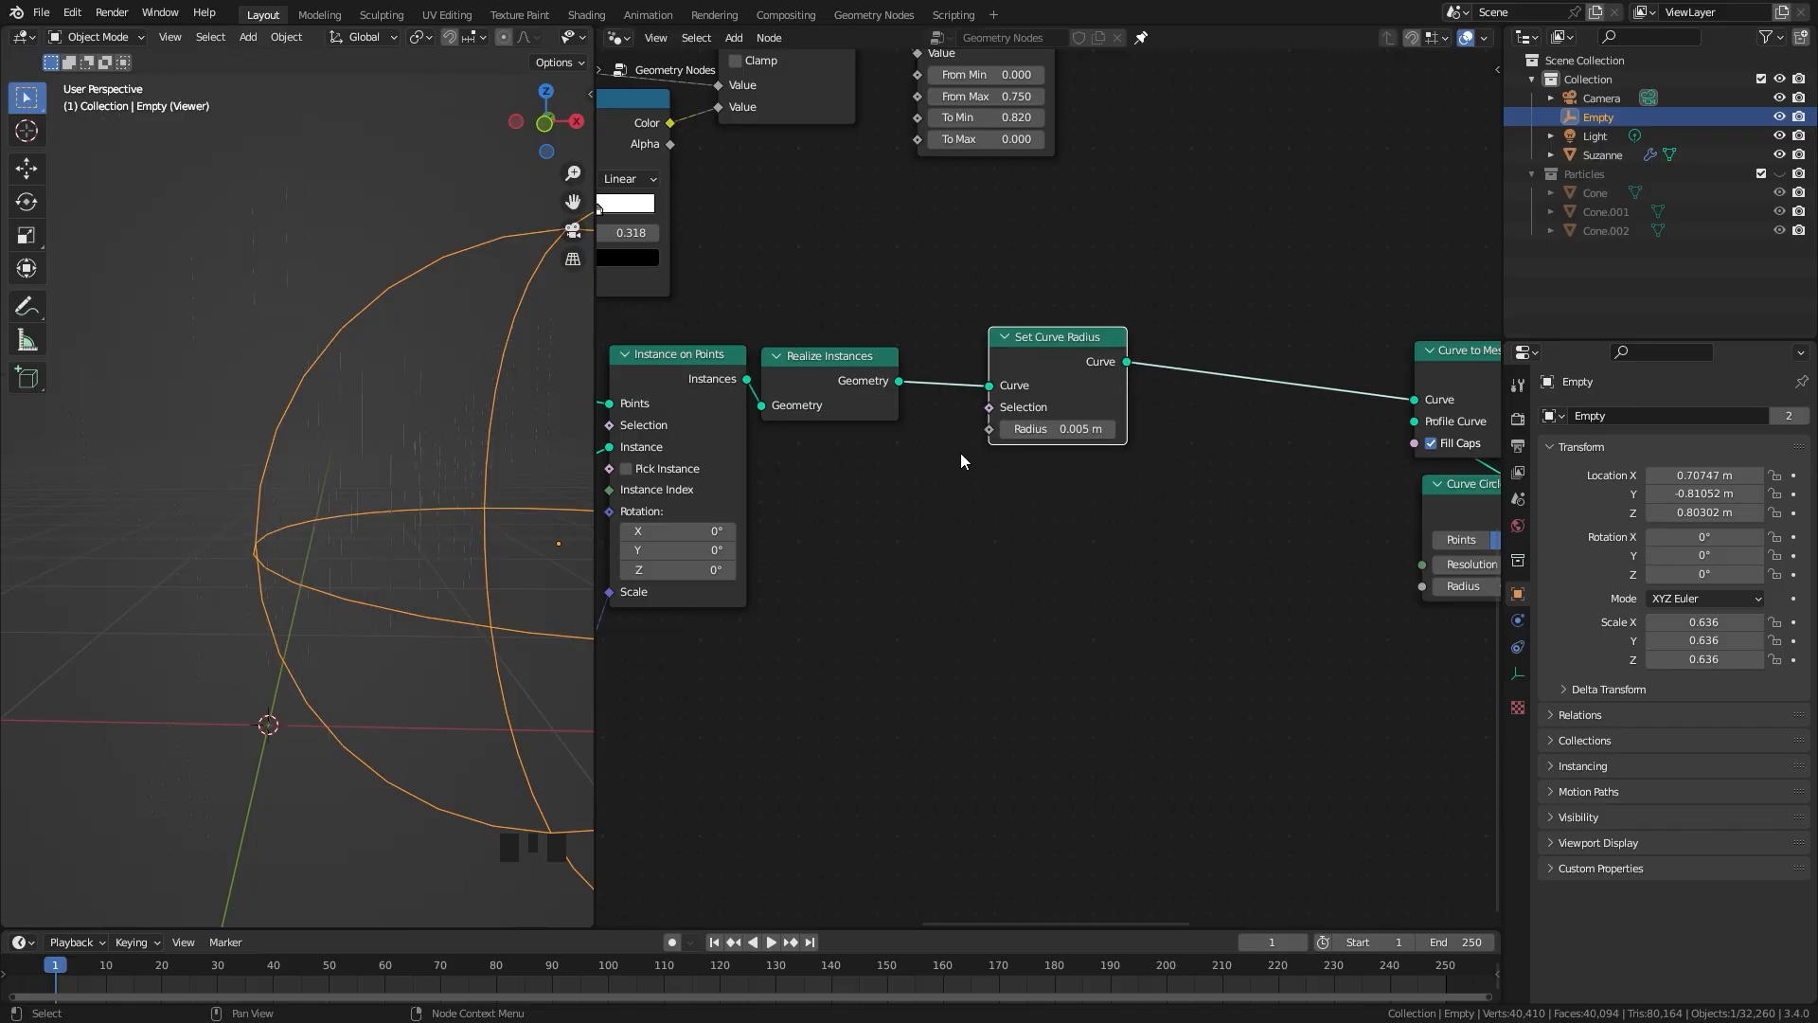
Step: Add a Spline Parameter node below Realize Instances and connect its Length output to the Radius of Set Curve Radius
{"action": "key", "text": "shift+a"}
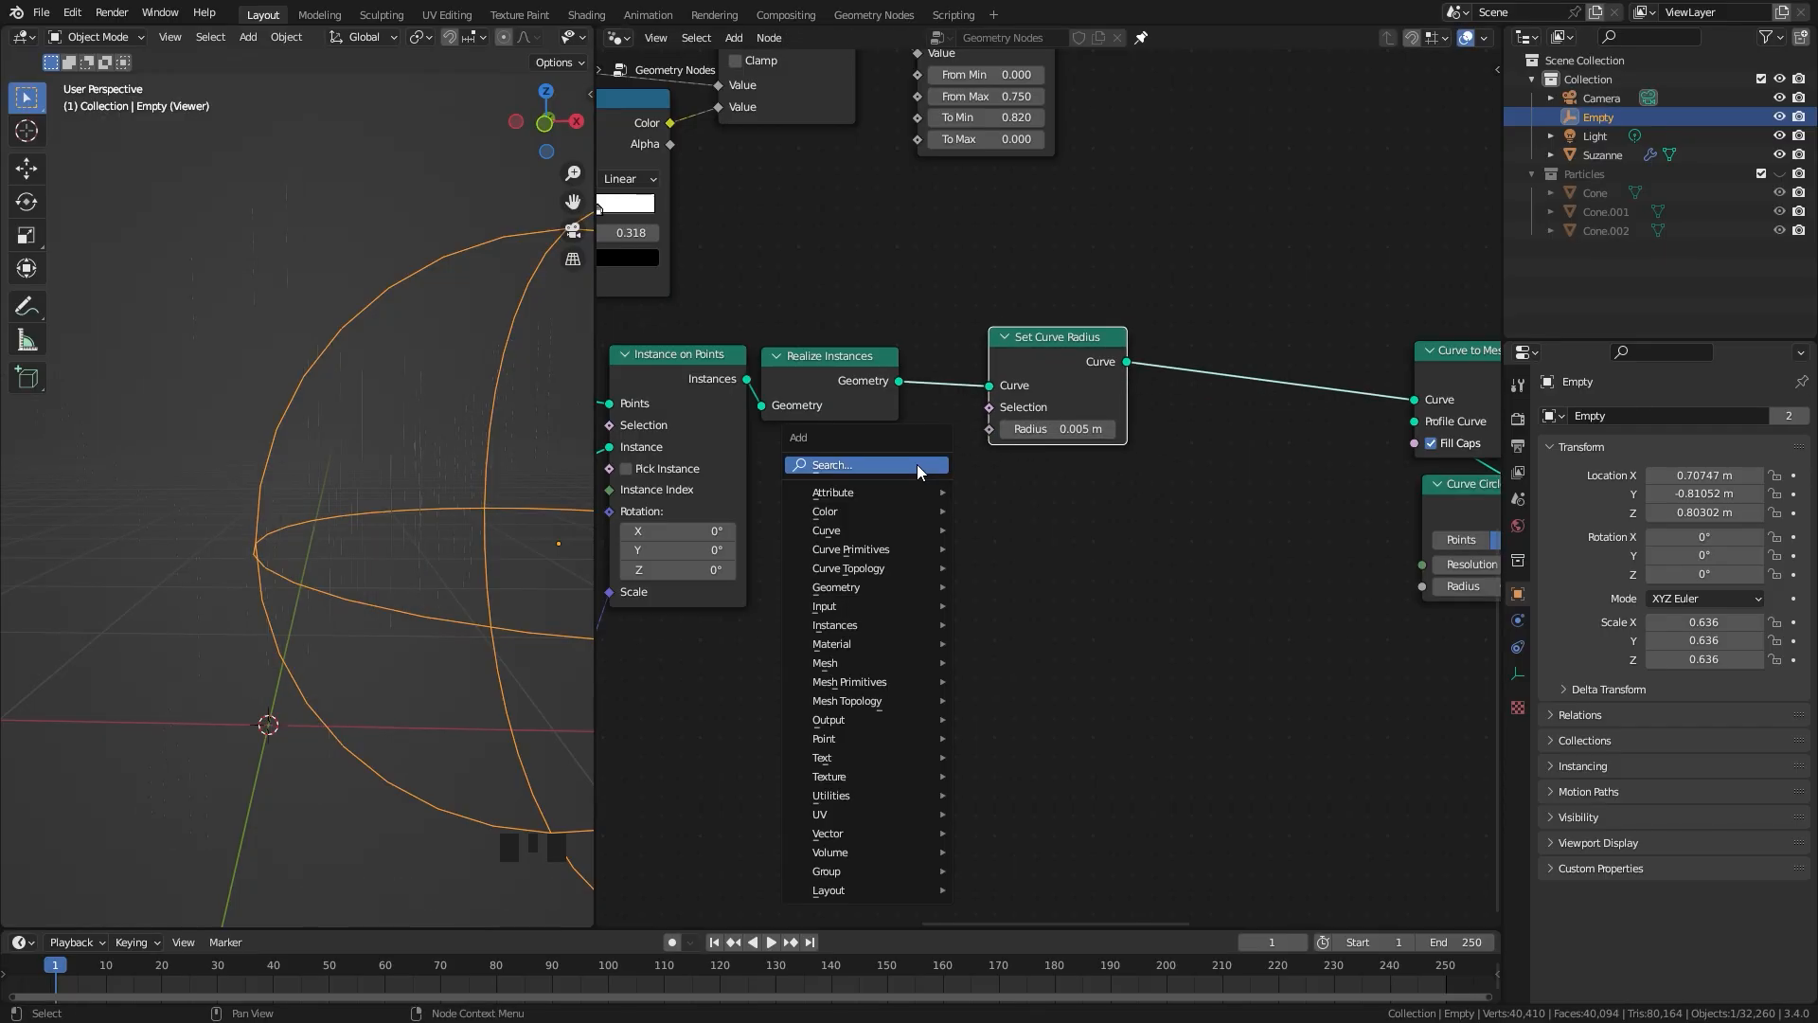
{"action": "left_click", "coordinate": [917, 464]}
{"action": "type", "text": "spline"}
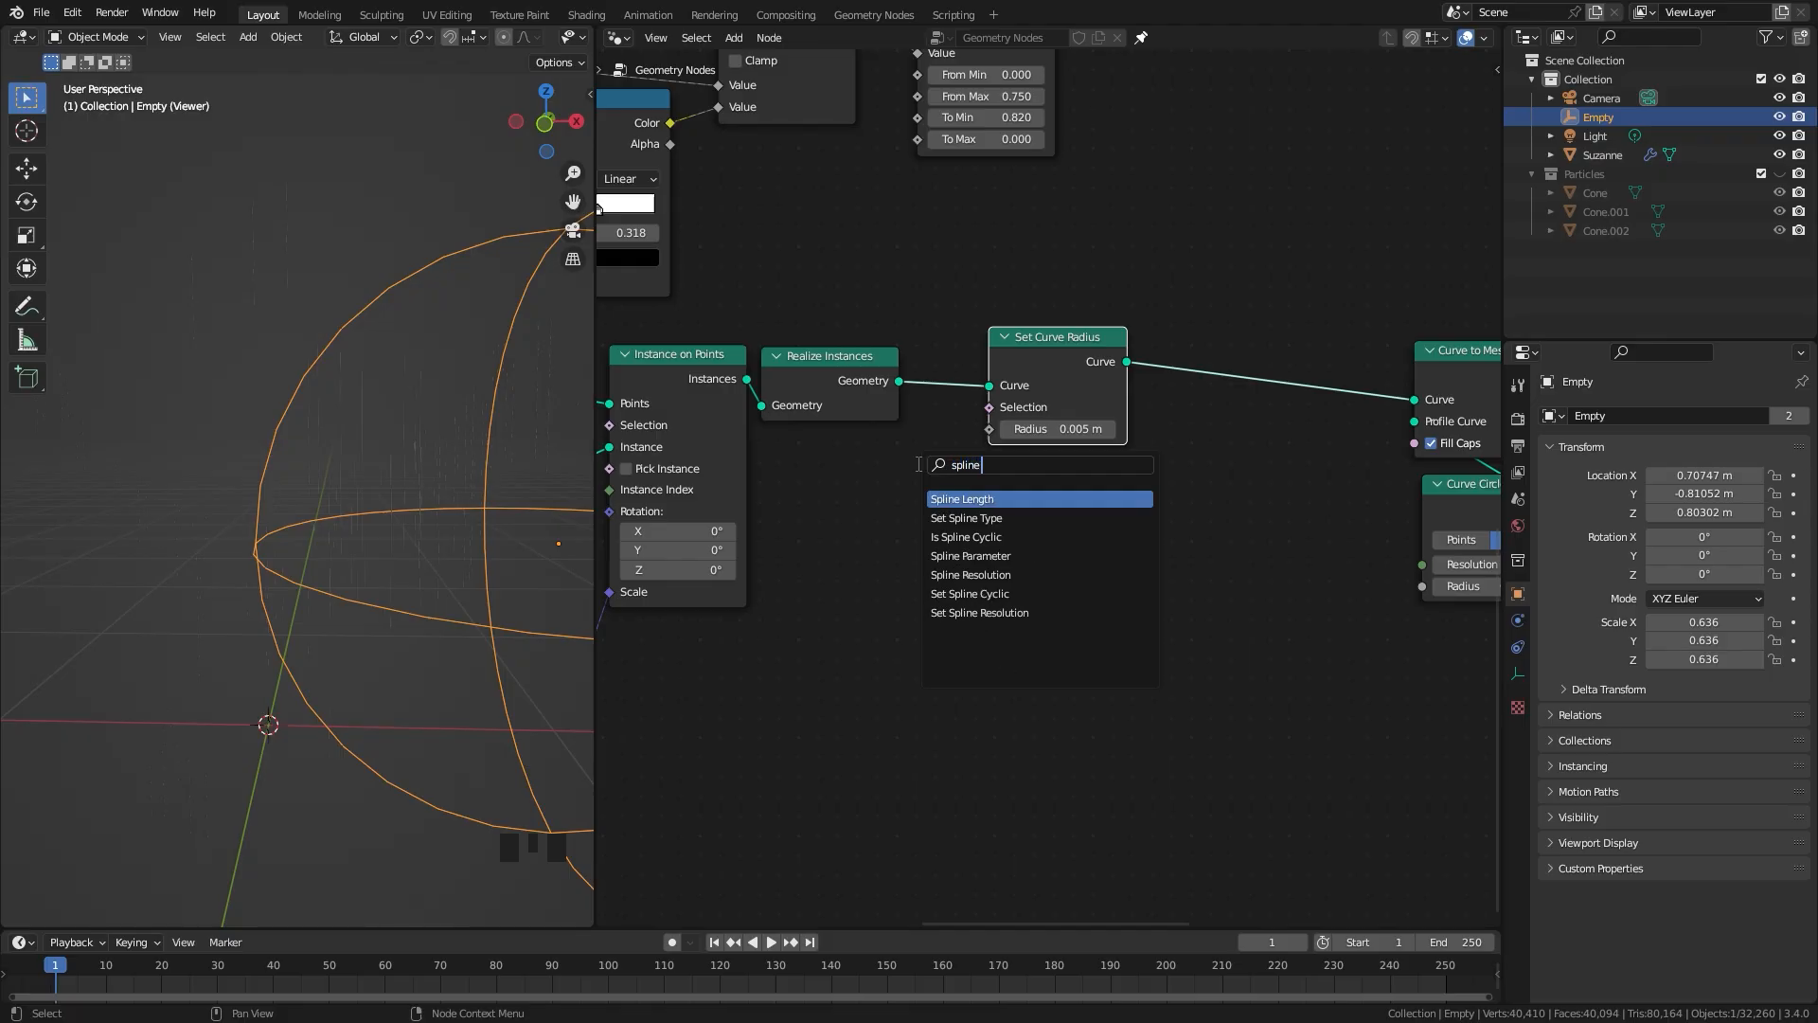
{"action": "left_click", "coordinate": [937, 556]}
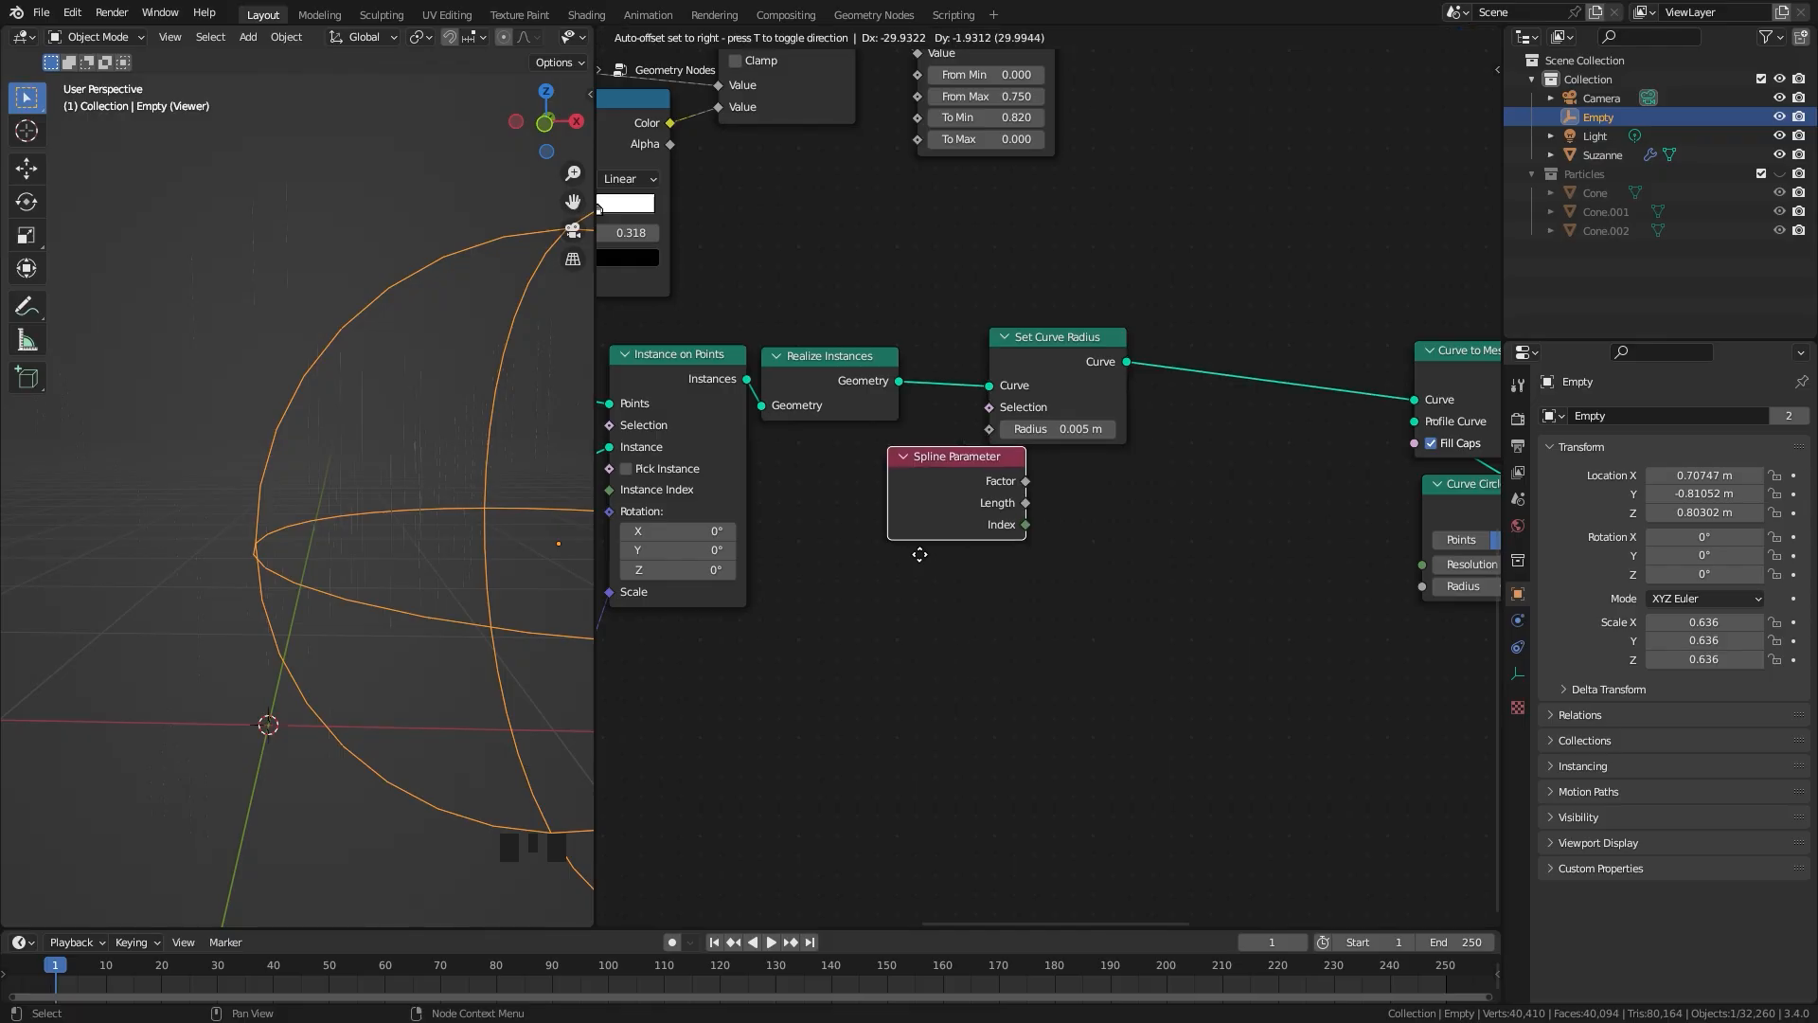
{"action": "left_click", "coordinate": [794, 557]}
{"action": "scroll", "coordinate": [889, 518], "scroll_direction": "up", "scroll_amount": 2}
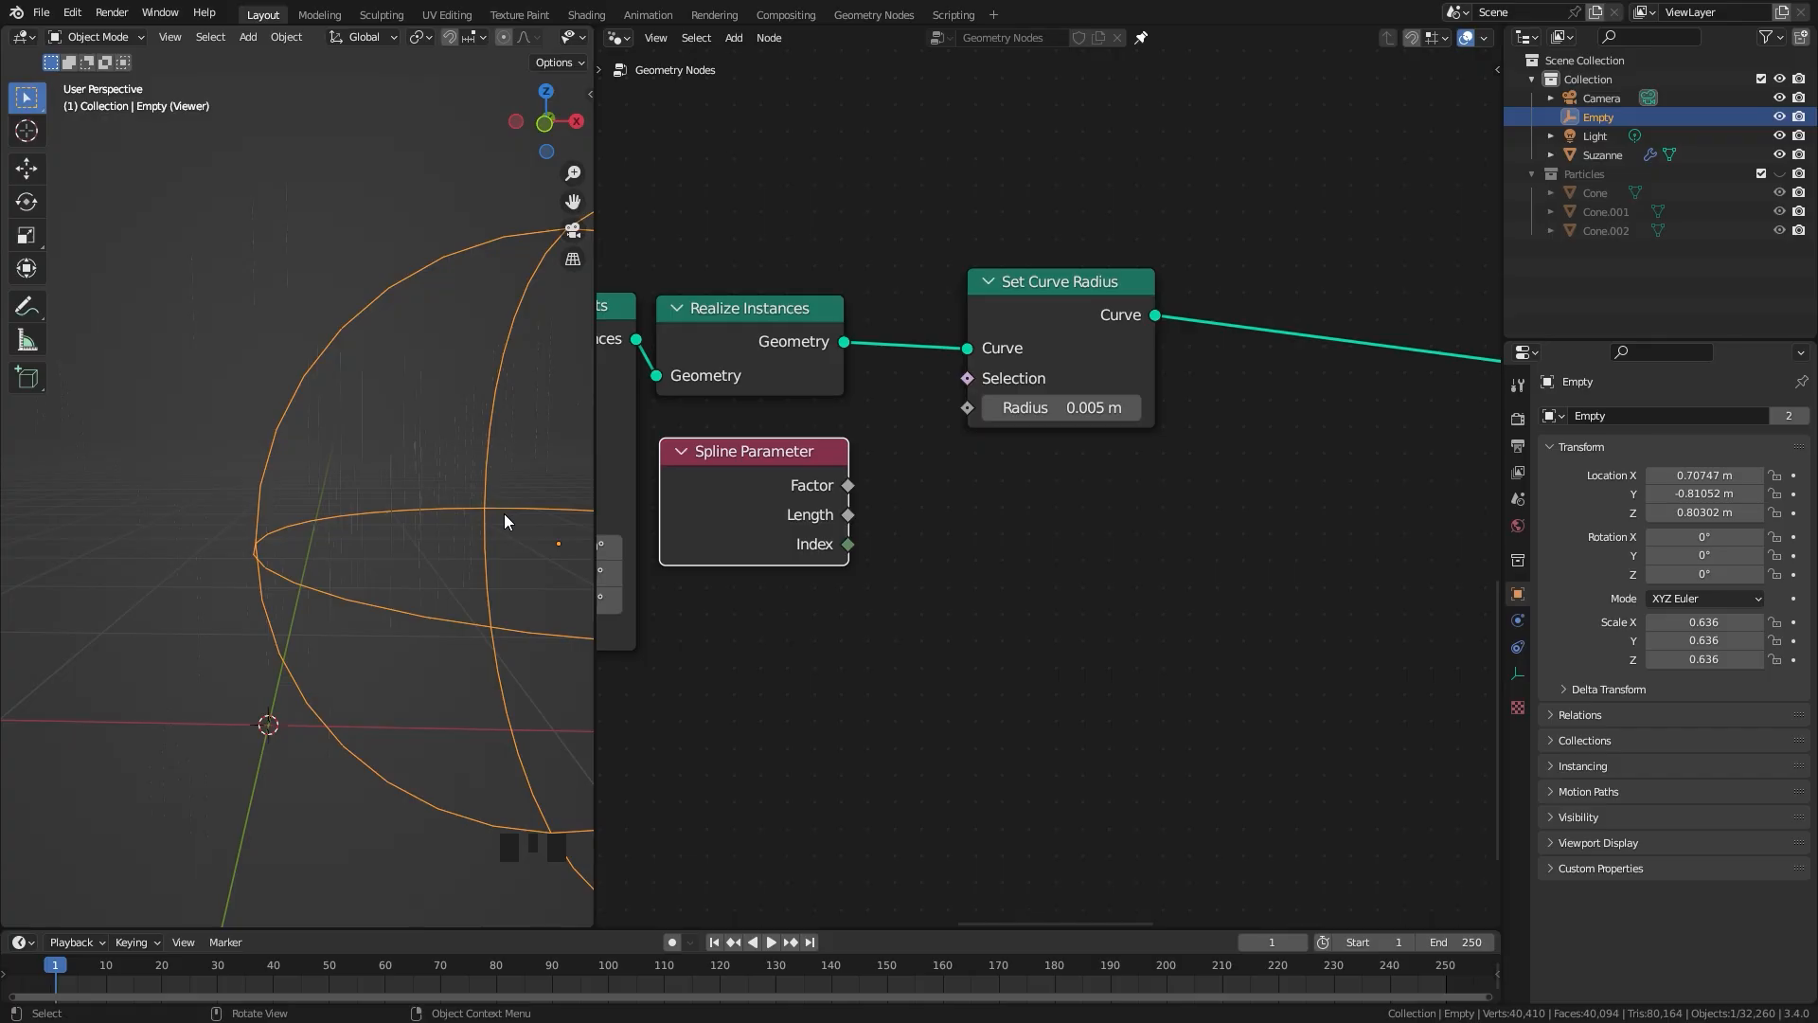
{"action": "left_click_drag", "start_coordinate": [849, 520], "coordinate": [966, 413]}
{"action": "scroll", "coordinate": [292, 469], "scroll_direction": "up", "scroll_amount": 2}
{"action": "mouse_move", "coordinate": [292, 469]}
{"action": "middle_mouse_down"}
{"action": "mouse_move", "coordinate": [377, 428]}
{"action": "mouse_move", "coordinate": [295, 445]}
{"action": "middle_mouse_up"}
{"action": "scroll", "coordinate": [309, 441], "scroll_direction": "down", "scroll_amount": 3}
{"action": "left_click", "coordinate": [985, 376]}
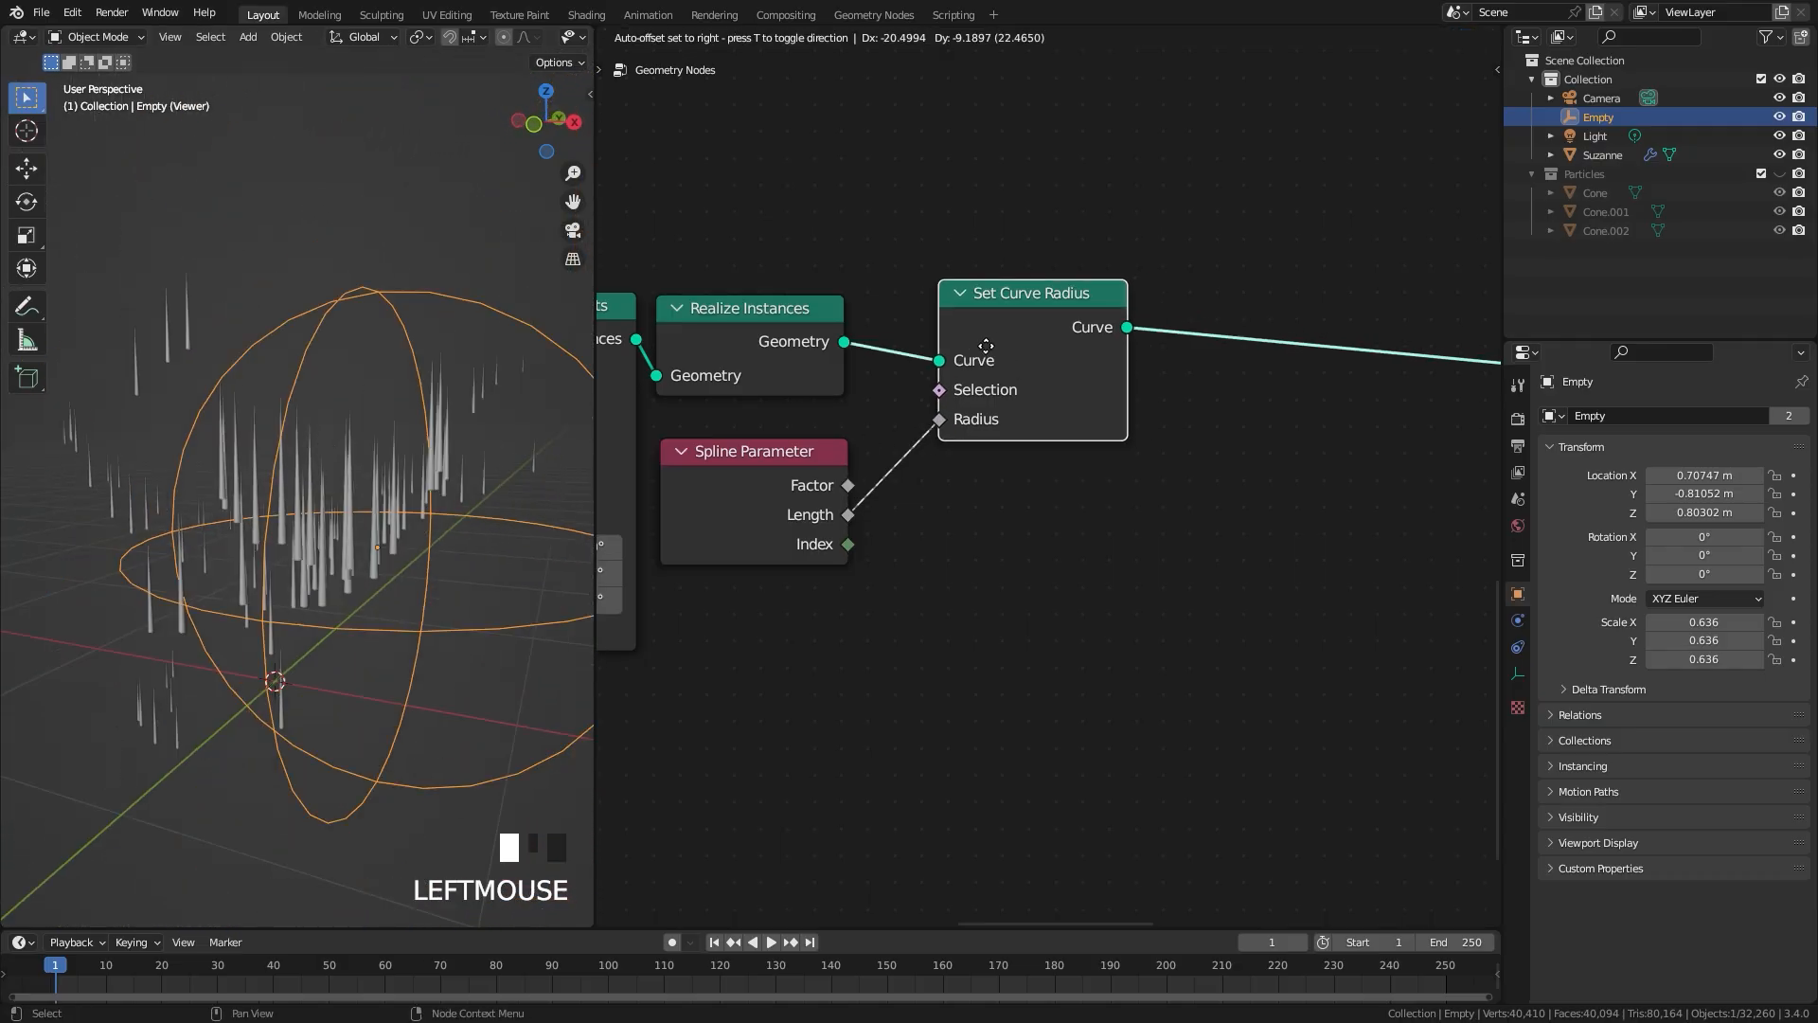
Step: Insert a Reverse Curve node between Realize Instances and Set Curve Radius to flip the icicles' taper
{"action": "middle_click_drag", "start_coordinate": [1197, 334], "coordinate": [955, 347]}
{"action": "key", "text": "shift+a"}
{"action": "left_click", "coordinate": [955, 346]}
{"action": "type", "text": "rev"}
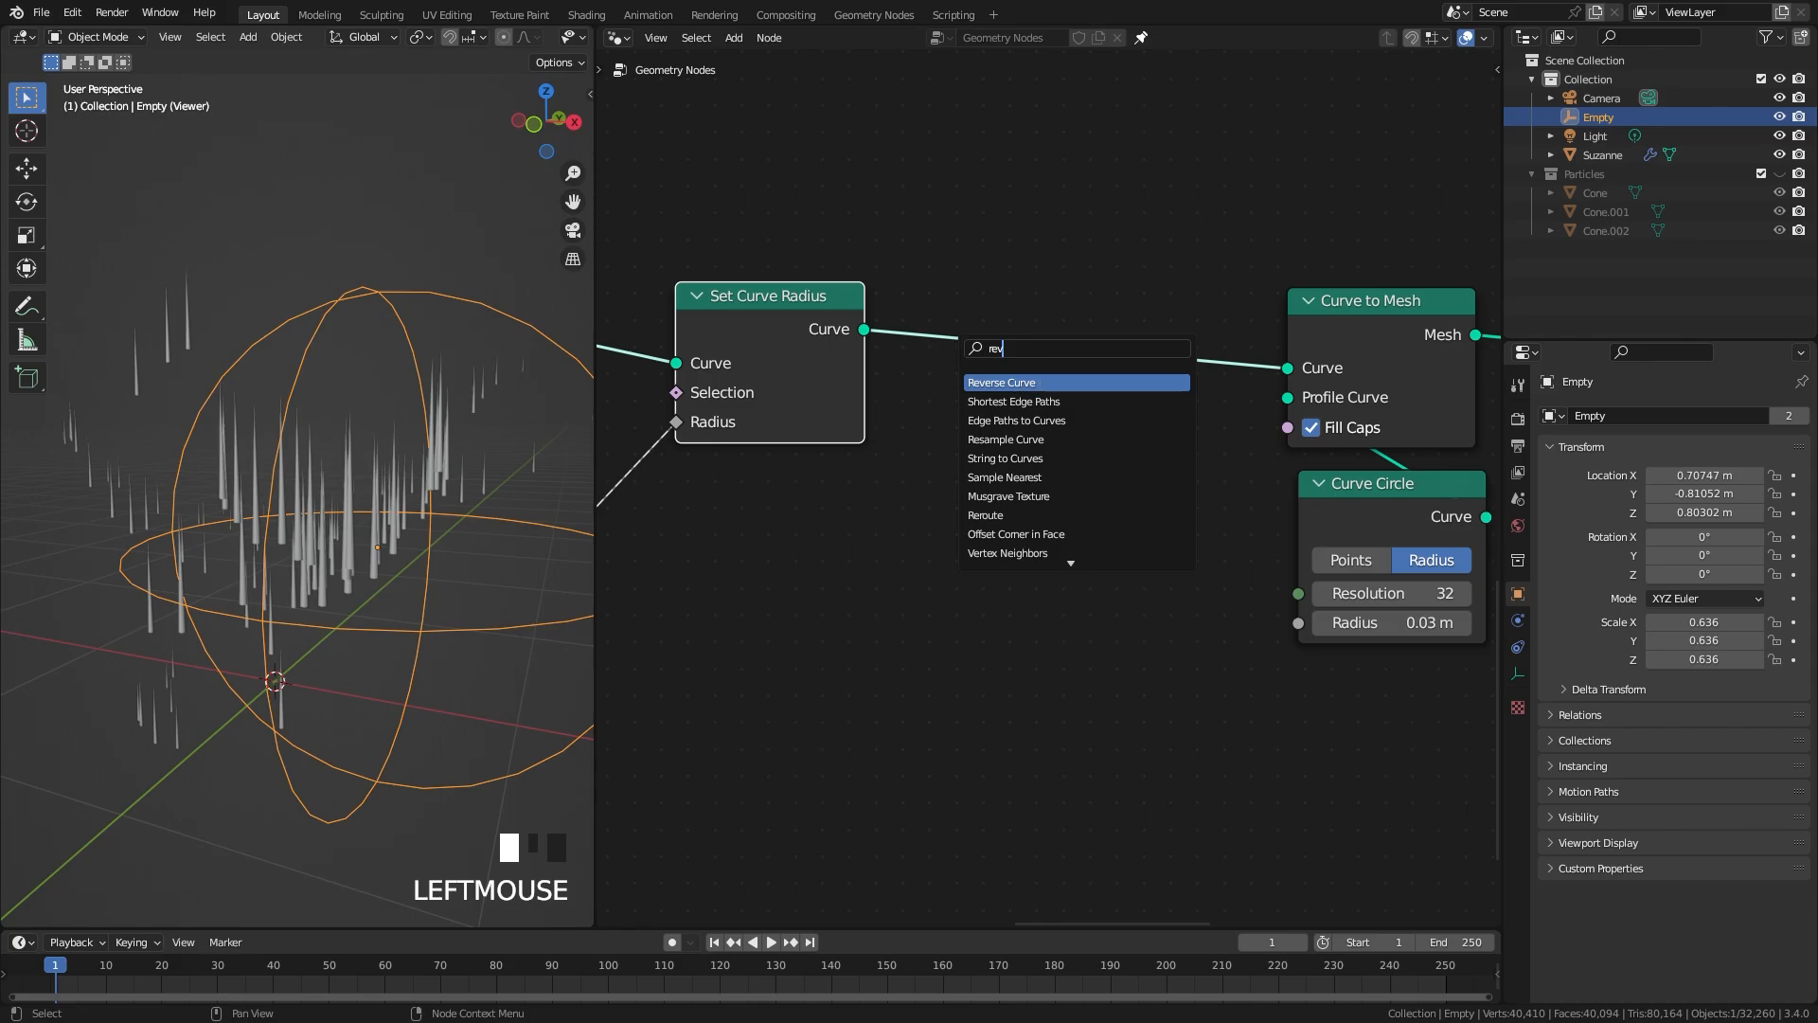
{"action": "key", "text": "Return"}
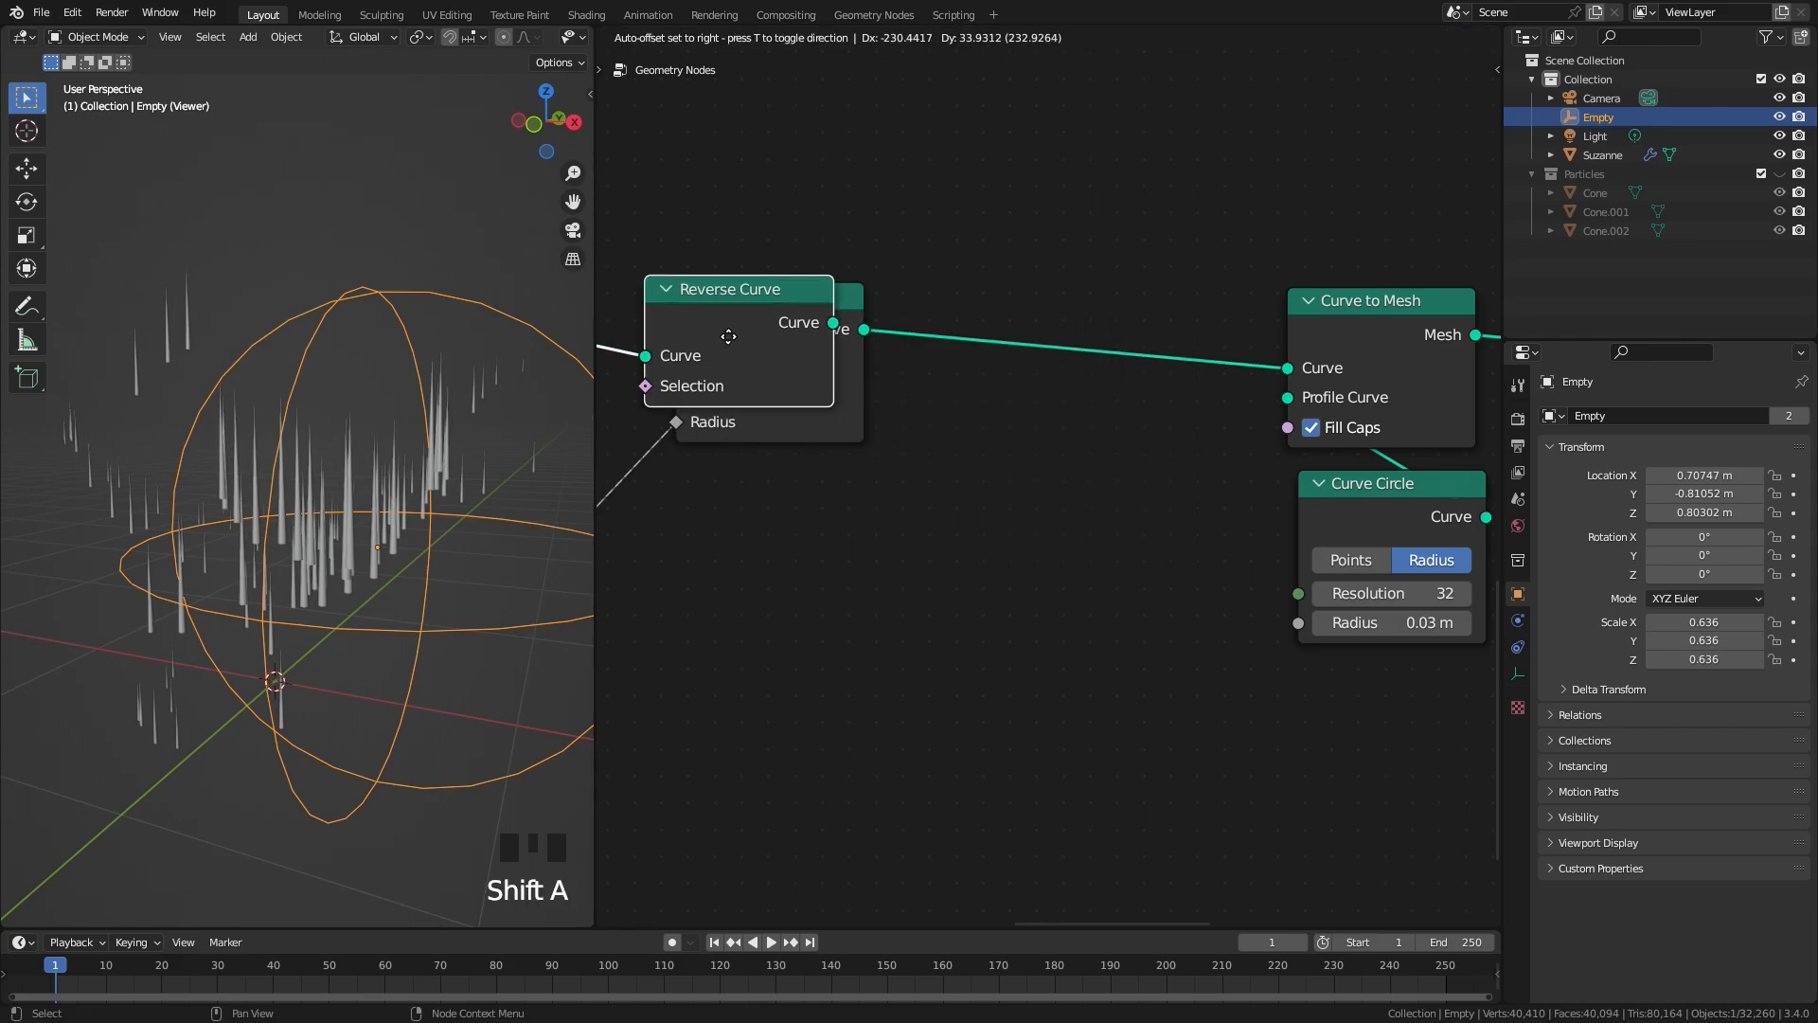
{"action": "left_click", "coordinate": [786, 326]}
{"action": "scroll", "coordinate": [377, 462], "scroll_direction": "up", "scroll_amount": 2}
{"action": "mouse_move", "coordinate": [377, 462]}
{"action": "middle_mouse_down"}
{"action": "mouse_move", "coordinate": [411, 470]}
{"action": "mouse_move", "coordinate": [371, 474]}
{"action": "middle_mouse_up"}
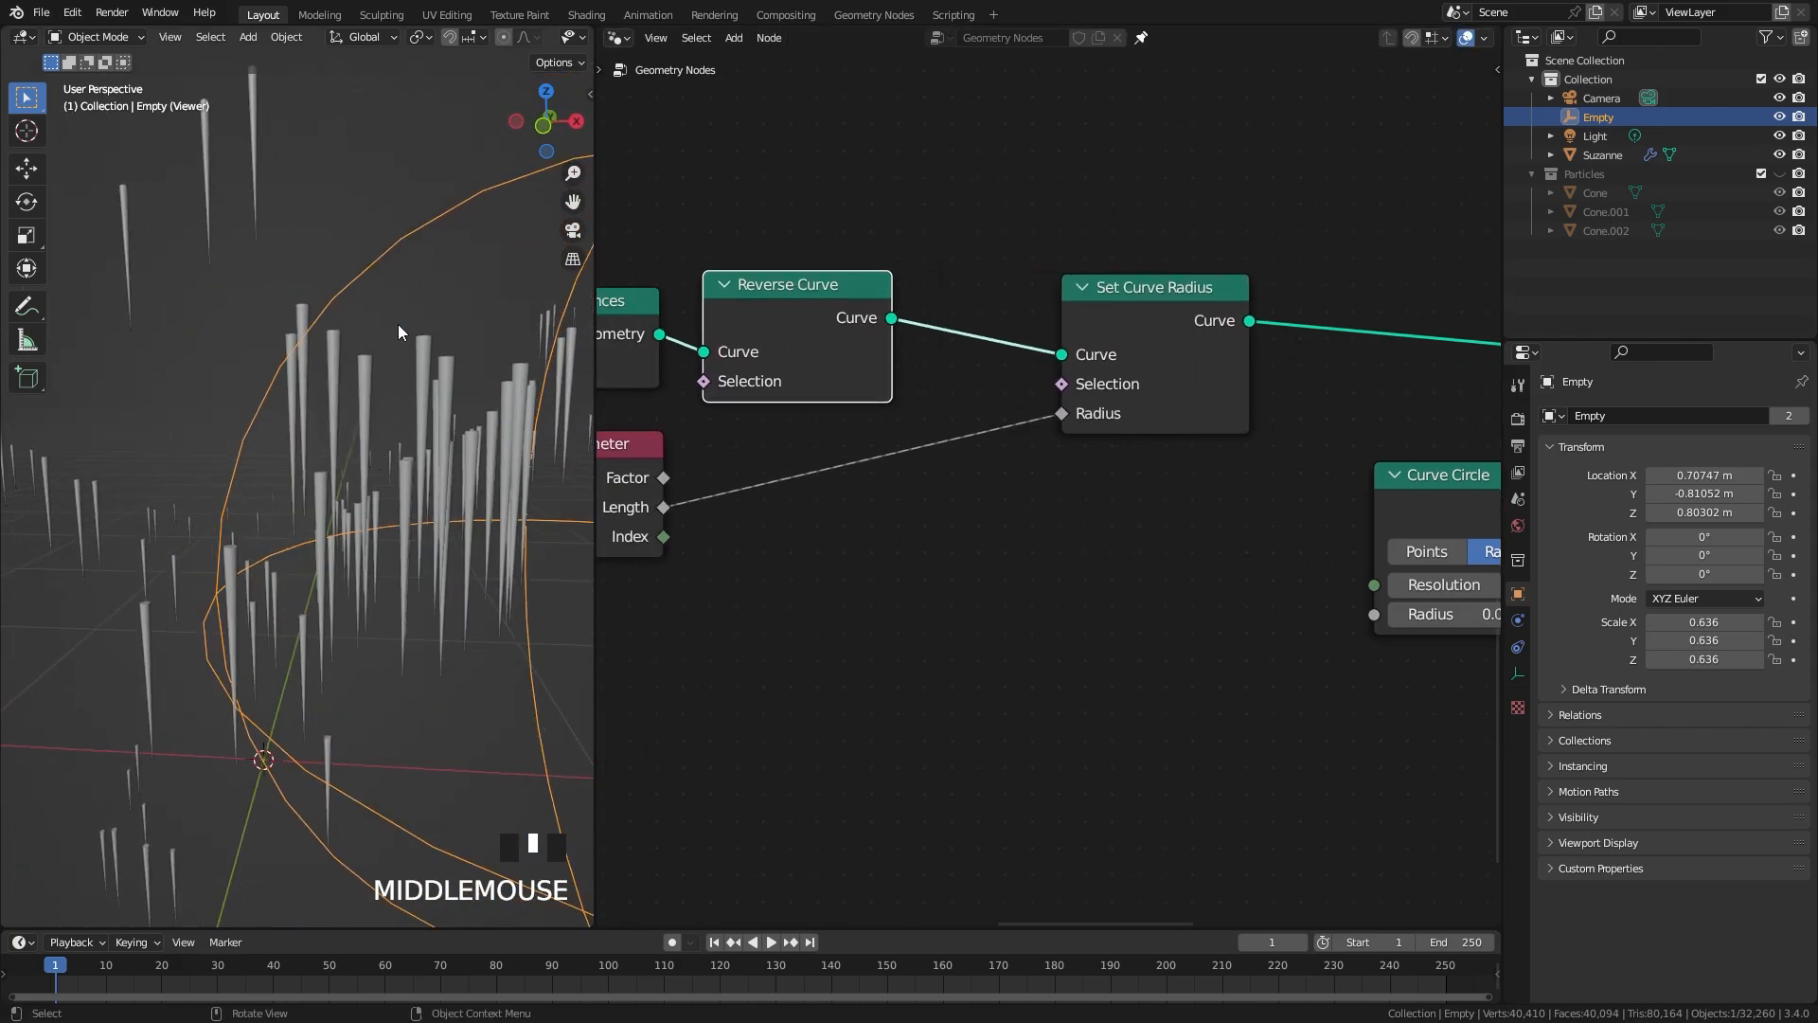
Step: Examine the tapered icicles up close and in wireframe to check their mesh density
{"action": "left_click_drag", "start_coordinate": [1185, 322], "coordinate": [1086, 330]}
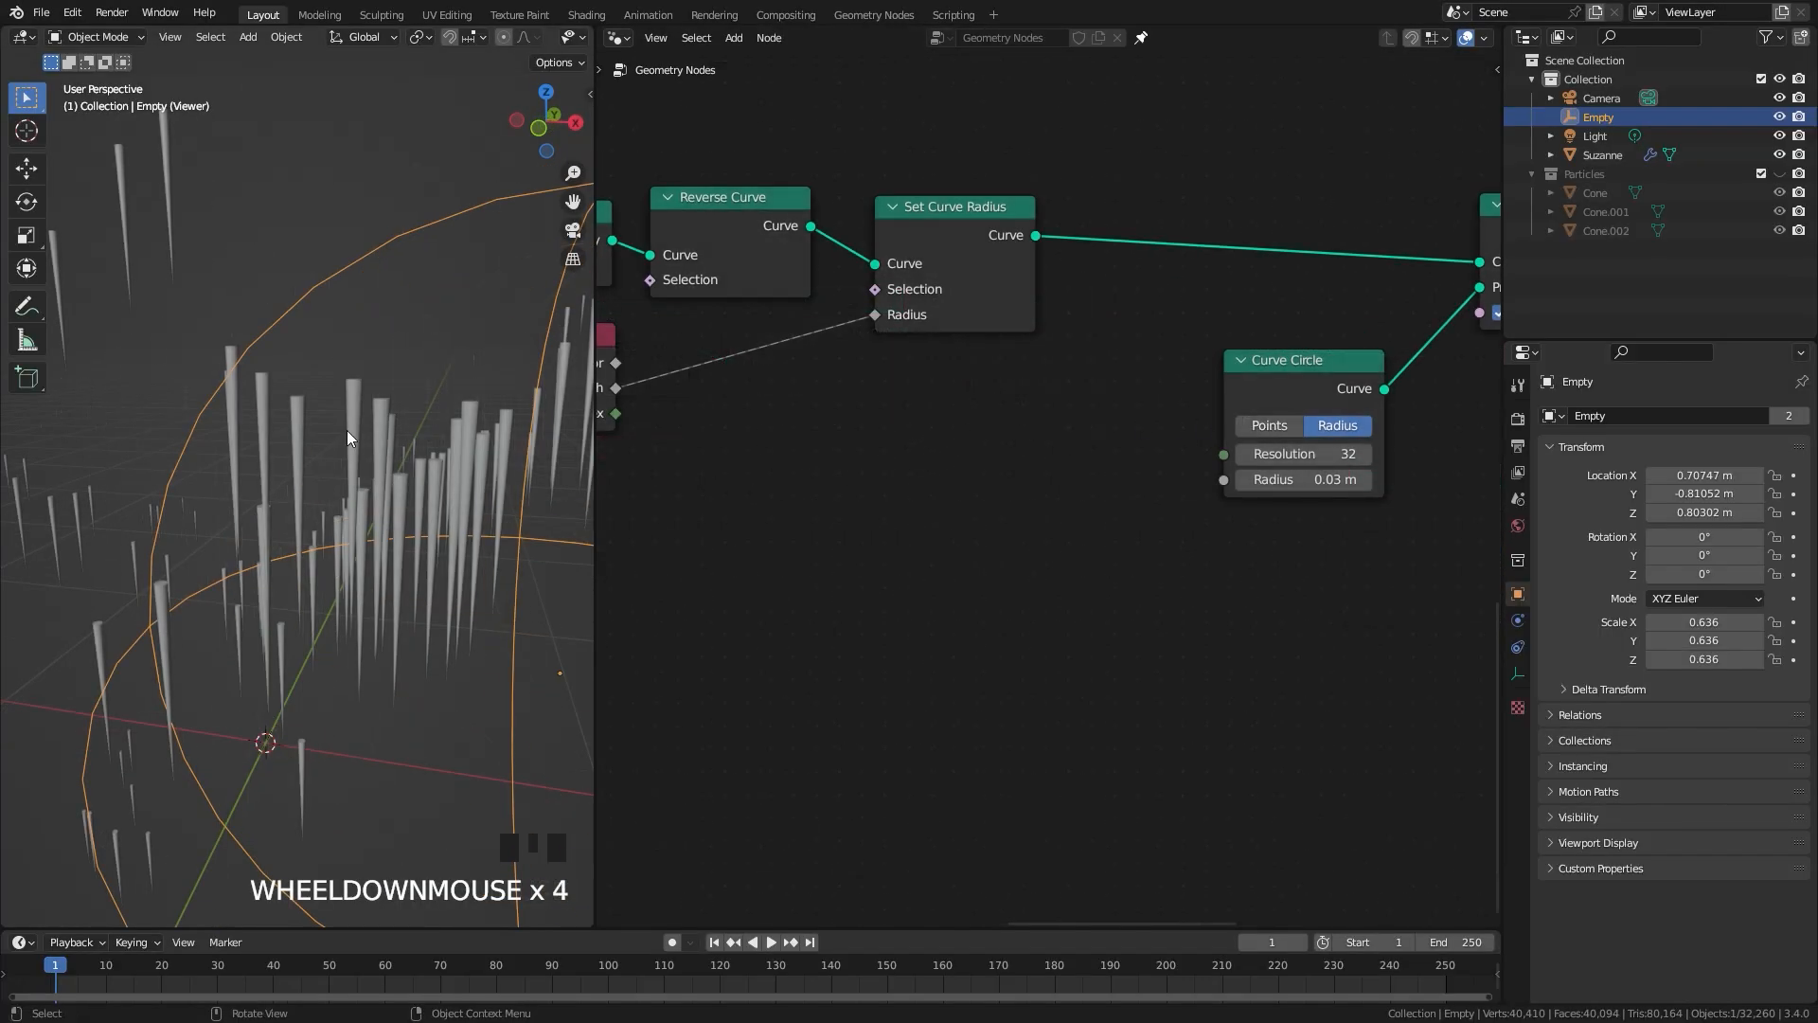
{"action": "scroll", "coordinate": [343, 425], "scroll_direction": "up", "scroll_amount": 1}
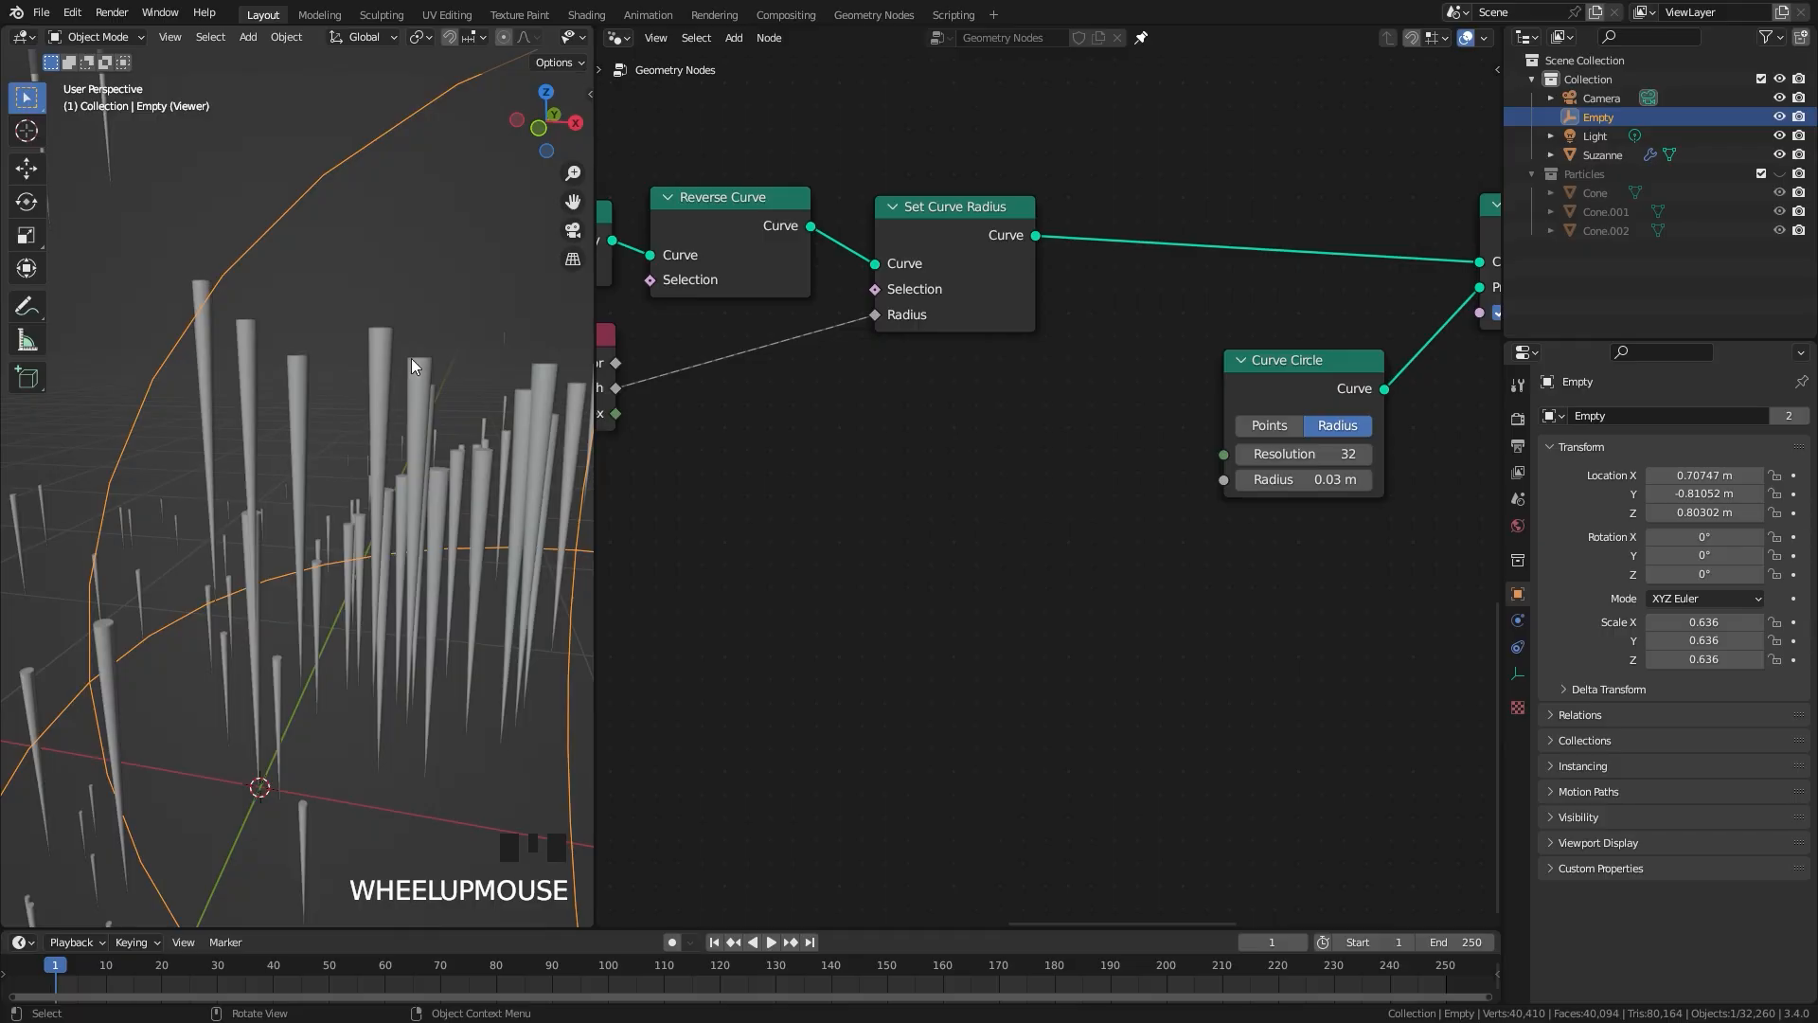
{"action": "scroll", "coordinate": [407, 354], "scroll_direction": "down", "scroll_amount": 1}
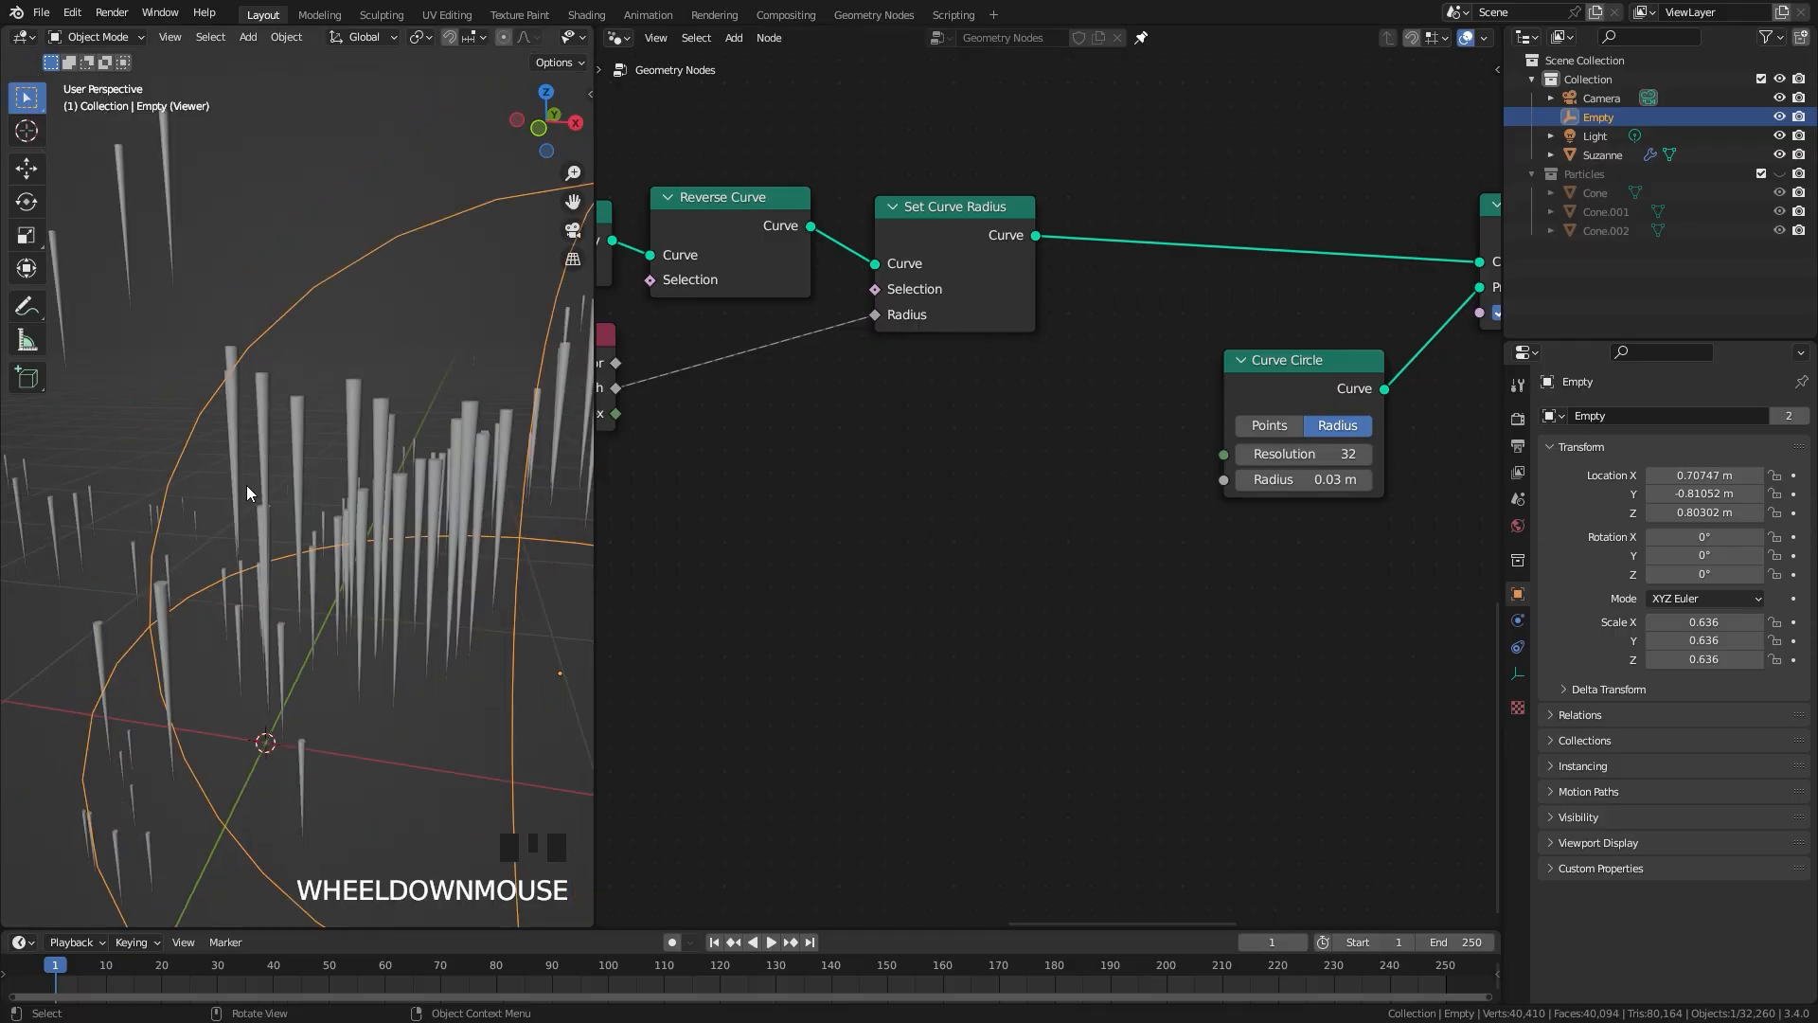
{"action": "scroll", "coordinate": [400, 470], "scroll_direction": "up", "scroll_amount": 2}
{"action": "scroll", "coordinate": [341, 456], "scroll_direction": "up", "scroll_amount": 2}
{"action": "middle_click_drag", "start_coordinate": [371, 372], "coordinate": [369, 413], "text": "shift"}
{"action": "scroll", "coordinate": [369, 413], "scroll_direction": "down", "scroll_amount": 1}
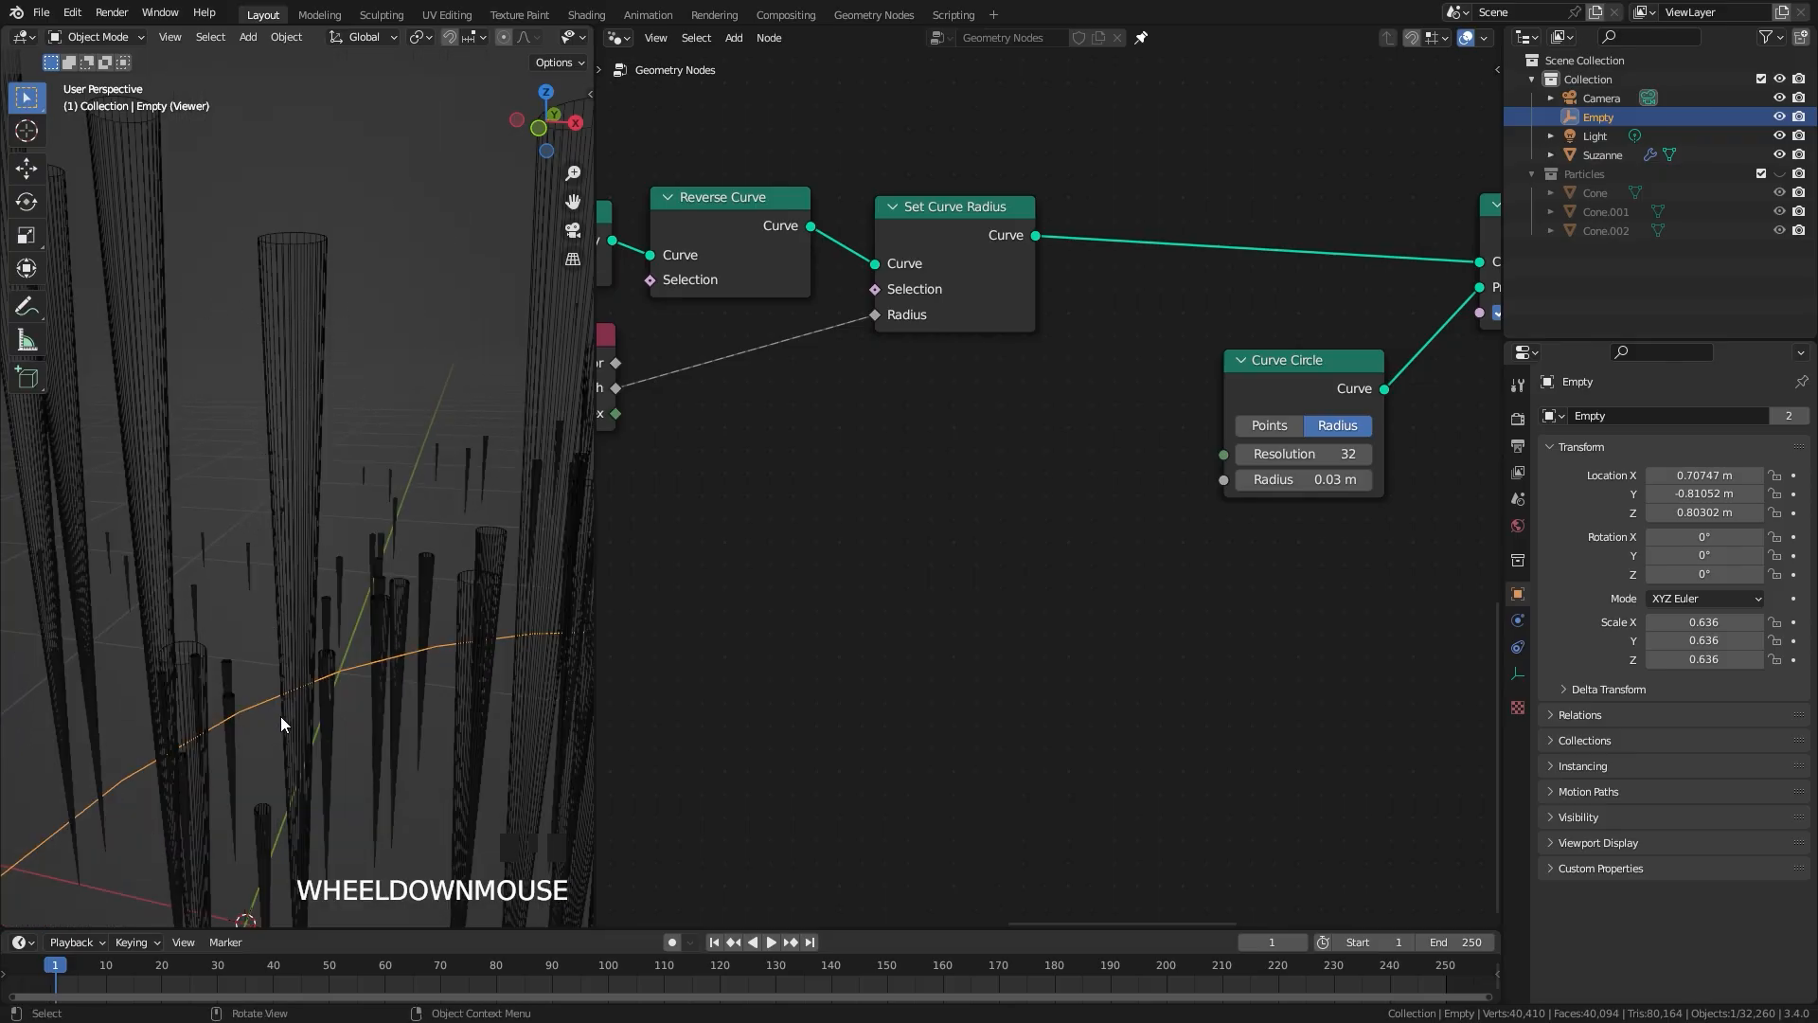
{"action": "scroll", "coordinate": [1147, 466], "scroll_direction": "up", "scroll_amount": 1}
Step: Insert a Resample Curve node between Set Curve Radius and Curve to Mesh
{"action": "middle_click_drag", "start_coordinate": [1147, 466], "coordinate": [944, 598]}
{"action": "key", "text": "shift+a"}
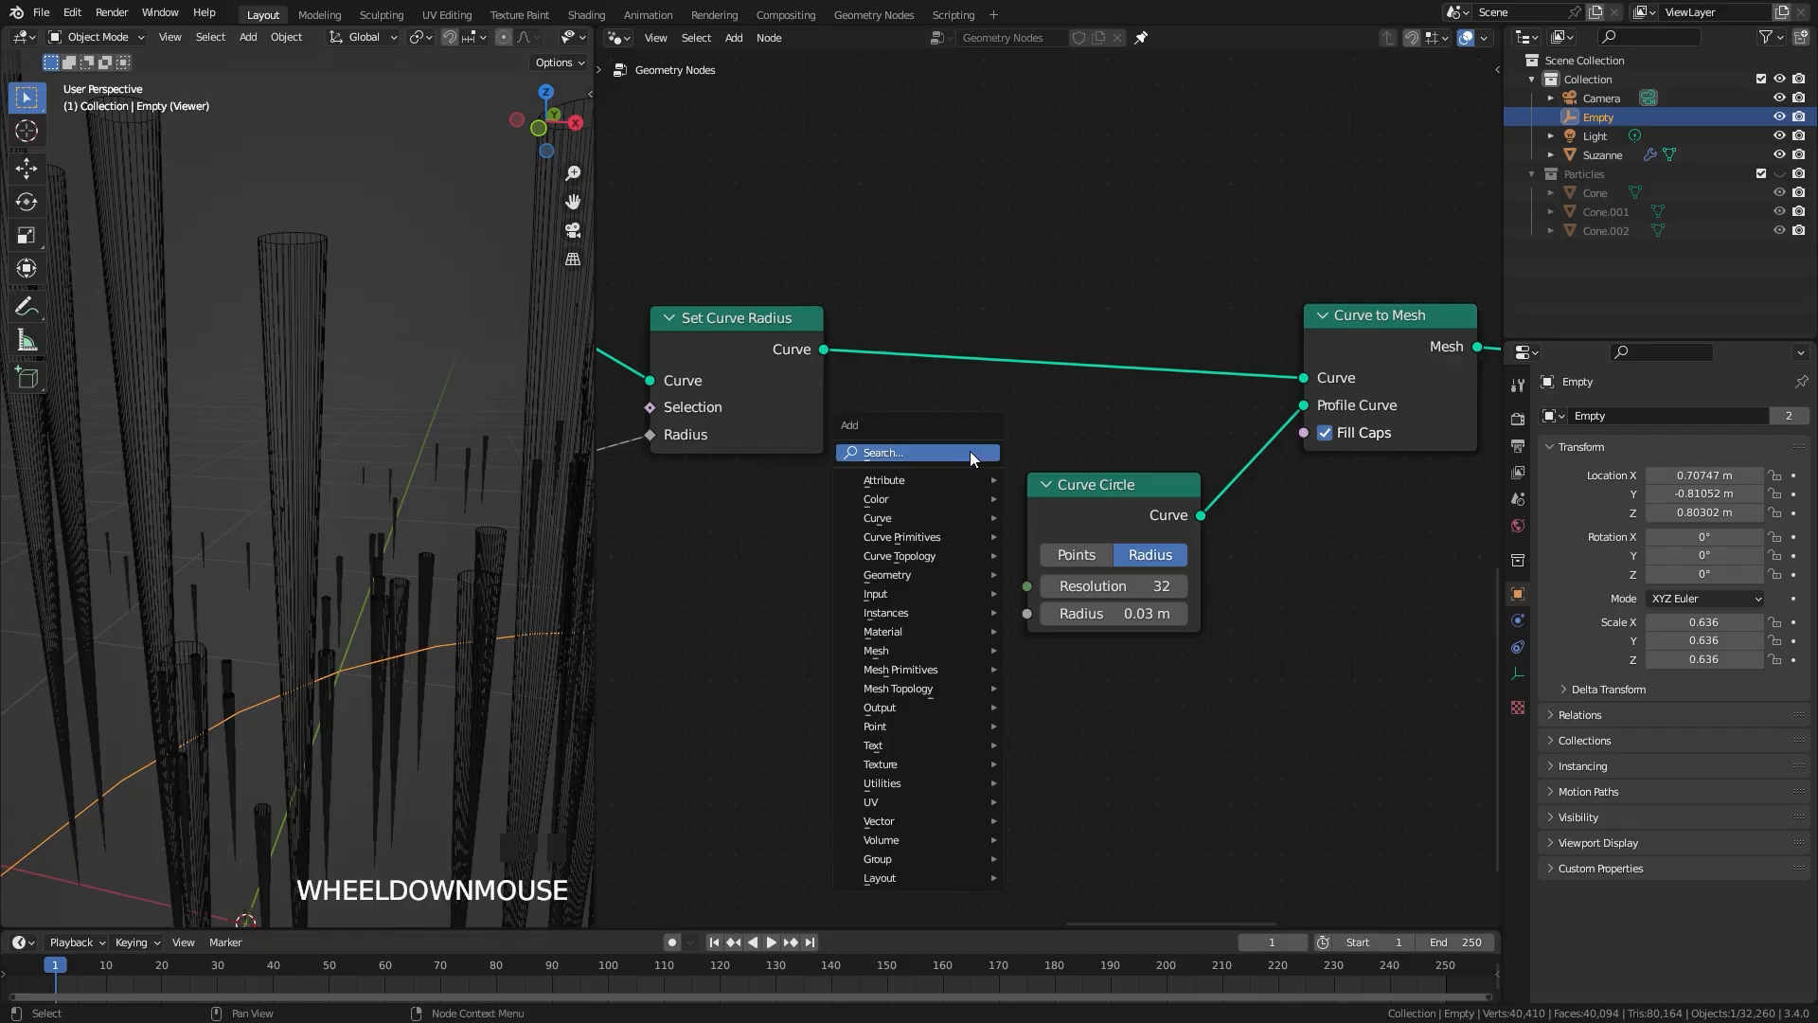
{"action": "mouse_move", "coordinate": [898, 523]}
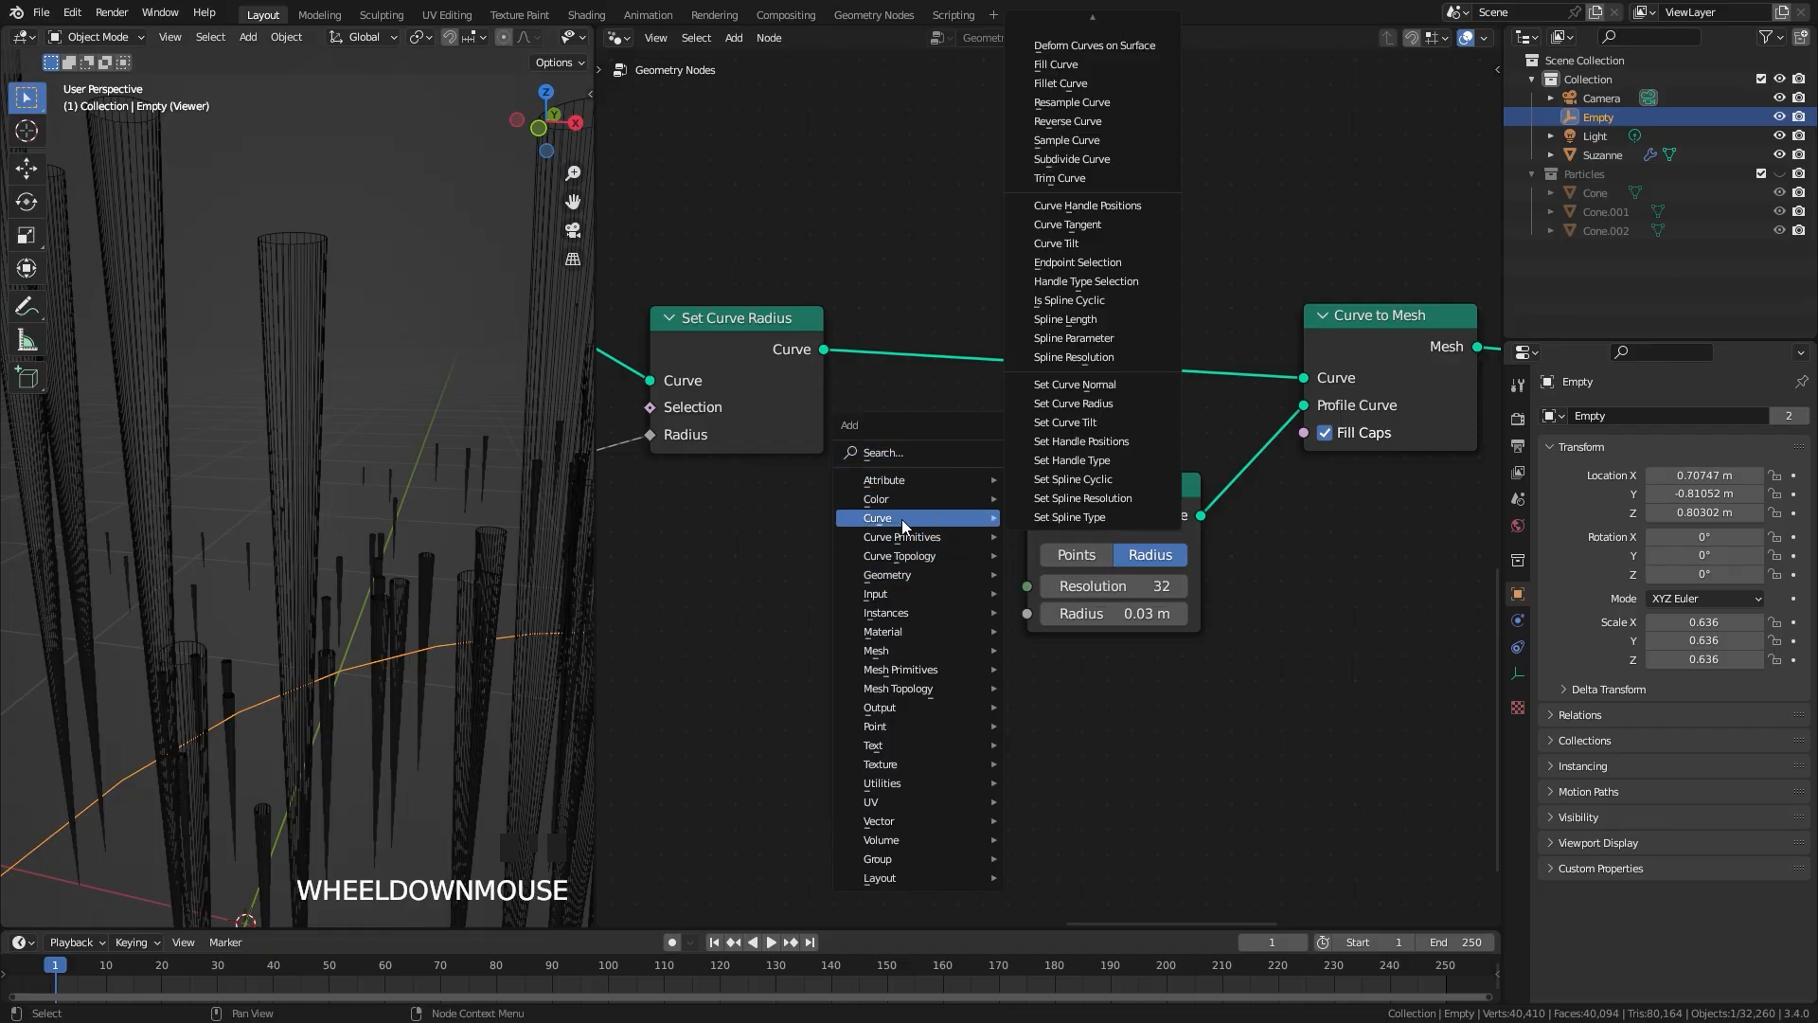
{"action": "left_click", "coordinate": [1112, 113]}
{"action": "left_click", "coordinate": [968, 343]}
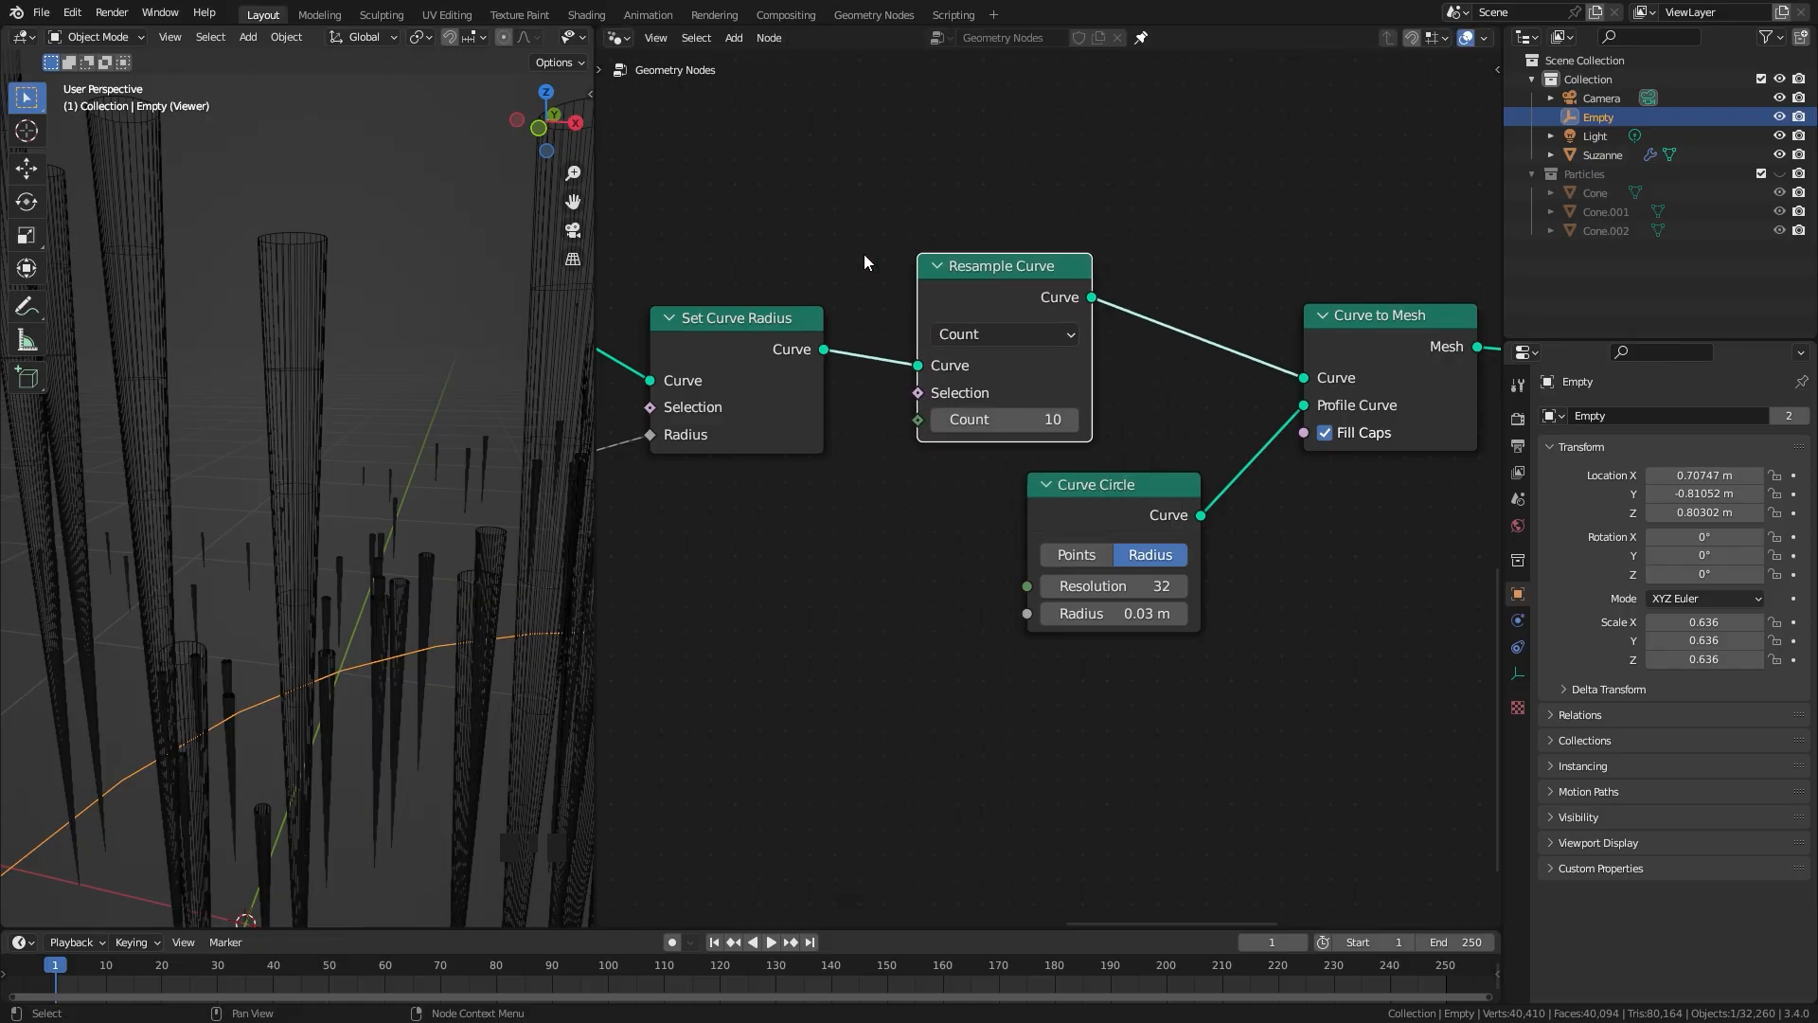
Step: Switch Resample Curve to Length mode with a length of 0.005 m and return the viewport to solid shading
{"action": "left_click", "coordinate": [968, 343]}
{"action": "left_click", "coordinate": [985, 415]}
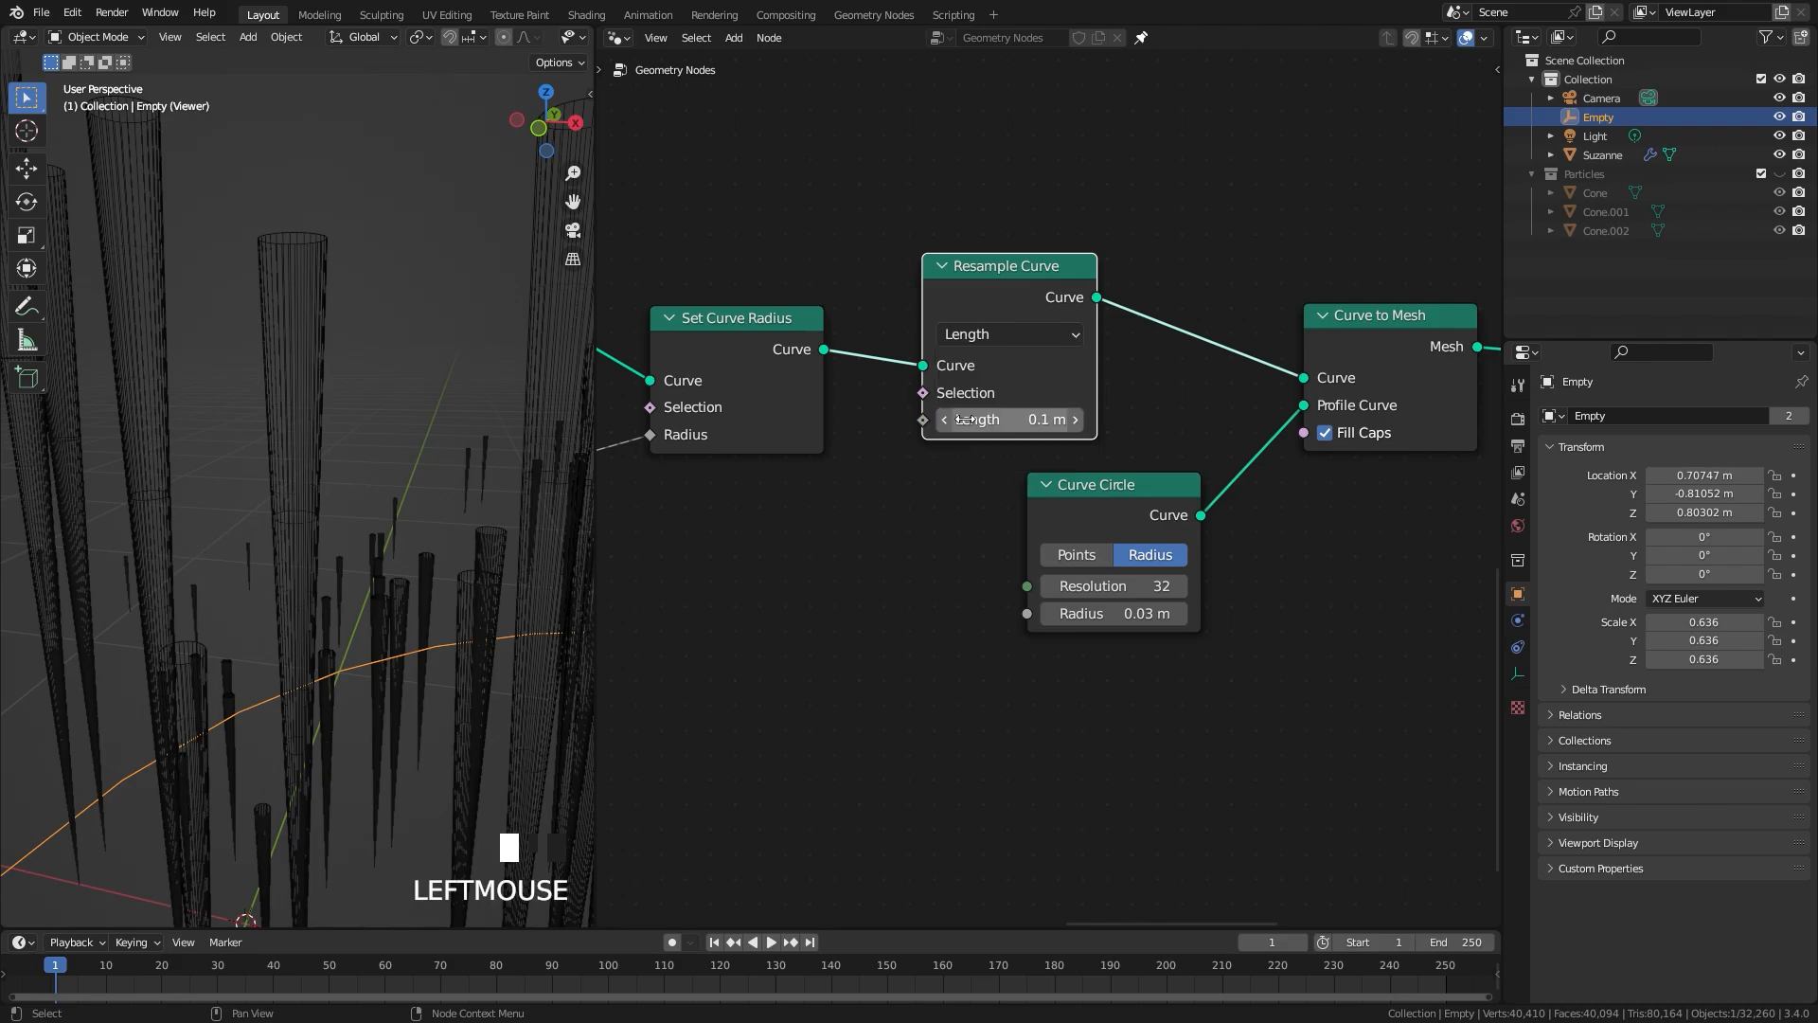
{"action": "scroll", "coordinate": [39, 507], "scroll_direction": "down", "scroll_amount": 2}
{"action": "scroll", "coordinate": [375, 581], "scroll_direction": "down", "scroll_amount": 2}
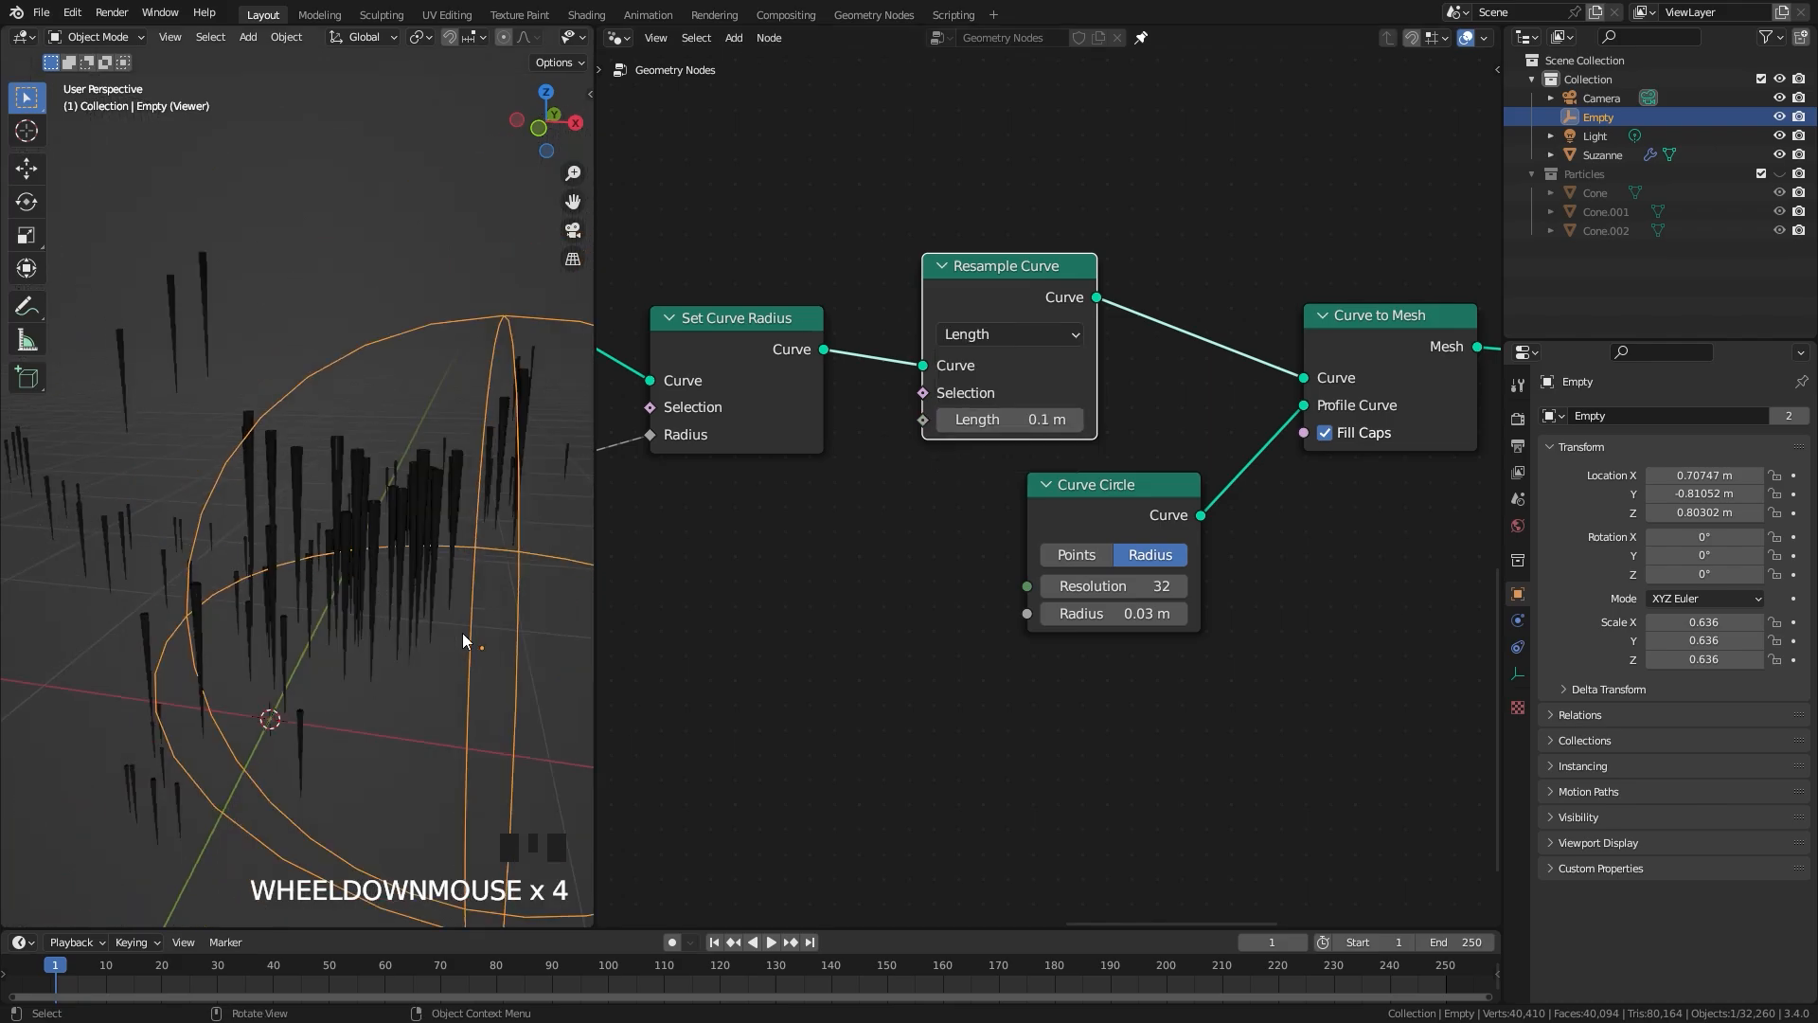
{"action": "scroll", "coordinate": [324, 564], "scroll_direction": "up", "scroll_amount": 3}
{"action": "scroll", "coordinate": [1042, 454], "scroll_direction": "up", "scroll_amount": 3}
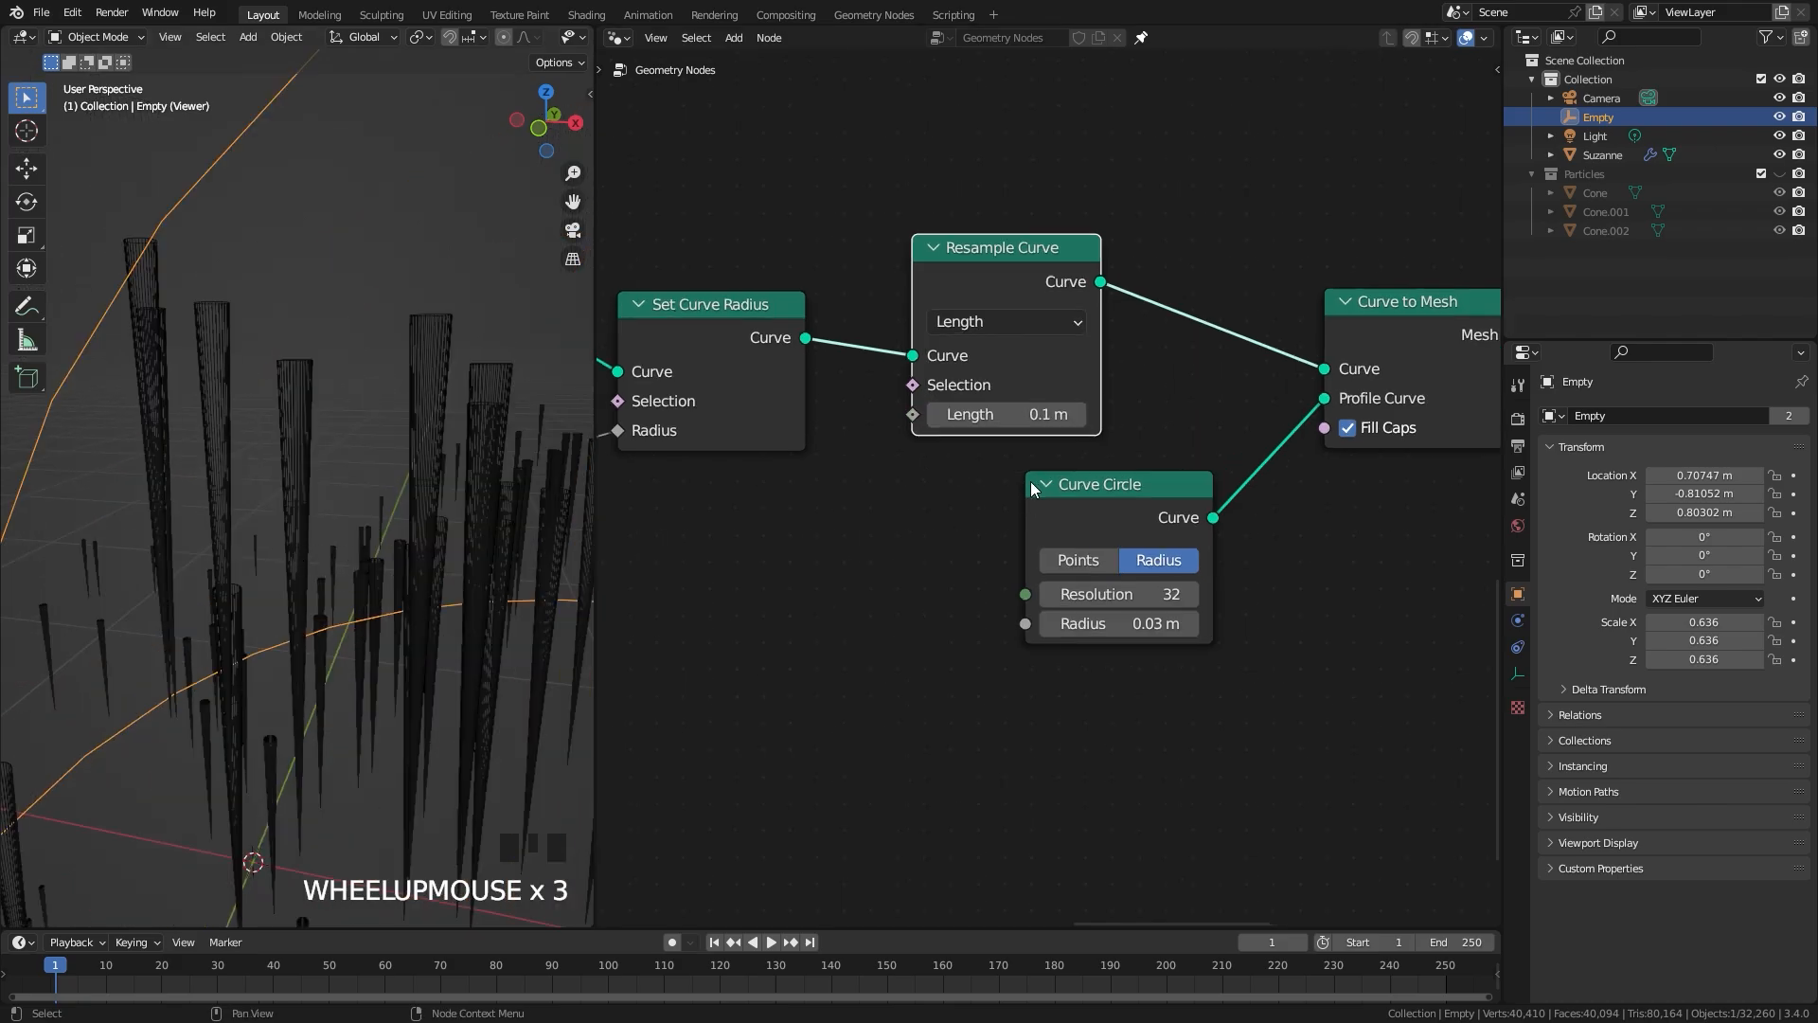
{"action": "left_click", "coordinate": [999, 410]}
{"action": "type", "text": ".005"}
{"action": "key", "text": "Return"}
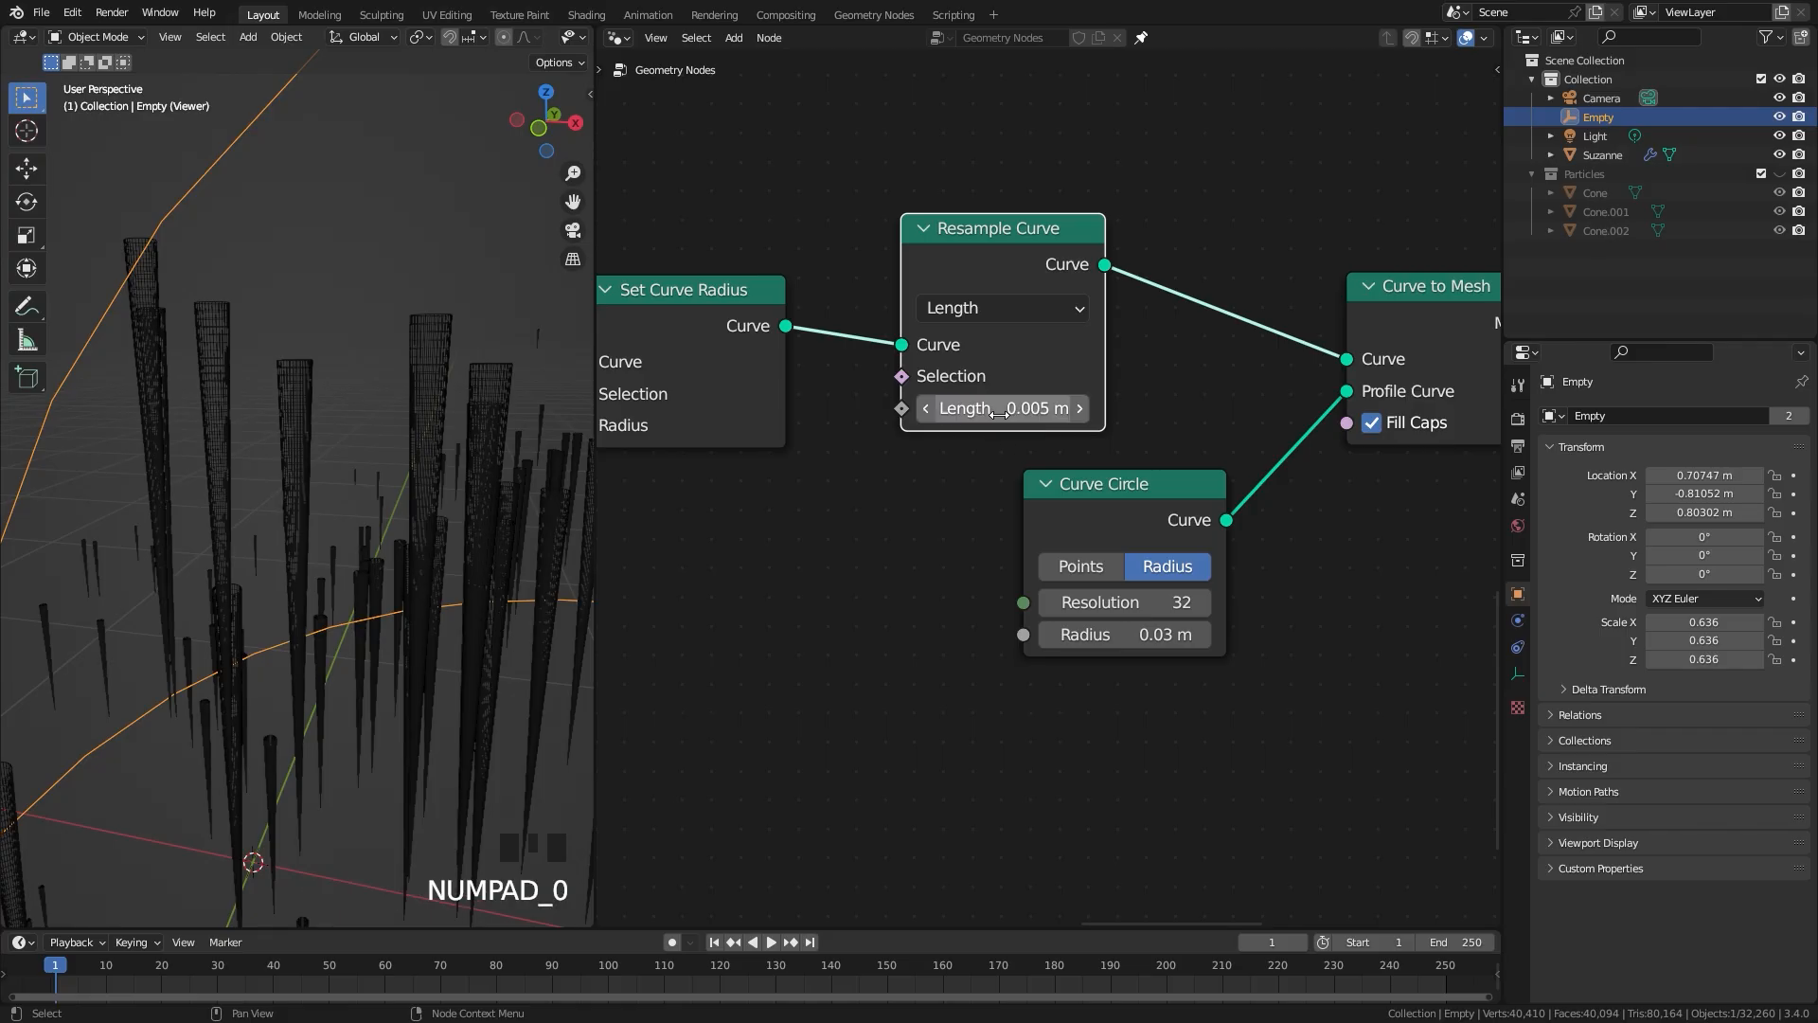
{"action": "scroll", "coordinate": [235, 344], "scroll_direction": "up", "scroll_amount": 3}
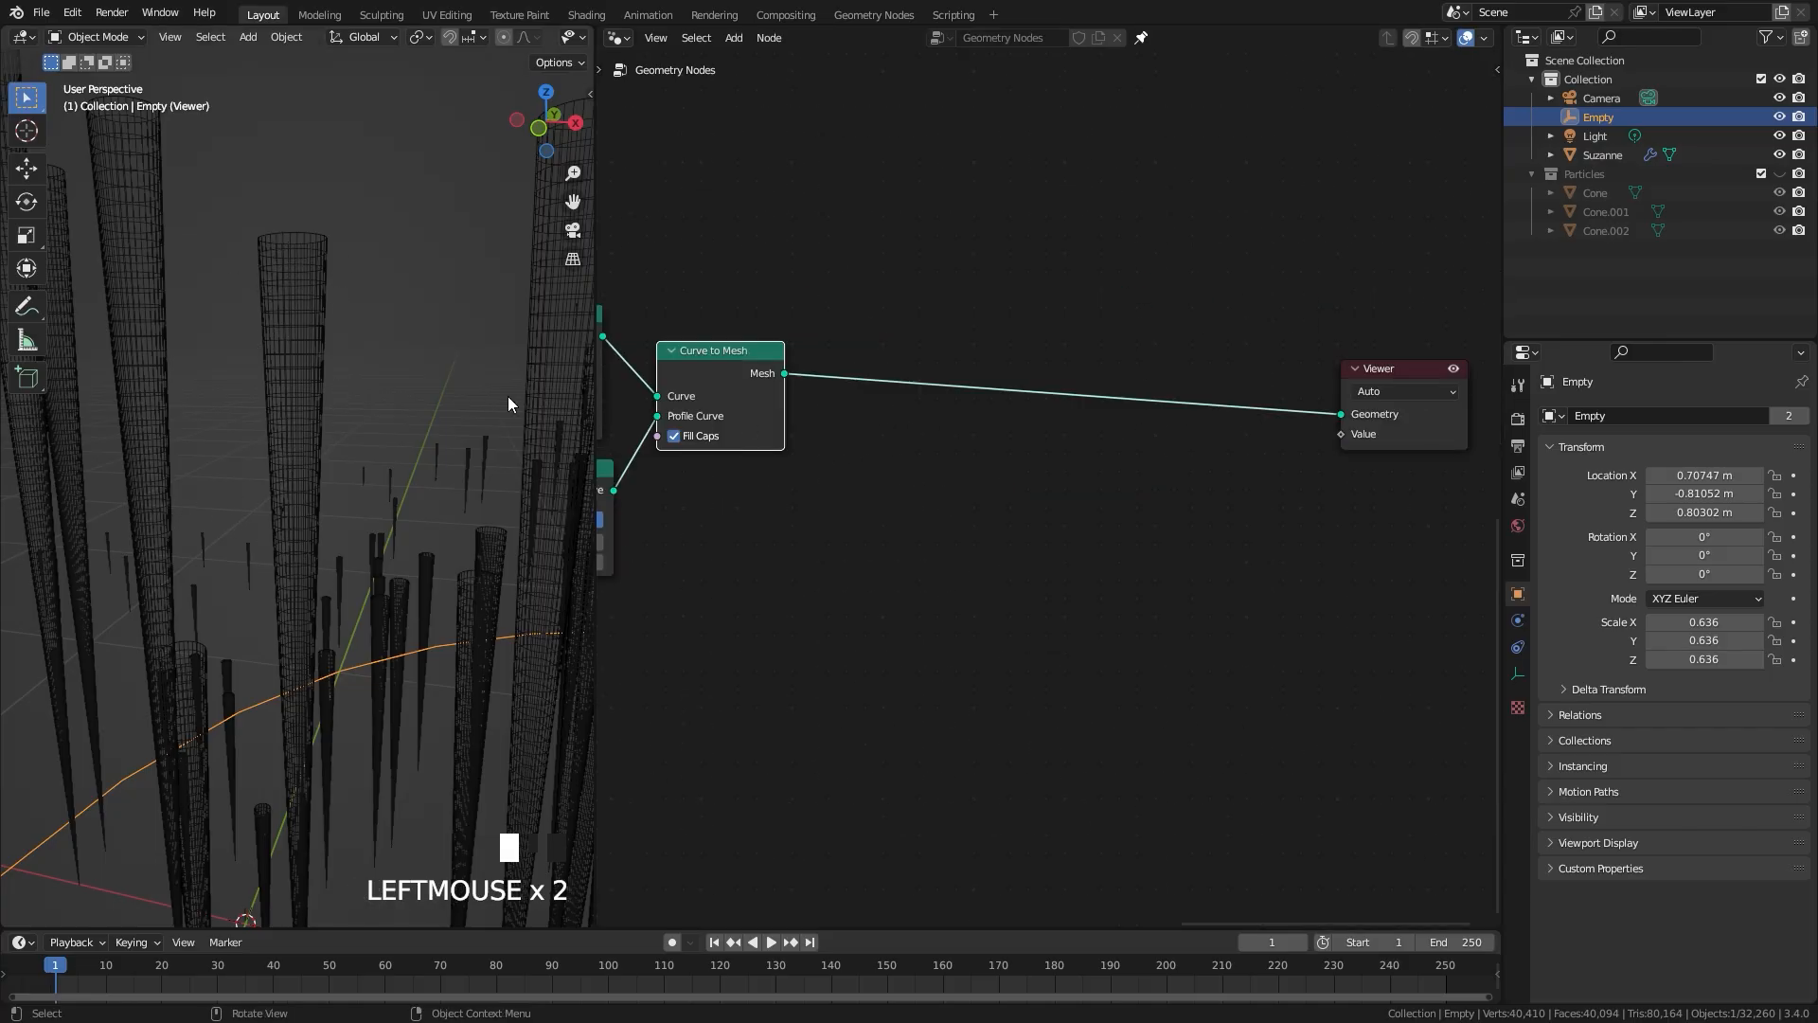
{"action": "key", "text": "z"}
{"action": "scroll", "coordinate": [1110, 426], "scroll_direction": "down", "scroll_amount": 3}
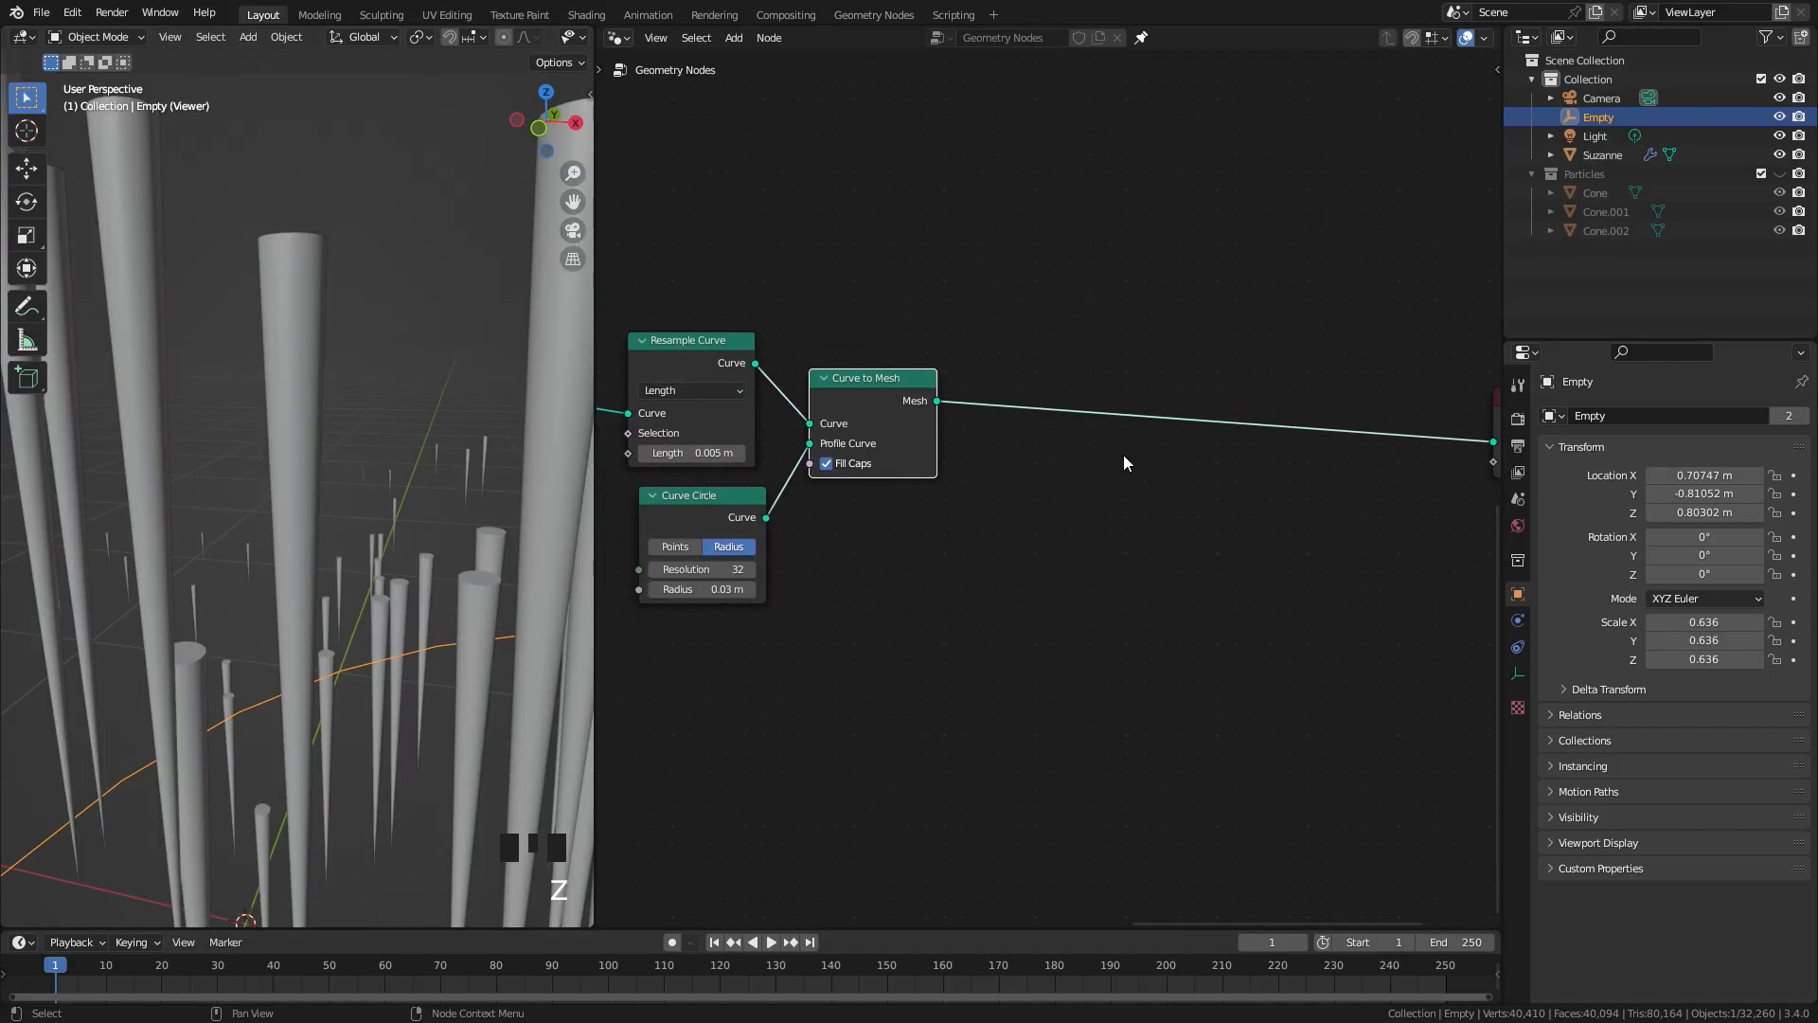
Step: Duplicate the ice's Noise Texture, Subtract, Scale and Set Position nodes and place the copies beside the icicle nodes
{"action": "scroll", "coordinate": [995, 294], "scroll_direction": "down", "scroll_amount": 2}
{"action": "middle_click_drag", "start_coordinate": [985, 258], "coordinate": [1025, 684]}
{"action": "scroll", "coordinate": [1017, 494], "scroll_direction": "up", "scroll_amount": 3}
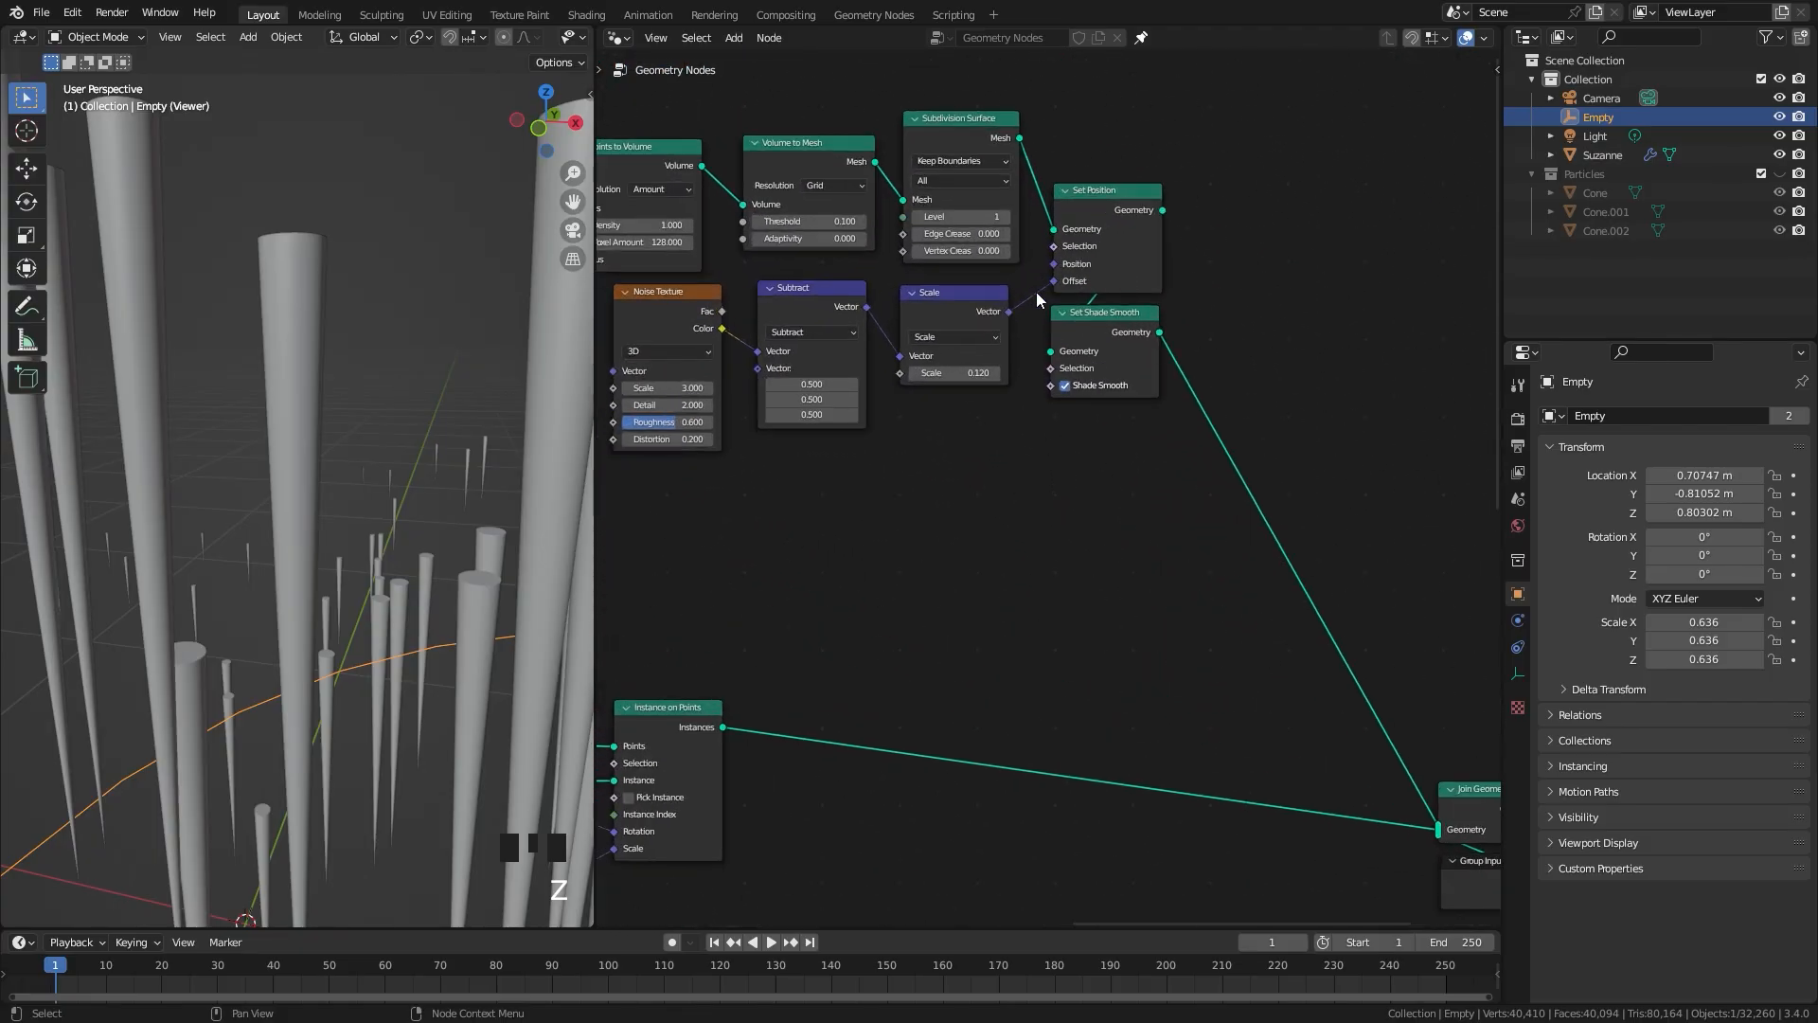
{"action": "left_click", "coordinate": [1102, 197]}
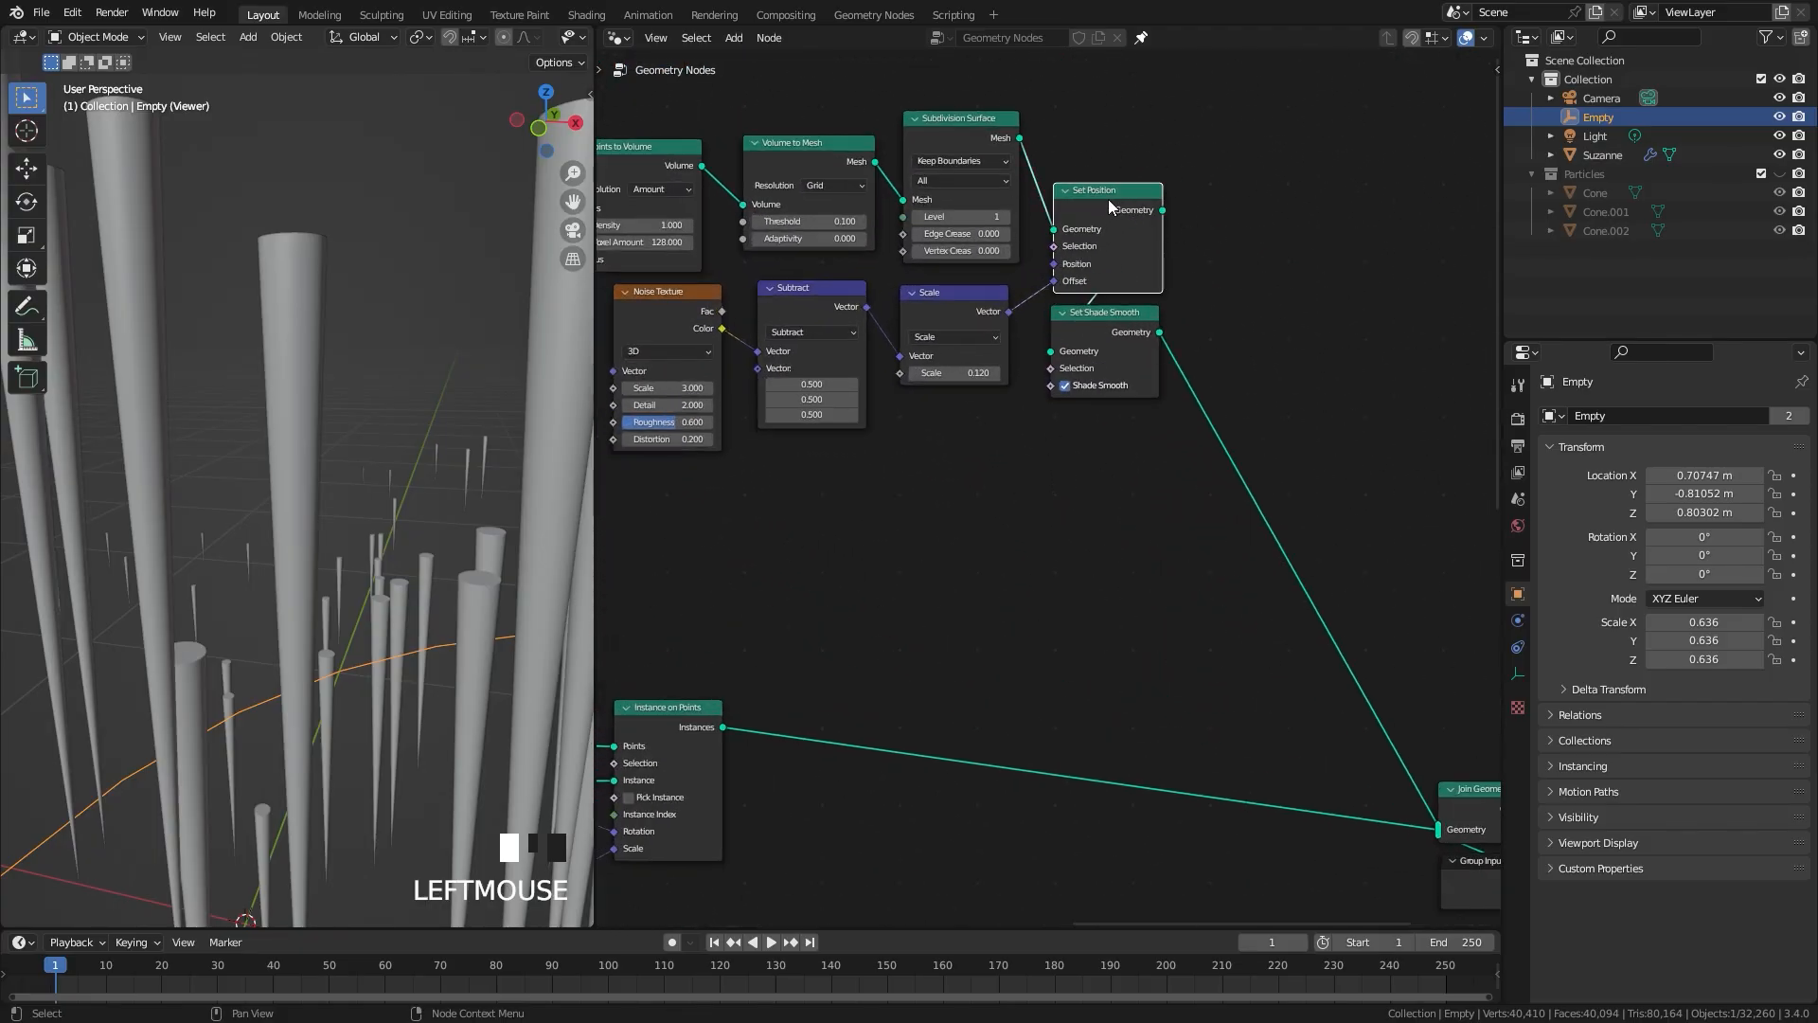
{"action": "left_click", "coordinate": [920, 311], "text": "shift"}
{"action": "left_click", "coordinate": [779, 306], "text": "shift"}
{"action": "left_click", "coordinate": [667, 304], "text": "shift"}
{"action": "scroll", "coordinate": [986, 414], "scroll_direction": "down", "scroll_amount": 2}
{"action": "scroll", "coordinate": [986, 414], "scroll_direction": "down", "scroll_amount": 5, "text": "shift"}
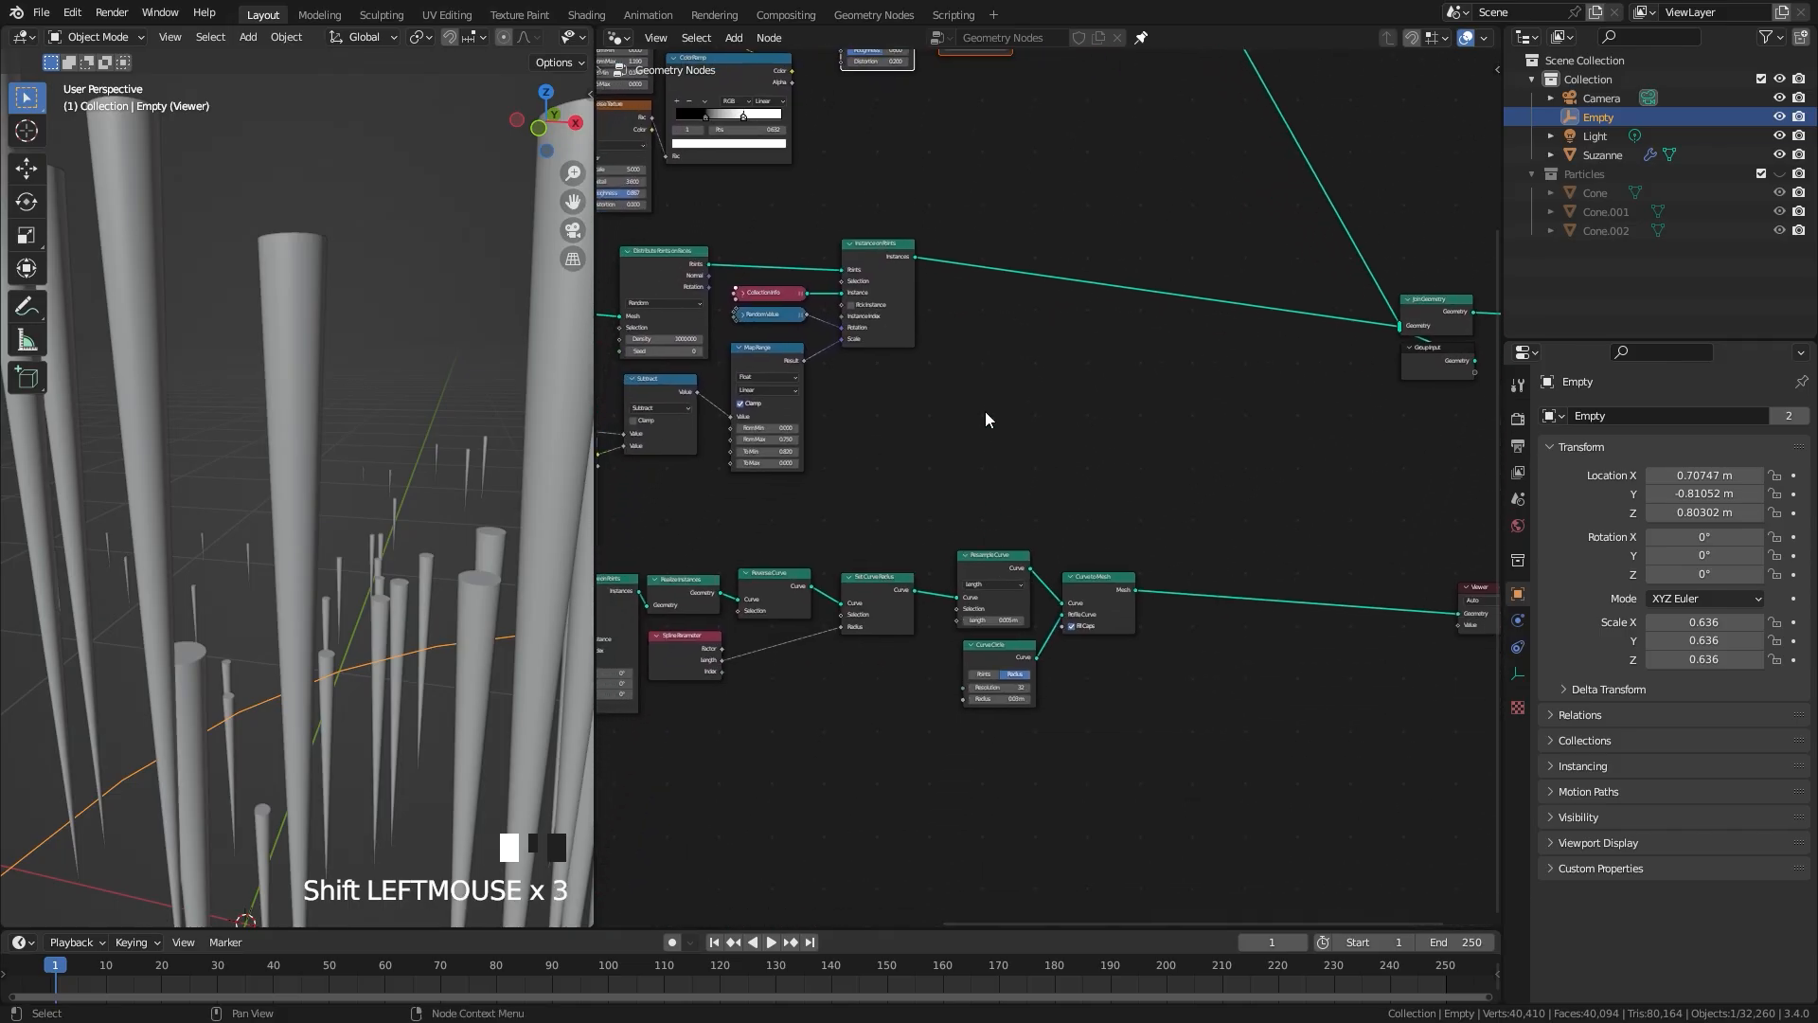
{"action": "key", "text": "shift+d"}
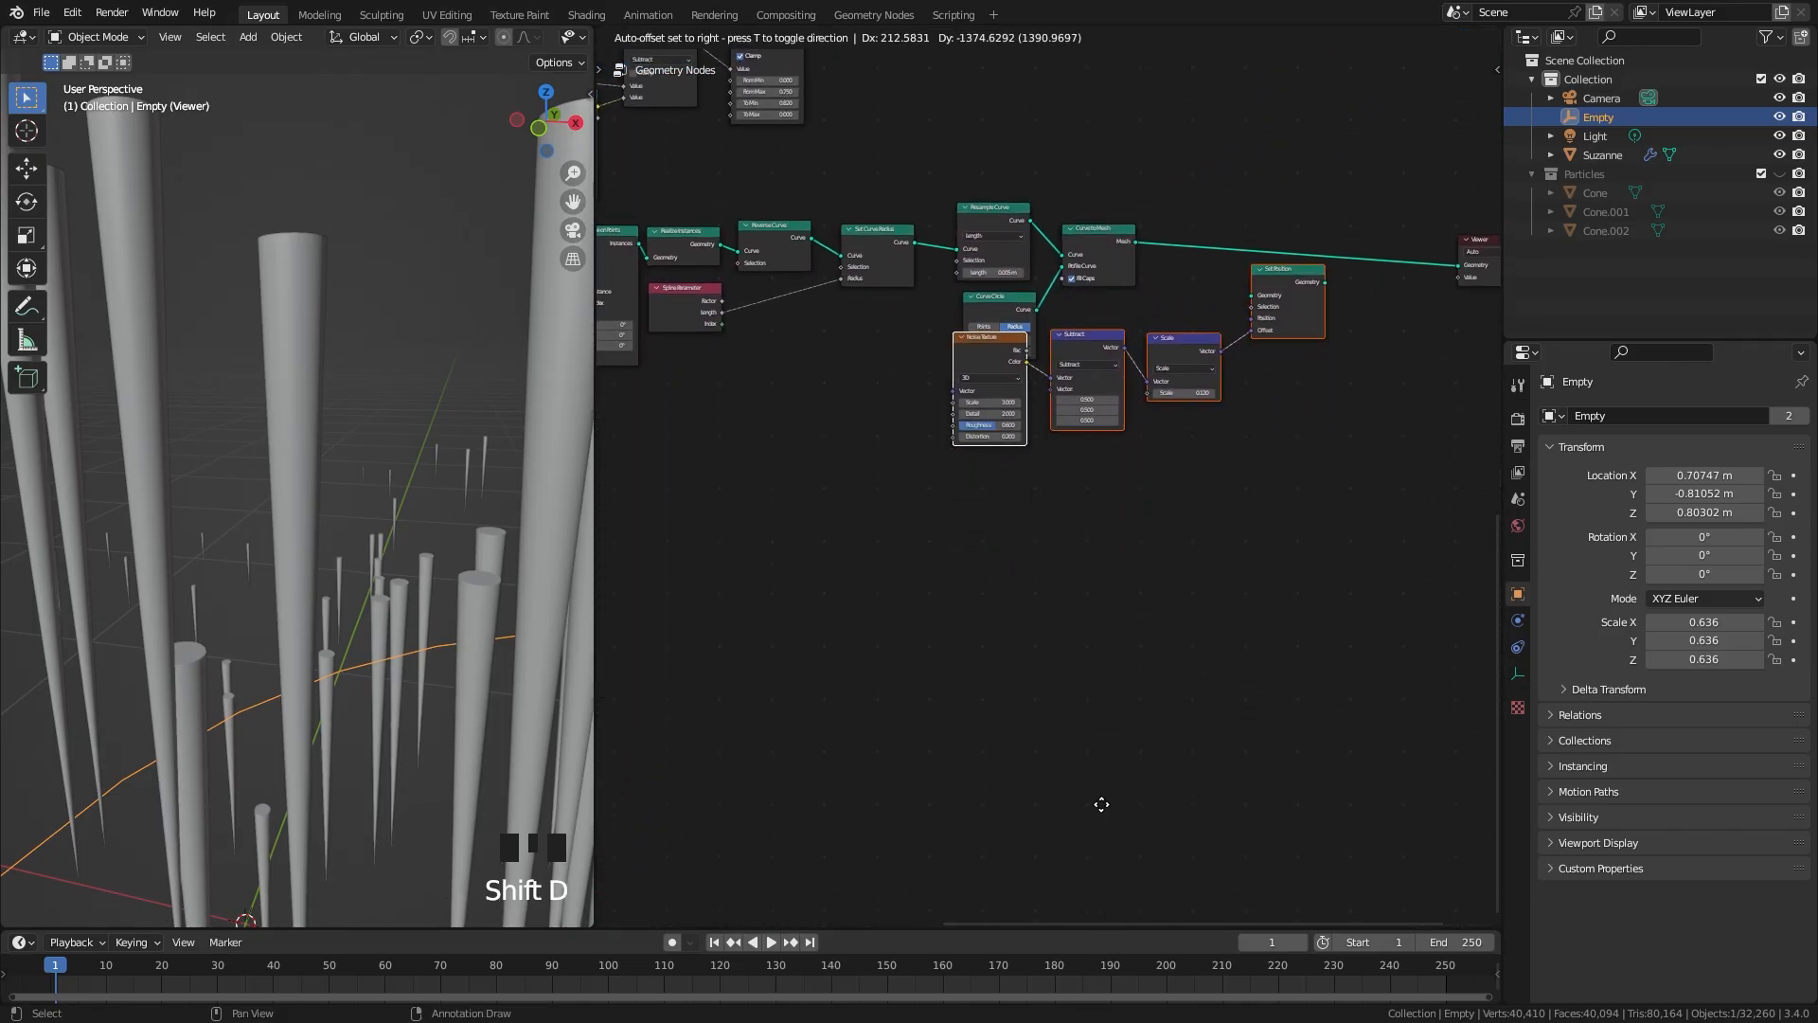
{"action": "left_click", "coordinate": [1100, 858]}
Step: Insert the duplicated Set Position between Curve to Mesh and Viewer, with its noise nodes arranged below
{"action": "middle_click_drag", "start_coordinate": [1227, 602], "coordinate": [1016, 859]}
{"action": "scroll", "coordinate": [1017, 859], "scroll_direction": "up", "scroll_amount": 4}
{"action": "scroll", "coordinate": [1045, 486], "scroll_direction": "up", "scroll_amount": 1}
{"action": "left_click_drag", "start_coordinate": [840, 329], "coordinate": [1040, 513]}
{"action": "mouse_move", "coordinate": [1168, 488]}
{"action": "left_mouse_down"}
{"action": "mouse_move", "coordinate": [1287, 328]}
{"action": "mouse_move", "coordinate": [1398, 370]}
{"action": "left_mouse_up"}
{"action": "left_click_drag", "start_coordinate": [1097, 500], "coordinate": [1055, 365]}
{"action": "middle_click_drag", "start_coordinate": [297, 532], "coordinate": [339, 531]}
{"action": "scroll", "coordinate": [339, 531], "scroll_direction": "up", "scroll_amount": 2}
{"action": "scroll", "coordinate": [720, 585], "scroll_direction": "up", "scroll_amount": 2}
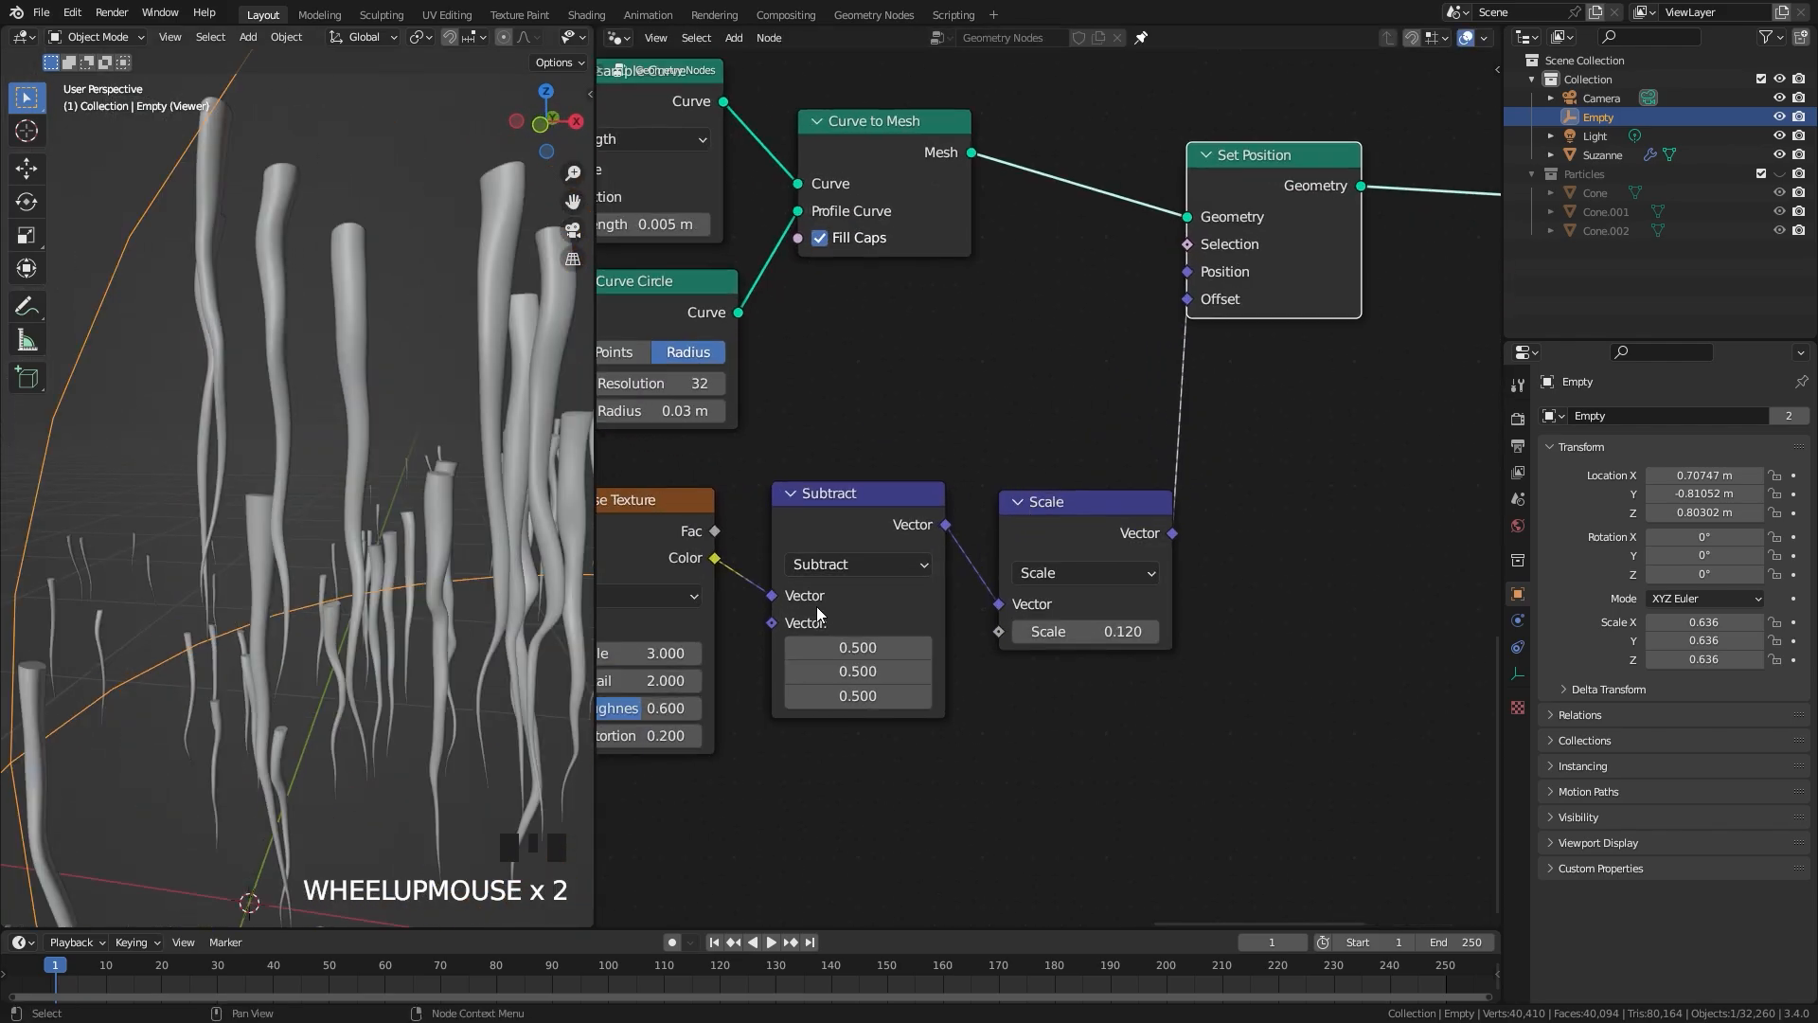
Step: Set the icicle Noise Texture's scale to 4 and its detail to 3
{"action": "scroll", "coordinate": [820, 614], "scroll_direction": "up", "scroll_amount": 2}
{"action": "left_click", "coordinate": [739, 634]}
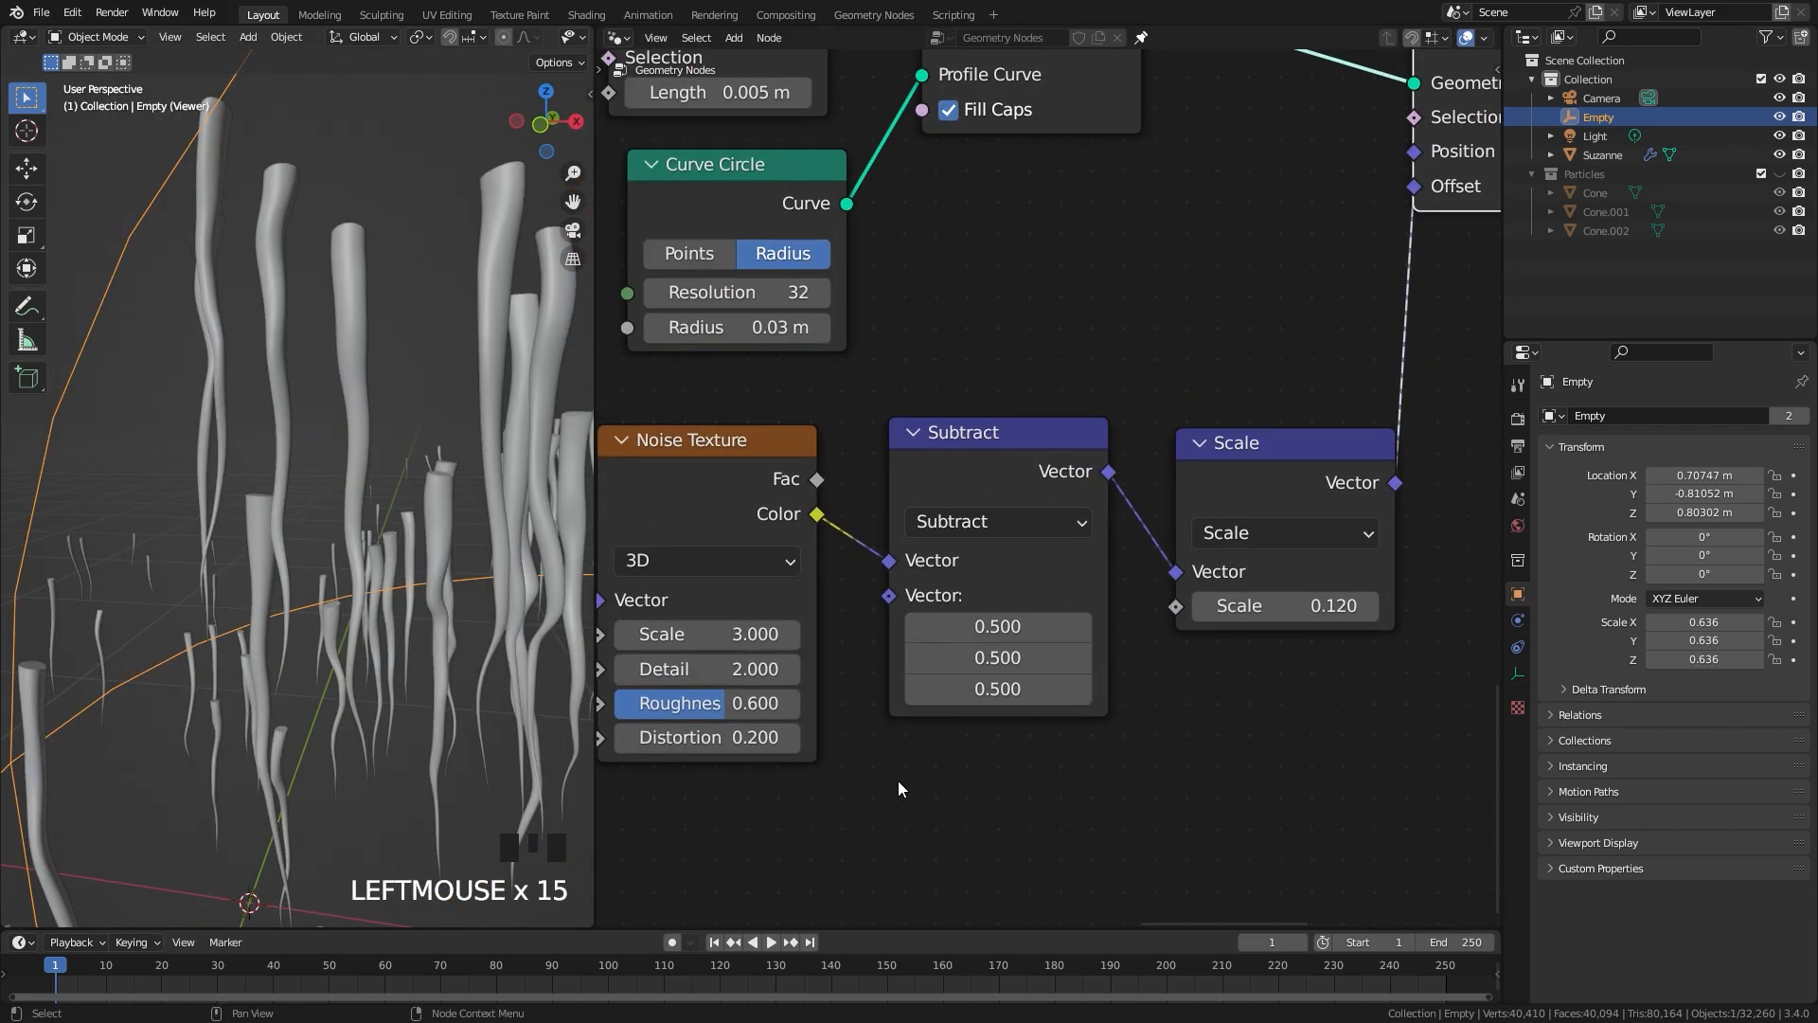
{"action": "type", "text": "4"}
{"action": "left_click", "coordinate": [848, 765]}
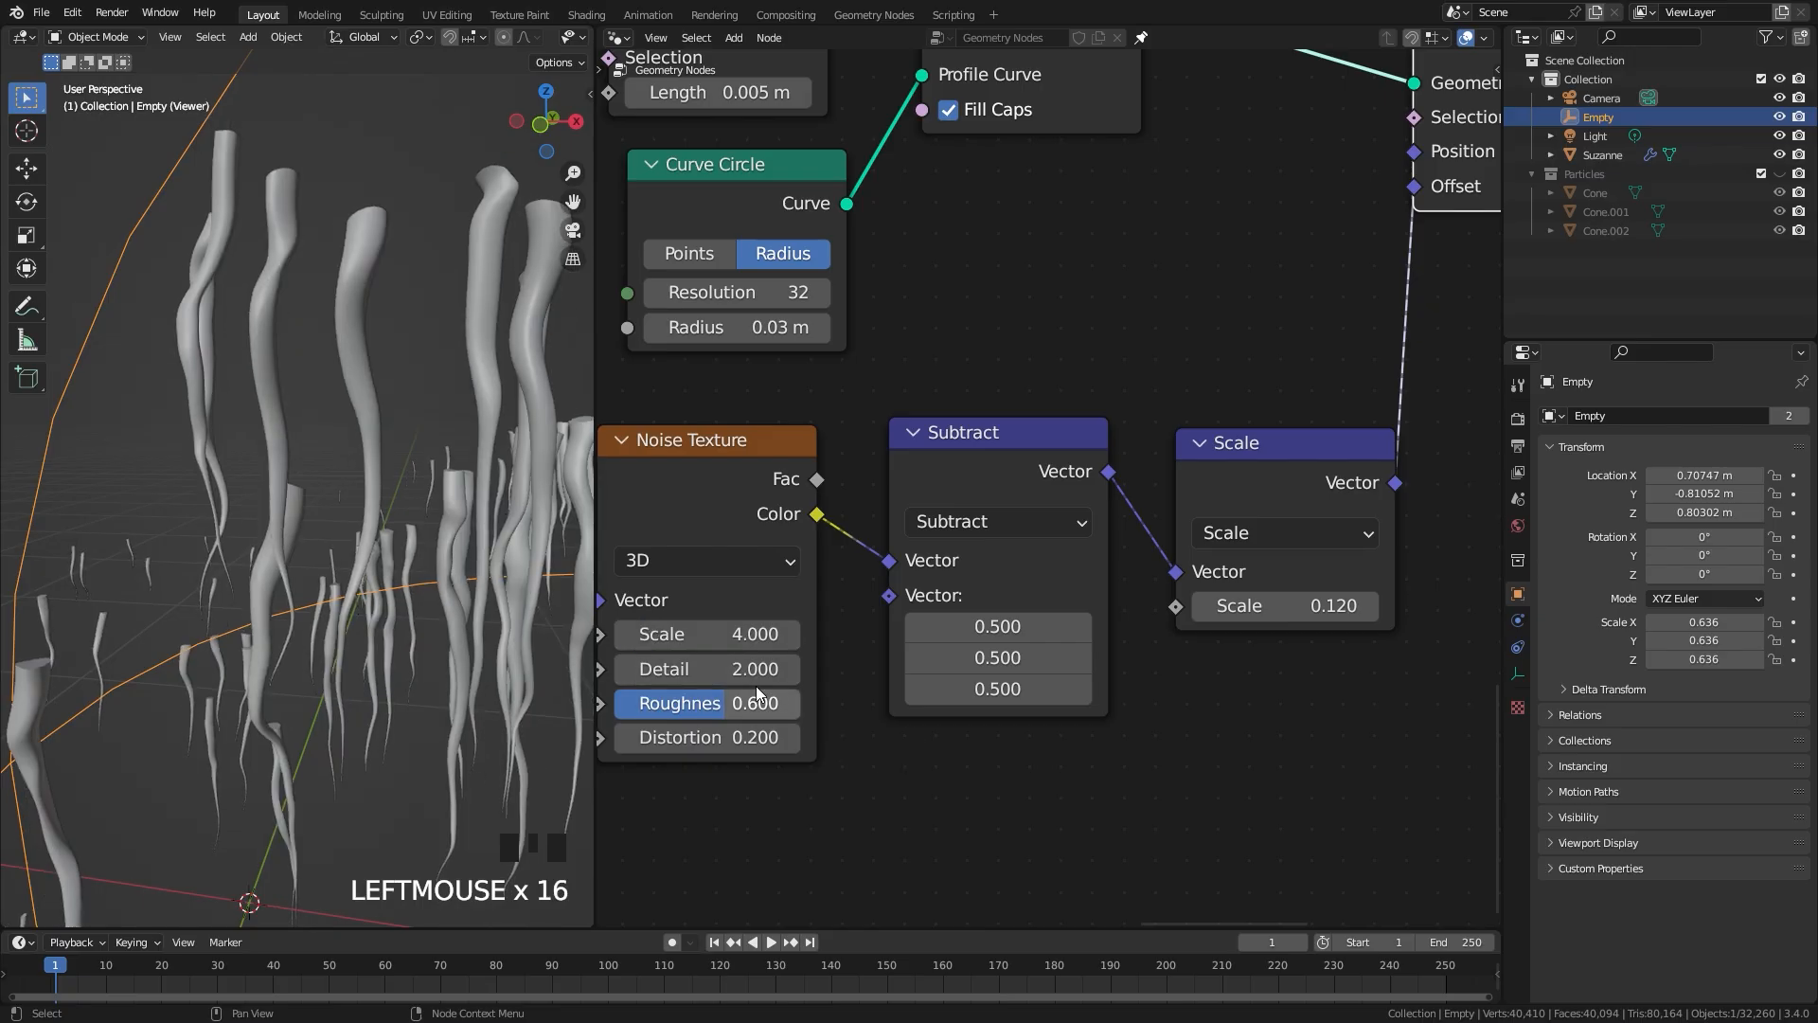
{"action": "left_click_drag", "start_coordinate": [710, 668], "coordinate": [904, 669]}
{"action": "left_click", "coordinate": [712, 668]}
{"action": "type", "text": "3"}
{"action": "left_click", "coordinate": [830, 689]}
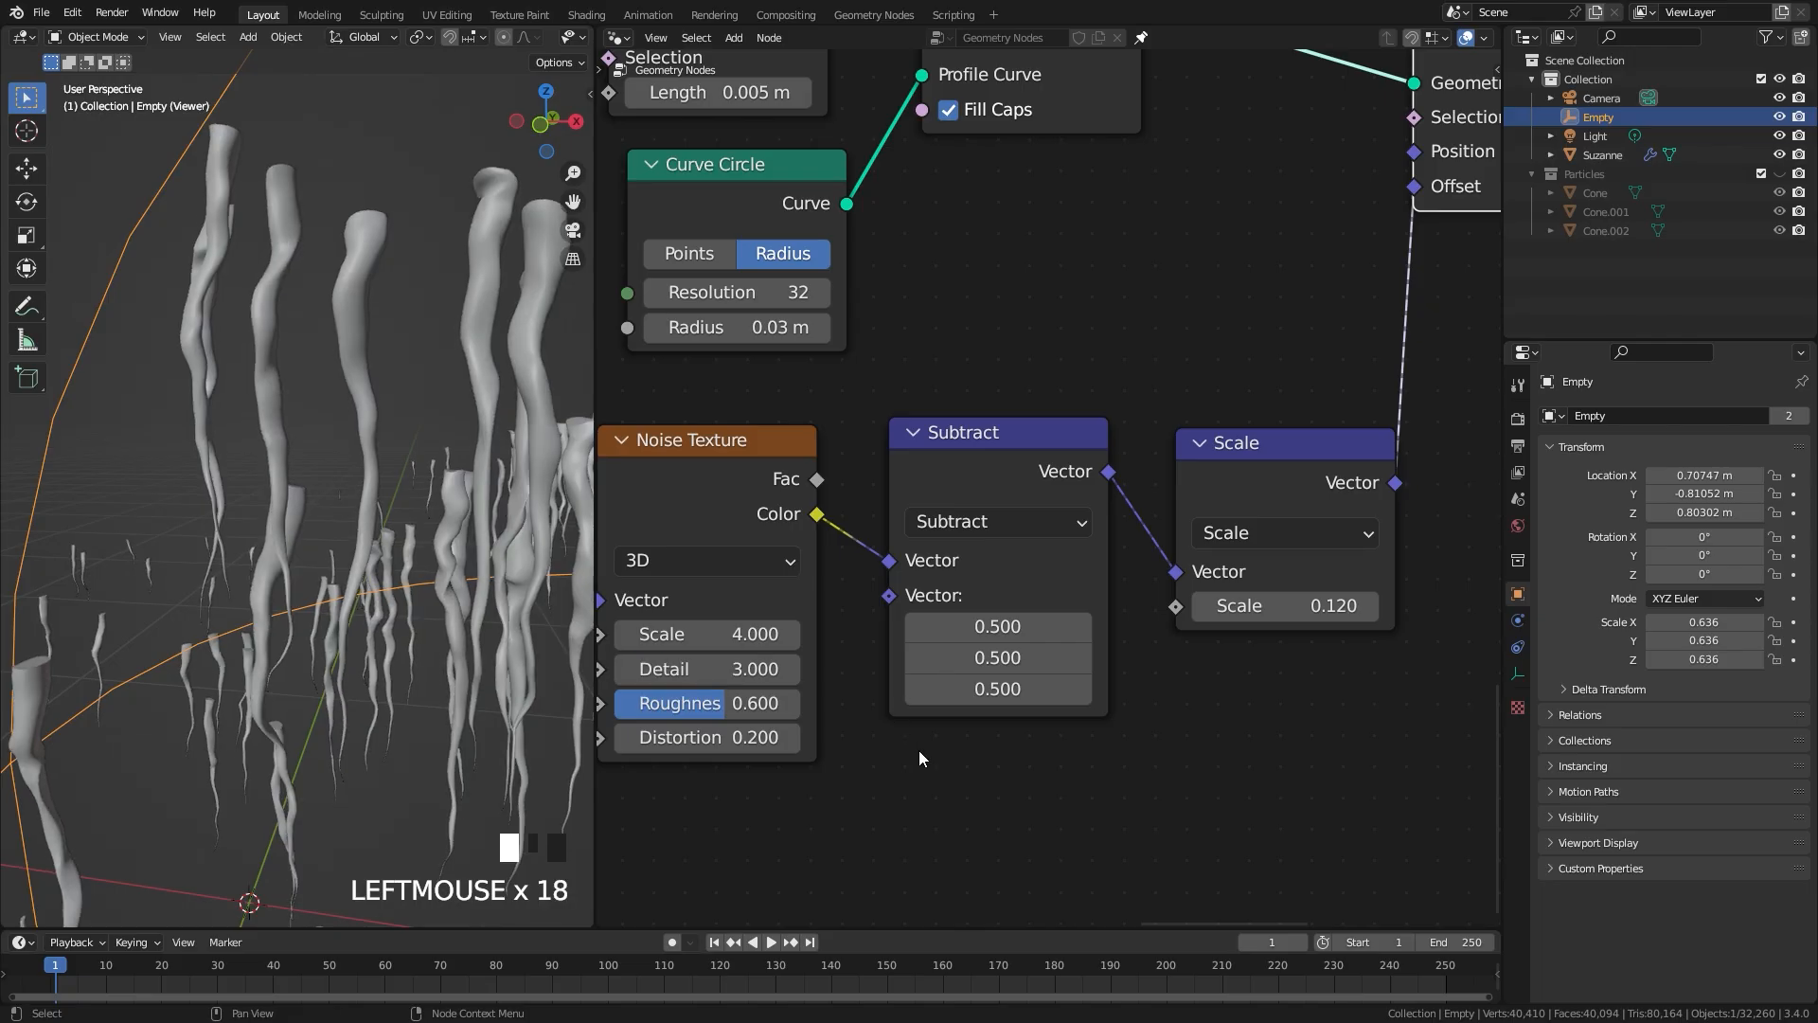
Step: Set the icicle displacement's vector Scale value to 0.05
{"action": "middle_click_drag", "start_coordinate": [1271, 512], "coordinate": [1042, 514]}
{"action": "scroll", "coordinate": [296, 544], "scroll_direction": "down", "scroll_amount": 2}
{"action": "scroll", "coordinate": [295, 544], "scroll_direction": "up", "scroll_amount": 2}
{"action": "scroll", "coordinate": [1051, 607], "scroll_direction": "up", "scroll_amount": 1}
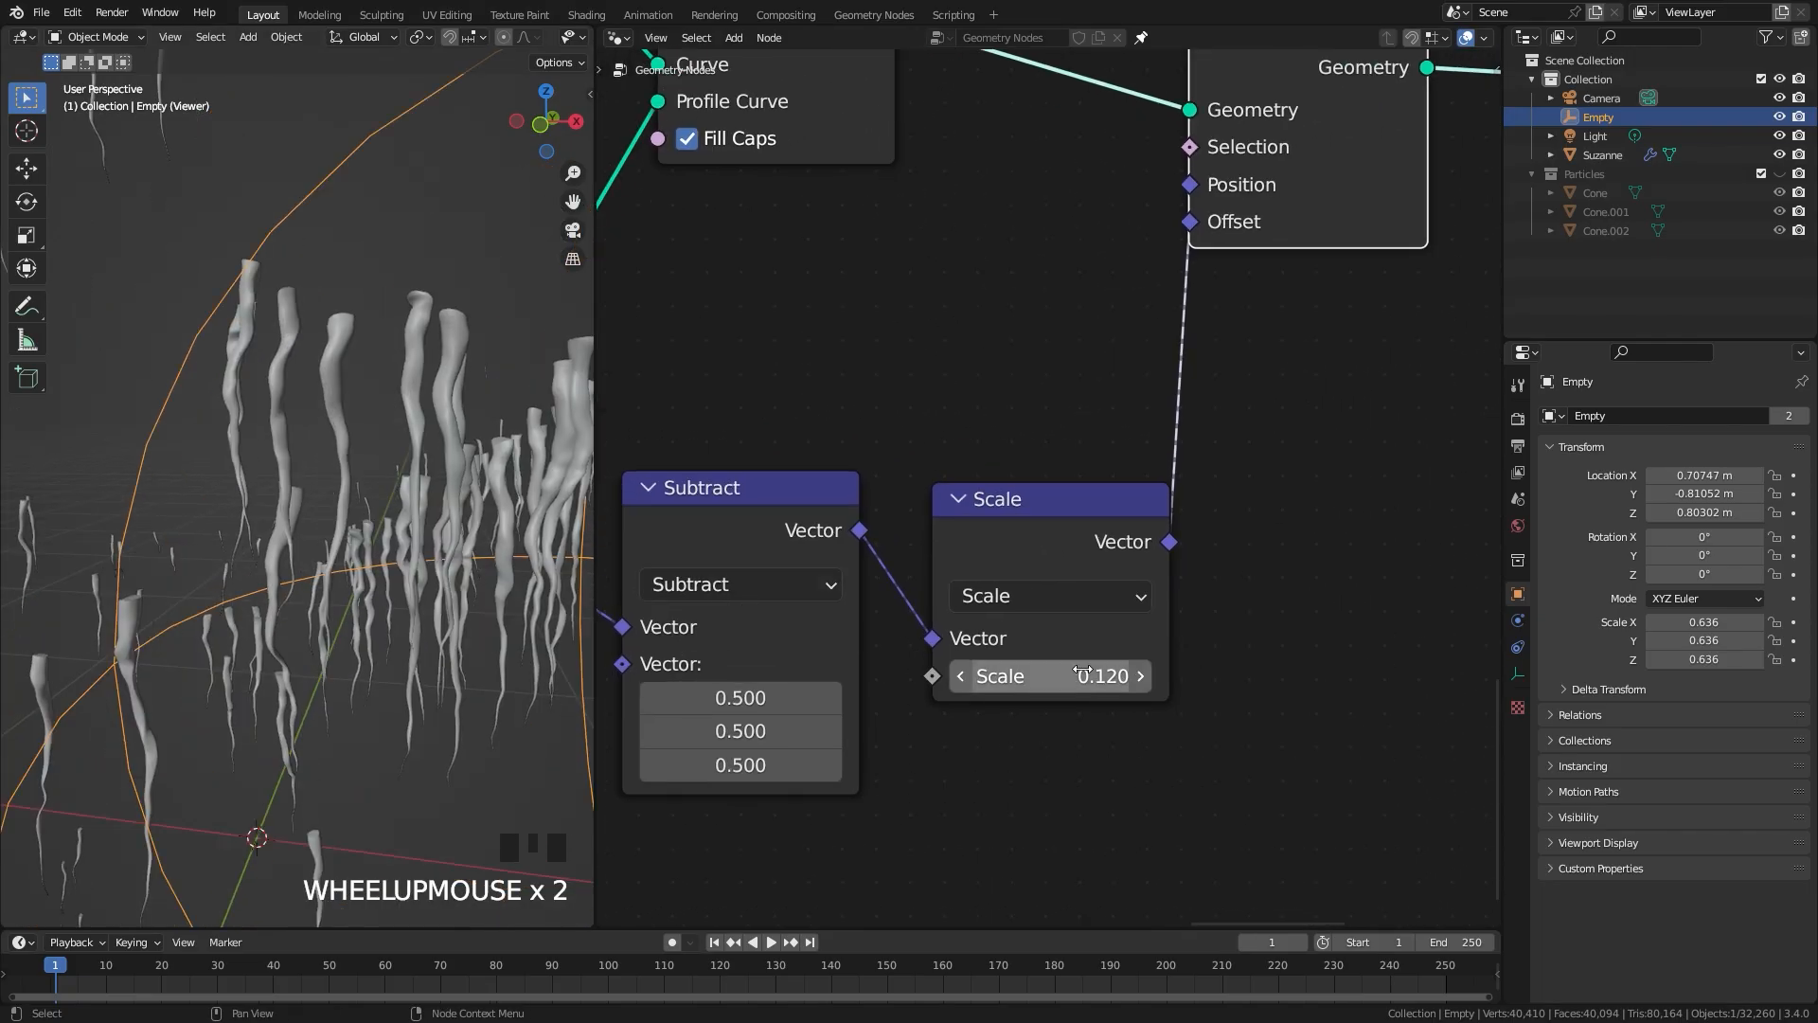
{"action": "left_click", "coordinate": [1062, 671]}
{"action": "type", "text": "."}
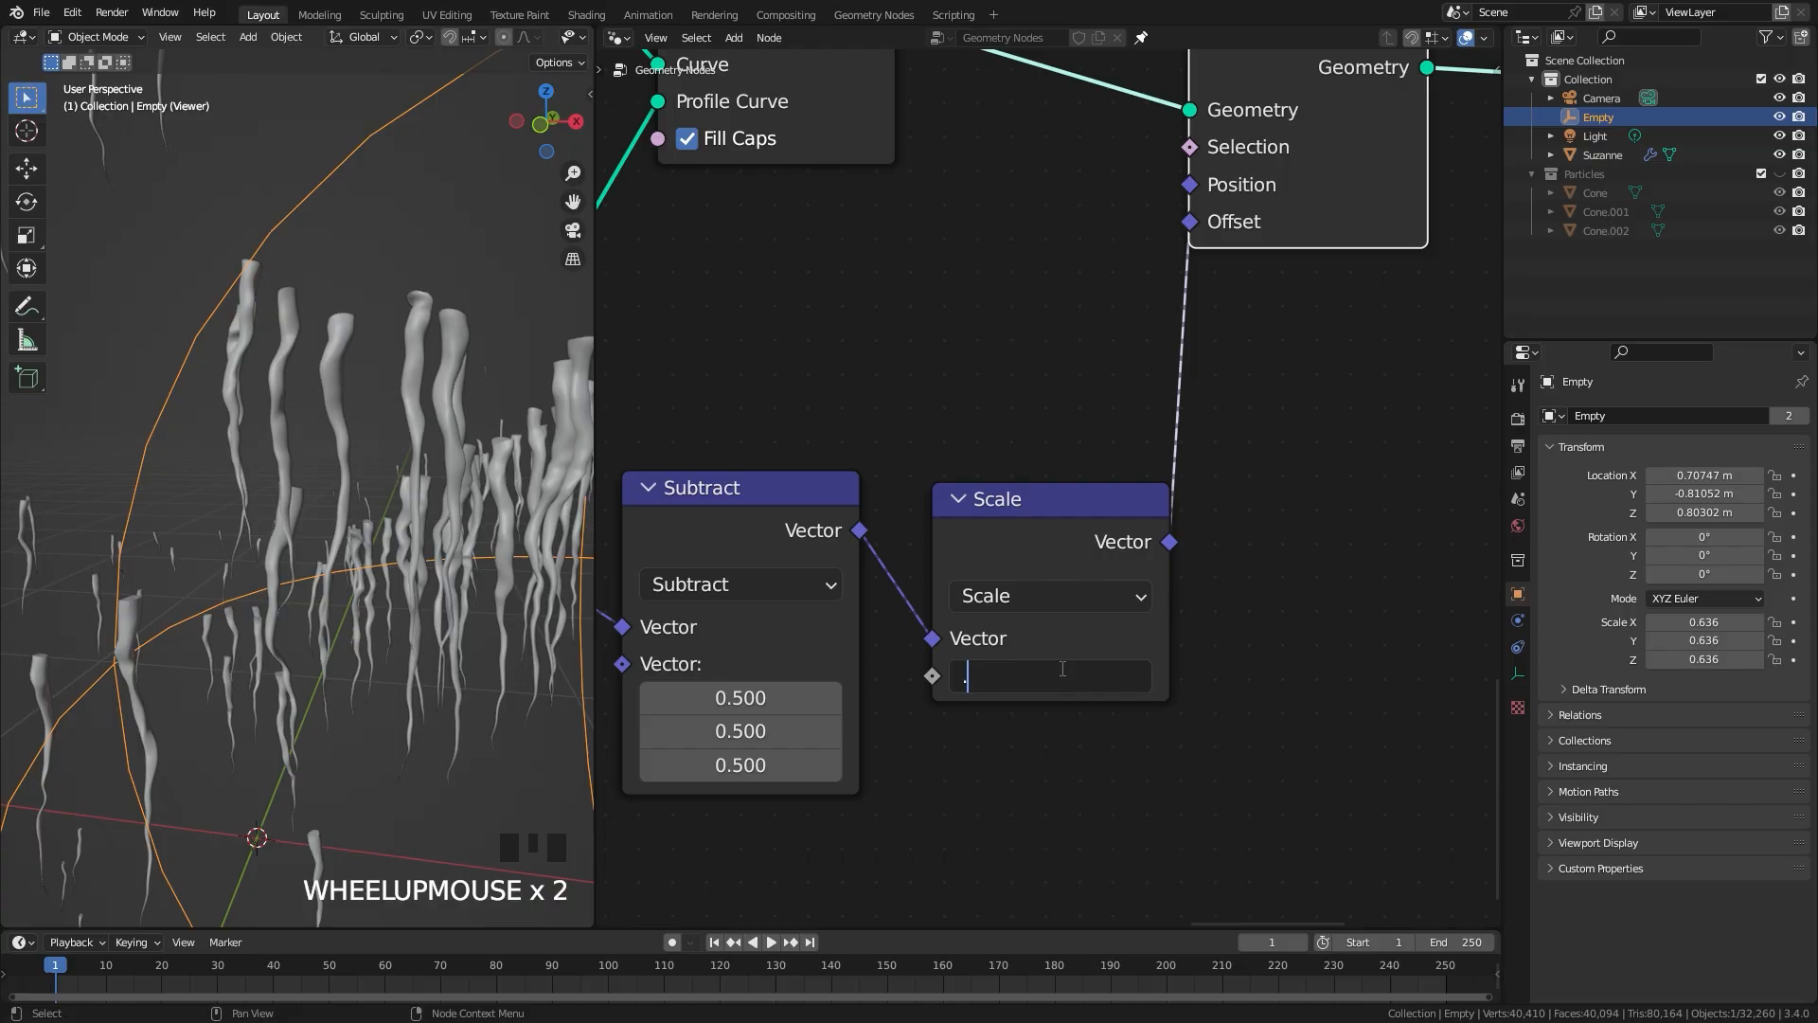
{"action": "type", "text": "05"}
{"action": "left_click", "coordinate": [1015, 638]}
{"action": "scroll", "coordinate": [233, 603], "scroll_direction": "down", "scroll_amount": 2}
{"action": "mouse_move", "coordinate": [233, 602]}
{"action": "middle_mouse_down"}
{"action": "mouse_move", "coordinate": [140, 589]}
{"action": "mouse_move", "coordinate": [350, 590]}
{"action": "mouse_move", "coordinate": [206, 595]}
{"action": "middle_mouse_up"}
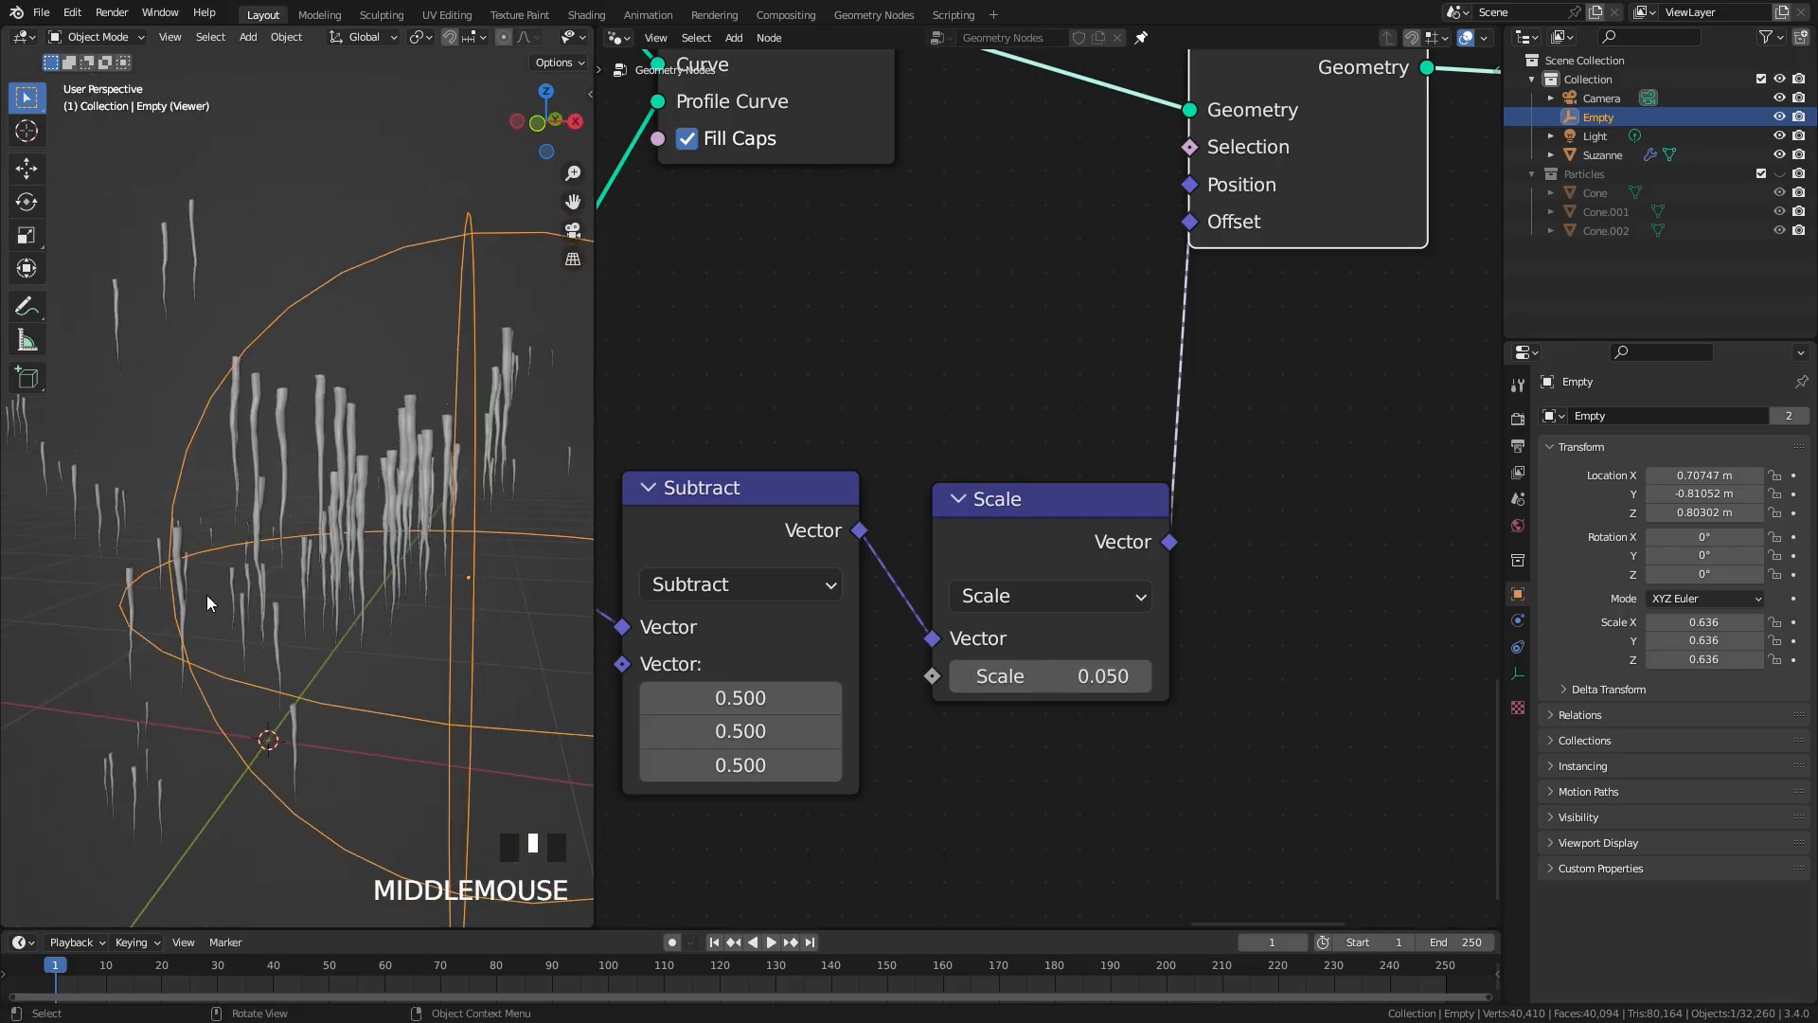
Step: Set the Curve Circle radius to 0.05 m and try moving the Empty to test the icicles
{"action": "scroll", "coordinate": [265, 528], "scroll_direction": "up", "scroll_amount": 3}
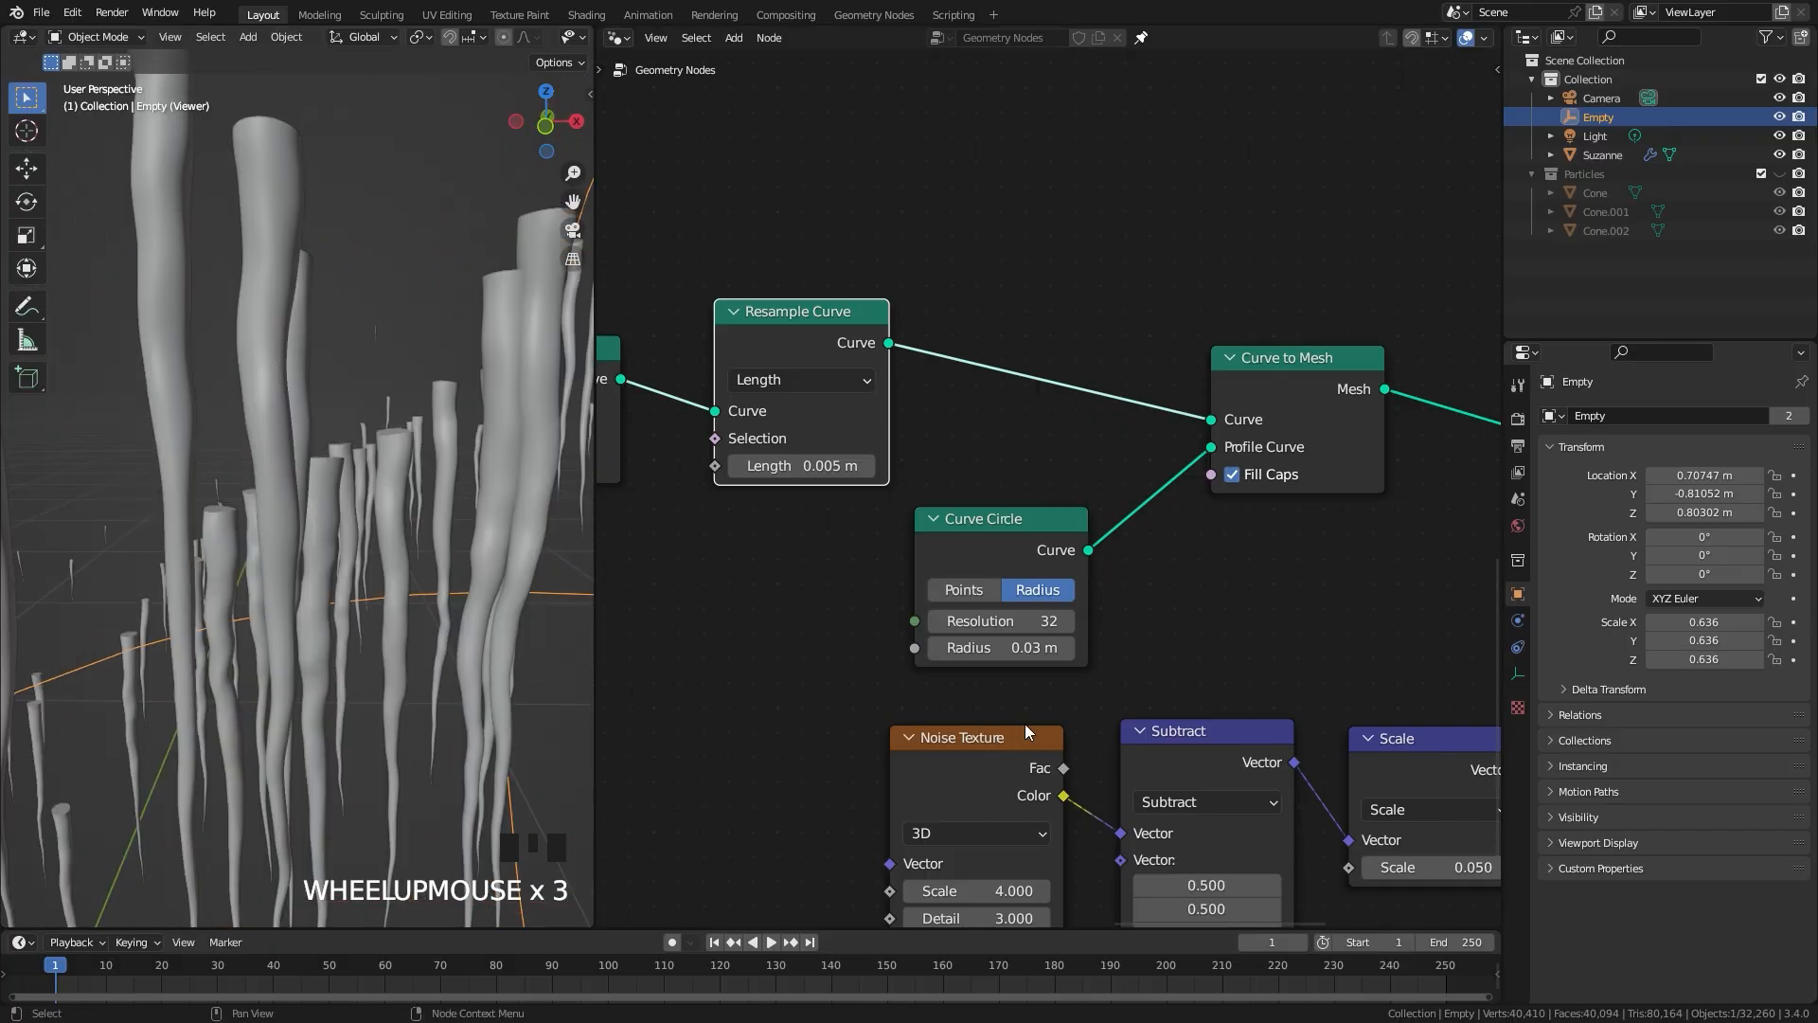
{"action": "left_click", "coordinate": [1028, 648]}
{"action": "left_click", "coordinate": [969, 648]}
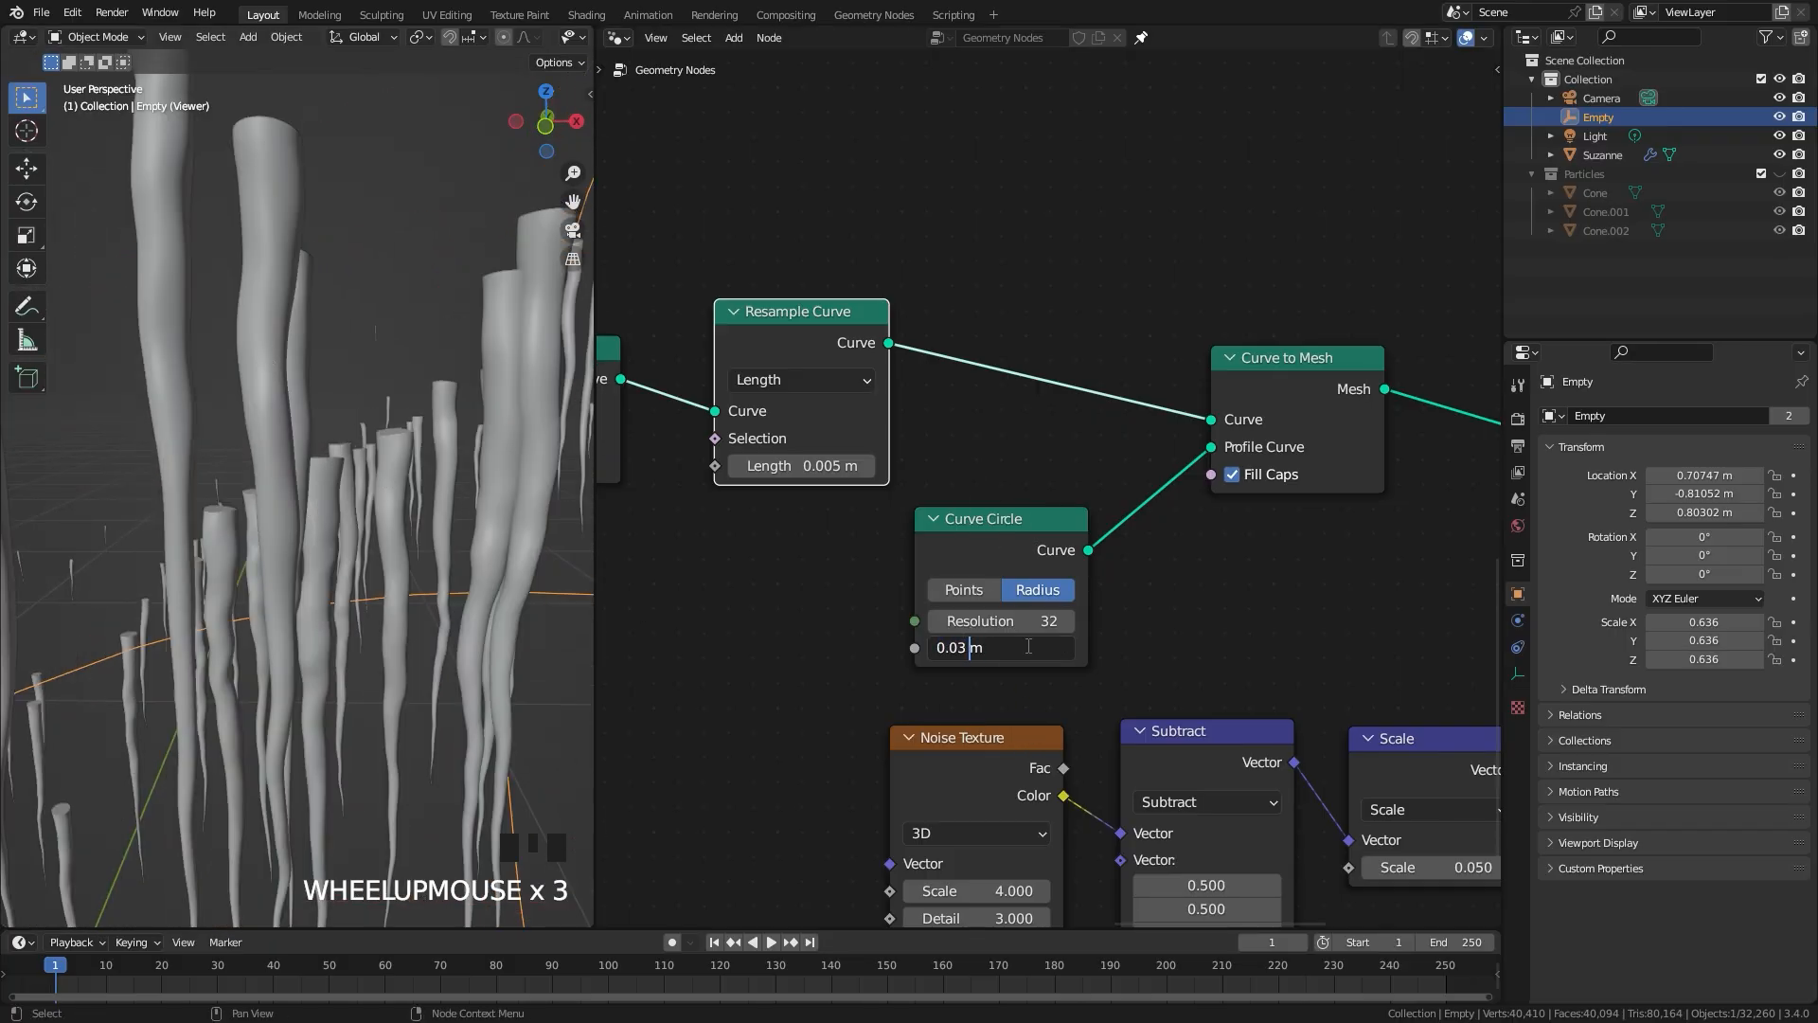
{"action": "type", "text": "5"}
{"action": "key", "text": "Return"}
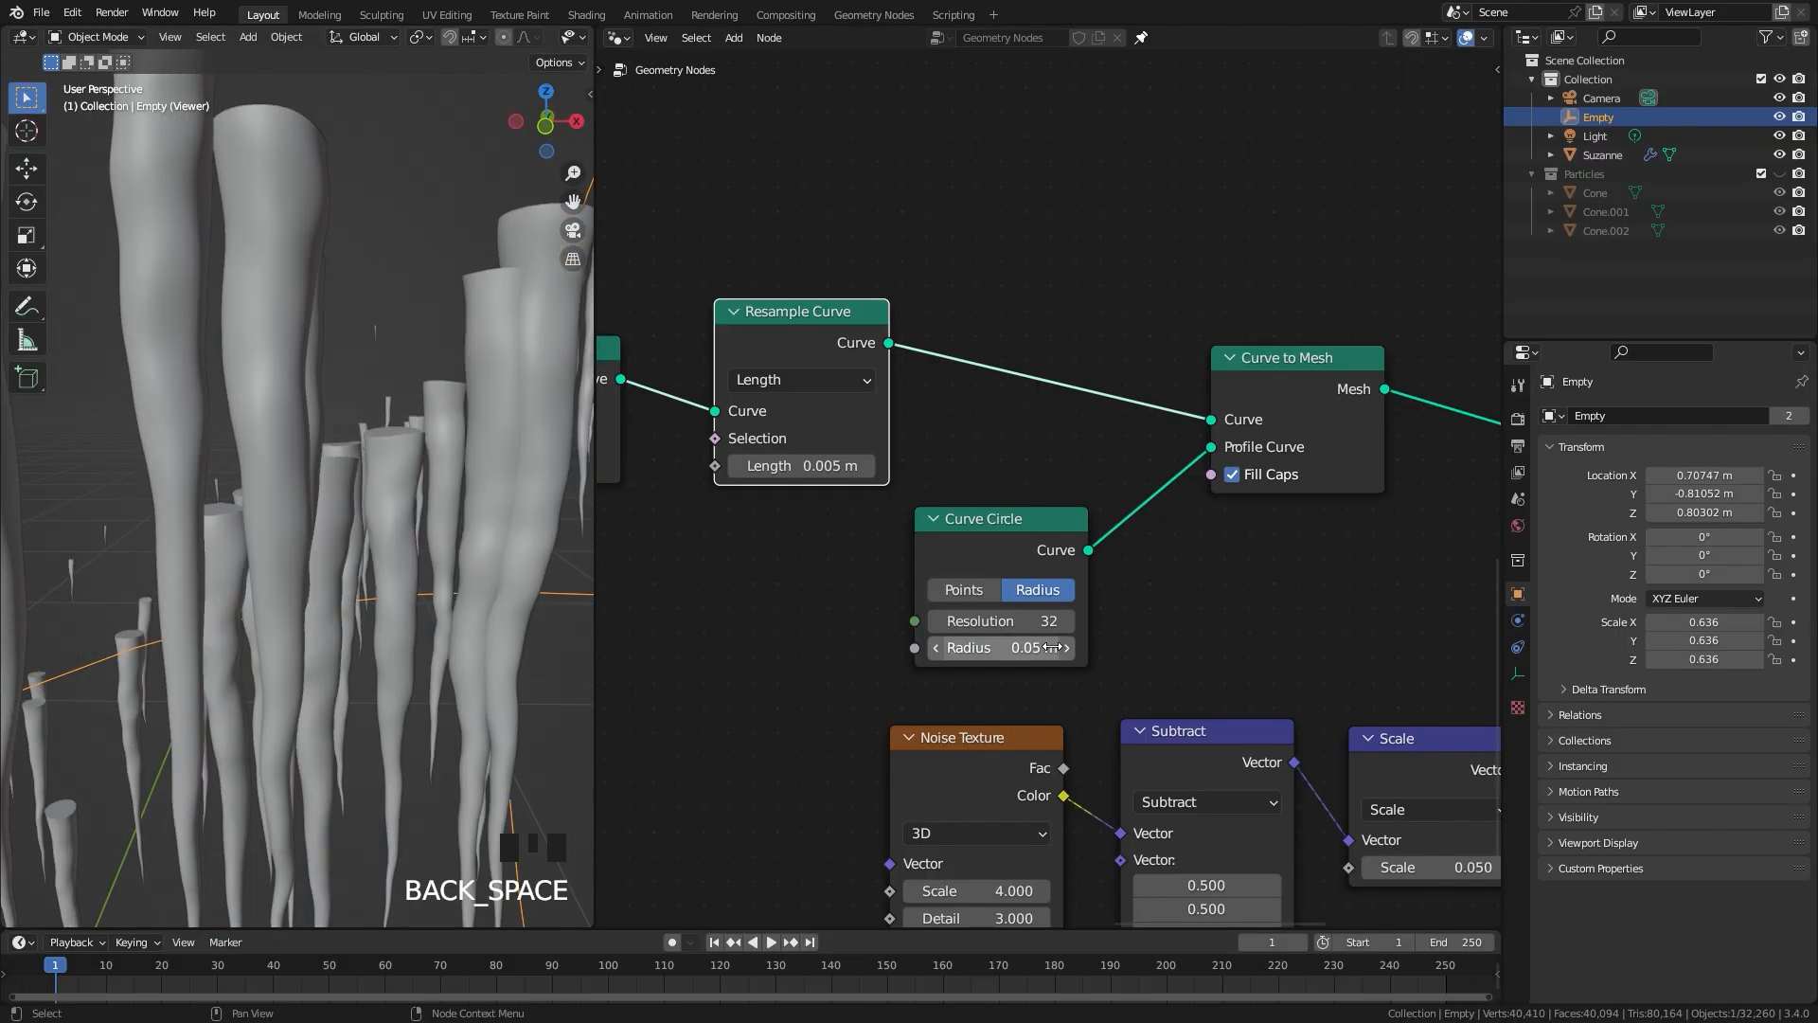
{"action": "scroll", "coordinate": [360, 426], "scroll_direction": "down", "scroll_amount": 3}
{"action": "middle_click_drag", "start_coordinate": [334, 432], "coordinate": [241, 437]}
{"action": "key", "text": "g"}
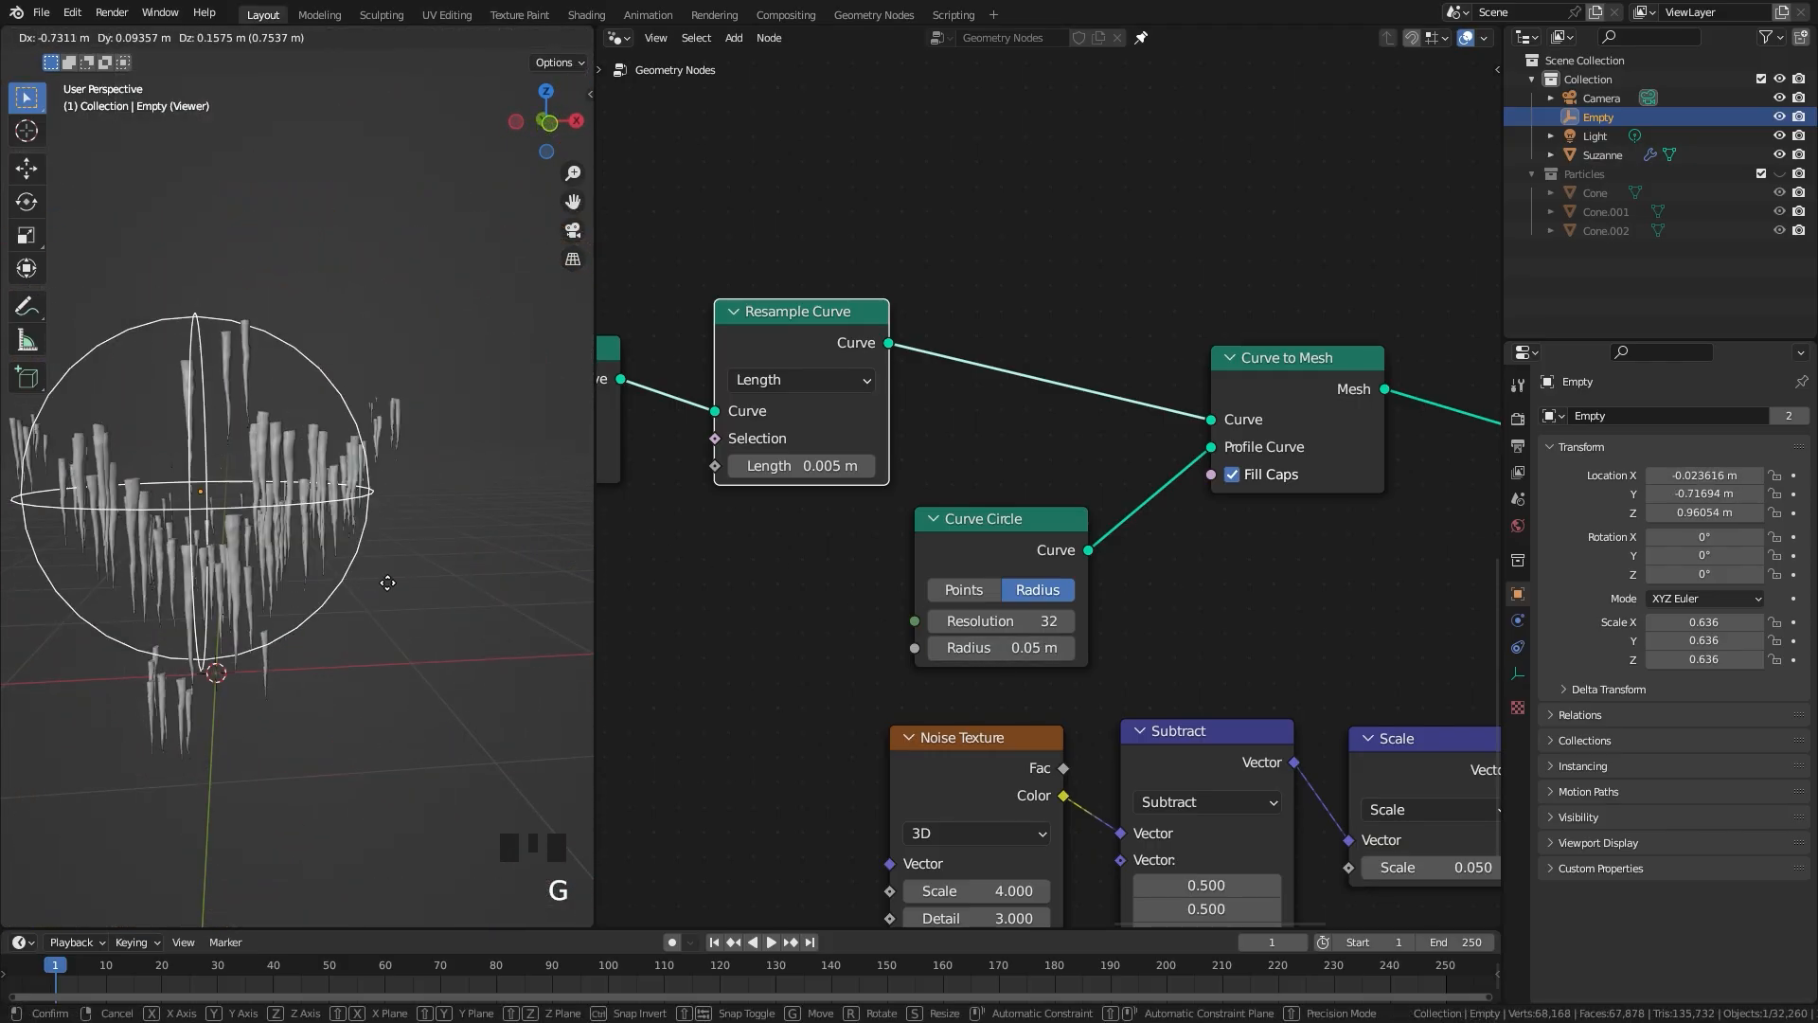
{"action": "left_click", "coordinate": [758, 597]}
Step: Connect the icicles' Set Position output to Join Geometry and delete the Viewer node
{"action": "scroll", "coordinate": [1010, 498], "scroll_direction": "down", "scroll_amount": 3}
{"action": "middle_click_drag", "start_coordinate": [1439, 389], "coordinate": [1031, 625]}
{"action": "scroll", "coordinate": [1030, 625], "scroll_direction": "up", "scroll_amount": 2}
{"action": "left_click_drag", "start_coordinate": [862, 819], "coordinate": [843, 273]}
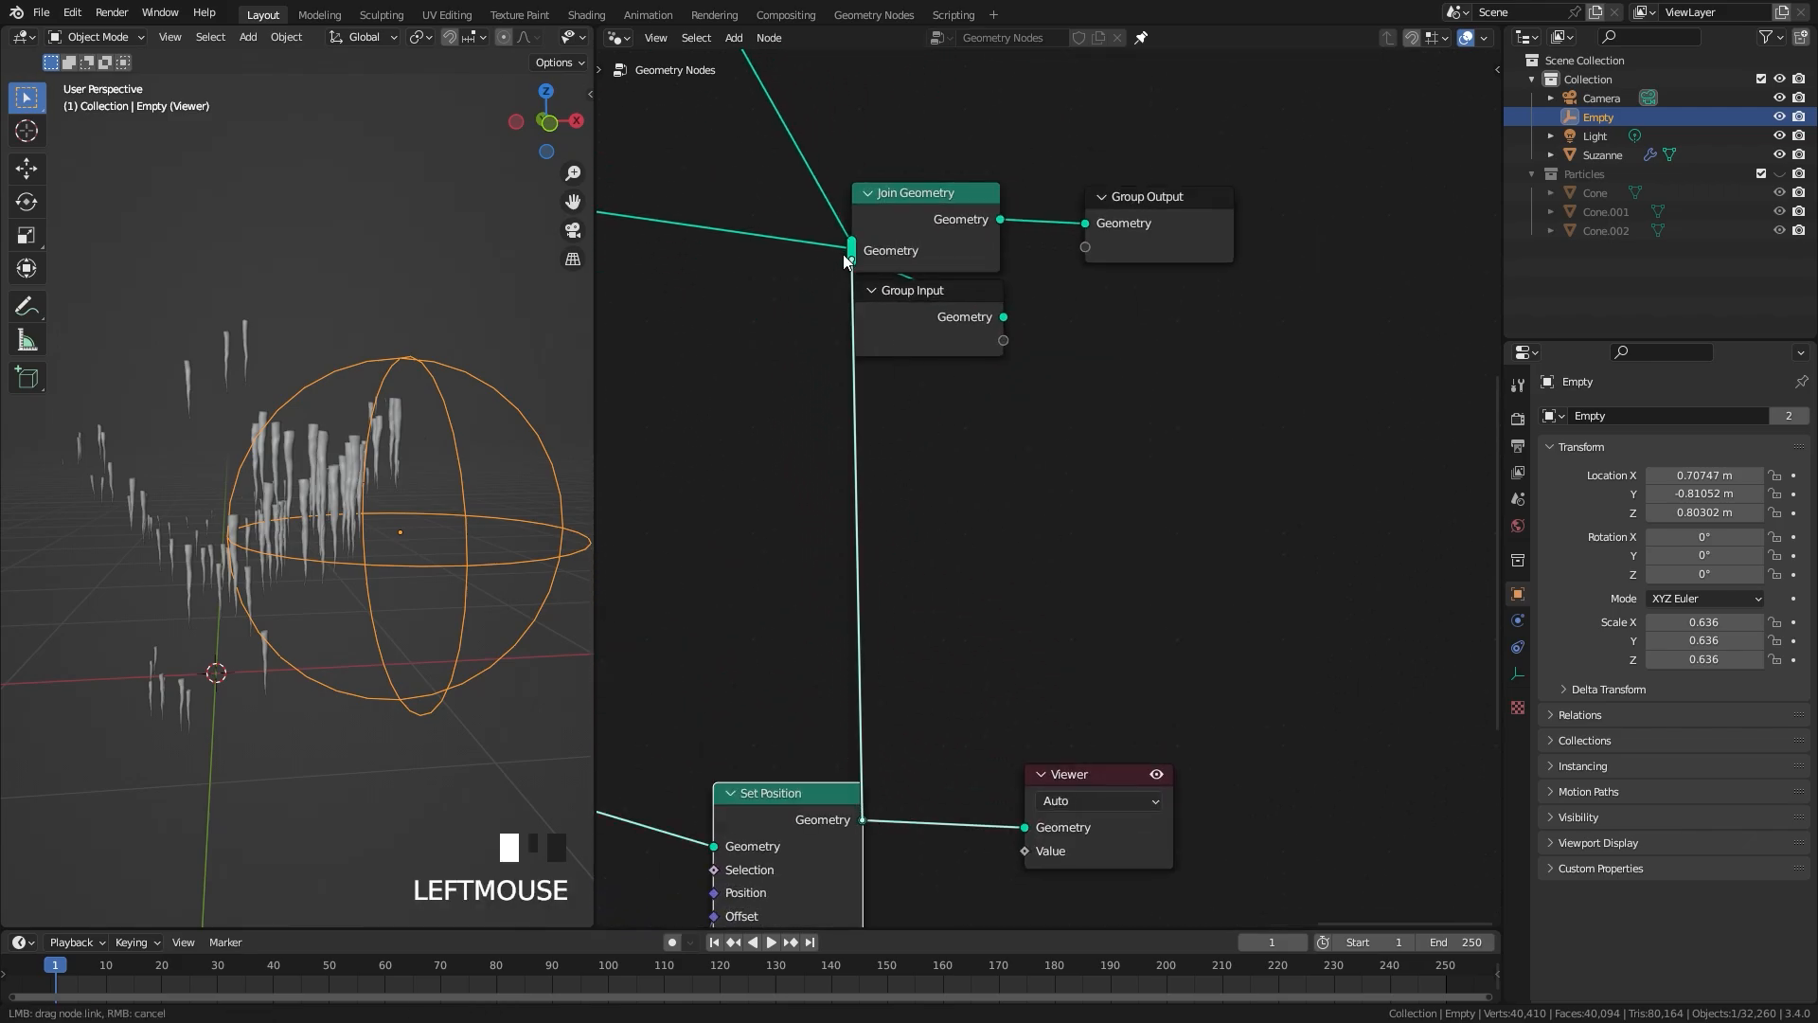
{"action": "left_click", "coordinate": [1119, 798]}
{"action": "scroll", "coordinate": [1106, 778], "scroll_direction": "down", "scroll_amount": 2}
{"action": "middle_click_drag", "start_coordinate": [1106, 779], "coordinate": [1282, 680]}
{"action": "left_click", "coordinate": [1282, 680]}
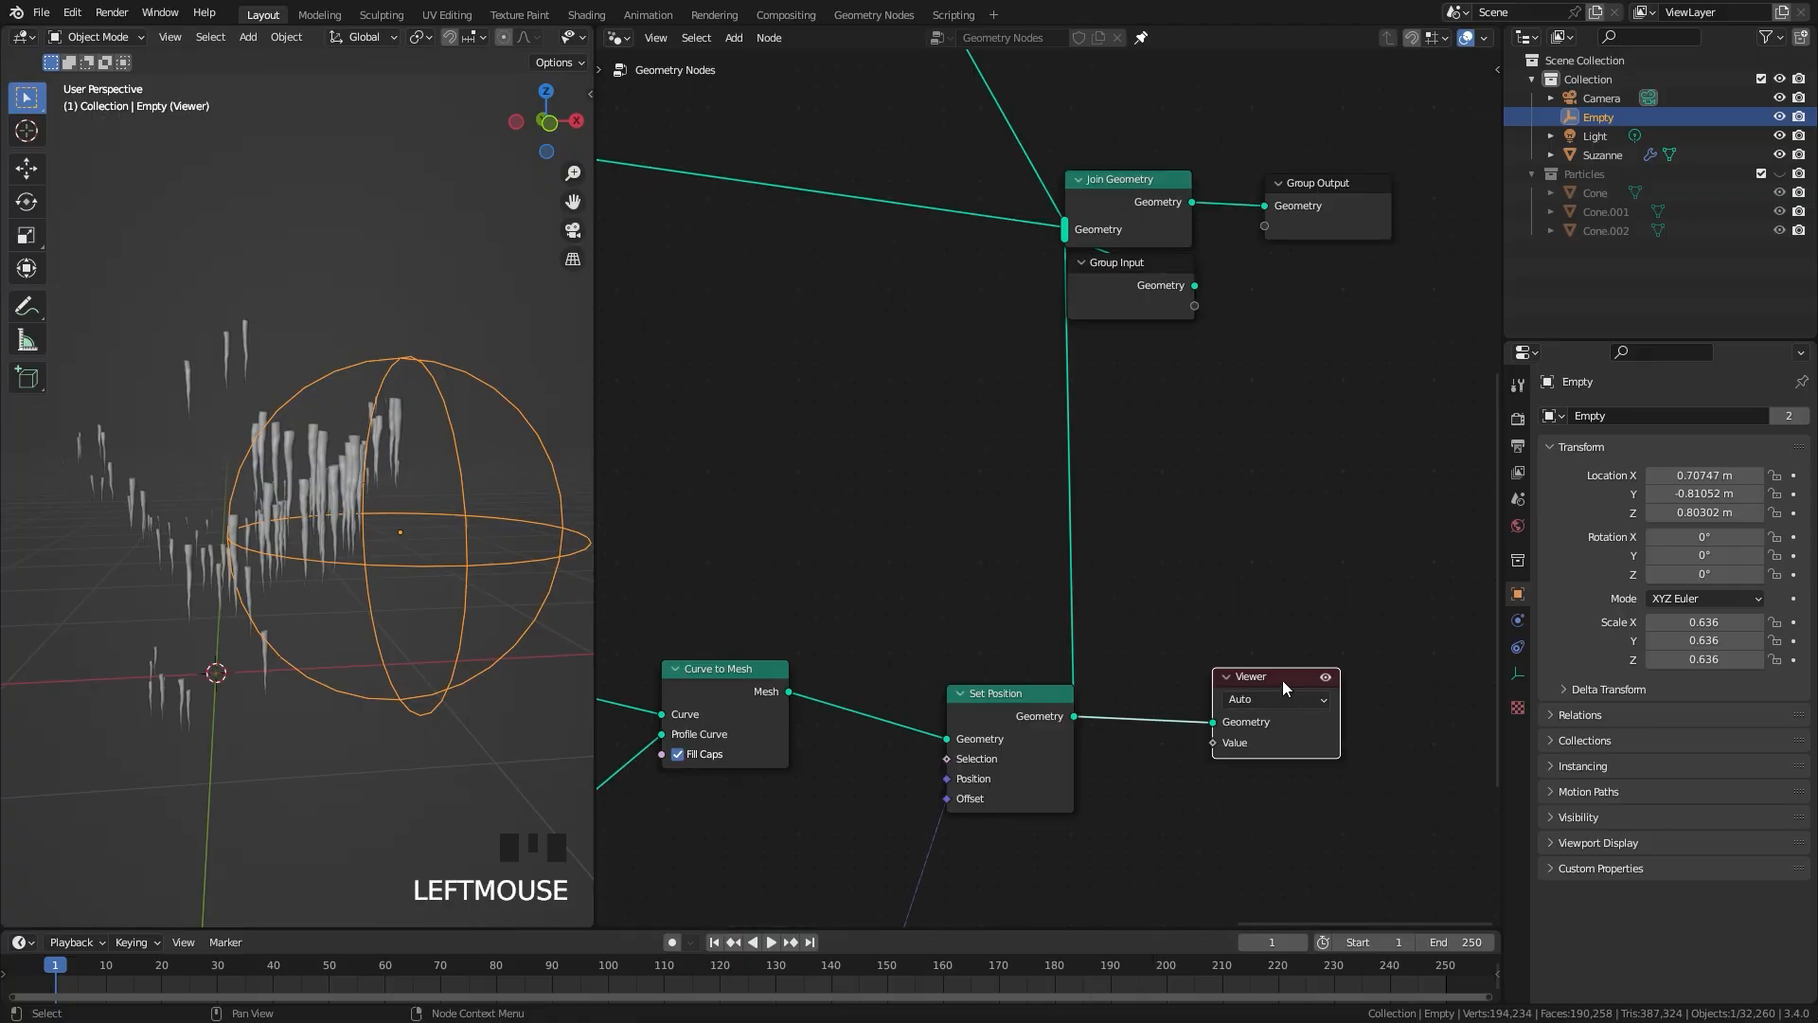
{"action": "key", "text": "x"}
Step: Move the Empty toward the middle of the monkey head by about -0.49 m in X, 0.06 m in Y and 0.17 m in Z
{"action": "middle_click_drag", "start_coordinate": [433, 535], "coordinate": [275, 517]}
{"action": "key", "text": "g"}
{"action": "left_click", "coordinate": [229, 503]}
Step: Shorten the icicles by setting the Curve Line's End Z to -0.4 m
{"action": "middle_click_drag", "start_coordinate": [860, 710], "coordinate": [1309, 483]}
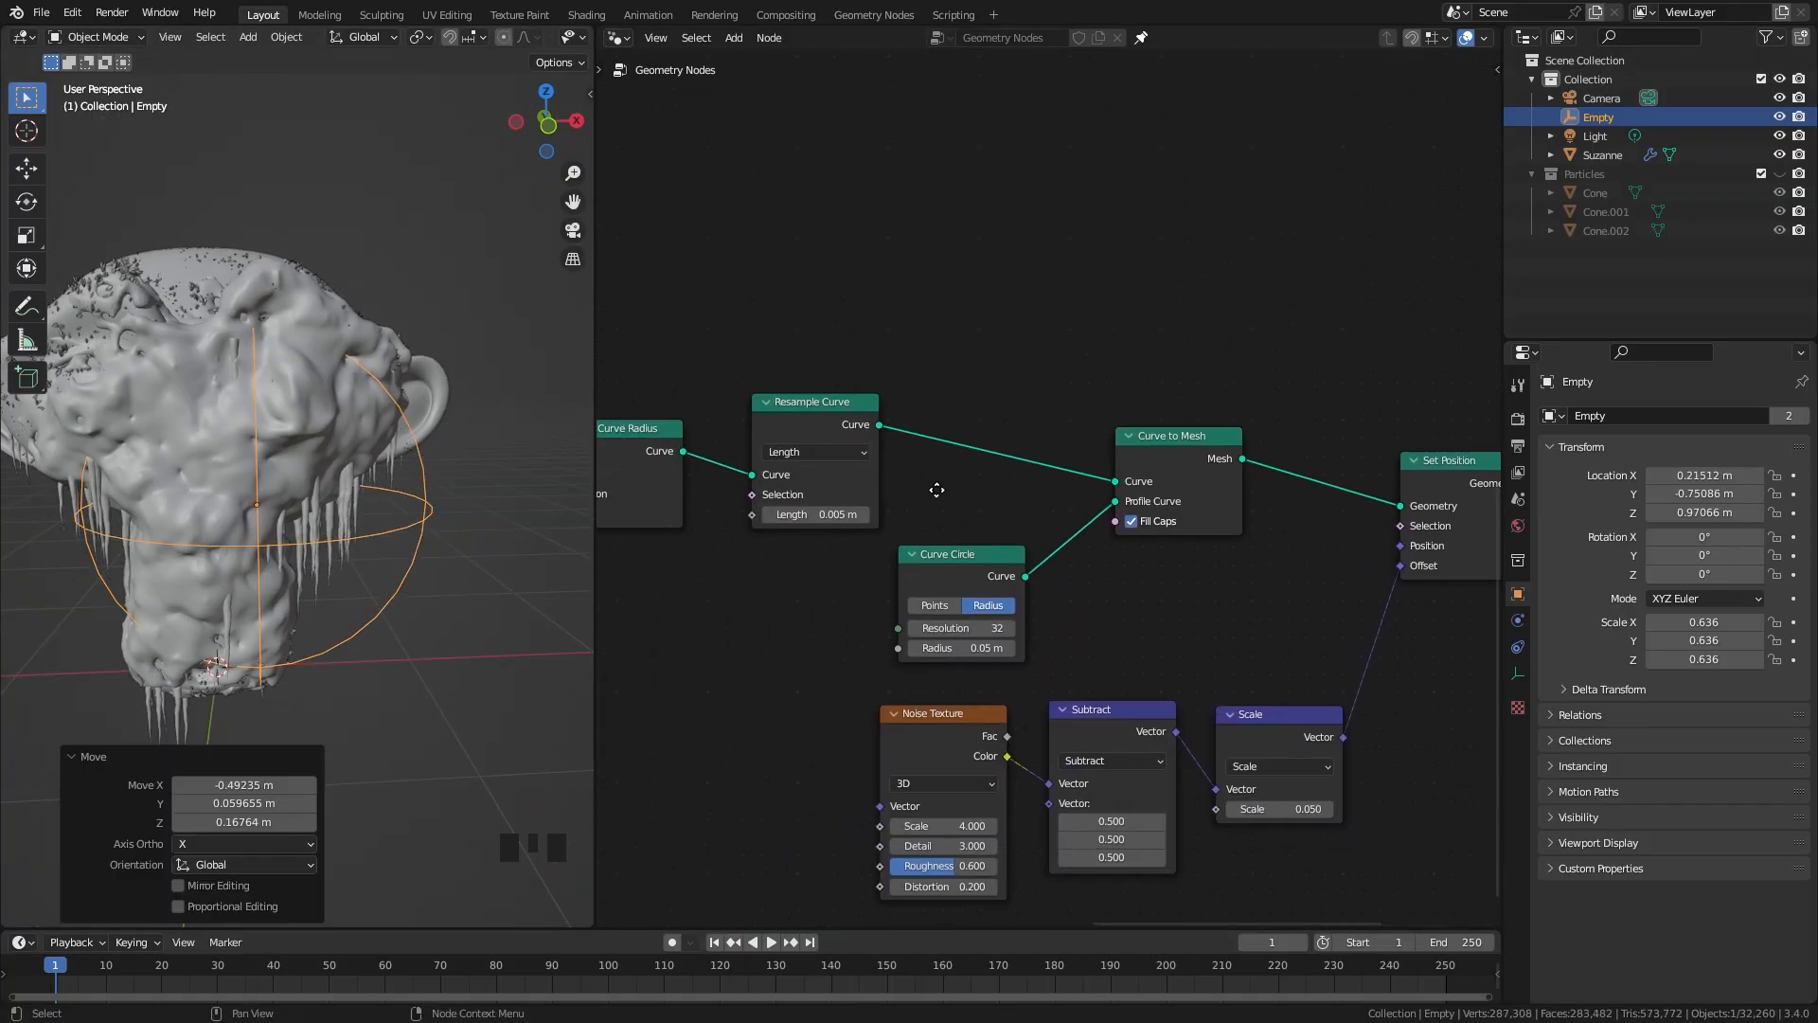
{"action": "middle_click_drag", "start_coordinate": [904, 502], "coordinate": [1411, 389]}
{"action": "middle_click_drag", "start_coordinate": [957, 483], "coordinate": [1267, 485]}
{"action": "middle_click_drag", "start_coordinate": [896, 638], "coordinate": [1040, 583]}
{"action": "scroll", "coordinate": [1040, 583], "scroll_direction": "up", "scroll_amount": 5}
{"action": "middle_click_drag", "start_coordinate": [849, 830], "coordinate": [1006, 678]}
{"action": "scroll", "coordinate": [1006, 678], "scroll_direction": "up", "scroll_amount": 3}
{"action": "scroll", "coordinate": [1116, 335], "scroll_direction": "down", "scroll_amount": 1}
{"action": "middle_click_drag", "start_coordinate": [1116, 336], "coordinate": [1018, 640]}
{"action": "left_click", "coordinate": [947, 607]}
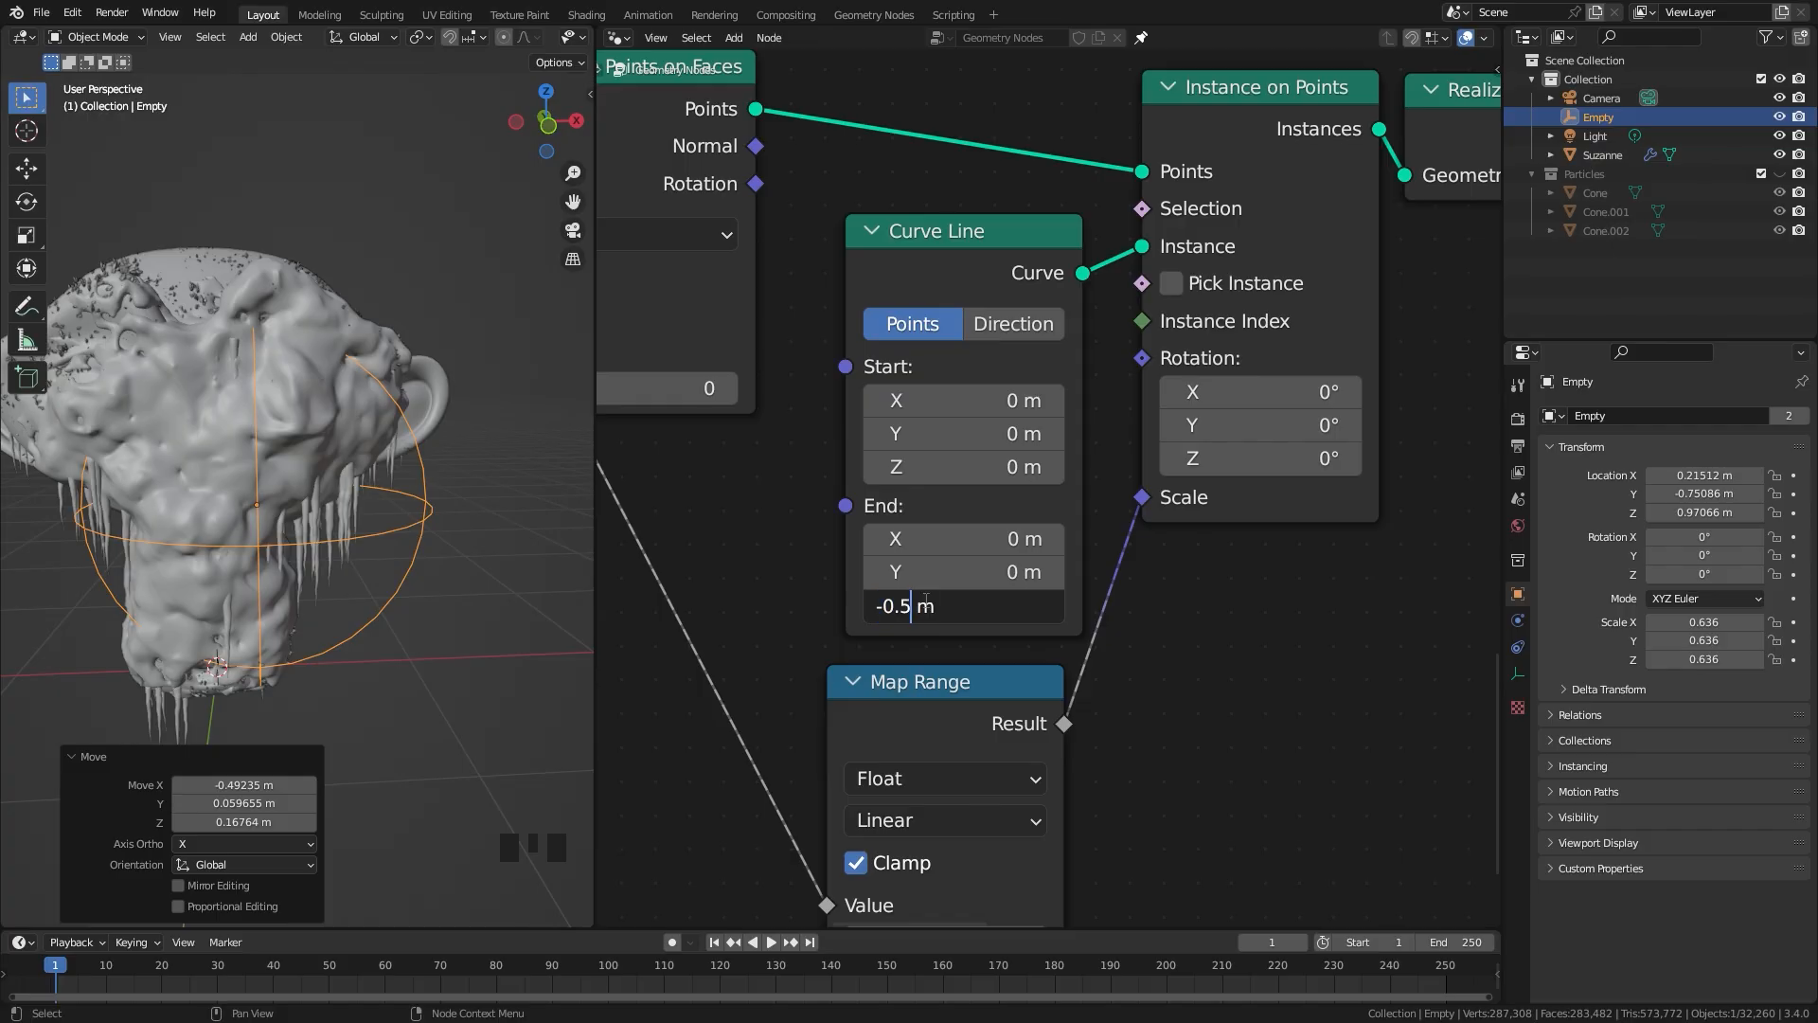
{"action": "type", "text": "4"}
{"action": "key", "text": "Return"}
Step: Examine where the icicles attach to the monkey head from several angles and up close
{"action": "scroll", "coordinate": [190, 434], "scroll_direction": "down", "scroll_amount": 2}
{"action": "middle_click_drag", "start_coordinate": [190, 433], "coordinate": [82, 398]}
{"action": "scroll", "coordinate": [151, 416], "scroll_direction": "up", "scroll_amount": 3}
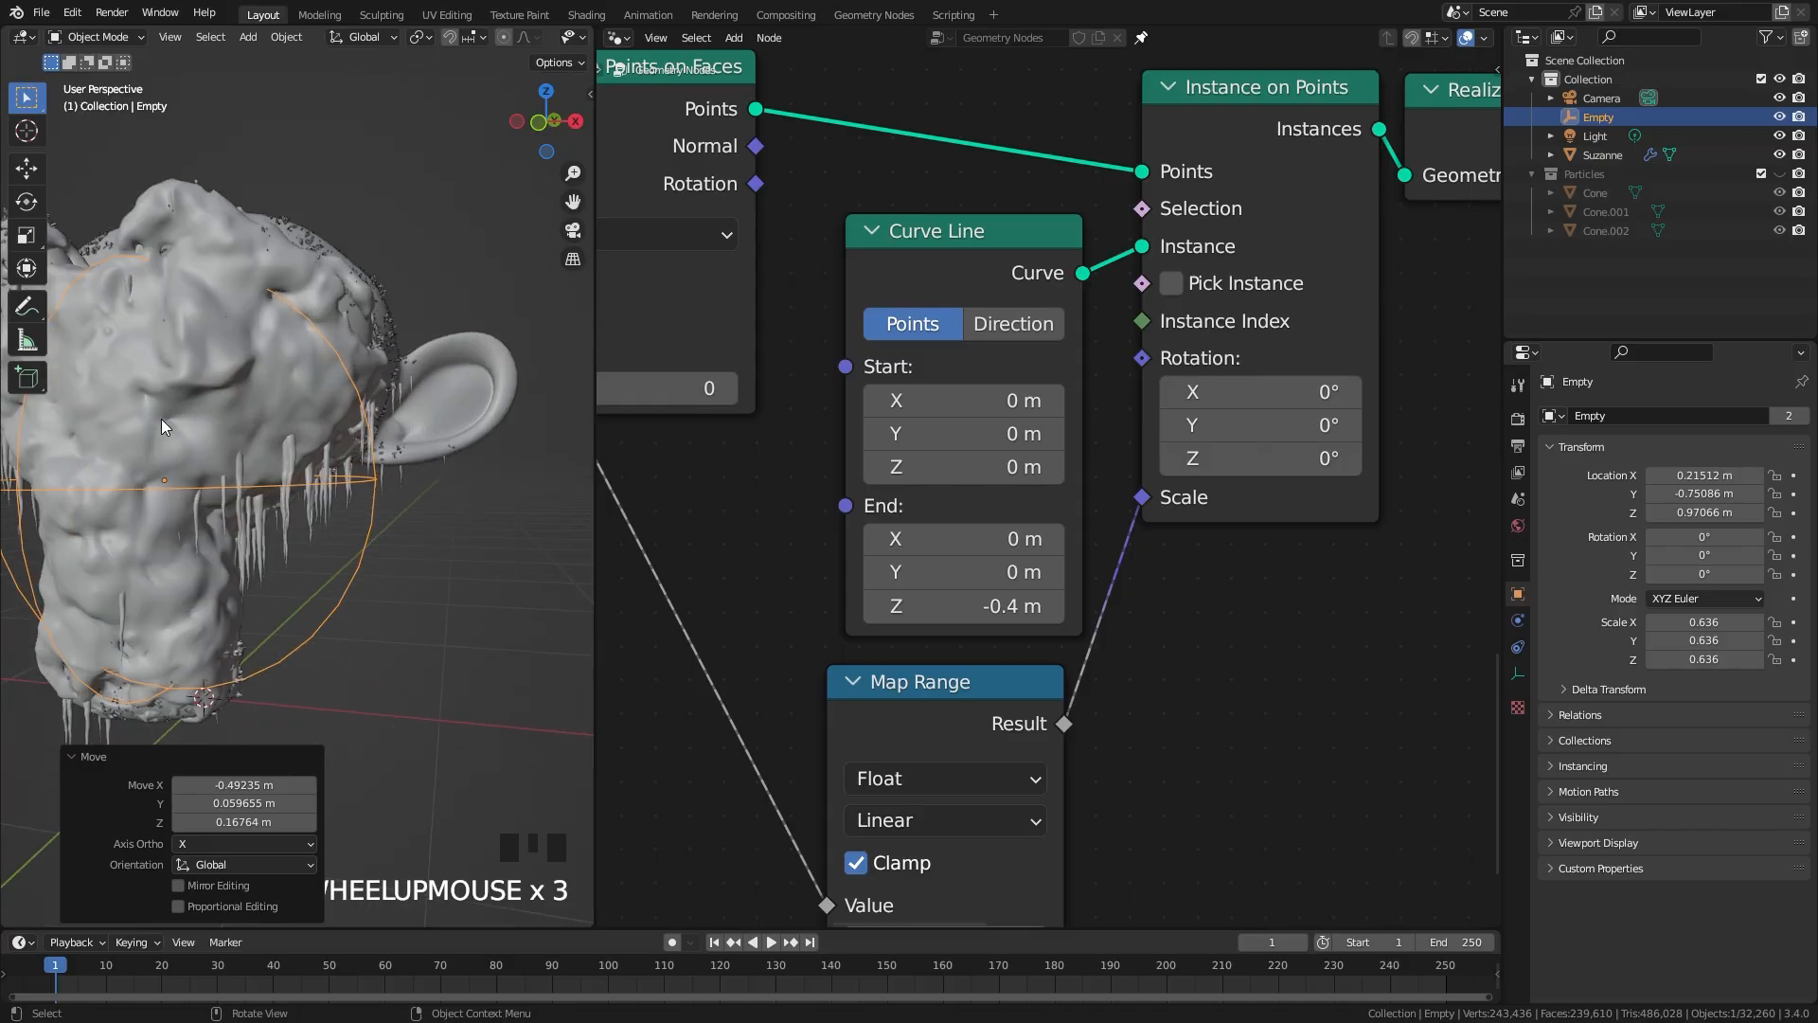
{"action": "middle_click_drag", "start_coordinate": [161, 418], "coordinate": [74, 430]}
{"action": "scroll", "coordinate": [190, 407], "scroll_direction": "up", "scroll_amount": 2}
{"action": "middle_click_drag", "start_coordinate": [330, 392], "coordinate": [265, 461]}
{"action": "scroll", "coordinate": [151, 409], "scroll_direction": "up", "scroll_amount": 2}
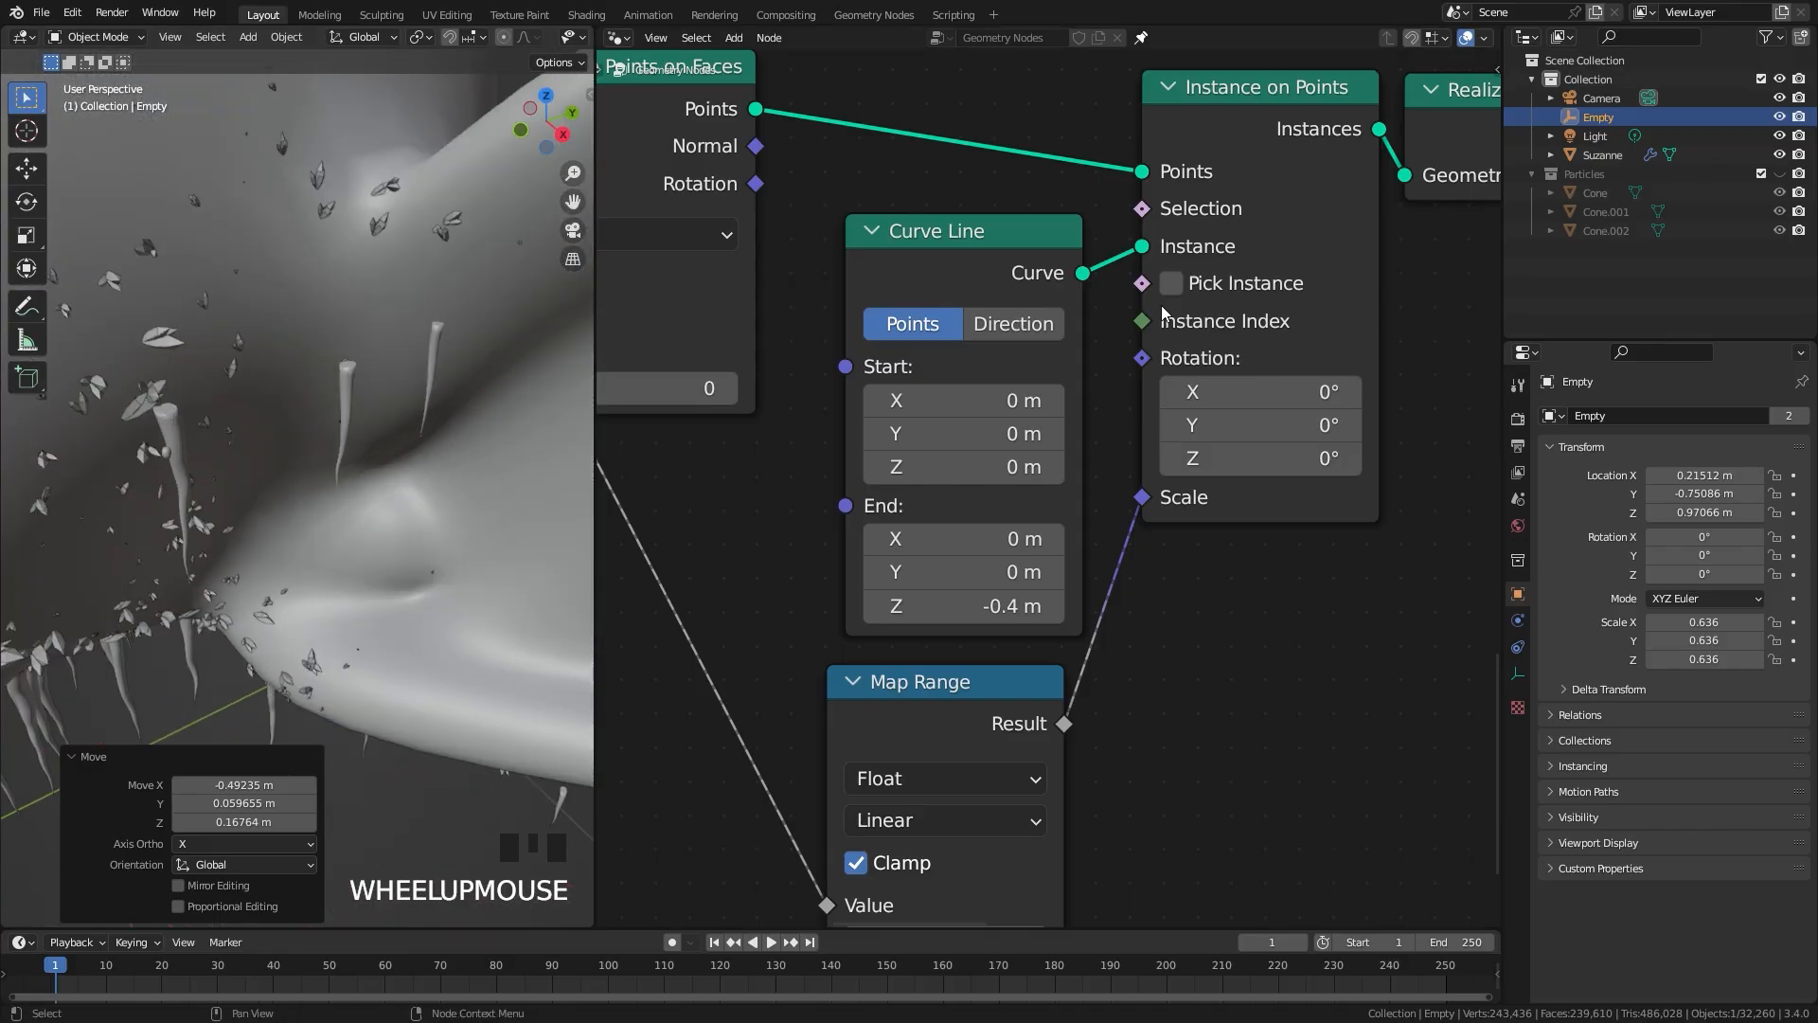
Step: Insert a Transform node between the Group Input and the icicles' Distribute Points on Faces node and place it beside them
{"action": "scroll", "coordinate": [1065, 532], "scroll_direction": "down", "scroll_amount": 5}
{"action": "scroll", "coordinate": [1065, 532], "scroll_direction": "down", "scroll_amount": 2}
{"action": "middle_click_drag", "start_coordinate": [1064, 532], "coordinate": [892, 519]}
{"action": "scroll", "coordinate": [829, 549], "scroll_direction": "up", "scroll_amount": 4}
{"action": "scroll", "coordinate": [832, 529], "scroll_direction": "down", "scroll_amount": 4}
{"action": "left_click_drag", "start_coordinate": [962, 527], "coordinate": [990, 529]}
{"action": "scroll", "coordinate": [990, 528], "scroll_direction": "up", "scroll_amount": 3}
{"action": "key", "text": "shift+a"}
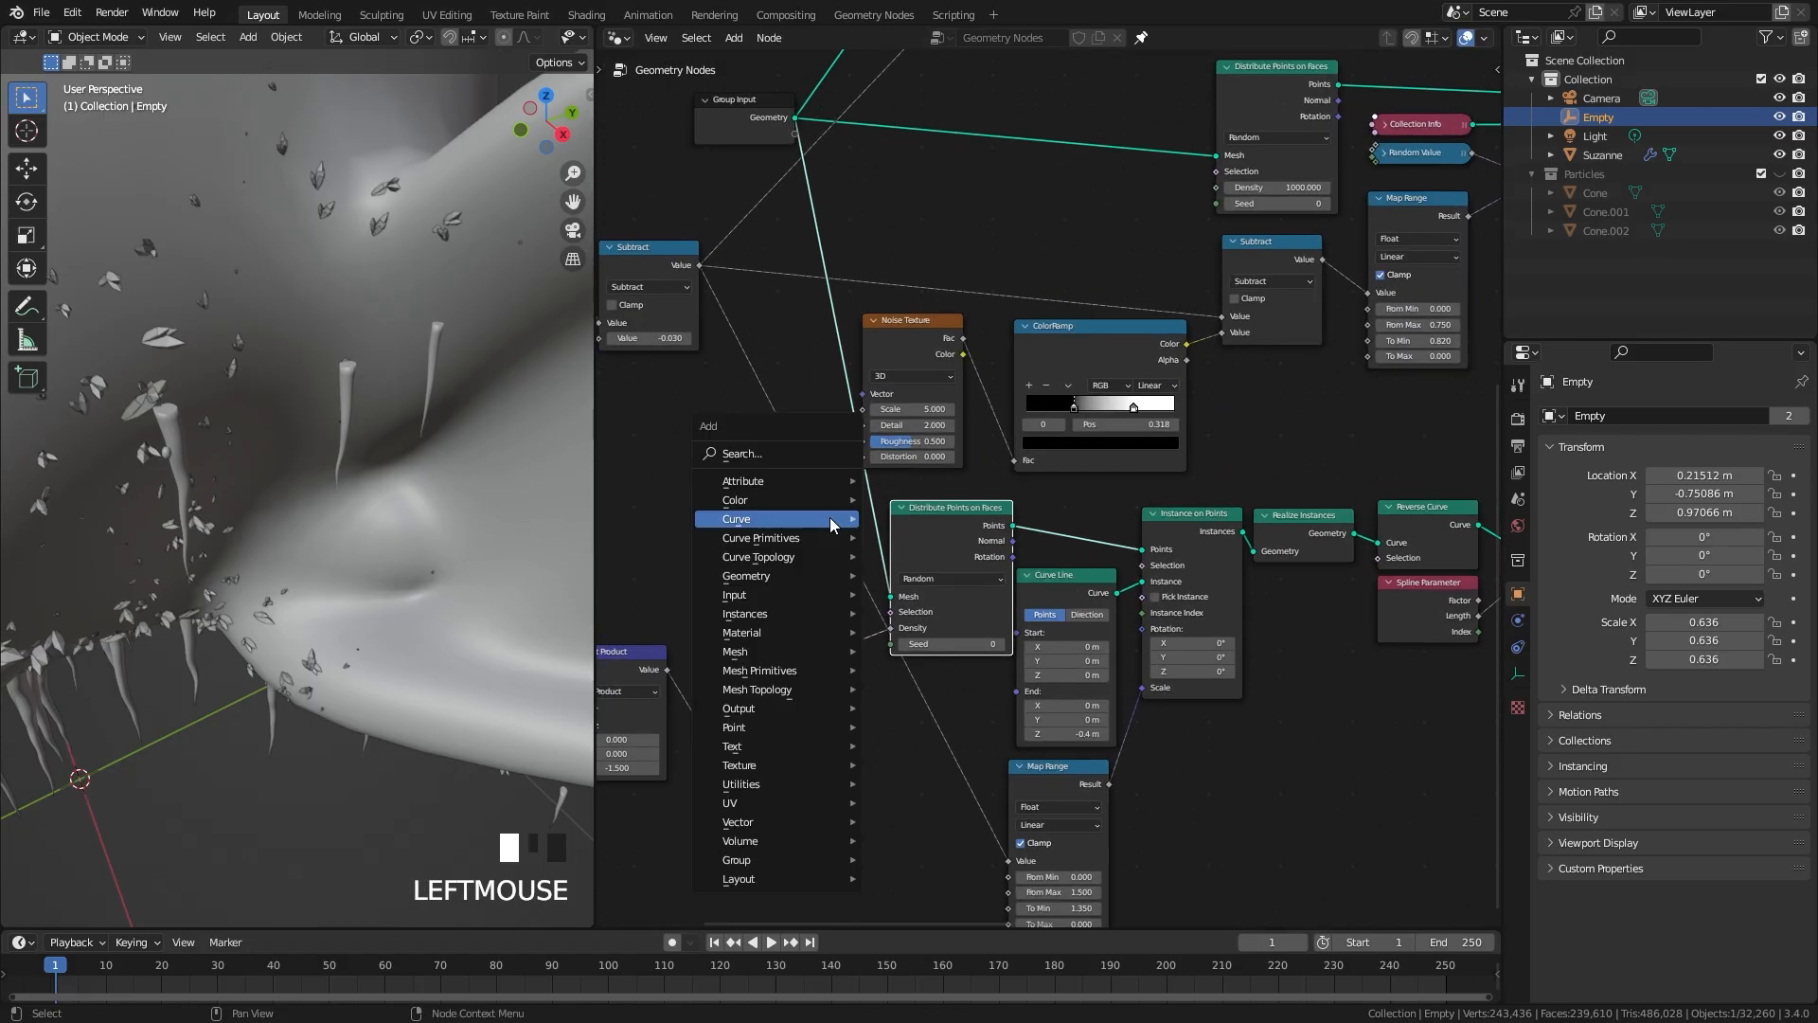
{"action": "left_click", "coordinate": [811, 460]}
{"action": "type", "text": "tra"}
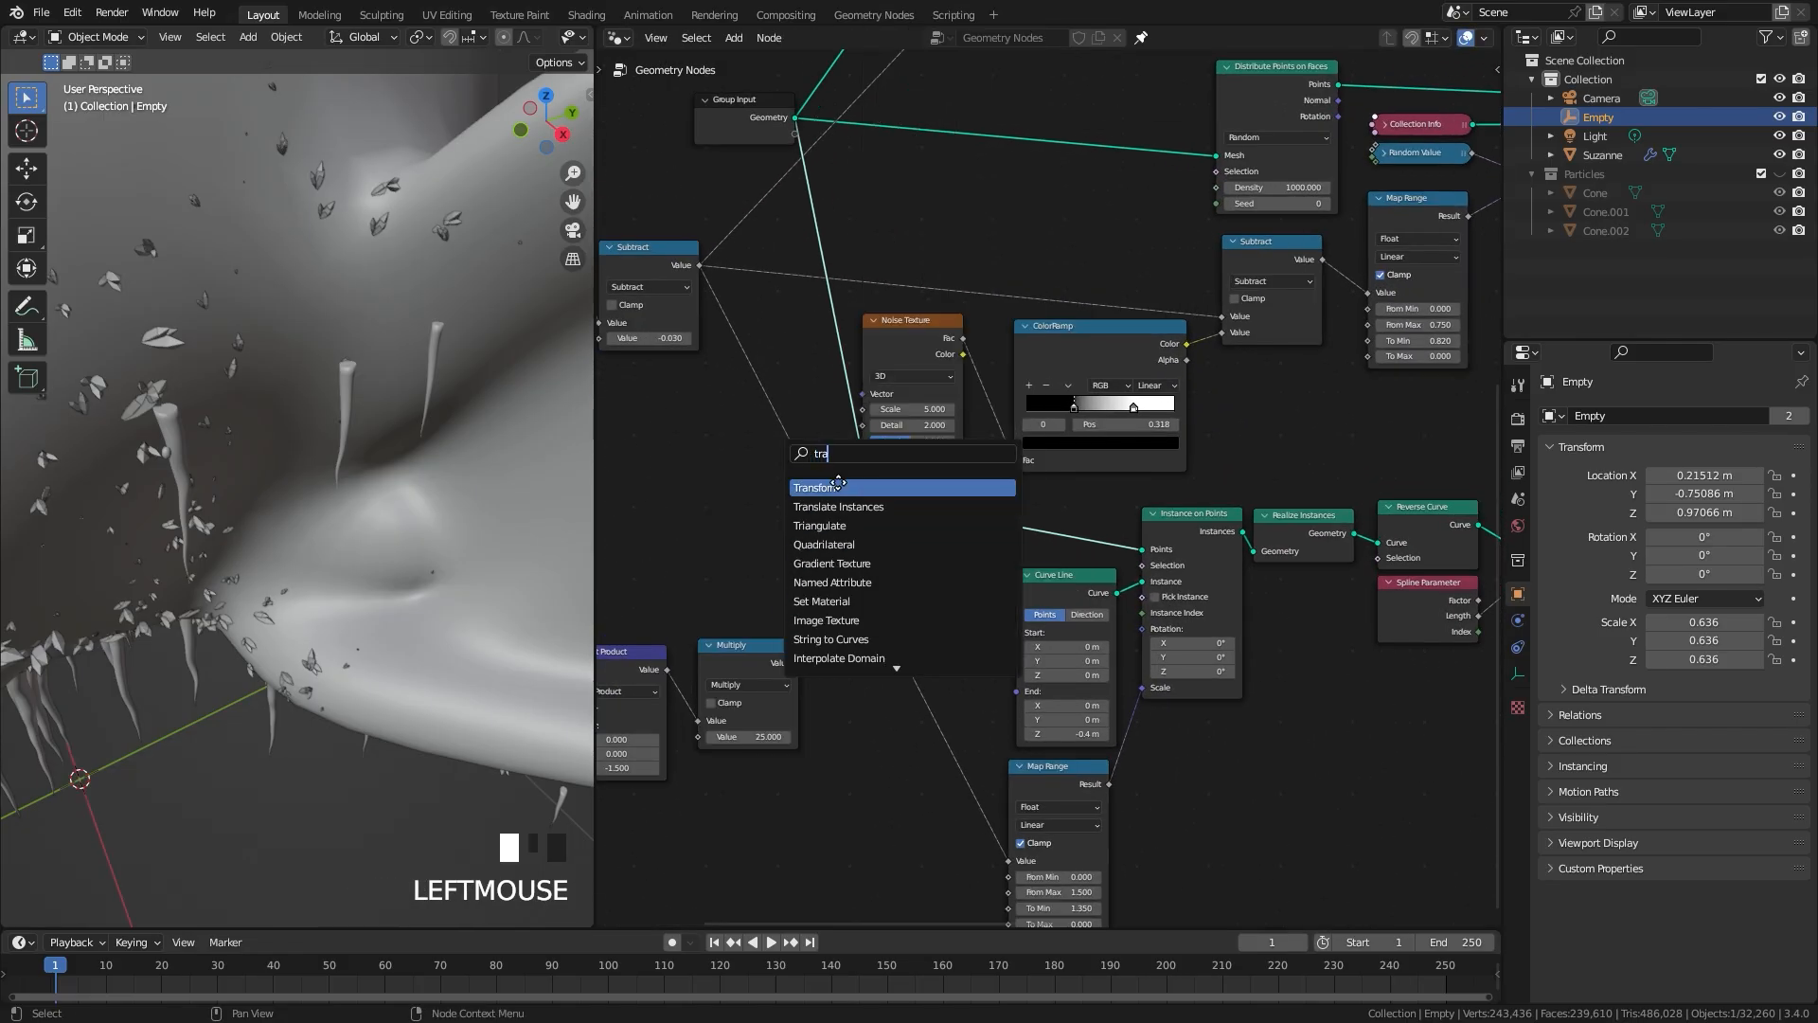
{"action": "left_click", "coordinate": [838, 487]}
{"action": "left_click", "coordinate": [852, 261]}
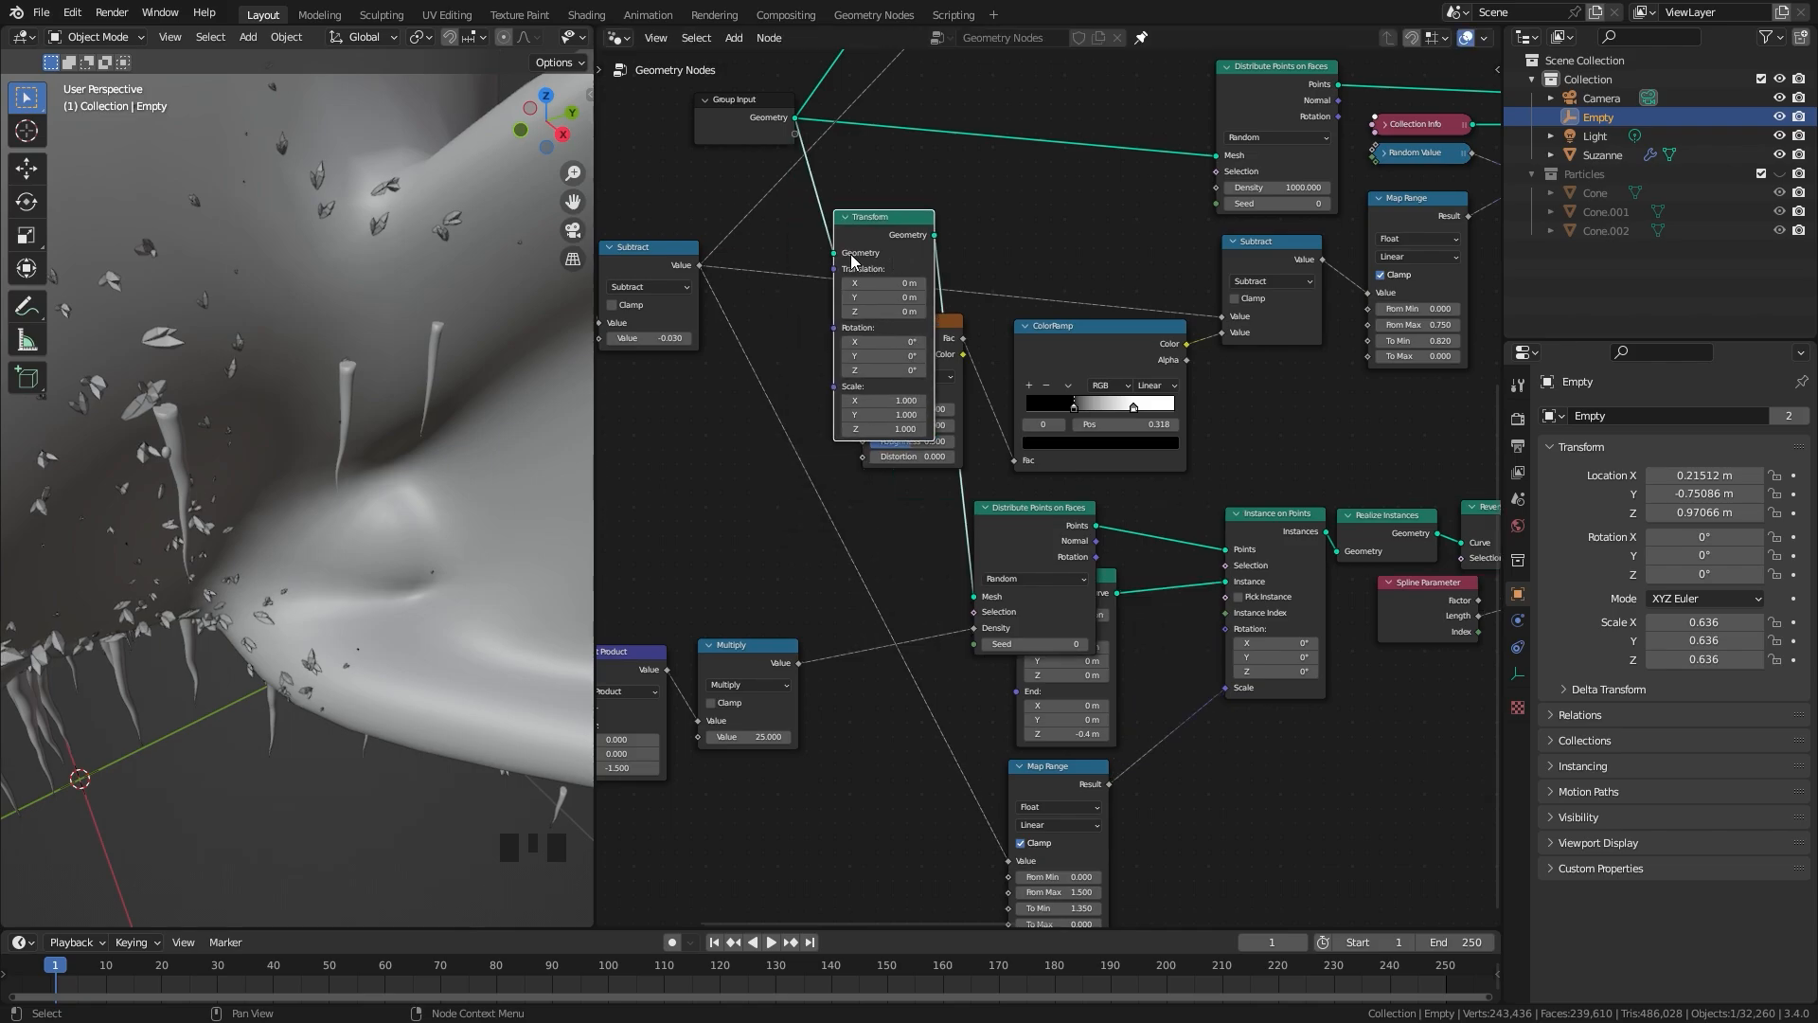
{"action": "scroll", "coordinate": [852, 261], "scroll_direction": "up", "scroll_amount": 1}
{"action": "left_click_drag", "start_coordinate": [893, 219], "coordinate": [908, 554]}
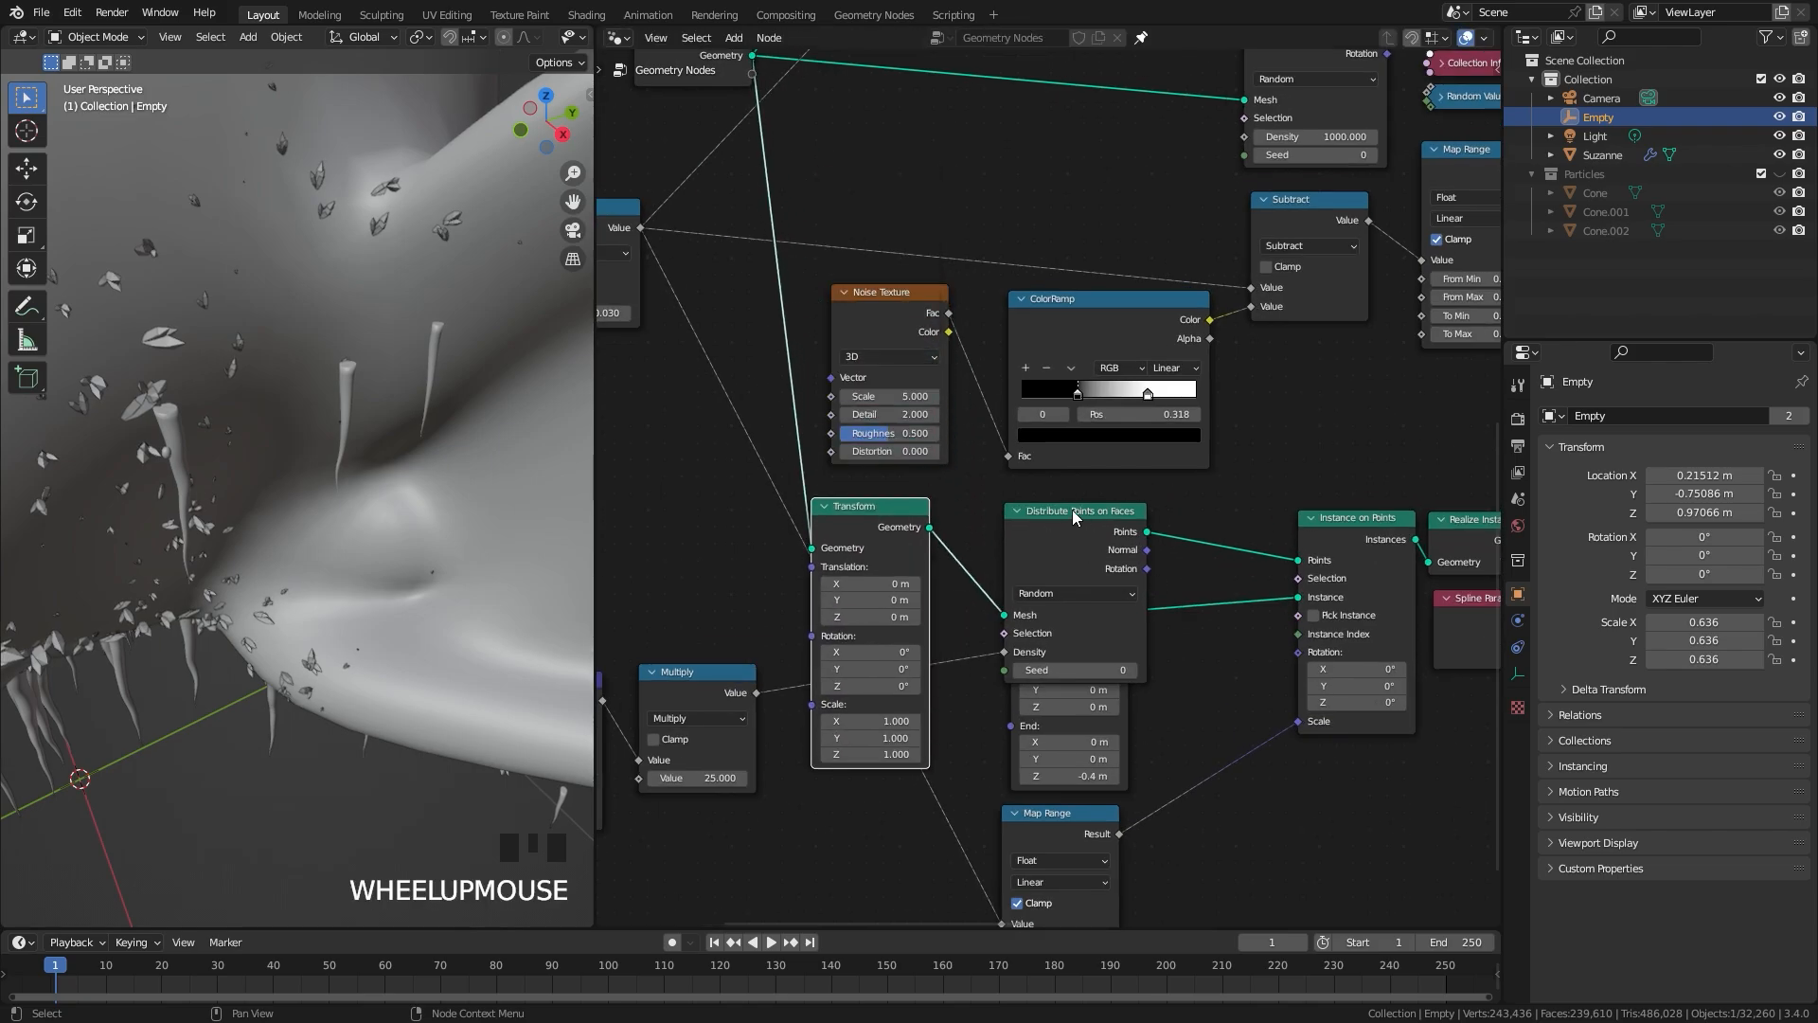
Step: Set the Transform node's scale to 0.98 on all three axes to pull the icicles toward the monkey head
{"action": "scroll", "coordinate": [1075, 516], "scroll_direction": "up", "scroll_amount": 2}
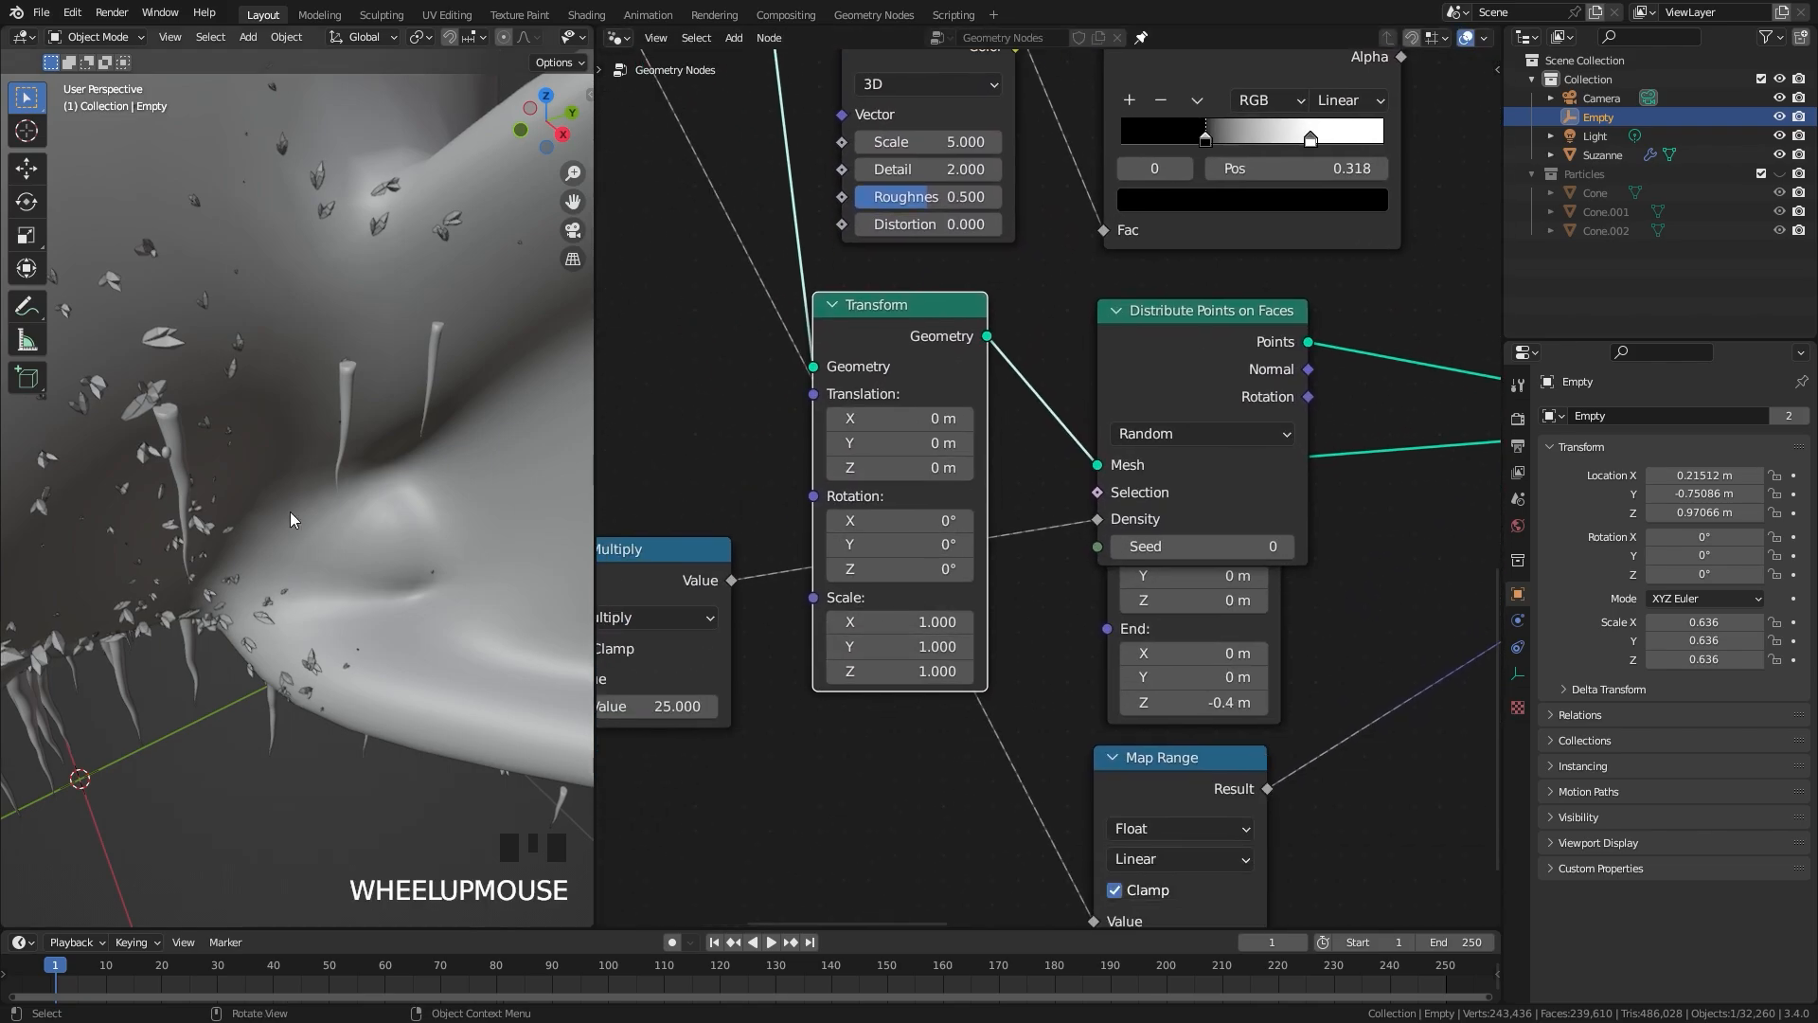
{"action": "scroll", "coordinate": [288, 388], "scroll_direction": "down", "scroll_amount": 6}
{"action": "left_click_drag", "start_coordinate": [911, 620], "coordinate": [911, 671]}
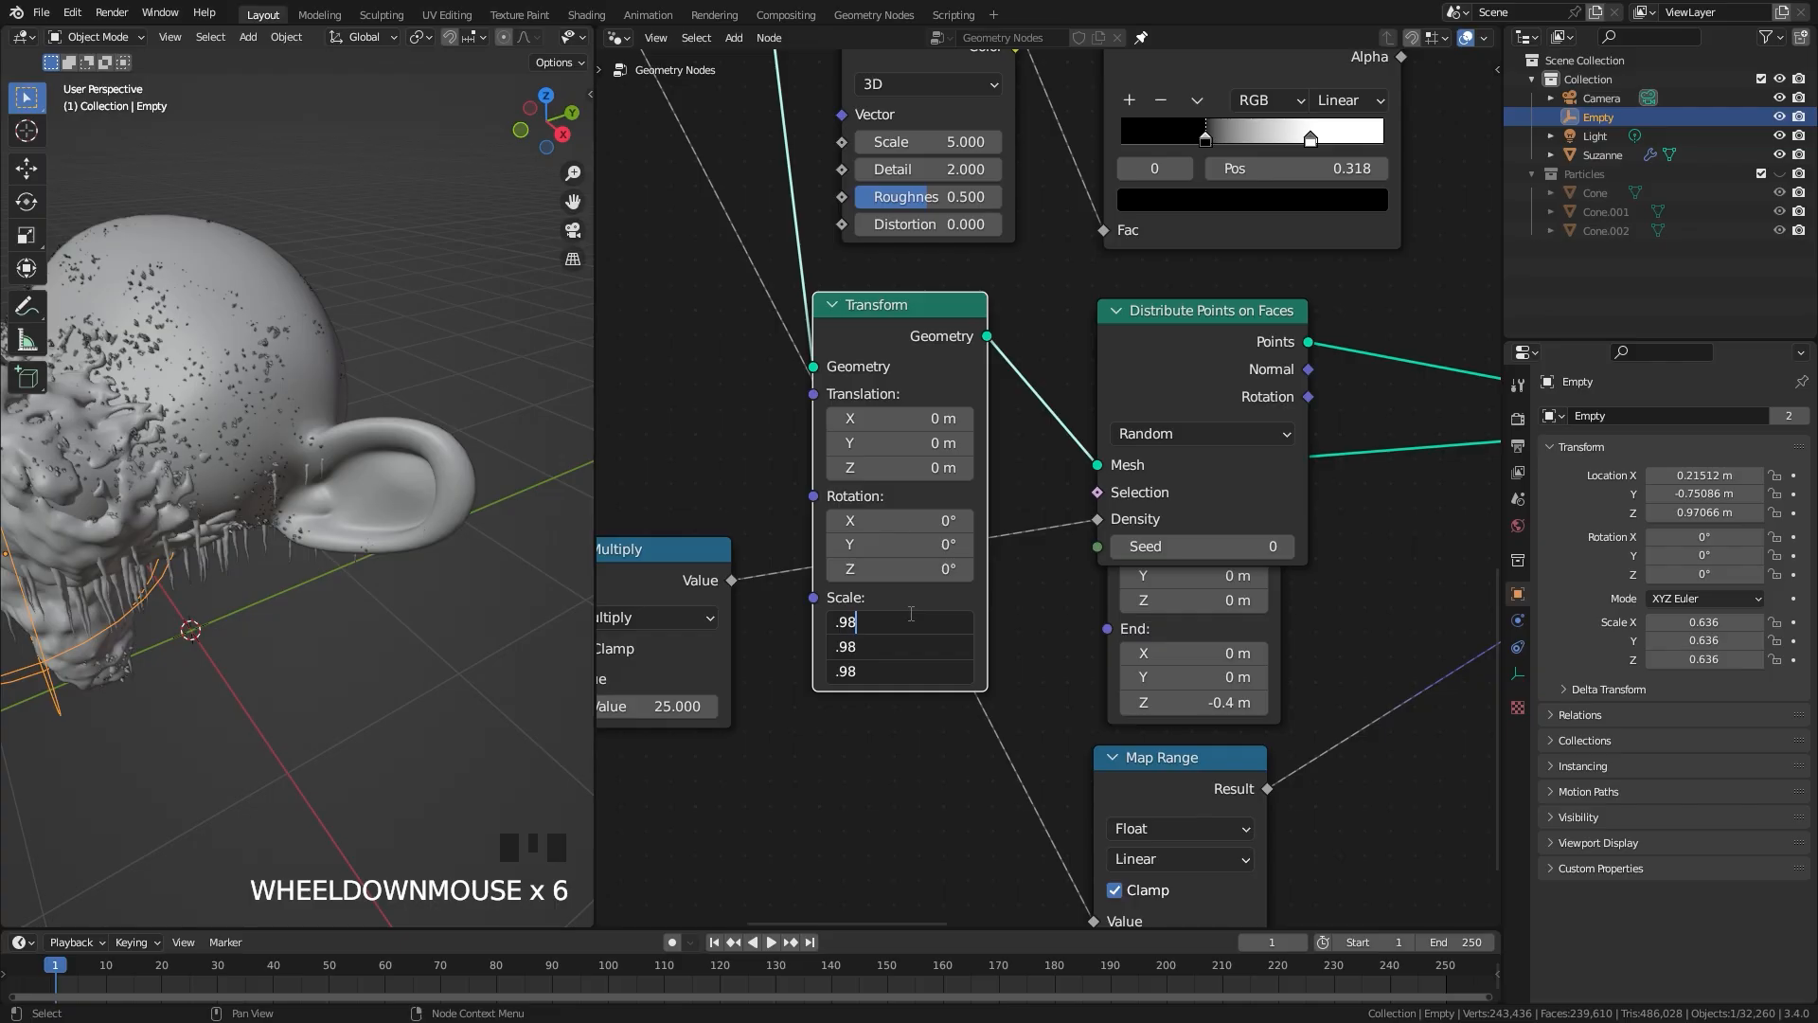
{"action": "key", "text": "Return"}
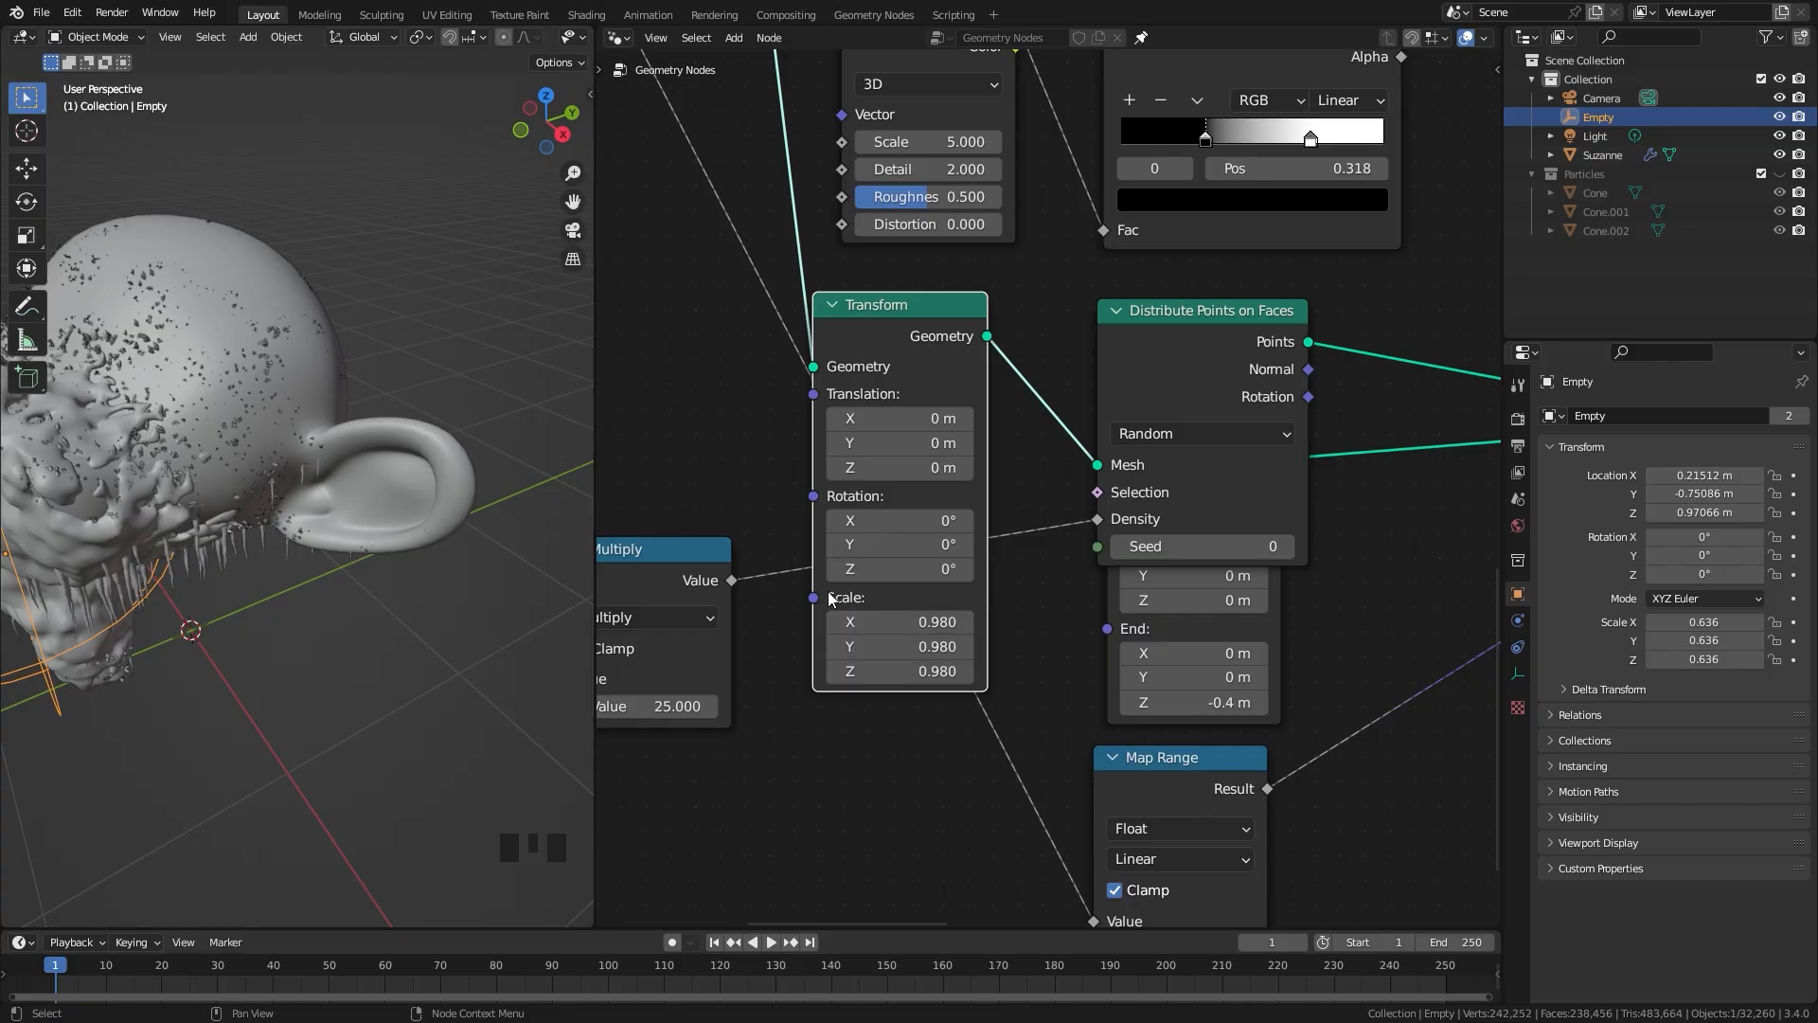
{"action": "scroll", "coordinate": [307, 500], "scroll_direction": "up", "scroll_amount": 7}
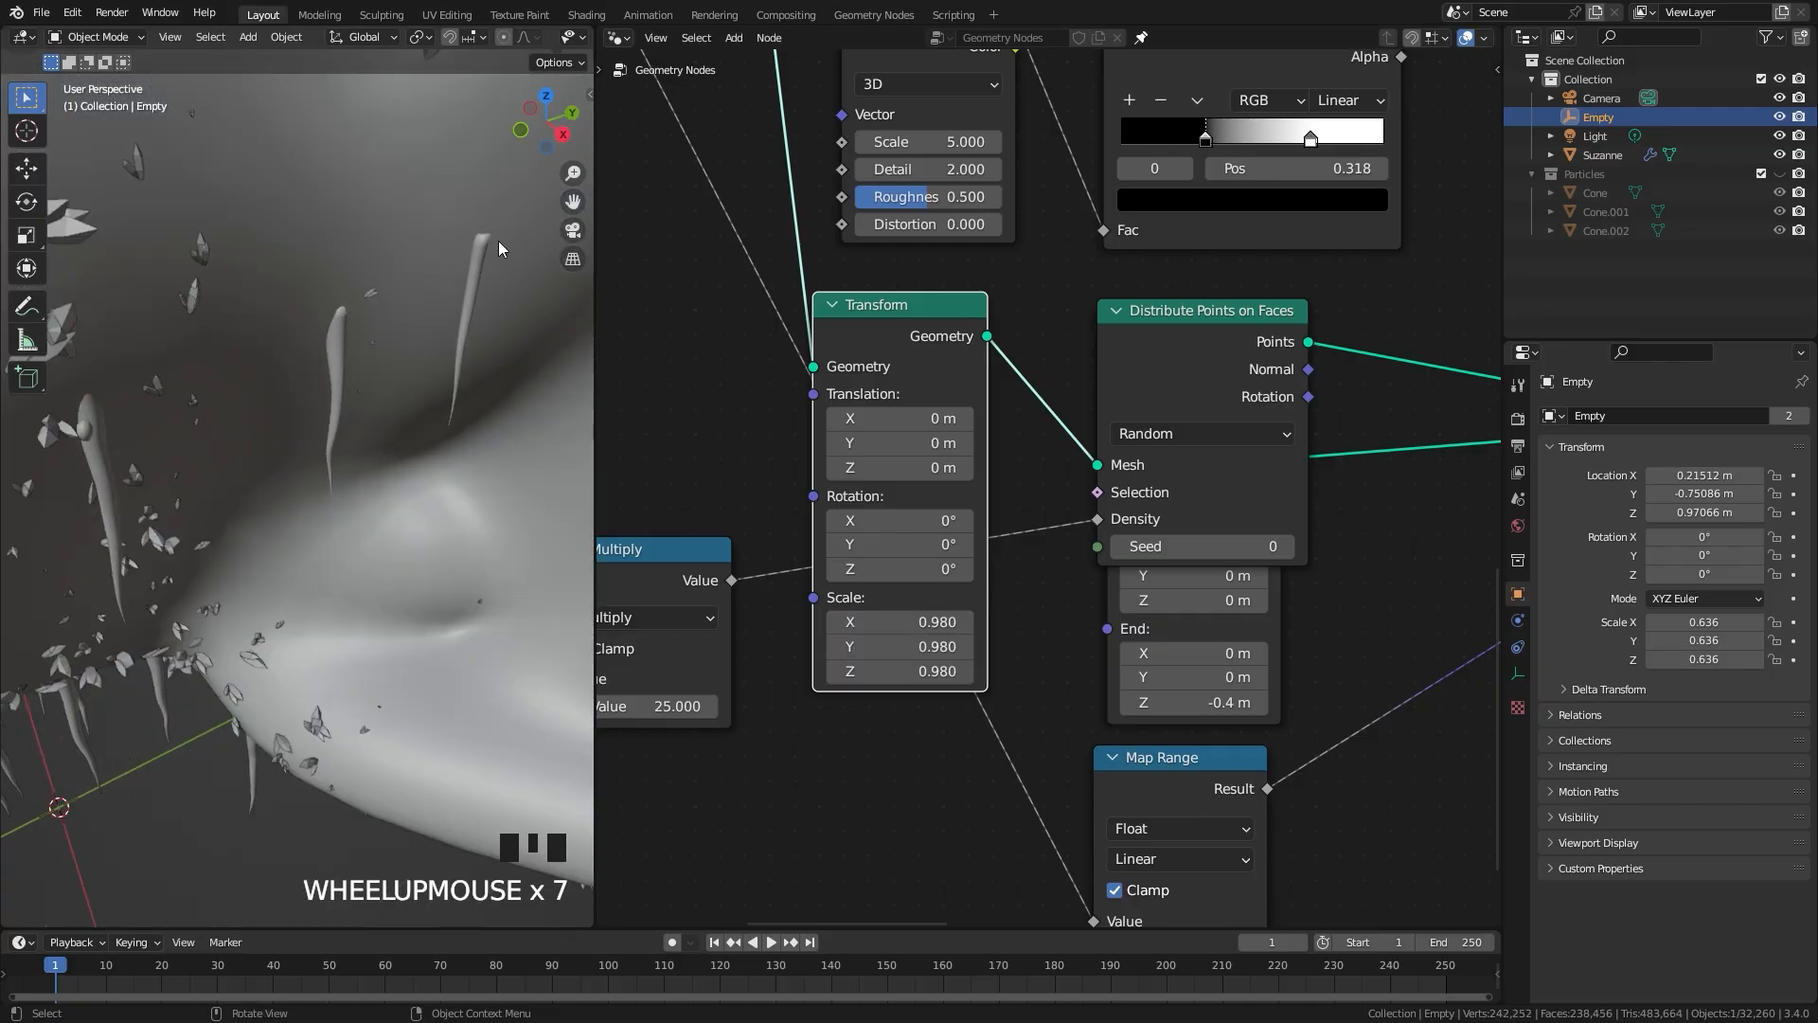
Step: Move the Empty around the monkey head, ending at about X 0.47 m, Y -0.71 m and Z 0.89 m
{"action": "scroll", "coordinate": [255, 460], "scroll_direction": "down", "scroll_amount": 6}
{"action": "middle_click_drag", "start_coordinate": [218, 462], "coordinate": [322, 447]}
{"action": "key", "text": "g"}
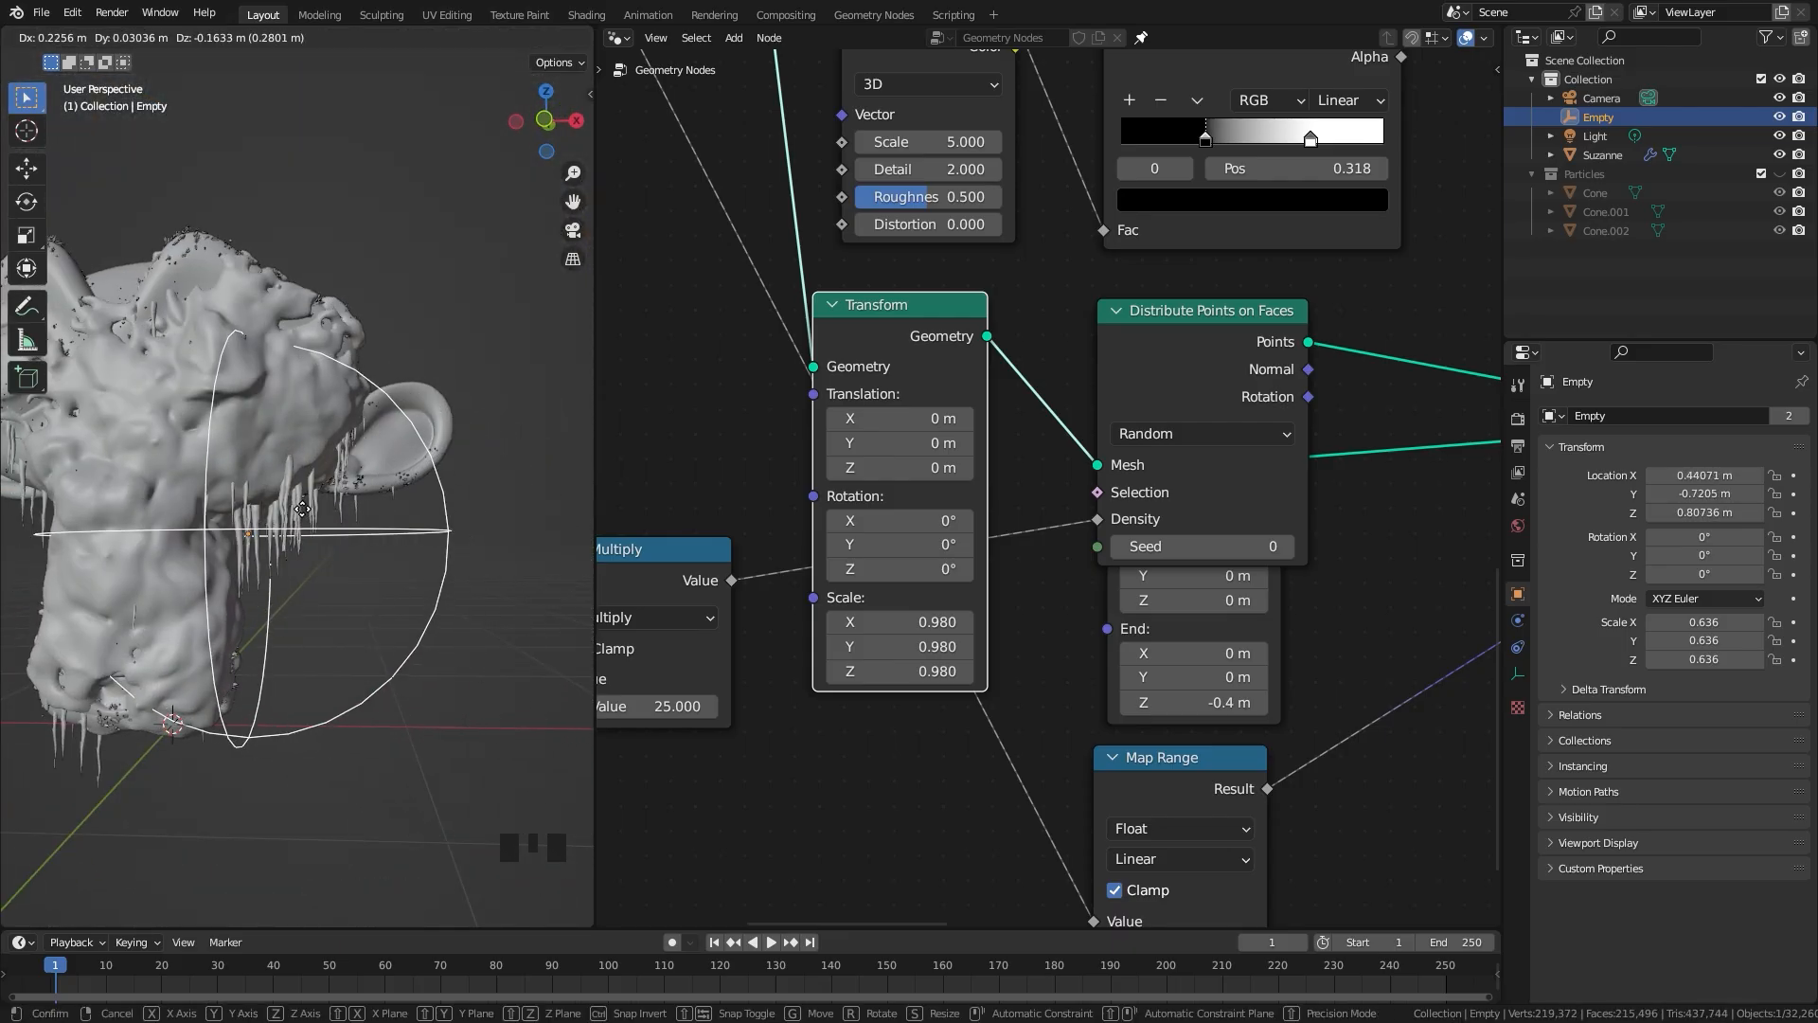
{"action": "left_click", "coordinate": [285, 533]}
{"action": "scroll", "coordinate": [285, 532], "scroll_direction": "down", "scroll_amount": 2}
{"action": "middle_click_drag", "start_coordinate": [285, 532], "coordinate": [312, 512]}
{"action": "key", "text": "g"}
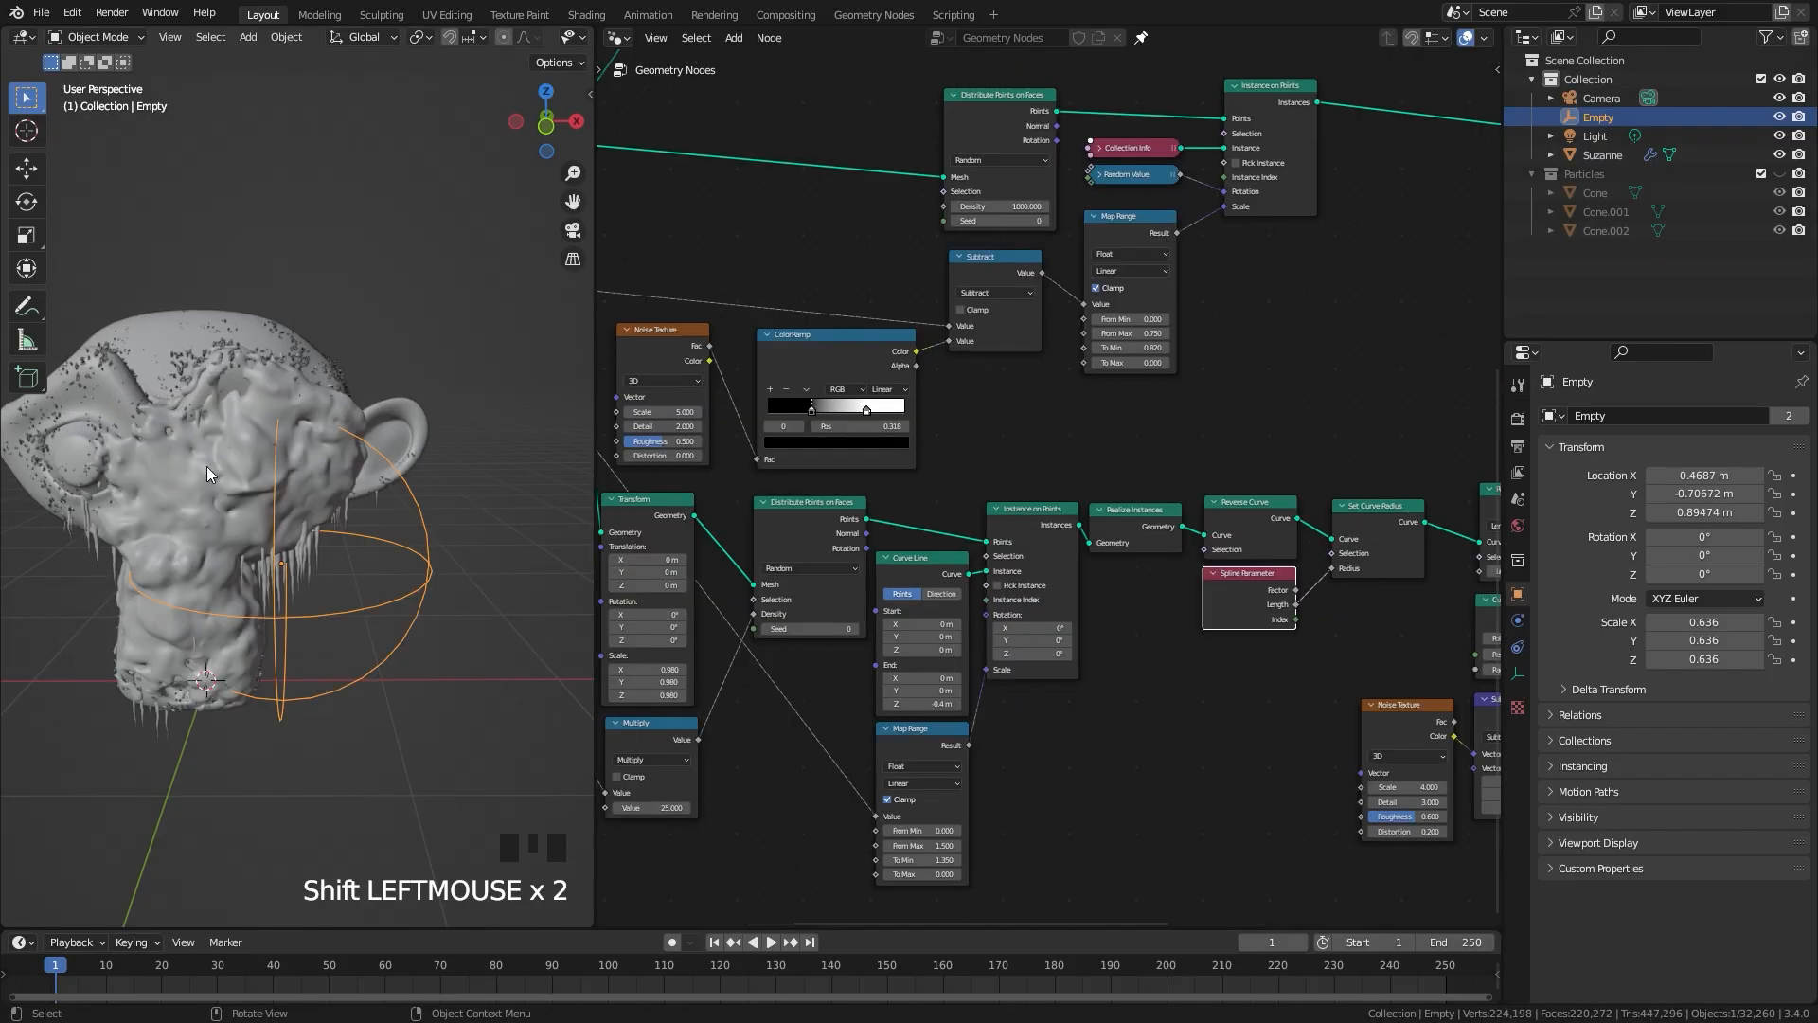
{"action": "scroll", "coordinate": [205, 464], "scroll_direction": "up", "scroll_amount": 2}
{"action": "scroll", "coordinate": [211, 458], "scroll_direction": "down", "scroll_amount": 1}
{"action": "middle_click_drag", "start_coordinate": [211, 459], "coordinate": [211, 473]}
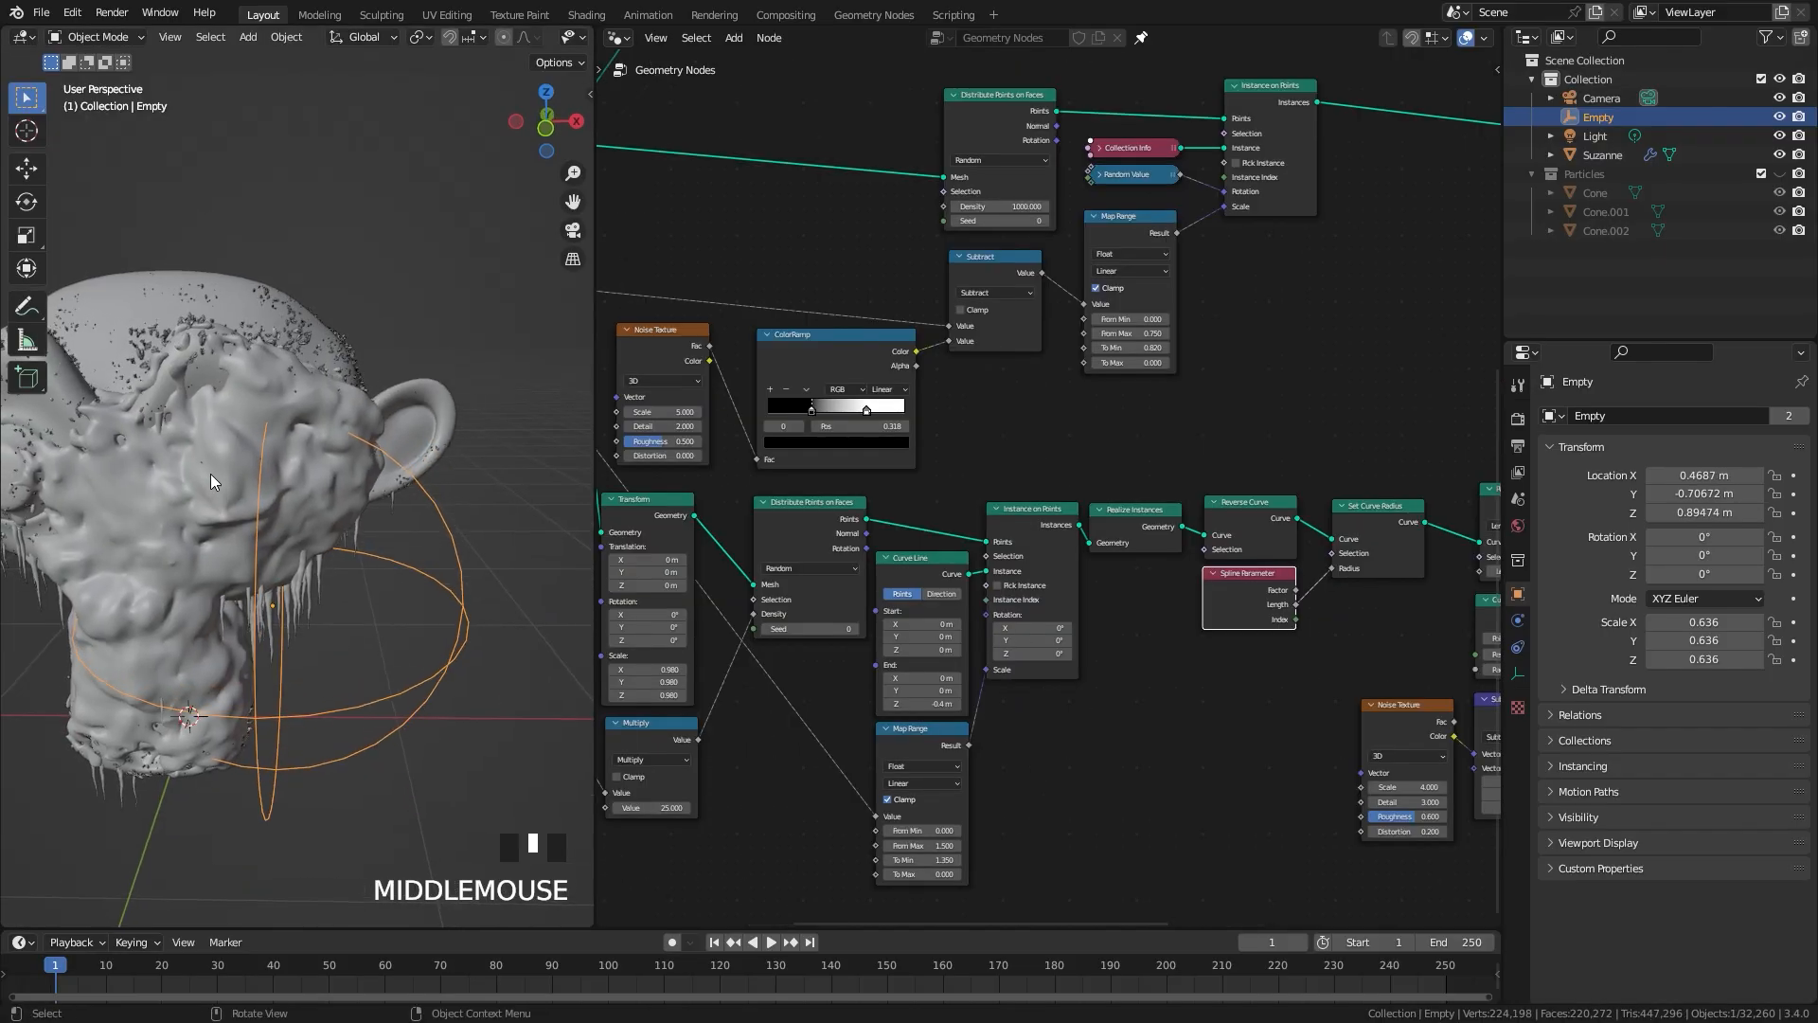
Step: Look over the crystal branch of the node tree and the frosted monkey head, and save the file
{"action": "middle_click_drag", "start_coordinate": [1103, 407], "coordinate": [1002, 749]}
{"action": "scroll", "coordinate": [1080, 445], "scroll_direction": "up", "scroll_amount": 5}
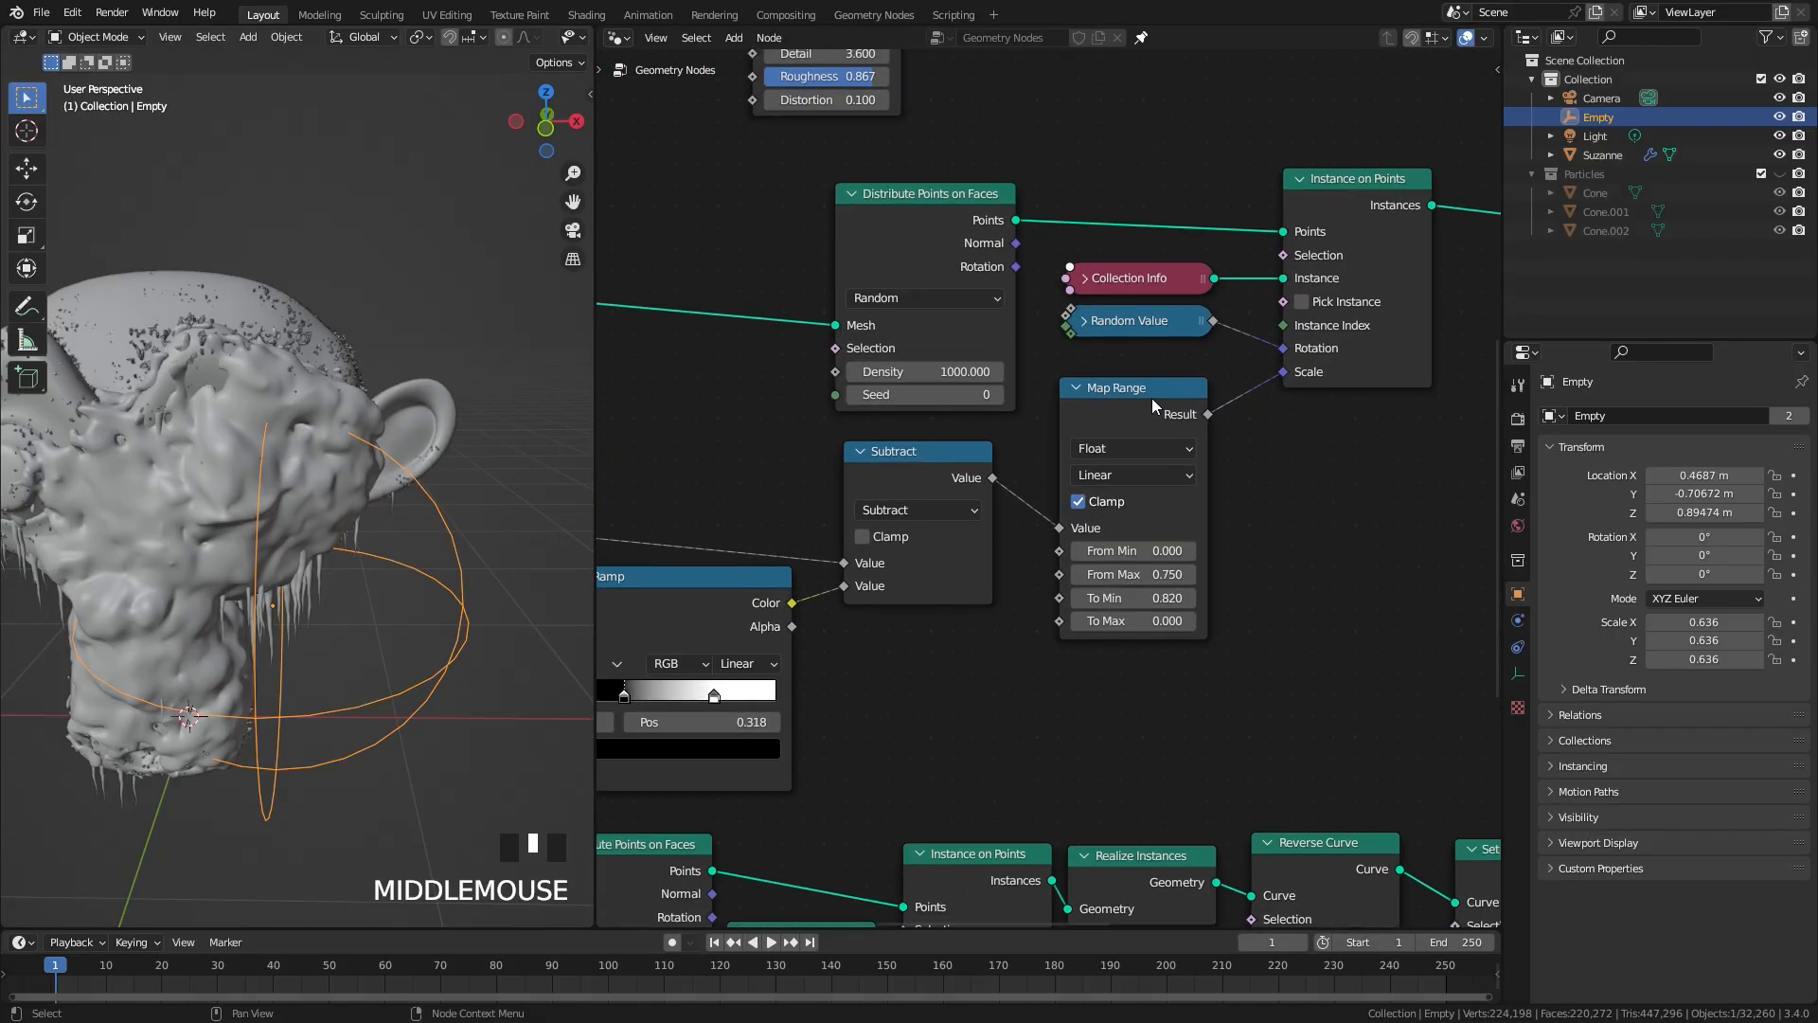
{"action": "scroll", "coordinate": [1128, 494], "scroll_direction": "up", "scroll_amount": 4}
{"action": "left_click_drag", "start_coordinate": [1174, 638], "coordinate": [1158, 606], "text": "shift"}
{"action": "mouse_move", "coordinate": [379, 523]}
{"action": "middle_mouse_down"}
{"action": "mouse_move", "coordinate": [476, 521]}
{"action": "mouse_move", "coordinate": [405, 525]}
{"action": "middle_mouse_up"}
{"action": "scroll", "coordinate": [1032, 492], "scroll_direction": "down", "scroll_amount": 3}
{"action": "key", "text": "ctrl+s"}
Step: Set the Density of the crystals' Distribute Points on Faces node to 2000
{"action": "middle_click_drag", "start_coordinate": [1086, 454], "coordinate": [1185, 585]}
{"action": "scroll", "coordinate": [1186, 584], "scroll_direction": "up", "scroll_amount": 7}
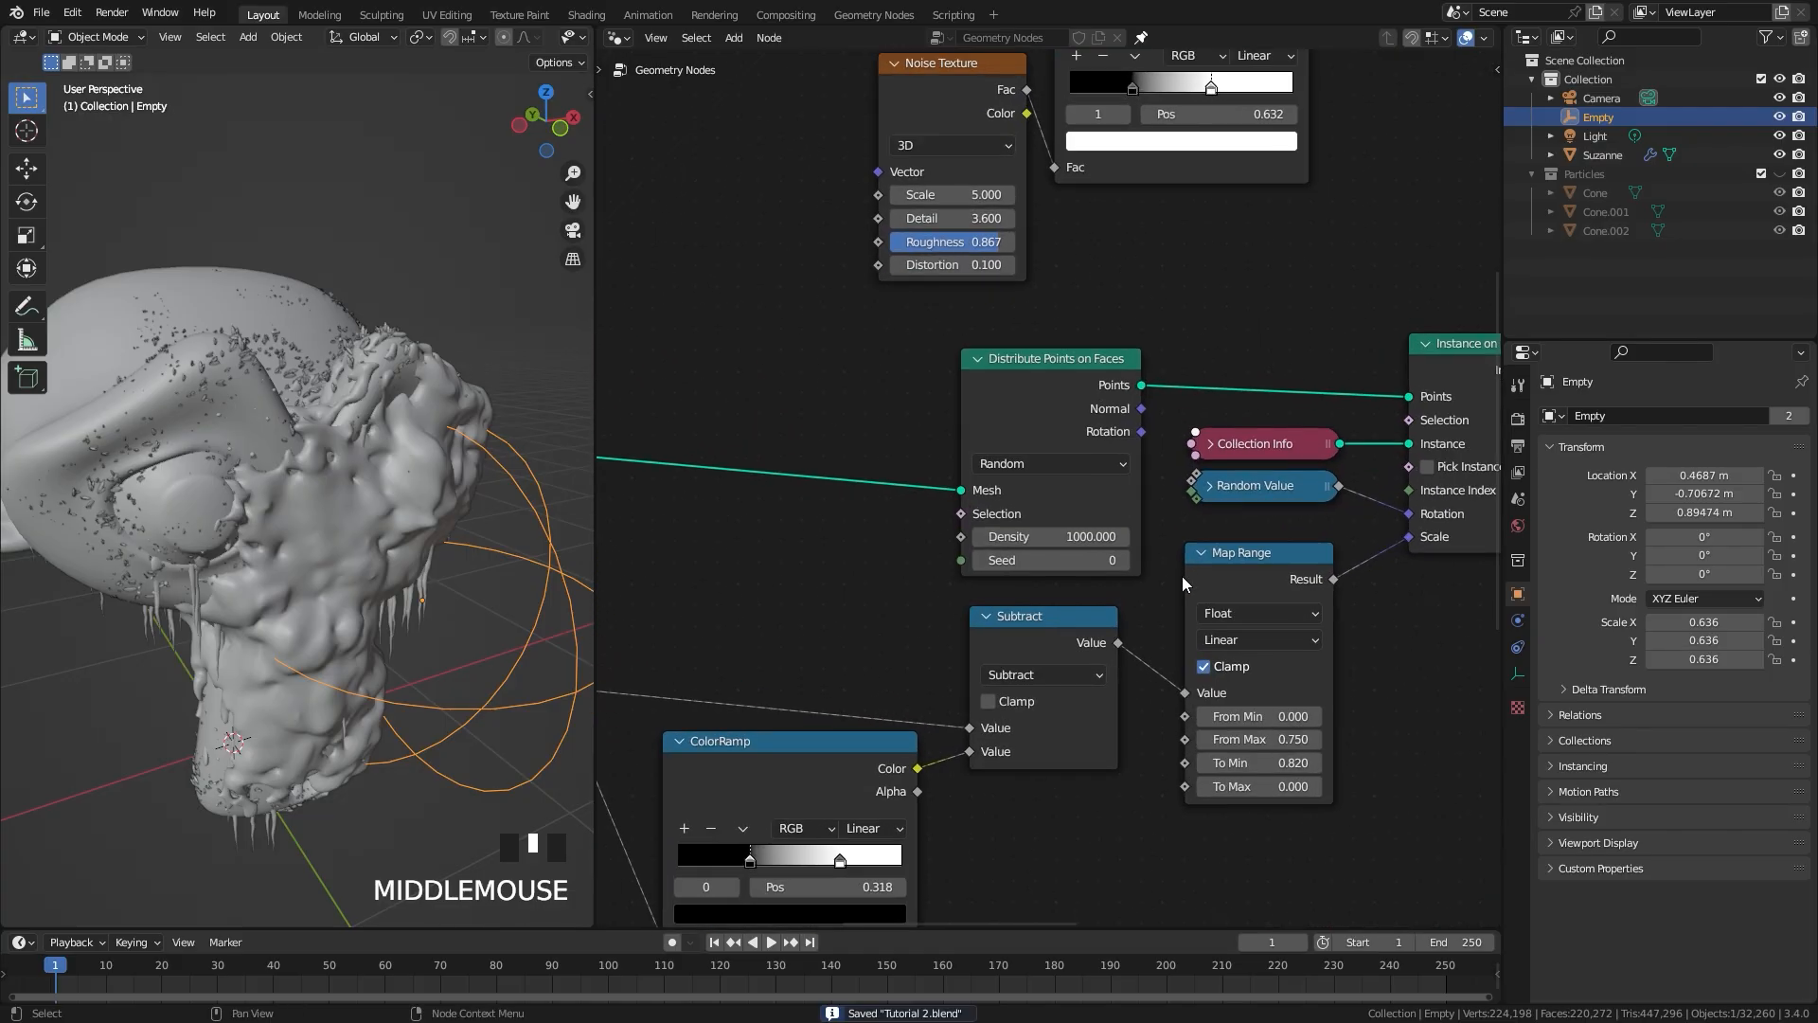
{"action": "mouse_move", "coordinate": [1087, 322]}
{"action": "left_mouse_down"}
{"action": "mouse_move", "coordinate": [1089, 303]}
{"action": "mouse_move", "coordinate": [1088, 322]}
{"action": "left_mouse_up"}
{"action": "left_click", "coordinate": [1053, 553]}
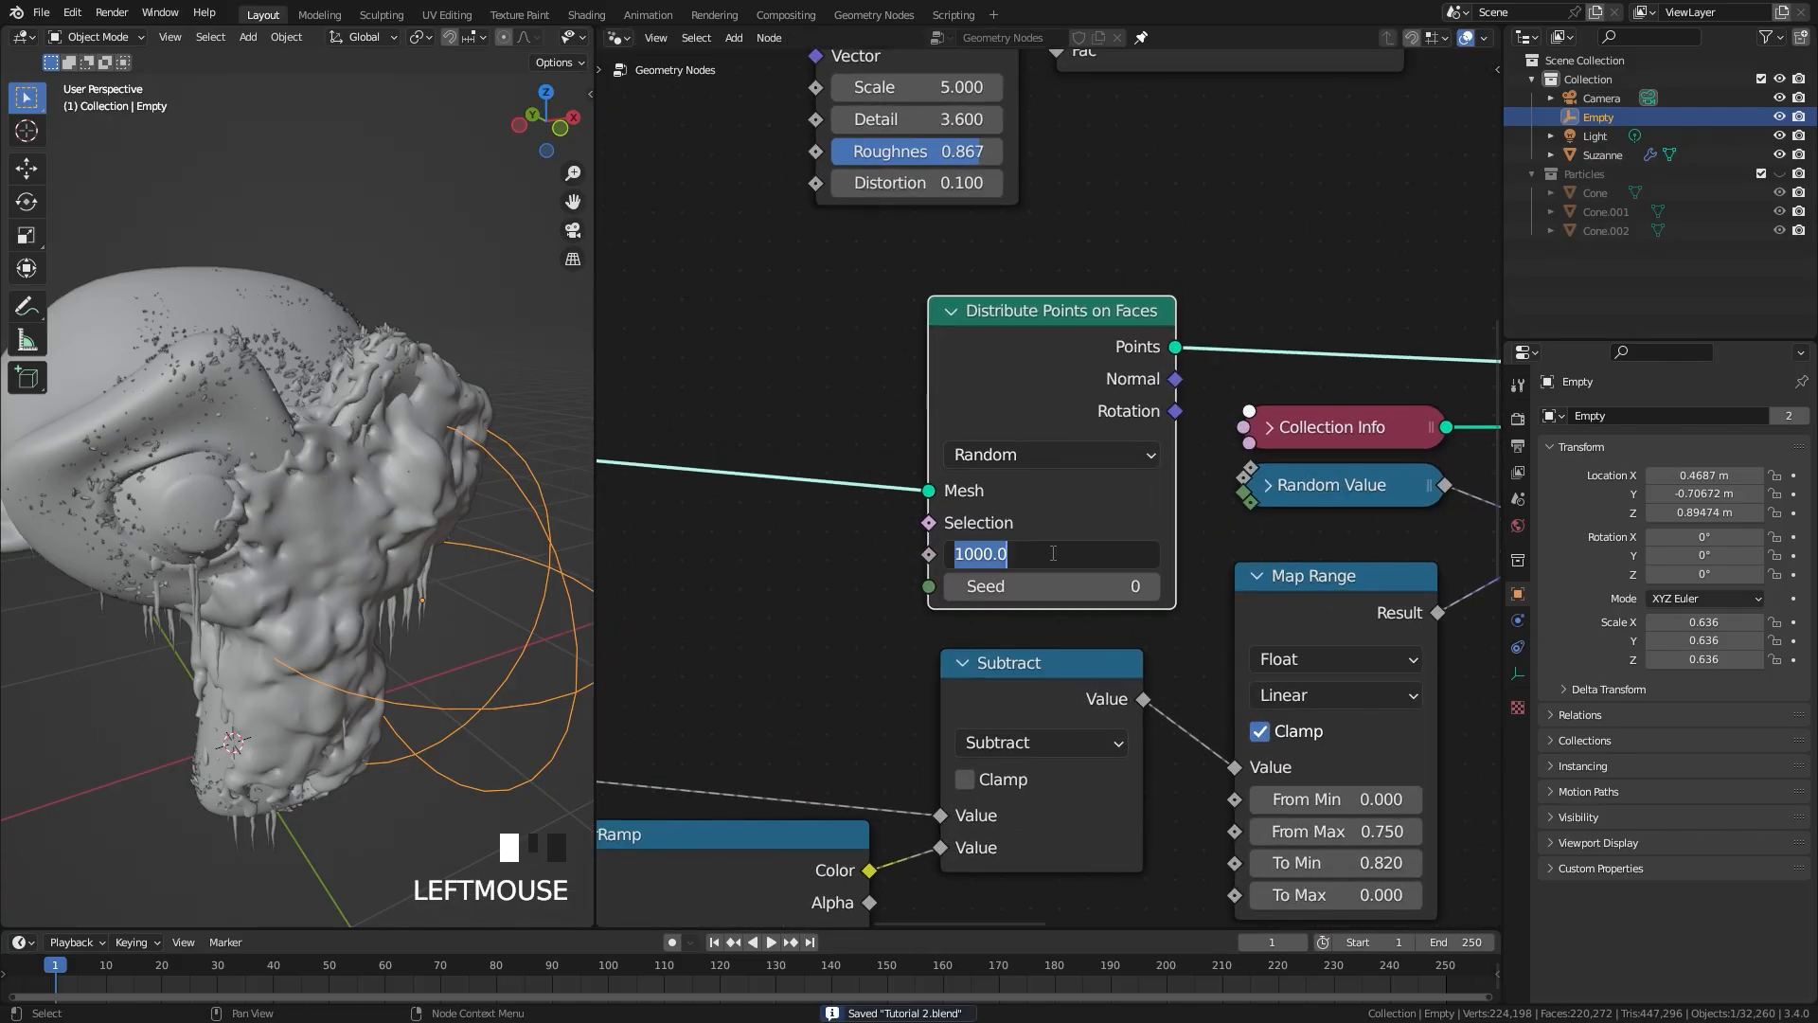
{"action": "type", "text": "2"}
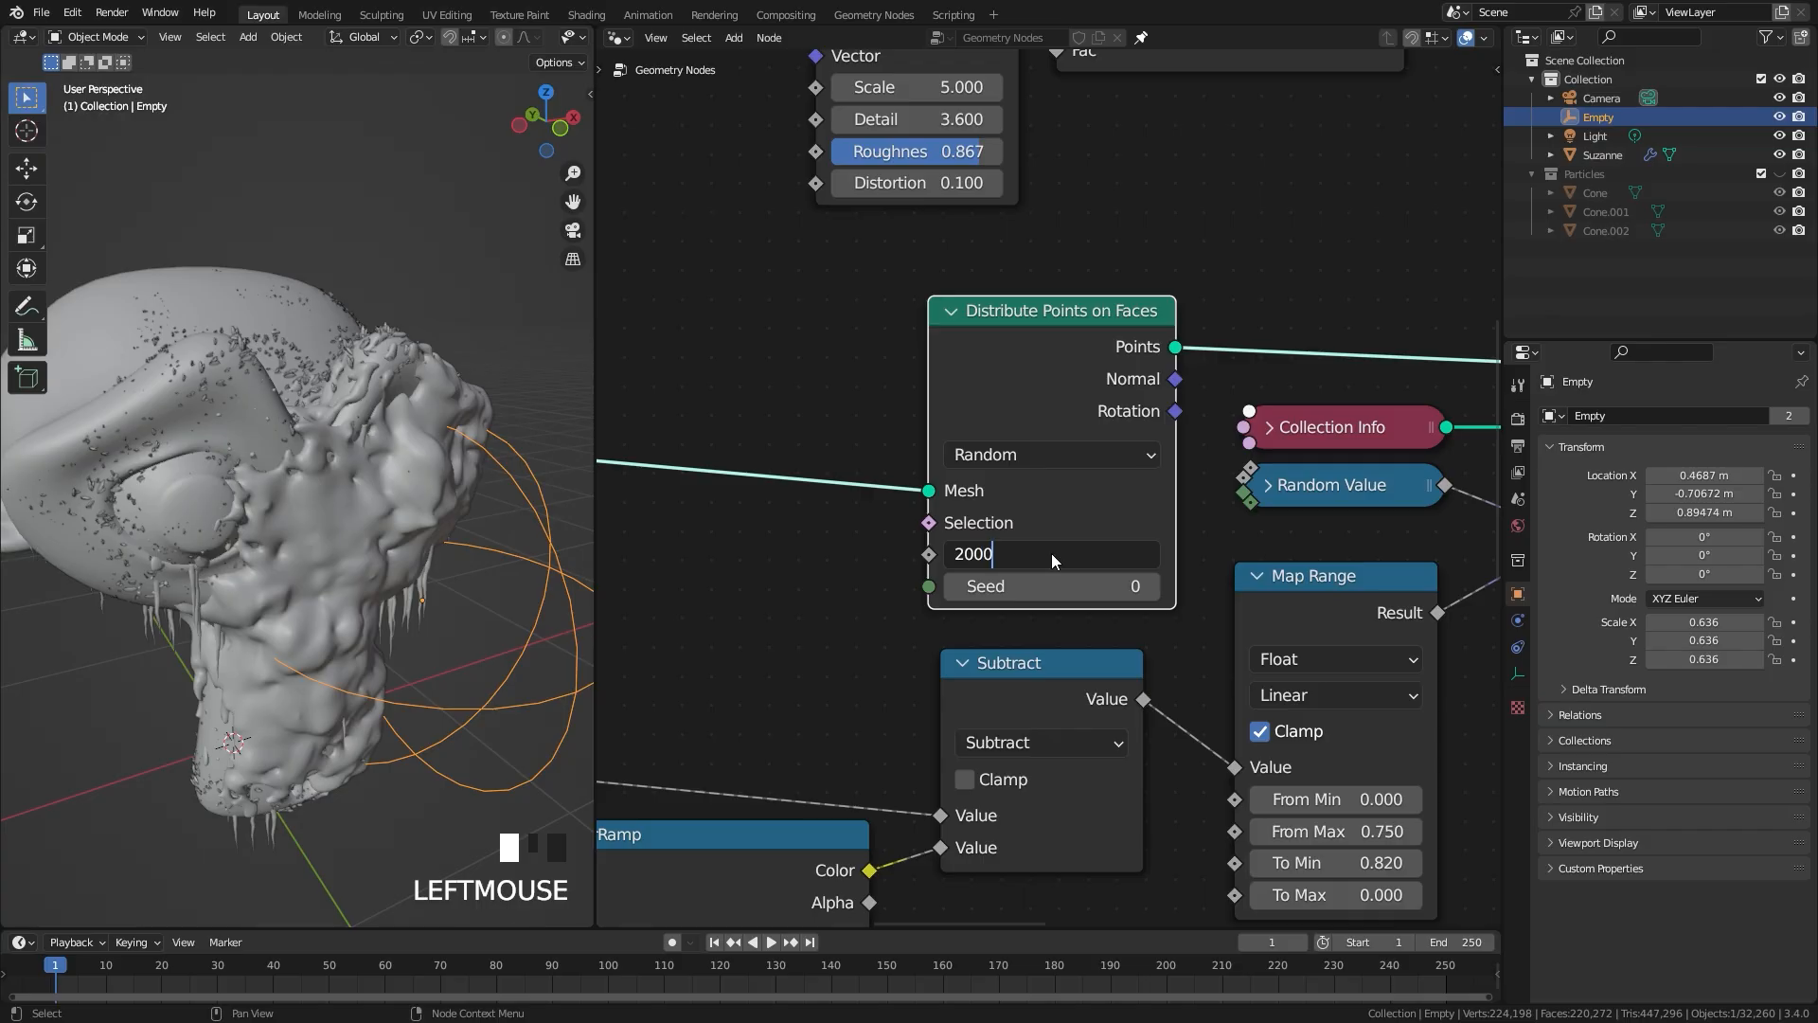
{"action": "type", "text": "000"}
{"action": "middle_click_drag", "start_coordinate": [488, 559], "coordinate": [403, 572]}
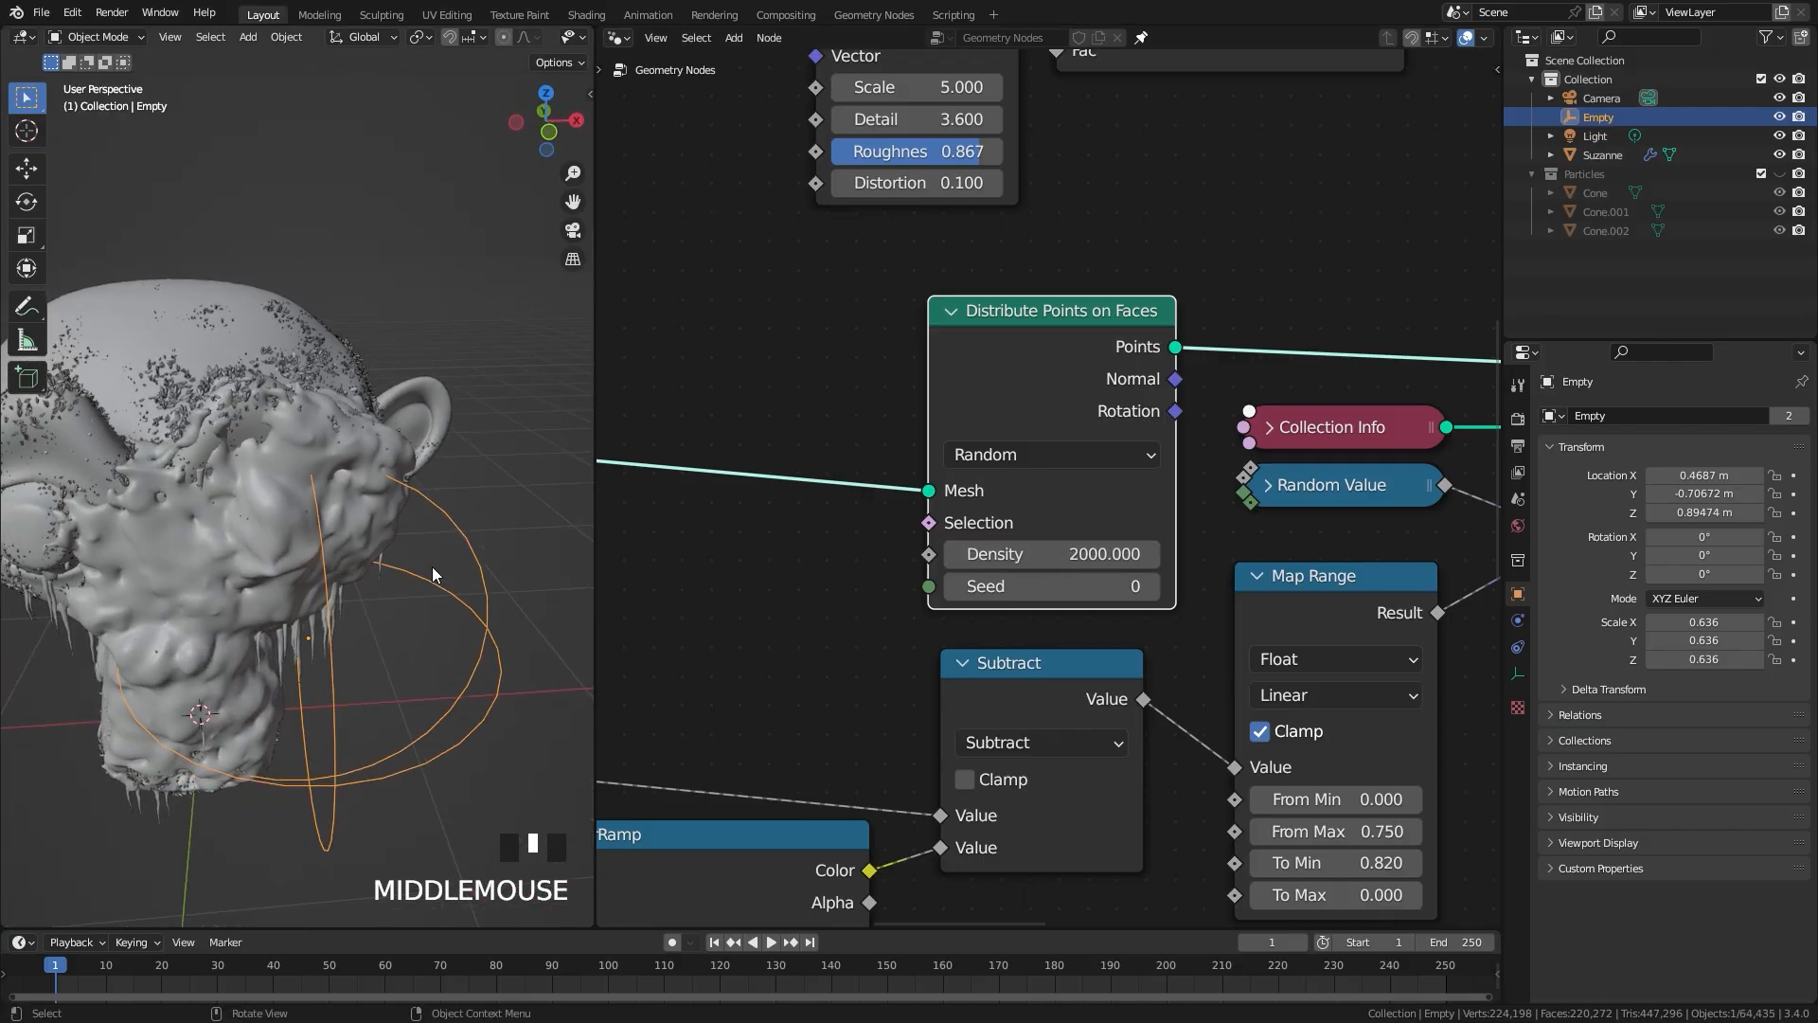
Step: Select the monkey head and widen the 3D viewport against the node editor
{"action": "left_click", "coordinate": [280, 513]}
{"action": "scroll", "coordinate": [1042, 569], "scroll_direction": "down", "scroll_amount": 3}
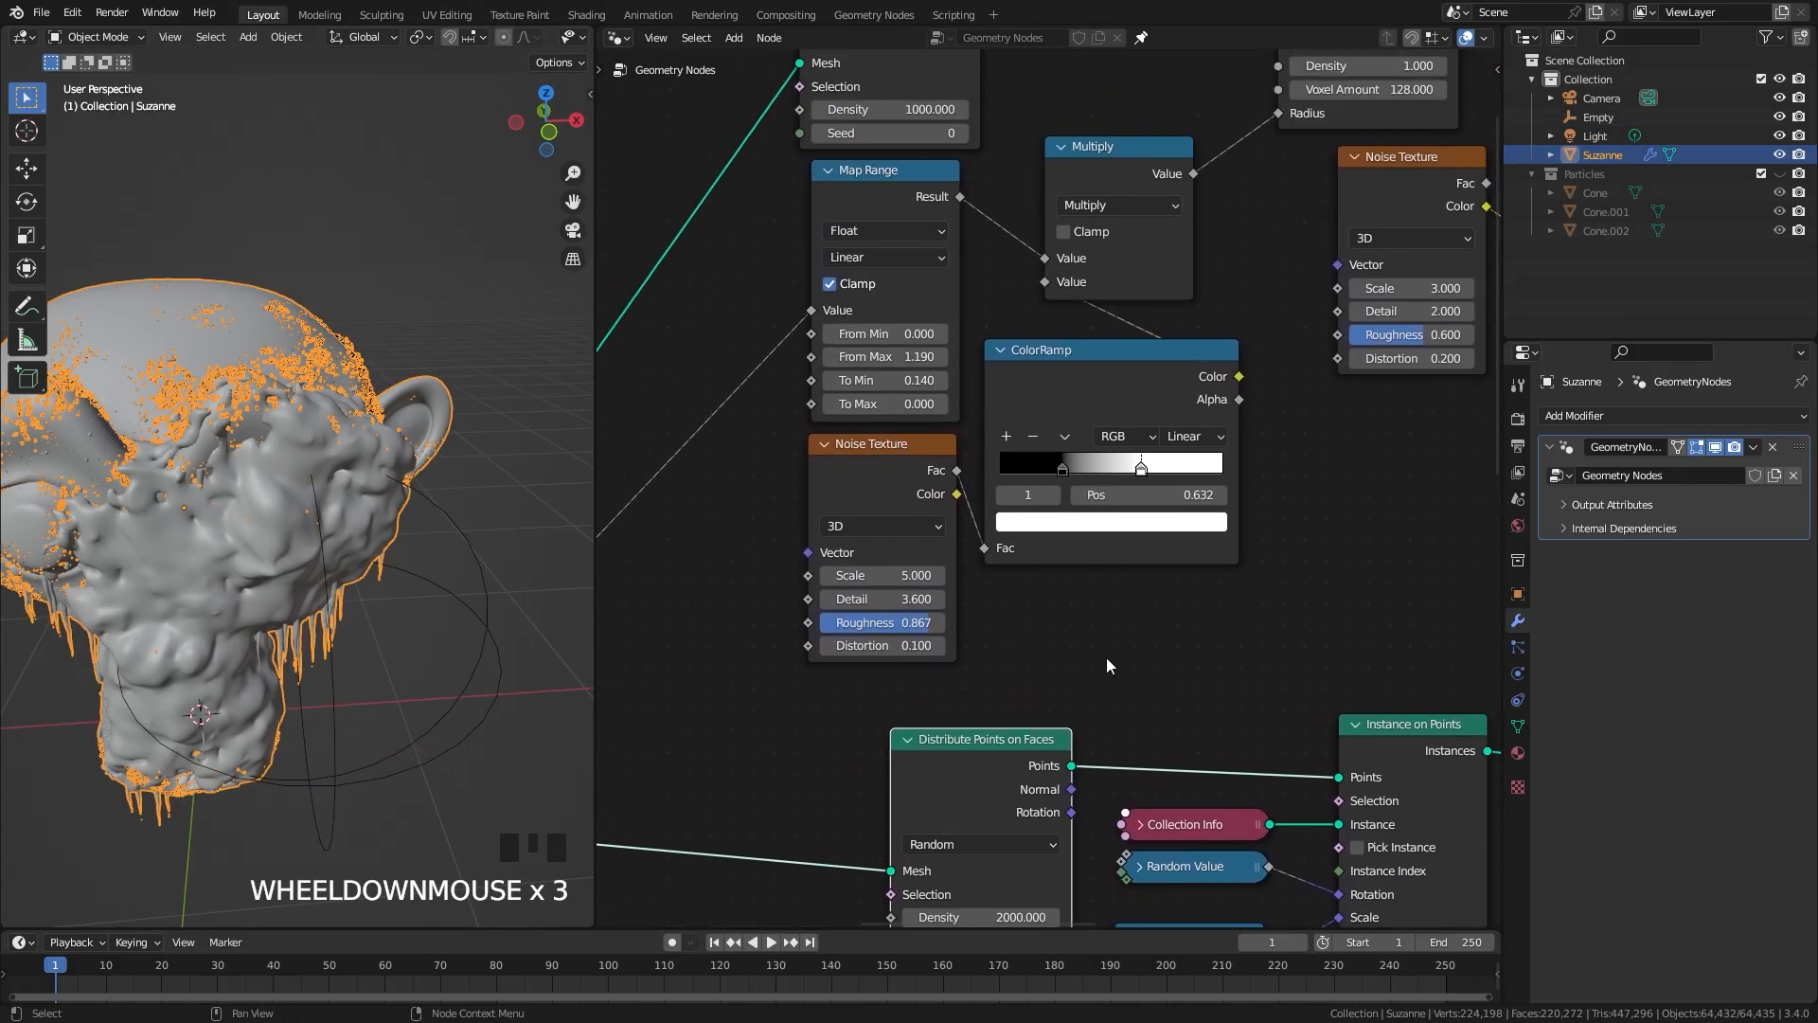
{"action": "scroll", "coordinate": [984, 558], "scroll_direction": "up", "scroll_amount": 1}
{"action": "scroll", "coordinate": [237, 460], "scroll_direction": "up", "scroll_amount": 3}
{"action": "middle_click_drag", "start_coordinate": [237, 459], "coordinate": [255, 463]}
{"action": "mouse_move", "coordinate": [822, 640]}
{"action": "left_mouse_down"}
{"action": "mouse_move", "coordinate": [843, 640]}
{"action": "mouse_move", "coordinate": [821, 611]}
{"action": "mouse_move", "coordinate": [843, 611]}
{"action": "left_mouse_up"}
{"action": "right_click", "coordinate": [818, 640]}
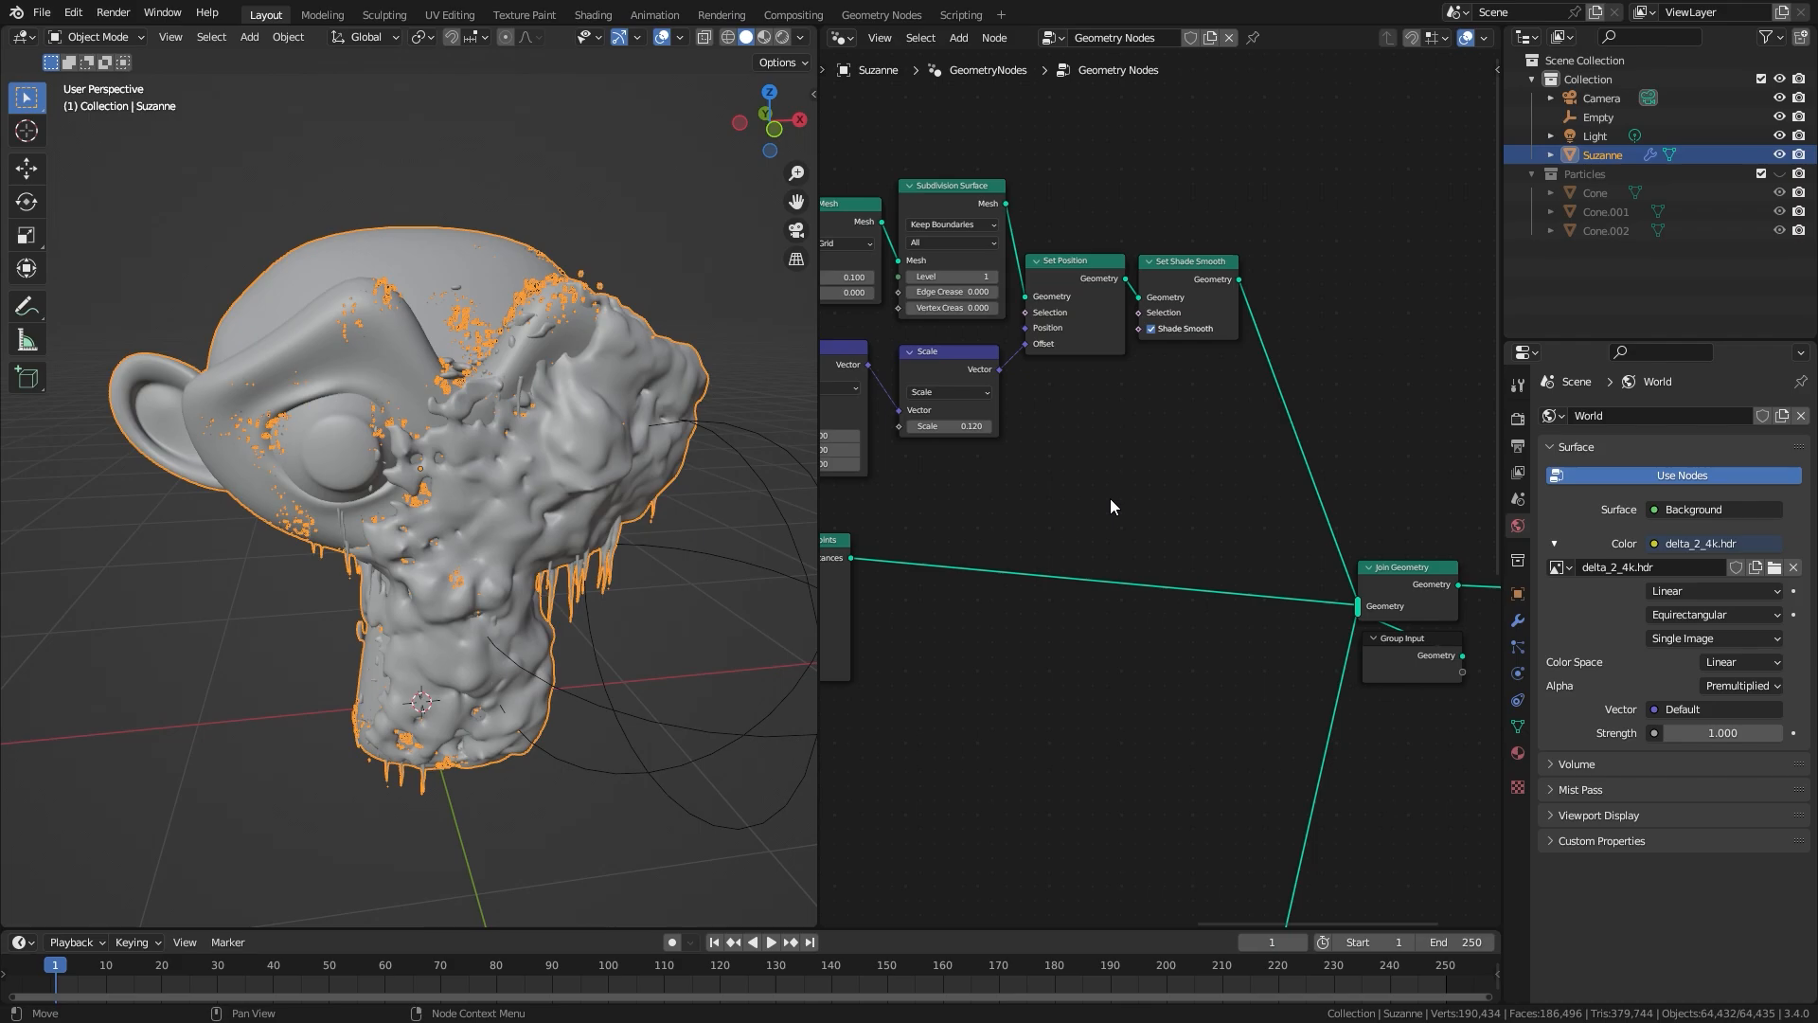
Step: Change the node editor to the Shader Editor and create a new material for the monkey head
{"action": "left_click", "coordinate": [835, 38]}
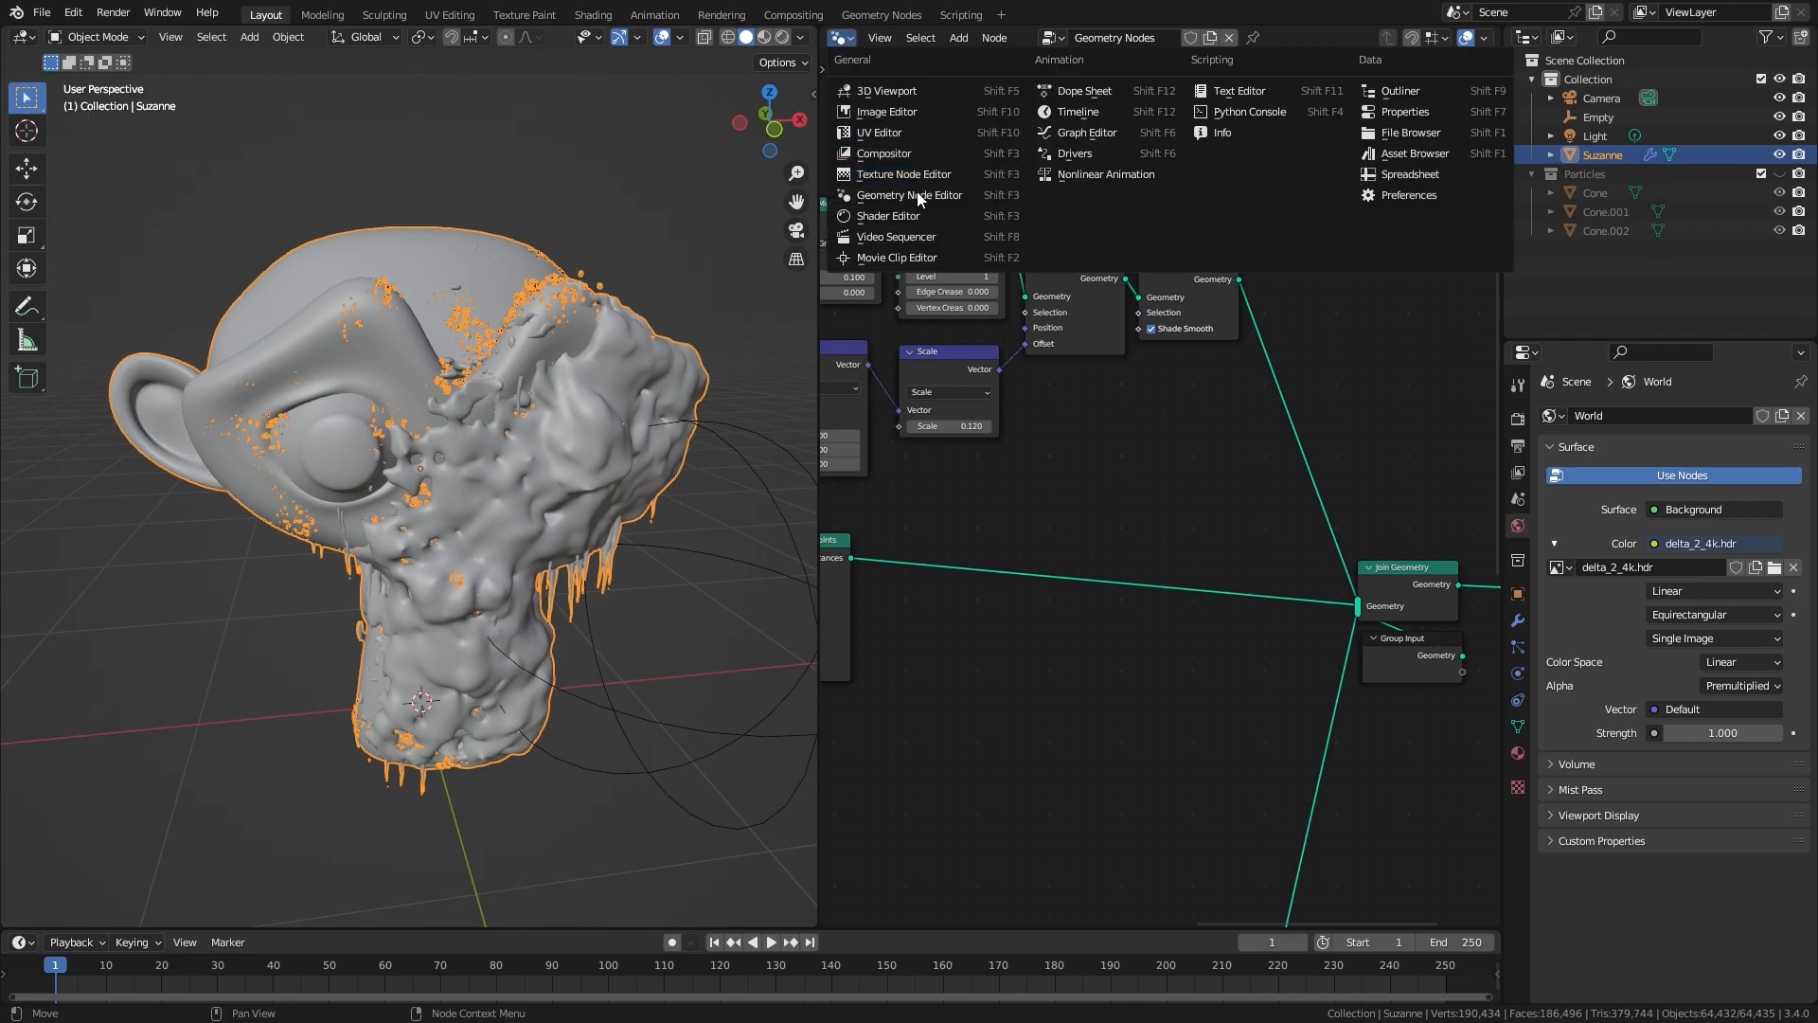
{"action": "left_click", "coordinate": [887, 218]}
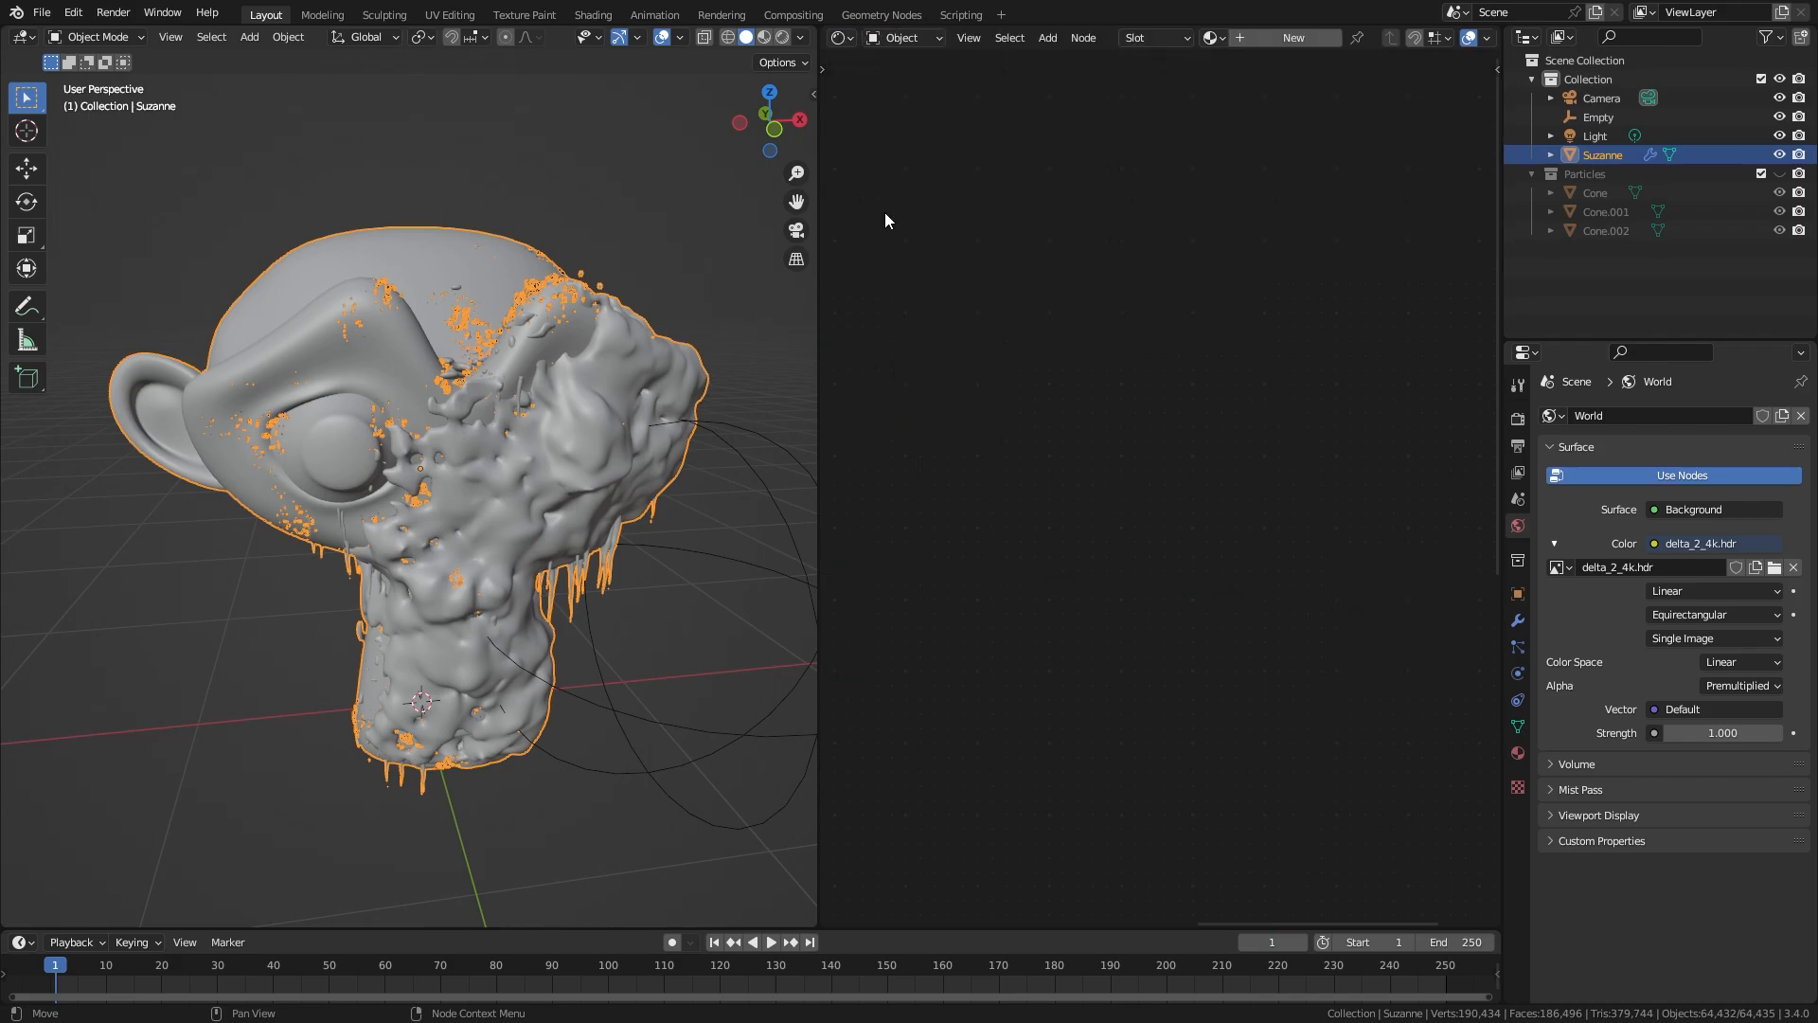
{"action": "left_click", "coordinate": [1258, 36]}
{"action": "scroll", "coordinate": [1099, 407], "scroll_direction": "up", "scroll_amount": 3}
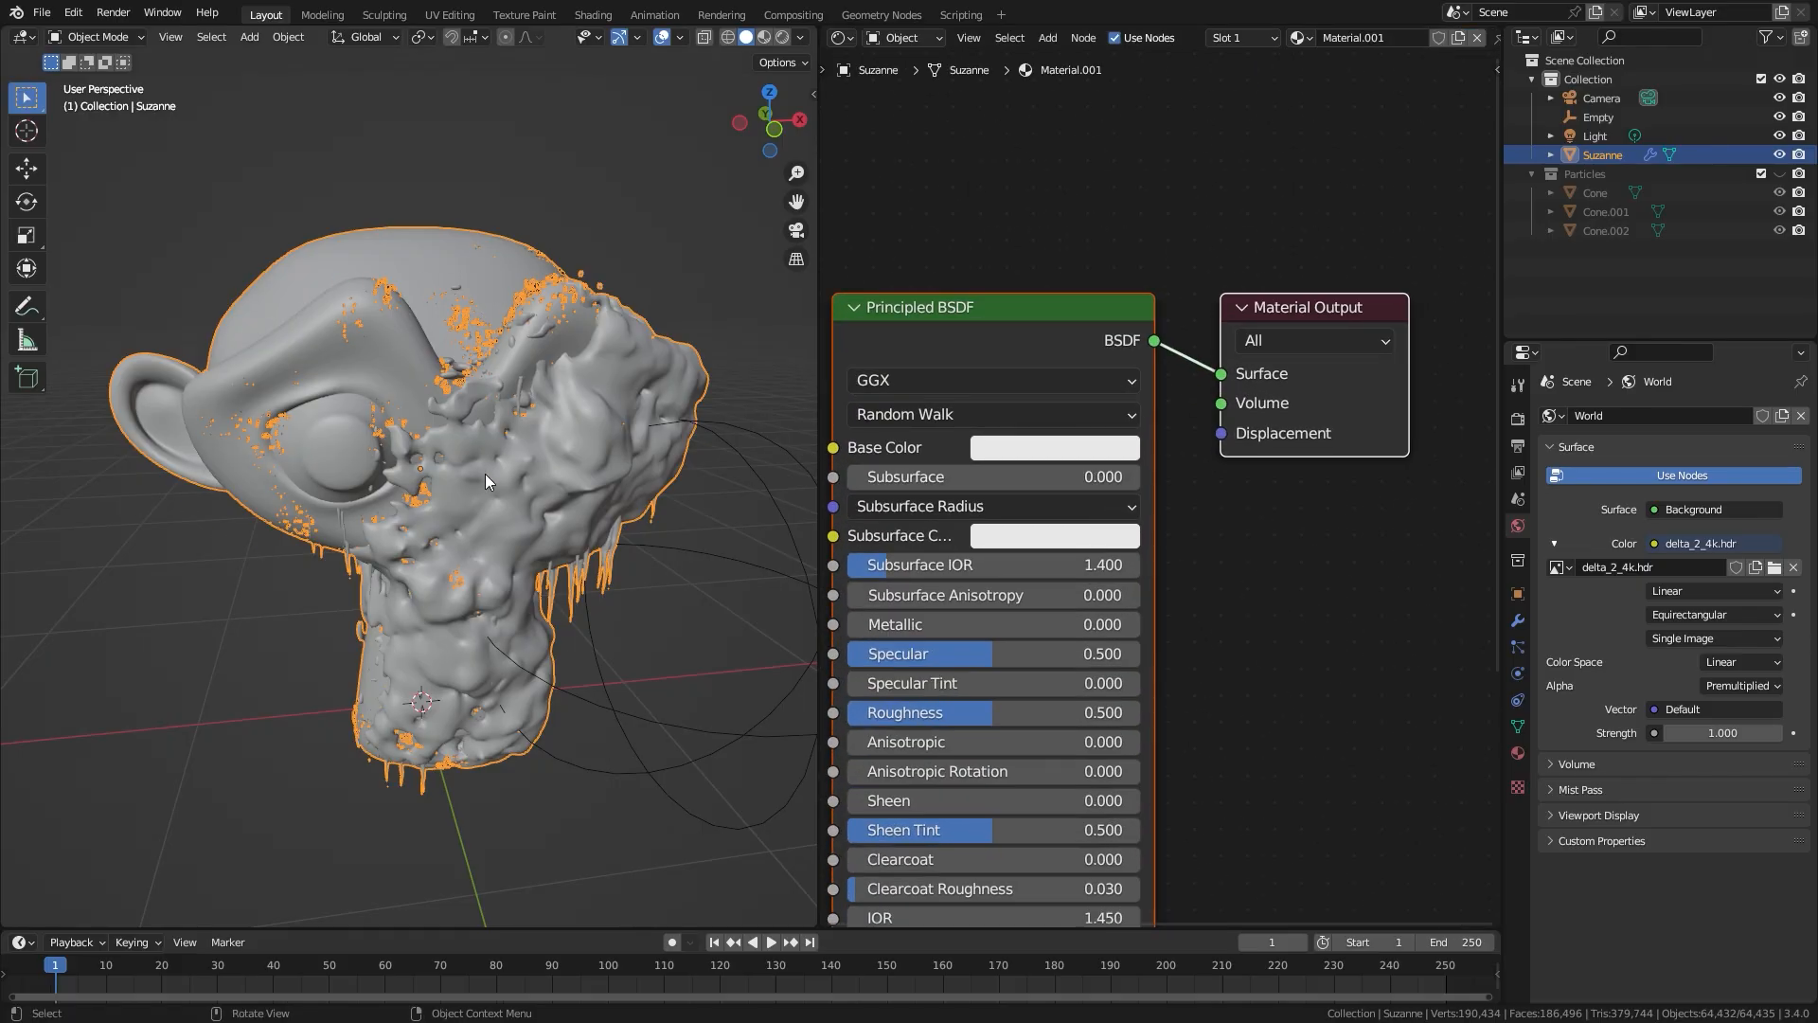
Step: Set the material's Base Color to near black with a value of 0.004 and its Roughness to 0.1
{"action": "scroll", "coordinate": [1075, 439], "scroll_direction": "down", "scroll_amount": 3}
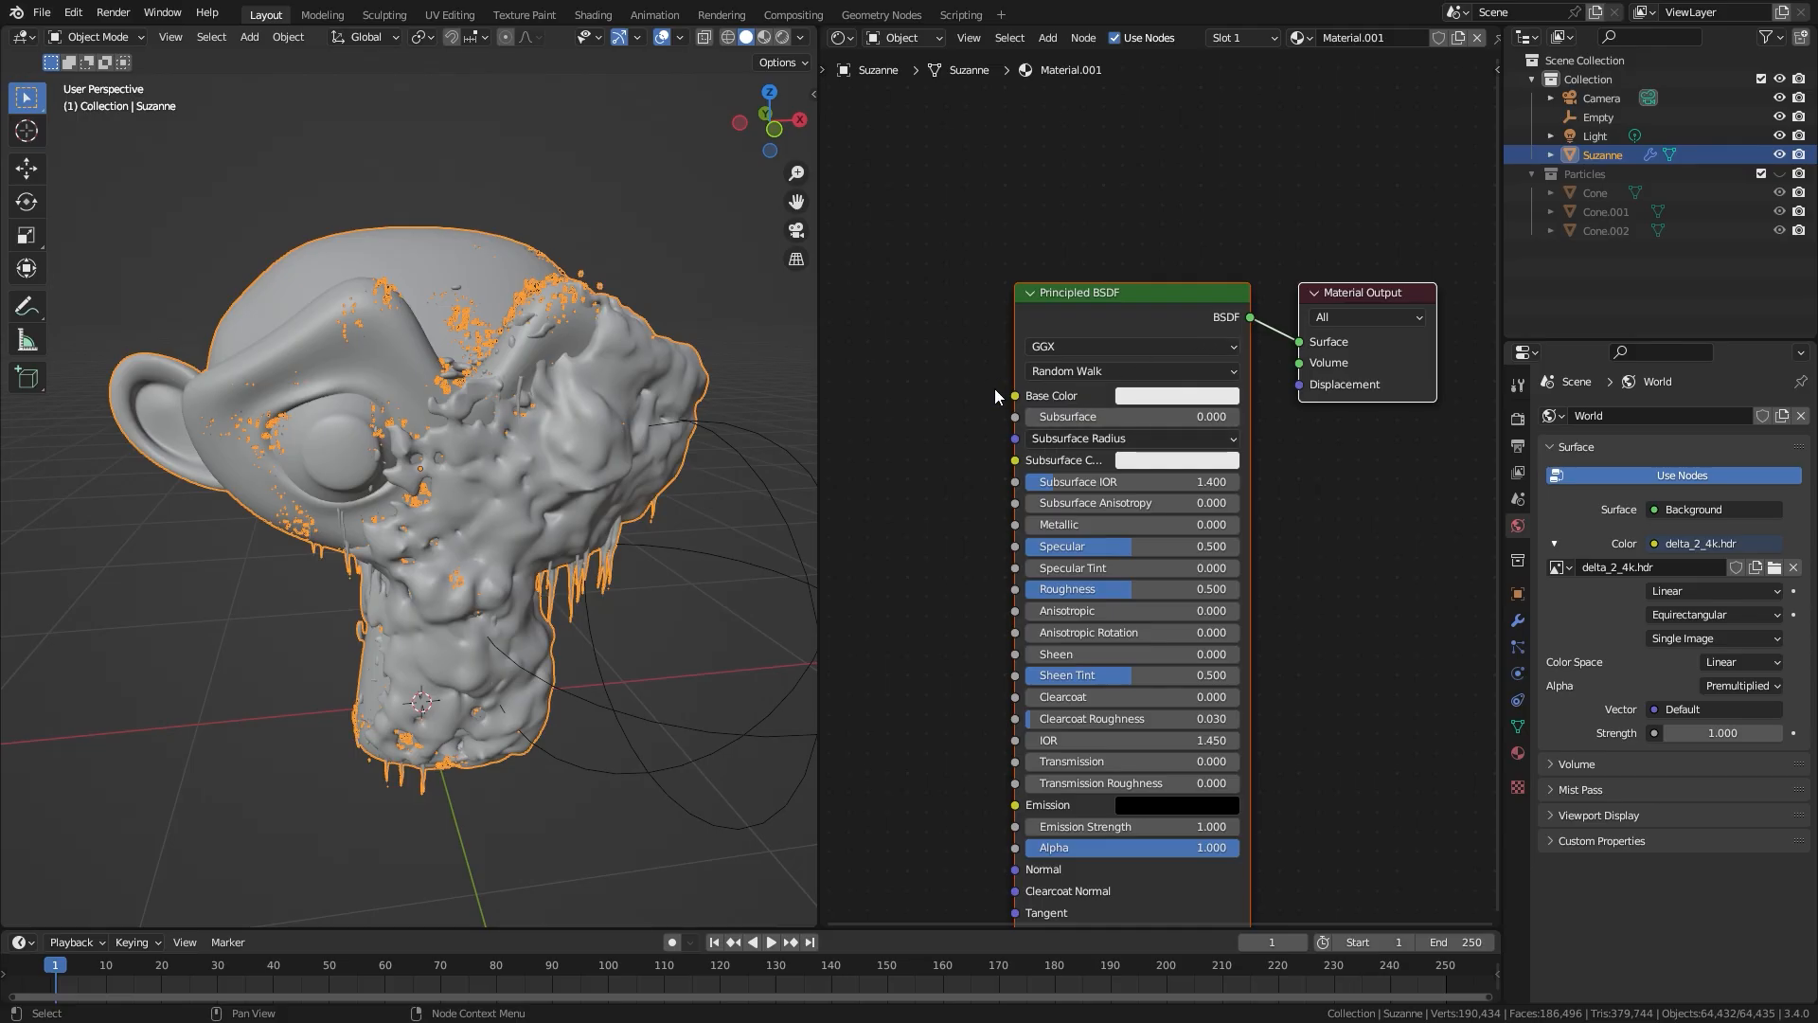
{"action": "left_click", "coordinate": [1173, 396]}
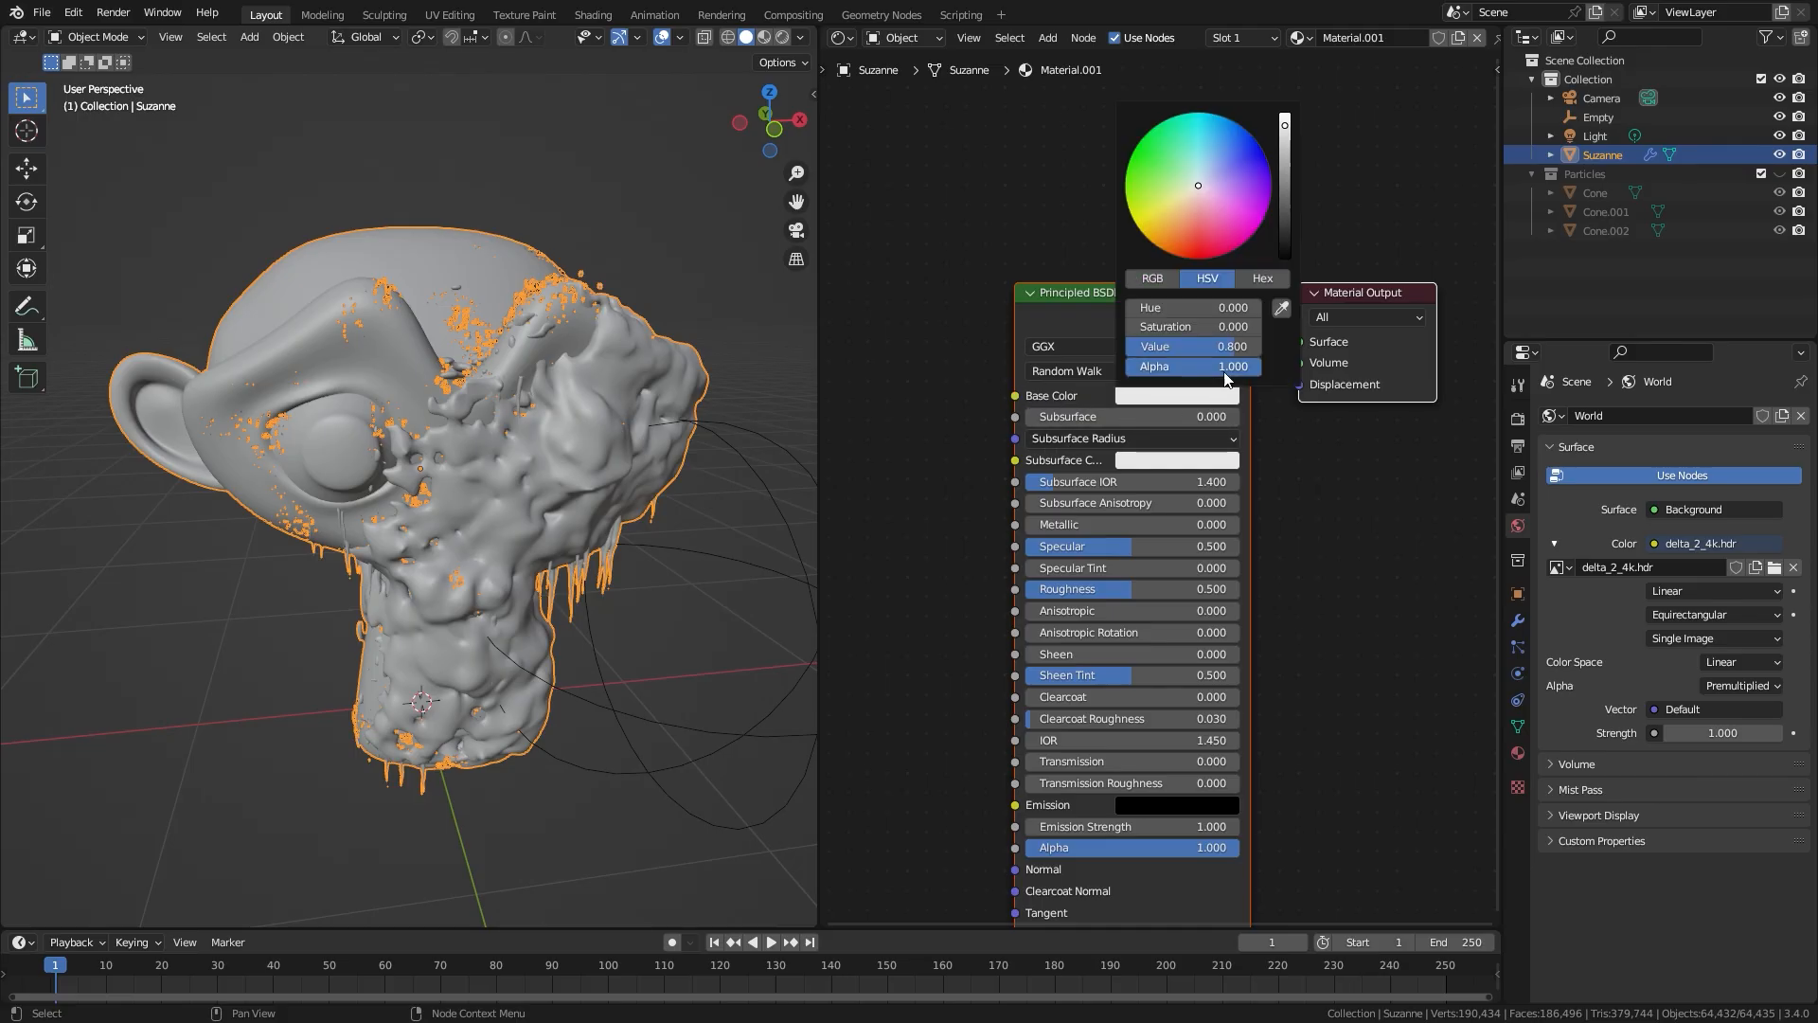
{"action": "left_click_drag", "start_coordinate": [1286, 231], "coordinate": [1286, 254]}
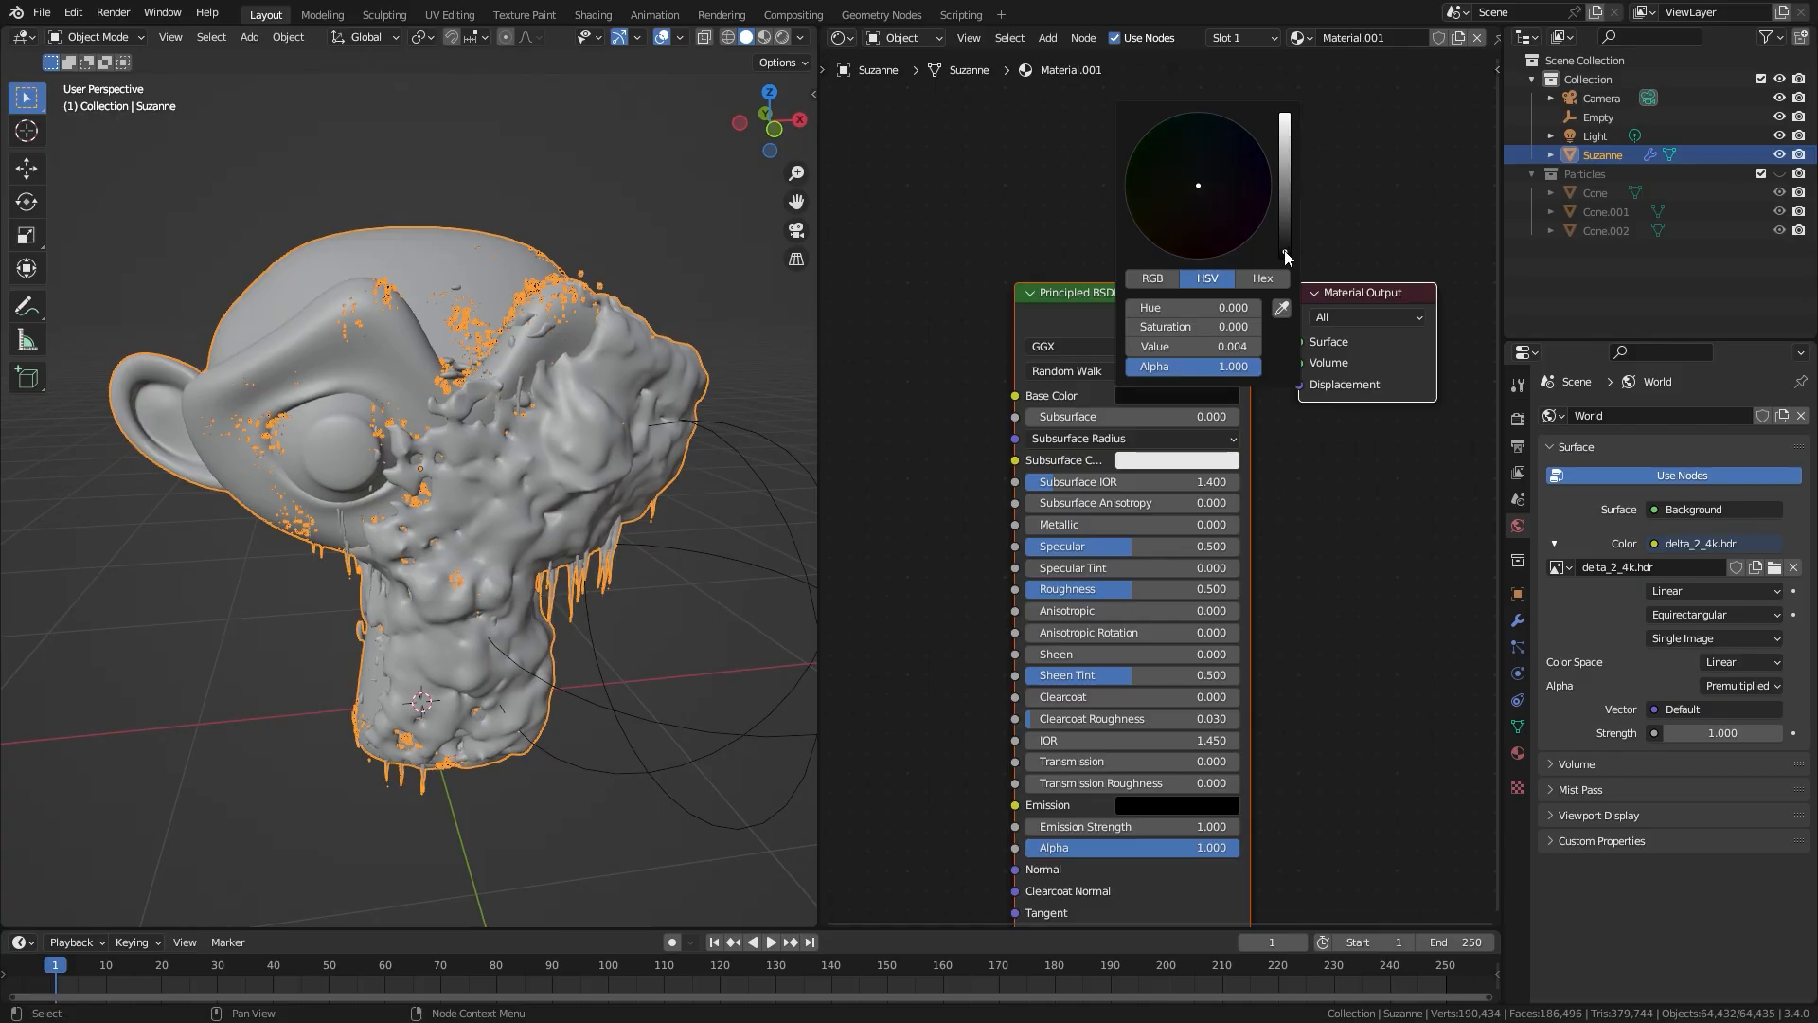
{"action": "left_click_drag", "start_coordinate": [1128, 589], "coordinate": [1088, 589], "text": "ctrl"}
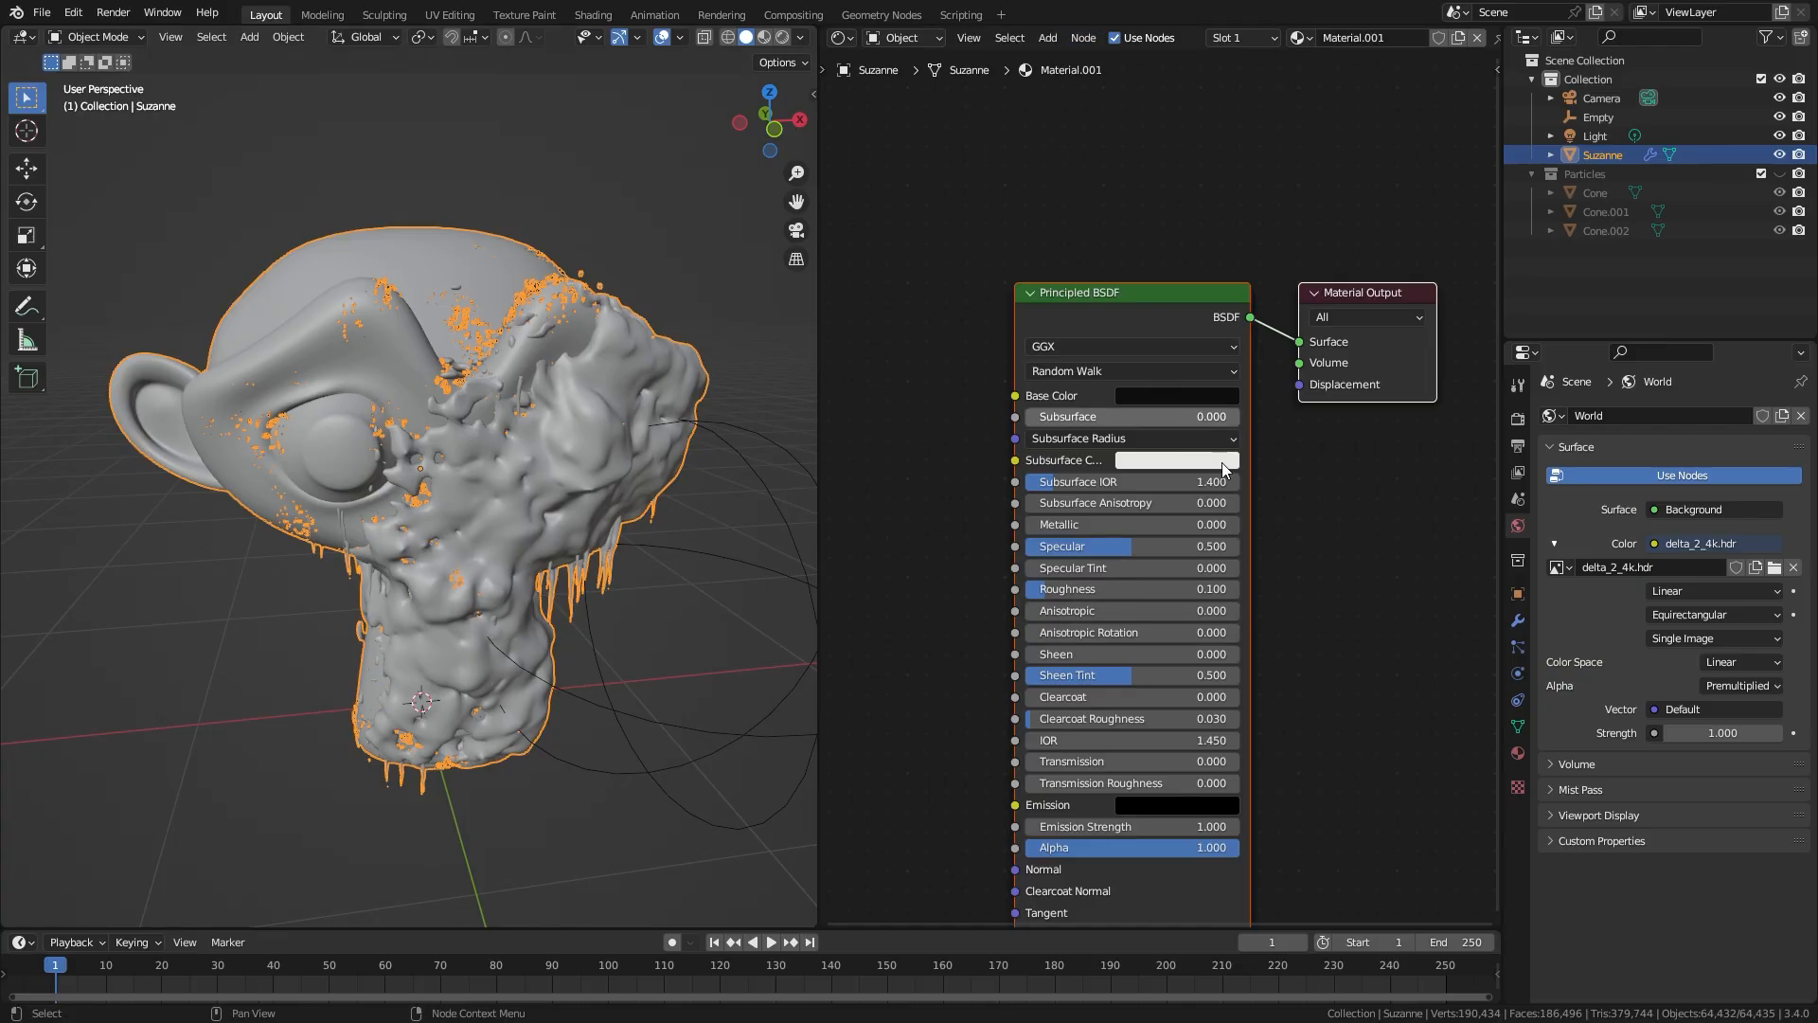
Step: Add a second material slot to the monkey head with a new material named Ice
{"action": "left_click", "coordinate": [1516, 754]}
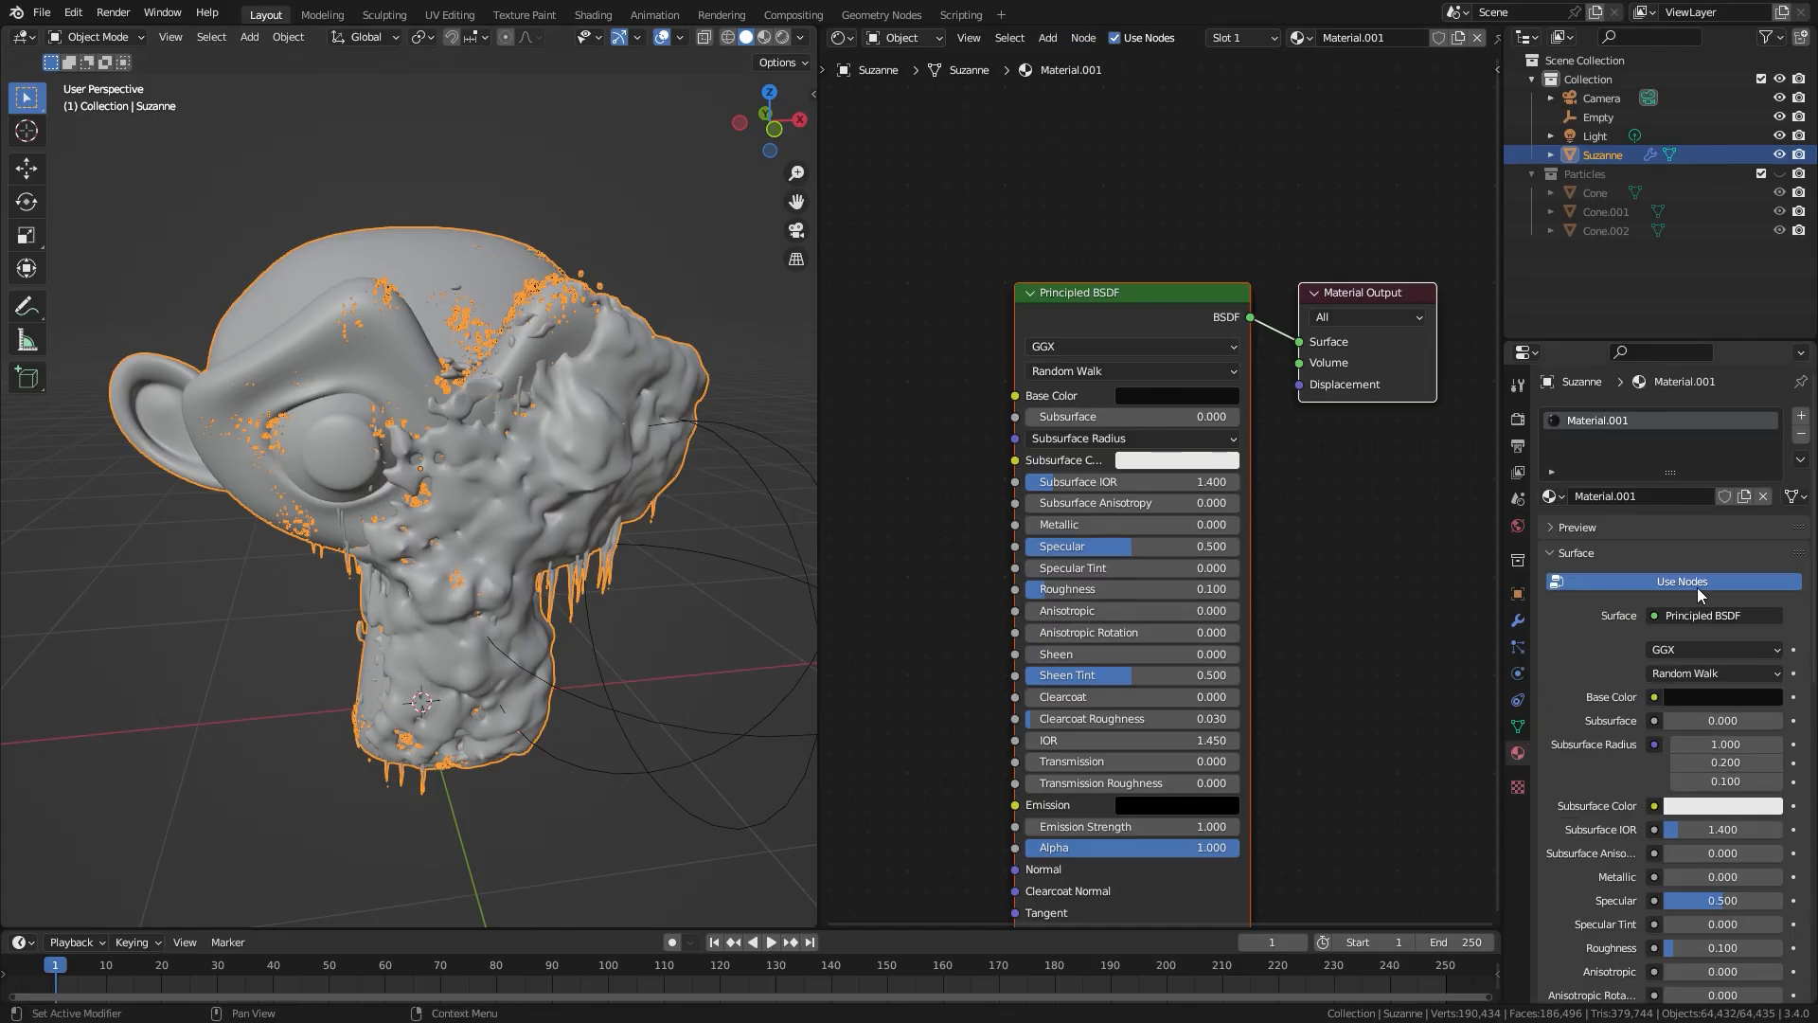
{"action": "left_click", "coordinate": [1801, 420]}
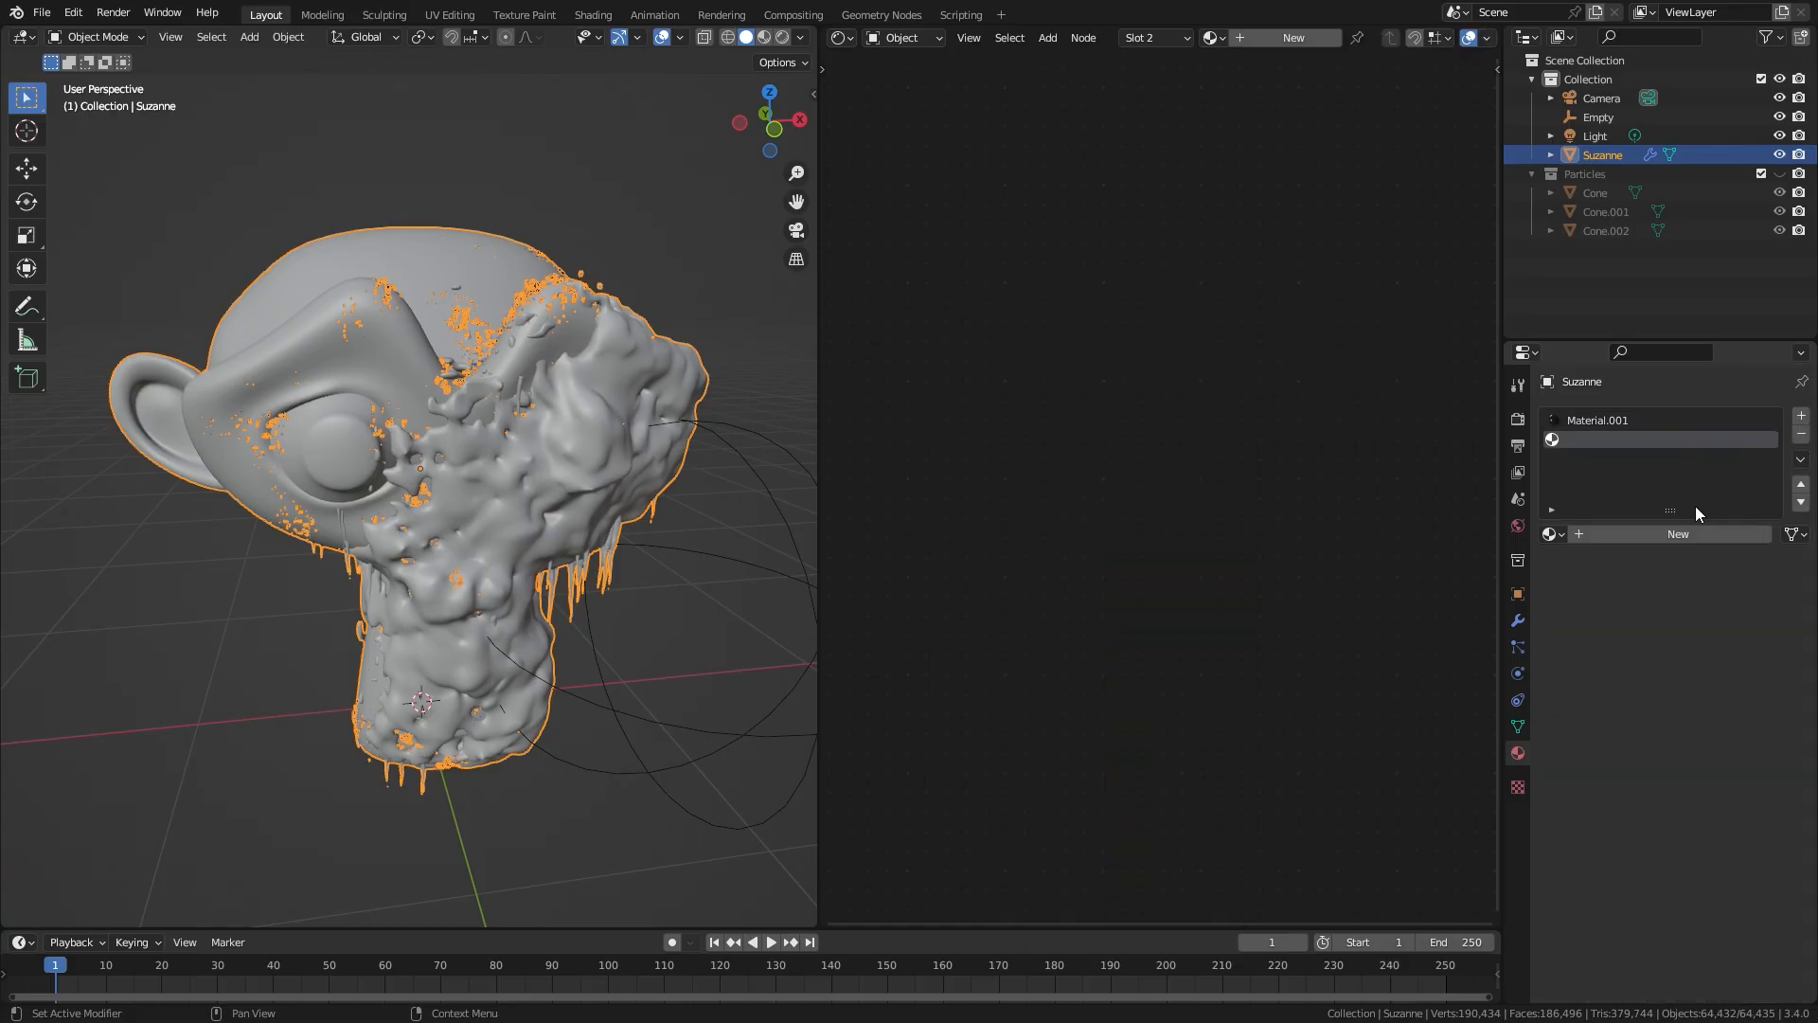
{"action": "left_click", "coordinate": [1645, 536]}
{"action": "left_click", "coordinate": [1644, 537]}
{"action": "type", "text": "Ice"}
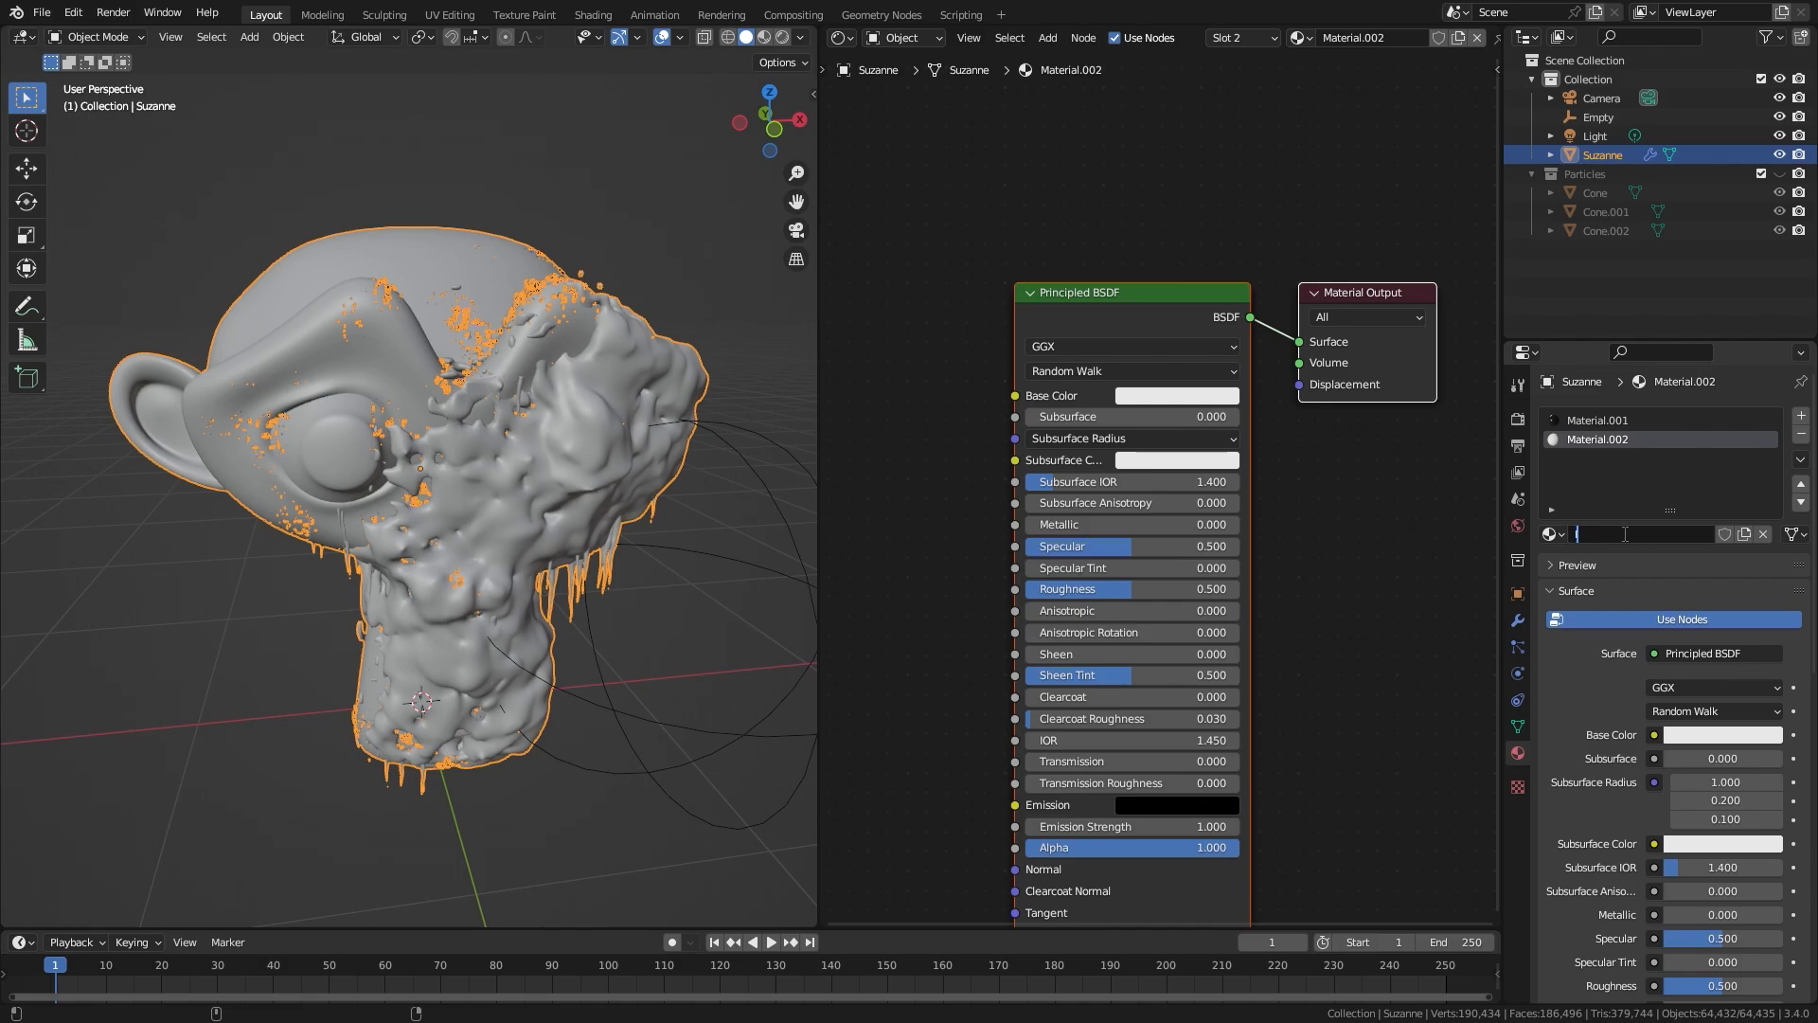
{"action": "key", "text": "Return"}
{"action": "scroll", "coordinate": [1231, 280], "scroll_direction": "down", "scroll_amount": 4}
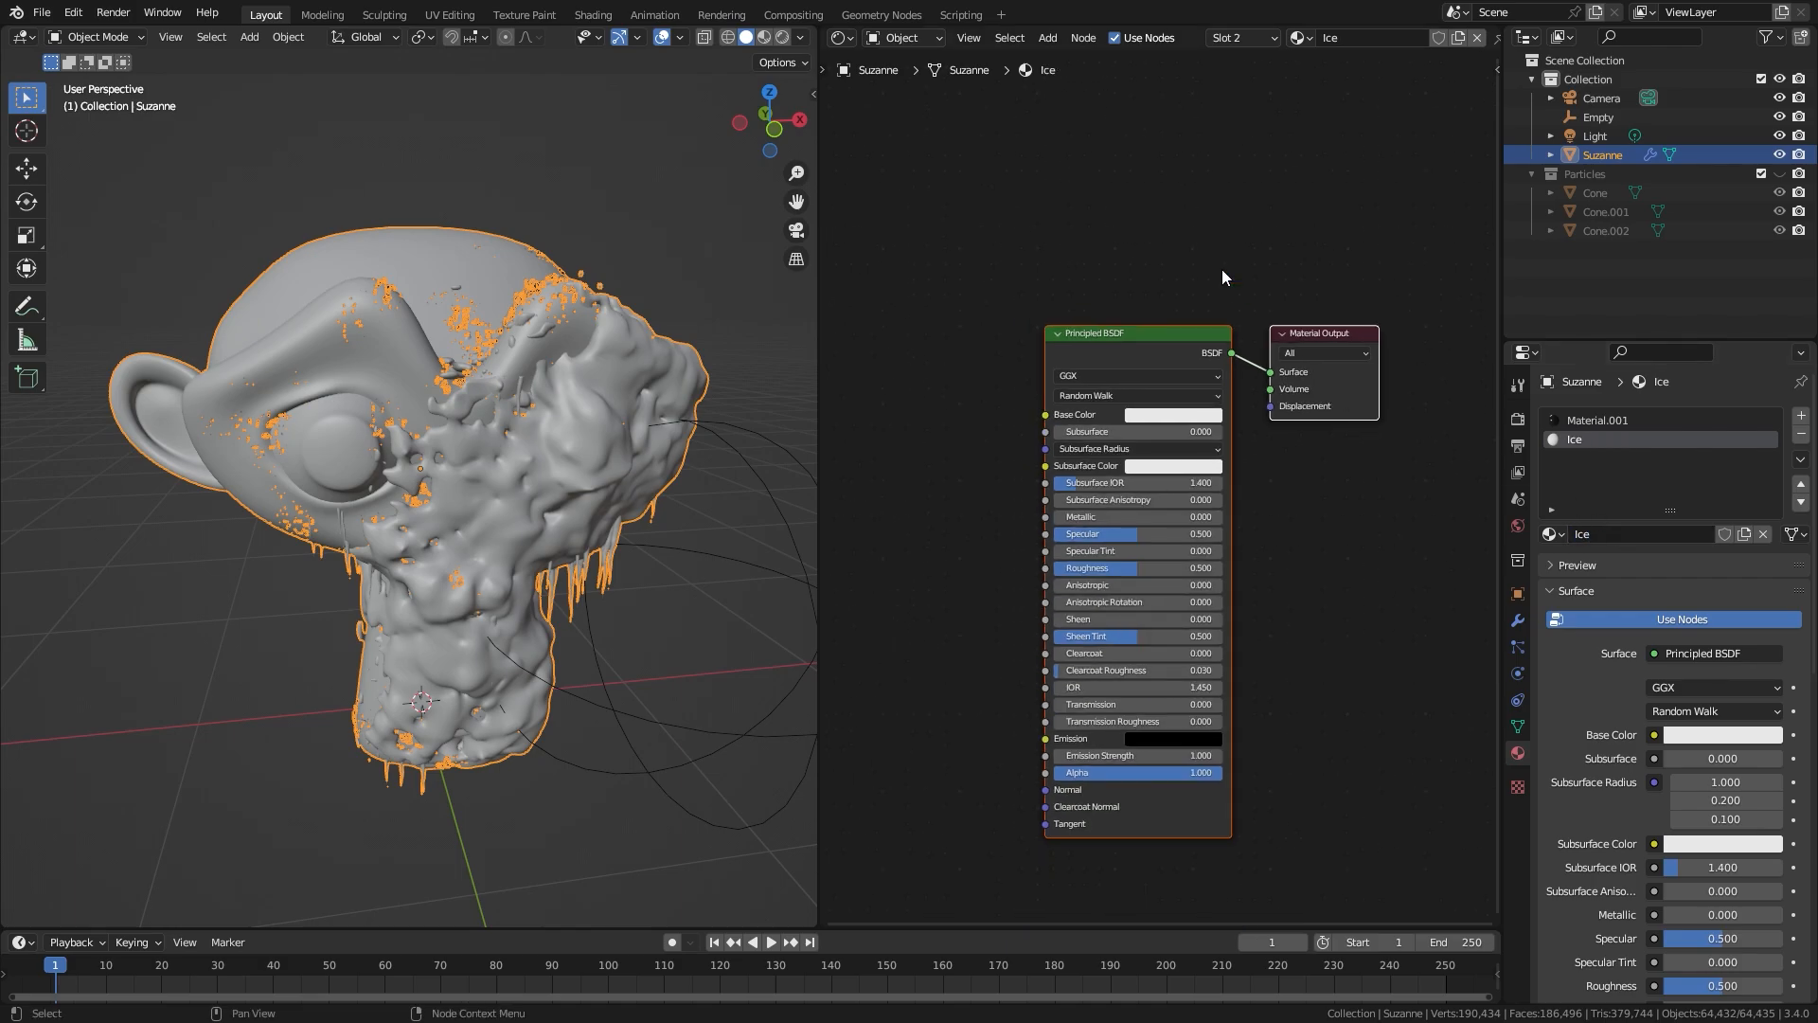
{"action": "middle_click_drag", "start_coordinate": [1222, 269], "coordinate": [1158, 291]}
{"action": "scroll", "coordinate": [1244, 44], "scroll_direction": "down", "scroll_amount": 4}
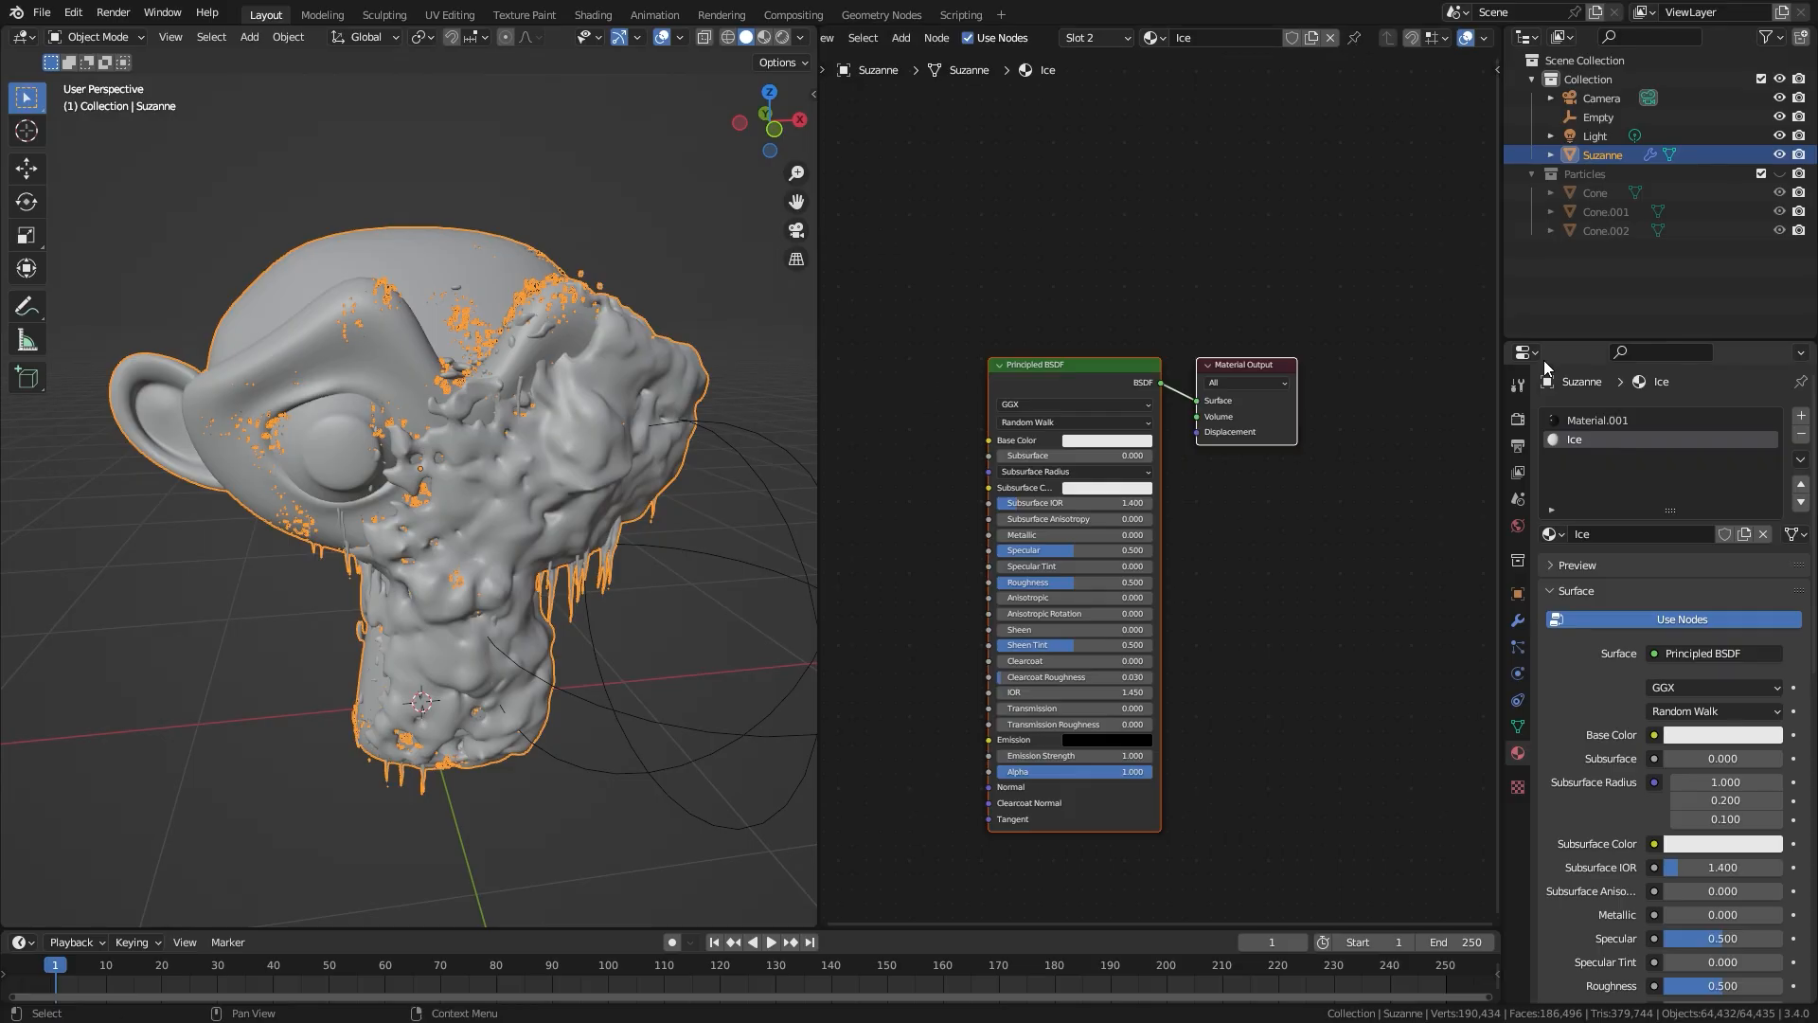
{"action": "left_click", "coordinate": [1588, 419]}
{"action": "left_click", "coordinate": [1352, 40]}
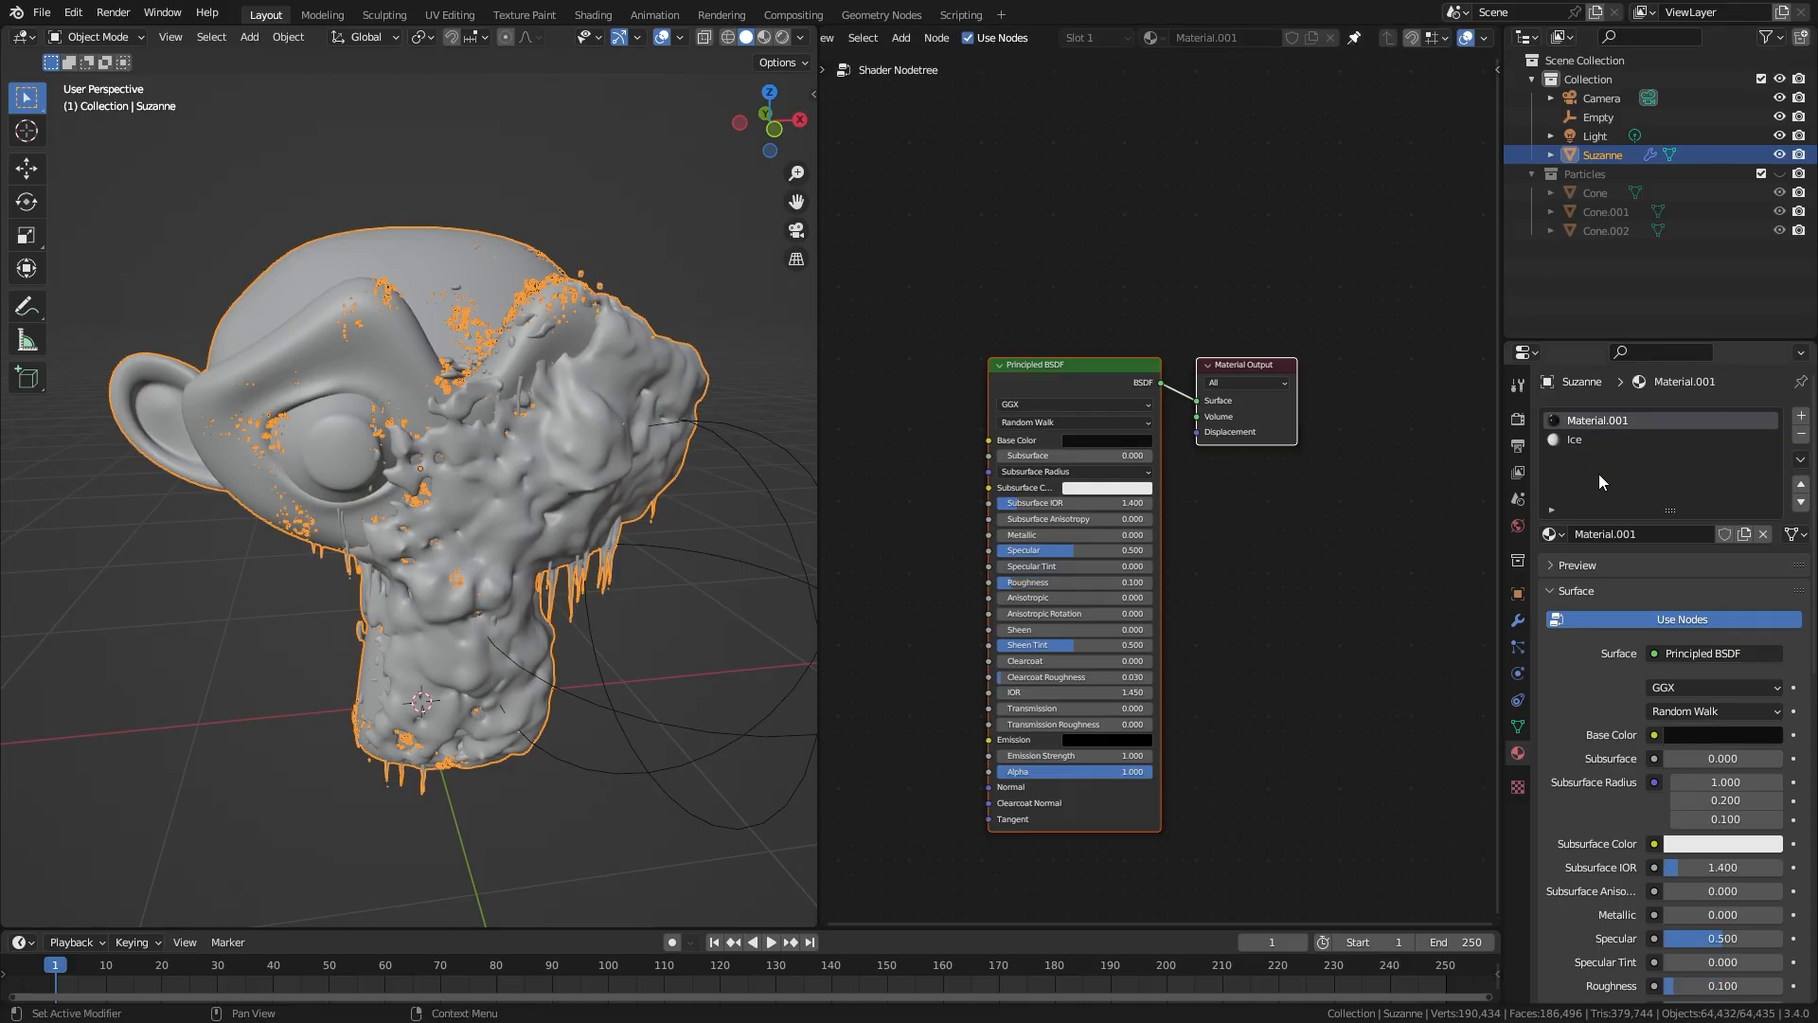
{"action": "left_click", "coordinate": [1579, 441]}
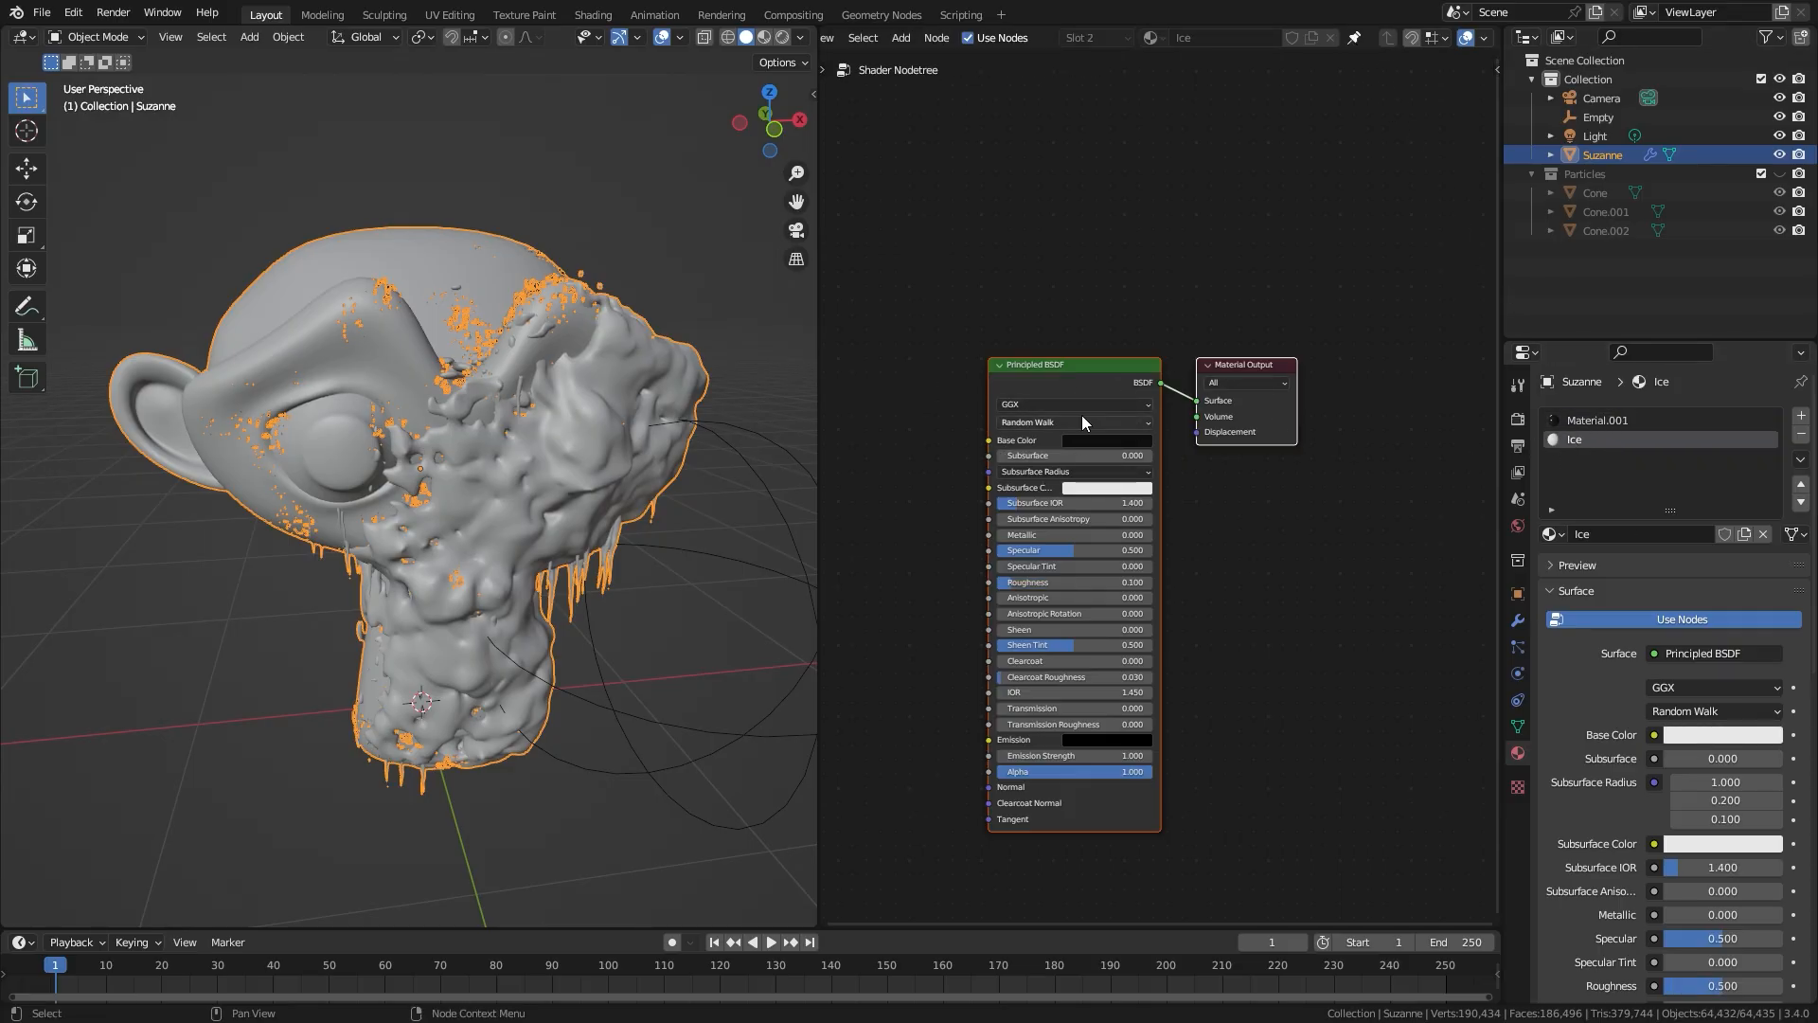
{"action": "scroll", "coordinate": [1083, 417], "scroll_direction": "up", "scroll_amount": 2}
{"action": "left_click", "coordinate": [1355, 39]}
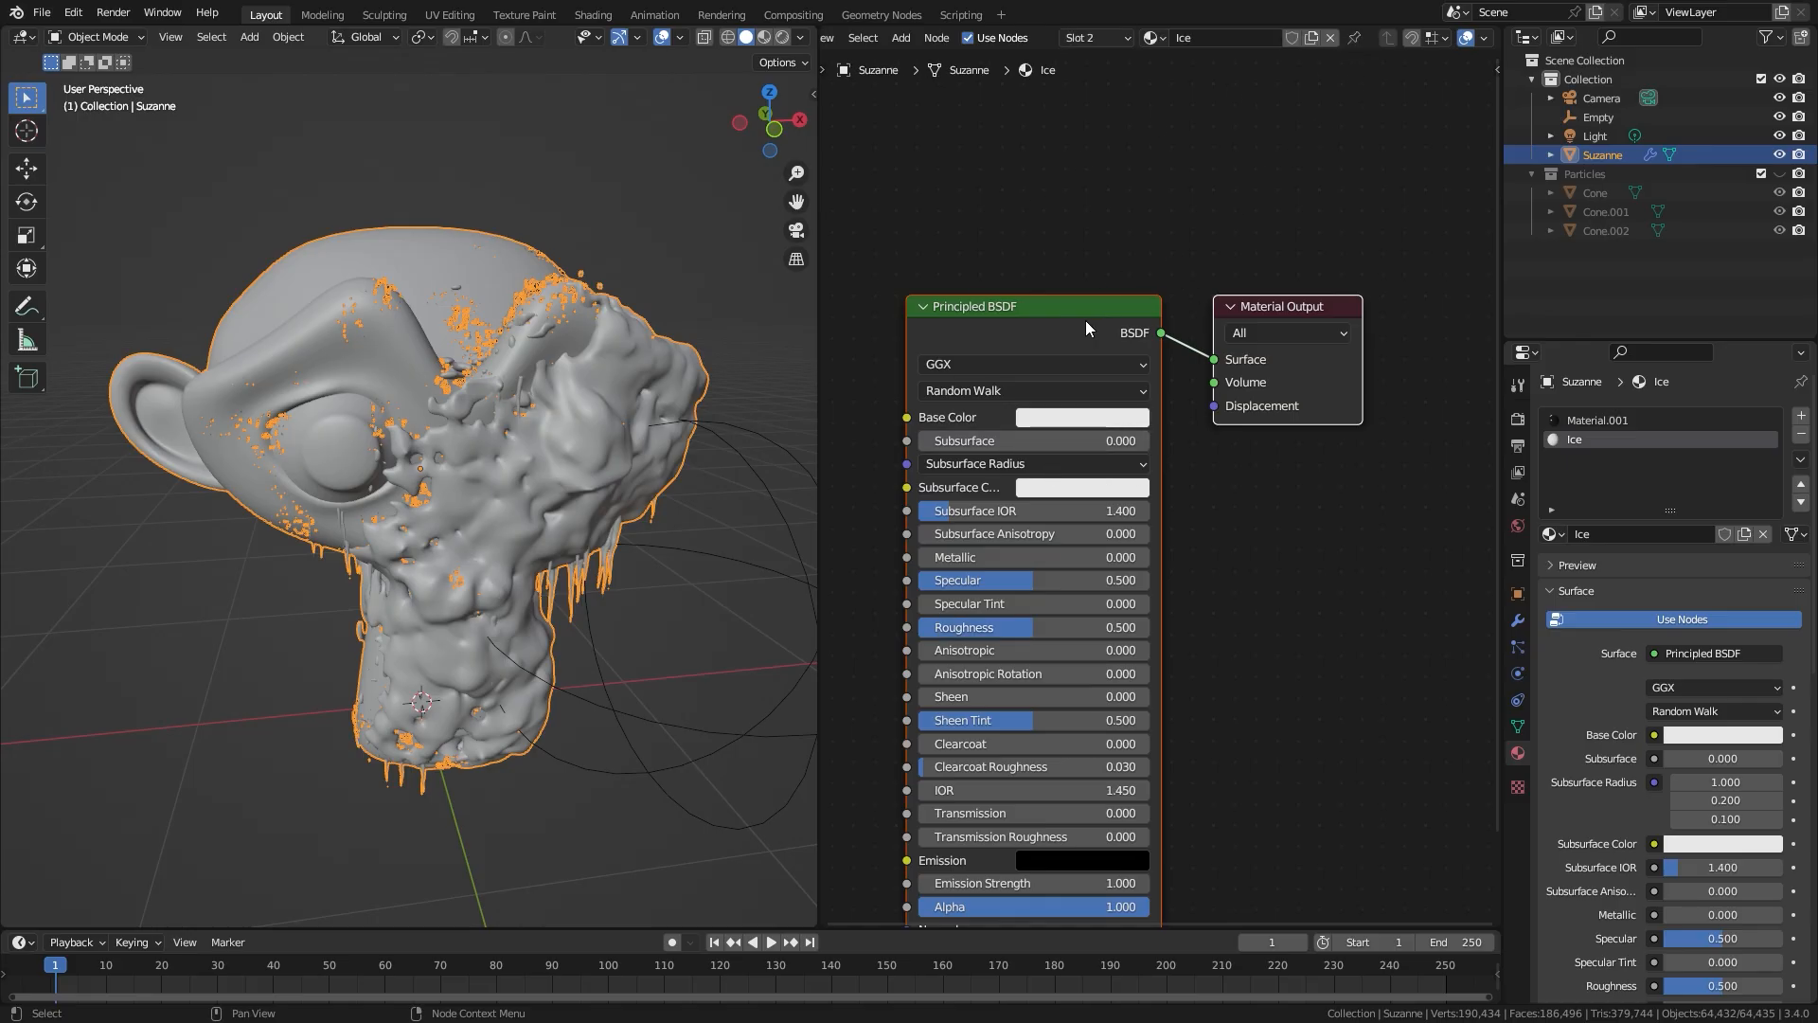
Step: Switch the 3D viewport to Material Preview shading to show the materials on the monkey head
{"action": "scroll", "coordinate": [936, 589], "scroll_direction": "down", "scroll_amount": 2}
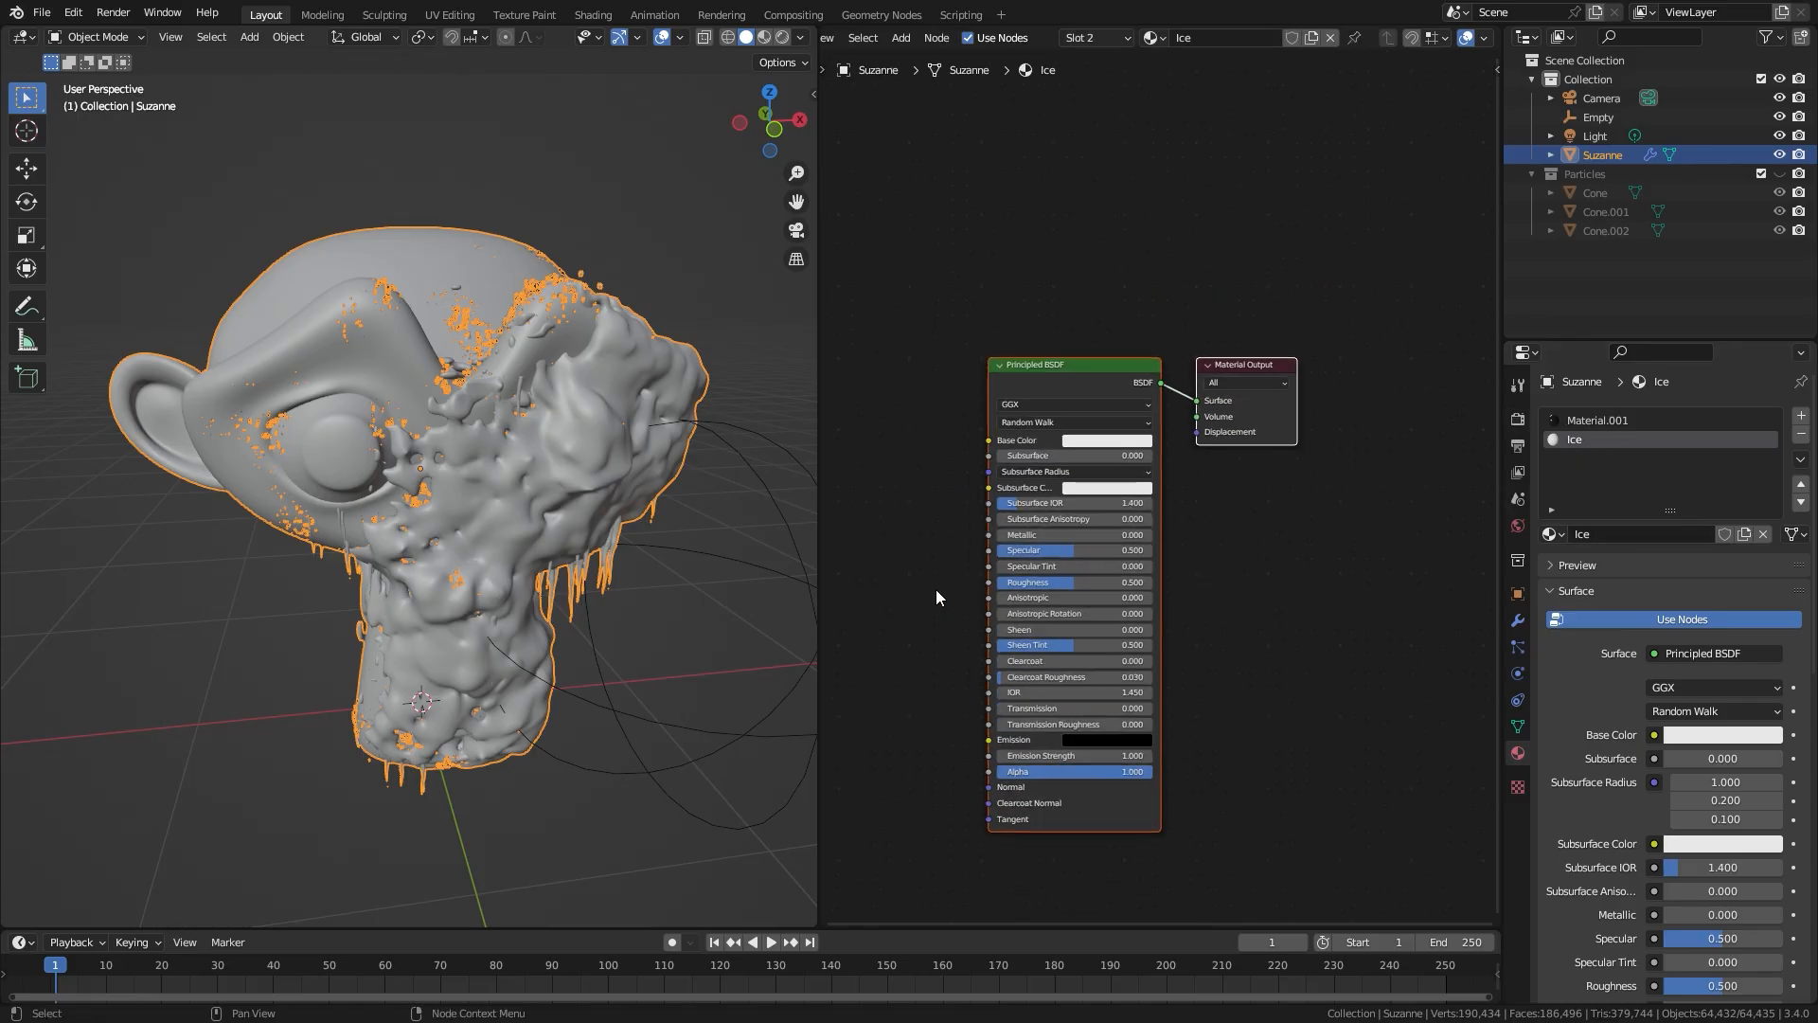
{"action": "middle_click_drag", "start_coordinate": [935, 589], "coordinate": [1178, 464]}
{"action": "scroll", "coordinate": [1176, 464], "scroll_direction": "up", "scroll_amount": 1}
{"action": "middle_click_drag", "start_coordinate": [446, 477], "coordinate": [403, 478]}
{"action": "key", "text": "z"}
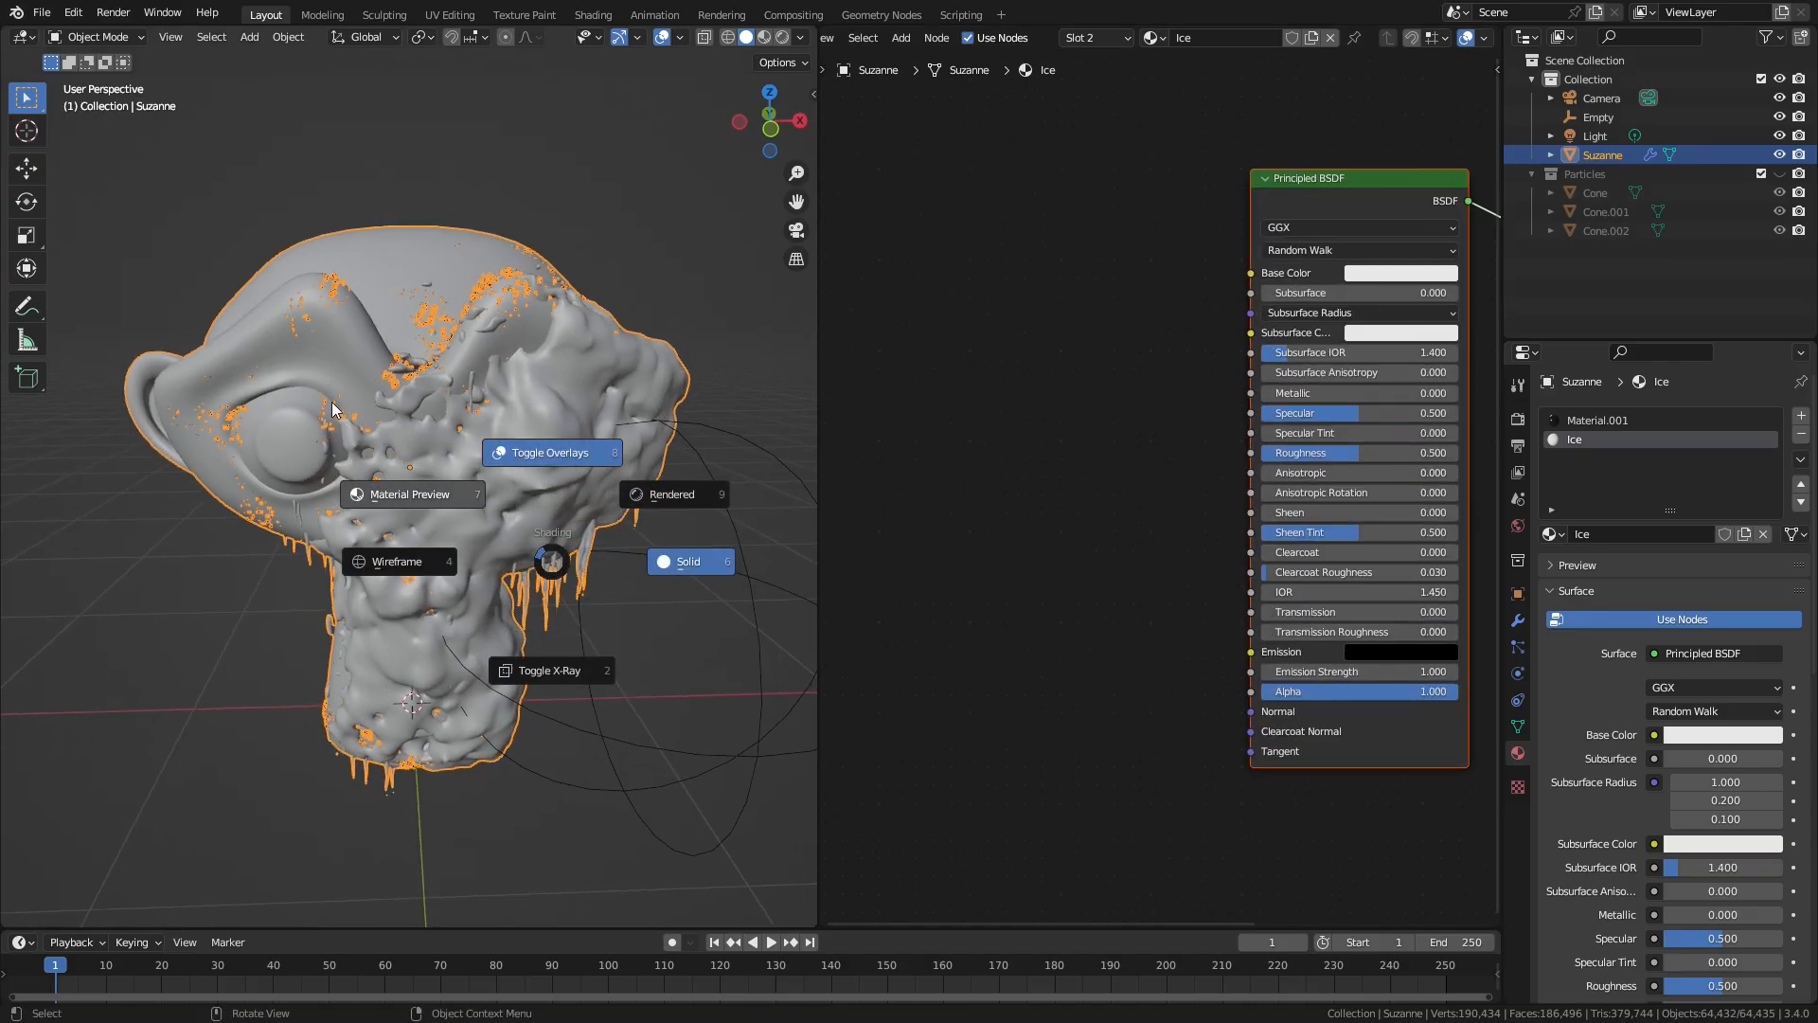
{"action": "left_click", "coordinate": [410, 493]}
{"action": "middle_click_drag", "start_coordinate": [420, 483], "coordinate": [267, 313]}
{"action": "middle_click_drag", "start_coordinate": [627, 394], "coordinate": [559, 405]}
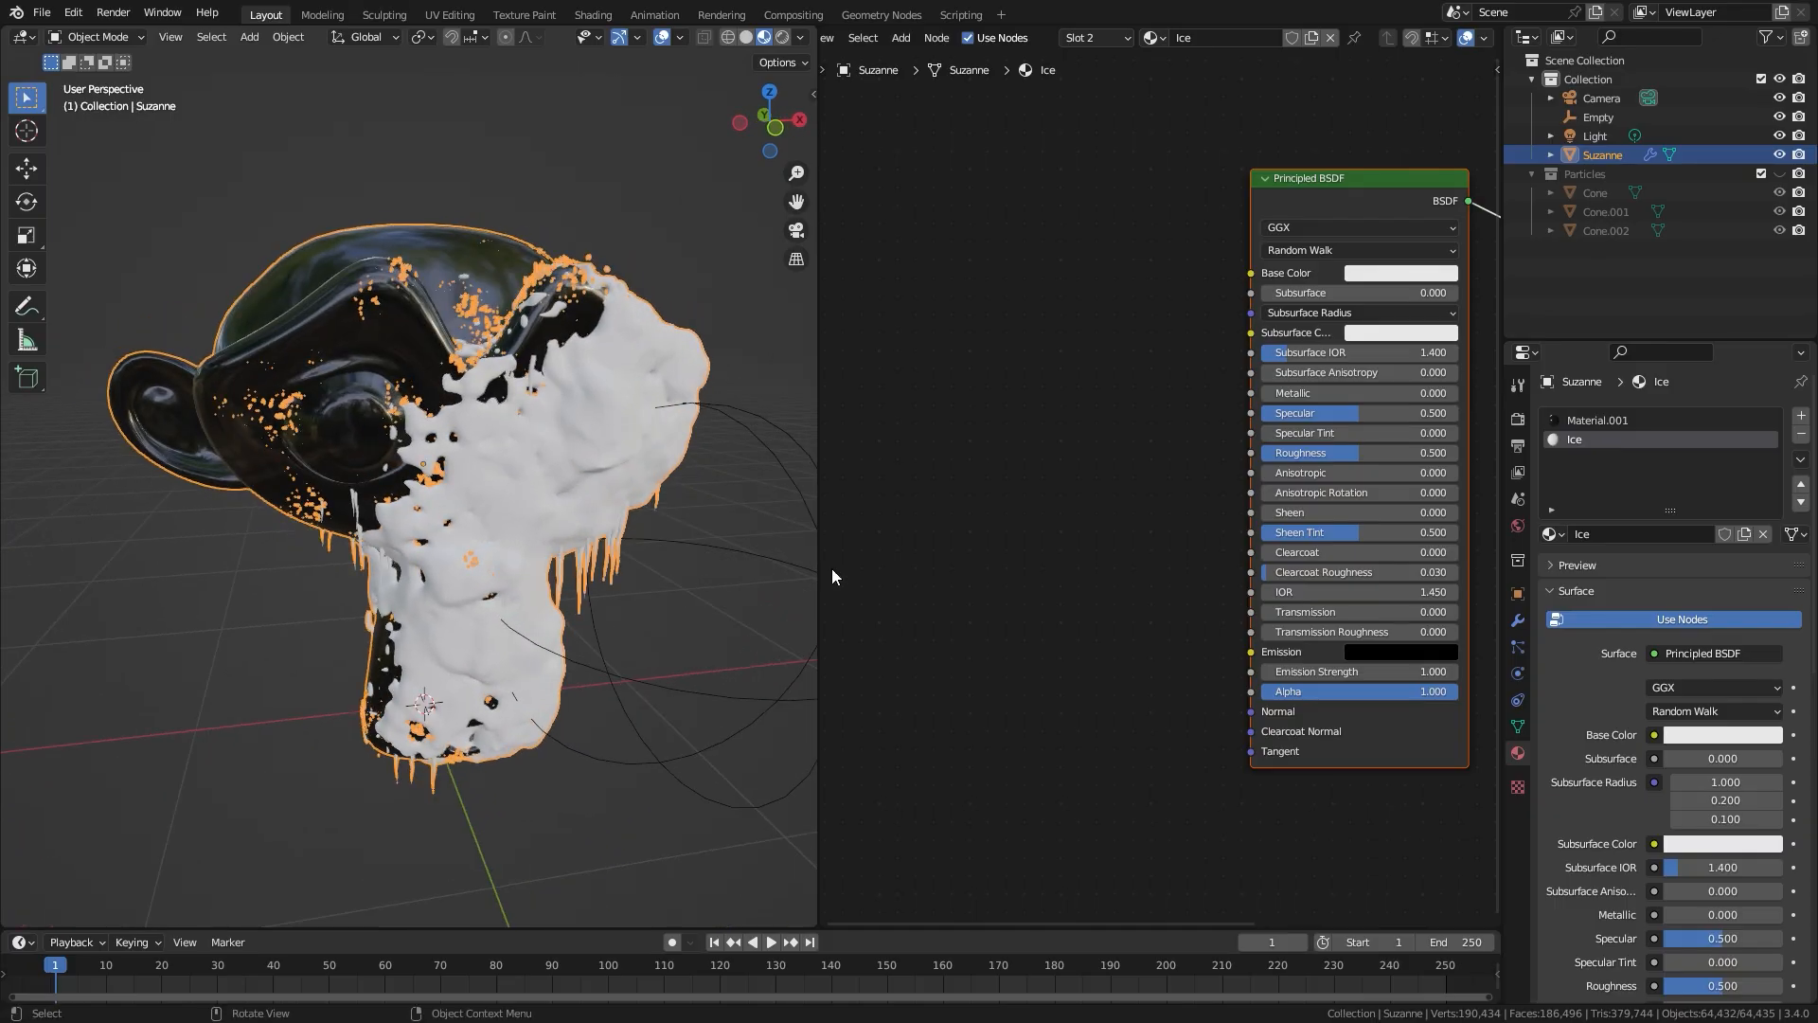
Step: Set the Transmission of the Ice material's Principled BSDF to 0.9
{"action": "scroll", "coordinate": [1184, 569], "scroll_direction": "up", "scroll_amount": 2}
{"action": "scroll", "coordinate": [1144, 568], "scroll_direction": "down", "scroll_amount": 3}
{"action": "scroll", "coordinate": [1089, 532], "scroll_direction": "up", "scroll_amount": 3}
{"action": "scroll", "coordinate": [1309, 623], "scroll_direction": "down", "scroll_amount": 1}
{"action": "middle_click_drag", "start_coordinate": [1309, 623], "coordinate": [1133, 608]}
{"action": "left_click_drag", "start_coordinate": [1135, 611], "coordinate": [1347, 623]}
{"action": "left_click", "coordinate": [1299, 614]}
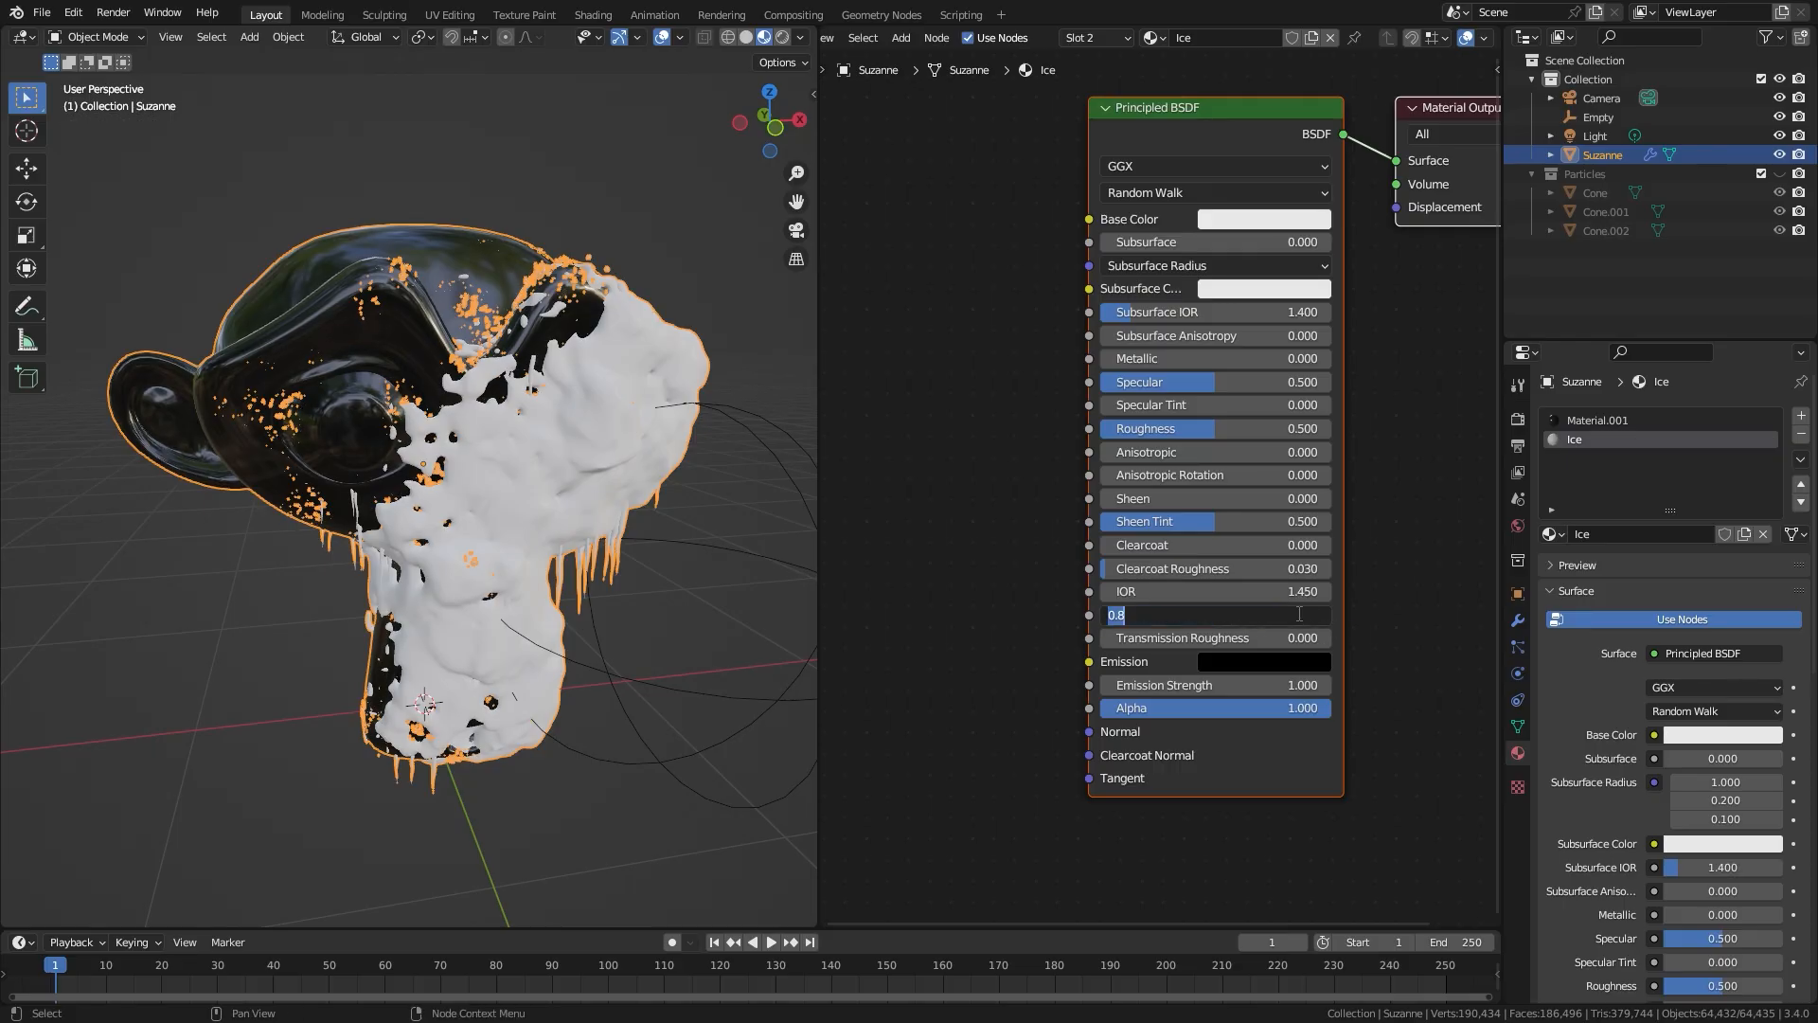
{"action": "key", "text": "Return"}
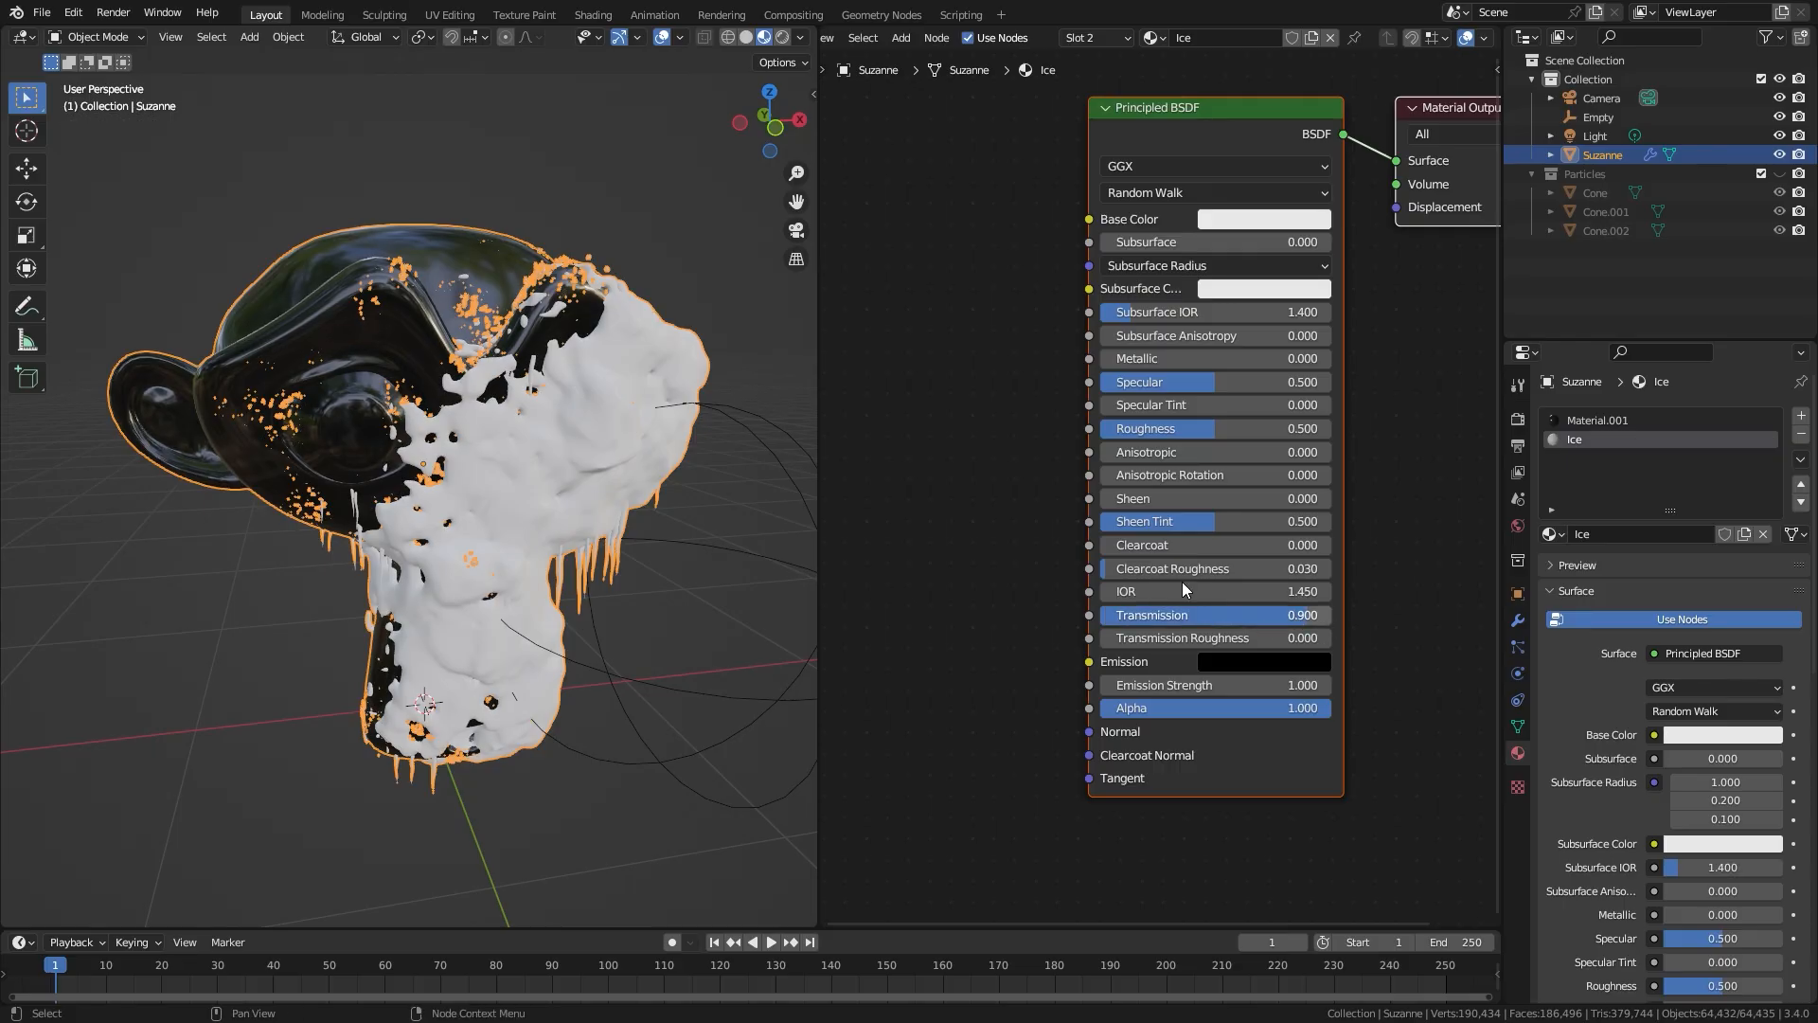
Step: Add a Noise Texture node before the Principled BSDF in the Ice material, leaving room between them
{"action": "middle_click_drag", "start_coordinate": [964, 599], "coordinate": [1114, 600]}
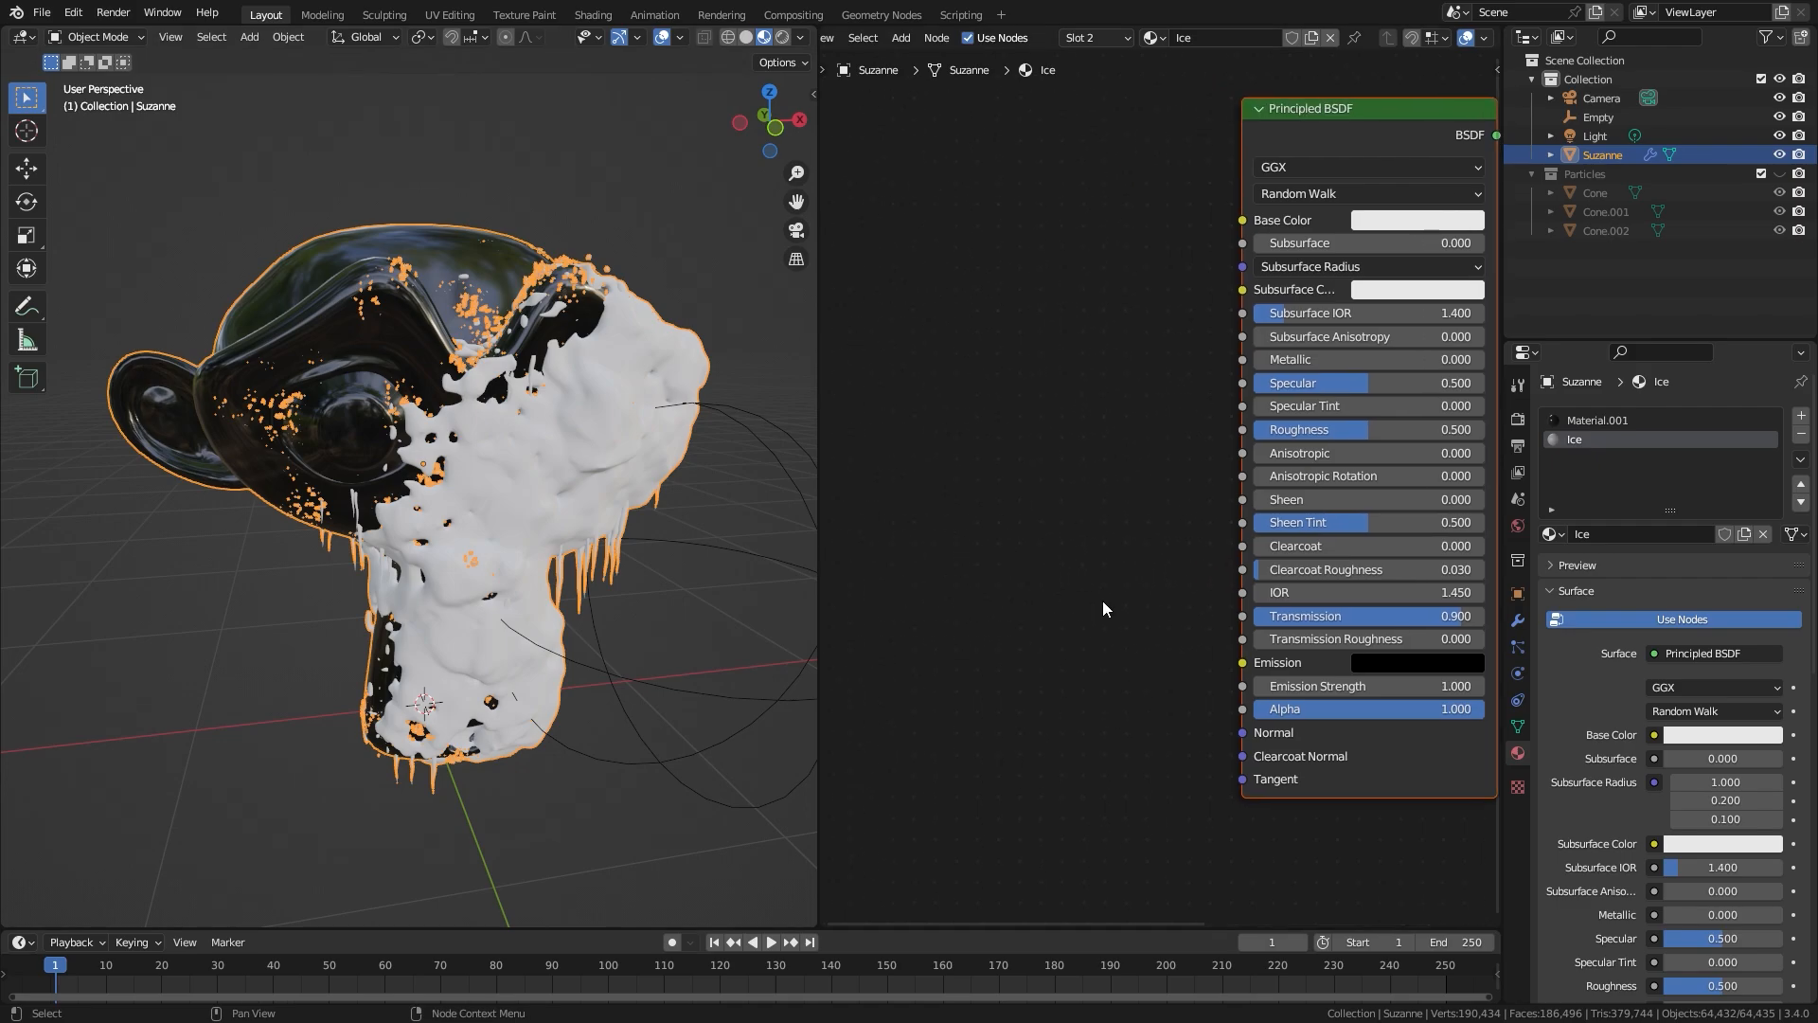
{"action": "key", "text": "shift+a"}
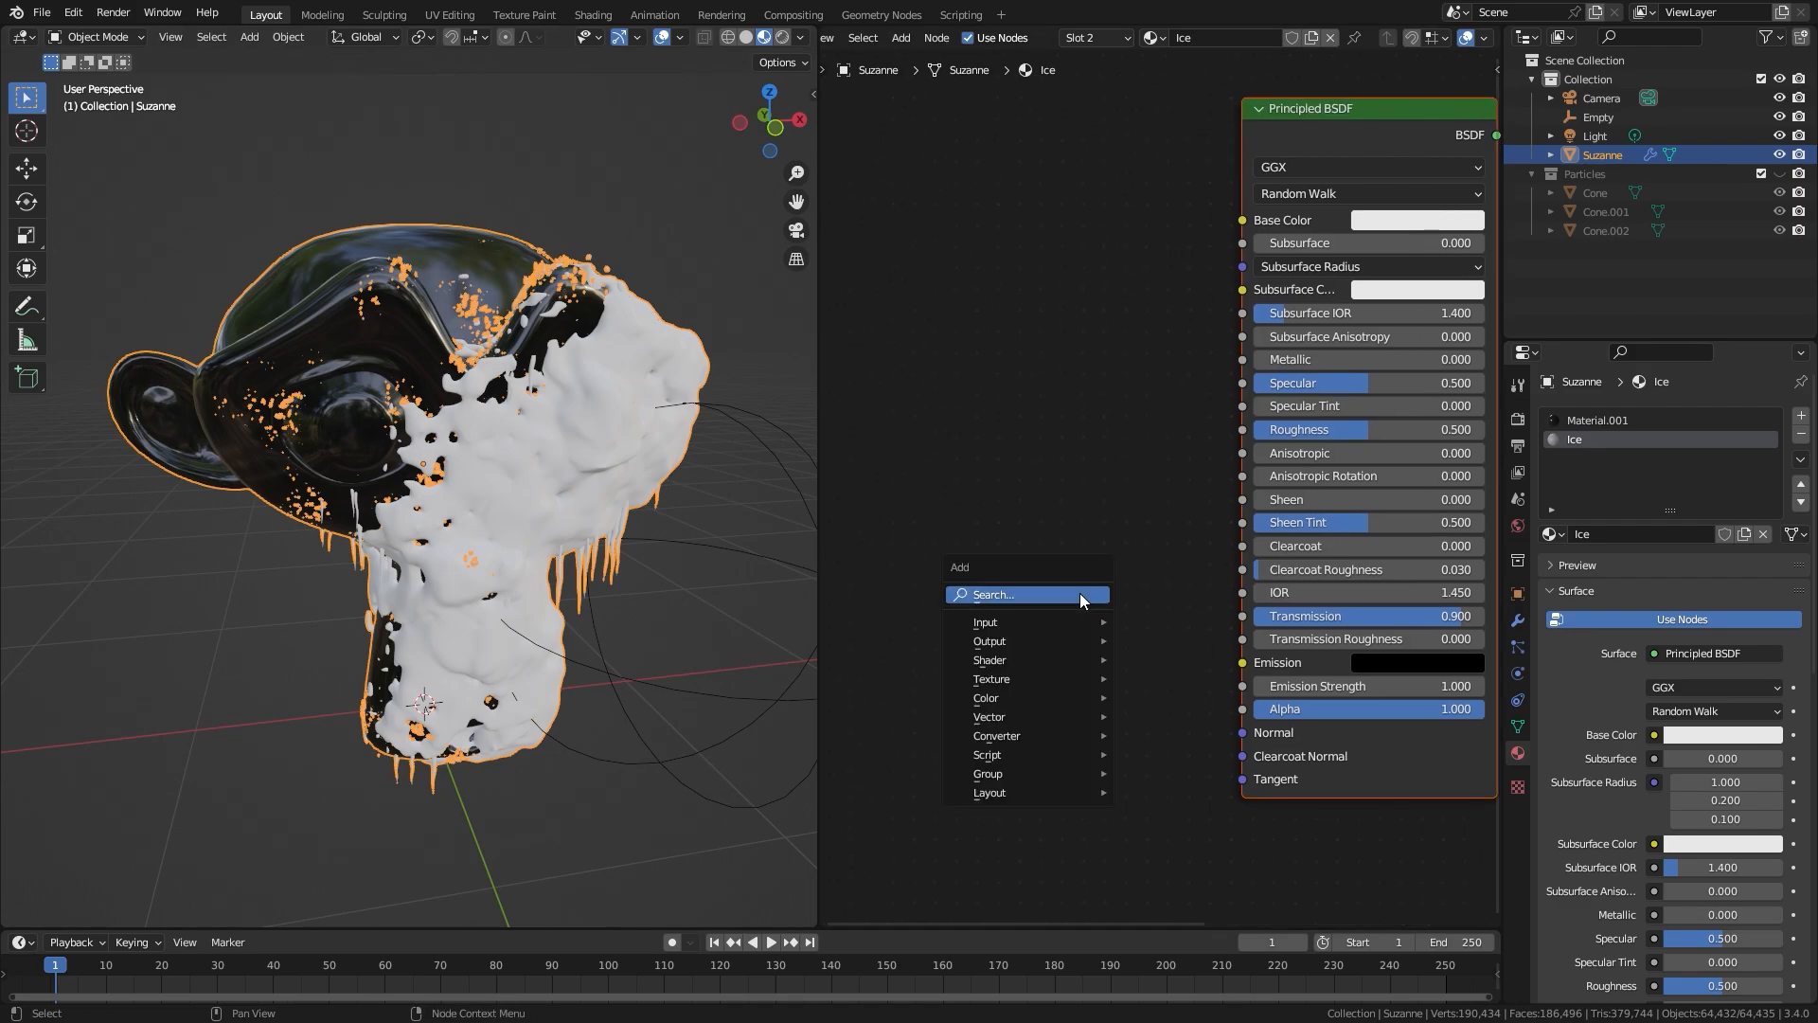
{"action": "mouse_move", "coordinate": [1006, 679]}
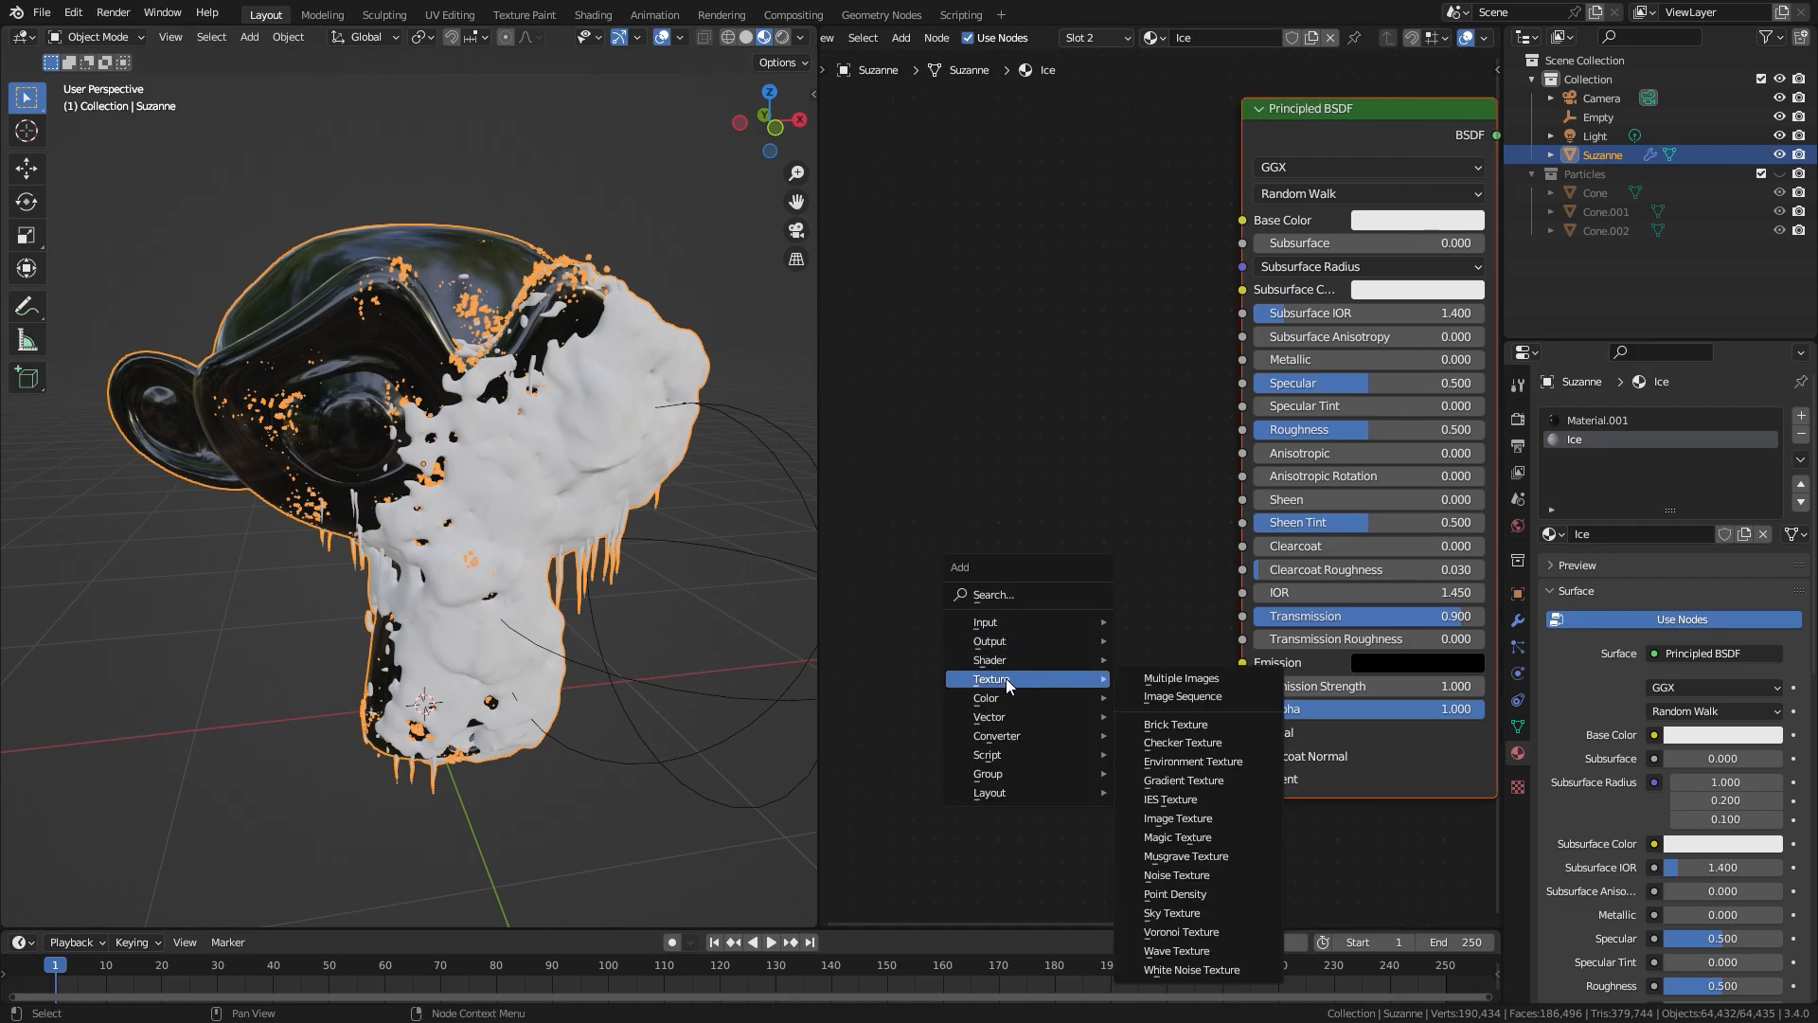
{"action": "left_click", "coordinate": [1176, 875]}
{"action": "left_click", "coordinate": [797, 460]}
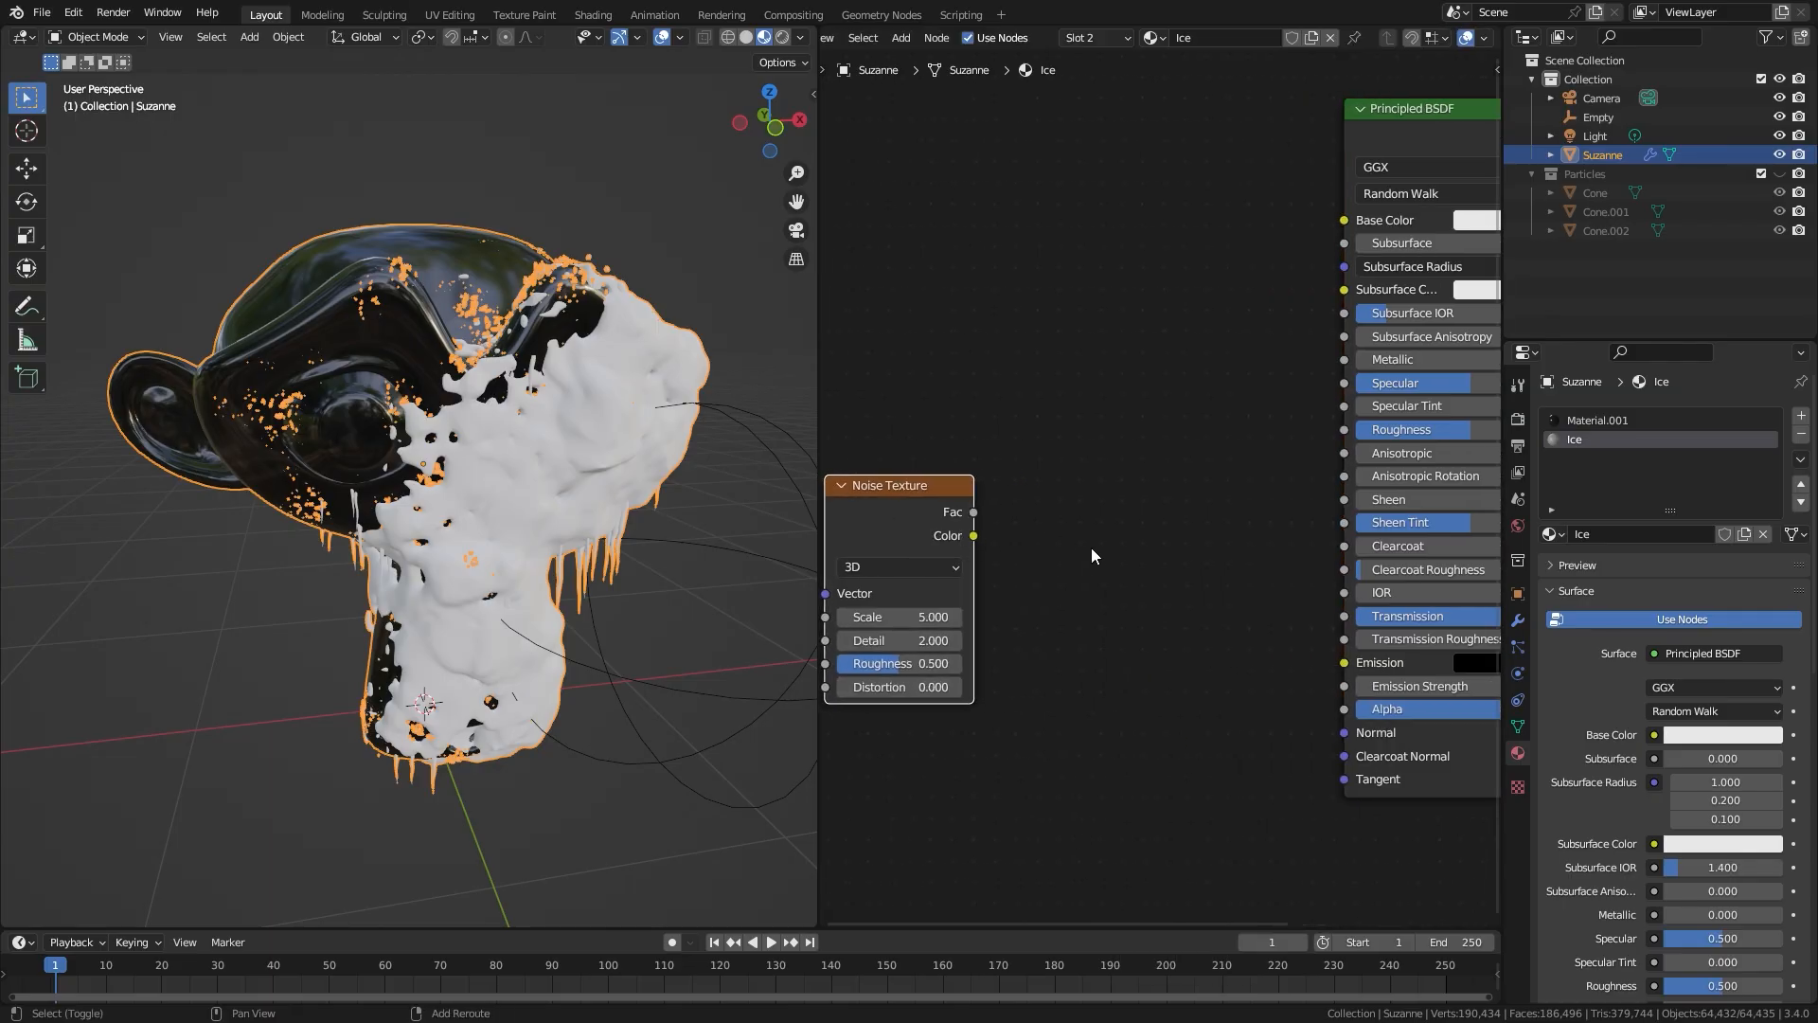
Step: Add a Bump node, linking the noise's Fac to its Height and its Normal output to the Principled BSDF's Normal
{"action": "key", "text": "shift+a"}
{"action": "mouse_move", "coordinate": [1048, 596]}
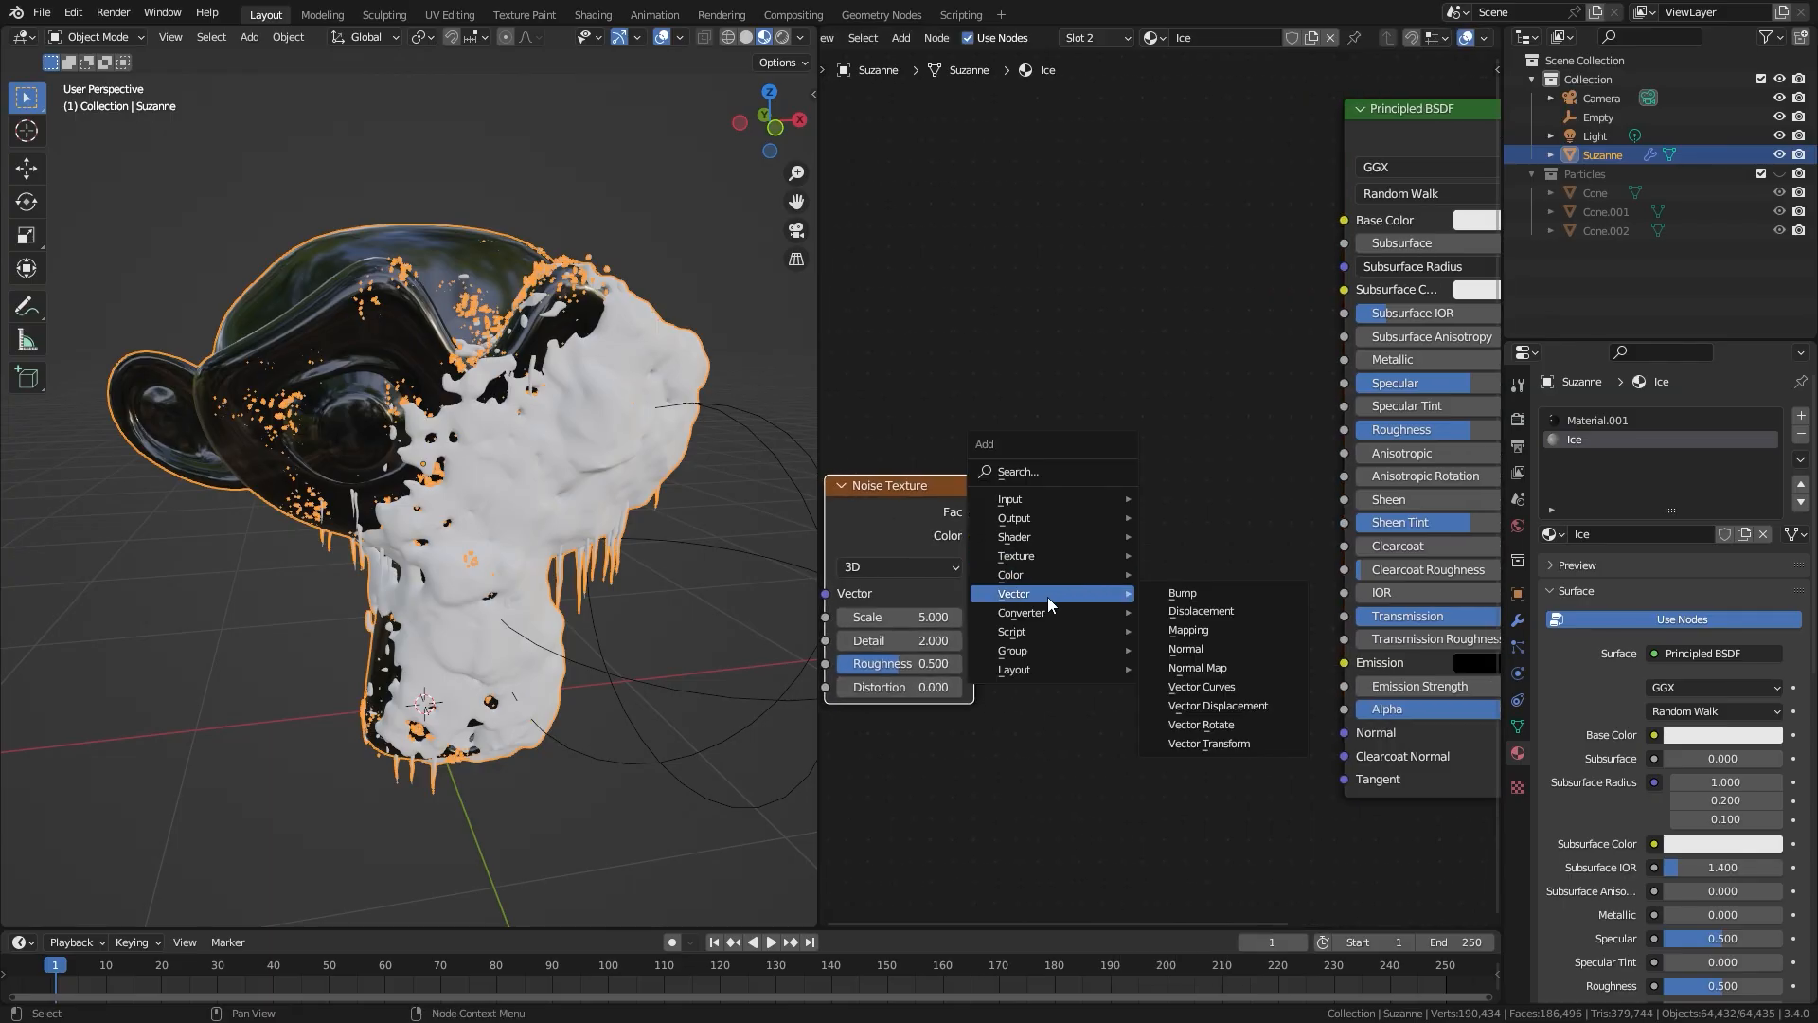
{"action": "left_click", "coordinate": [1193, 594]}
{"action": "left_click", "coordinate": [1085, 503]}
{"action": "left_click_drag", "start_coordinate": [975, 512], "coordinate": [1024, 403]}
{"action": "left_click_drag", "start_coordinate": [1069, 632], "coordinate": [1070, 628]}
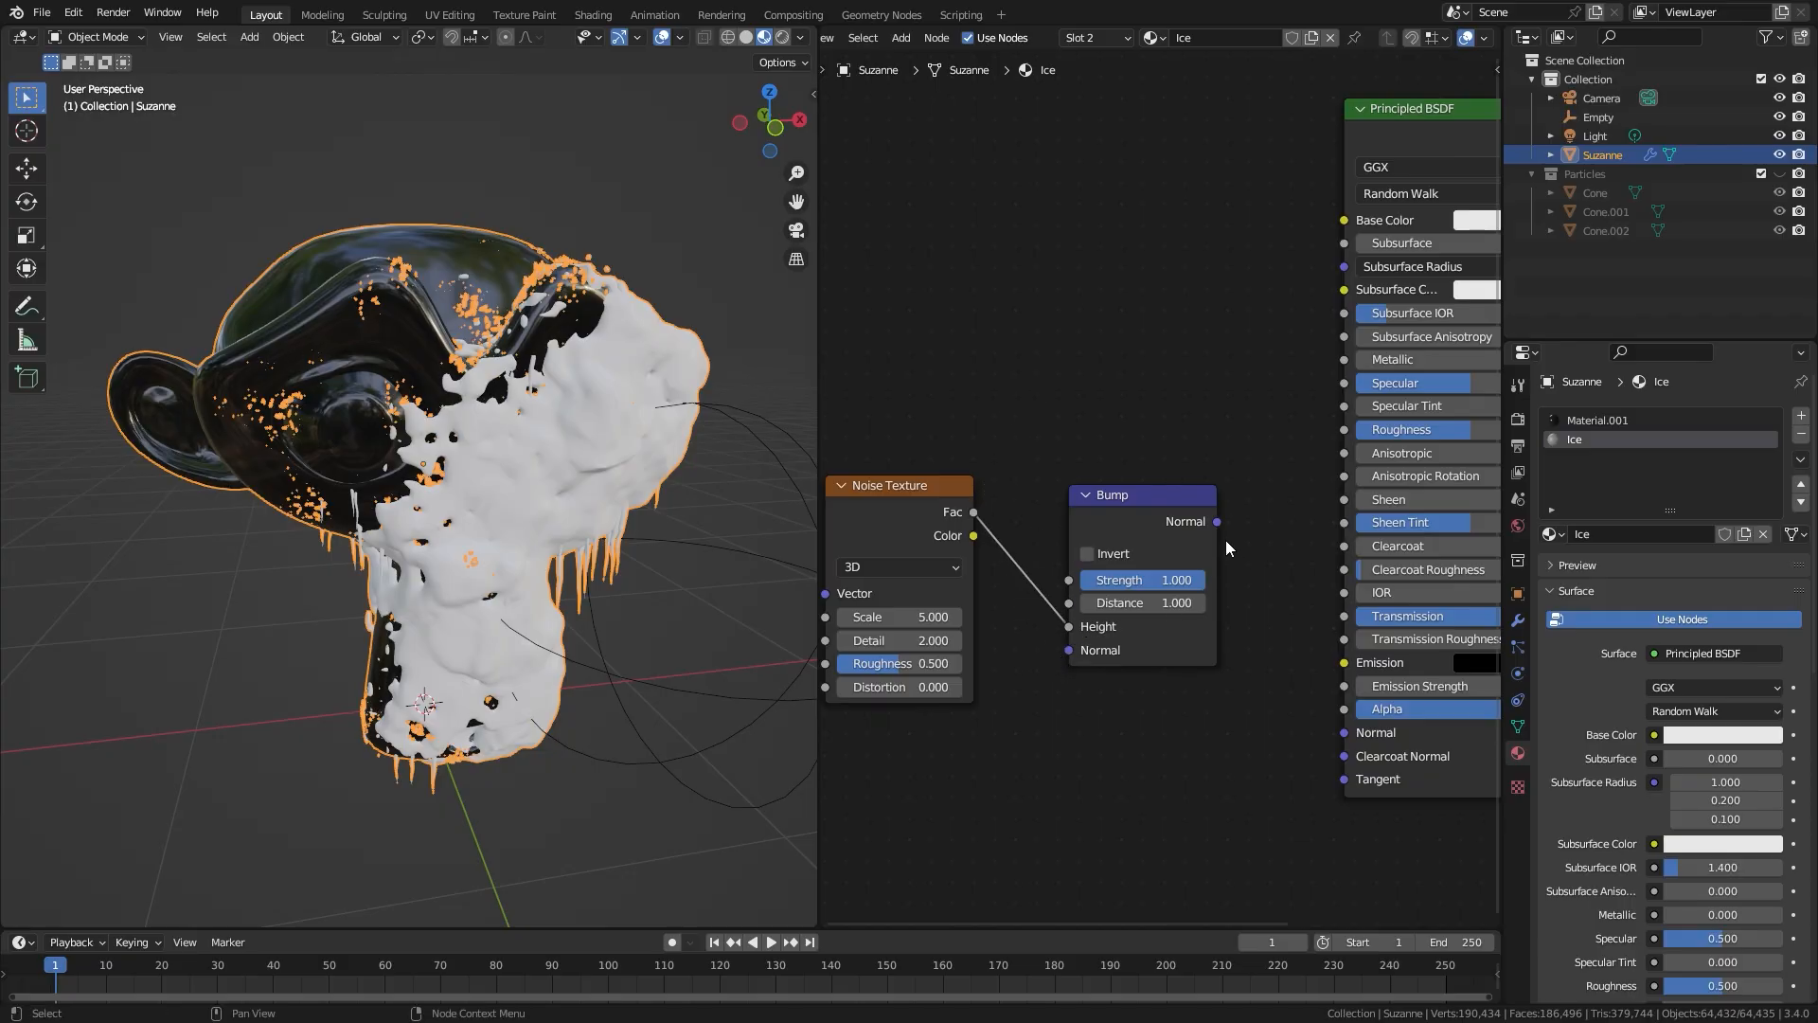
{"action": "left_click_drag", "start_coordinate": [1217, 522], "coordinate": [1300, 459]}
{"action": "left_click_drag", "start_coordinate": [1307, 703], "coordinate": [1344, 732]}
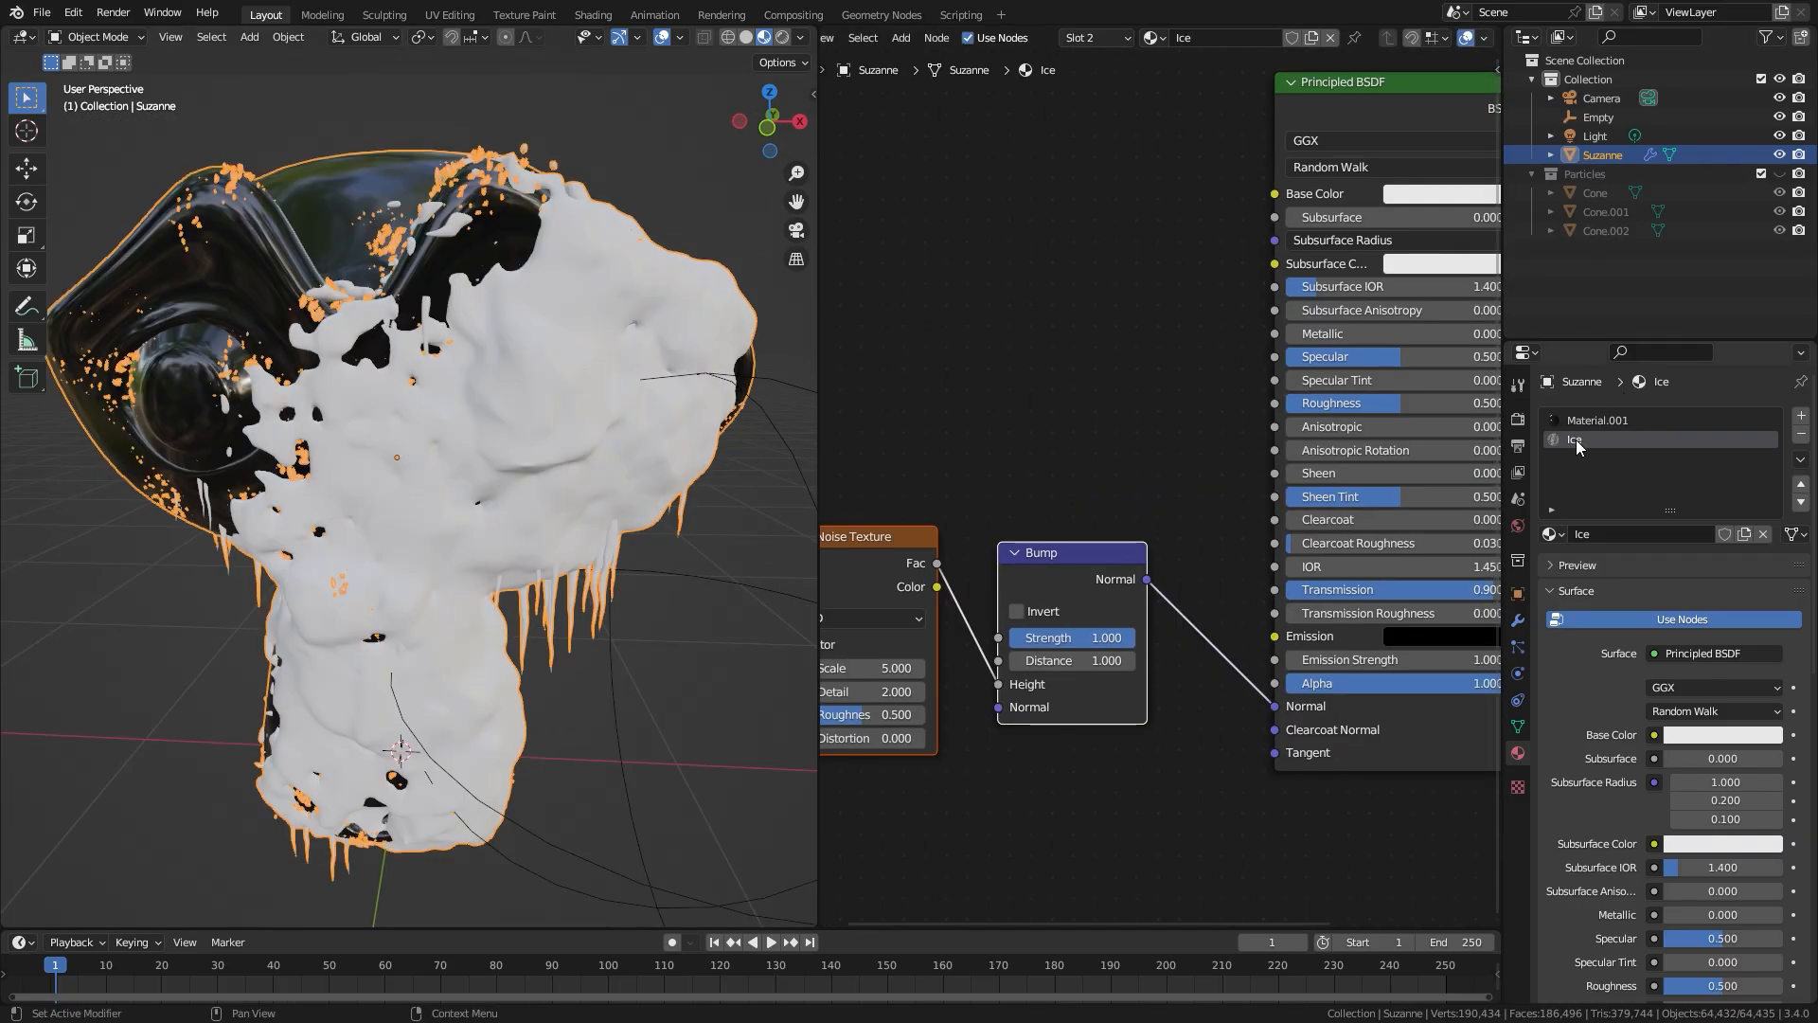
{"action": "scroll", "coordinate": [875, 33], "scroll_direction": "up", "scroll_amount": 4}
Step: Change the node editor to the Geometry Node Editor and move the Join Geometry, Group Input and Group Output nodes further along
{"action": "left_click", "coordinate": [841, 37]}
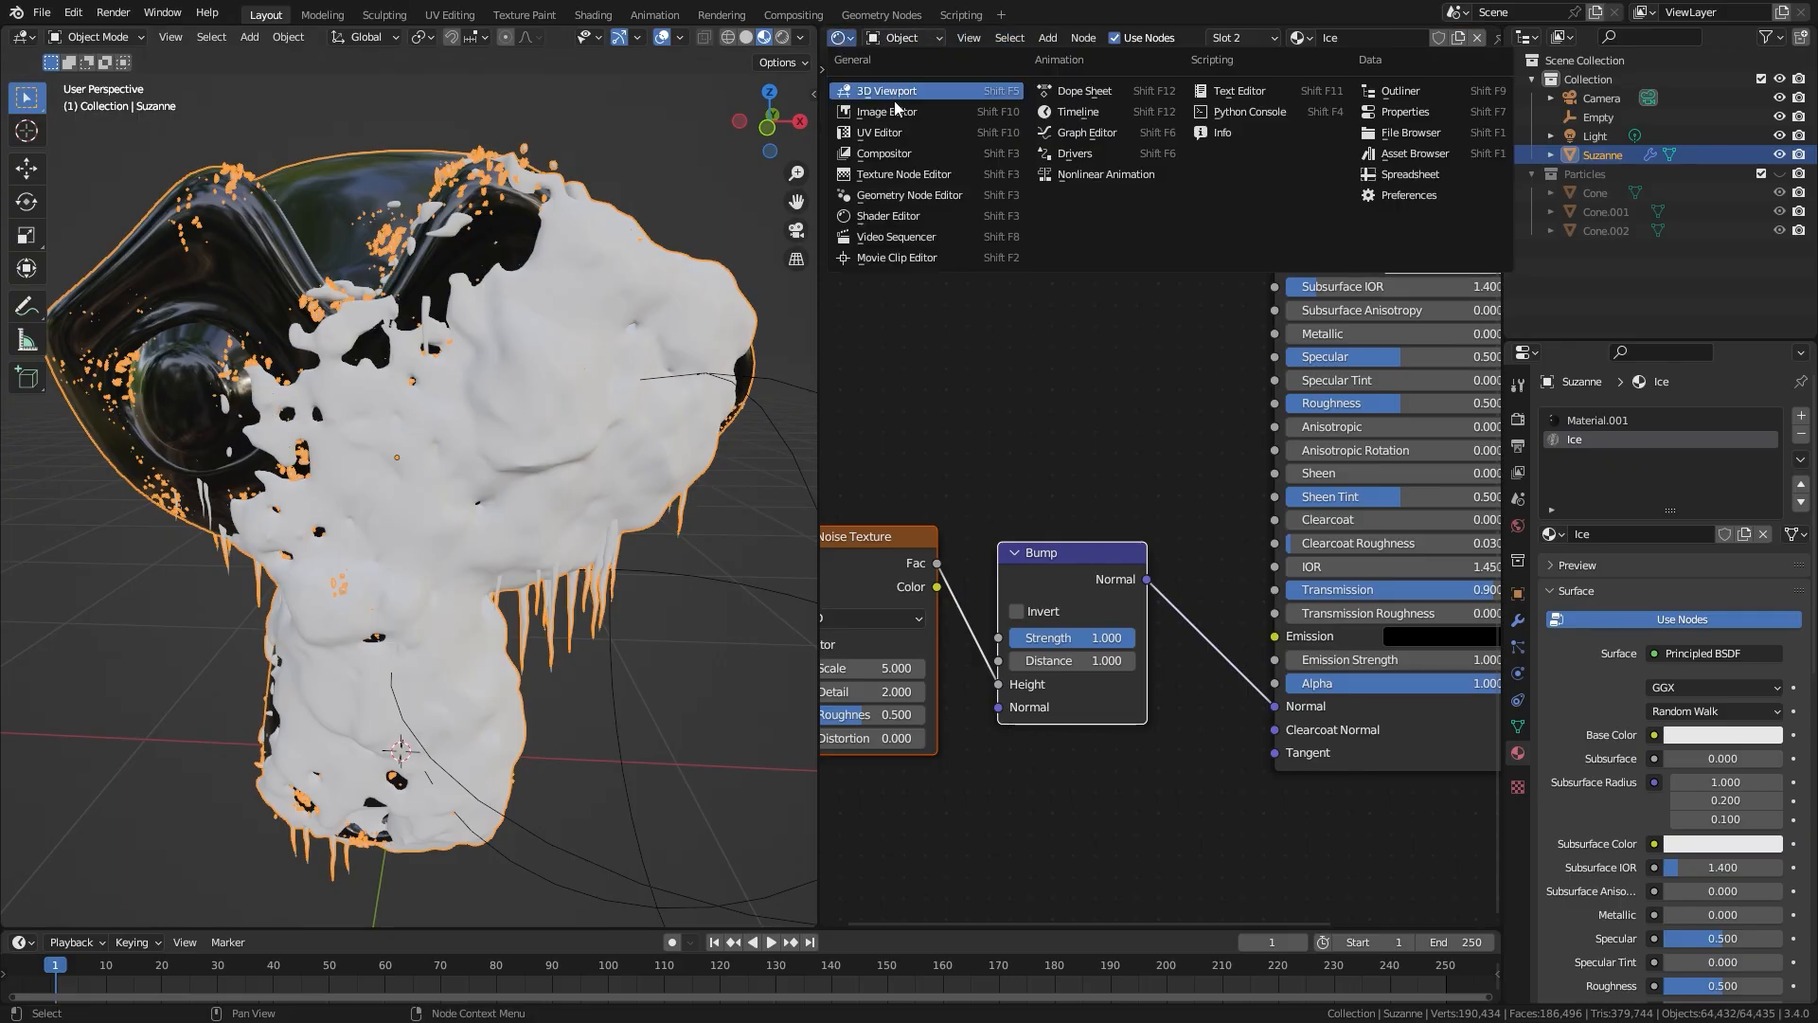
{"action": "left_click", "coordinate": [917, 197]}
{"action": "scroll", "coordinate": [1054, 329], "scroll_direction": "down", "scroll_amount": 3}
{"action": "middle_click_drag", "start_coordinate": [1405, 325], "coordinate": [976, 313]}
{"action": "scroll", "coordinate": [1286, 388], "scroll_direction": "up", "scroll_amount": 4}
{"action": "middle_click_drag", "start_coordinate": [1300, 386], "coordinate": [1120, 378]}
{"action": "left_click_drag", "start_coordinate": [925, 318], "coordinate": [1227, 528]}
{"action": "key", "text": "g"}
{"action": "left_click", "coordinate": [1354, 523]}
{"action": "scroll", "coordinate": [1354, 528], "scroll_direction": "up", "scroll_amount": 1}
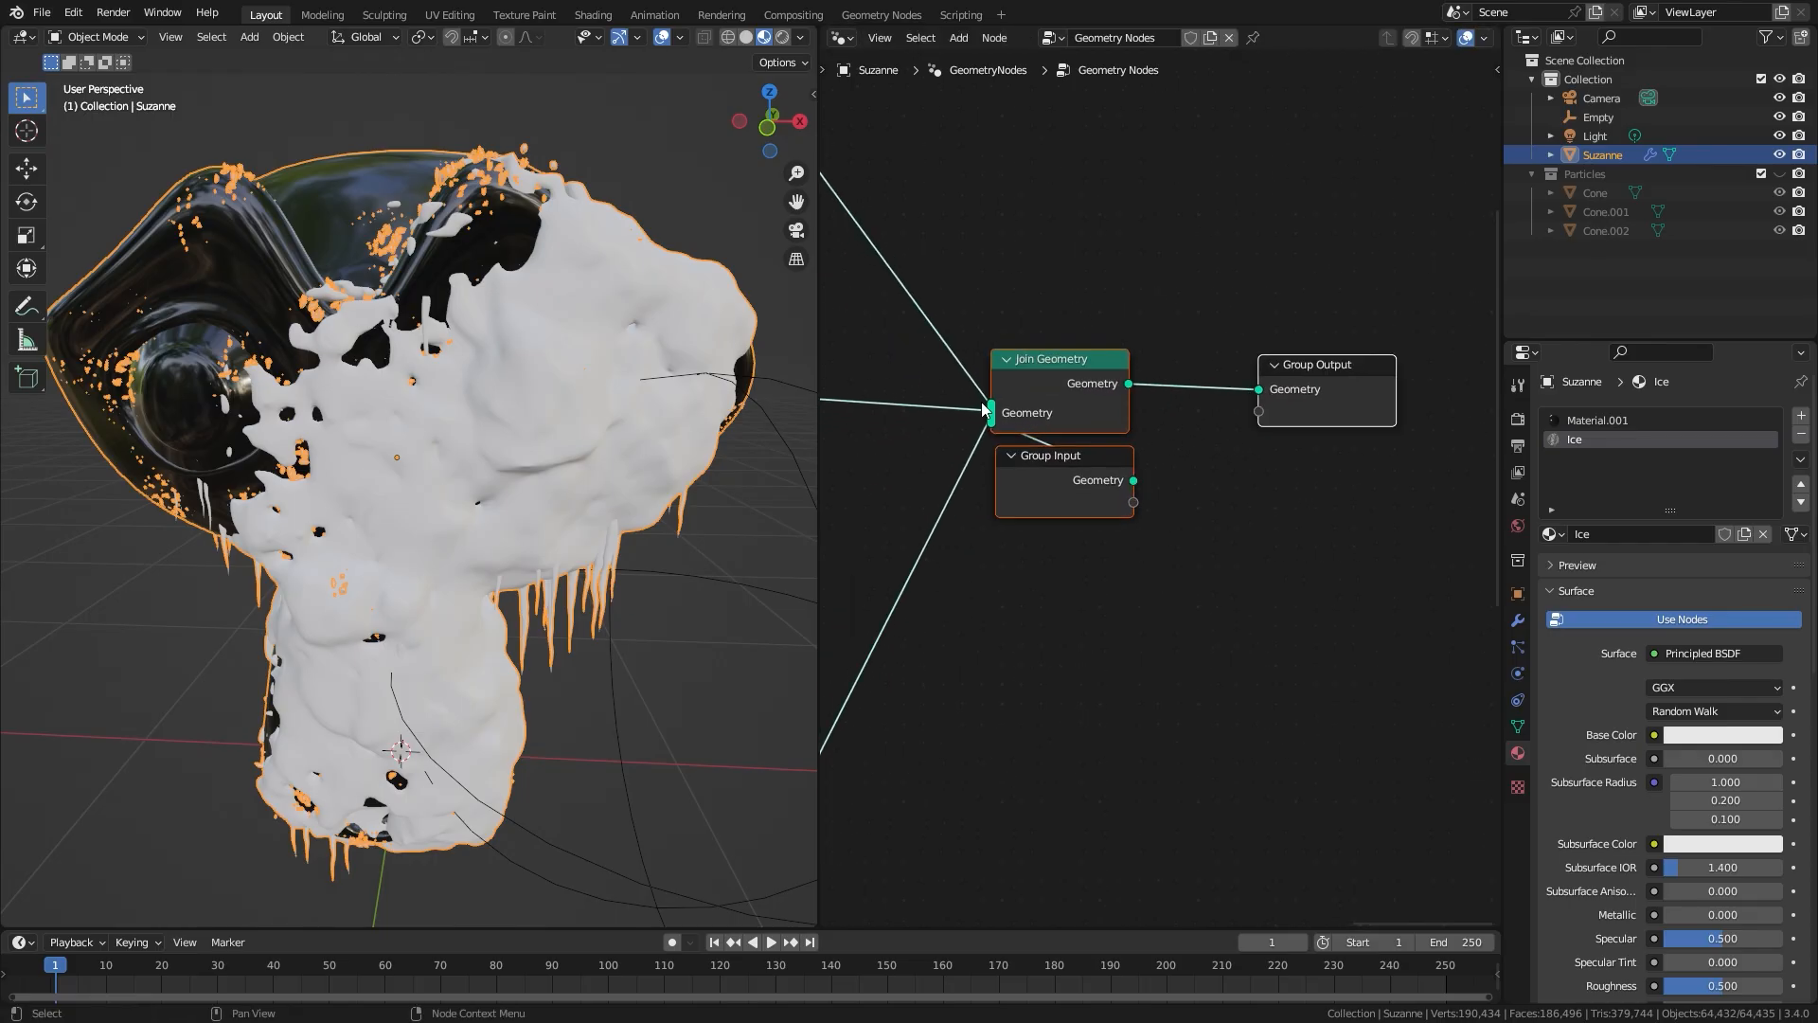
Step: Add a Set Material node on the link between Join Geometry and Group Output
{"action": "key", "text": "shift+a"}
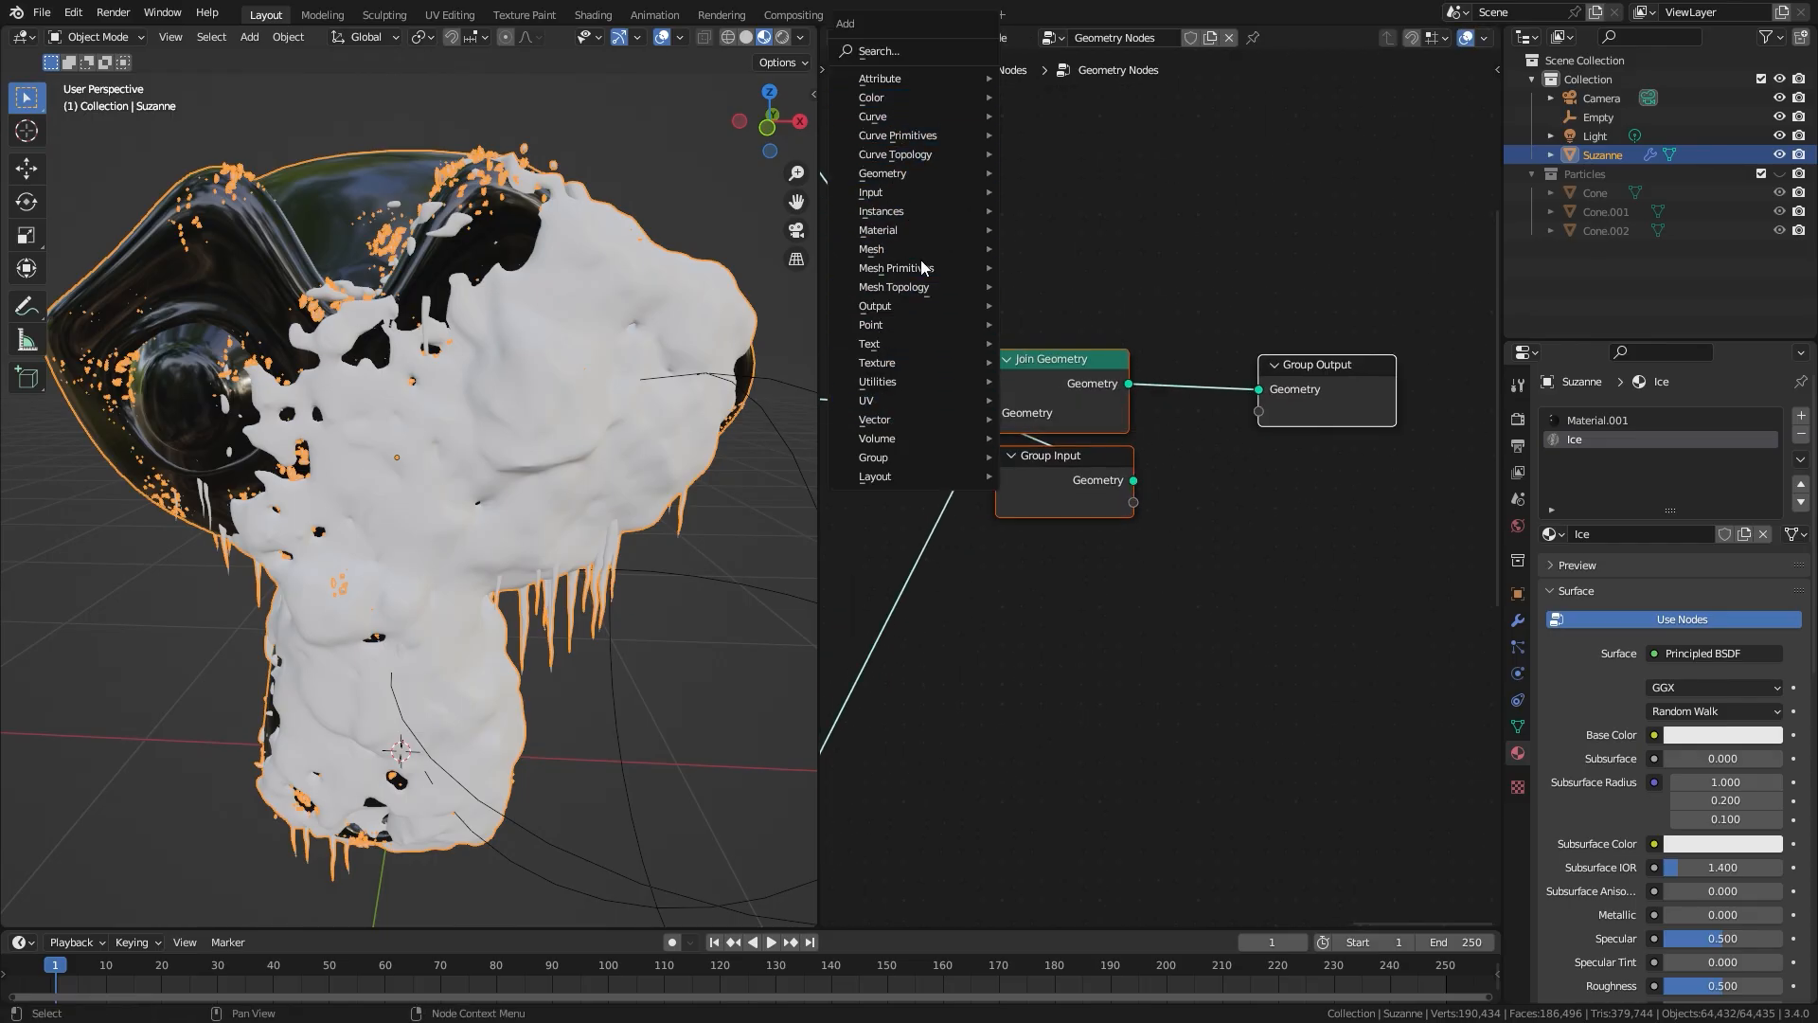
{"action": "mouse_move", "coordinate": [914, 229]}
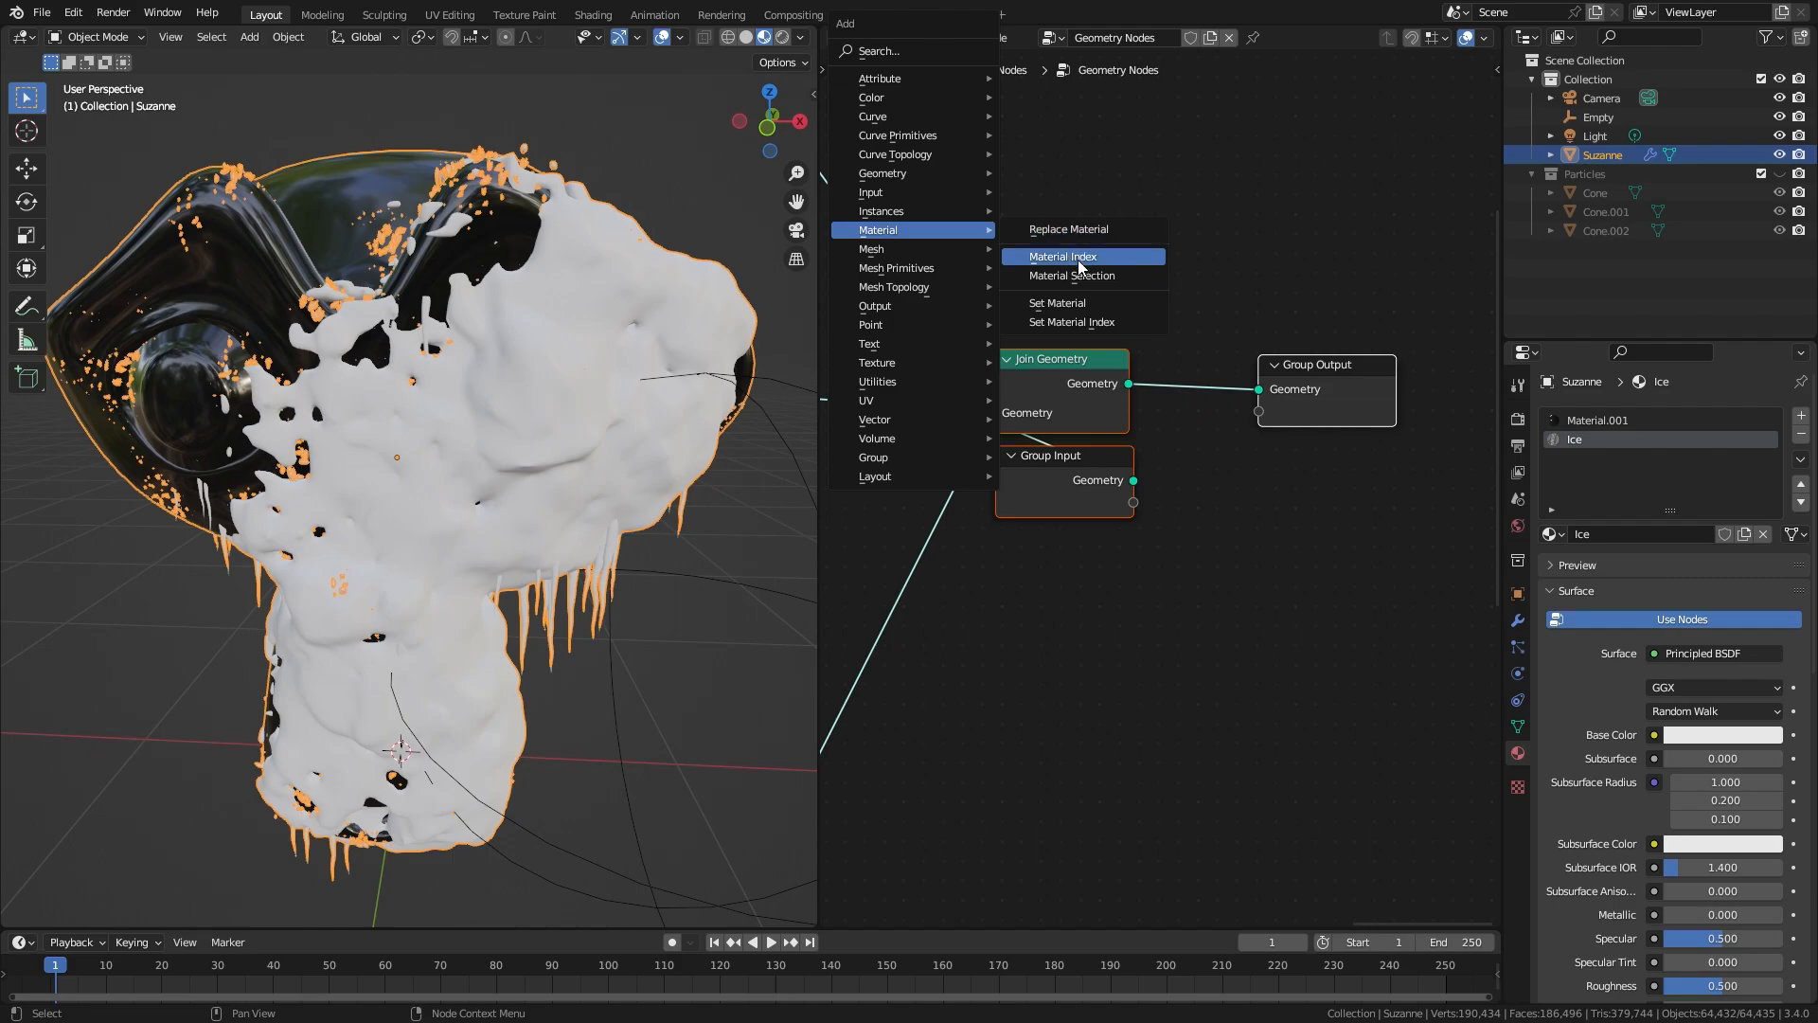
{"action": "left_click", "coordinate": [1058, 302]}
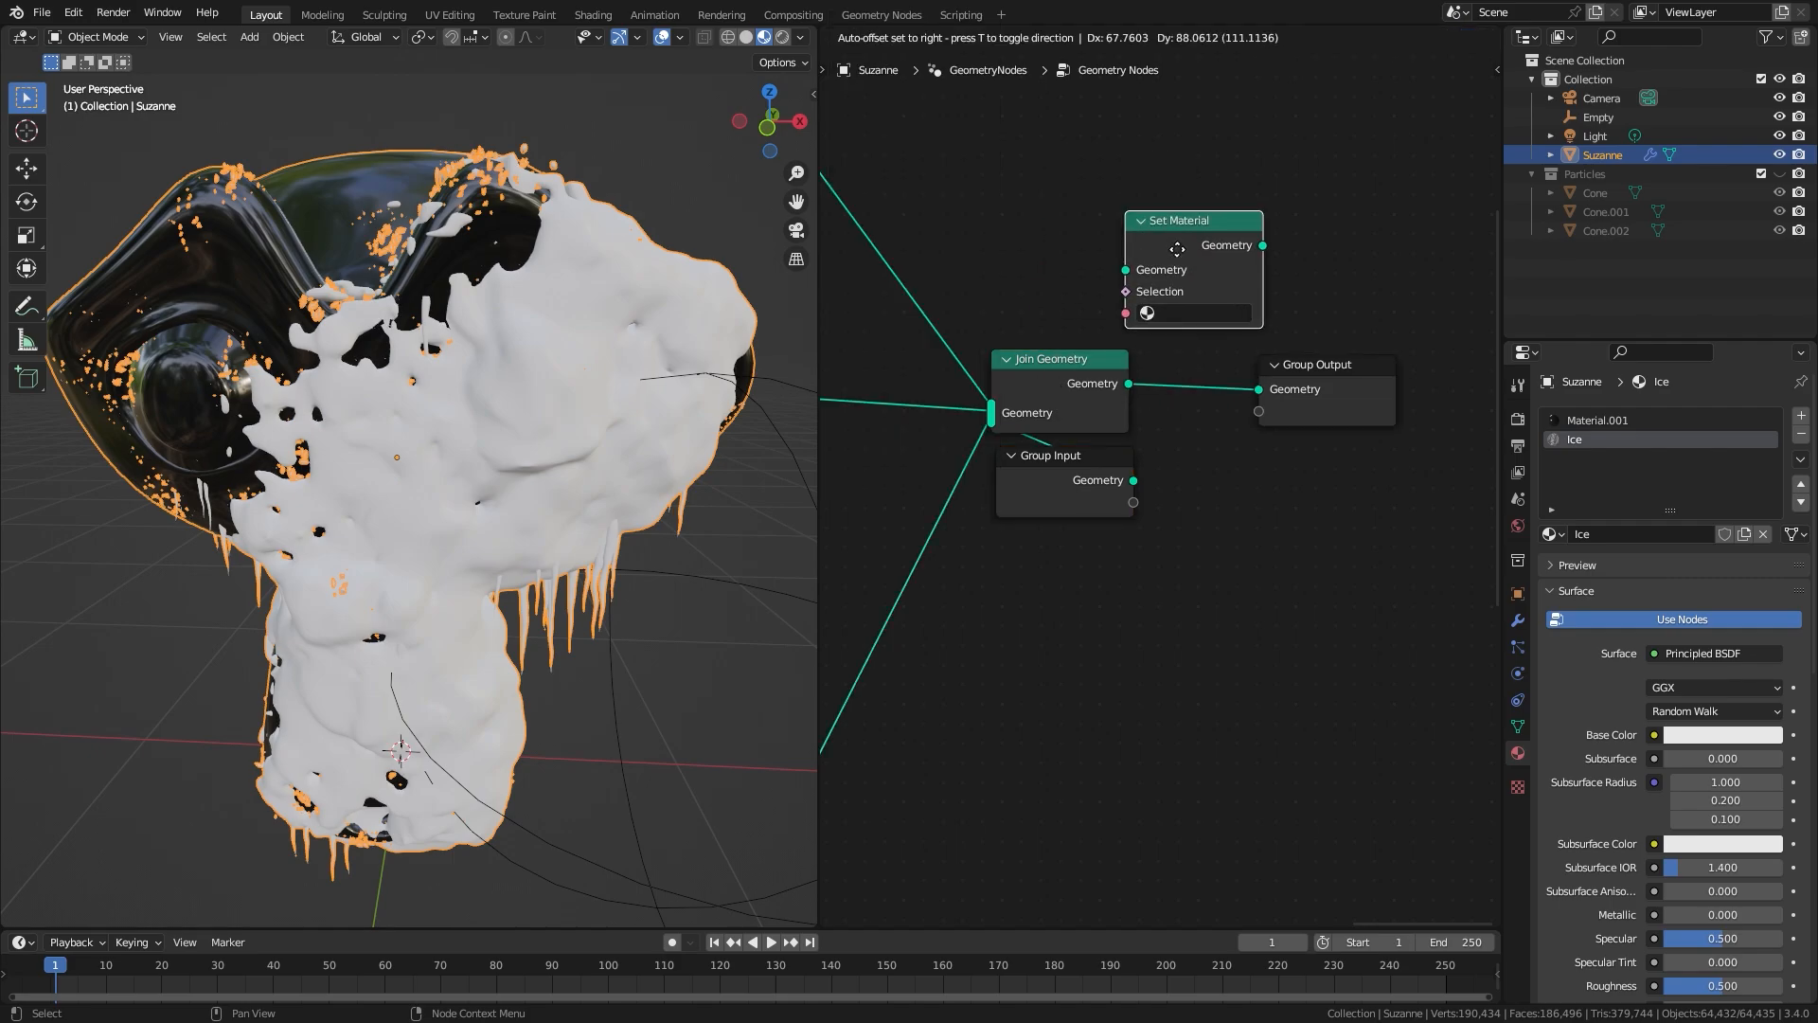
{"action": "left_click", "coordinate": [1207, 328]}
{"action": "left_click_drag", "start_coordinate": [1263, 348], "coordinate": [1253, 349]}
Step: Disconnect the Group Input node from Join Geometry and place it below the Set Material node
{"action": "left_click", "coordinate": [1078, 468]}
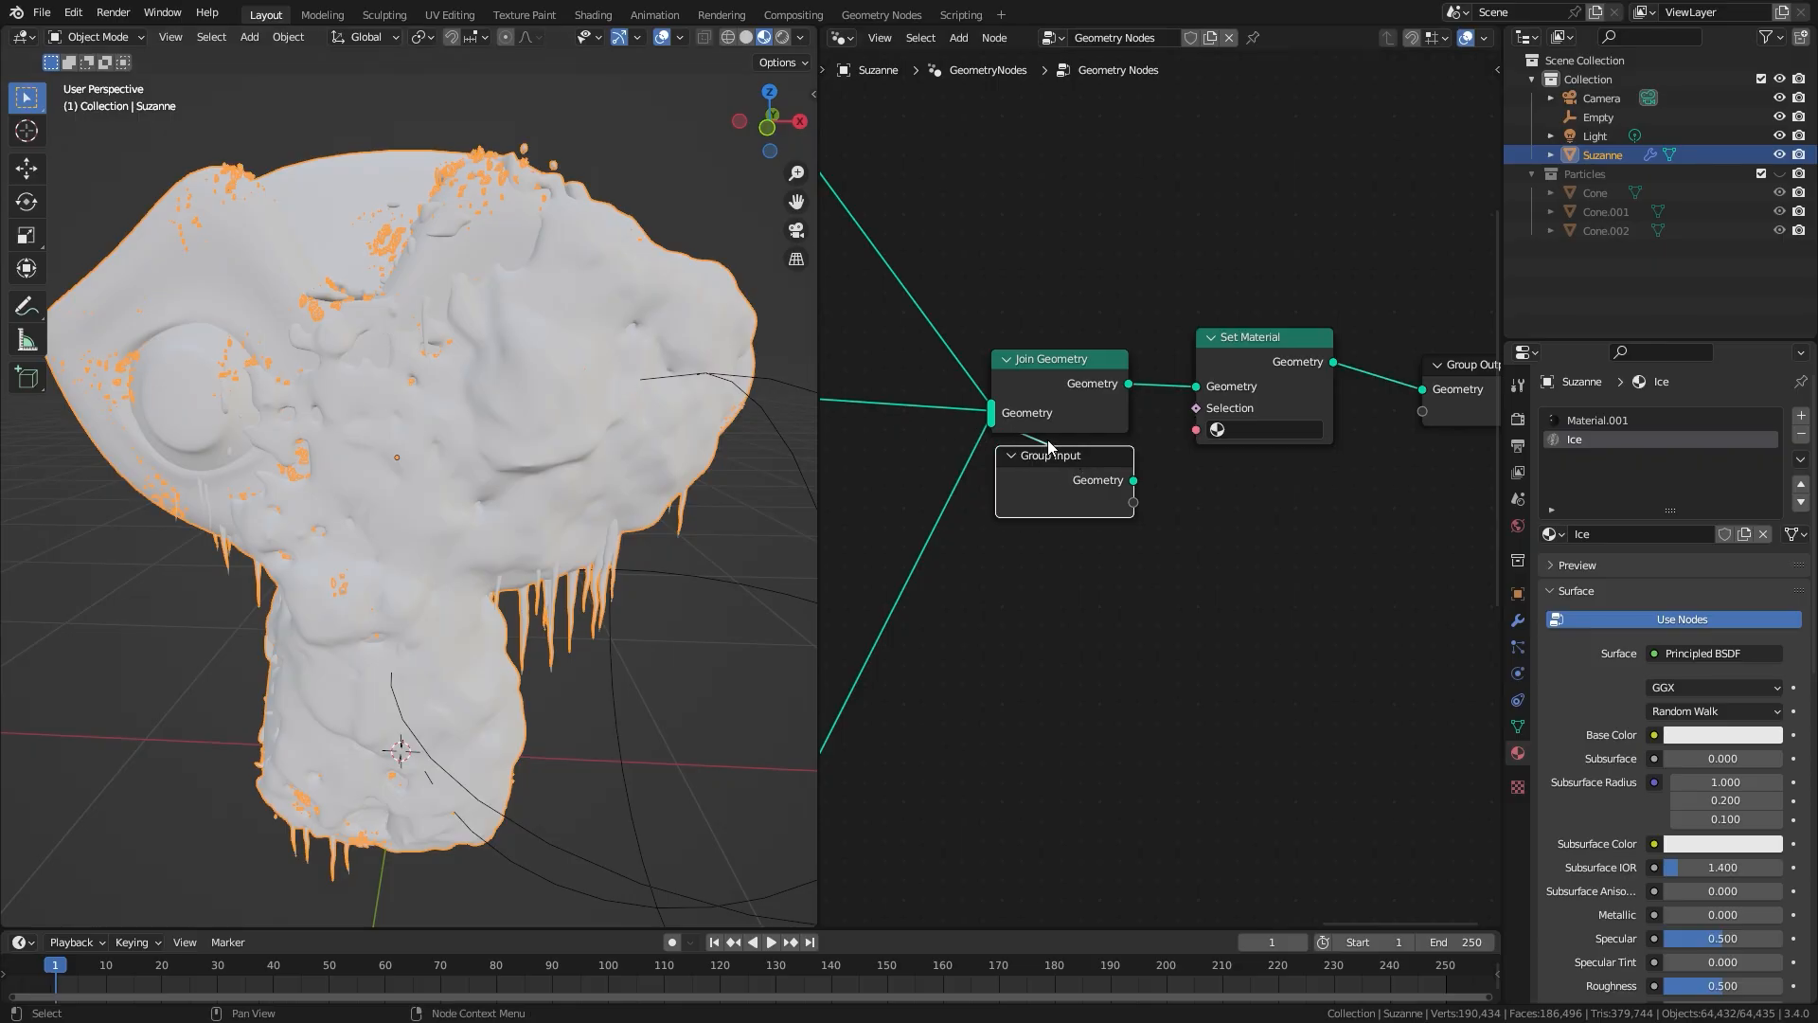
{"action": "left_click_drag", "start_coordinate": [1081, 461], "coordinate": [1310, 616]}
{"action": "left_click", "coordinate": [1094, 413]}
{"action": "right_click_drag", "start_coordinate": [1235, 494], "coordinate": [1127, 559], "text": "ctrl"}
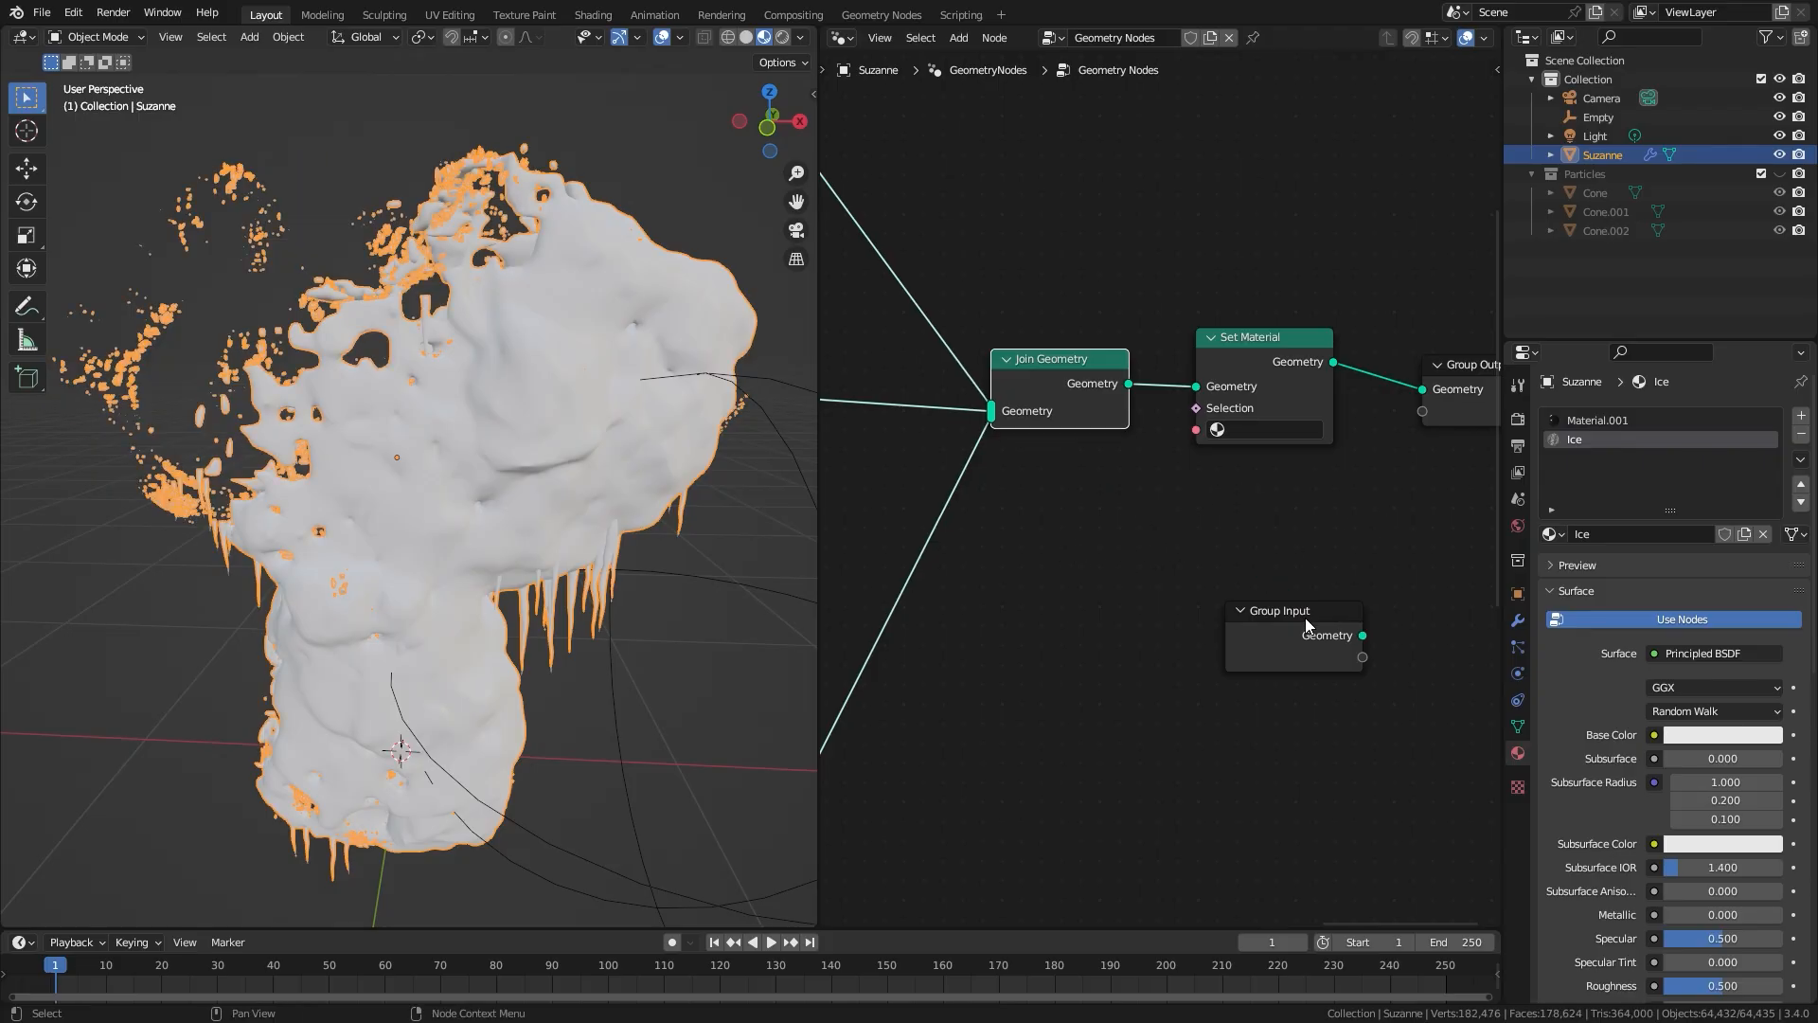
{"action": "left_click_drag", "start_coordinate": [1306, 619], "coordinate": [1282, 558]}
Step: Insert a duplicate Join Geometry node between Set Material and Group Output, and connect the Group Input's Geometry to it
{"action": "middle_click_drag", "start_coordinate": [1096, 388], "coordinate": [939, 426]}
{"action": "left_click", "coordinate": [937, 426]}
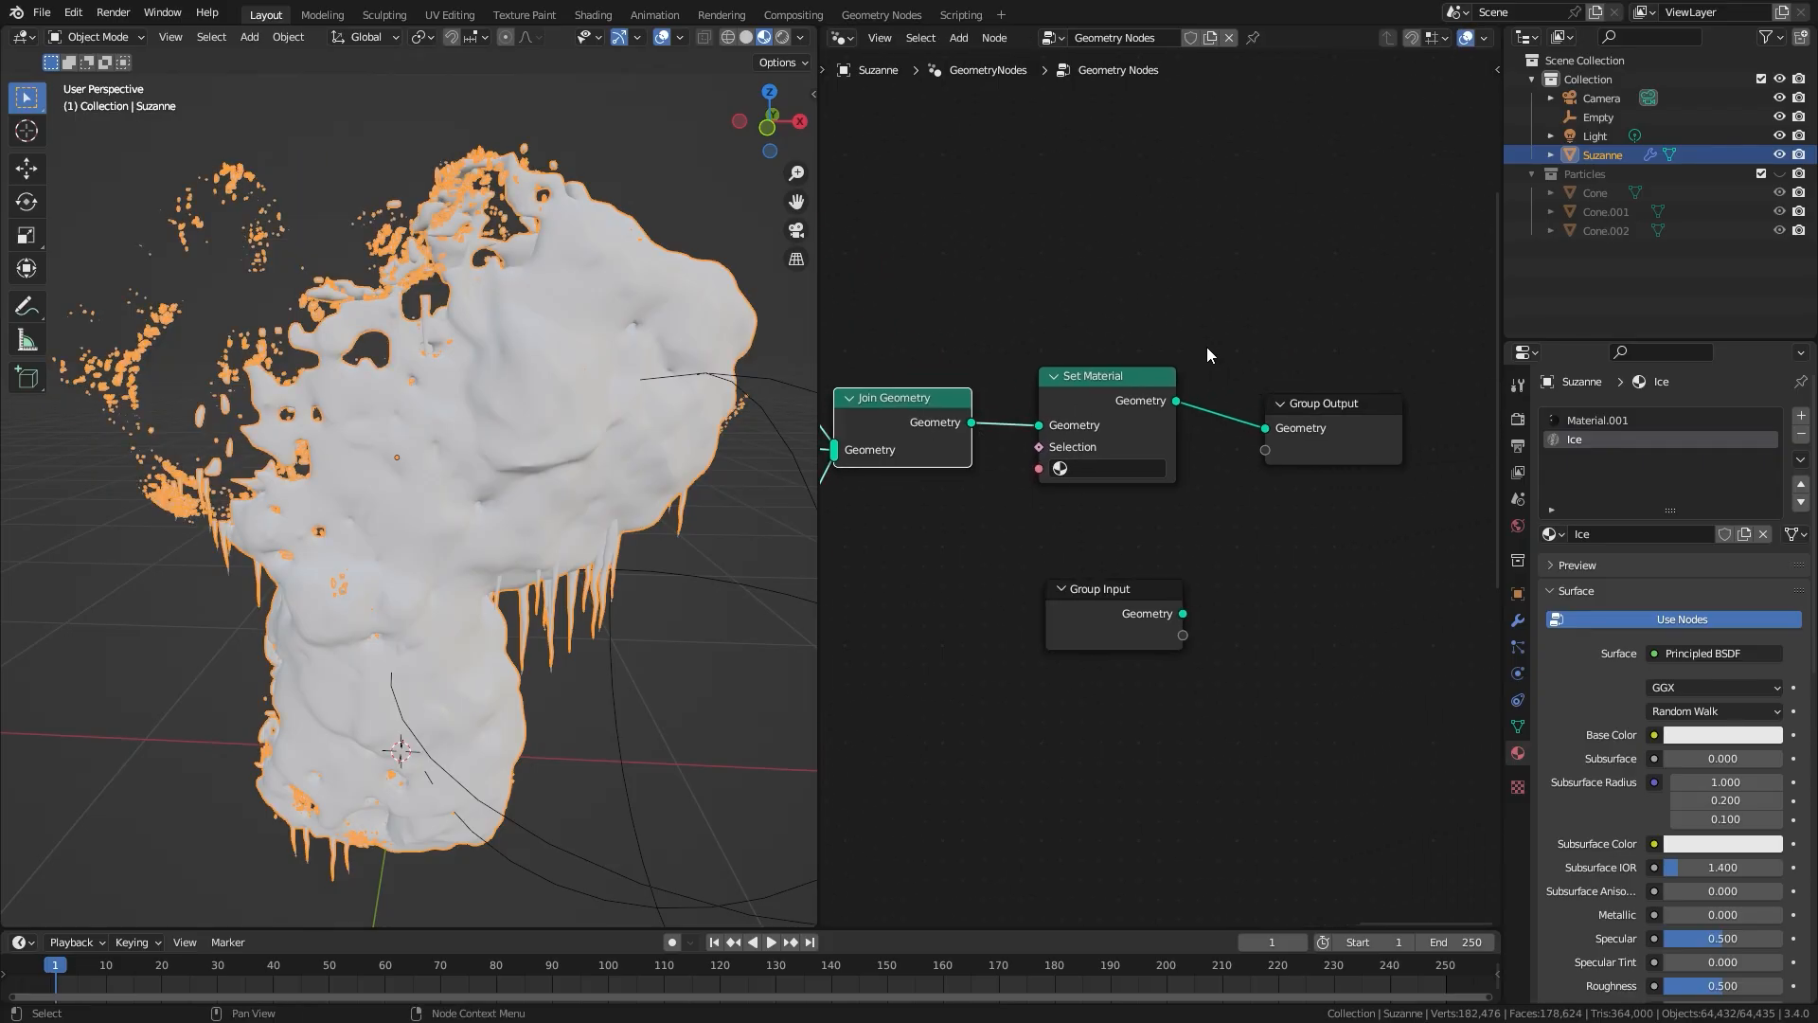
{"action": "key", "text": "shift+d"}
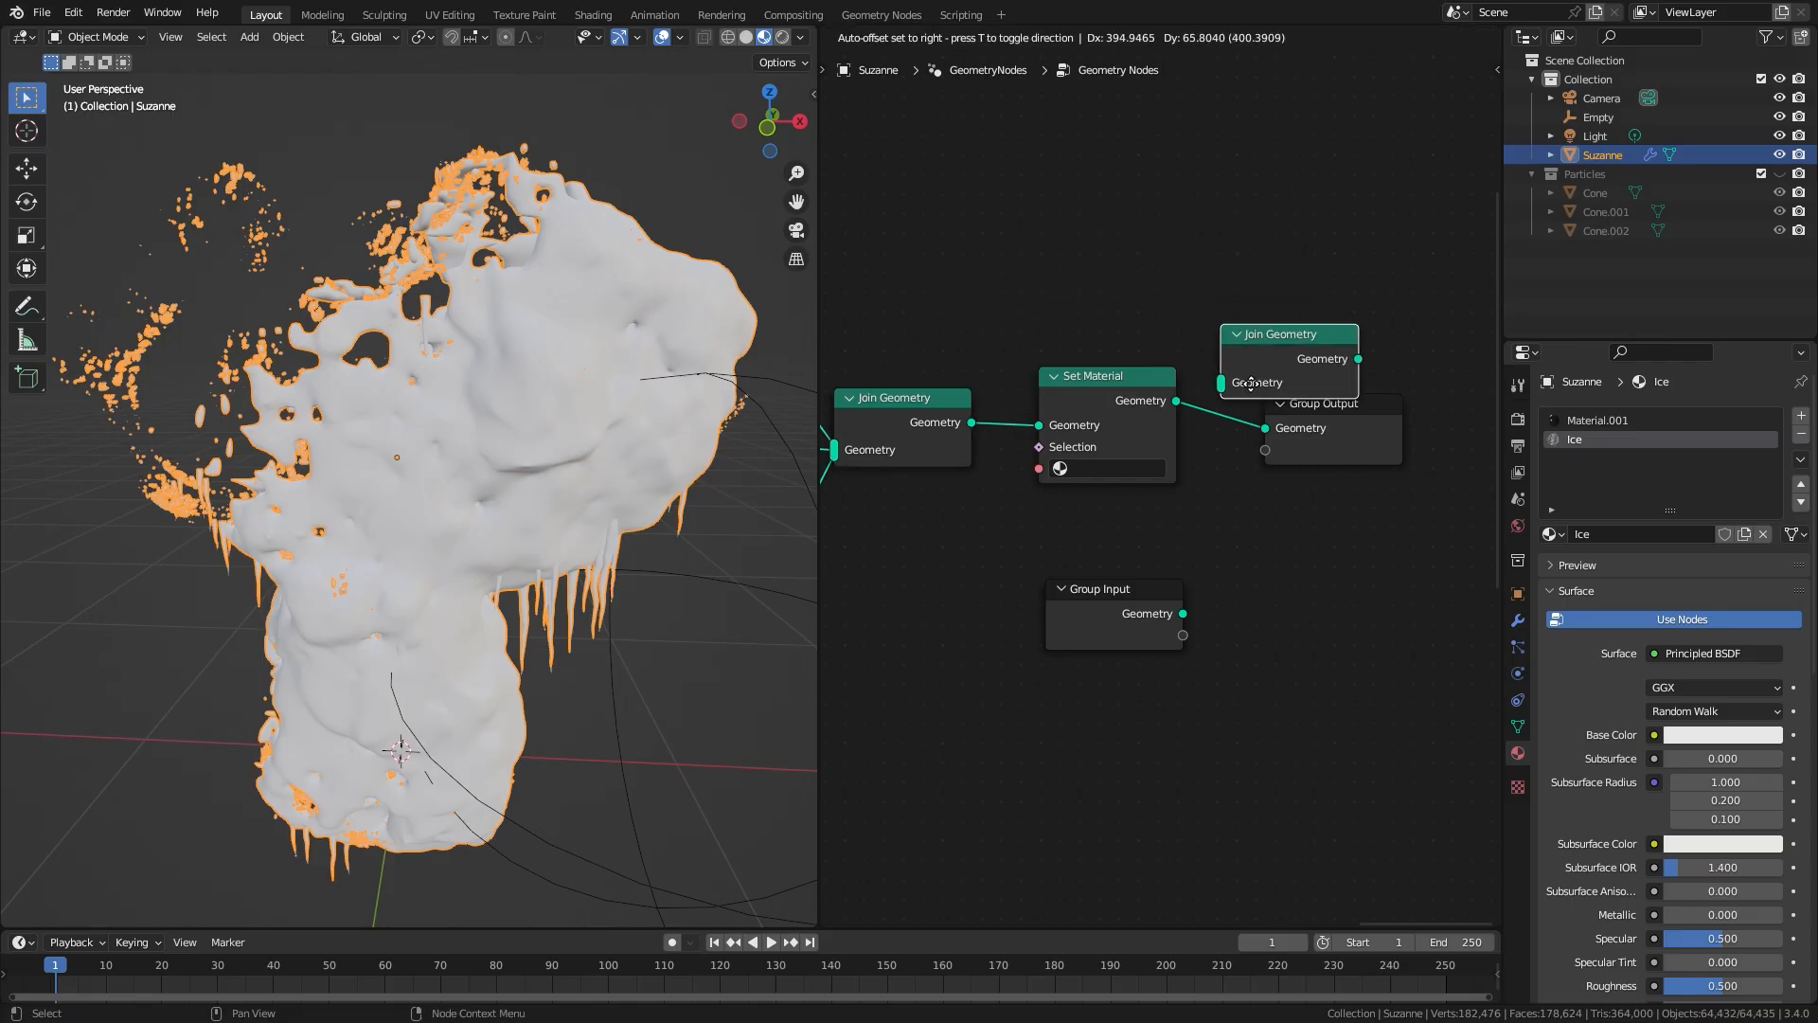
{"action": "left_click", "coordinate": [1283, 408]}
{"action": "left_click_drag", "start_coordinate": [1184, 614], "coordinate": [1255, 444]}
{"action": "left_click_drag", "start_coordinate": [1140, 596], "coordinate": [1127, 527]}
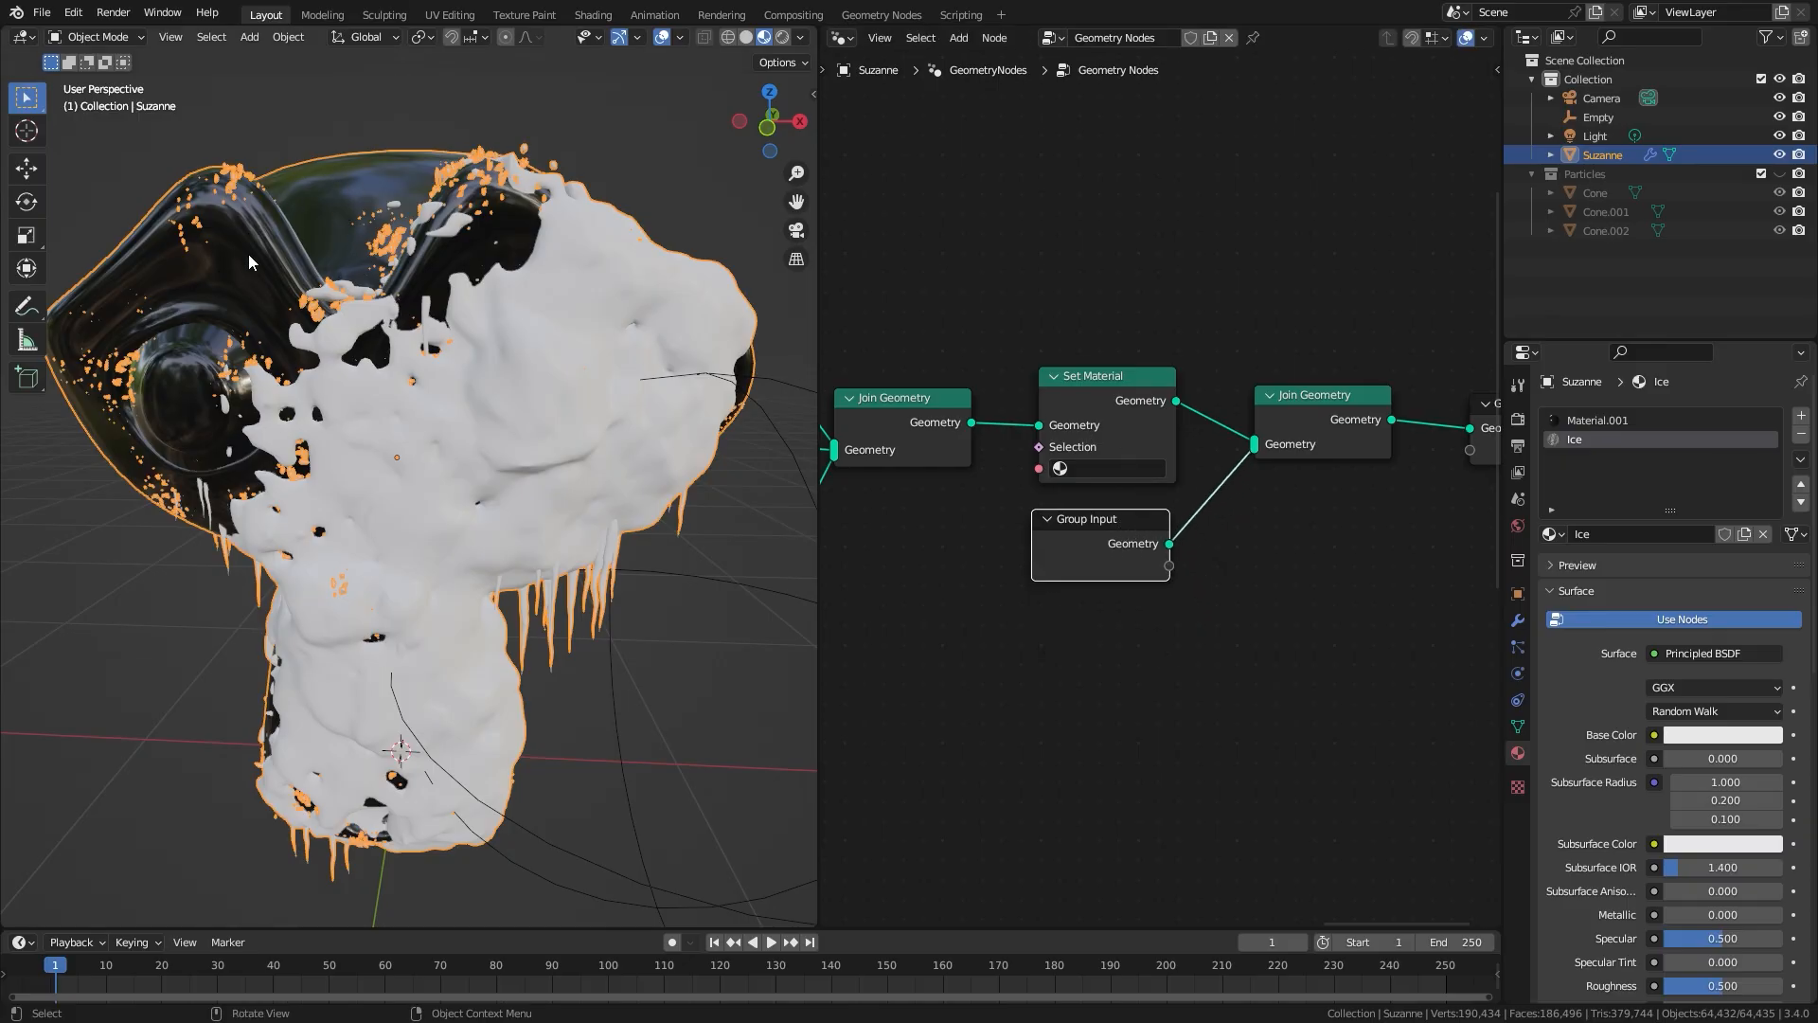
Step: Assign the Ice material in the Set Material node
{"action": "scroll", "coordinate": [1091, 466], "scroll_direction": "up", "scroll_amount": 1}
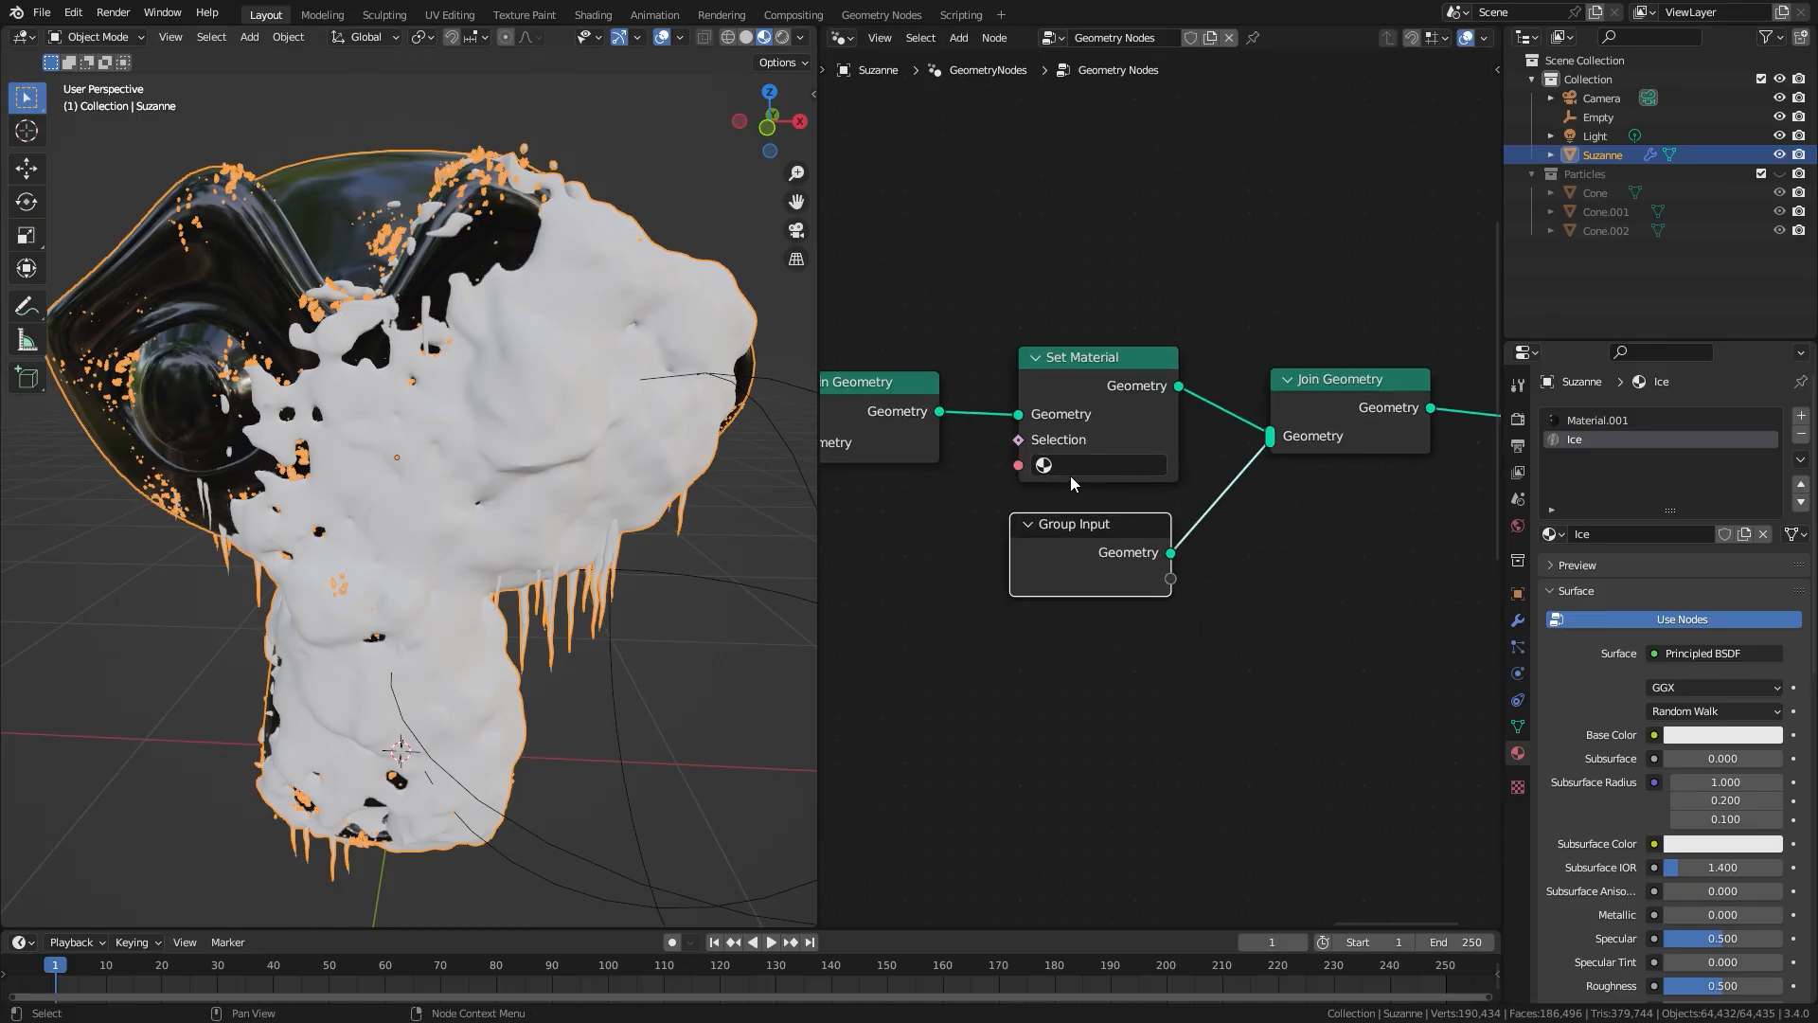
{"action": "left_click", "coordinate": [1065, 467]}
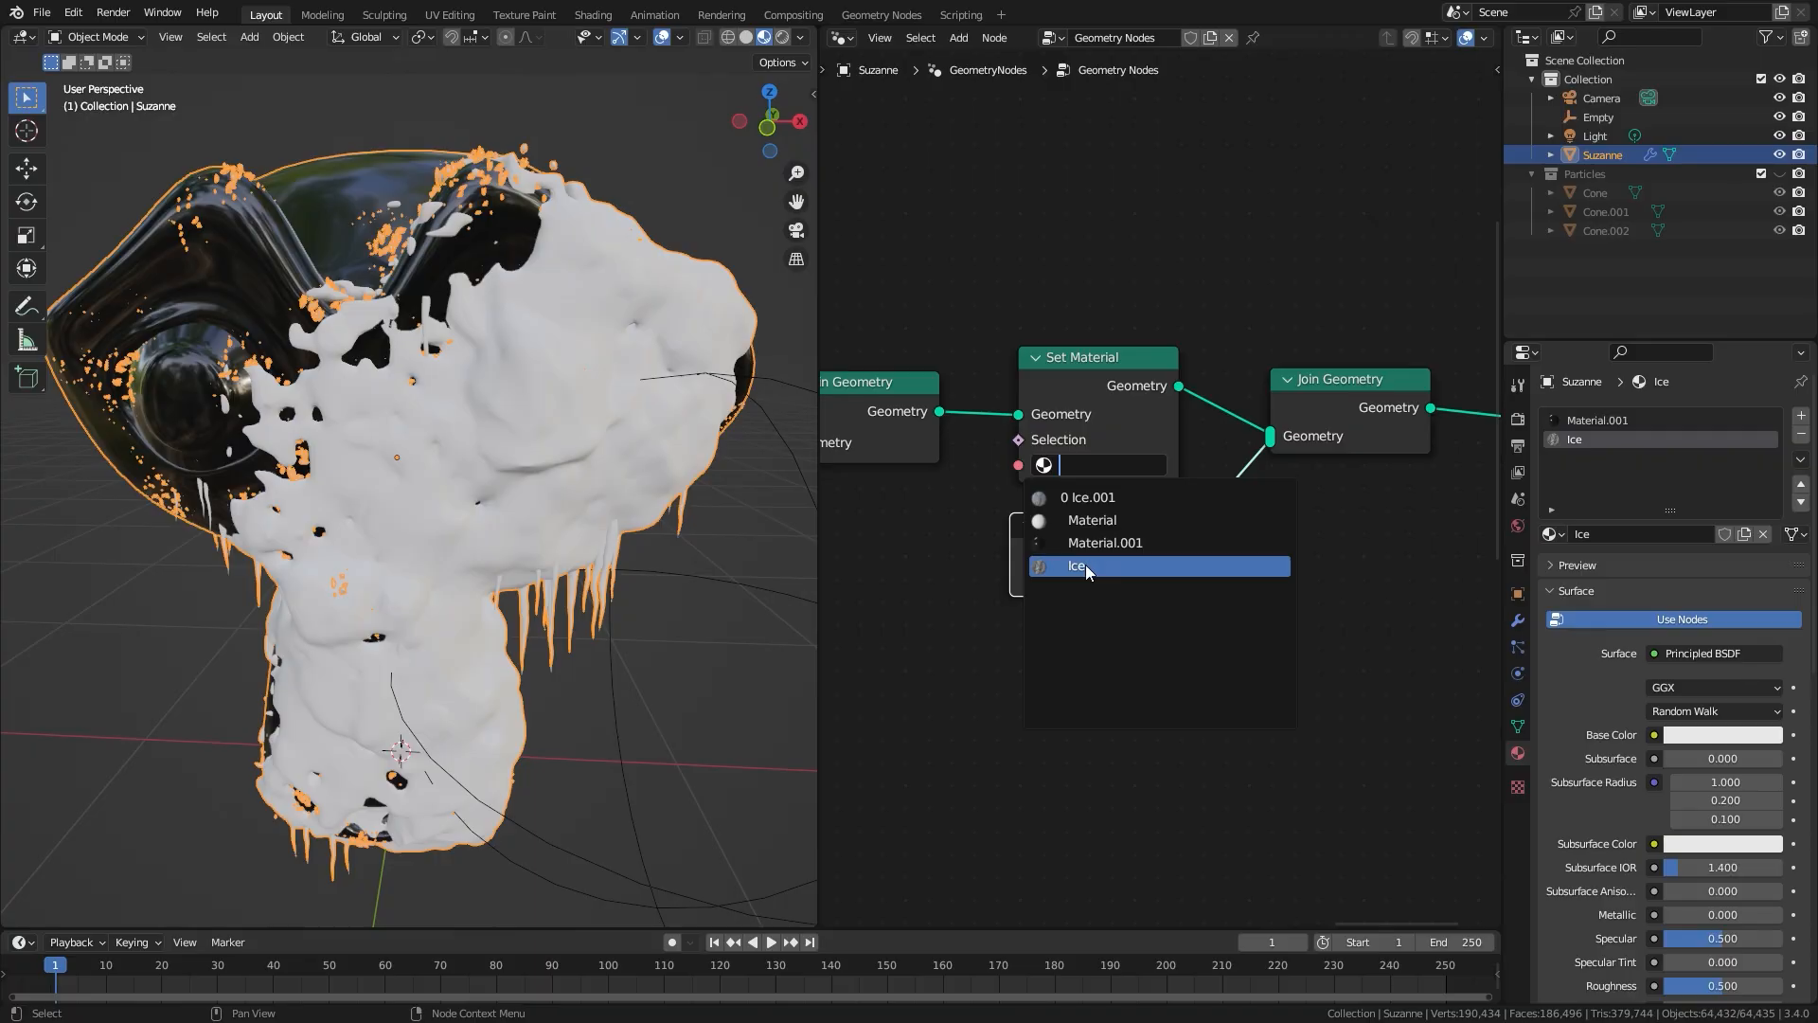
{"action": "left_click", "coordinate": [1042, 566]}
{"action": "scroll", "coordinate": [1048, 411], "scroll_direction": "down", "scroll_amount": 7}
{"action": "middle_click_drag", "start_coordinate": [961, 420], "coordinate": [1172, 420]}
{"action": "middle_click_drag", "start_coordinate": [1069, 307], "coordinate": [1299, 240]}
{"action": "middle_click_drag", "start_coordinate": [1349, 430], "coordinate": [919, 494]}
{"action": "scroll", "coordinate": [1174, 497], "scroll_direction": "up", "scroll_amount": 6}
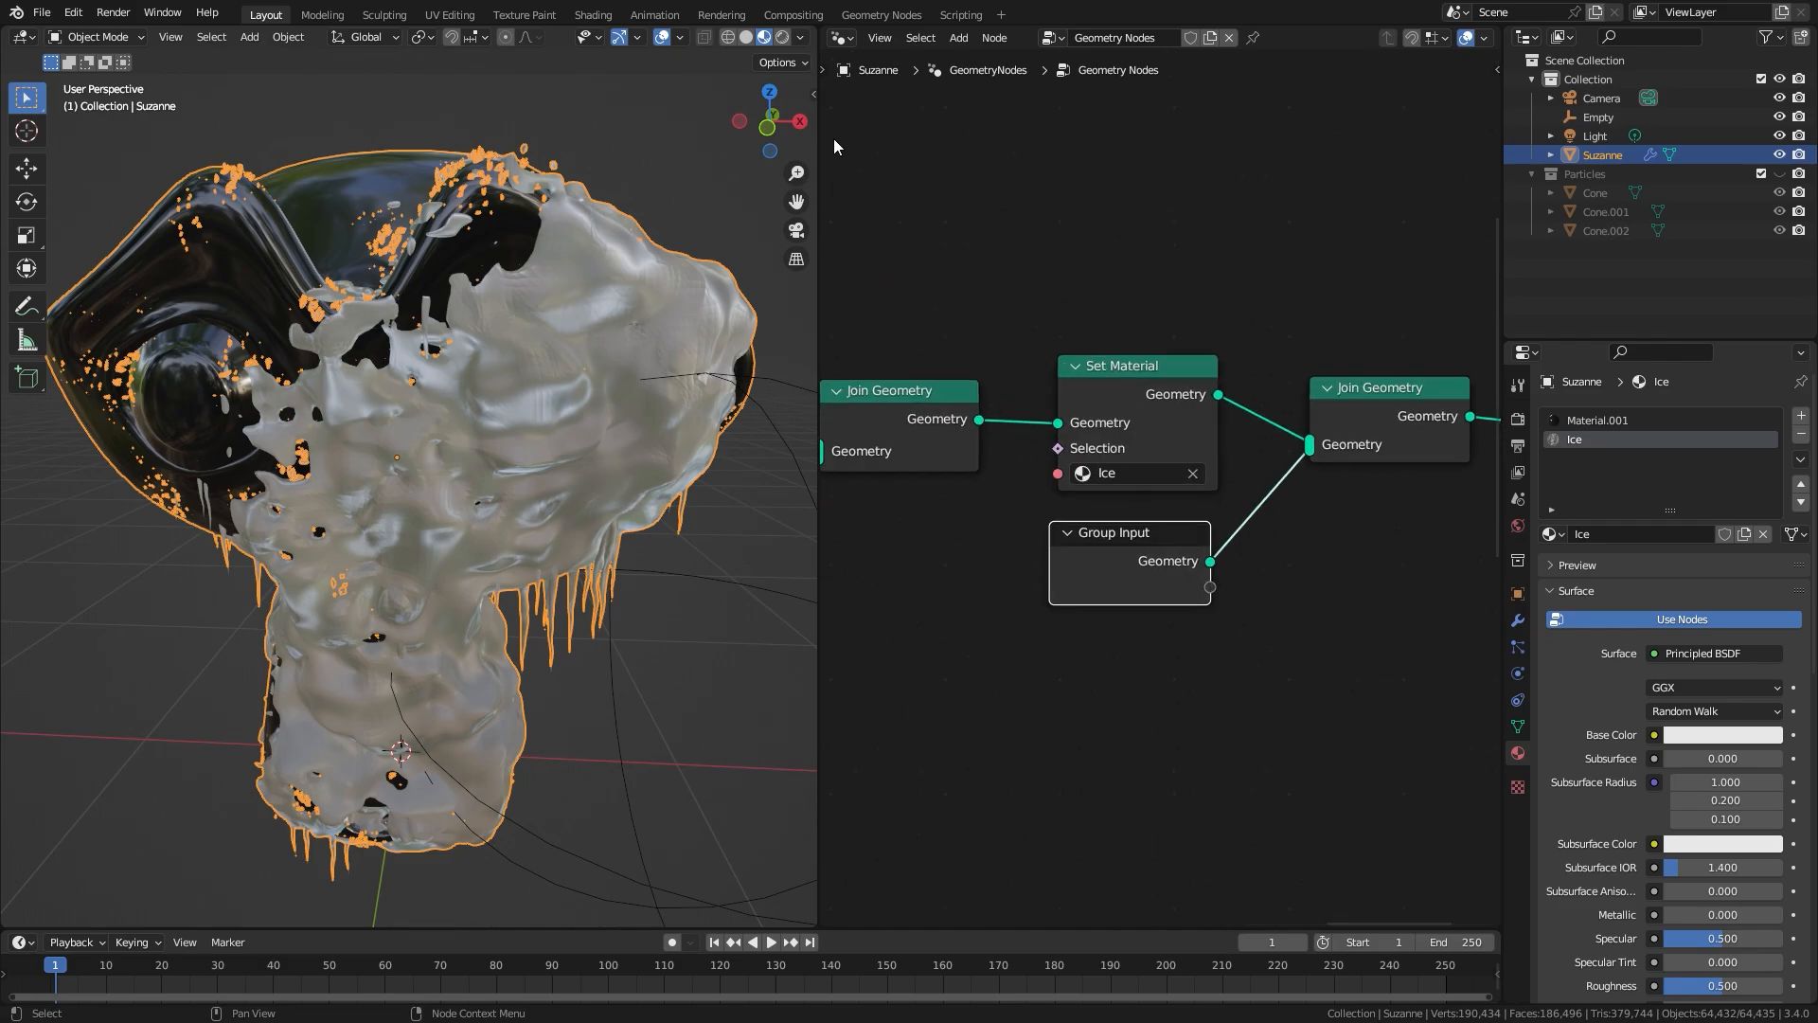
Step: Change the node editor back to the Shader Editor to work on the Ice material's Noise Texture and Bump nodes
{"action": "left_click", "coordinate": [841, 37]}
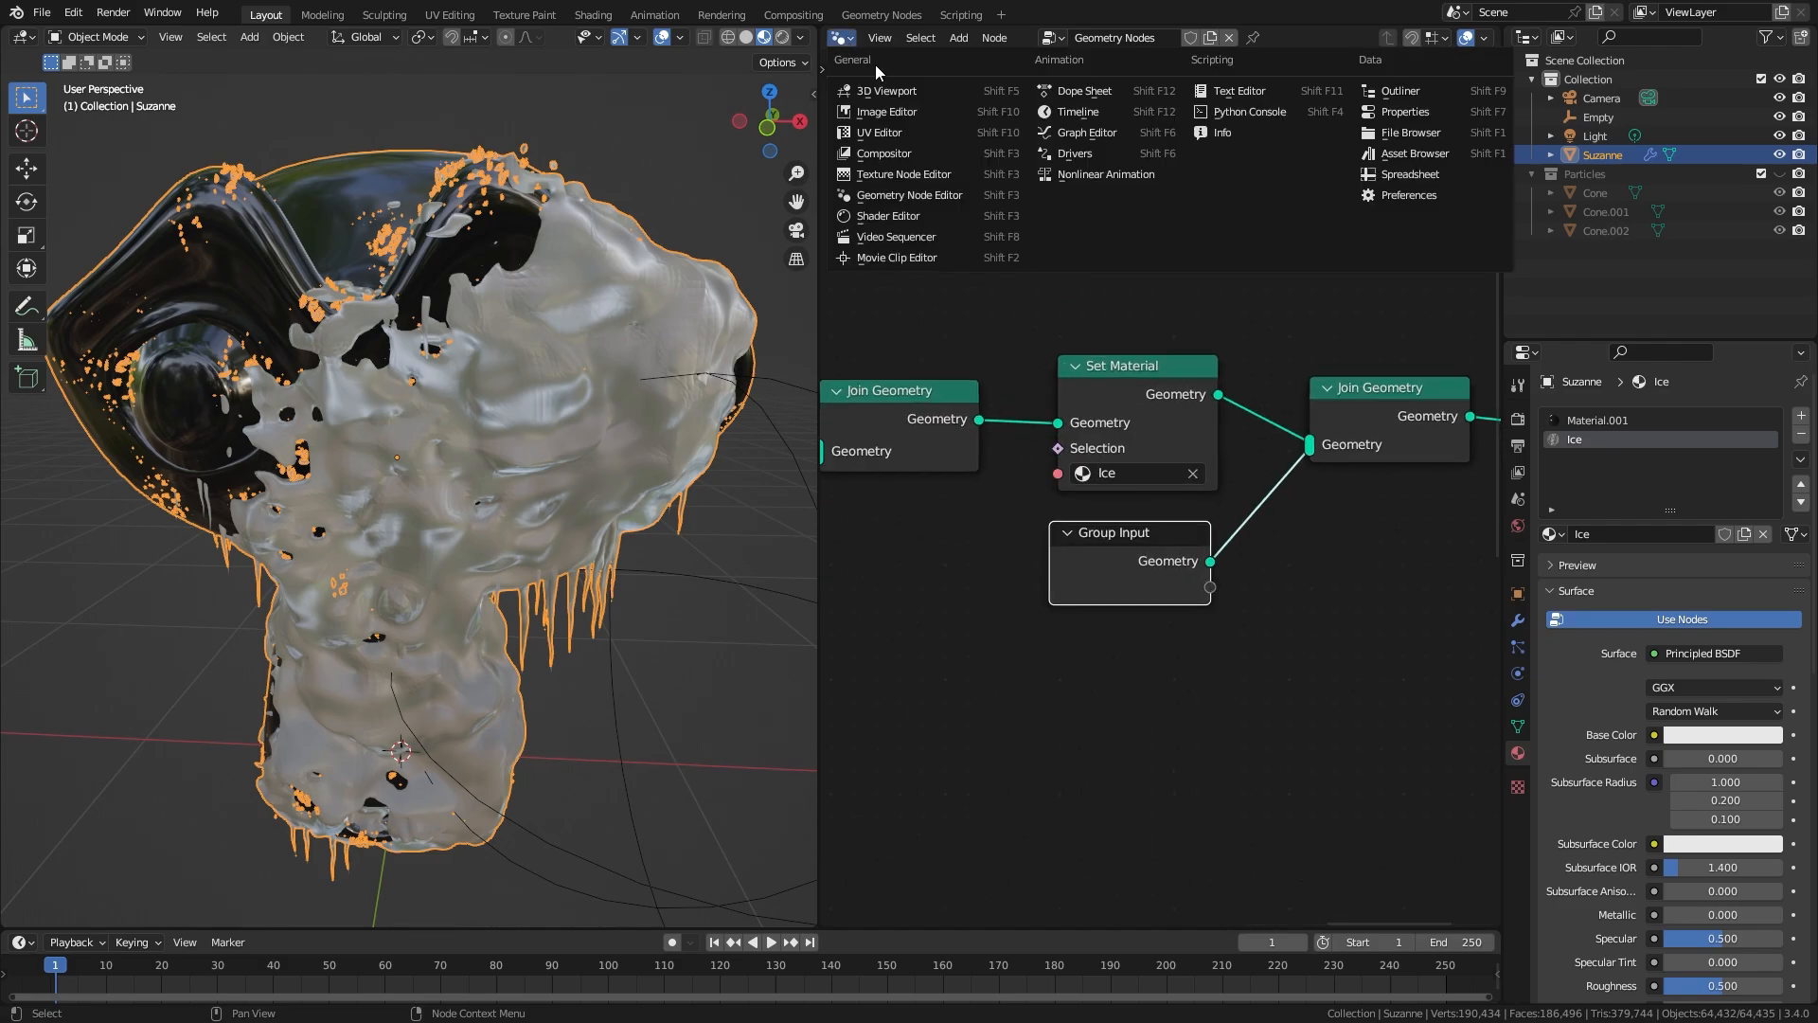
{"action": "left_click", "coordinate": [881, 218]}
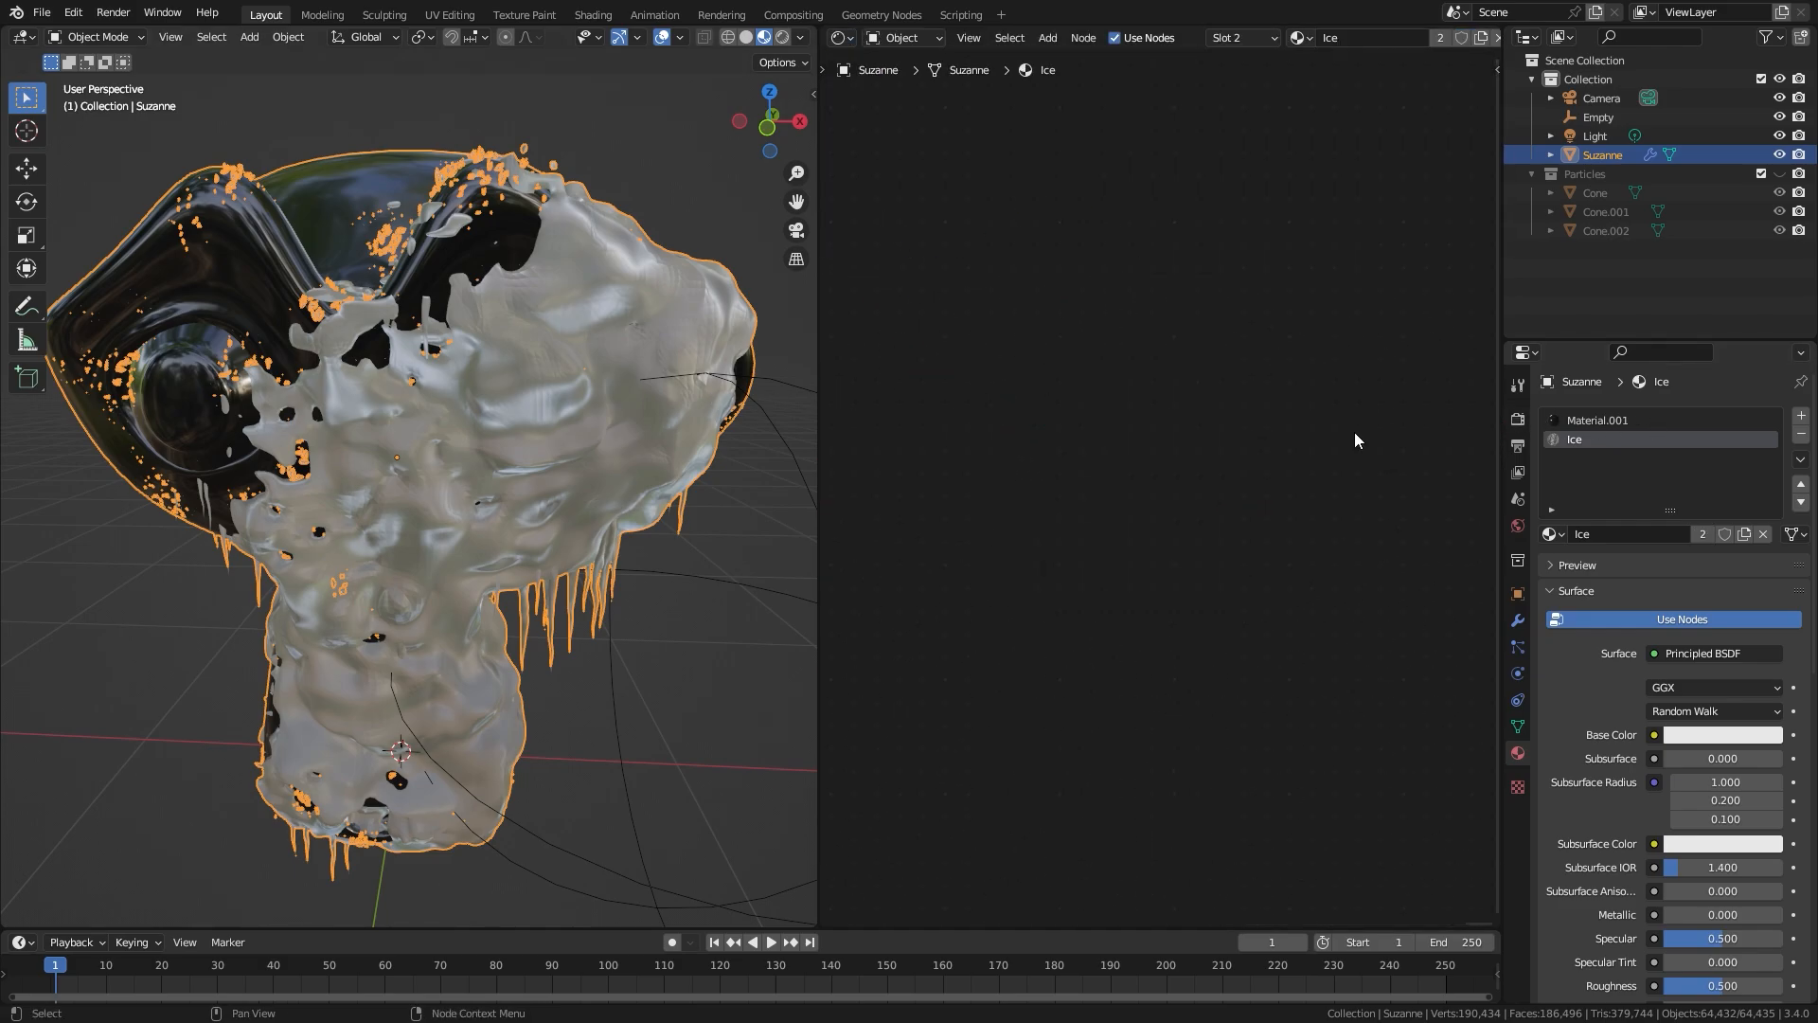
{"action": "scroll", "coordinate": [1194, 431], "scroll_direction": "down", "scroll_amount": 3}
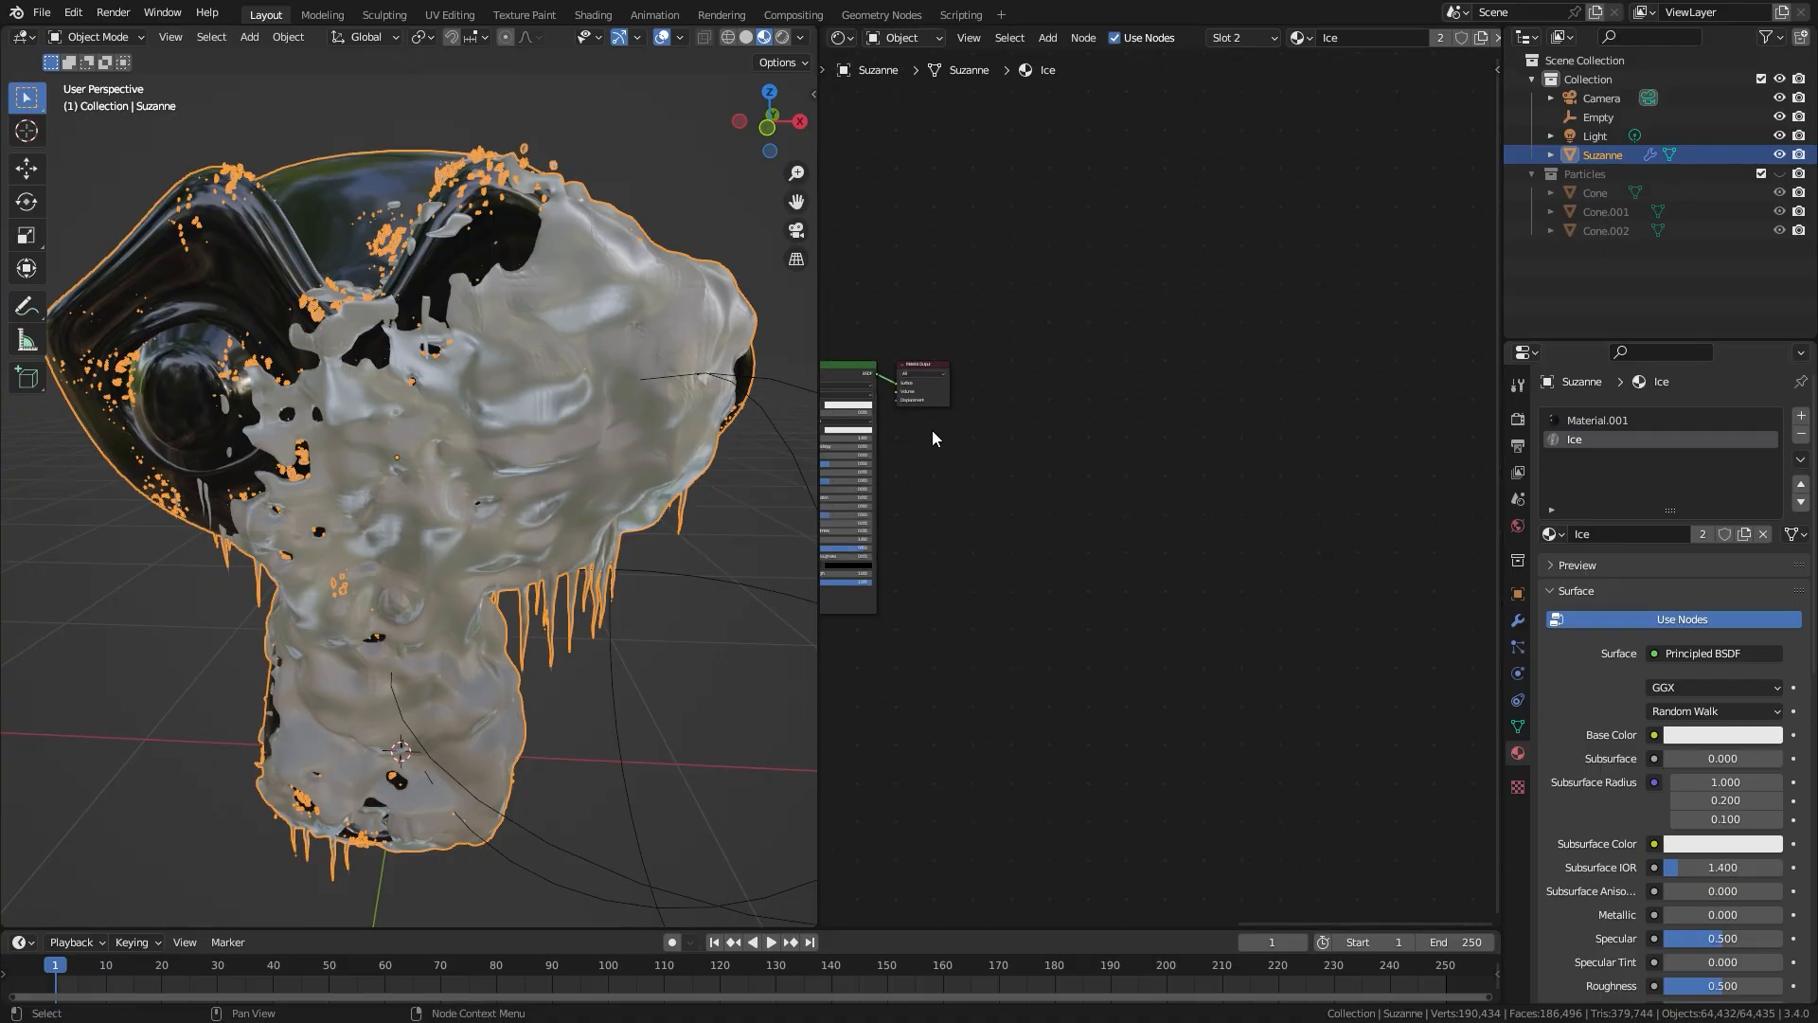
{"action": "key", "text": "Home"}
{"action": "scroll", "coordinate": [952, 519], "scroll_direction": "up", "scroll_amount": 5}
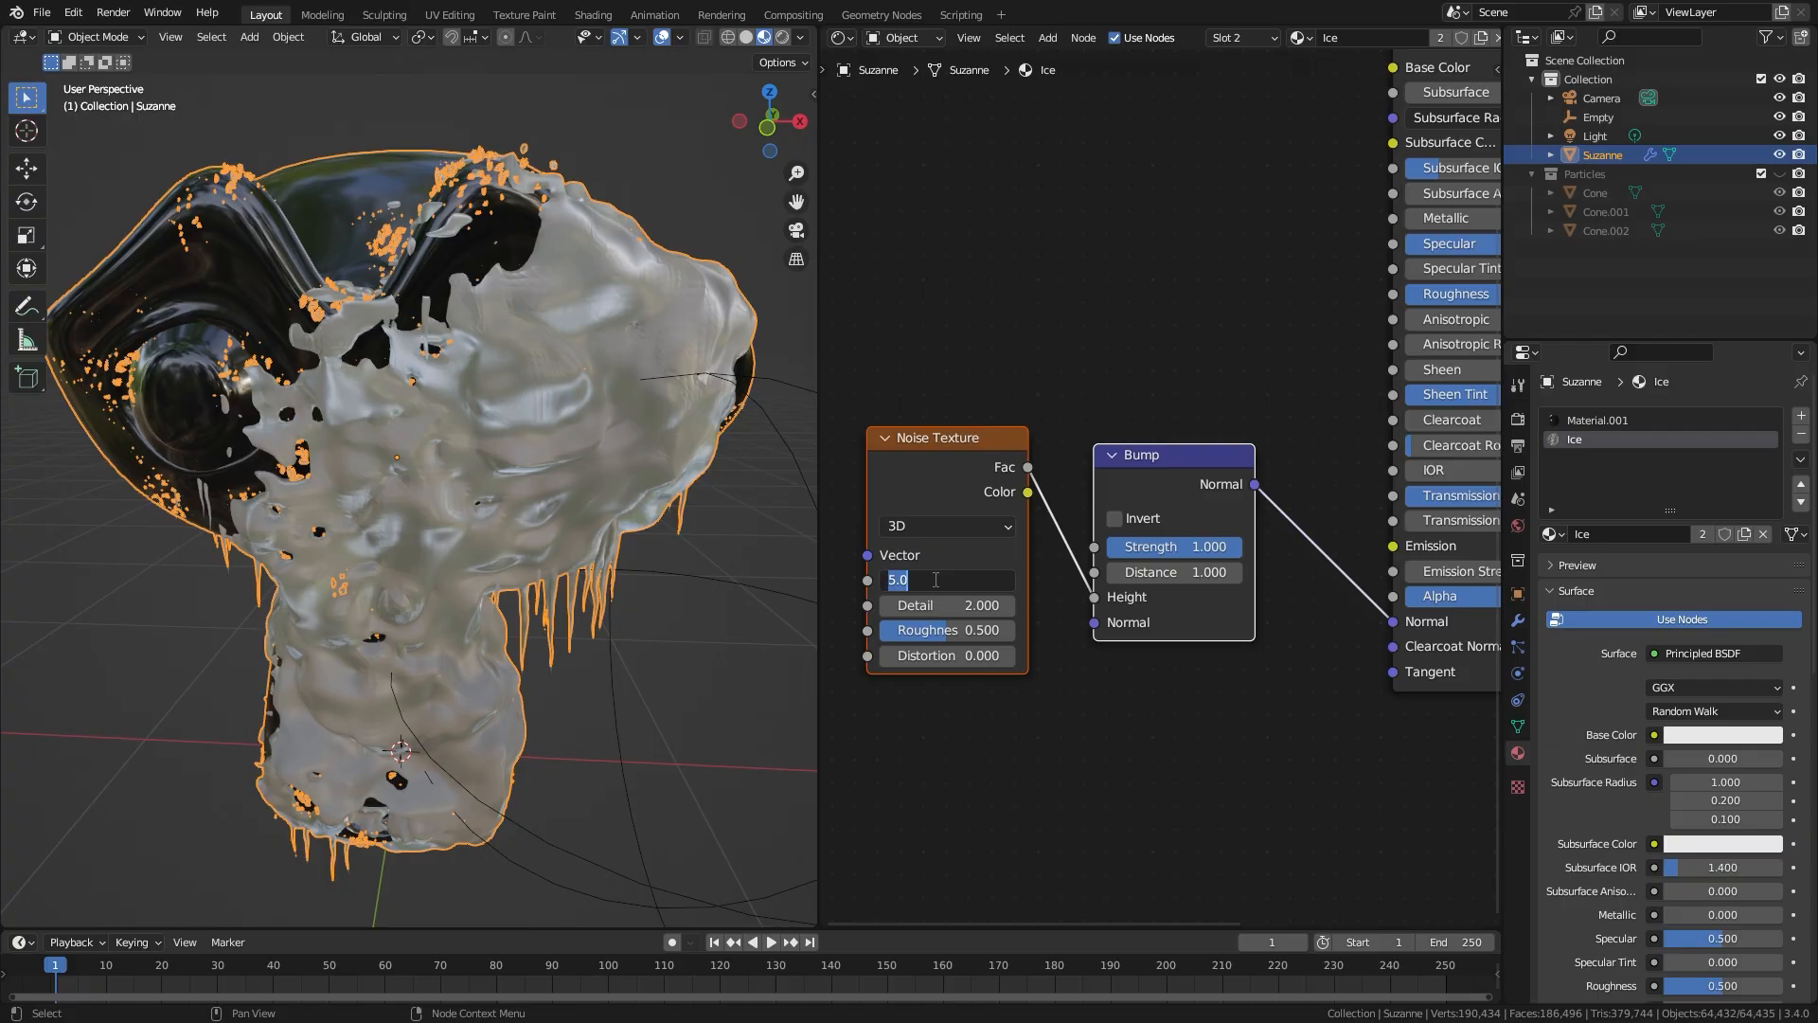
Step: Set the Noise Texture's Scale to 50, Detail to 5.7 and Roughness to 0.783
{"action": "key", "text": "Return"}
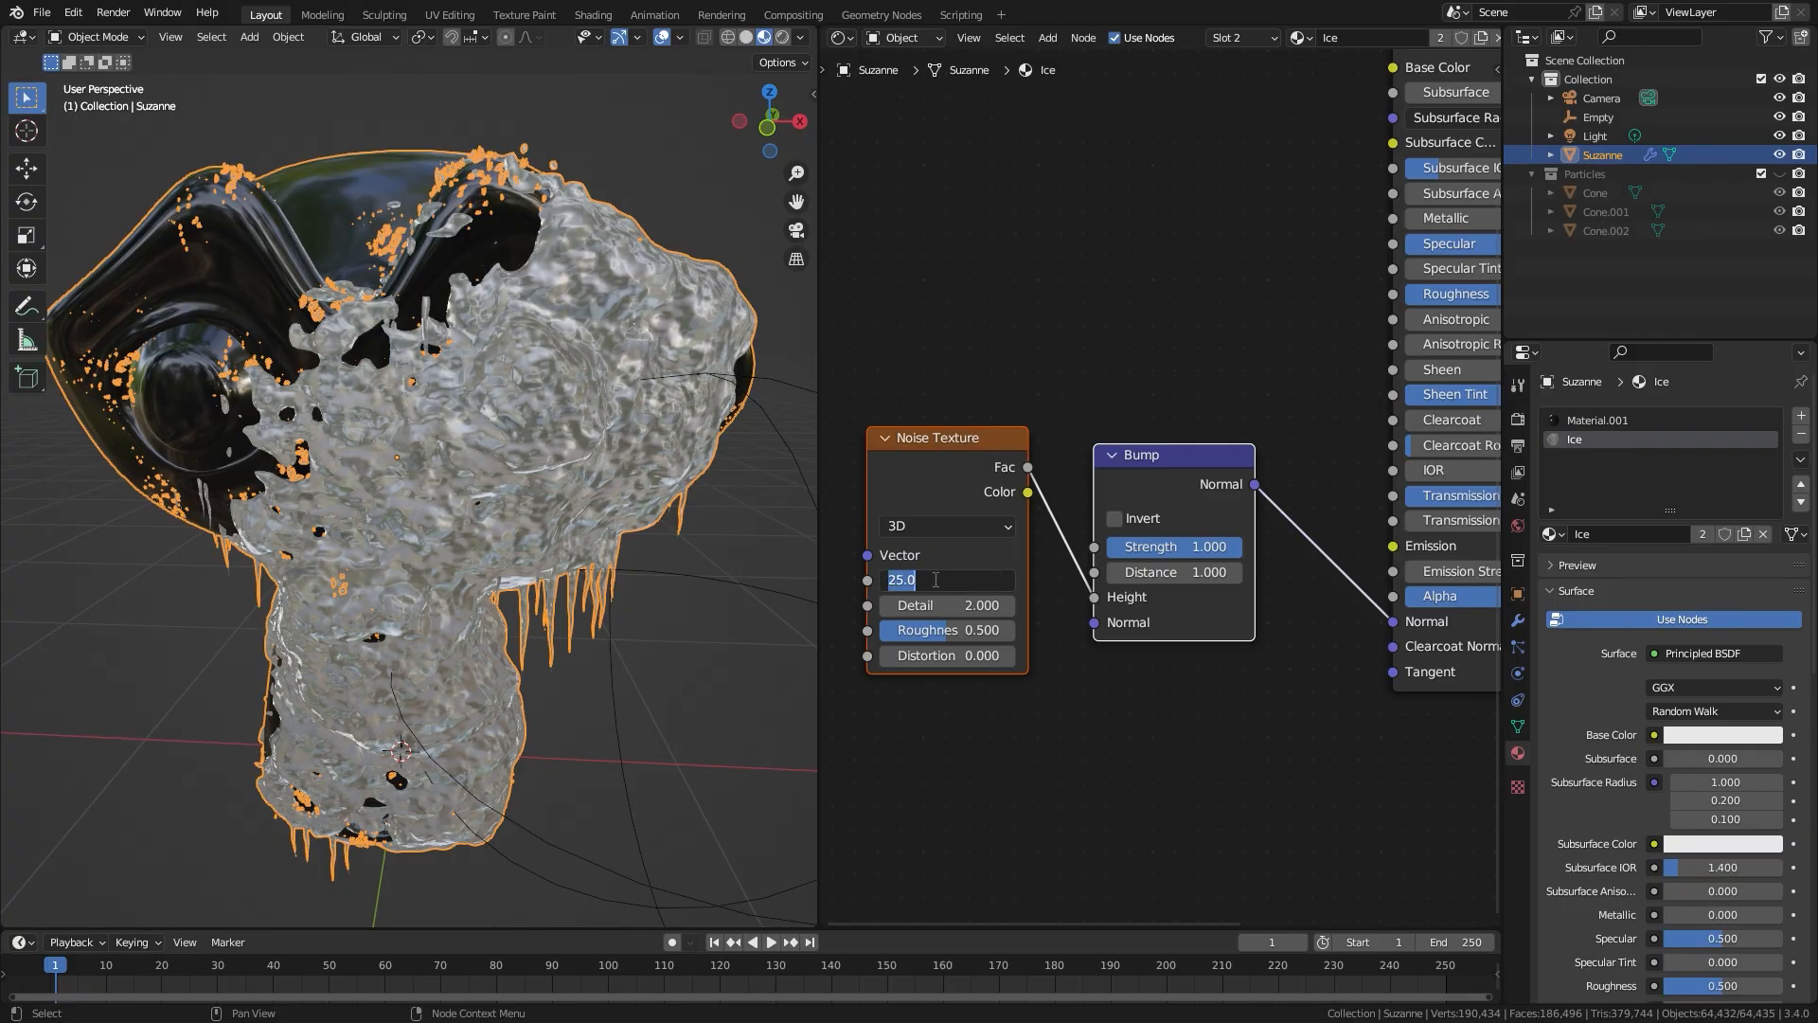
{"action": "key", "text": "Return"}
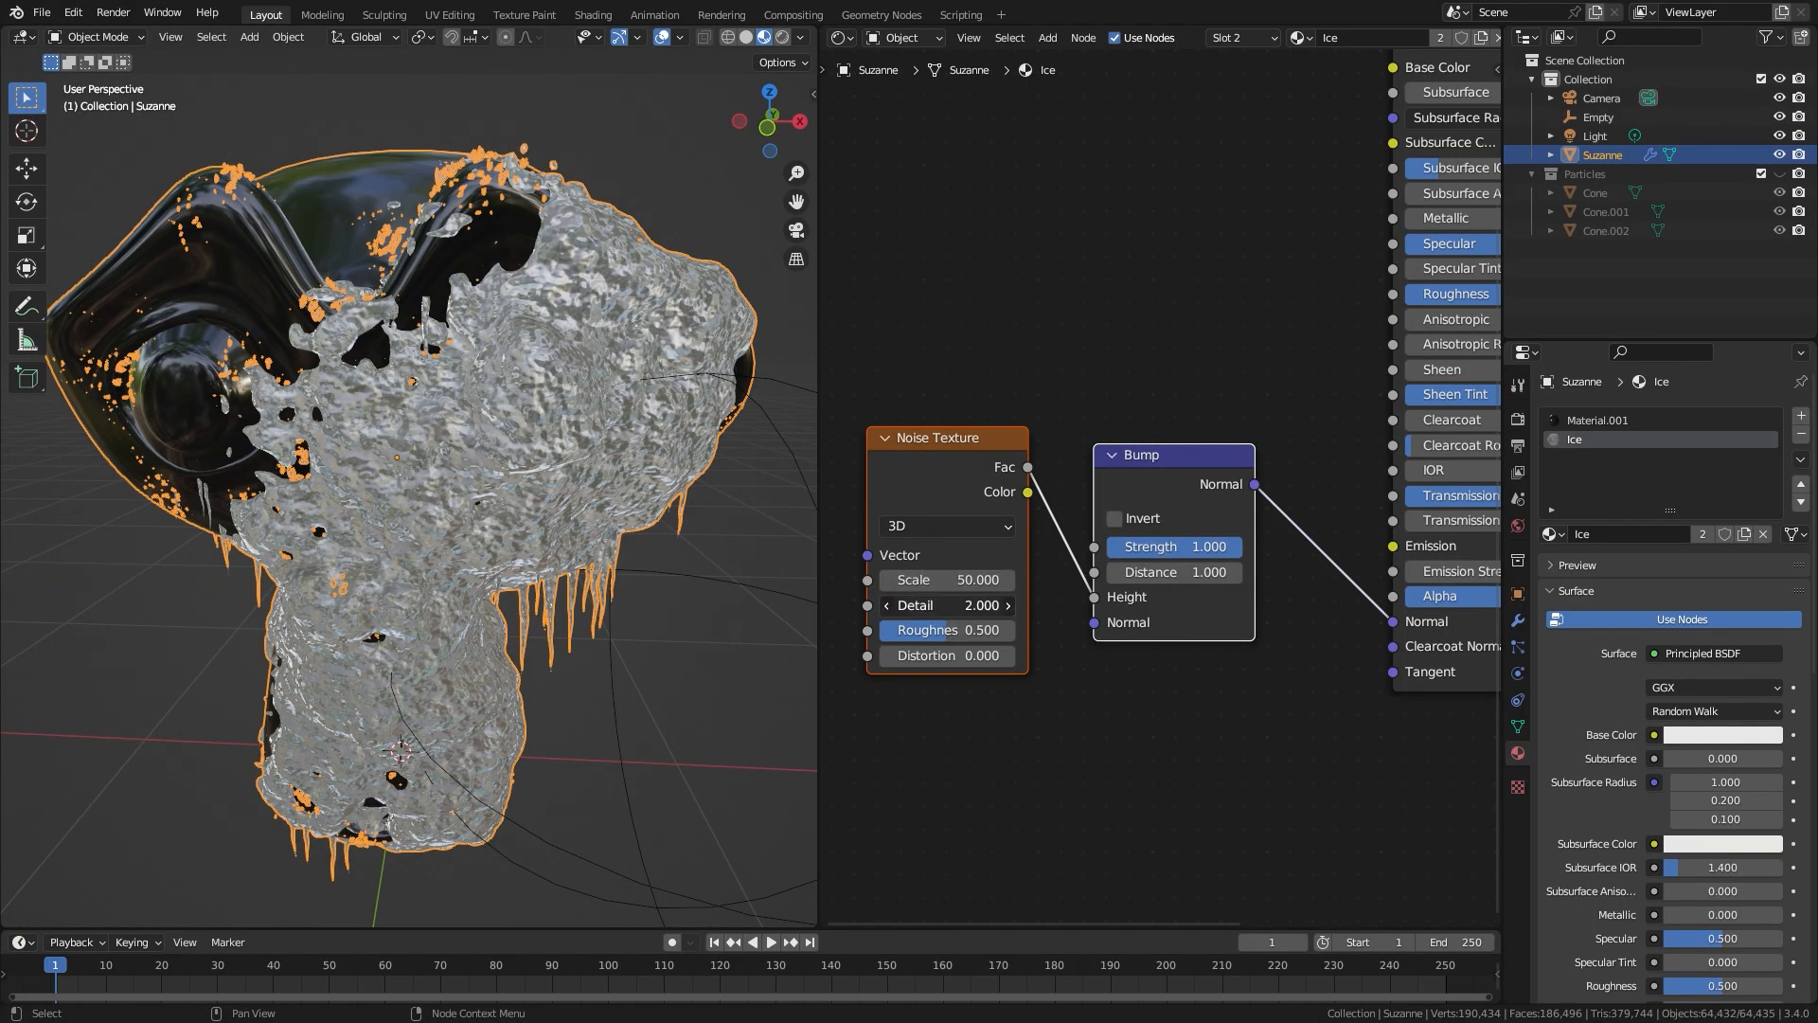
{"action": "left_click_drag", "start_coordinate": [931, 634], "coordinate": [1005, 630]}
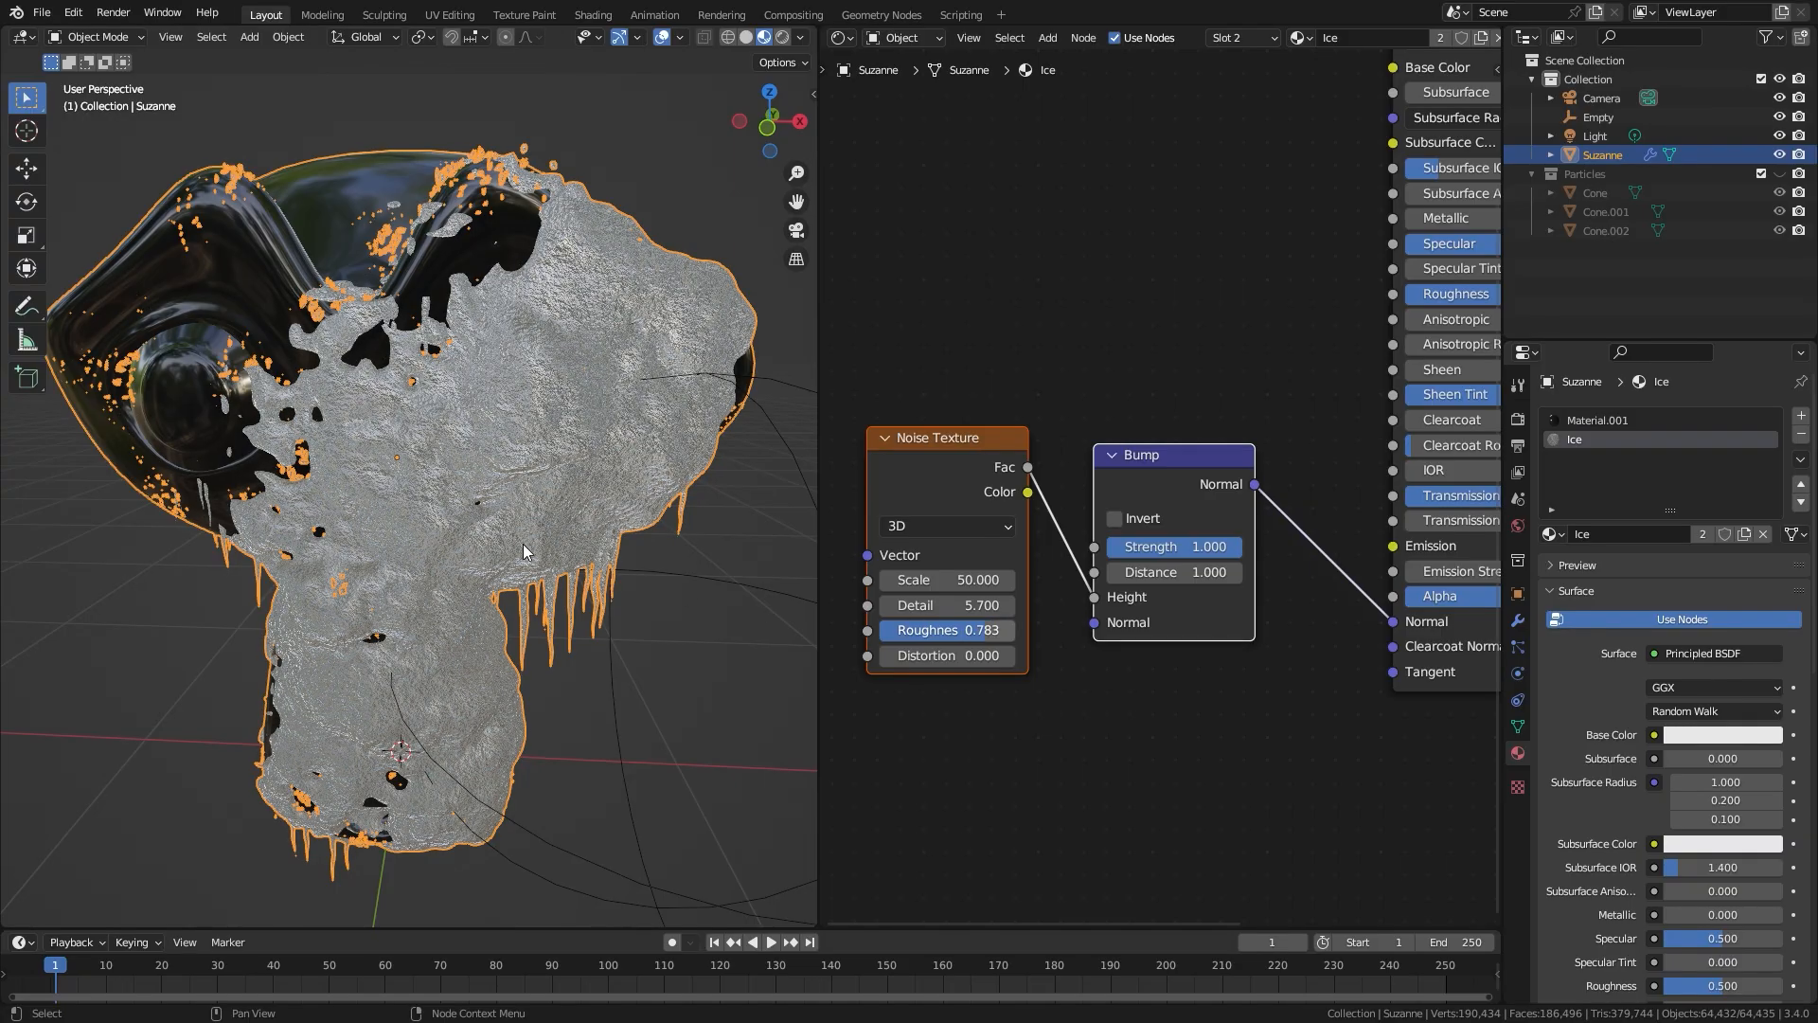
Step: Set the Bump node's Strength to 0.5 and check the ice surface on the monkey head
{"action": "middle_click_drag", "start_coordinate": [616, 507], "coordinate": [445, 502]}
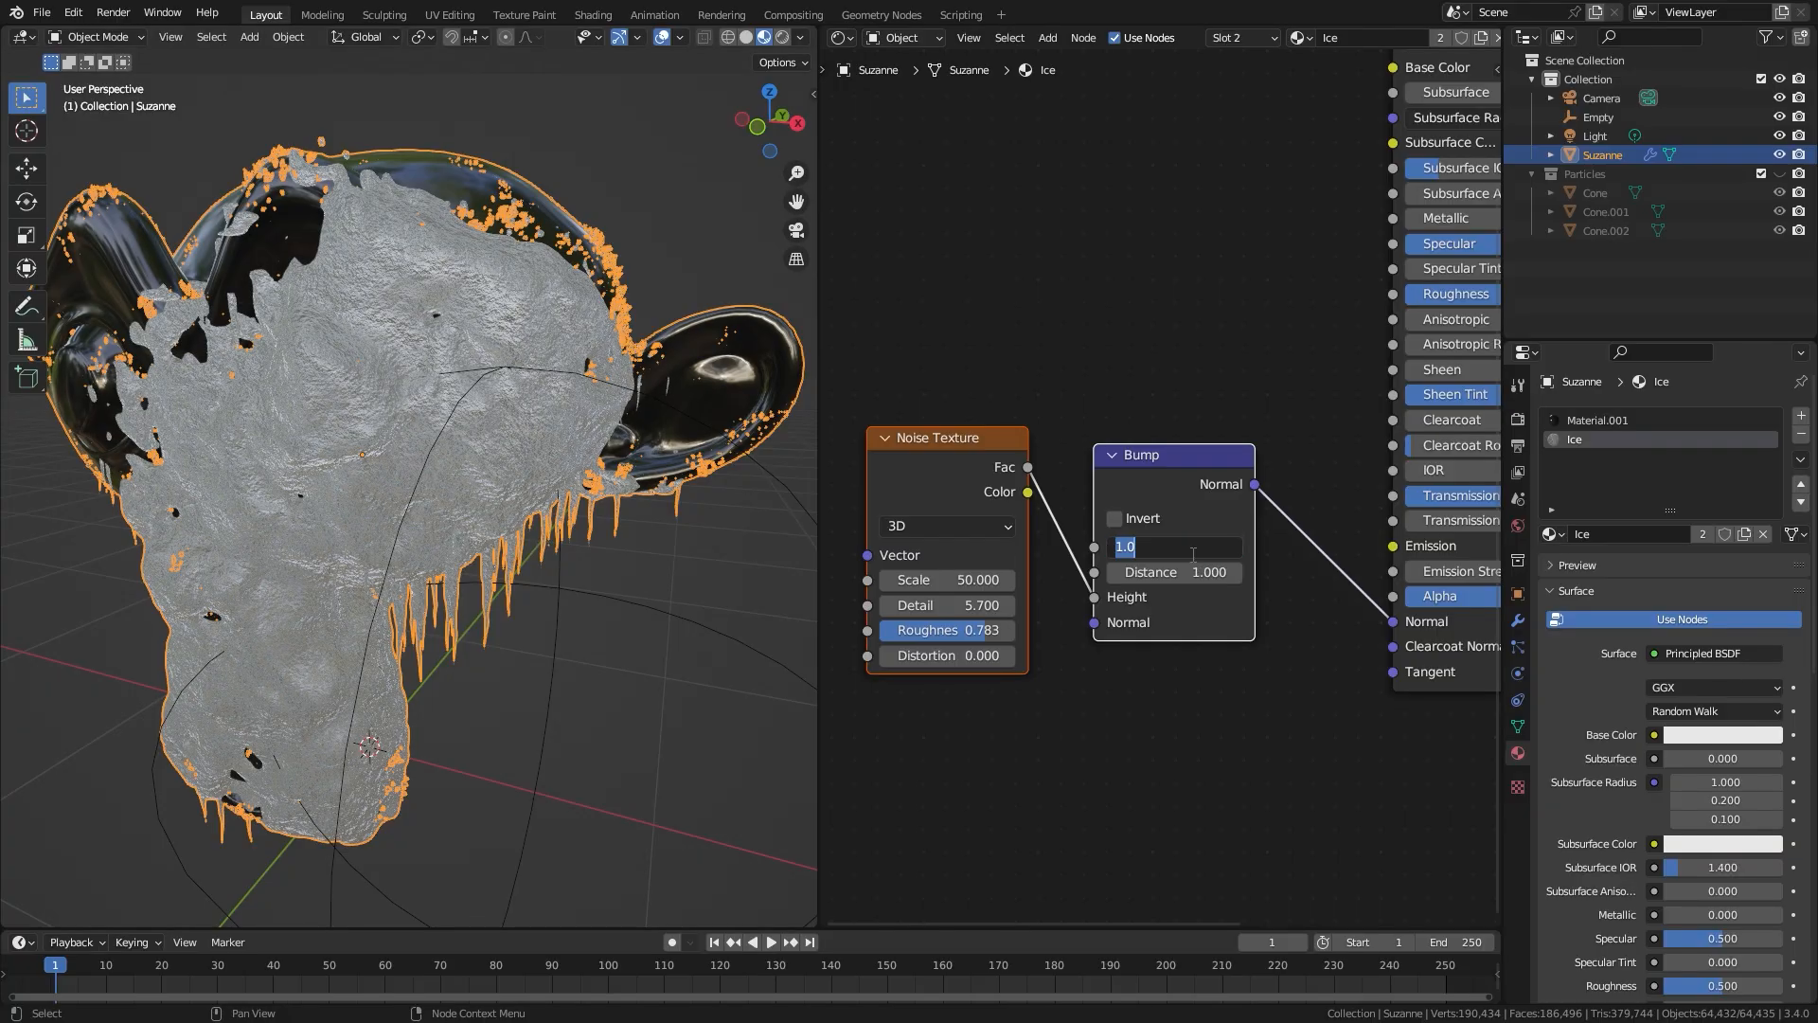
{"action": "key", "text": "Return"}
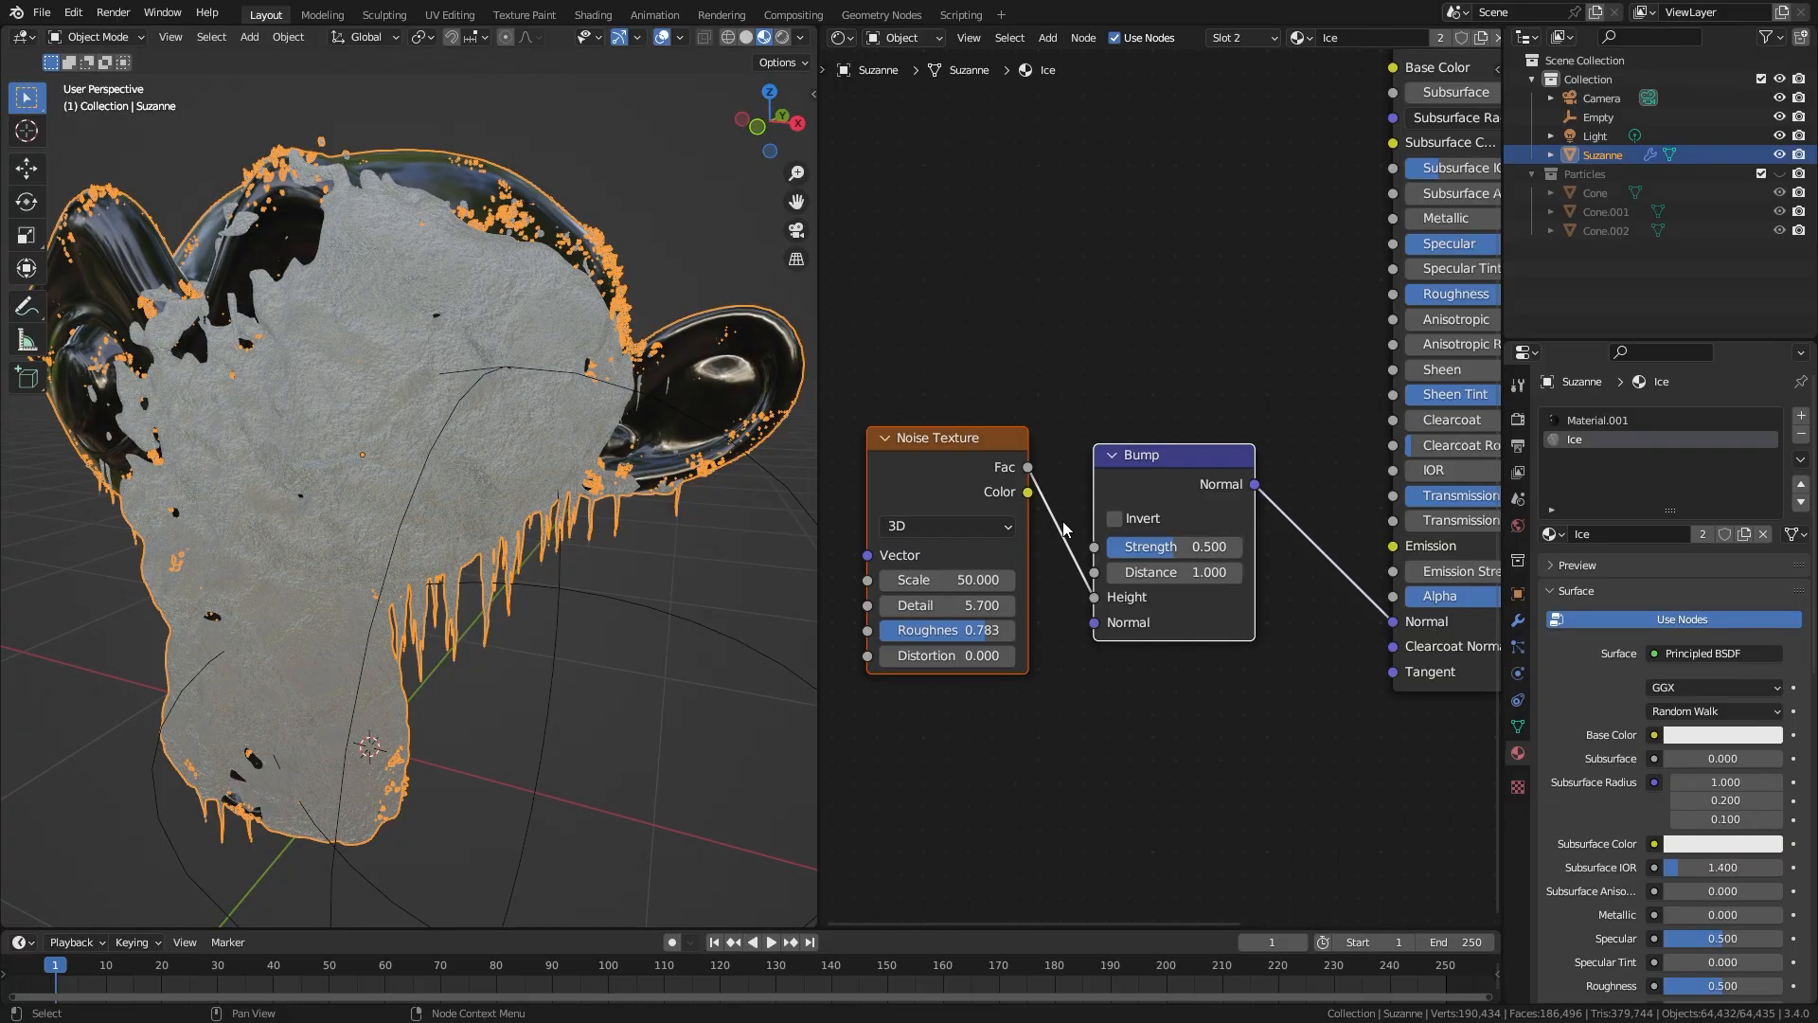
{"action": "middle_click_drag", "start_coordinate": [383, 464], "coordinate": [474, 472]}
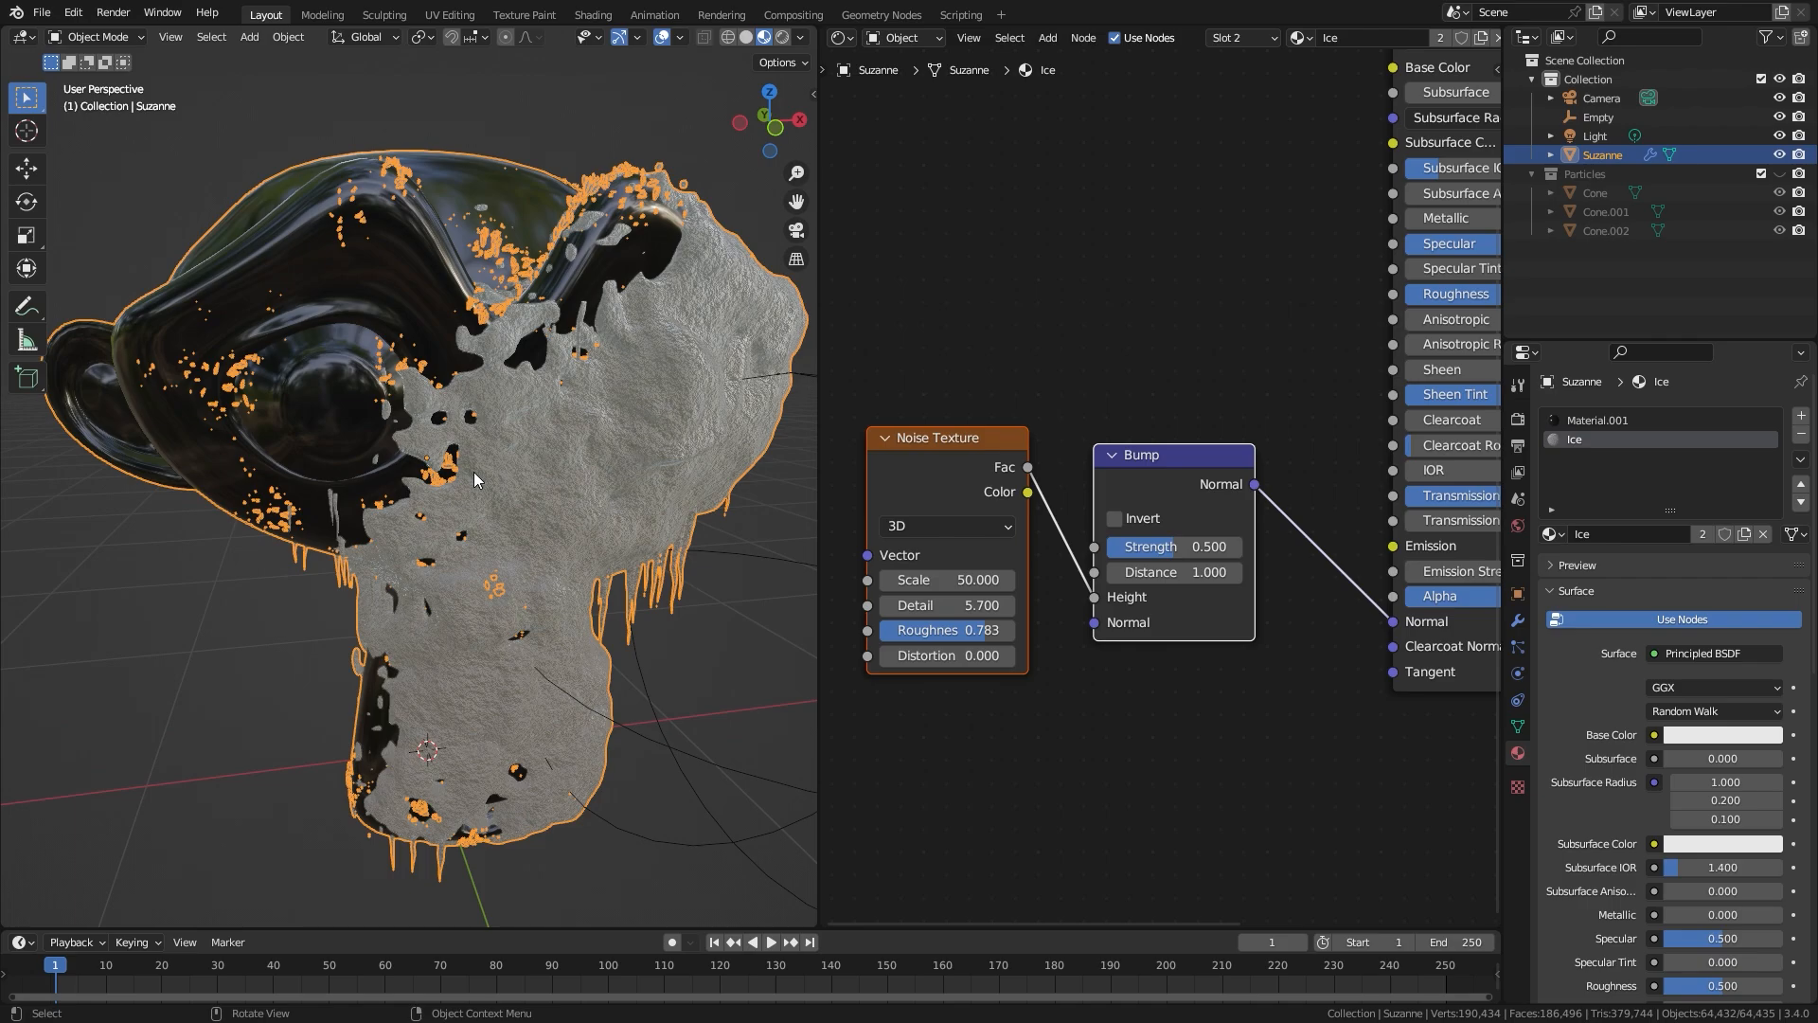
Step: Set the Principled BSDF's Base Color to a pale blue with Hue 0.541, Saturation about 0.168 and Value 1
{"action": "scroll", "coordinate": [1323, 375], "scroll_direction": "down", "scroll_amount": 2}
{"action": "middle_click_drag", "start_coordinate": [1227, 427], "coordinate": [875, 667]}
{"action": "scroll", "coordinate": [1017, 580], "scroll_direction": "up", "scroll_amount": 4}
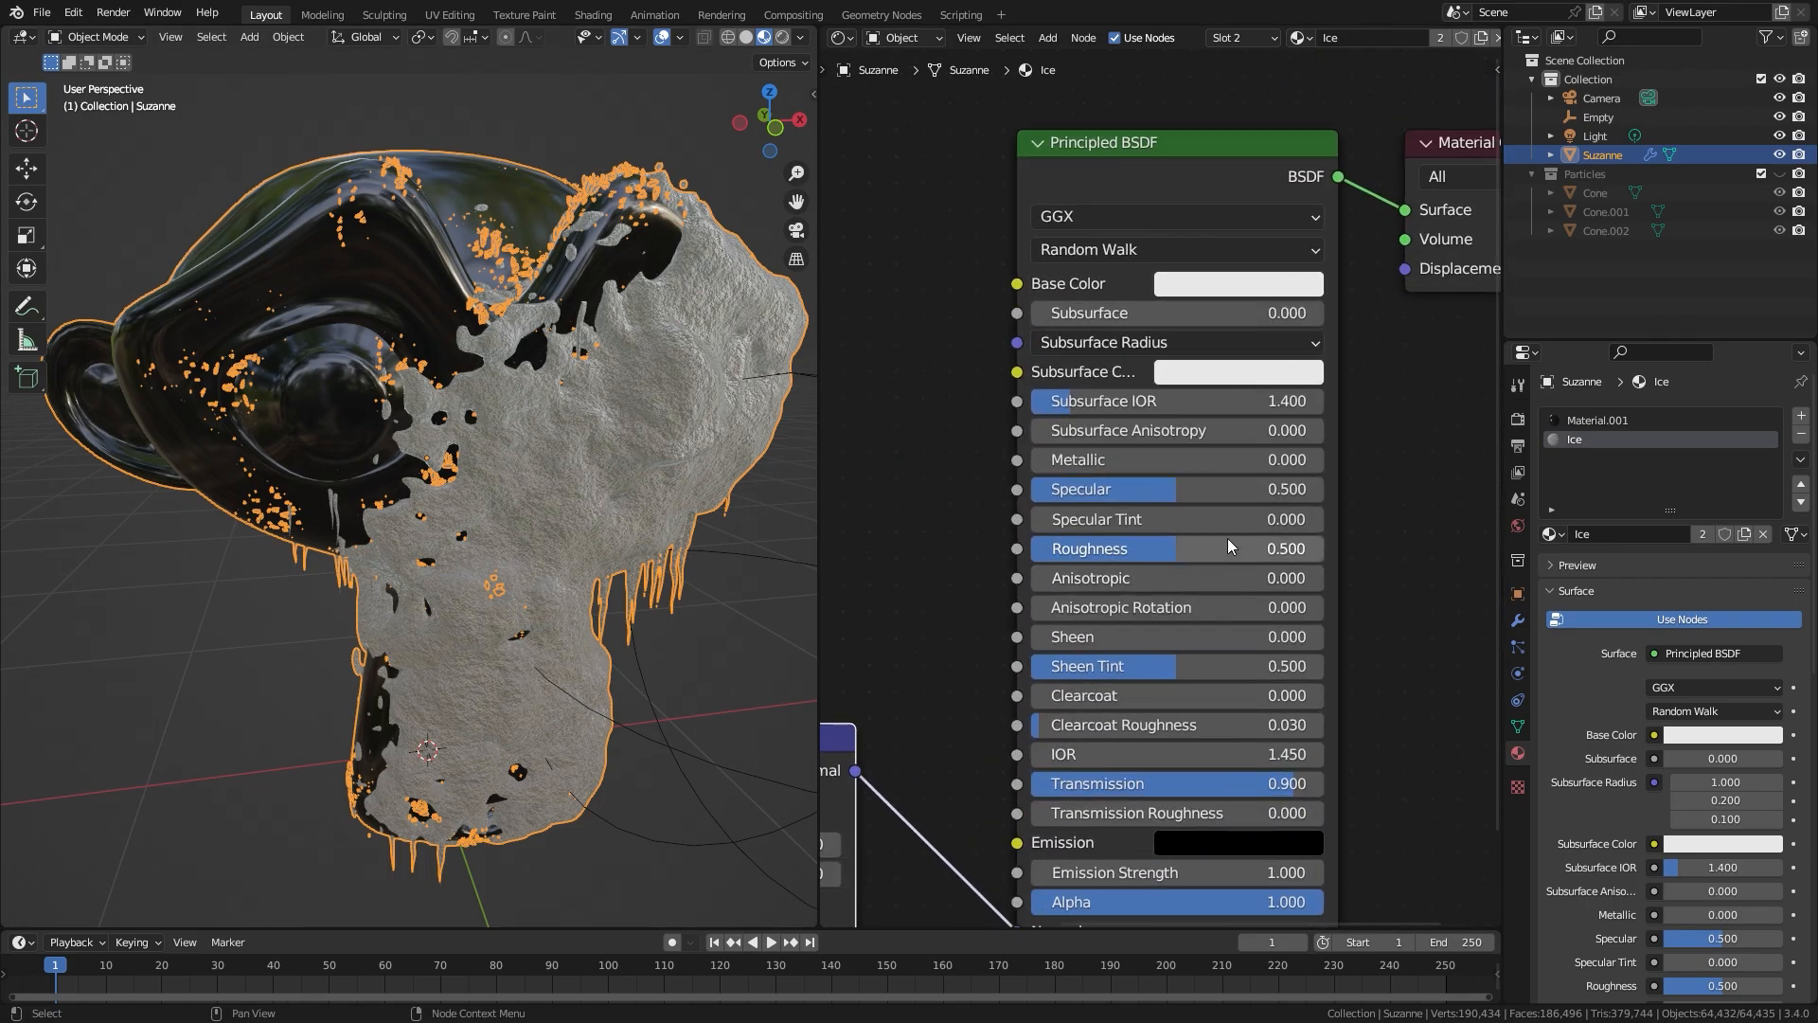
{"action": "left_click", "coordinate": [1245, 286]}
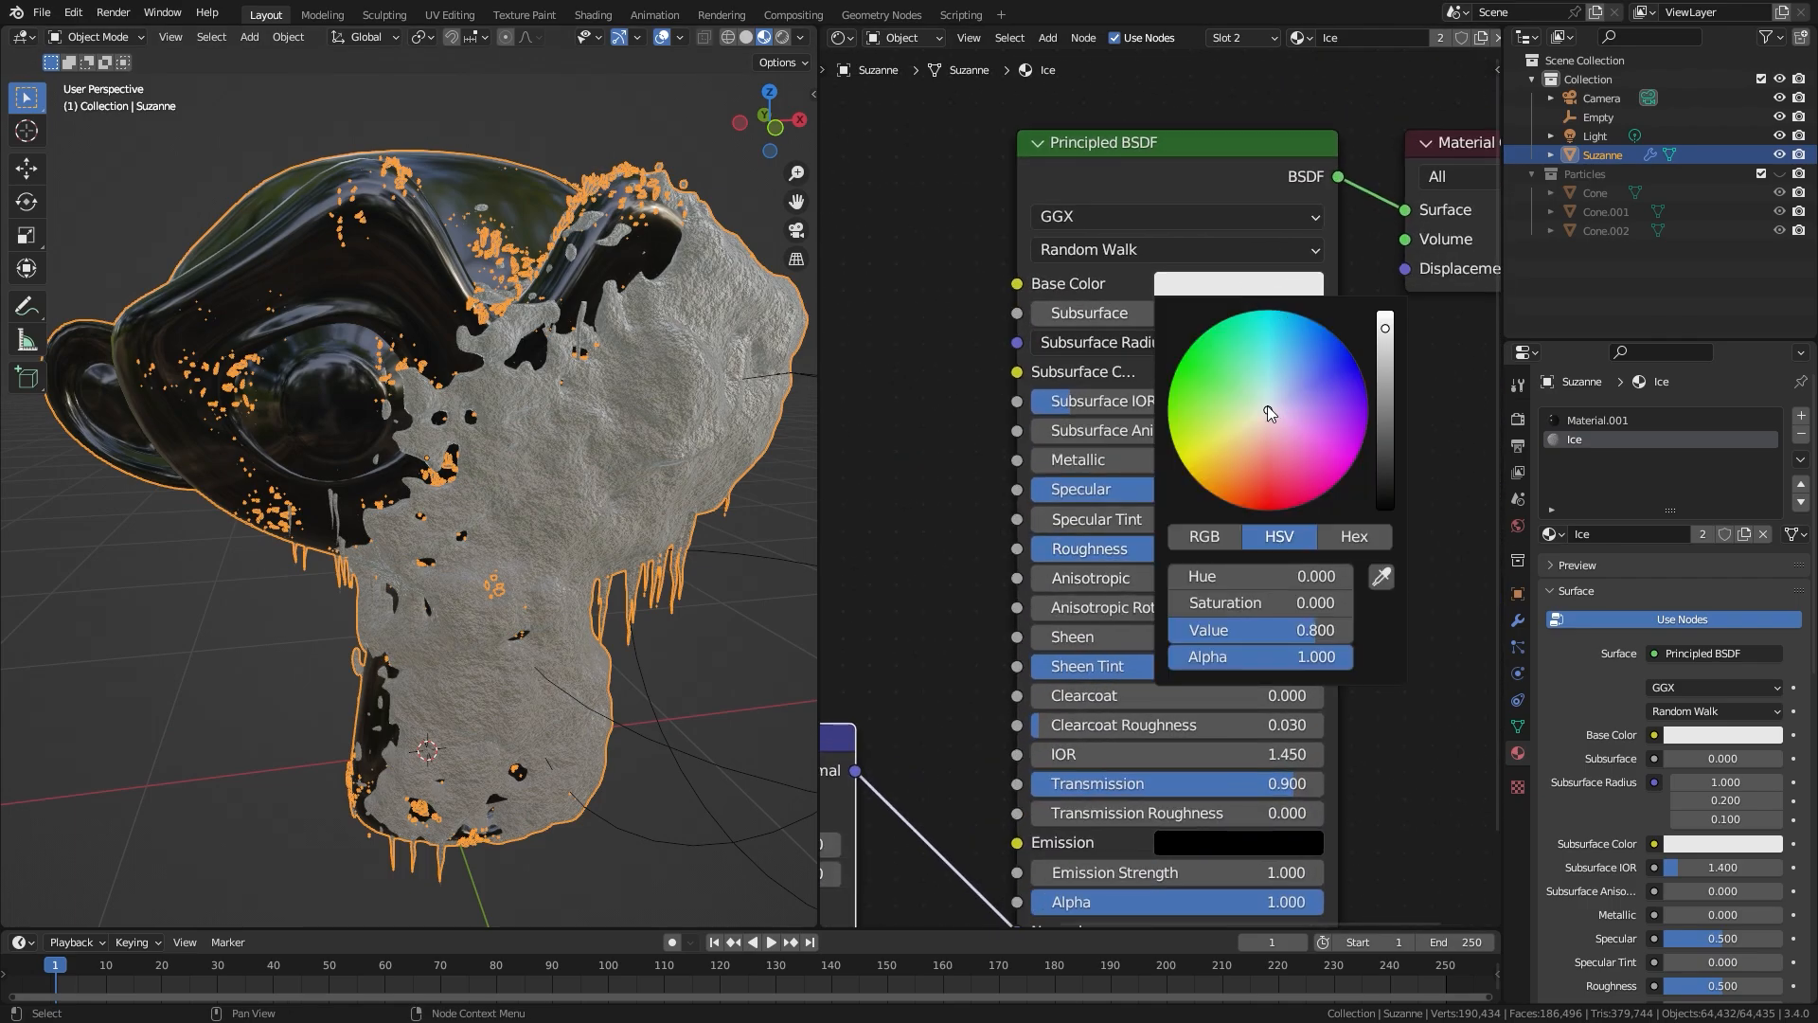
{"action": "left_click", "coordinate": [1269, 402]}
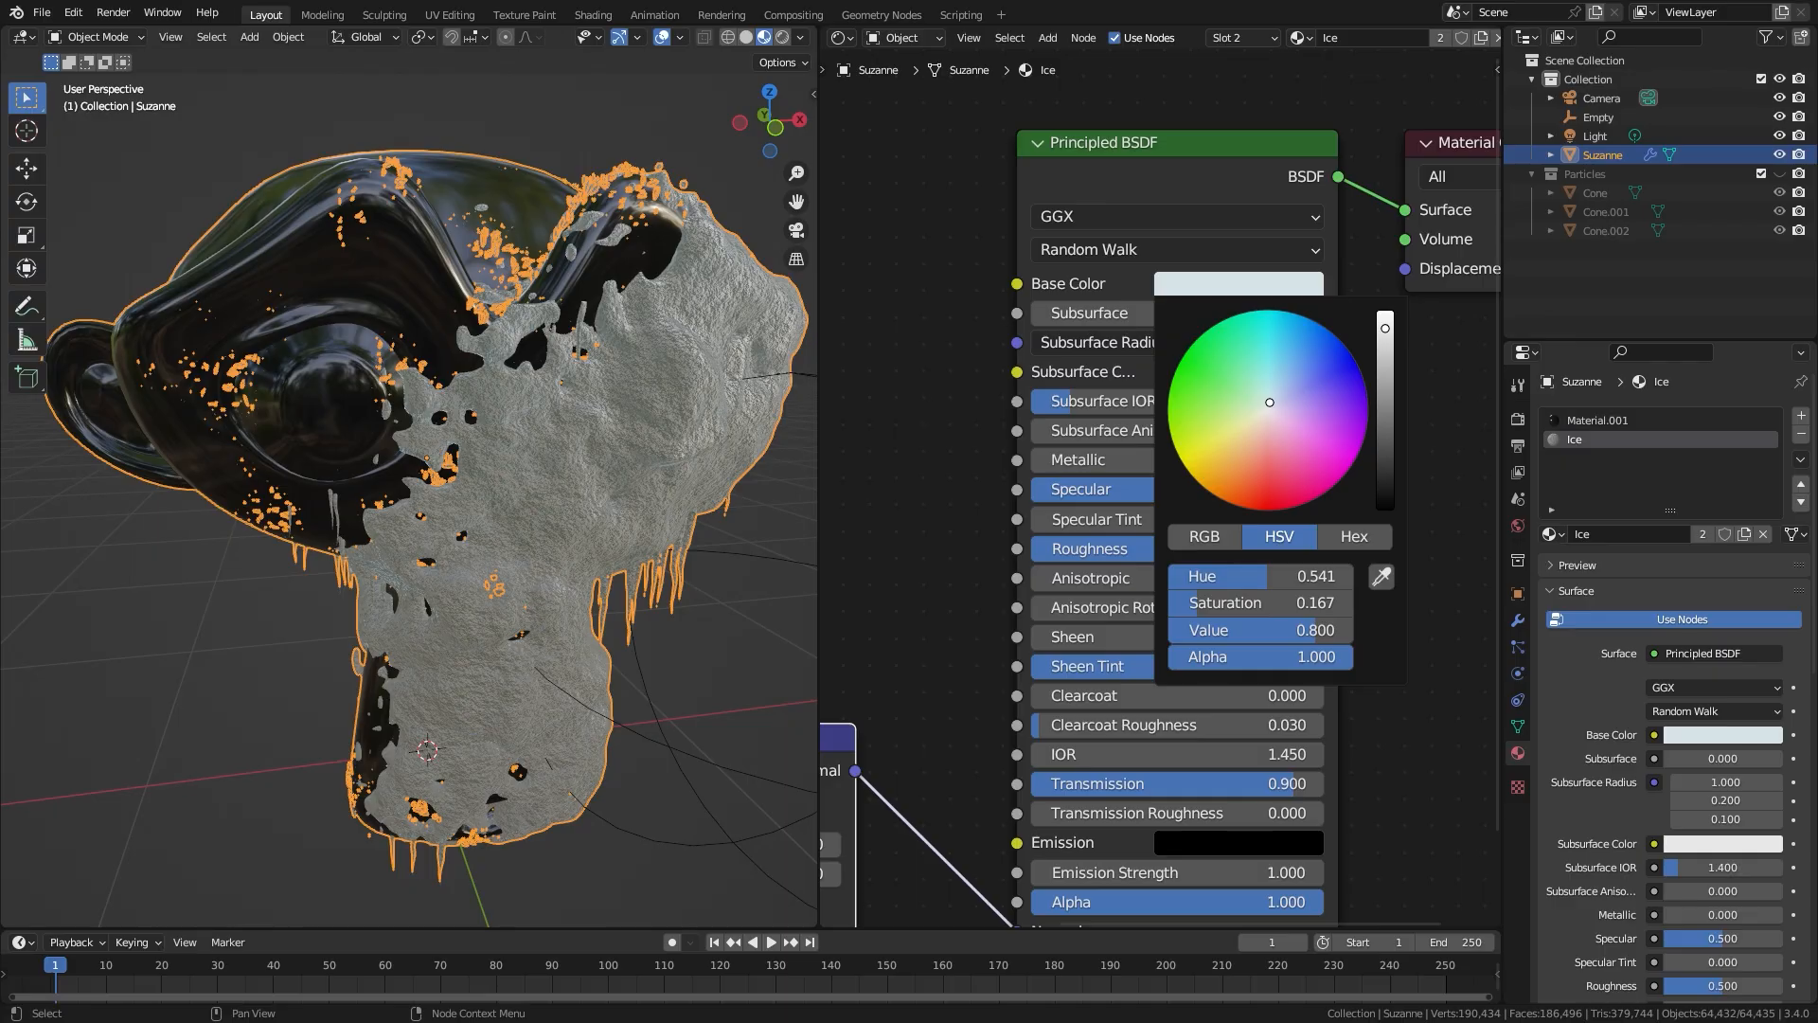
{"action": "left_click_drag", "start_coordinate": [1386, 325], "coordinate": [1385, 311]}
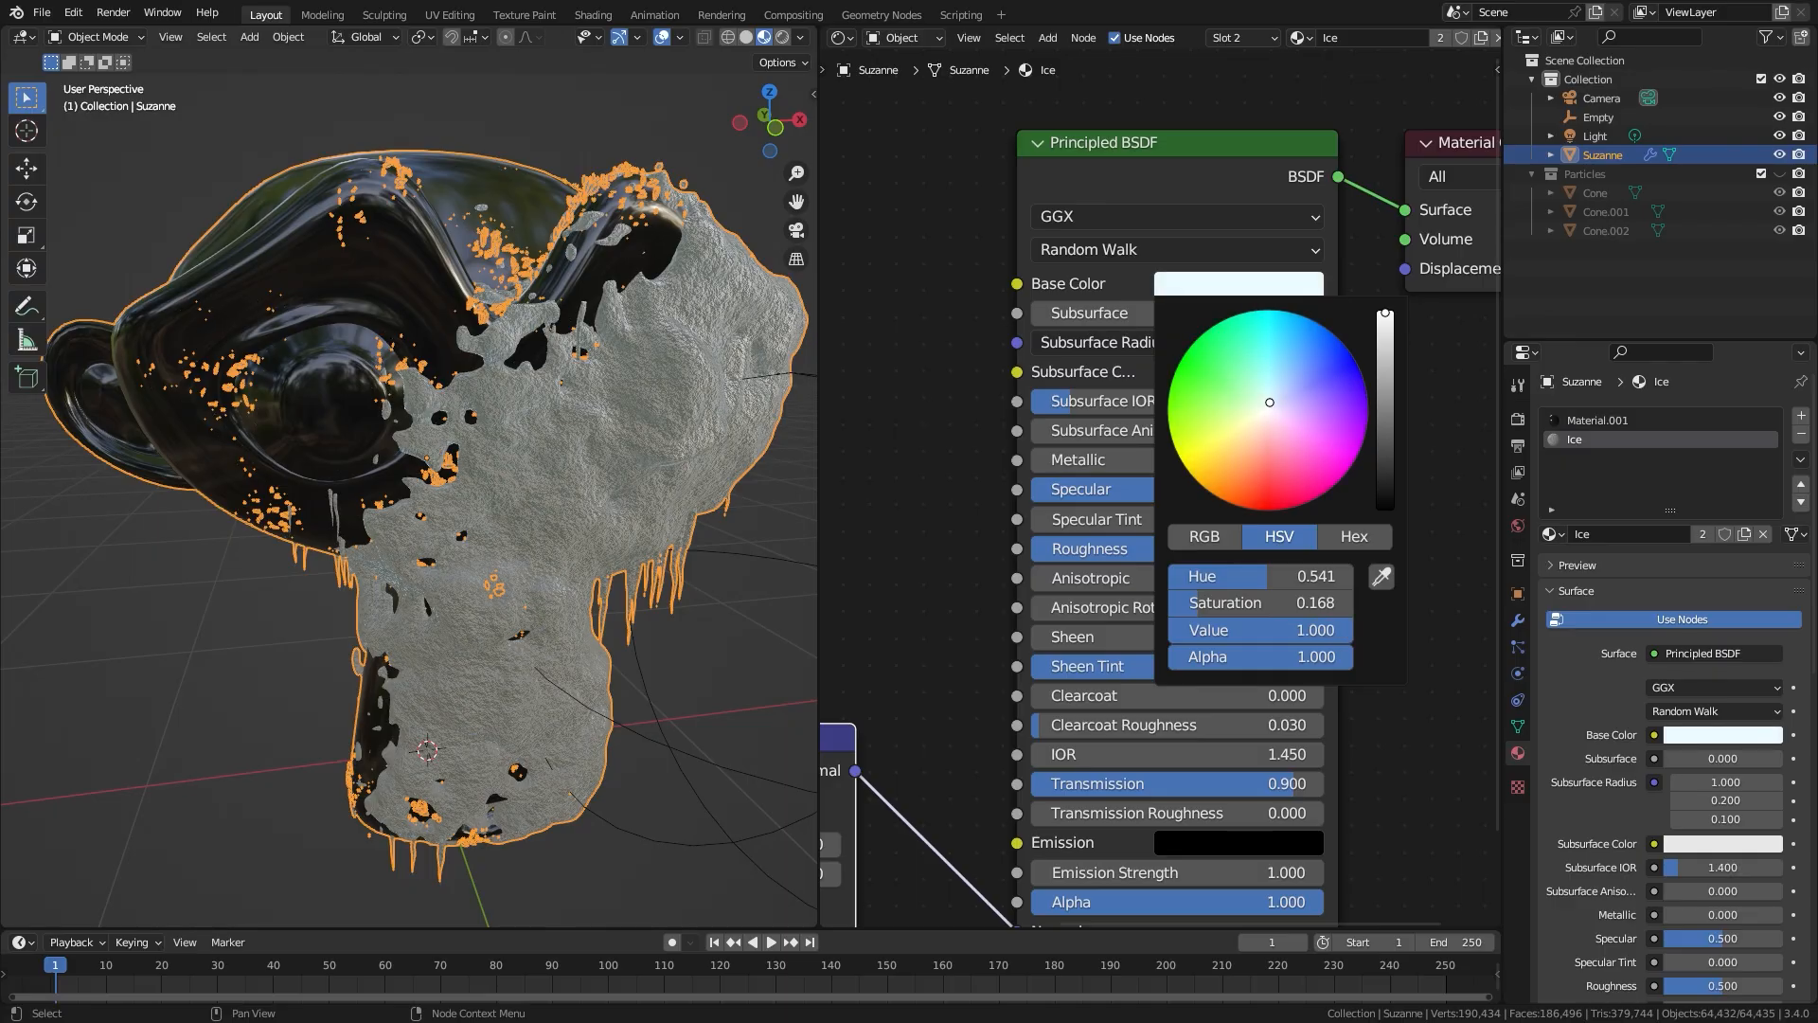
Step: Move the Noise Texture and Bump nodes down next to the Principled BSDF's Normal input
{"action": "scroll", "coordinate": [905, 453], "scroll_direction": "down", "scroll_amount": 4}
{"action": "middle_click_drag", "start_coordinate": [906, 453], "coordinate": [1122, 438]}
{"action": "left_click_drag", "start_coordinate": [886, 557], "coordinate": [1102, 715]}
{"action": "key", "text": "g"}
{"action": "left_click", "coordinate": [1092, 777]}
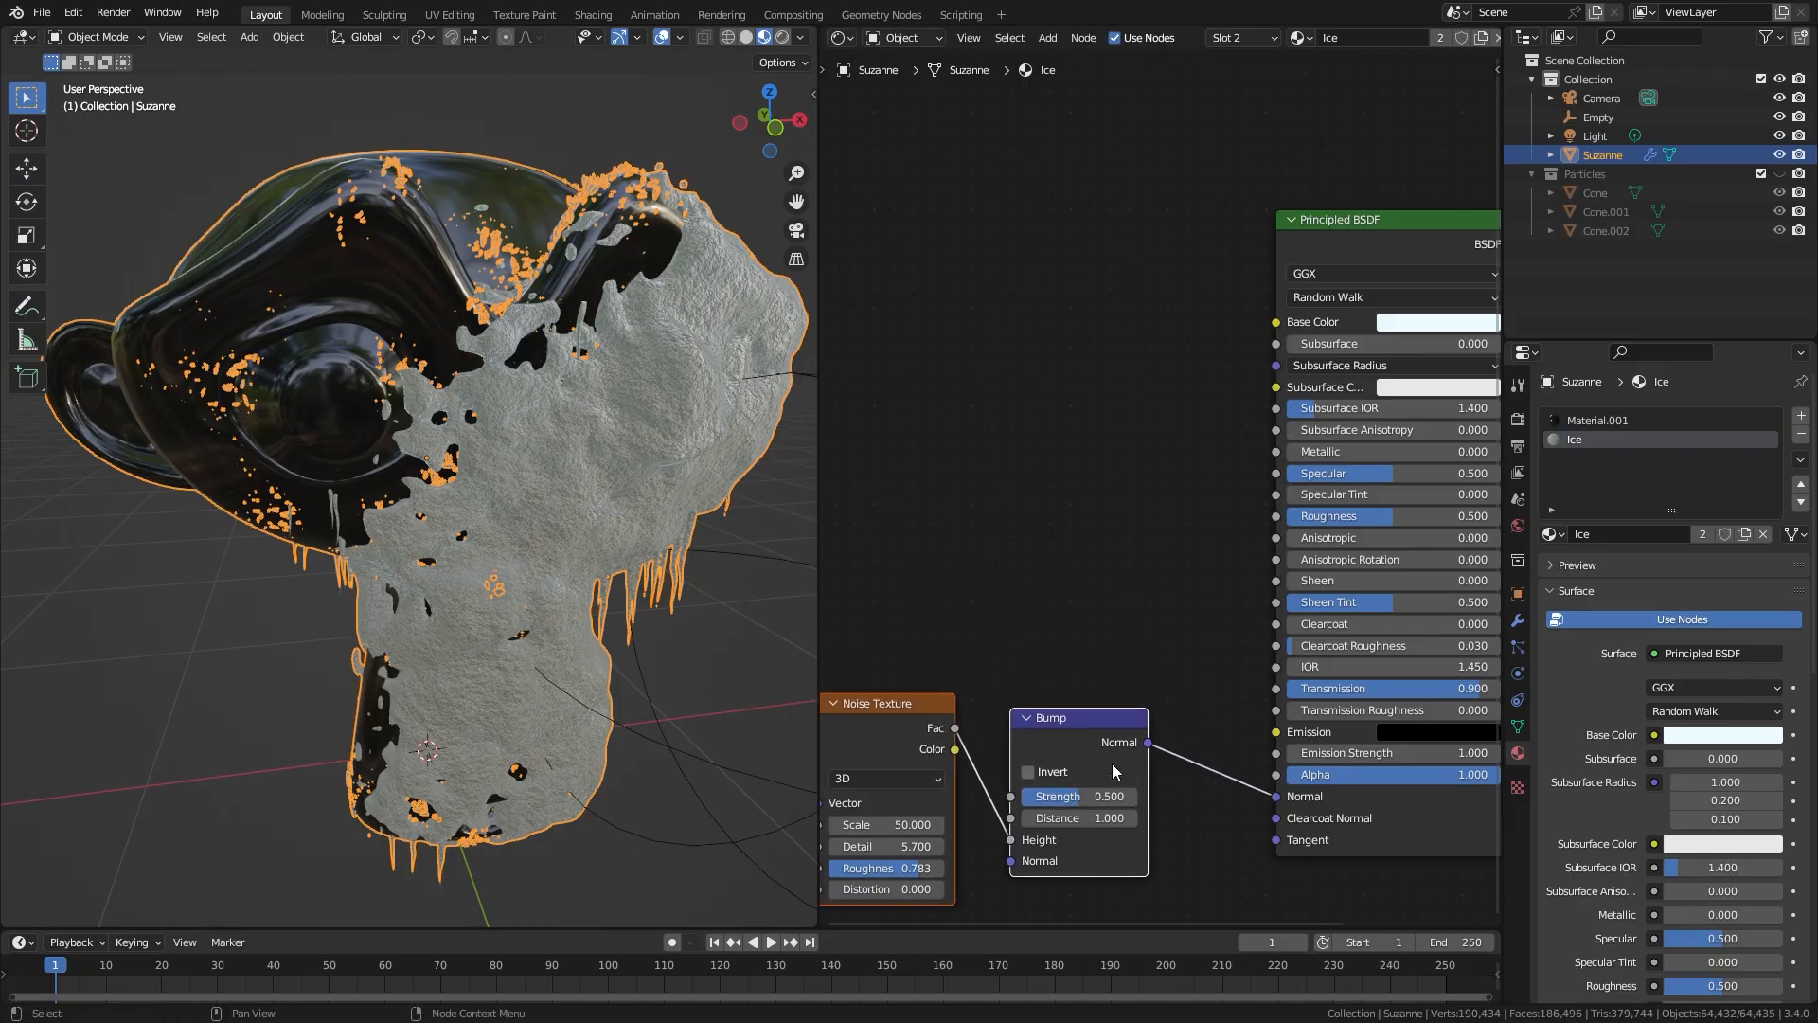
Step: Add a Musgrave Texture node and connect its Height output to the Principled BSDF's Roughness
{"action": "middle_click_drag", "start_coordinate": [881, 384], "coordinate": [1060, 376]}
{"action": "key", "text": "shift+a"}
{"action": "mouse_move", "coordinate": [1035, 457]}
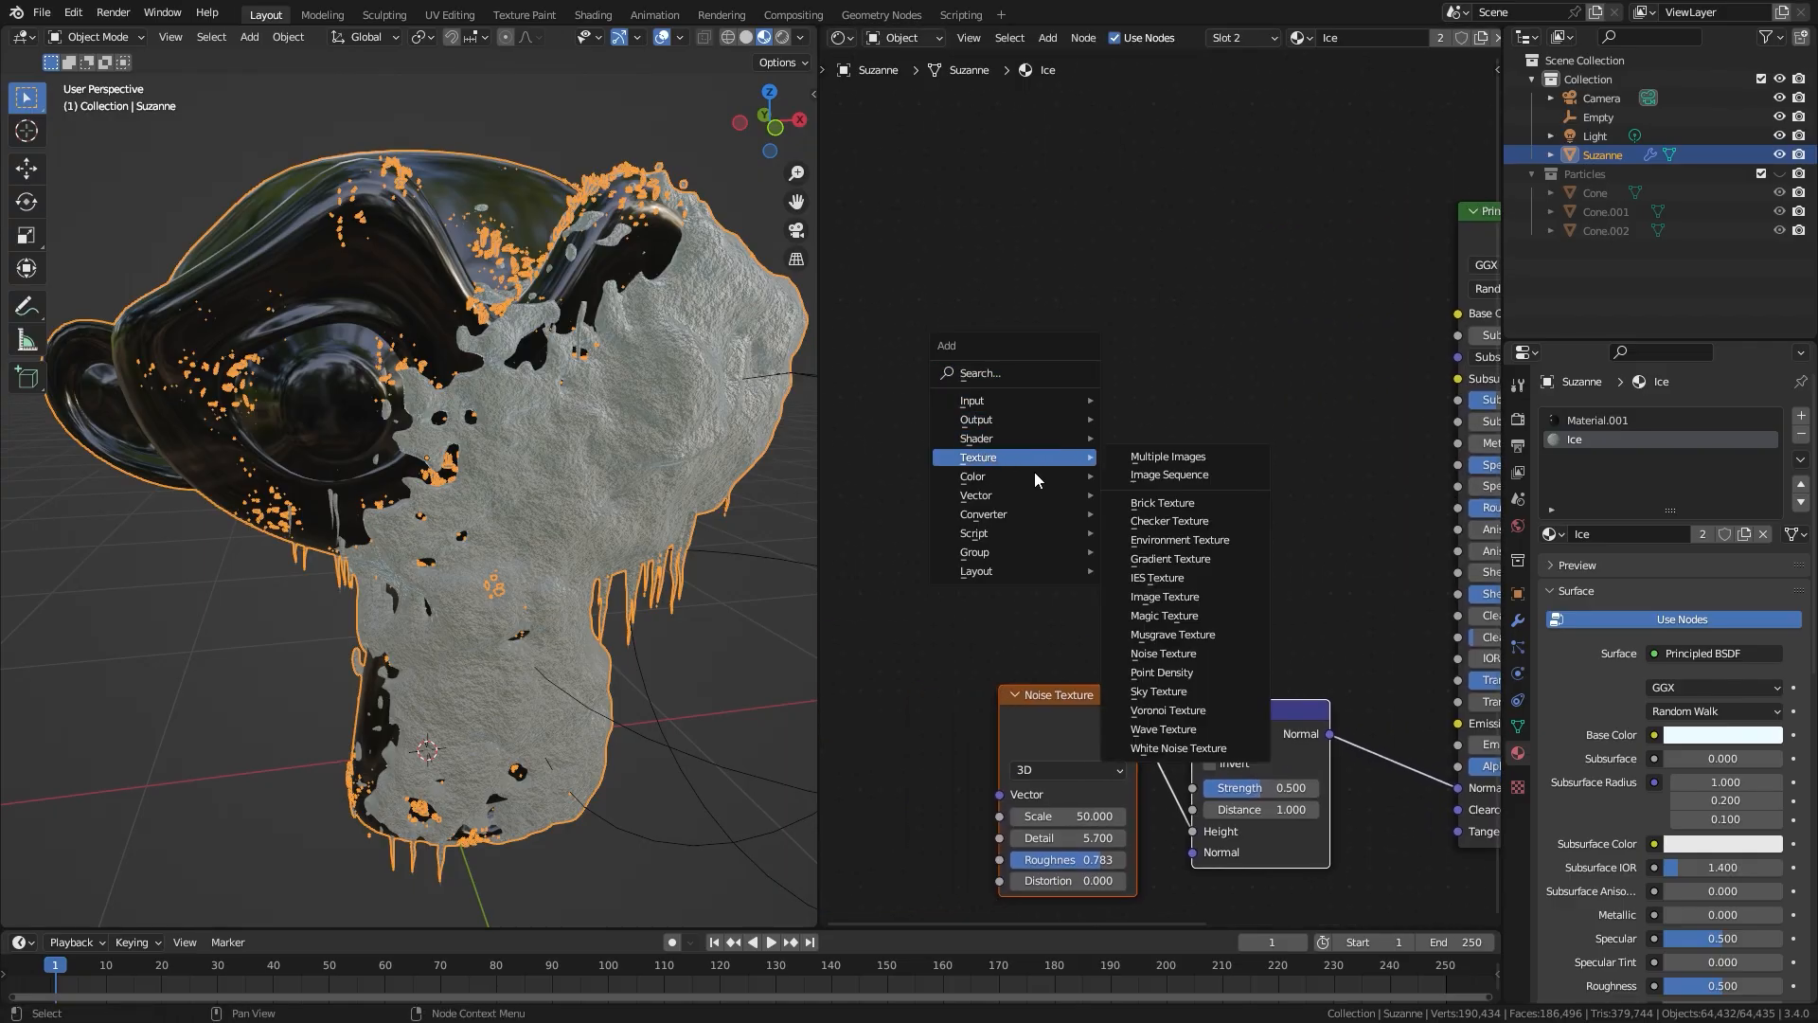
{"action": "left_click", "coordinate": [1171, 642]}
{"action": "left_click", "coordinate": [840, 305]}
{"action": "scroll", "coordinate": [995, 394], "scroll_direction": "down", "scroll_amount": 3}
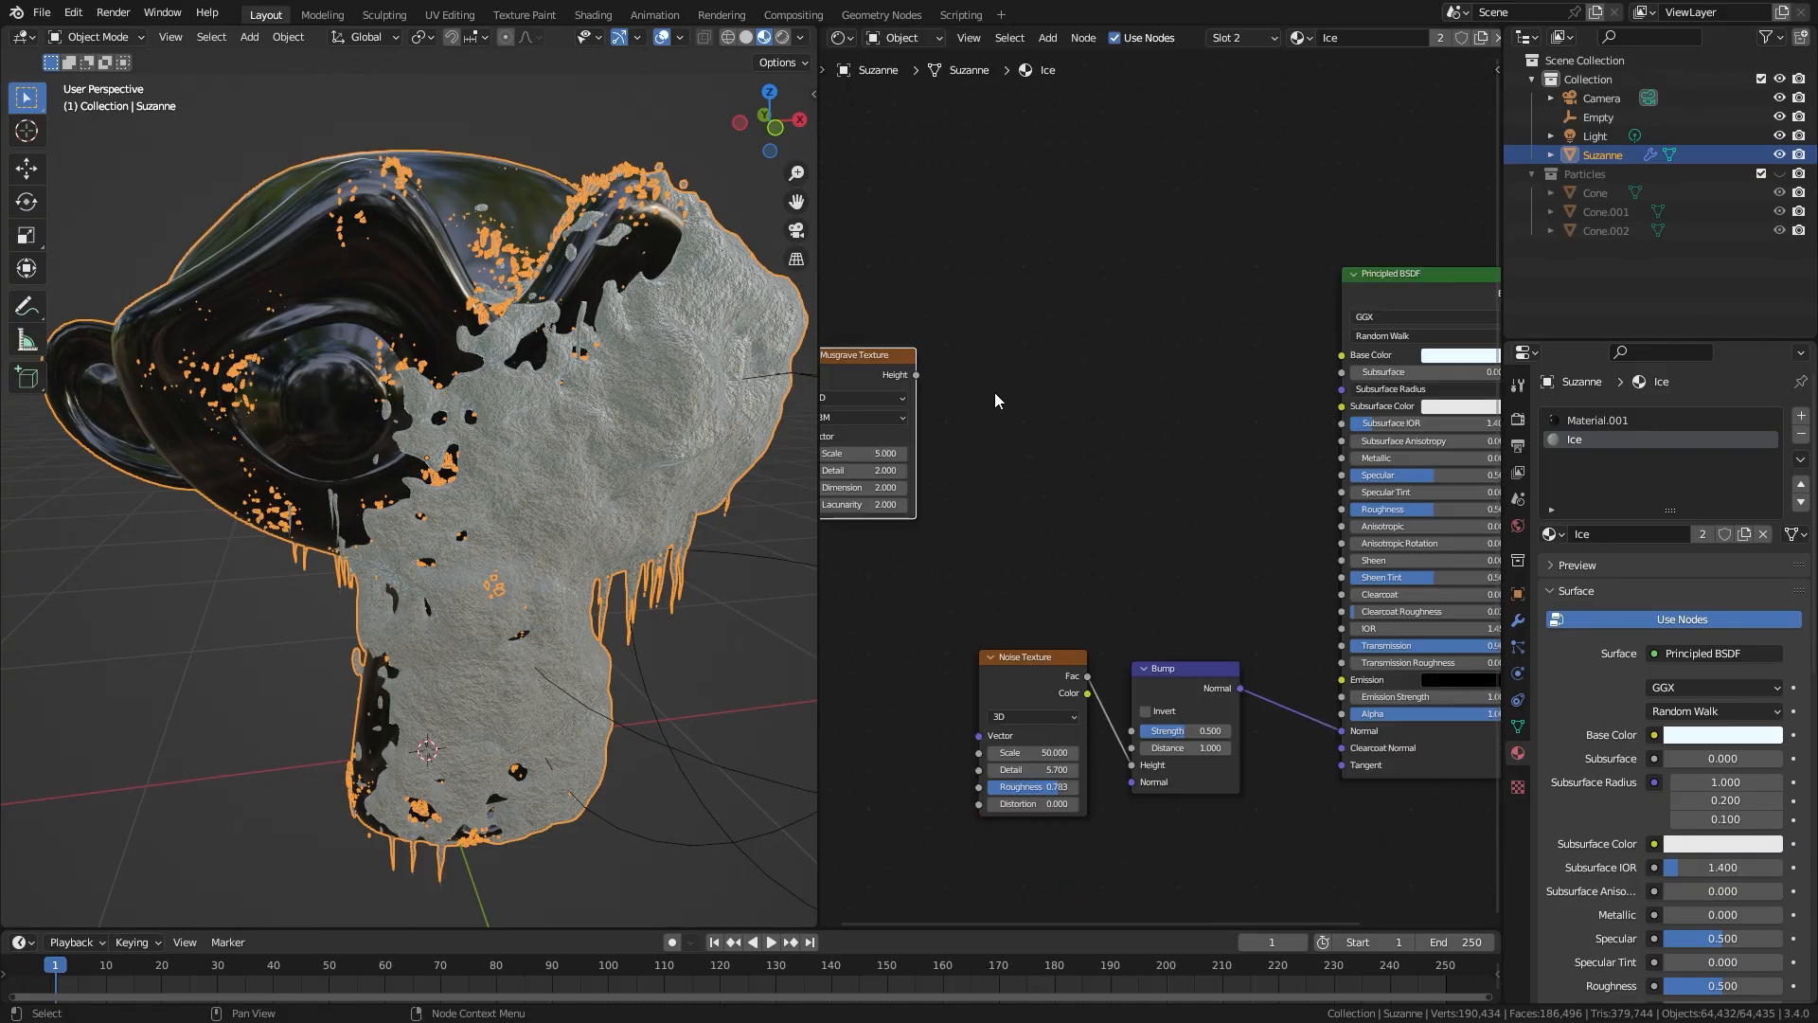
{"action": "left_click_drag", "start_coordinate": [909, 376], "coordinate": [927, 370]}
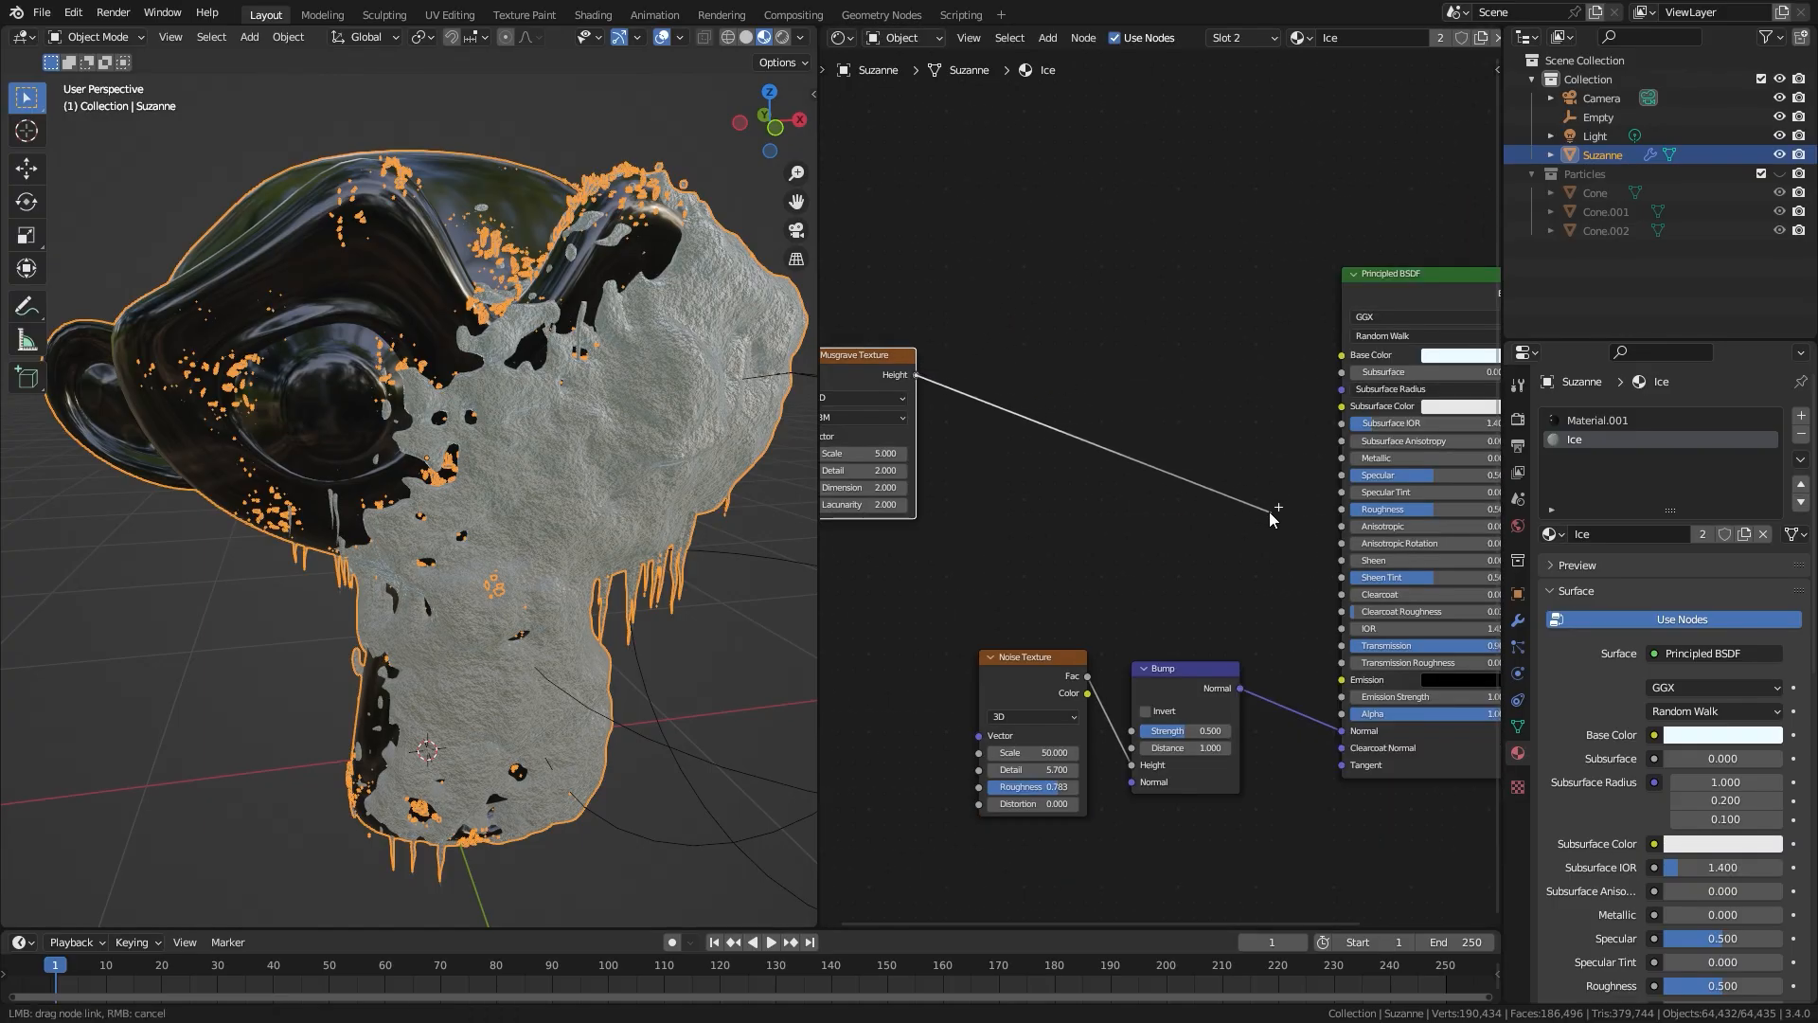
{"action": "left_click_drag", "start_coordinate": [1282, 516], "coordinate": [1345, 509]}
{"action": "left_click_drag", "start_coordinate": [890, 362], "coordinate": [1010, 405]}
{"action": "scroll", "coordinate": [1144, 394], "scroll_direction": "up", "scroll_amount": 1}
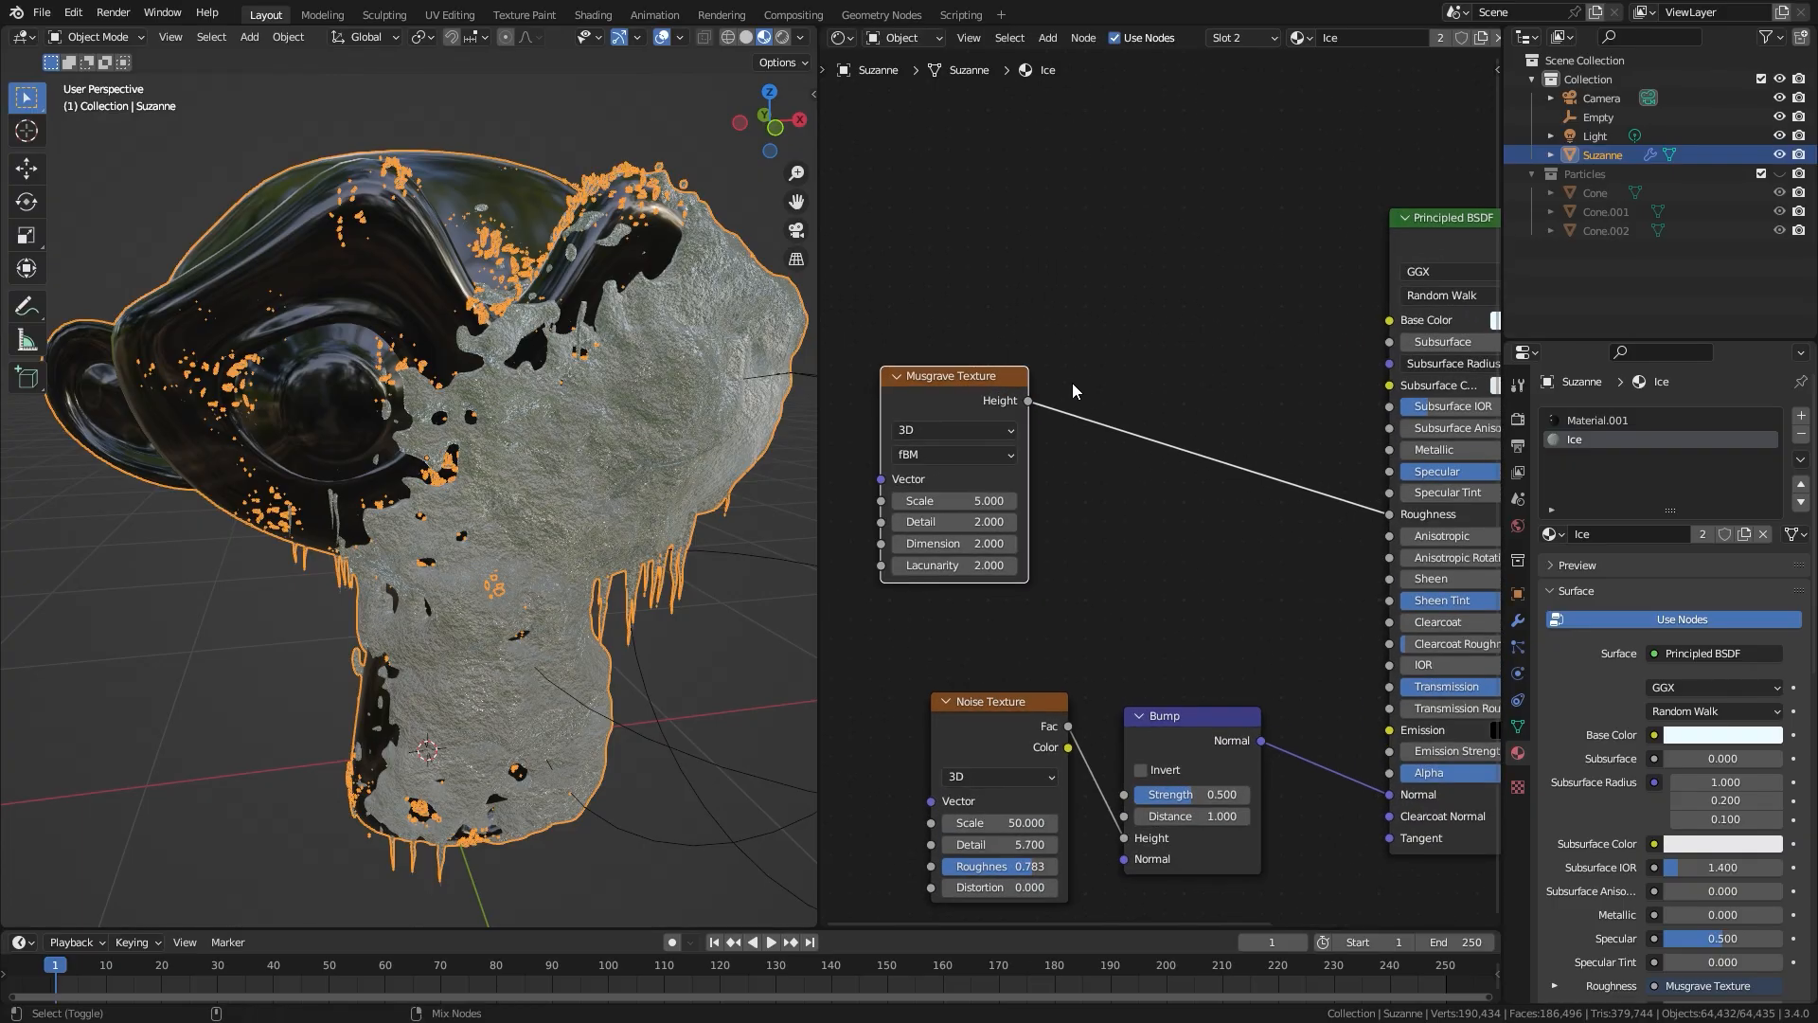
Step: Preview the Musgrave Texture on the ice and set its Dimension to 0.1 and Detail to 15
{"action": "left_click", "coordinate": [966, 392], "text": "ctrl+shift"}
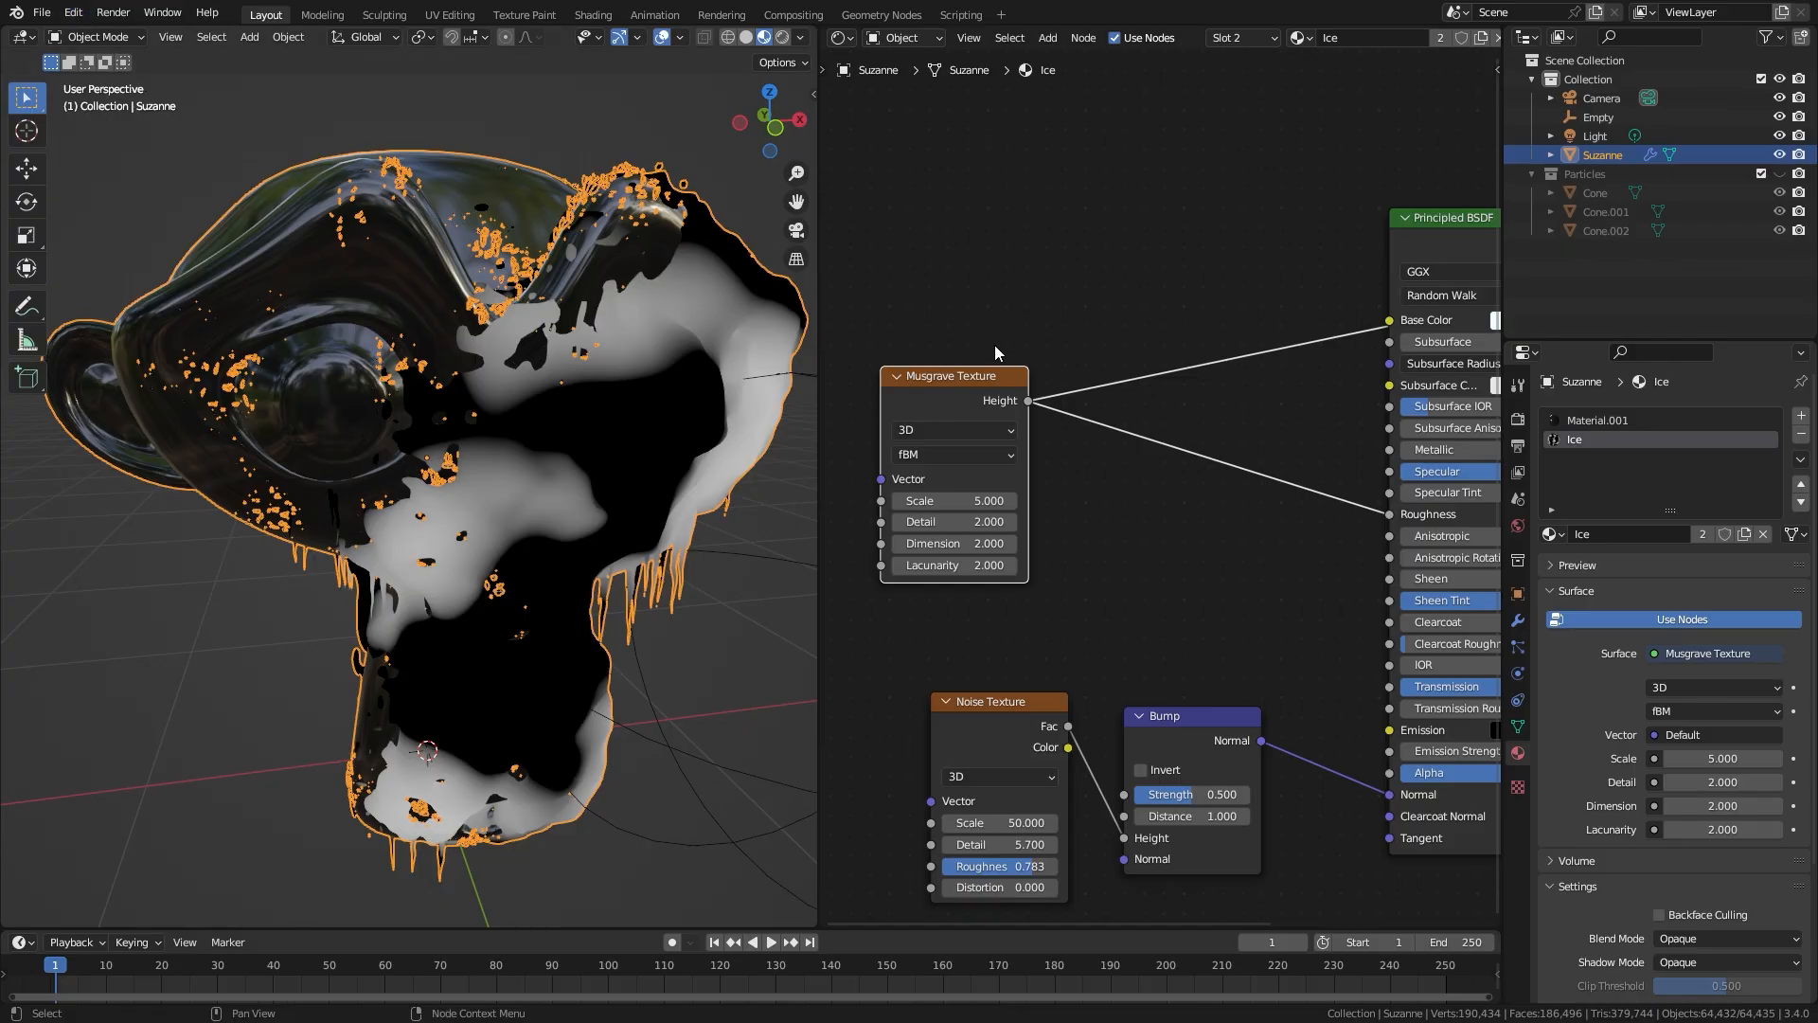
{"action": "scroll", "coordinate": [1330, 389], "scroll_direction": "down", "scroll_amount": 4}
{"action": "middle_click_drag", "start_coordinate": [1451, 293], "coordinate": [1065, 333]}
{"action": "scroll", "coordinate": [1303, 357], "scroll_direction": "up", "scroll_amount": 4}
{"action": "middle_click_drag", "start_coordinate": [960, 311], "coordinate": [1449, 319]}
{"action": "scroll", "coordinate": [1155, 426], "scroll_direction": "up", "scroll_amount": 3}
{"action": "middle_click_drag", "start_coordinate": [967, 557], "coordinate": [1159, 462]}
{"action": "scroll", "coordinate": [1160, 462], "scroll_direction": "up", "scroll_amount": 1}
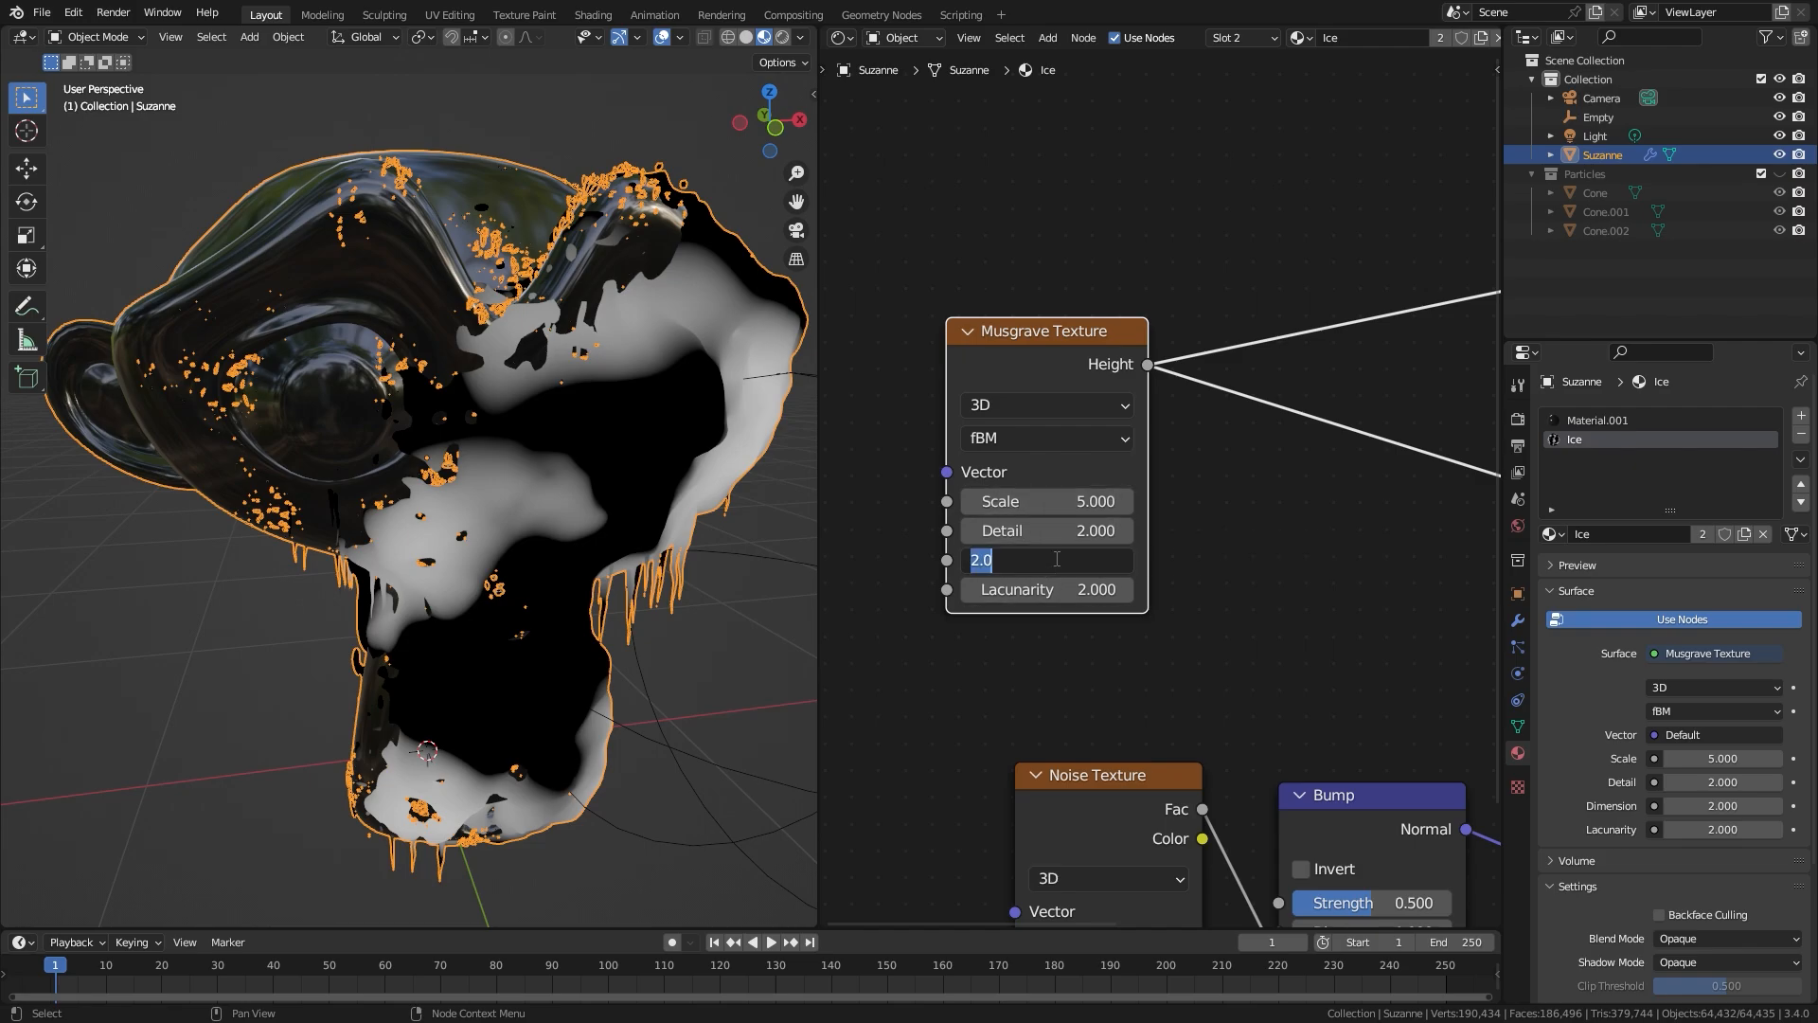
{"action": "key", "text": "Return"}
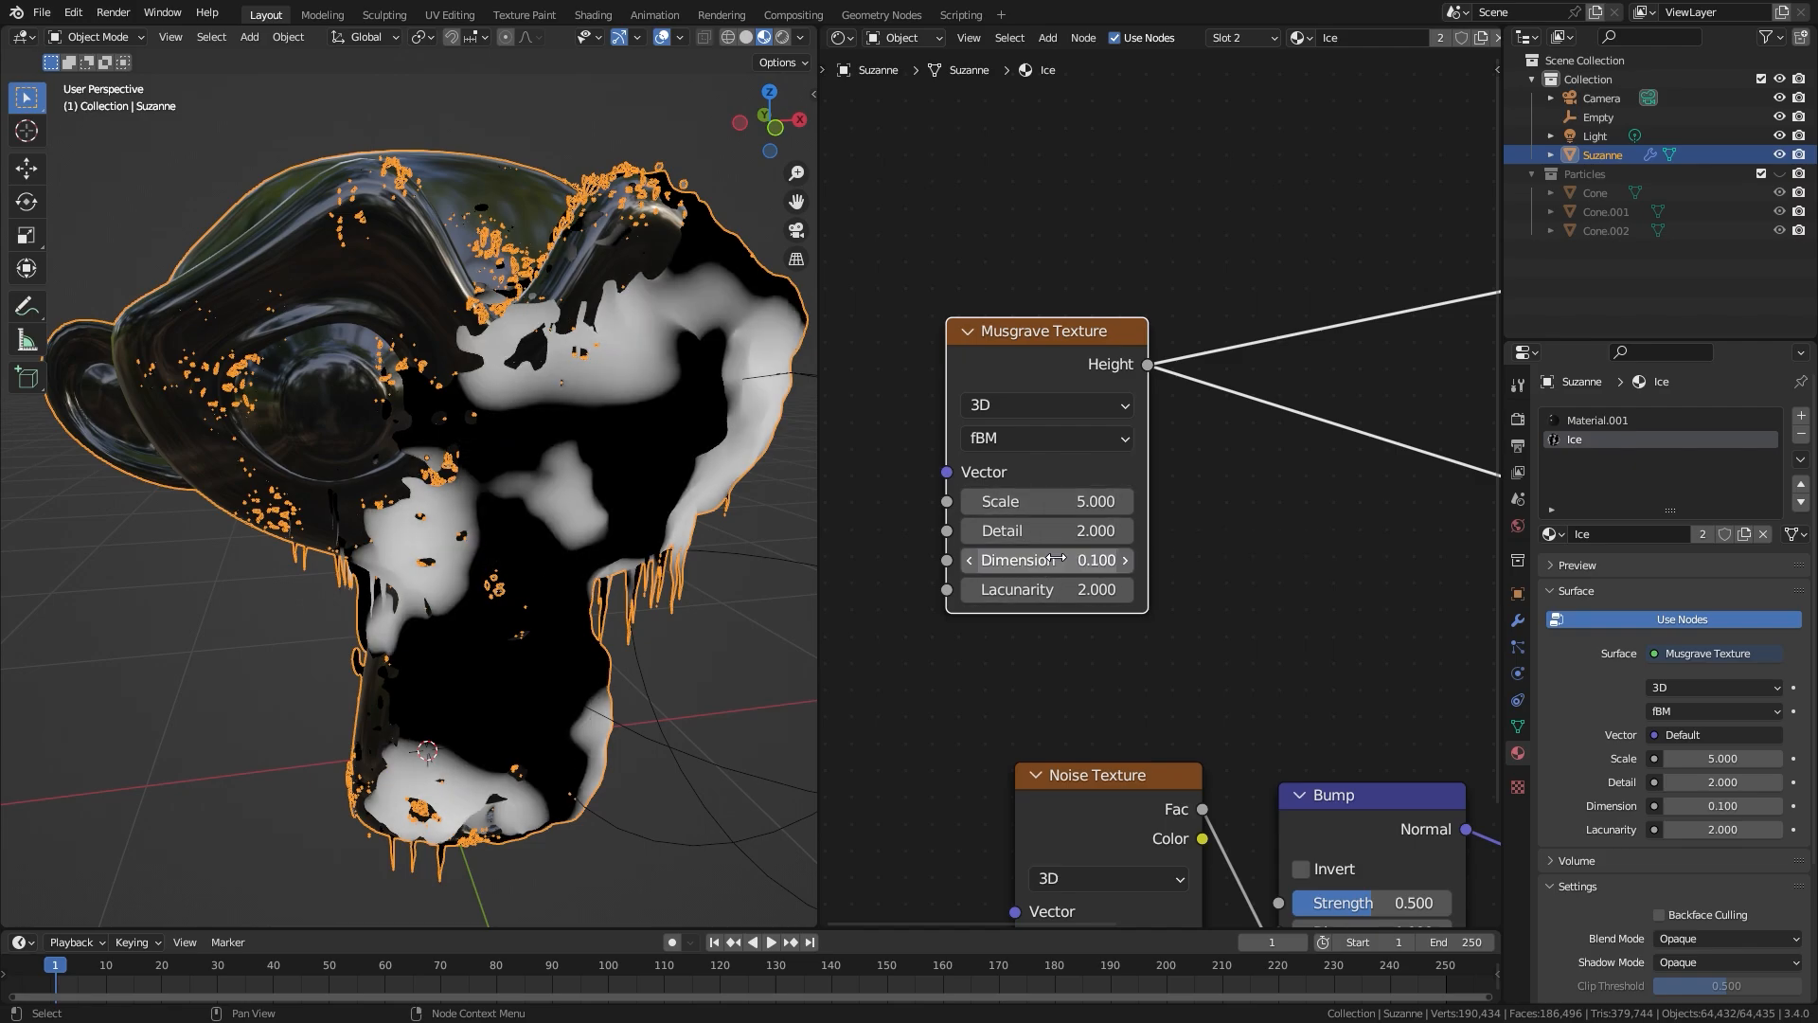
{"action": "left_click", "coordinate": [999, 532]}
{"action": "type", "text": "15"}
{"action": "key", "text": "Return"}
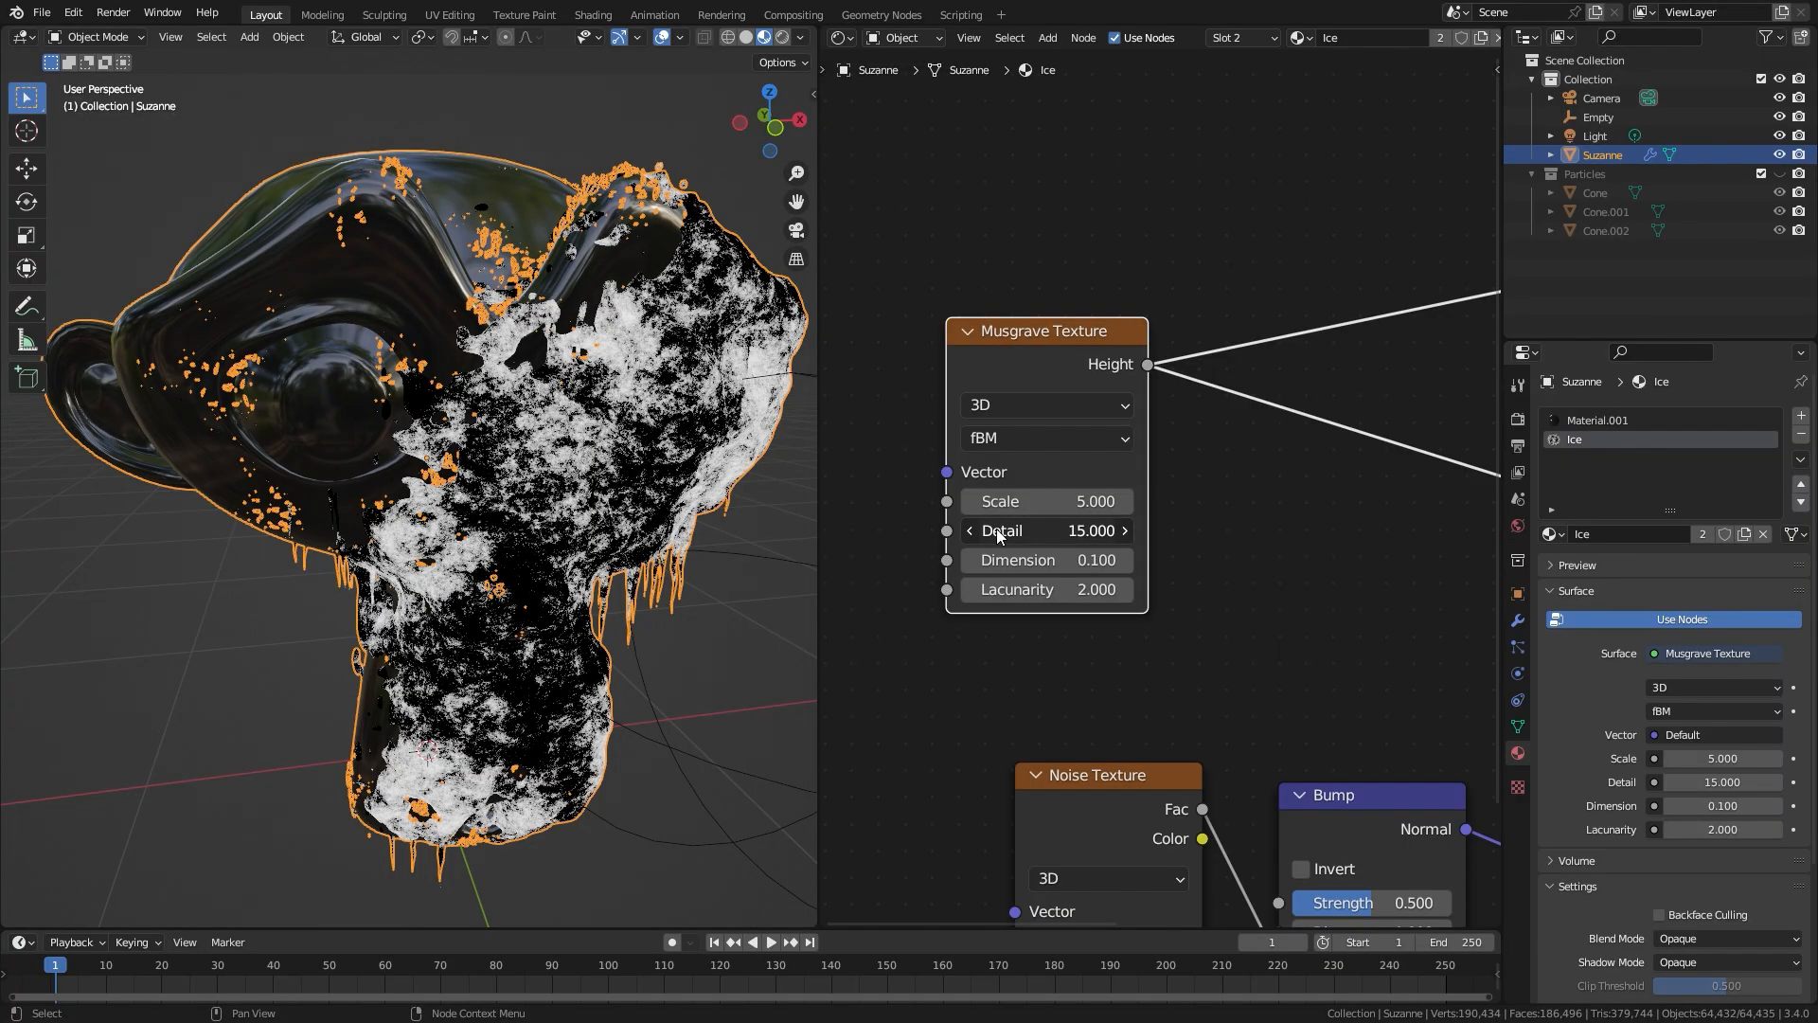
Step: Inspect the Musgrave pattern on the monkey head and switch the material preview back to the Principled BSDF
{"action": "middle_click_drag", "start_coordinate": [670, 462], "coordinate": [526, 393]}
{"action": "scroll", "coordinate": [409, 341], "scroll_direction": "down", "scroll_amount": 3}
{"action": "middle_click_drag", "start_coordinate": [410, 341], "coordinate": [457, 354]}
{"action": "scroll", "coordinate": [457, 354], "scroll_direction": "up", "scroll_amount": 3}
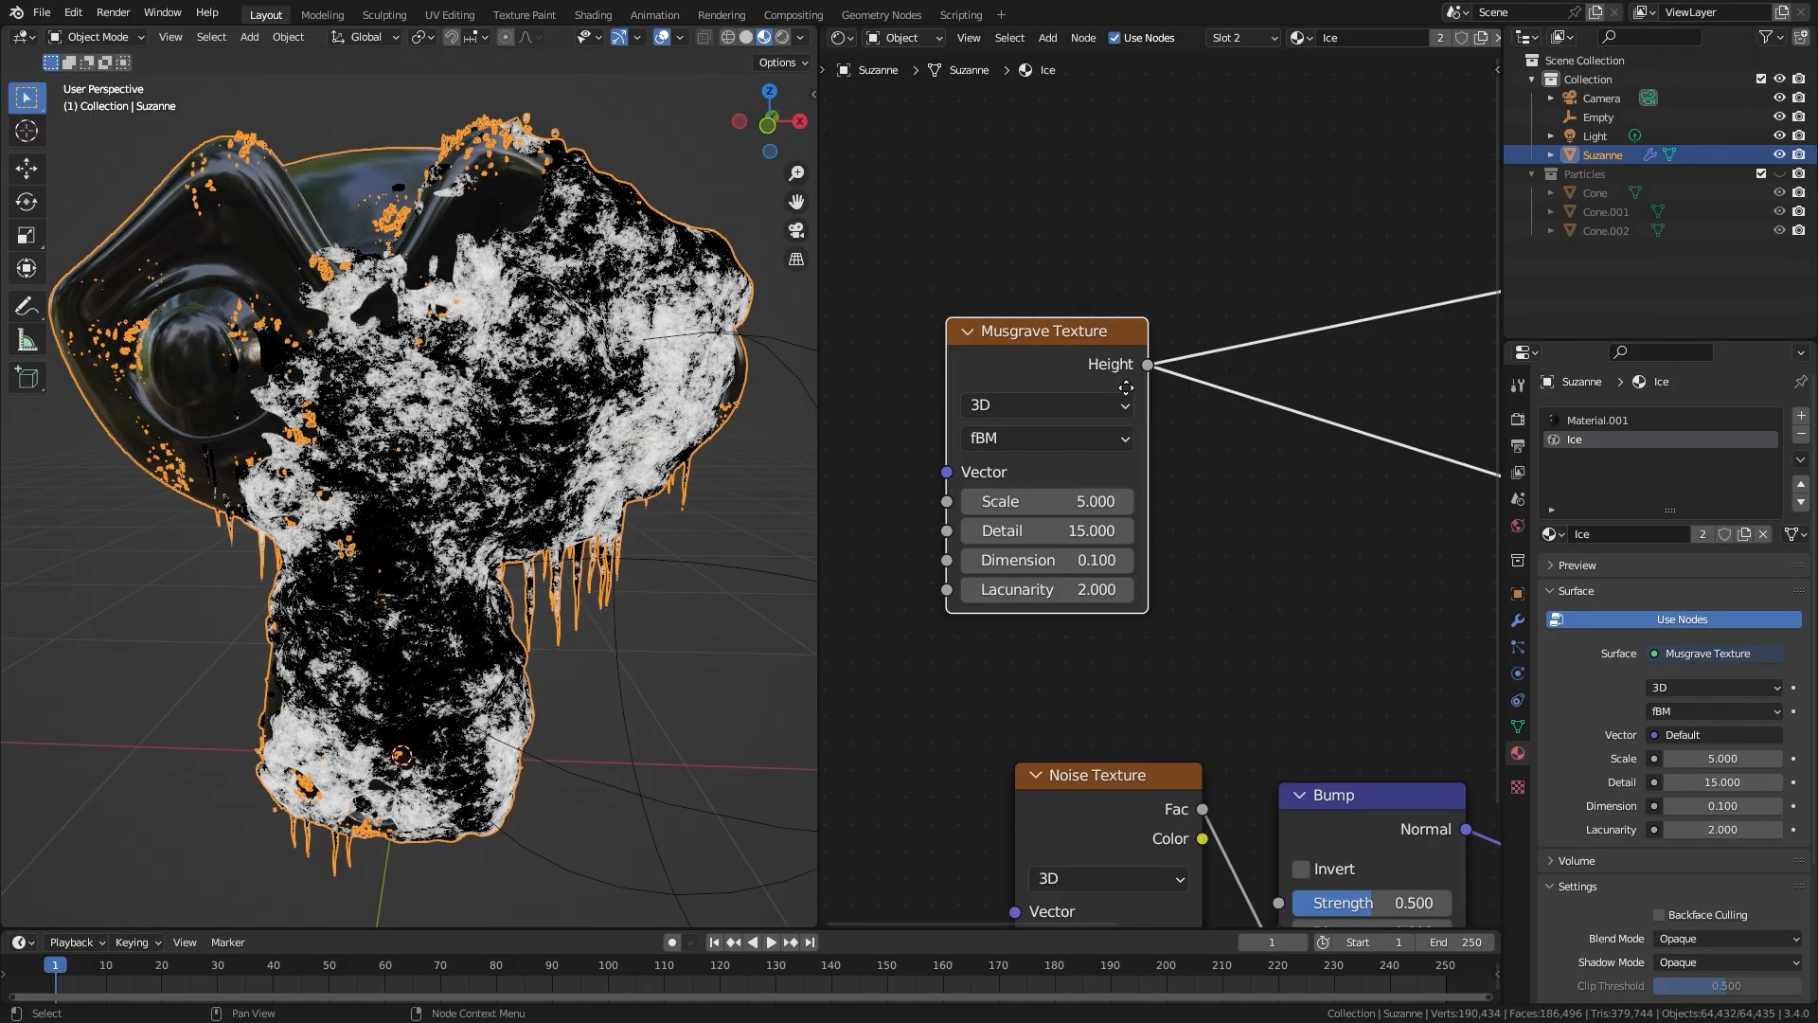
{"action": "middle_click_drag", "start_coordinate": [1123, 386], "coordinate": [1160, 410]}
{"action": "scroll", "coordinate": [1317, 428], "scroll_direction": "down", "scroll_amount": 5}
{"action": "middle_click_drag", "start_coordinate": [1373, 421], "coordinate": [970, 452]}
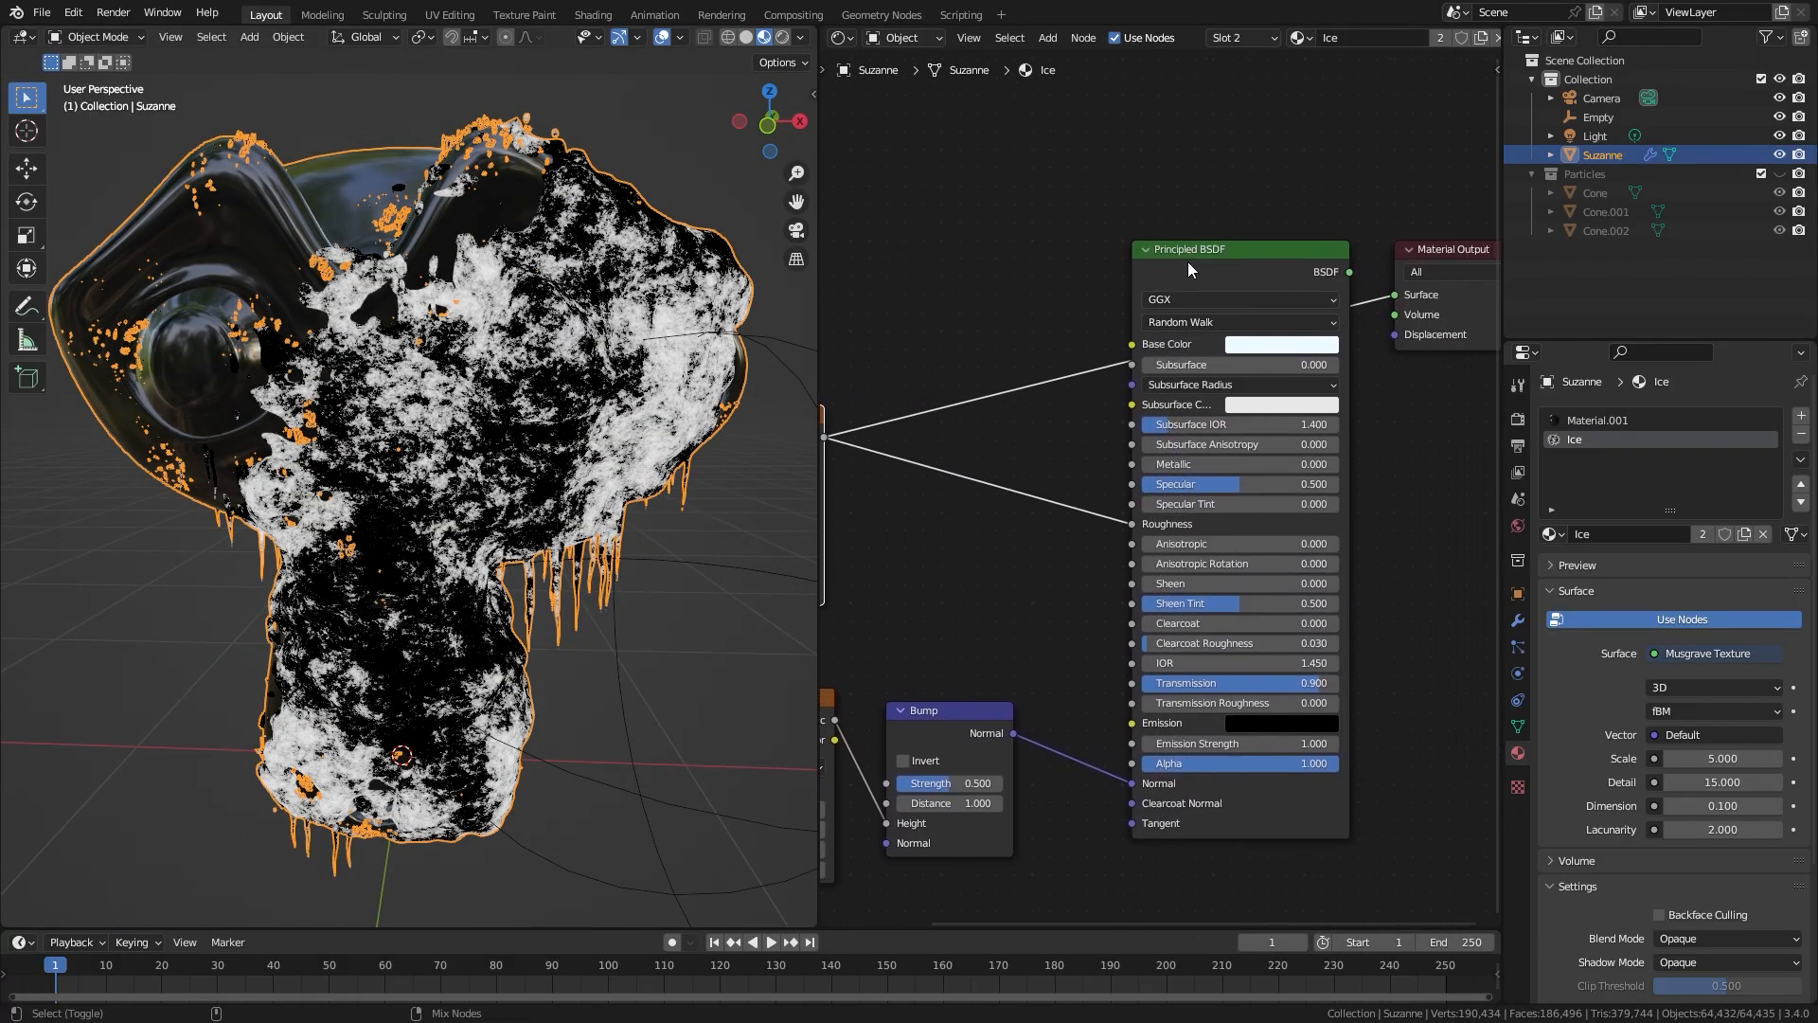
{"action": "left_click", "coordinate": [1244, 284], "text": "ctrl+shift"}
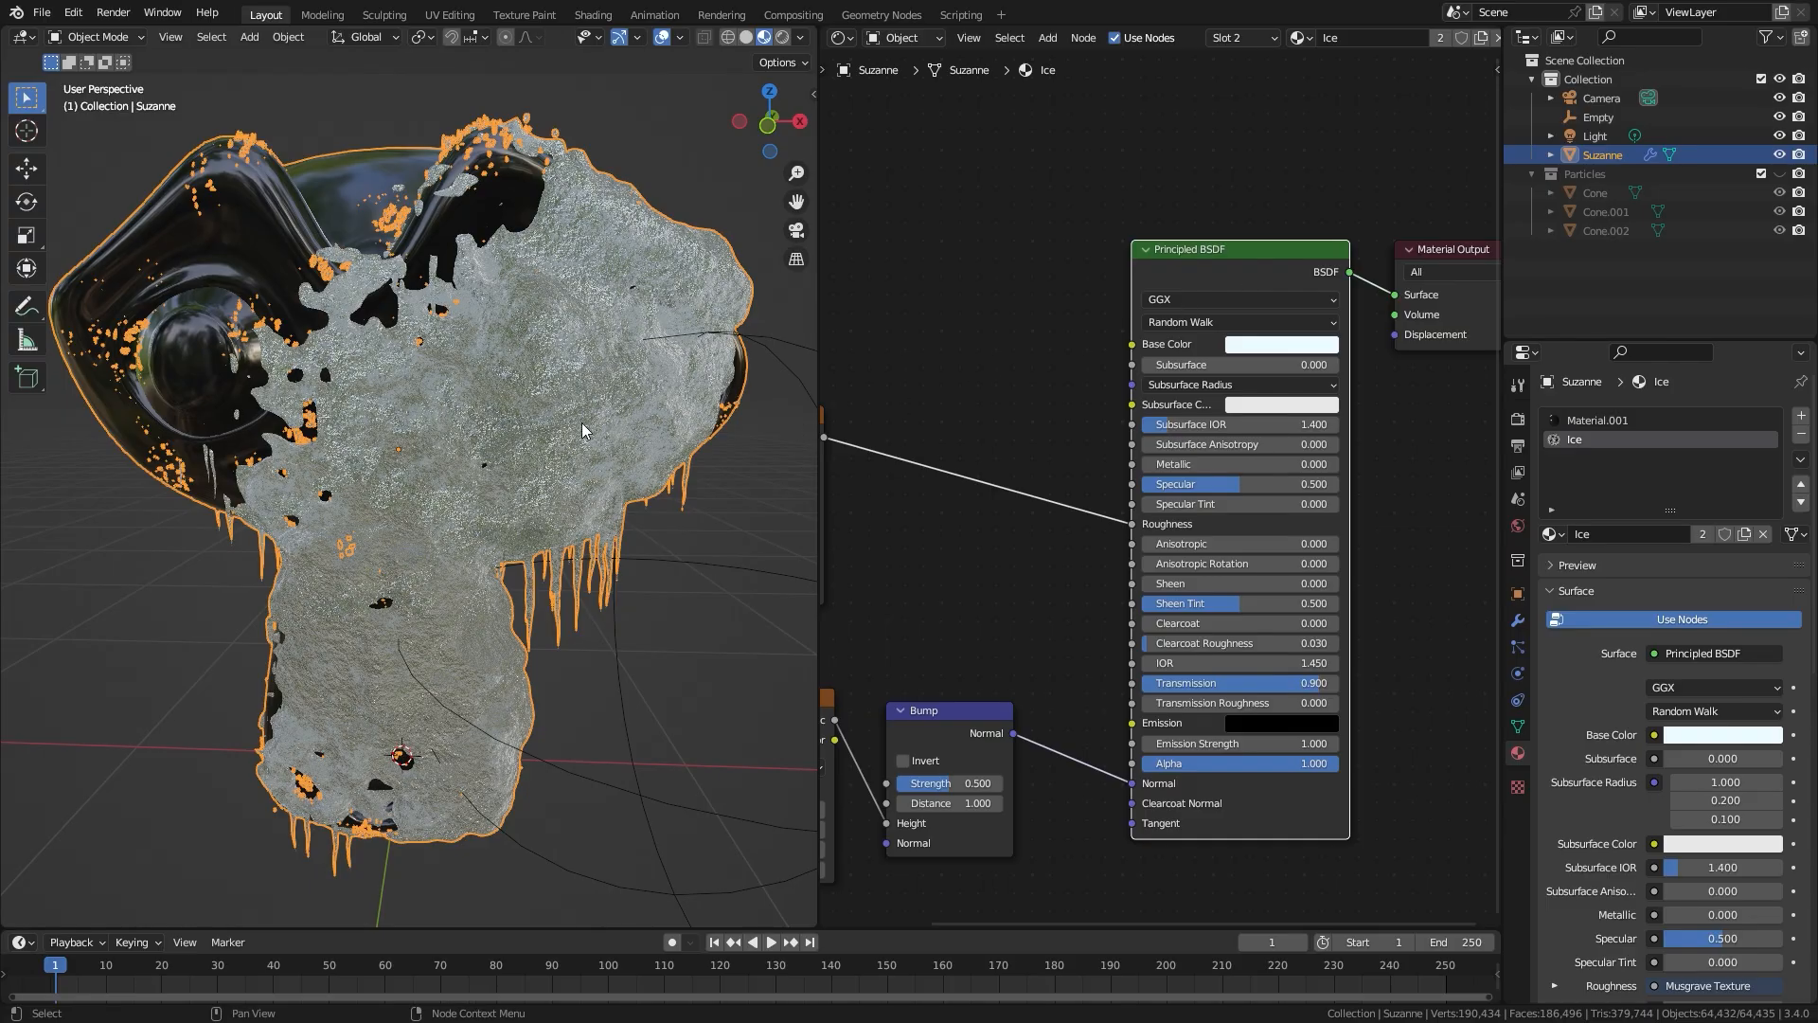
{"action": "middle_click_drag", "start_coordinate": [527, 529], "coordinate": [595, 534]}
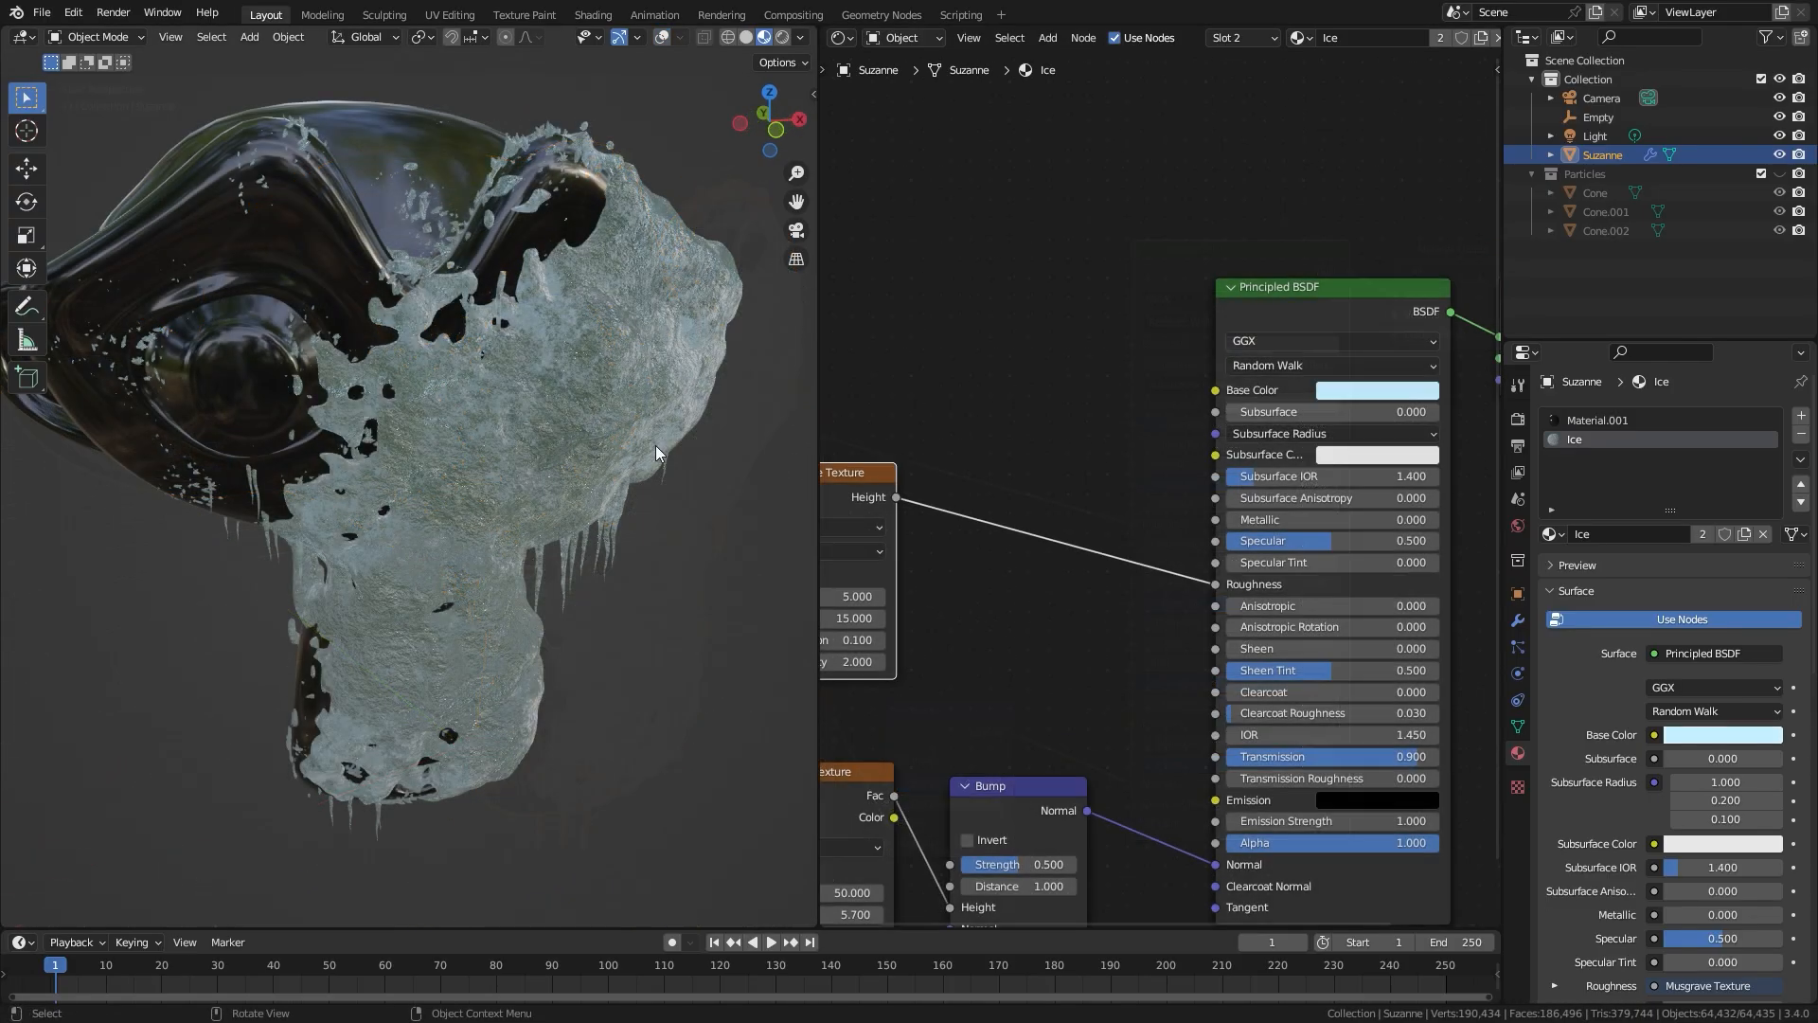
{"action": "mouse_move", "coordinate": [655, 445]}
{"action": "middle_mouse_down"}
{"action": "mouse_move", "coordinate": [538, 445]}
{"action": "mouse_move", "coordinate": [601, 443]}
{"action": "middle_mouse_up"}
Step: Move the Empty around beside the monkey head to test how the ice coverage follows it
{"action": "key", "text": "z"}
{"action": "key", "text": "shift+alt+z"}
{"action": "left_click", "coordinate": [677, 611]}
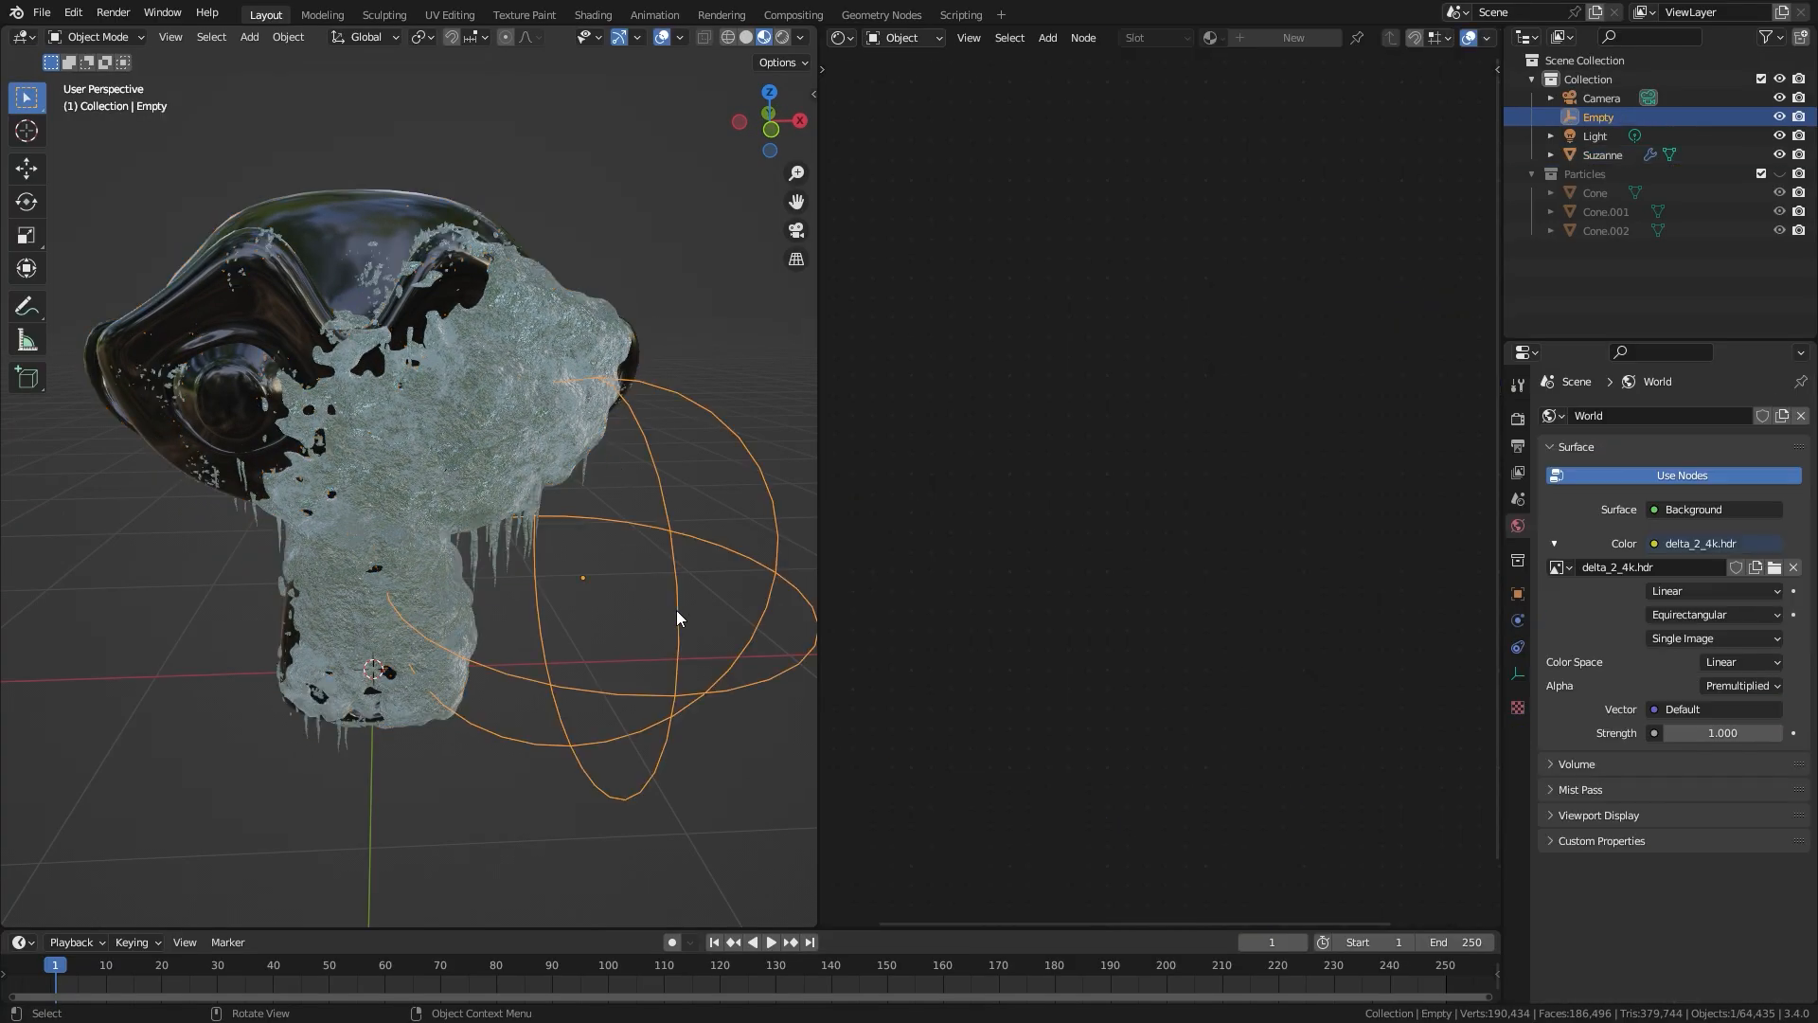
{"action": "key", "text": "g"}
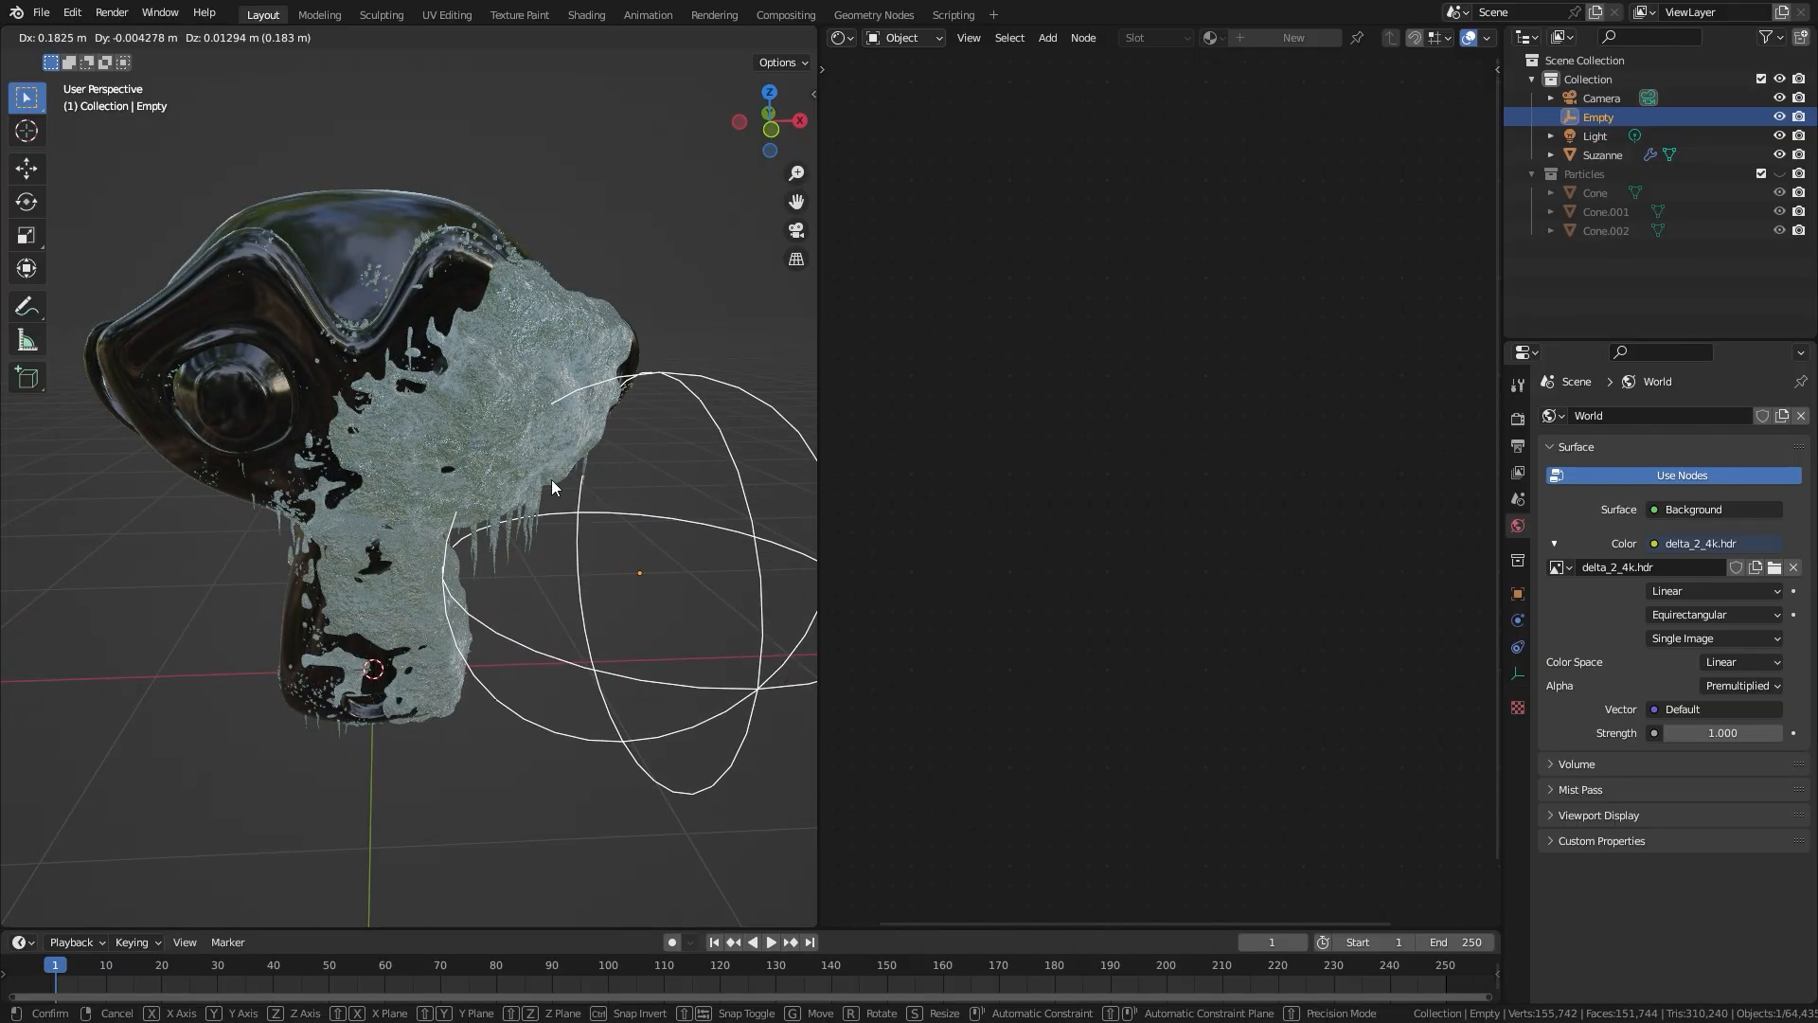
{"action": "left_click", "coordinate": [545, 518]}
Step: Select the monkey head and switch the node editor to its Geometry Nodes tree
{"action": "left_click", "coordinate": [319, 345]}
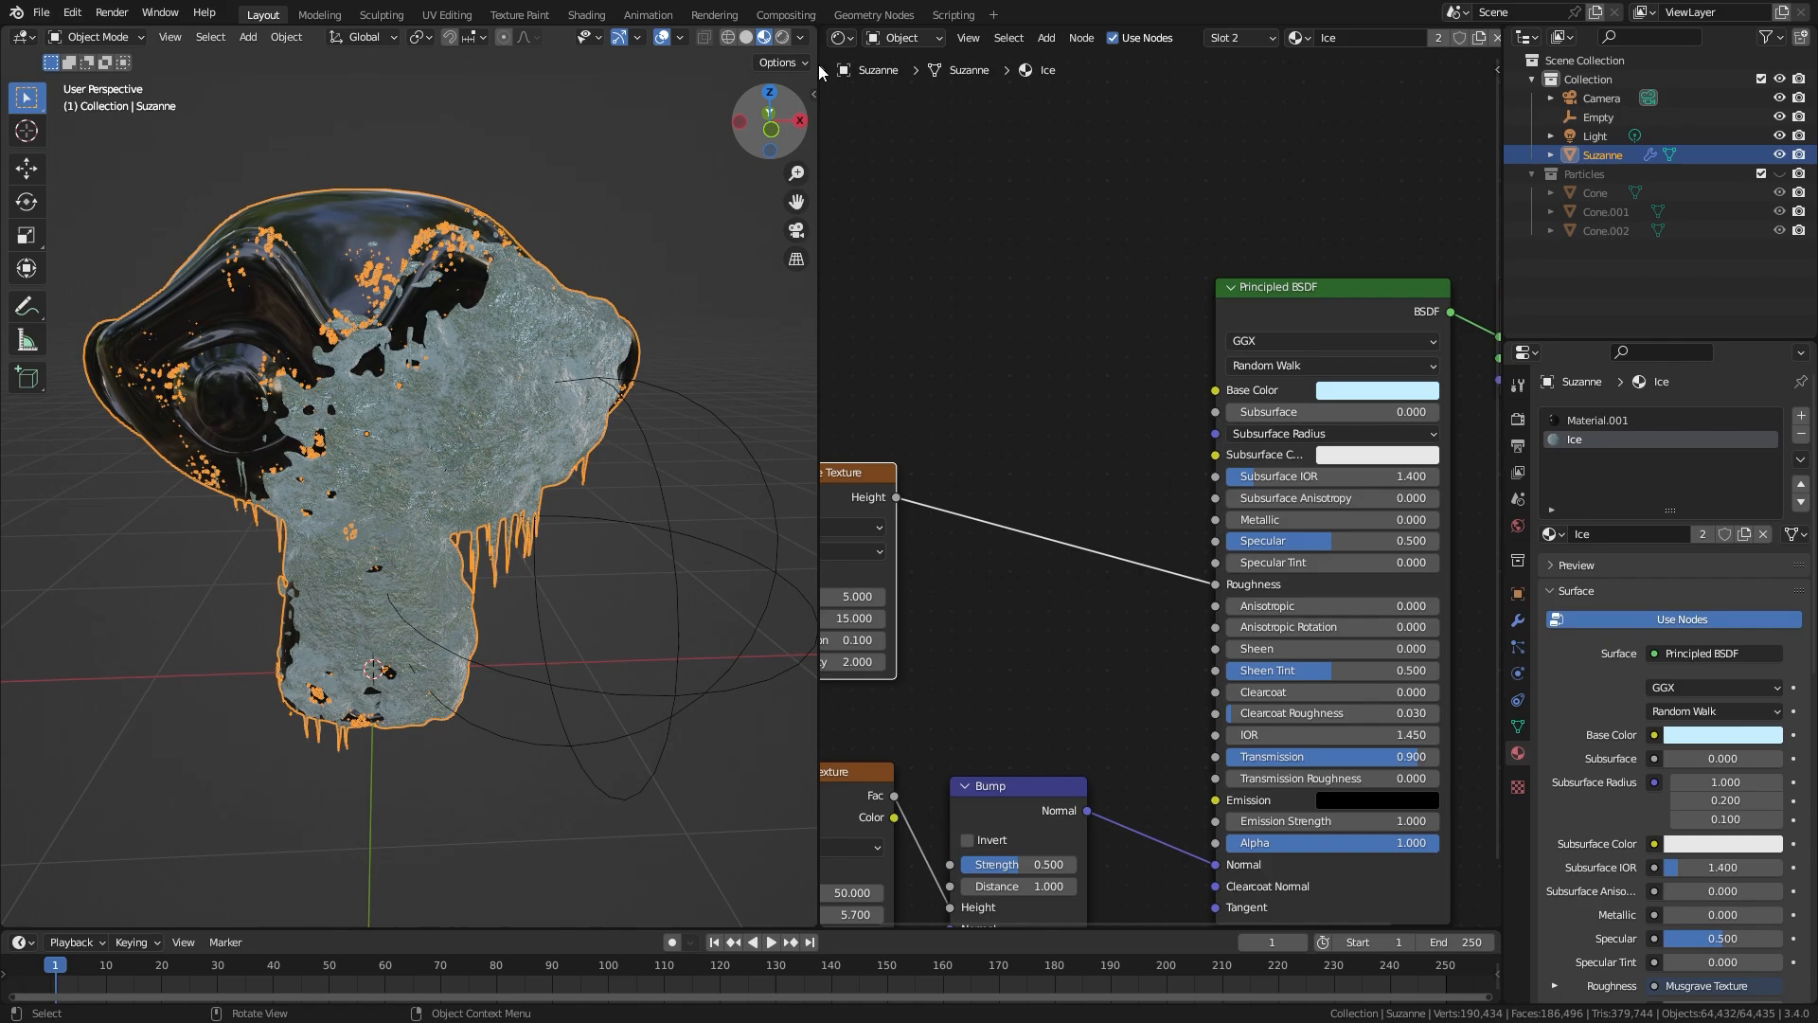
{"action": "left_click", "coordinate": [842, 37]}
{"action": "left_click", "coordinate": [910, 195]}
{"action": "scroll", "coordinate": [1041, 549], "scroll_direction": "down", "scroll_amount": 3}
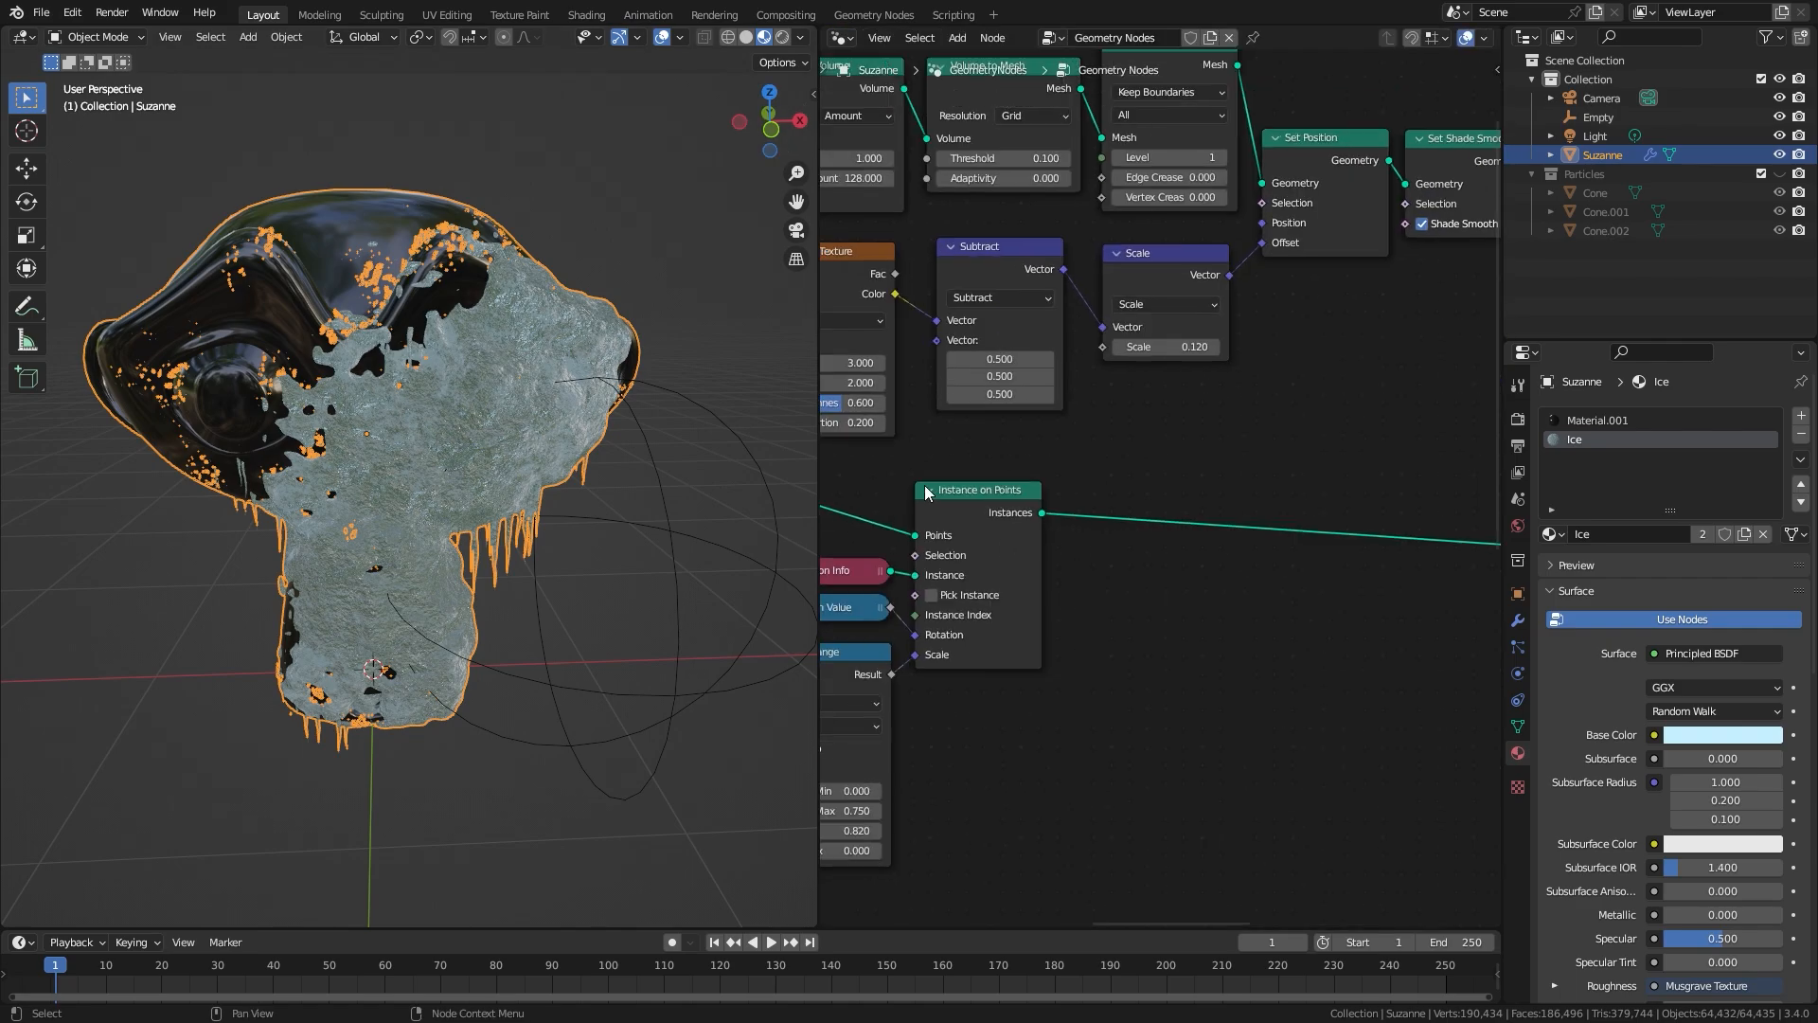
Step: Try a value of 2.97 in the Subtract node after the Distance node and undo it
{"action": "middle_click_drag", "start_coordinate": [1004, 573], "coordinate": [1345, 470]}
{"action": "middle_click_drag", "start_coordinate": [997, 616], "coordinate": [1185, 487]}
{"action": "middle_click_drag", "start_coordinate": [1021, 555], "coordinate": [962, 183]}
{"action": "scroll", "coordinate": [1041, 350], "scroll_direction": "up", "scroll_amount": 8}
{"action": "left_click_drag", "start_coordinate": [985, 391], "coordinate": [1269, 391]}
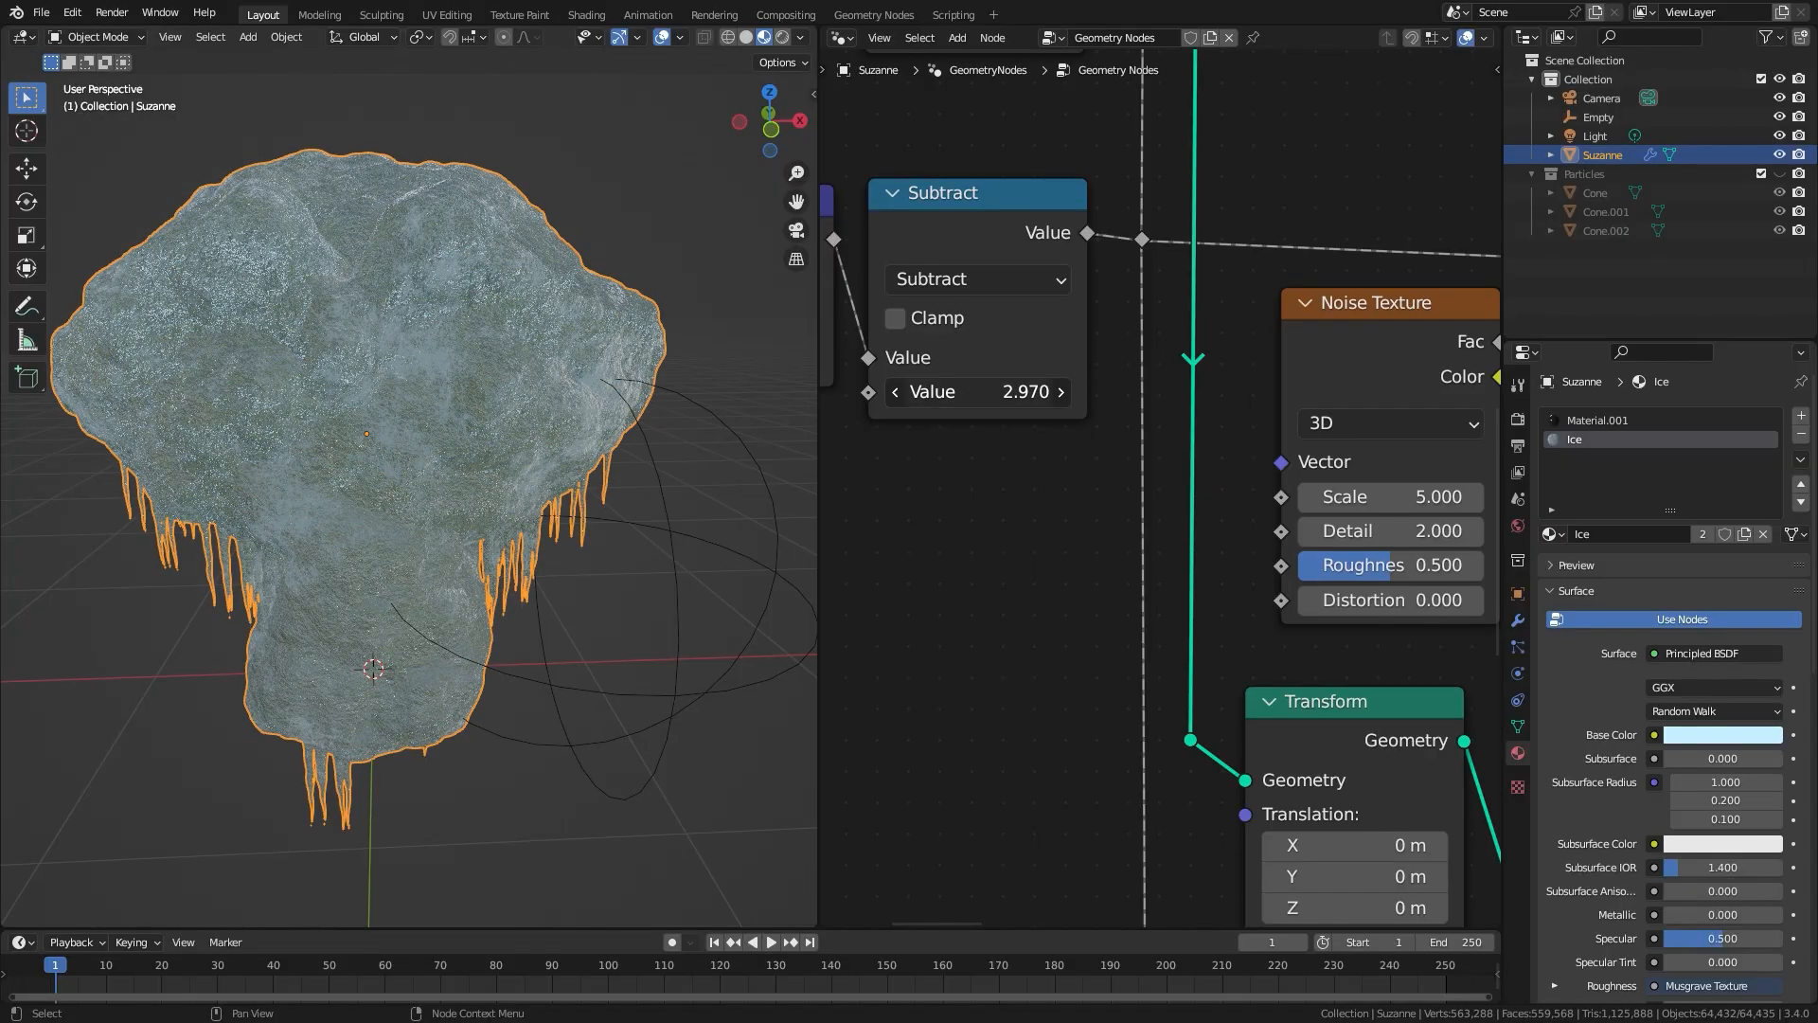
{"action": "key", "text": "ctrl+z"}
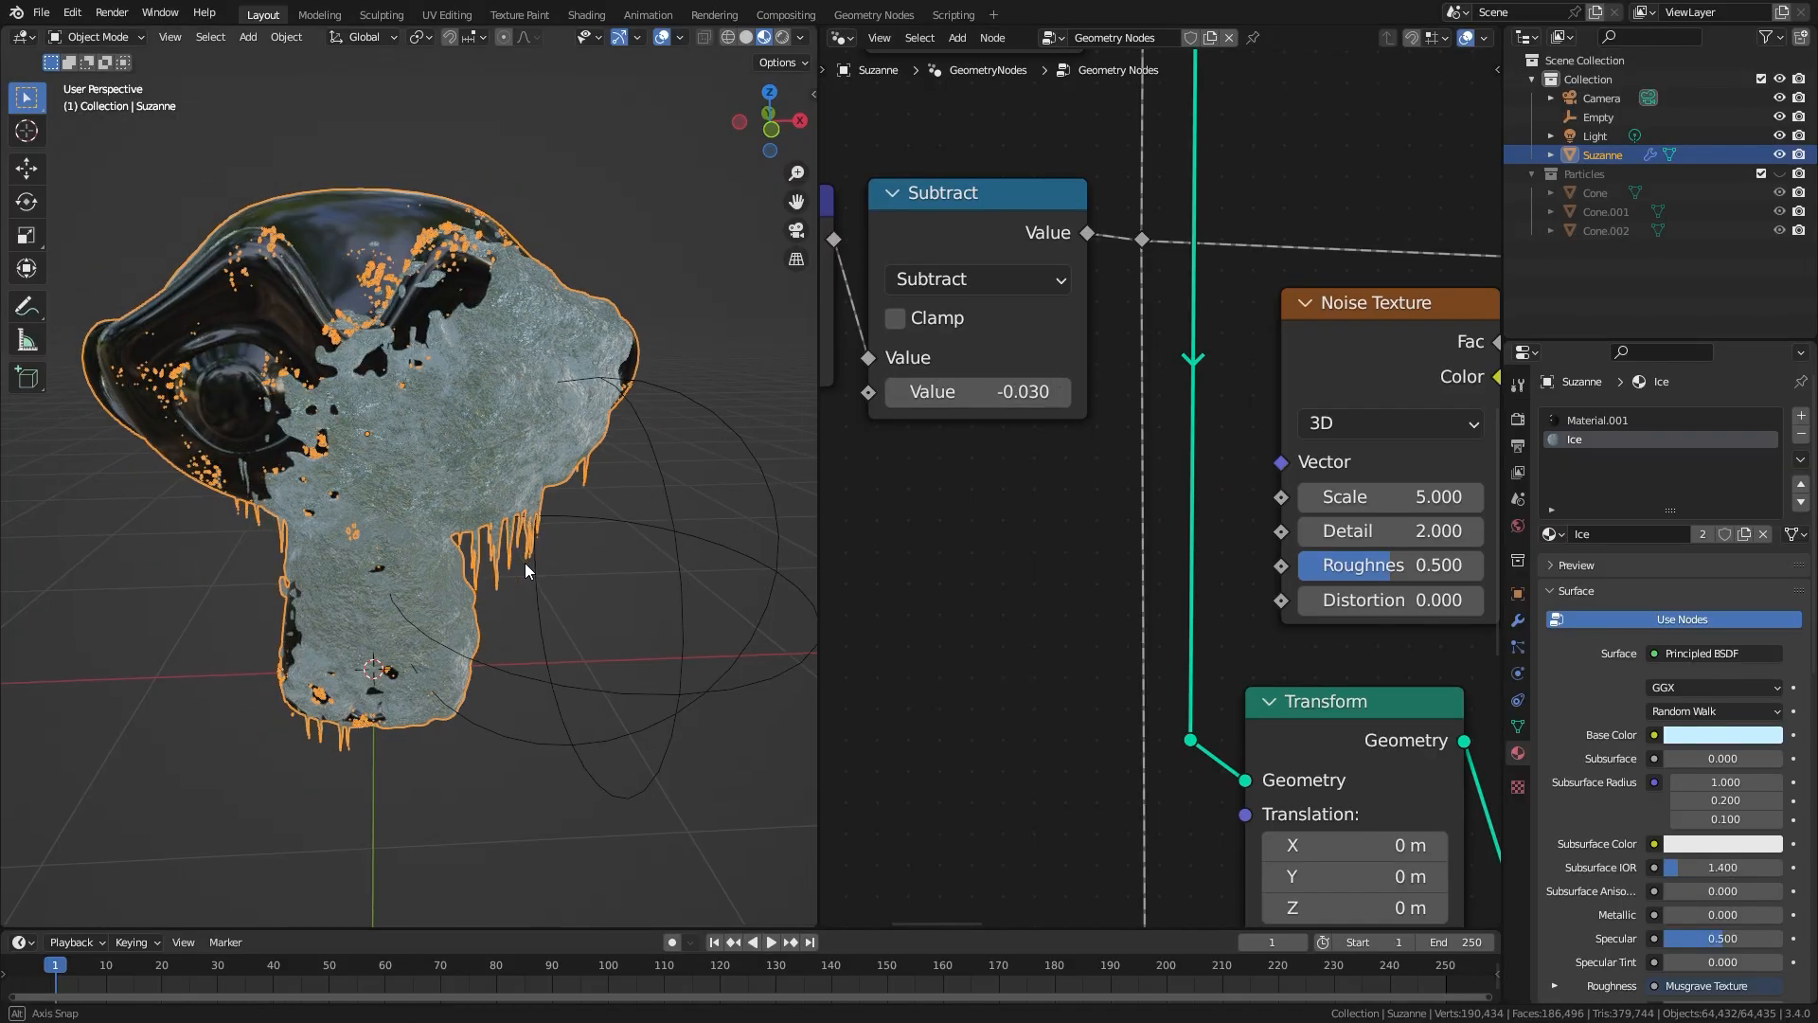
Step: Maximize the node editor and review the full geometry node setup
{"action": "key", "text": "ctrl+space"}
{"action": "middle_click_drag", "start_coordinate": [1756, 625], "coordinate": [1749, 149]}
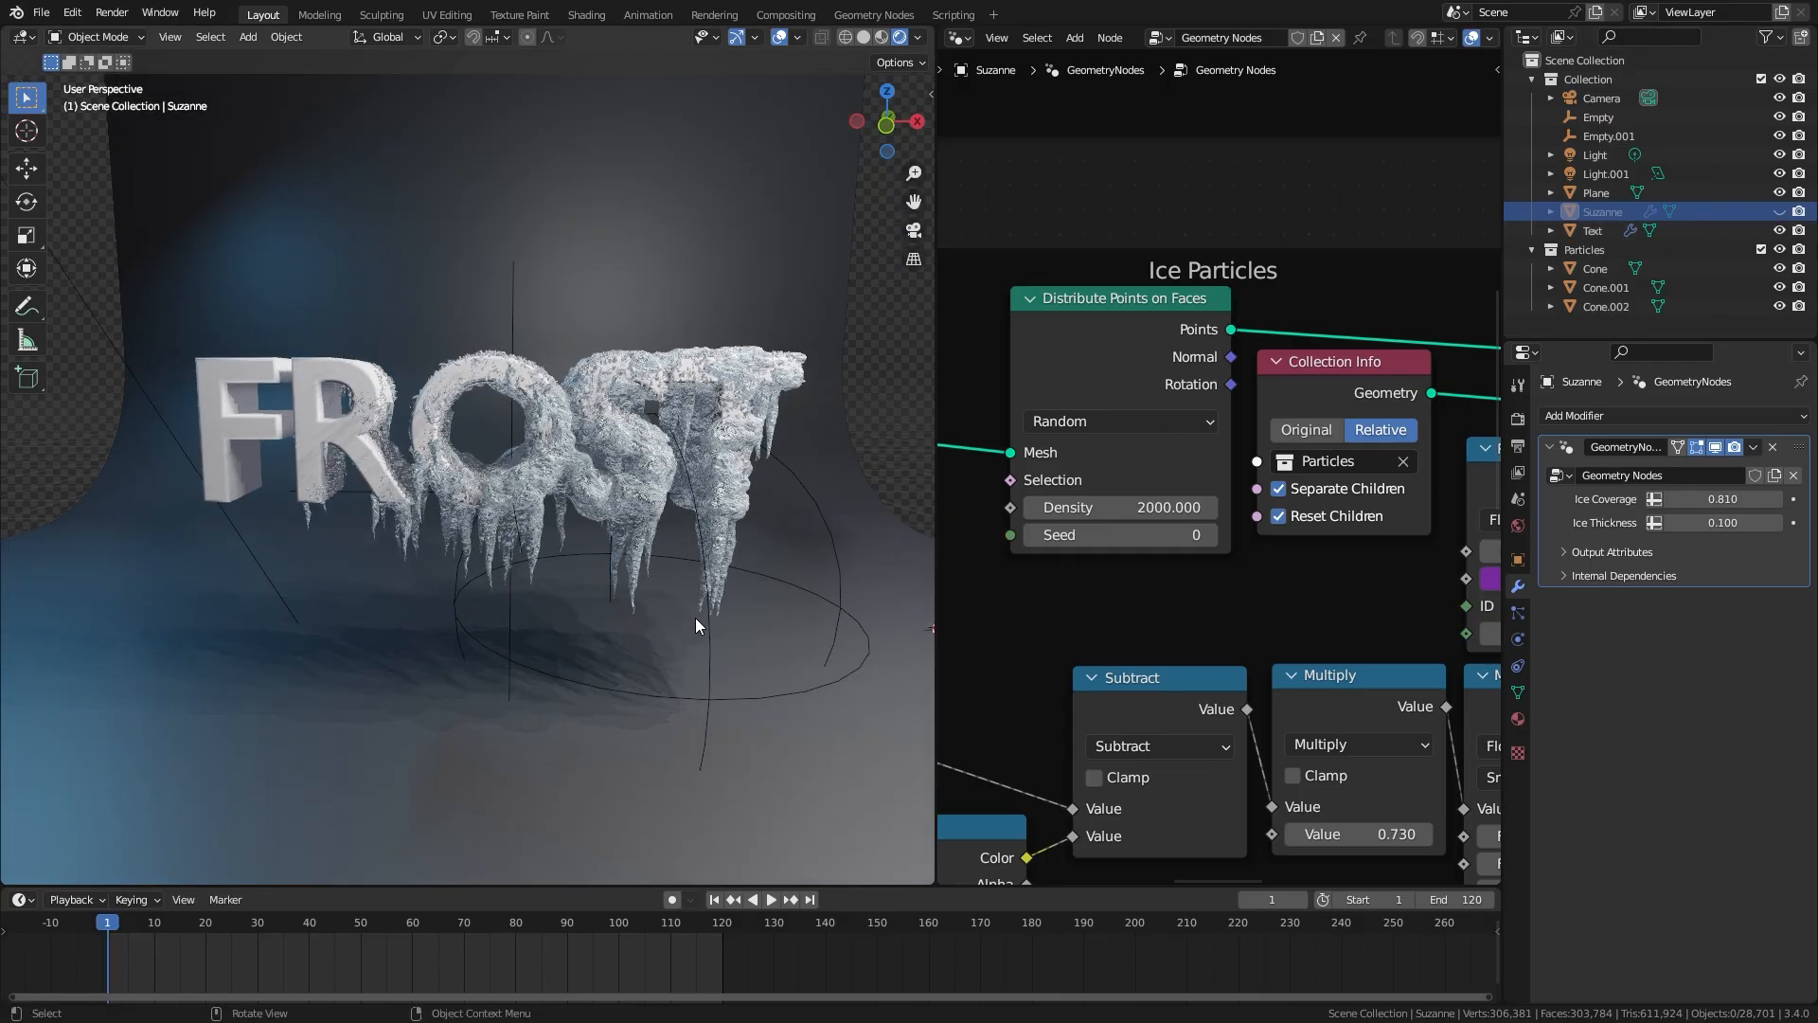
Step: Select Empty.001 in the FROST text scene and move it along the letters to shift the ice coverage
{"action": "left_click", "coordinate": [697, 621]}
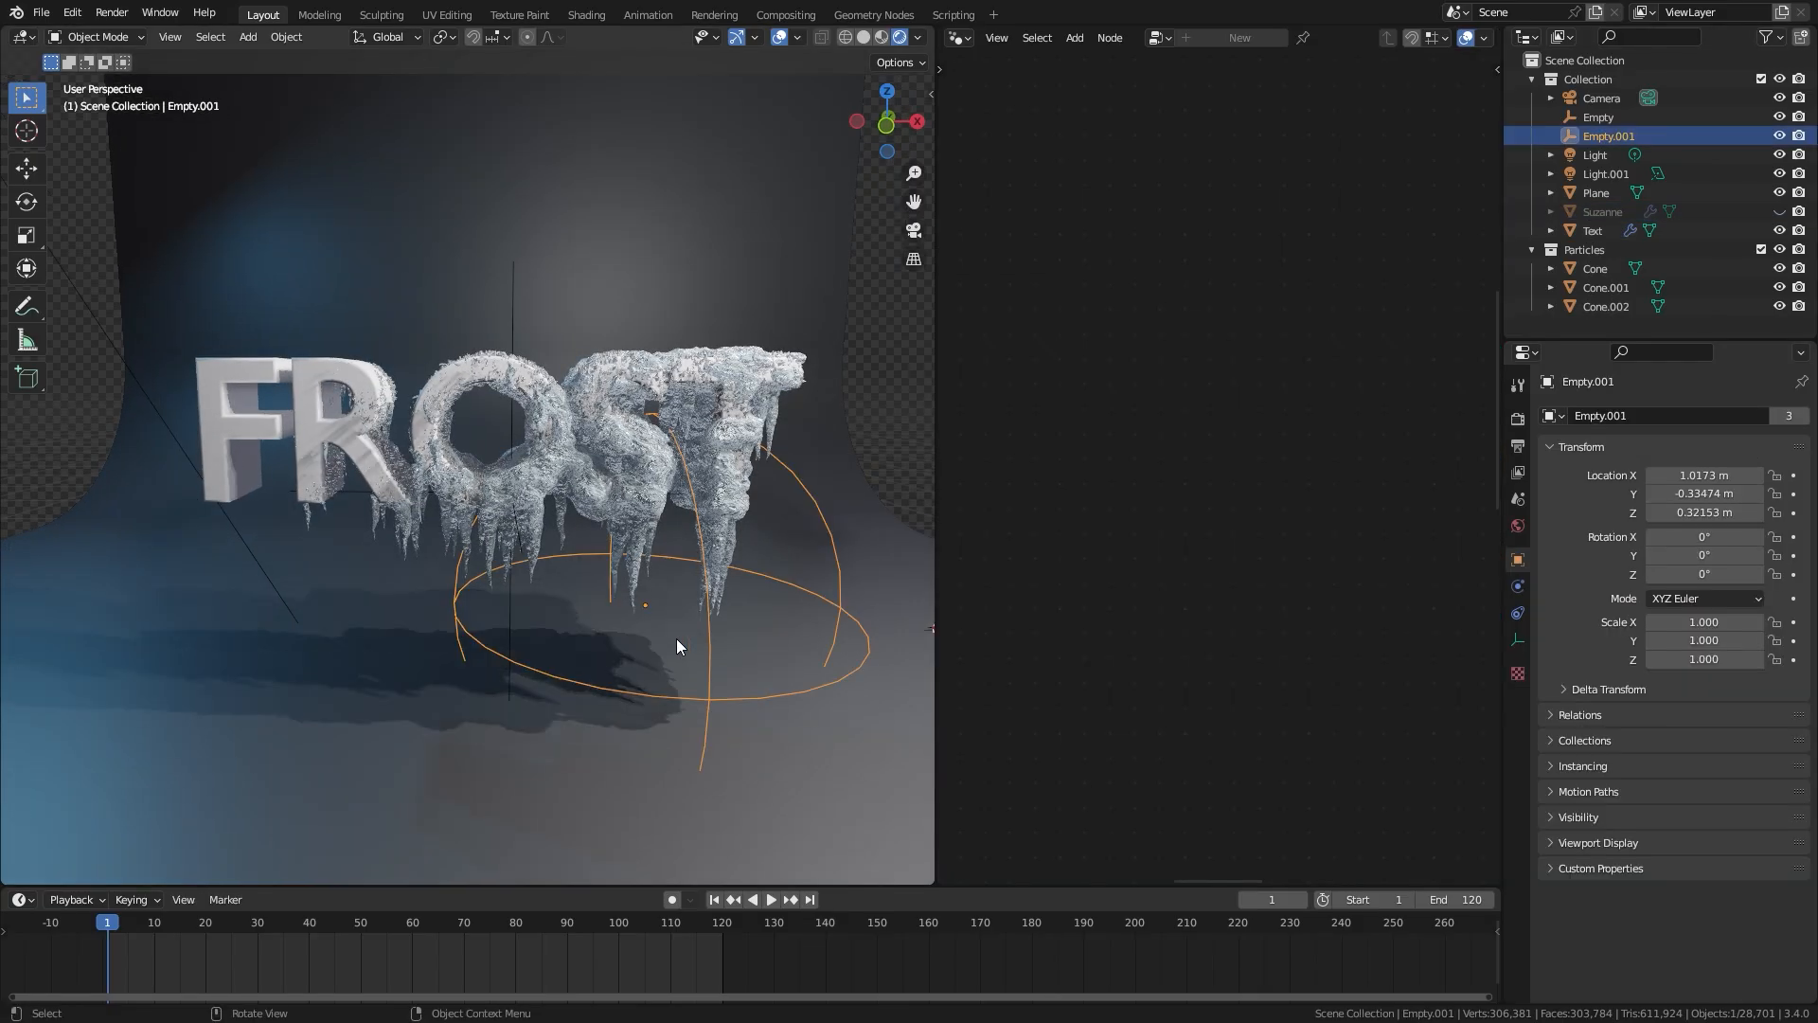
{"action": "middle_click_drag", "start_coordinate": [598, 661], "coordinate": [765, 622]}
{"action": "key", "text": "g"}
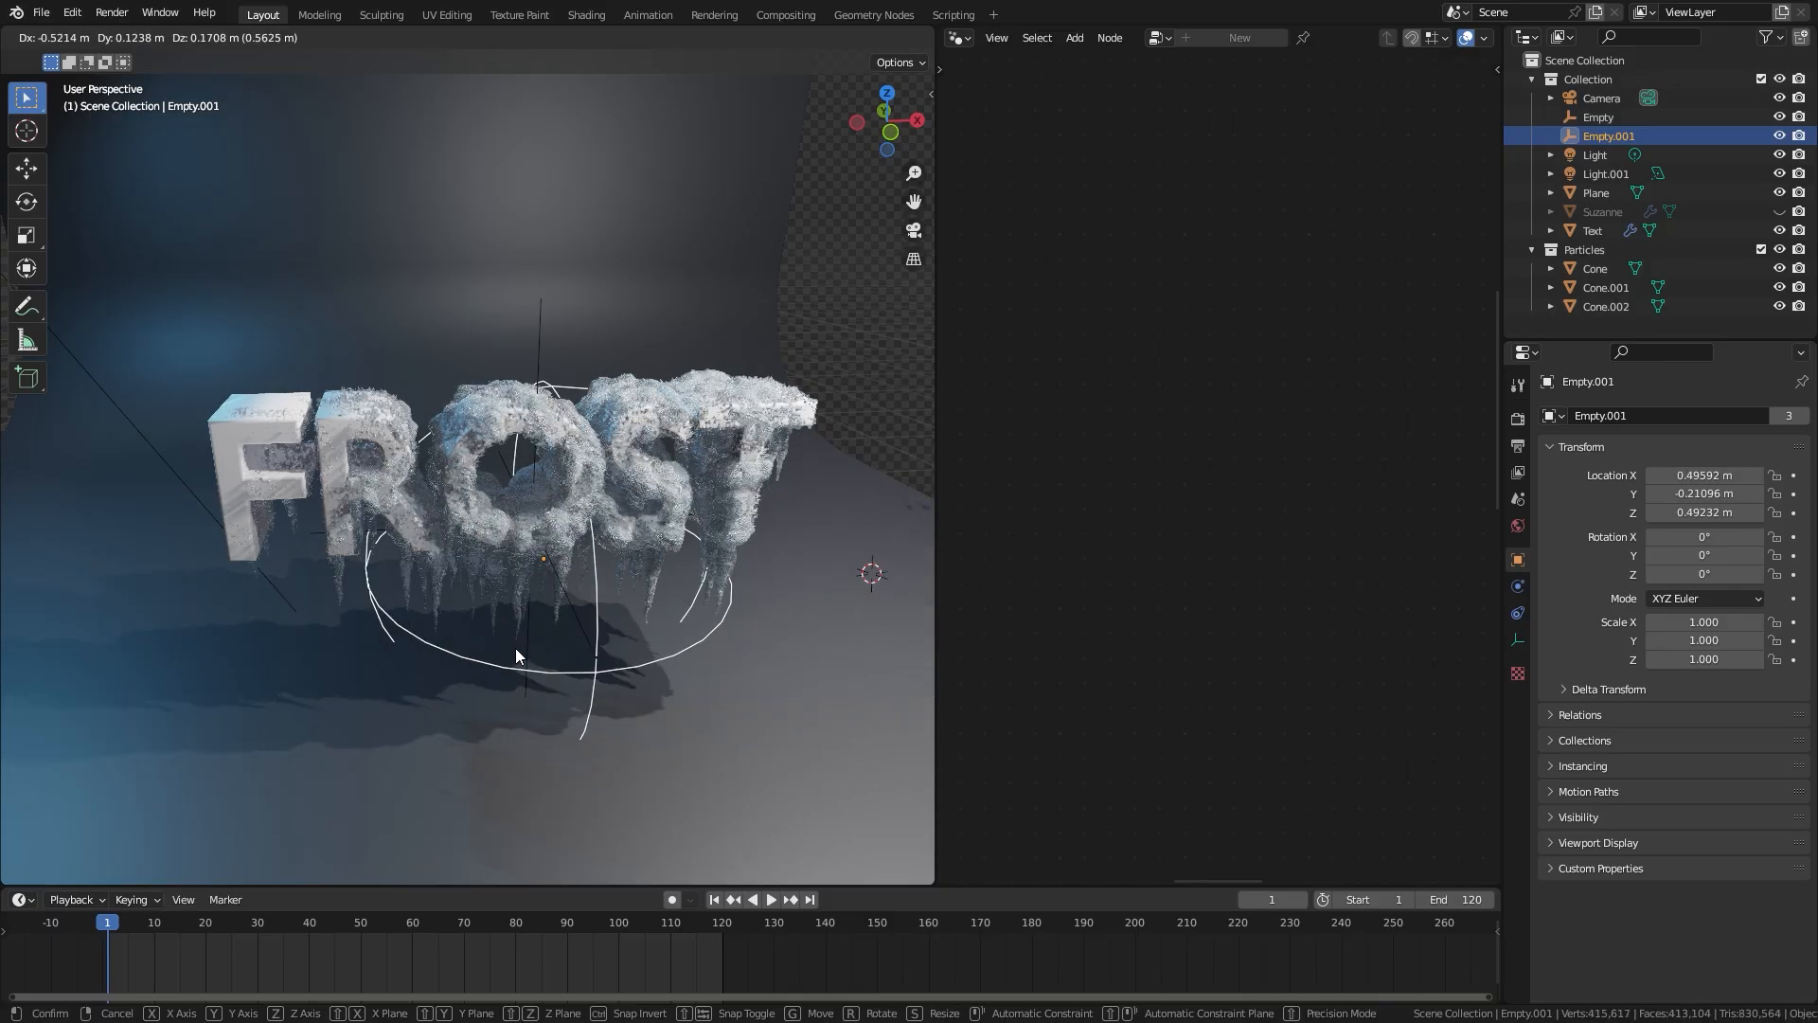
{"action": "left_click", "coordinate": [488, 654]}
Step: Move Empty.001 beside the monkey head by about 0.171 m in X, -0.041 m in Y and -0.122 m in Z
{"action": "middle_click_drag", "start_coordinate": [488, 654], "coordinate": [466, 566]}
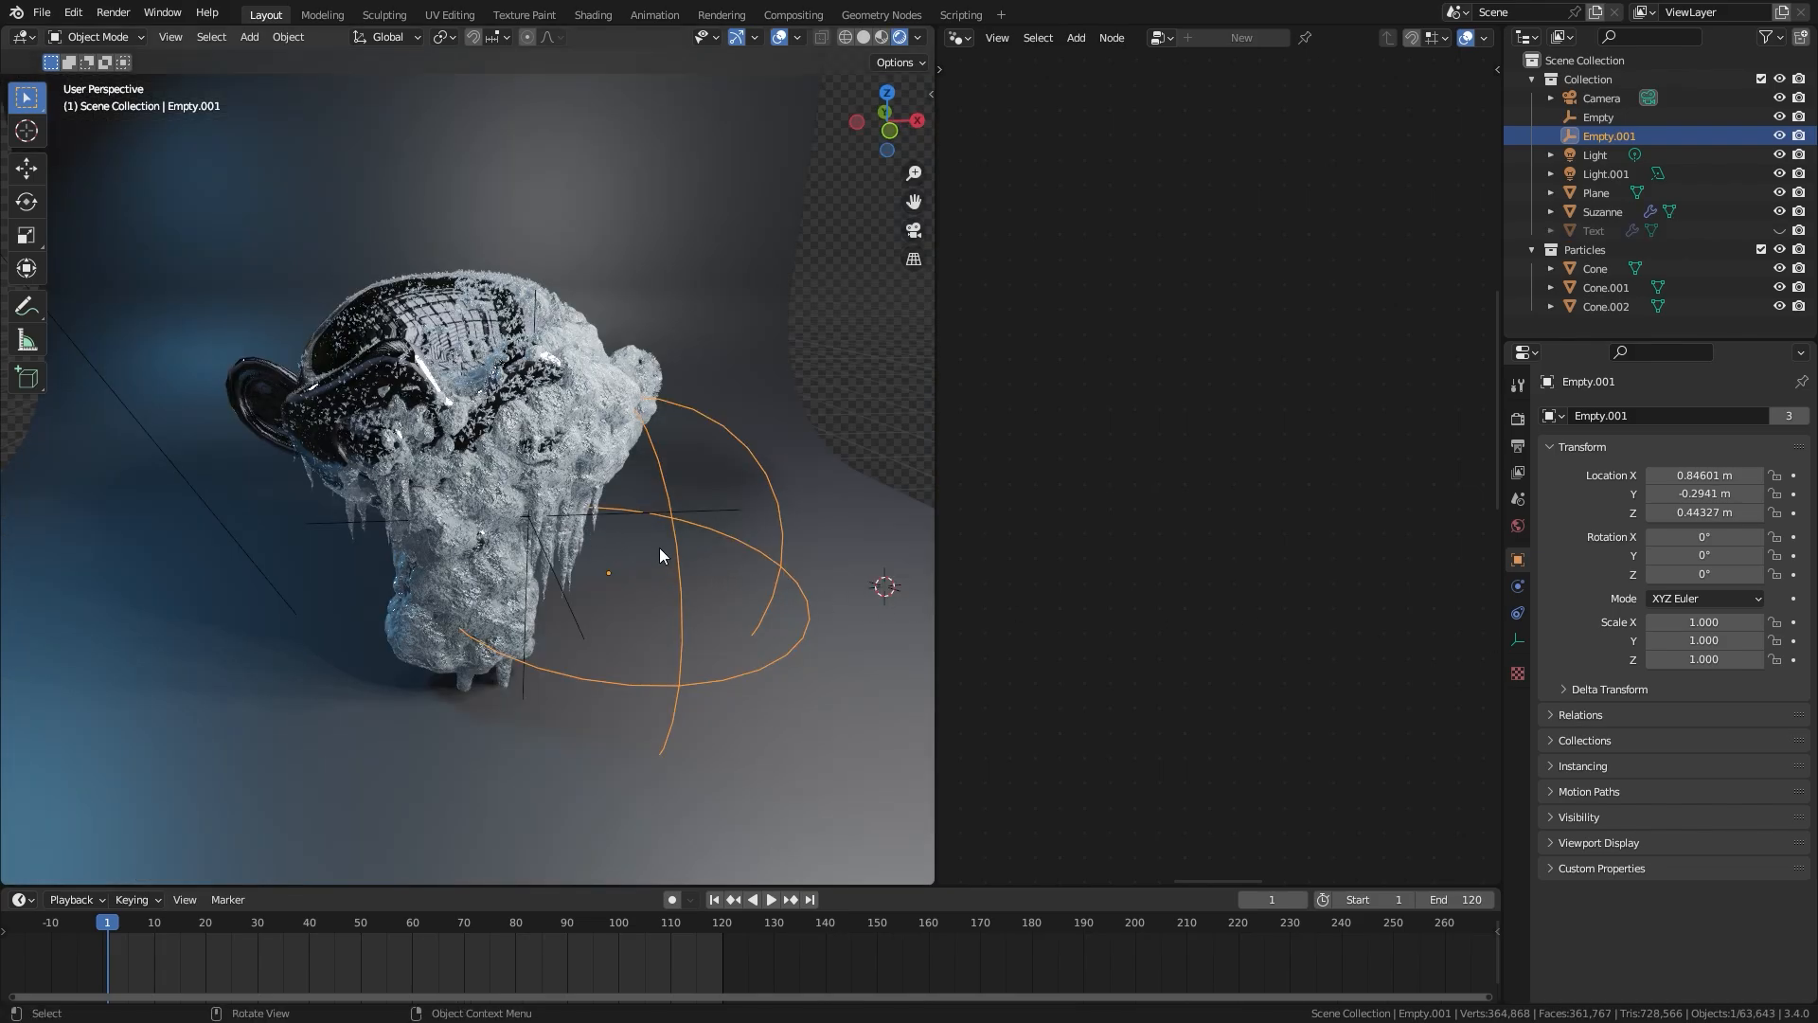
{"action": "middle_click_drag", "start_coordinate": [676, 573], "coordinate": [645, 623]}
{"action": "key", "text": "g"}
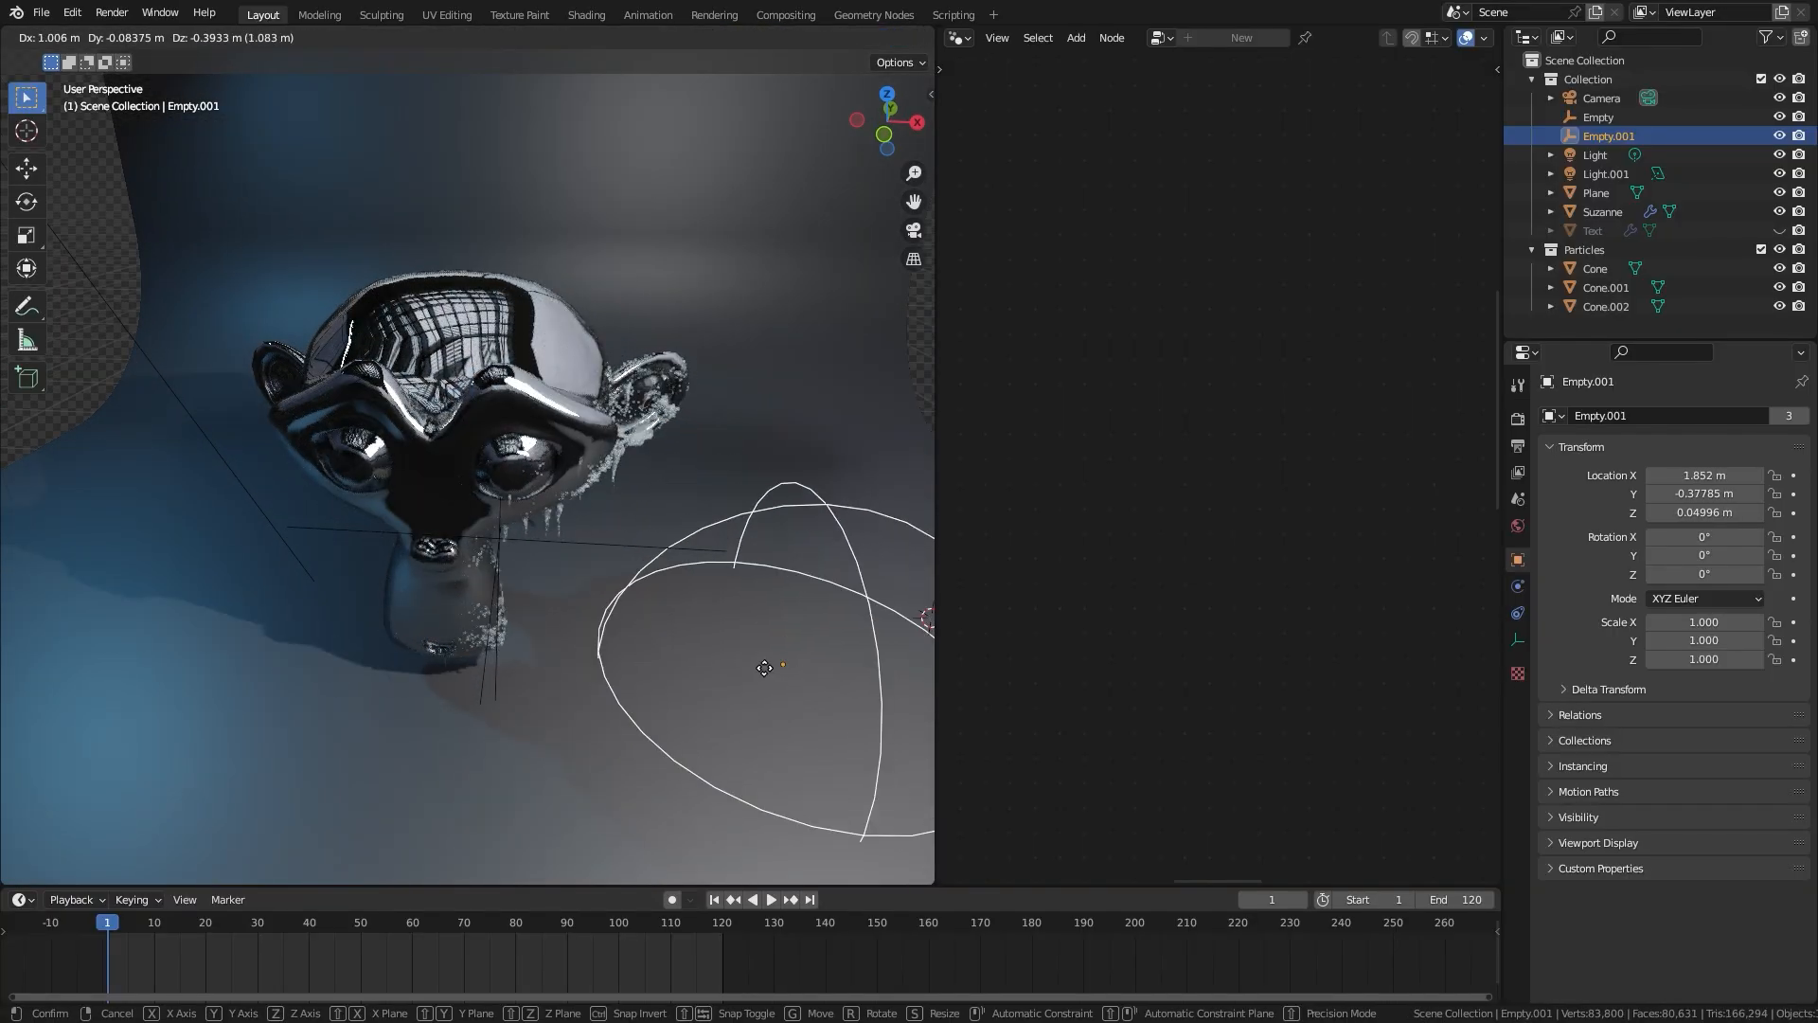
{"action": "left_click", "coordinate": [602, 580]}
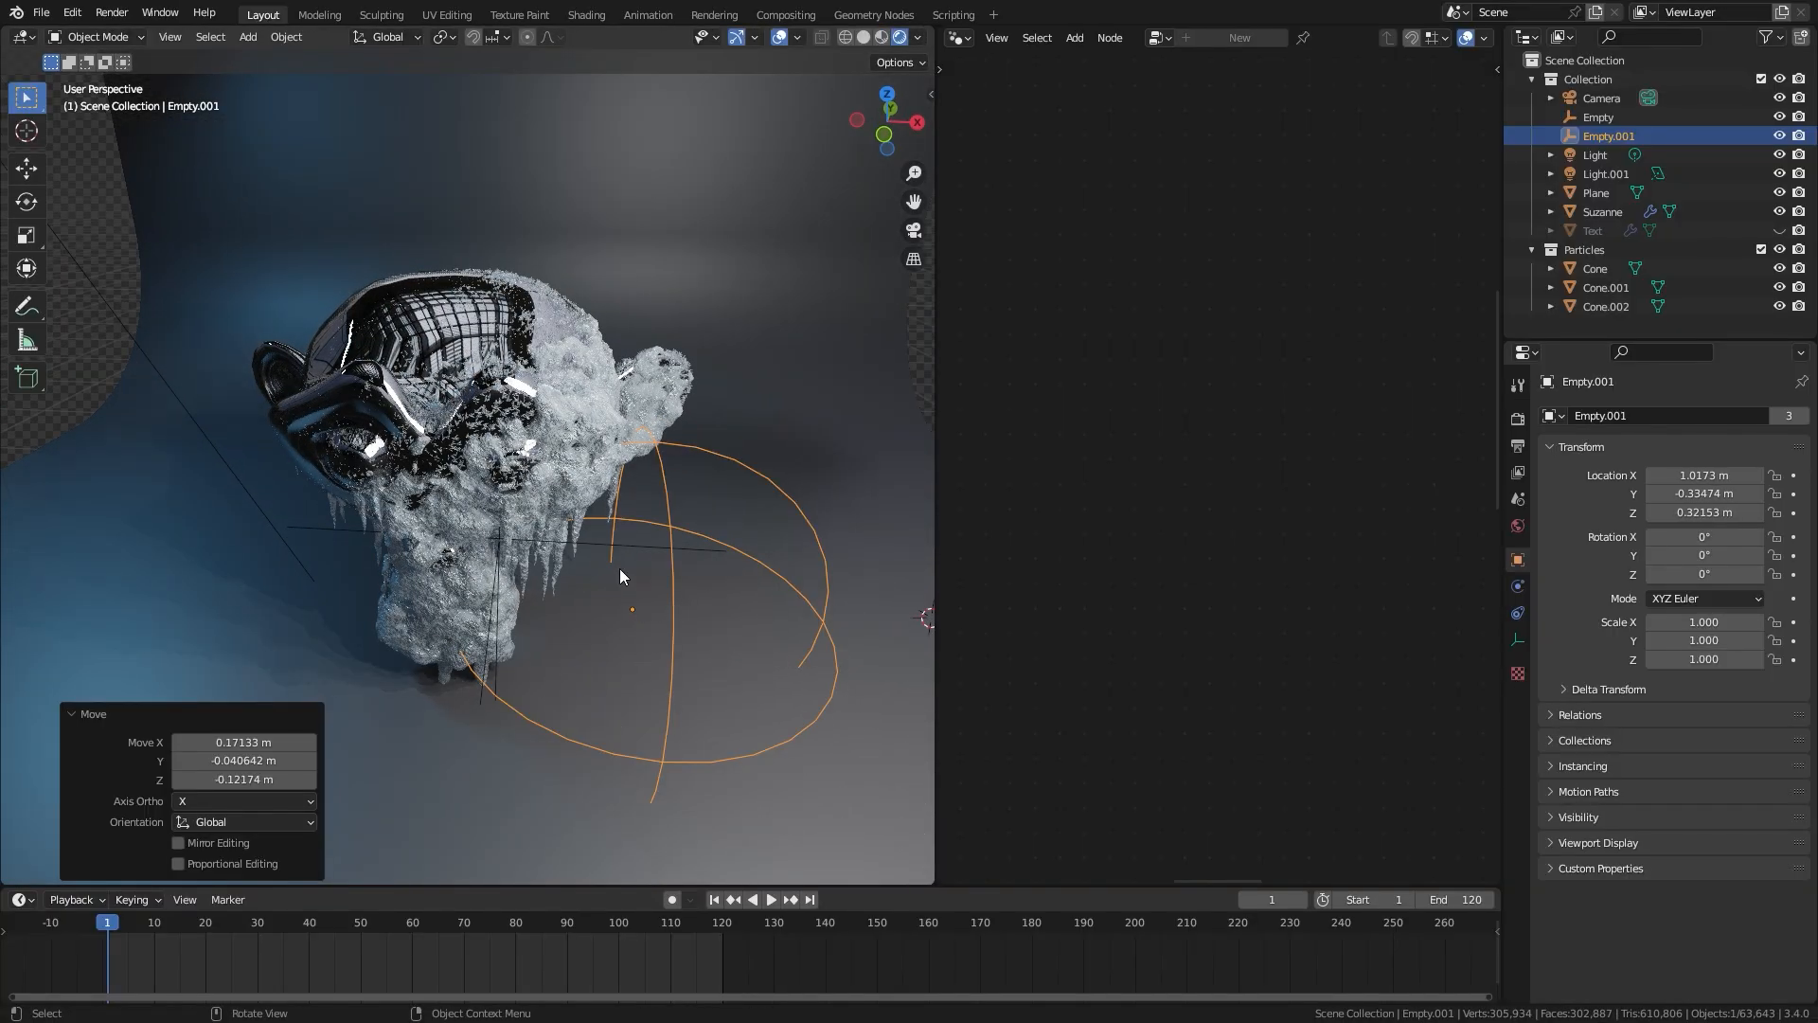